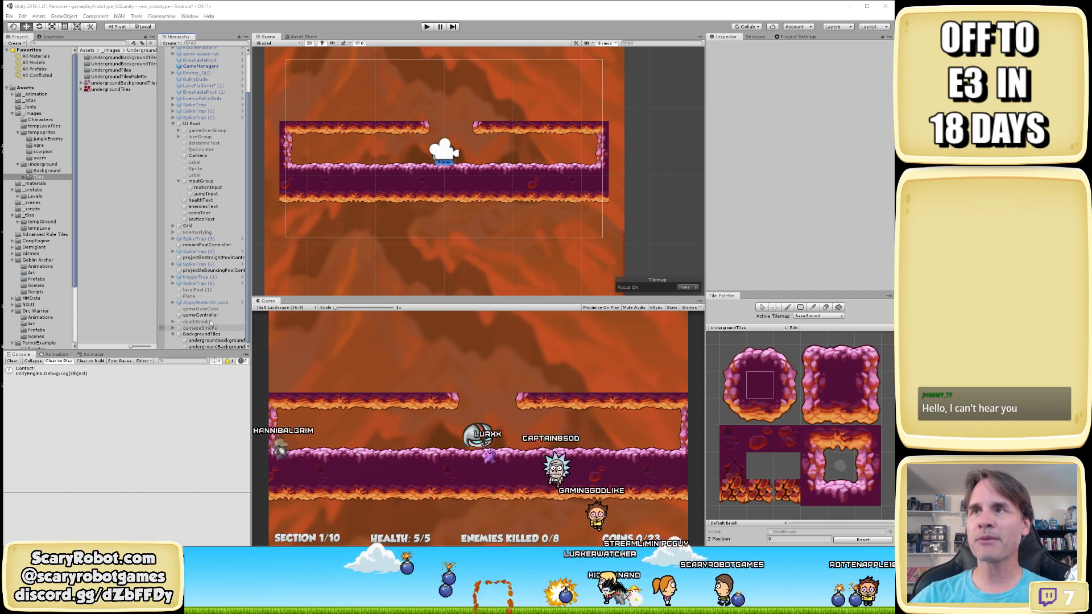
# Browse the Project panel through the sprite and tile folders to Prefabs/Levels
pyautogui.moveTo(595, 345)
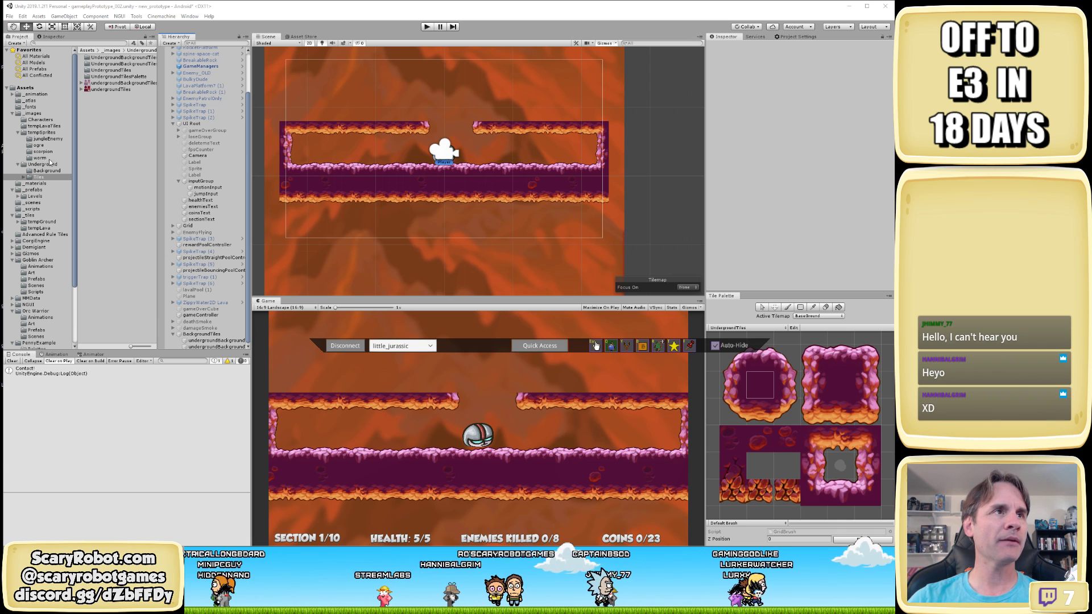
pyautogui.click(45, 152)
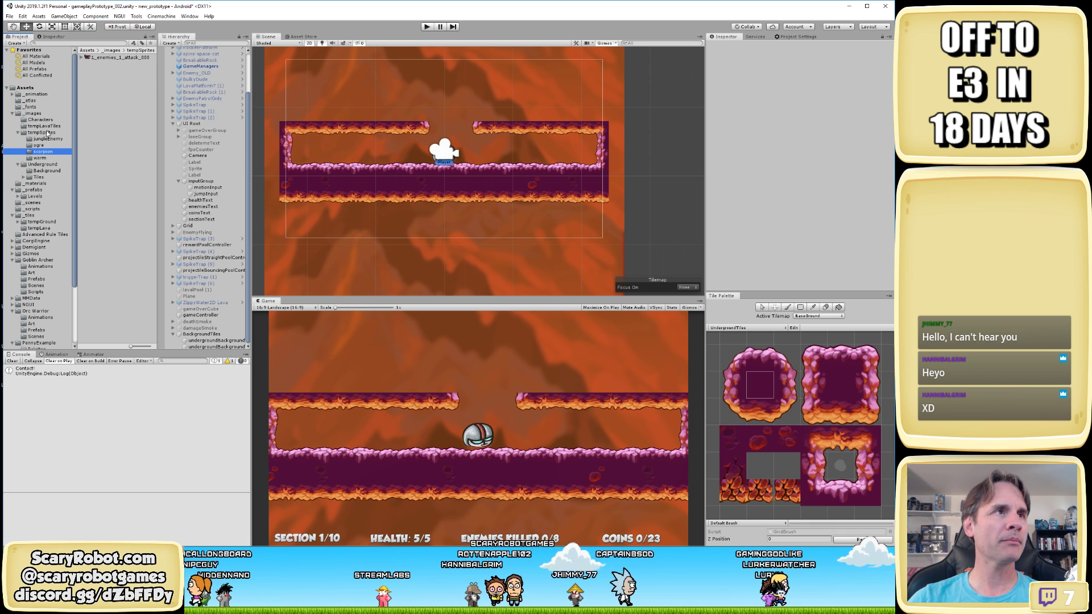
pyautogui.click(46, 177)
pyautogui.click(35, 197)
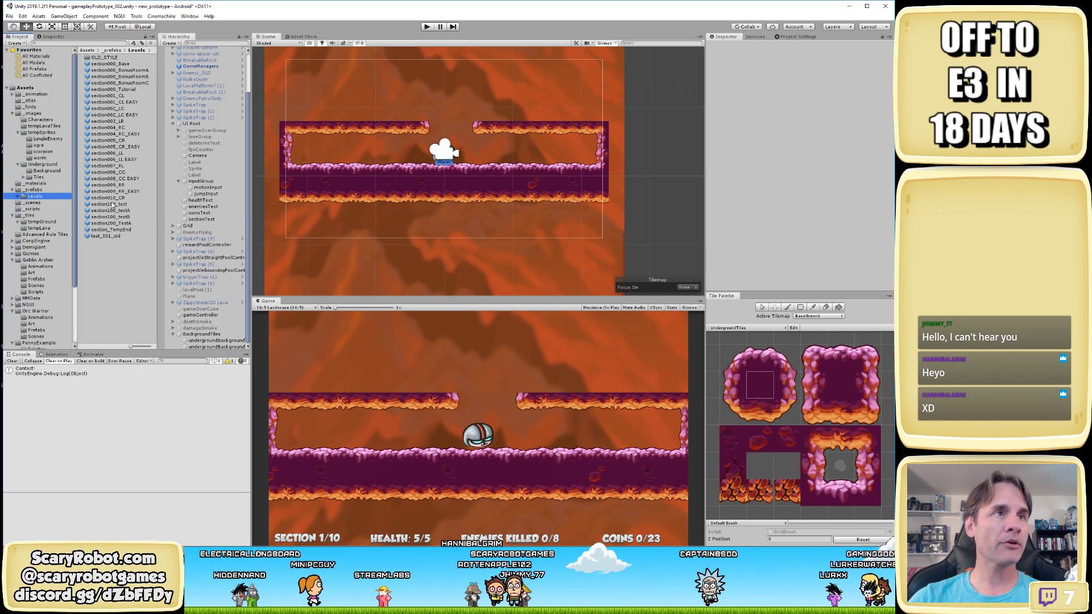
# Assign section200_TestA to gameController's Level Prefabs Element 0 and start a test run
pyautogui.click(212, 315)
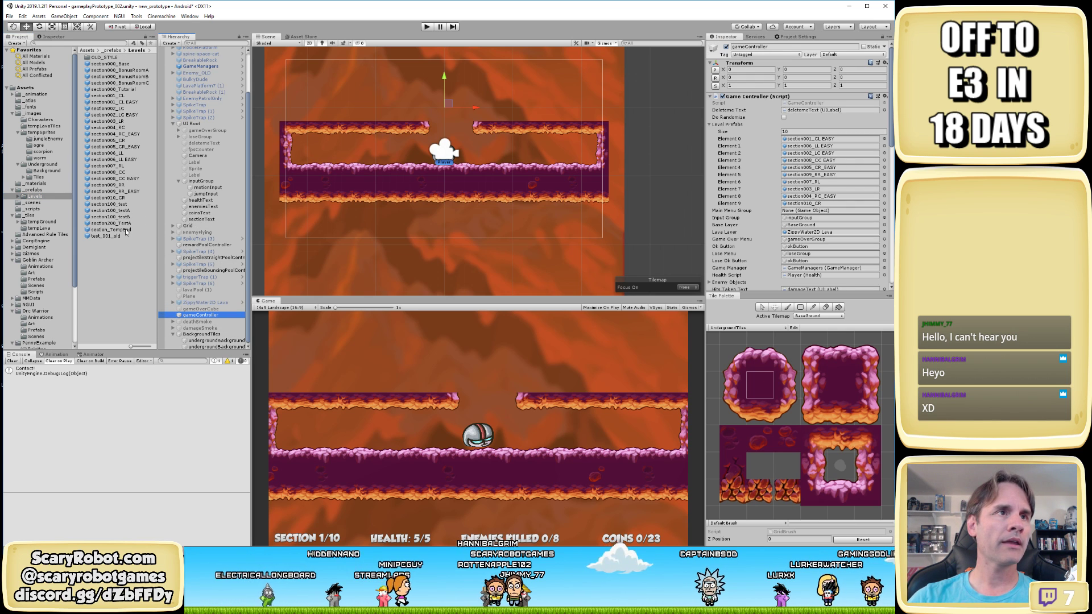
pyautogui.moveTo(126, 224); pyautogui.dragTo(816, 114)
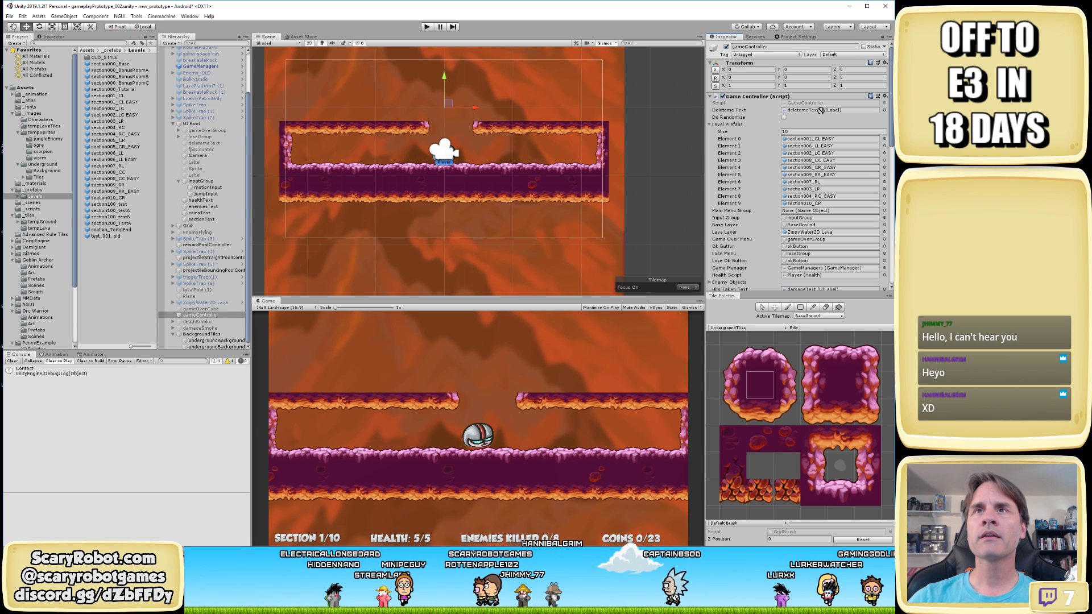
pyautogui.click(427, 26)
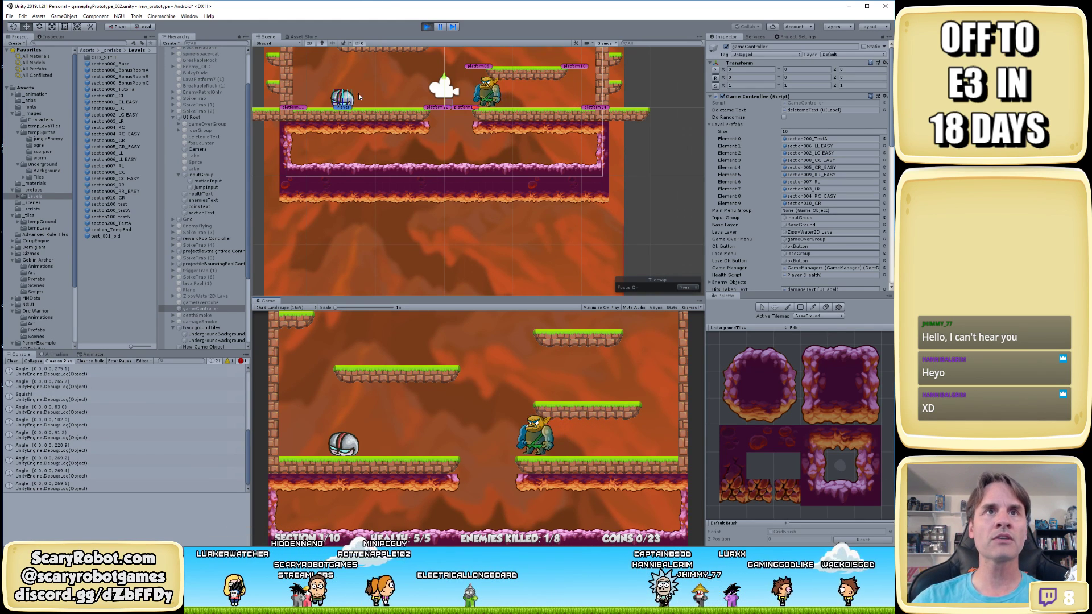
# Pan and zoom the Scene view to inspect the upper platforms during the test run
pyautogui.moveTo(479, 68); pyautogui.dragTo(487, 210, button='middle')
pyautogui.scroll(3, 487, 210)
pyautogui.scroll(-1, 487, 210)
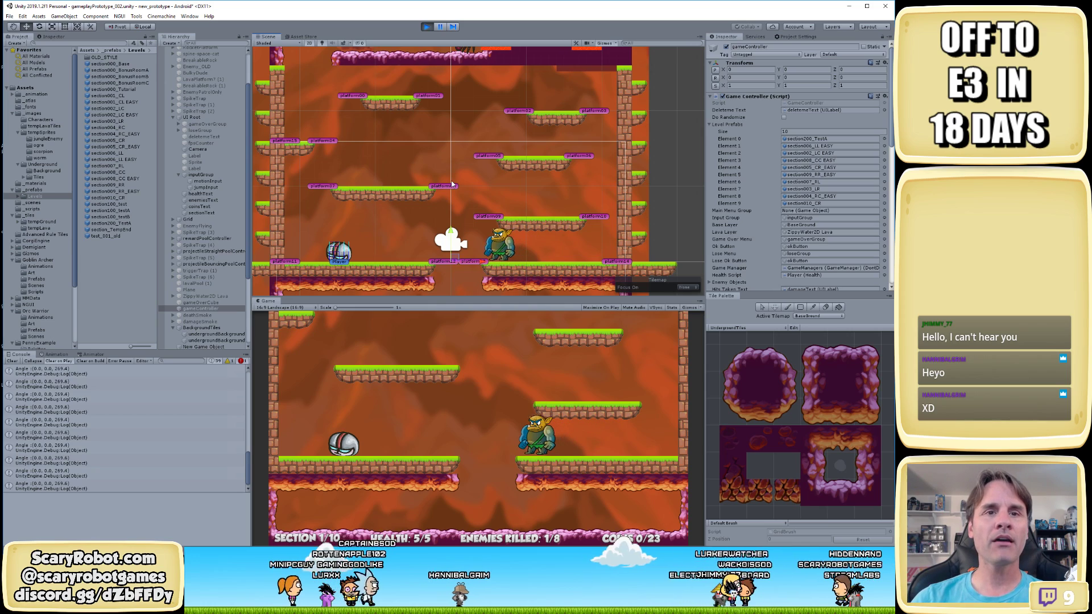
# Pan and zoom the Scene view down to the orc's platforms near the Player
pyautogui.moveTo(573, 233); pyautogui.dragTo(566, 163, button='middle')
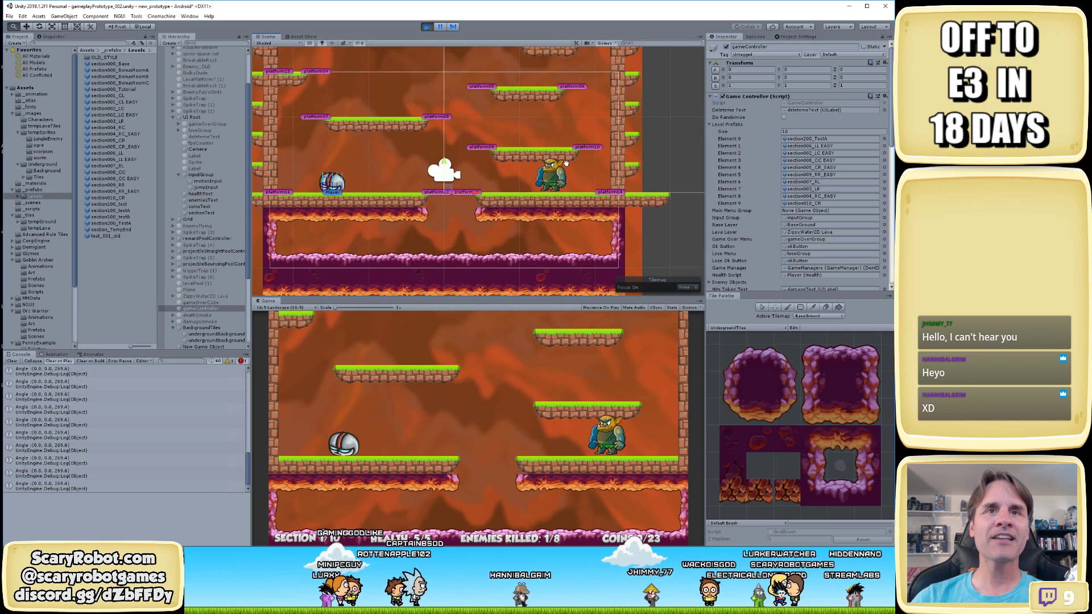
pyautogui.moveTo(556, 242); pyautogui.dragTo(553, 232, button='middle')
pyautogui.scroll(3, 553, 216)
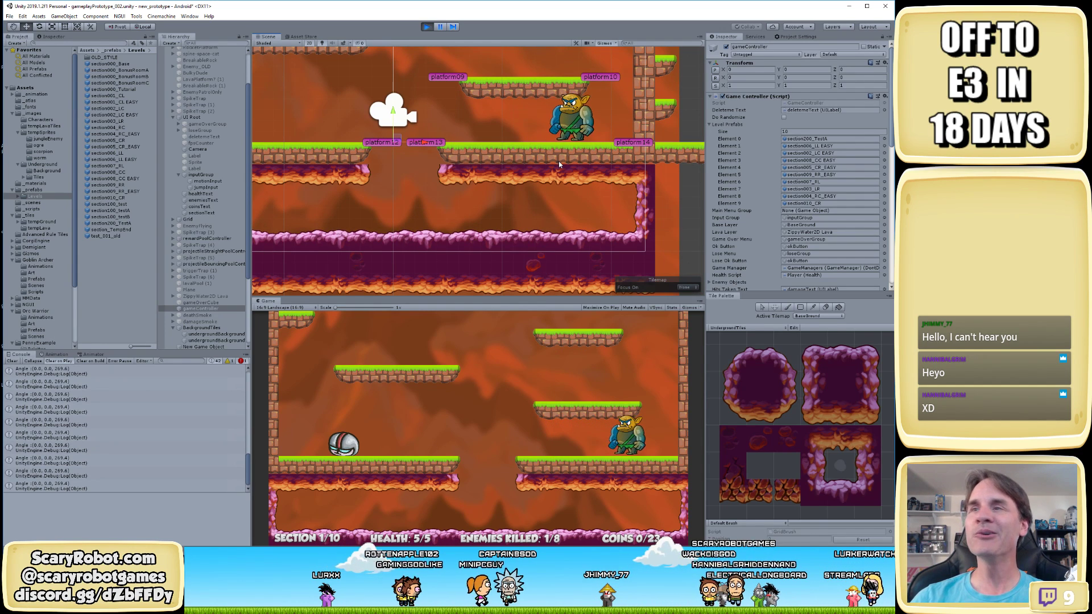
pyautogui.moveTo(554, 182); pyautogui.dragTo(501, 226, button='middle')
pyautogui.scroll(2, 492, 165)
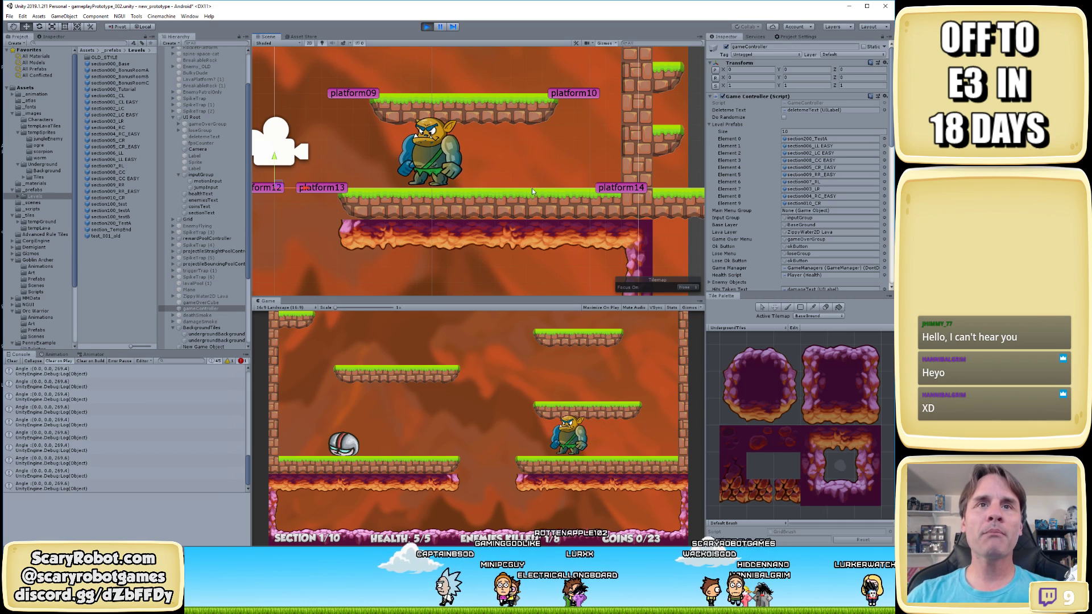
pyautogui.scroll(-3, 559, 208)
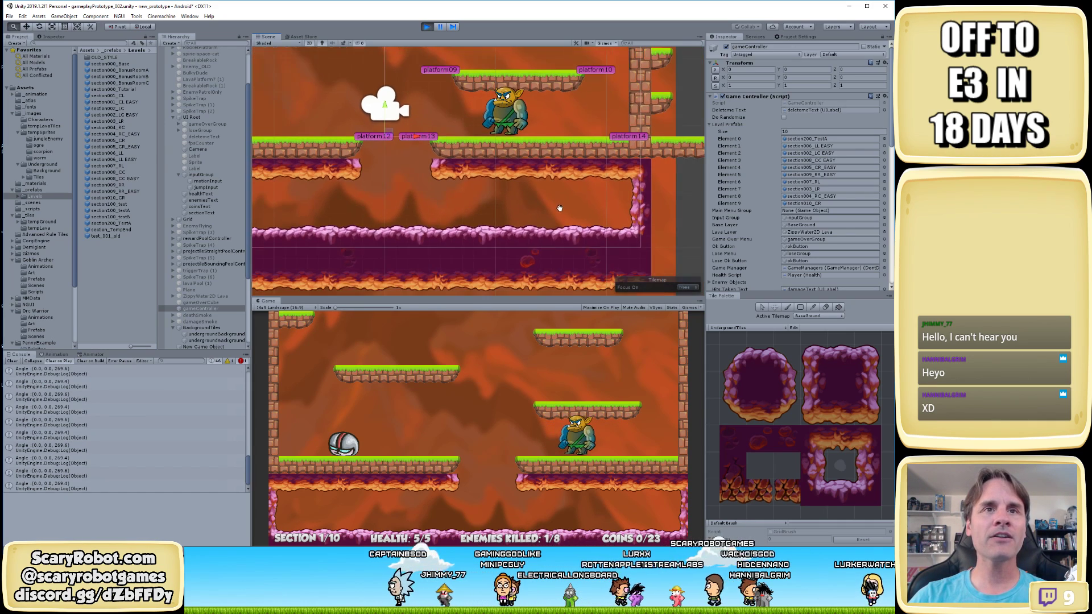
pyautogui.moveTo(560, 208); pyautogui.dragTo(601, 193, button='middle')
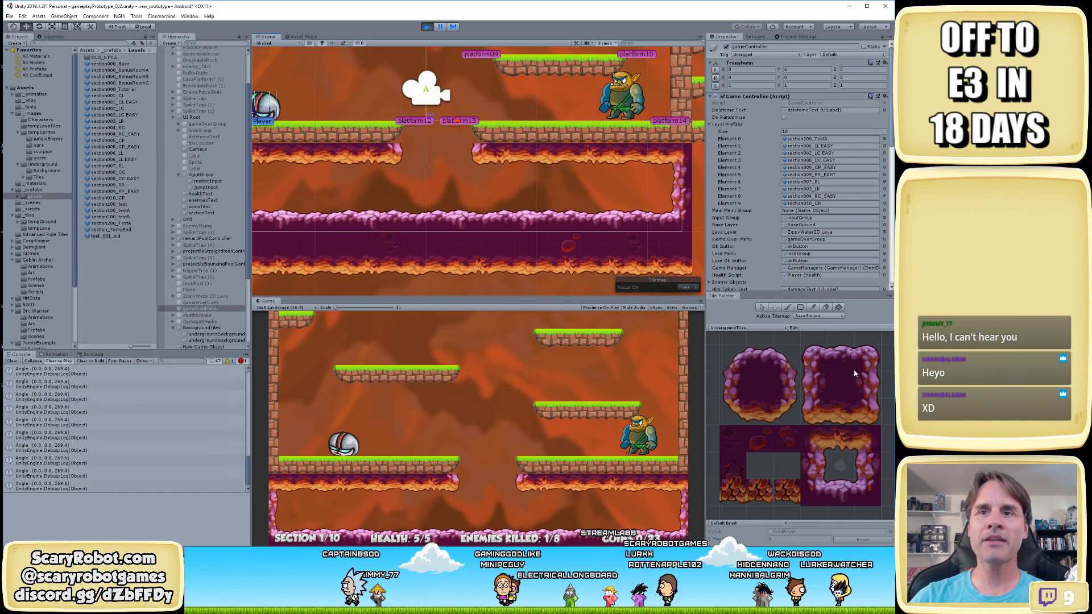
# Paint a rock tile from the Tile Palette beside the player, zoom out, and stop play mode
pyautogui.click(787, 394)
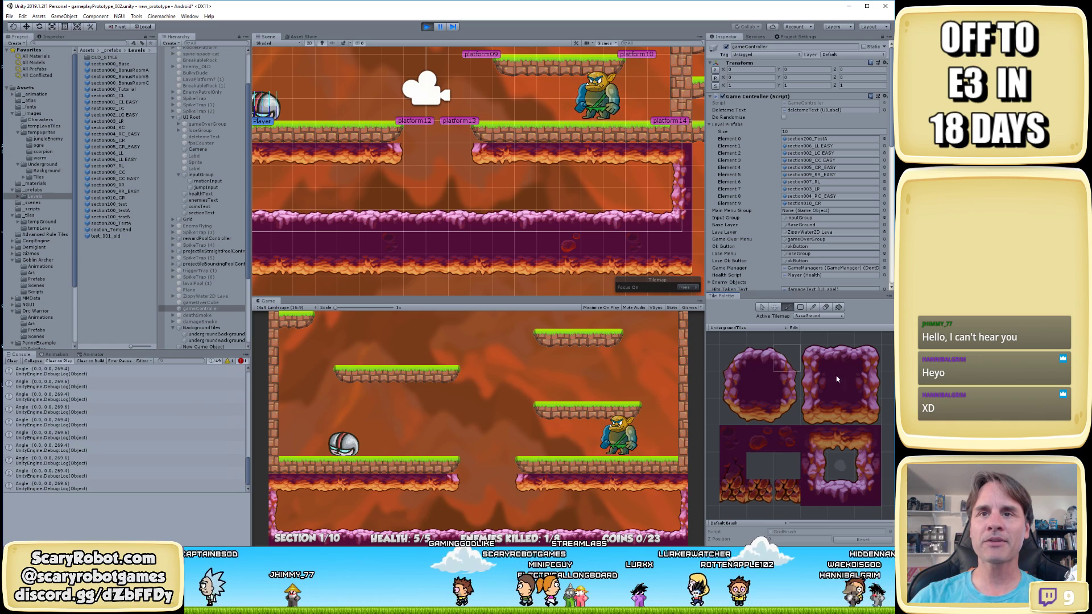
pyautogui.click(569, 194)
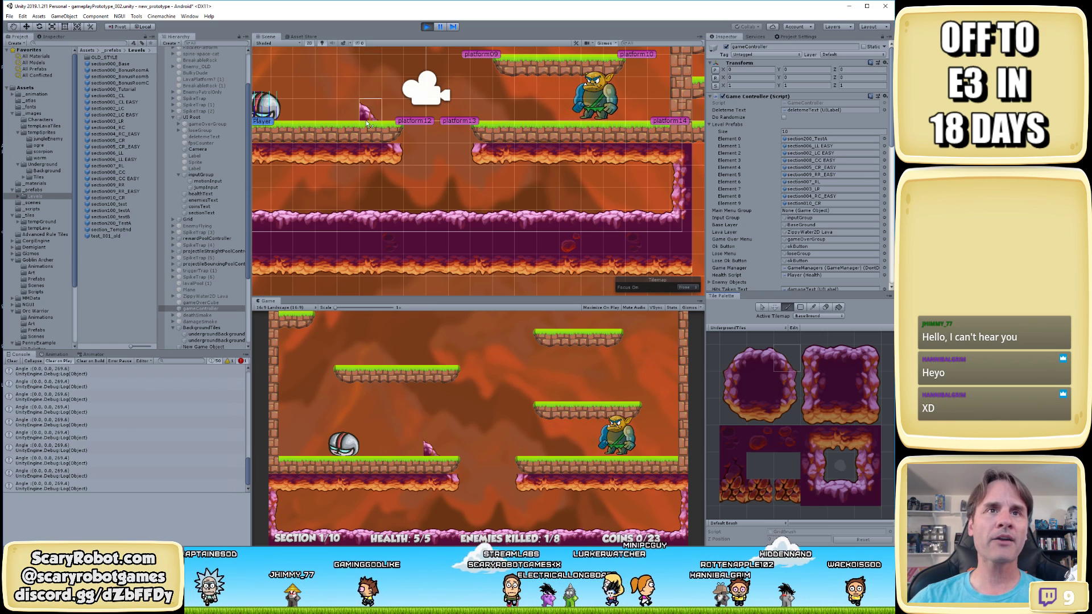
pyautogui.scroll(-4, 461, 165)
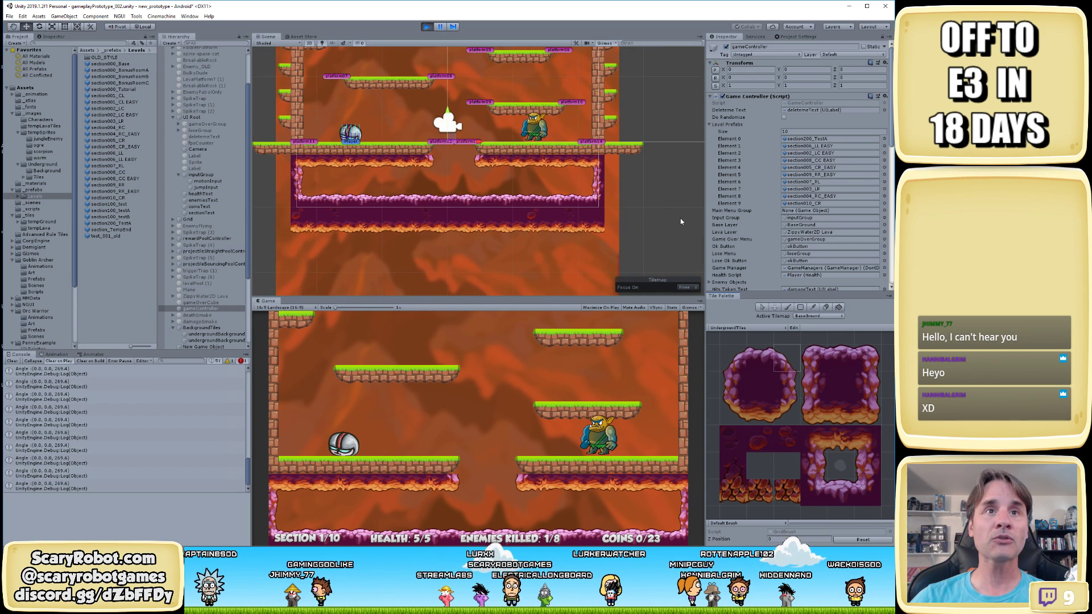
pyautogui.scroll(-3, 559, 226)
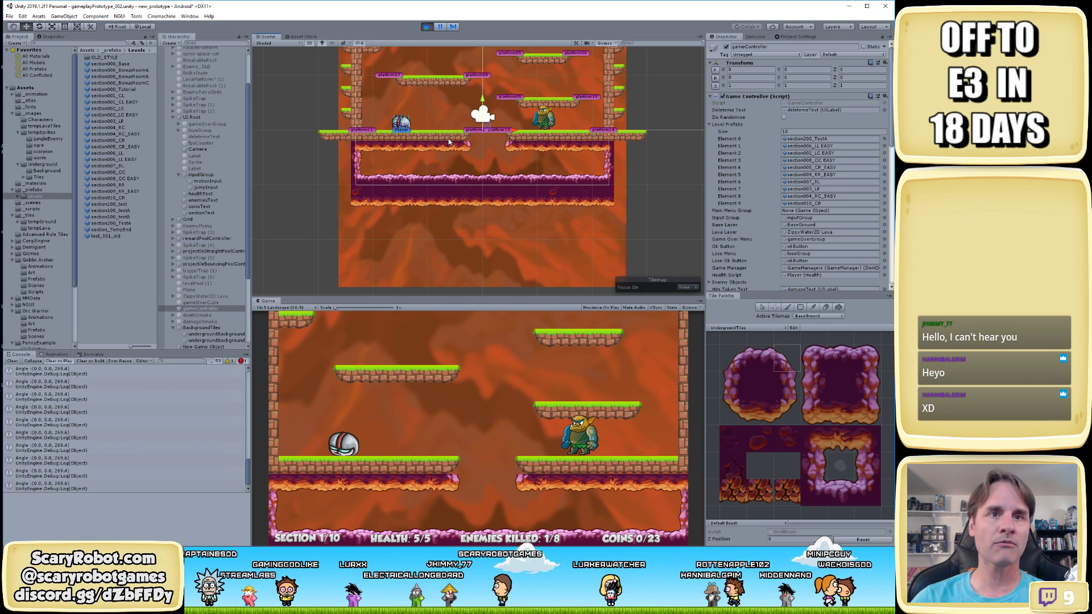
pyautogui.scroll(-3, 521, 212)
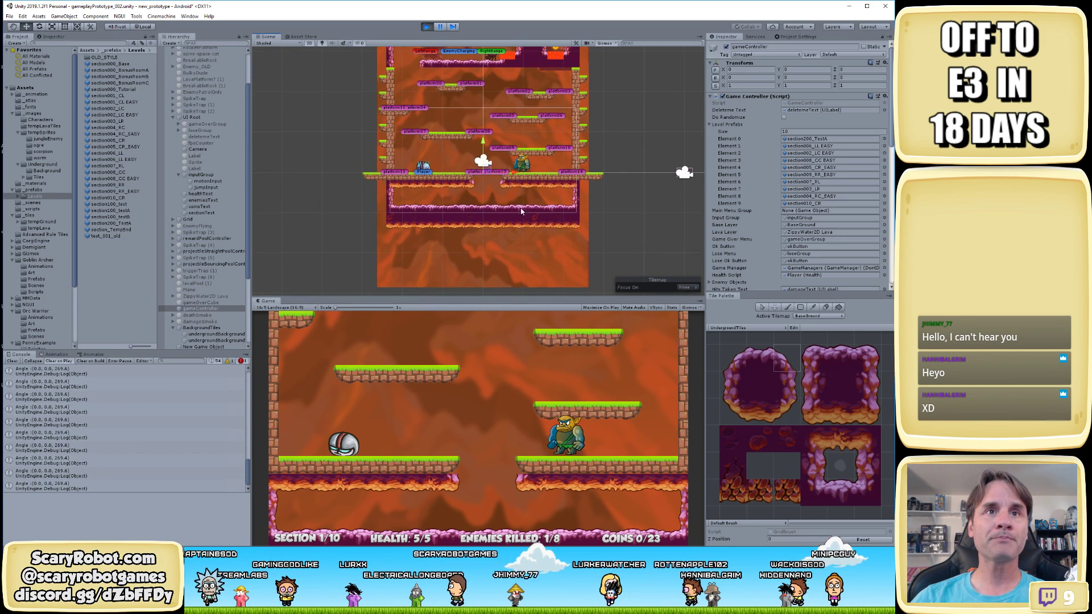
pyautogui.click(426, 27)
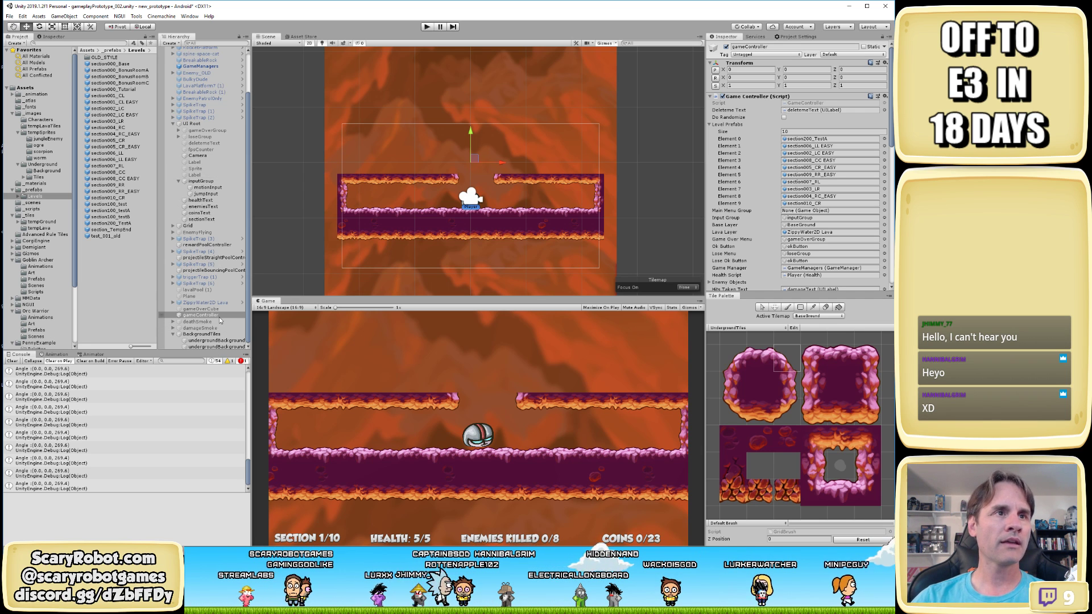
# Ping the section200_TestA prefab assigned to Level Prefabs Element 0 in the Project
pyautogui.click(831, 139)
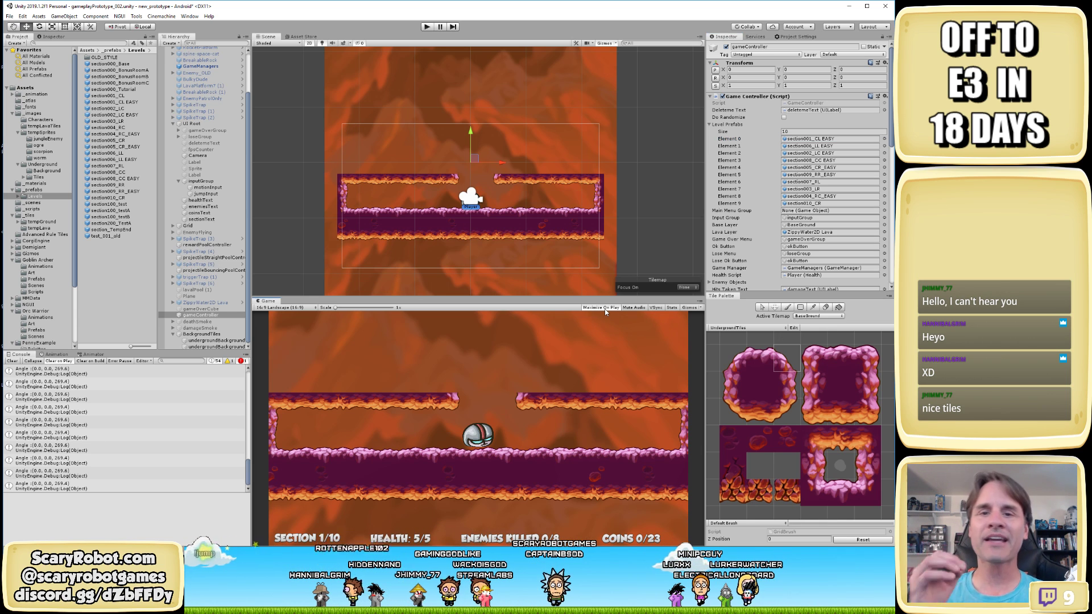
# Start a new test run and move the character right, left, then jump onto the rock pillar
pyautogui.click(425, 27)
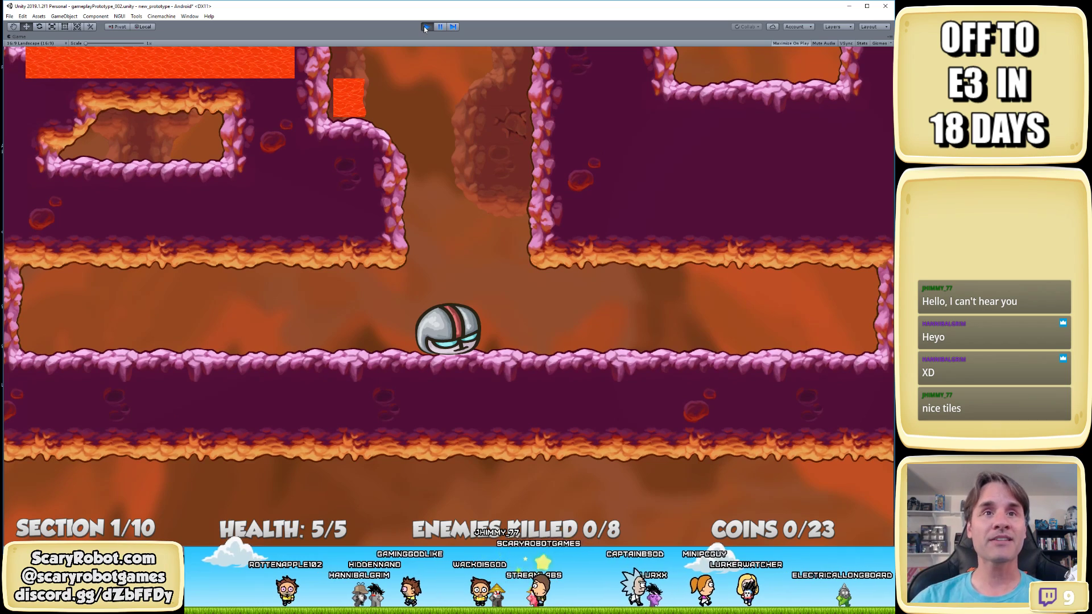
pyautogui.press('Right')
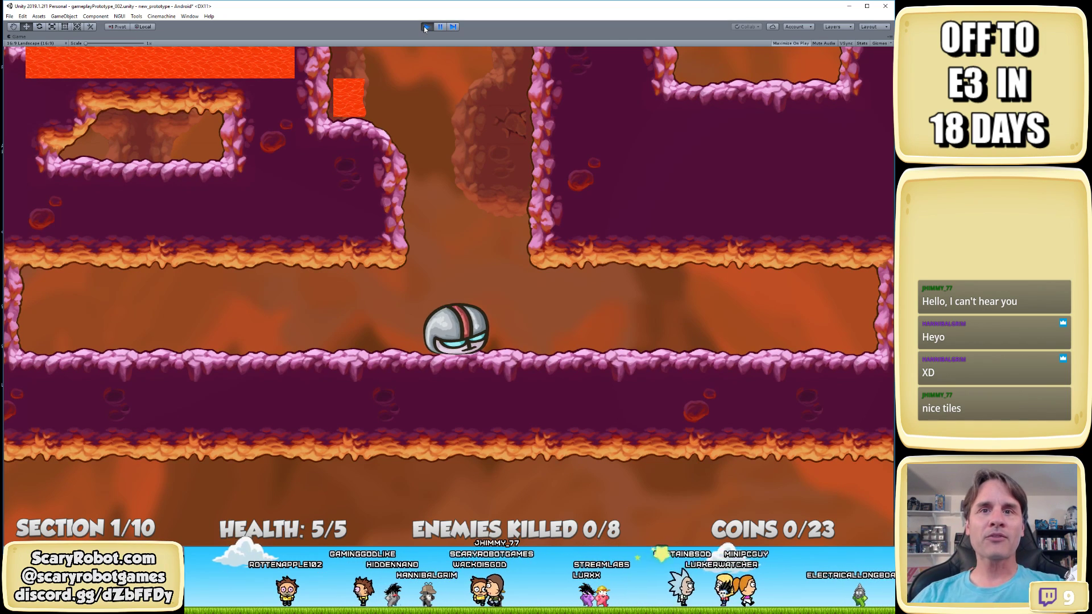
pyautogui.press('Left')
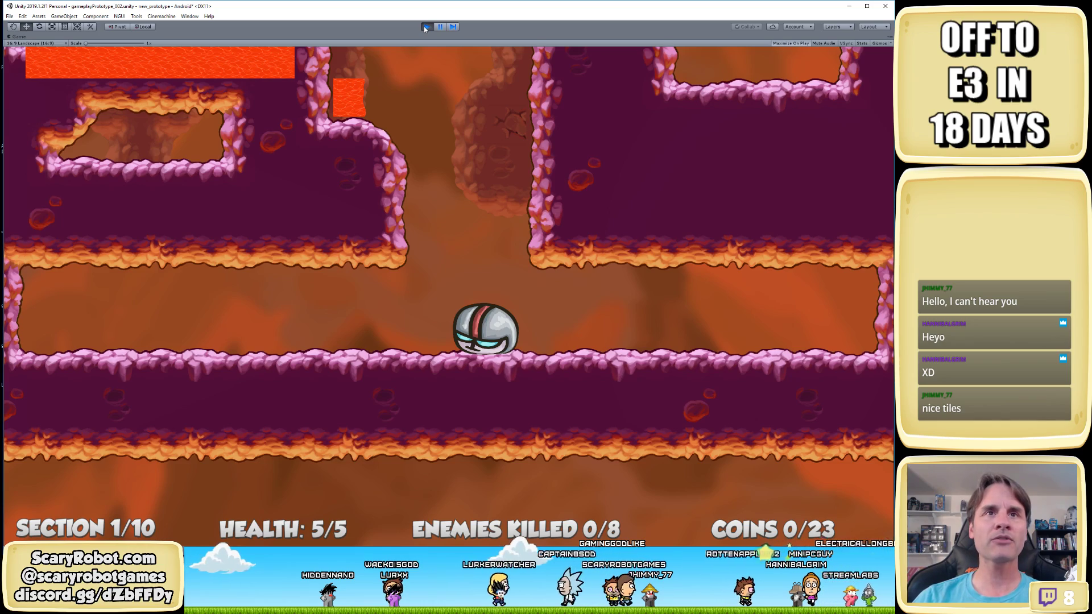
pyautogui.press('space')
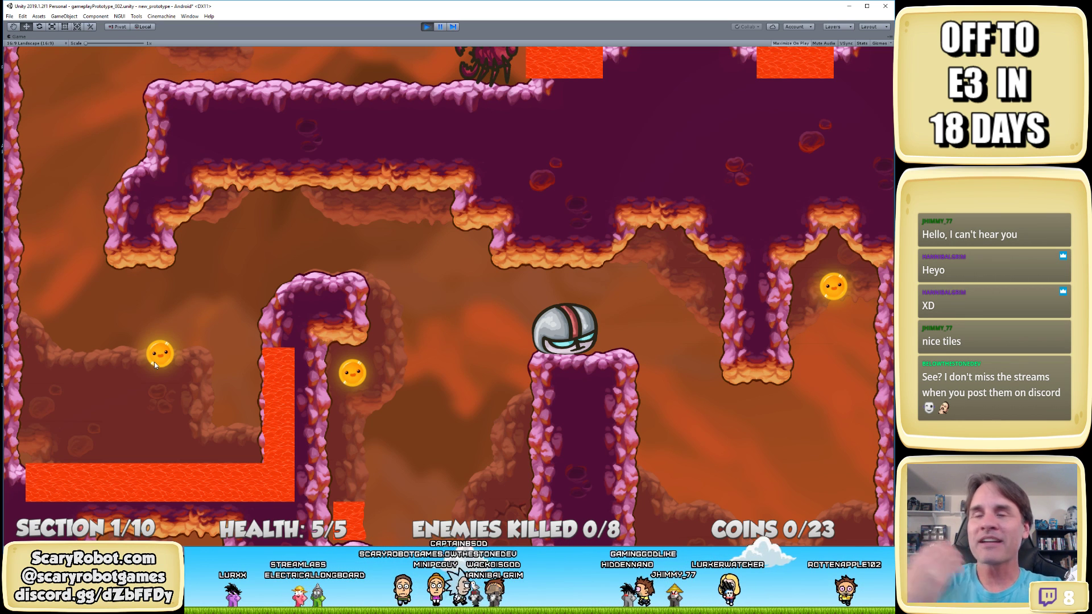
pyautogui.press('Right')
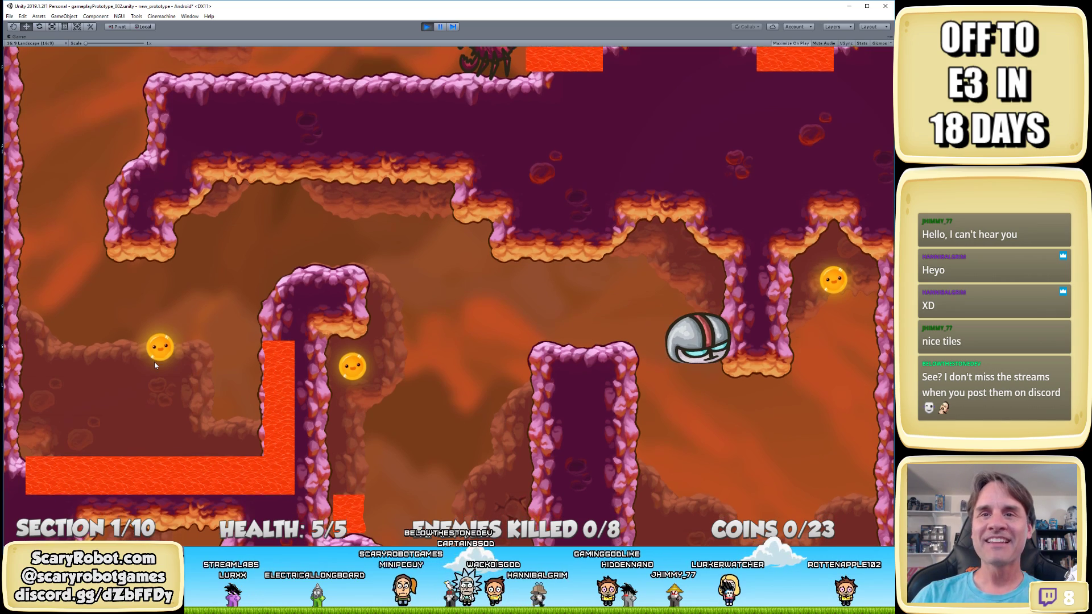
pyautogui.press('Left')
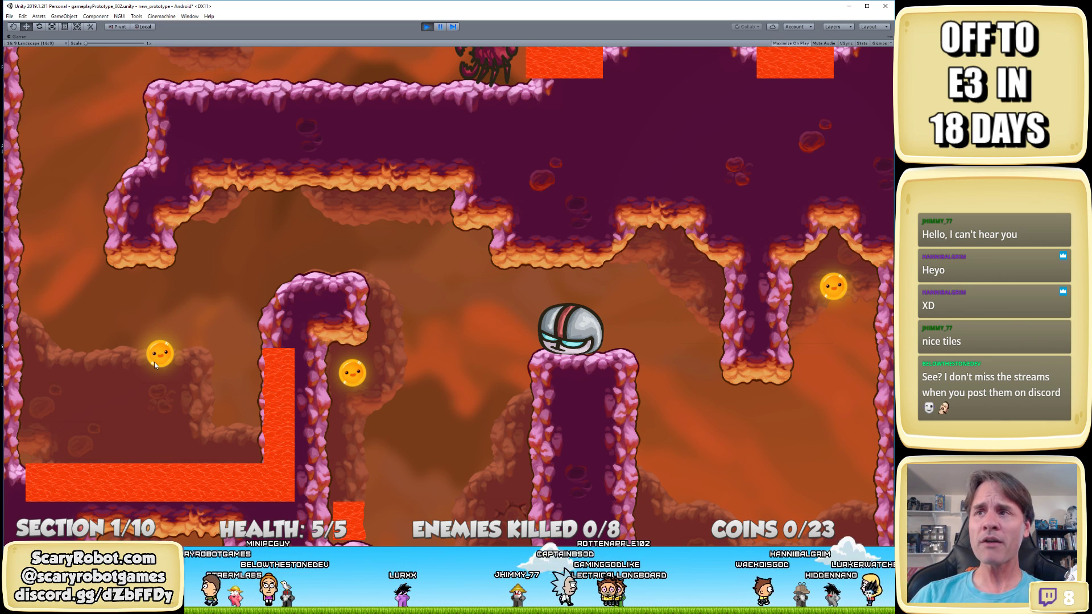
pyautogui.press('Left')
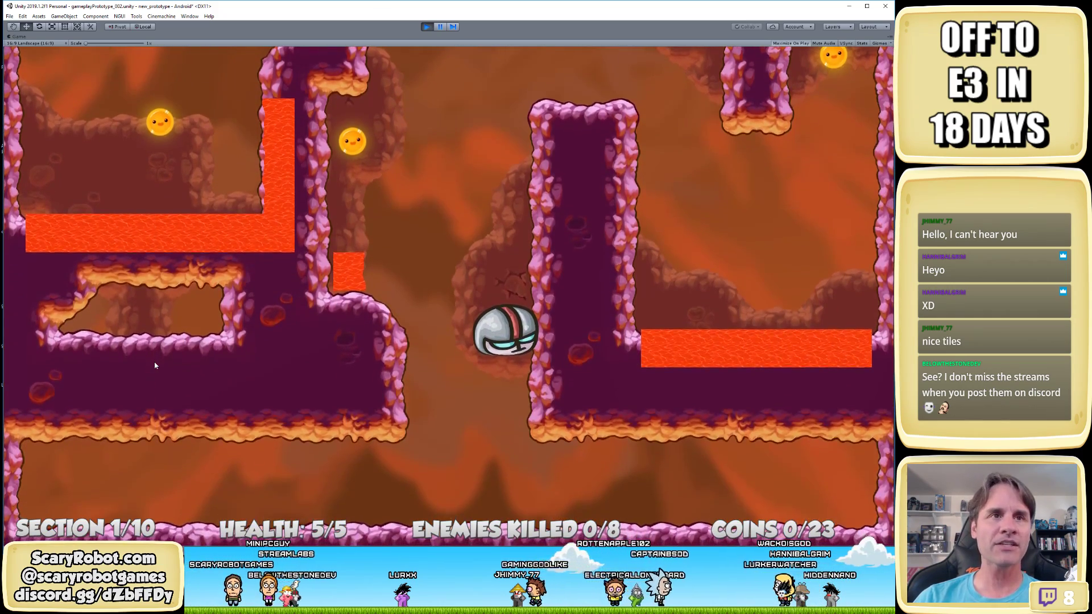
pyautogui.press('space')
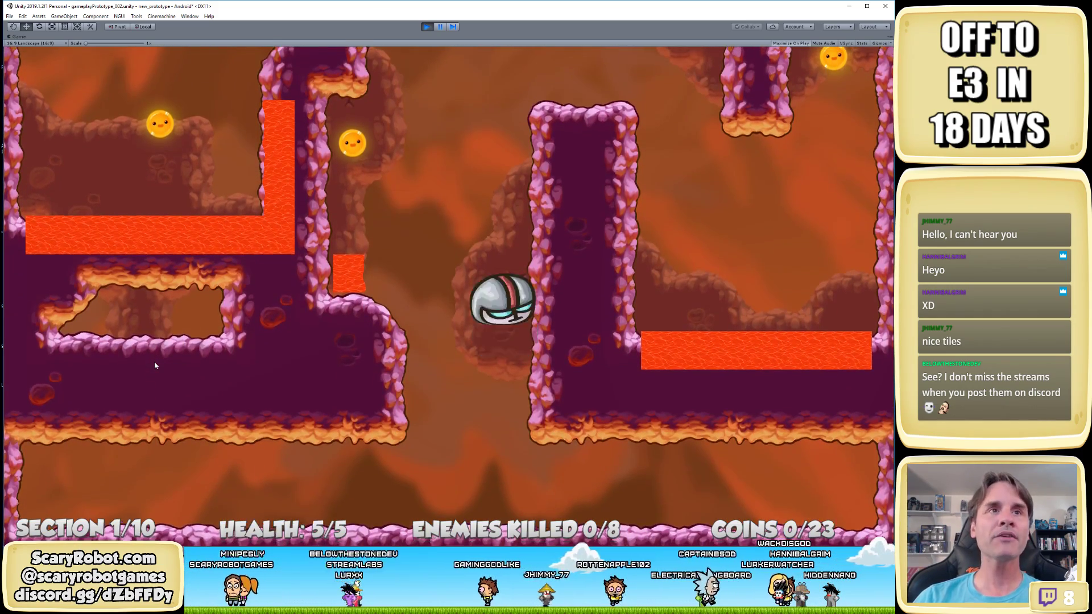
pyautogui.press('Right')
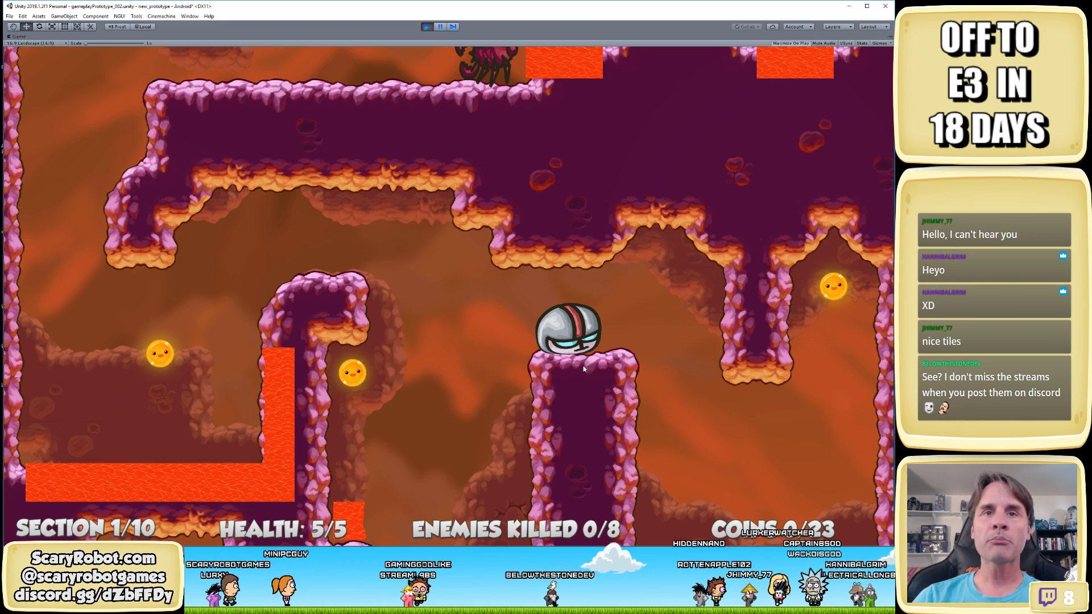
pyautogui.press('Left')
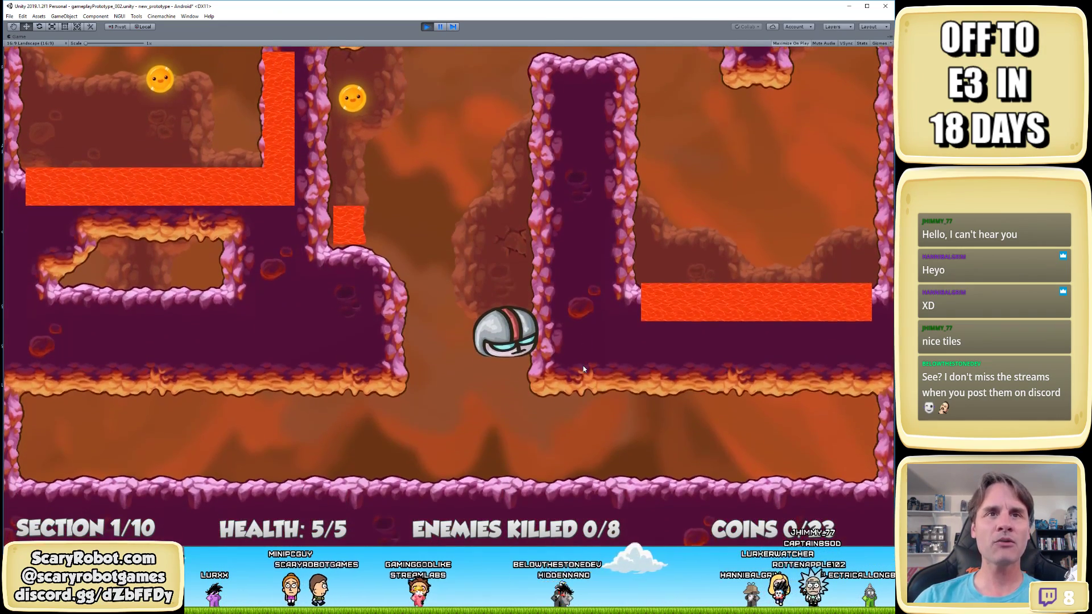
pyautogui.press('space')
pyautogui.press('Right')
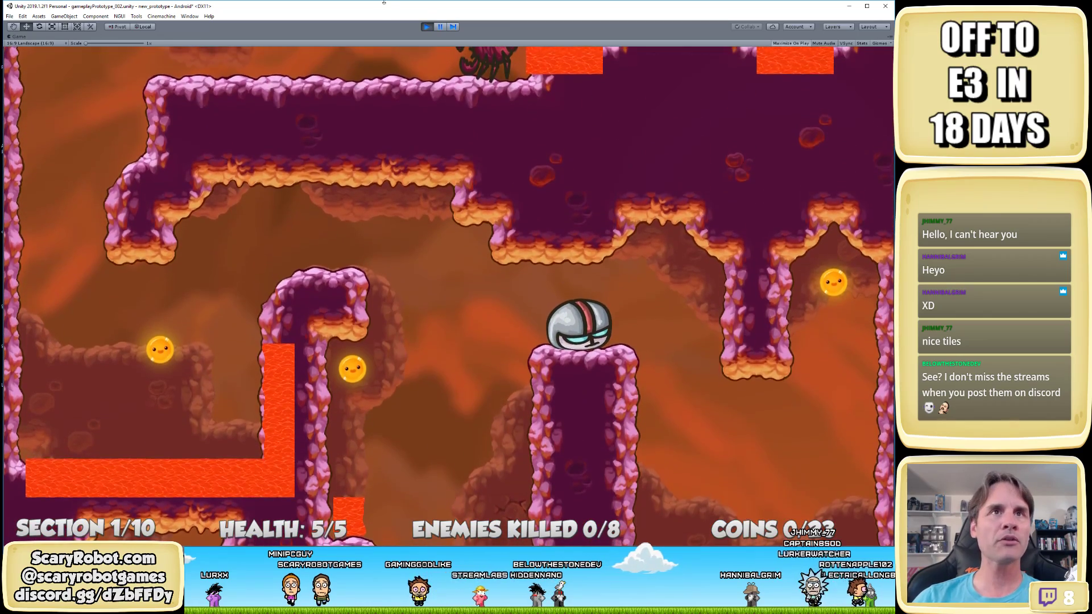
pyautogui.hotkey('shift', 'space')
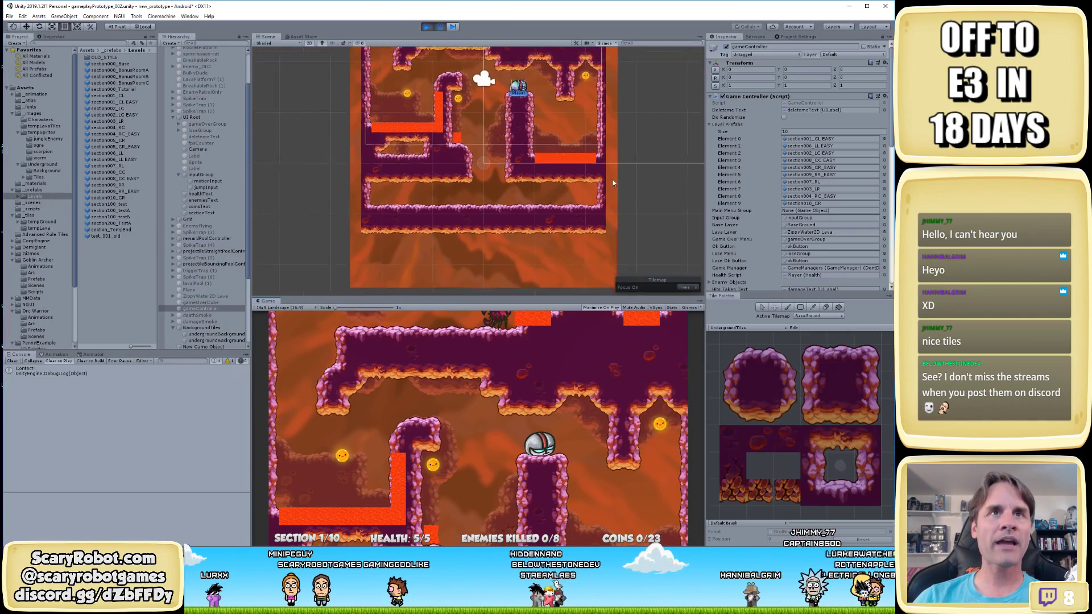
# Disable the Scene view's 2D toggle and orbit the lava-cave level into a near-front perspective
pyautogui.click(310, 43)
pyautogui.keyDown('alt'); pyautogui.moveTo(441, 131); pyautogui.dragTo(487, 164); pyautogui.keyUp('alt')
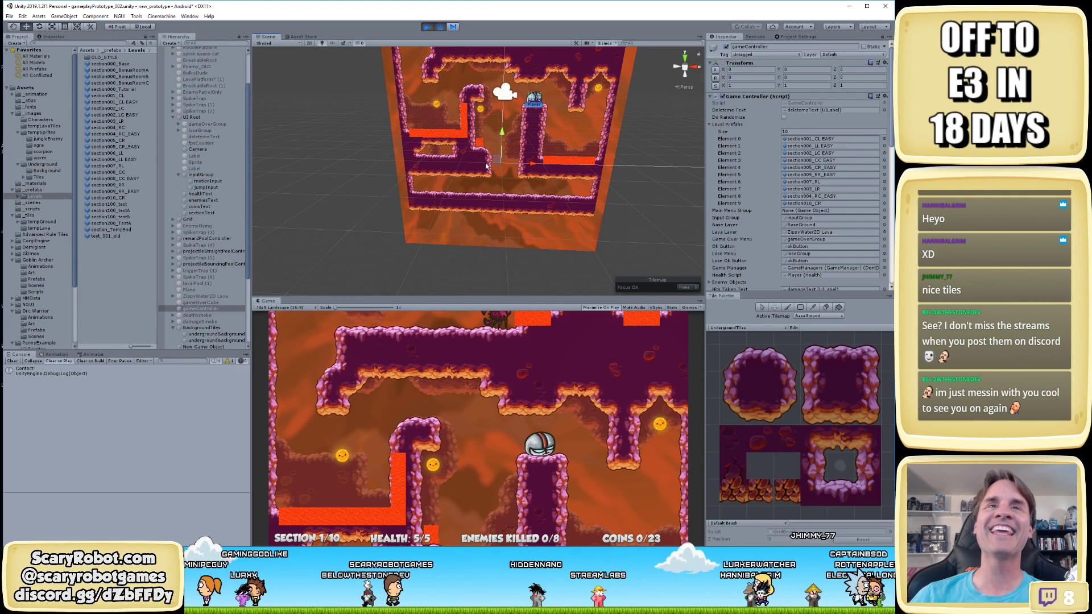
pyautogui.keyDown('alt'); pyautogui.moveTo(447, 180); pyautogui.dragTo(492, 210); pyautogui.keyUp('alt')
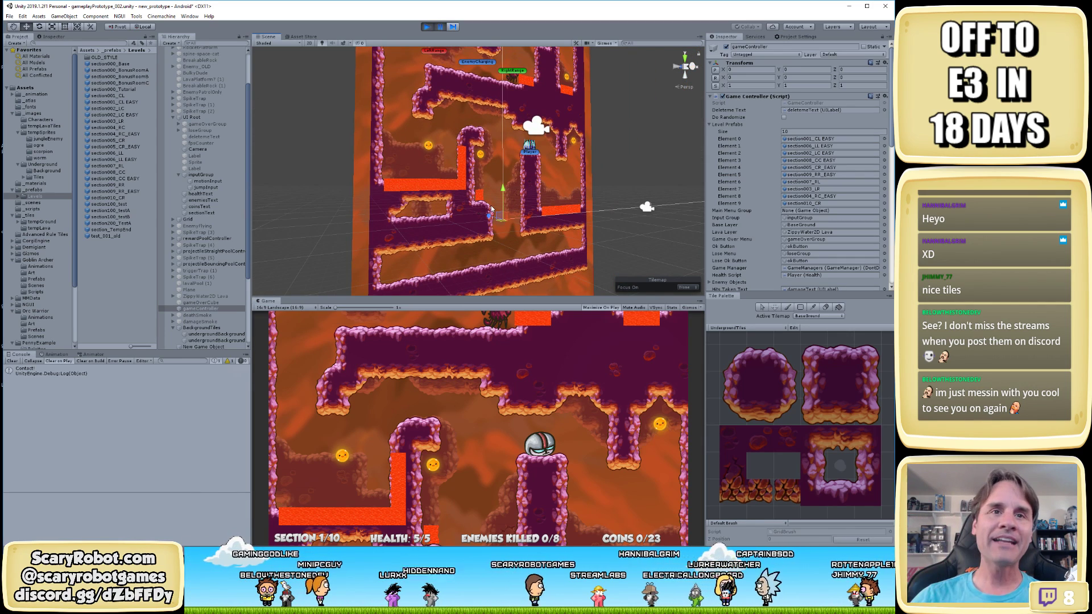
pyautogui.keyDown('alt'); pyautogui.moveTo(511, 198); pyautogui.dragTo(561, 193); pyautogui.keyUp('alt')
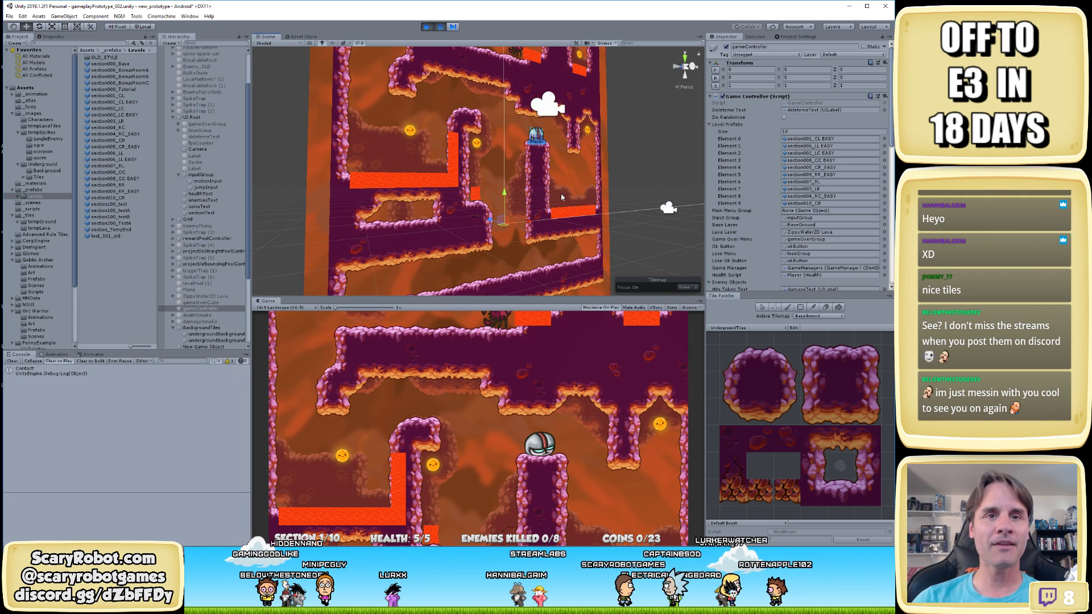
pyautogui.keyDown('alt'); pyautogui.moveTo(568, 213); pyautogui.dragTo(584, 225); pyautogui.keyUp('alt')
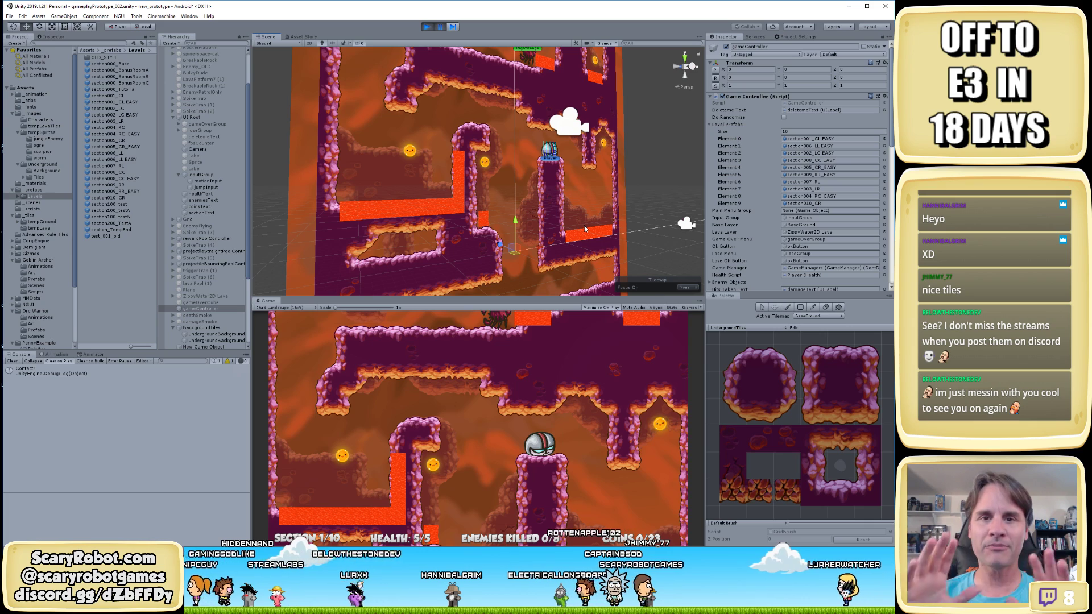
pyautogui.keyDown('alt'); pyautogui.moveTo(585, 226); pyautogui.dragTo(580, 223); pyautogui.keyUp('alt')
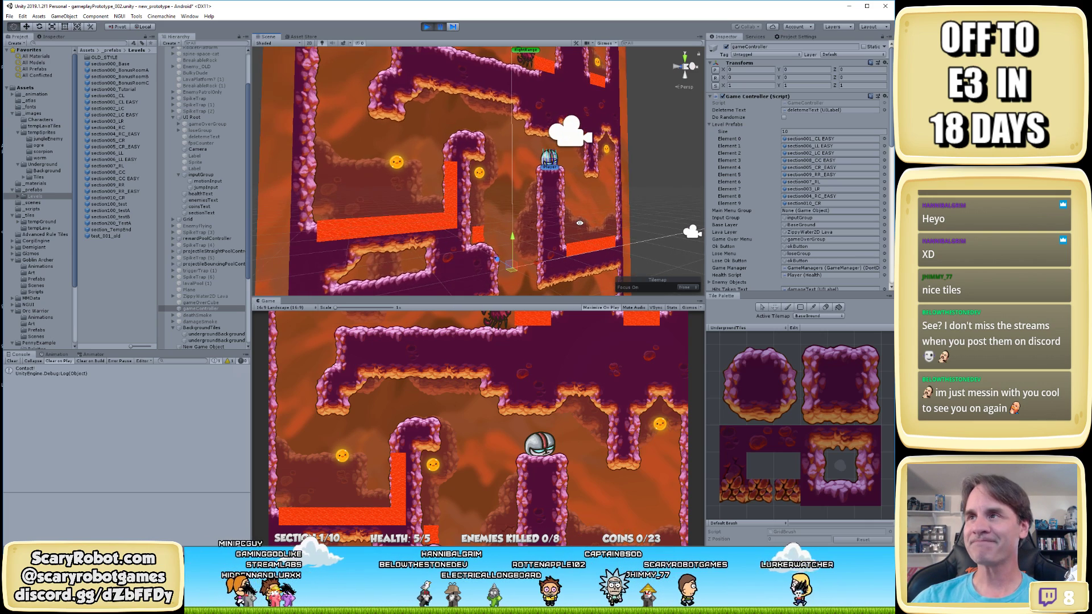
pyautogui.moveTo(579, 223); pyautogui.dragTo(583, 215, button='middle')
pyautogui.keyDown('alt'); pyautogui.moveTo(578, 213); pyautogui.dragTo(581, 207); pyautogui.keyUp('alt')
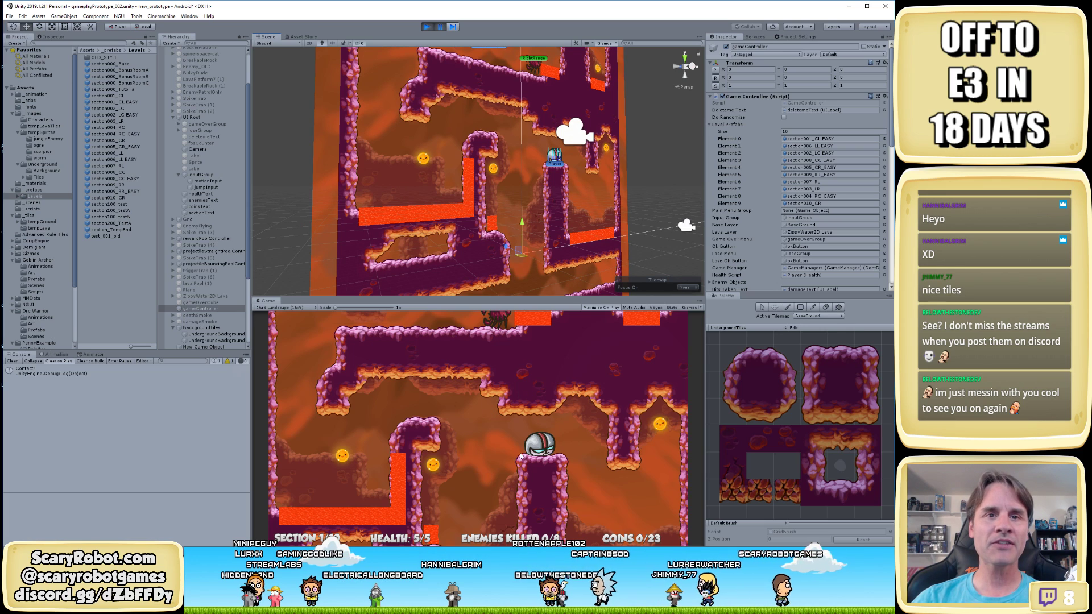
pyautogui.keyDown('alt'); pyautogui.moveTo(611, 248); pyautogui.dragTo(612, 160); pyautogui.keyUp('alt')
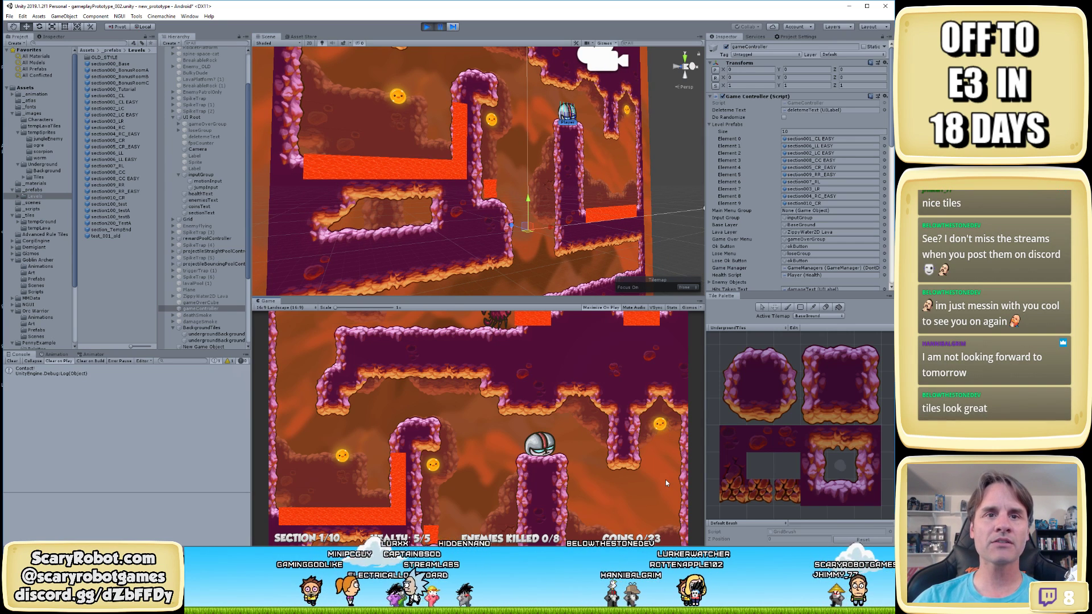
pyautogui.click(439, 27)
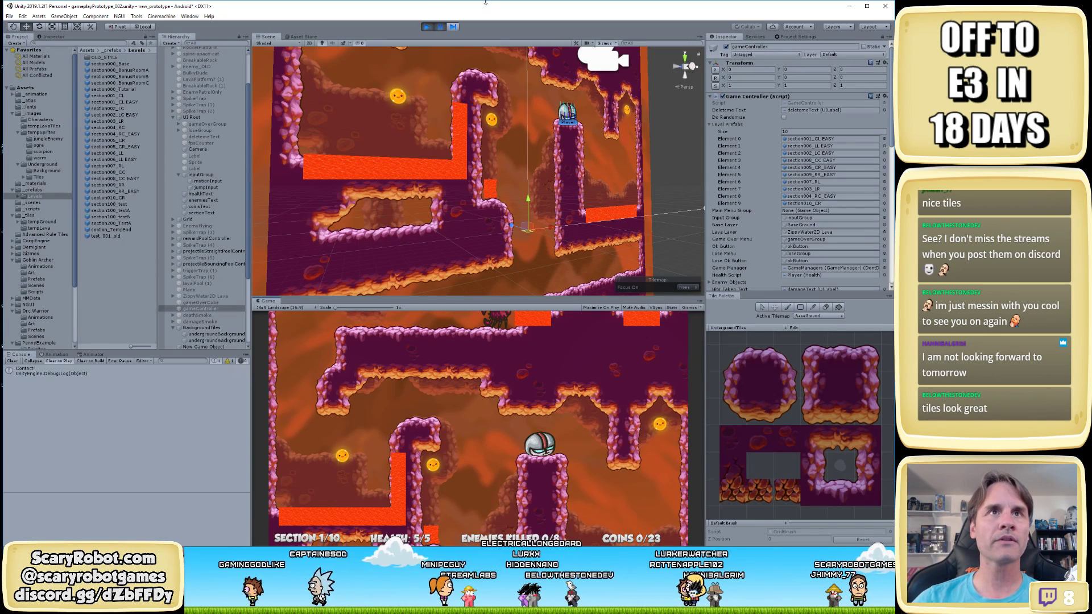
pyautogui.click(440, 27)
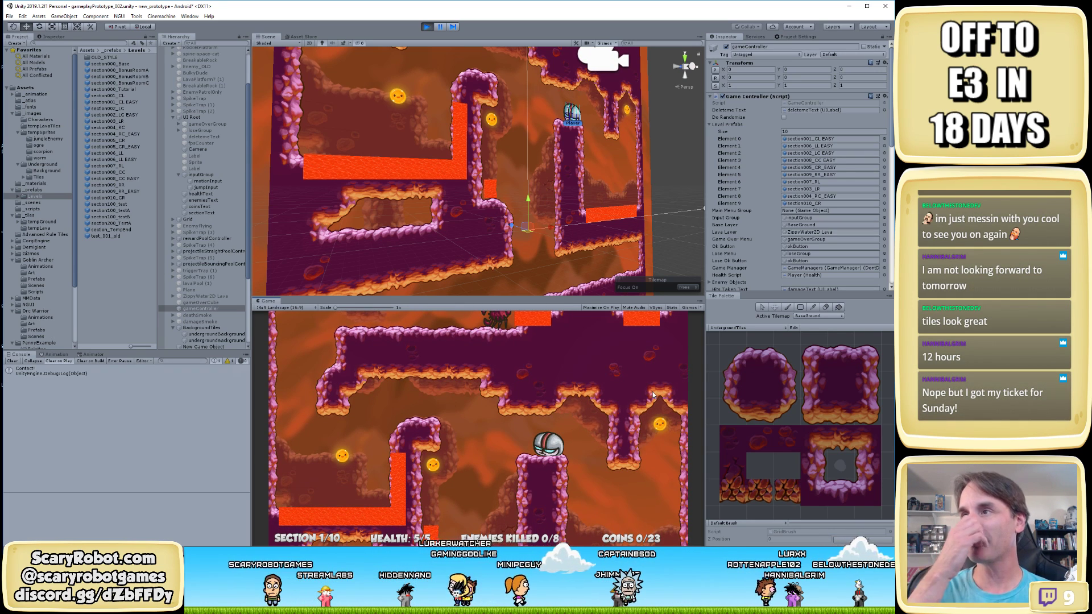
# Move the player left off the pillar, right to grab a coin, then back onto the pillar
pyautogui.press('Left')
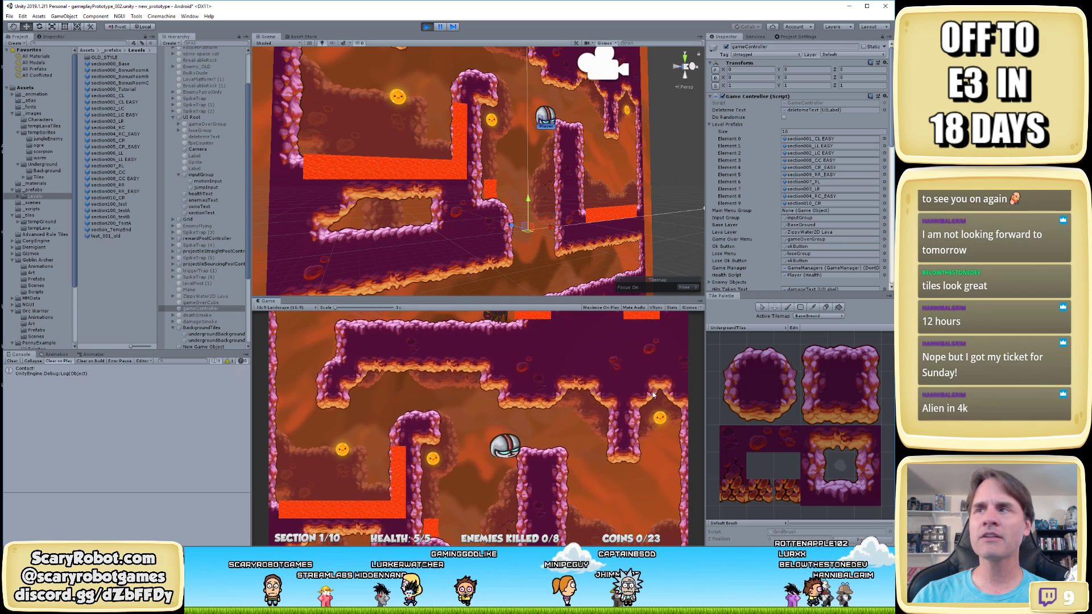
pyautogui.press('Right')
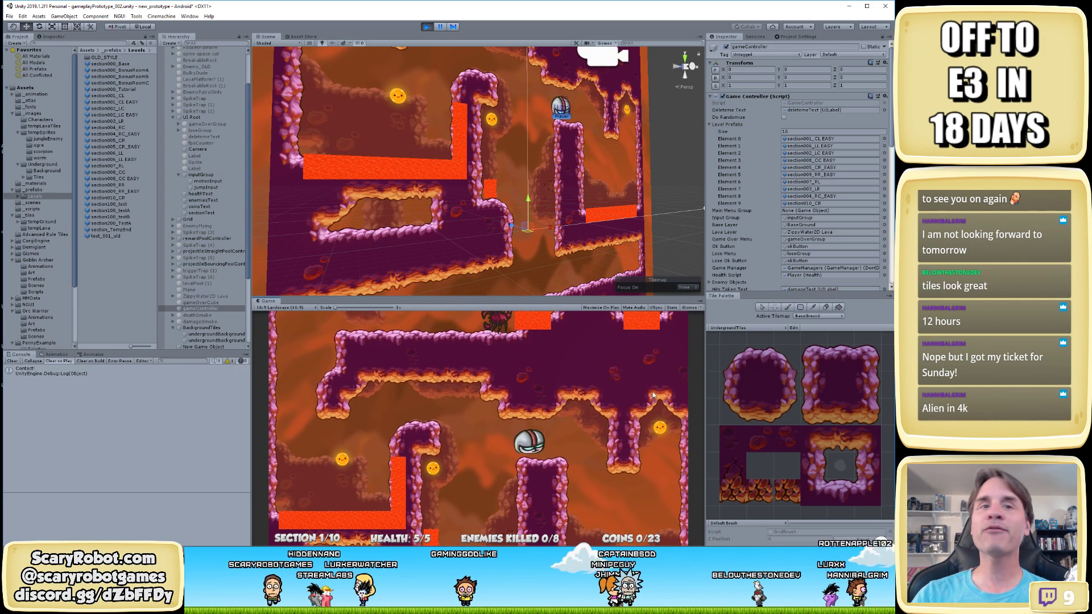
pyautogui.press('Right')
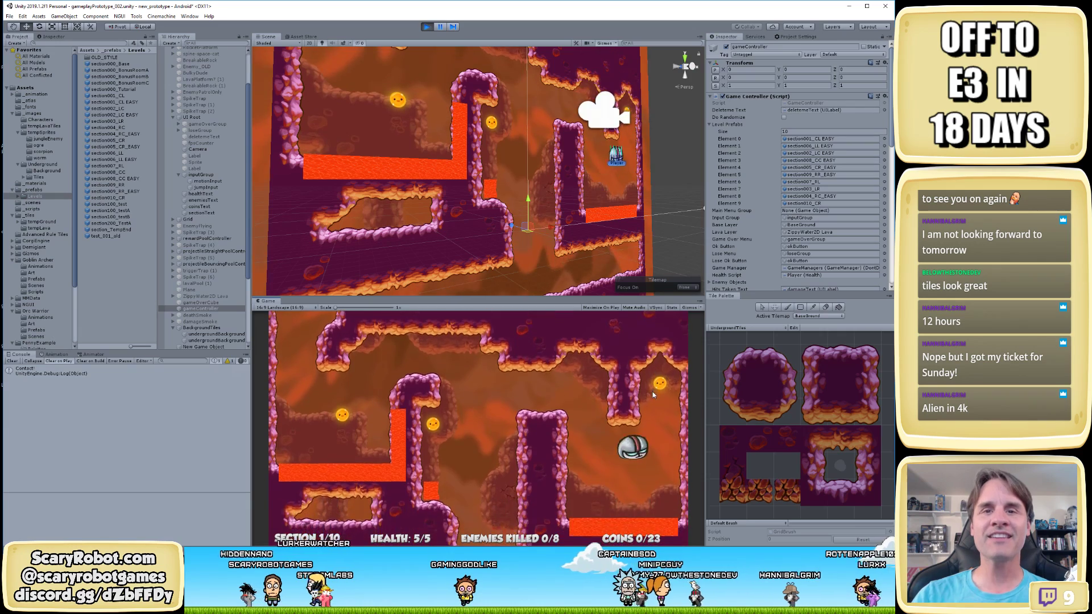
pyautogui.press('Left')
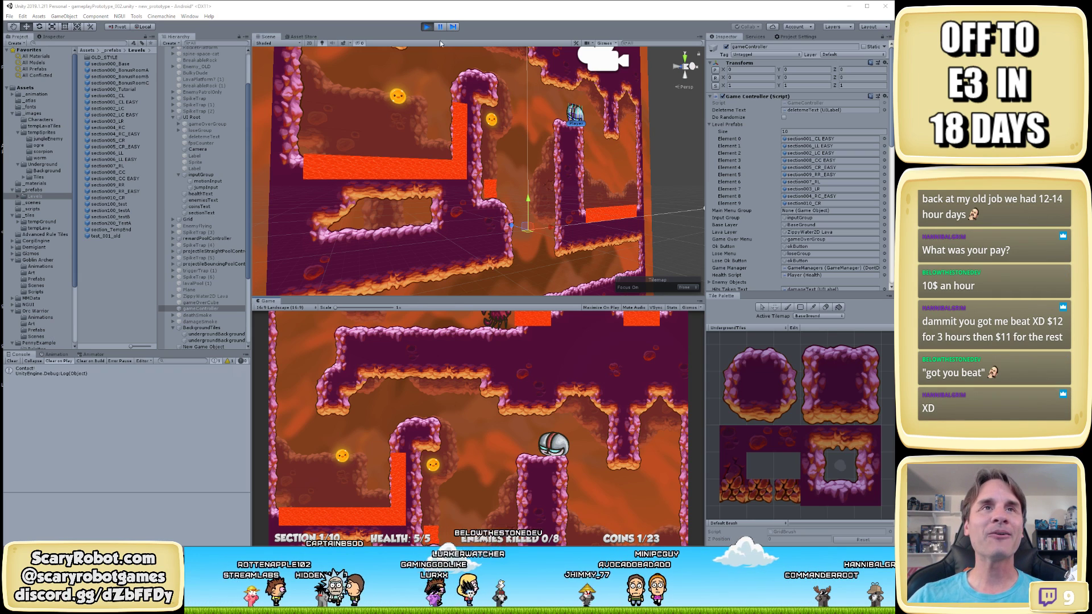
# Return the Scene view to 2D, then stop and restart play mode
pyautogui.click(308, 44)
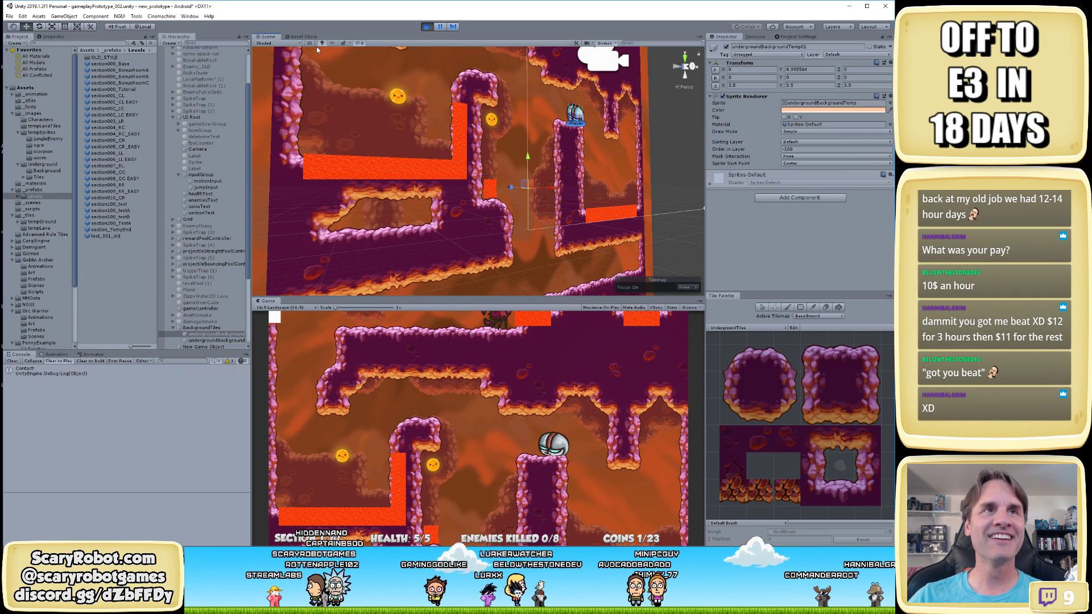
pyautogui.scroll(-5, 591, 180)
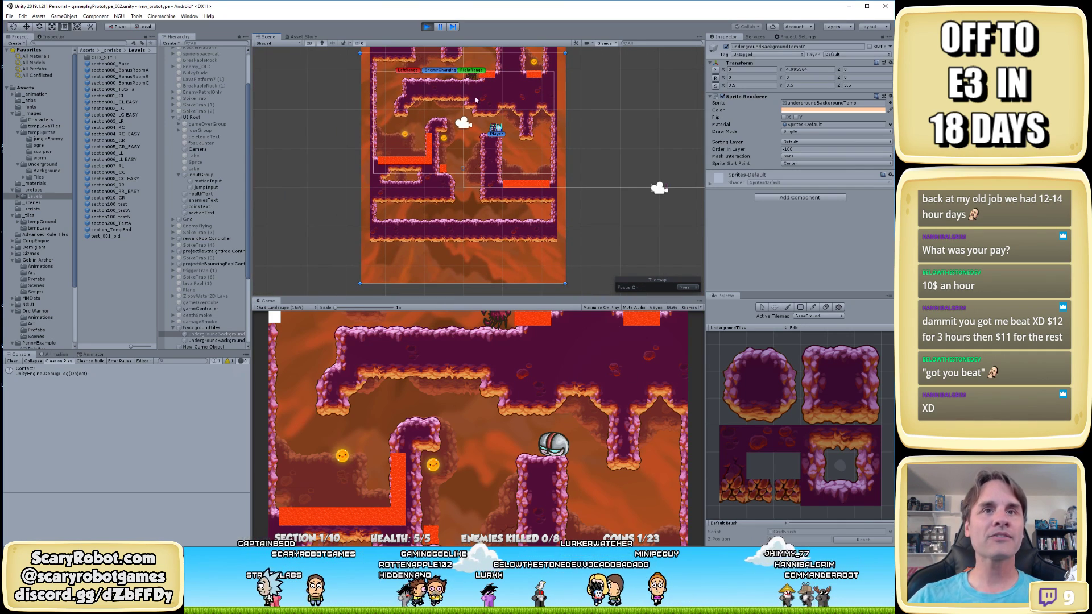
pyautogui.click(427, 27)
pyautogui.click(428, 27)
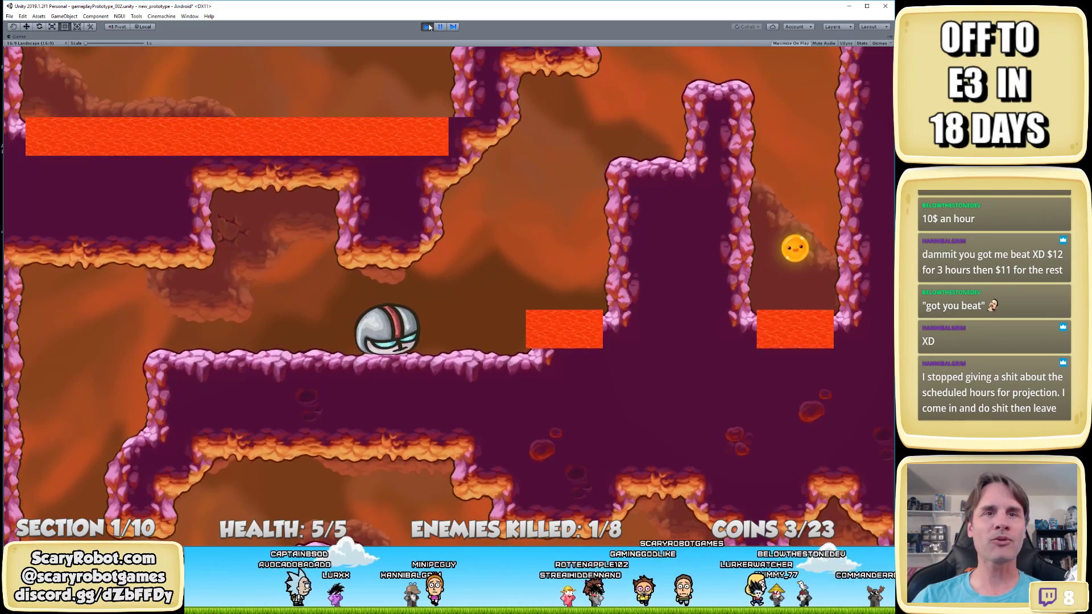
# Jump and roll through to section 2/10 collecting coins, then exit play mode
pyautogui.press('space')
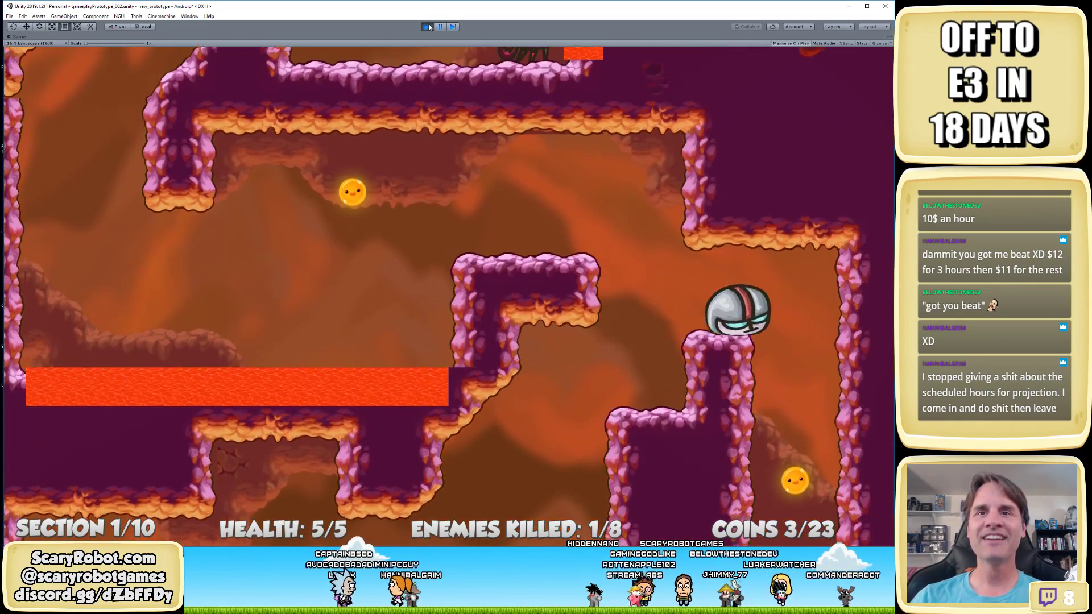
pyautogui.press('Right')
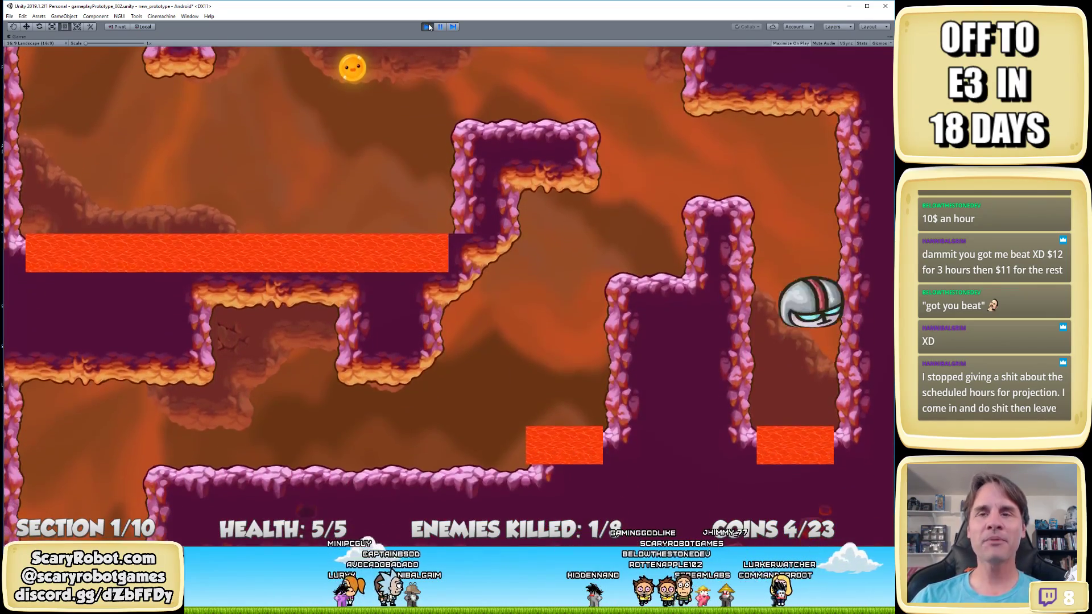
pyautogui.press('space')
pyautogui.press('Left')
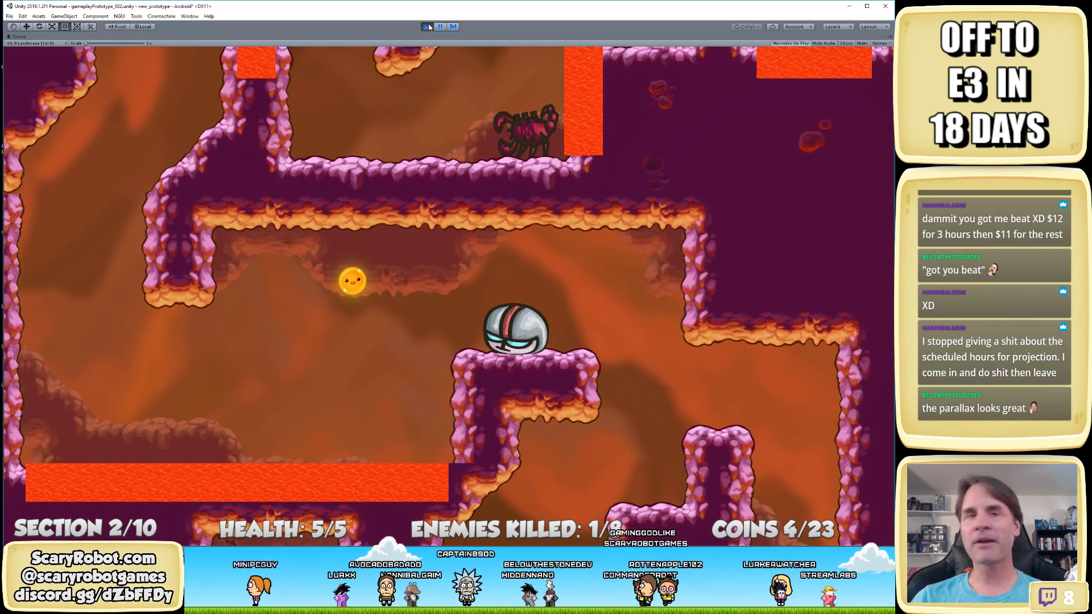
pyautogui.press('Left')
pyautogui.press('space')
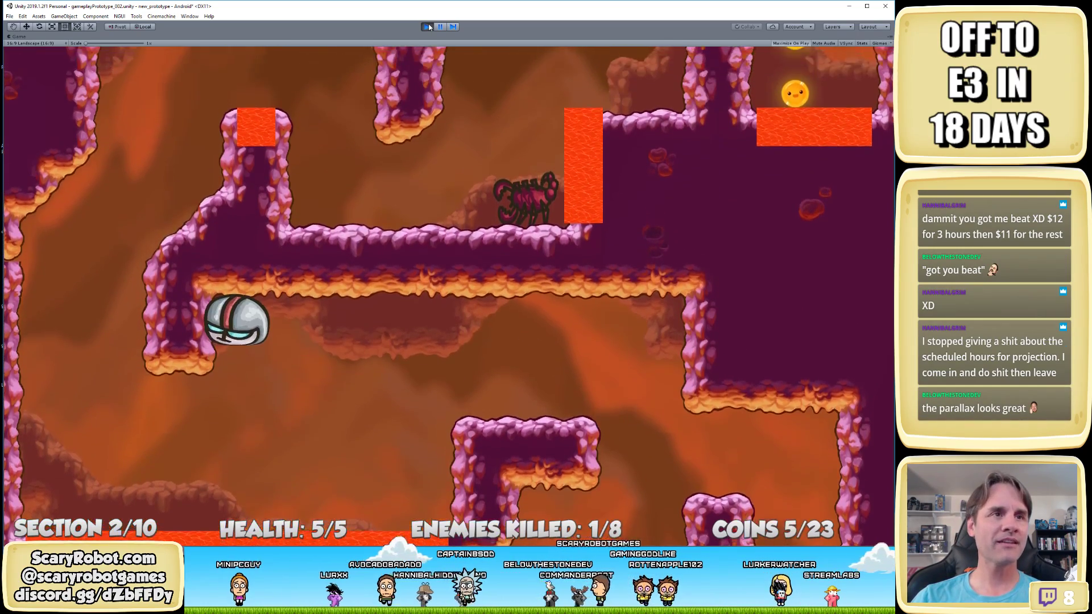
pyautogui.press('space')
pyautogui.press('Right')
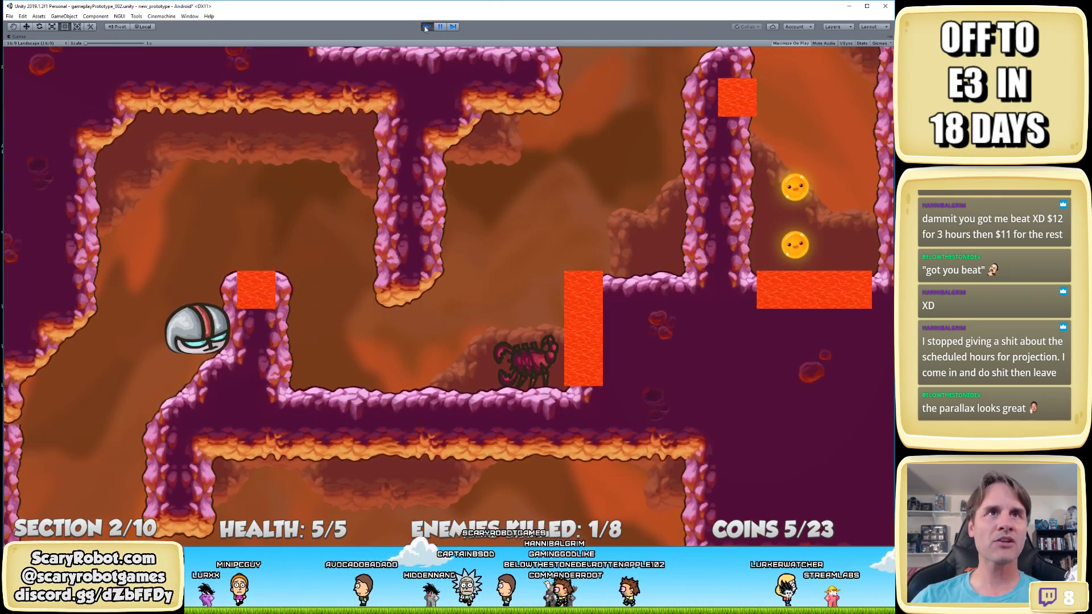
pyautogui.click(426, 27)
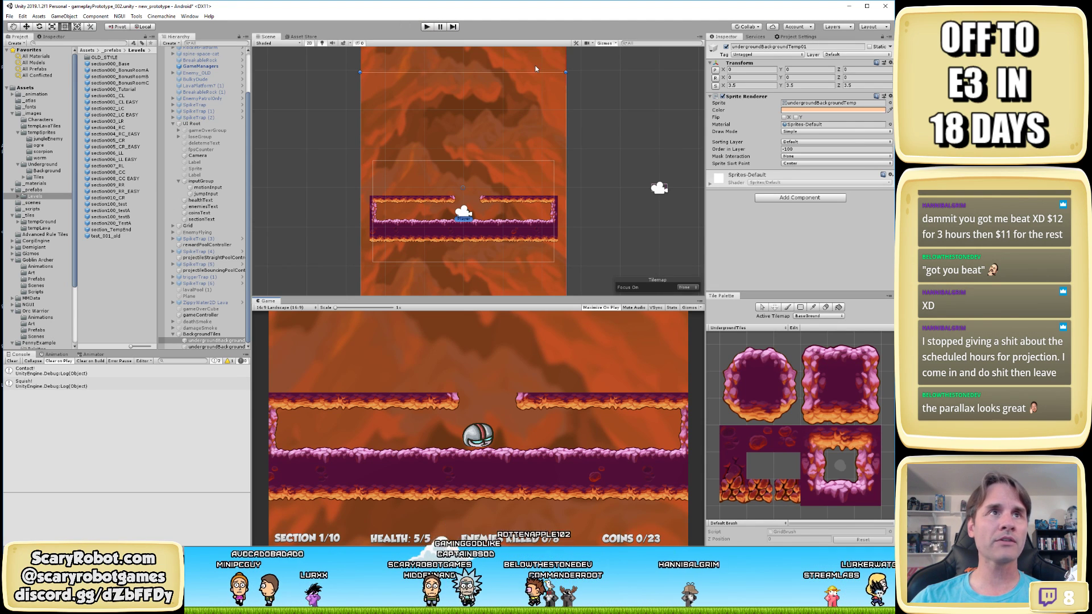
# Select and open section001_CL EASY to view its Level Manager (Script) settings in the Inspector
pyautogui.scroll(4, 237, 83)
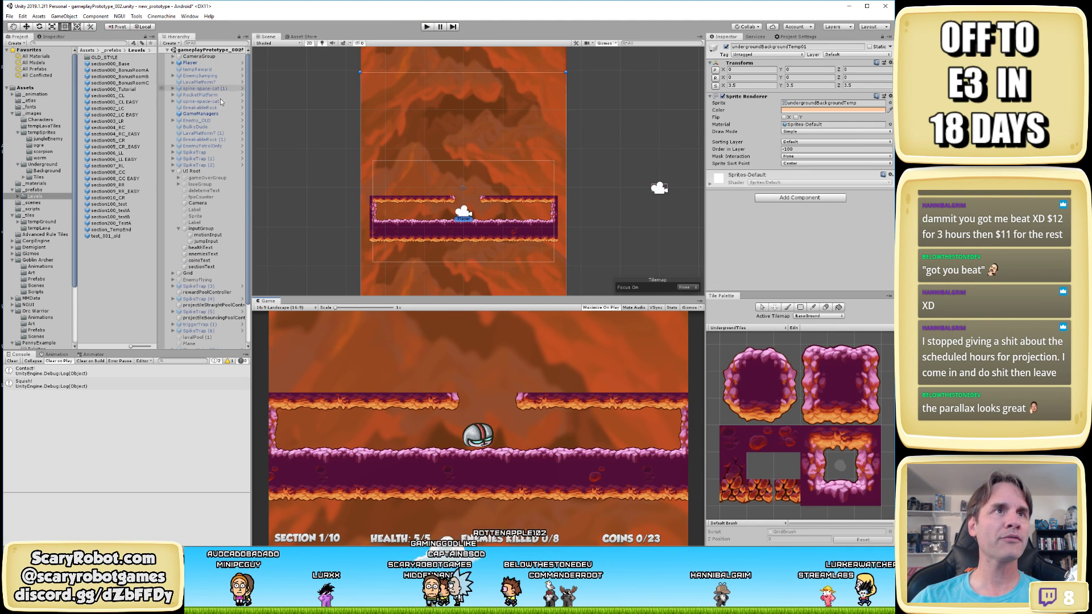
pyautogui.click(128, 106)
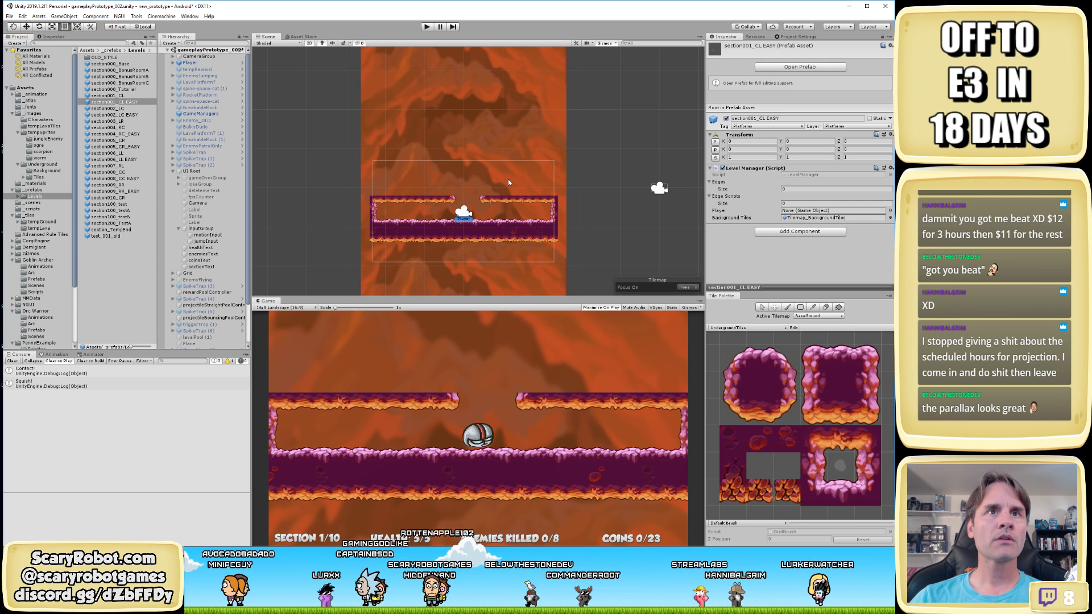
pyautogui.doubleClick(118, 103)
pyautogui.scroll(-5, 437, 138)
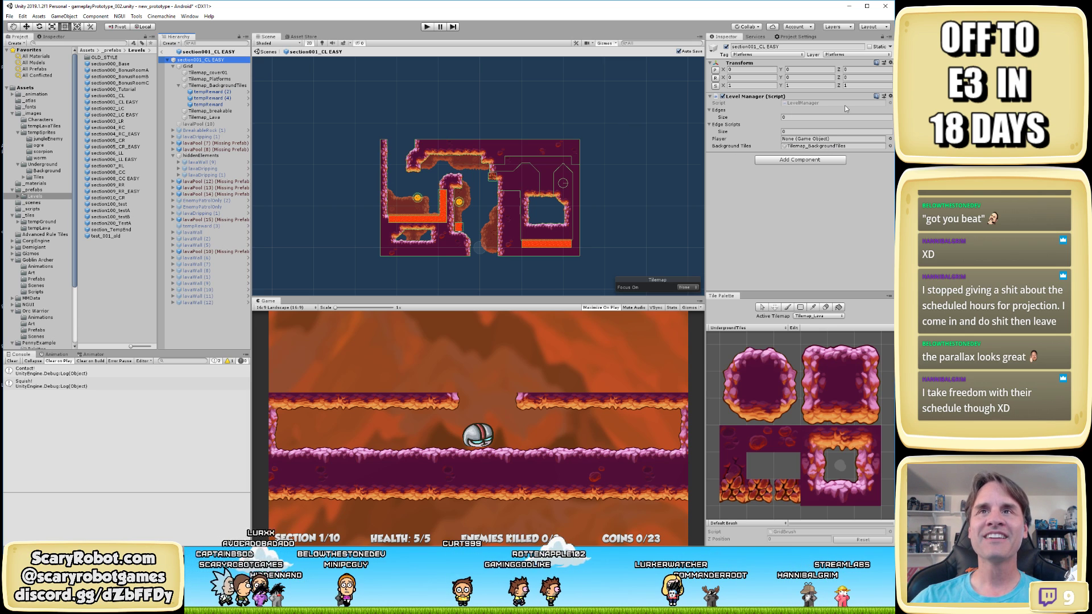
# Open LevelManager.cs and highlight the backgroundTiles.transform reference on line 27
pyautogui.doubleClick(812, 105)
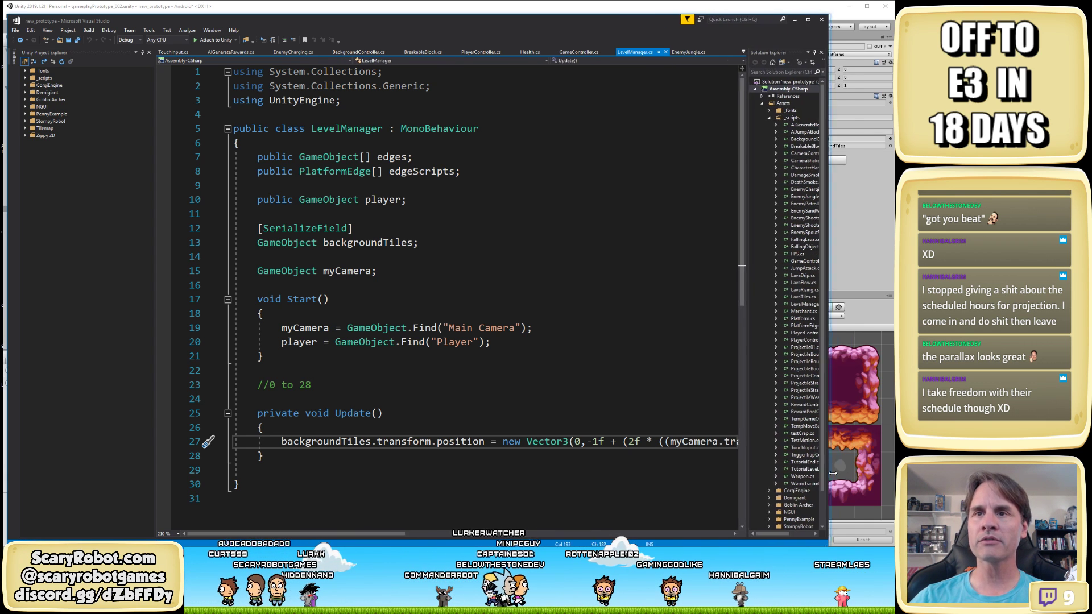
pyautogui.scroll(-2, 305, 394)
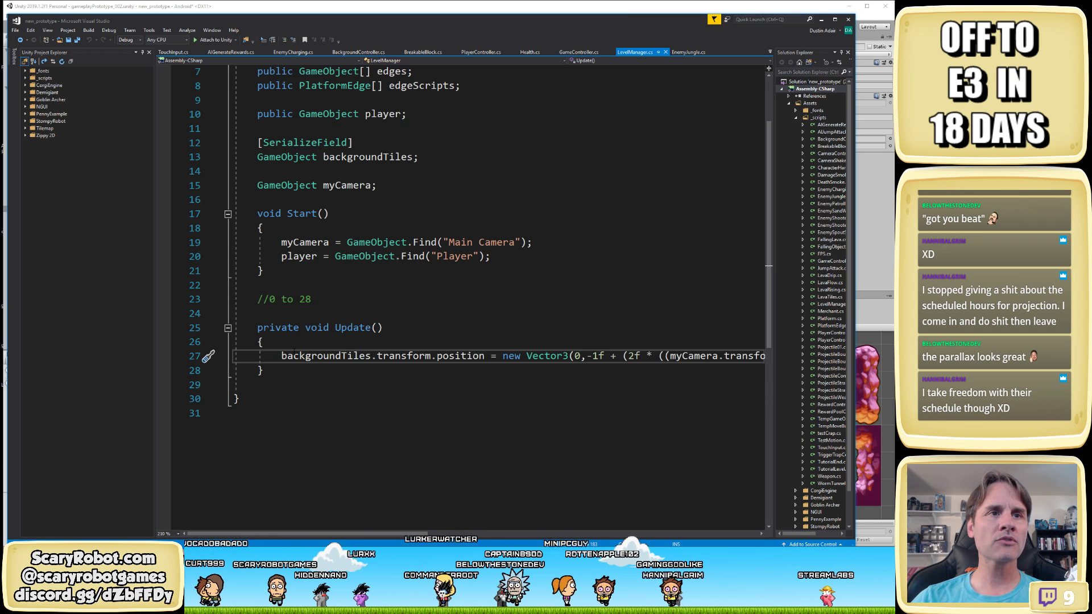
pyautogui.moveTo(281, 356); pyautogui.dragTo(431, 356)
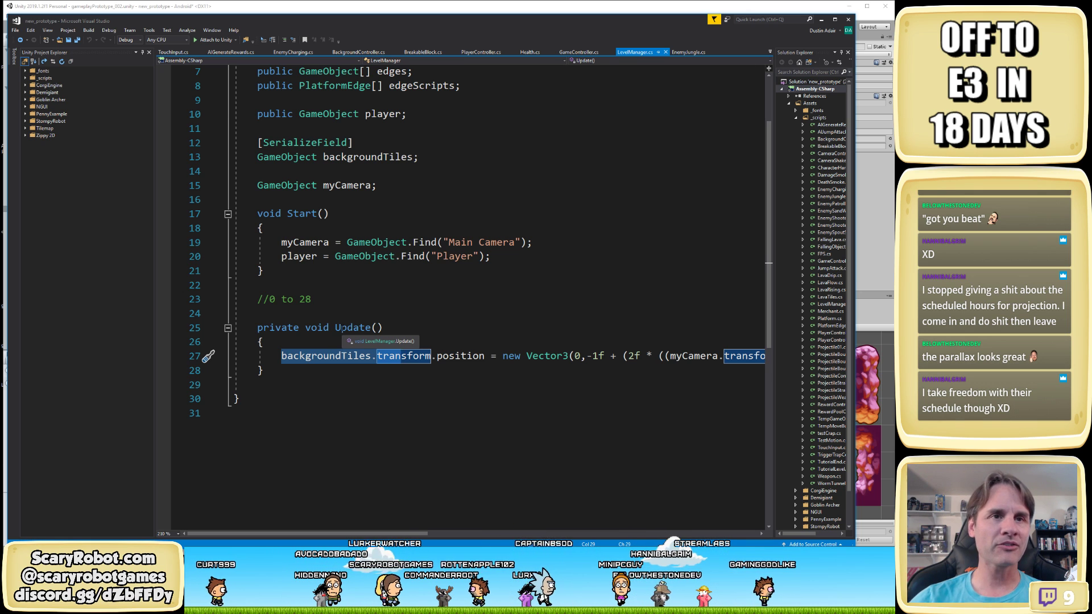
pyautogui.moveTo(335, 536); pyautogui.dragTo(524, 538)
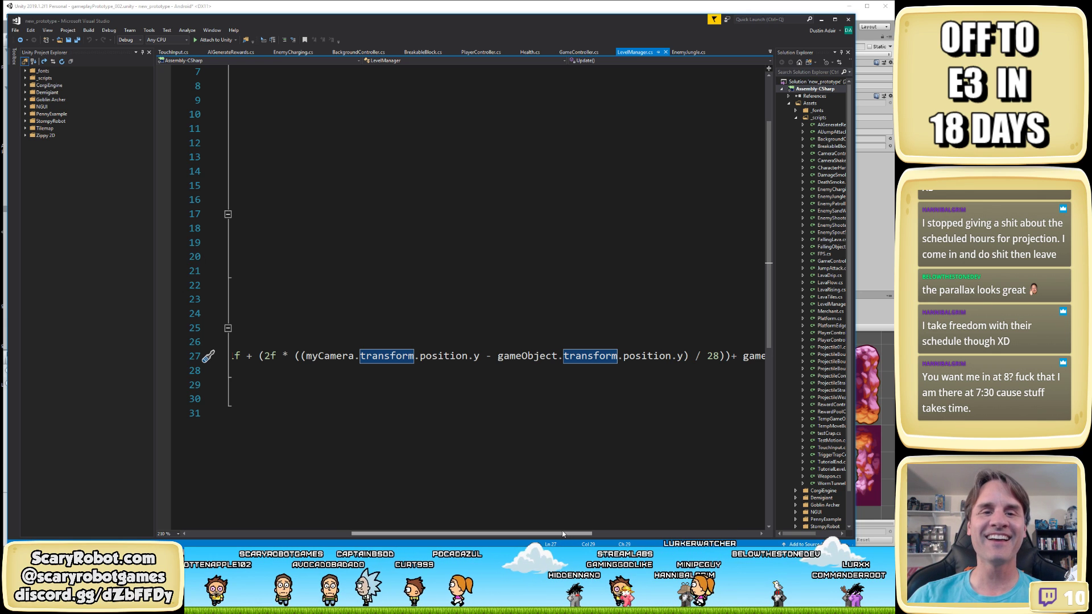
pyautogui.moveTo(563, 534); pyautogui.dragTo(632, 541)
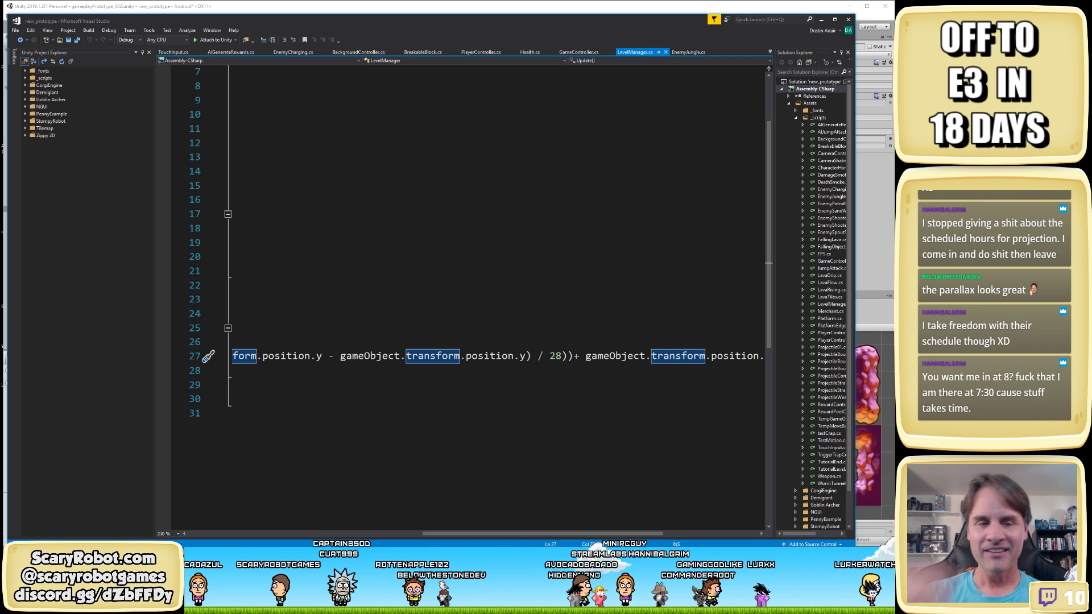
pyautogui.moveTo(598, 533); pyautogui.dragTo(364, 545)
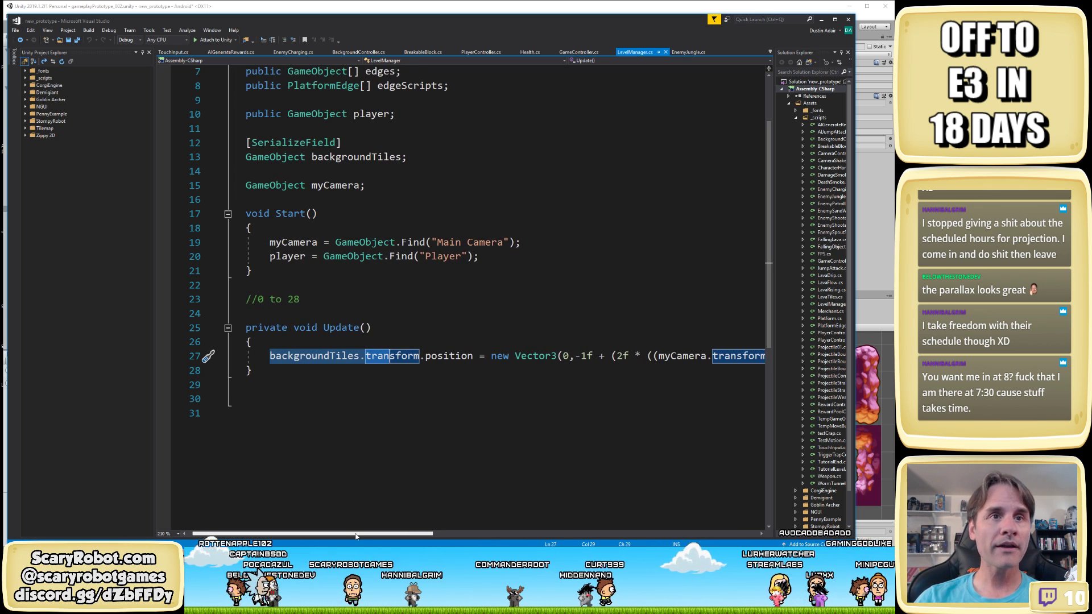
pyautogui.moveTo(351, 535); pyautogui.dragTo(395, 533)
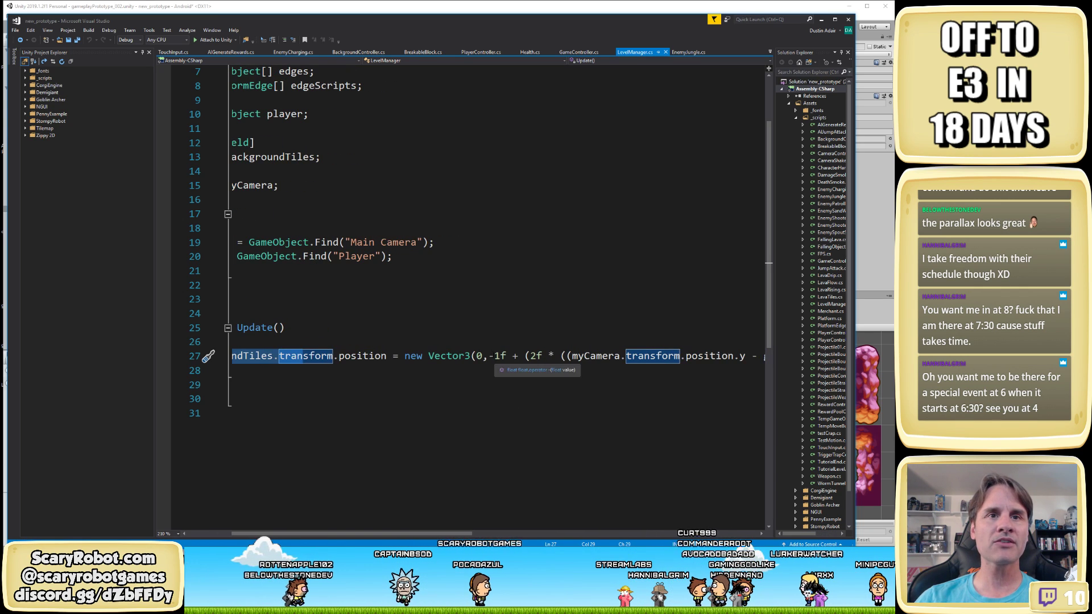
# Select the -1f offset and camera-based parts of line 27's Vector3 position expression
pyautogui.moveTo(488, 356); pyautogui.dragTo(568, 356)
pyautogui.click(484, 356)
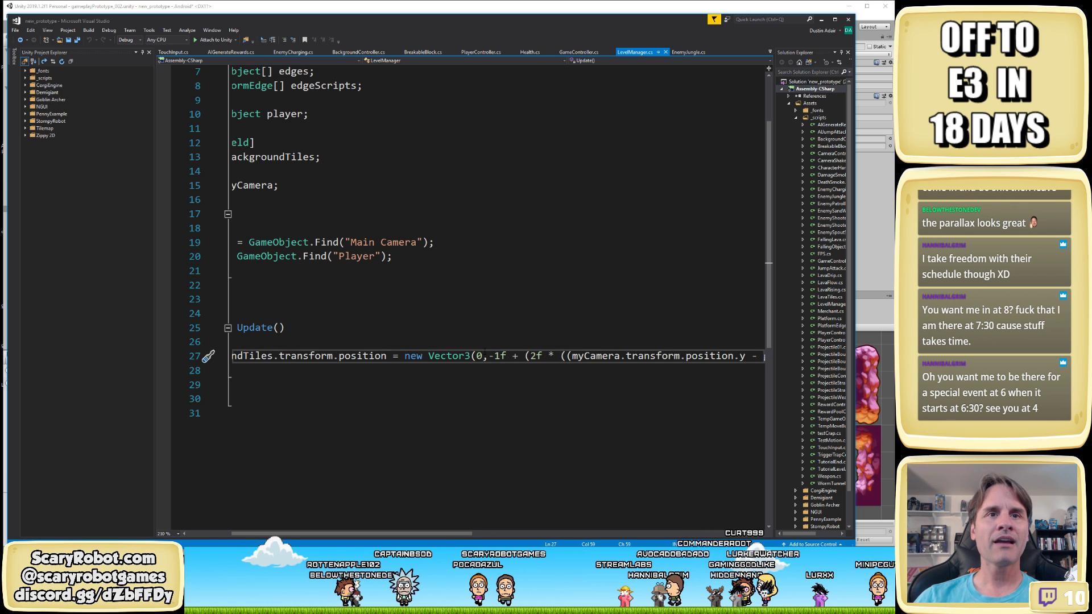
pyautogui.moveTo(483, 356); pyautogui.dragTo(507, 356)
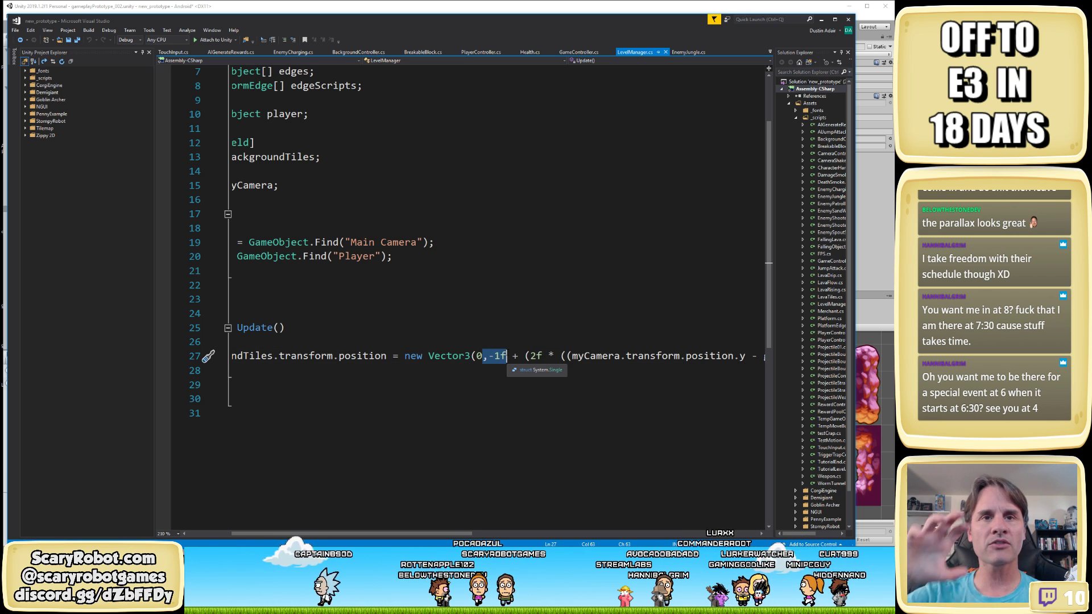
pyautogui.moveTo(525, 356); pyautogui.dragTo(686, 356)
pyautogui.click(540, 356)
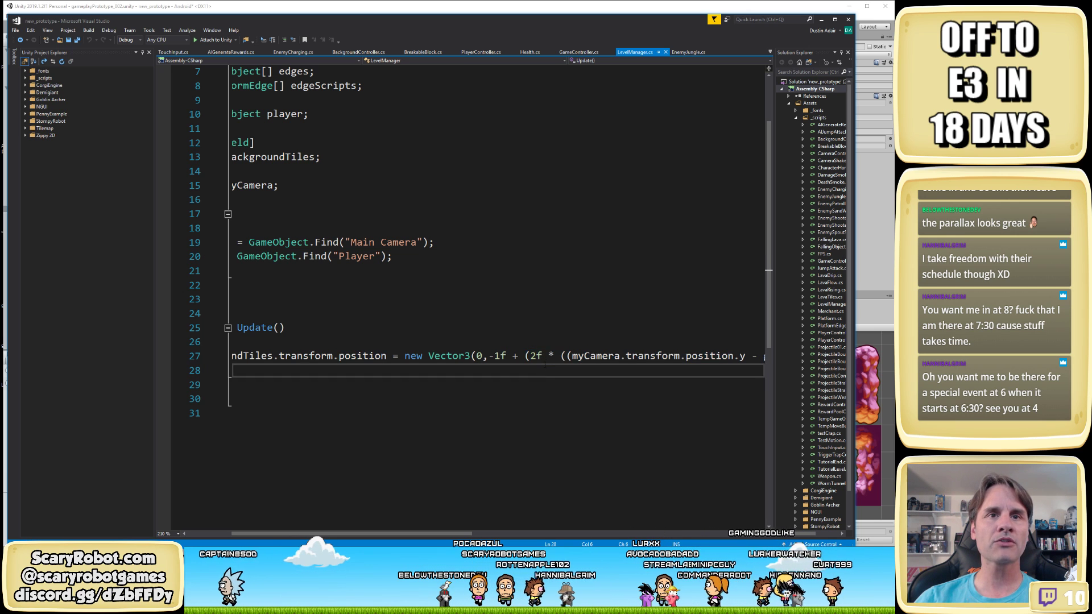
pyautogui.moveTo(359, 537); pyautogui.dragTo(308, 515)
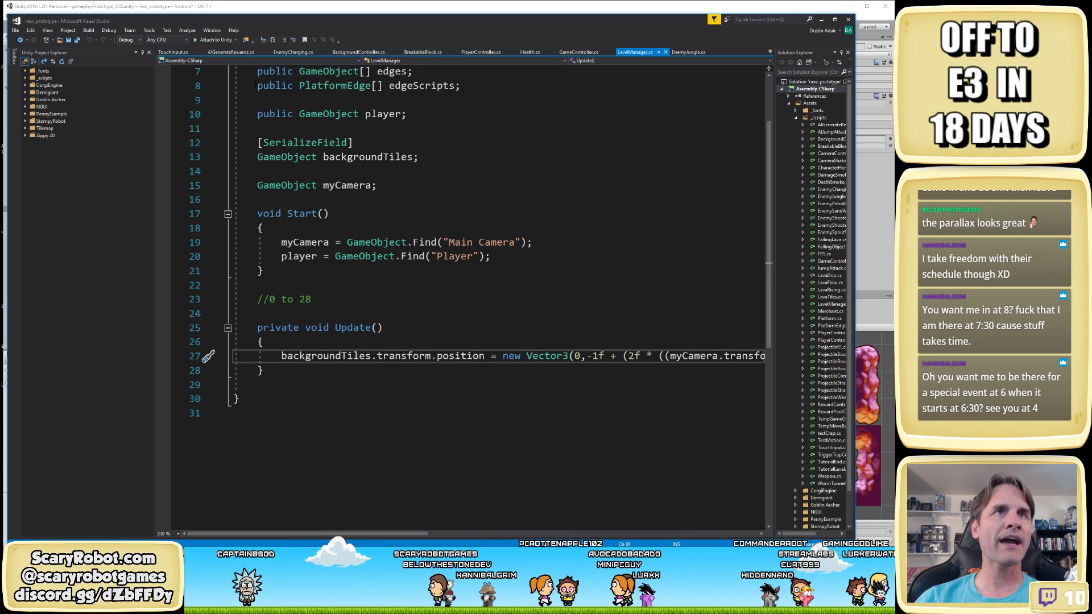
# Return to the gameplayPrototype_002 scene and select BackgroundTiles and its underground background sprites
pyautogui.hotkey('alt', 'Tab')
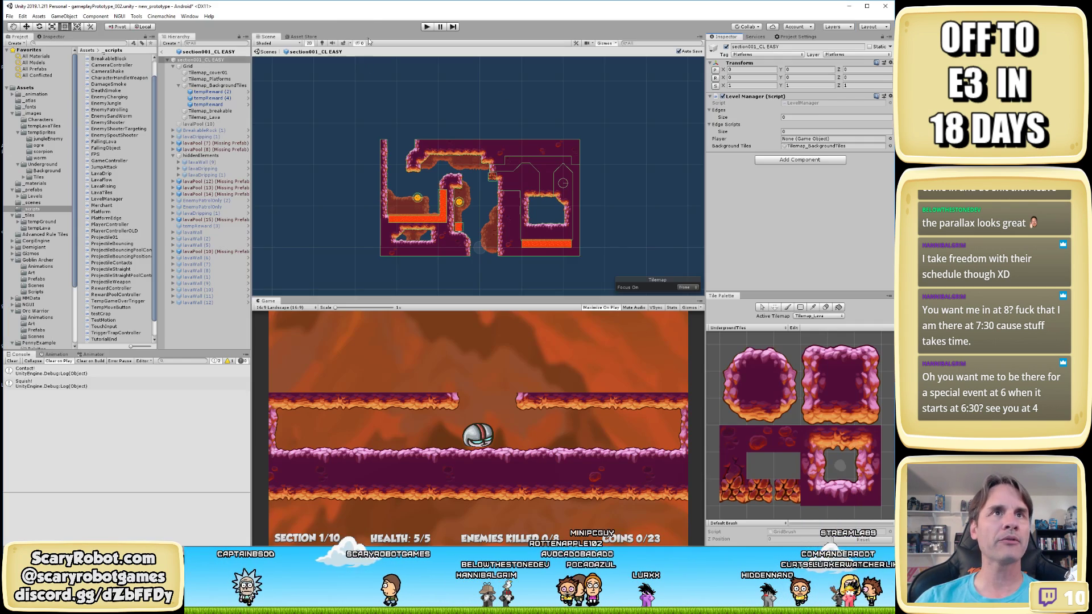
pyautogui.click(161, 52)
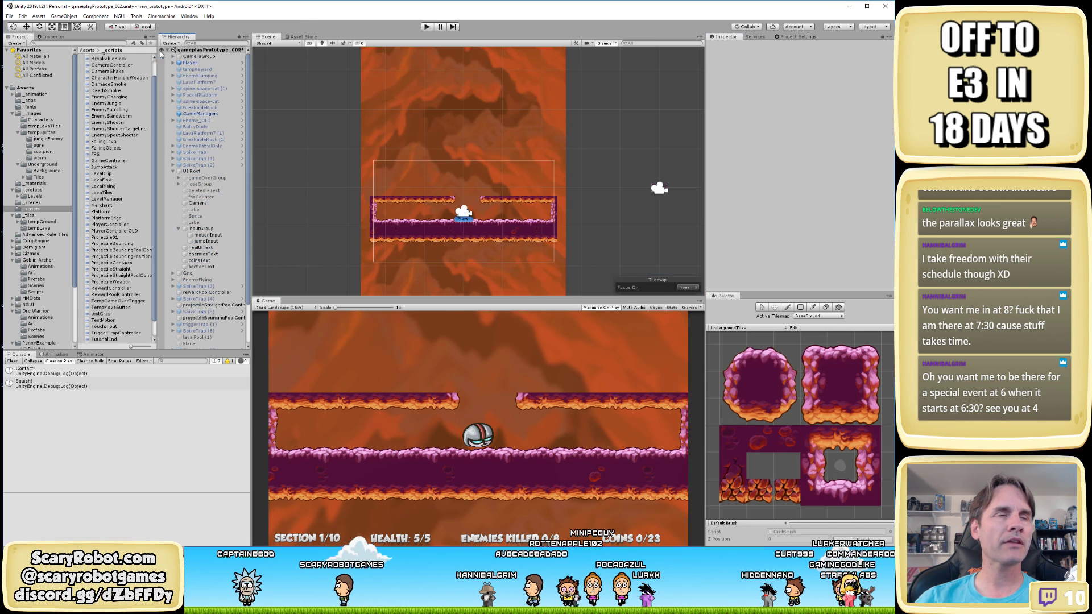
pyautogui.scroll(-4, 206, 228)
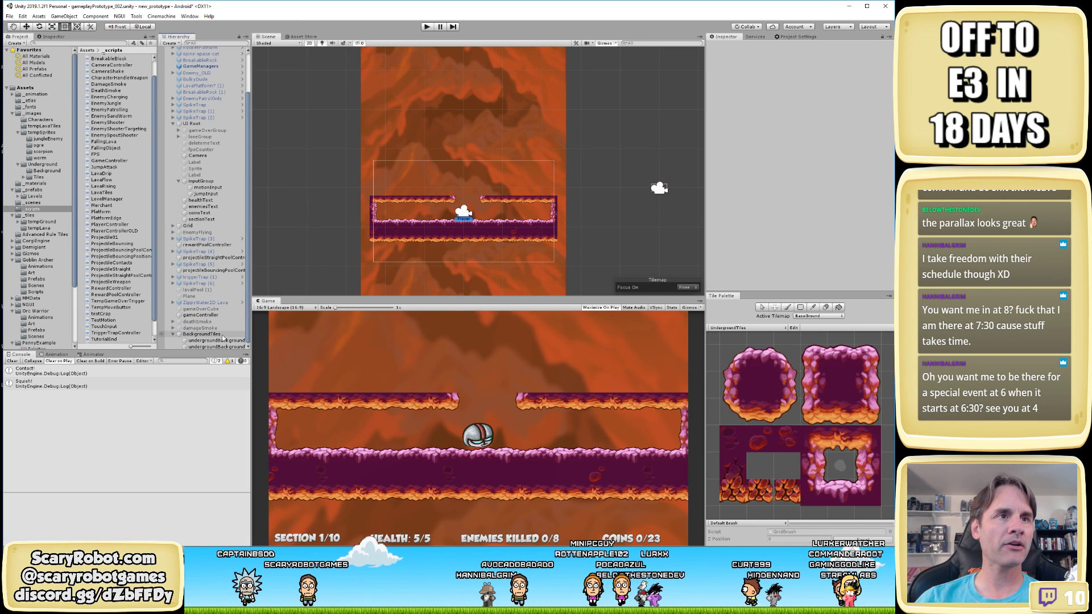
pyautogui.click(202, 334)
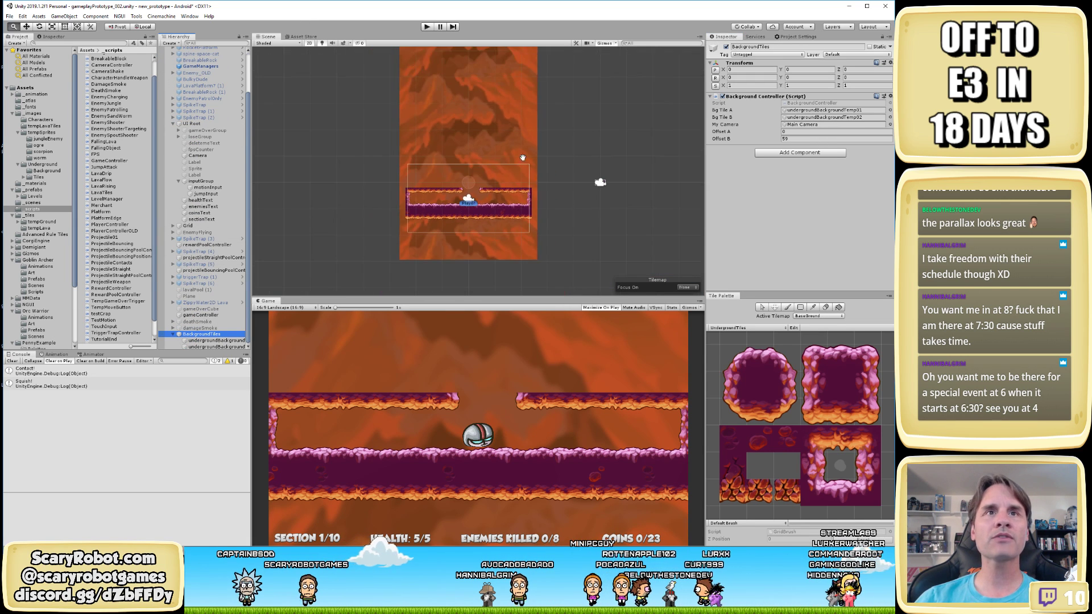
pyautogui.click(559, 117)
pyautogui.scroll(-3, 532, 164)
pyautogui.click(531, 165)
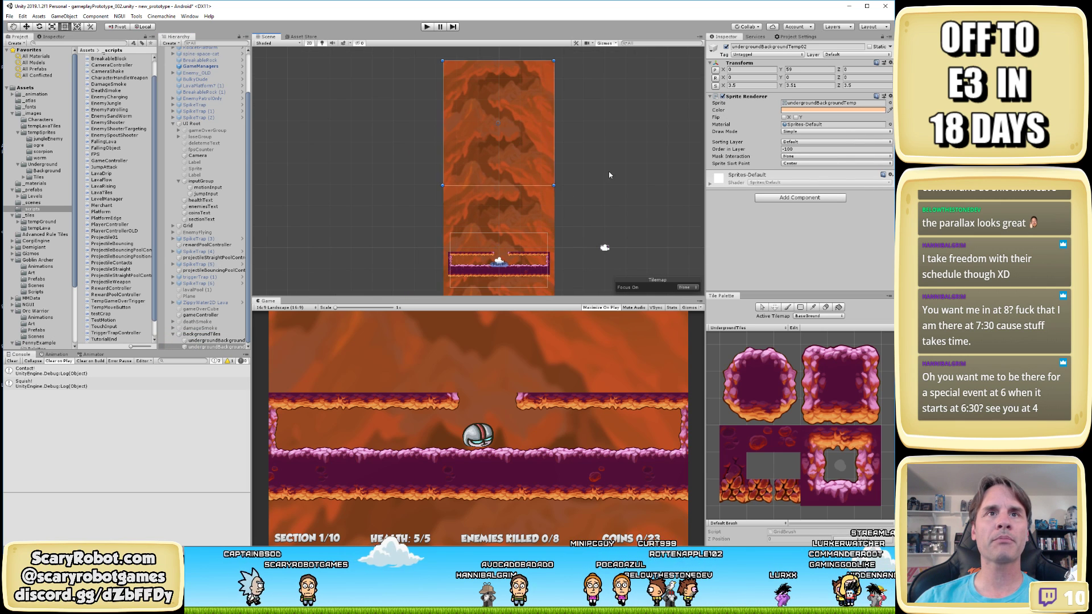
pyautogui.scroll(-3, 528, 188)
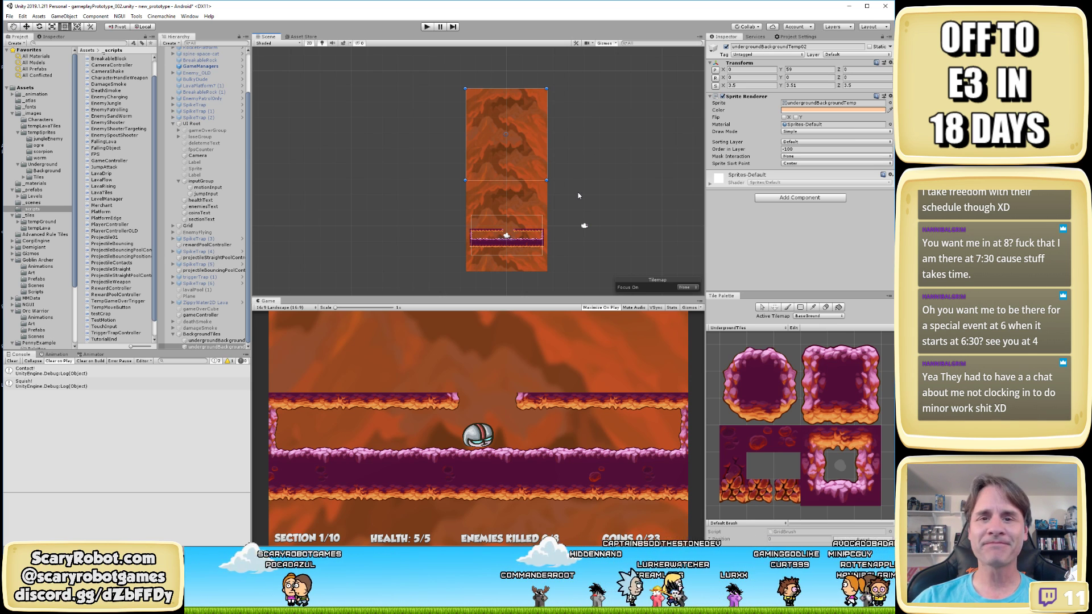
pyautogui.scroll(2, 545, 207)
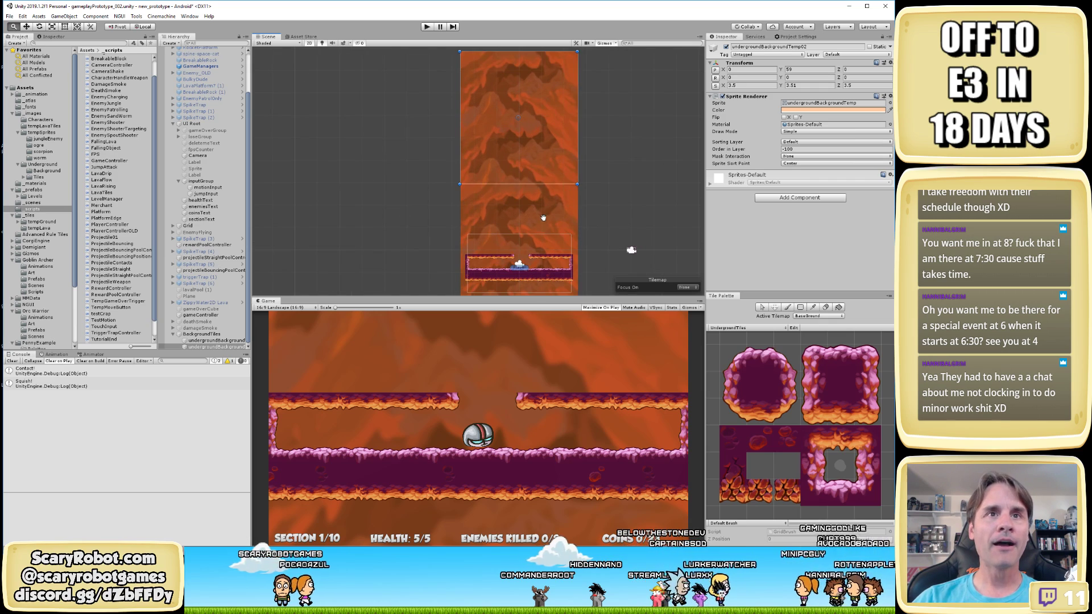
# Normalize BackgroundController.cs to CR LF line endings and inspect the .3f parallax factor on line 25
pyautogui.click(212, 334)
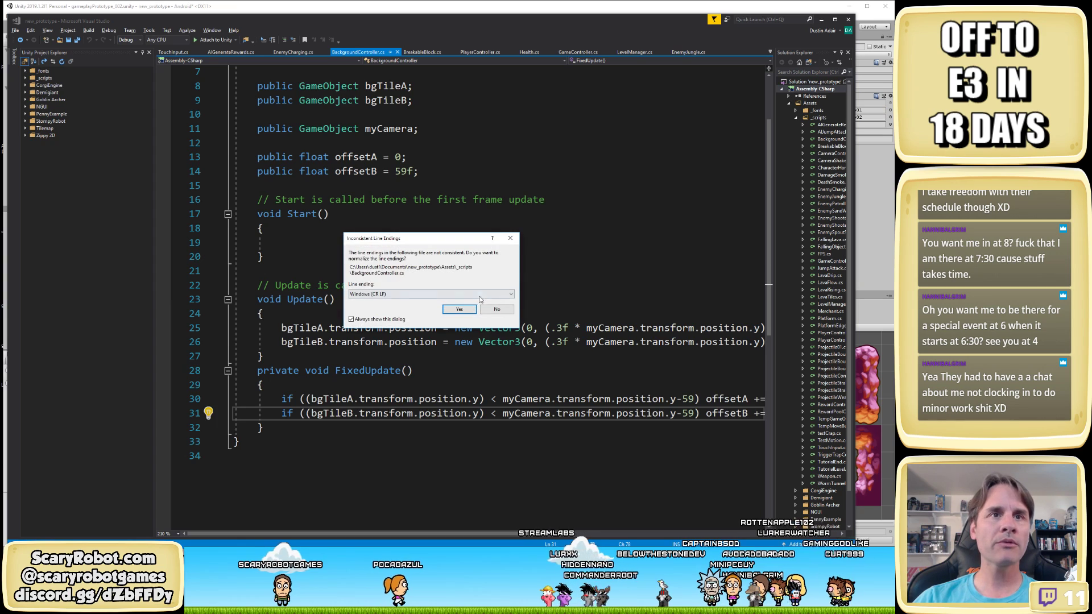
pyautogui.press('Return')
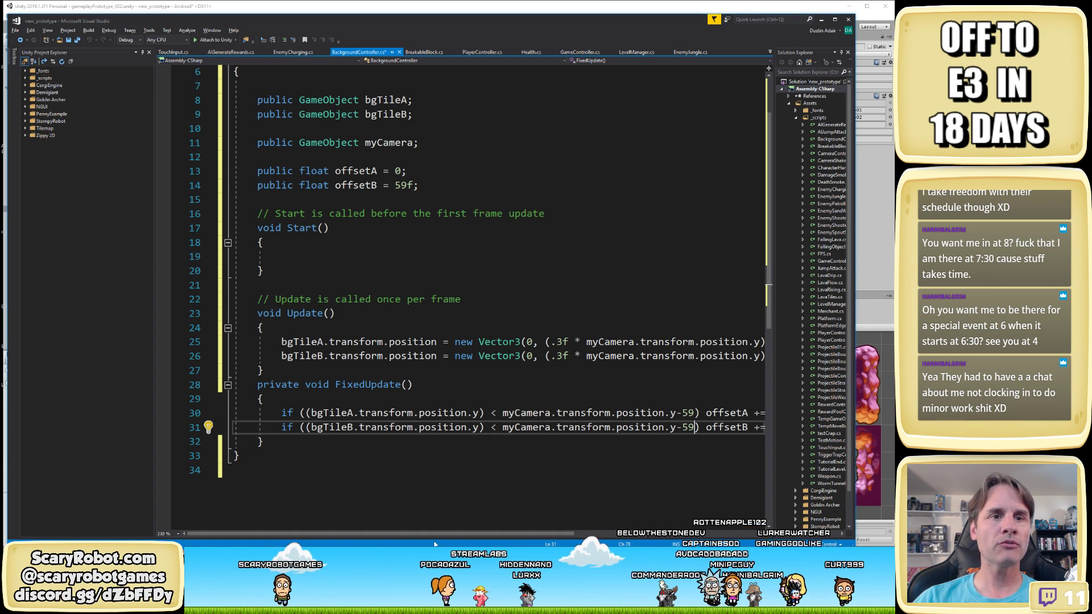
pyautogui.keyDown('shift'); pyautogui.hscroll(3, 444, 515); pyautogui.keyUp('shift')
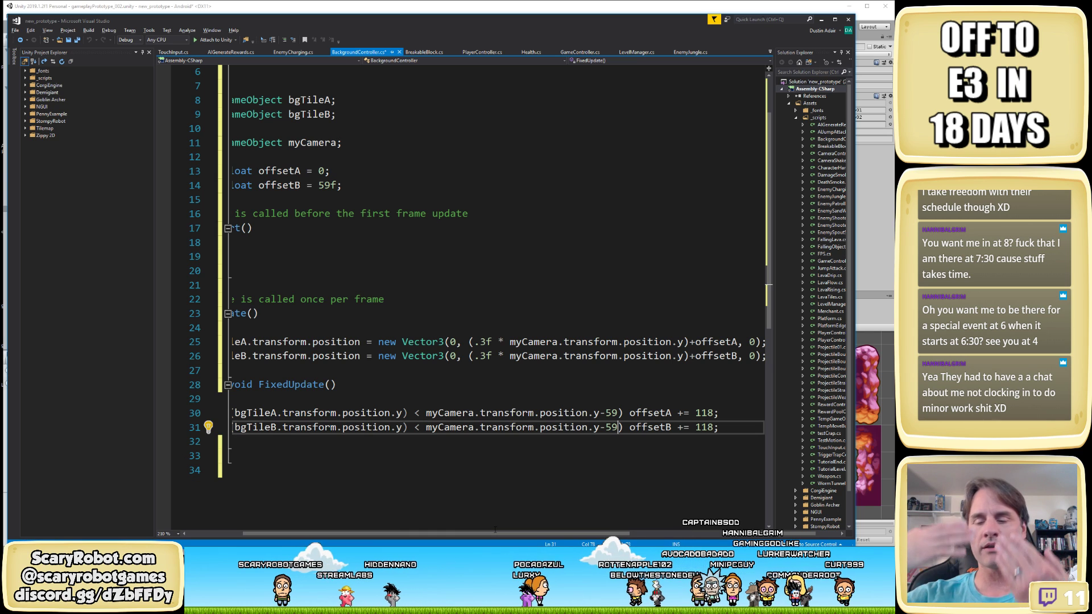
pyautogui.doubleClick(485, 341)
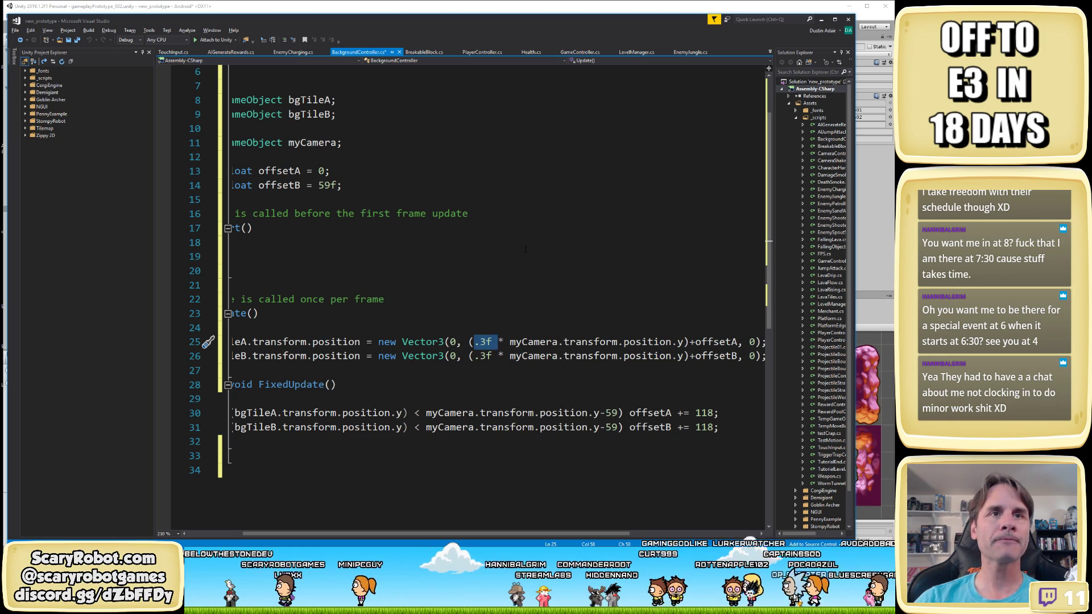
pyautogui.hscroll(-3, 392, 455)
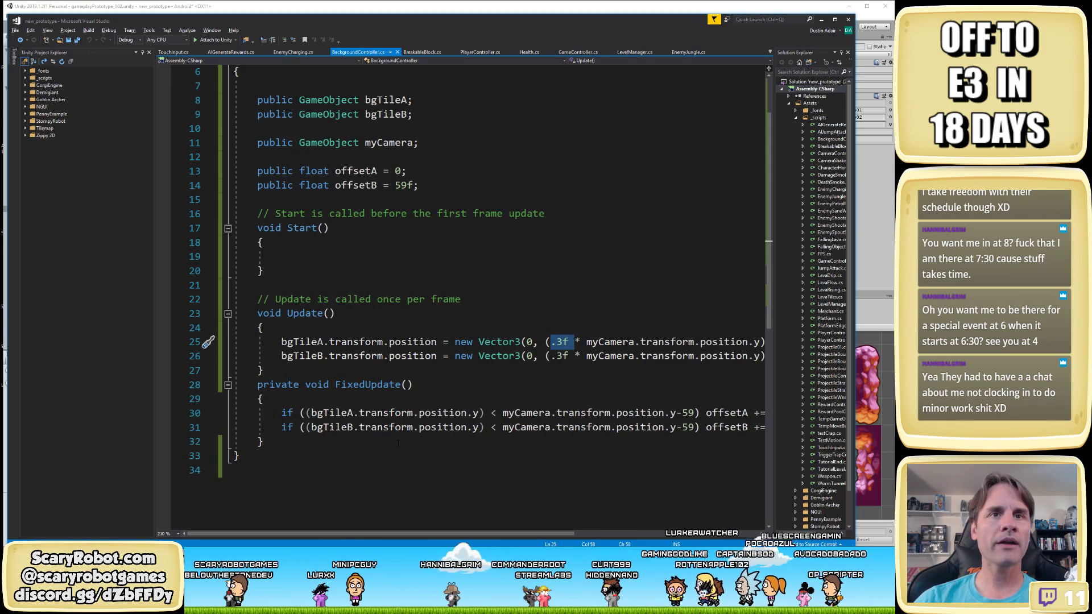
pyautogui.click(824, 19)
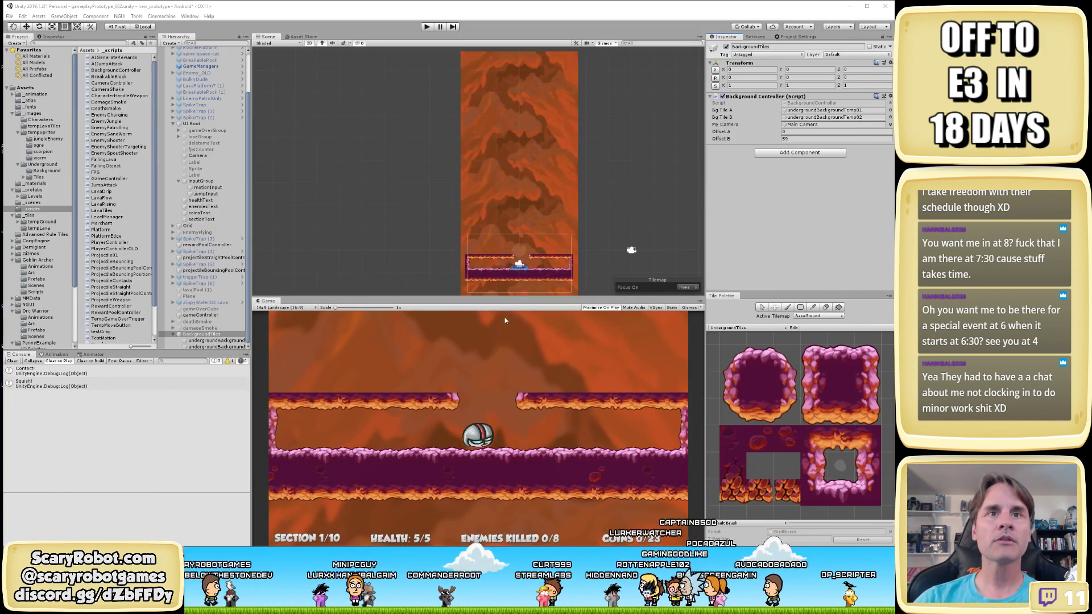
# Start a new playtest in play mode from section 1/10
pyautogui.click(425, 26)
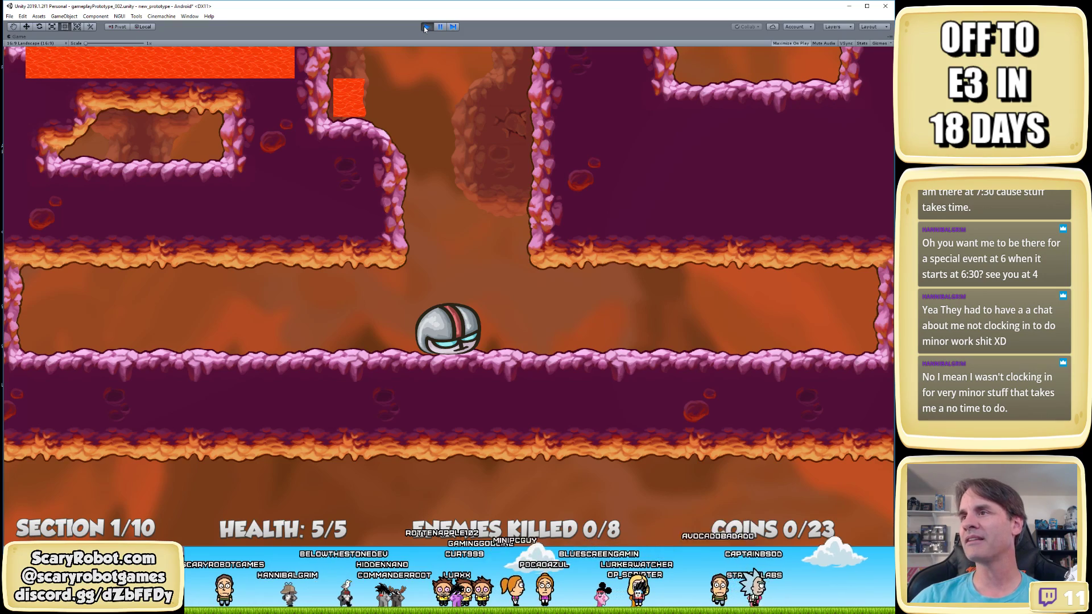
# Jump up the vertical shaft and across the pillars, collecting coins
pyautogui.press('space')
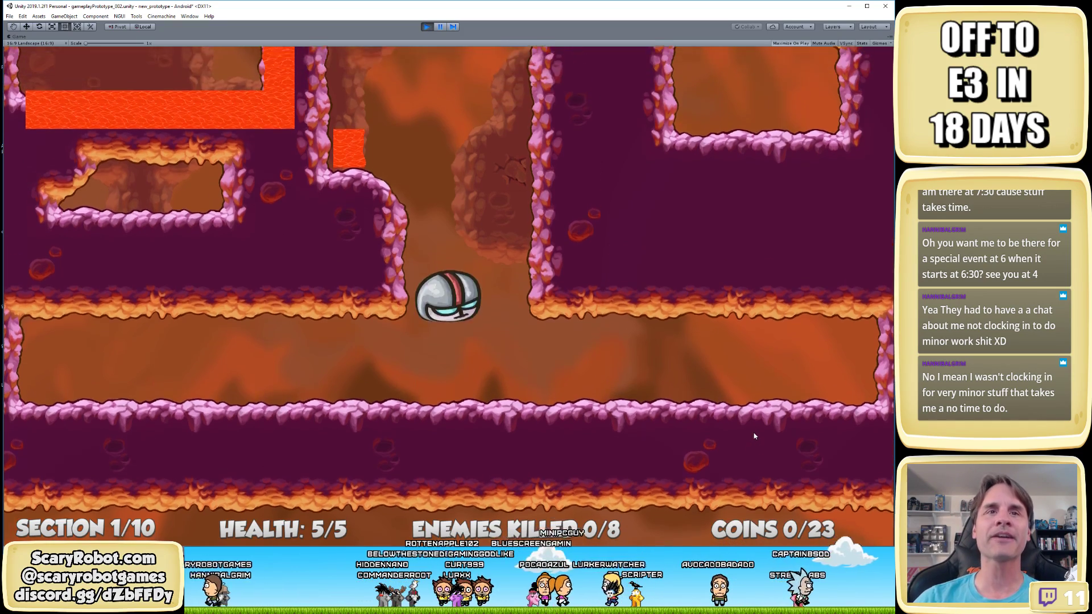
pyautogui.press('space')
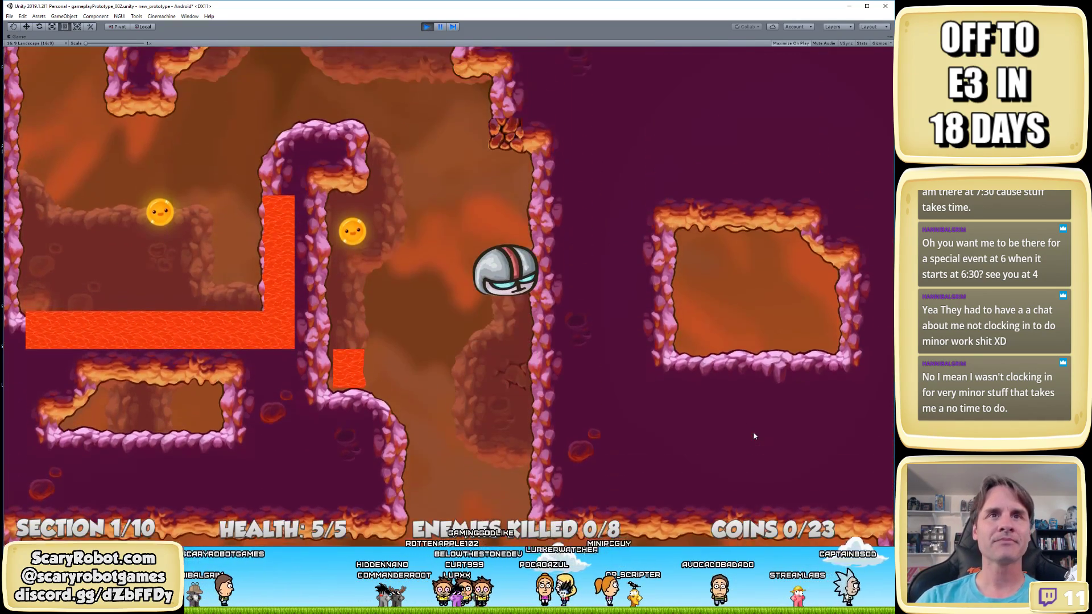
pyautogui.press('space')
pyautogui.press('Right')
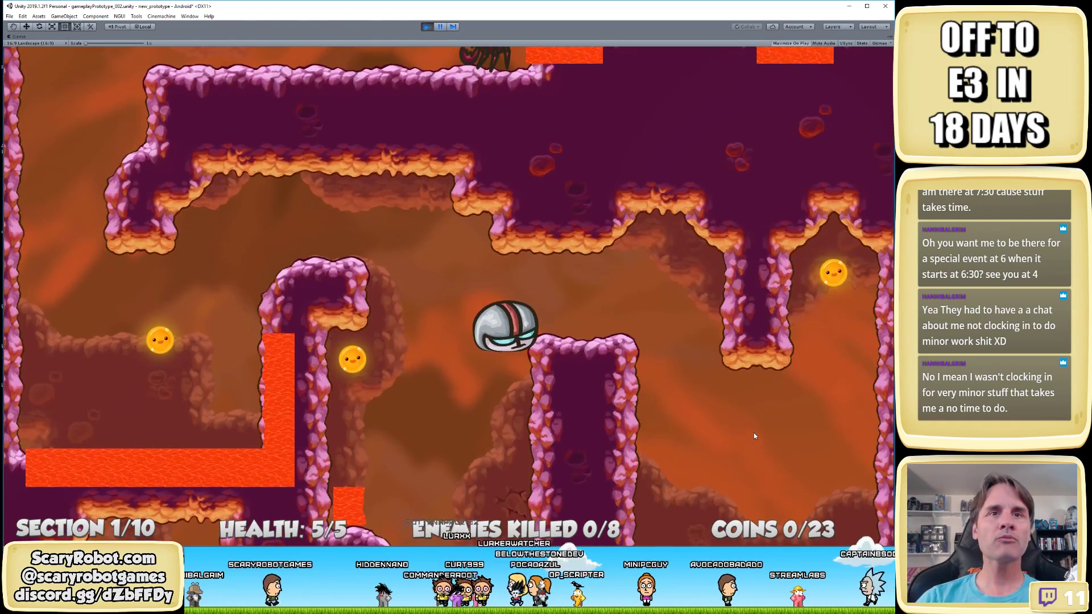
pyautogui.press('Right')
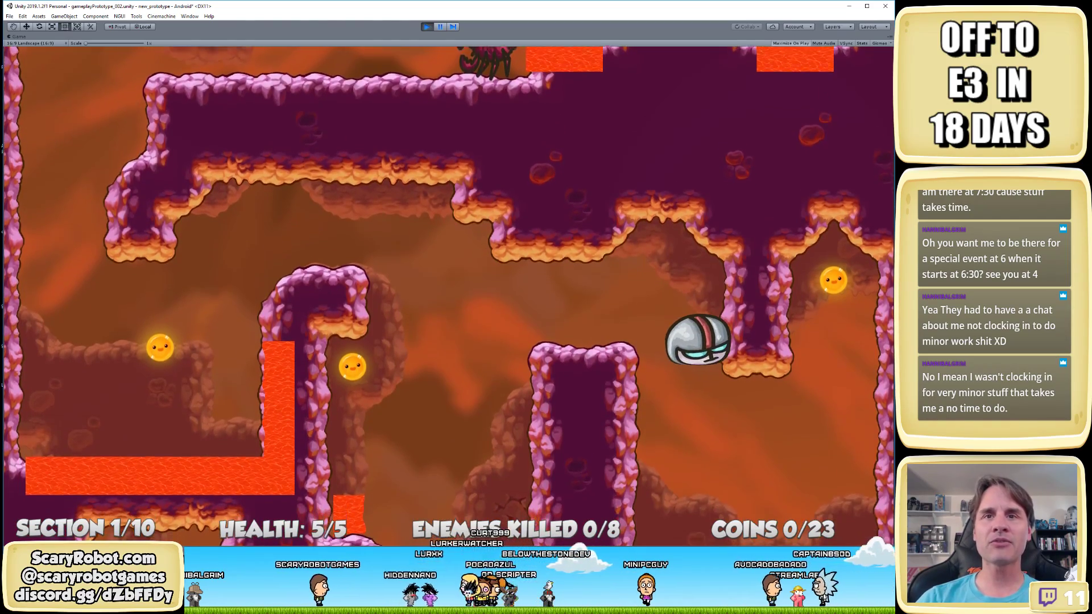
pyautogui.press('space')
pyautogui.press('Right')
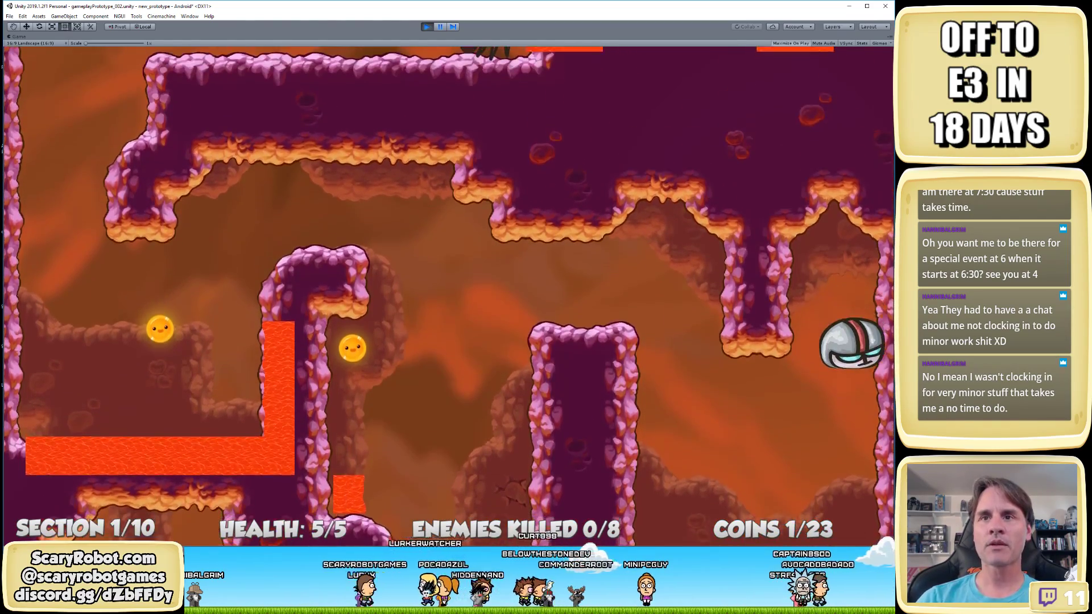
pyautogui.press('Left')
pyautogui.press('space')
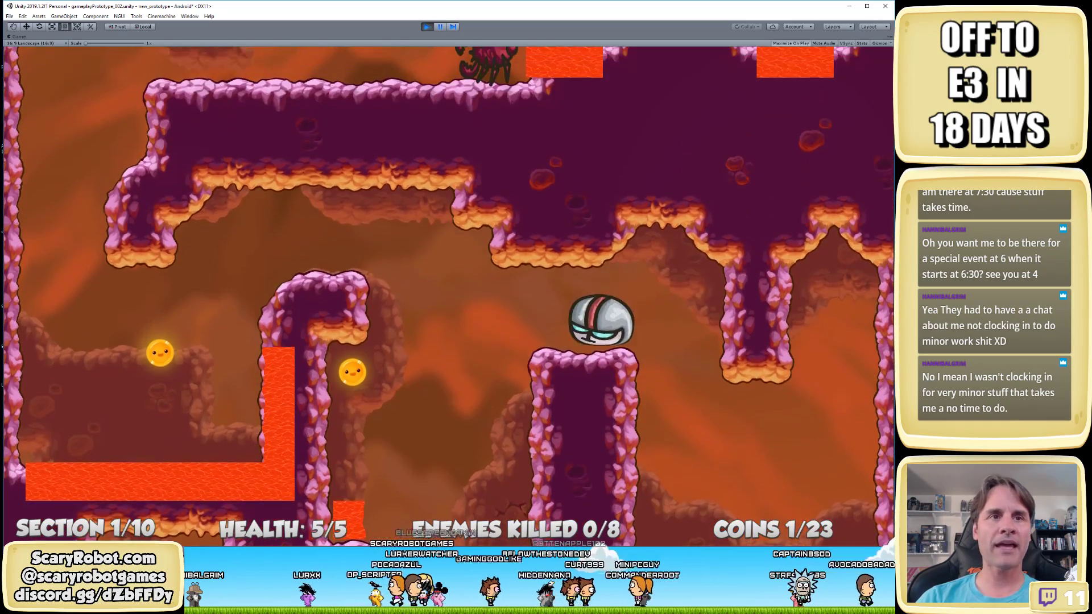
pyautogui.press('Left')
pyautogui.press('Right')
pyautogui.press('space')
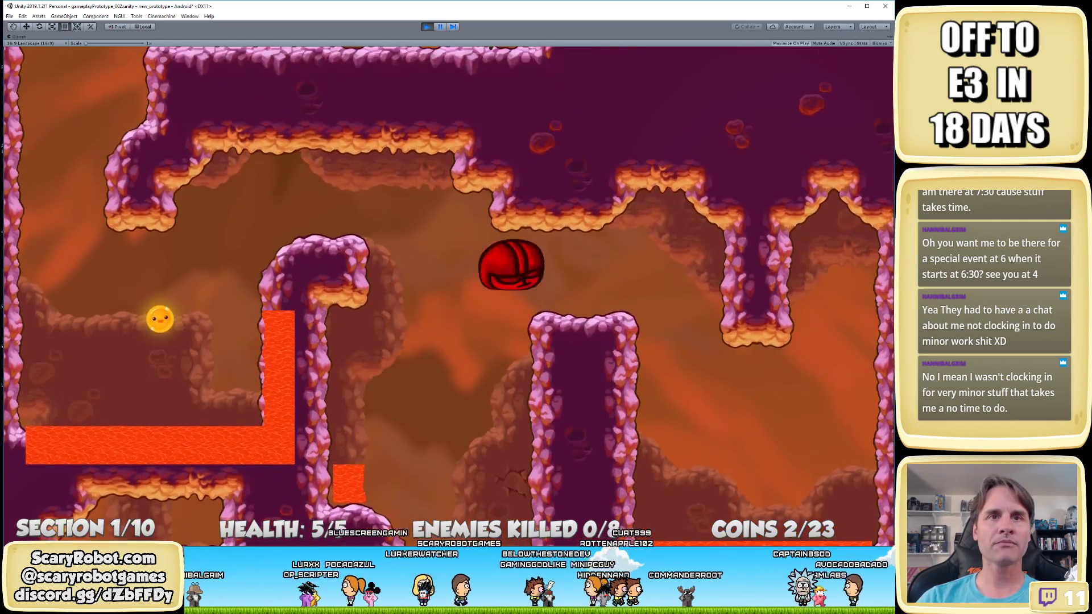
pyautogui.press('Left')
pyautogui.press('space')
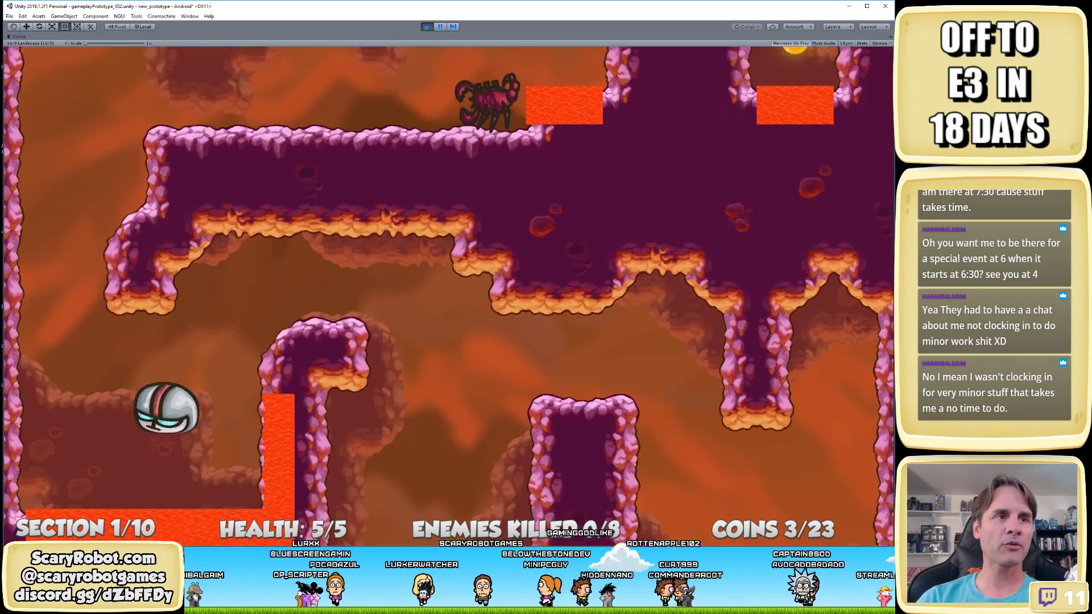
# Climb to the enemy ledge, stomp the scorpion, and jump toward the lava blocks
pyautogui.press('space')
pyautogui.press('Right')
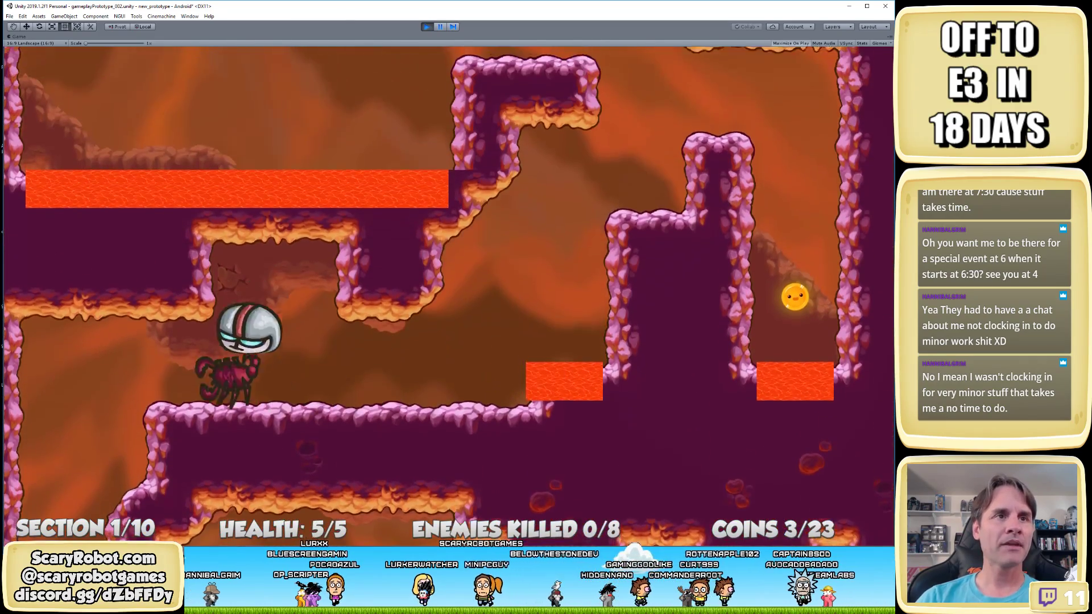
pyautogui.press('Right')
pyautogui.press('space')
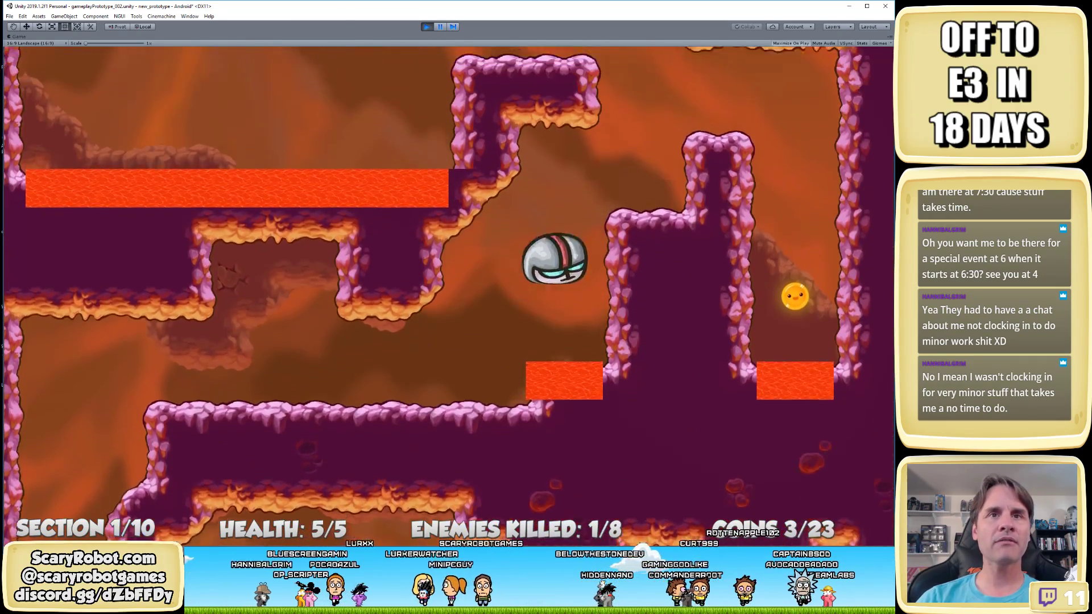
pyautogui.press('Right')
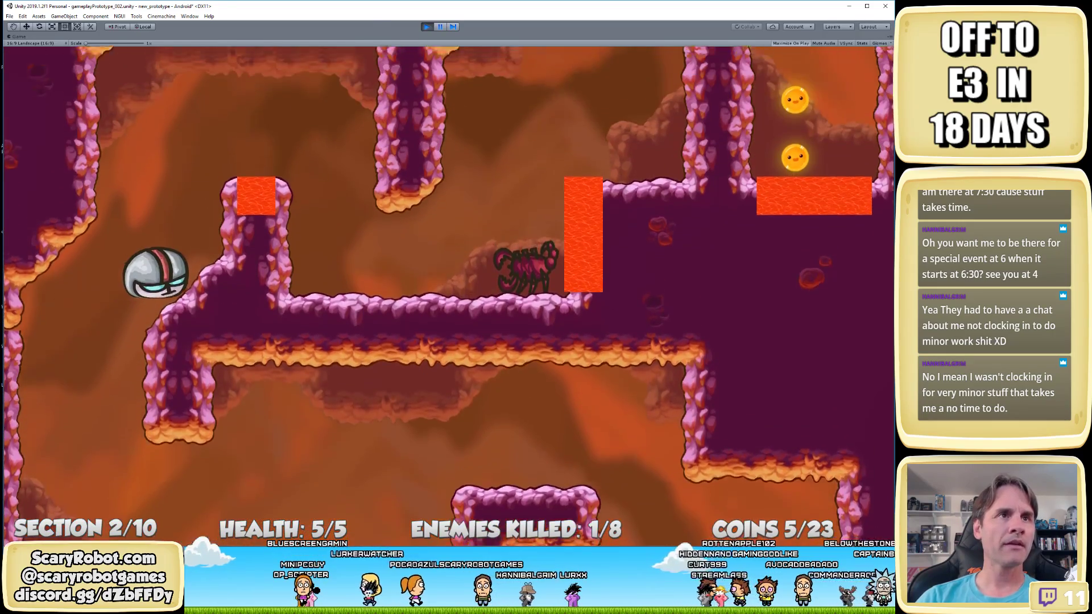
pyautogui.press('Right')
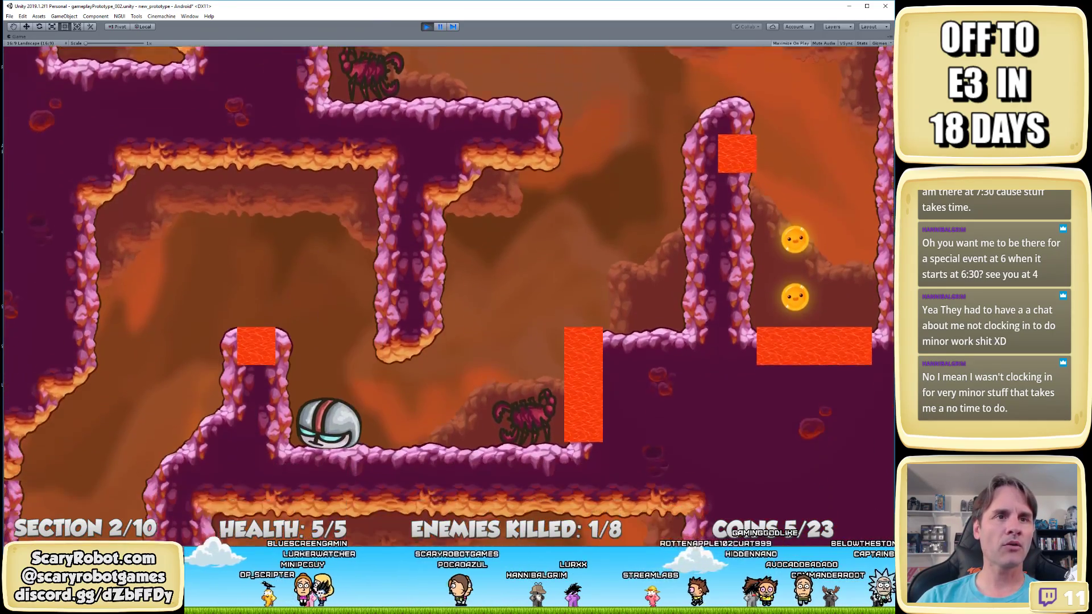
pyautogui.press('Right')
pyautogui.press('space')
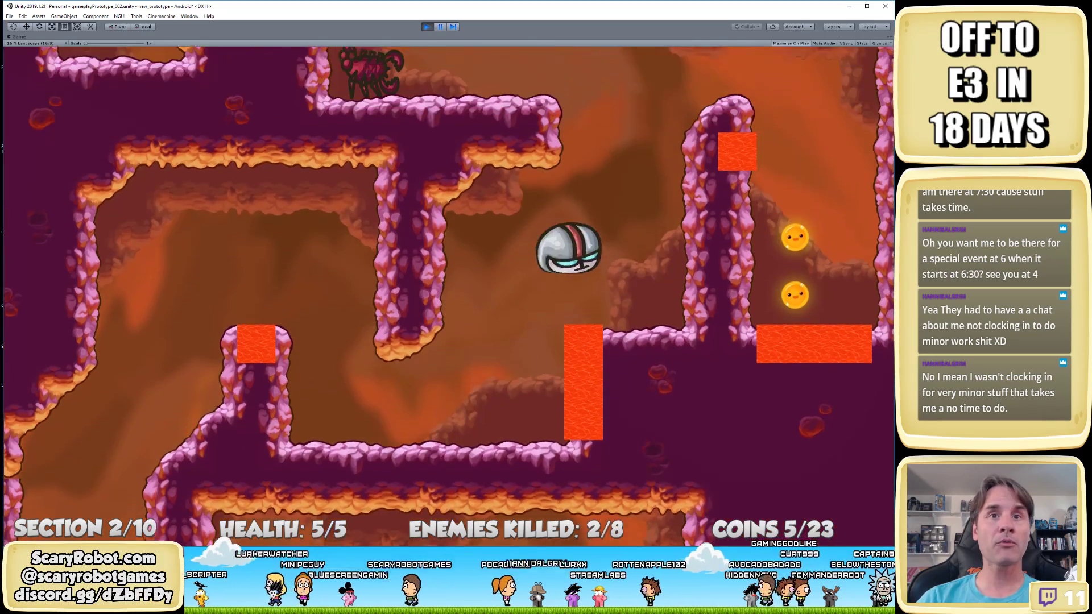
pyautogui.press('Left')
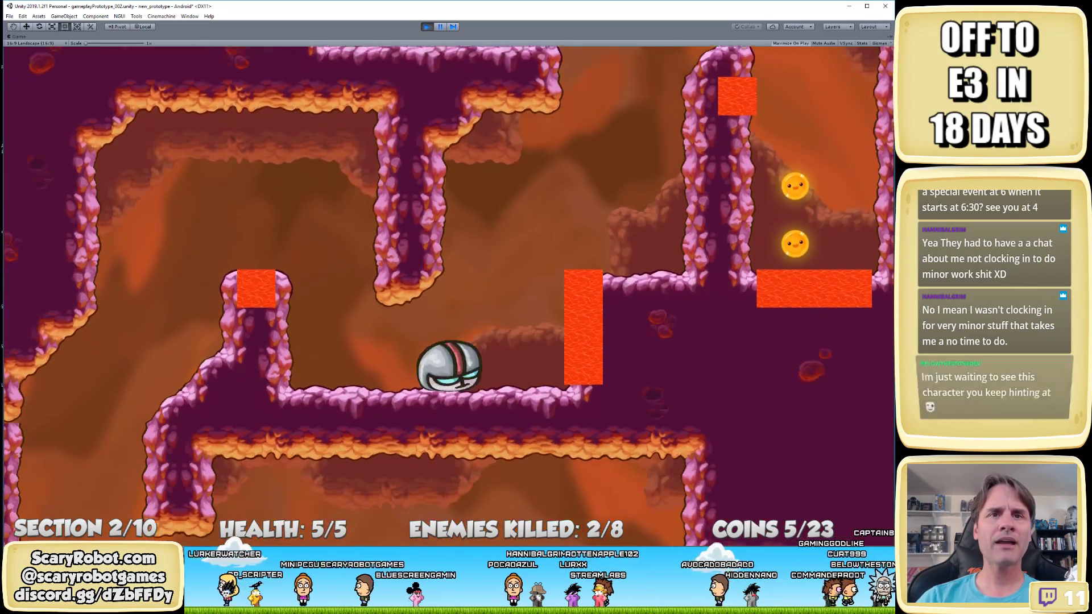
pyautogui.press('space')
pyautogui.press('Right')
pyautogui.press('Left')
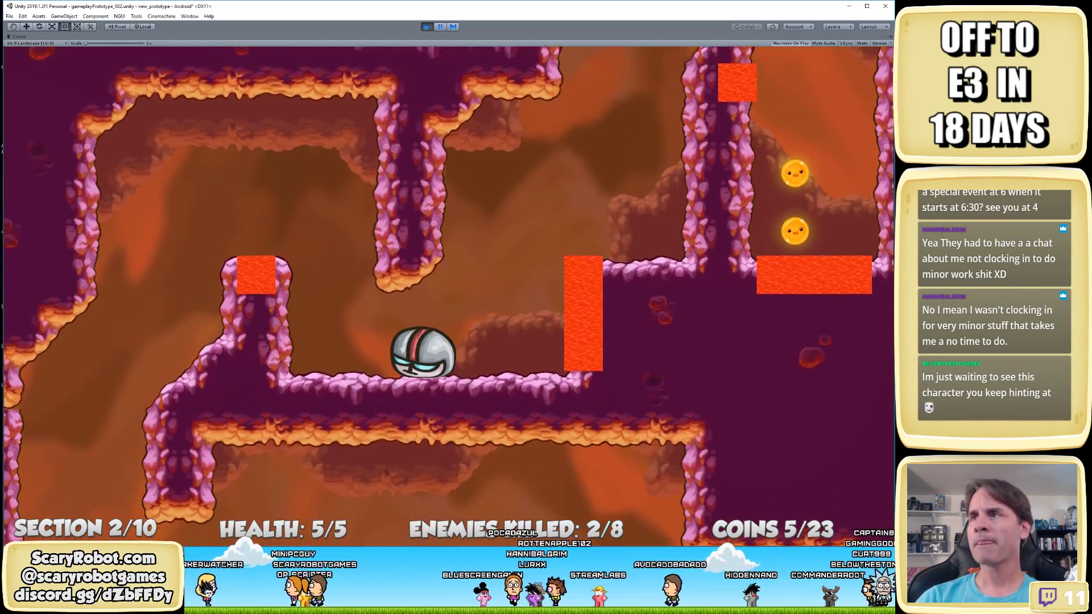
pyautogui.press('Right')
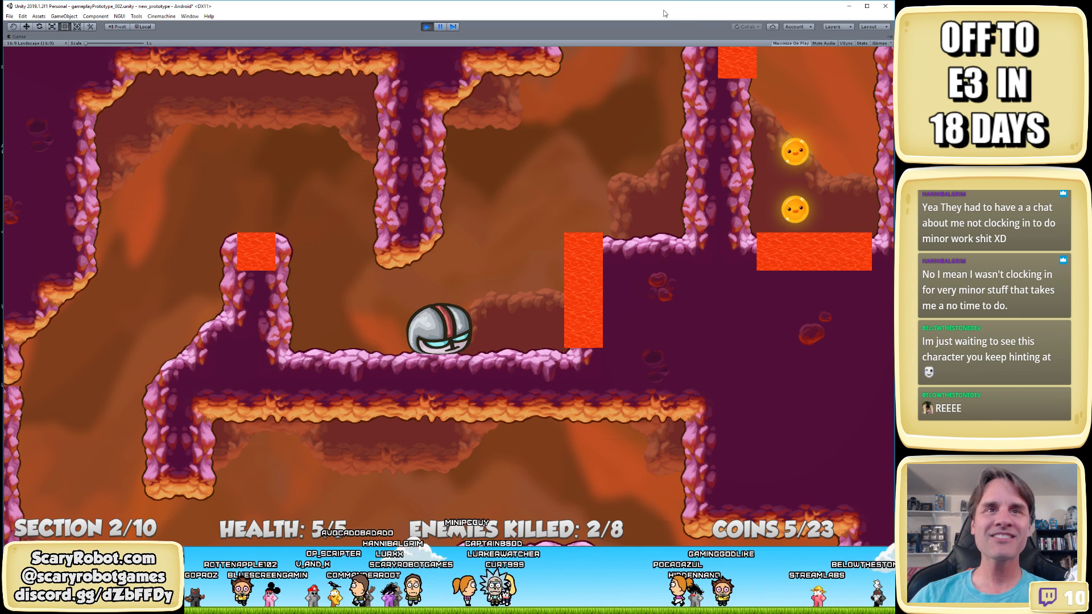
# Jump the character into the lava block from the lower platform to test collision
pyautogui.press('Left')
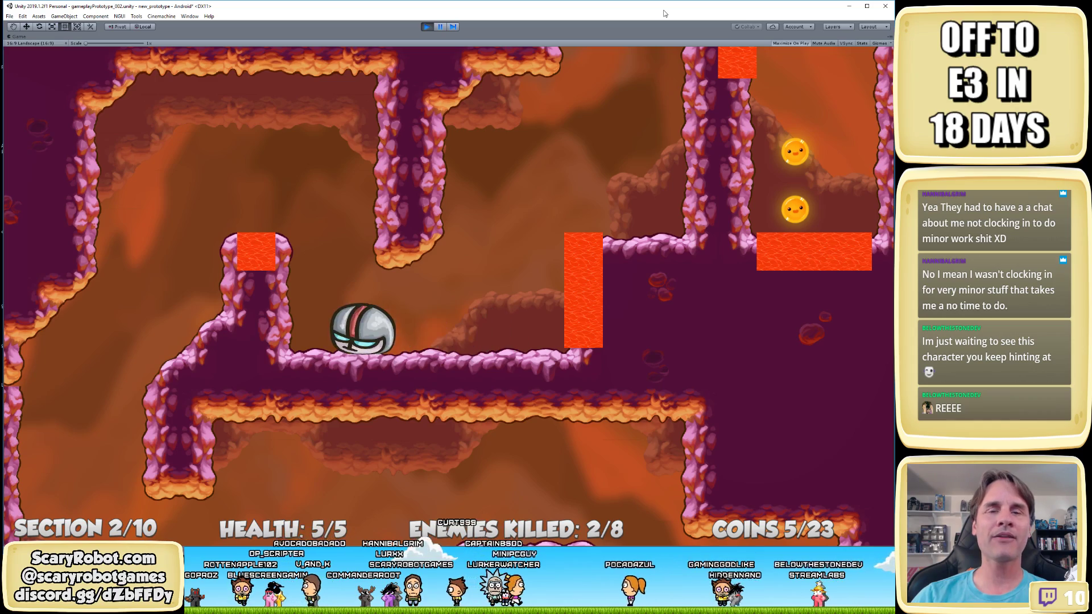
pyautogui.press('space')
pyautogui.press('Left')
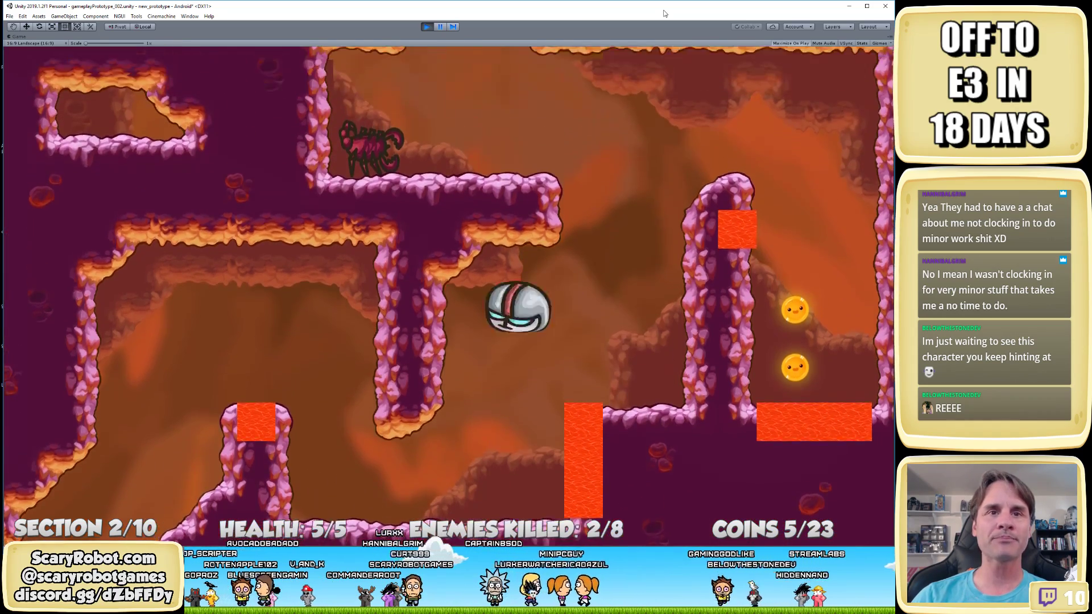
pyautogui.press('Right')
pyautogui.press('space')
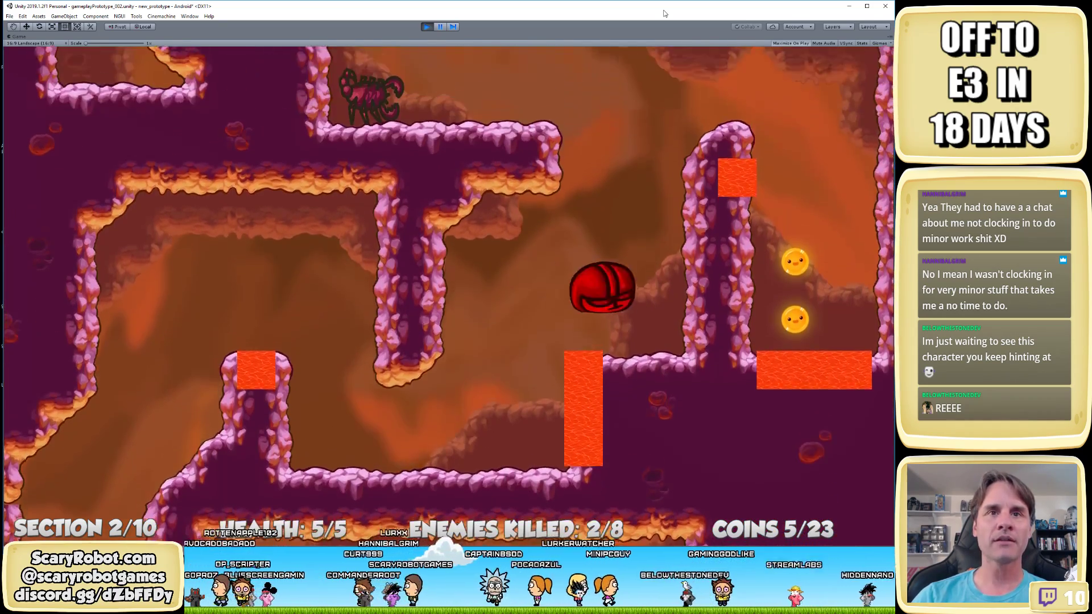
pyautogui.press('Left')
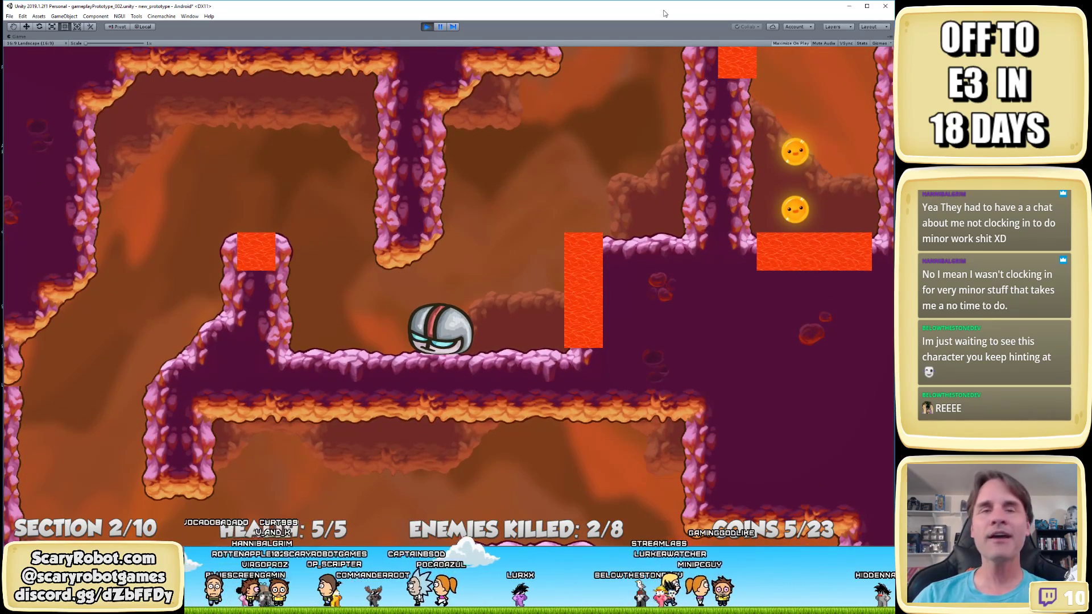
pyautogui.press('Left')
pyautogui.press('Right')
pyautogui.press('space')
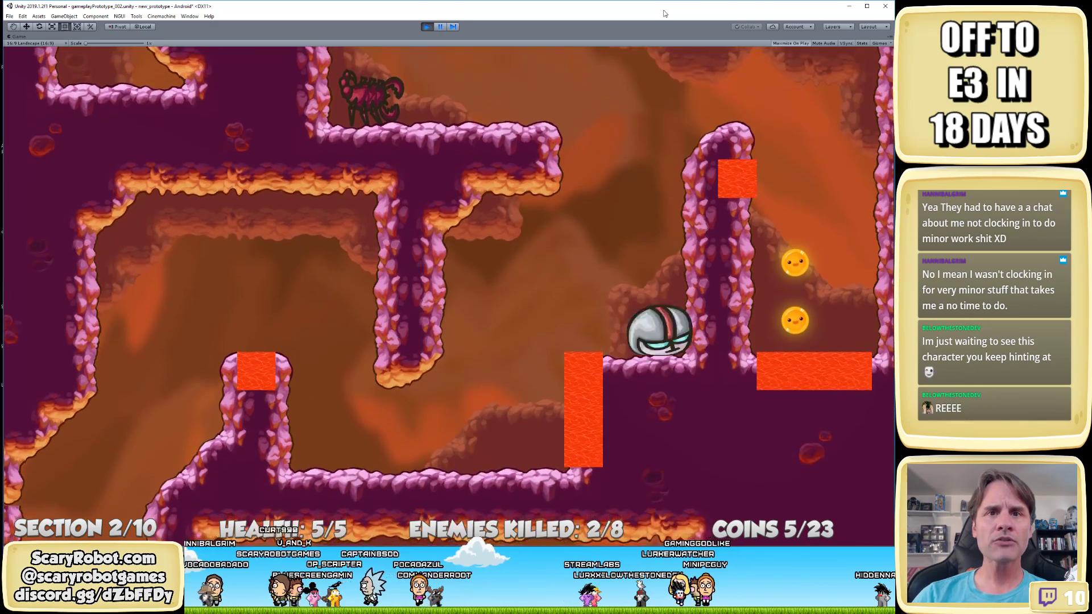
# Jump into the lava several more times, then drop to the lower rock ledge
pyautogui.press('Left')
pyautogui.press('Right')
pyautogui.press('space')
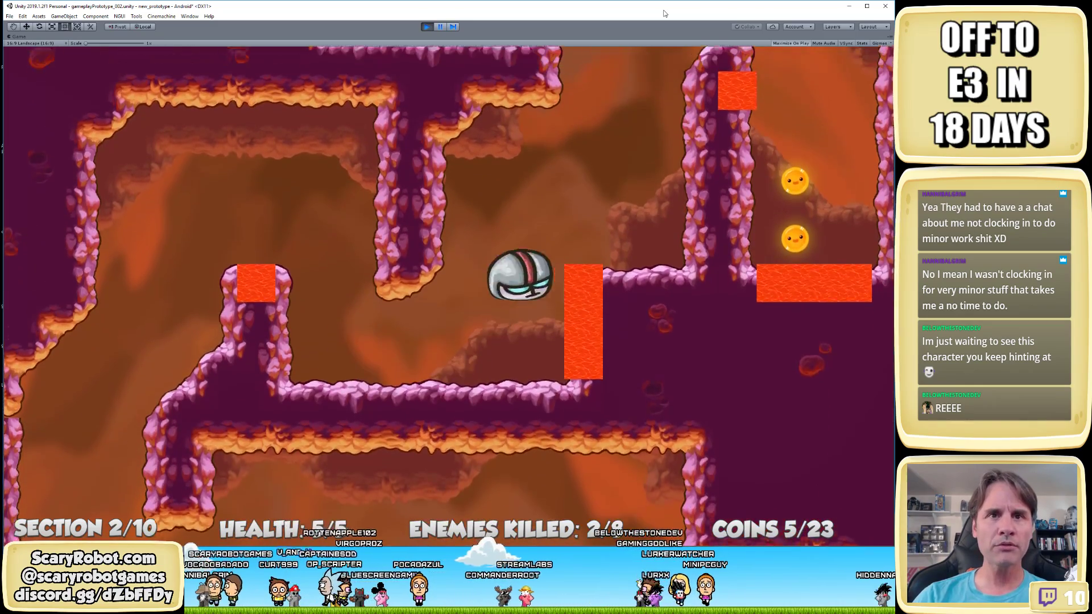
pyautogui.press('Left')
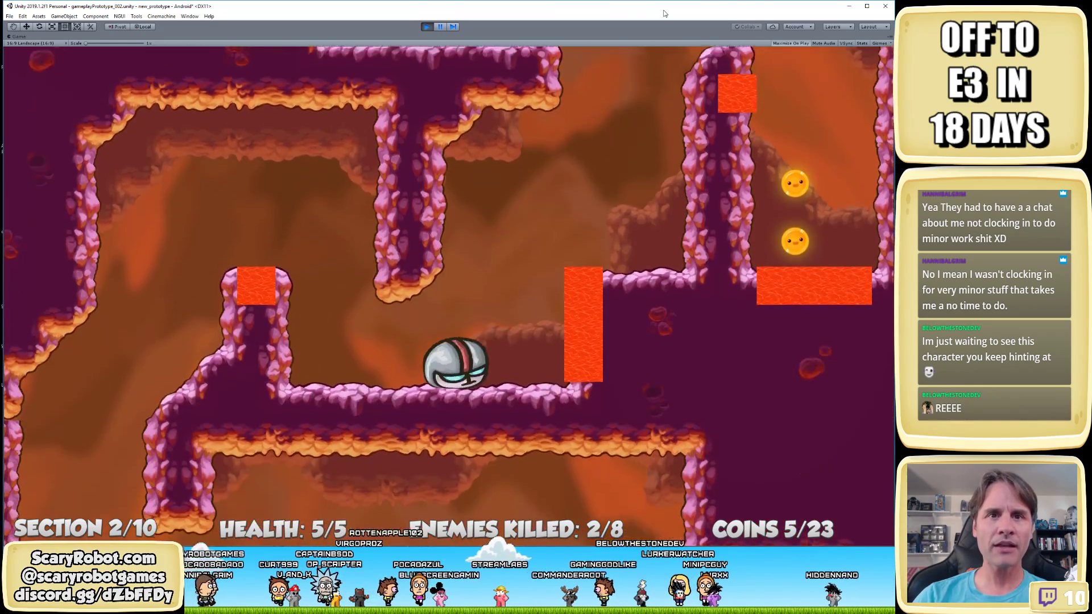
pyautogui.press('Right')
pyautogui.press('space')
pyautogui.press('Right')
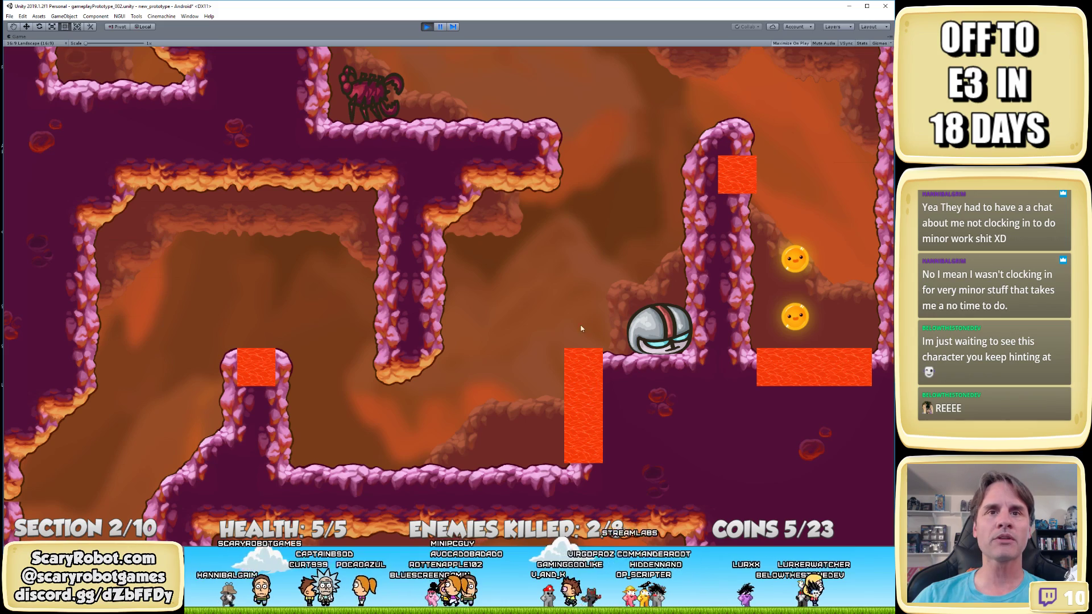
pyautogui.press('space')
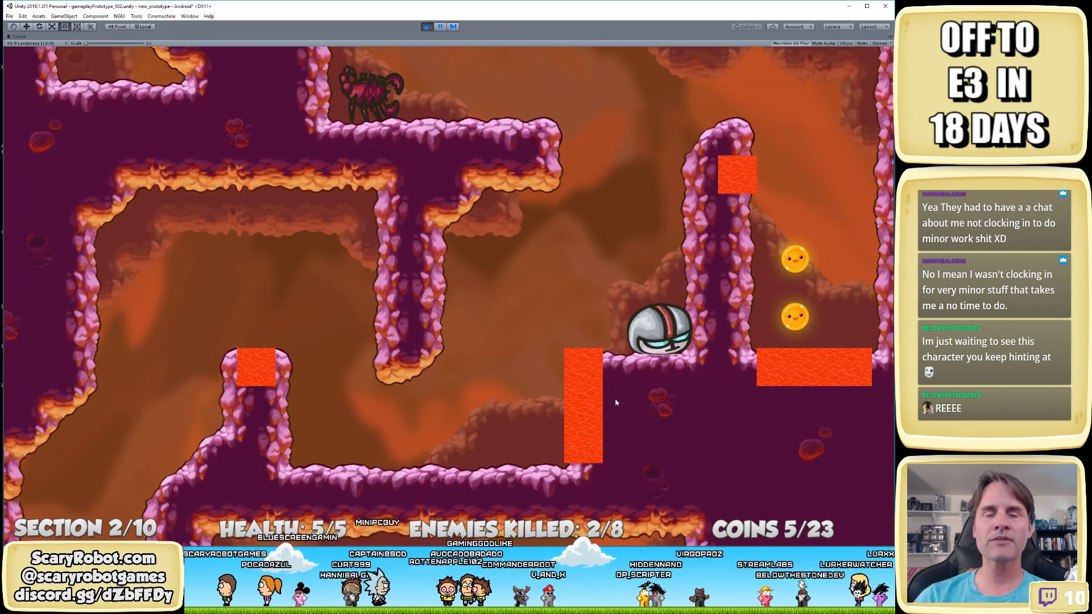
pyautogui.press('space')
pyautogui.press('Left')
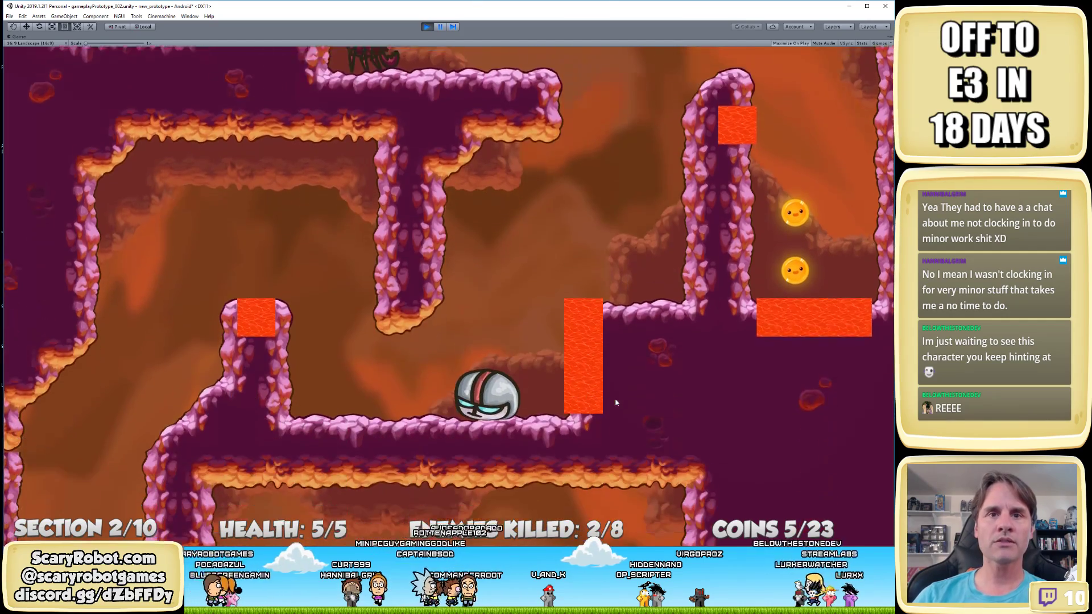
# Select section002_LC's Tilemap_Platforms, stop play mode, and list the Levels folder prefabs
pyautogui.hotkey('ctrl', 'p')
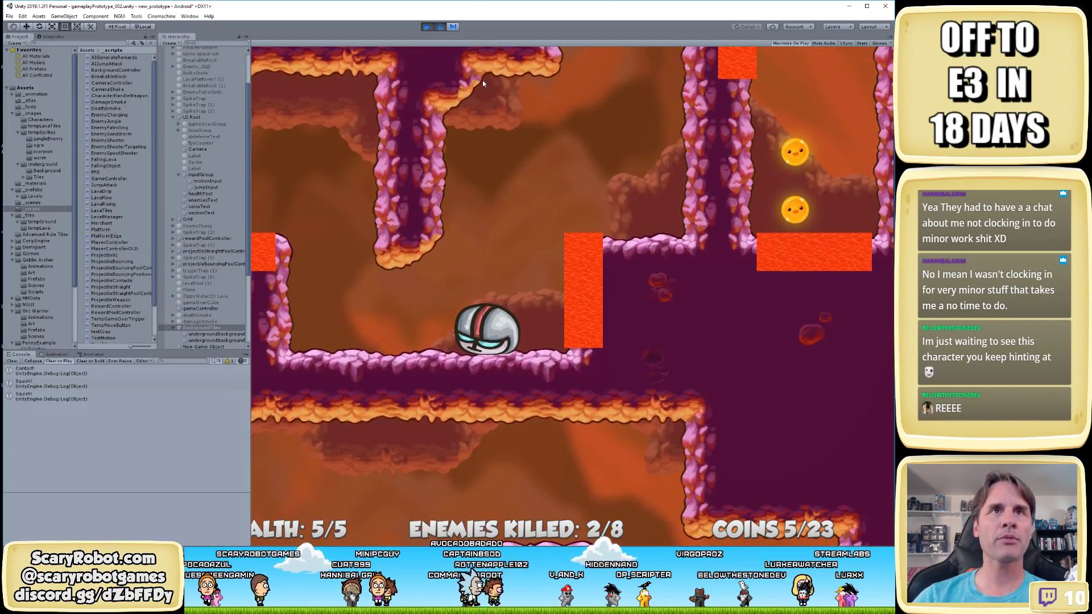
pyautogui.click(551, 176)
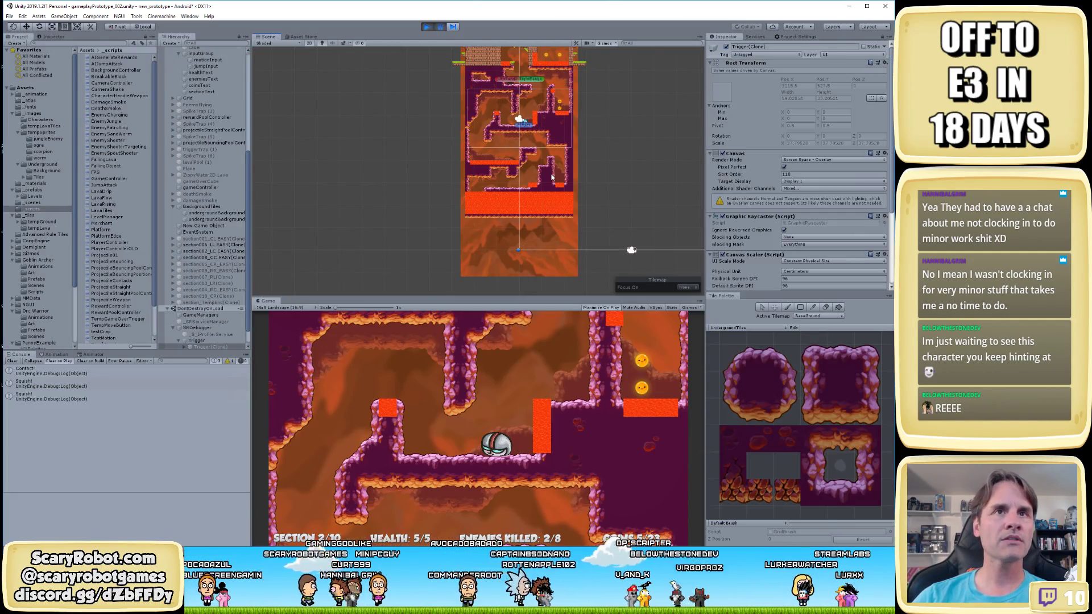
pyautogui.moveTo(551, 177); pyautogui.dragTo(549, 211, button='middle')
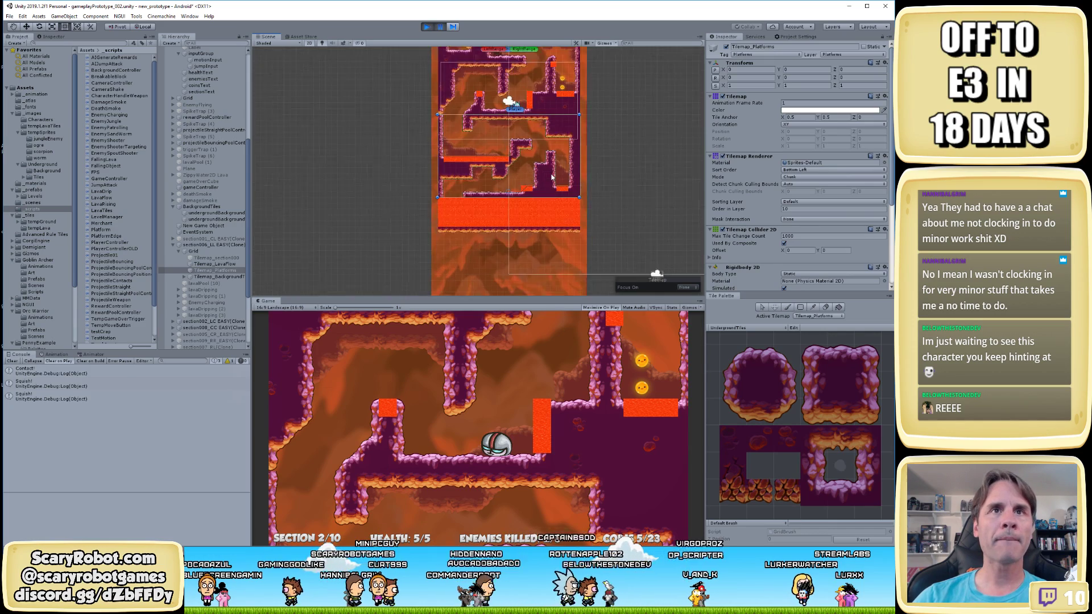
pyautogui.scroll(5, 579, 290)
pyautogui.click(579, 285)
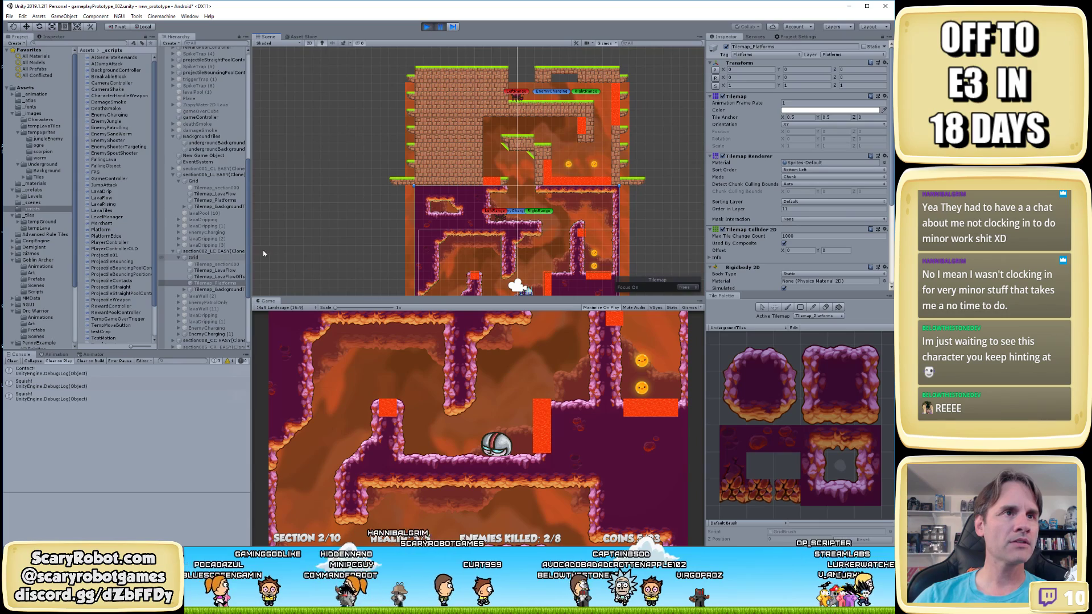
pyautogui.hotkey('ctrl', 'p')
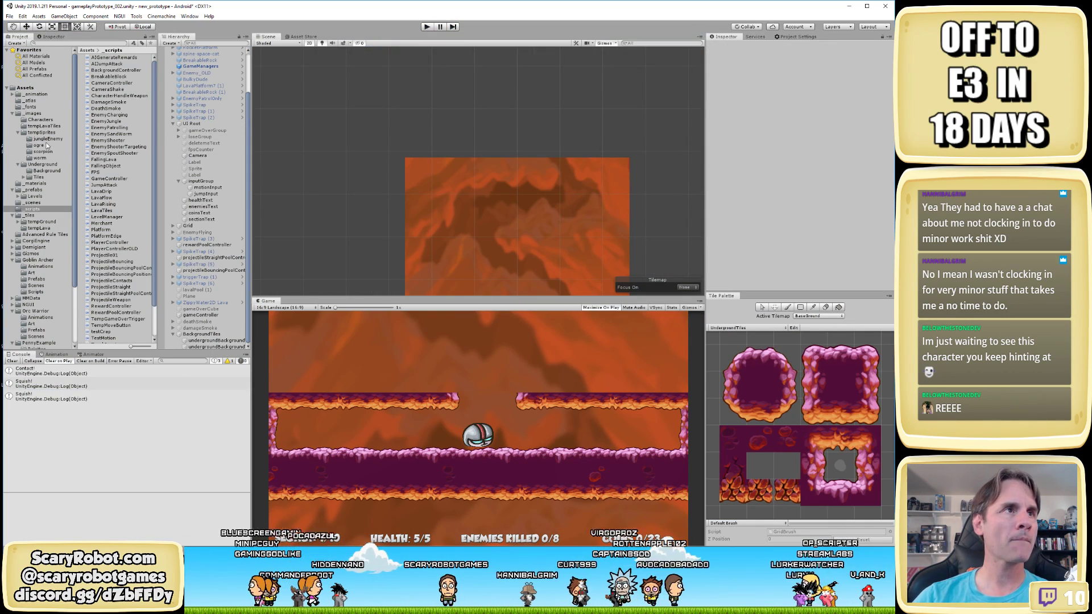
pyautogui.click(35, 197)
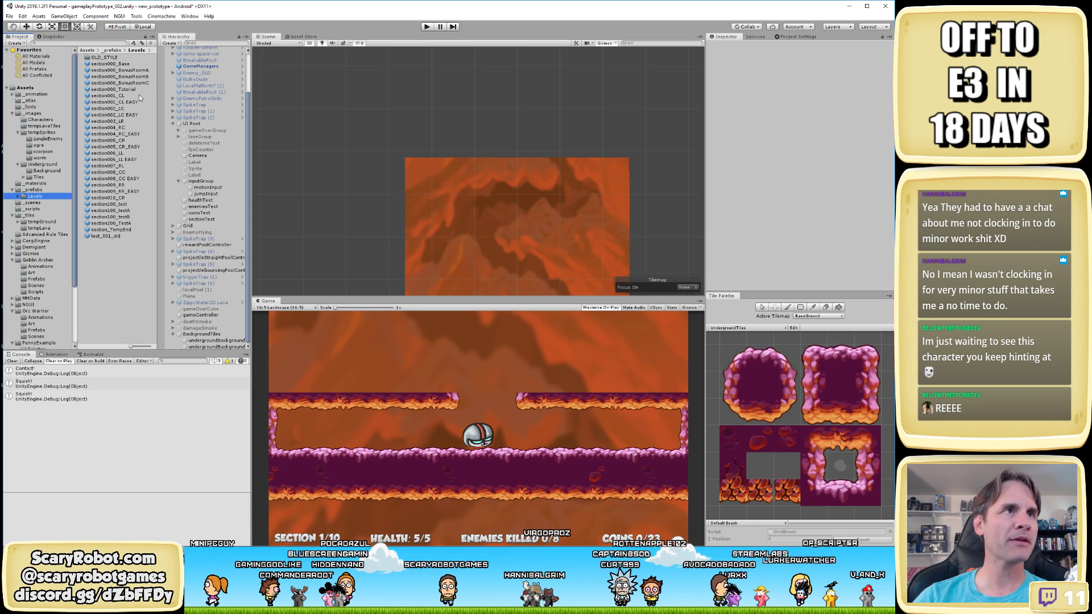
# Open the section002_LC EASY prefab and make Tilemap_Platforms the paint target
pyautogui.doubleClick(129, 115)
pyautogui.scroll(3, 560, 260)
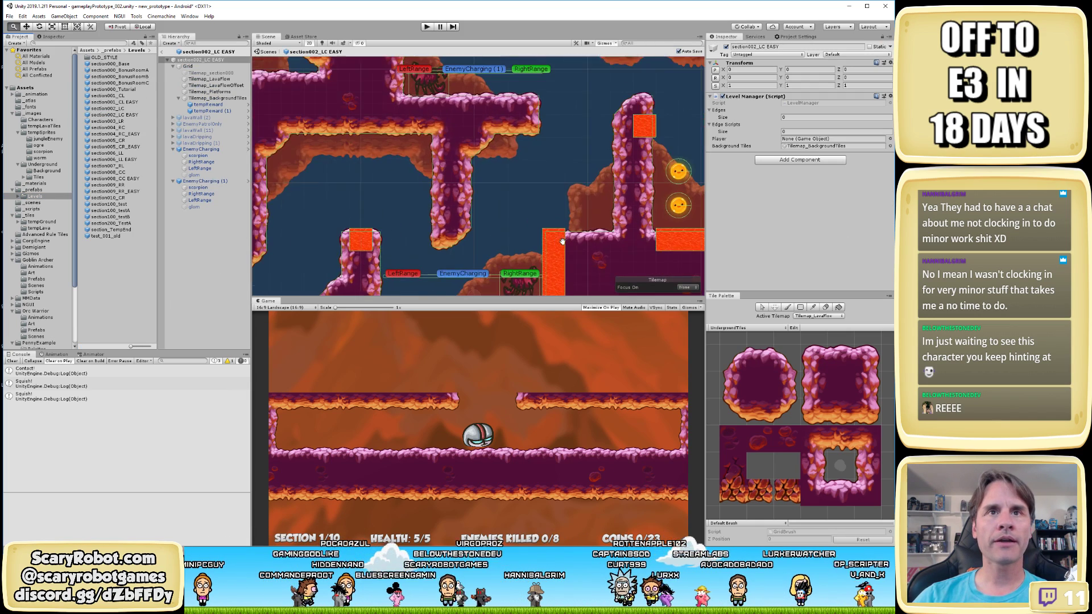
pyautogui.moveTo(561, 260); pyautogui.dragTo(529, 196, button='middle')
pyautogui.scroll(3, 526, 202)
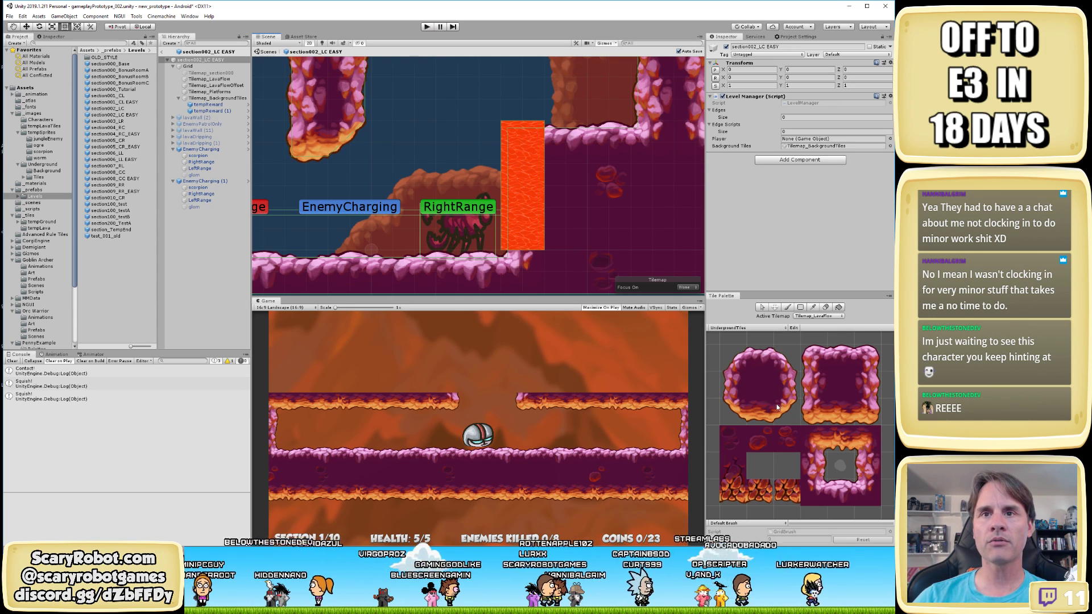
pyautogui.click(761, 393)
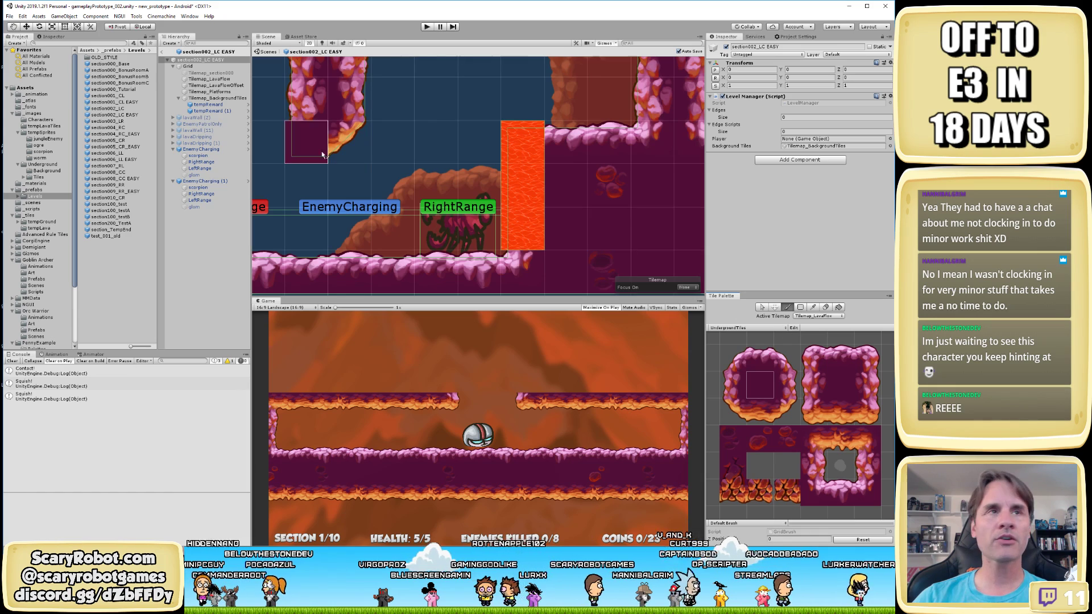
pyautogui.click(216, 91)
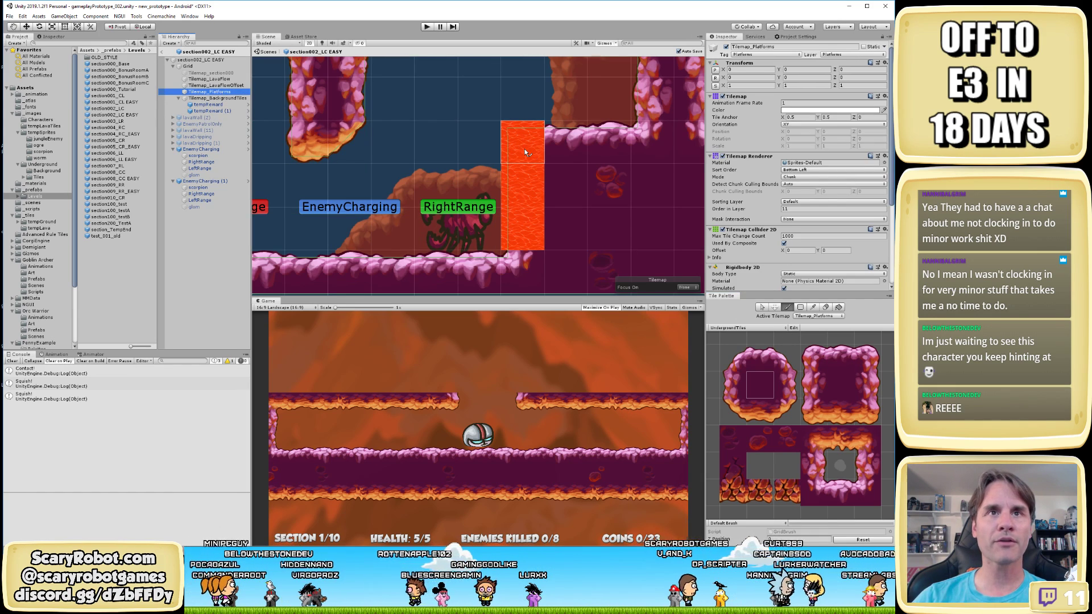
# Paint corner tiles beside the lava column and save the prefab
pyautogui.click(814, 367)
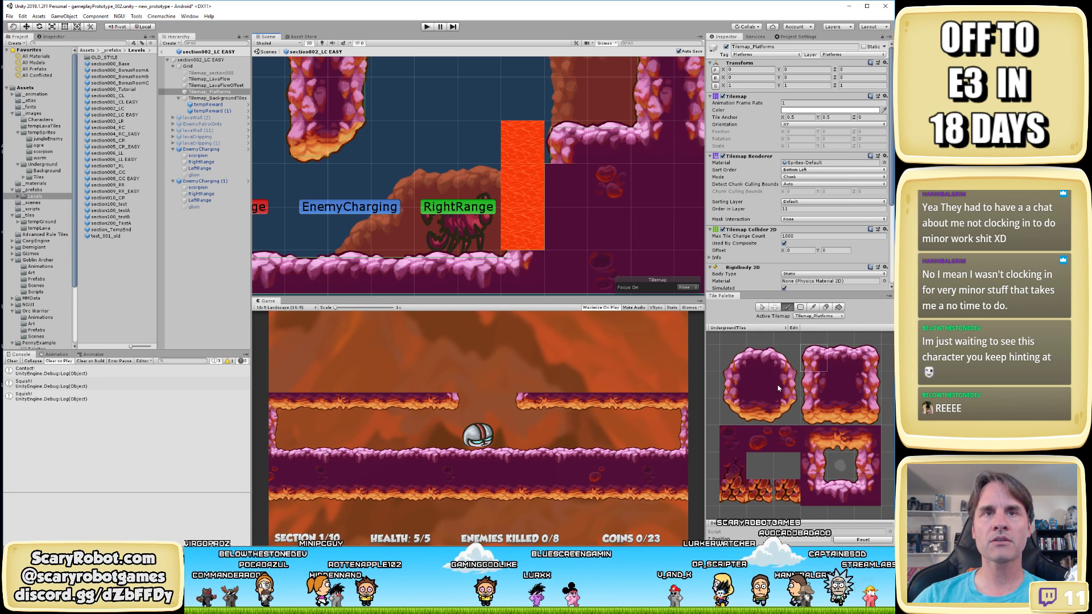
pyautogui.click(813, 385)
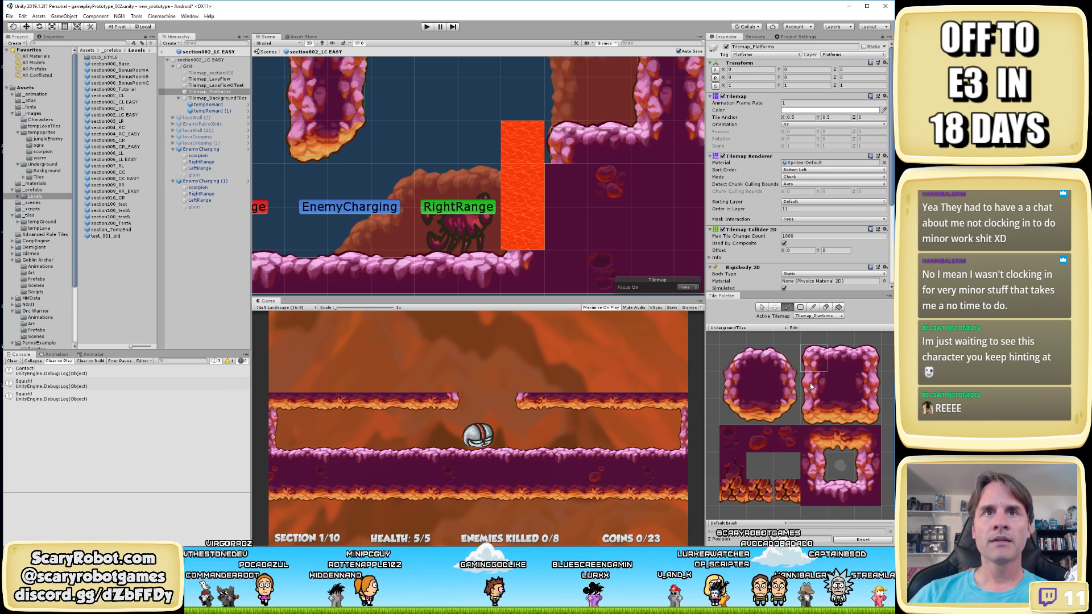
pyautogui.click(572, 198)
pyautogui.hotkey('ctrl', 's')
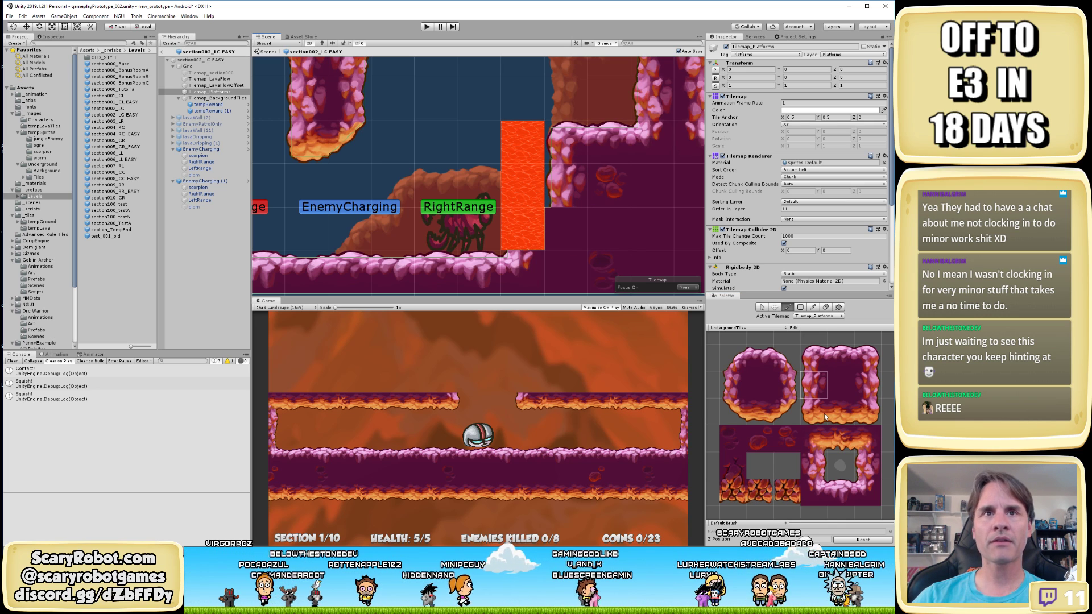
# Paint a lava-frame tile near the lava and pan to the column by the charging enemy
pyautogui.click(868, 467)
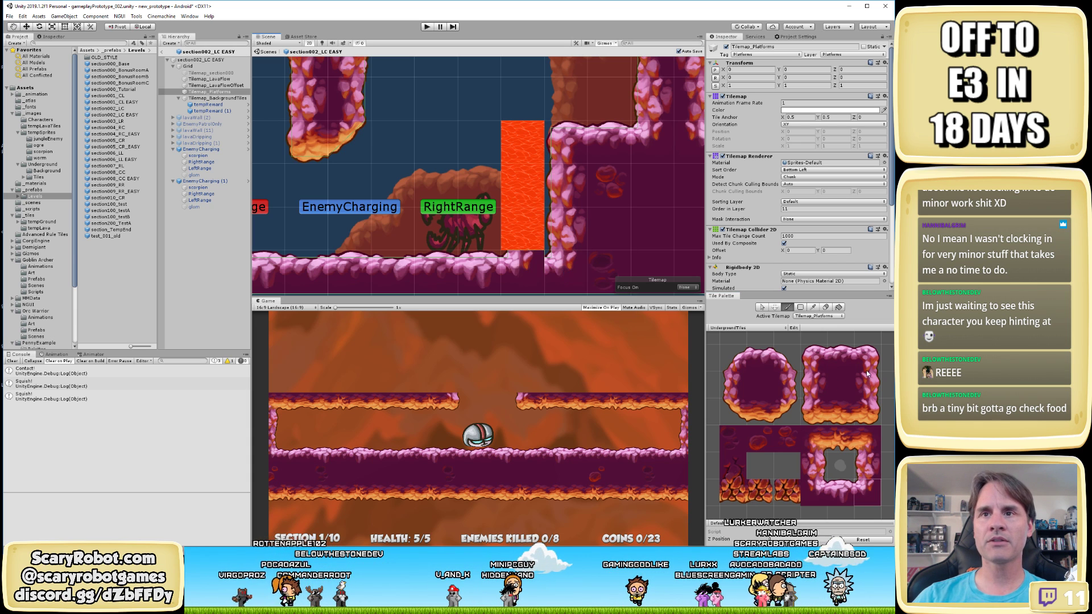
pyautogui.click(841, 360)
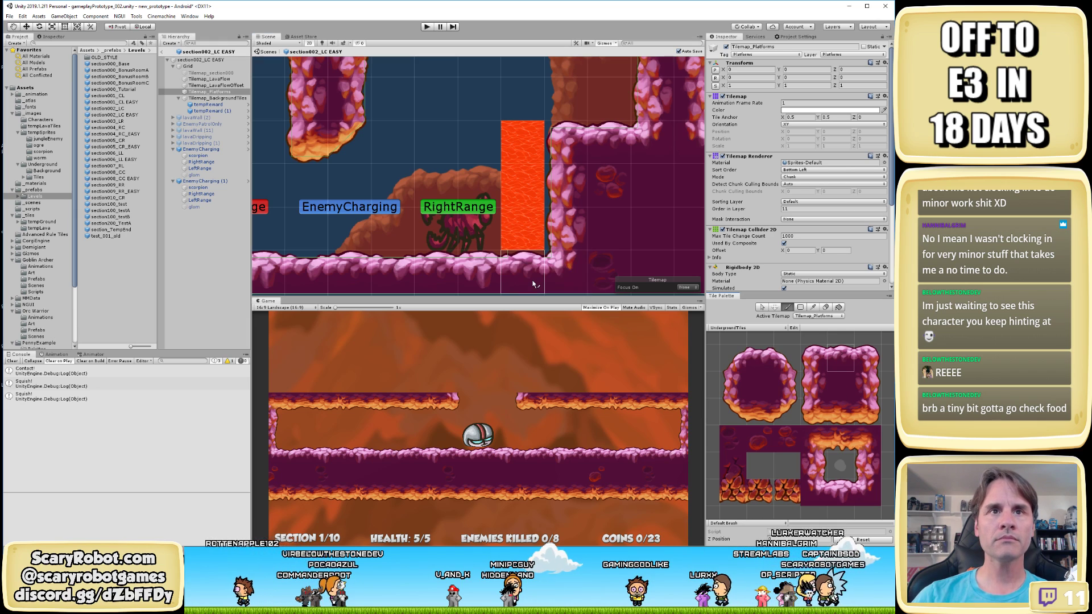
pyautogui.click(539, 279)
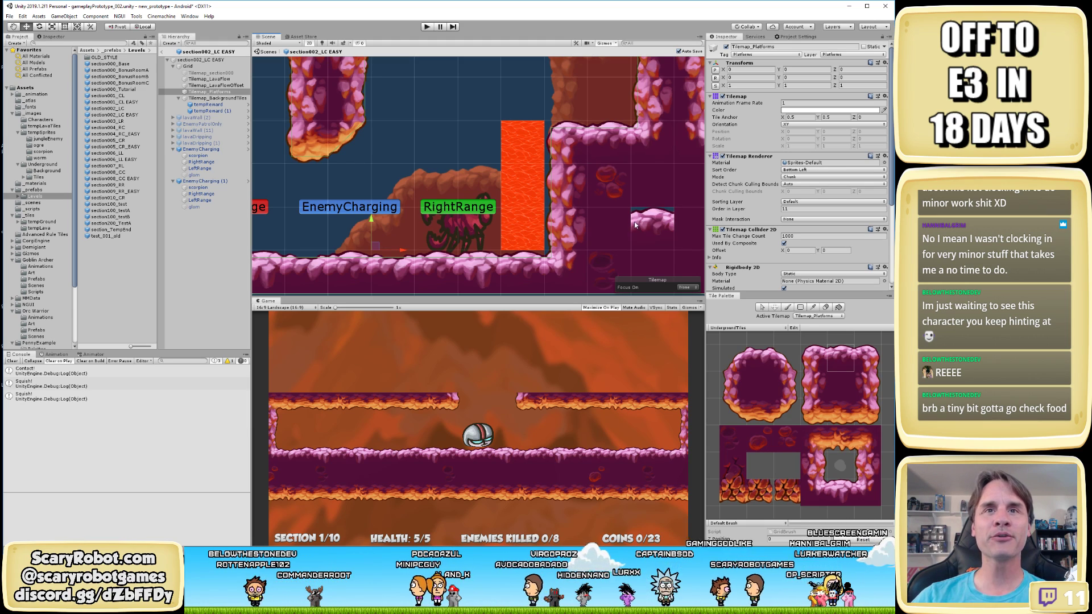
pyautogui.moveTo(632, 207); pyautogui.dragTo(608, 193, button='middle')
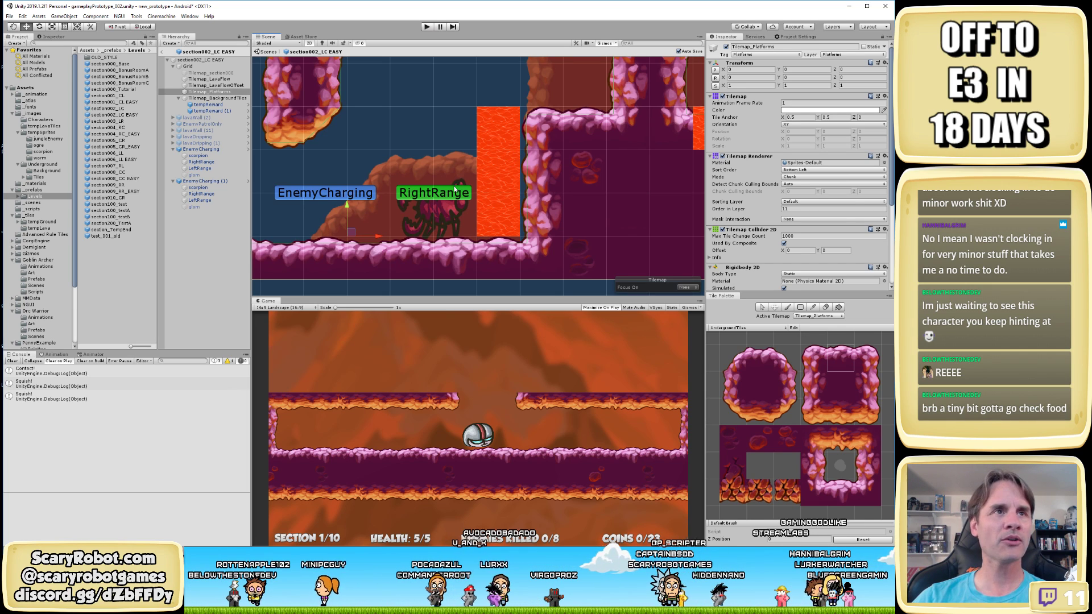
pyautogui.moveTo(586, 196); pyautogui.dragTo(599, 224, button='middle')
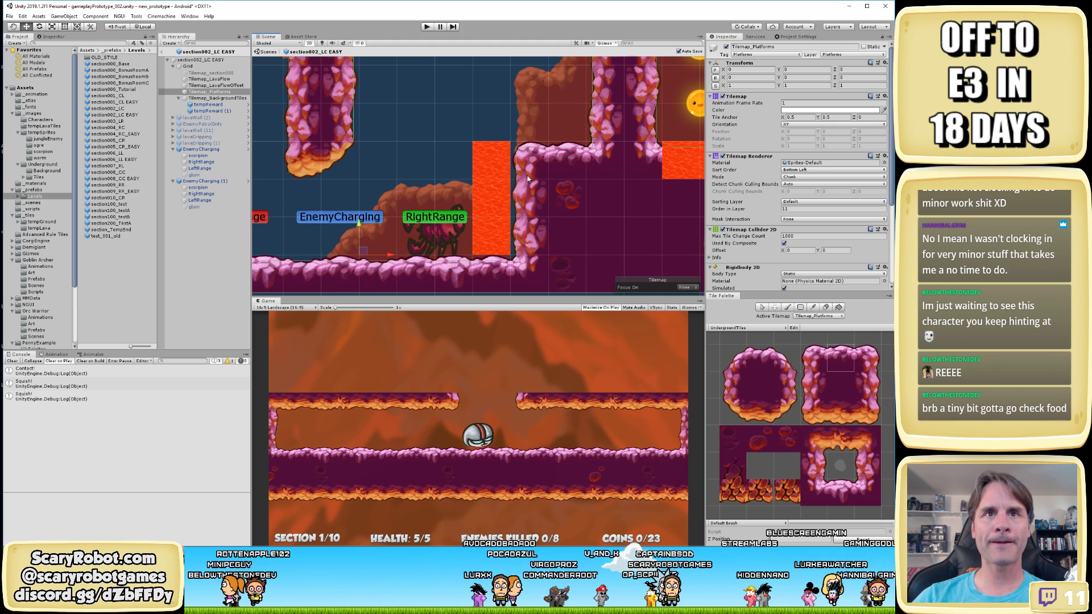
# Playtest the level up to the section 2/10 lava blocks and pause there
pyautogui.click(427, 26)
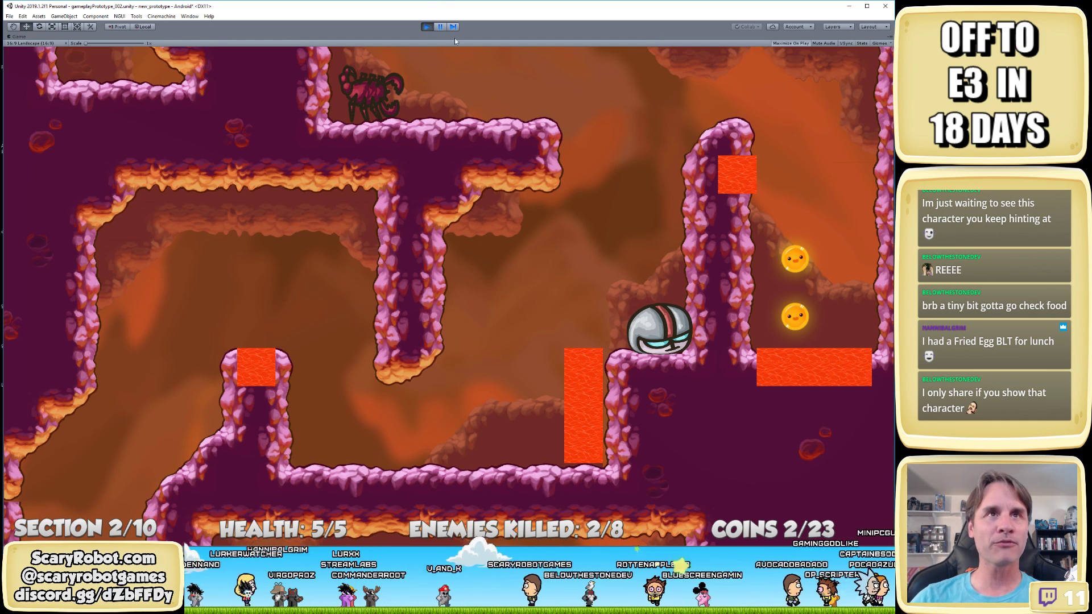
pyautogui.click(439, 26)
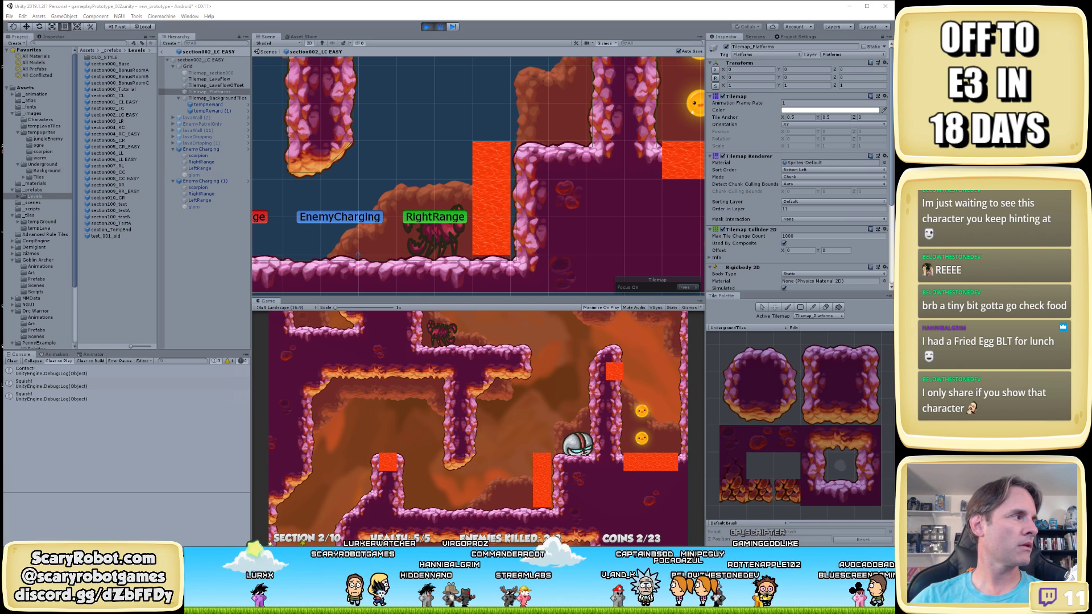
# Stop the playtest and confirm Tilemap_LavaFlow carries the Lava tag in the Inspector
pyautogui.click(192, 231)
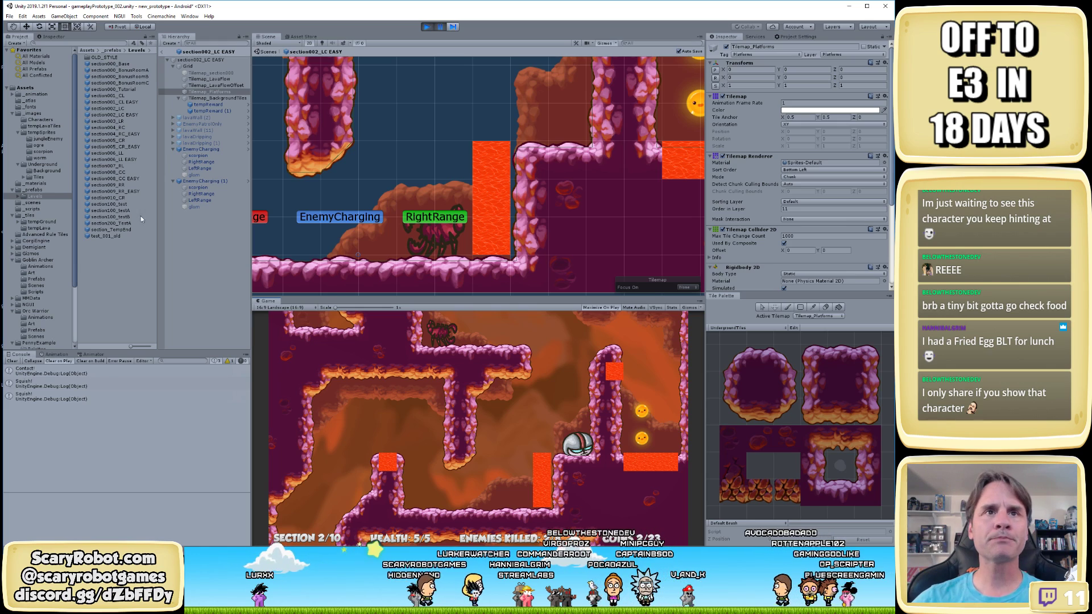
pyautogui.click(491, 205)
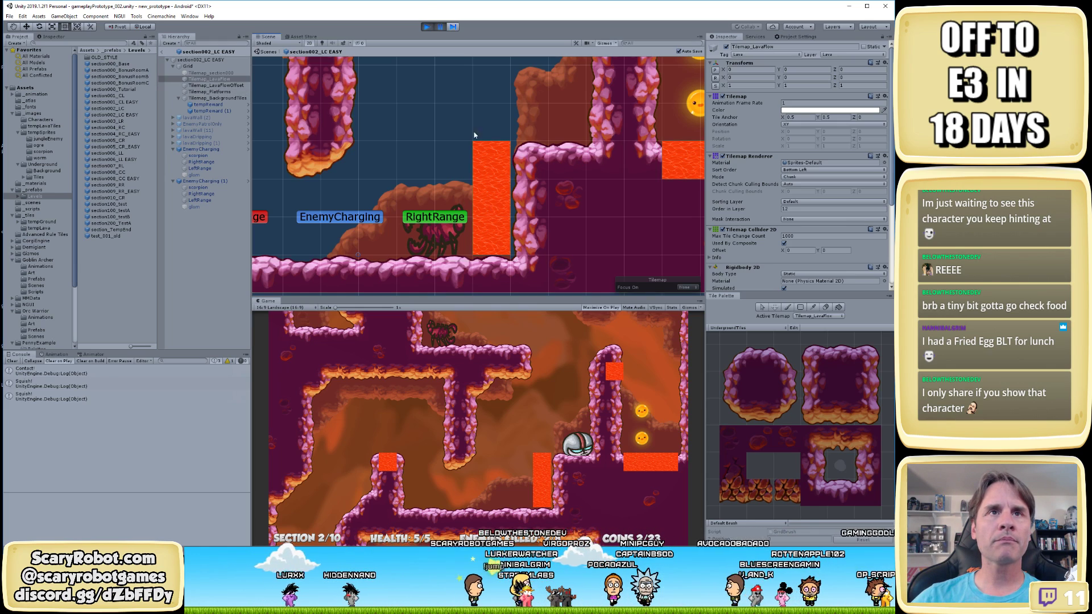
pyautogui.click(428, 26)
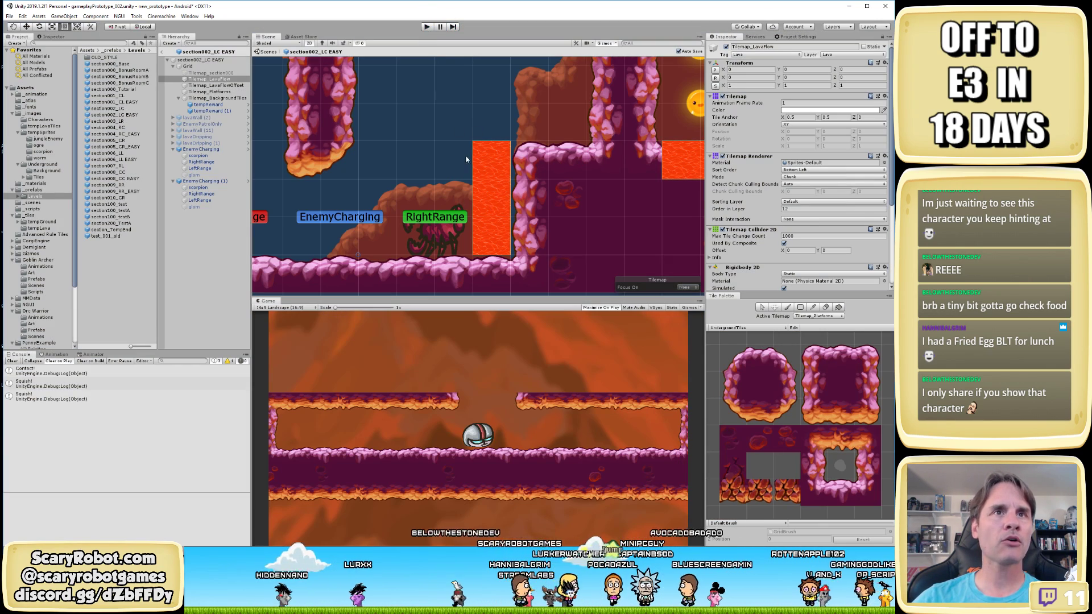
pyautogui.scroll(-2, 475, 173)
pyautogui.scroll(-3, 484, 174)
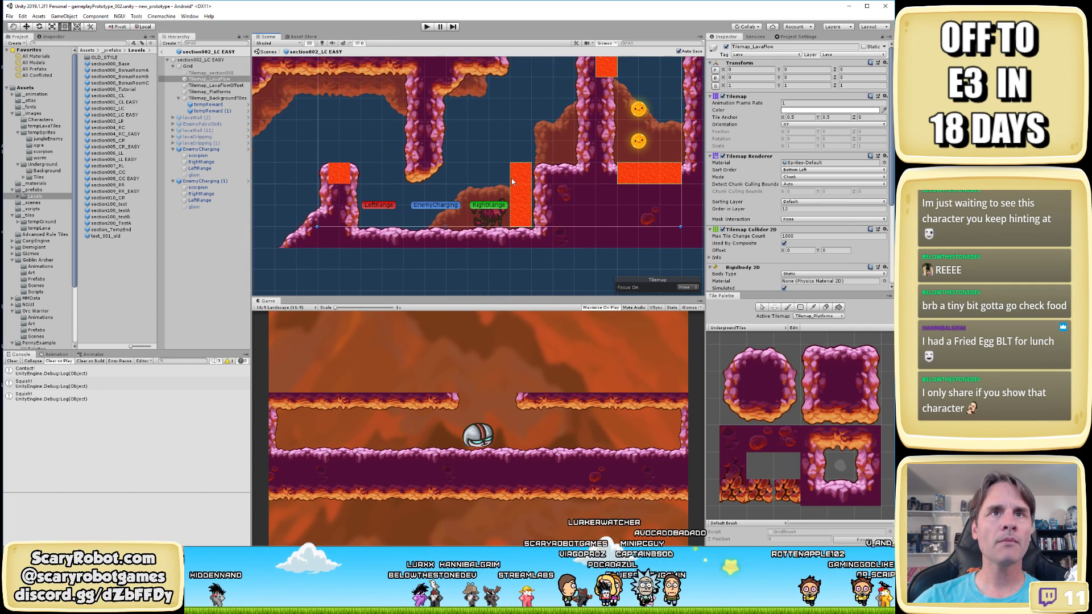
pyautogui.scroll(-5, 788, 242)
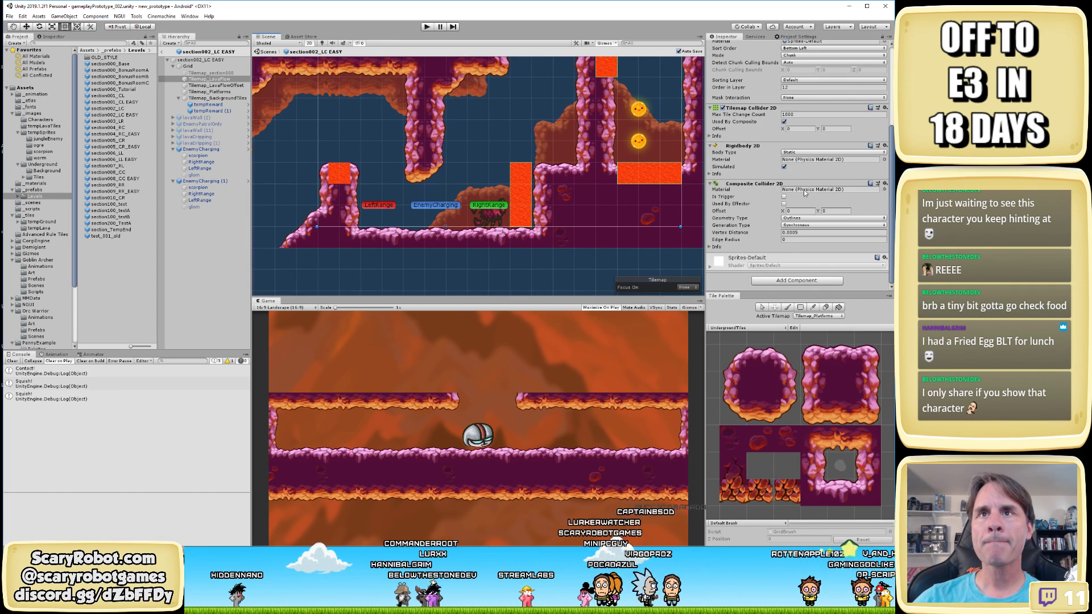
pyautogui.scroll(5, 804, 192)
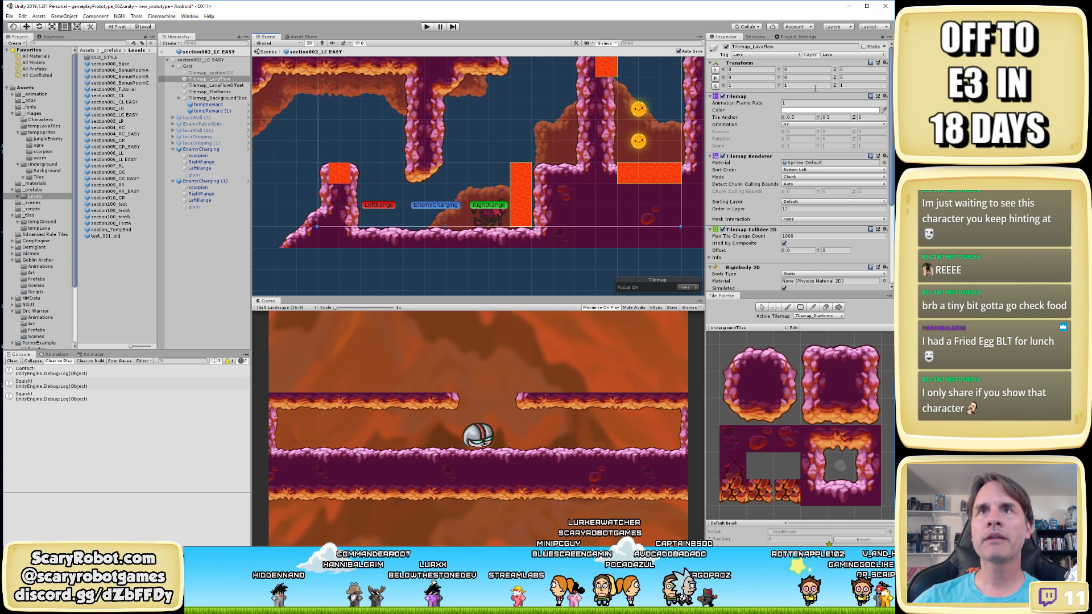
pyautogui.click(757, 55)
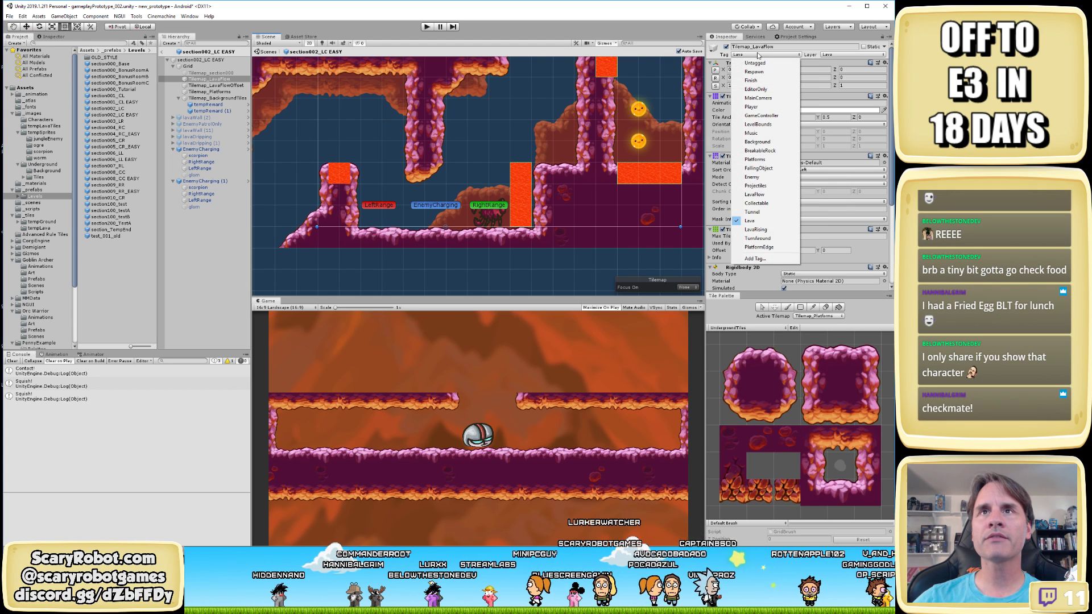
pyautogui.click(737, 13)
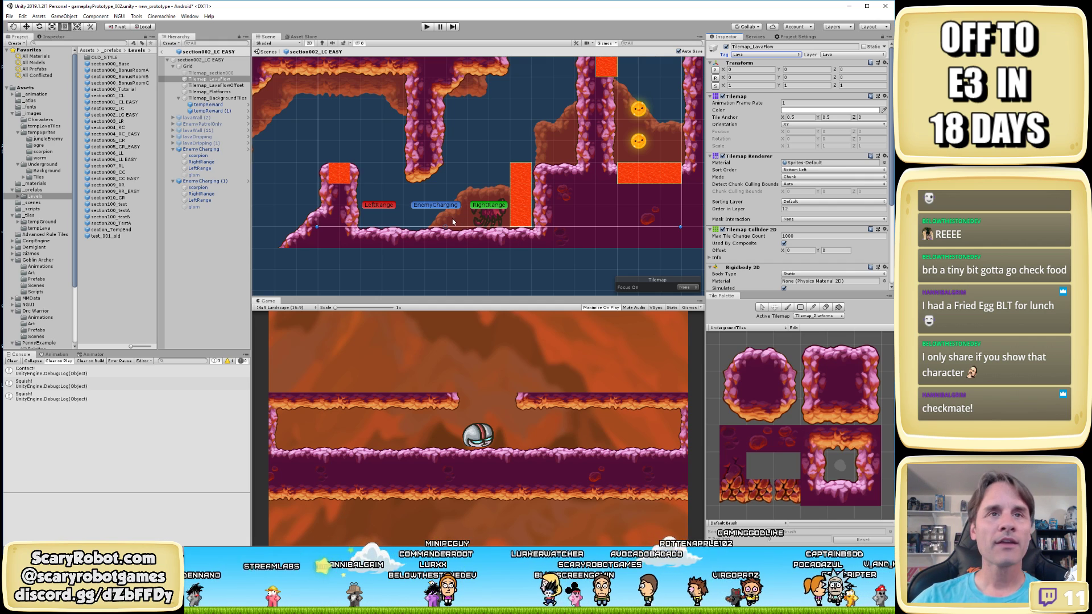
# Leave the level prefab for the main scene and frame the Player object
pyautogui.click(161, 54)
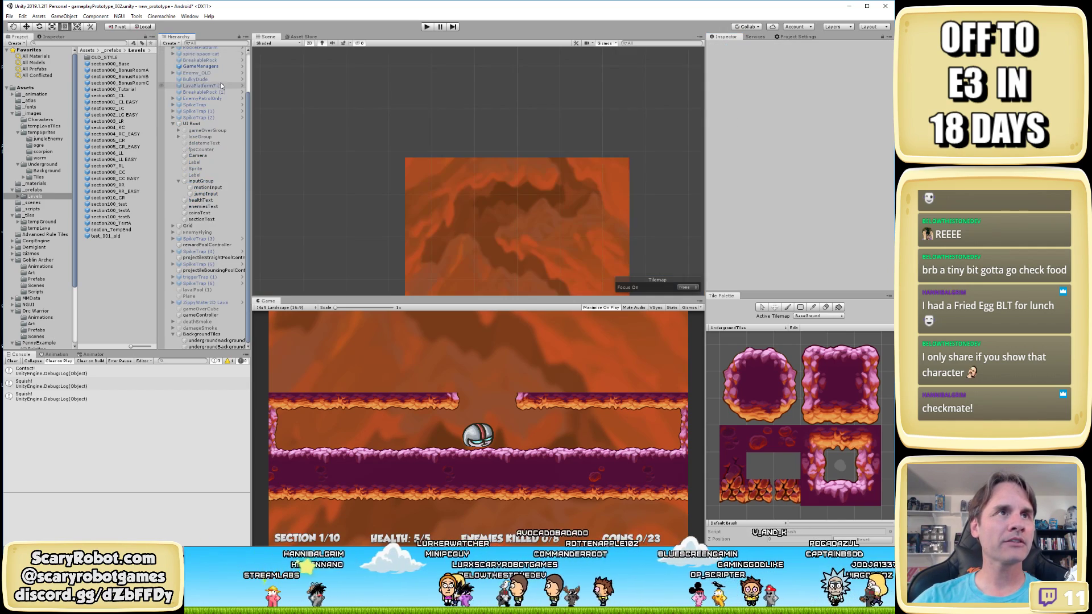
pyautogui.click(193, 63)
pyautogui.doubleClick(197, 64)
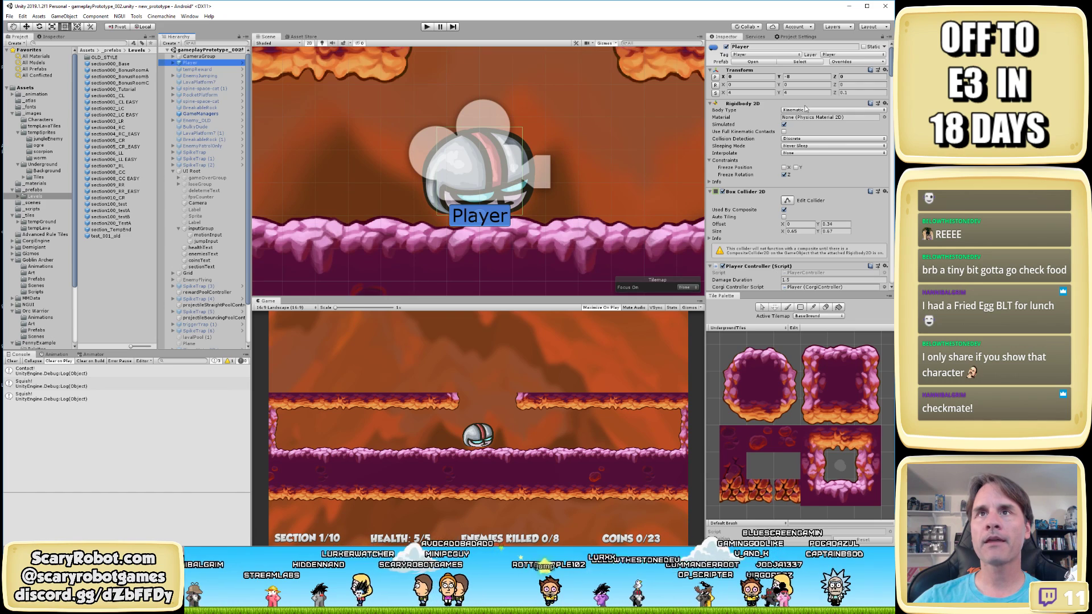
pyautogui.scroll(-5, 799, 245)
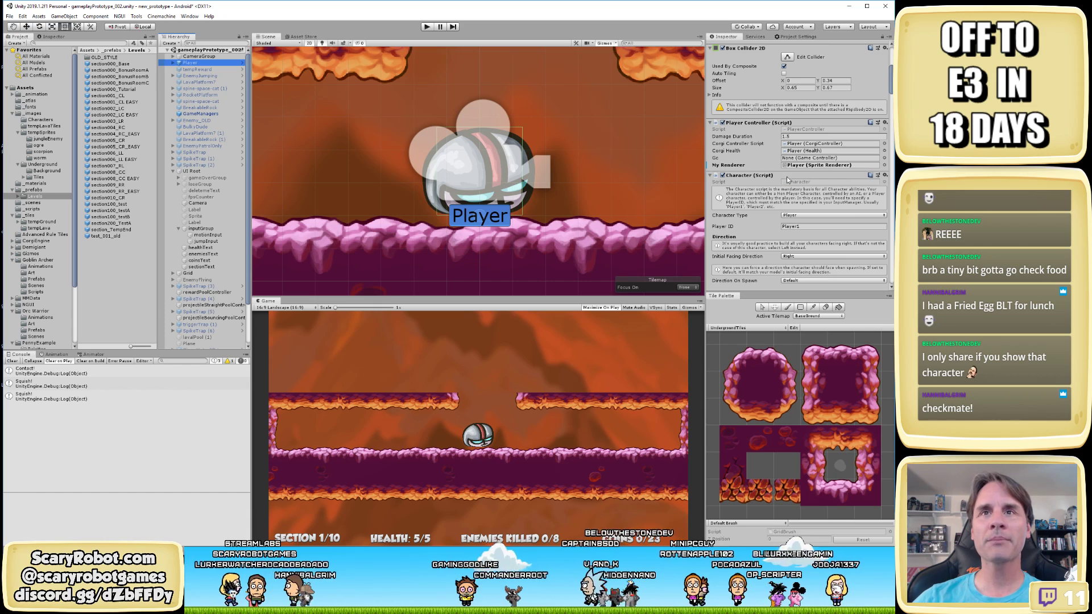
pyautogui.scroll(-5, 788, 180)
pyautogui.scroll(3, 768, 176)
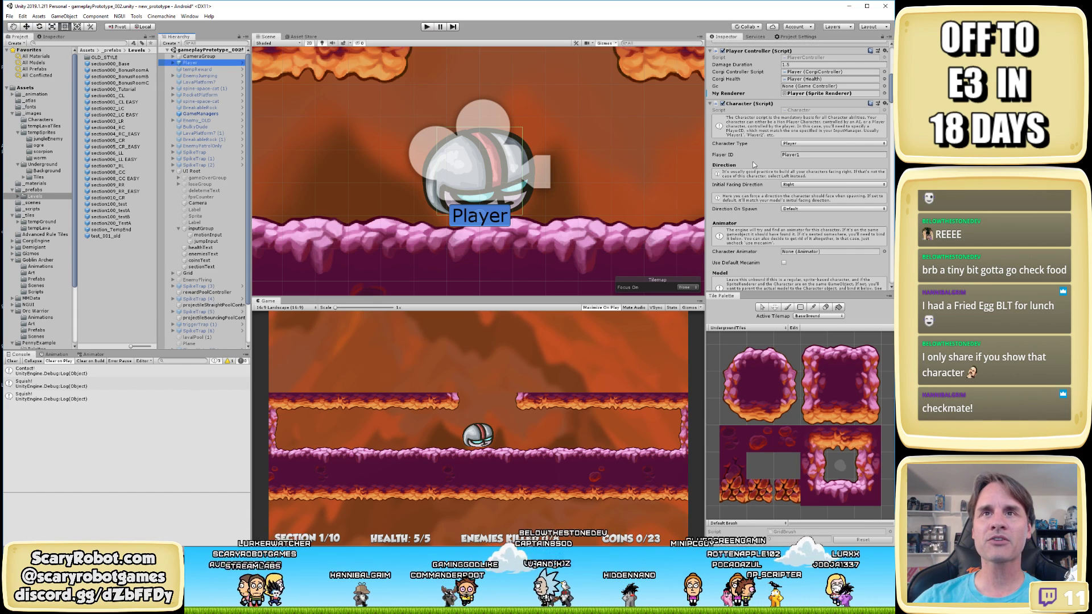
# Collapse the Player's components, Character through Input Manager, and open PlayerController.cs
pyautogui.click(711, 104)
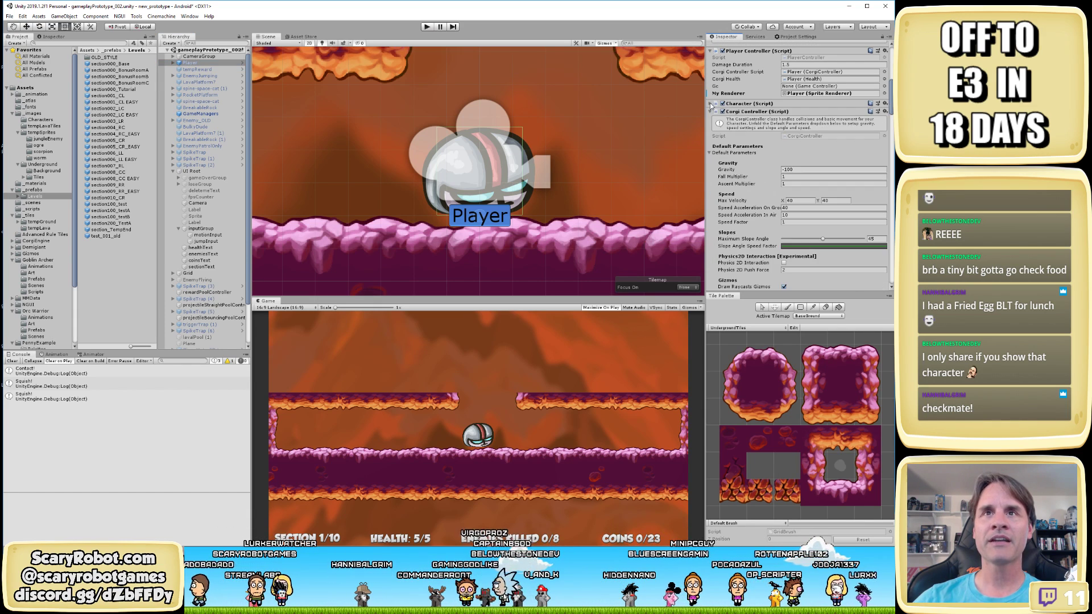
pyautogui.click(711, 113)
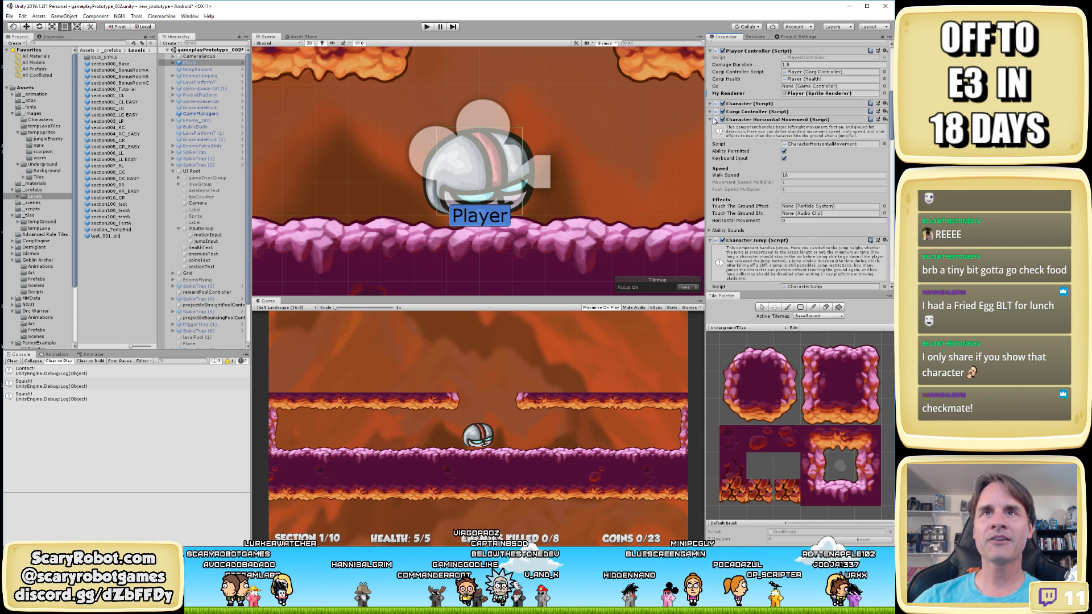
pyautogui.click(710, 120)
pyautogui.click(711, 128)
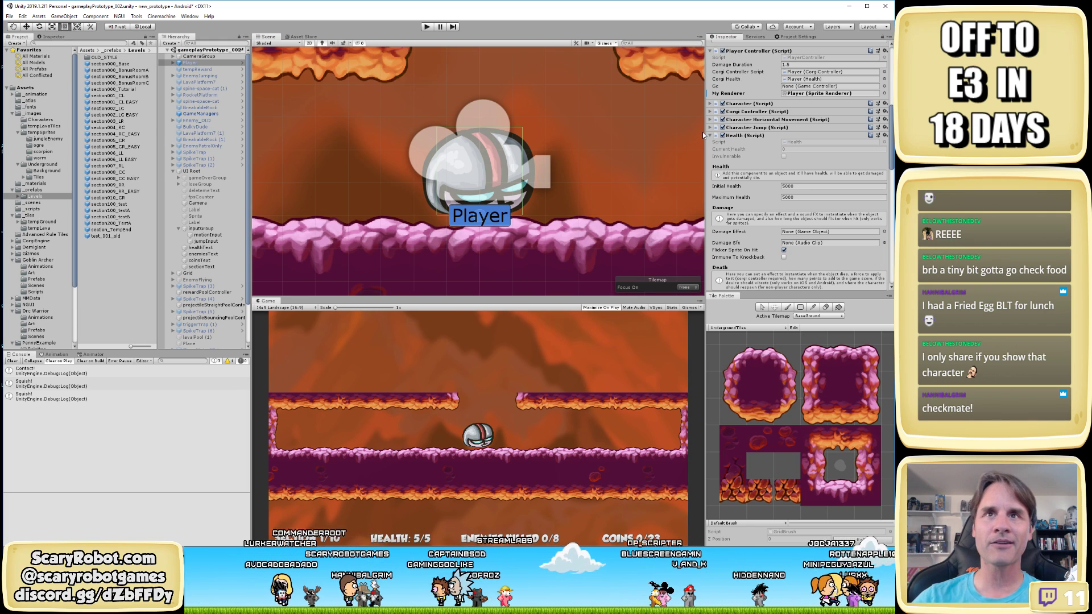
pyautogui.click(710, 135)
pyautogui.click(711, 144)
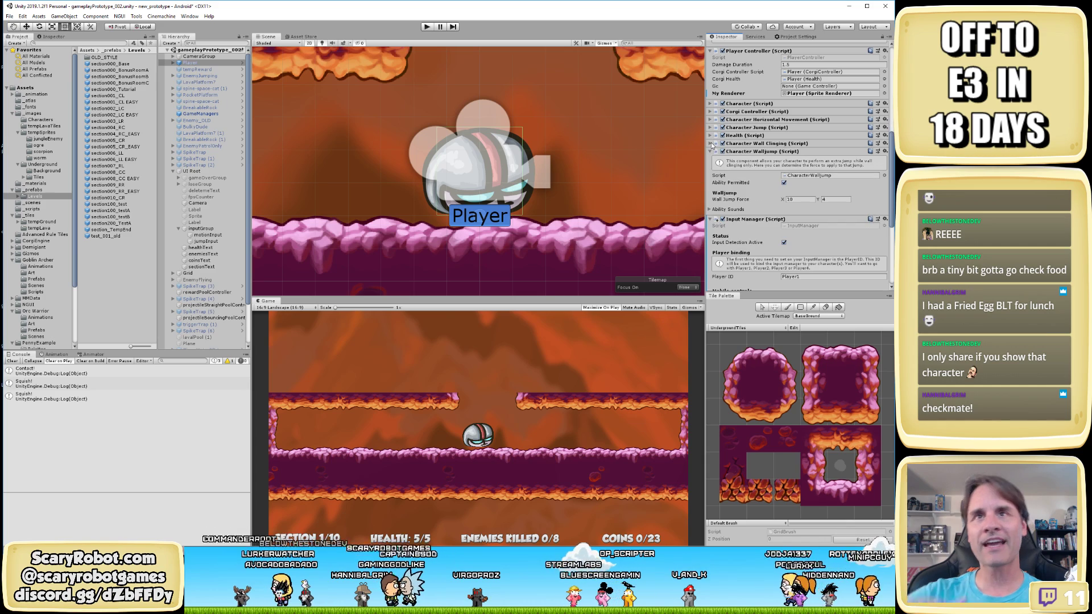
pyautogui.click(710, 152)
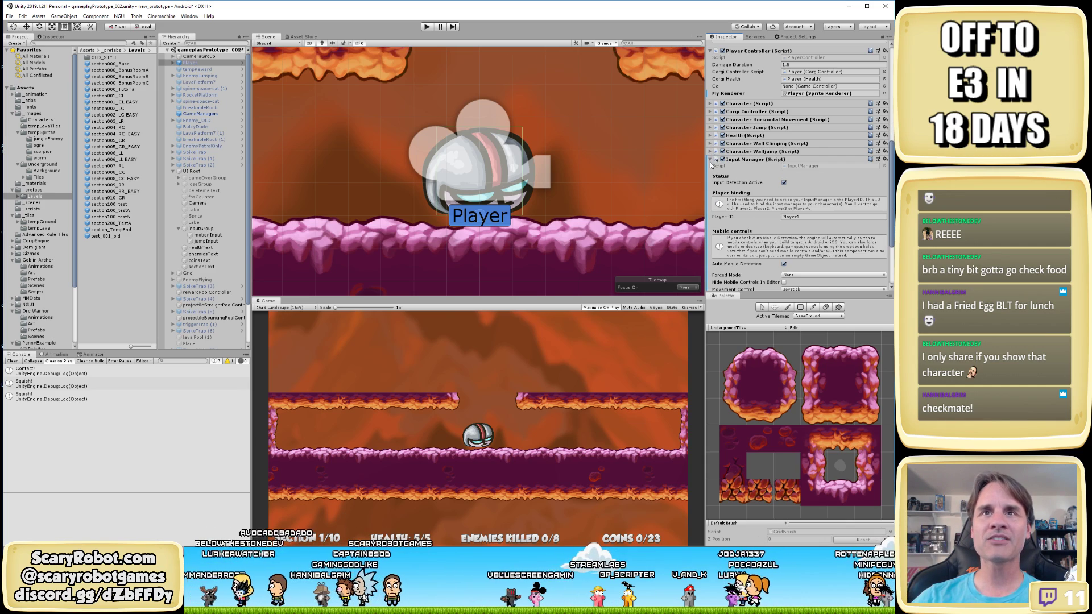
pyautogui.click(711, 159)
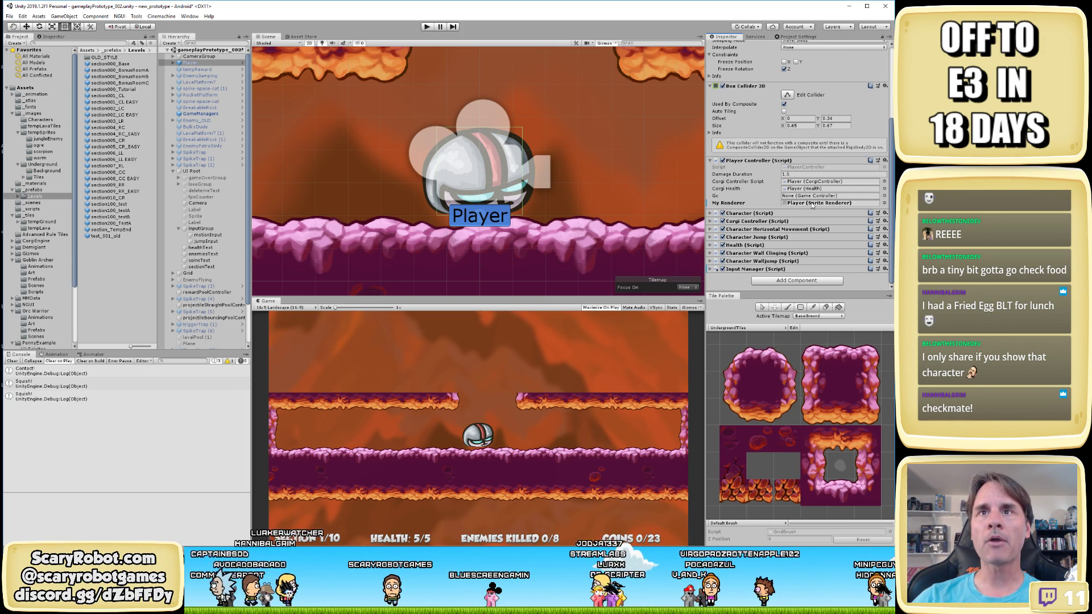
pyautogui.doubleClick(808, 168)
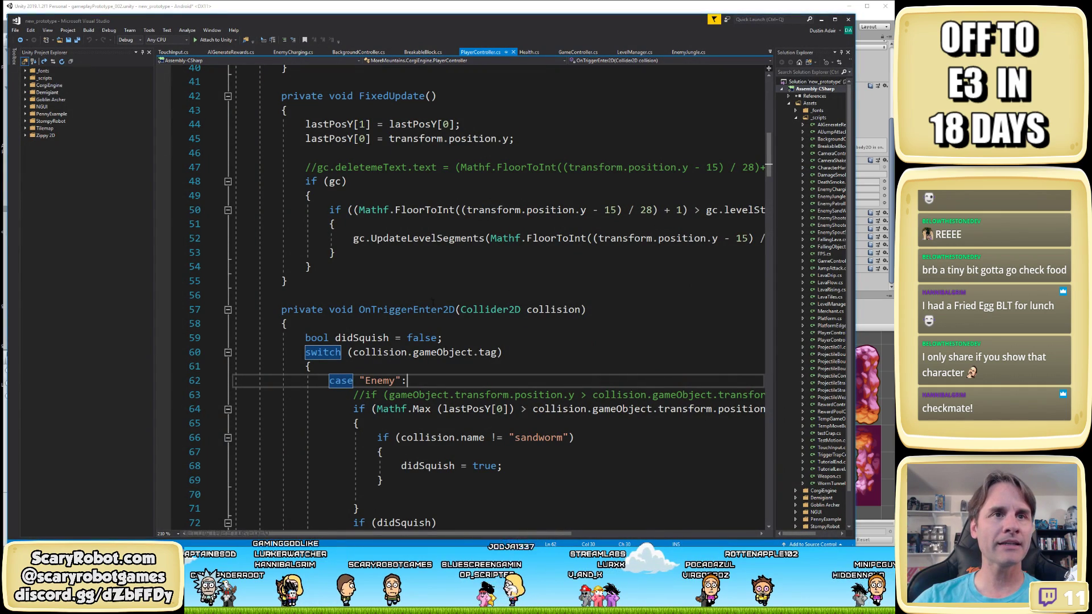
# Uncomment the Debug.Log line in the lava case on line 109
pyautogui.scroll(-2, 453, 292)
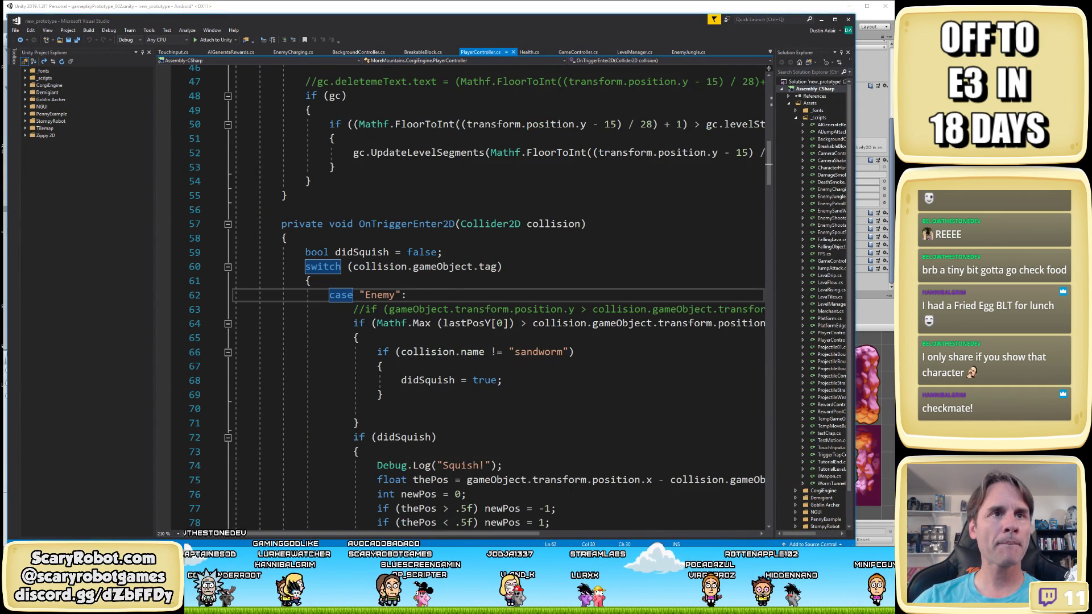
pyautogui.scroll(-4, 476, 369)
pyautogui.scroll(-6, 476, 369)
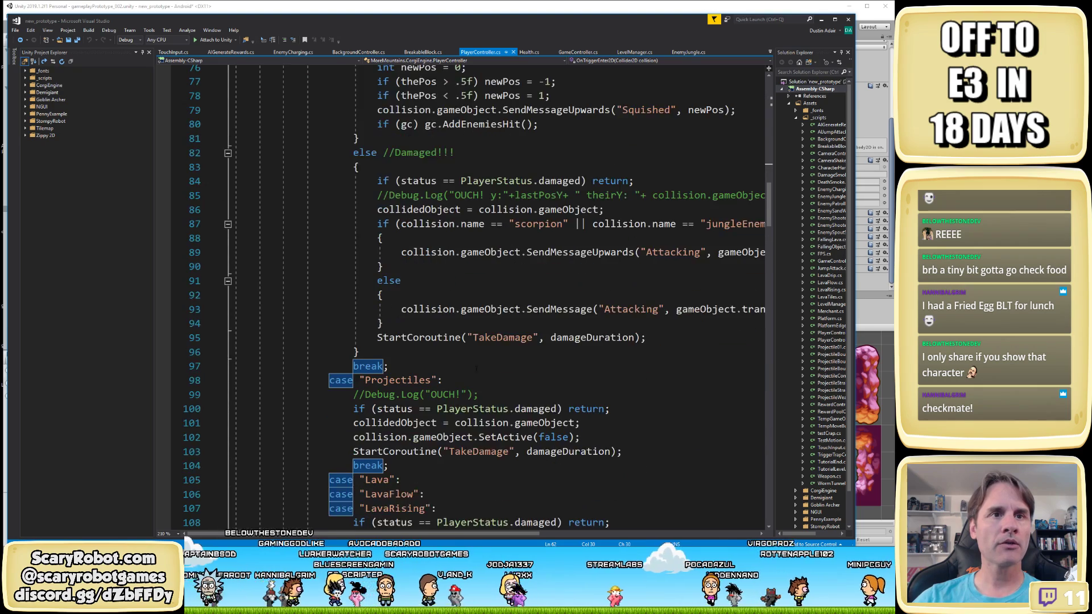
pyautogui.scroll(-5, 477, 369)
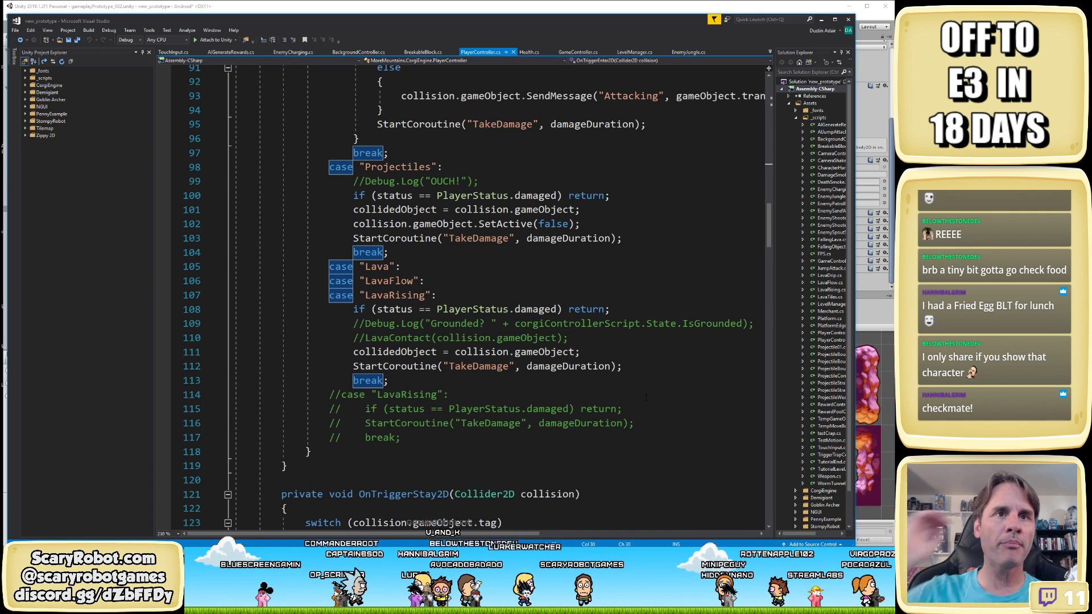
pyautogui.click(504, 323)
pyautogui.press('Home')
pyautogui.press('Delete')
pyautogui.press('Delete')
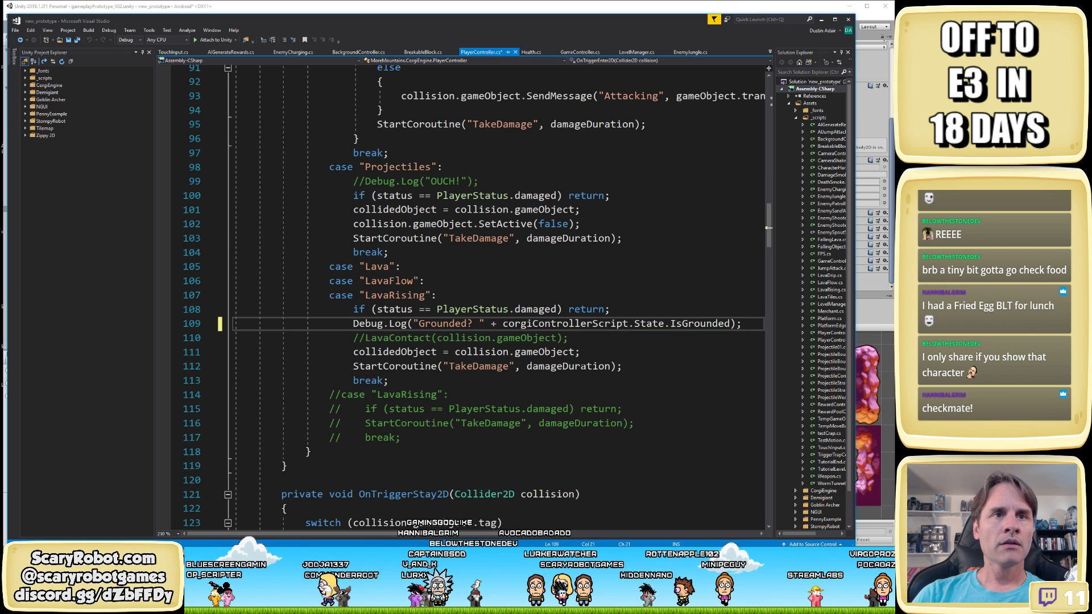
pyautogui.hotkey('ctrl', 'Right')
pyautogui.hotkey('ctrl', 'Right')
pyautogui.hotkey('ctrl', 'Right')
# Change the log message to "Hit lava " and remove the IsGrounded concatenation
pyautogui.hotkey('ctrl', 'shift', 'Right')
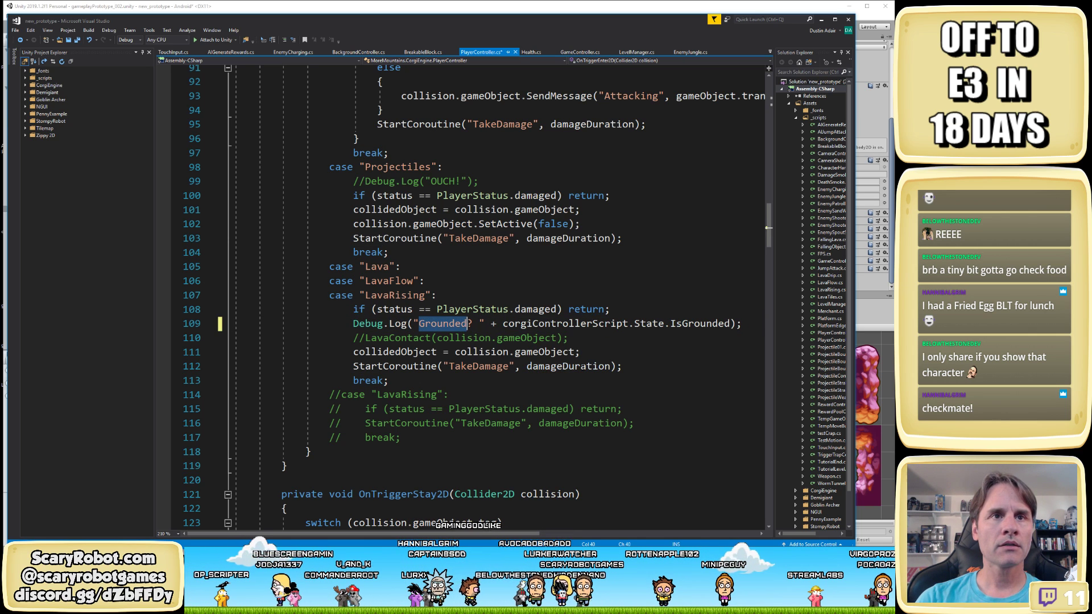
pyautogui.write('Hit lava')
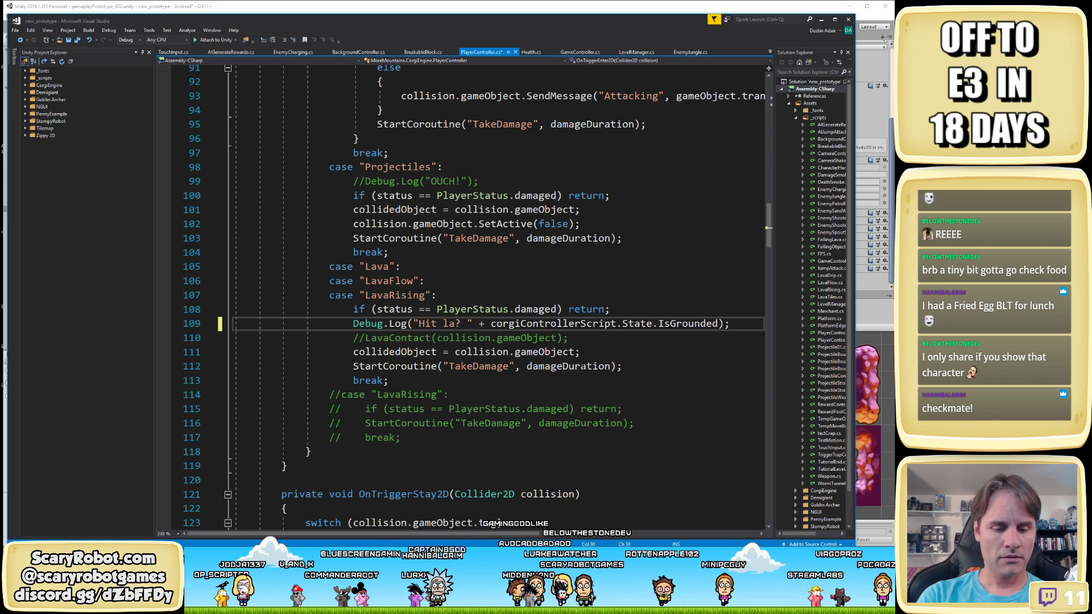
pyautogui.press('BackSpace')
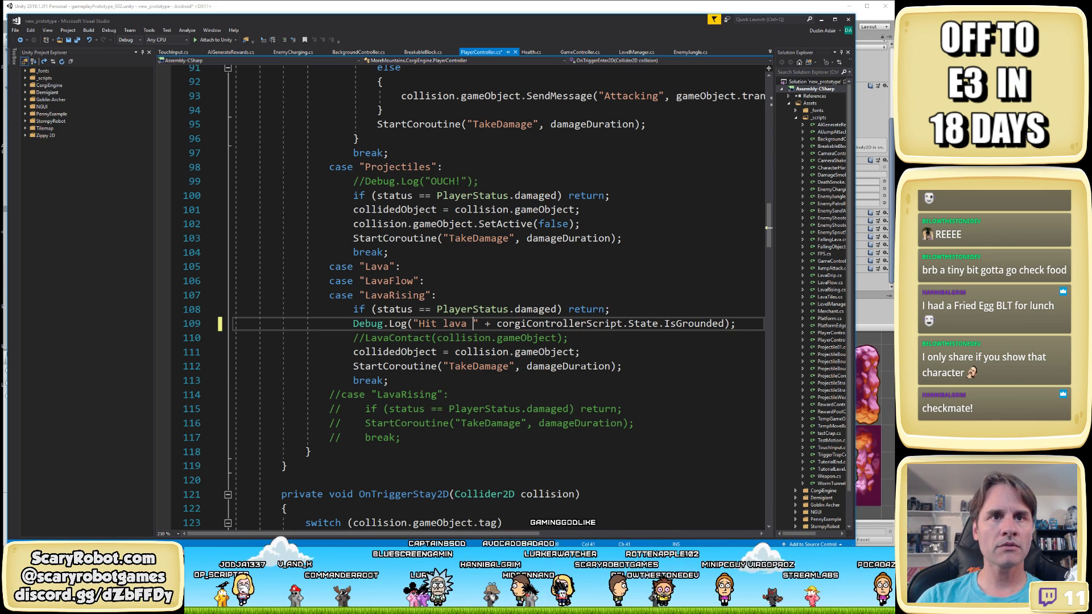
pyautogui.press('Right')
pyautogui.hotkey('shift', 'End')
pyautogui.hotkey('shift', 'Left')
pyautogui.hotkey('shift', 'Left')
pyautogui.press('Delete')
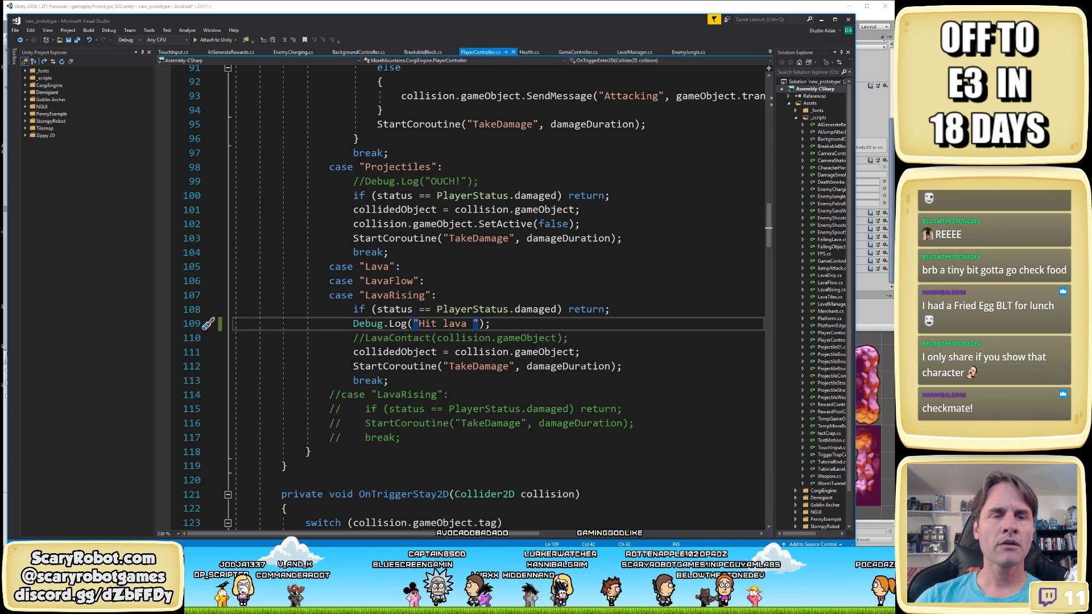
pyautogui.hotkey('alt', 'Tab')
pyautogui.press('q')
pyautogui.scroll(-3, 526, 192)
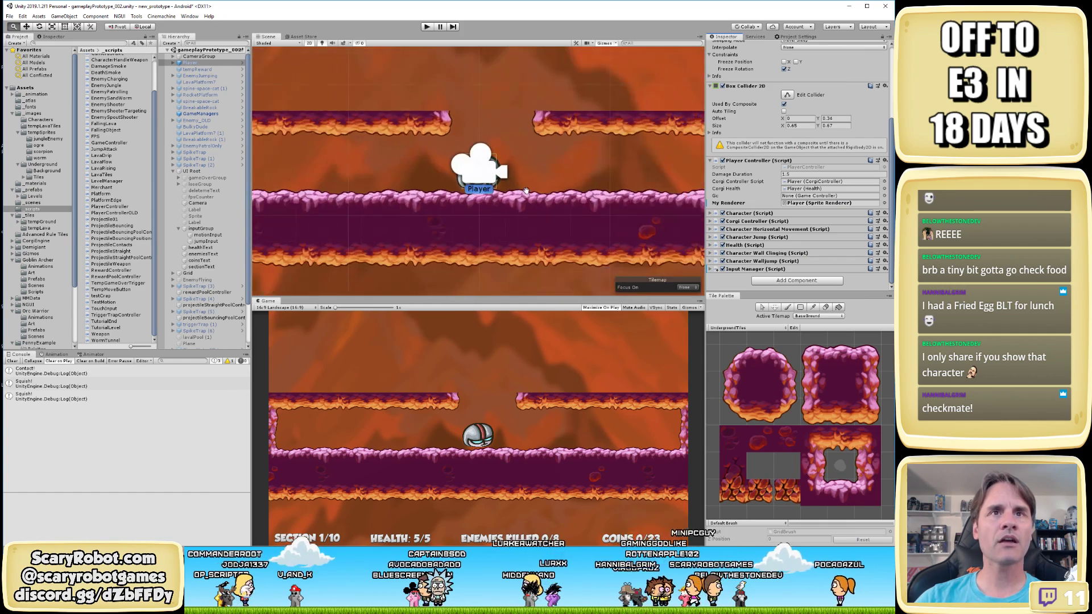
# Open the section002_LC EASY prefab from the Levels folder for editing
pyautogui.scroll(-2, 526, 191)
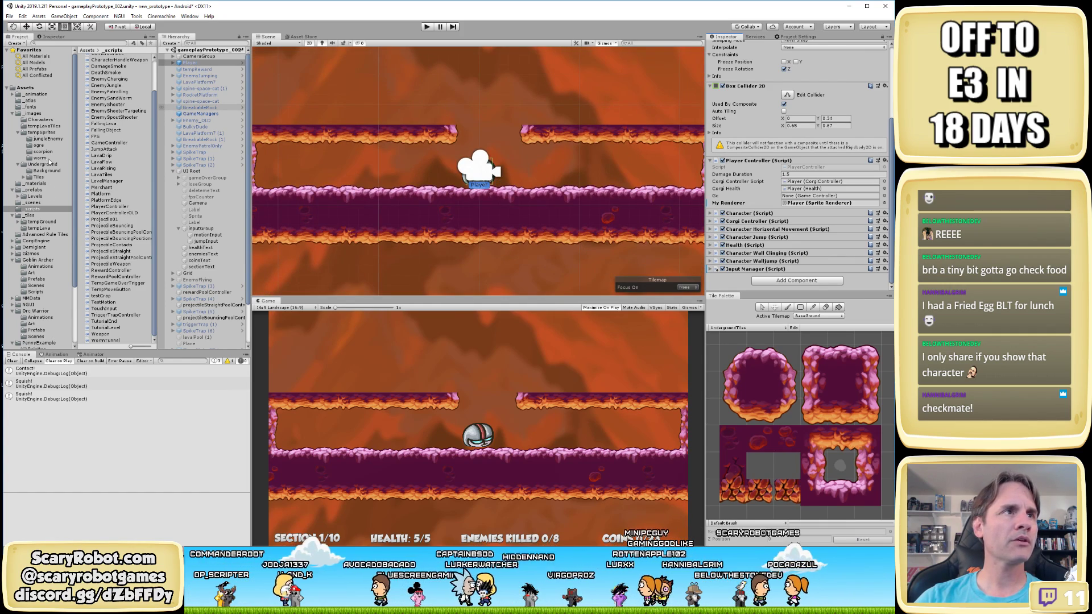
pyautogui.click(48, 133)
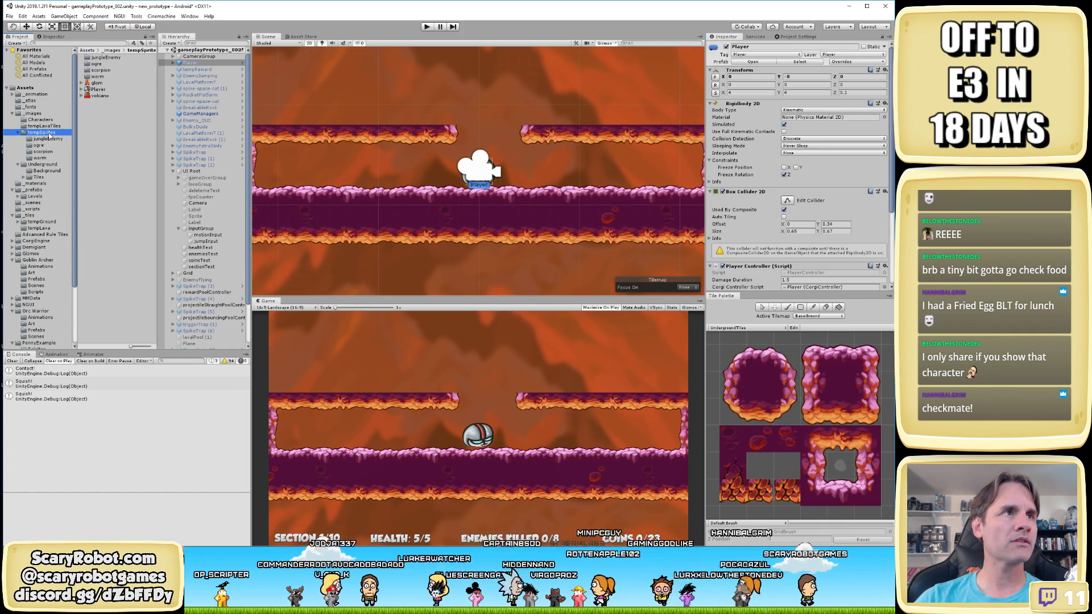
pyautogui.click(35, 196)
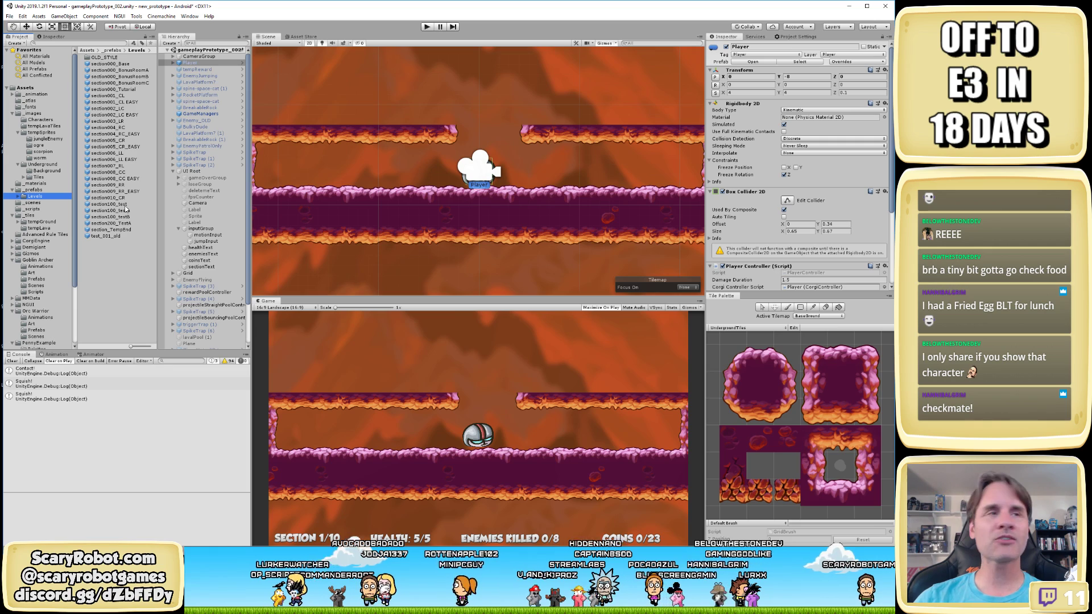
pyautogui.doubleClick(126, 115)
# Select the Tilemap_LavaFlow lava column and review its Inspector settings
pyautogui.click(524, 190)
pyautogui.scroll(5, 523, 190)
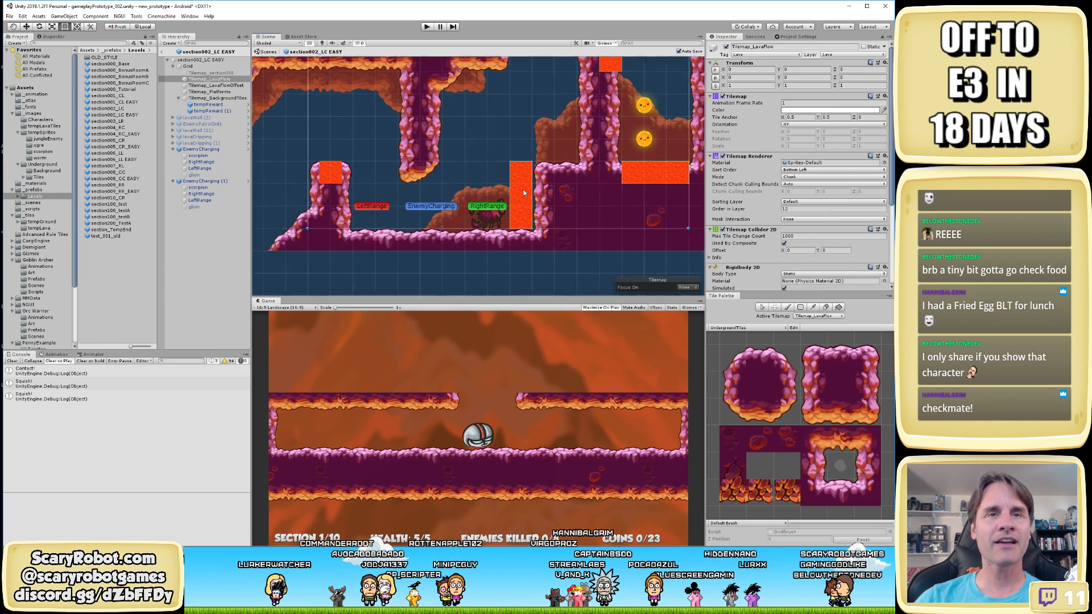
pyautogui.moveTo(523, 190); pyautogui.dragTo(523, 167, button='middle')
pyautogui.scroll(2, 524, 174)
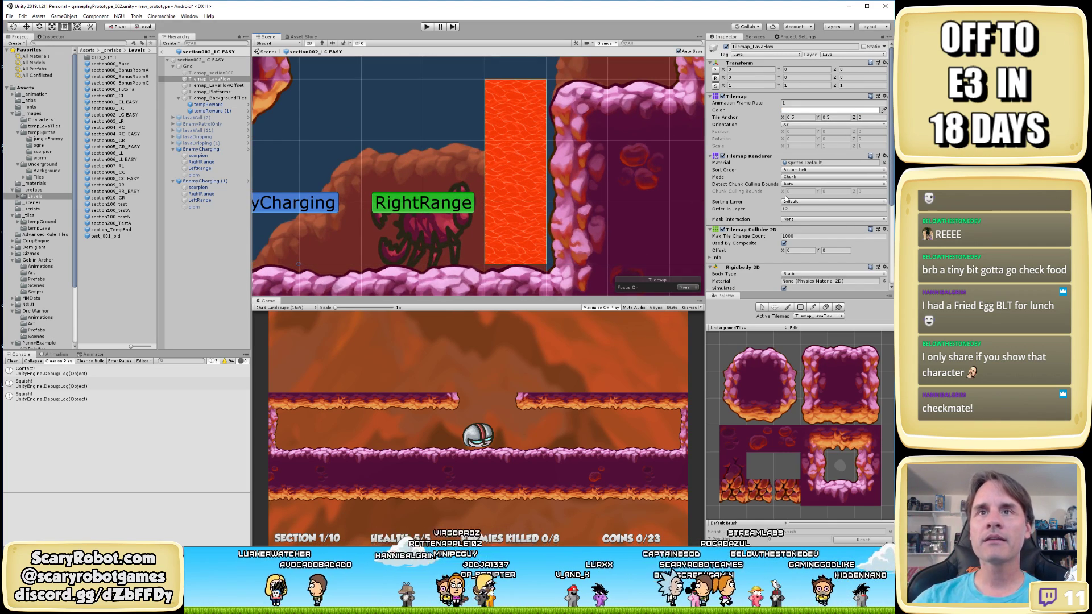
pyautogui.scroll(-5, 815, 217)
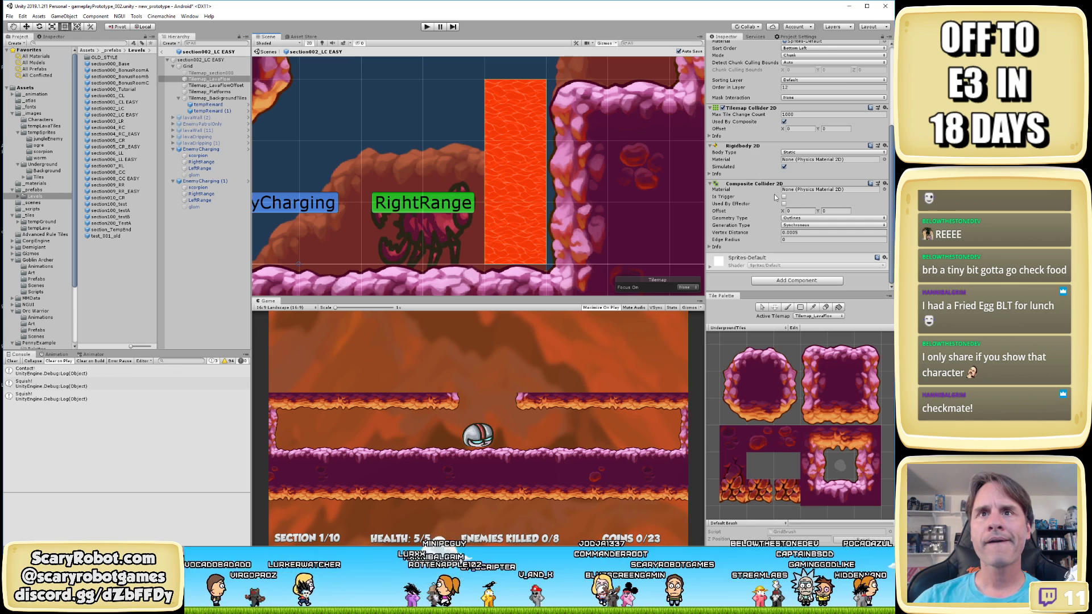
pyautogui.scroll(3, 783, 198)
pyautogui.scroll(2, 783, 199)
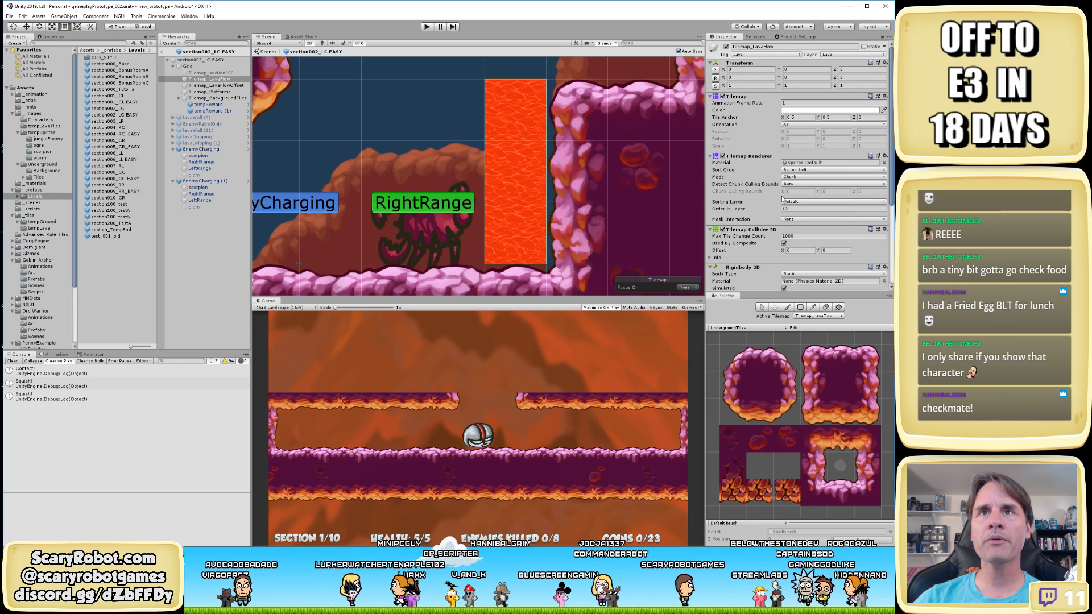
pyautogui.hotkey('alt', 'Tab')
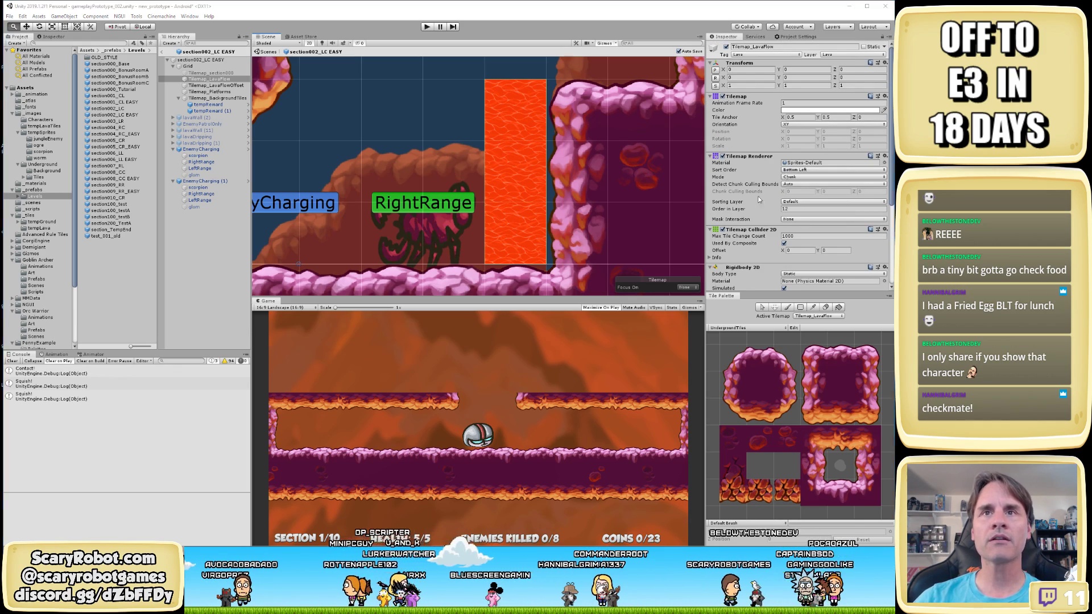
pyautogui.scroll(-11, 503, 339)
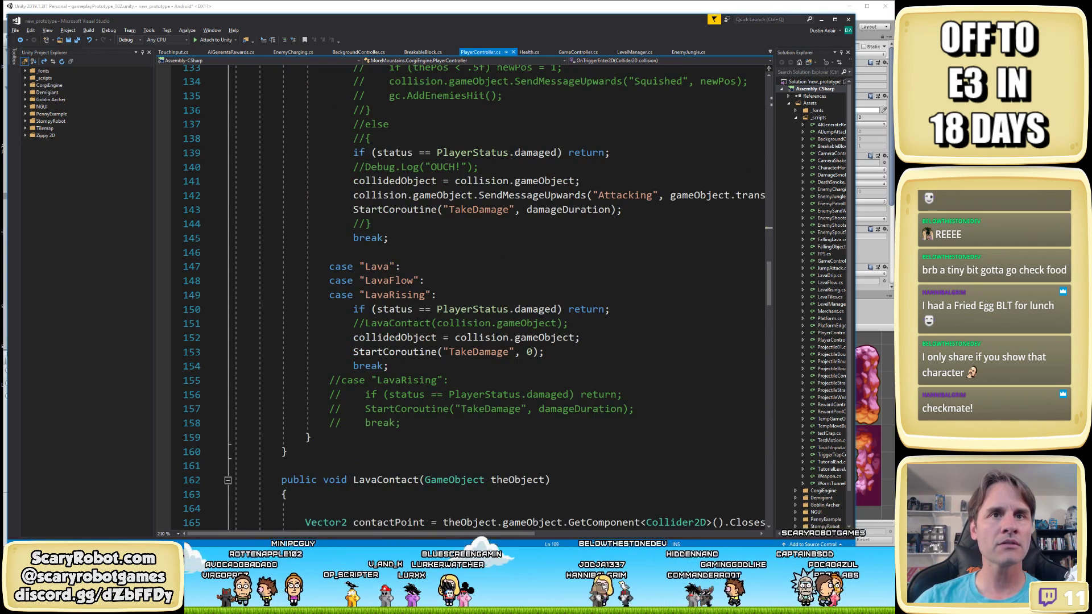
# Review the lava cases and pick out the TakeDamage call on line 112
pyautogui.moveTo(370, 309); pyautogui.dragTo(556, 309)
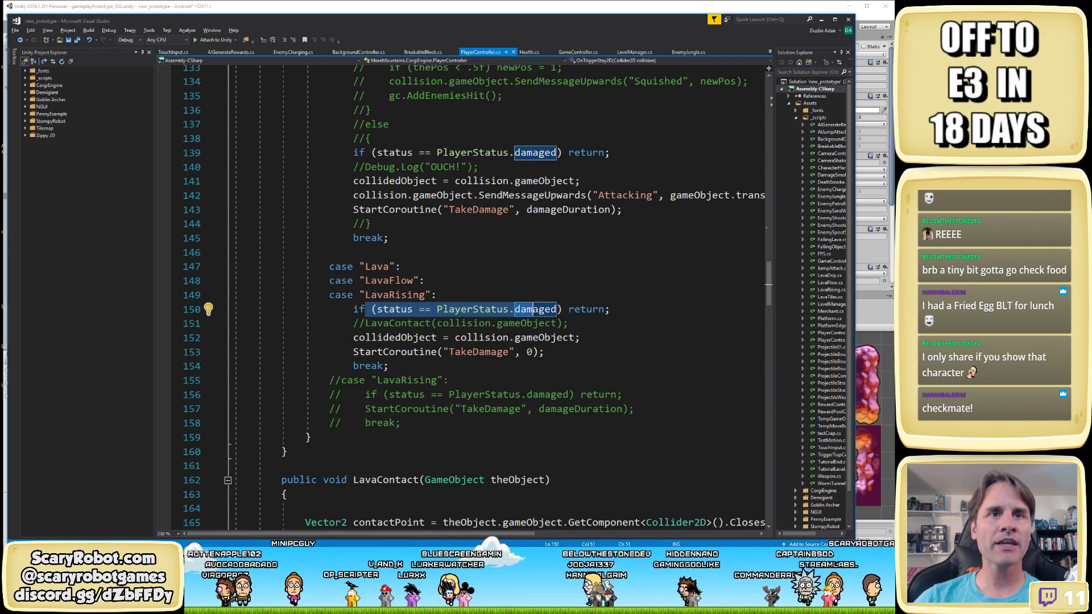
pyautogui.scroll(15, 537, 307)
pyautogui.scroll(6, 537, 306)
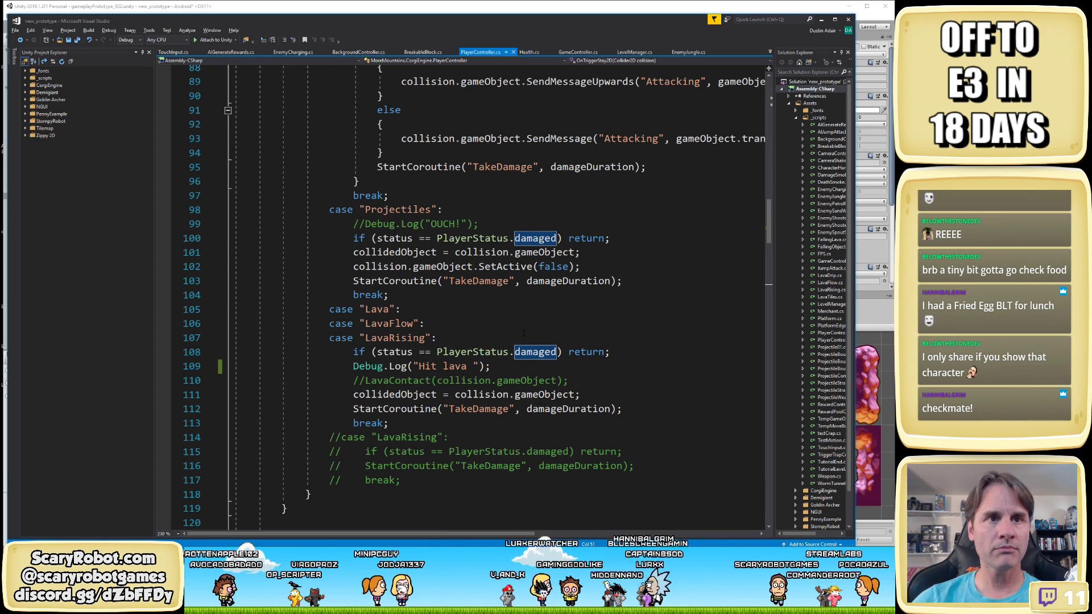
pyautogui.scroll(-1, 524, 333)
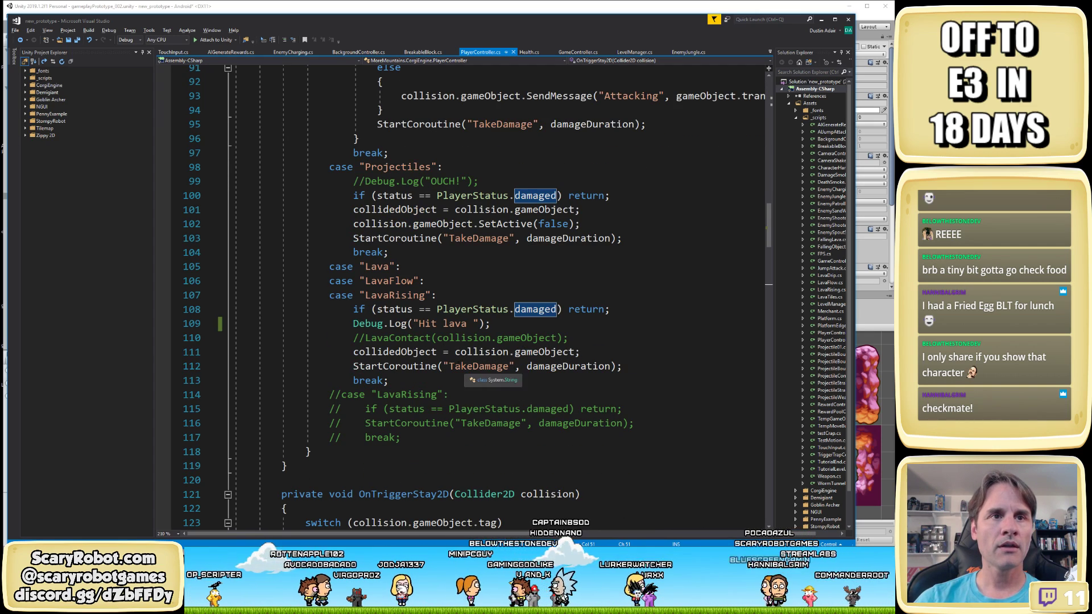
pyautogui.doubleClick(476, 367)
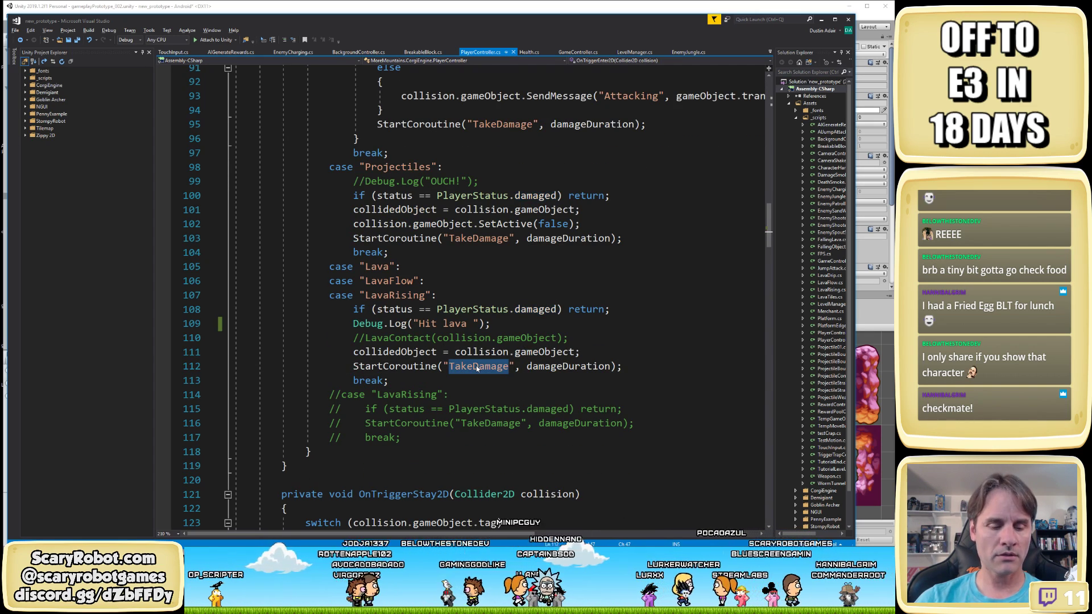
# Inspect the TakeDamage coroutine definition, then return to the Hit lava log on line 109
pyautogui.hotkey('ctrl', 'f')
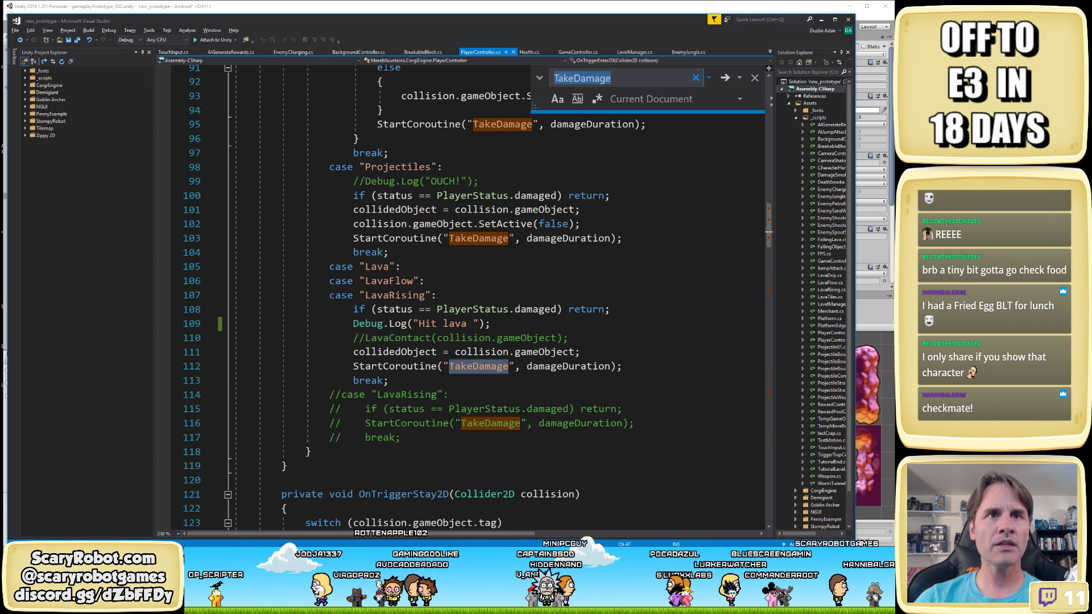
pyautogui.scroll(-4, 527, 380)
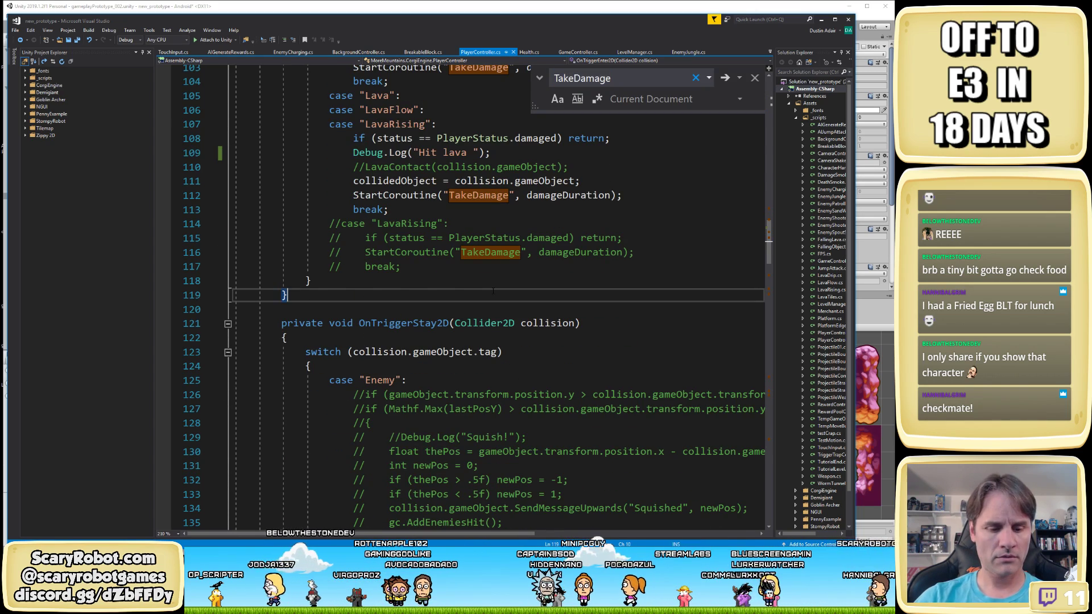
pyautogui.write('takedam')
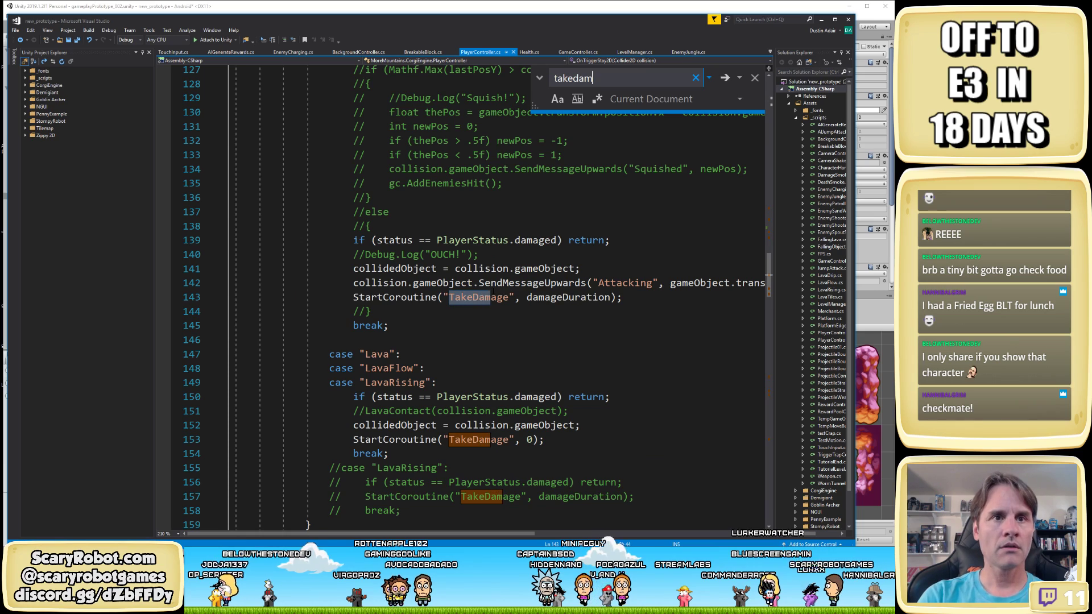
pyautogui.keyDown('ctrl'); pyautogui.click(493, 297); pyautogui.keyUp('ctrl')
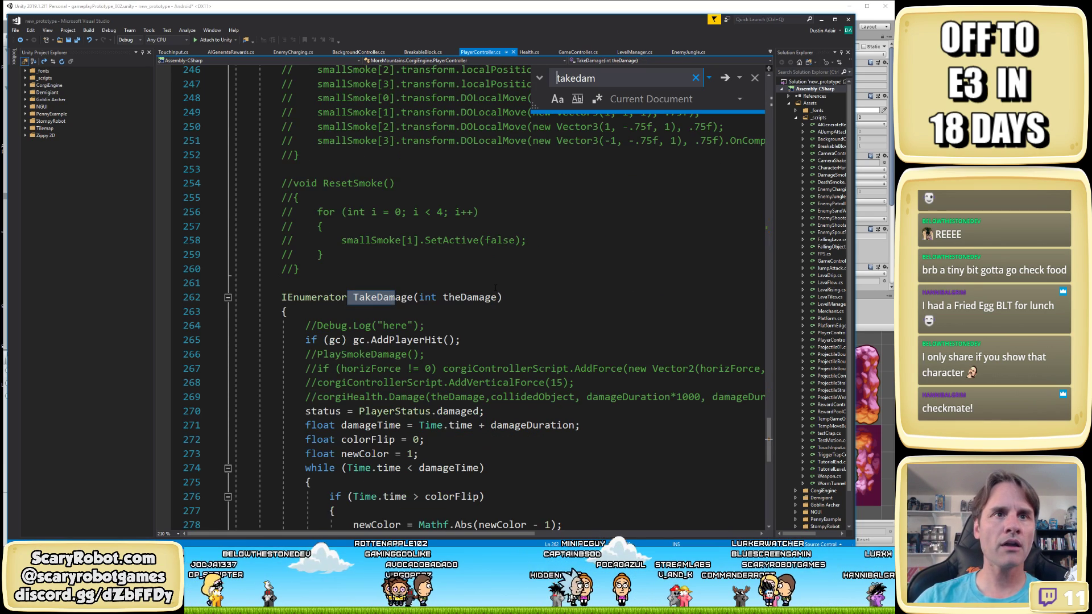
pyautogui.scroll(-3, 453, 418)
pyautogui.scroll(-2, 521, 348)
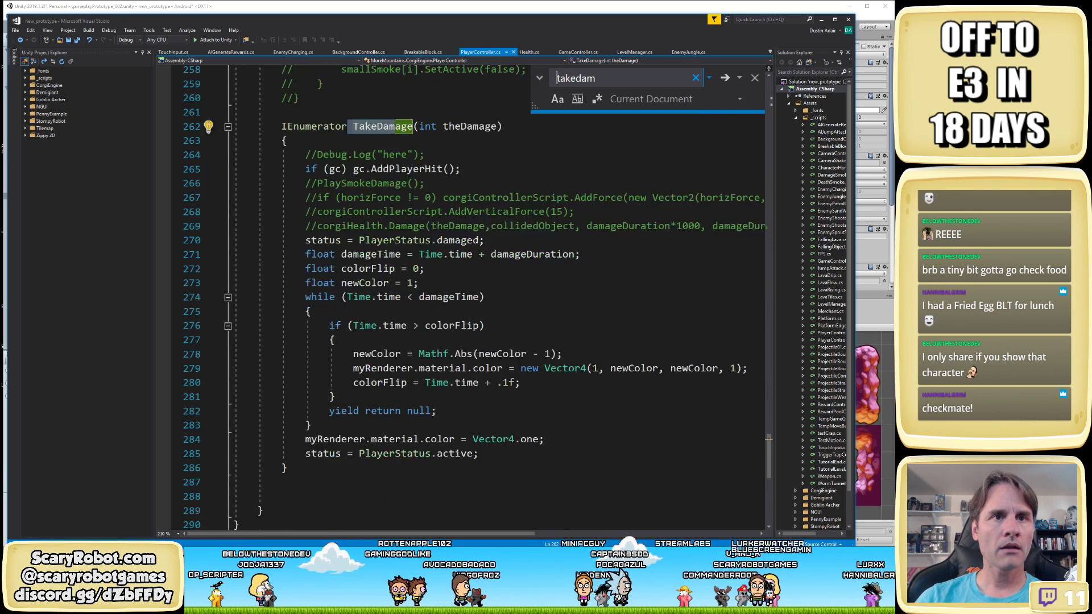
pyautogui.scroll(2, 519, 360)
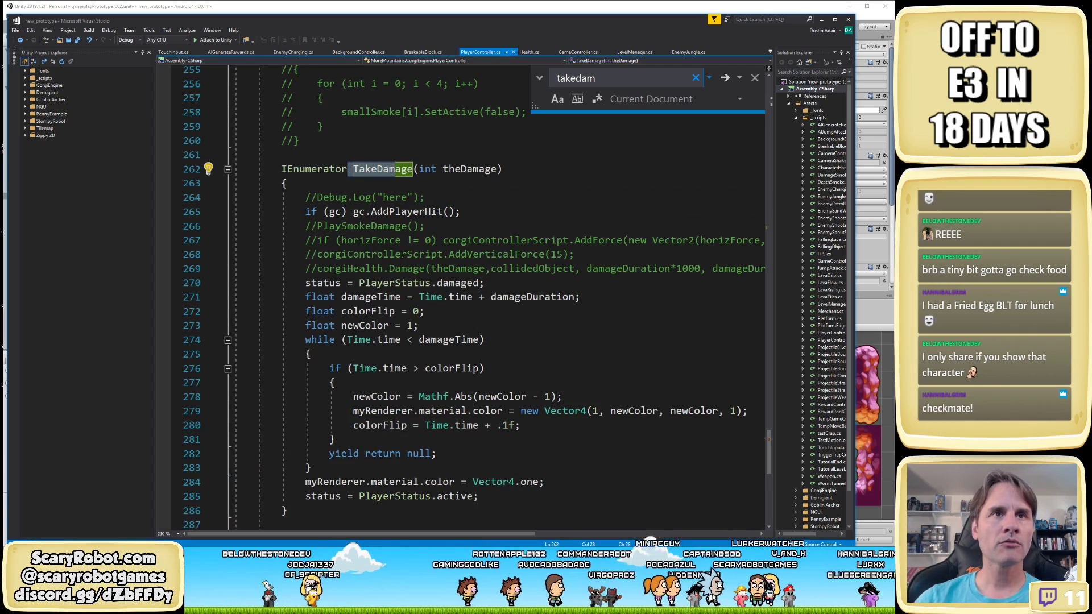
pyautogui.hotkey('ctrl', '-')
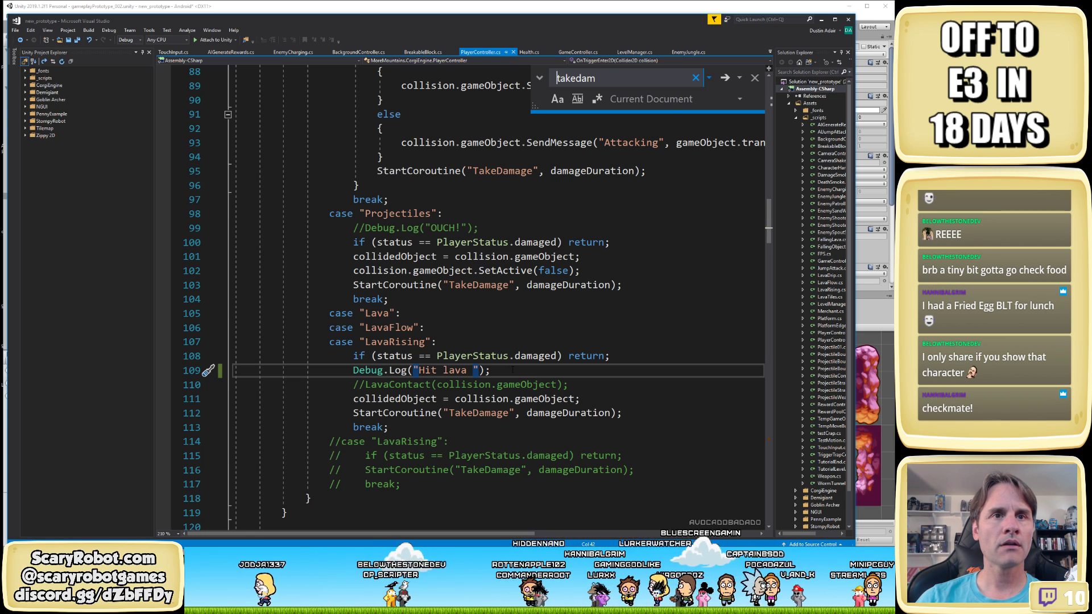
pyautogui.click(515, 370)
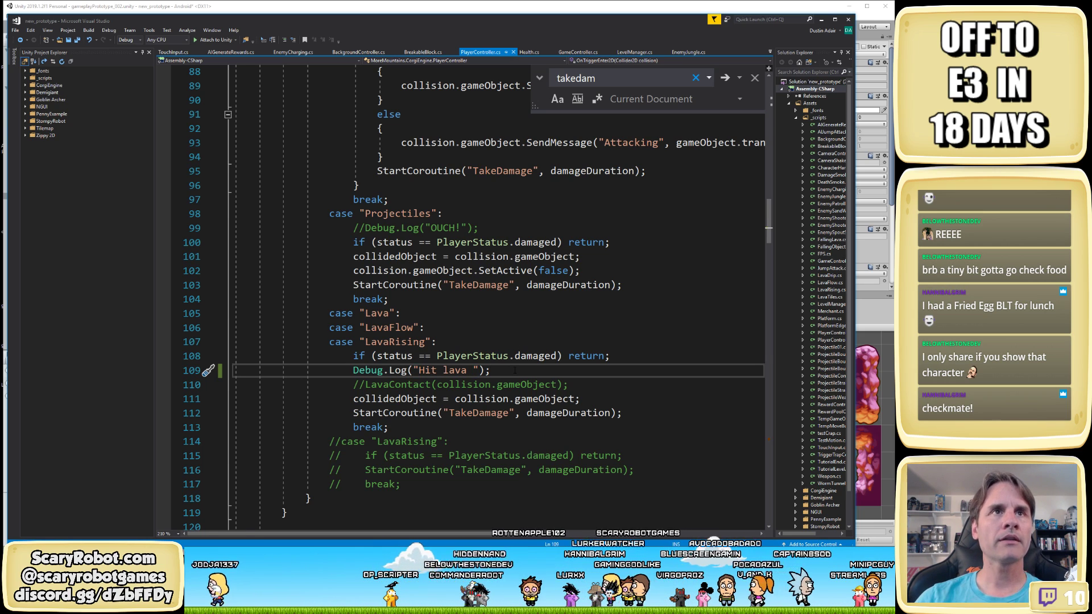
pyautogui.hotkey('alt', 'Tab')
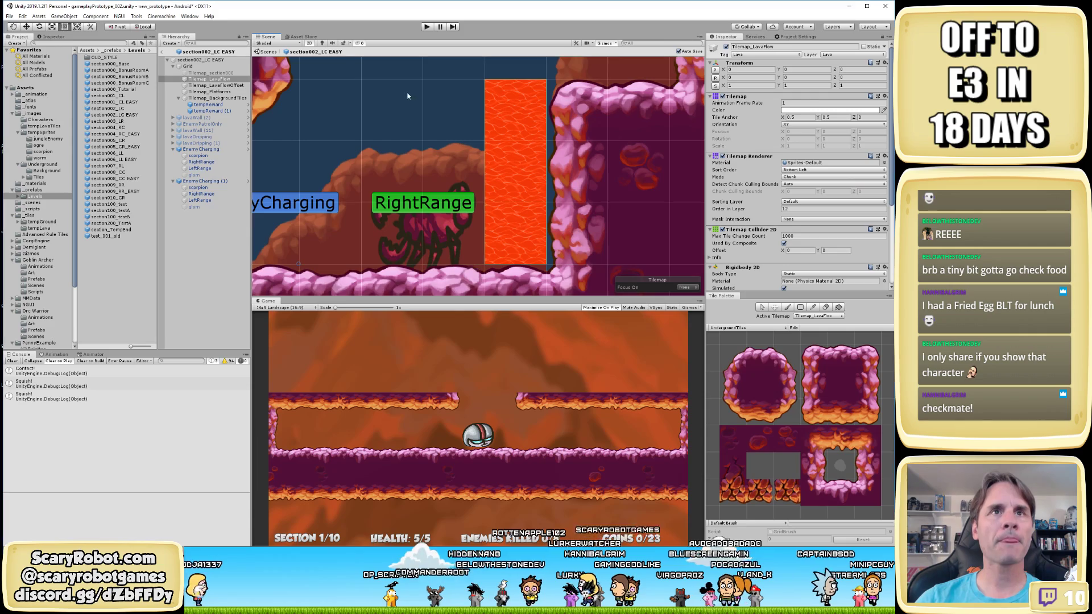
# Start and pause the game, clear the console, and frame the Player in the main scene
pyautogui.click(425, 27)
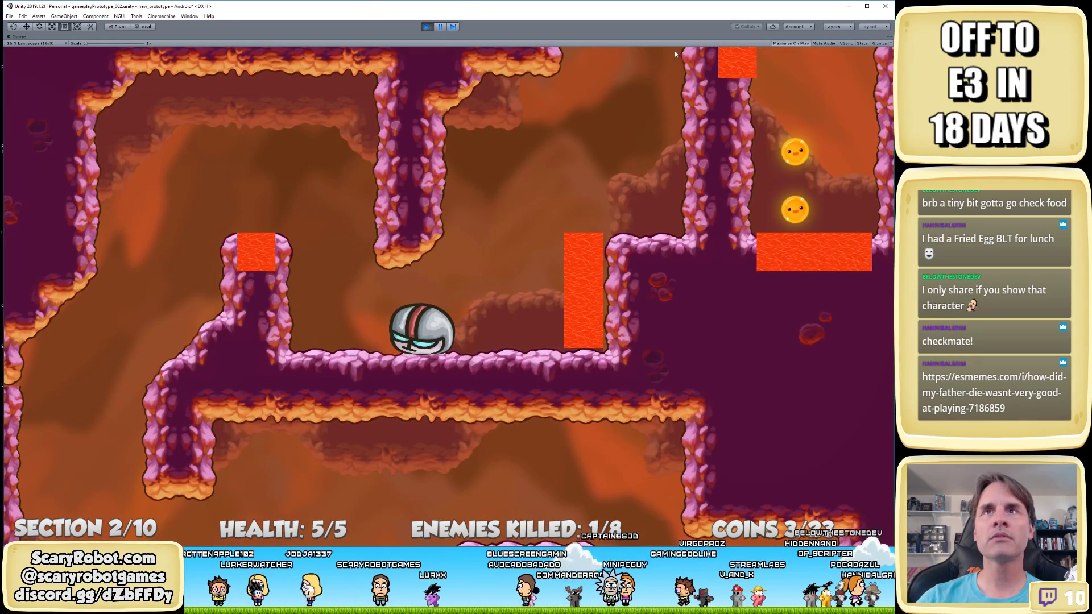
pyautogui.click(440, 27)
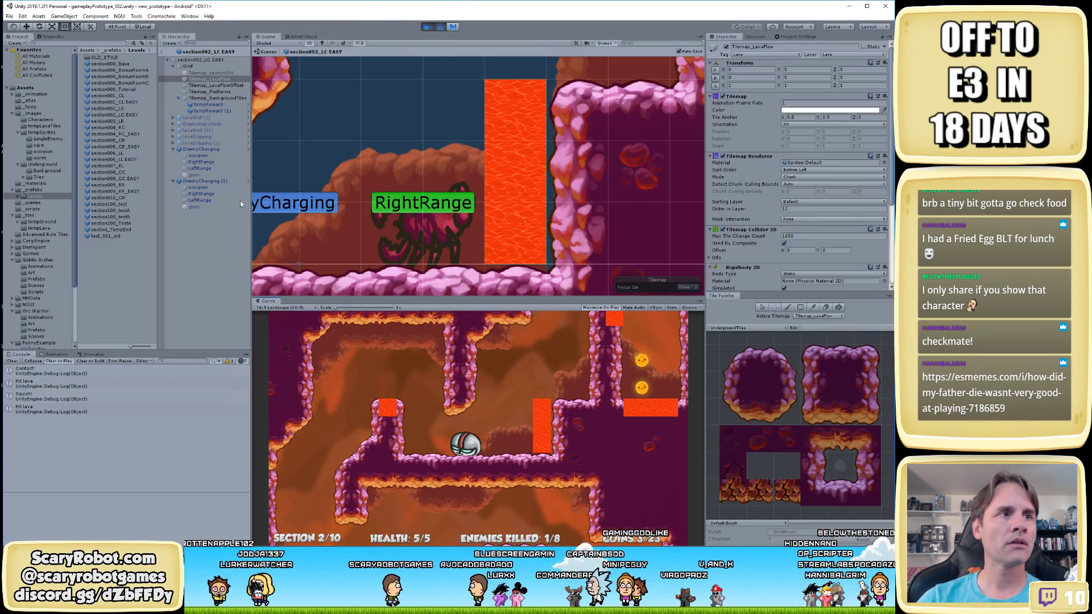
pyautogui.click(12, 361)
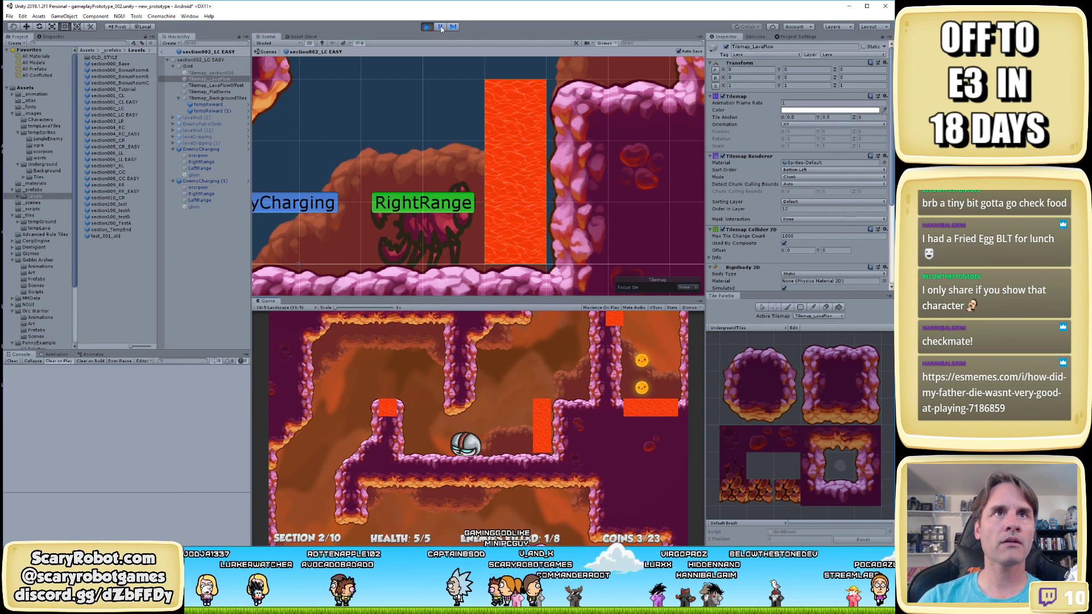
pyautogui.click(164, 52)
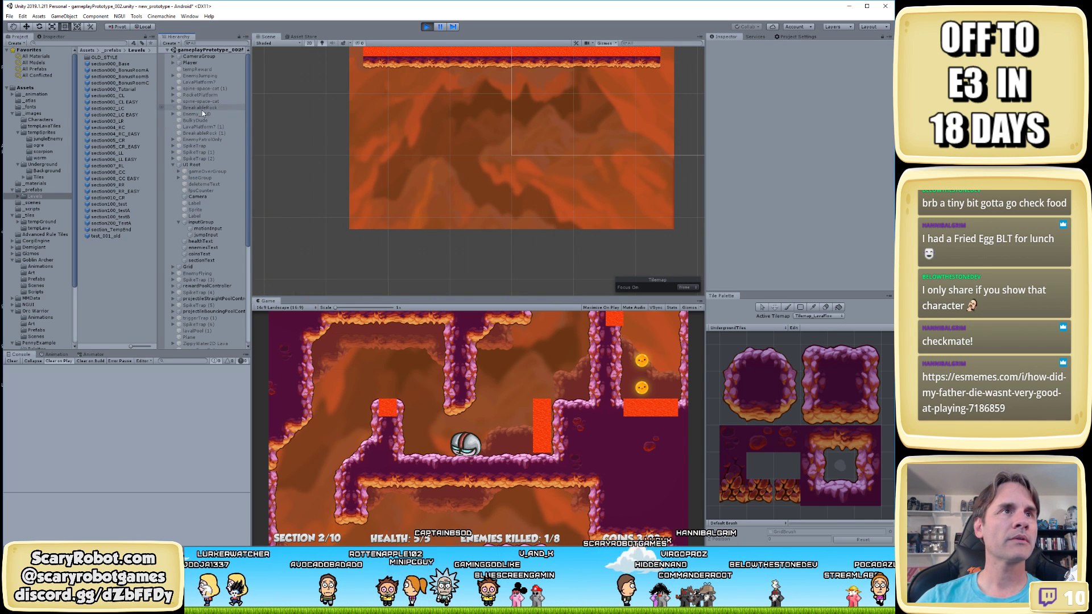
pyautogui.click(206, 63)
pyautogui.press('f')
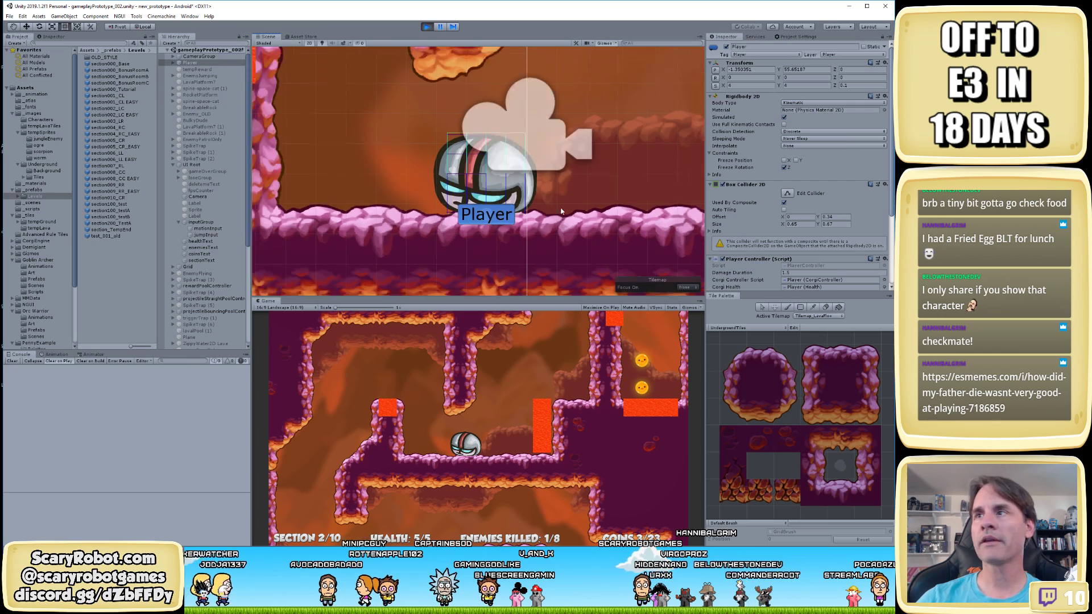
pyautogui.scroll(-2, 512, 202)
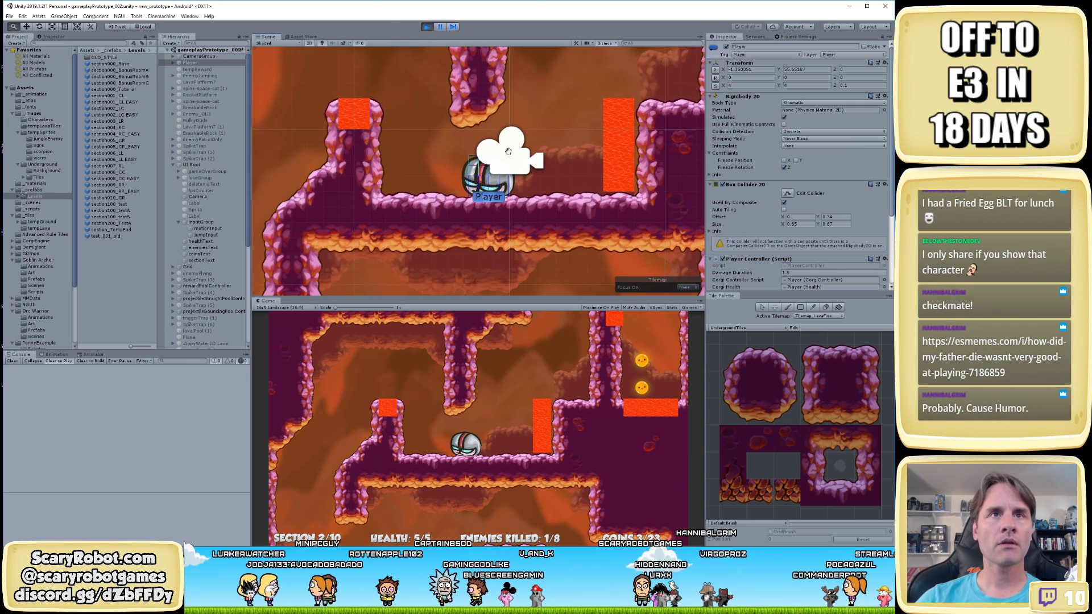
# Steer the Player left and right and jump it up into the lava
pyautogui.press('Left')
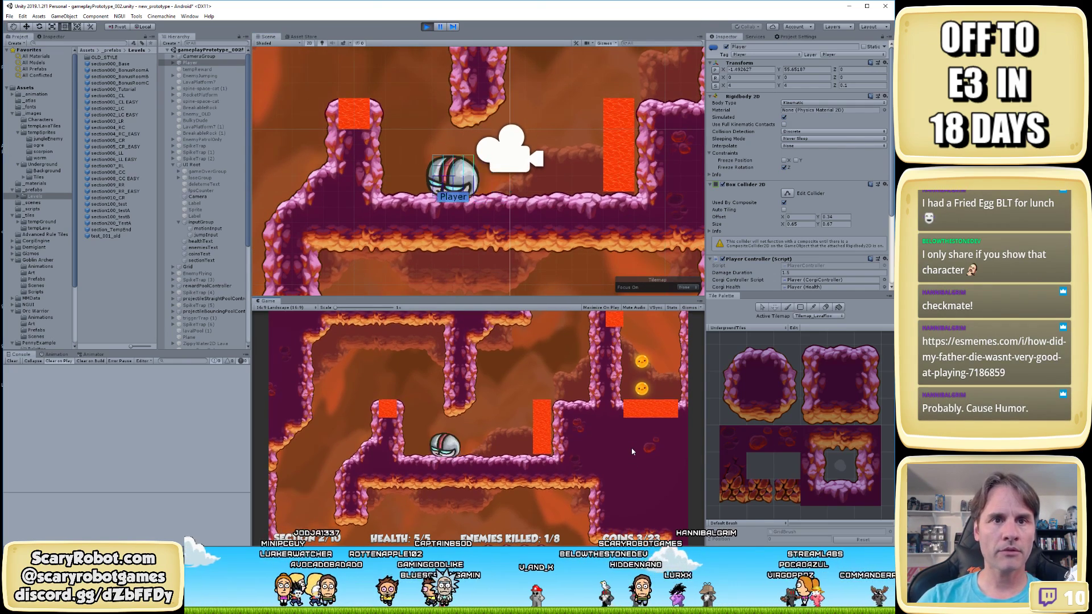
pyautogui.press('Right')
pyautogui.press('space')
pyautogui.press('Left')
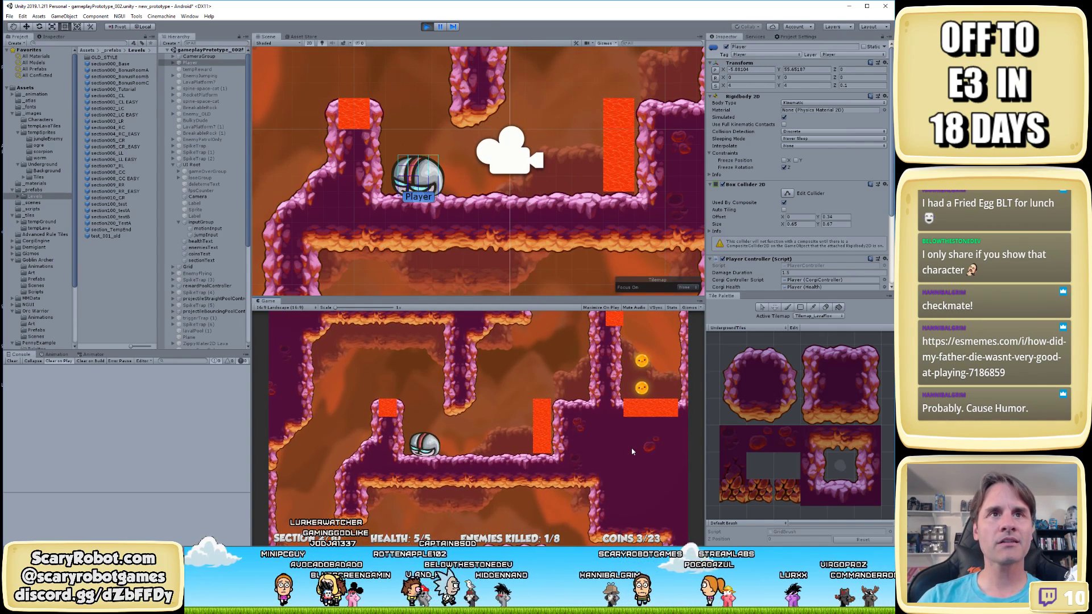
pyautogui.press('Right')
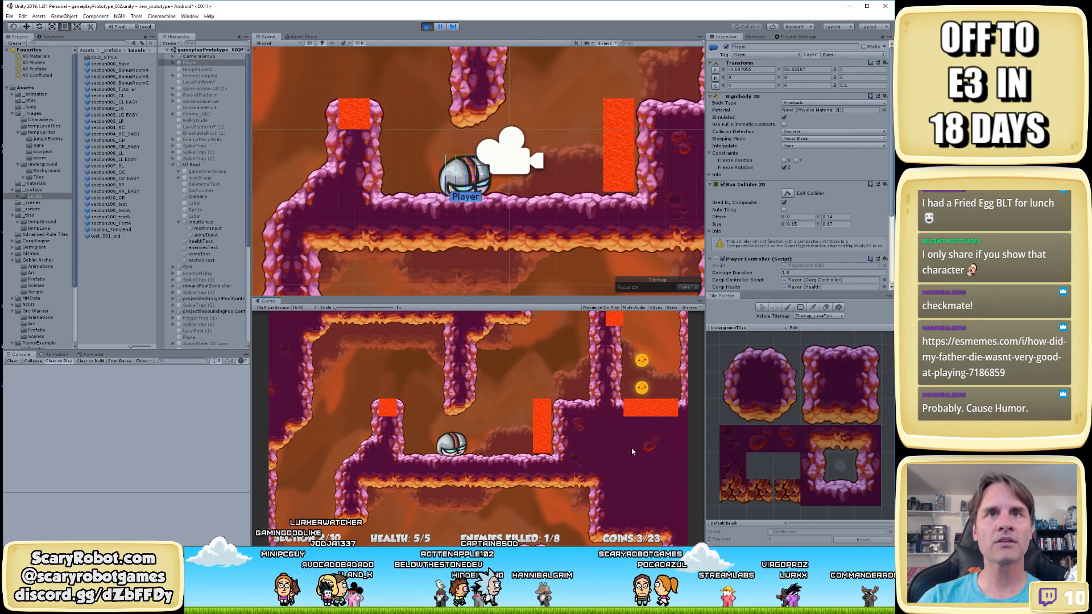
pyautogui.press('space')
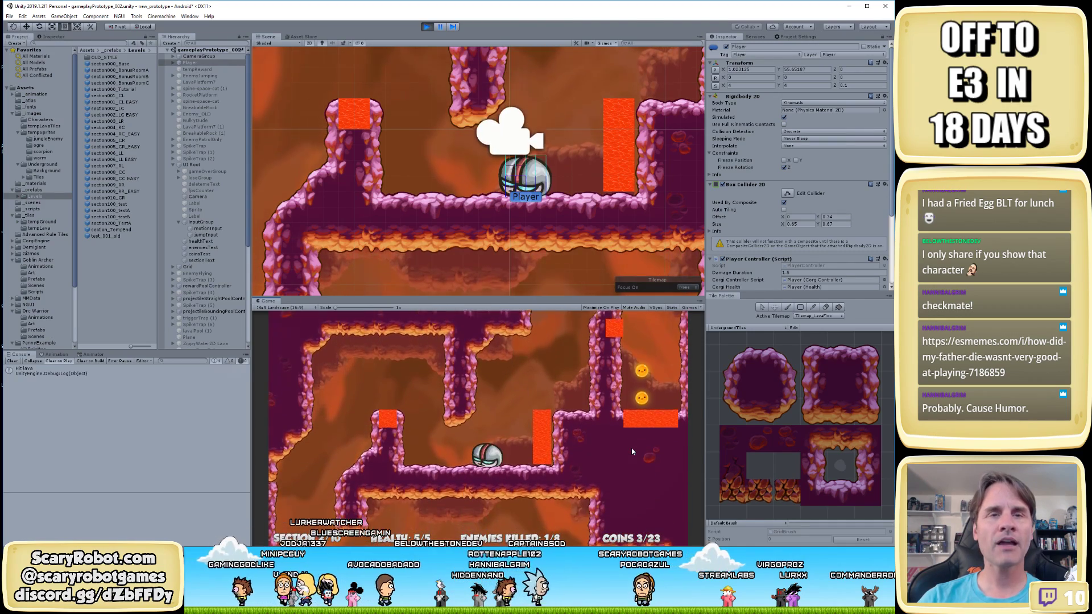
pyautogui.press('Left')
pyautogui.press('Right')
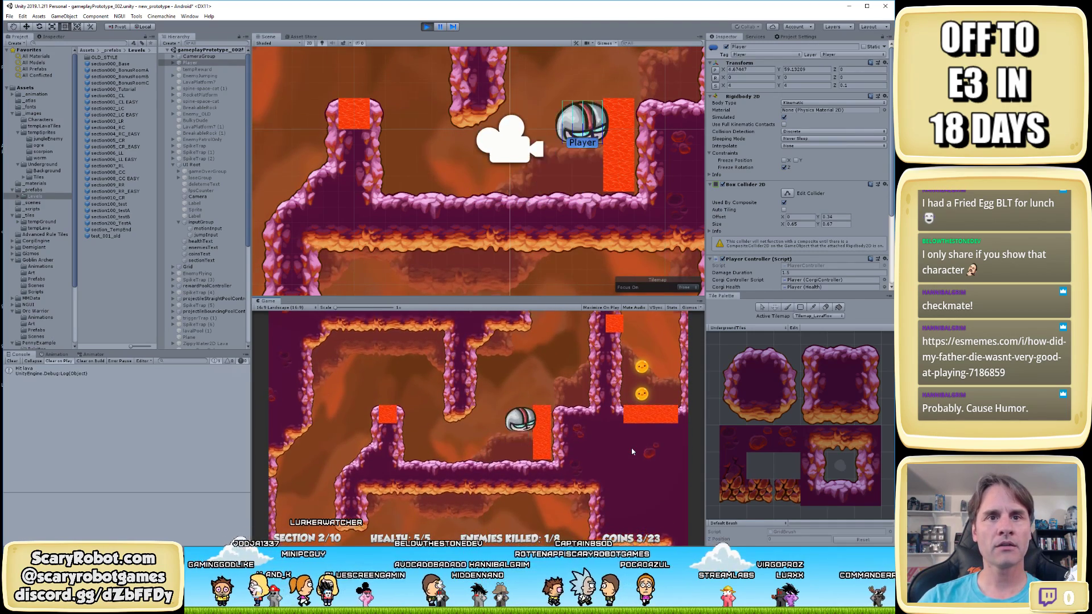
pyautogui.press('Left')
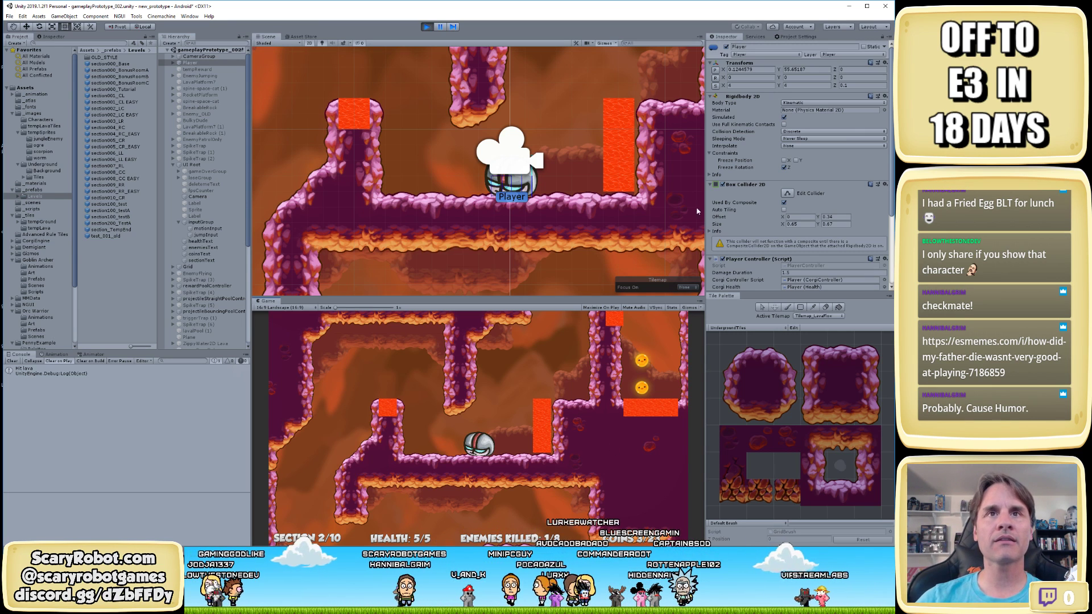
pyautogui.click(622, 172)
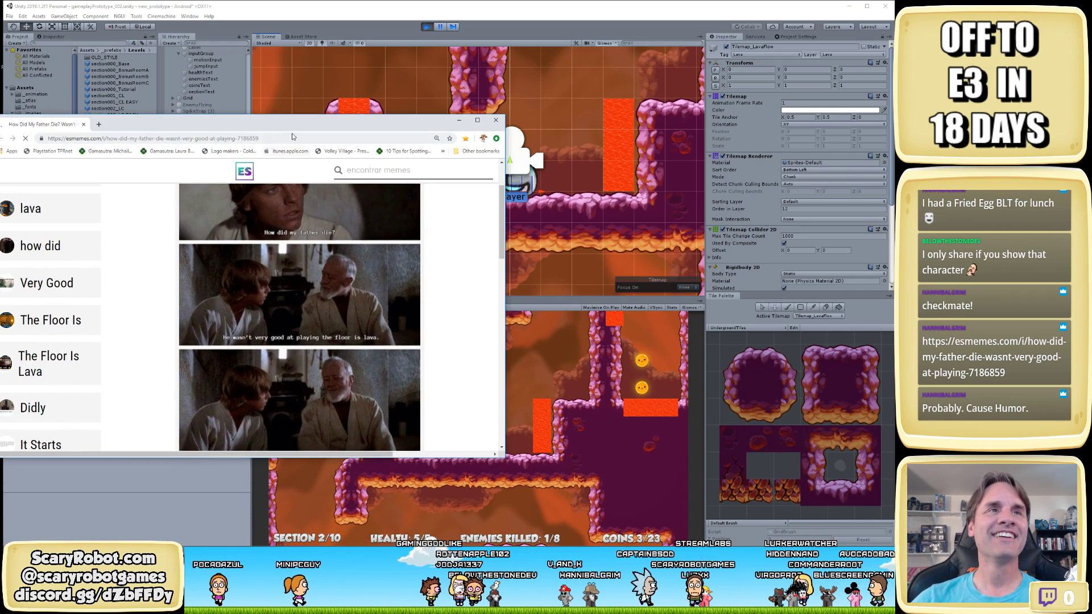
pyautogui.moveTo(291, 134); pyautogui.dragTo(372, 93)
pyautogui.moveTo(534, 416); pyautogui.dragTo(578, 544)
pyautogui.scroll(1, 558, 443)
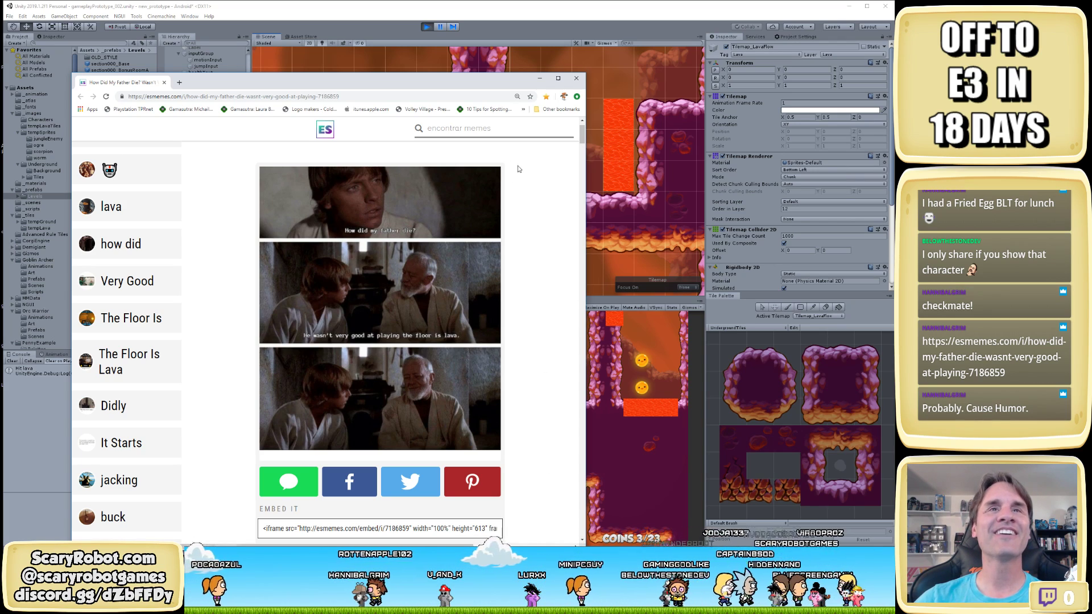
pyautogui.click(578, 80)
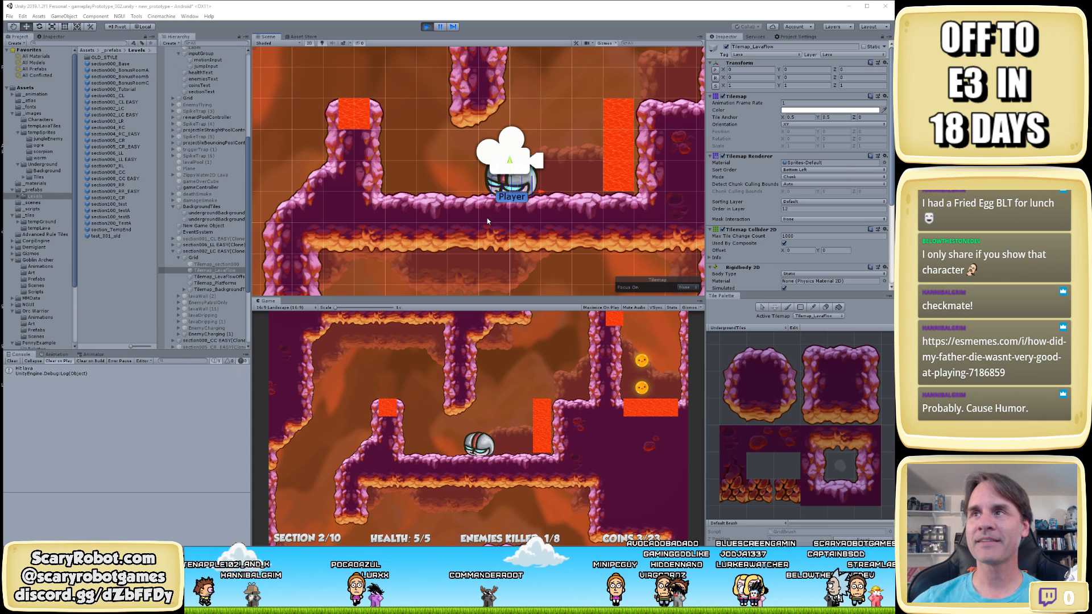
# Run another test, jumping the Player beside the lava pillar, then stop play mode
pyautogui.moveTo(622, 232); pyautogui.dragTo(537, 185, button='middle')
pyautogui.click(583, 449)
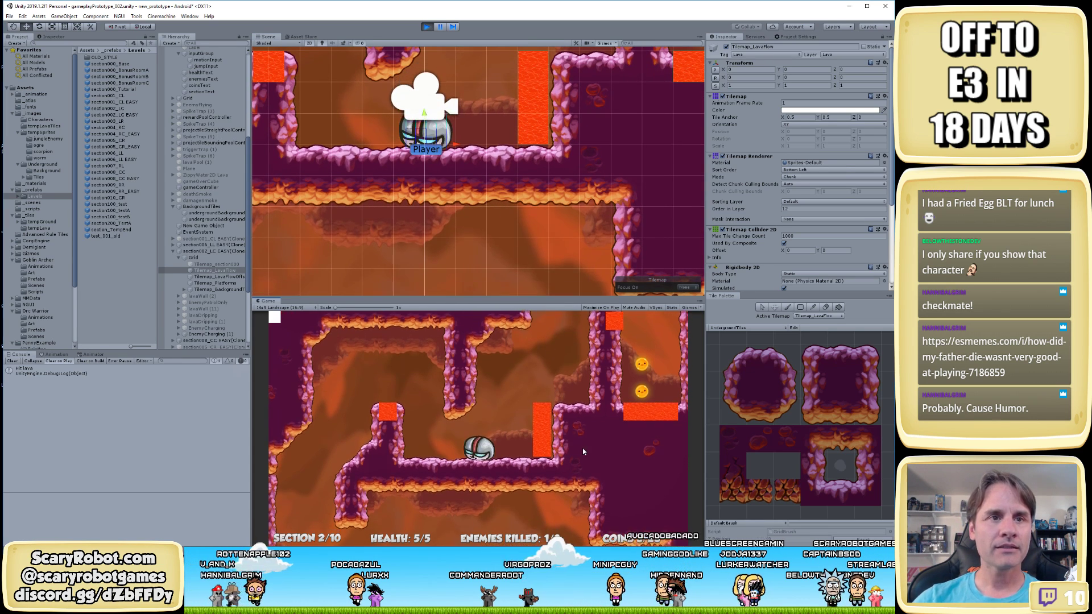
pyautogui.press('space')
pyautogui.press('Left')
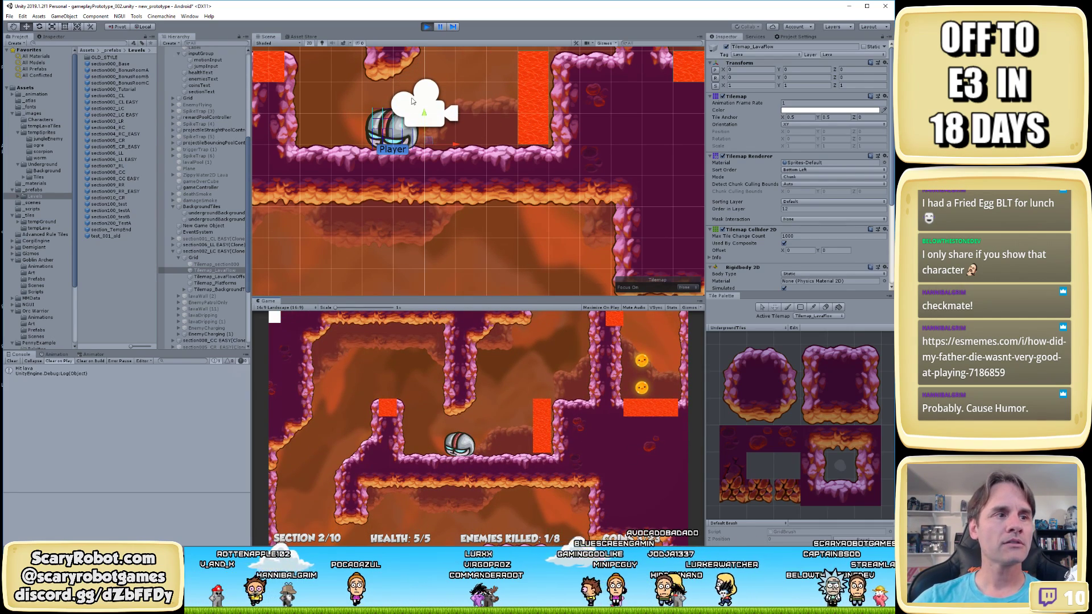
pyautogui.click(427, 26)
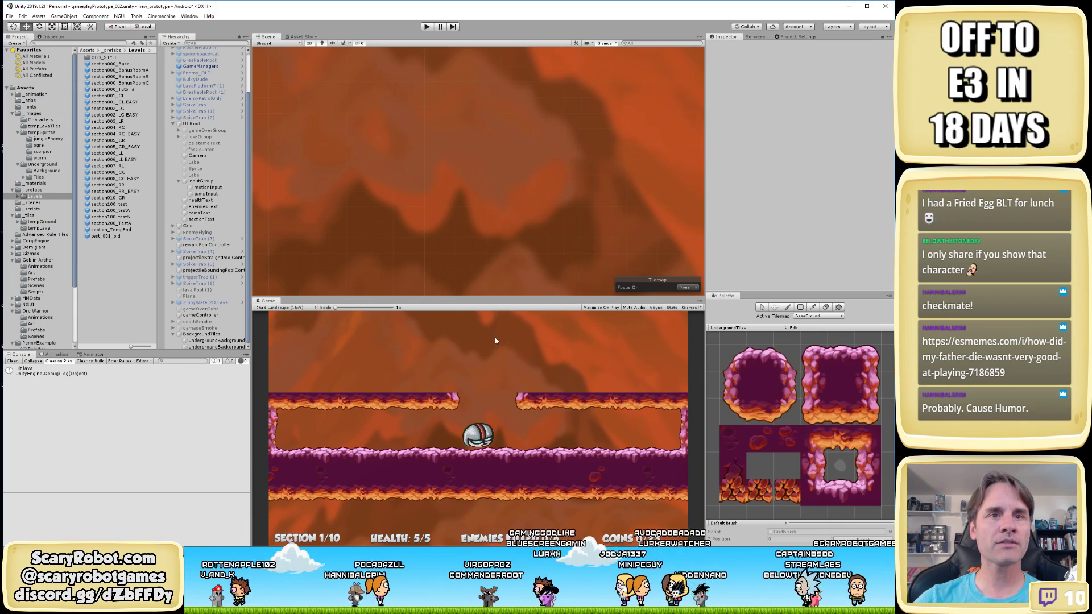
pyautogui.hotkey('alt', 'Tab')
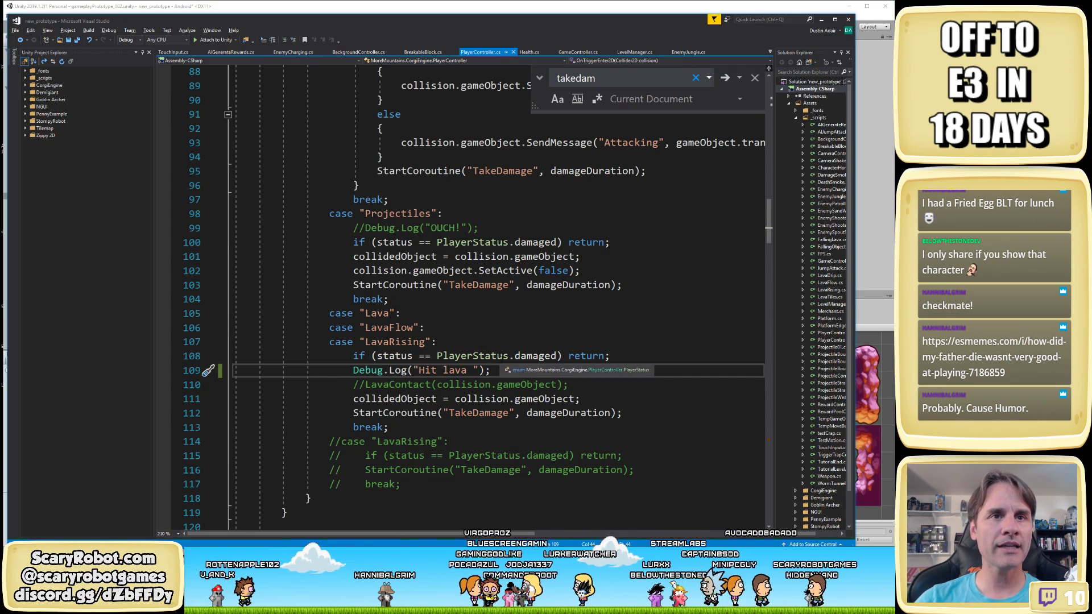
# Comment out the "Hit lava" Debug.Log line
pyautogui.press('Home')
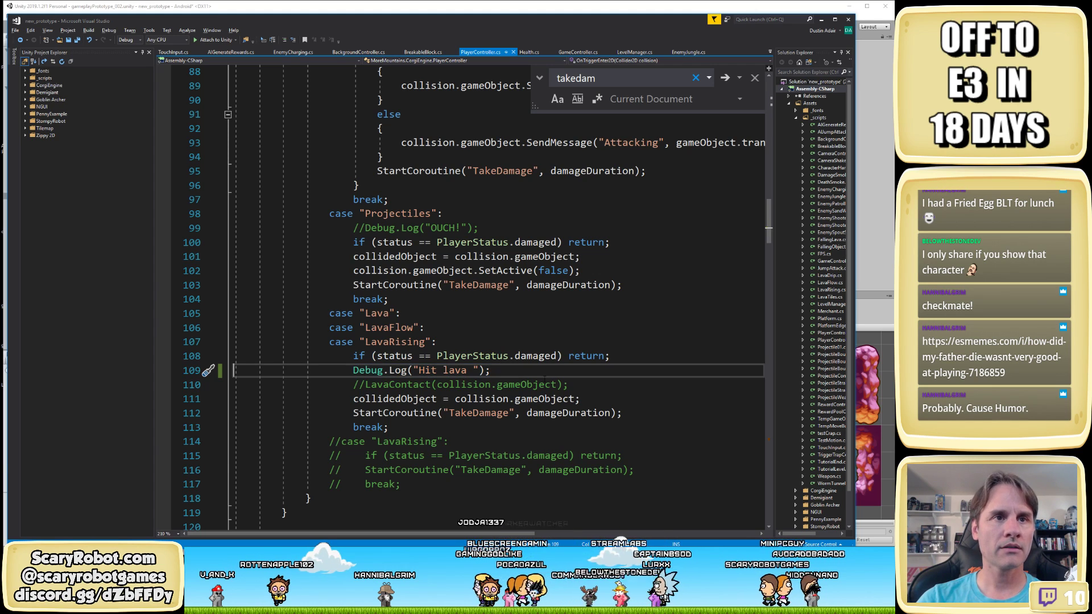
pyautogui.write('//')
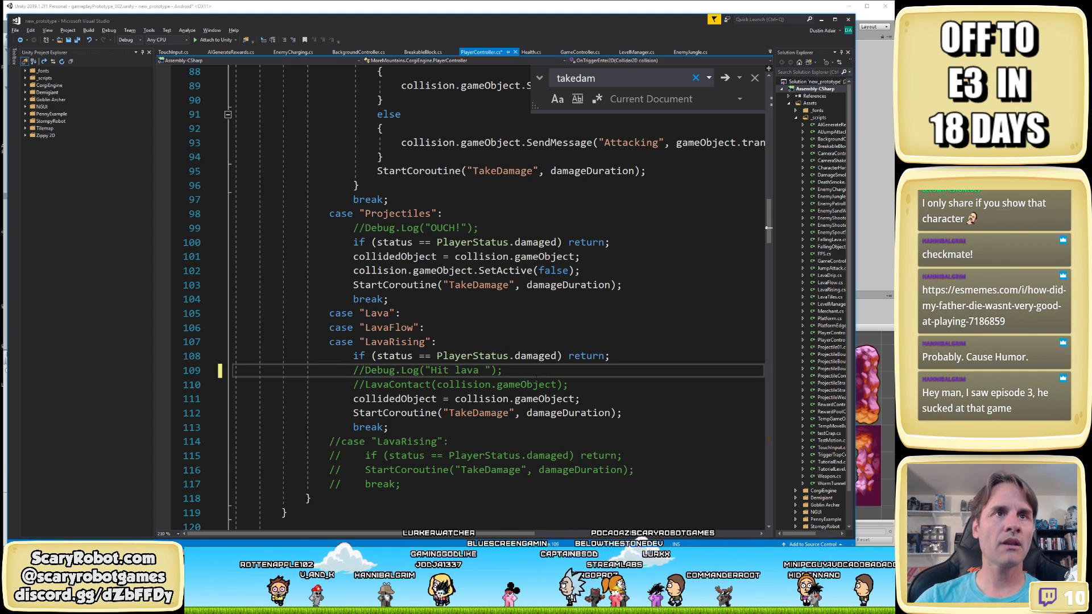
pyautogui.scroll(13, 534, 377)
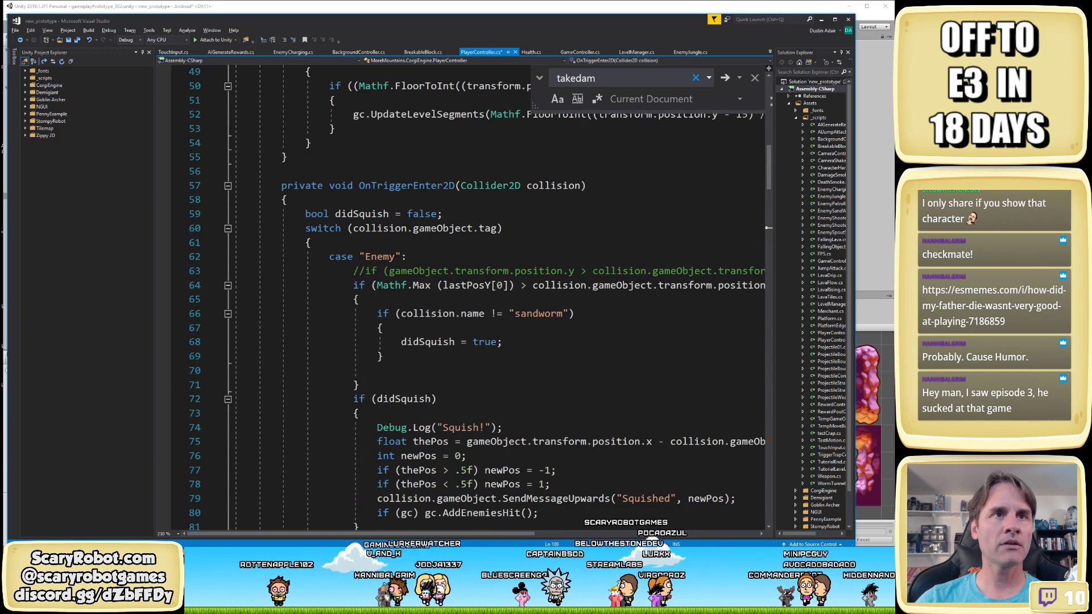
pyautogui.scroll(2, 425, 198)
# Add Debug.Log("Hit " + collision.name); at the top of OnTriggerEnter2D and save
pyautogui.click(418, 286)
pyautogui.press('Return')
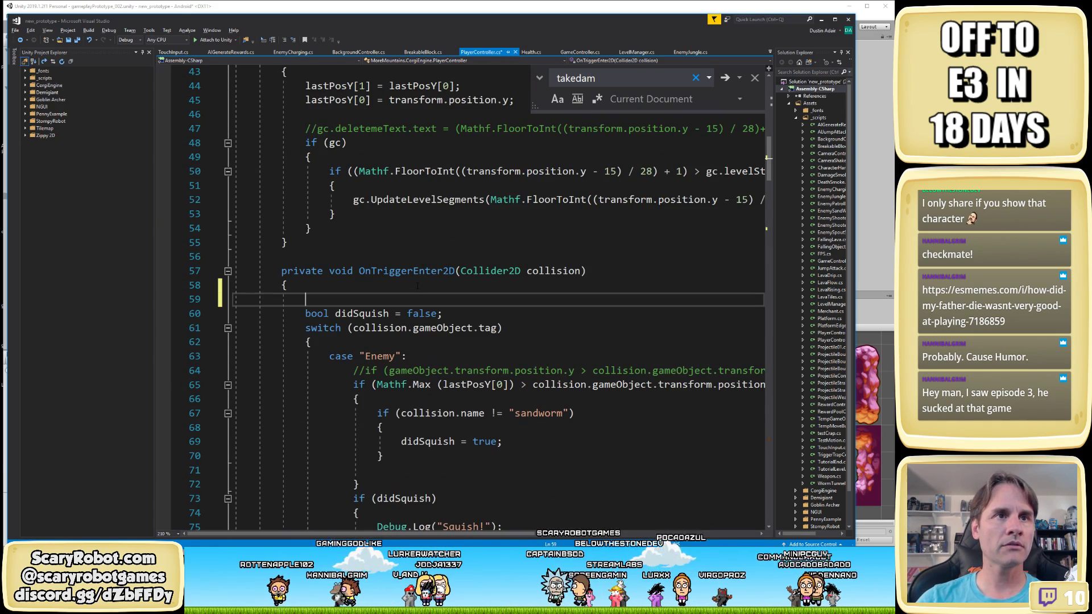
pyautogui.write('Deb')
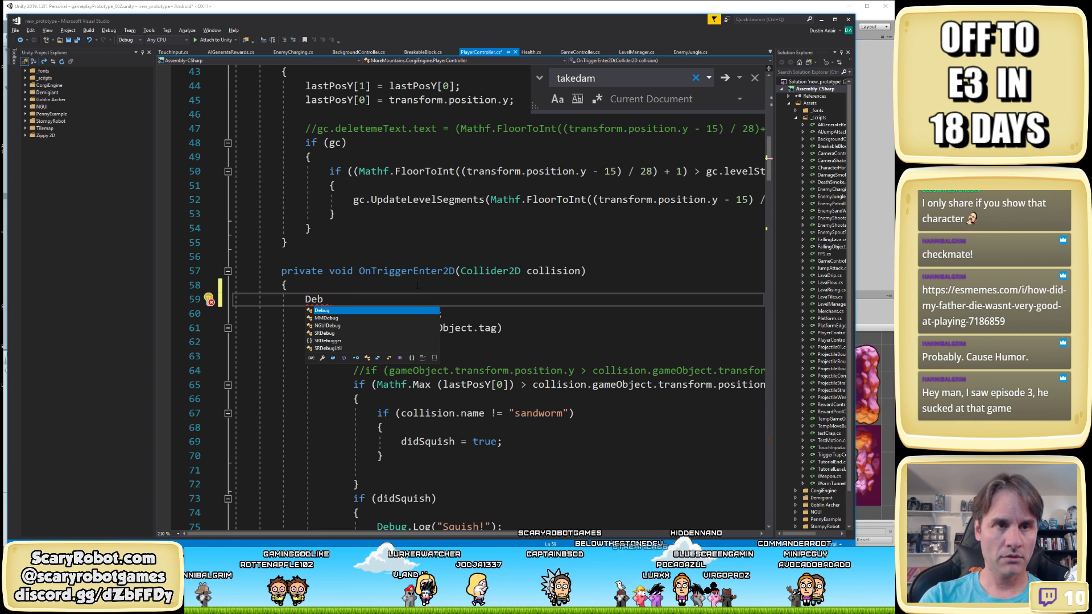
pyautogui.write('ug.Log ("')
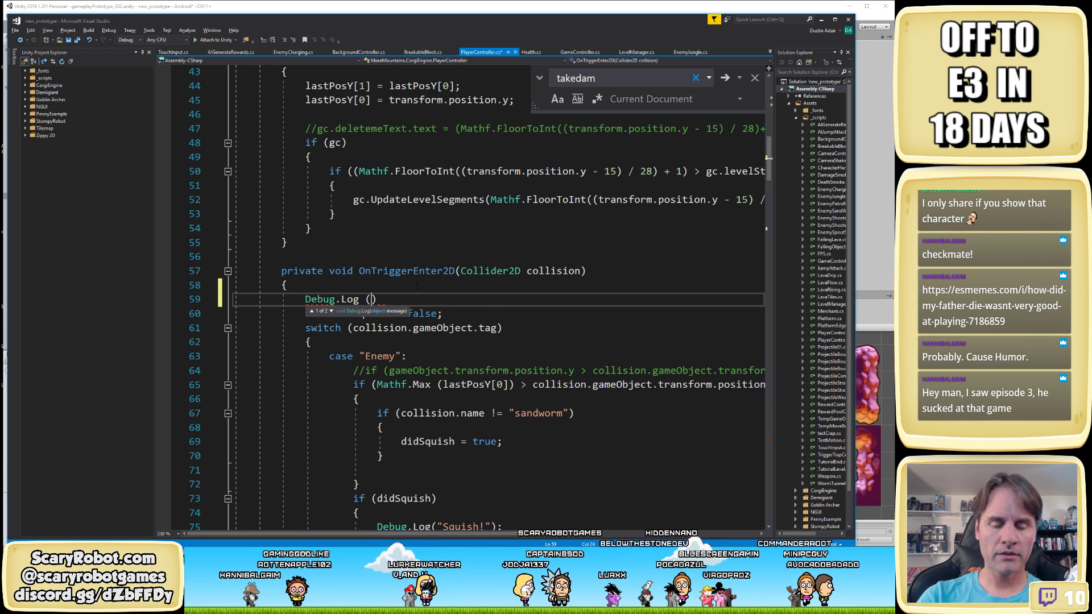
pyautogui.write('Hit ')
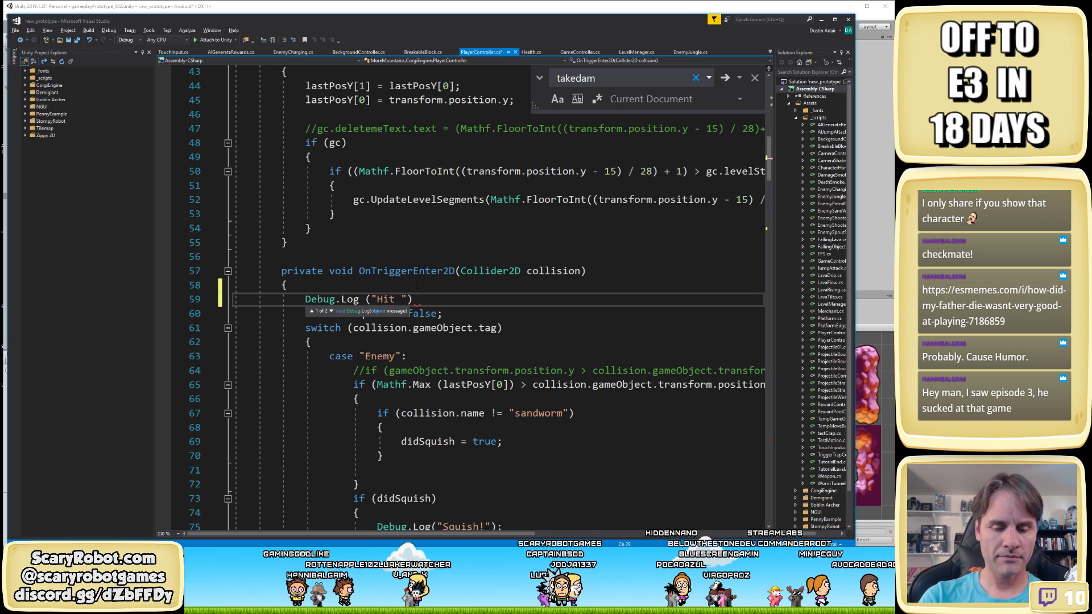
pyautogui.write('"+')
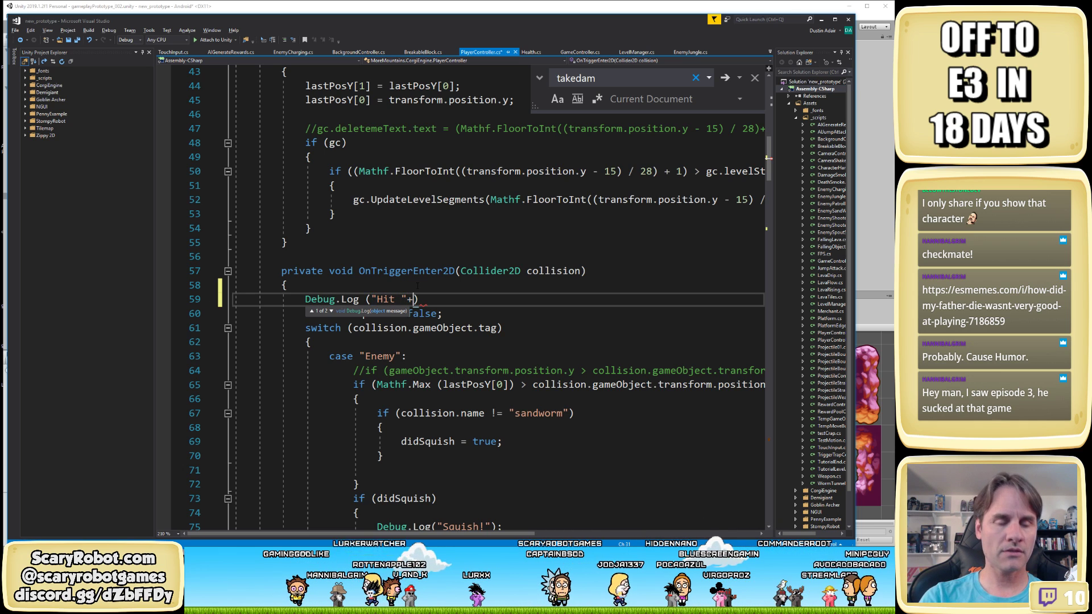
pyautogui.write('collidedObject')
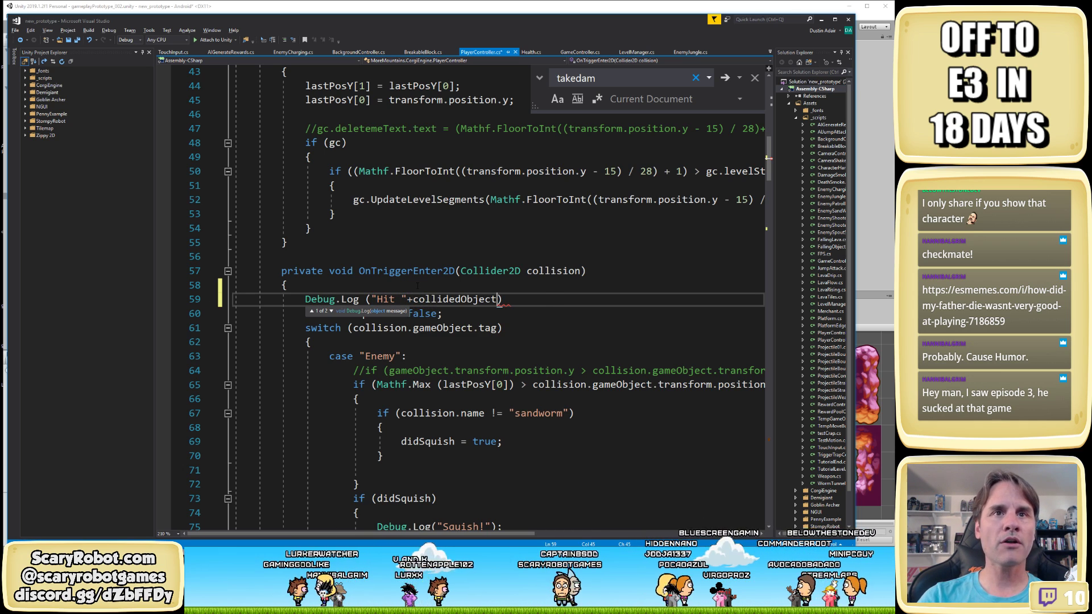
pyautogui.hotkey('ctrl', 'shift', 'Left')
pyautogui.write('collision')
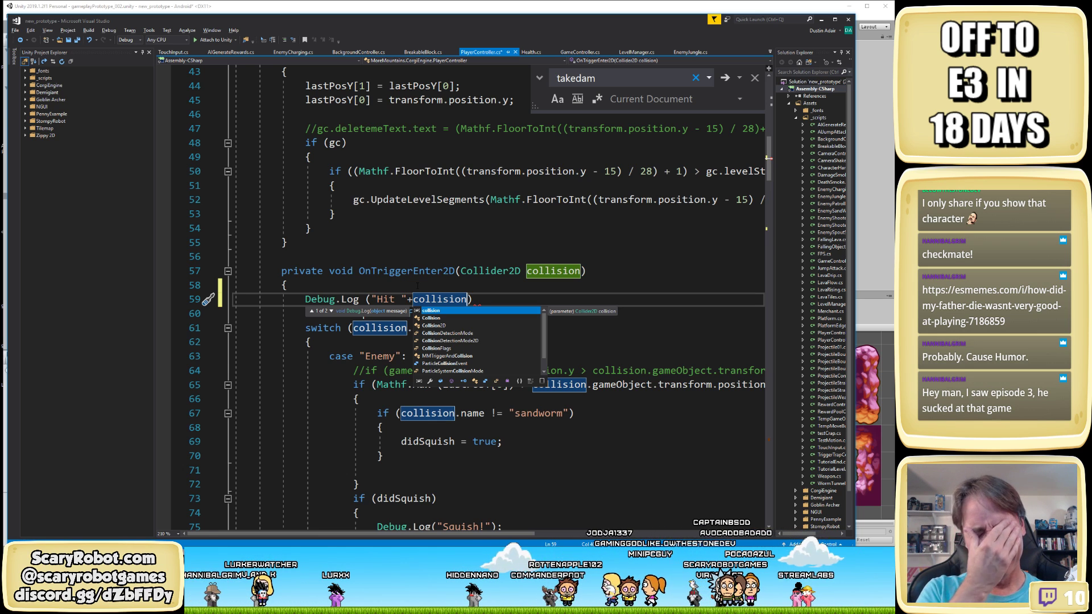
pyautogui.write('.n')
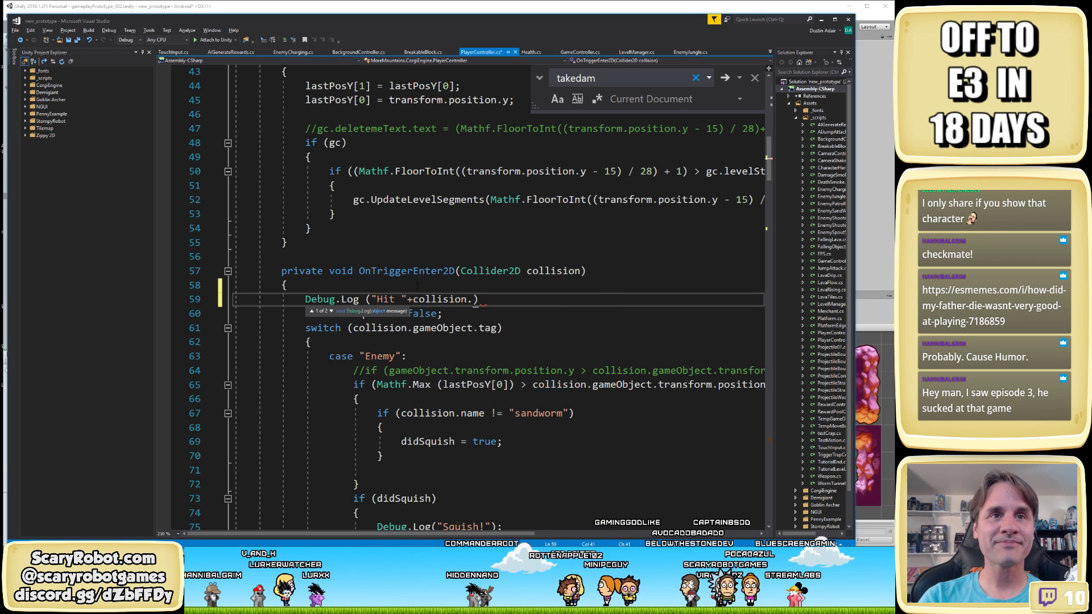
pyautogui.write('ame);')
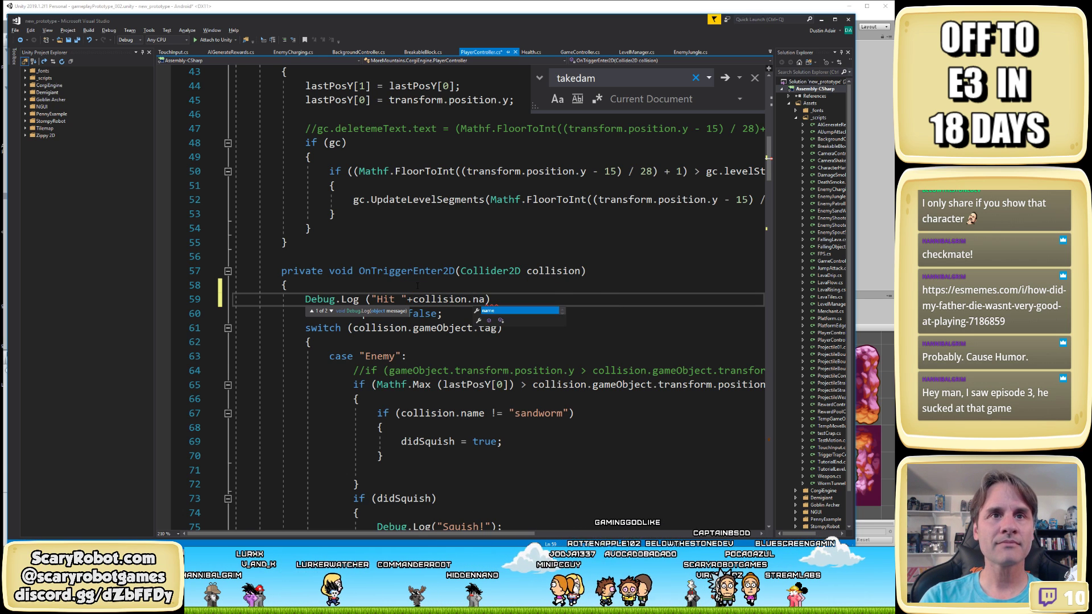
pyautogui.hotkey('ctrl', 's')
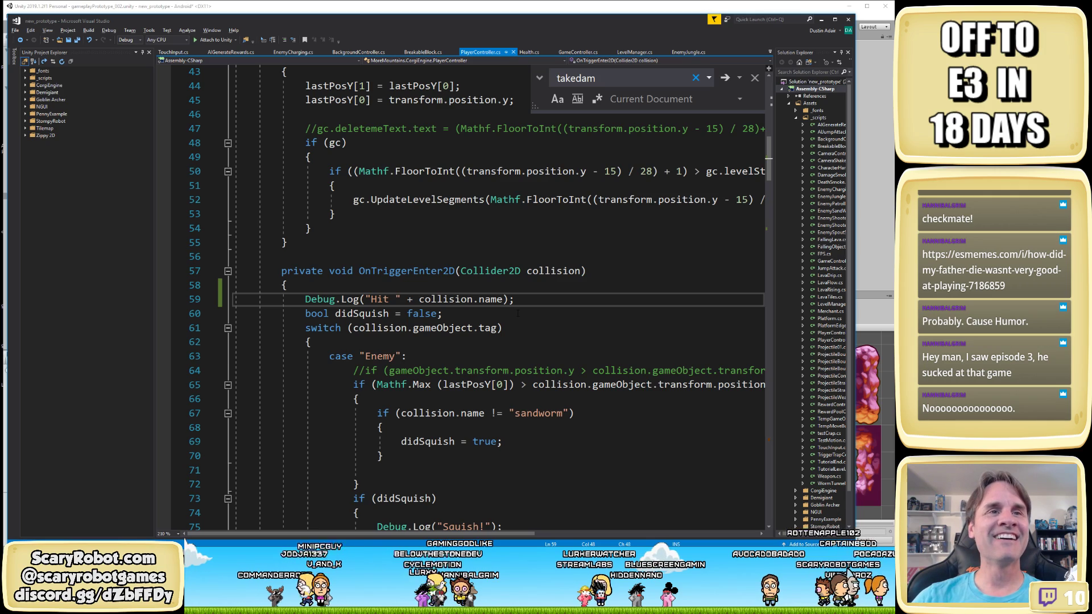
pyautogui.click(456, 12)
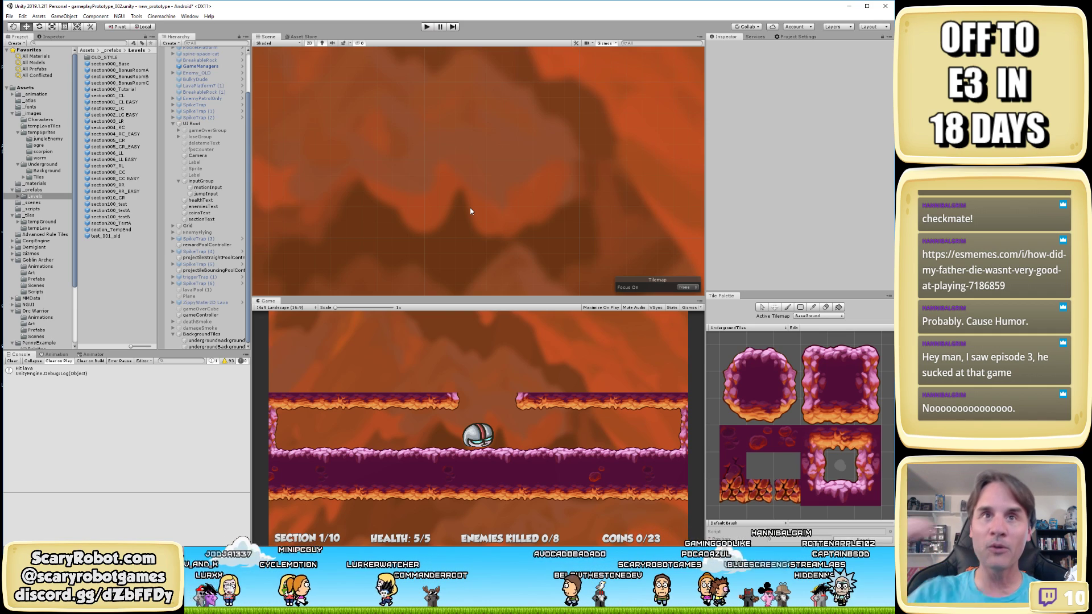
# Start a fresh Play mode run at section 1/10 to check the collision-name logs
pyautogui.click(426, 26)
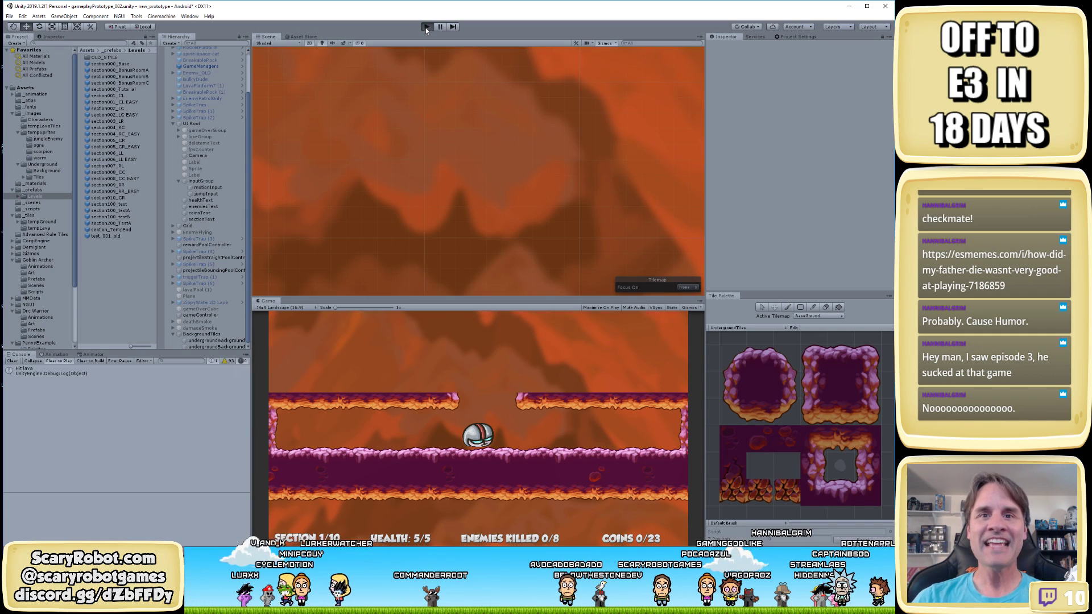
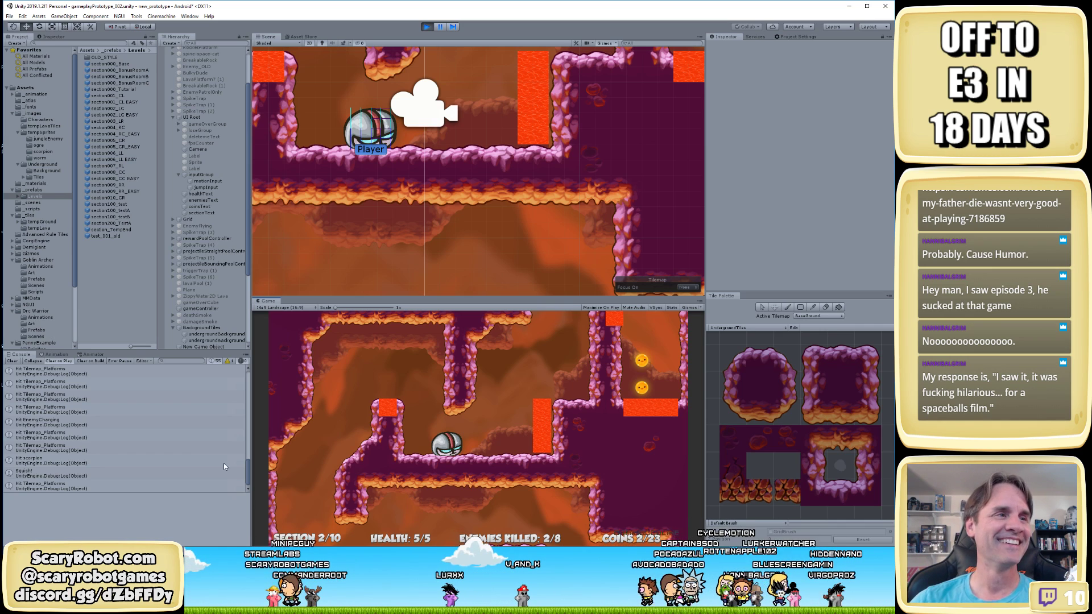
# Clear the Console, hop the player twice, then select Tilemap_LavaFlow and pan toward the lava
pyautogui.click(12, 362)
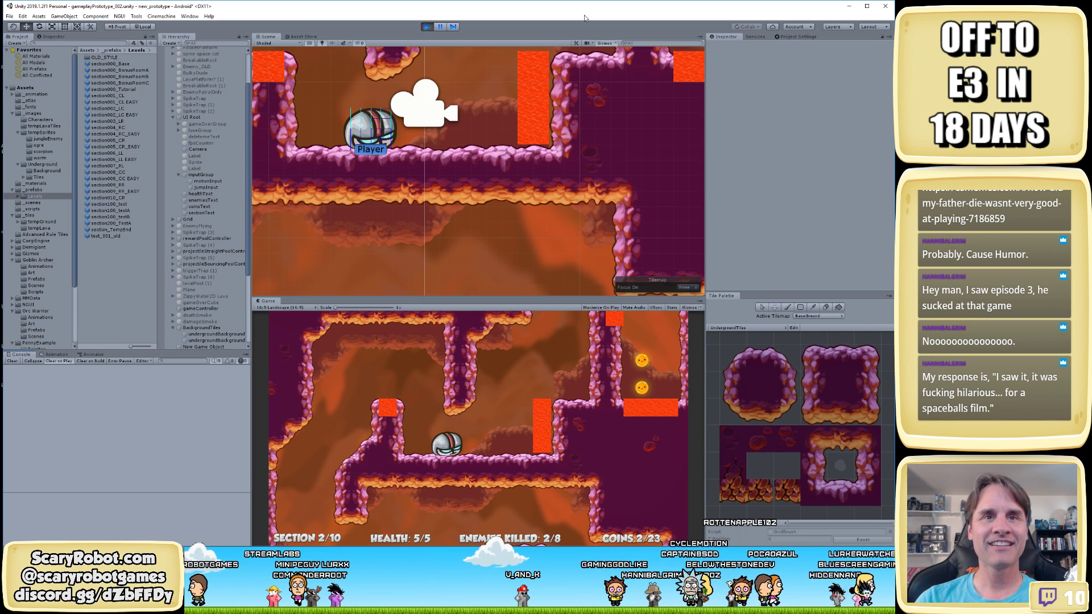
pyautogui.click(629, 437)
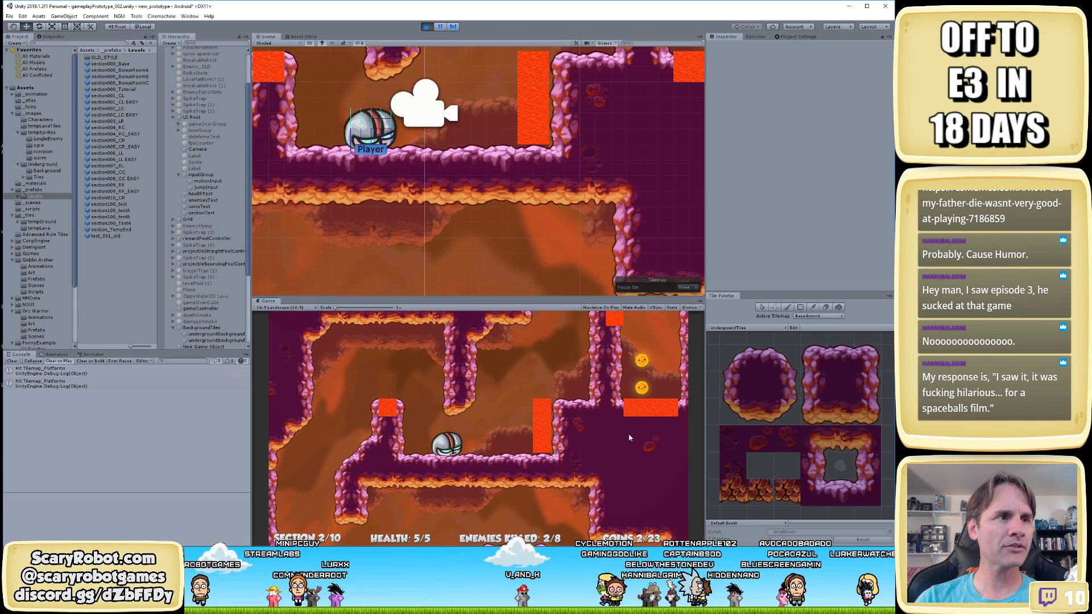
pyautogui.click(630, 437)
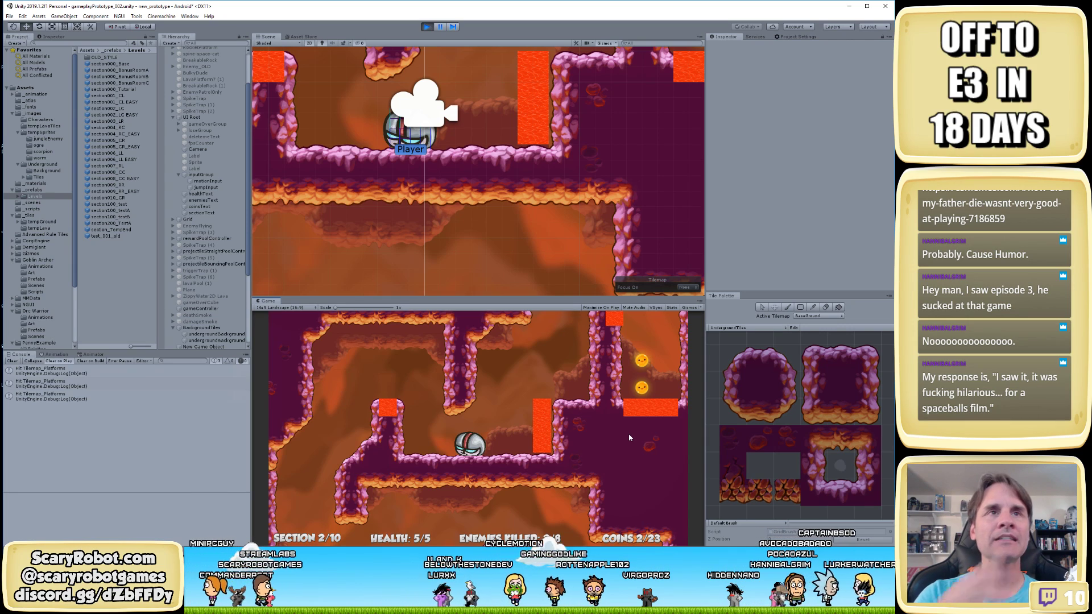
pyautogui.click(543, 114)
pyautogui.moveTo(518, 101); pyautogui.dragTo(510, 196, button='middle')
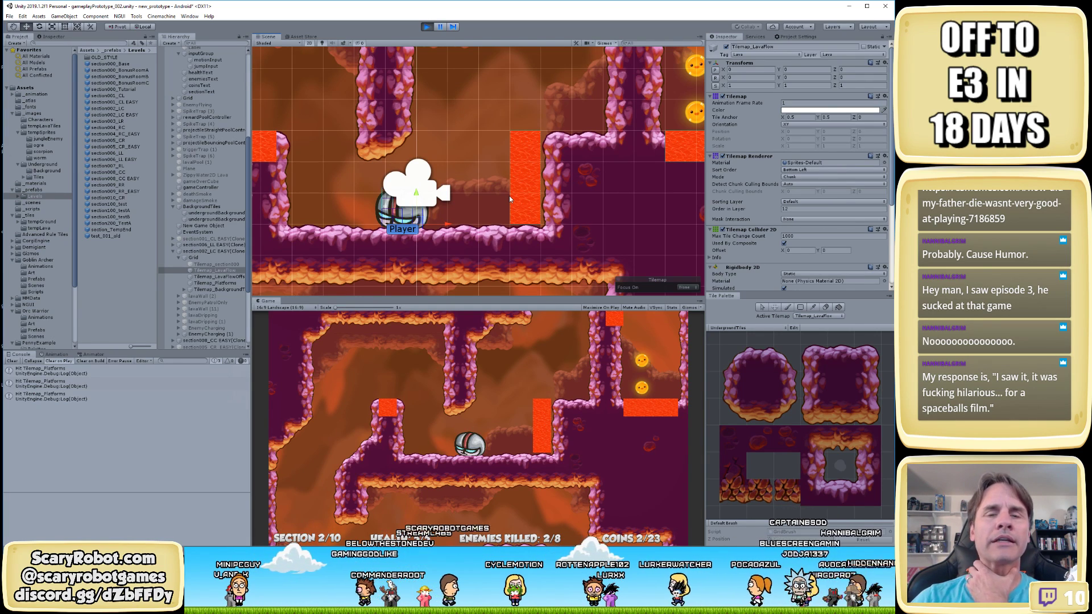
# Toggle Used By Composite off and back on in the lava's Tilemap Collider 2D
pyautogui.click(530, 156)
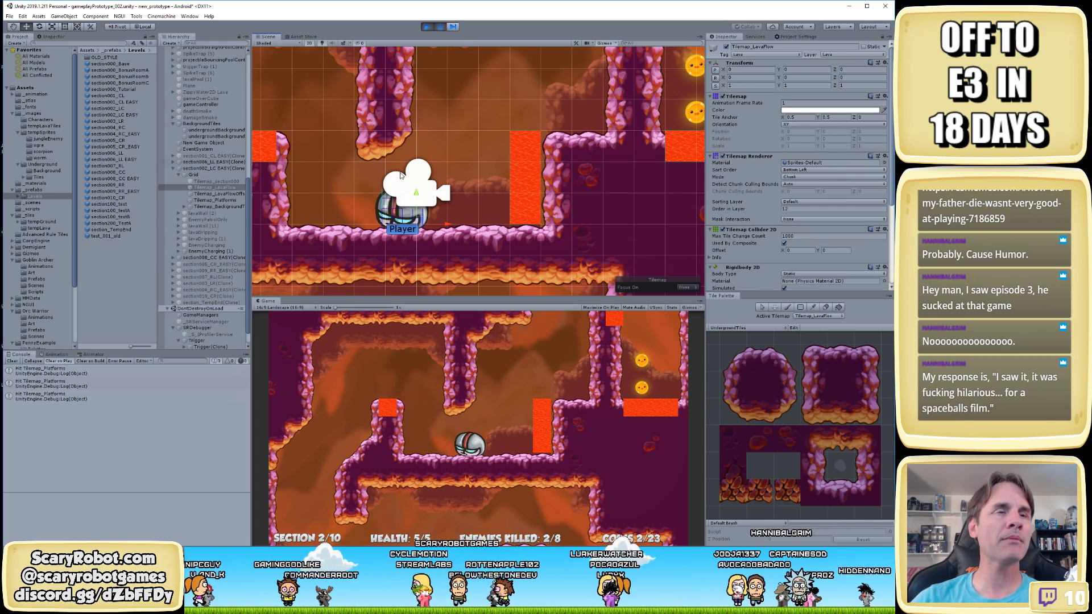
pyautogui.scroll(-5, 808, 151)
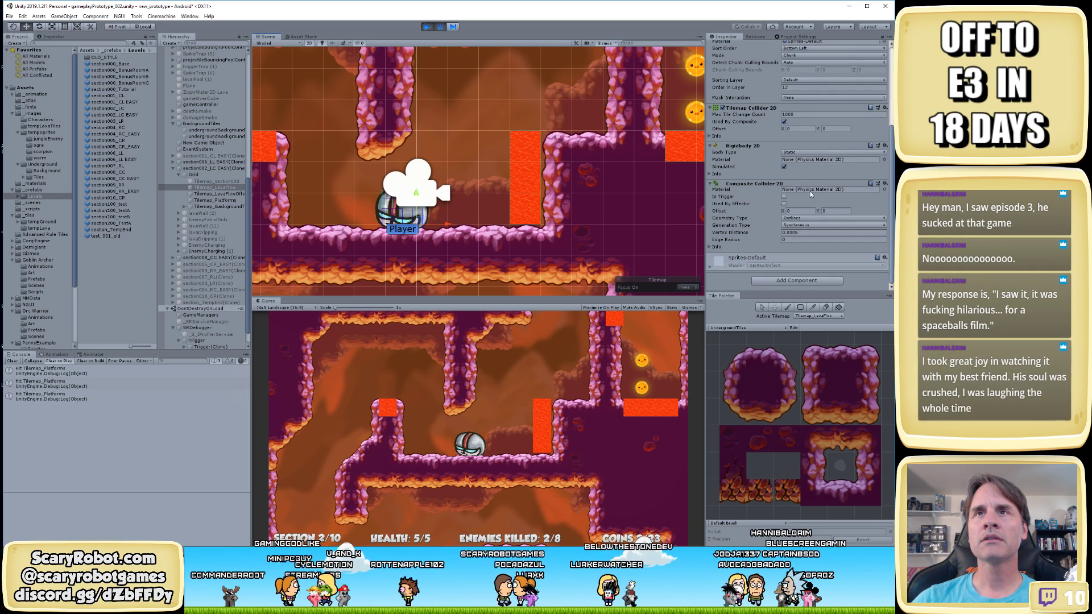
pyautogui.click(784, 122)
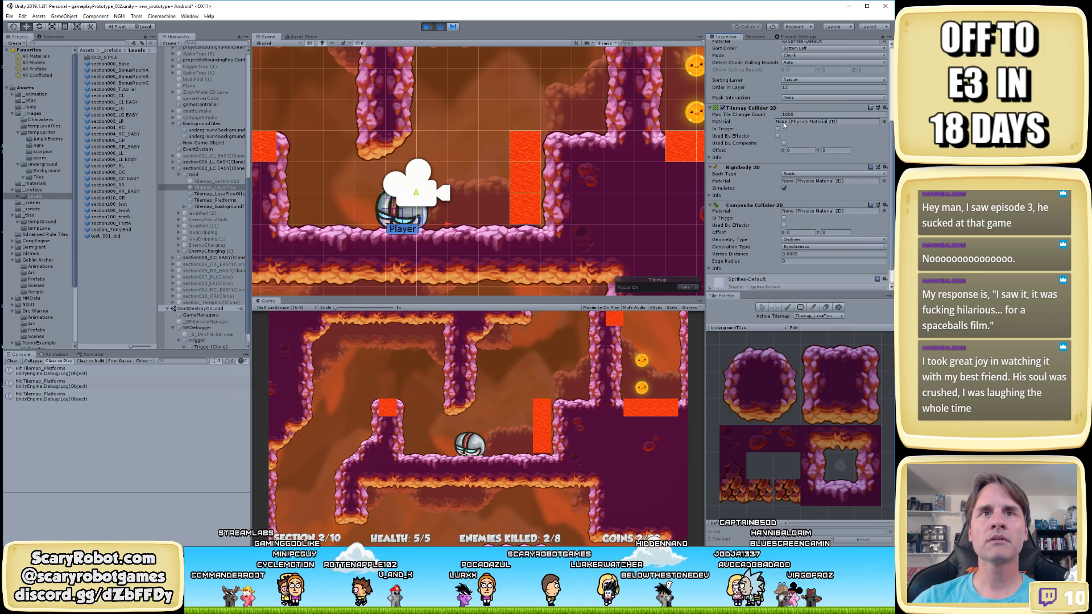
pyautogui.click(785, 143)
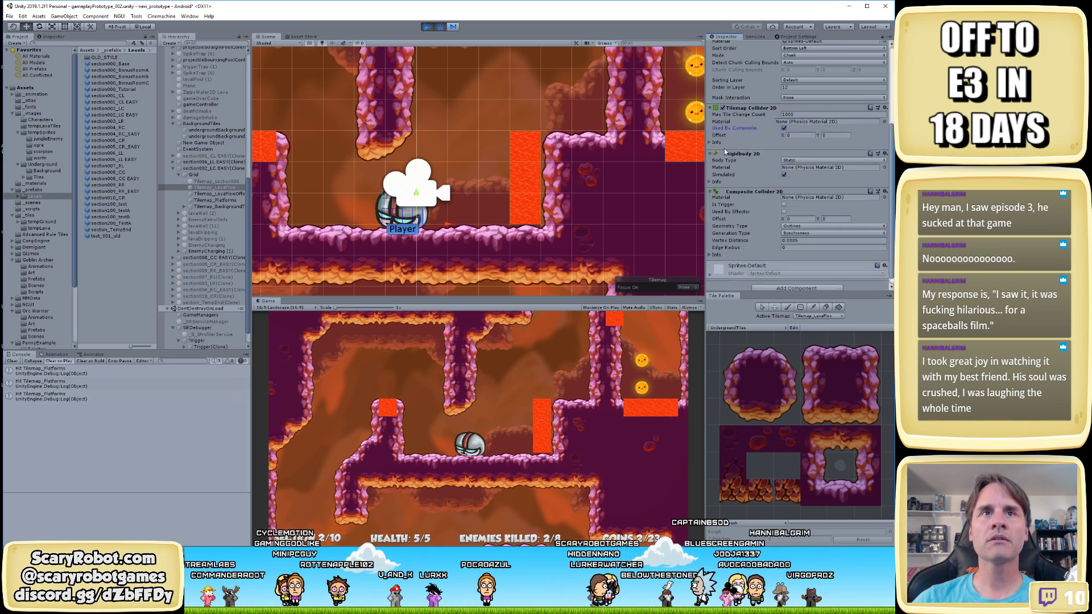
pyautogui.scroll(4, 534, 180)
pyautogui.scroll(2, 478, 165)
# Inspect the trigger object near the lava column, then reselect Tilemap_LavaFlow
pyautogui.click(478, 165)
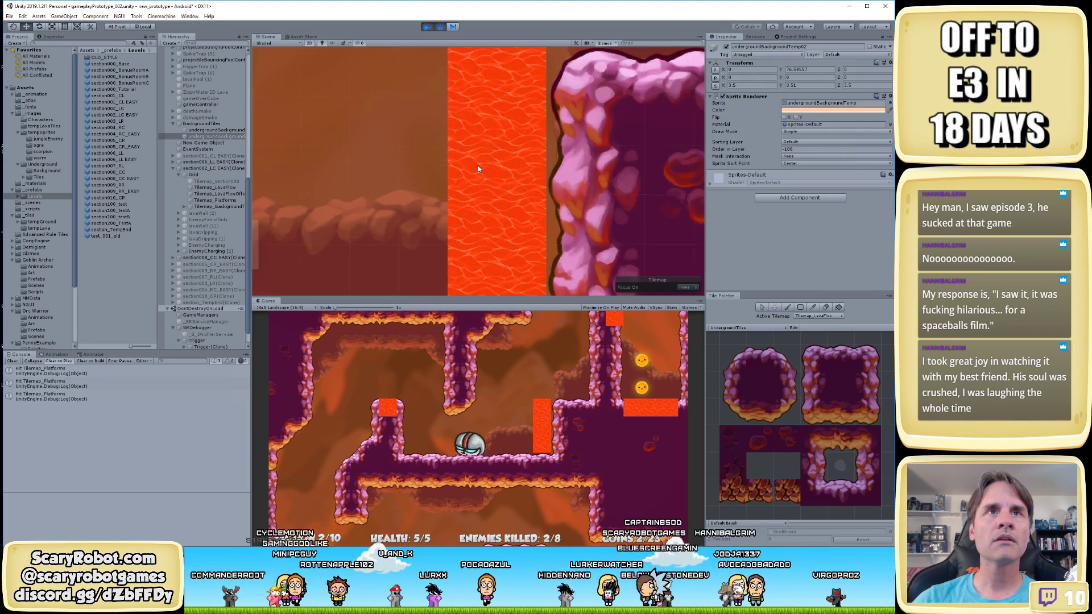
pyautogui.scroll(-2, 478, 165)
pyautogui.scroll(-4, 481, 171)
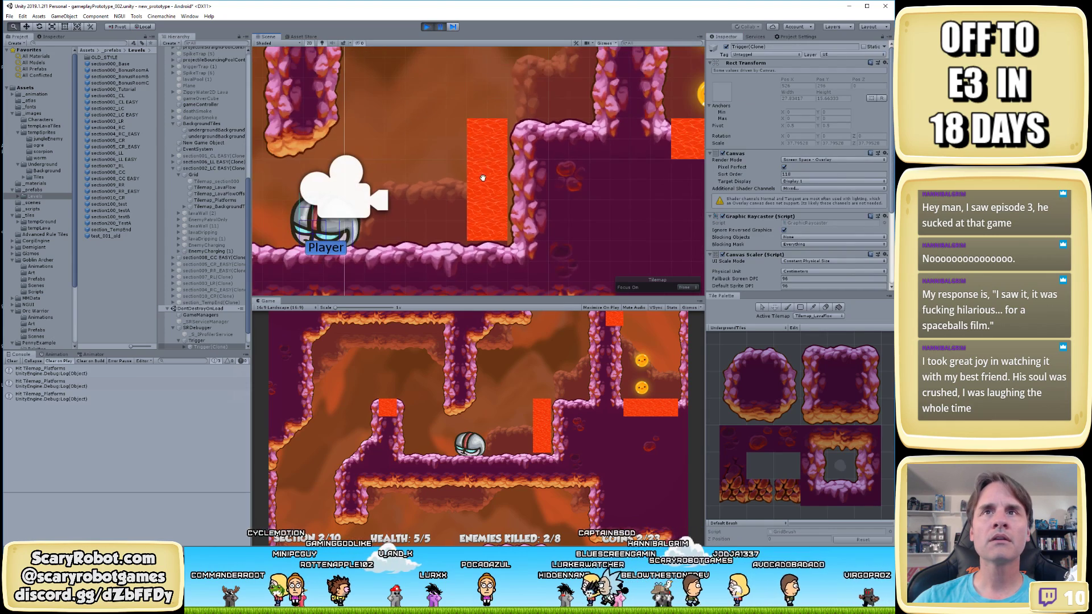
pyautogui.click(484, 176)
pyautogui.scroll(2, 486, 177)
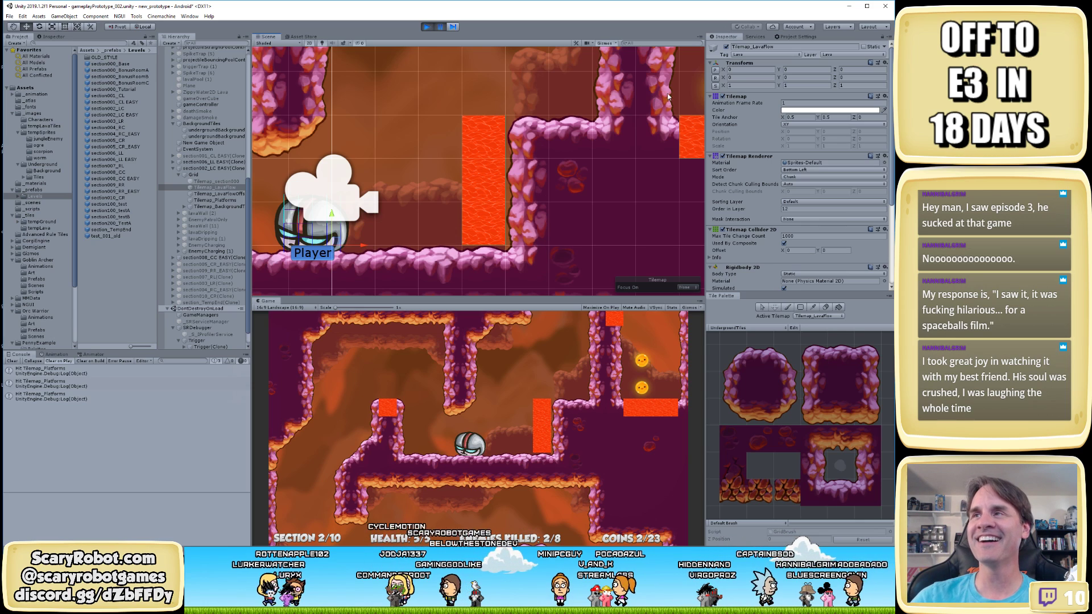
# Pause the game and walk the player right up beside the lava column
pyautogui.click(441, 27)
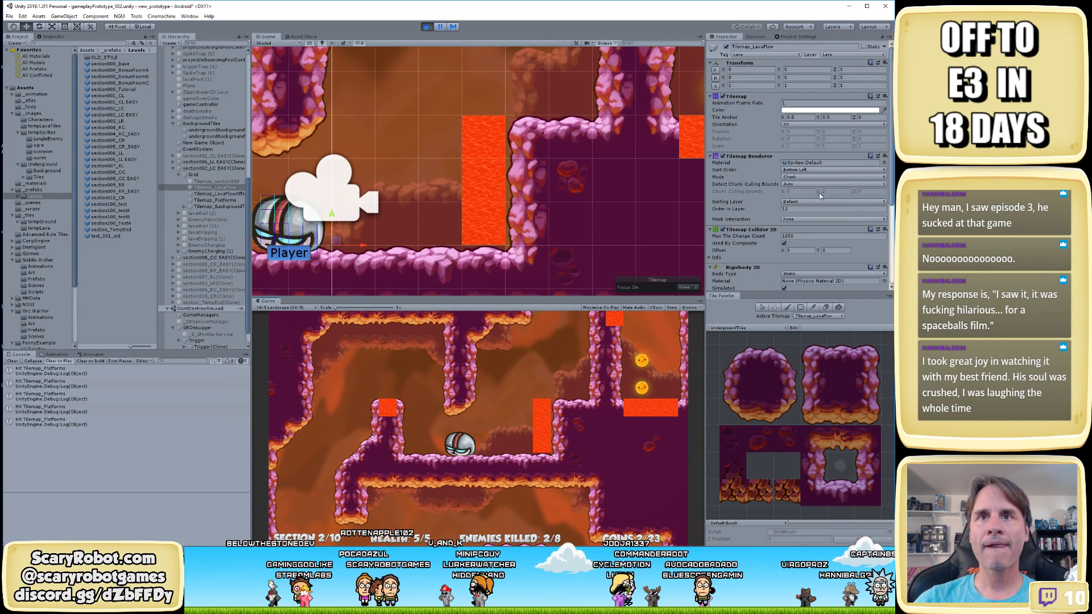
pyautogui.scroll(-3, 814, 199)
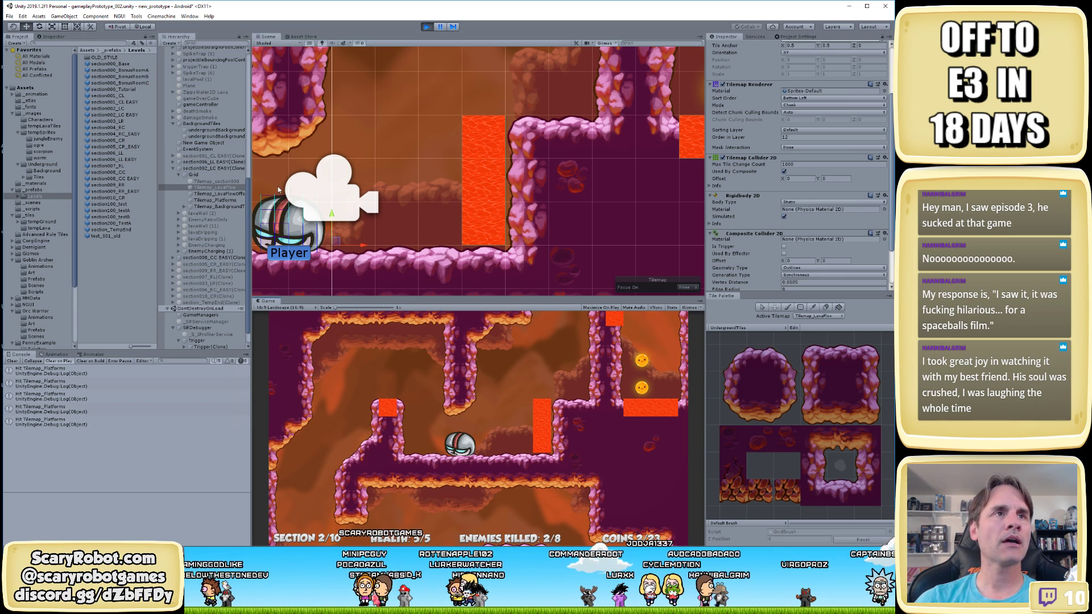
pyautogui.press('Right')
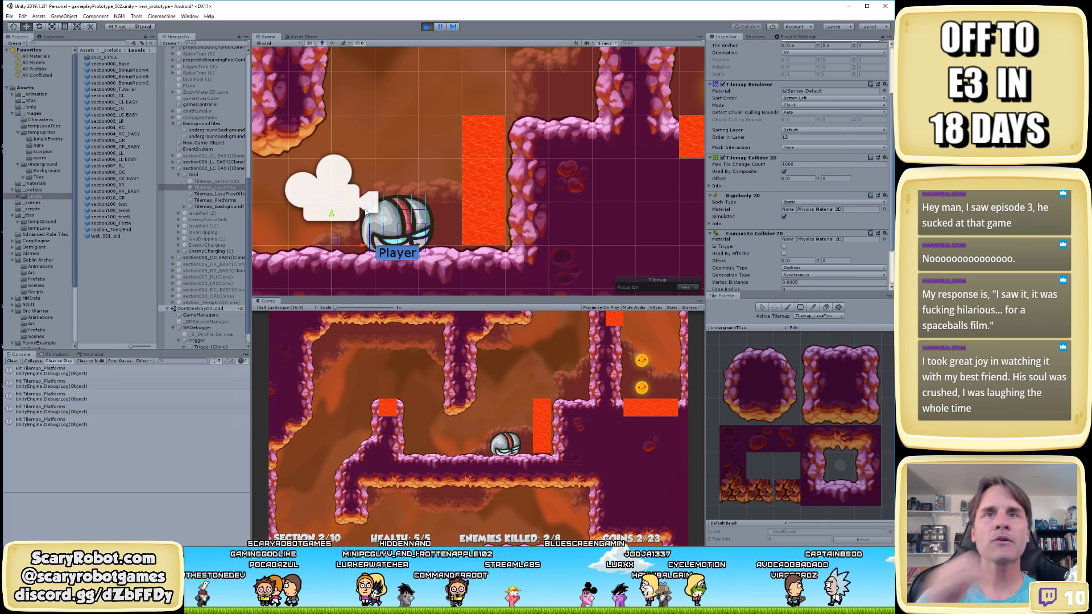
pyautogui.scroll(10, 200, 123)
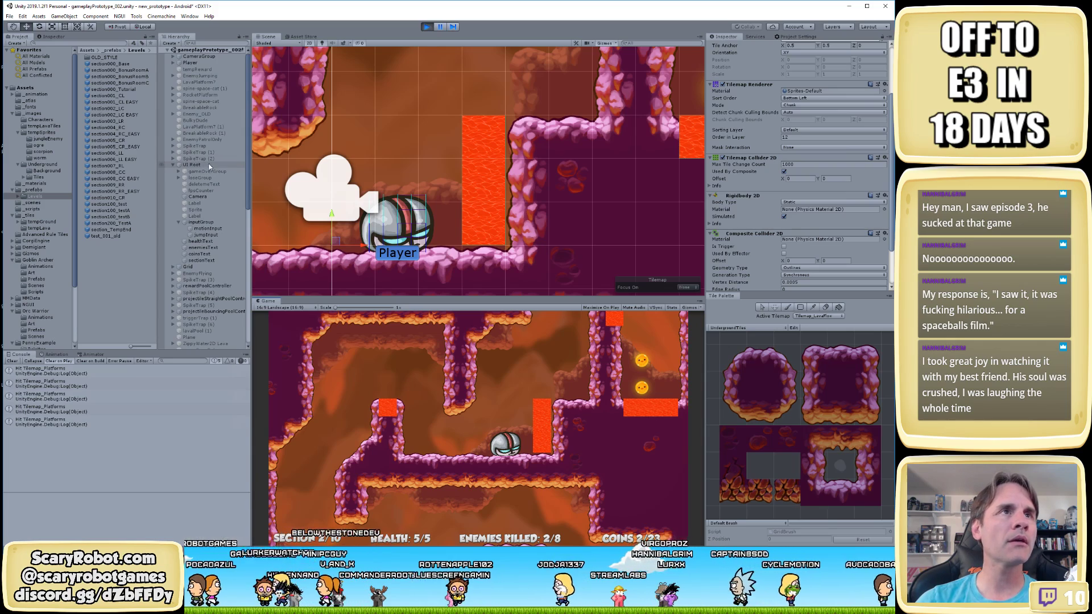
# Select Player and browse its Corgi Controller and Character settings
pyautogui.click(212, 62)
pyautogui.scroll(-3, 814, 247)
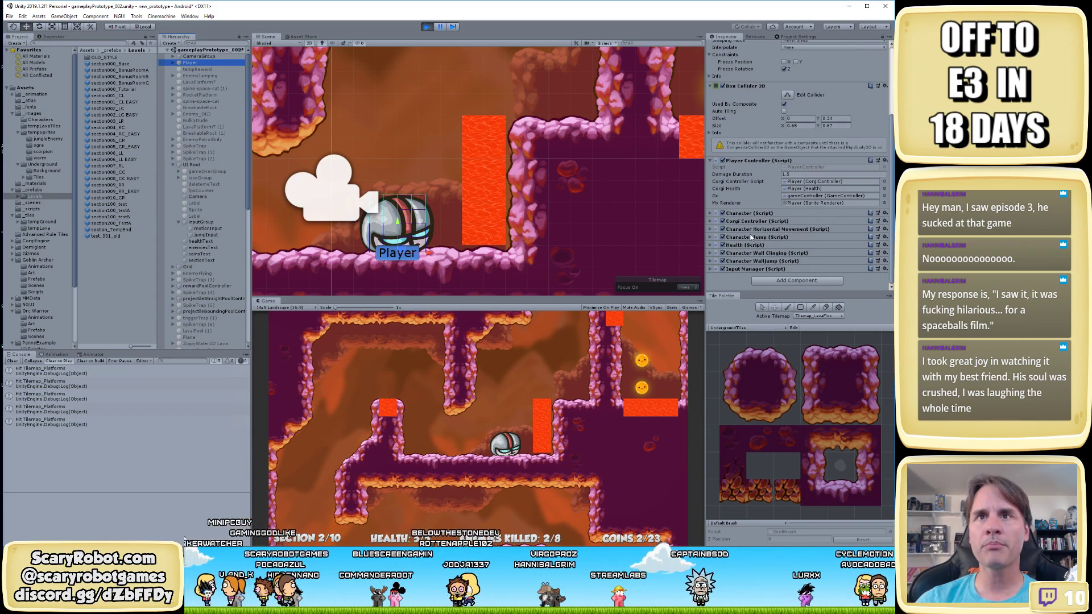
pyautogui.click(710, 221)
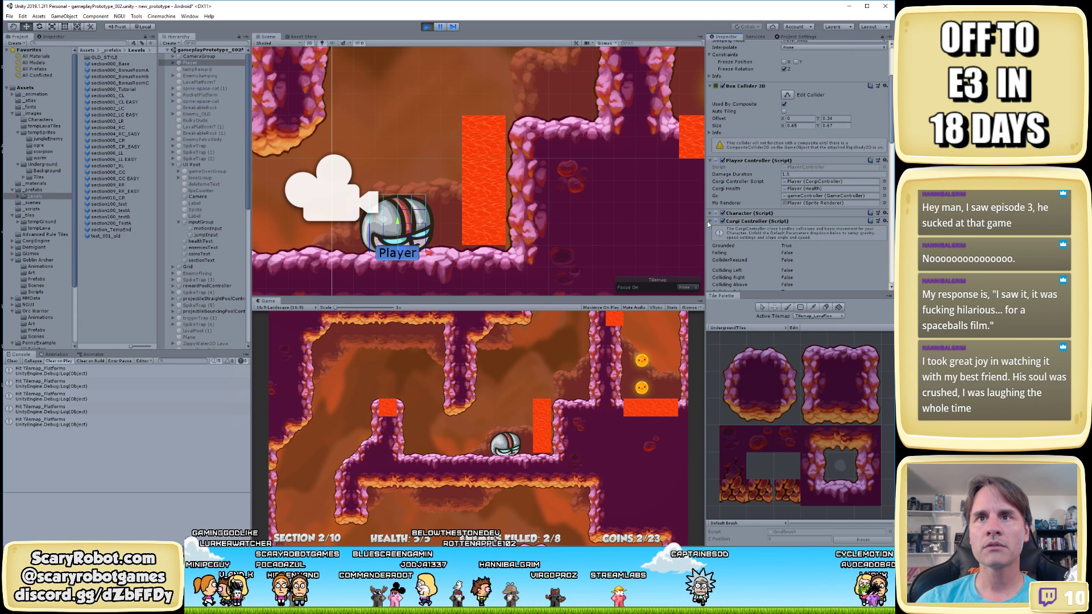
pyautogui.click(710, 221)
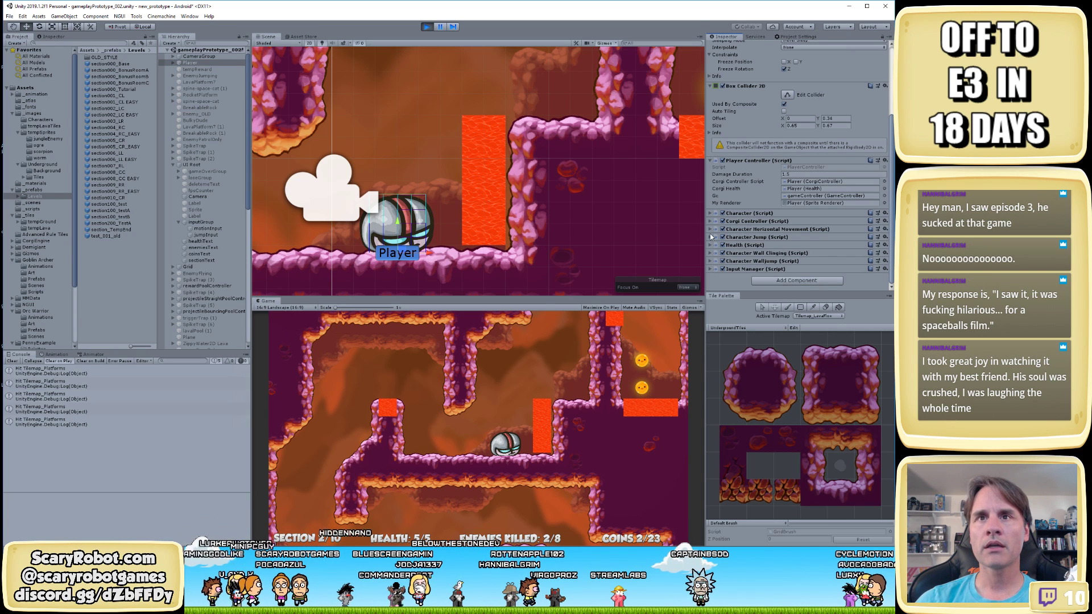
pyautogui.click(711, 213)
pyautogui.scroll(-3, 807, 220)
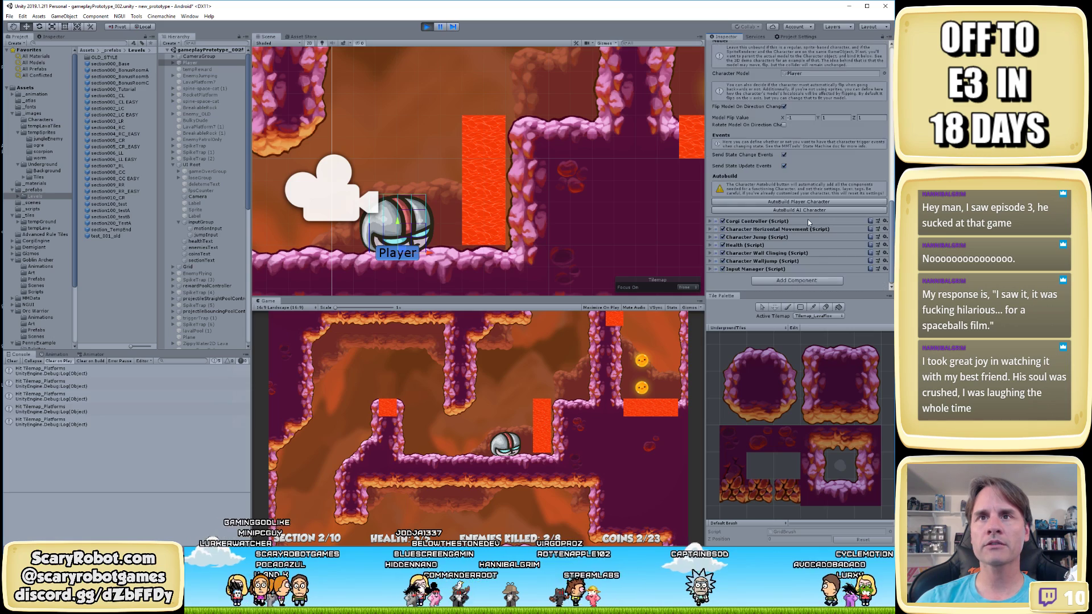
pyautogui.scroll(-2, 802, 217)
pyautogui.scroll(3, 804, 220)
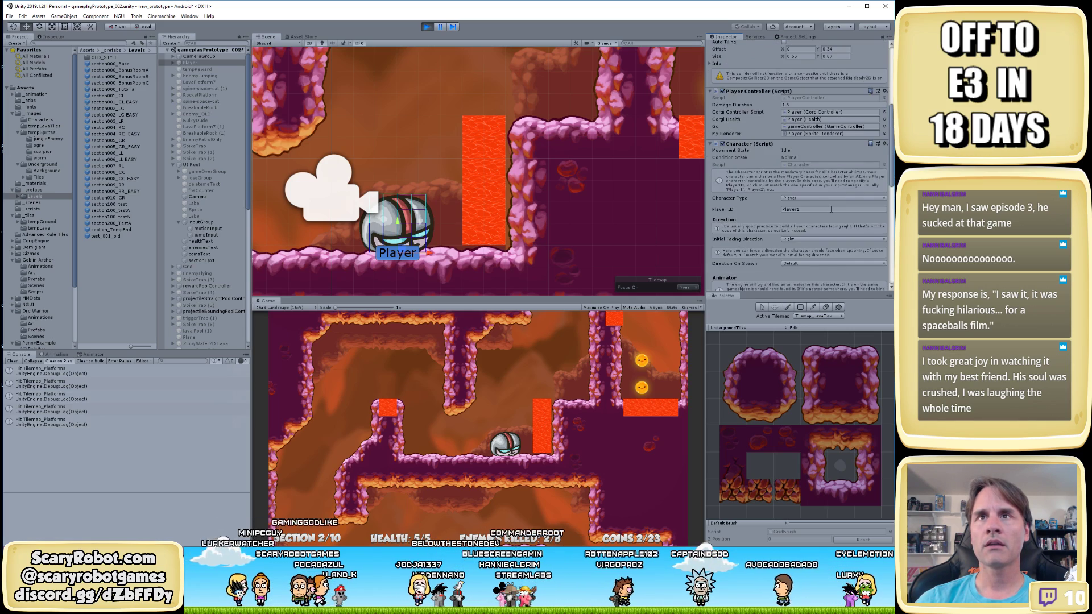
pyautogui.scroll(6, 800, 185)
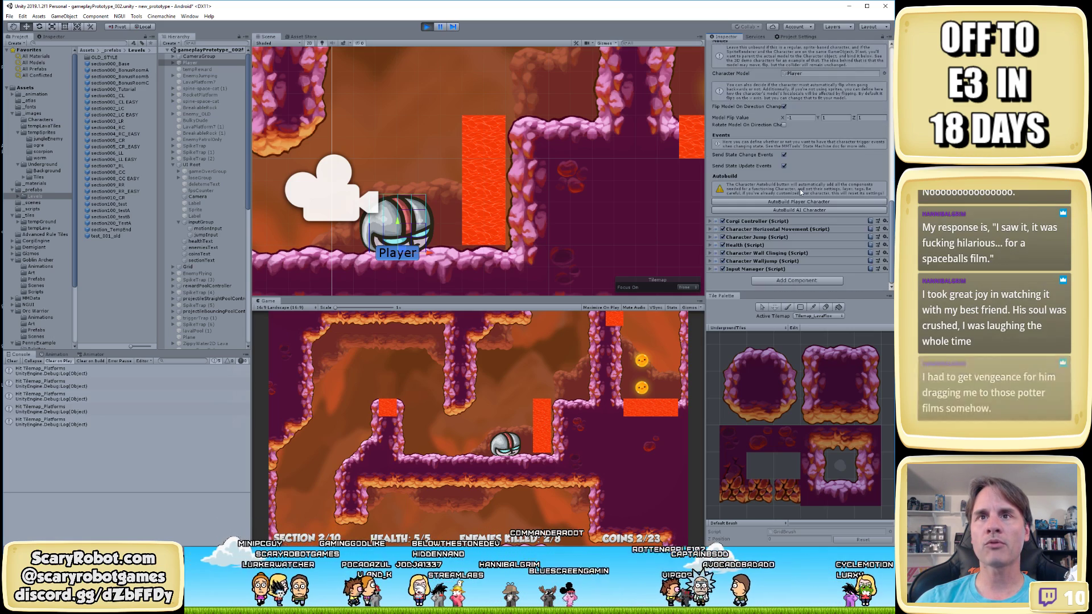
pyautogui.scroll(-6, 769, 213)
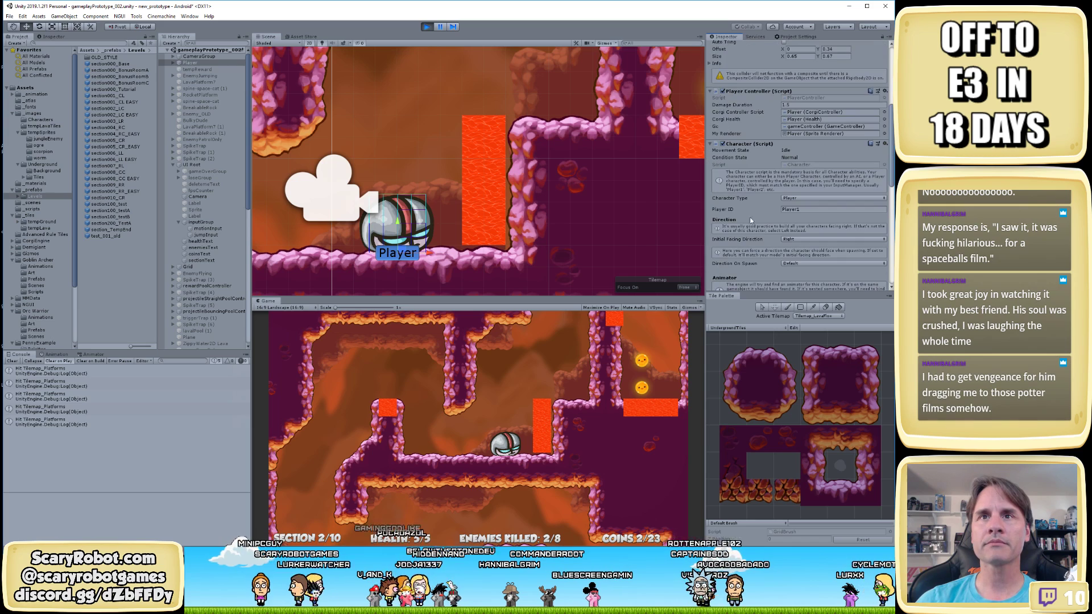
pyautogui.click(711, 145)
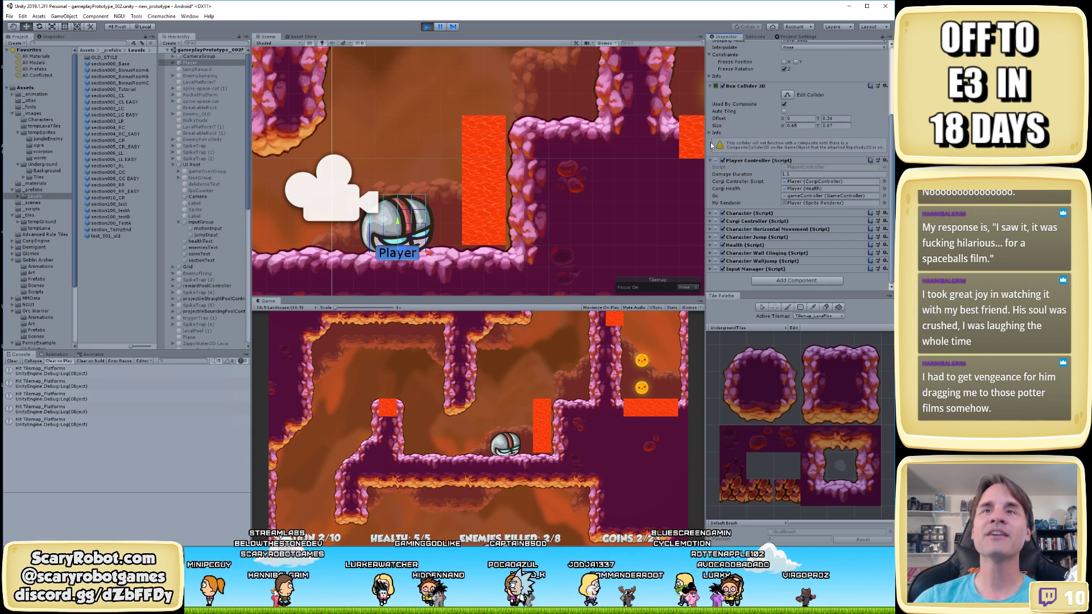
# Expand Corgi Controller again and scroll to Raycasting to edit Ray Offset
pyautogui.click(710, 221)
pyautogui.scroll(-5, 739, 223)
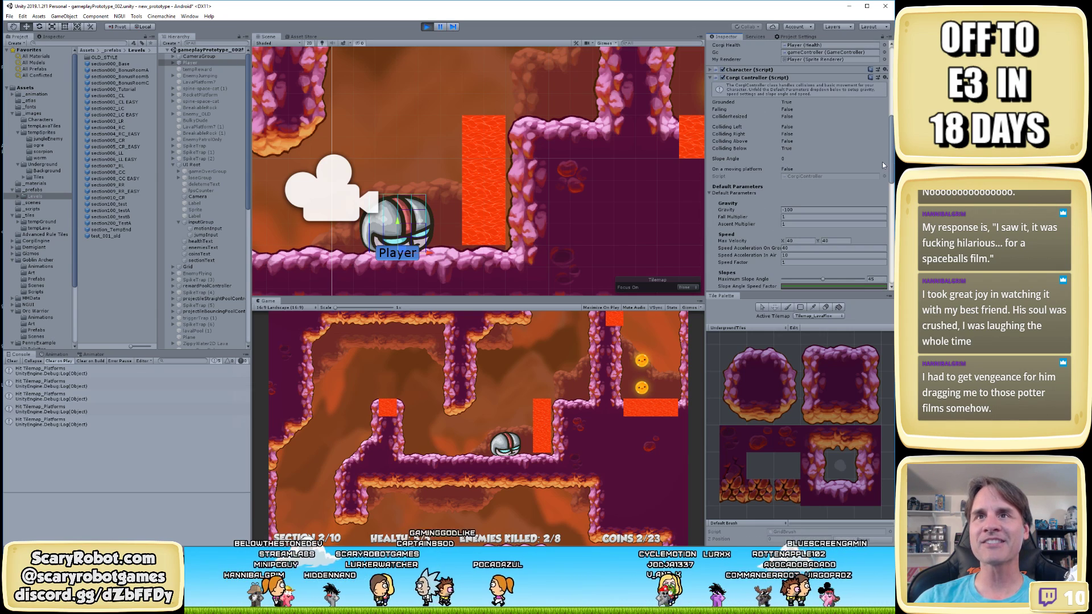
pyautogui.moveTo(890, 164); pyautogui.dragTo(888, 184)
pyautogui.scroll(-8, 872, 214)
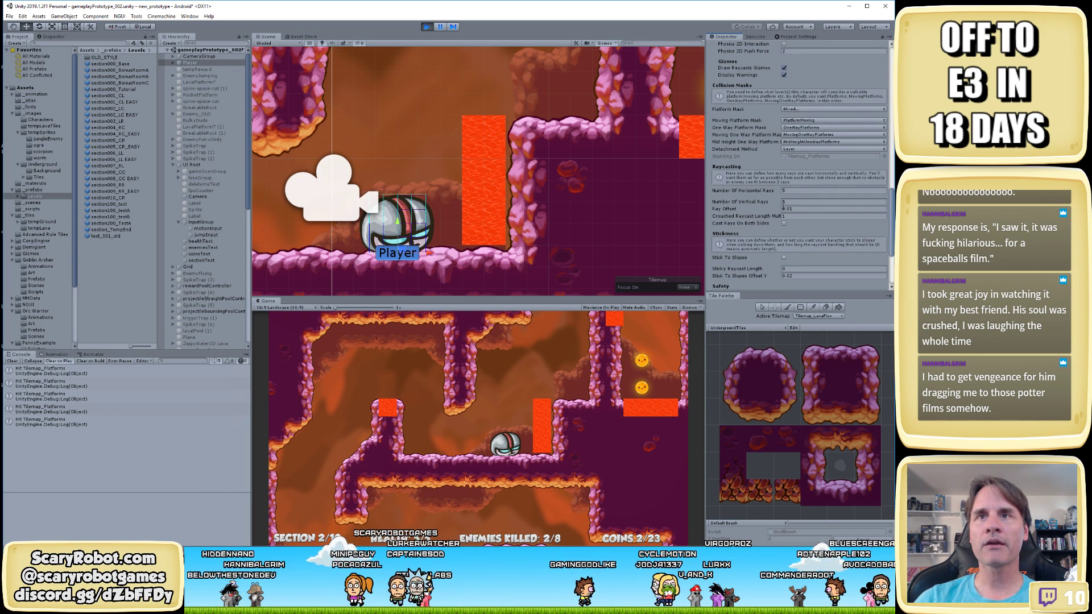
pyautogui.click(843, 210)
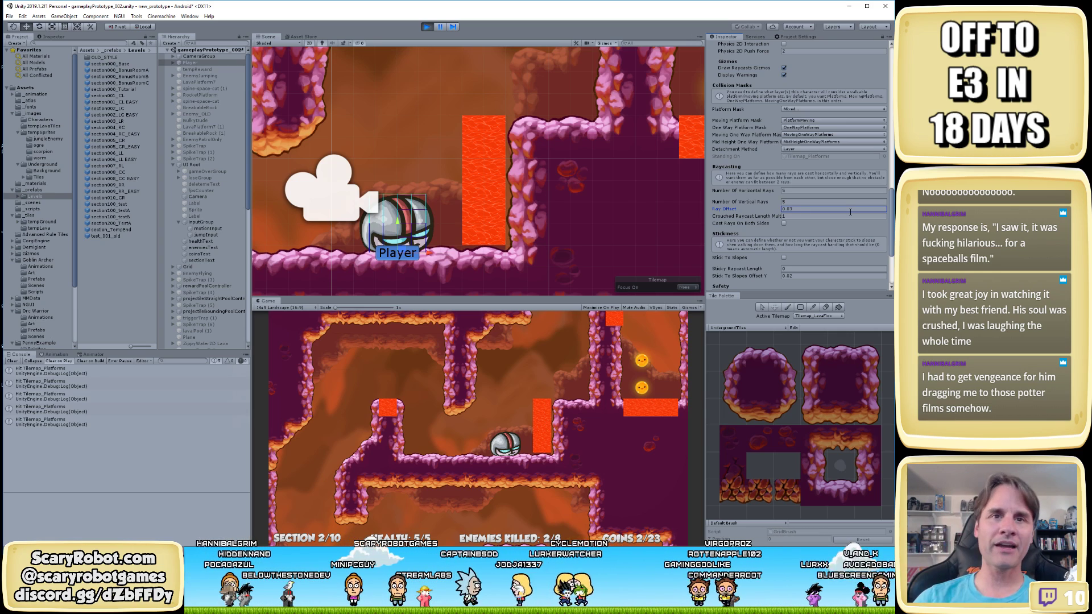
# Resume the game and jump the player twice, steering left beside the lava
pyautogui.click(630, 408)
pyautogui.press('space')
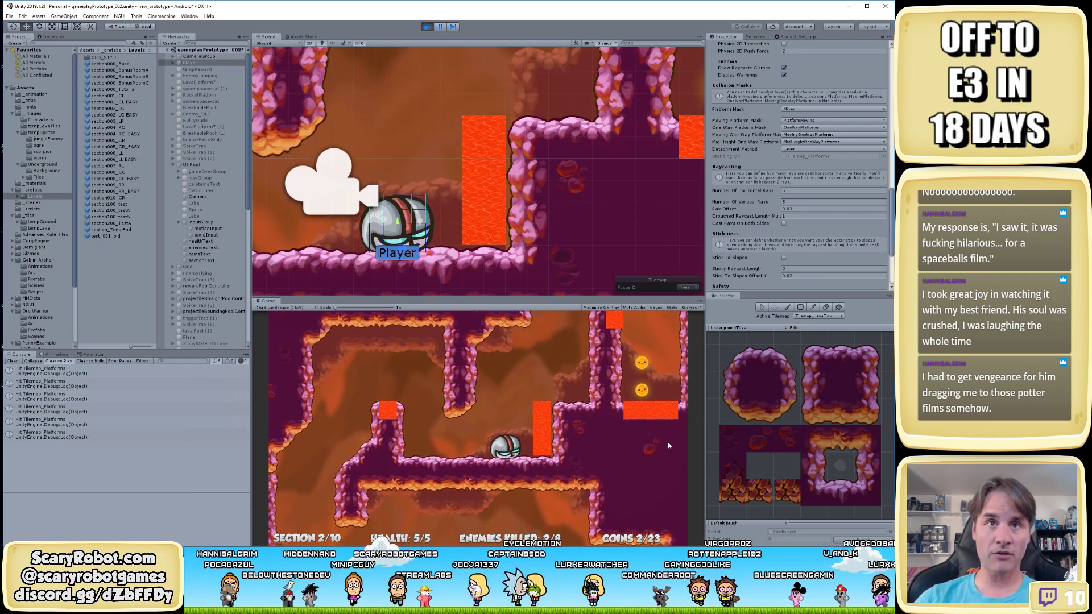
pyautogui.press('space')
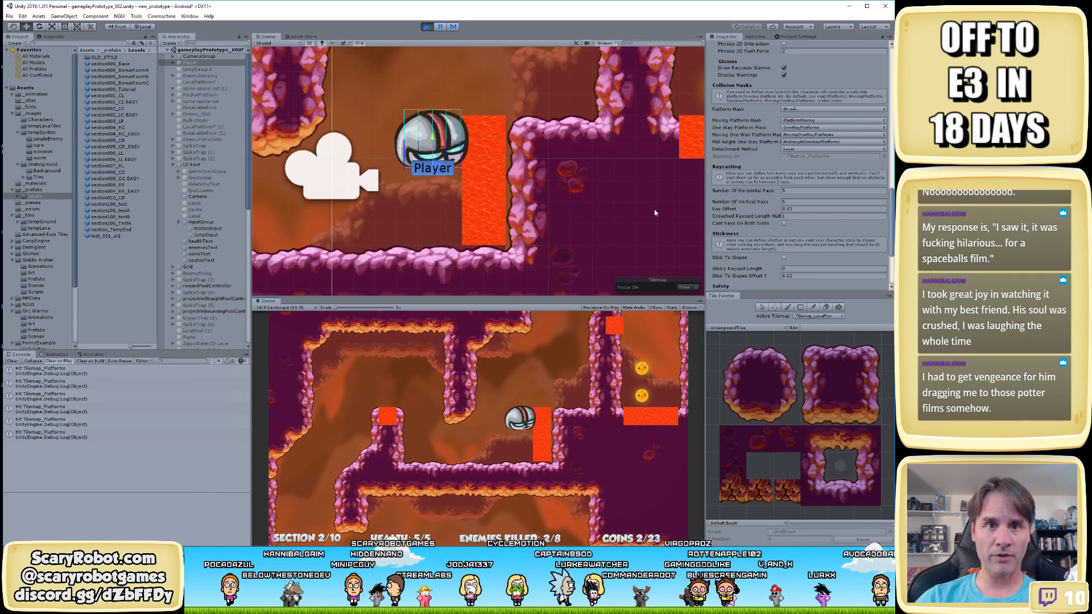
pyautogui.press('Left')
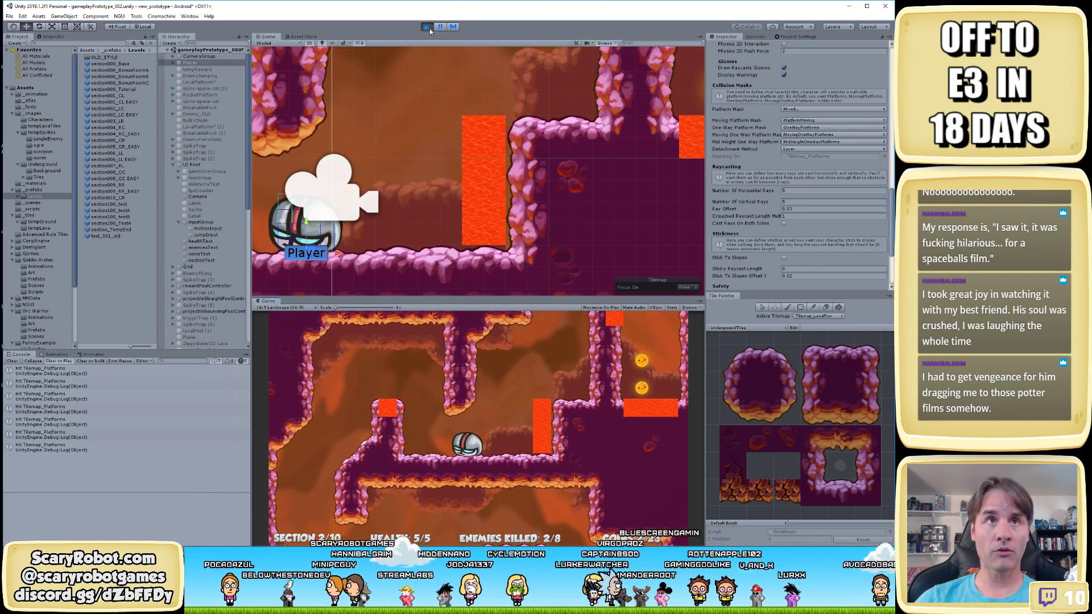
# Stop play mode and scroll the Inspector back to the Raycasting settings
pyautogui.click(427, 27)
pyautogui.scroll(-1, 765, 211)
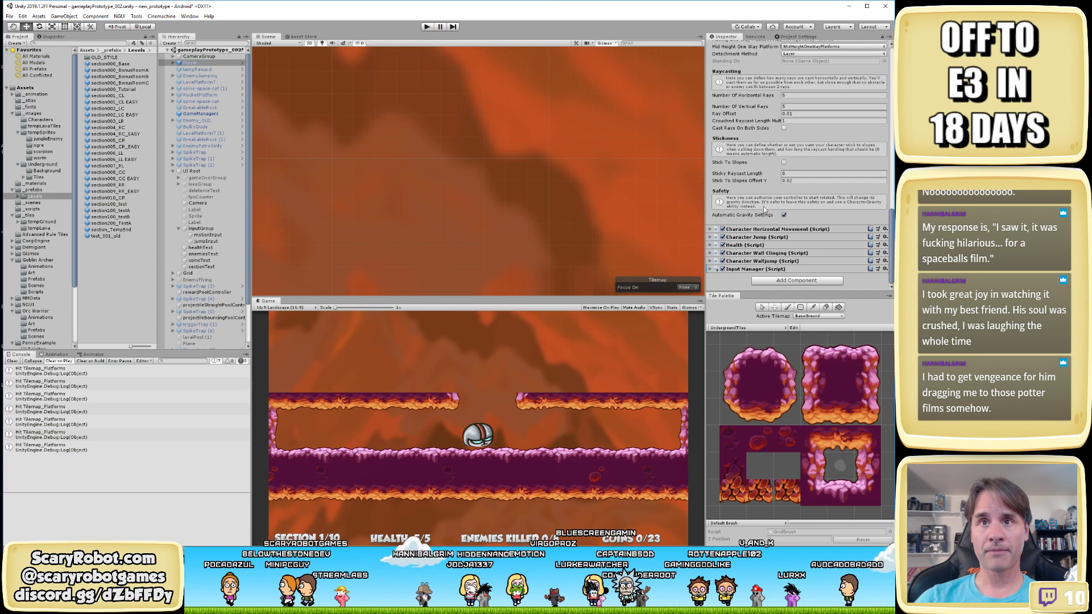
pyautogui.scroll(7, 765, 181)
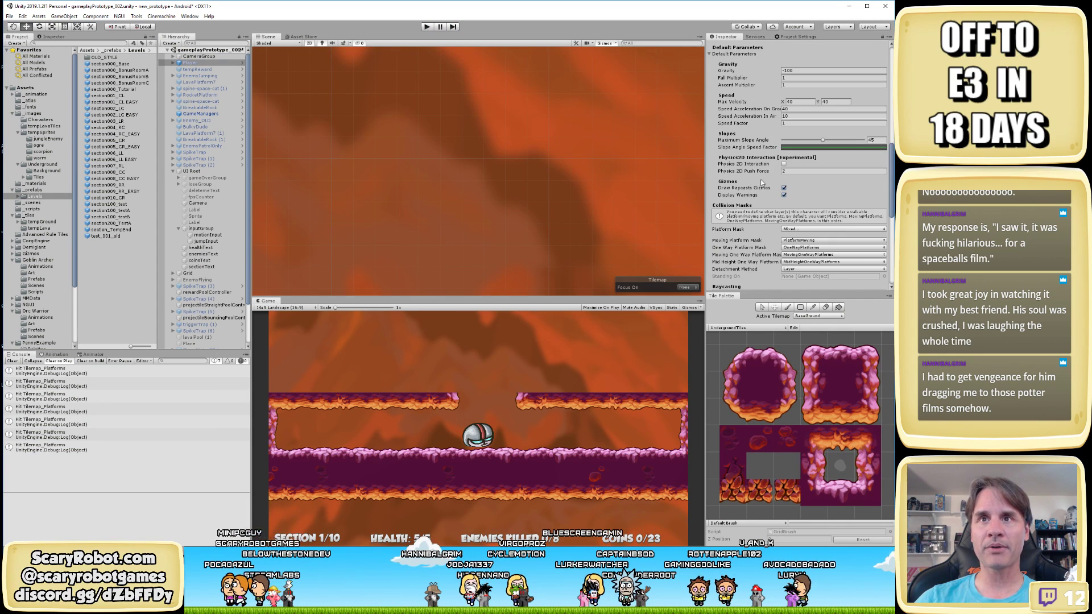
pyautogui.scroll(-2, 762, 182)
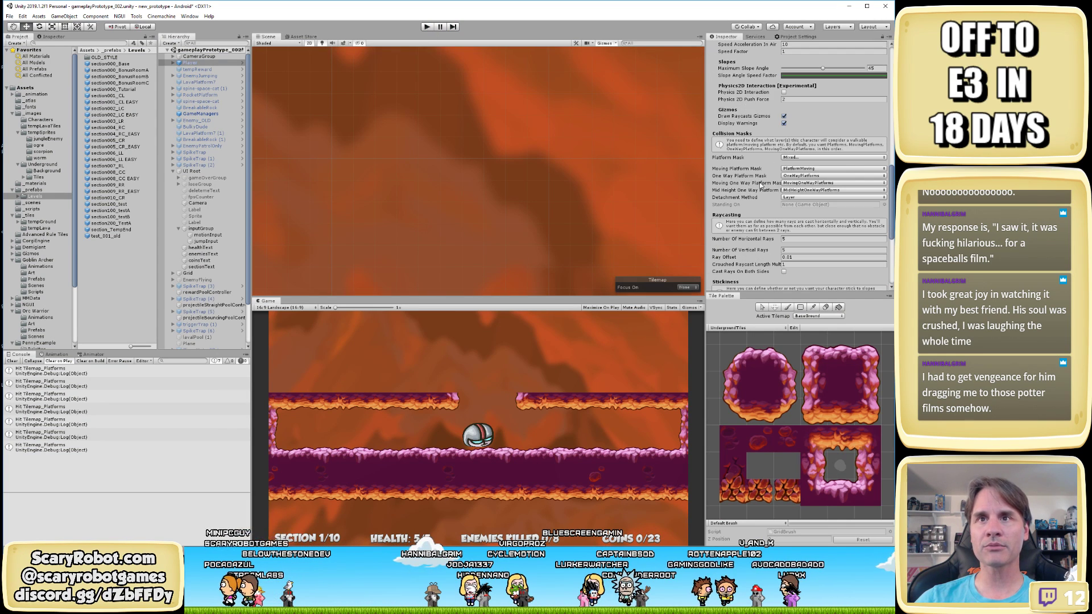
# Change the player's Ray Offset from 0.01 to 0.03 and restart play mode
pyautogui.click(812, 257)
pyautogui.press('BackSpace')
pyautogui.write('3')
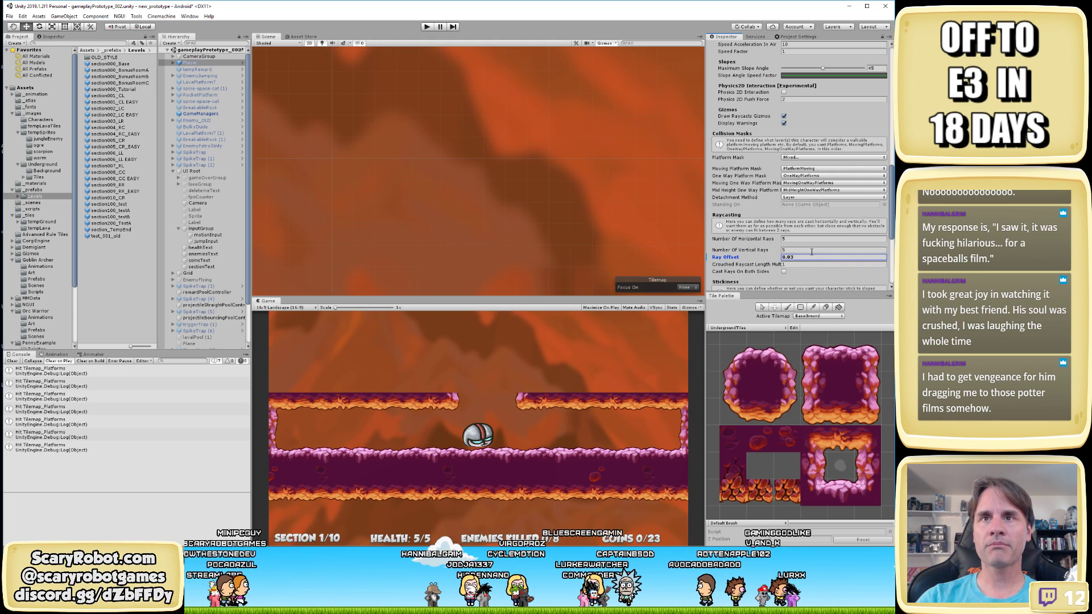
pyautogui.click(429, 28)
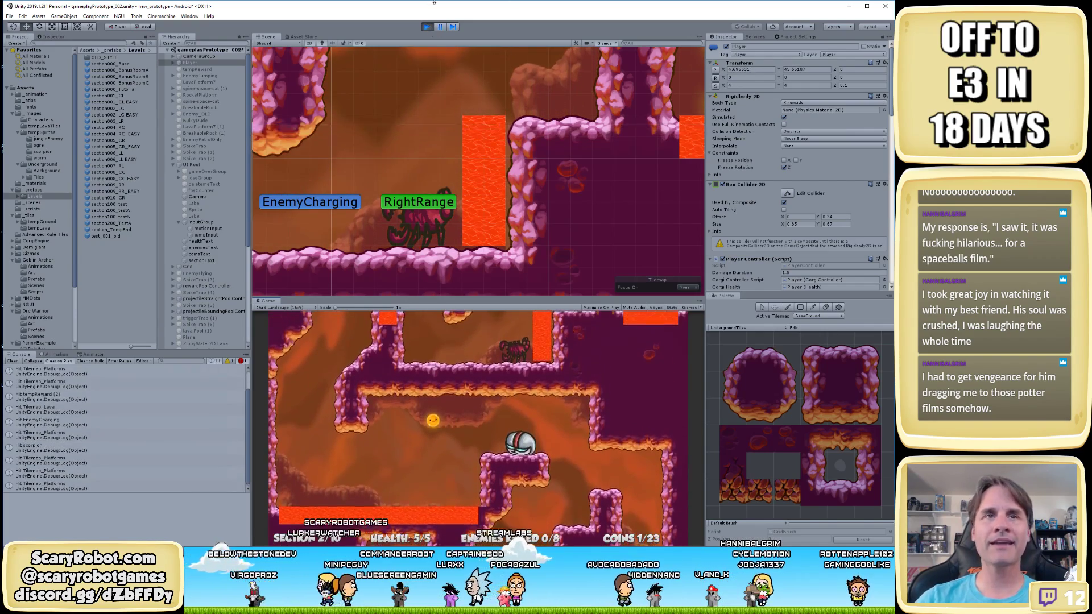
# Inspect the Trigger(Clone) object, clear the Console, and focus the Game view
pyautogui.click(426, 127)
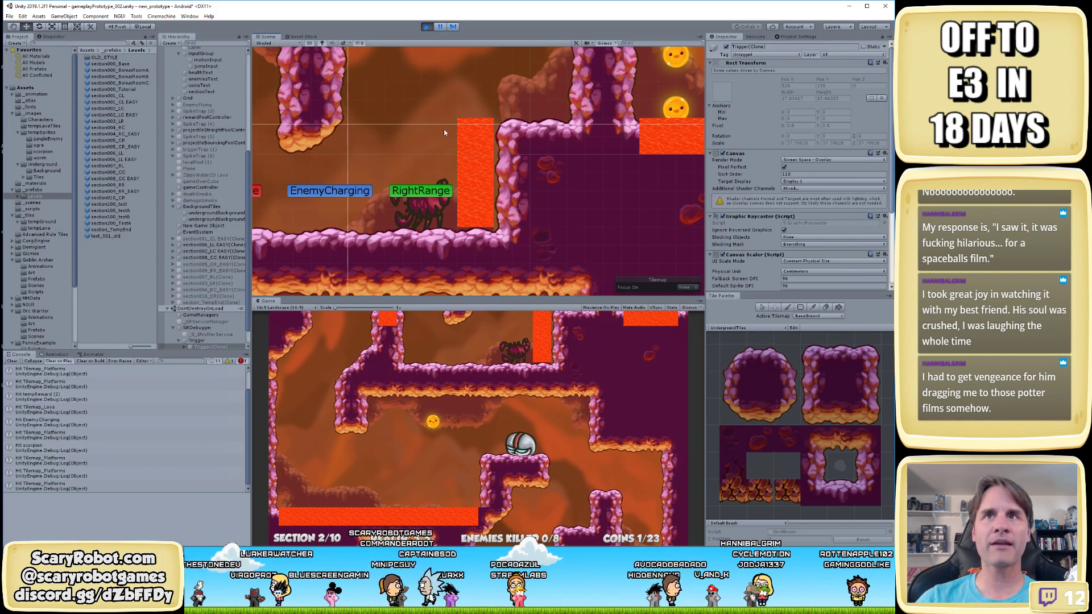
pyautogui.scroll(-5, 560, 164)
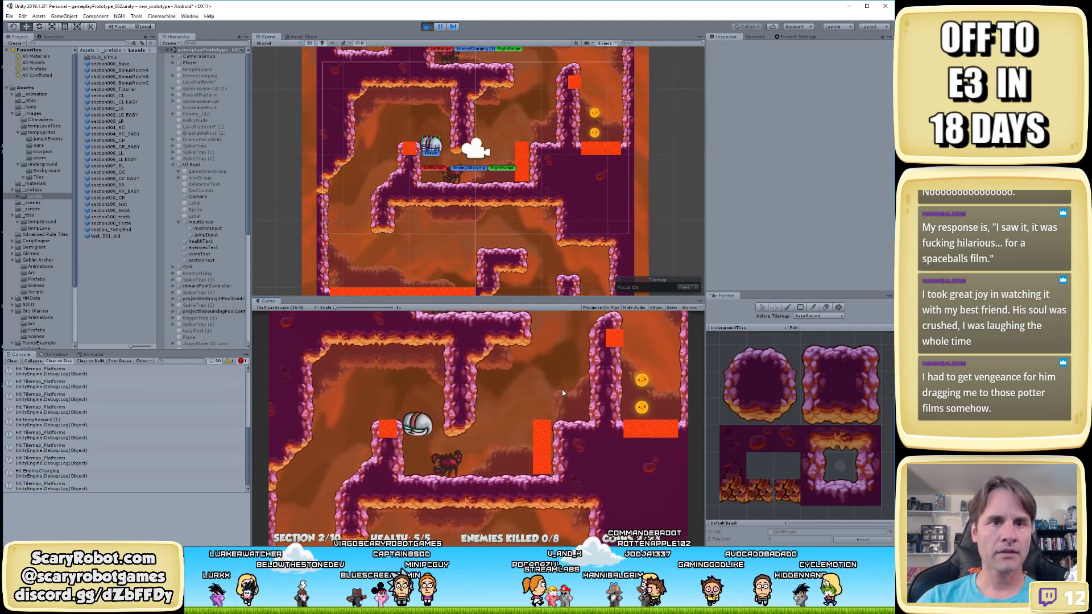
pyautogui.click(12, 360)
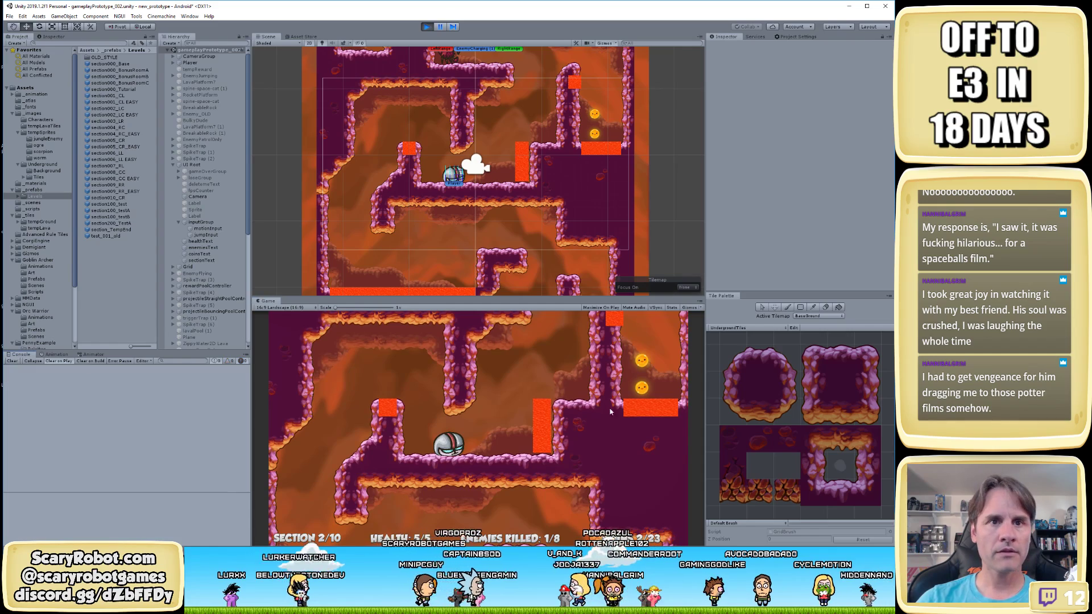
pyautogui.click(667, 434)
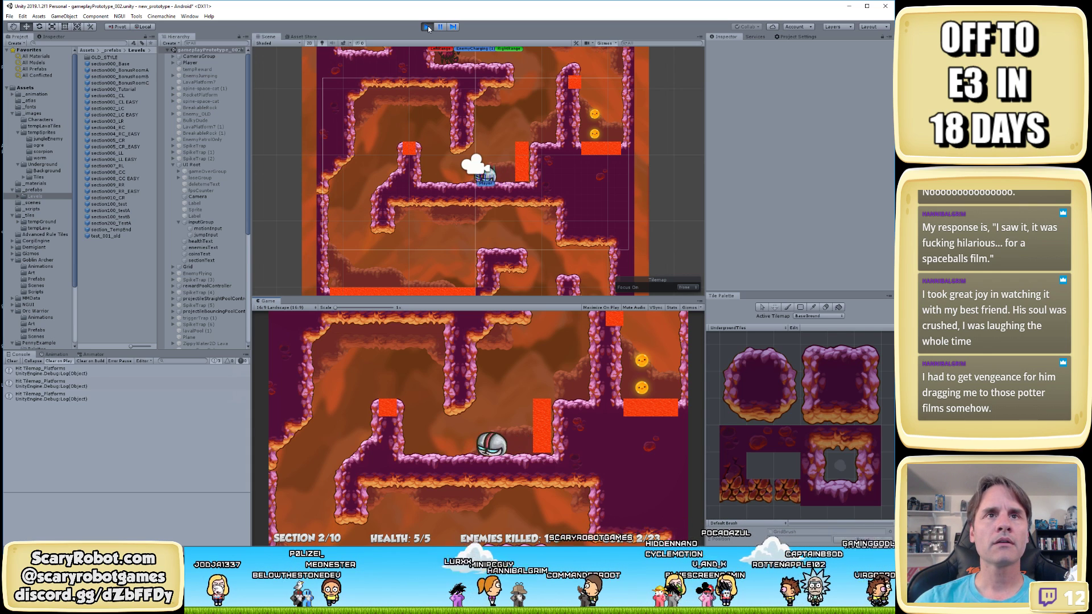
# Move and jump the player across the lava pillars into Section 3/10, collecting coins
pyautogui.press('Right')
pyautogui.press('space')
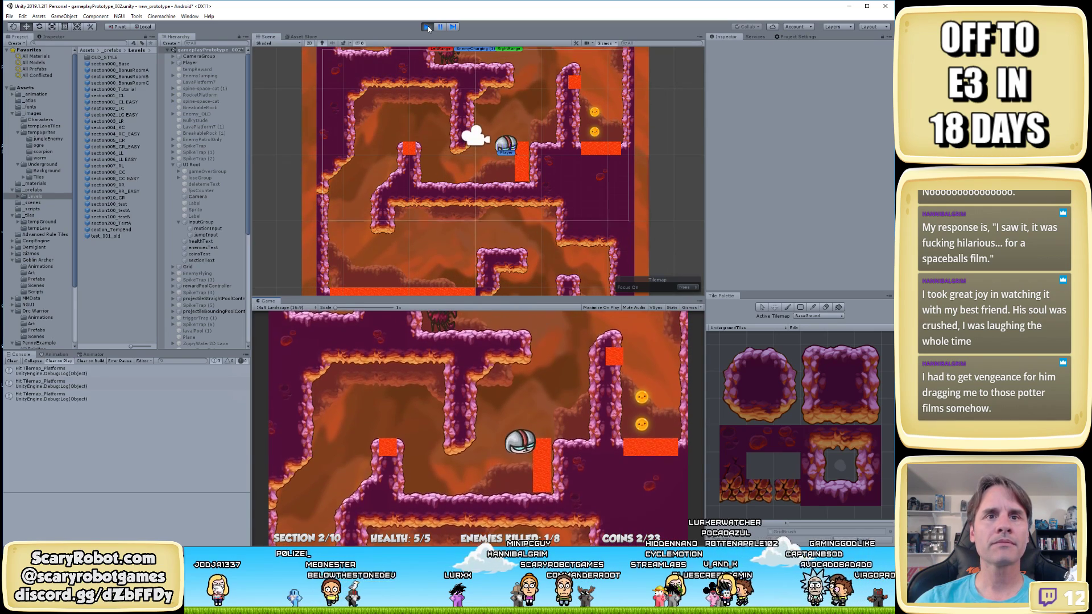
pyautogui.press('Right')
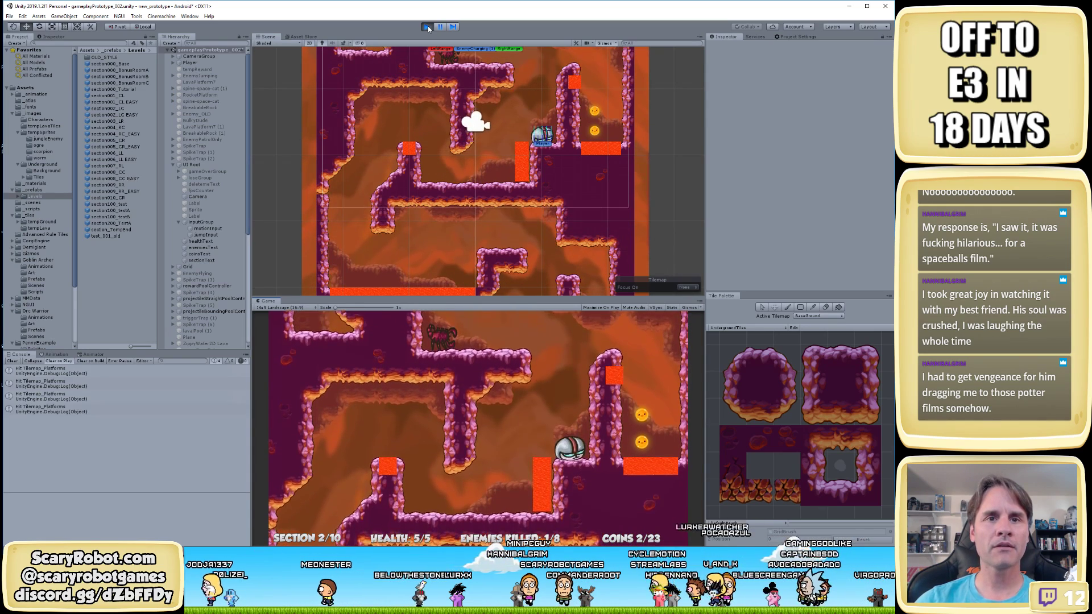
pyautogui.press('Left')
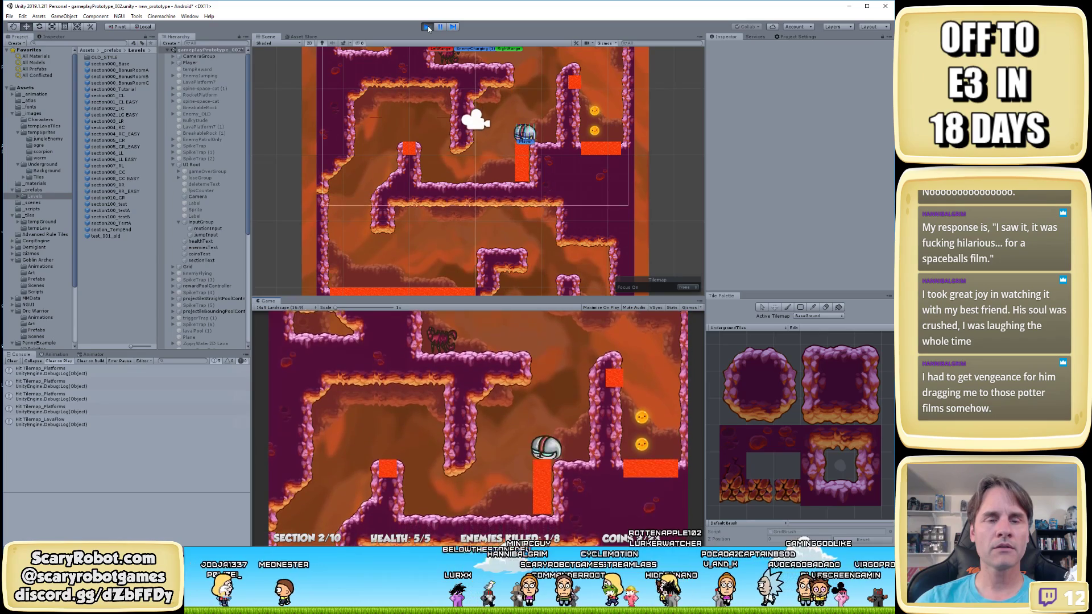
pyautogui.press('Right')
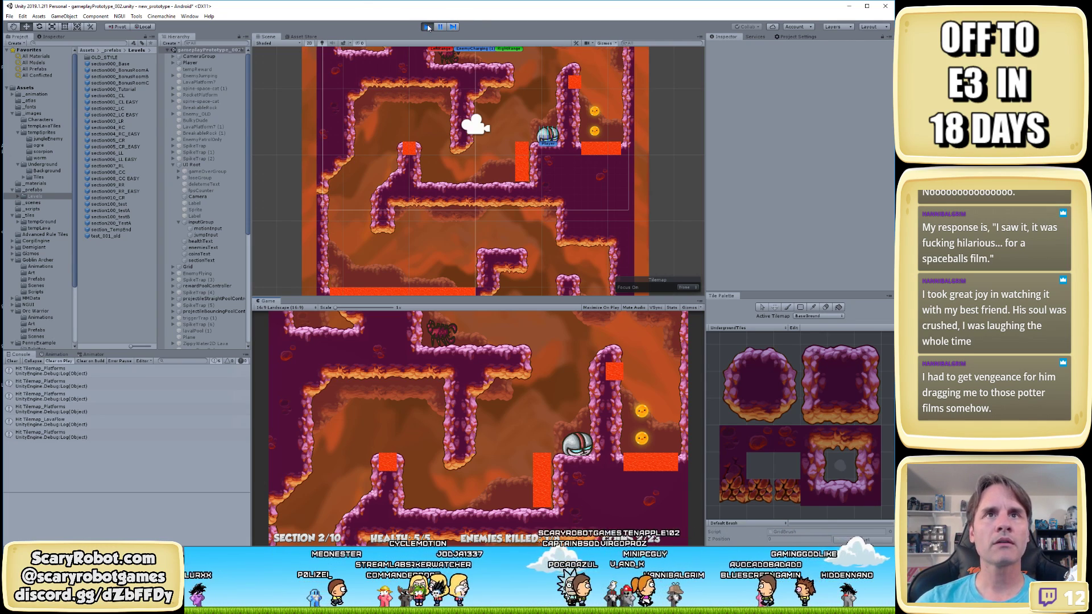
pyautogui.press('space')
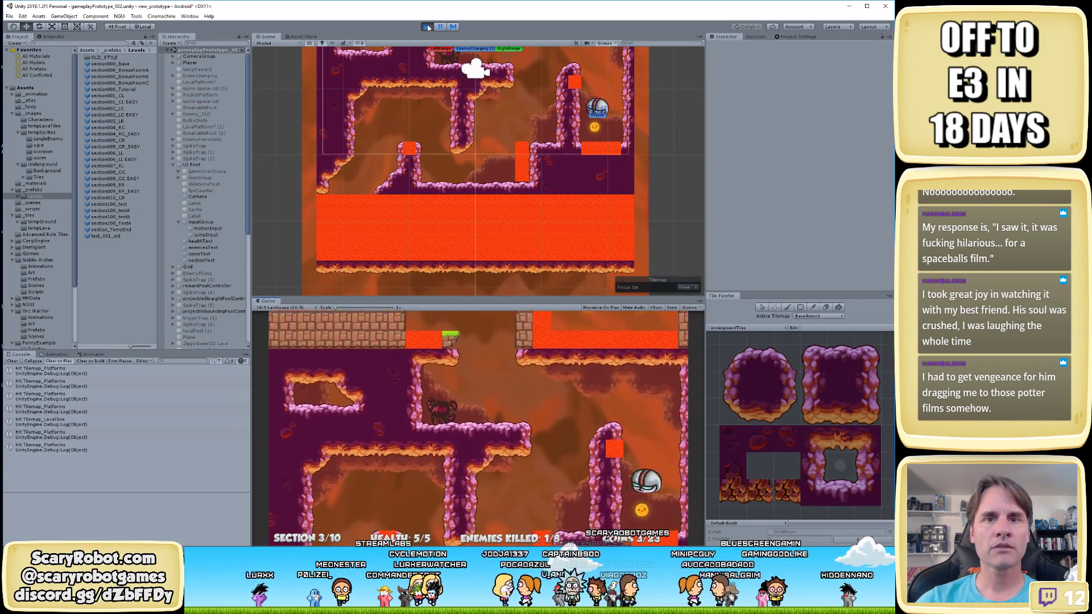
pyautogui.press('space')
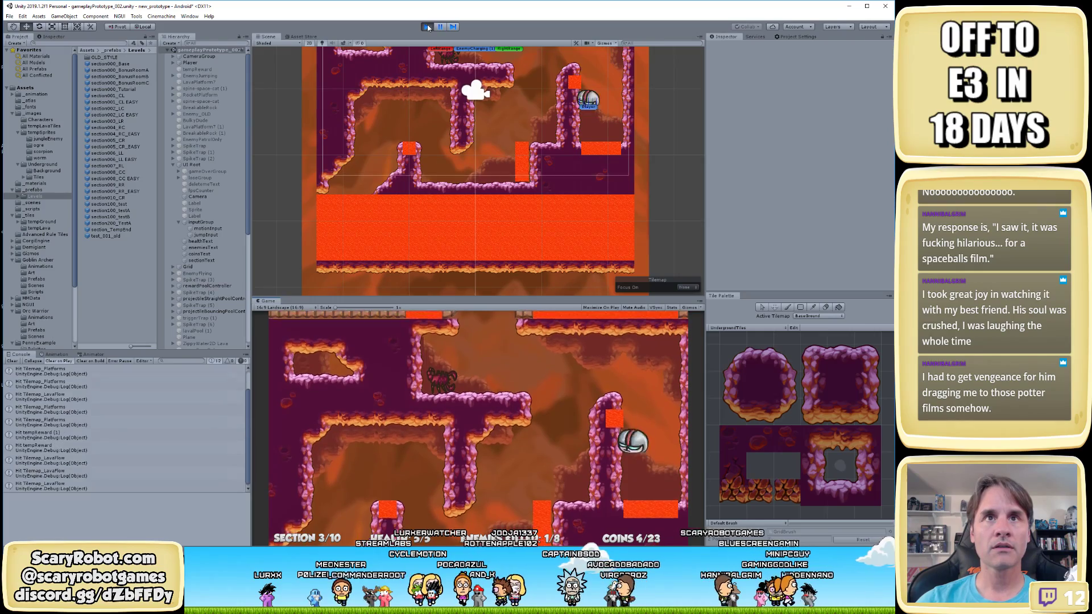
pyautogui.press('space')
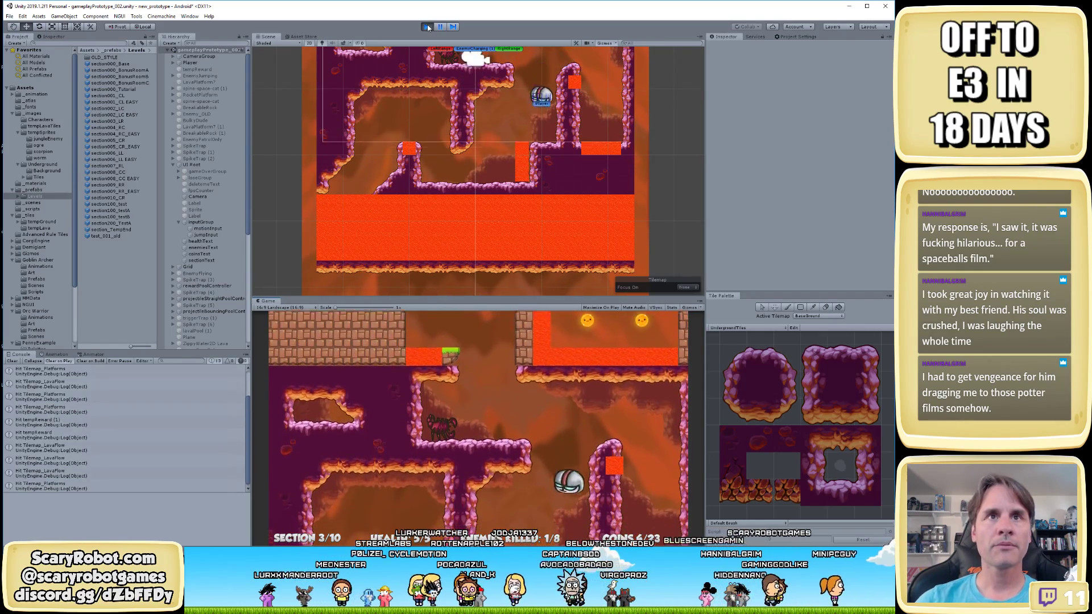
# Stop play mode and open the section002_LC EASY prefab for editing
pyautogui.click(426, 26)
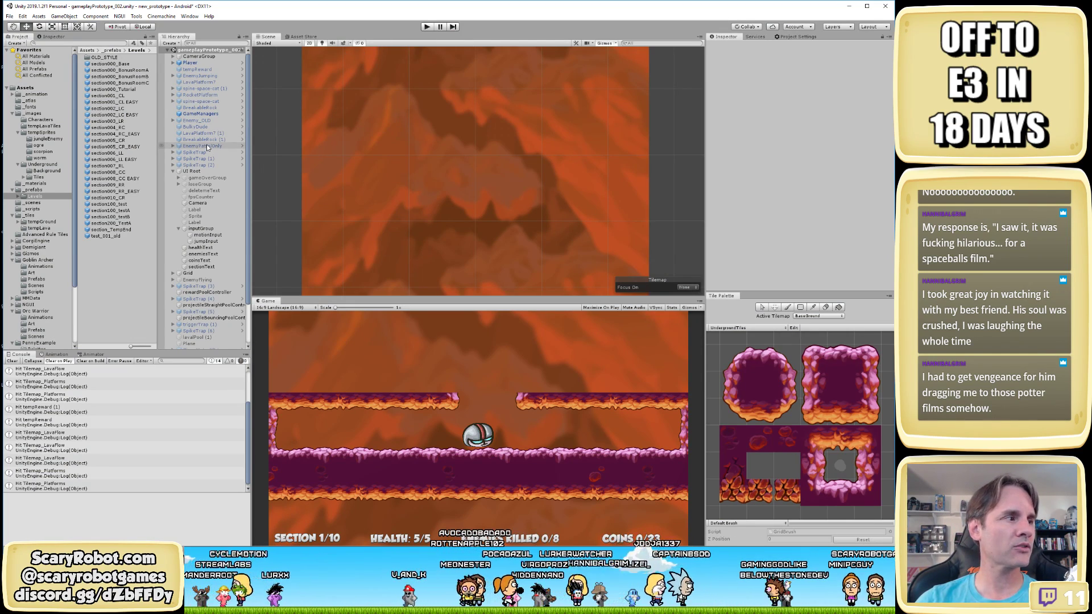
pyautogui.scroll(-3, 412, 194)
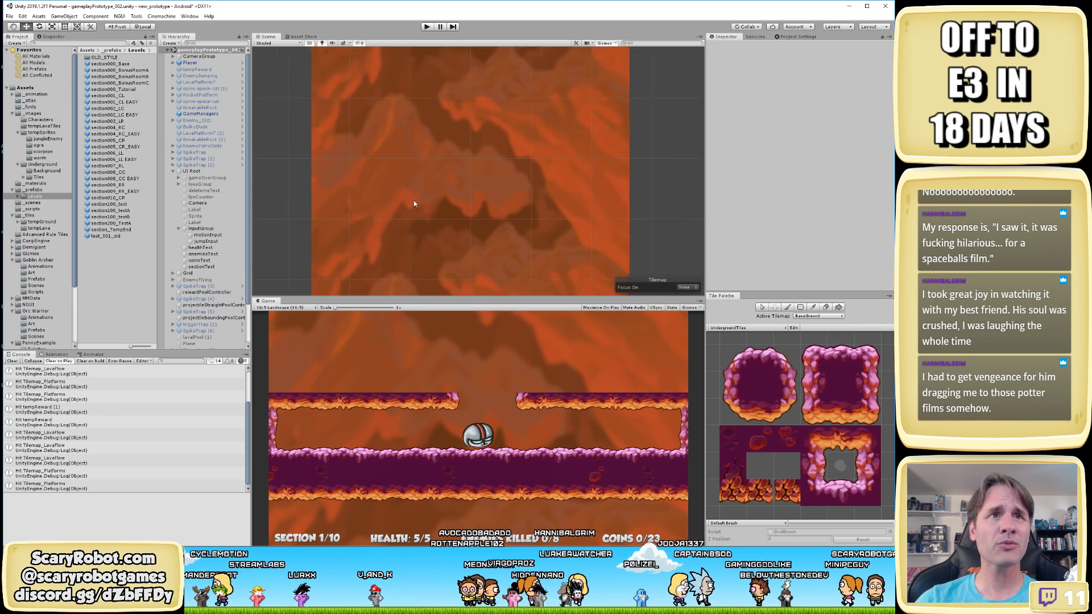
pyautogui.doubleClick(114, 115)
pyautogui.scroll(-5, 510, 214)
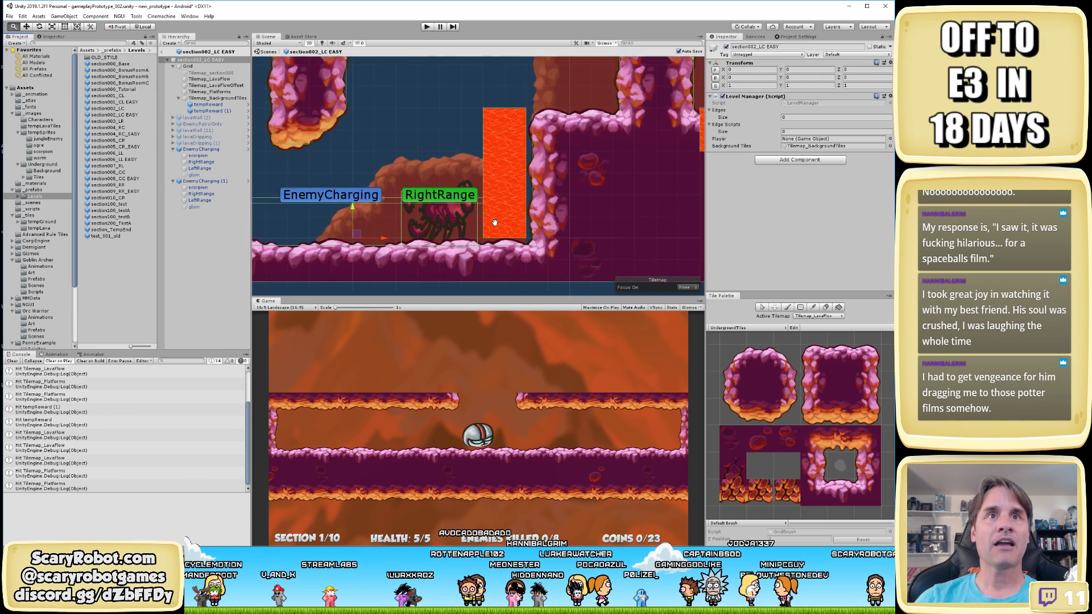
pyautogui.moveTo(511, 188); pyautogui.dragTo(562, 245, button='middle')
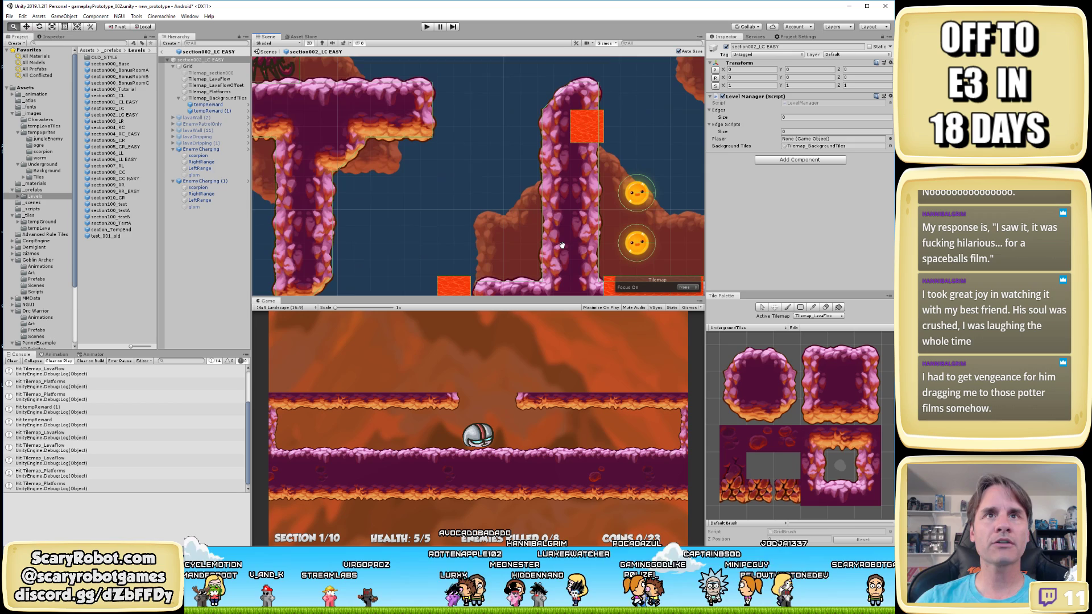
# Select Tilemap_LavaFlow in the prefab and pan around the level
pyautogui.click(601, 130)
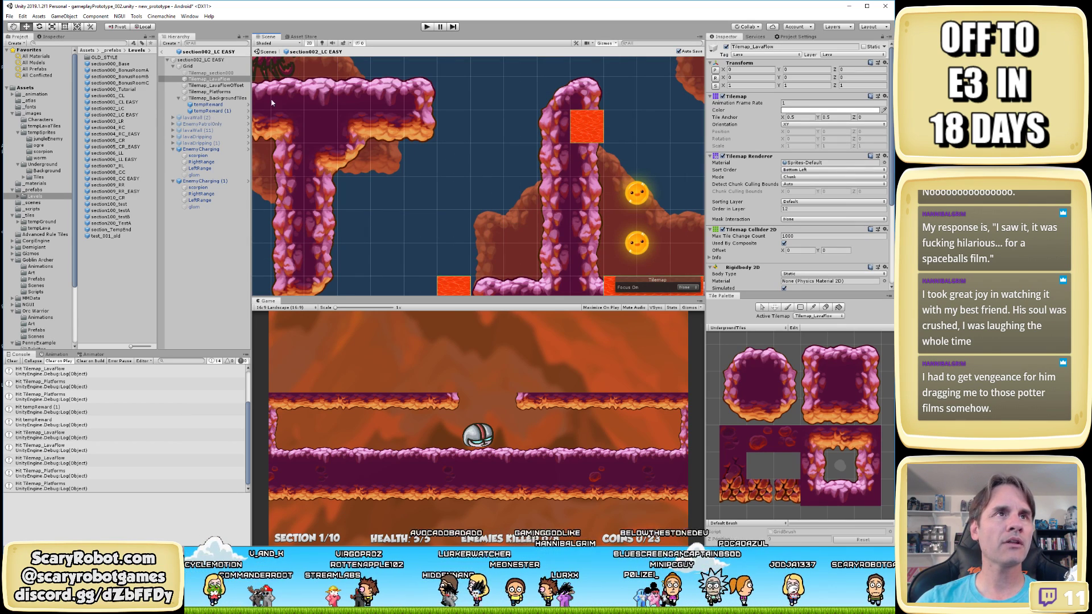
pyautogui.scroll(-3, 512, 165)
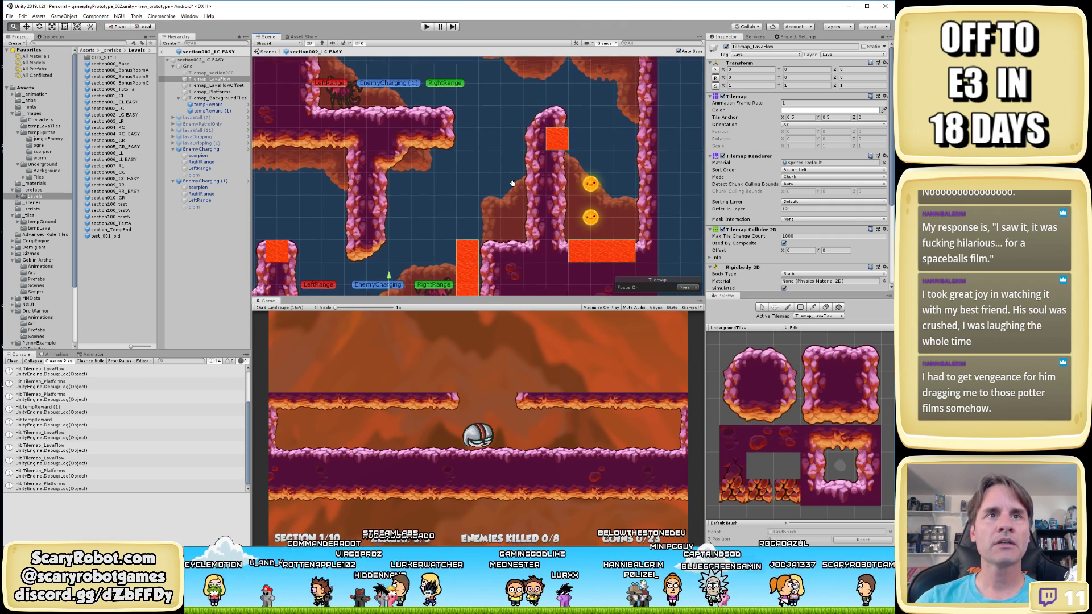
pyautogui.moveTo(519, 185); pyautogui.dragTo(528, 170, button='middle')
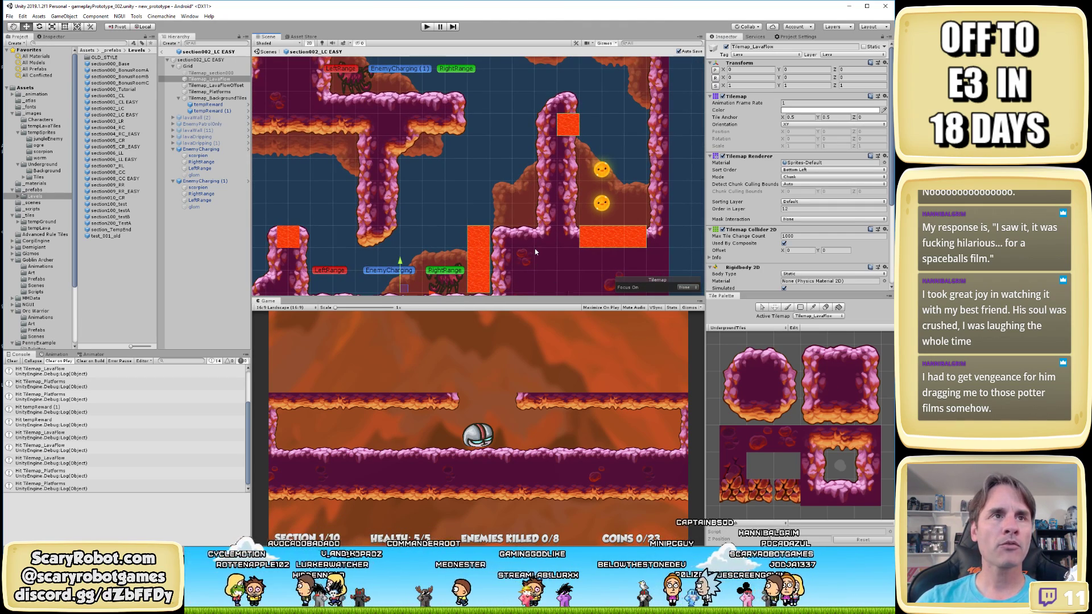
pyautogui.moveTo(534, 248); pyautogui.dragTo(544, 233, button='middle')
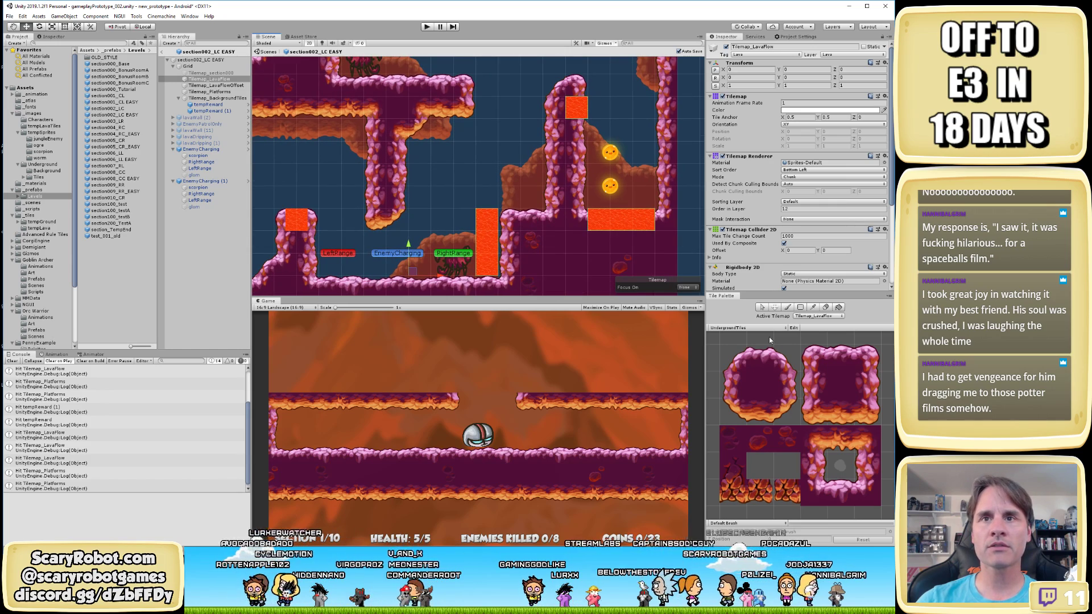
# Pick the left lava tile from the tempLava palette, switch to Move, and start play
pyautogui.click(741, 328)
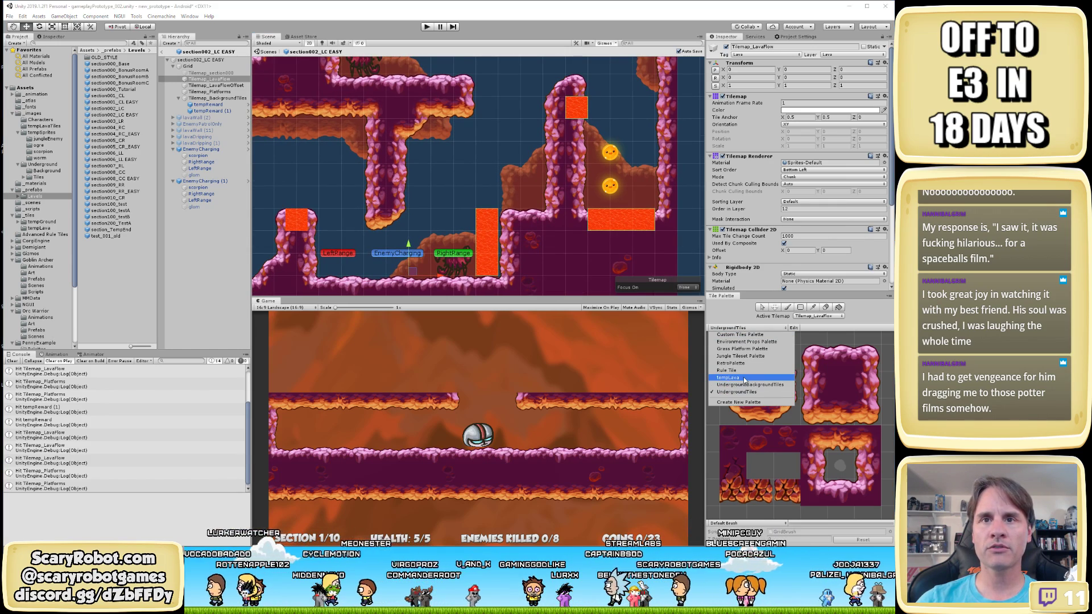
pyautogui.click(743, 379)
pyautogui.click(766, 407)
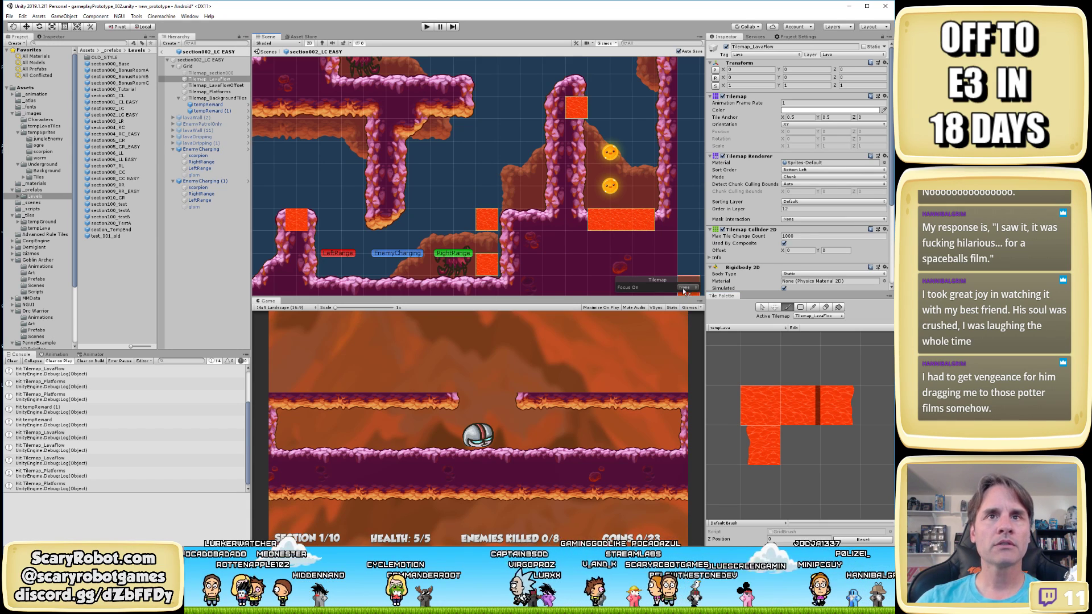
pyautogui.press('w')
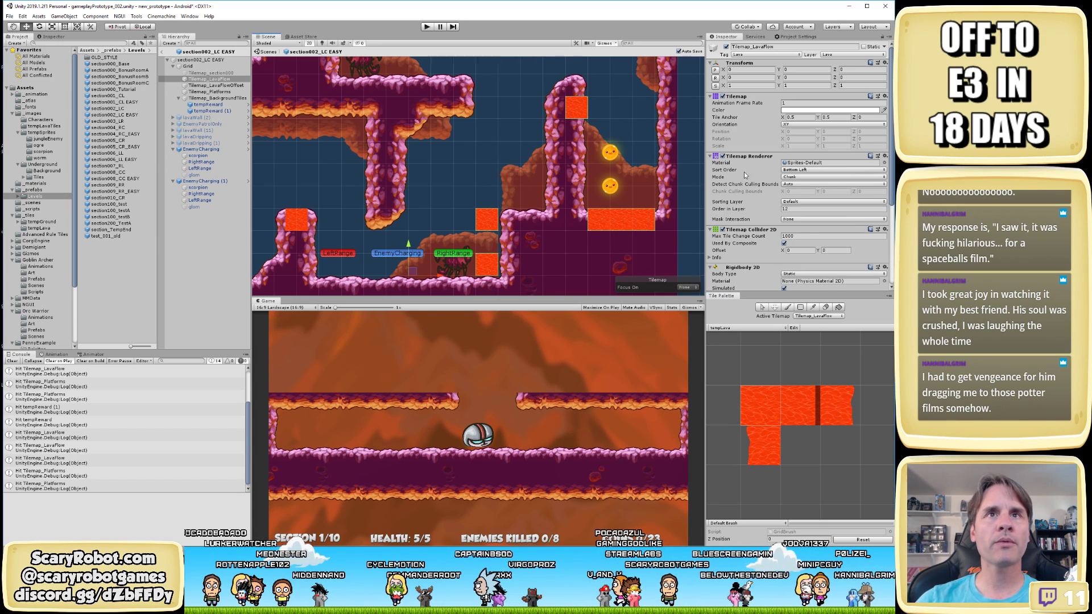
pyautogui.click(426, 27)
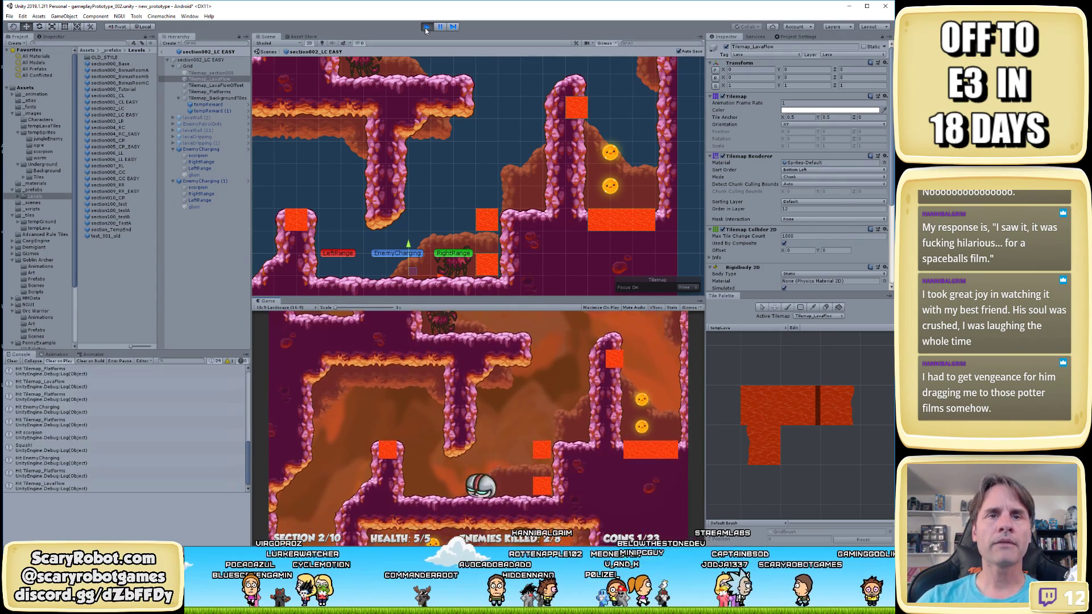
# Exit play mode after playing through the level
pyautogui.click(426, 27)
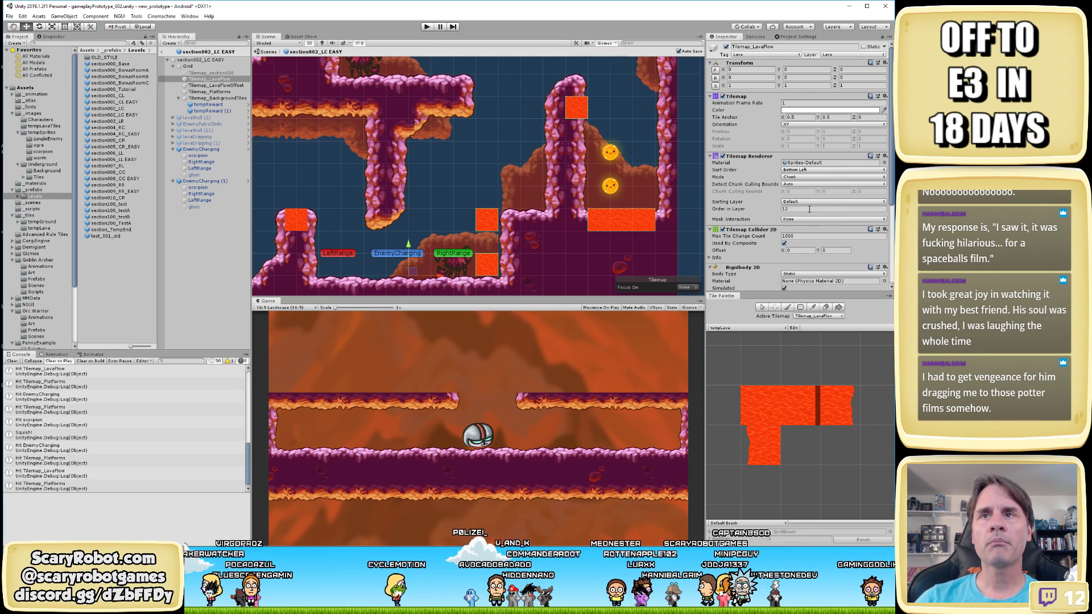
# Return to the main scene, toggle Lava in the Player's Platform Mask, and start play
pyautogui.scroll(-5, 810, 209)
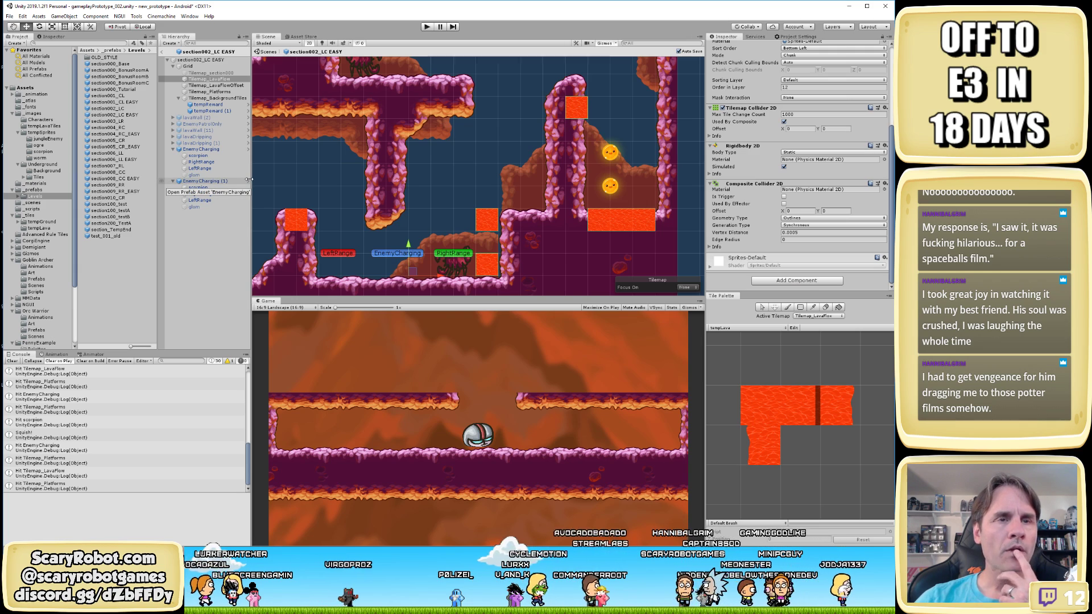
pyautogui.click(163, 52)
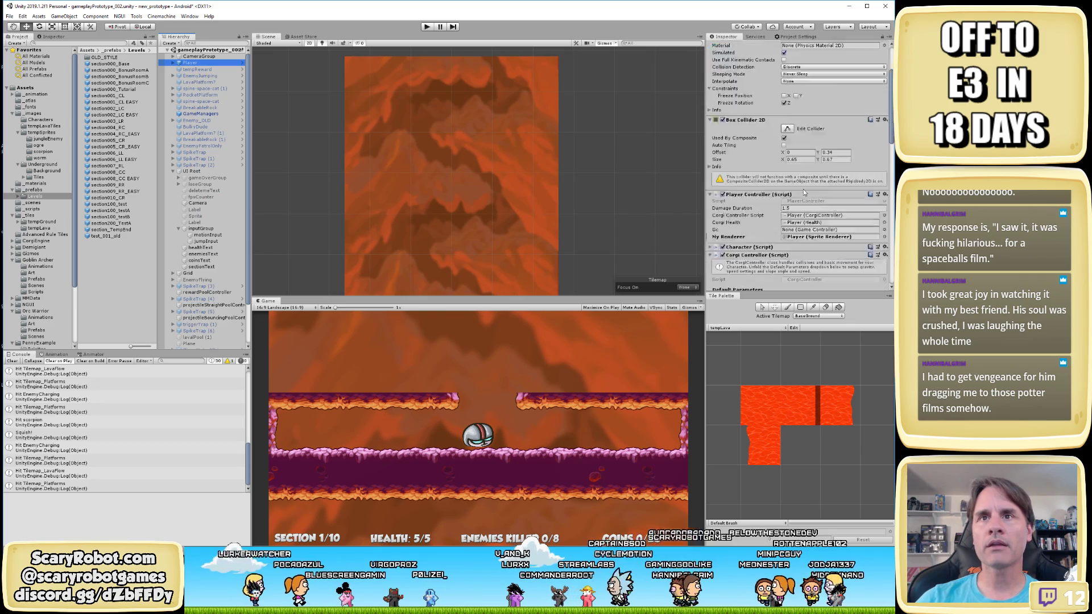
pyautogui.scroll(-15, 815, 209)
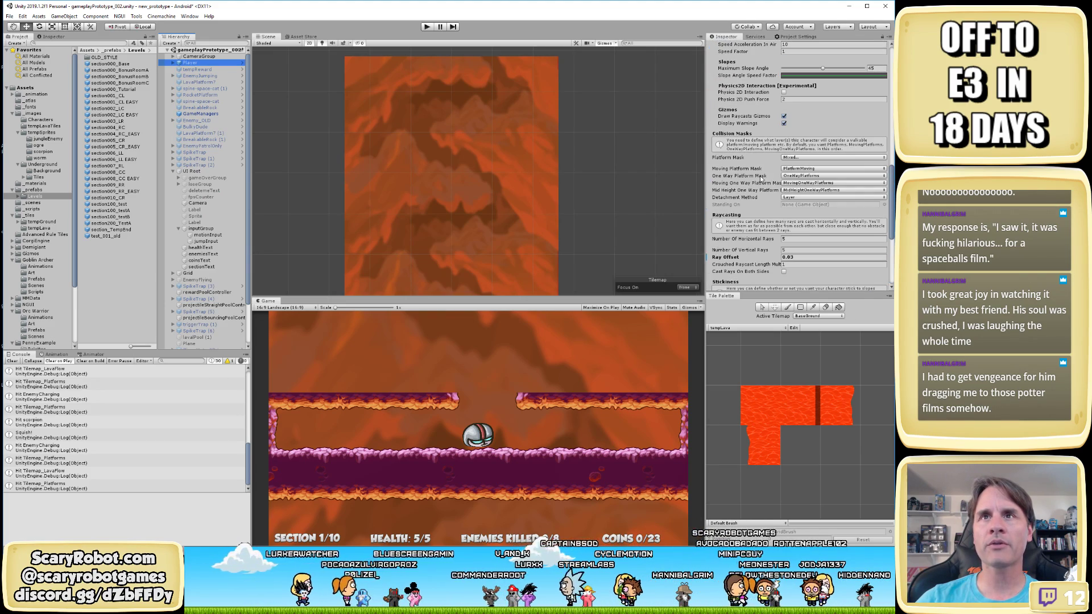
pyautogui.click(813, 158)
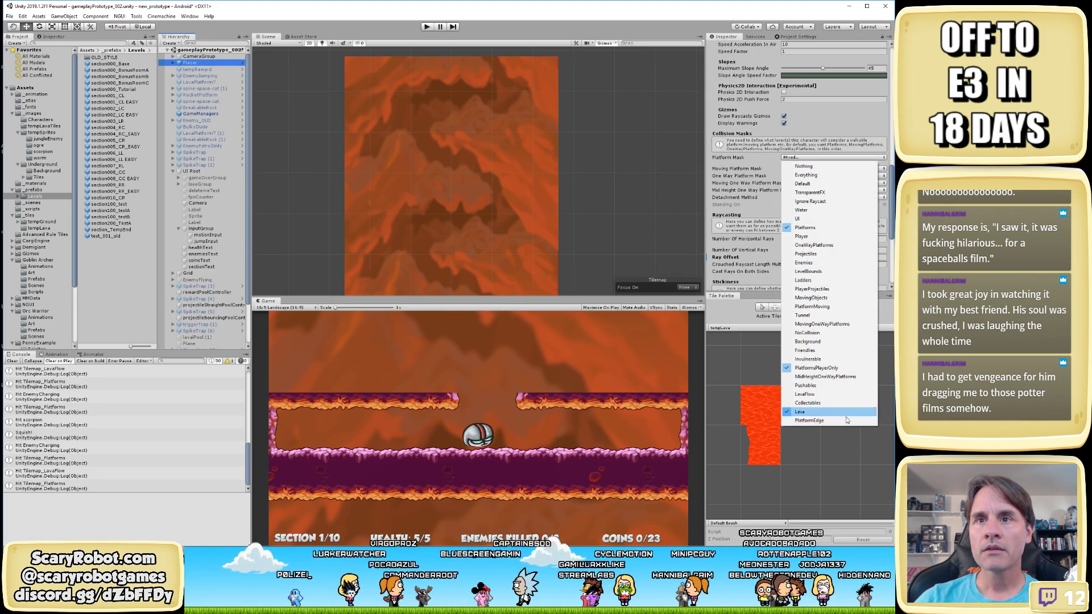
pyautogui.click(801, 413)
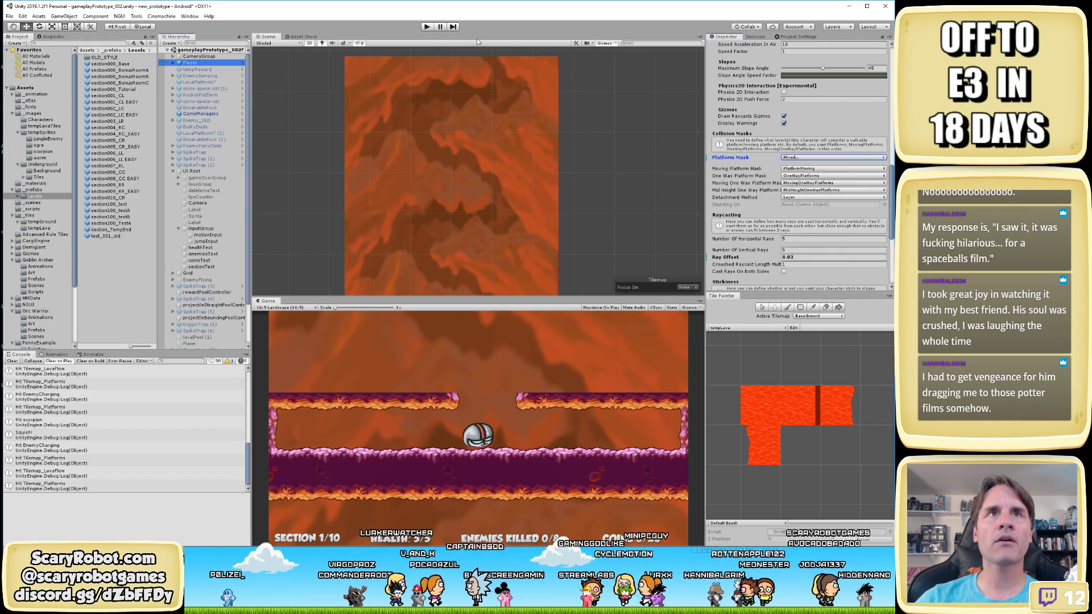
pyautogui.click(426, 27)
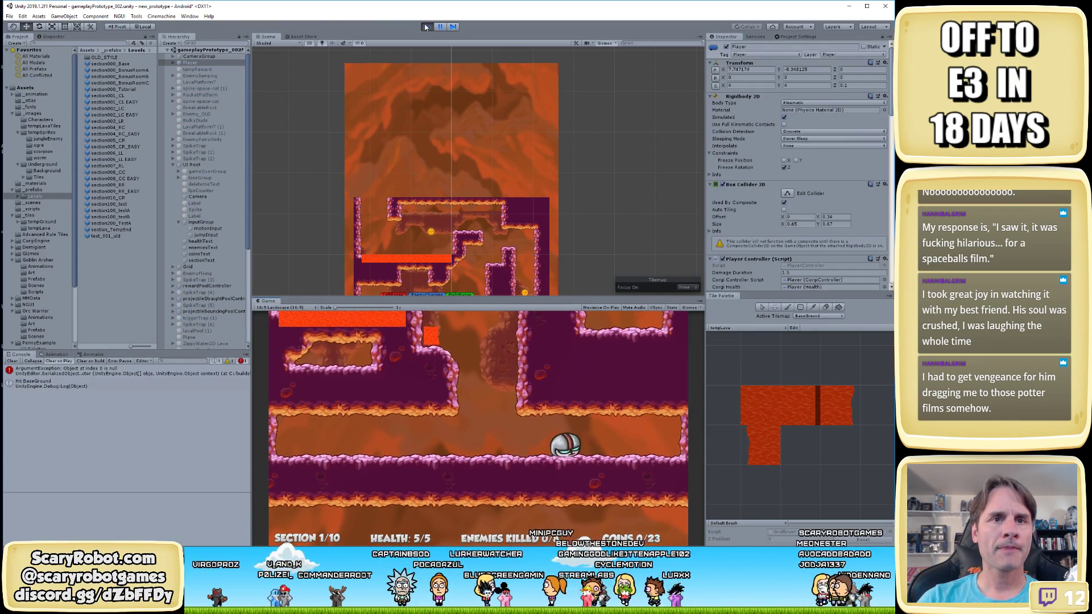
# Climb the shaft, roll over an enemy, and grab a coin on the upper ledges
pyautogui.press('space')
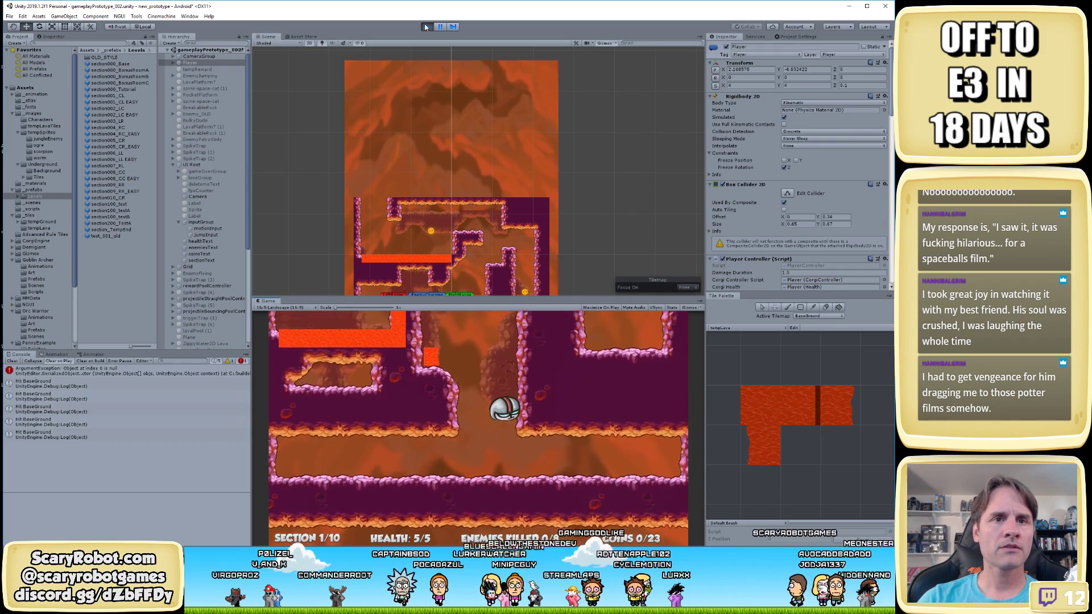
pyautogui.press('Left')
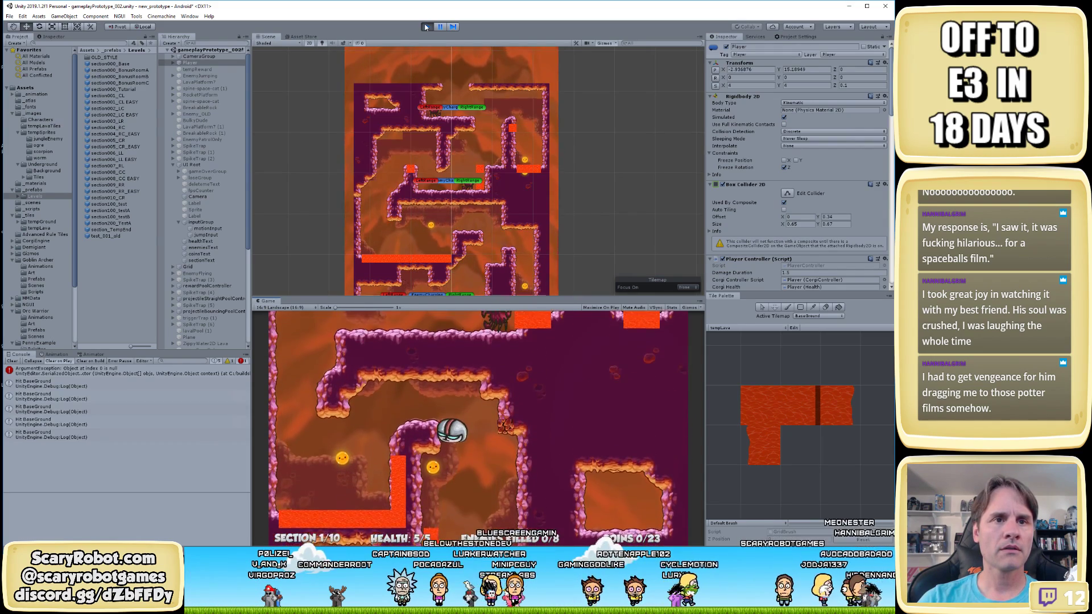
pyautogui.press('Left')
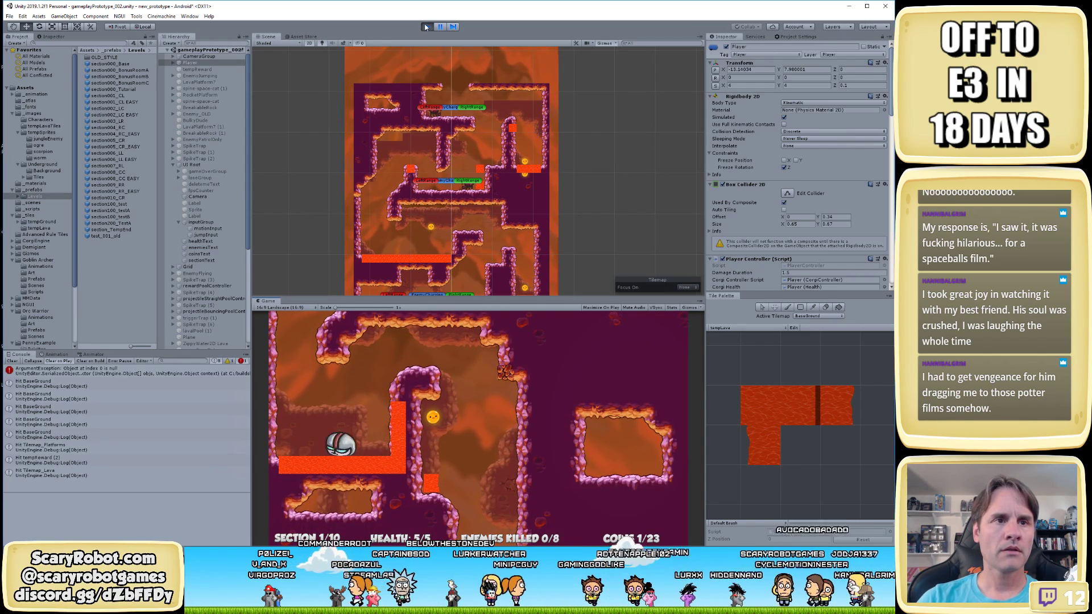
pyautogui.press('space')
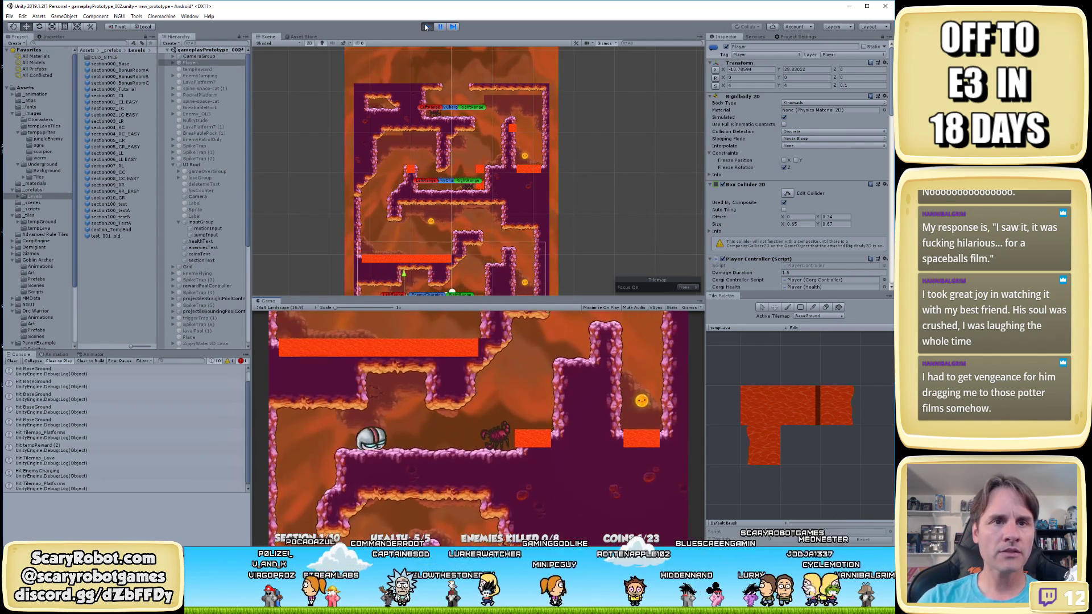
pyautogui.press('Right')
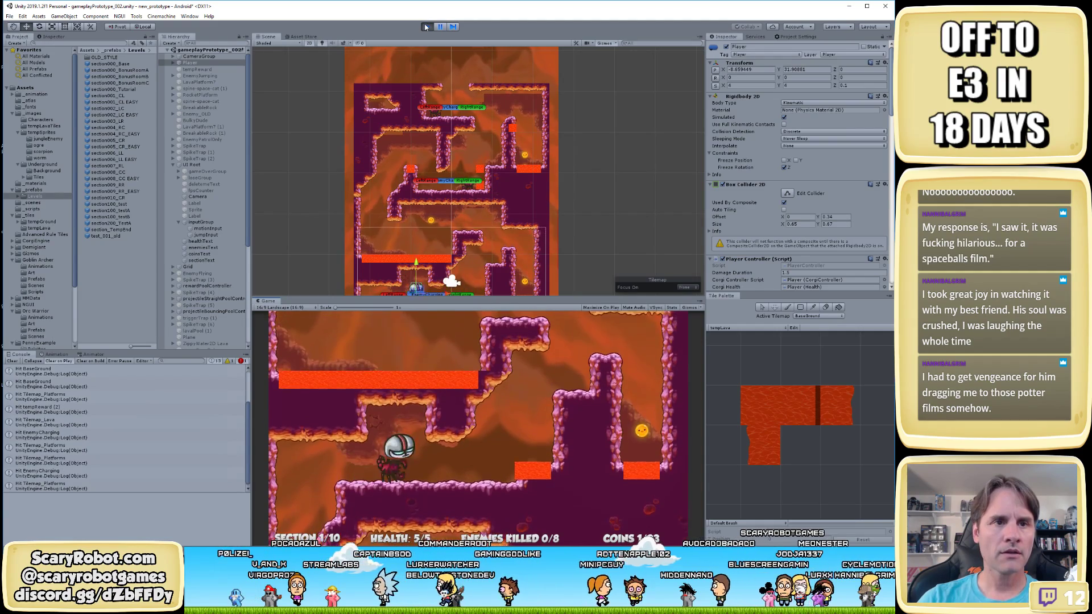
pyautogui.press('Right')
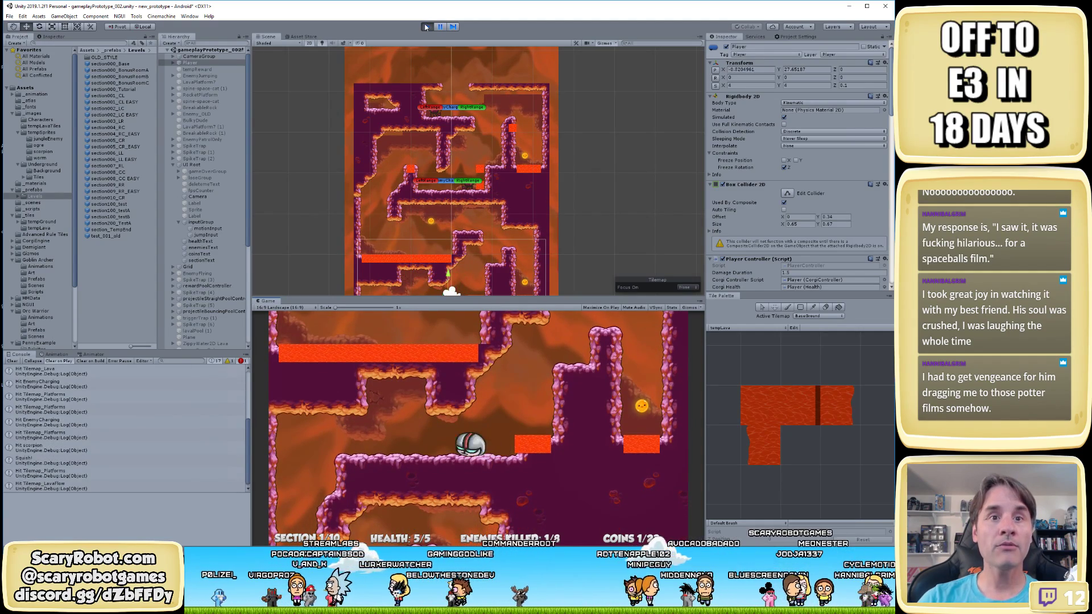
pyautogui.press('Right')
pyautogui.press('space')
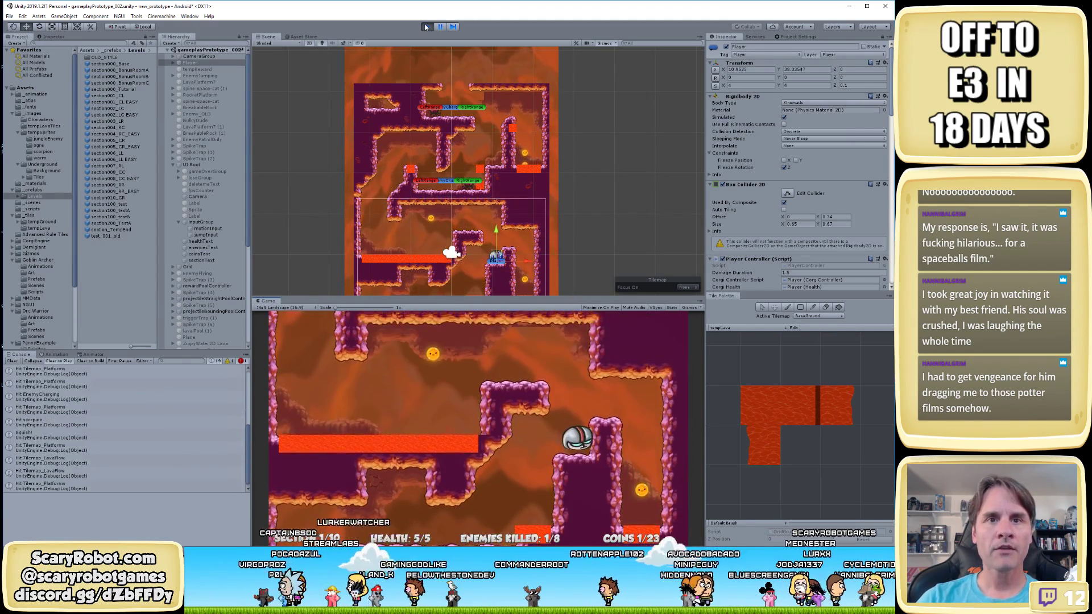
pyautogui.press('space')
pyautogui.press('Left')
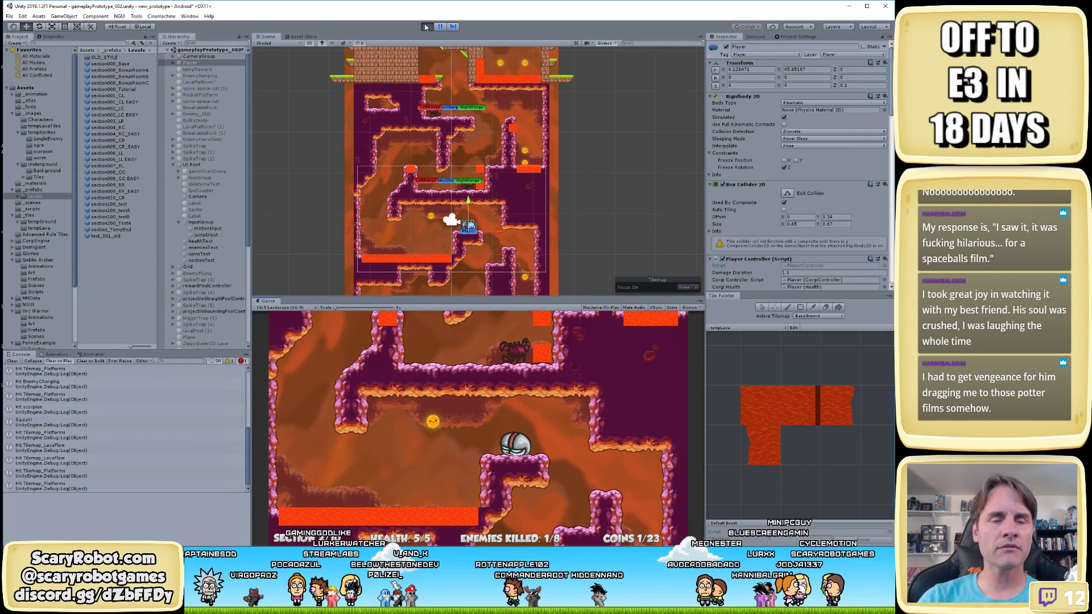
pyautogui.press('Left')
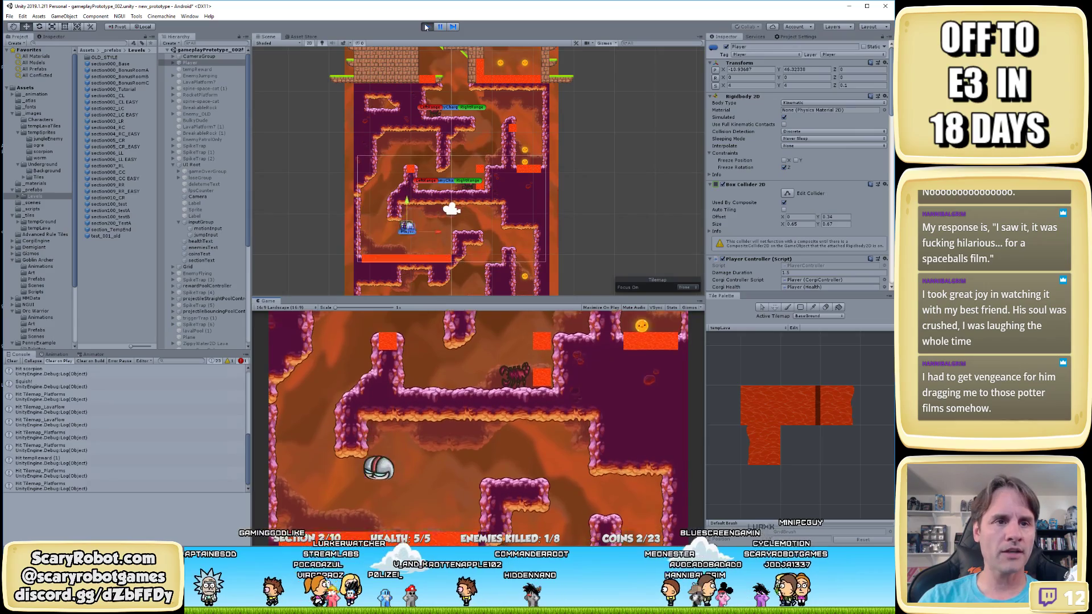
pyautogui.press('space')
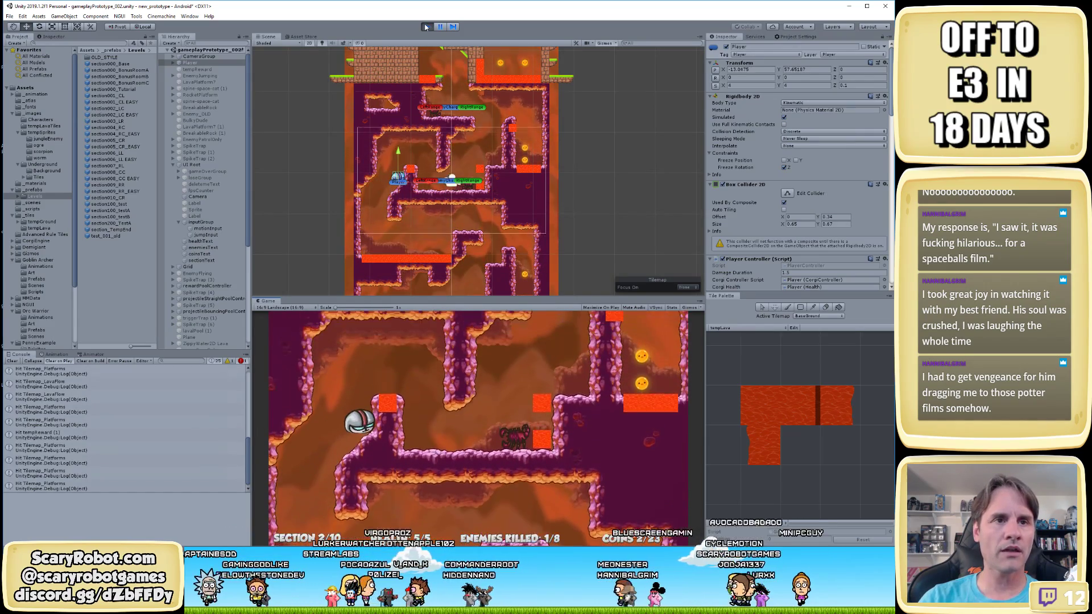
pyautogui.press('Right')
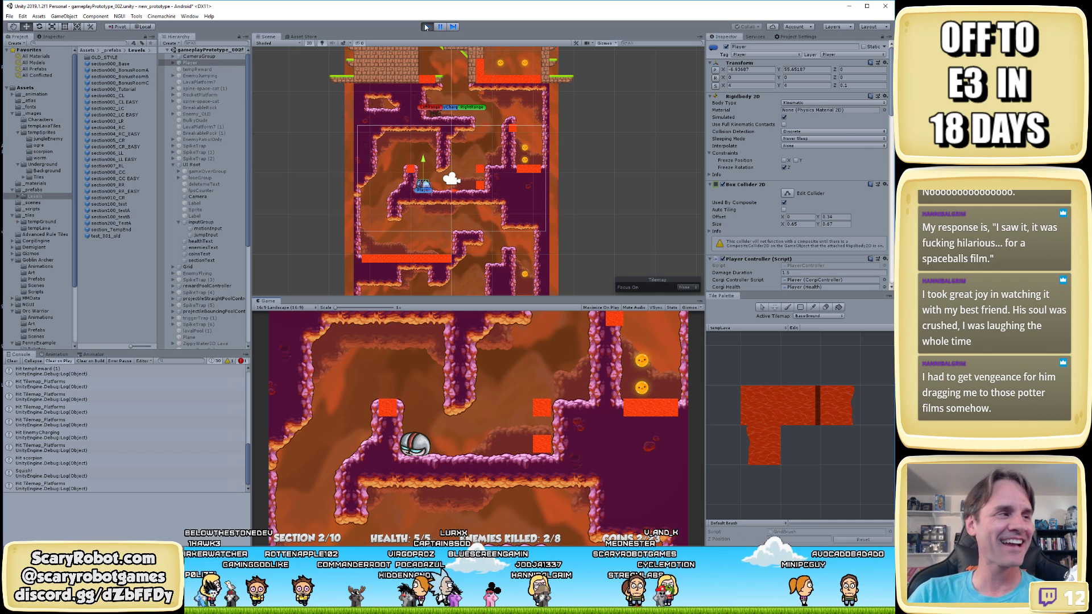
# Roll the player into the lava twice to test hits, frame the player, and stop play
pyautogui.press('Right')
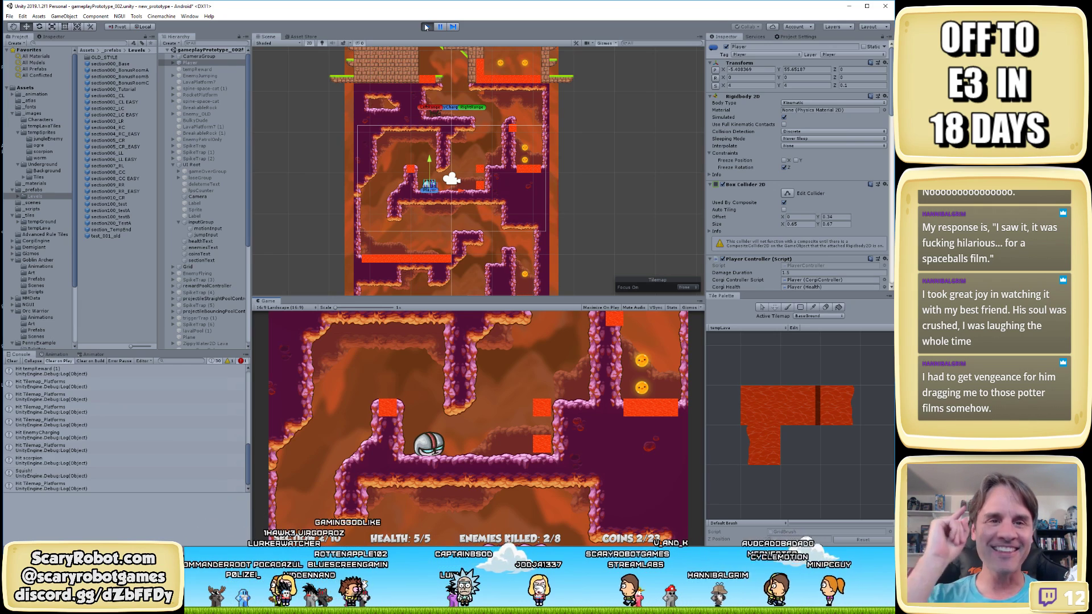
pyautogui.press('Right')
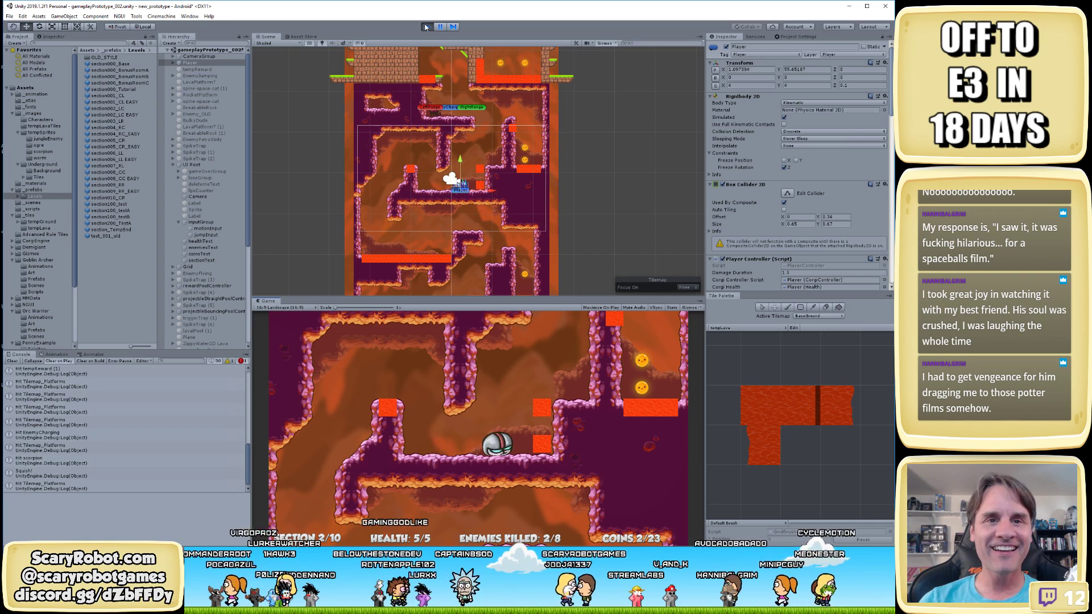
pyautogui.press('Right')
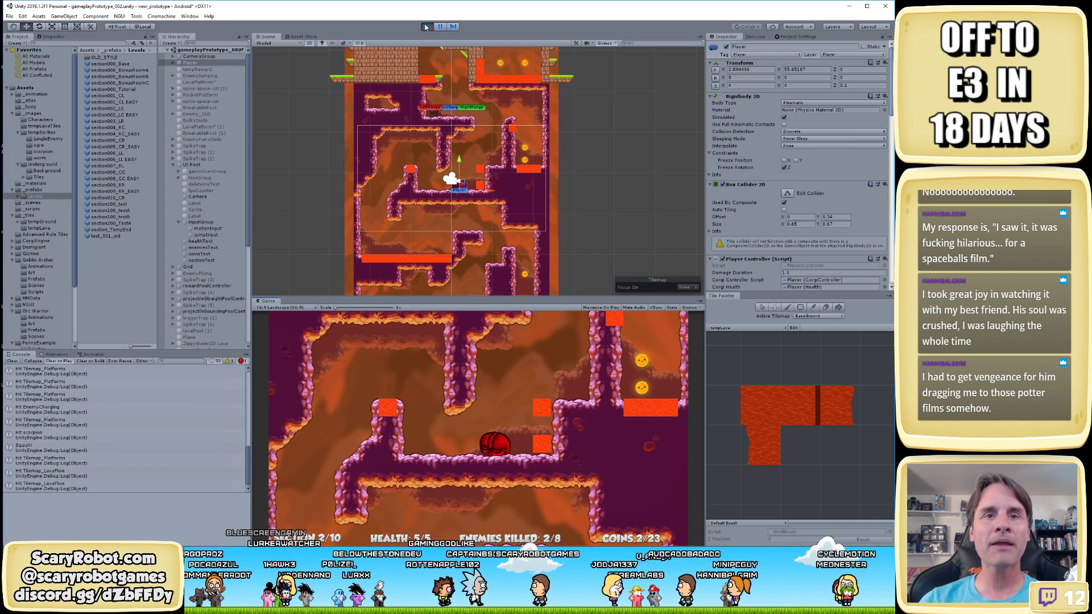
pyautogui.press('Left')
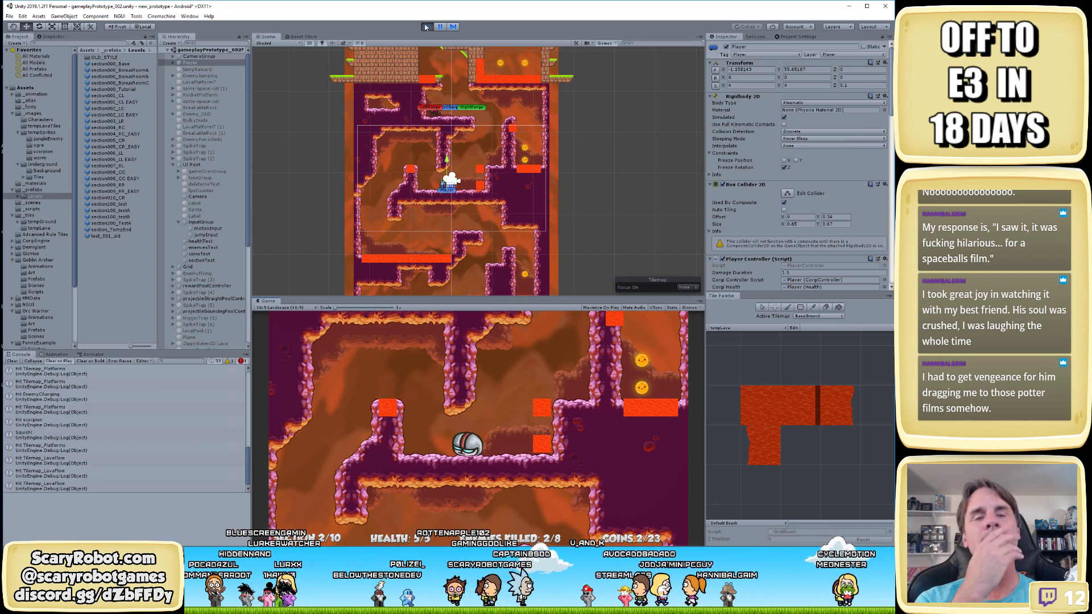
pyautogui.press('Right')
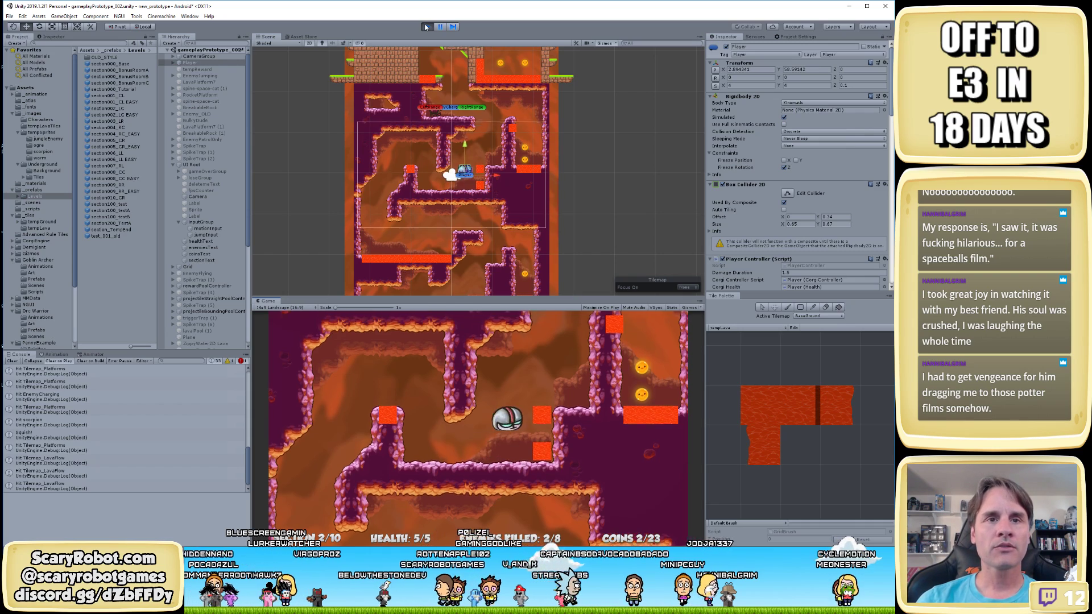
pyautogui.press('Left')
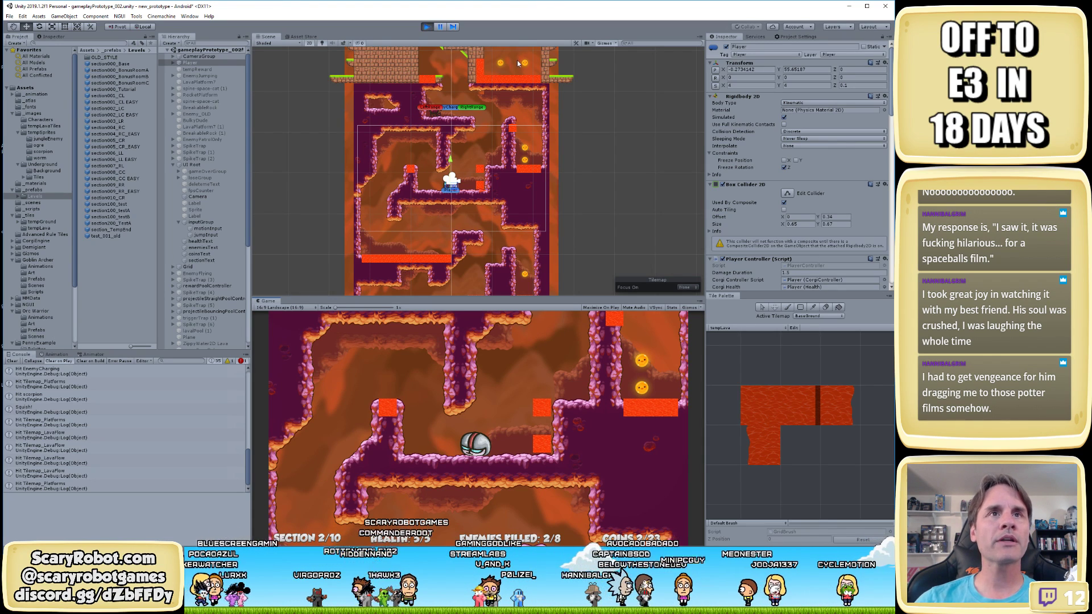
pyautogui.scroll(-1, 489, 205)
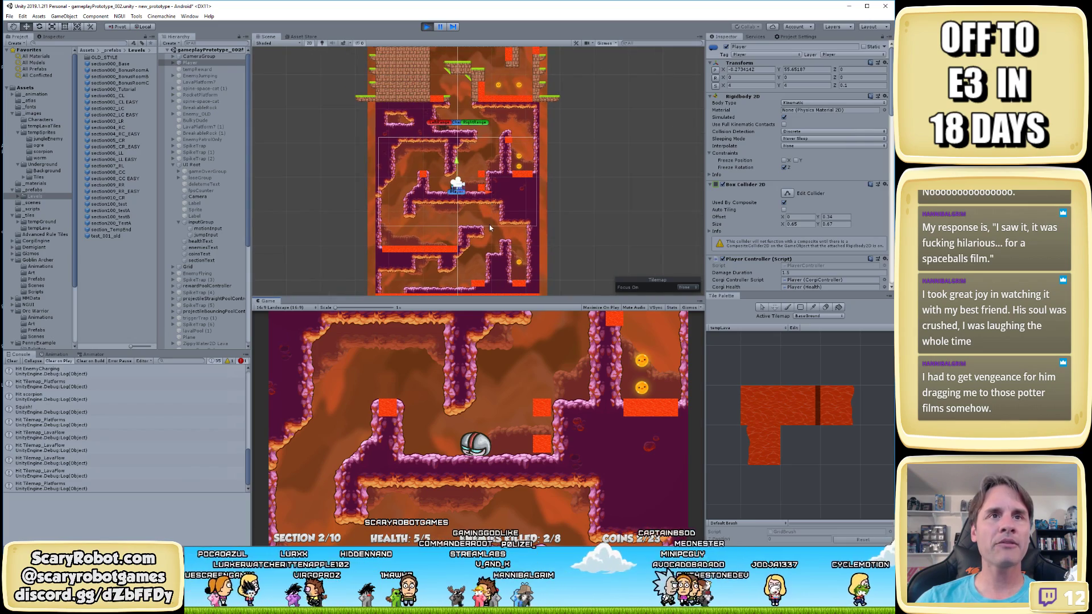
pyautogui.press('f')
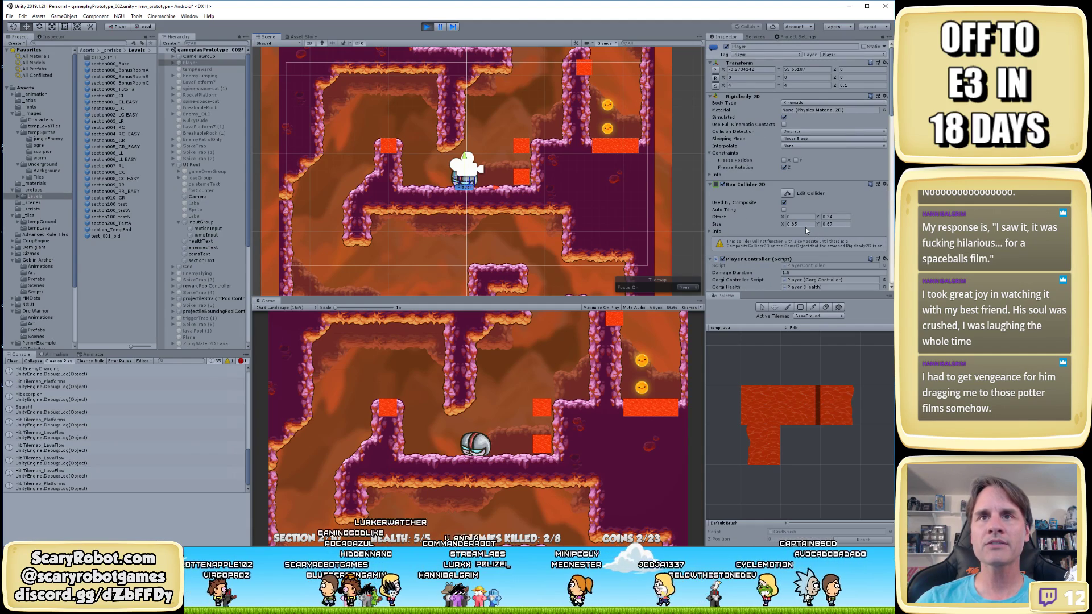
pyautogui.click(426, 26)
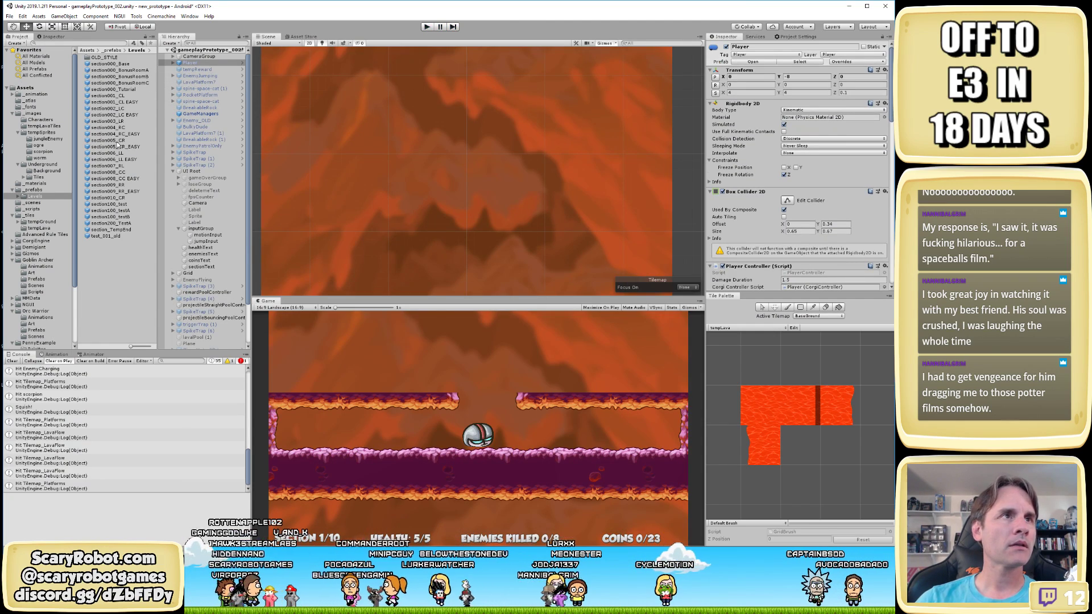
# Reopen section002_LC EASY and enable Is Trigger on Tilemap_LavaFlow's Composite Collider 2D
pyautogui.doubleClick(127, 114)
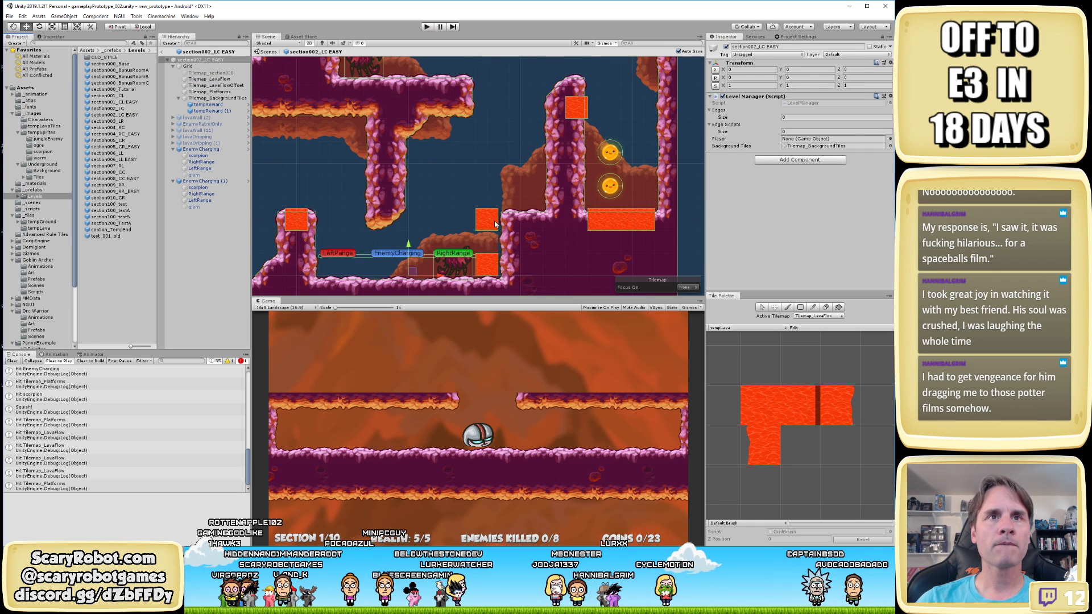
pyautogui.click(495, 225)
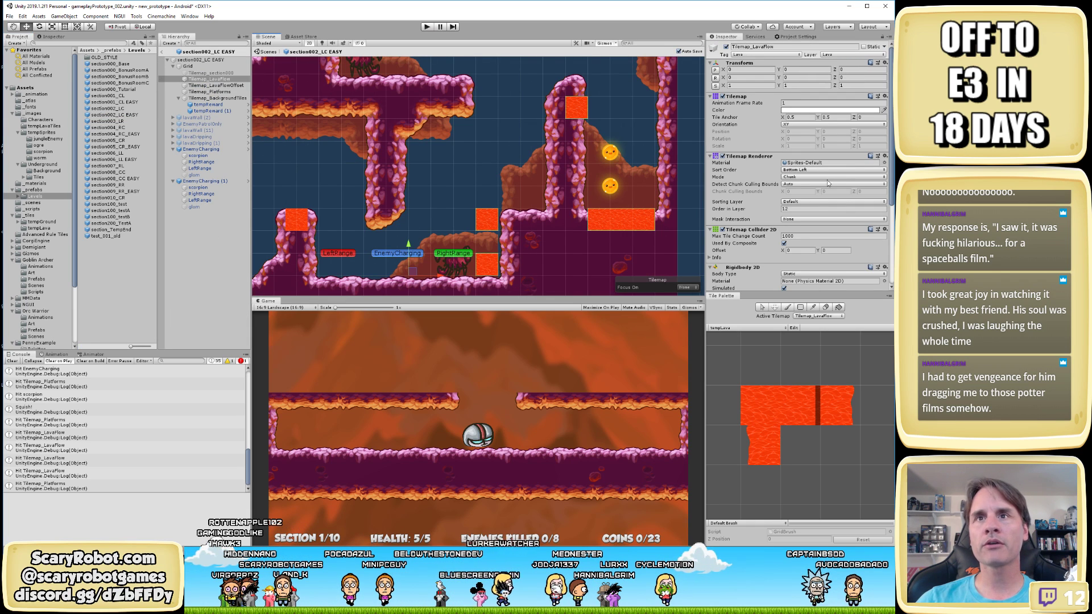
pyautogui.scroll(-3, 827, 180)
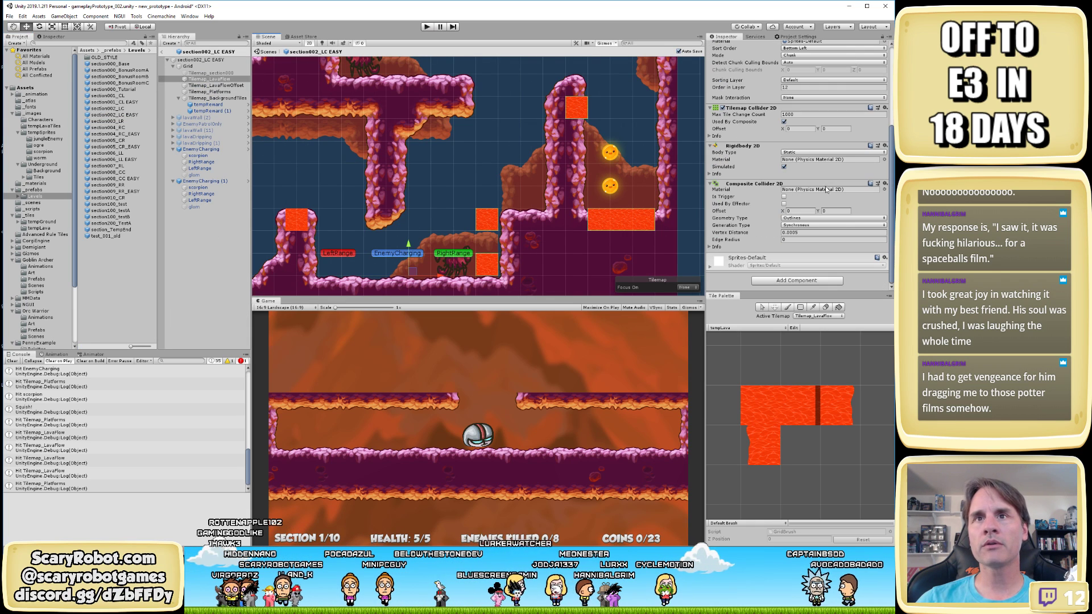
pyautogui.click(784, 197)
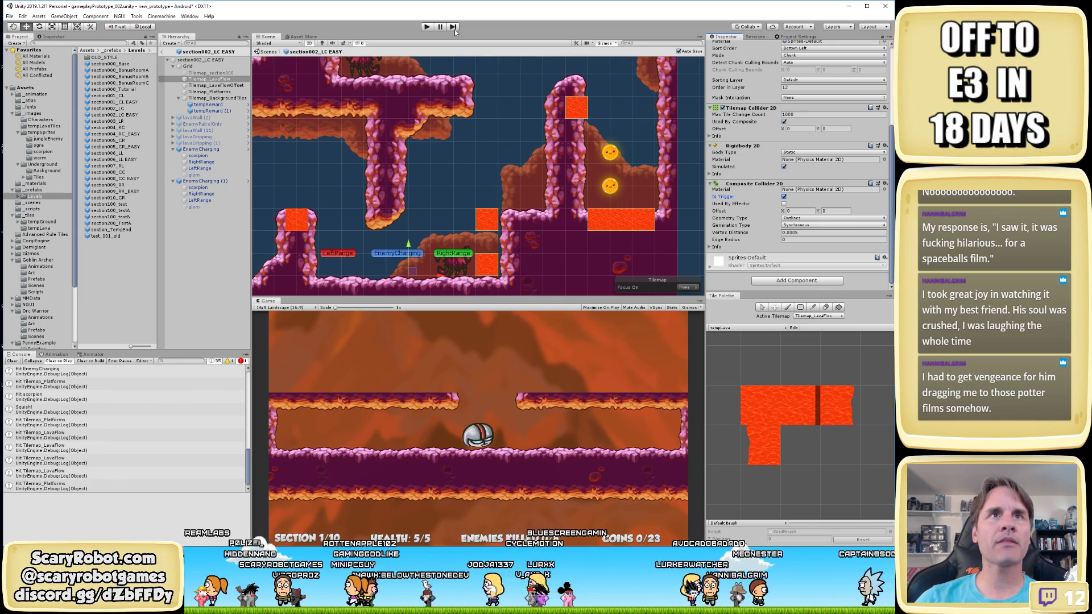
pyautogui.click(427, 26)
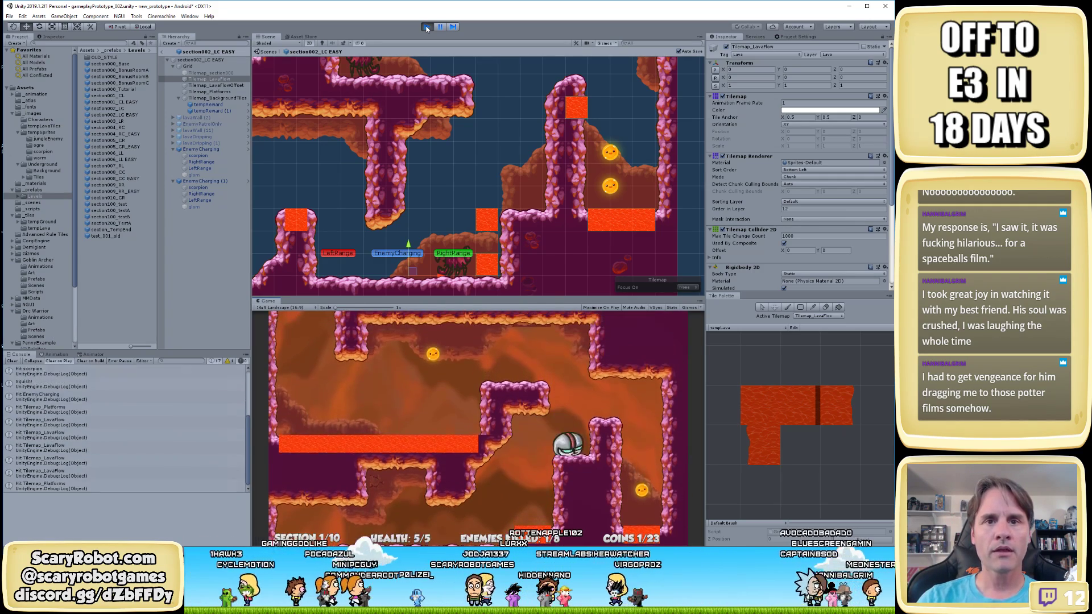
pyautogui.click(426, 29)
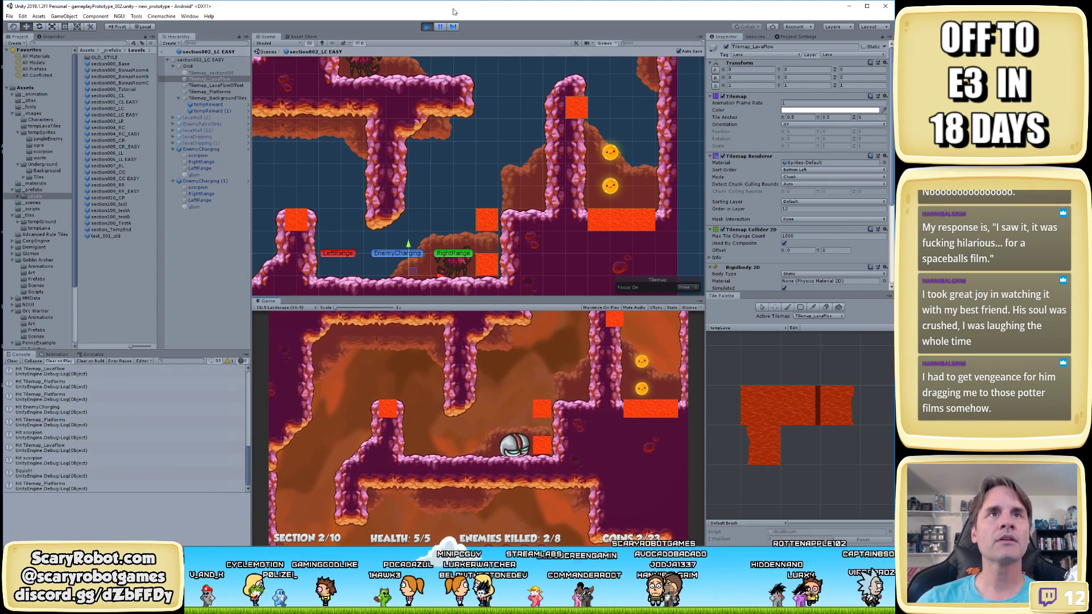
pyautogui.click(426, 26)
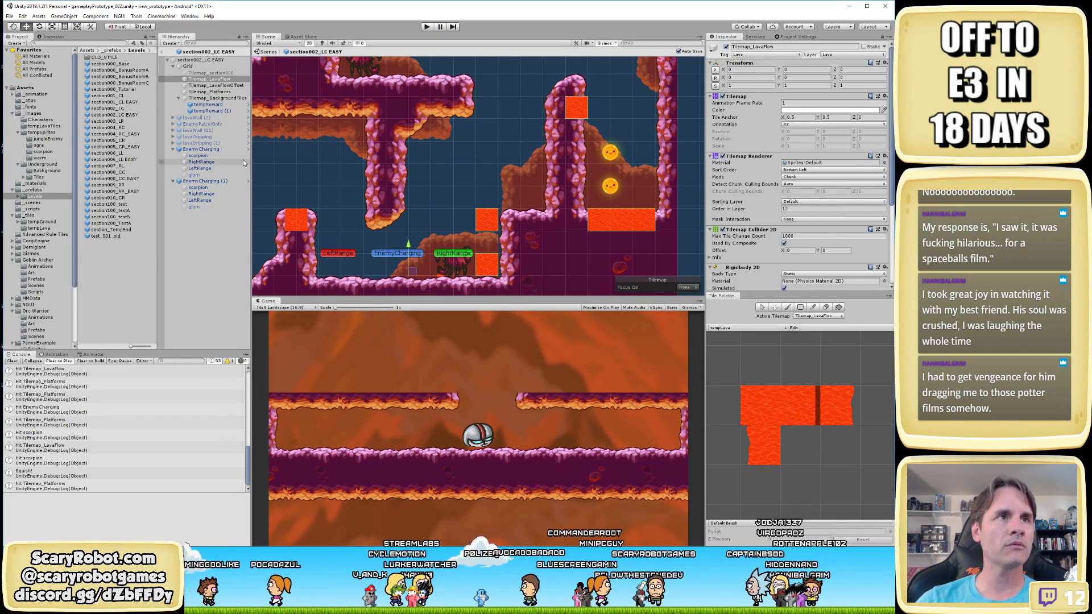
# Try a pink cave tile from the UndergroundTiles palette, then undo the accidental paint
pyautogui.click(730, 328)
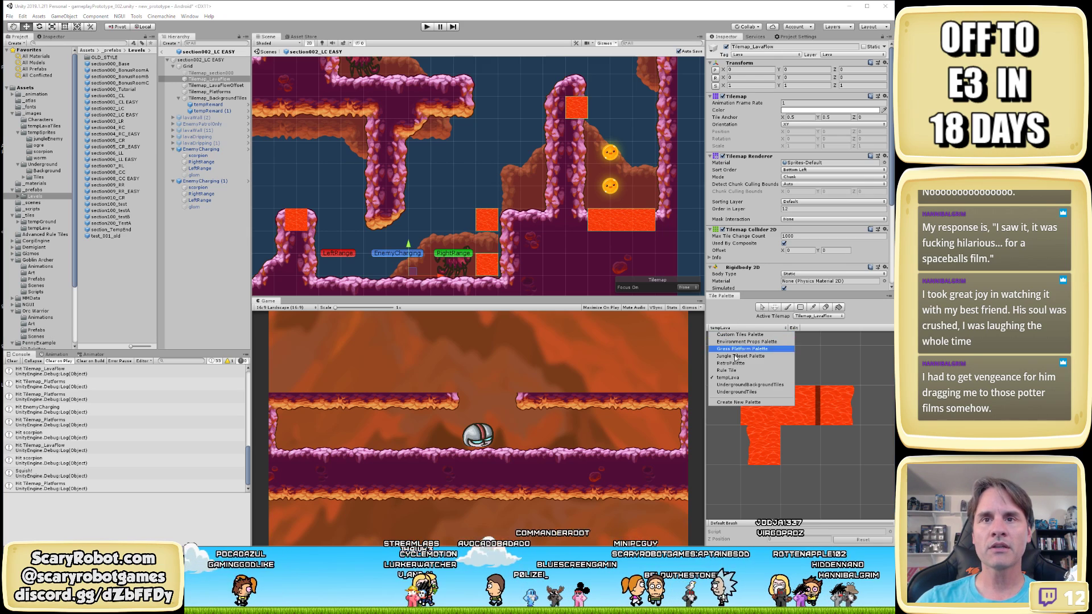
pyautogui.click(738, 392)
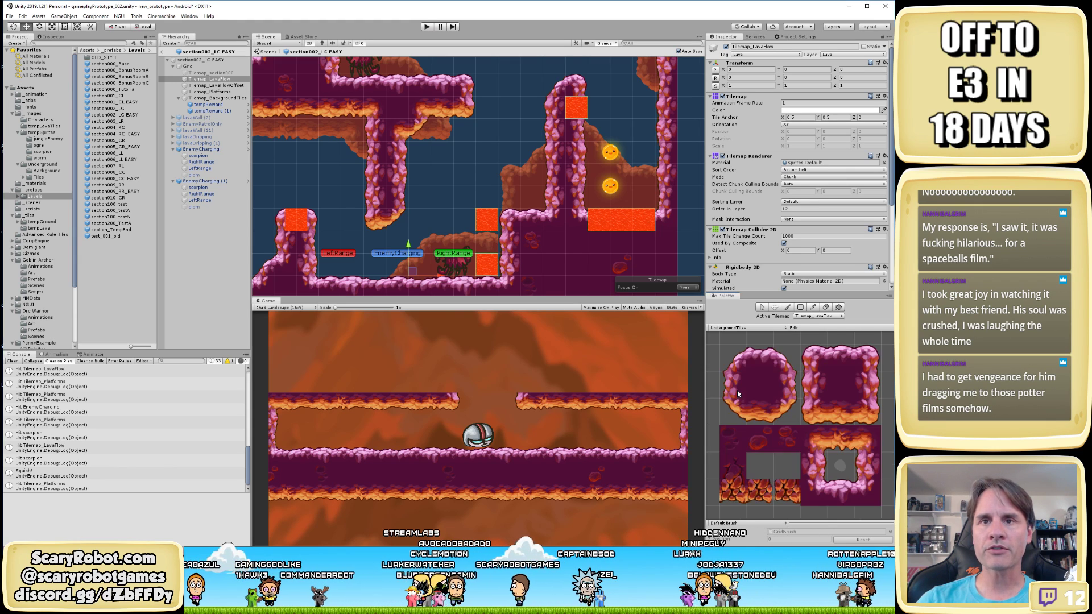
pyautogui.click(814, 358)
pyautogui.click(487, 221)
pyautogui.hotkey('ctrl', 'z')
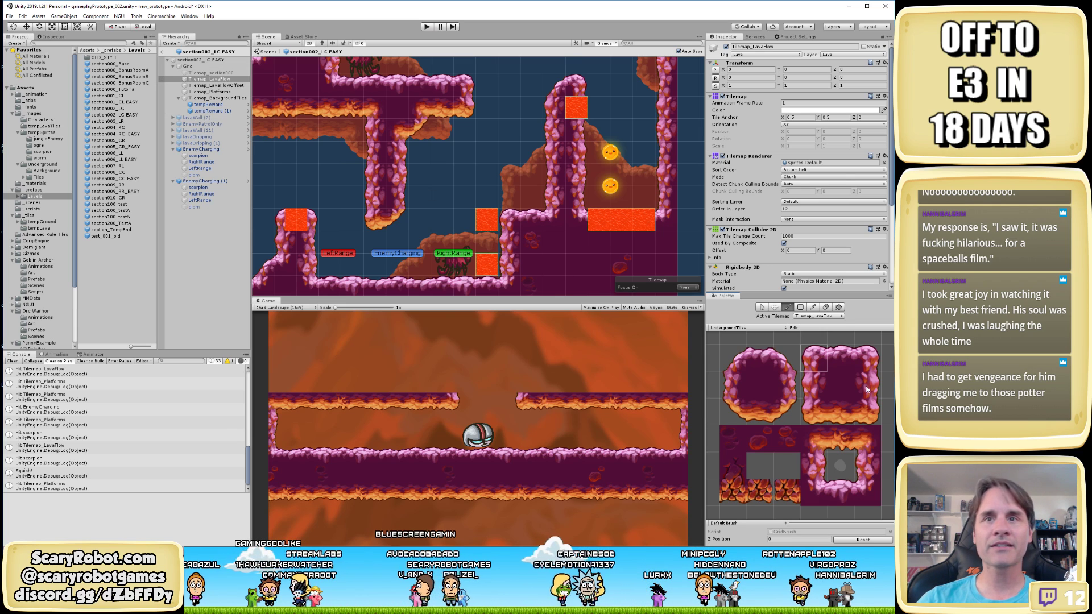
# Target Tilemap_Platforms and browse several underground tiles, ending in the move tool
pyautogui.click(811, 317)
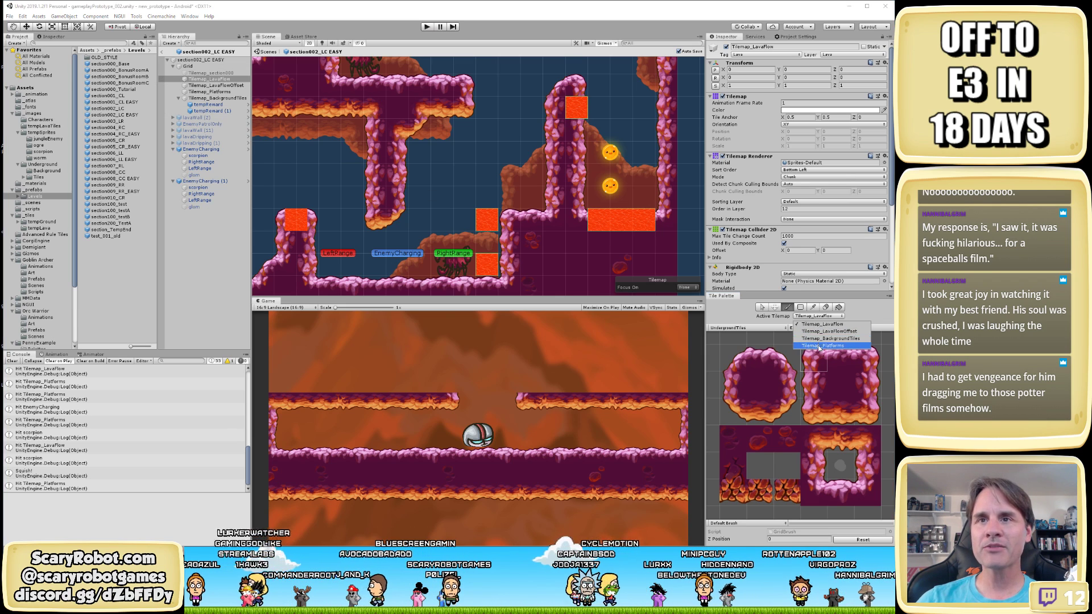
pyautogui.click(820, 346)
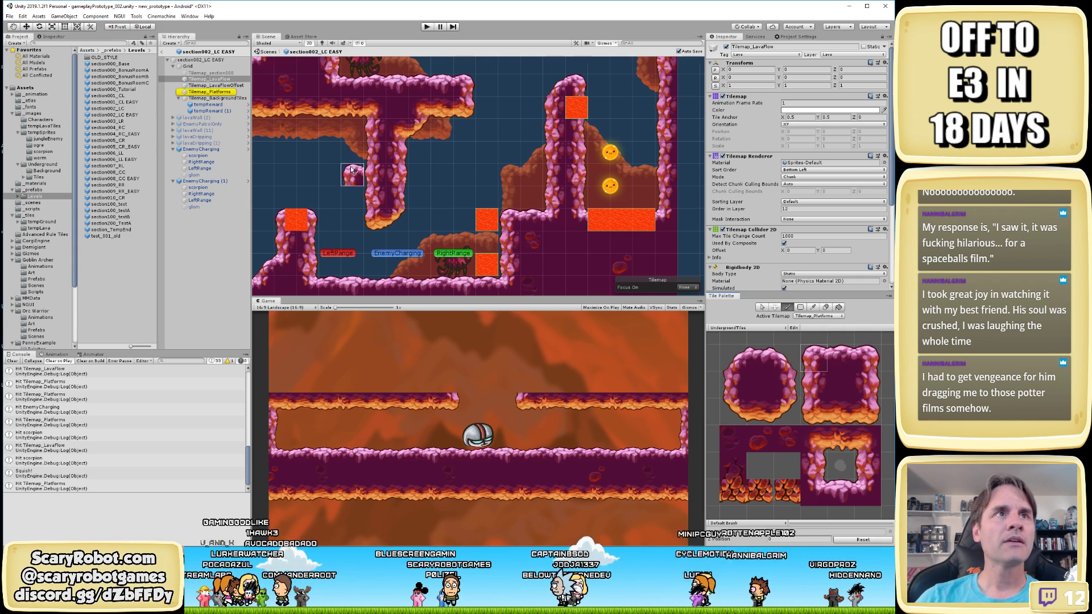
pyautogui.click(216, 92)
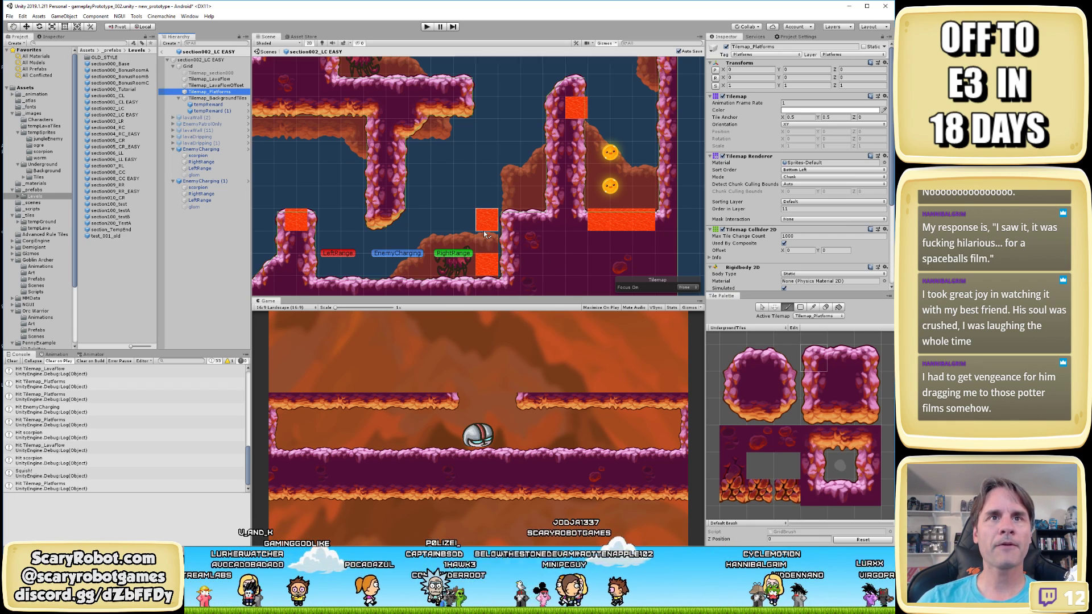
pyautogui.click(761, 358)
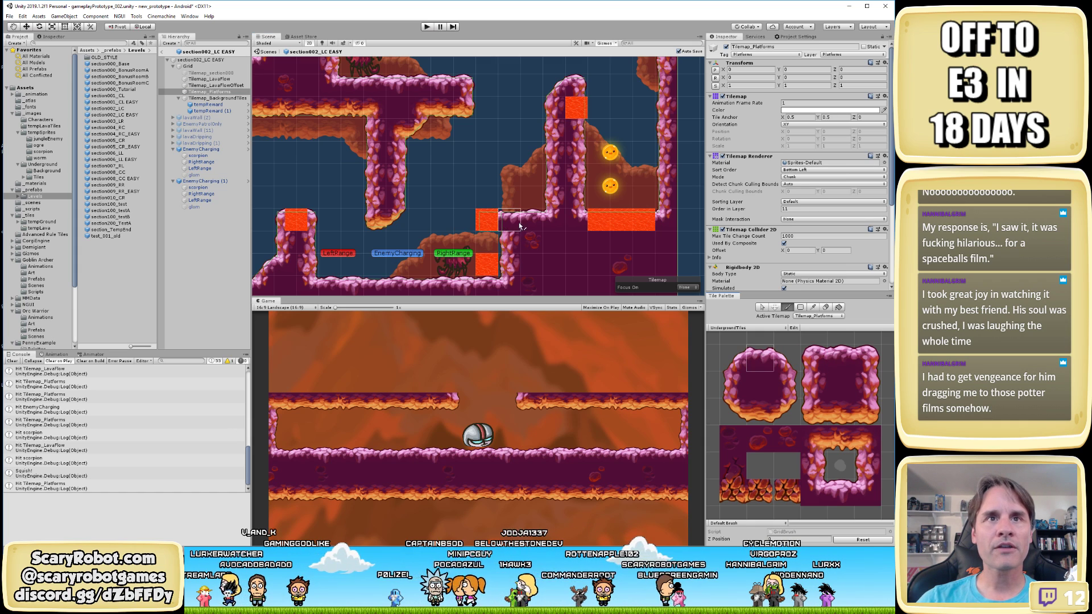
pyautogui.click(817, 382)
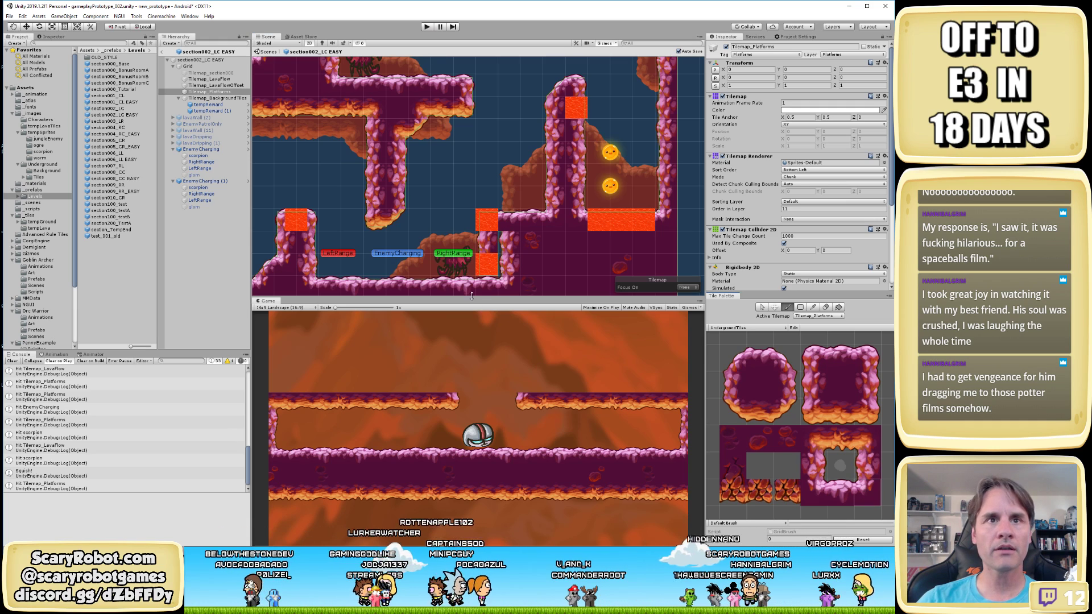
pyautogui.click(769, 384)
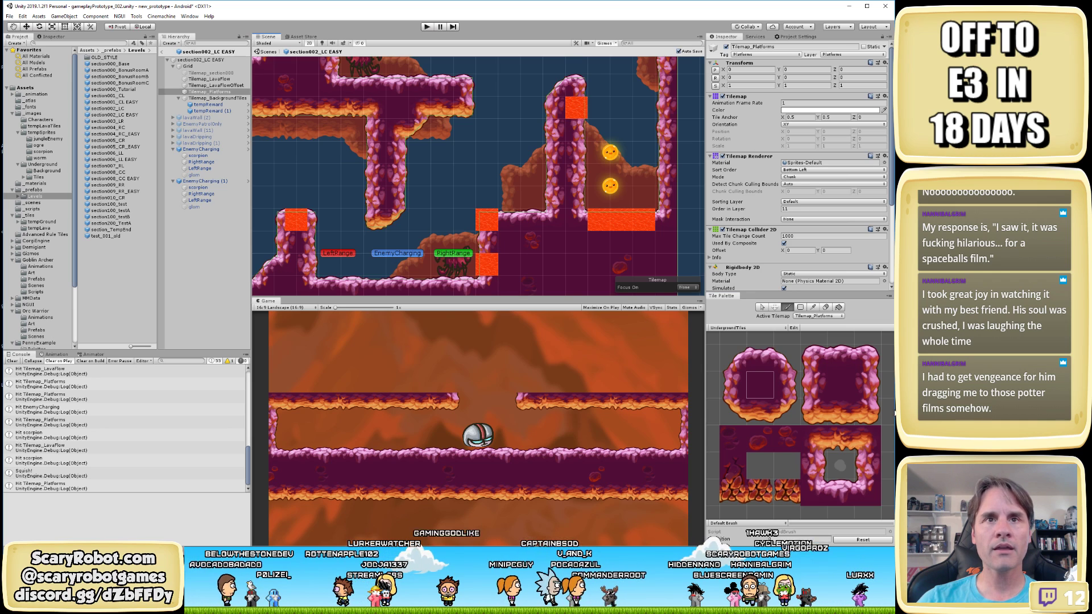
pyautogui.press('w')
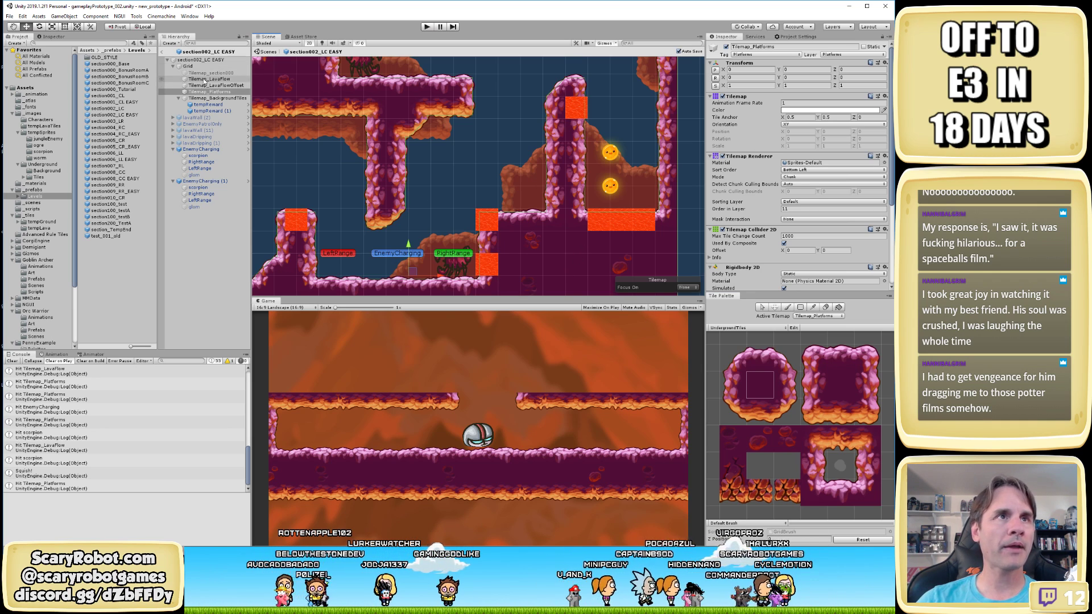
# Paint a tempLava tile into the column gap on Tilemap_LavaFlow
pyautogui.click(209, 79)
pyautogui.click(750, 328)
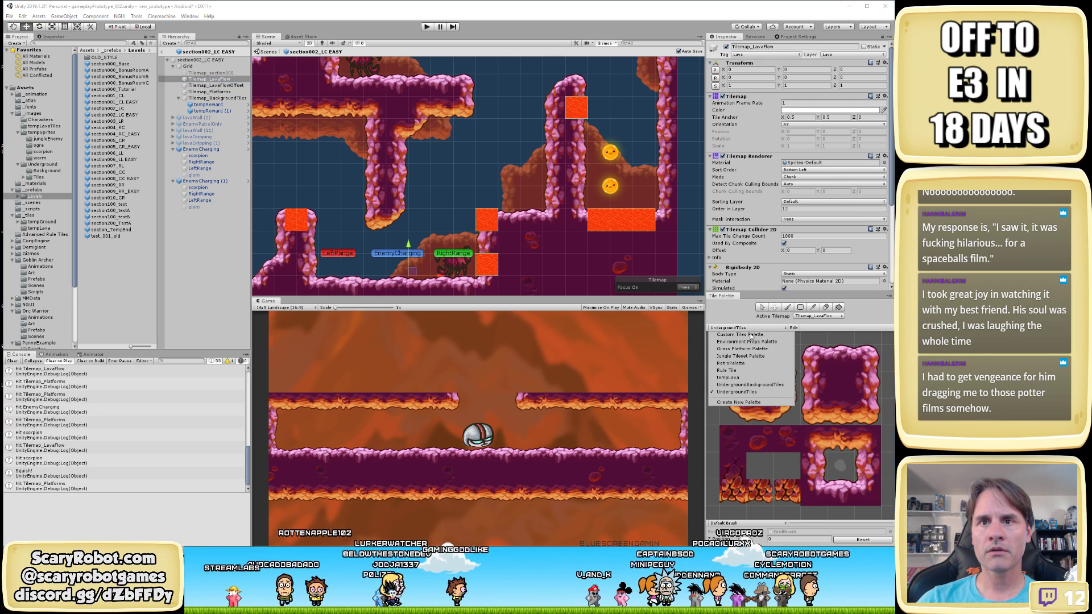
pyautogui.click(748, 378)
pyautogui.click(770, 405)
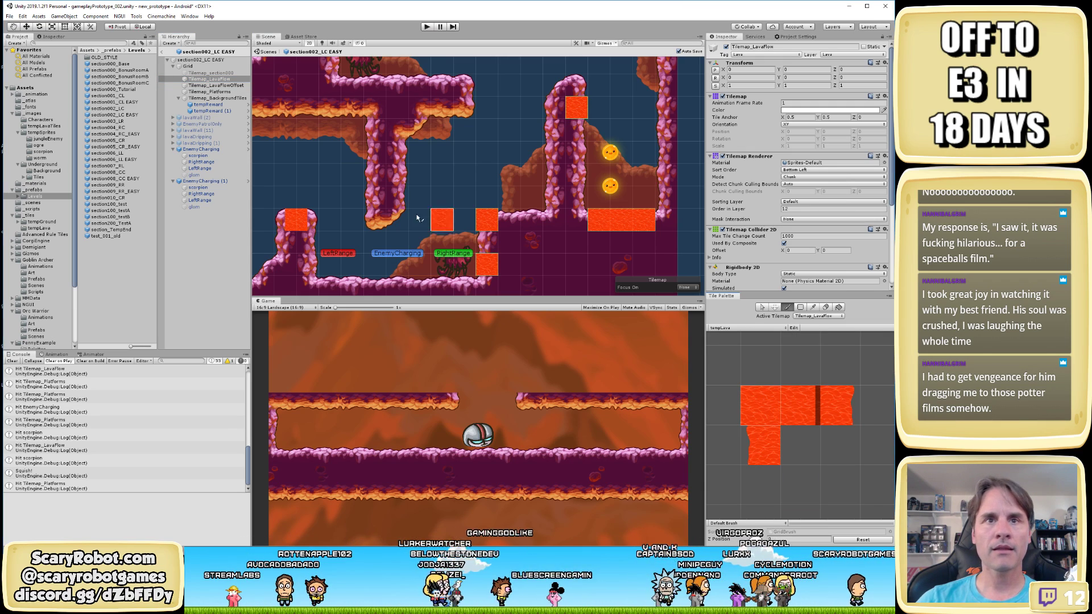
pyautogui.click(487, 242)
pyautogui.press('w')
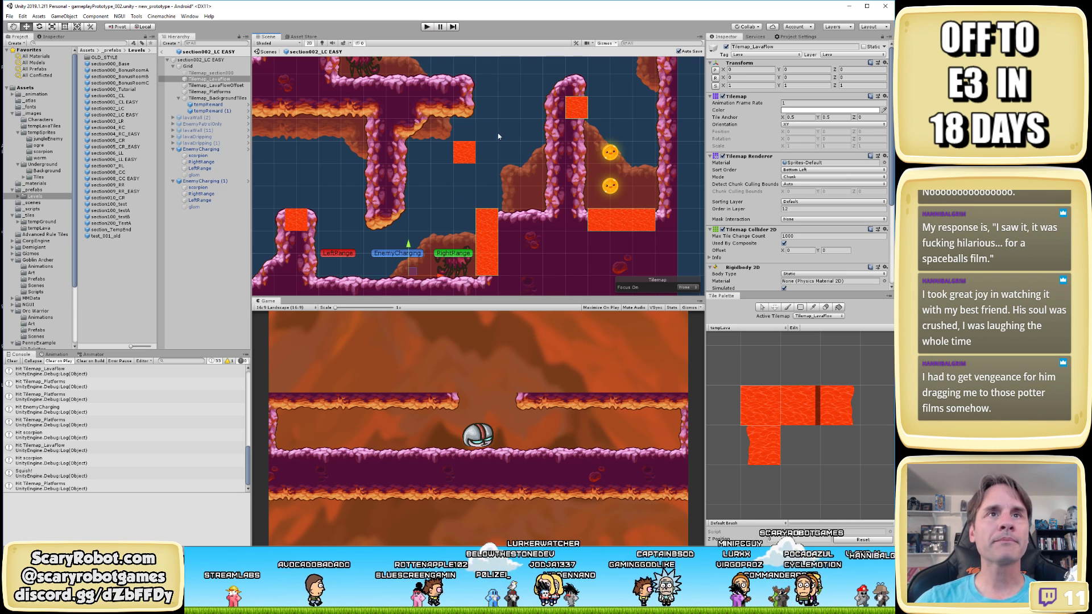
pyautogui.click(501, 147)
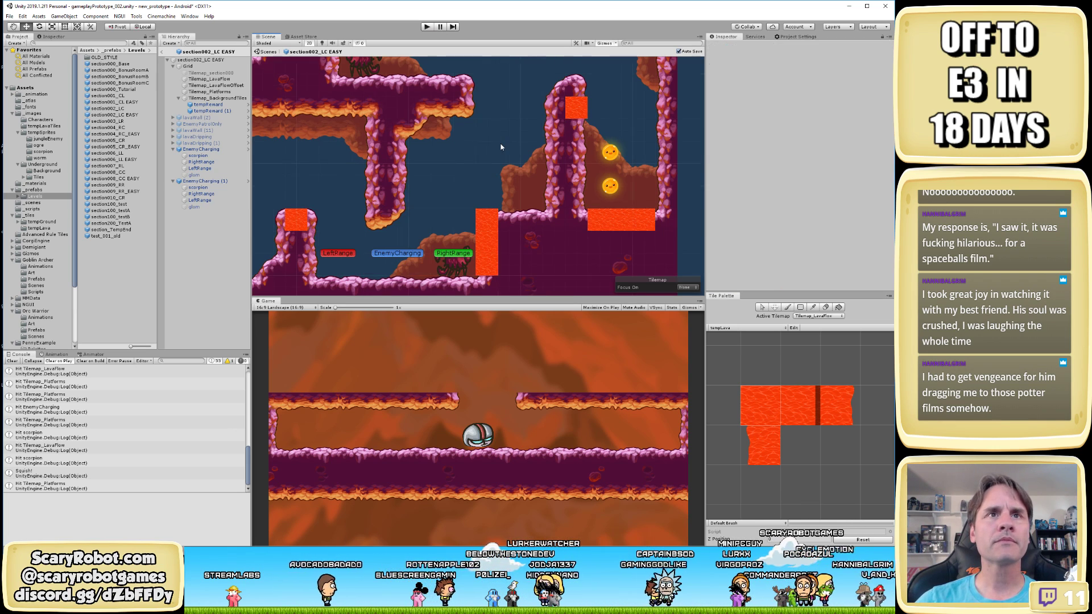
# Start play mode, kill the first scorpion, and climb toward the next section
pyautogui.click(427, 27)
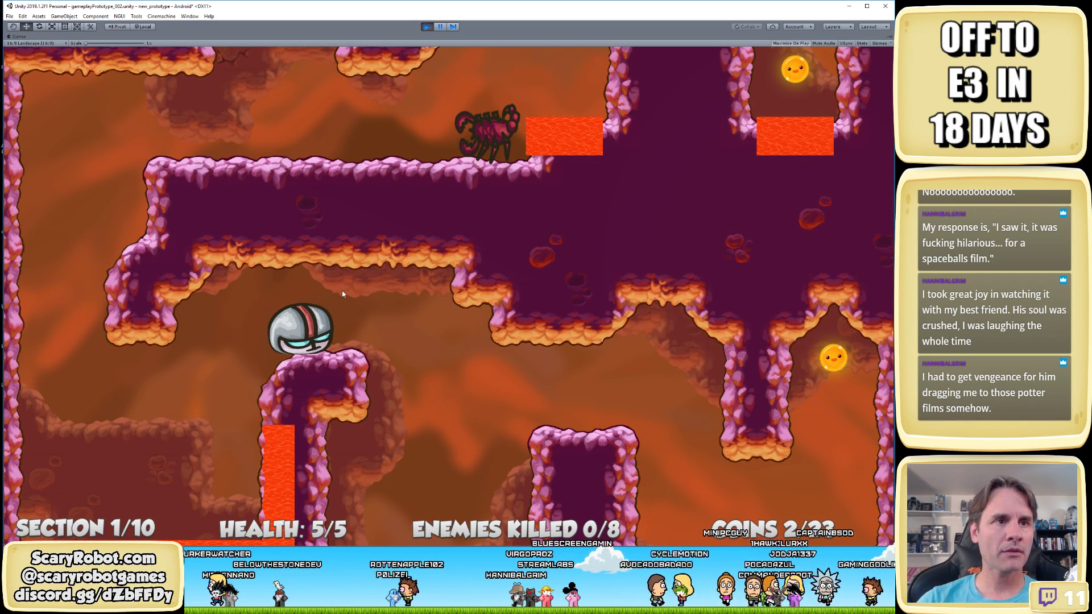
pyautogui.press('Left')
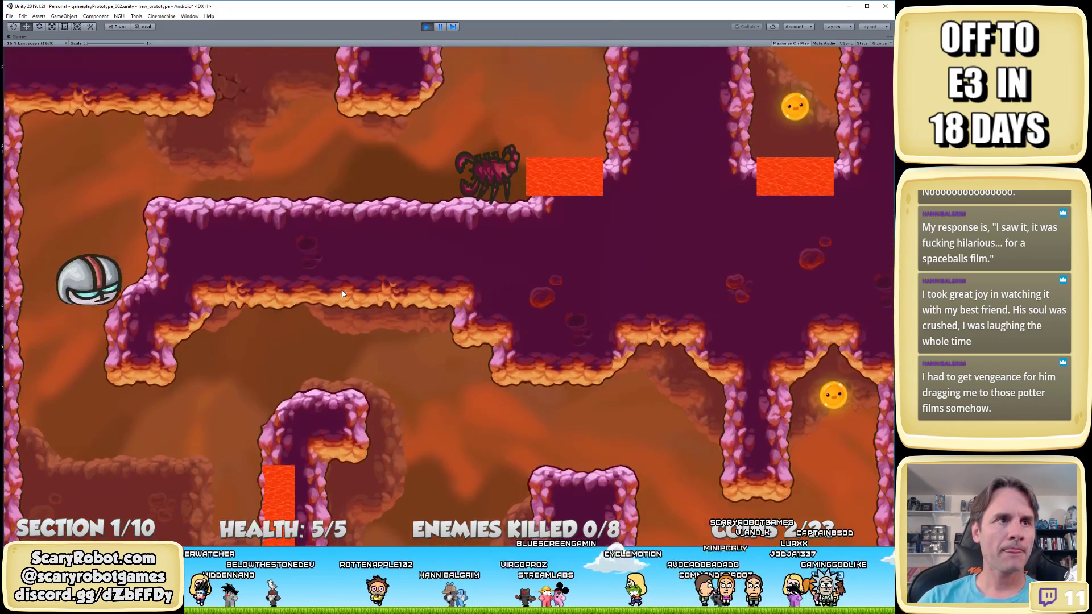
pyautogui.press('Right')
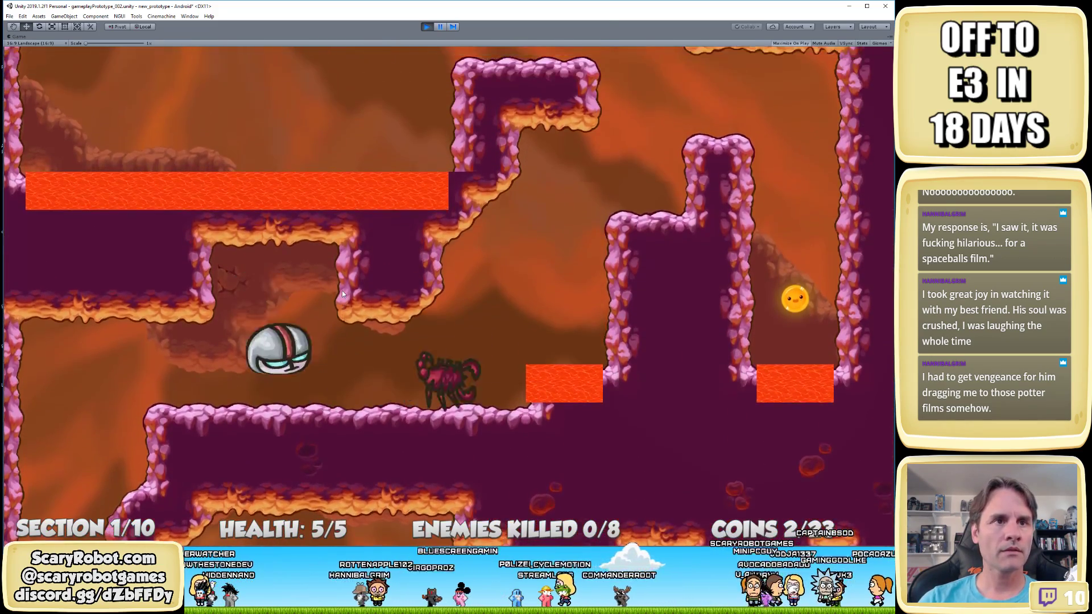
pyautogui.press('Right')
pyautogui.press('space')
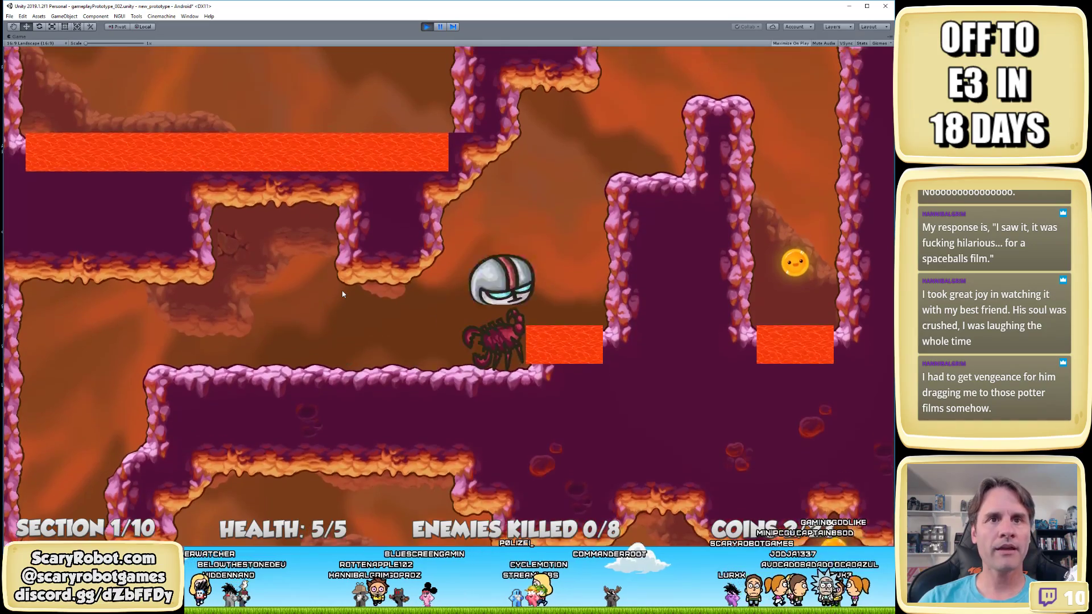
pyautogui.press('Left')
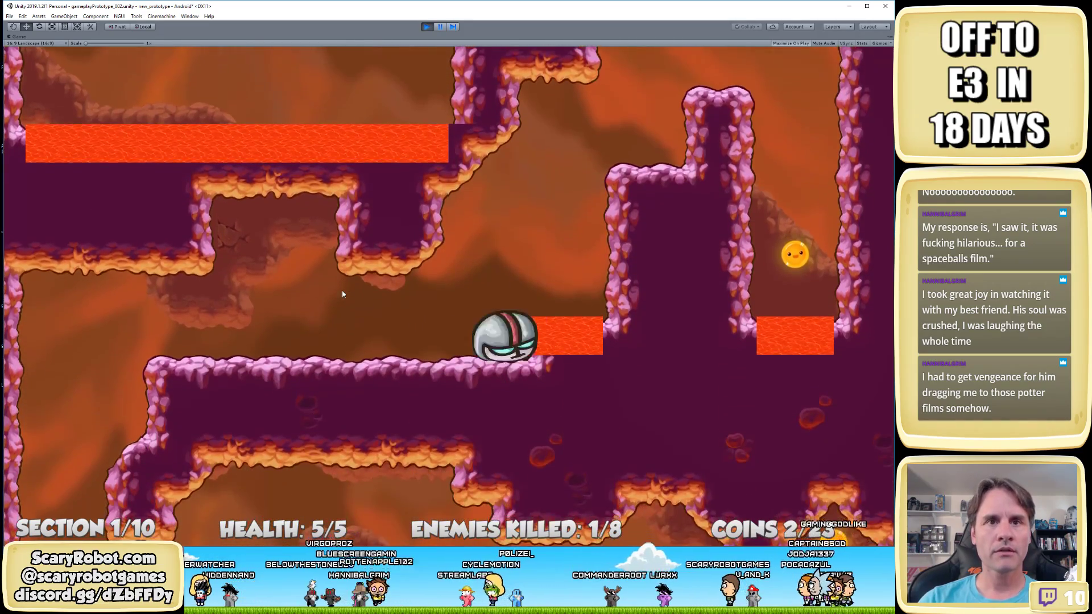
pyautogui.press('space')
pyautogui.press('Right')
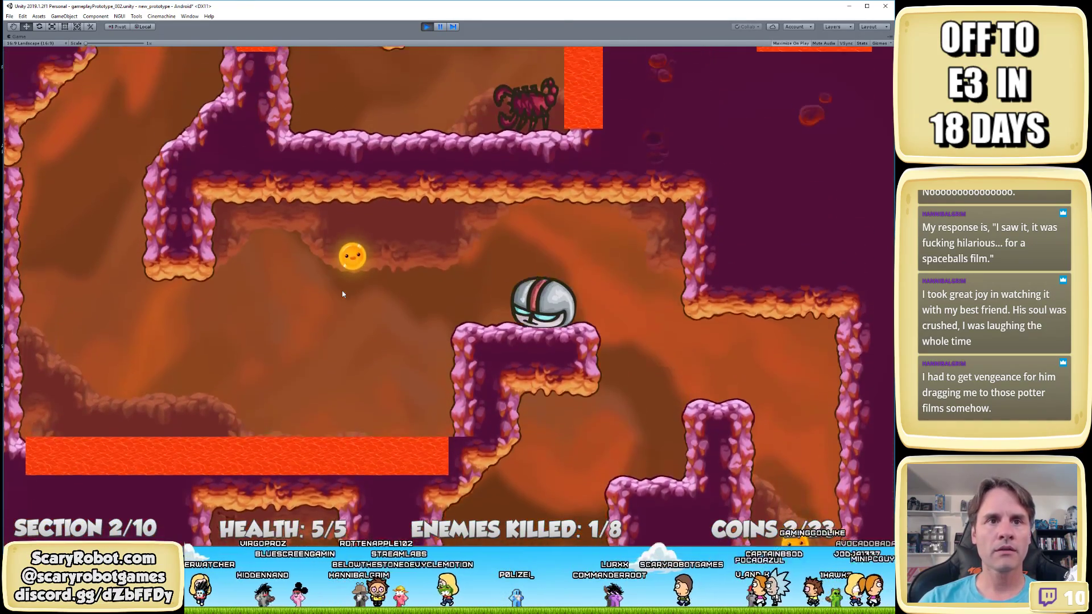
# Collect the coin, kill the second scorpion, roll into the lava pillar, then stop play
pyautogui.press('Left')
pyautogui.press('space')
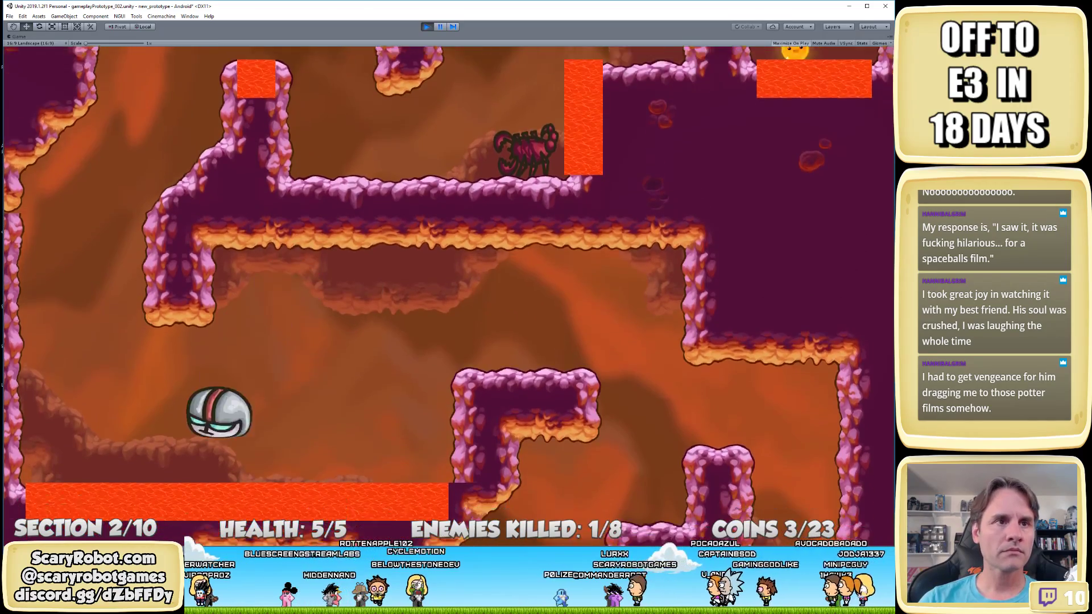
pyautogui.press('Left')
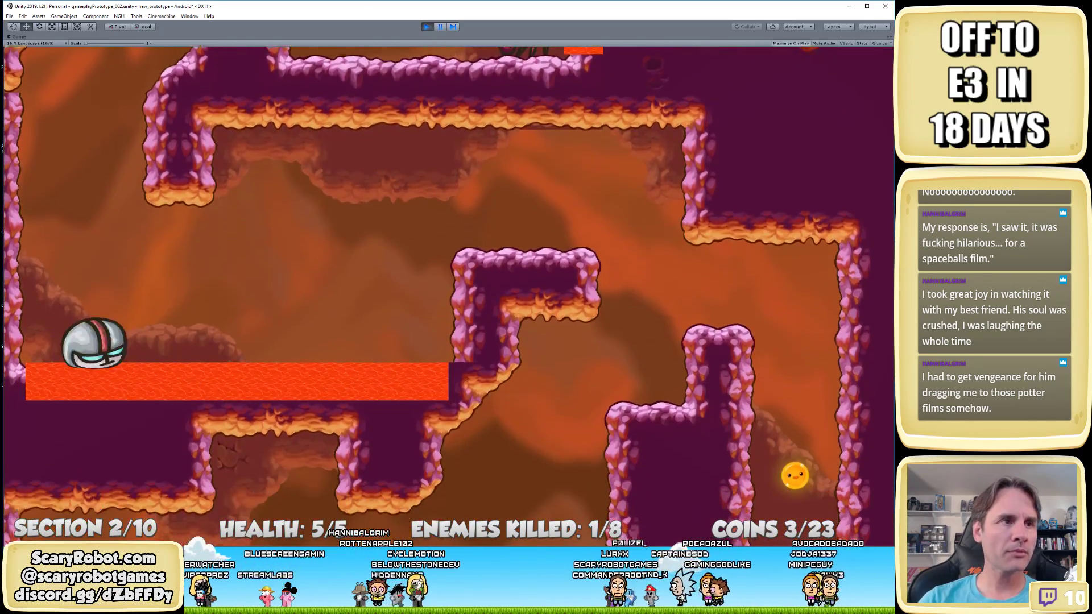
pyautogui.press('space')
pyautogui.press('Right')
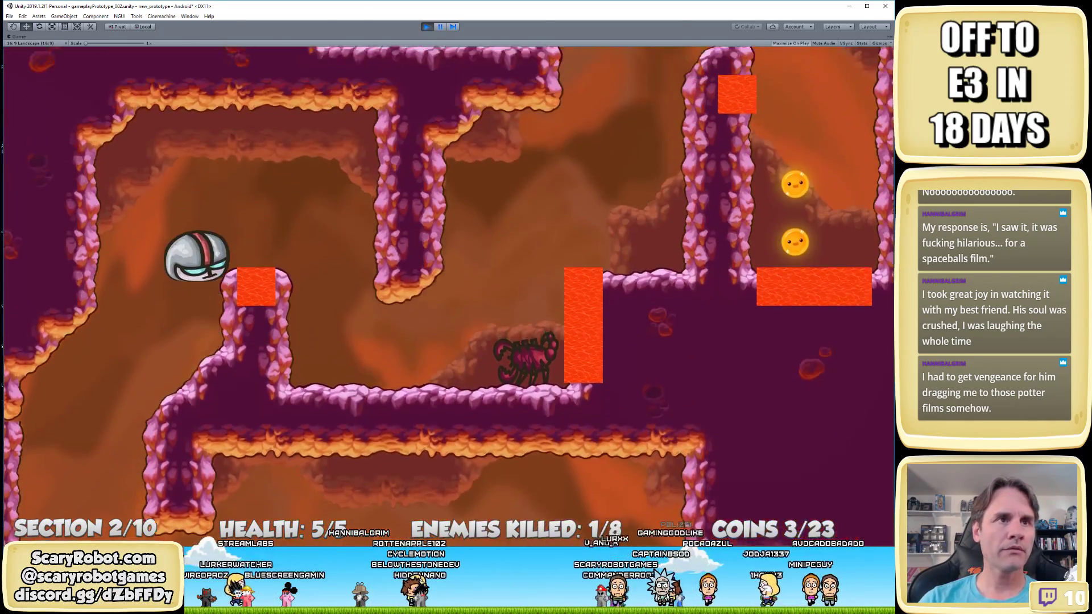
pyautogui.press('Right')
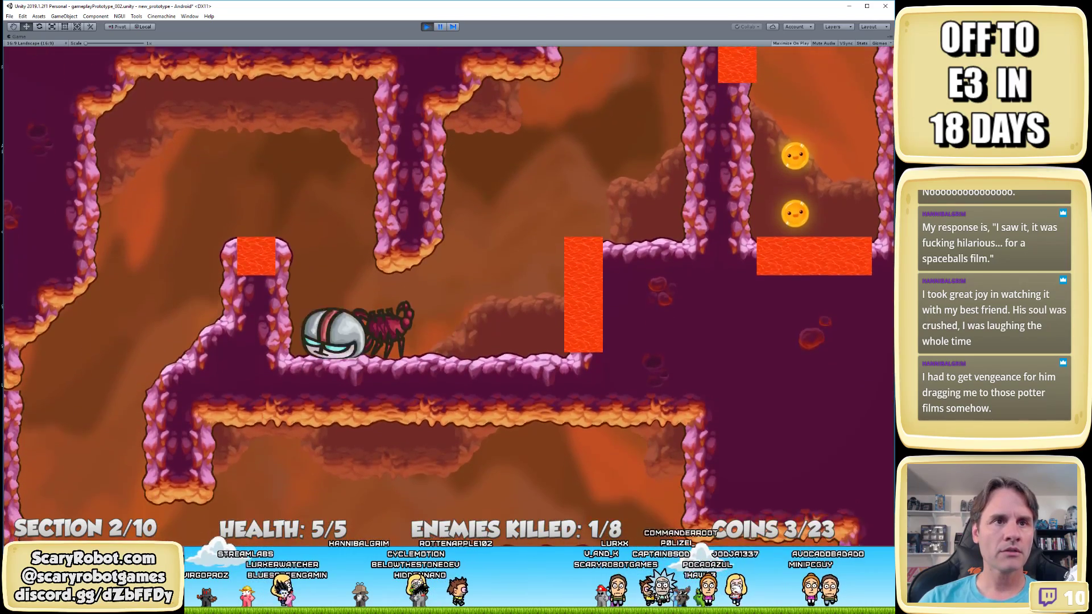
pyautogui.press('space')
pyautogui.press('Right')
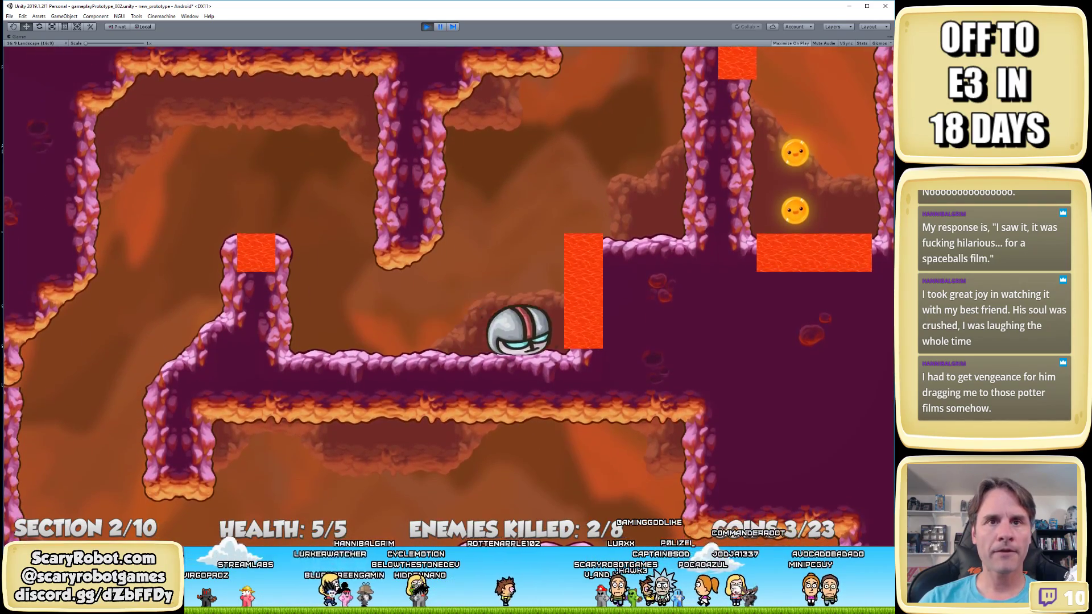
pyautogui.press('Right')
pyautogui.press('Right')
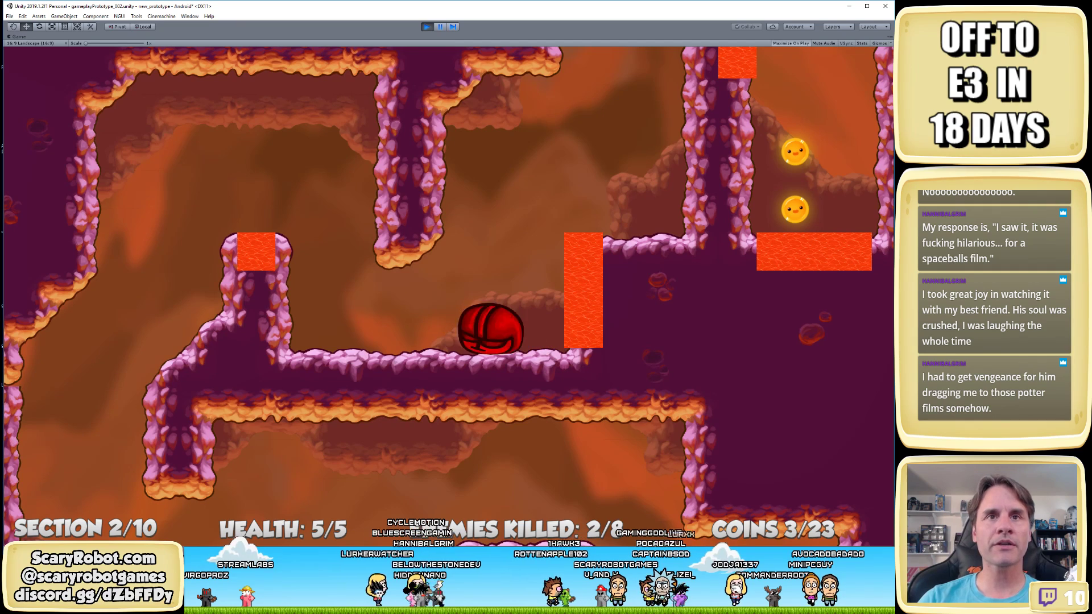
pyautogui.click(425, 27)
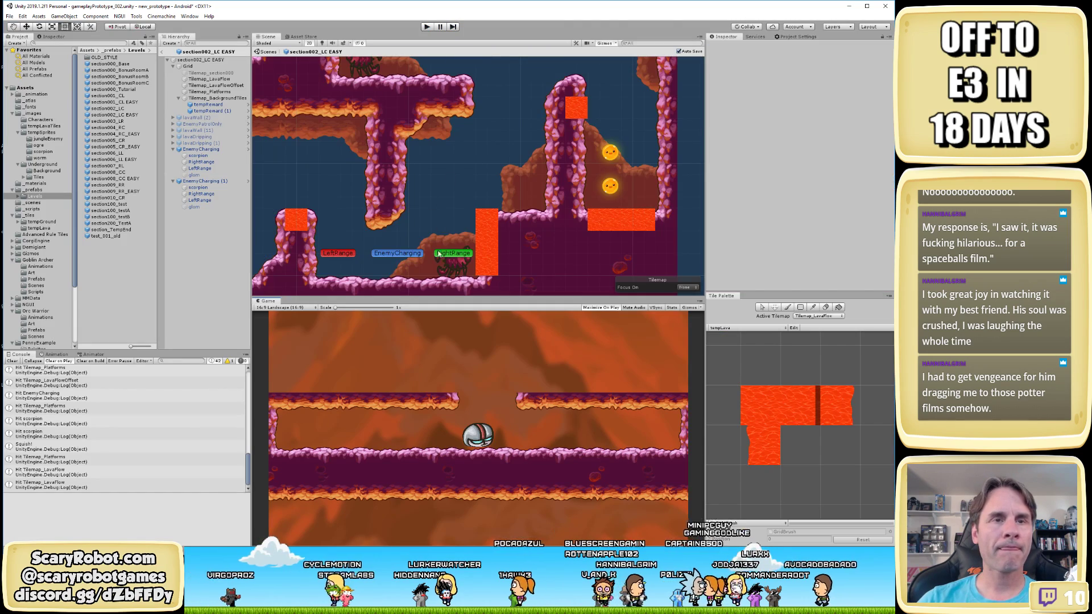
# Zoom out the Scene view and select section001_CL EASY in the Levels folder
pyautogui.scroll(-3, 300, 96)
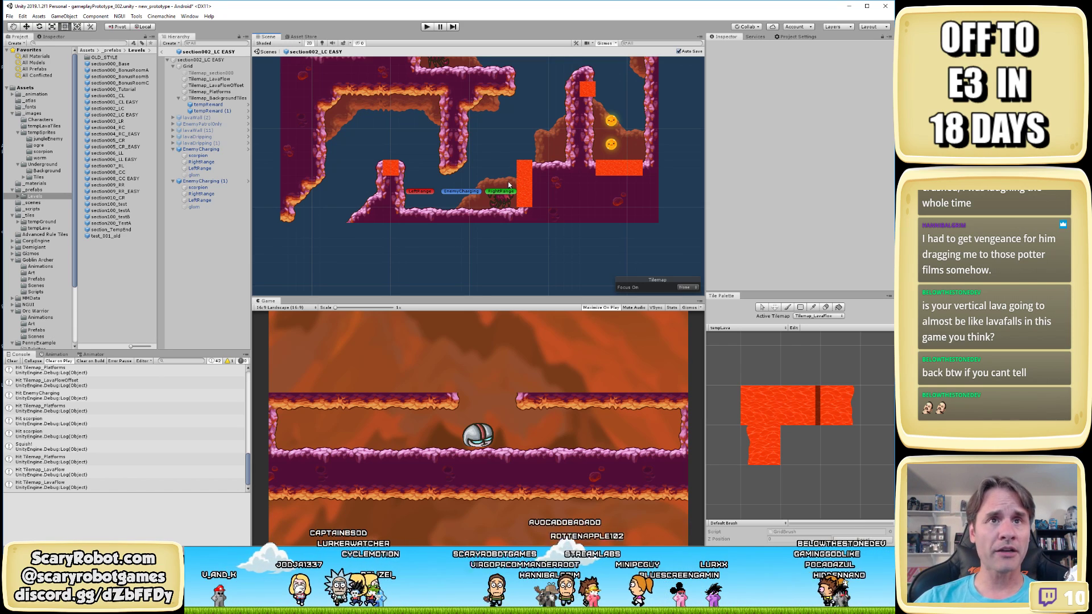
pyautogui.click(125, 101)
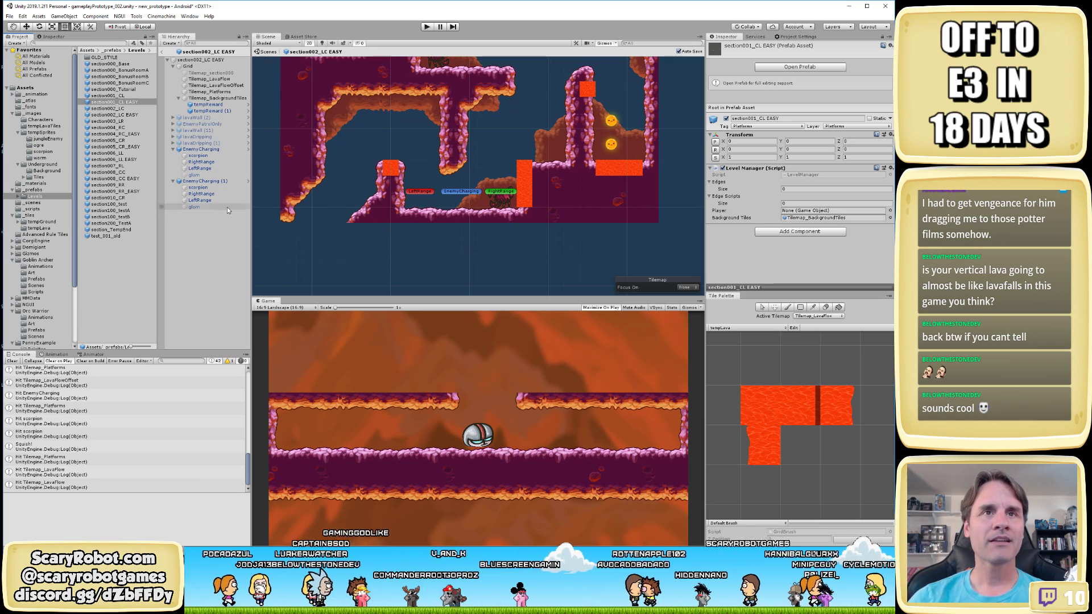
# Open the section001_CL EASY prefab and frame the lava pillar and two orbs
pyautogui.doubleClick(116, 102)
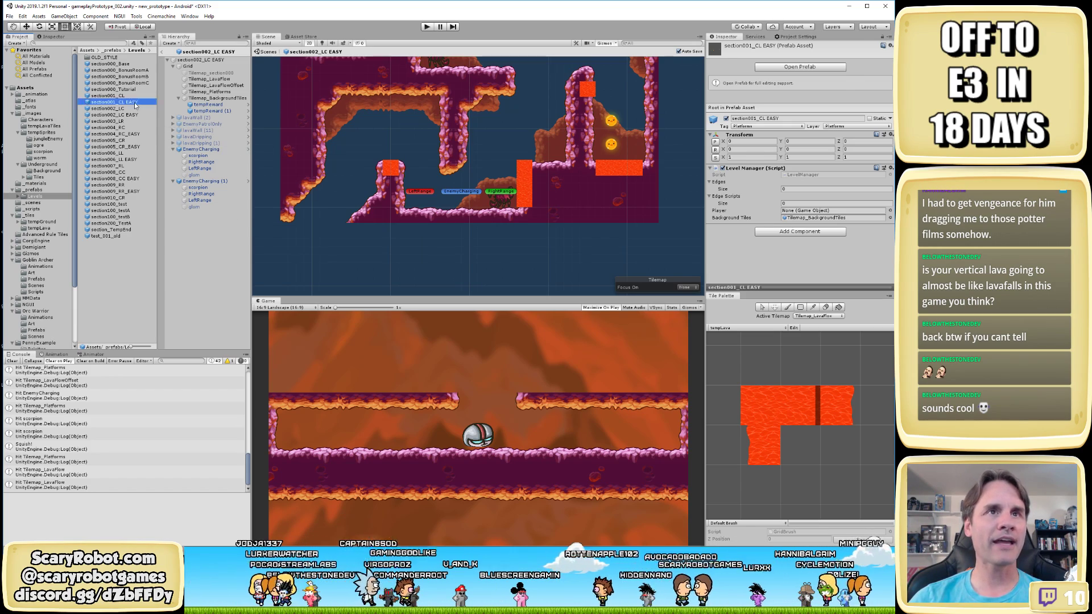
pyautogui.scroll(10, 493, 228)
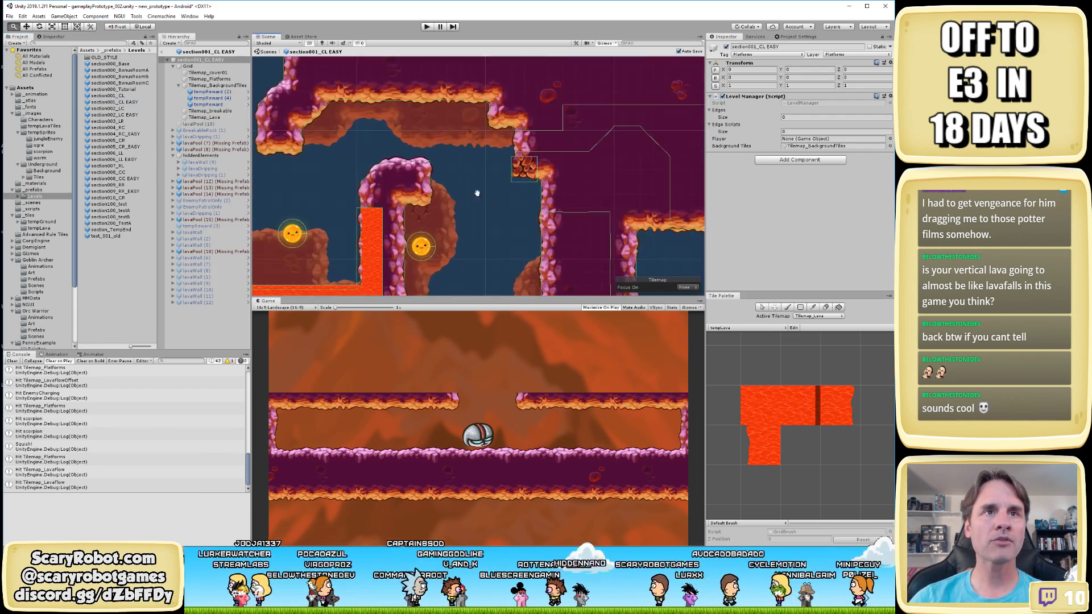
pyautogui.scroll(5, 489, 165)
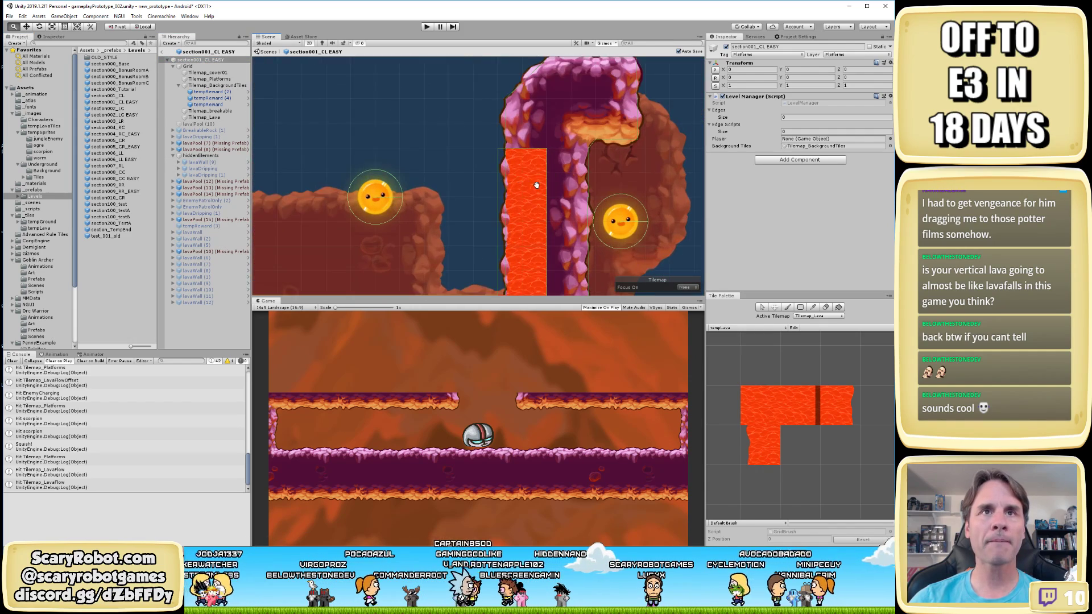
pyautogui.moveTo(512, 174); pyautogui.dragTo(501, 140)
pyautogui.scroll(-2, 504, 165)
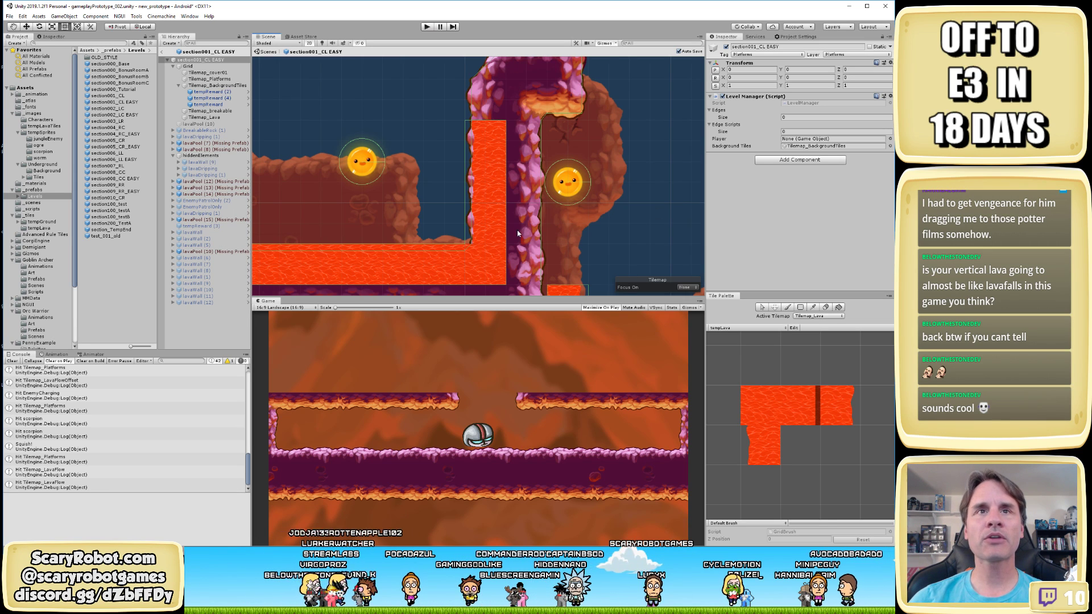
# Set an UndergroundTiles brush on Tilemap_Platforms, sampling an existing scene tile
pyautogui.click(741, 328)
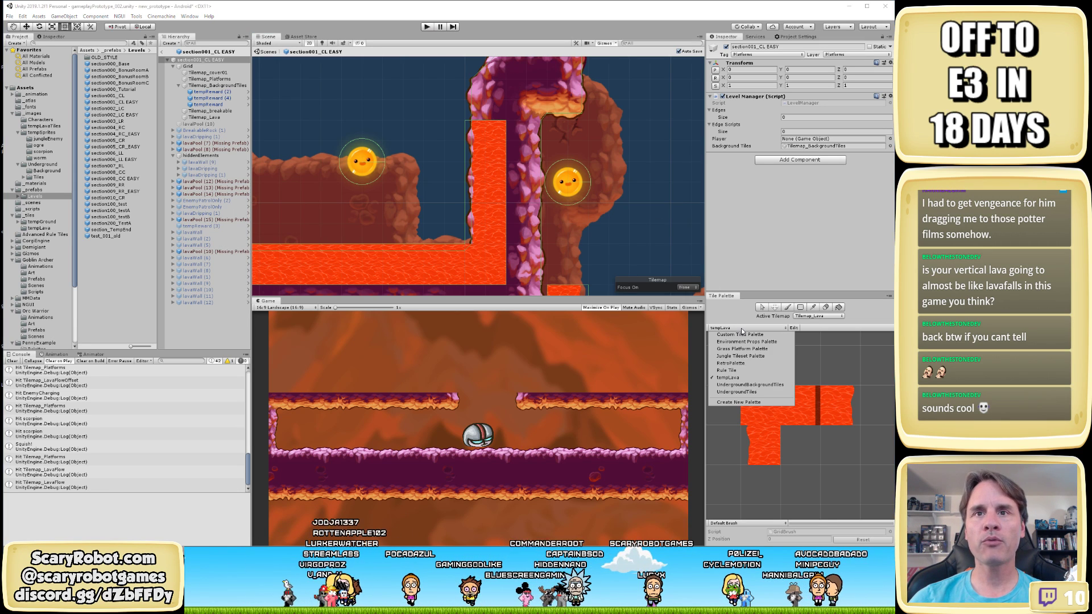
pyautogui.click(750, 392)
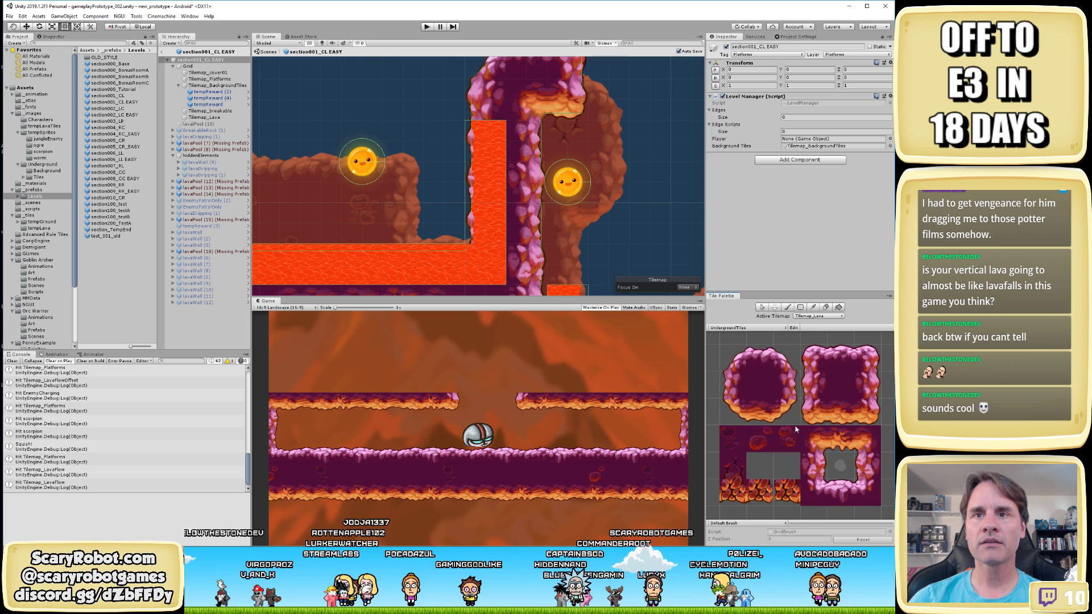
pyautogui.click(738, 414)
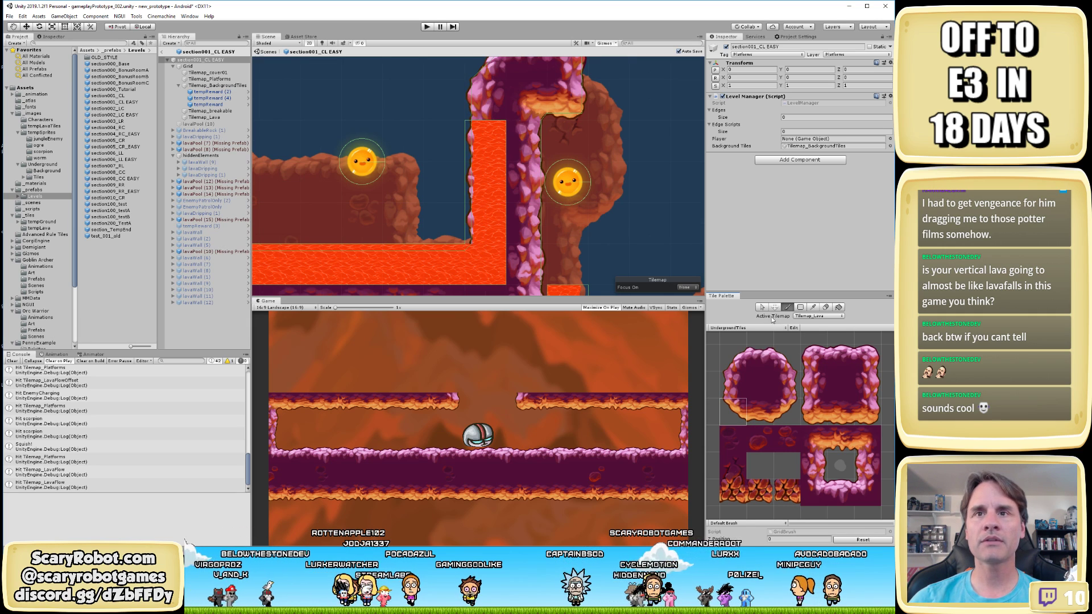
pyautogui.click(211, 80)
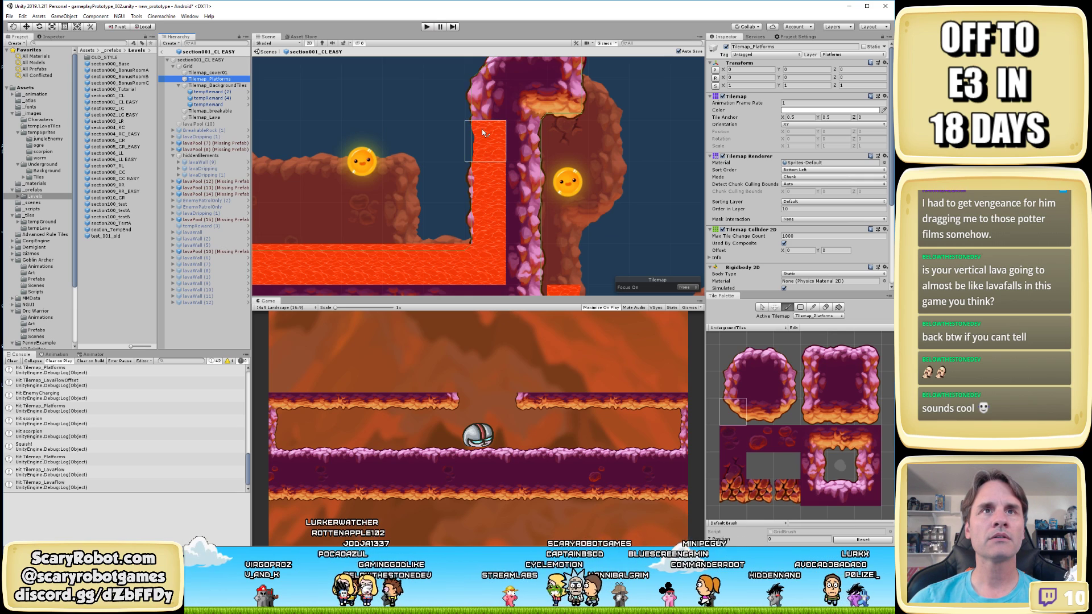
pyautogui.scroll(1, 482, 128)
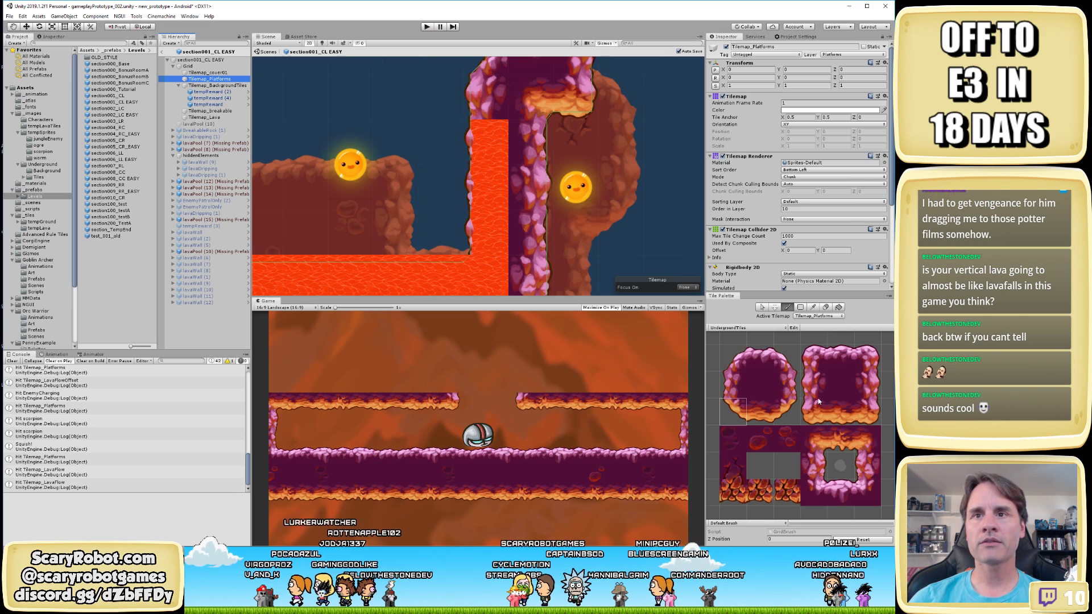
pyautogui.keyDown('ctrl'); pyautogui.click(476, 114); pyautogui.keyUp('ctrl')
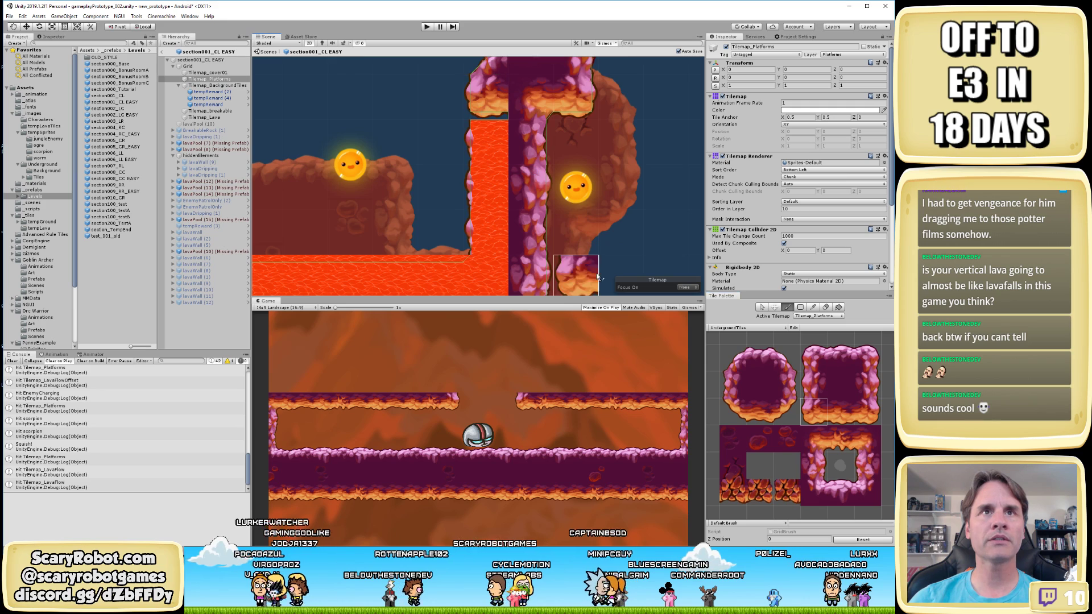
pyautogui.scroll(1, 593, 165)
pyautogui.moveTo(594, 165); pyautogui.dragTo(586, 190, button='middle')
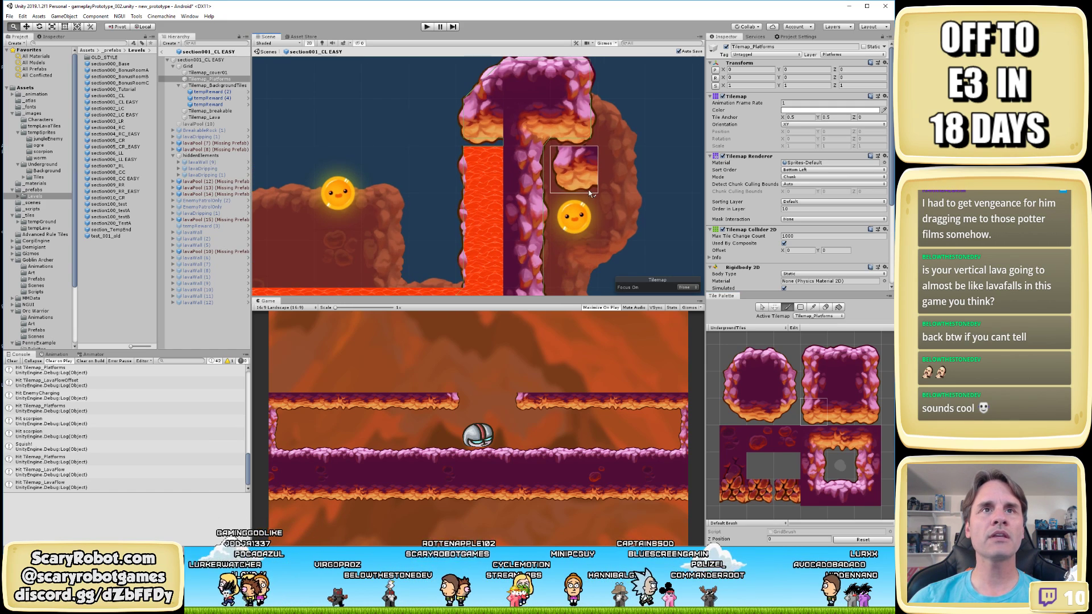
pyautogui.scroll(-1, 634, 205)
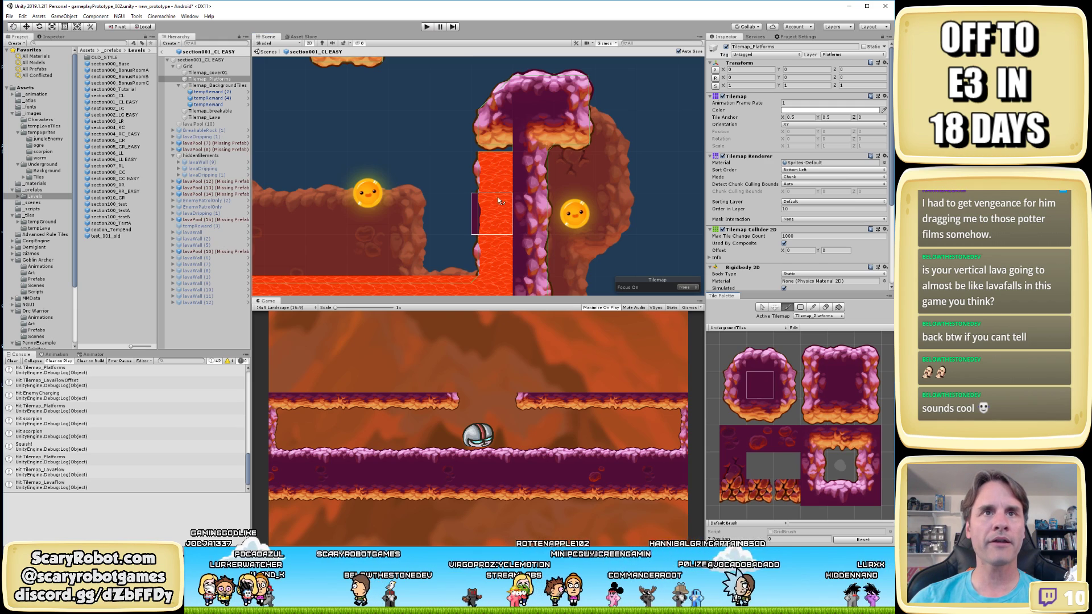
# Erase the rock edge tiles down the lava column's left side and return to the Paint brush
pyautogui.moveTo(497, 196); pyautogui.dragTo(490, 253)
pyautogui.press('b')
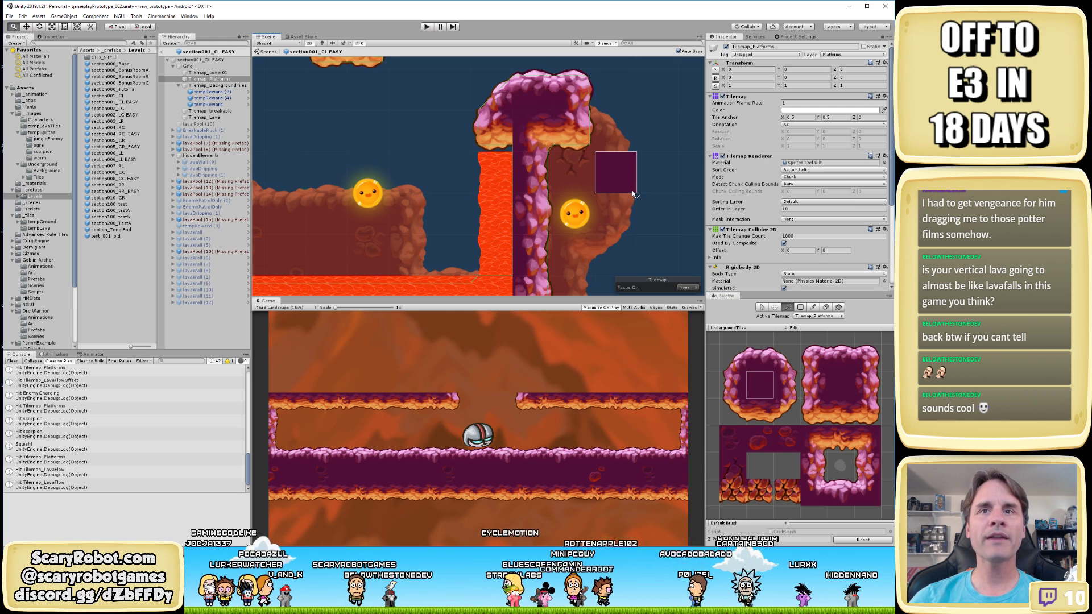
pyautogui.scroll(-3, 633, 190)
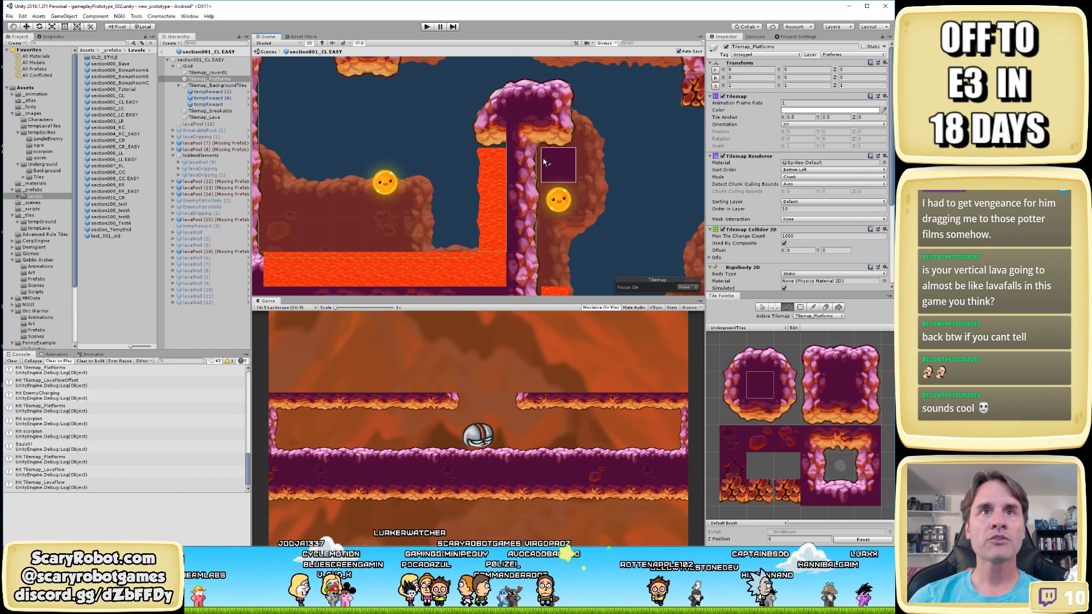
pyautogui.scroll(1, 543, 157)
pyautogui.scroll(1, 597, 168)
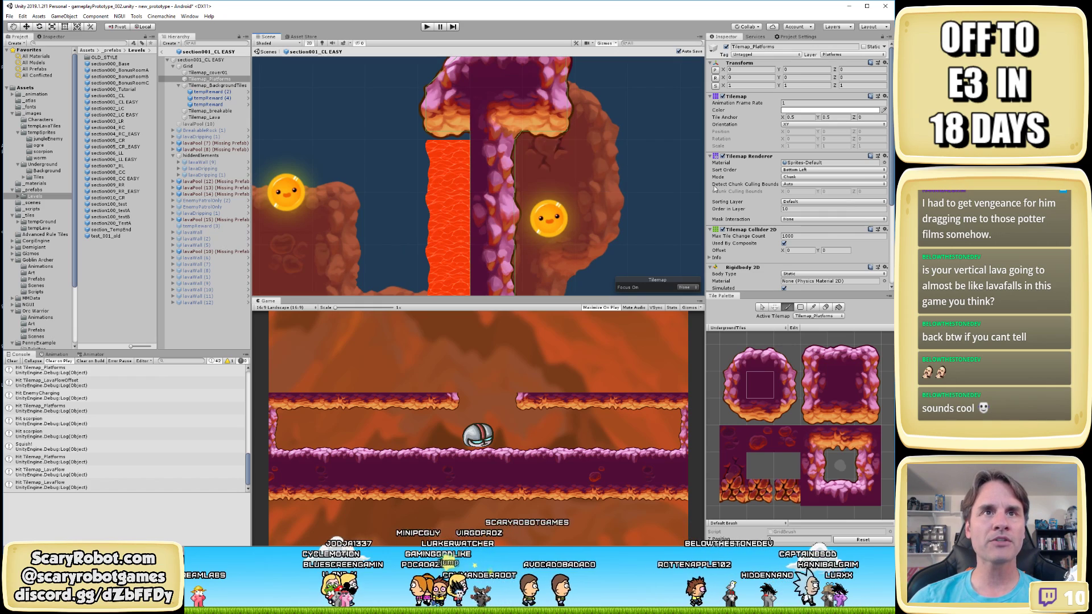
pyautogui.moveTo(617, 173); pyautogui.dragTo(621, 152, button='middle')
pyautogui.scroll(-3, 622, 151)
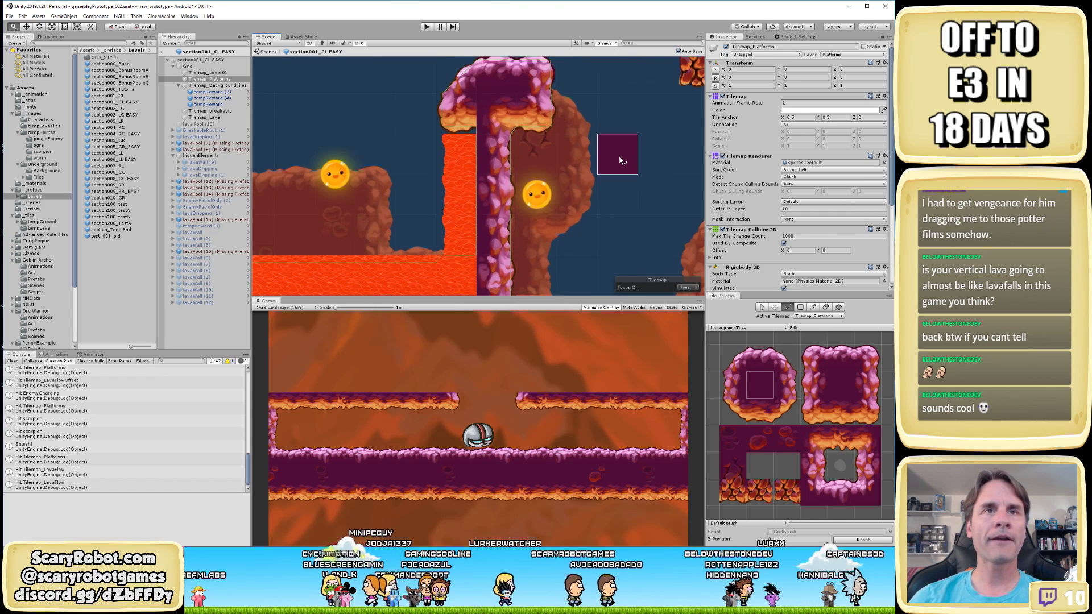
pyautogui.moveTo(629, 234); pyautogui.dragTo(642, 171, button='middle')
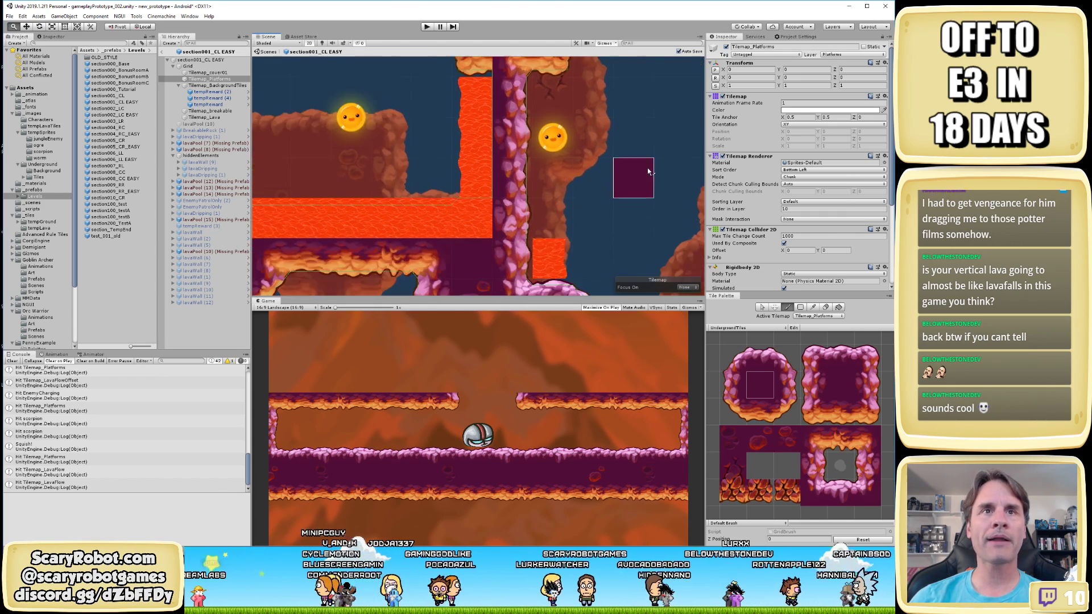
pyautogui.scroll(-1, 654, 173)
pyautogui.scroll(-1, 587, 167)
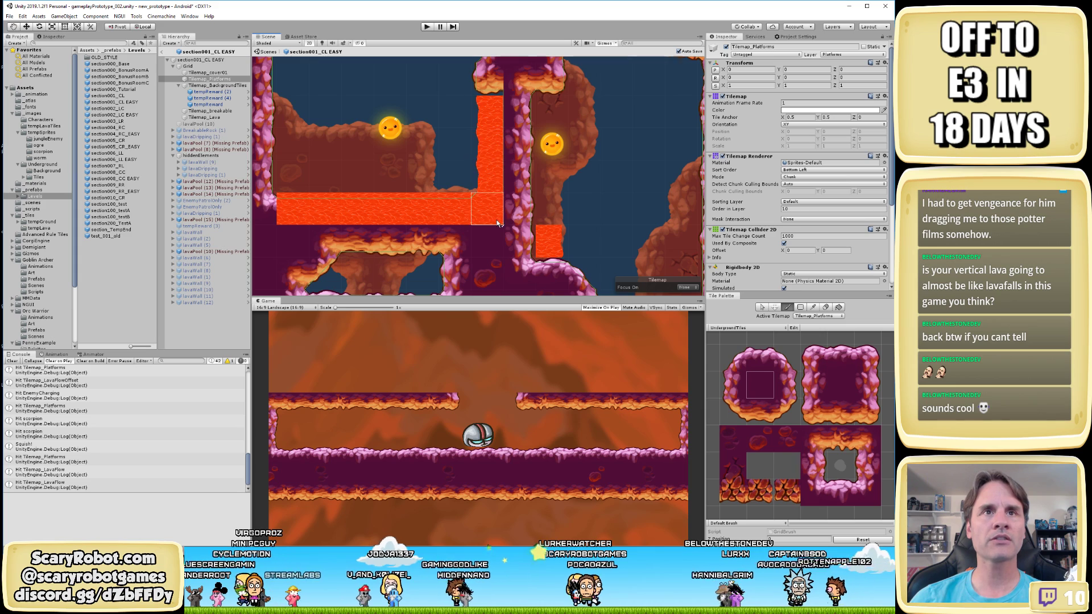
# Paint a vertical strip of rock-bordered tiles beside the lava column
pyautogui.scroll(-1, 633, 202)
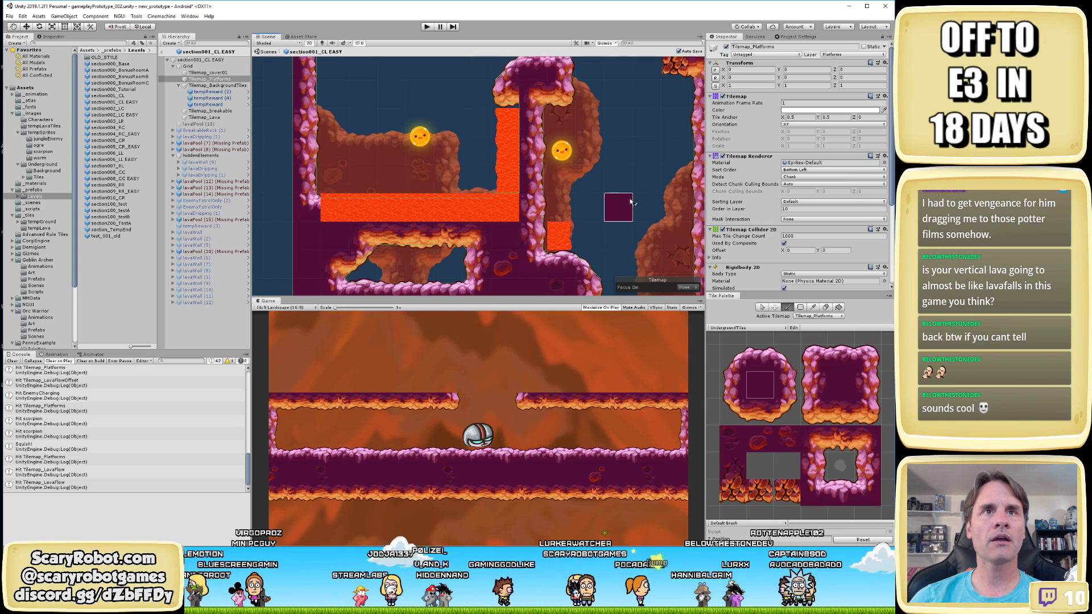
pyautogui.press('w')
pyautogui.click(626, 145)
pyautogui.scroll(1, 618, 171)
pyautogui.moveTo(618, 171); pyautogui.dragTo(649, 213, button='middle')
pyautogui.click(814, 385)
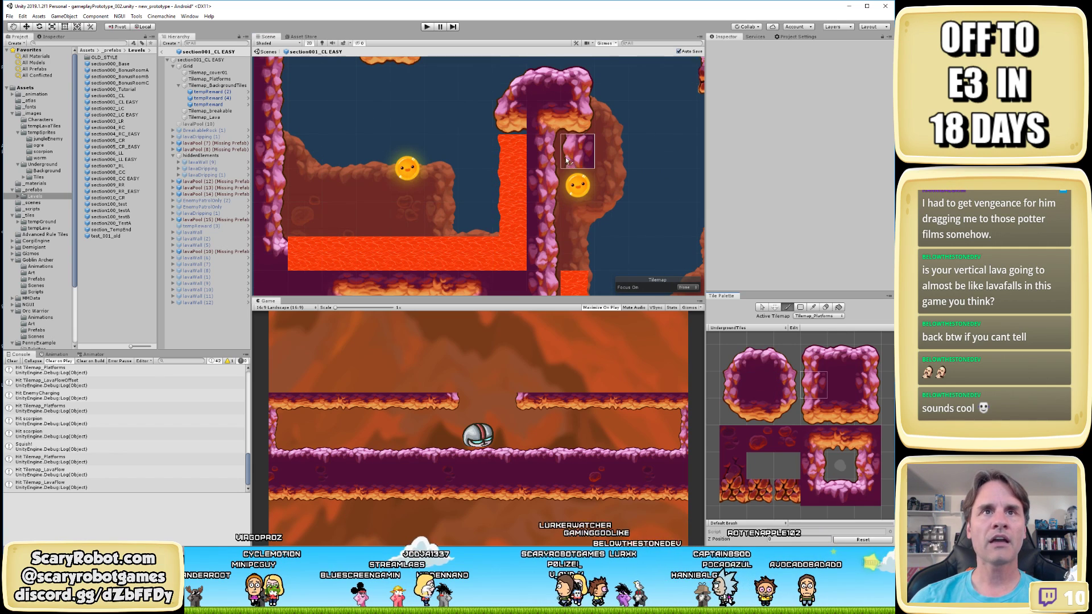
pyautogui.moveTo(517, 141); pyautogui.dragTo(516, 222)
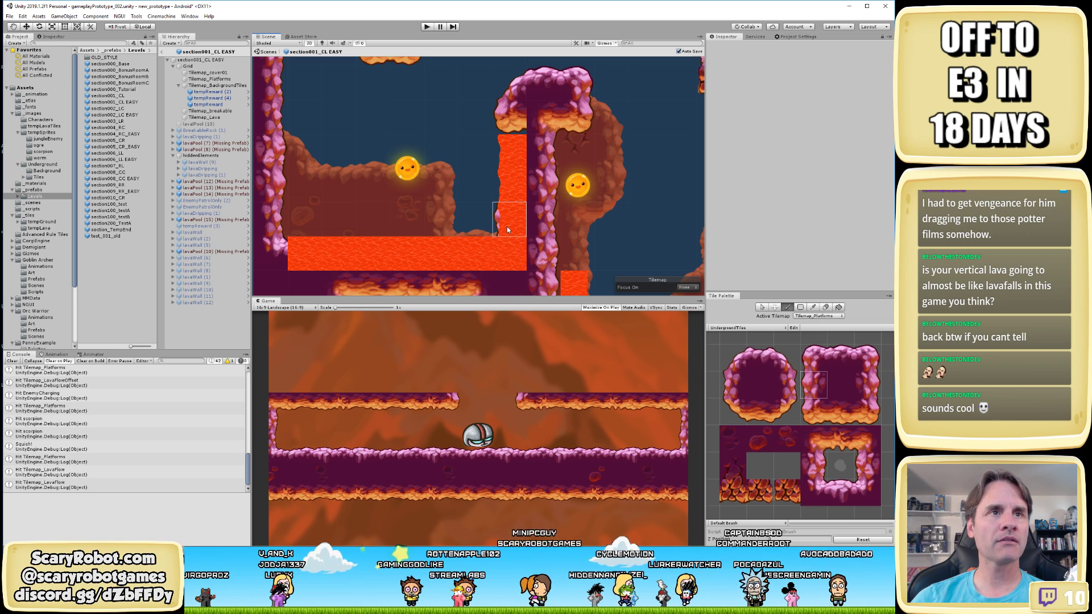
pyautogui.scroll(-2, 581, 183)
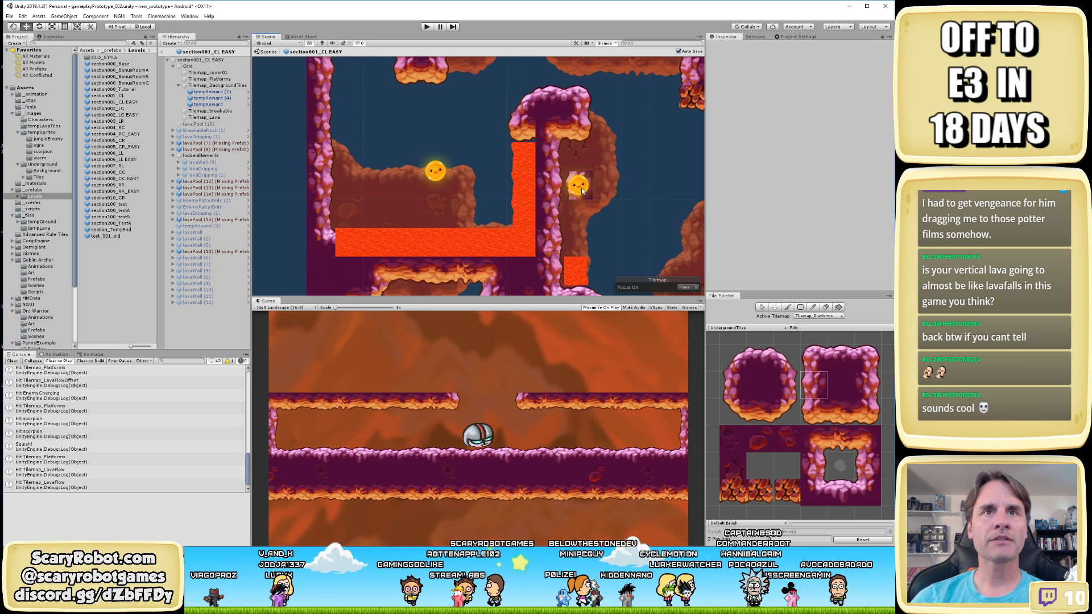
pyautogui.moveTo(641, 238); pyautogui.dragTo(592, 204, button='middle')
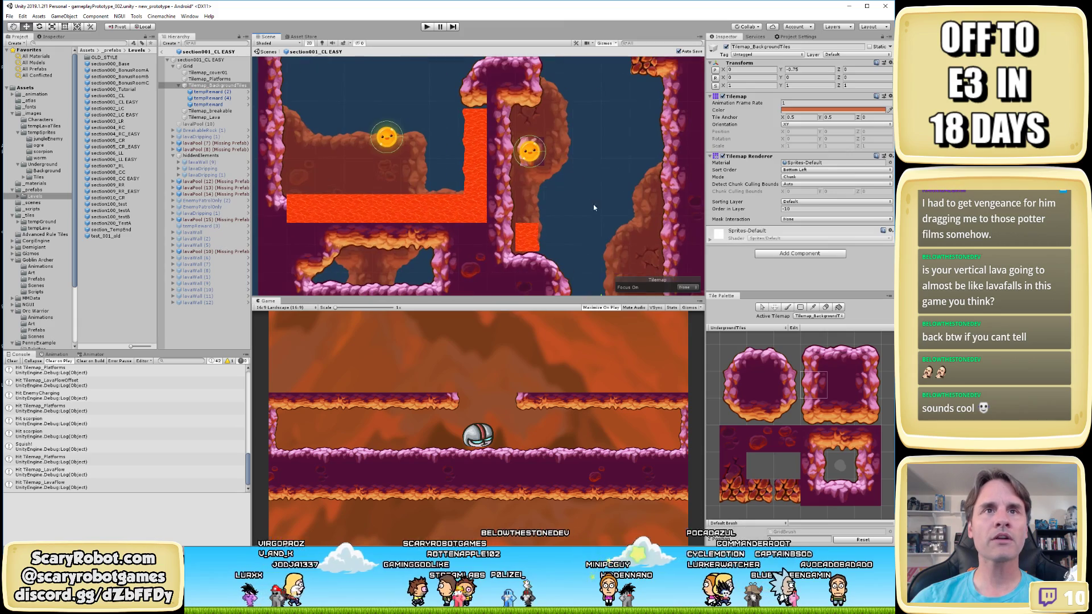
# Play-test the level by jumping around the lava, then stop and restart play mode
pyautogui.click(427, 26)
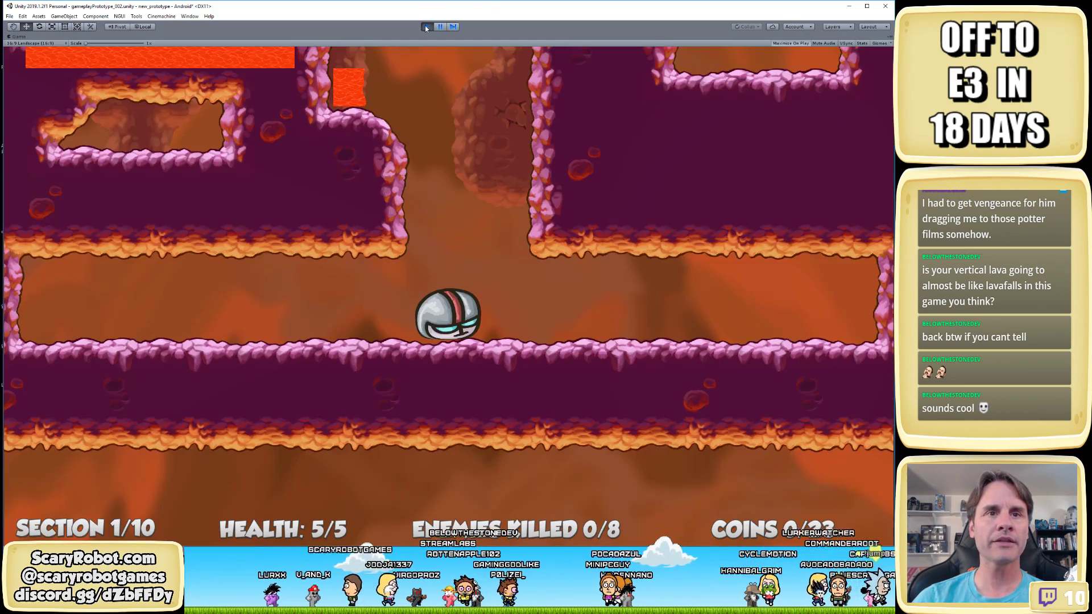
pyautogui.press('Left')
pyautogui.press('space')
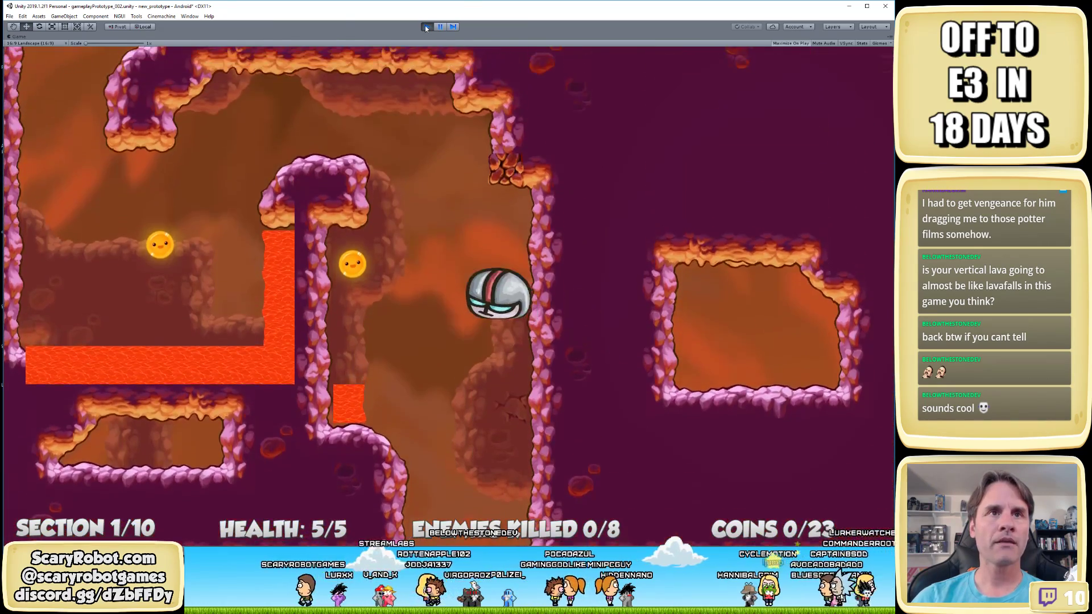
pyautogui.press('space')
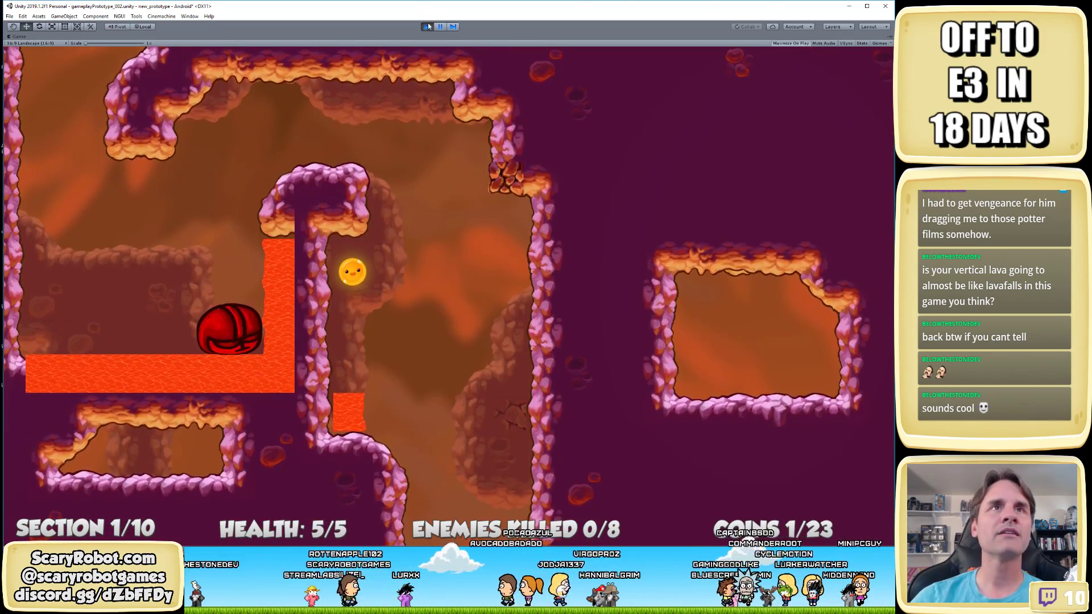
pyautogui.hotkey('ctrl', 'p')
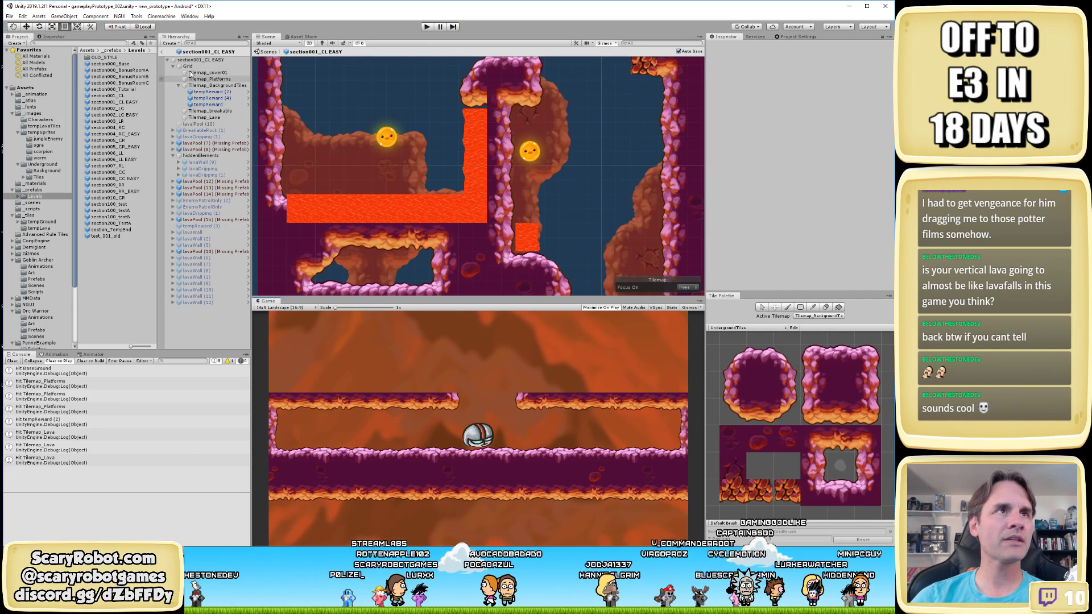
pyautogui.hotkey('ctrl', 'p')
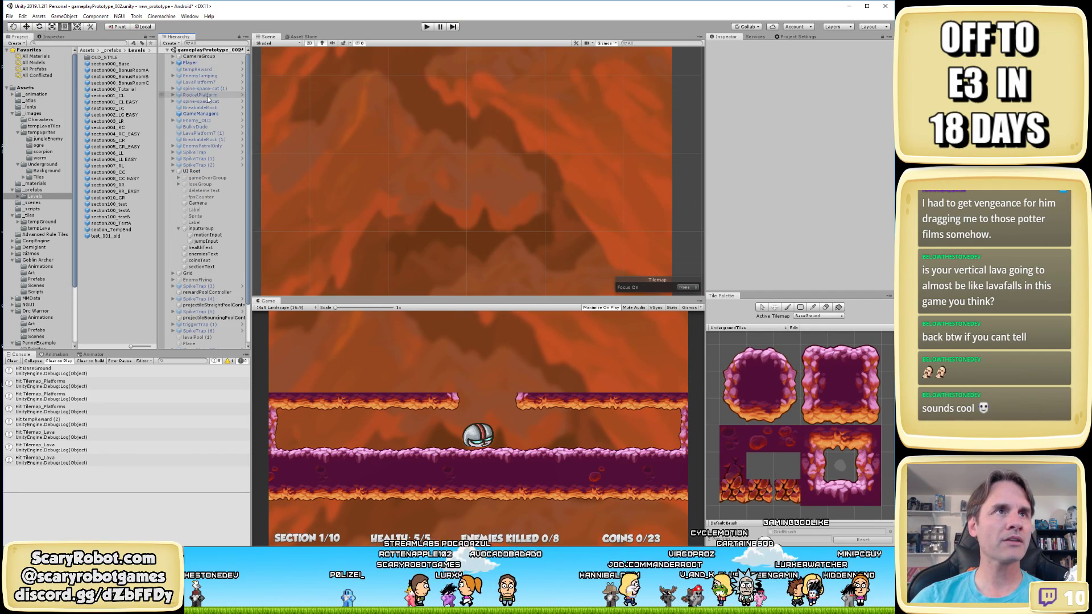
# Select Player and check its Platform Mask layers without changing them
pyautogui.click(191, 63)
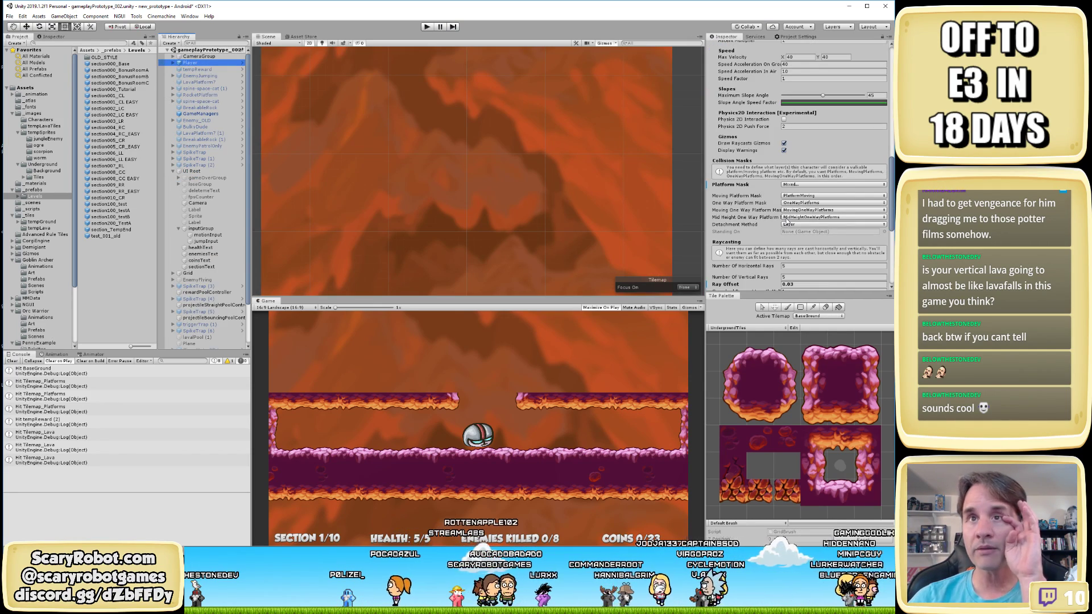
pyautogui.click(802, 184)
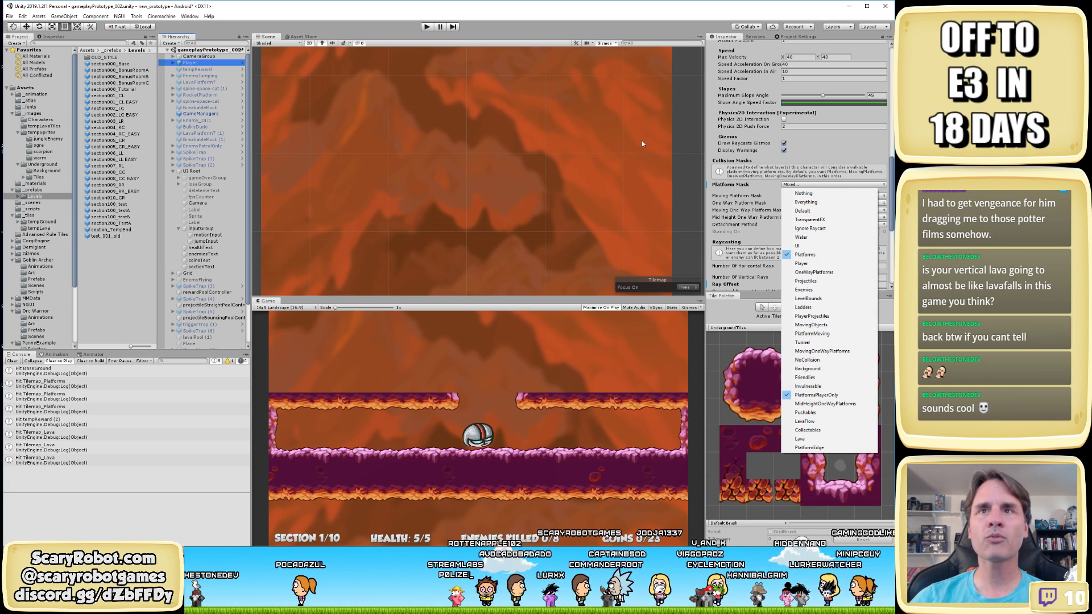
pyautogui.click(555, 11)
# Run the game with Maximize On Play off, pause beside the lava, and review controller states
pyautogui.click(425, 26)
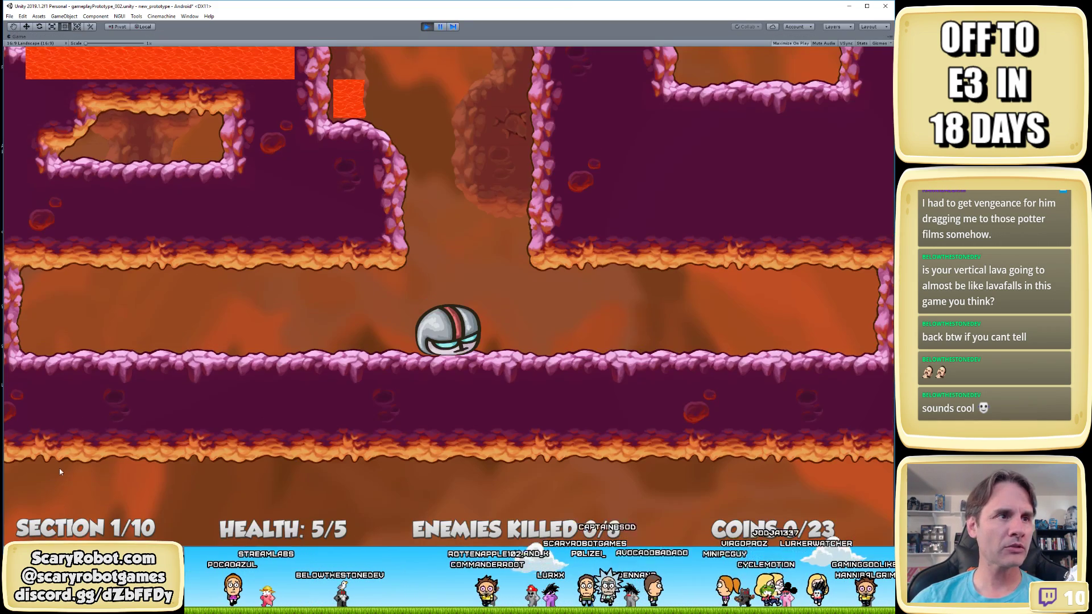
pyautogui.click(790, 43)
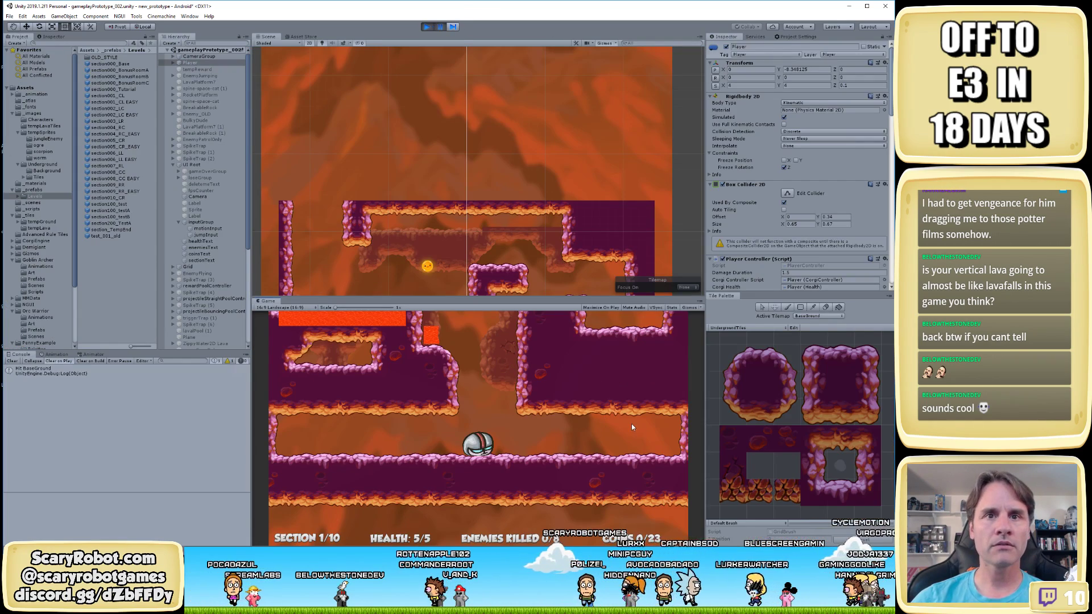
pyautogui.click(439, 29)
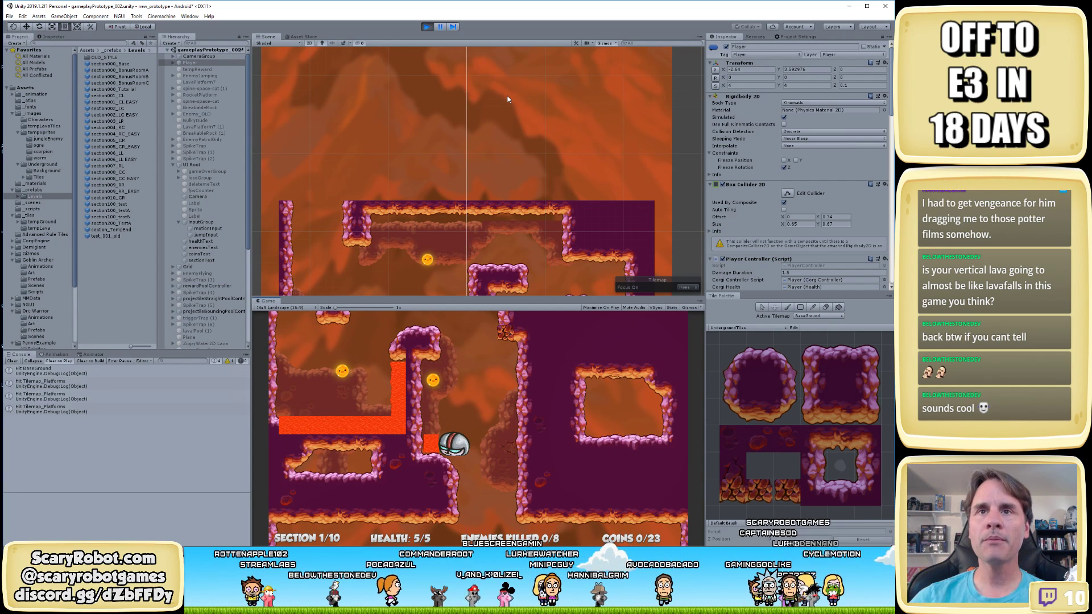
pyautogui.scroll(-10, 828, 222)
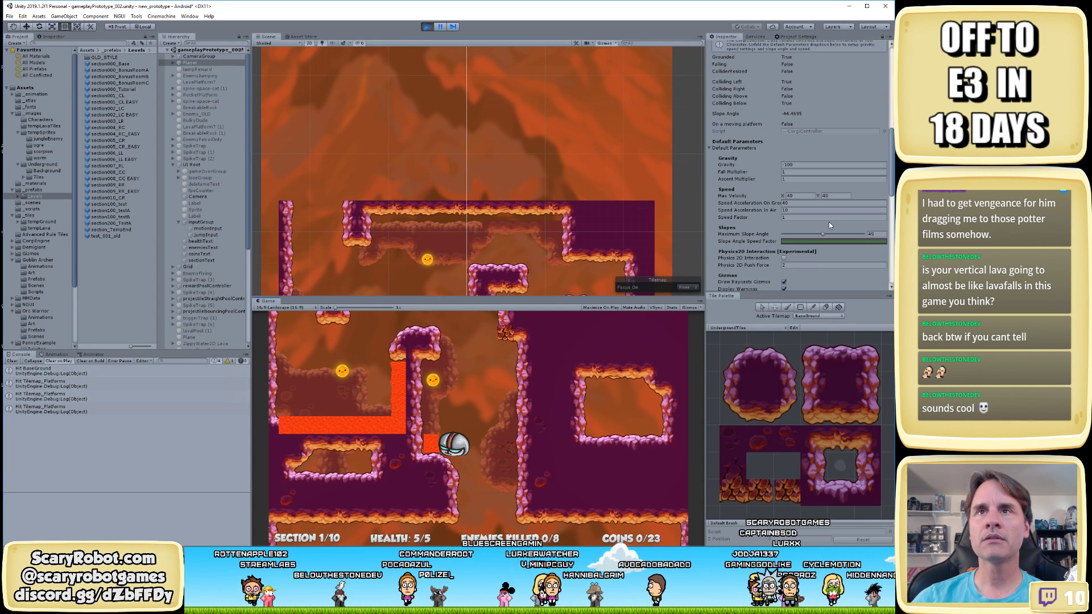
pyautogui.scroll(5, 829, 225)
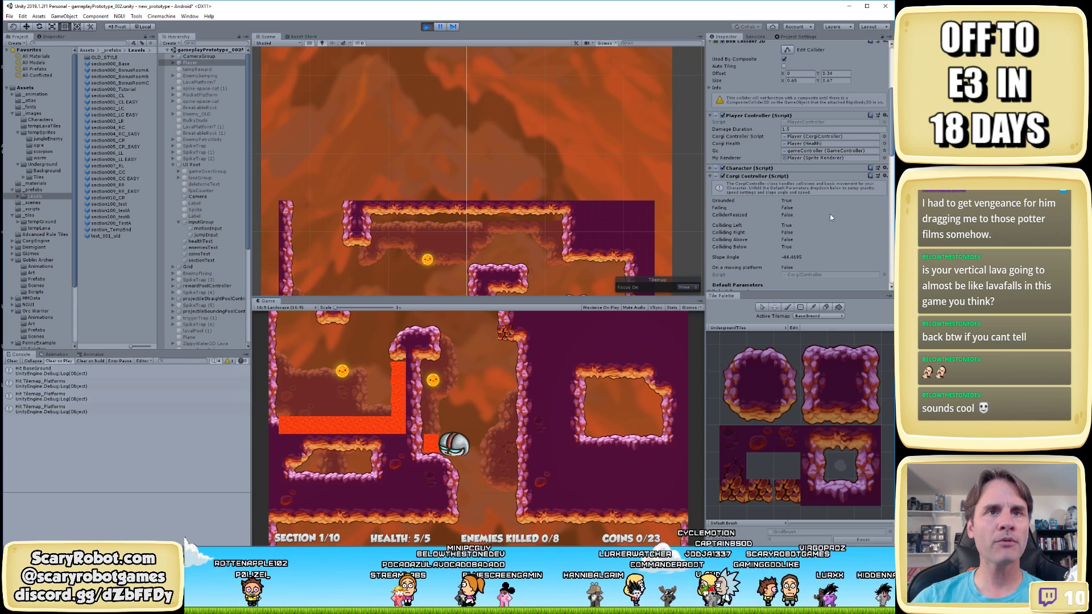
# Stop play mode and recheck the Player's Platform Mask layer choices
pyautogui.click(427, 27)
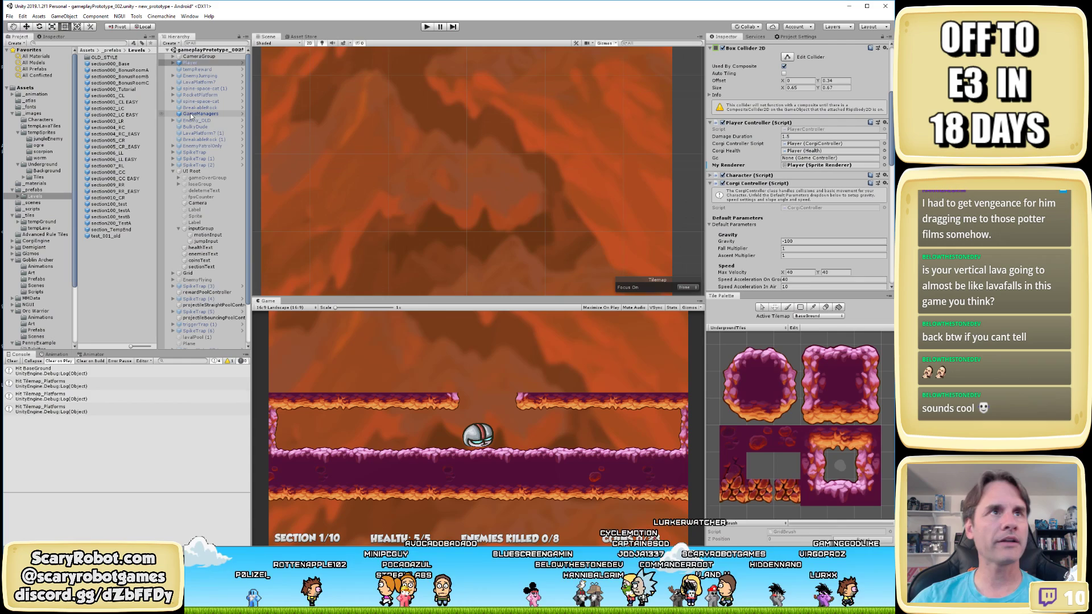
pyautogui.click(191, 63)
pyautogui.scroll(-10, 784, 244)
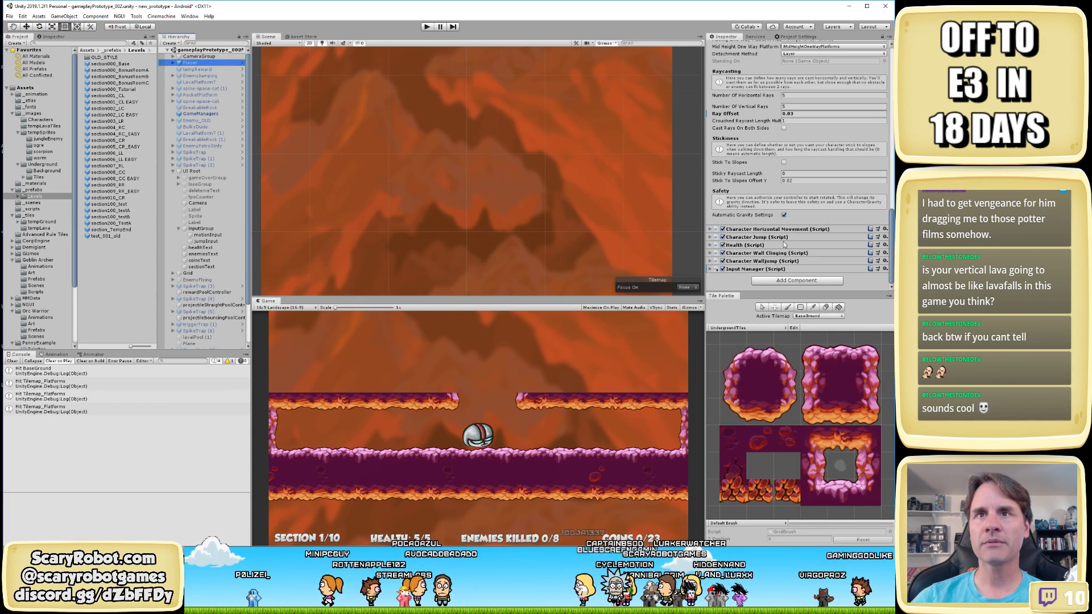
pyautogui.scroll(5, 783, 245)
pyautogui.click(810, 197)
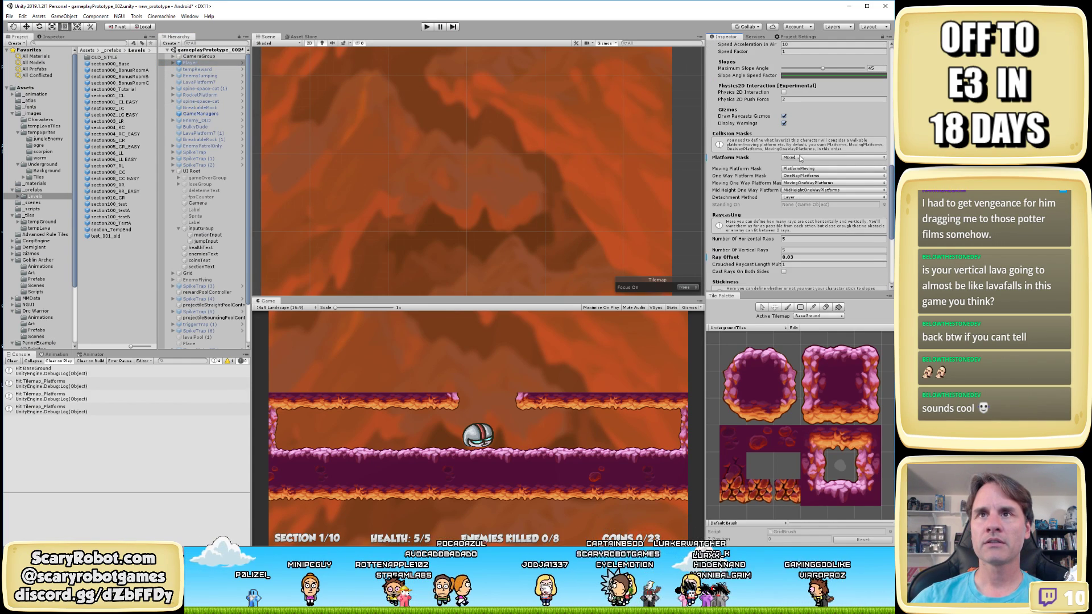
pyautogui.click(800, 158)
pyautogui.click(829, 409)
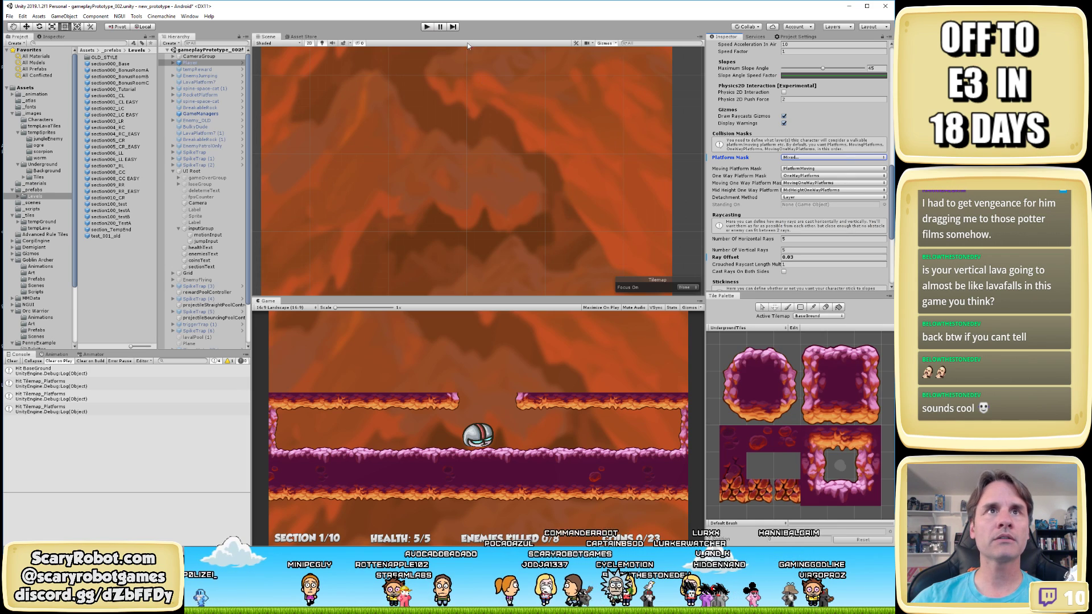
# Run the game once more, stop it, and reopen the section001_CL EASY prefab
pyautogui.click(428, 27)
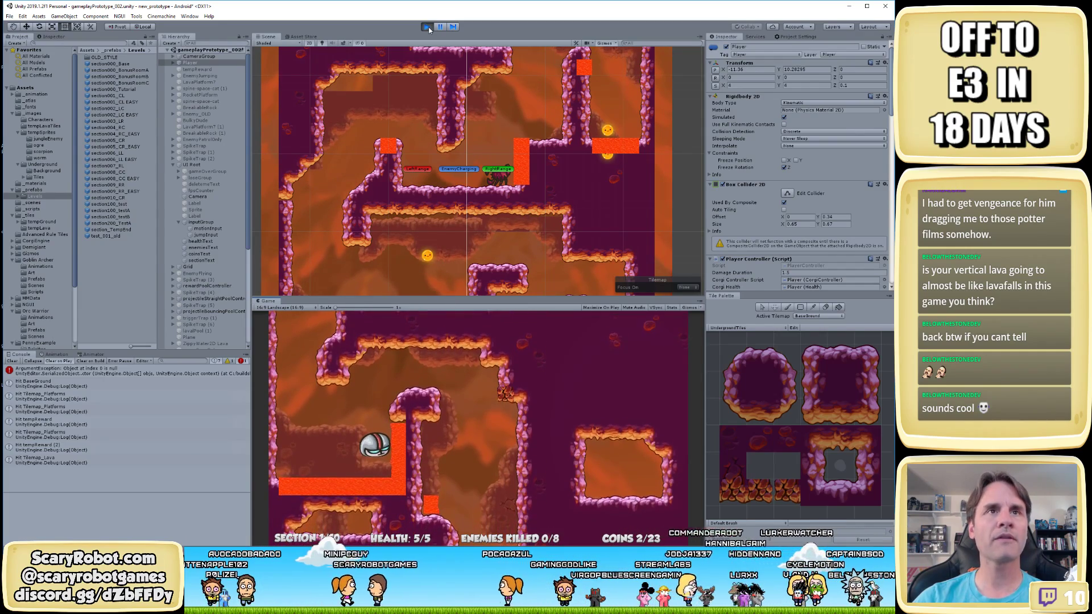
pyautogui.click(425, 27)
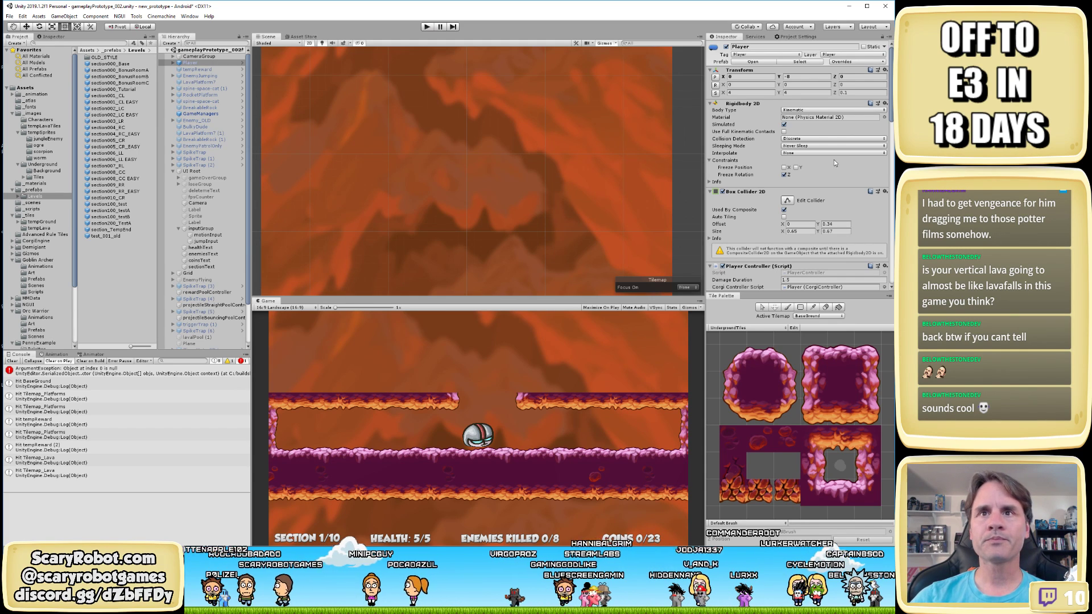
pyautogui.scroll(-2, 495, 117)
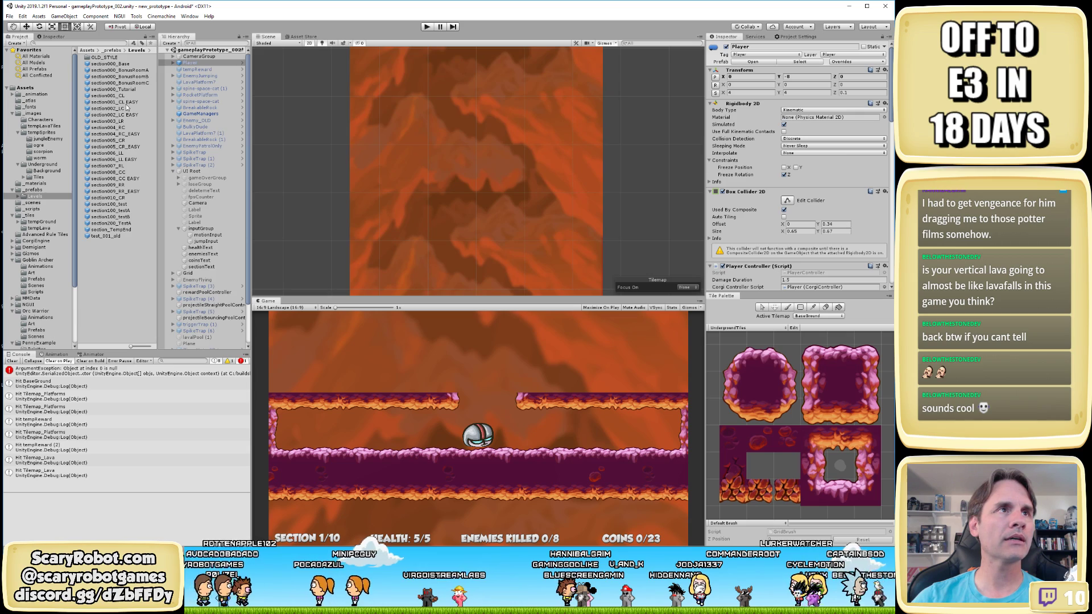
pyautogui.doubleClick(126, 104)
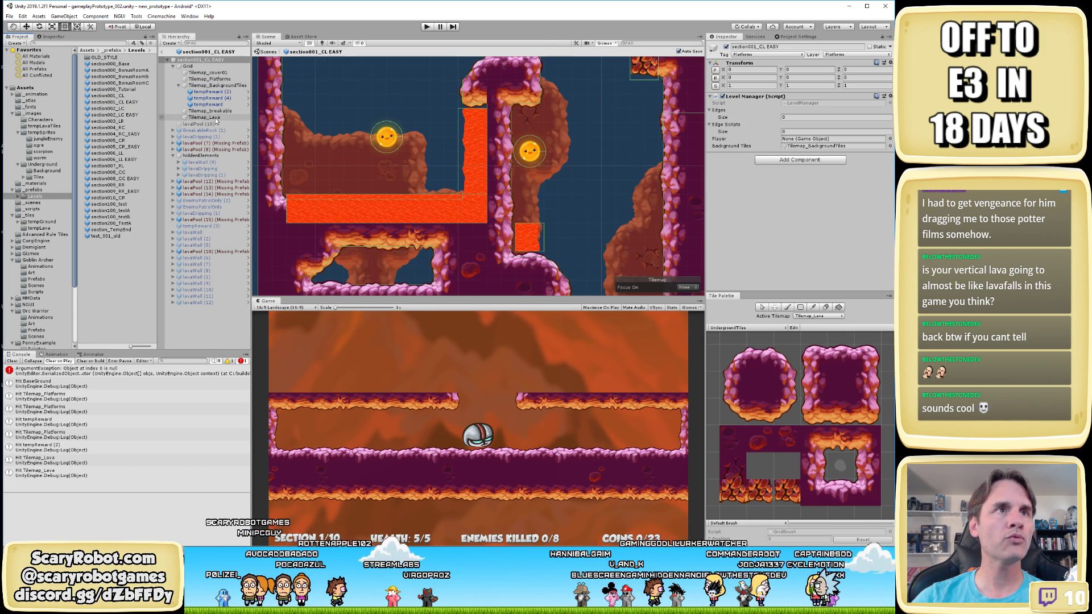
# Confirm Tilemap_Lava's layer is Platforms, then bring the YouTube browser window over the editor
pyautogui.click(205, 117)
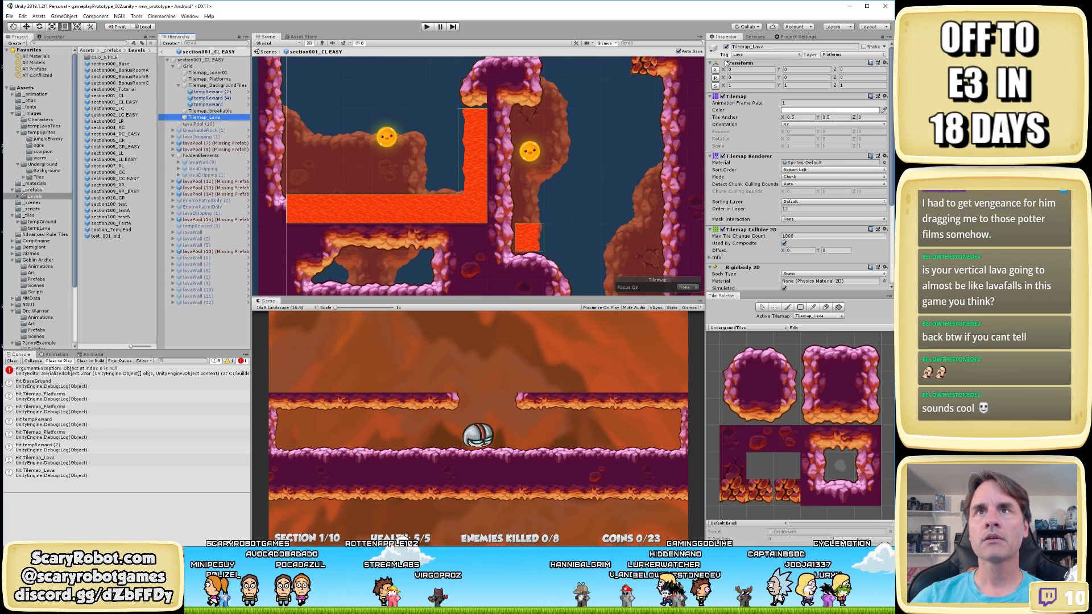
pyautogui.click(849, 55)
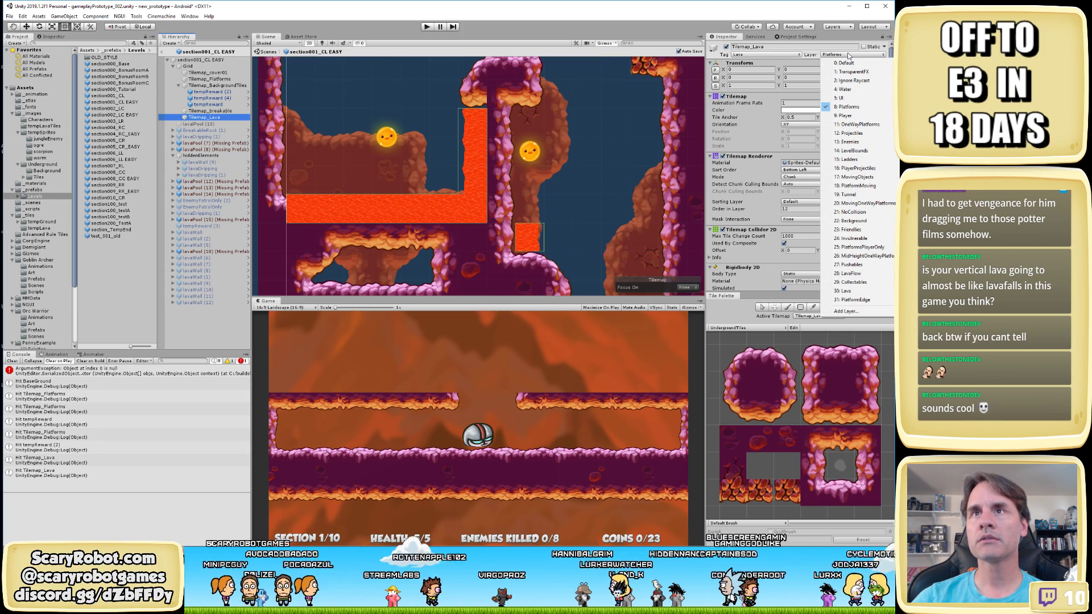
pyautogui.click(753, 14)
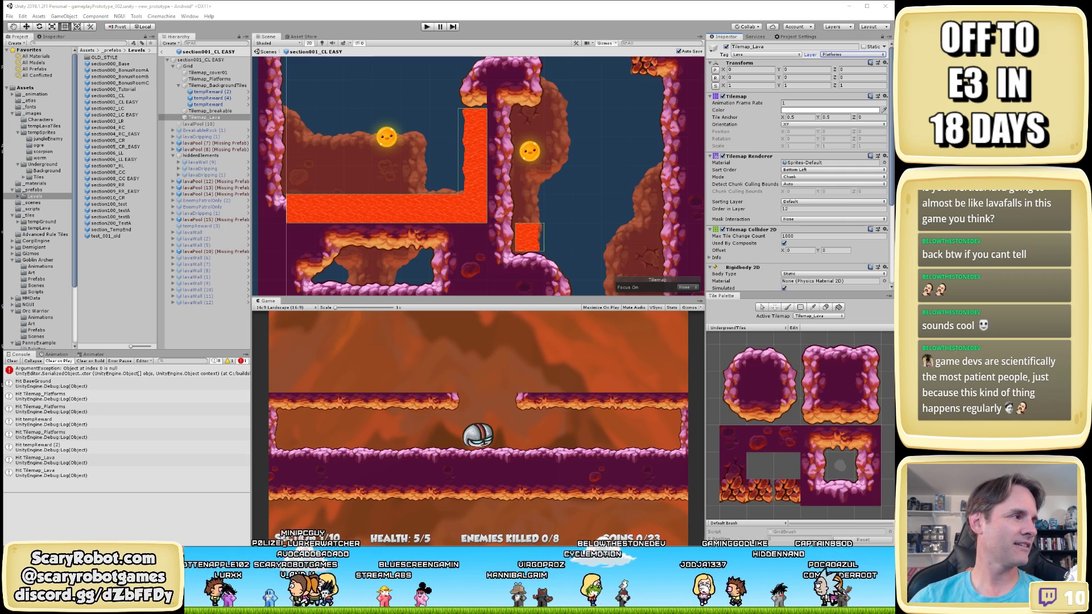
pyautogui.moveTo(938, 185); pyautogui.dragTo(255, 97)
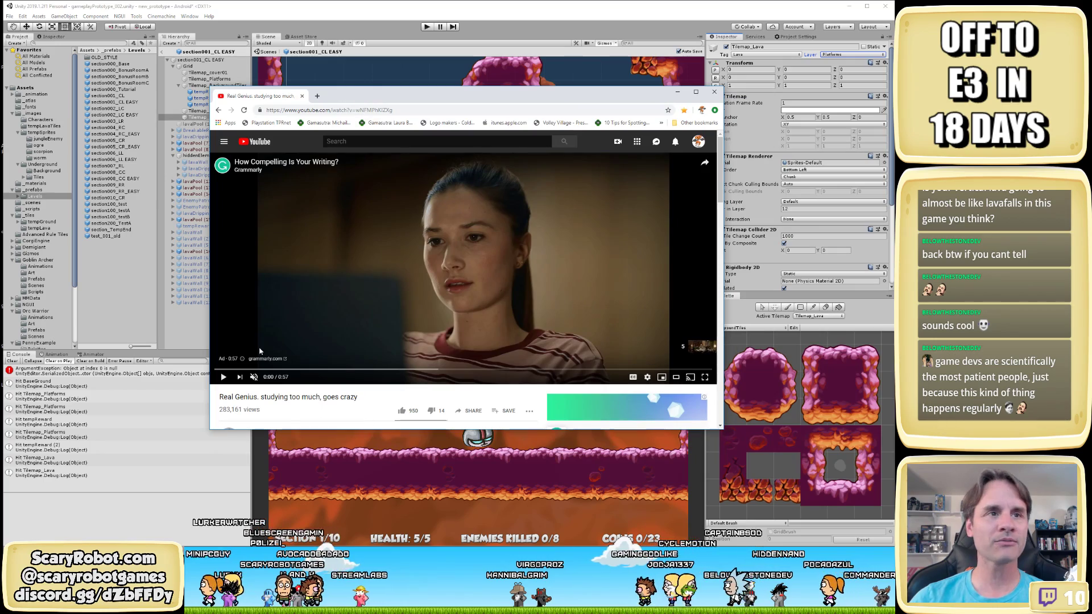
# Play the Real Genius clip past the ad with sound, enlarge it, then close the browser
pyautogui.click(223, 377)
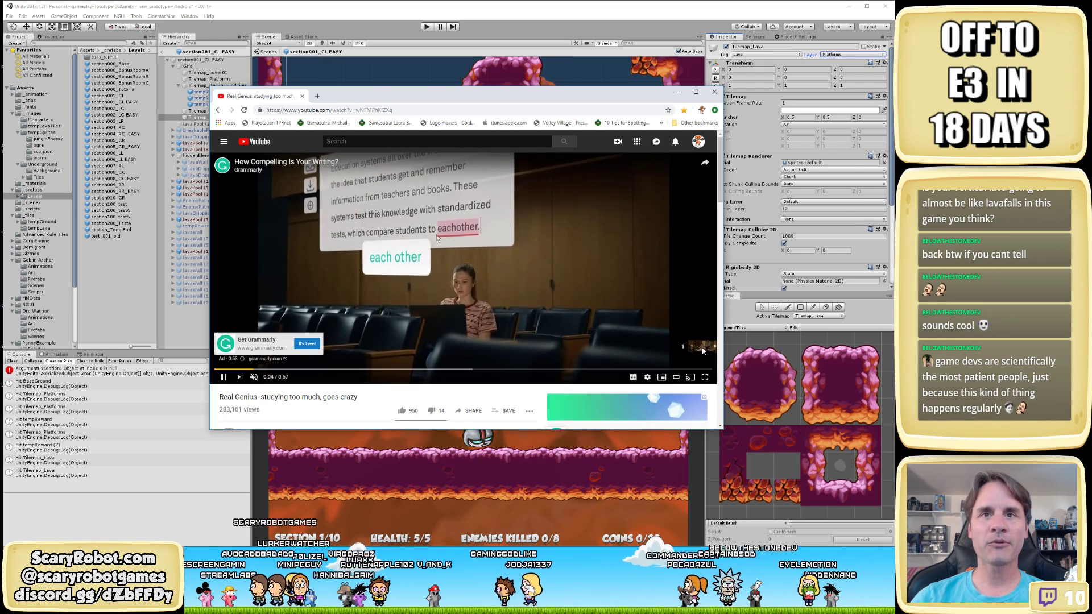
pyautogui.click(699, 348)
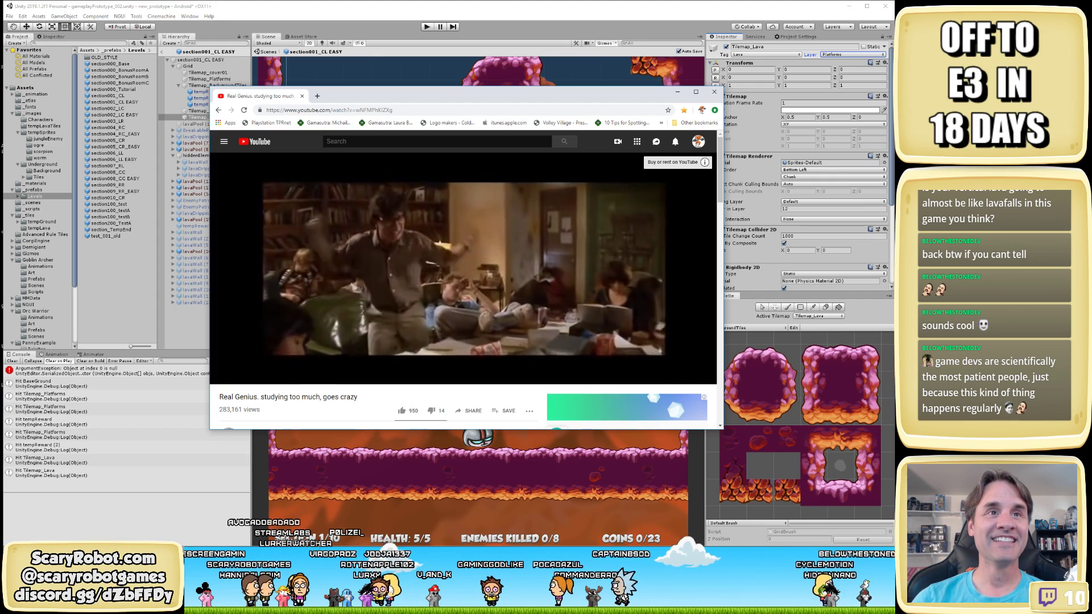
pyautogui.click(254, 378)
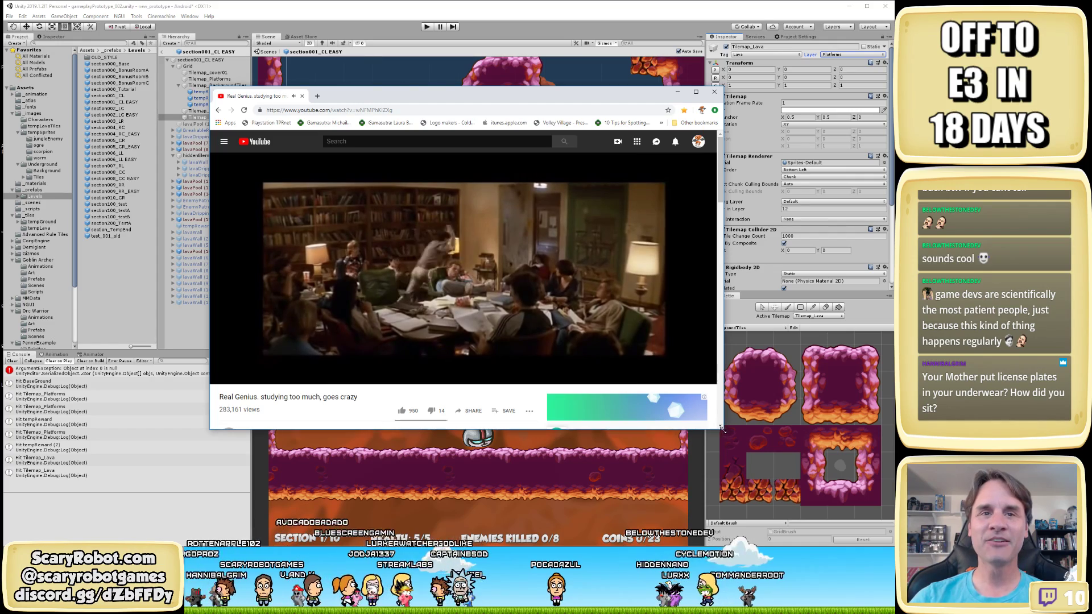
pyautogui.moveTo(723, 432); pyautogui.dragTo(880, 519)
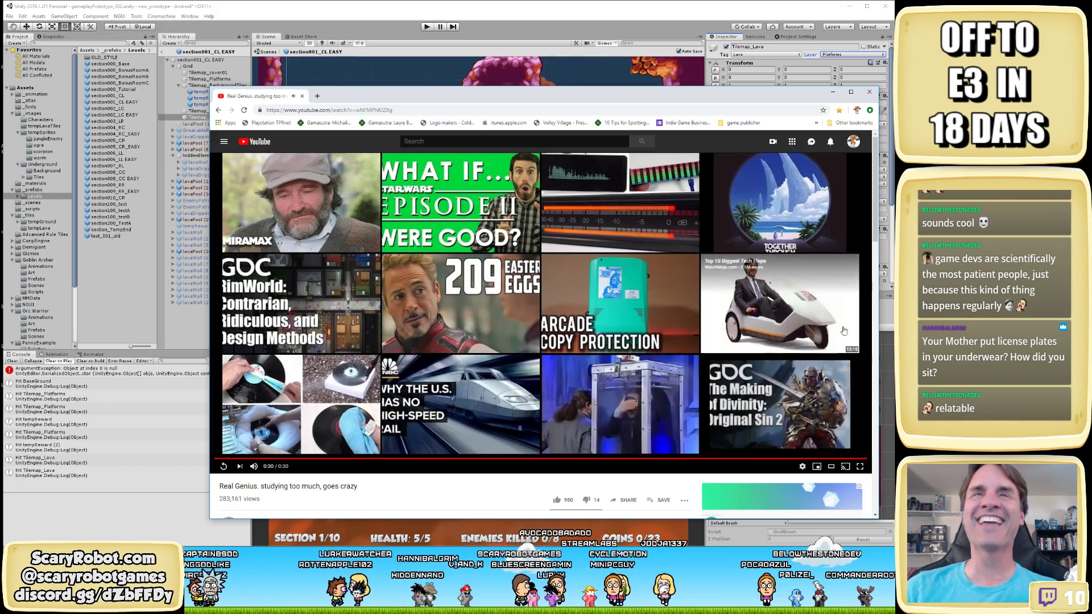
pyautogui.click(867, 93)
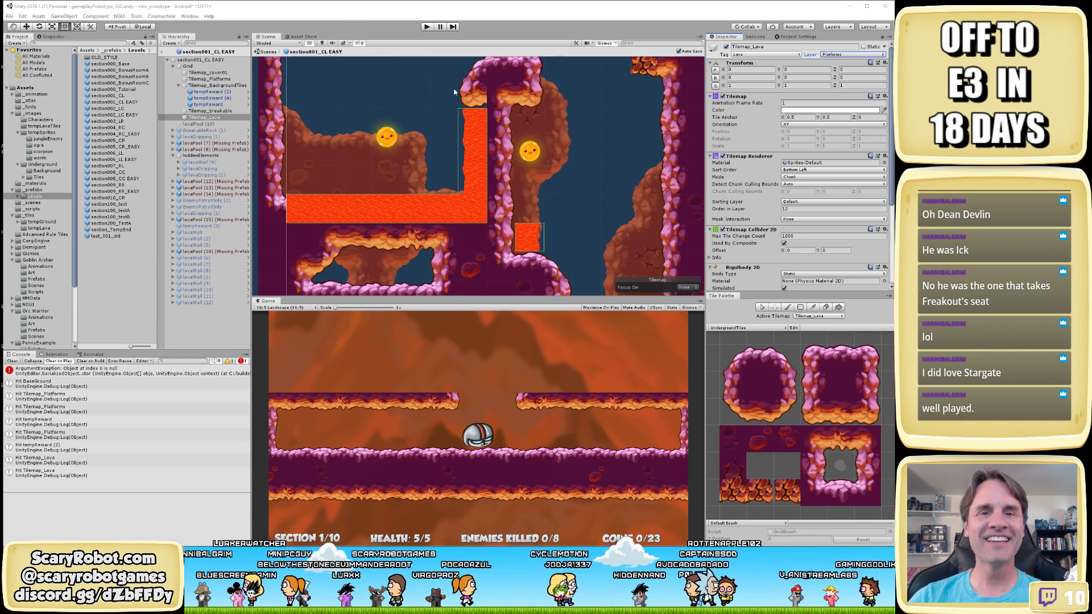
# Tick Is Trigger on the lava tilemap's Composite Collider 2D
pyautogui.scroll(-2, 748, 195)
pyautogui.scroll(2, 748, 196)
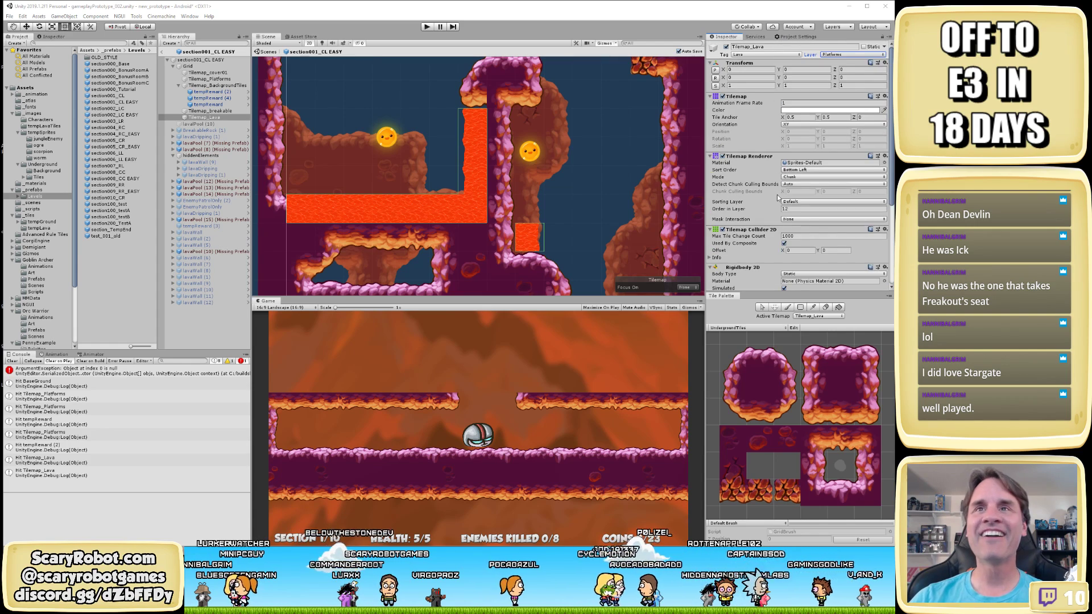
pyautogui.scroll(-2, 791, 221)
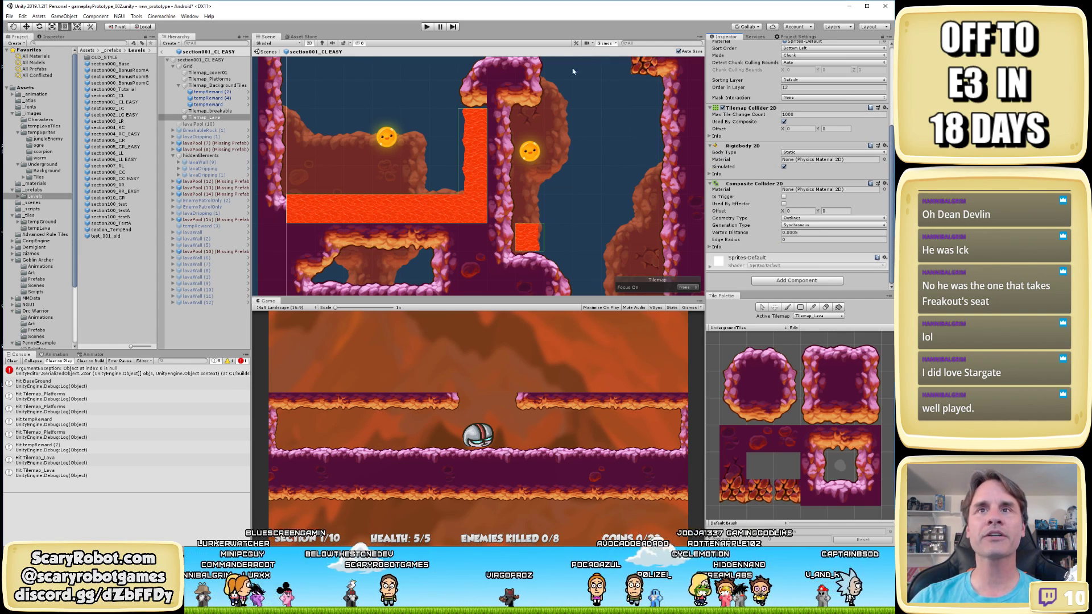
pyautogui.click(784, 196)
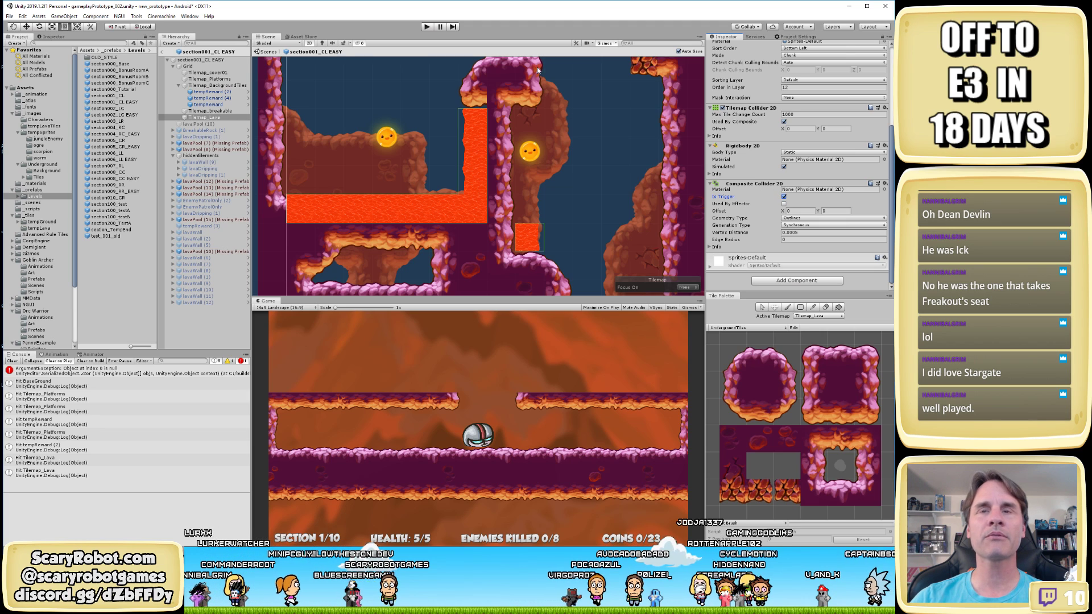
# Play-test the lava collisions, then leave prefab mode for the gameplayPrototype_002 scene
pyautogui.click(427, 27)
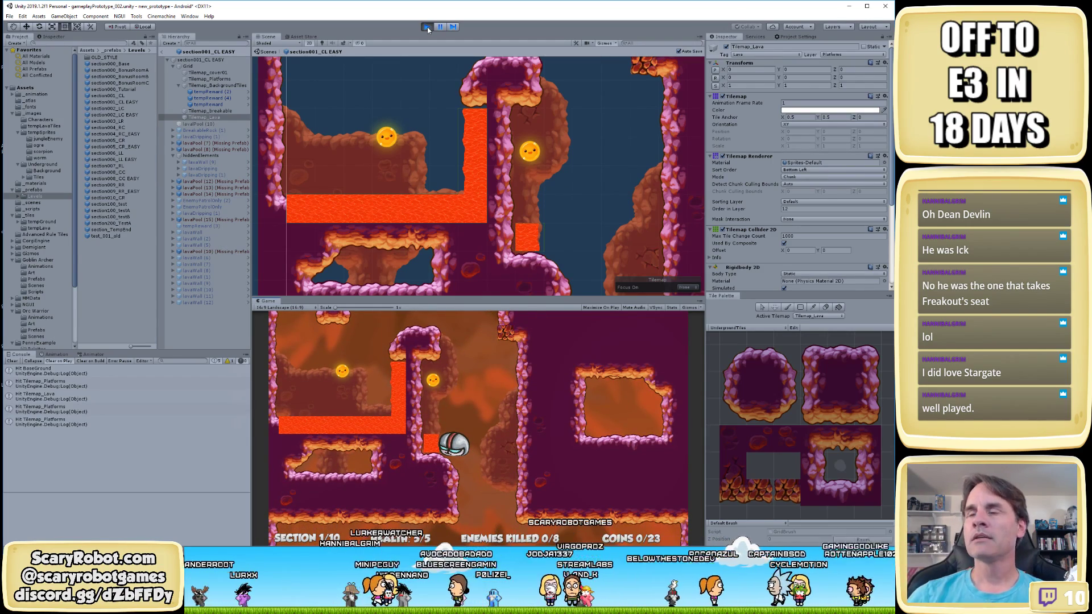
pyautogui.scroll(-5, 764, 245)
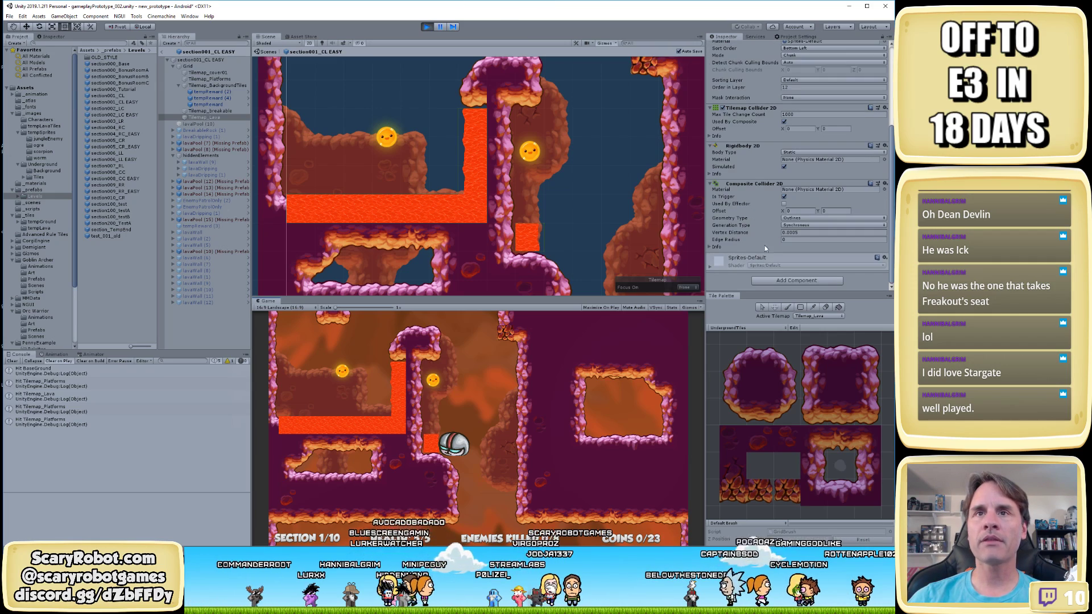
pyautogui.click(426, 26)
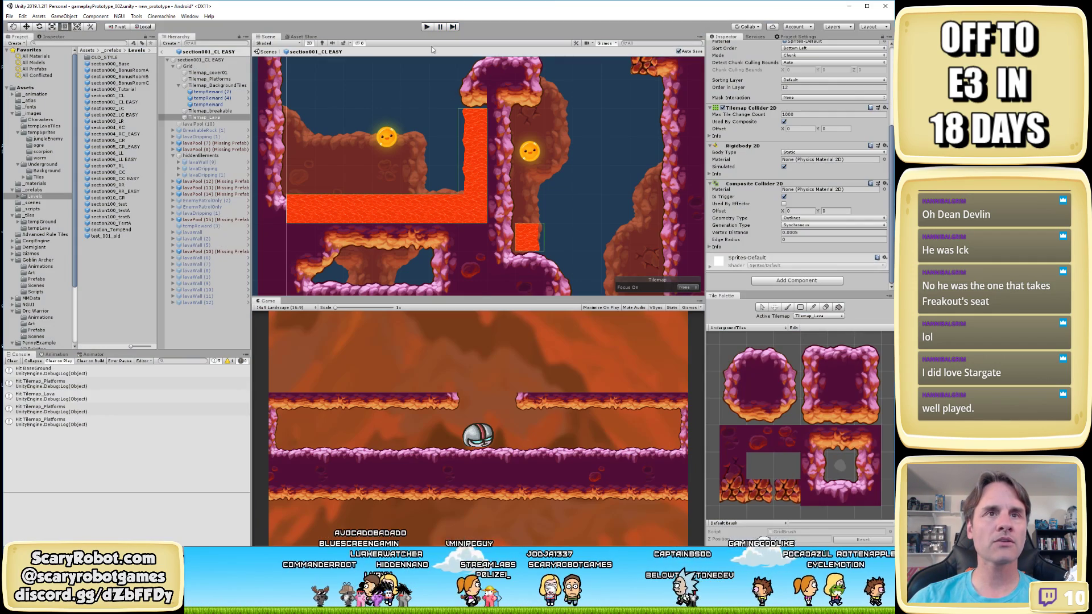
pyautogui.scroll(-4, 530, 210)
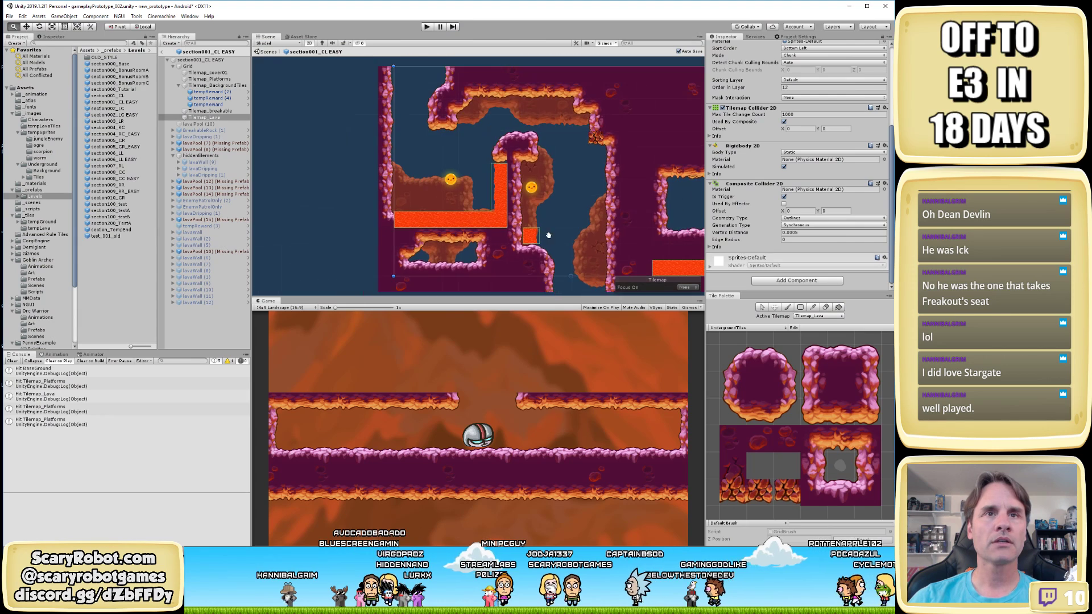
pyautogui.click(162, 51)
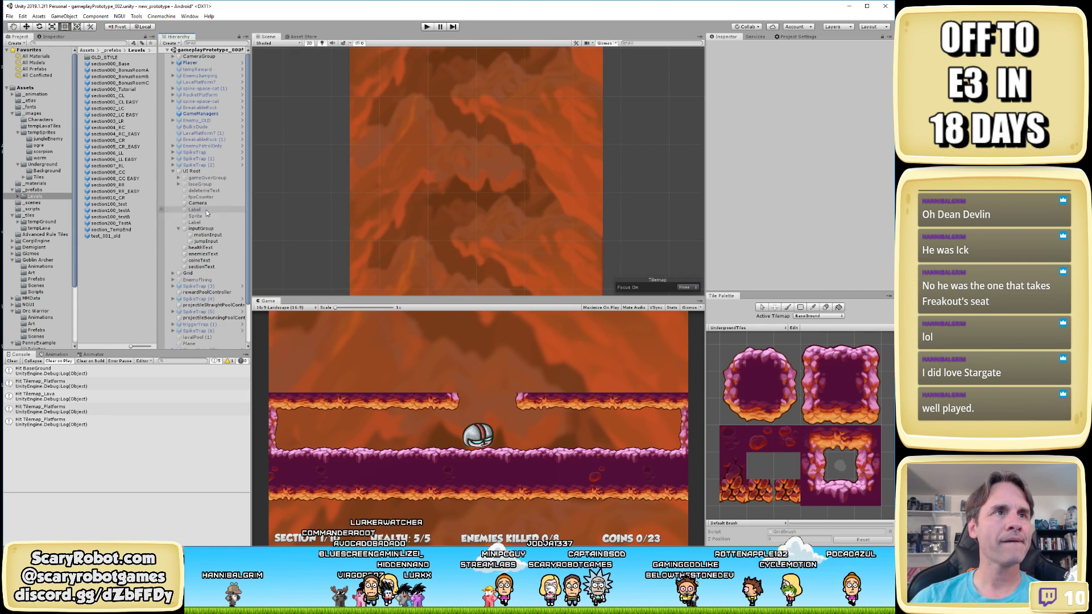
# Toggle the Lava layer in the Player's Platform Mask
pyautogui.click(190, 63)
pyautogui.scroll(-10, 794, 235)
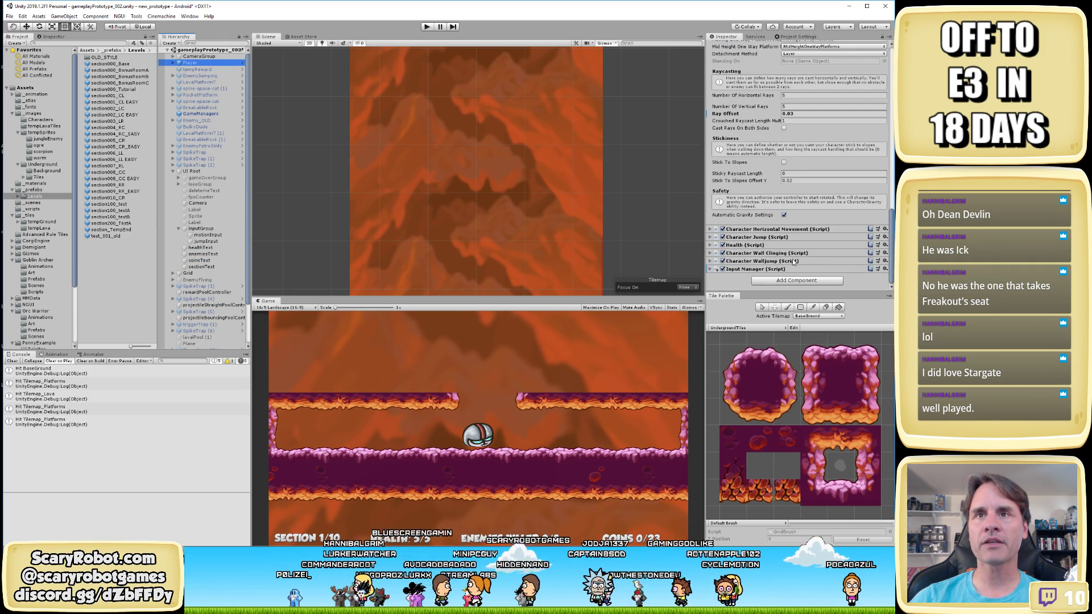
pyautogui.scroll(10, 774, 218)
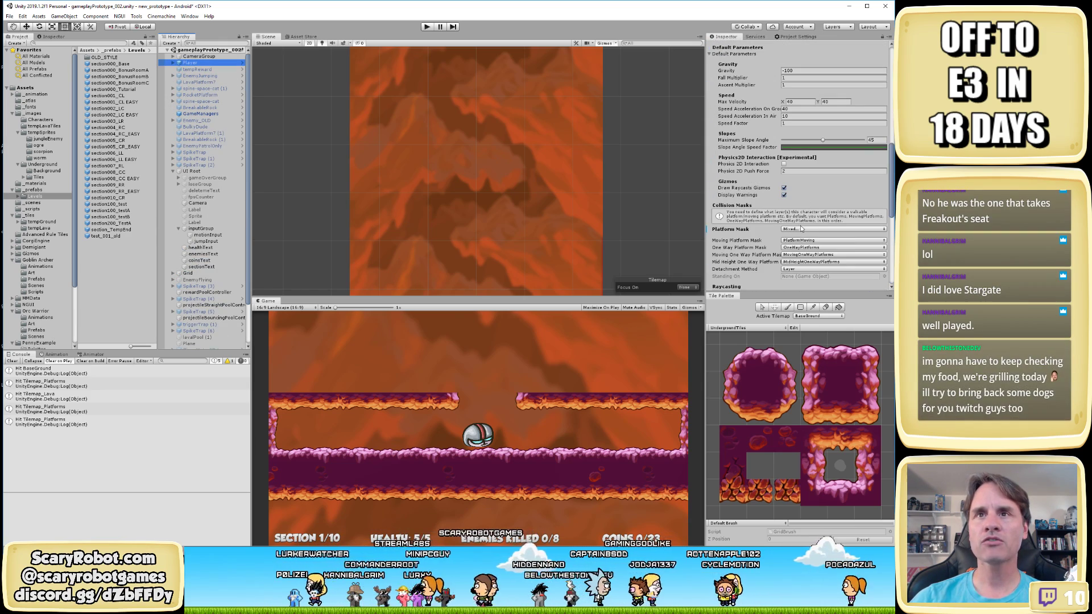
pyautogui.click(803, 228)
pyautogui.click(812, 483)
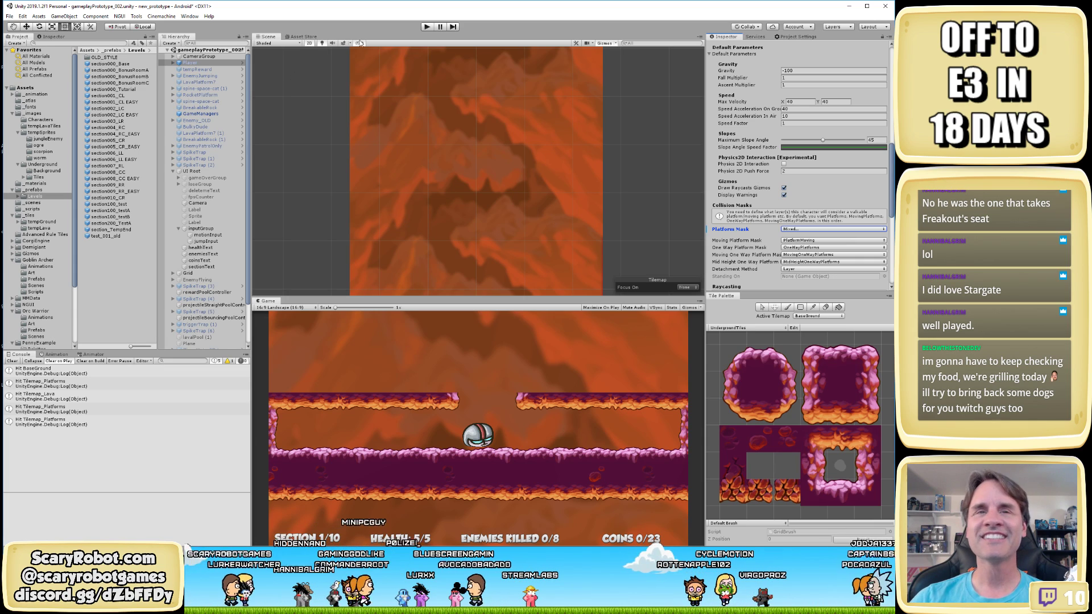
# Play-test by moving the player onto the lava, then open the code behind the Hit Tilemap_Lava log
pyautogui.scroll(-5, 465, 182)
pyautogui.moveTo(467, 200); pyautogui.dragTo(490, 150, button='middle')
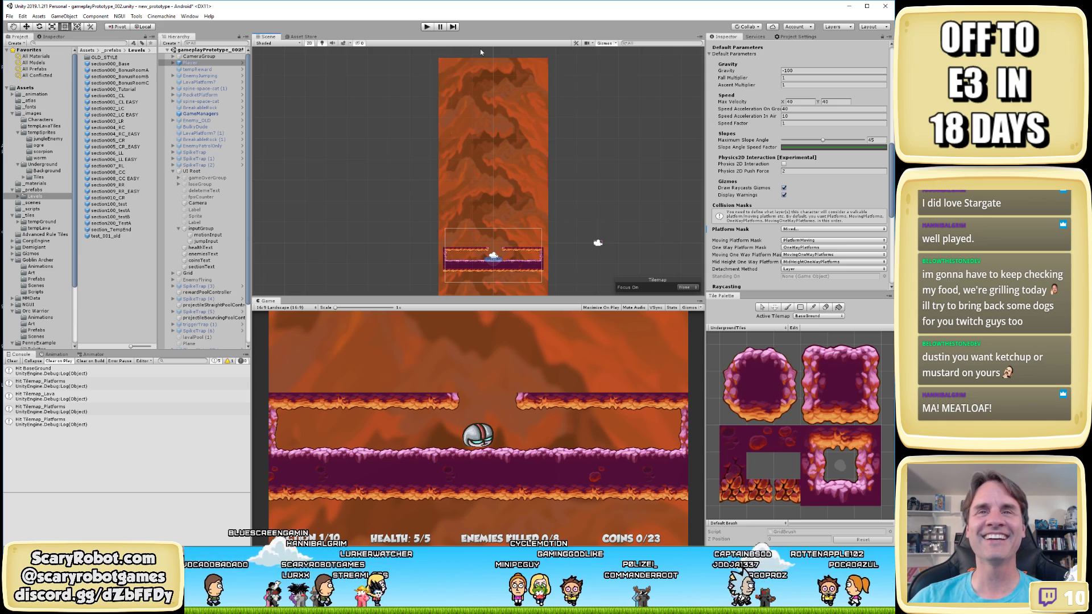
pyautogui.click(426, 26)
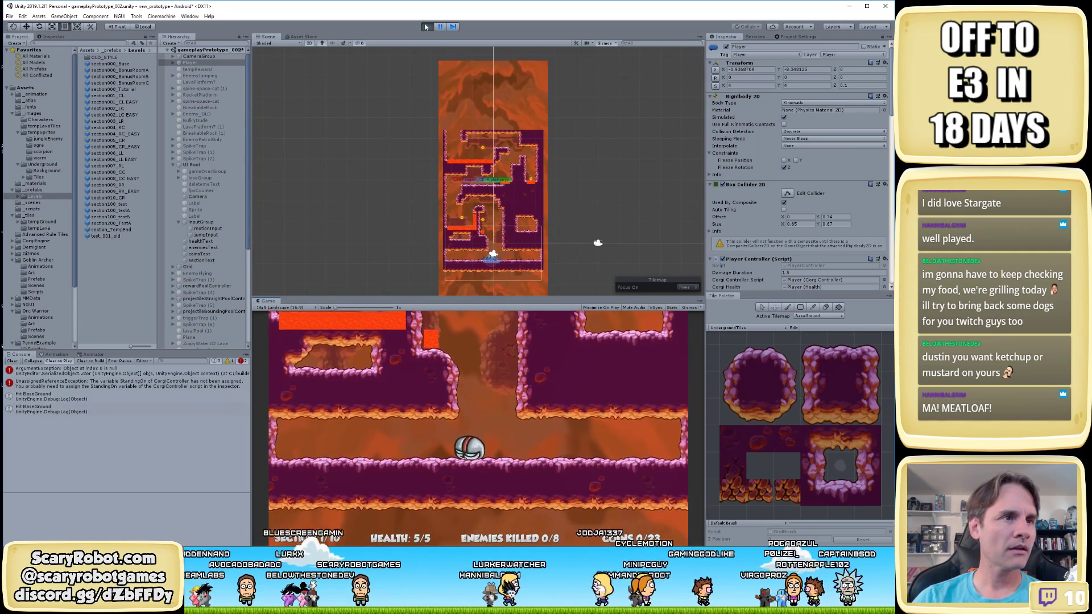
pyautogui.press('space')
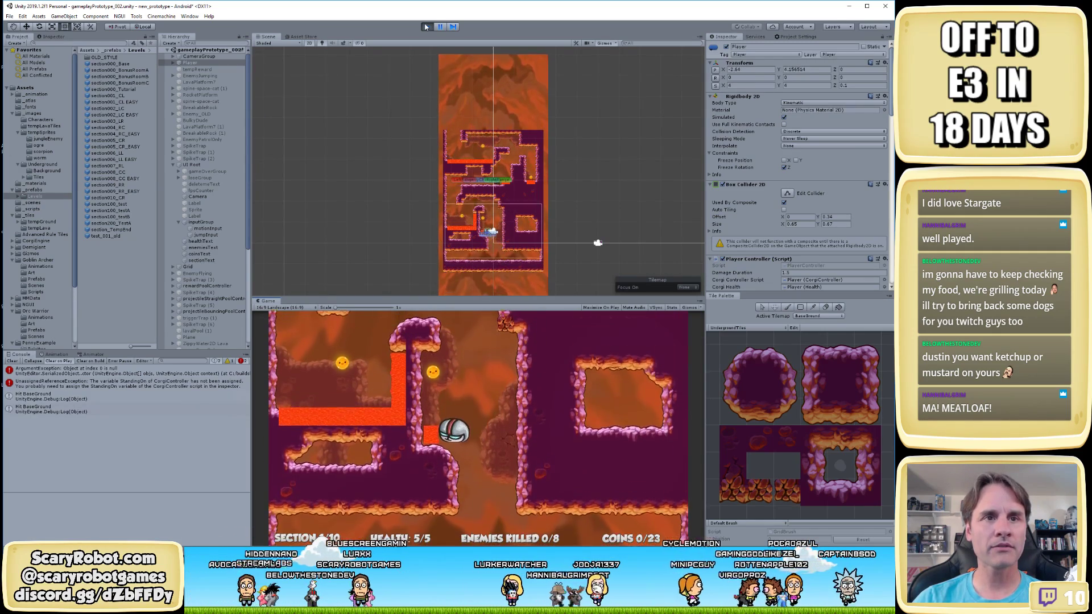
pyautogui.press('Left')
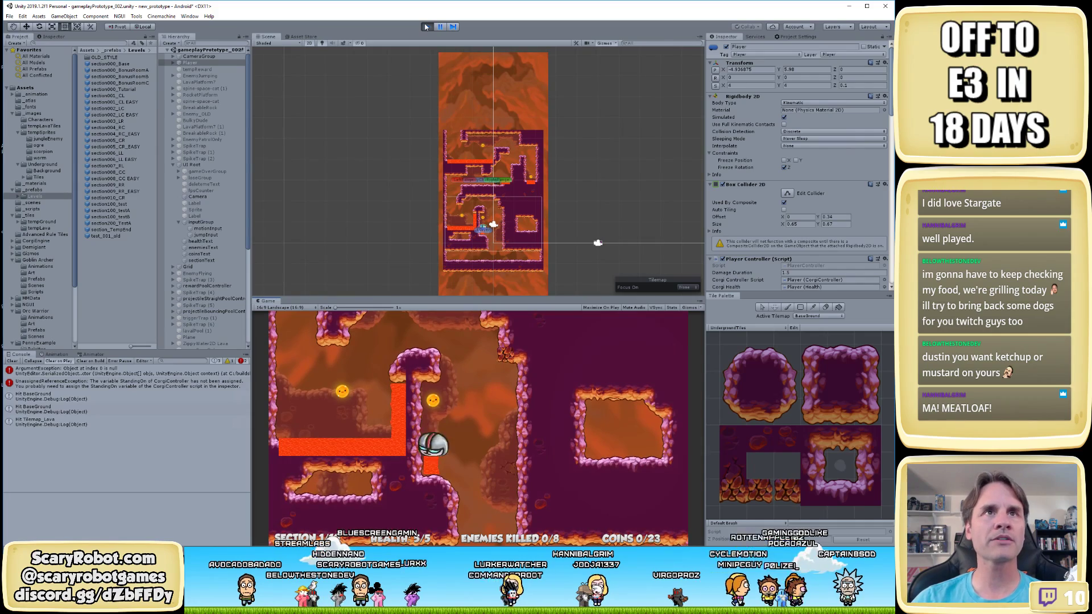
pyautogui.click(425, 27)
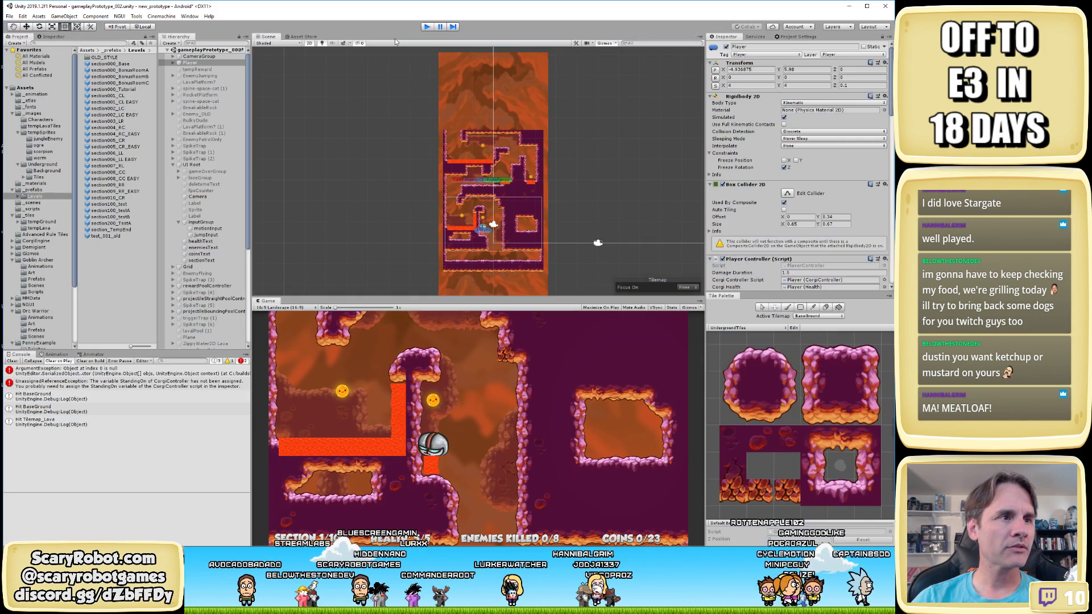
pyautogui.doubleClick(46, 422)
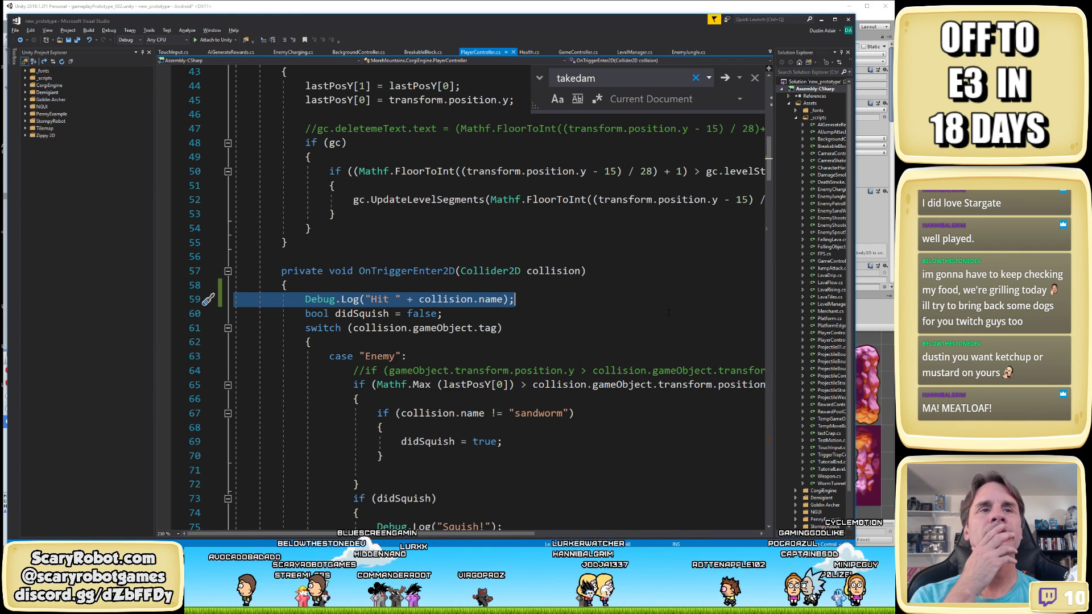
# Insert an early return; at the top of OnTriggerEnter2D, save, and return to Unity
pyautogui.press('Up')
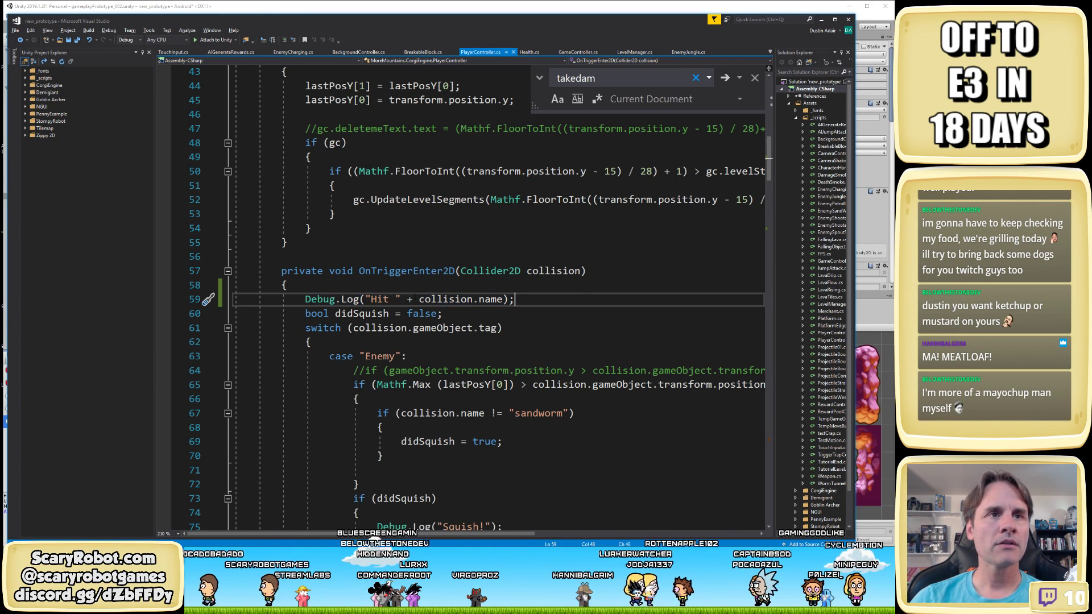
pyautogui.press('Return')
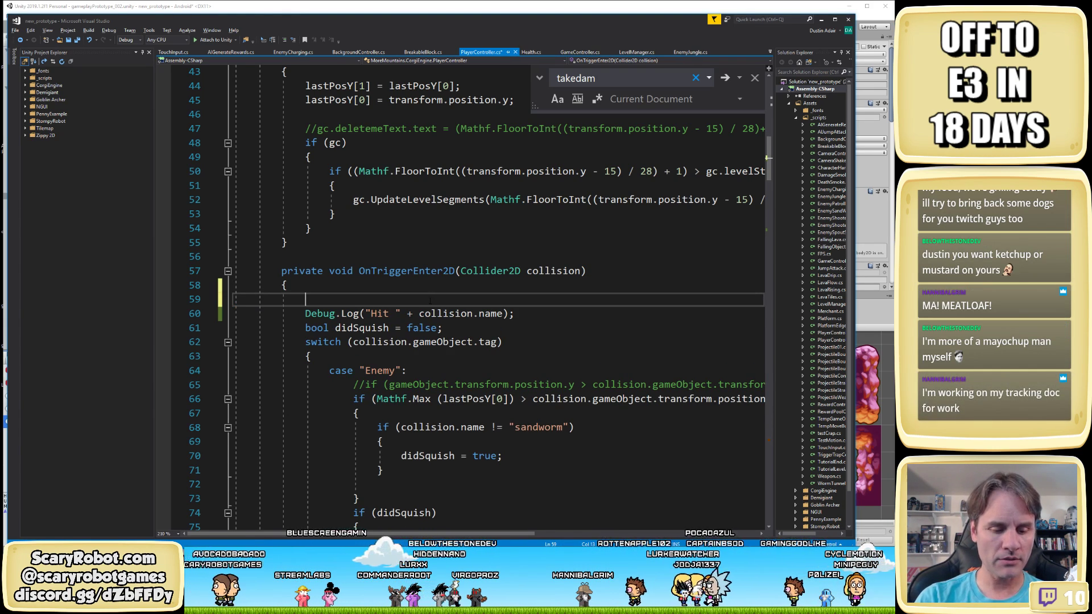
pyautogui.write('return;')
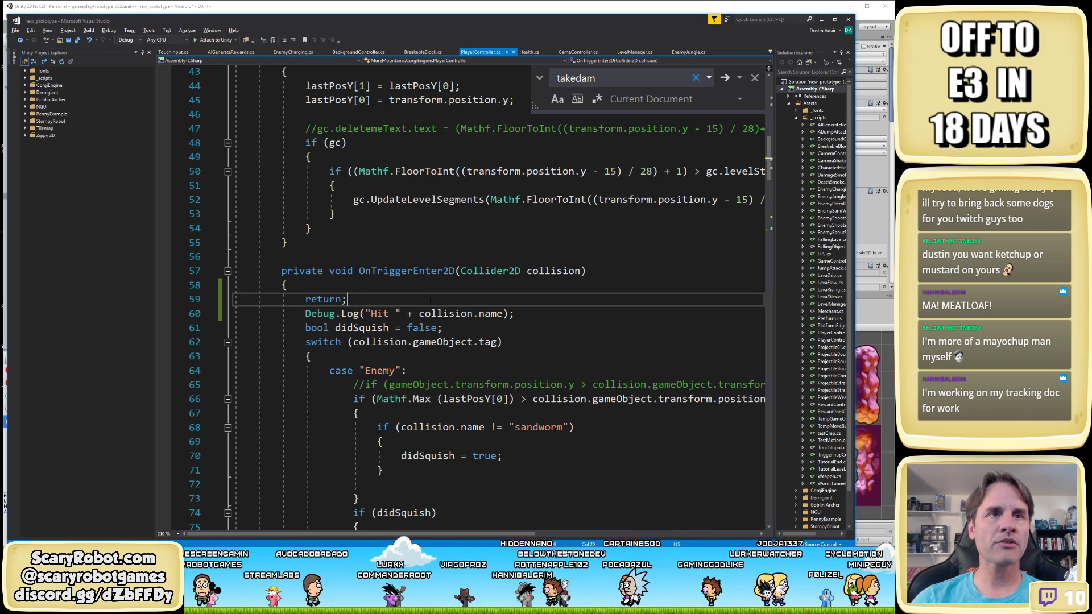
pyautogui.press('Left')
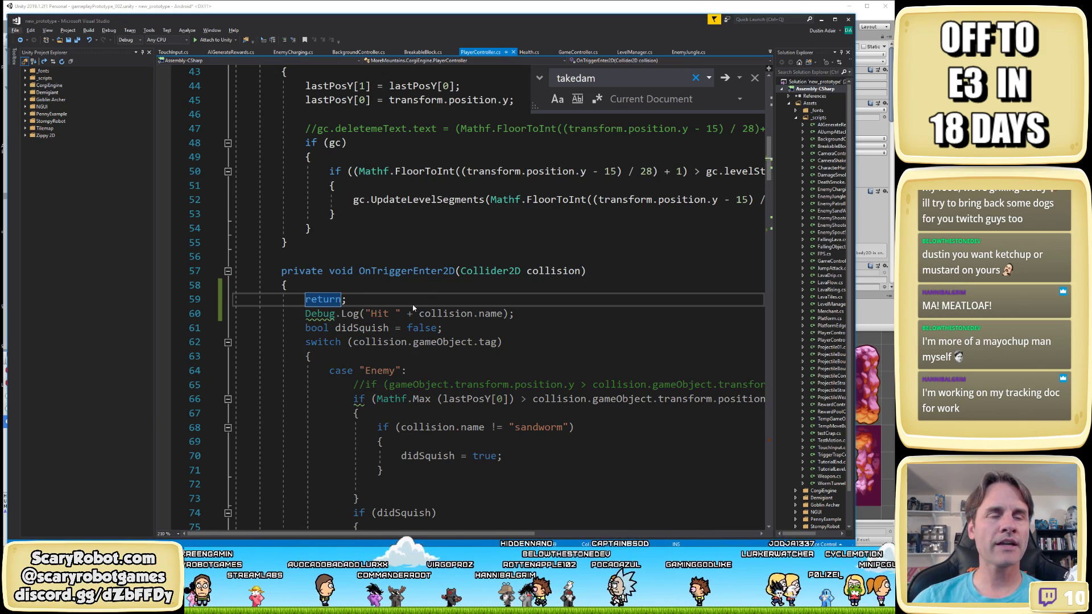
pyautogui.hotkey('alt', 'Tab')
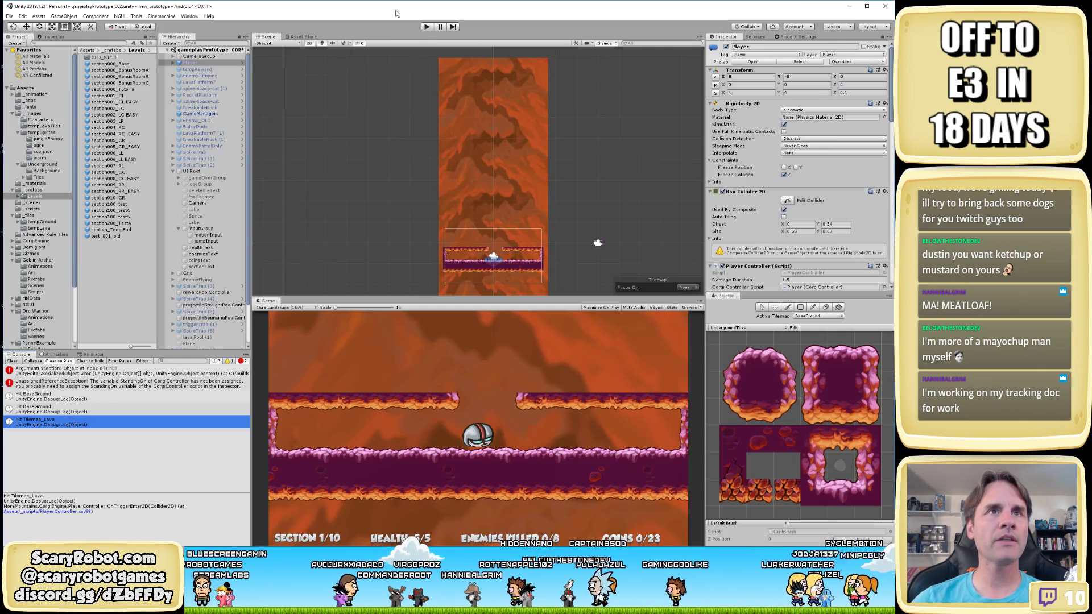
# Run the lava level with the early-return code until the player rests beside the lava
pyautogui.click(427, 31)
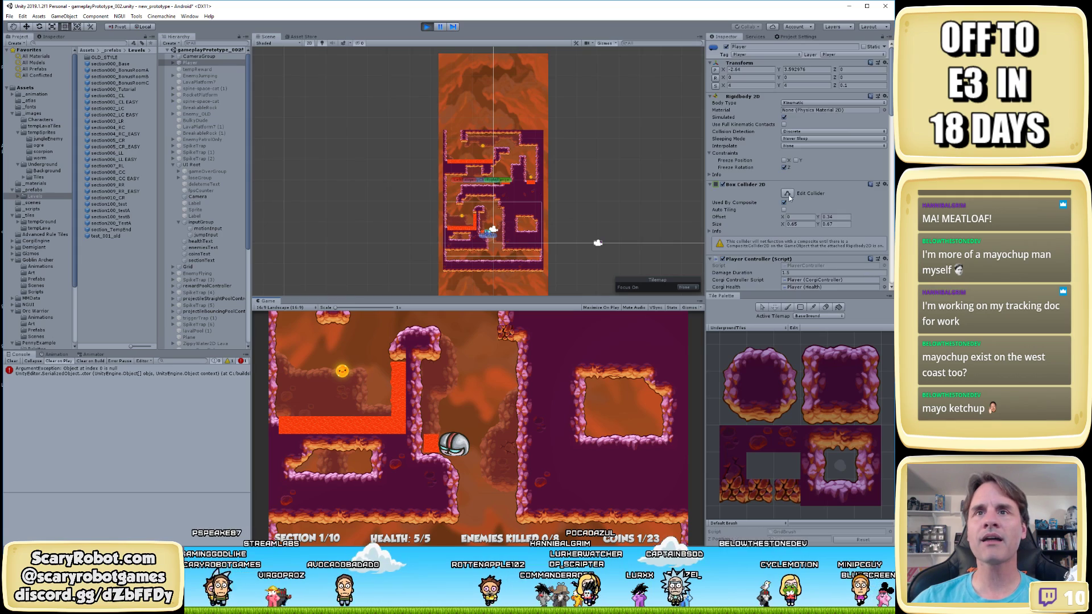
pyautogui.scroll(-5, 789, 198)
pyautogui.scroll(6, 478, 222)
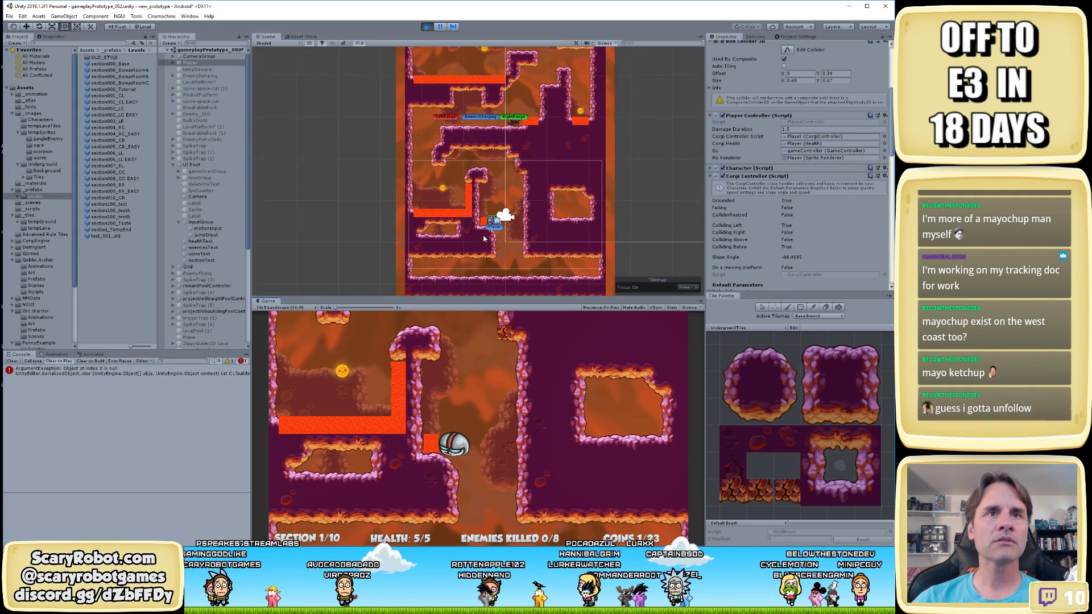
# Select Tilemap_Lava under the player and review its Tilemap, Renderer, Collider 2D and Rigidbody 2D settings
pyautogui.click(467, 206)
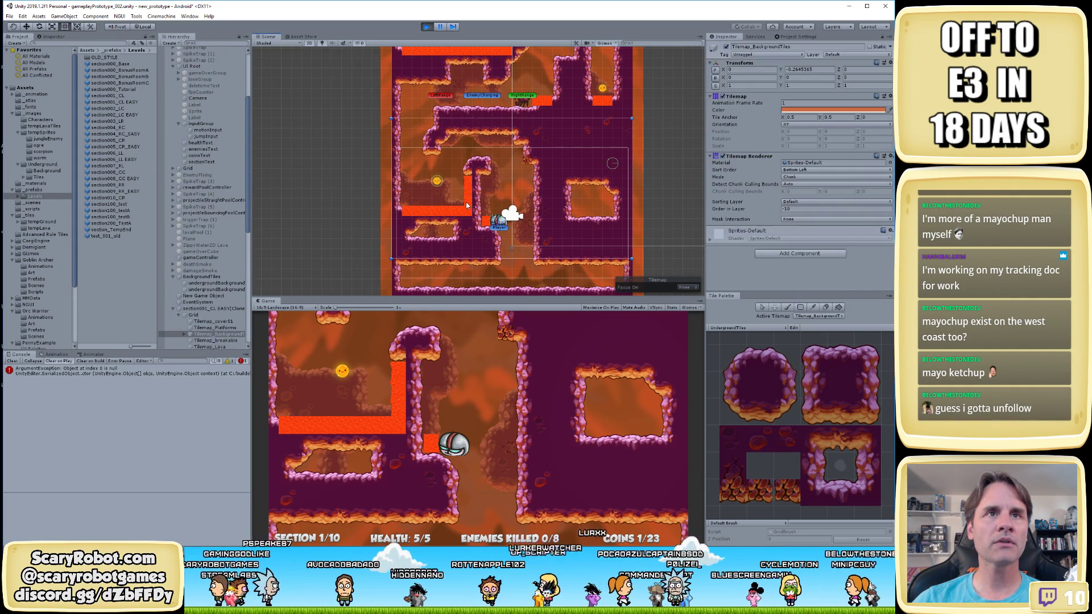
pyautogui.click(483, 224)
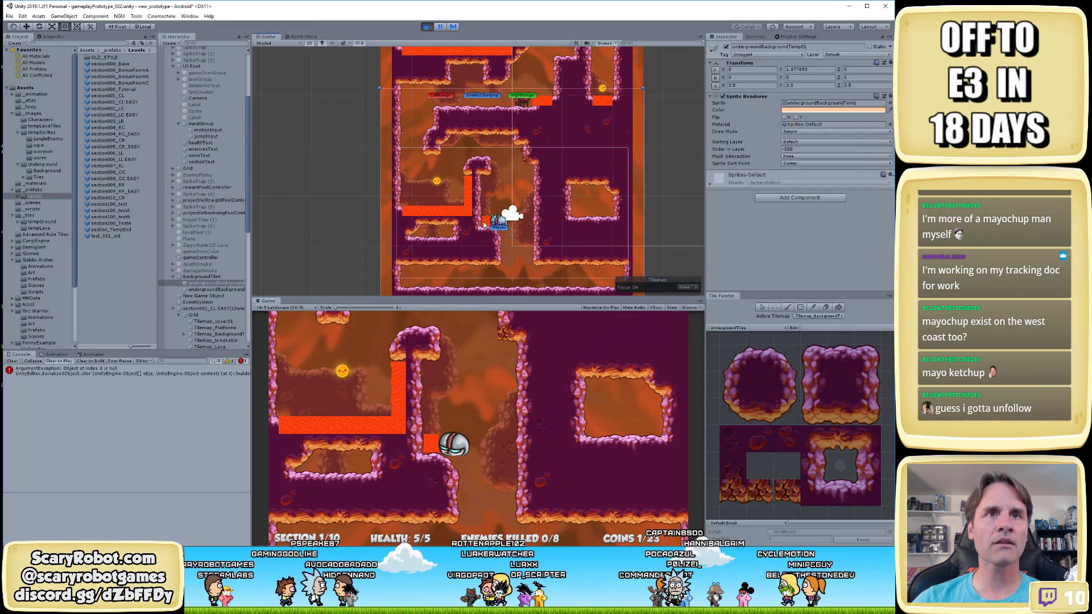
pyautogui.scroll(5, 229, 185)
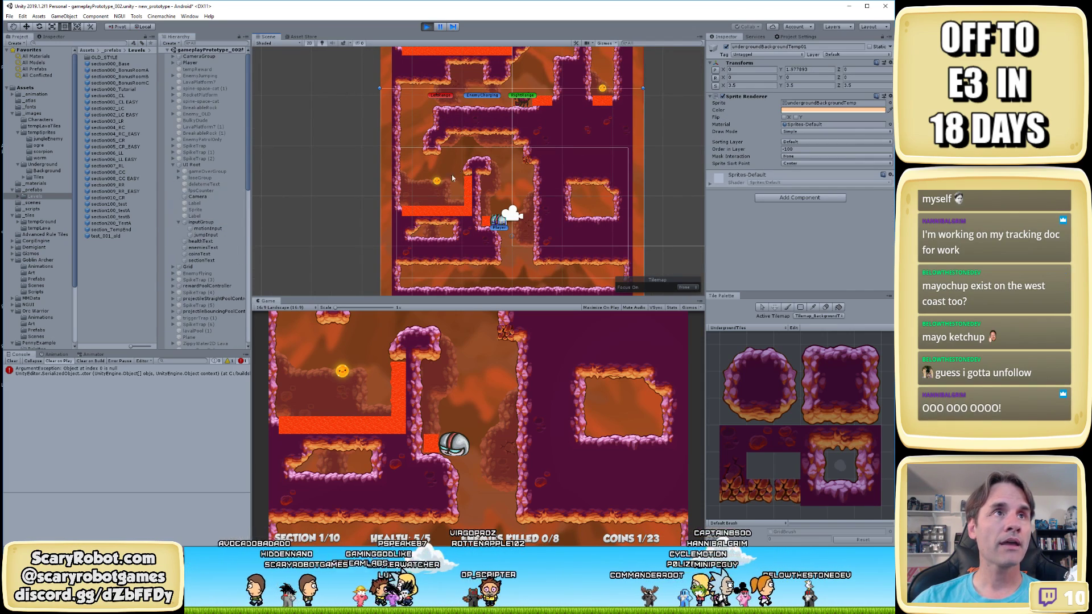
pyautogui.click(468, 215)
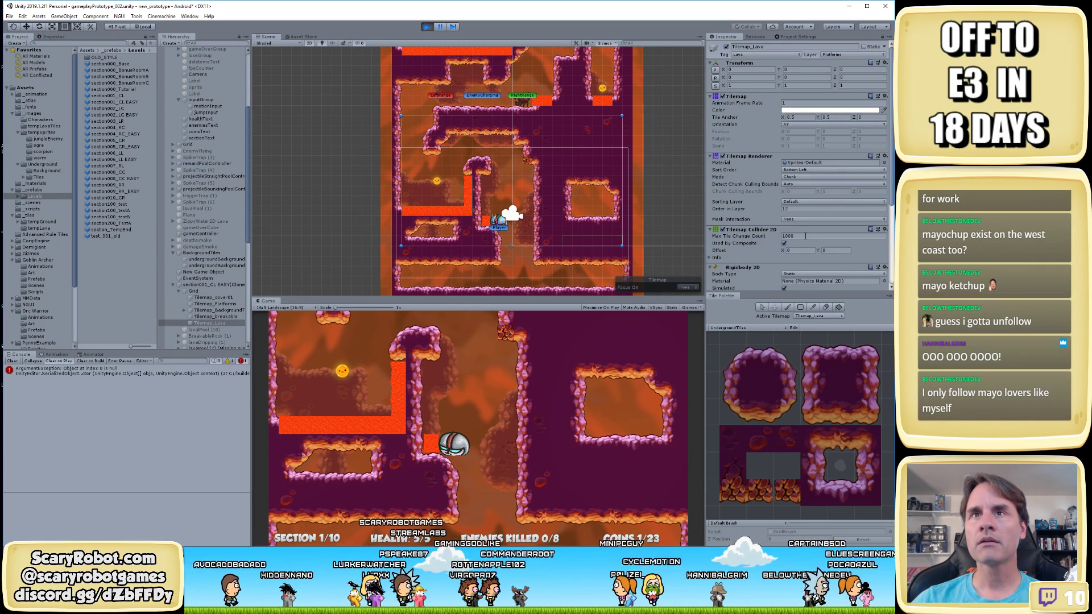
pyautogui.scroll(-3, 805, 238)
pyautogui.scroll(3, 805, 238)
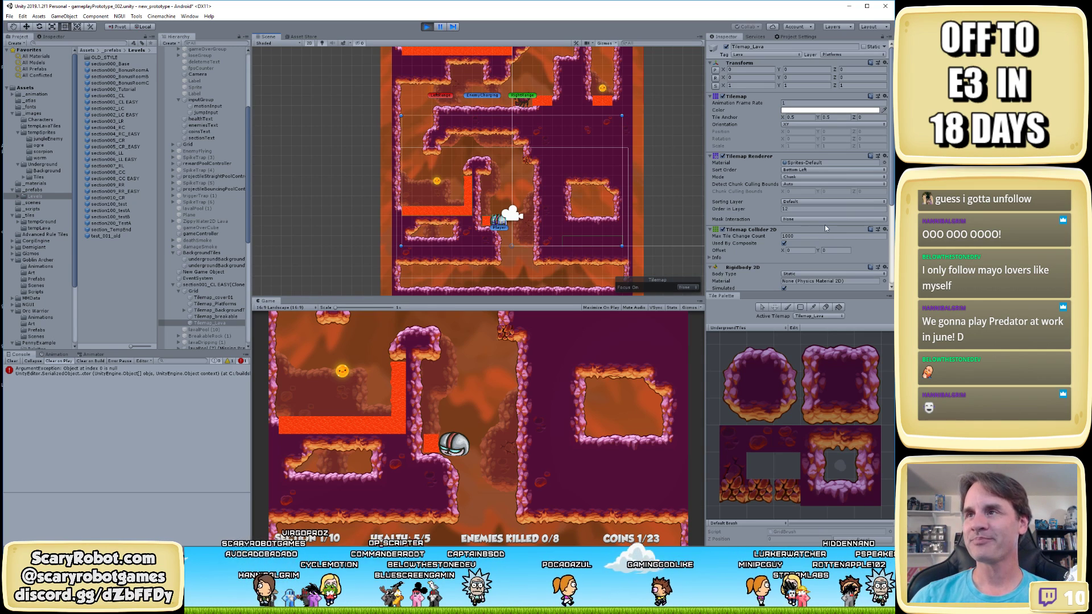
pyautogui.scroll(-2, 602, 180)
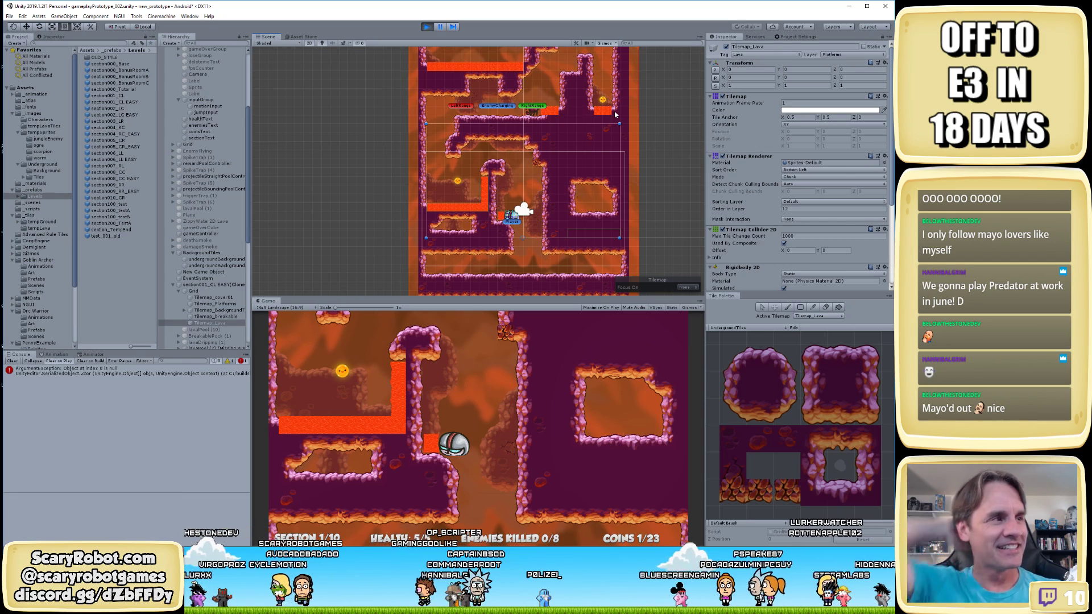
pyautogui.scroll(2, 559, 257)
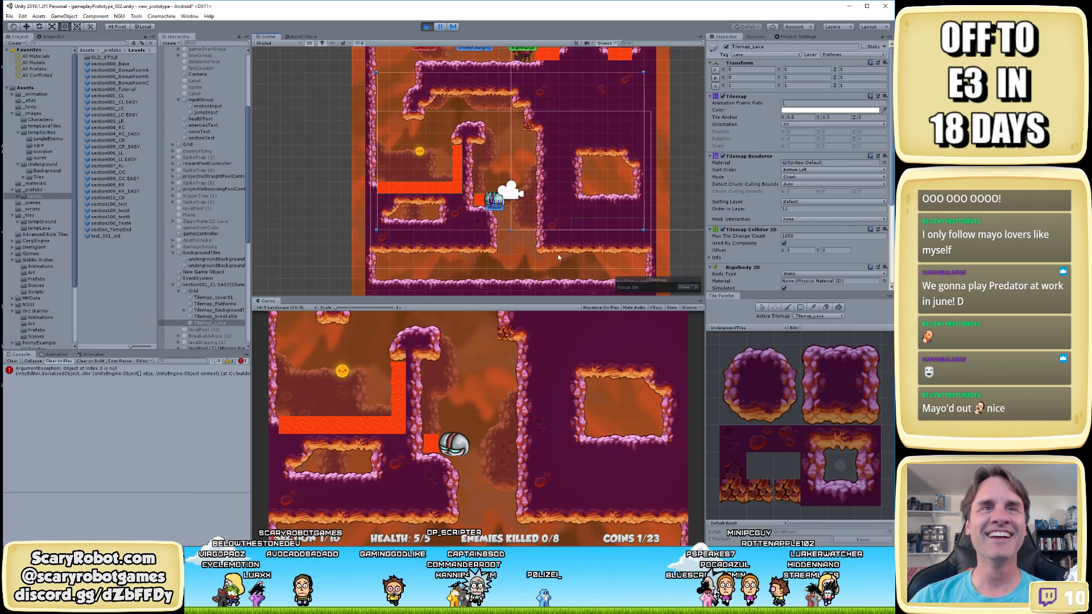
pyautogui.scroll(2, 522, 220)
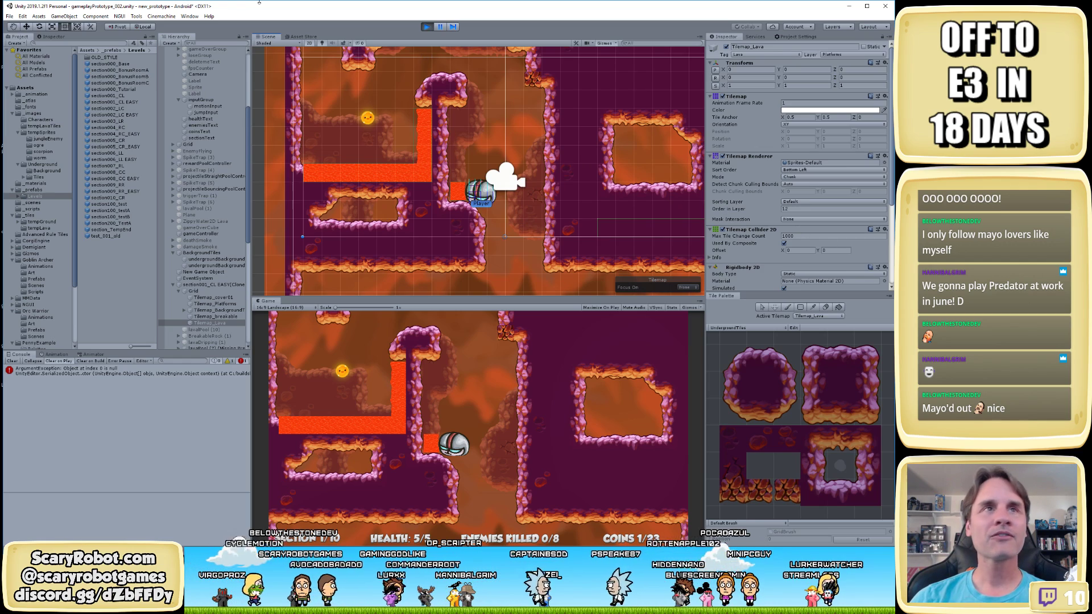
# Stop play mode and select the Player object
pyautogui.click(427, 27)
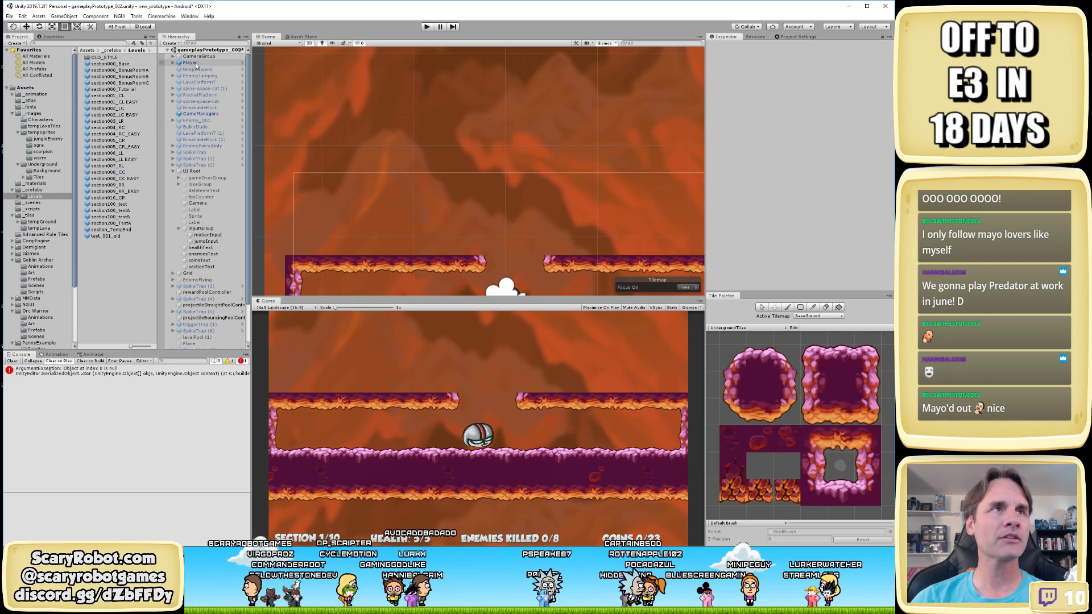
pyautogui.click(190, 63)
pyautogui.scroll(-10, 781, 202)
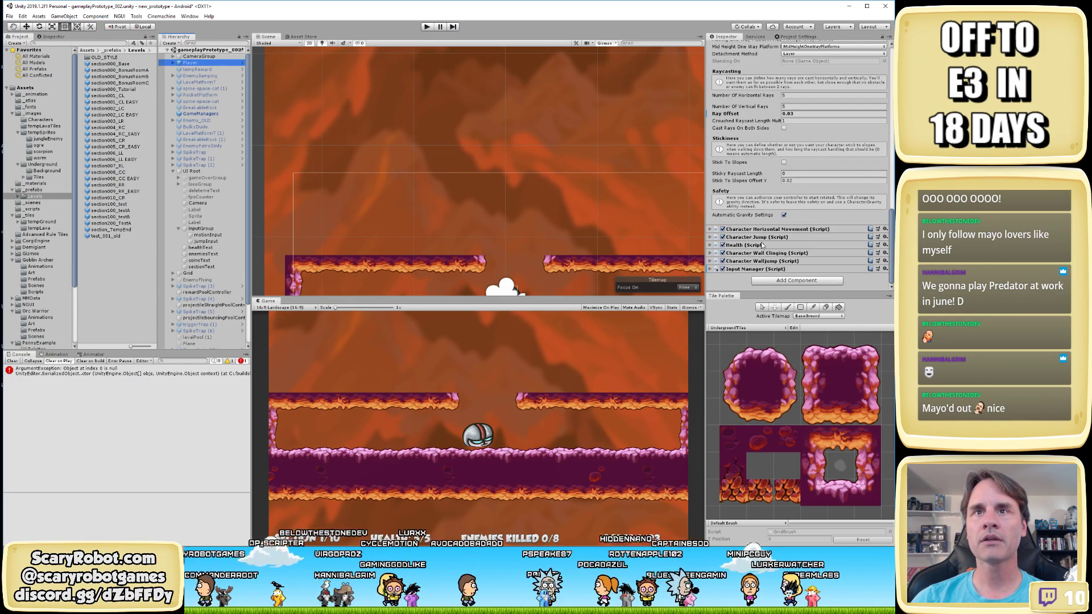
pyautogui.scroll(6, 796, 202)
# Check the Corgi Controller Platform Mask layers unchanged, then bring up Project Settings
pyautogui.scroll(-5, 850, 201)
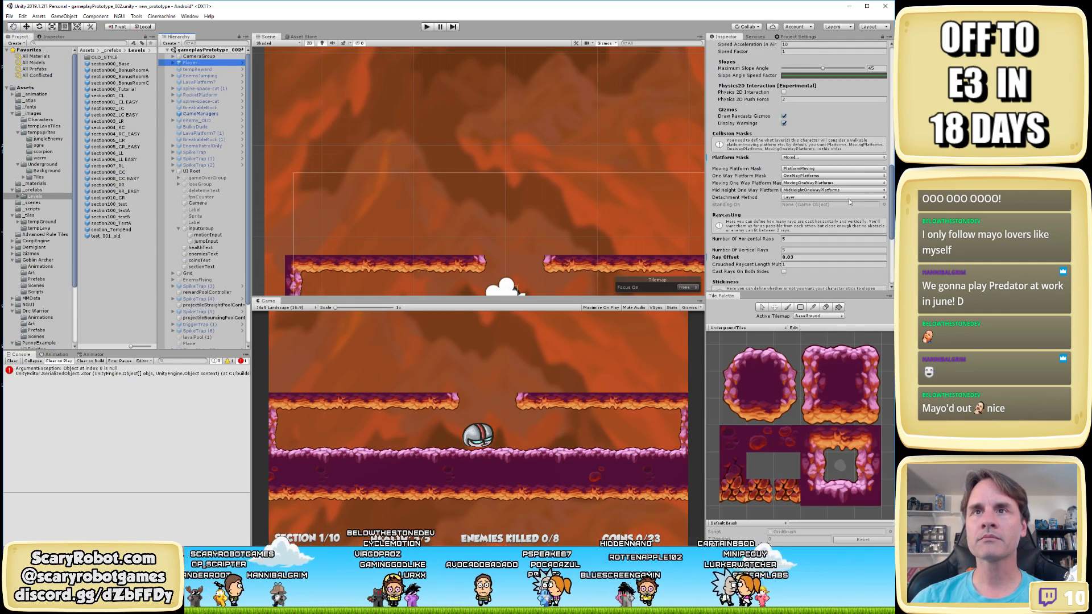
pyautogui.click(805, 157)
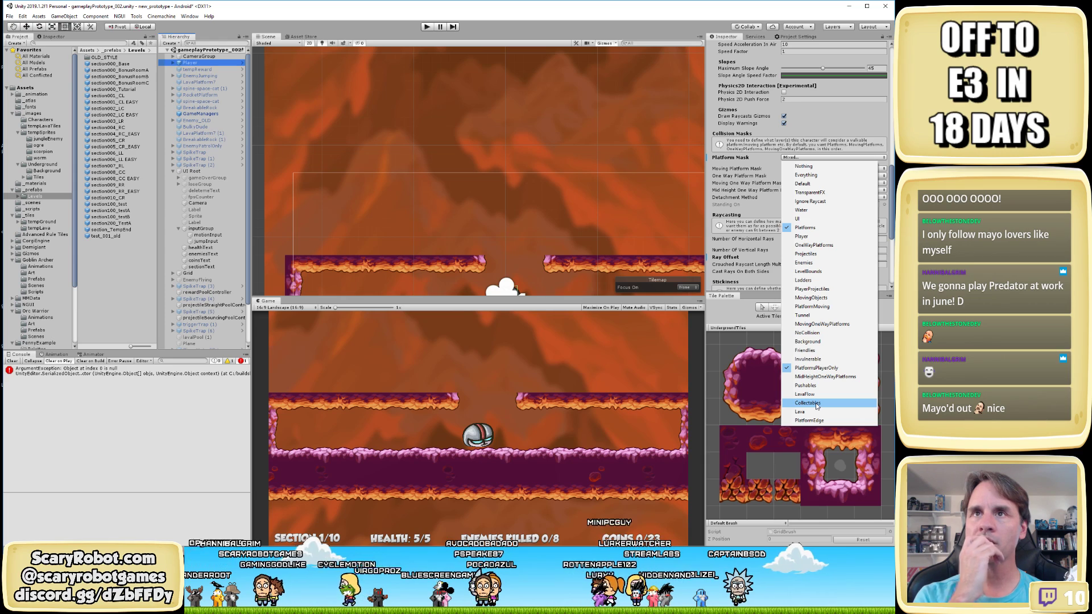
pyautogui.click(806, 36)
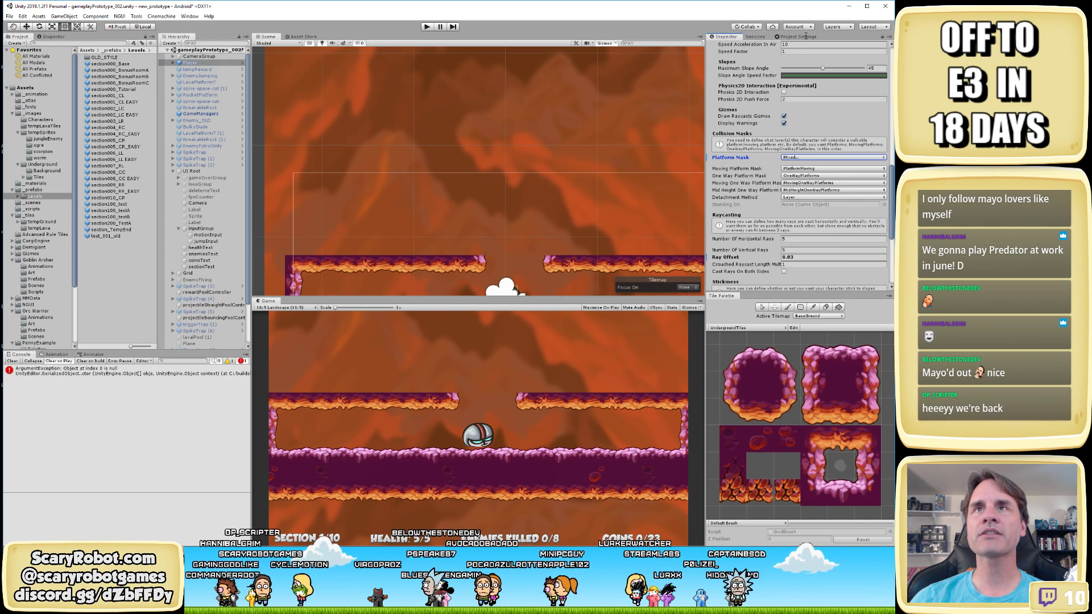
pyautogui.click(798, 37)
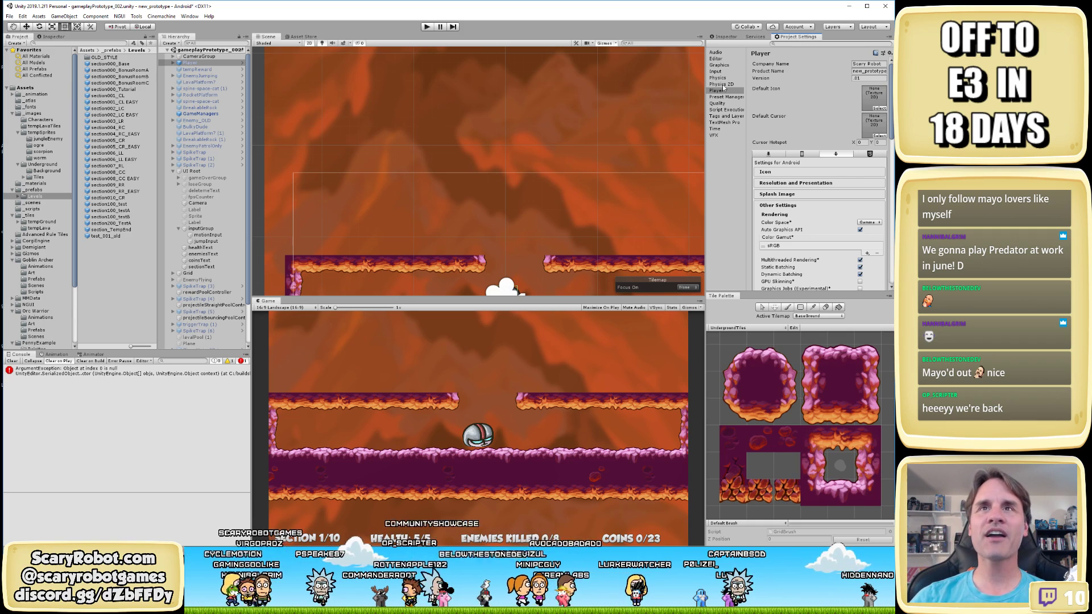
# Switch Project Settings to the Physics 2D page with its layer collision matrix
pyautogui.click(723, 84)
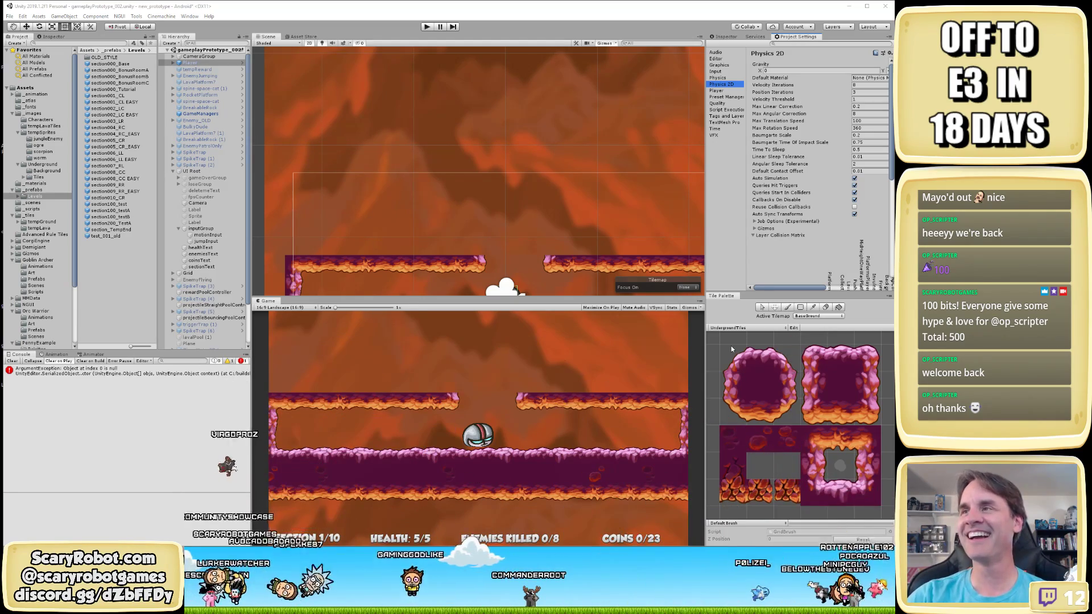
# Enter play mode again while the Physics 2D settings stay displayed
pyautogui.moveTo(595, 345)
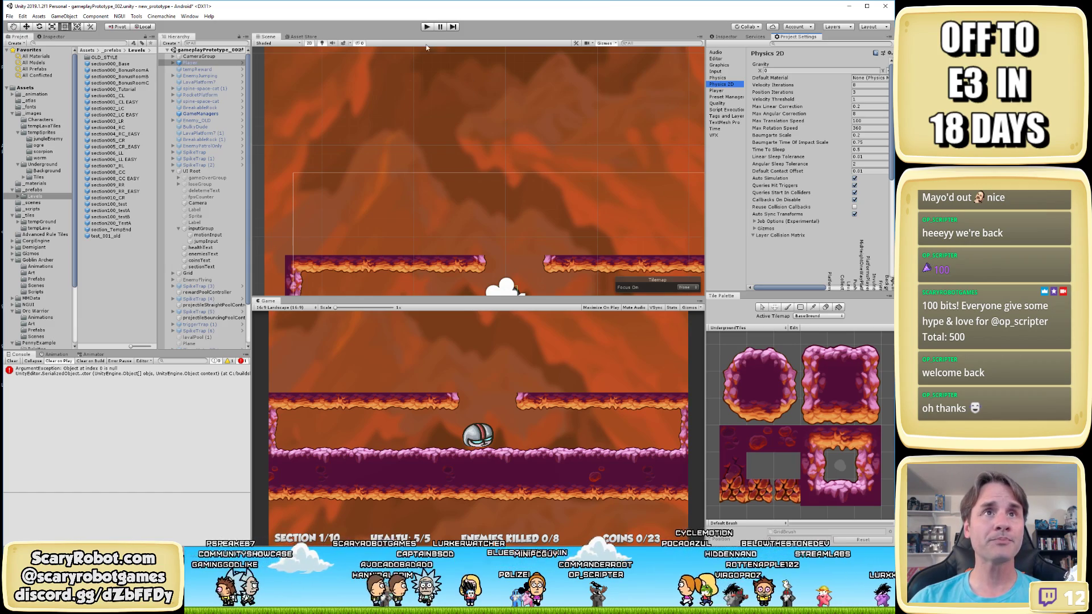
pyautogui.click(427, 26)
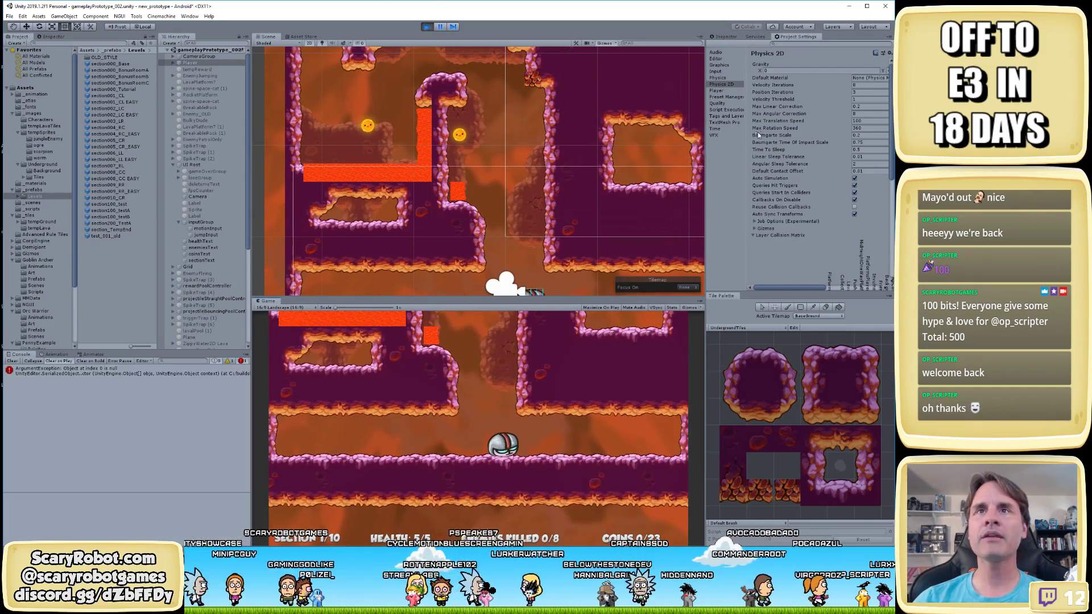
# Stop play mode and drag the Inspector splitter left to widen the settings area
pyautogui.scroll(-5, 791, 187)
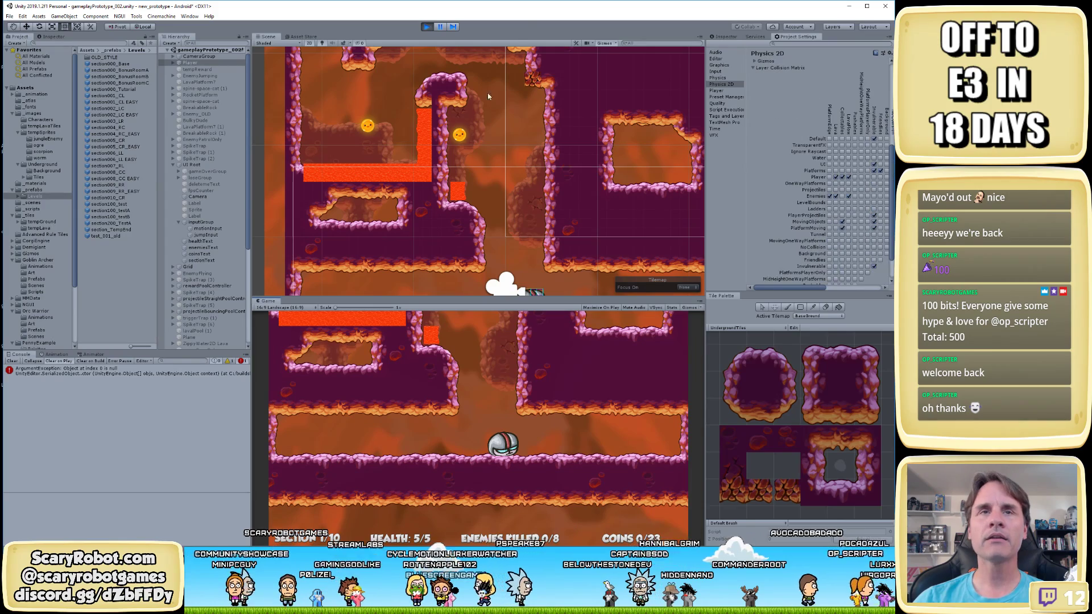
pyautogui.click(427, 27)
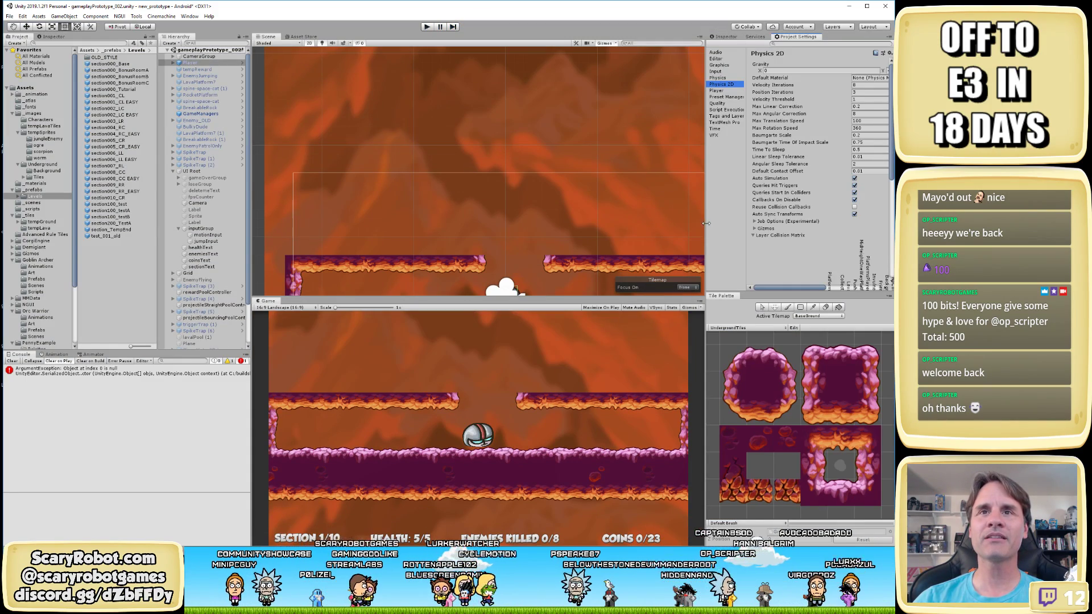
pyautogui.moveTo(705, 225); pyautogui.dragTo(621, 216)
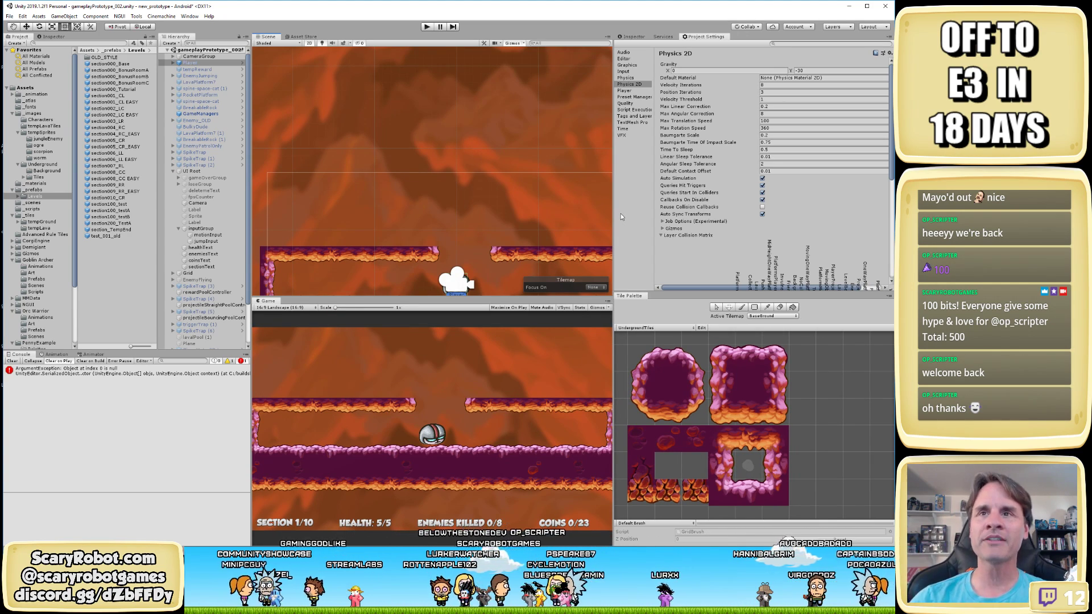
# In the Physics 2D Layer Collision Matrix, tick the Player–Lava checkbox
pyautogui.scroll(-3, 771, 204)
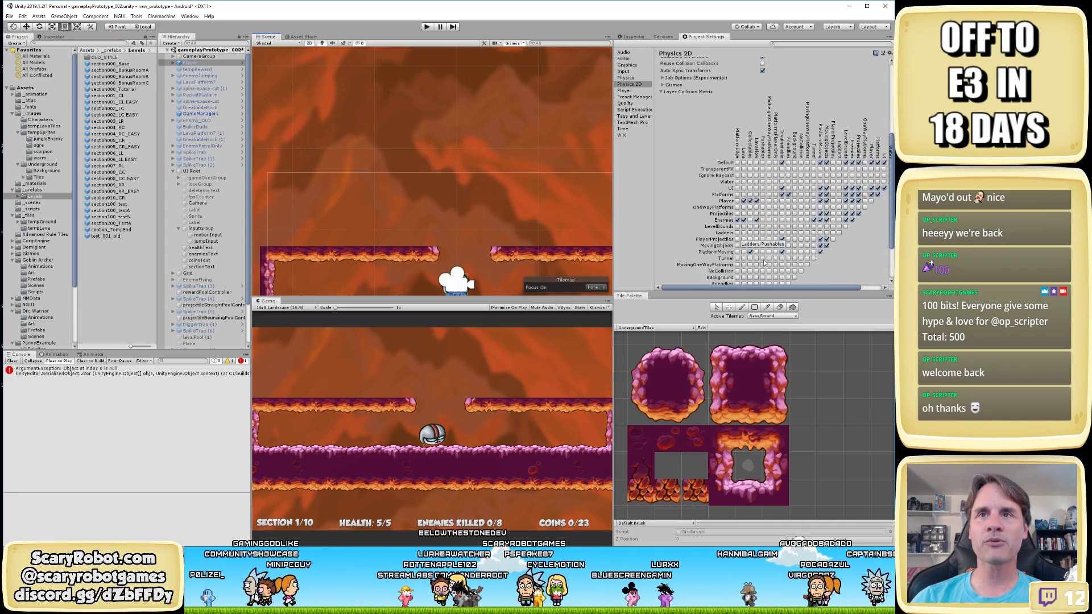
pyautogui.scroll(-2, 764, 288)
pyautogui.moveTo(763, 287); pyautogui.dragTo(797, 295)
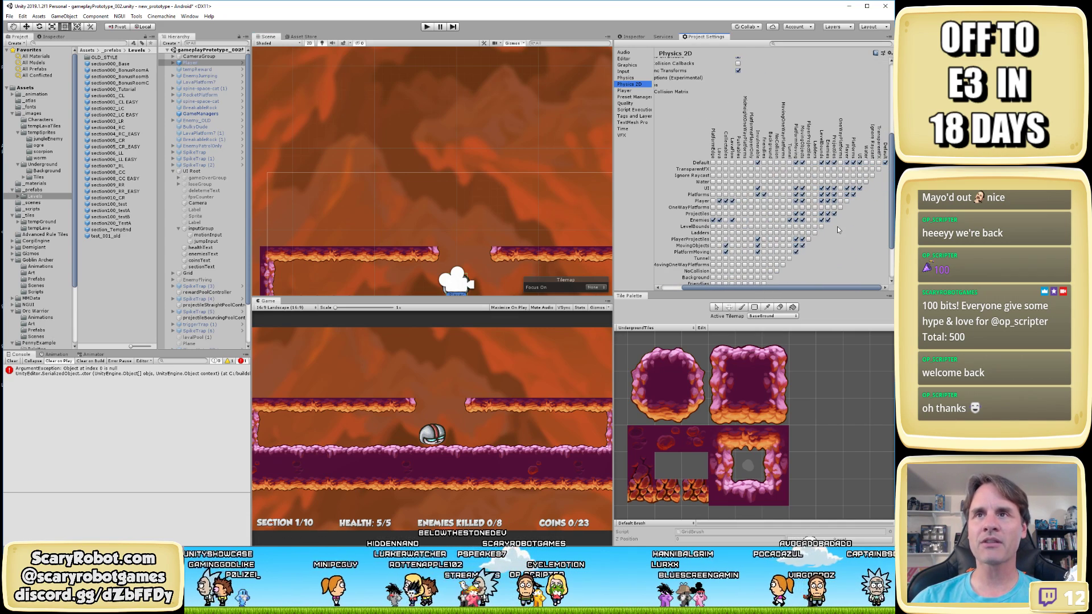
pyautogui.scroll(-2, 837, 227)
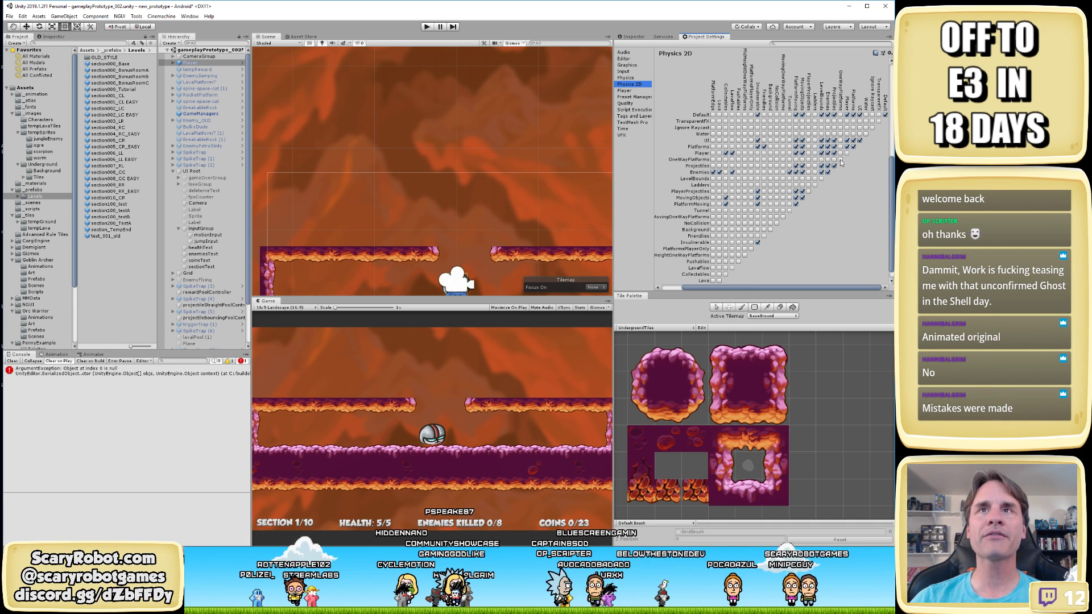
pyautogui.scroll(5, 715, 114)
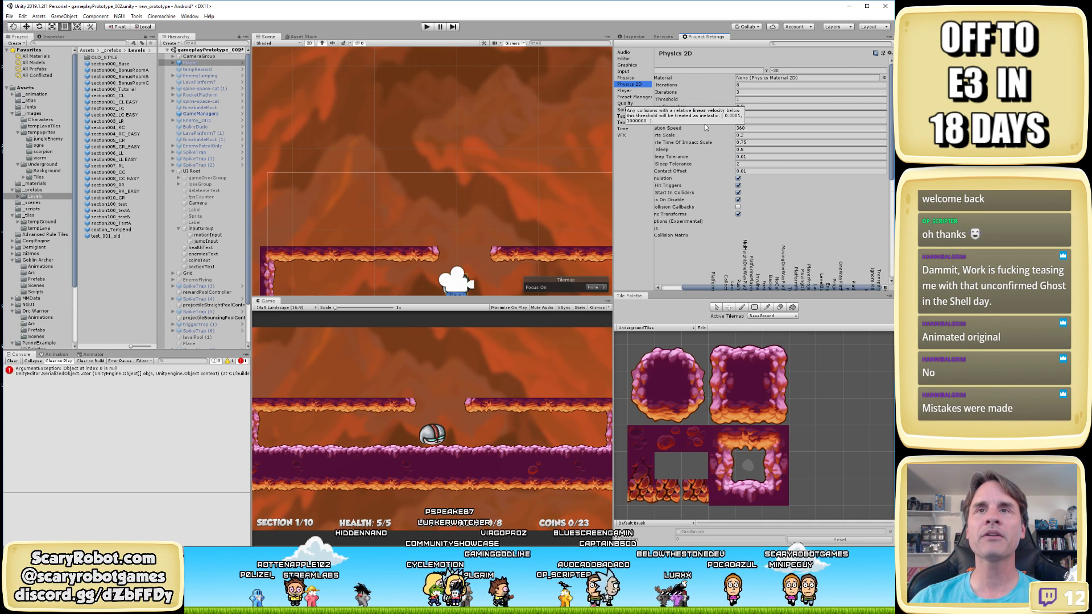
pyautogui.scroll(-5, 707, 128)
pyautogui.scroll(-3, 745, 222)
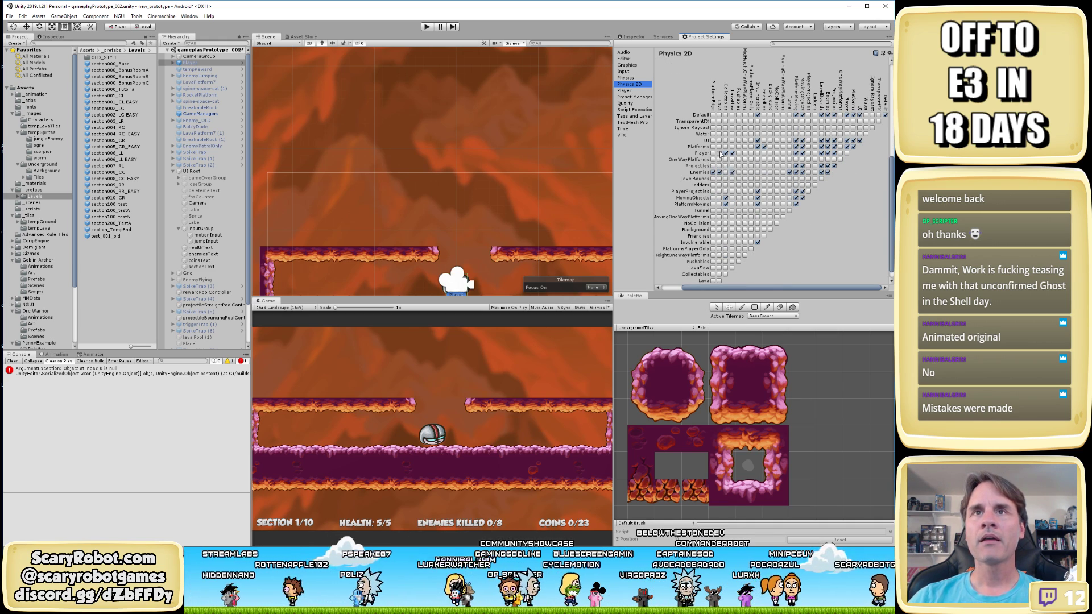
pyautogui.click(720, 153)
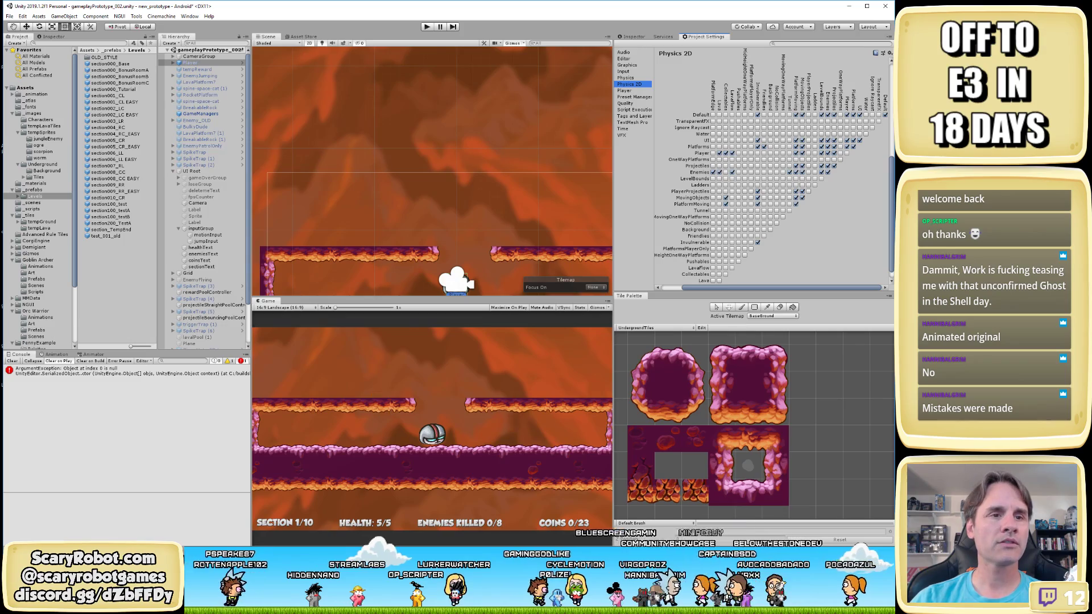
# Insert an early 'return;' at the top of OnTriggerStay2D in PlayerController.cs, then return to Unity
pyautogui.hotkey('alt', 'Tab')
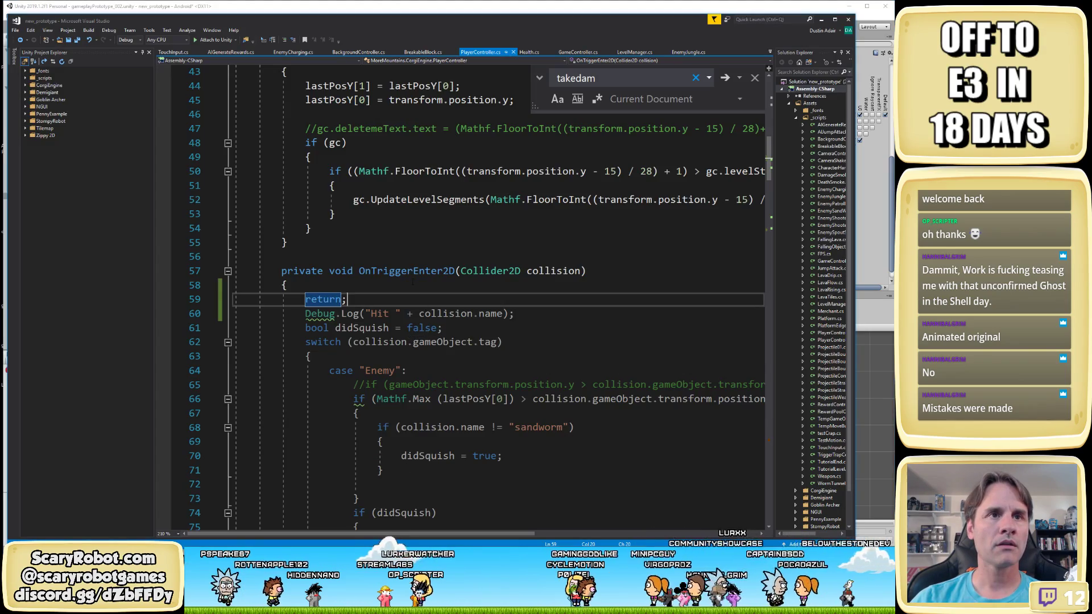
pyautogui.scroll(-18, 466, 299)
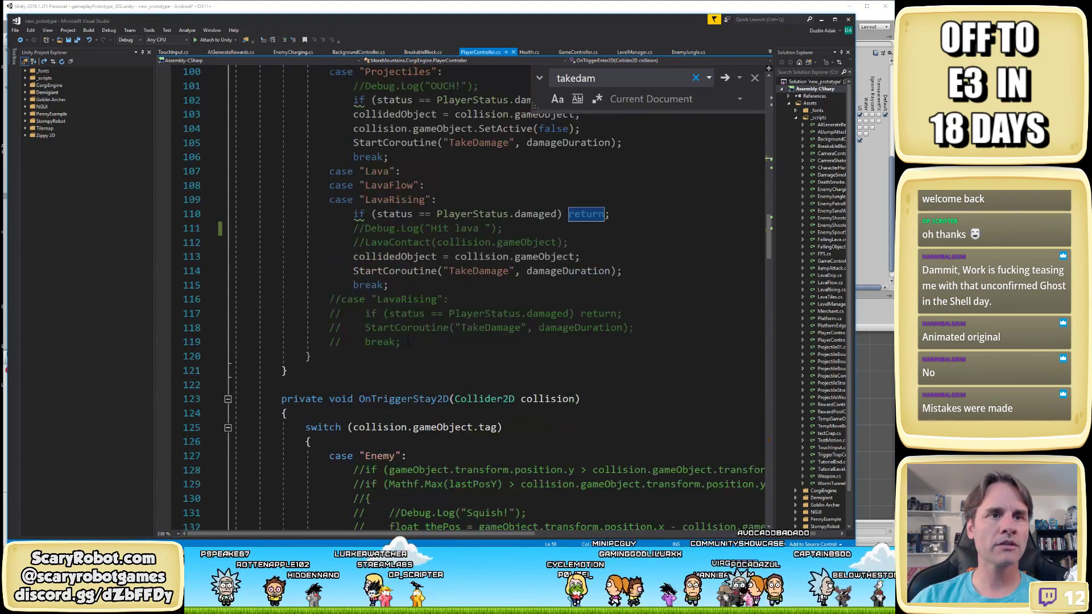
pyautogui.click(411, 287)
pyautogui.press('Return')
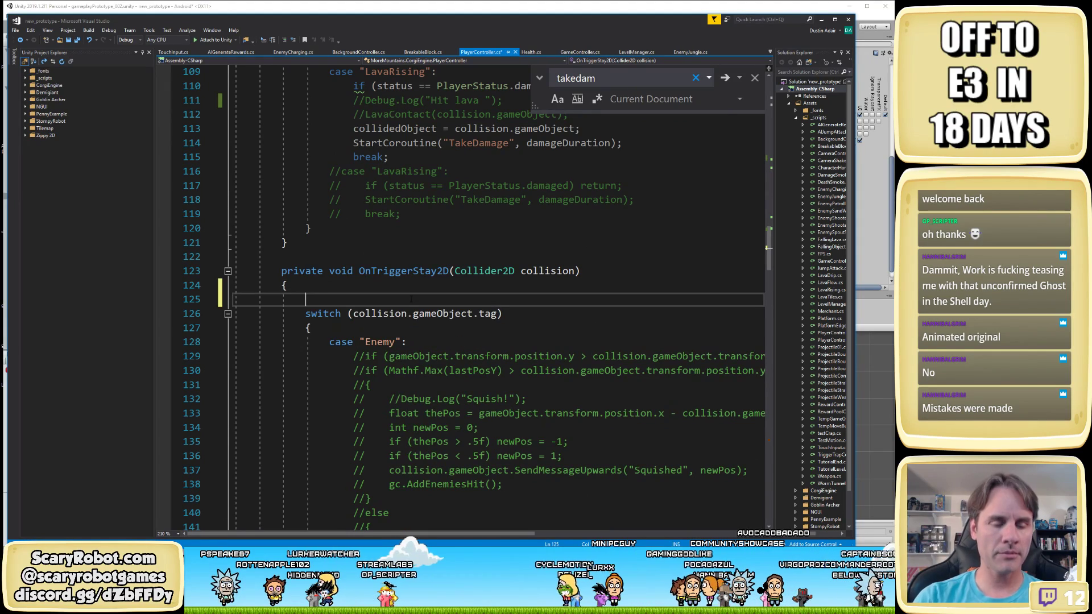
pyautogui.write('return;')
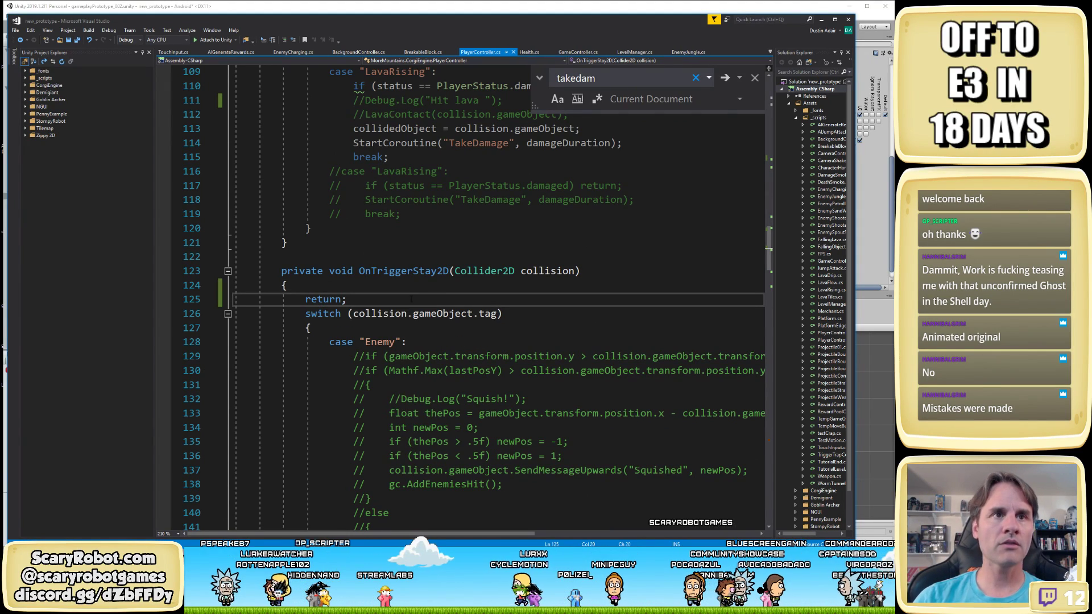
pyautogui.doubleClick(322, 299)
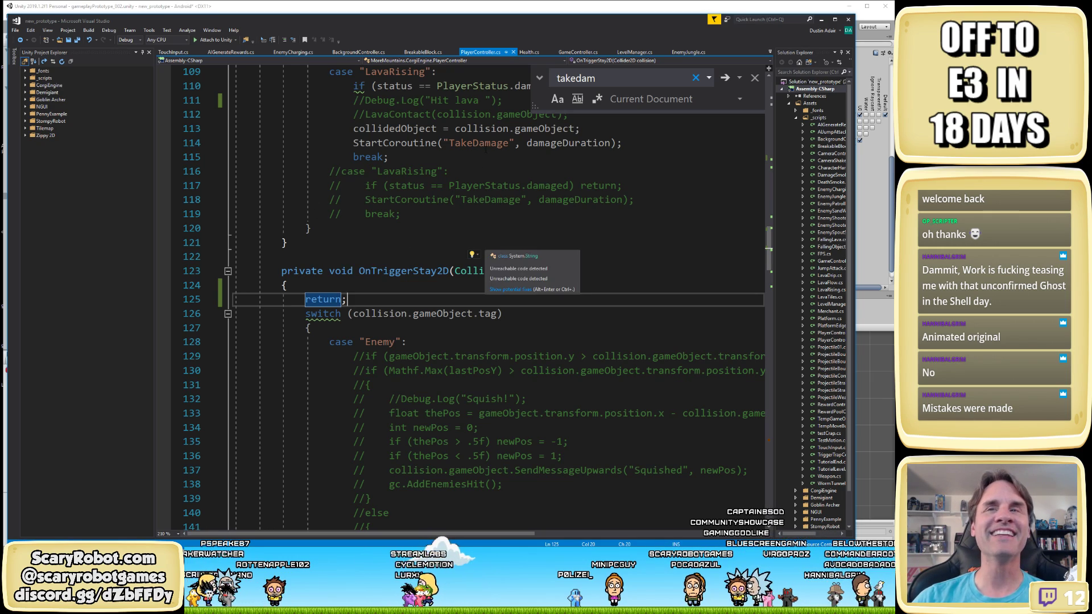
pyautogui.click(395, 11)
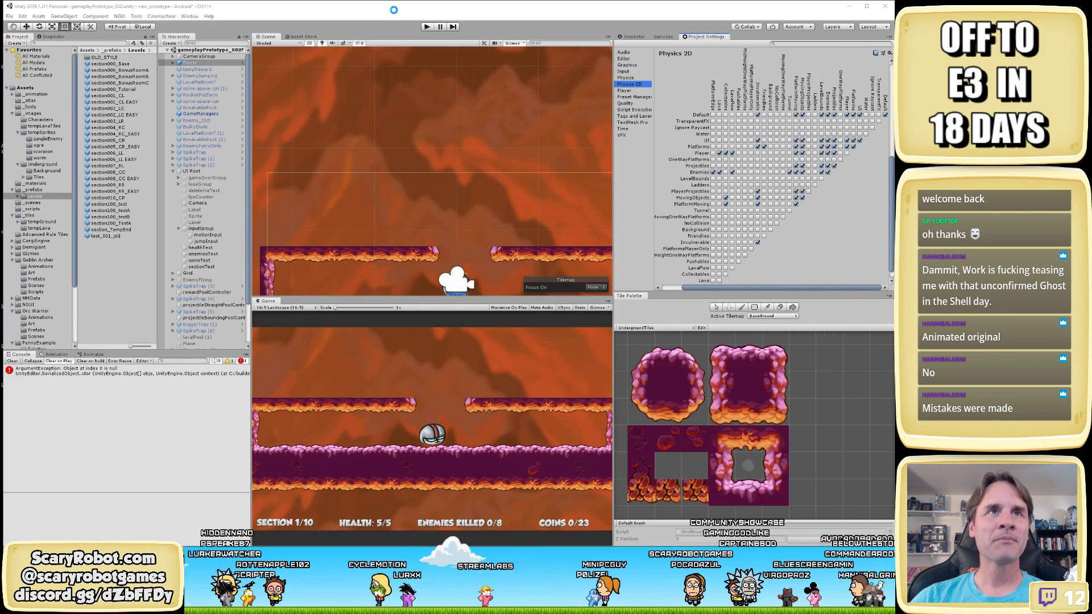
# Play-test the early-return build: jump twice, move the player left along the ledge, then stop
pyautogui.click(426, 27)
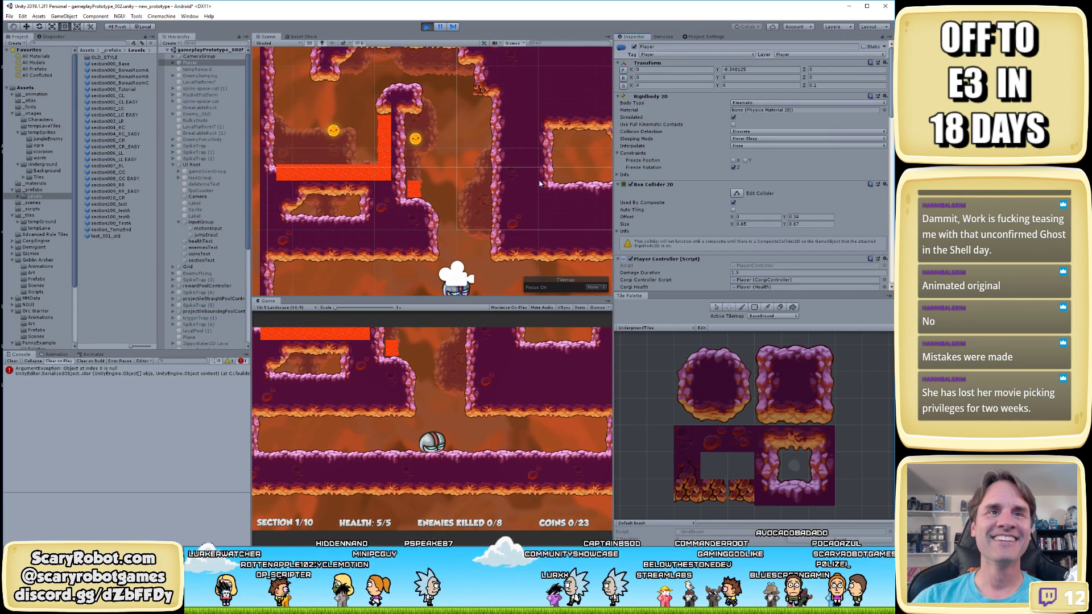
pyautogui.press('space')
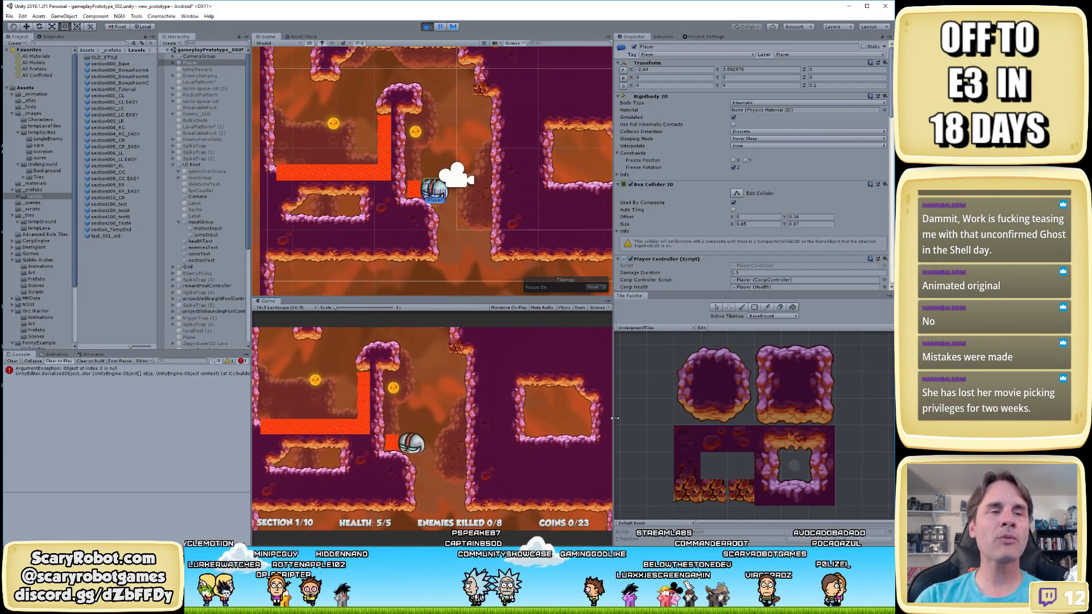
pyautogui.press('space')
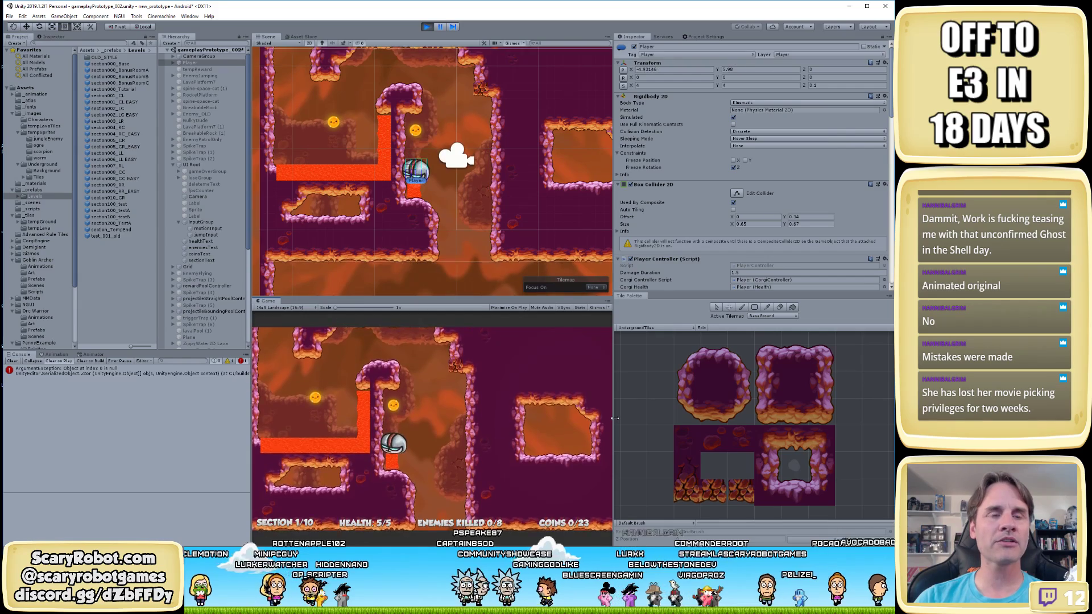
pyautogui.press('Left')
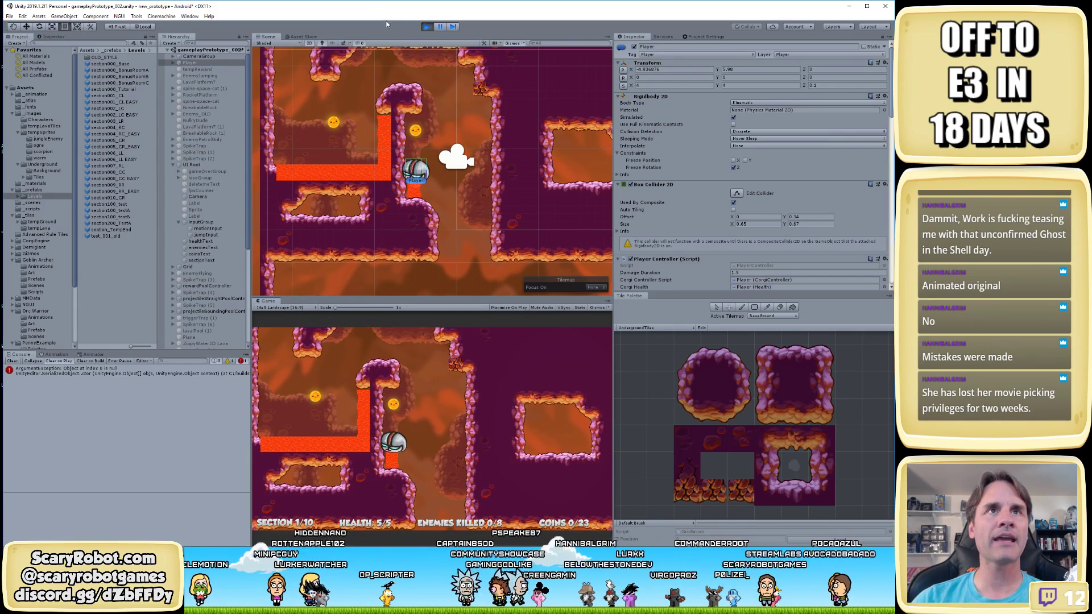
pyautogui.click(426, 26)
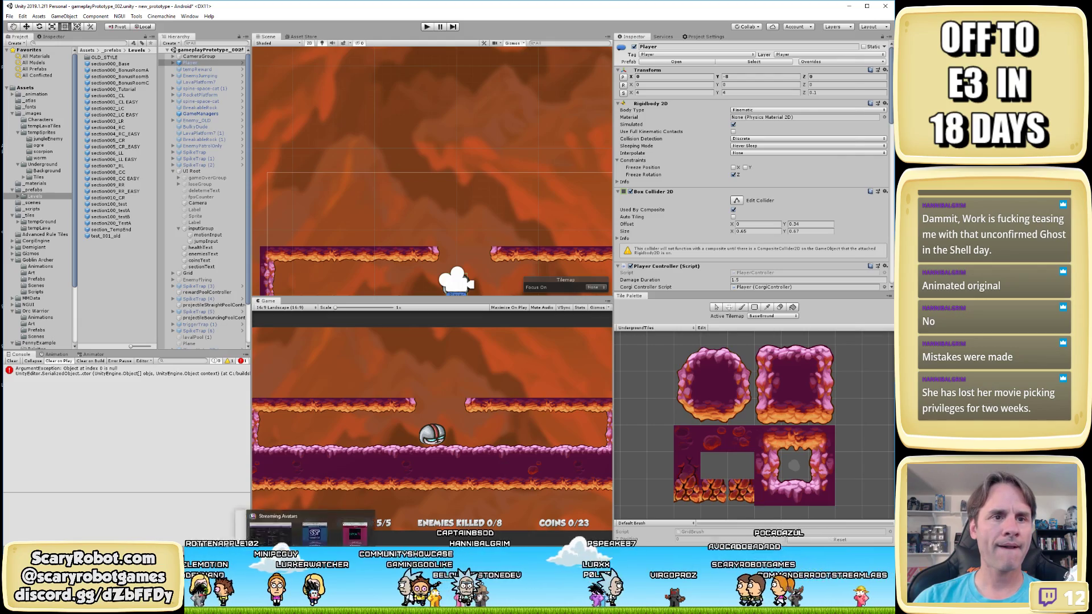
# Delete the early return on line 59 of OnTriggerEnter2D, then go back to Unity
pyautogui.hotkey('alt', 'Tab')
pyautogui.scroll(15, 398, 370)
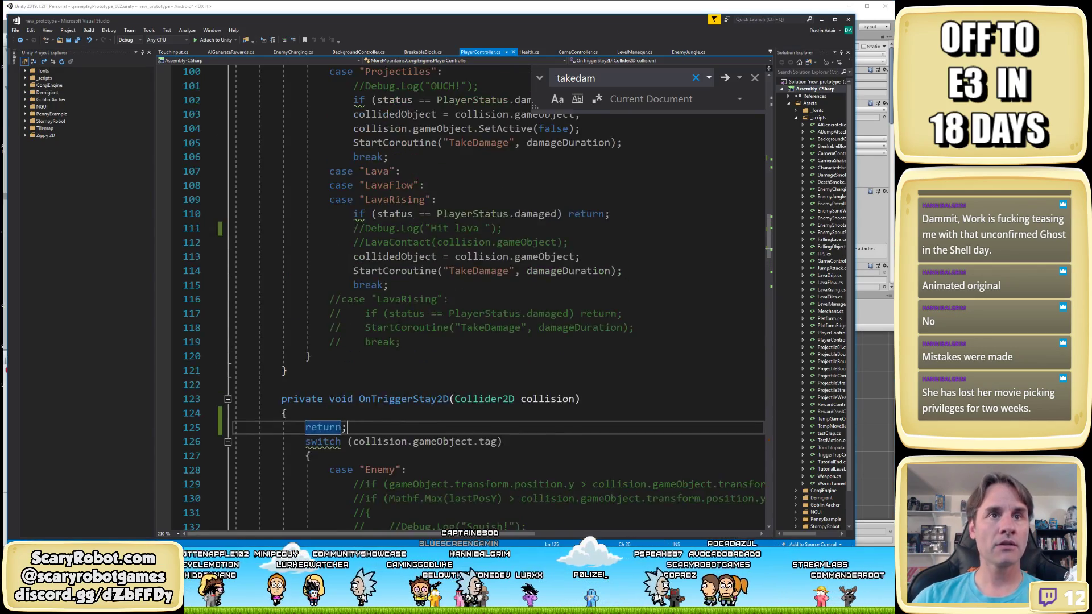
pyautogui.scroll(4, 398, 284)
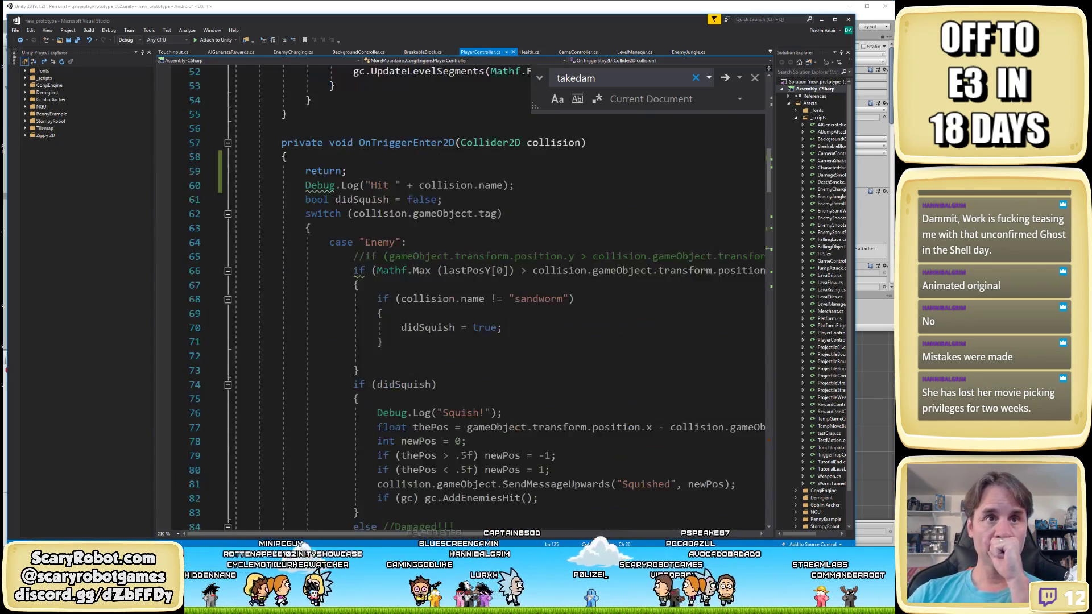
pyautogui.click(384, 171)
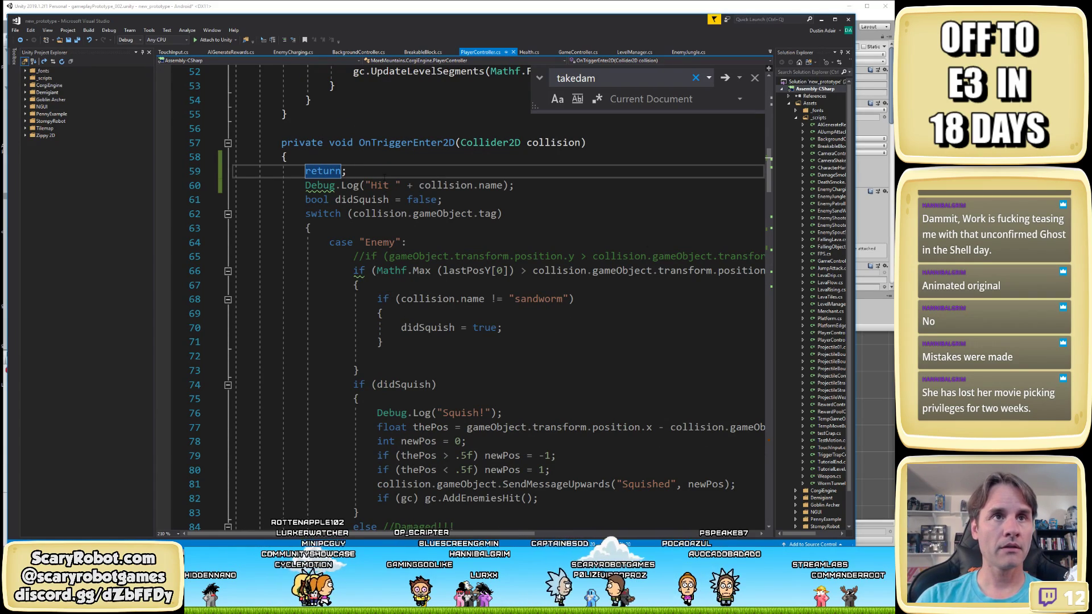
pyautogui.press('BackSpace')
pyautogui.press('BackSpace')
pyautogui.press('BackSpace')
pyautogui.press('BackSpace')
pyautogui.press('BackSpace')
pyautogui.press('BackSpace')
pyautogui.press('BackSpace')
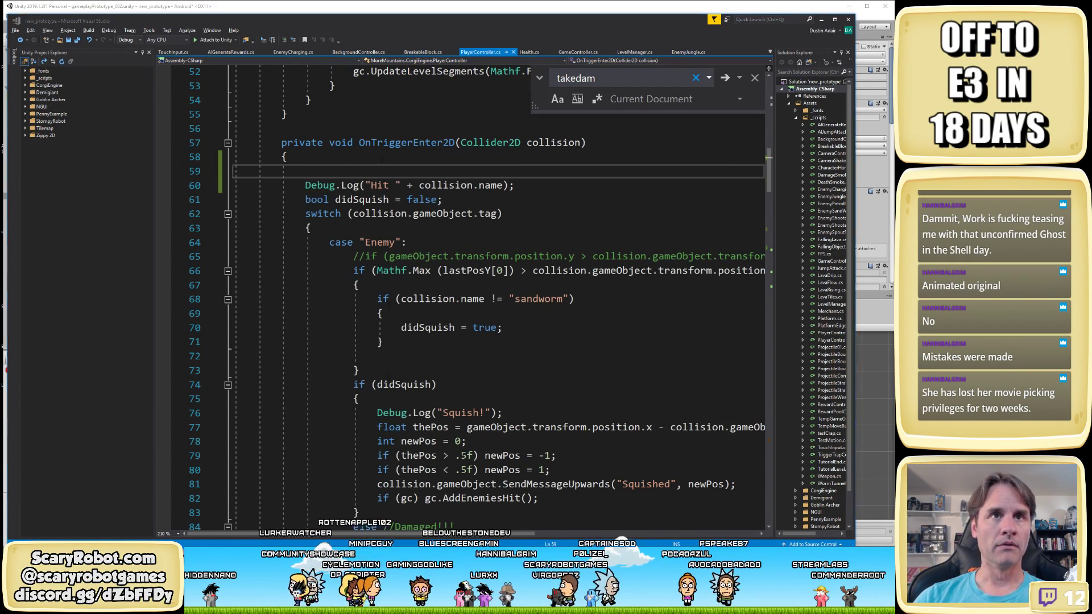
pyautogui.hotkey('alt', 'Tab')
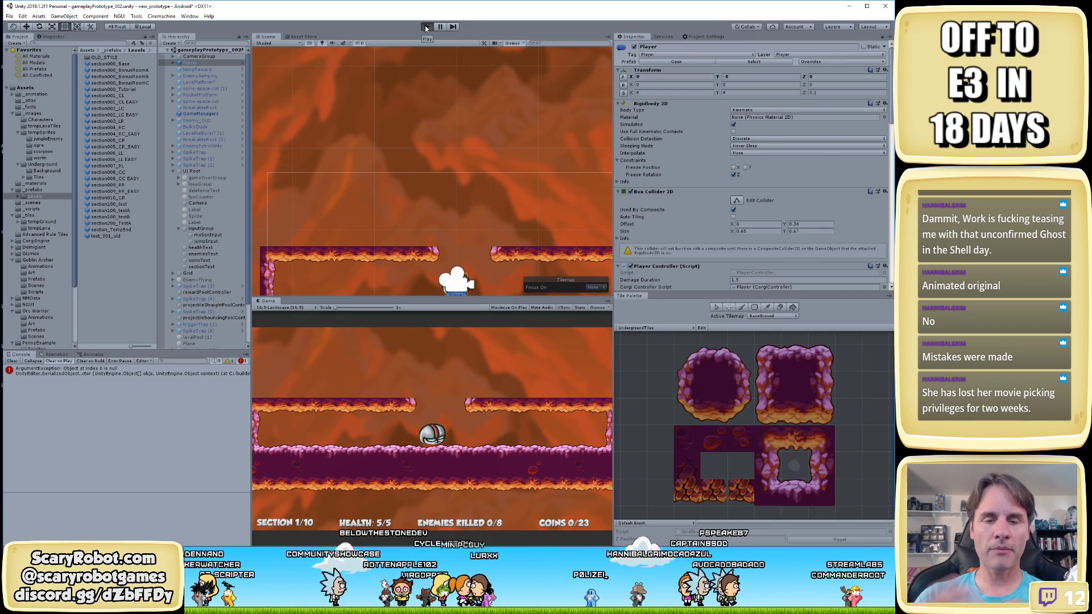
# Play-test by hopping the player against platforms and lava, then open a Hit log's source line
pyautogui.click(425, 27)
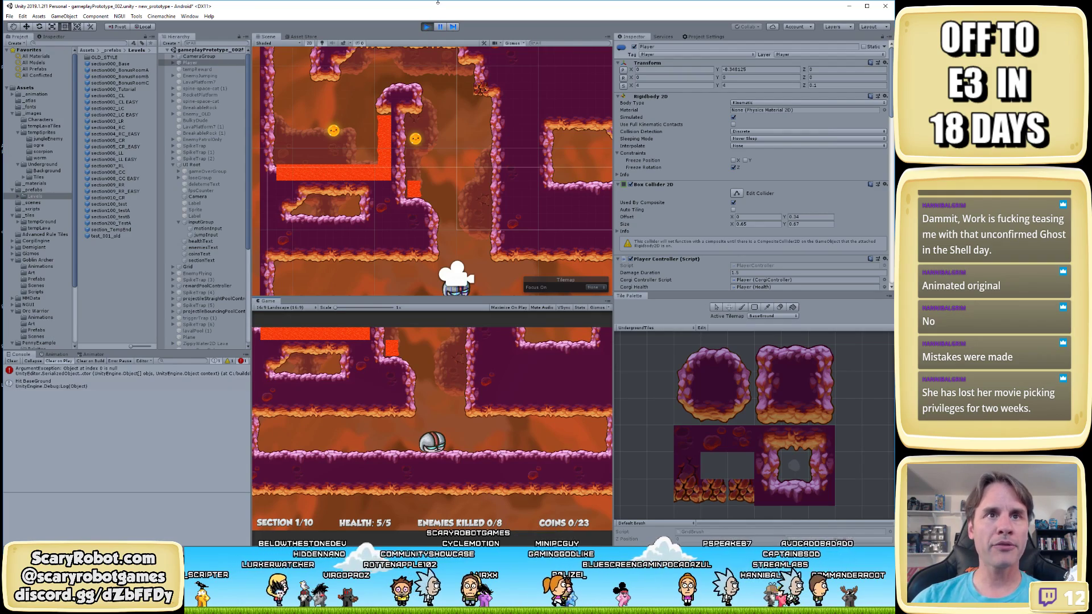
pyautogui.click(605, 473)
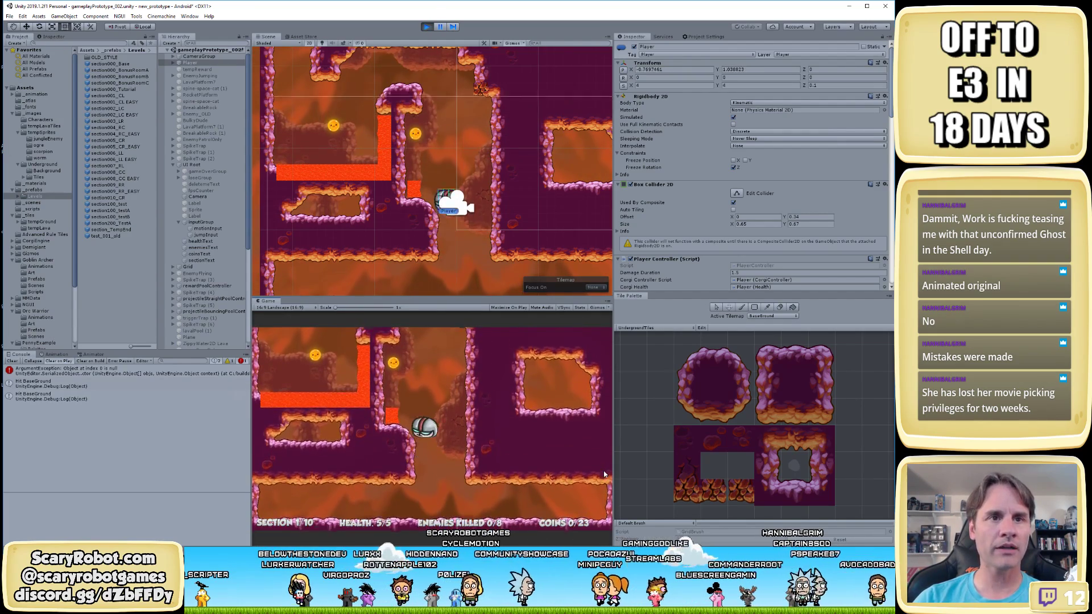
pyautogui.click(605, 474)
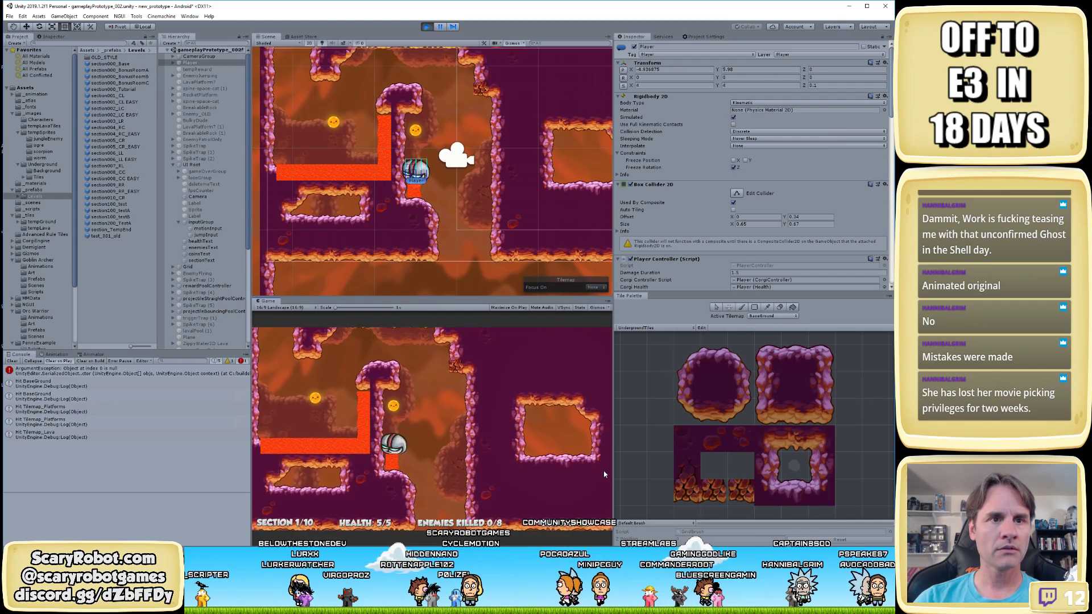
pyautogui.click(605, 474)
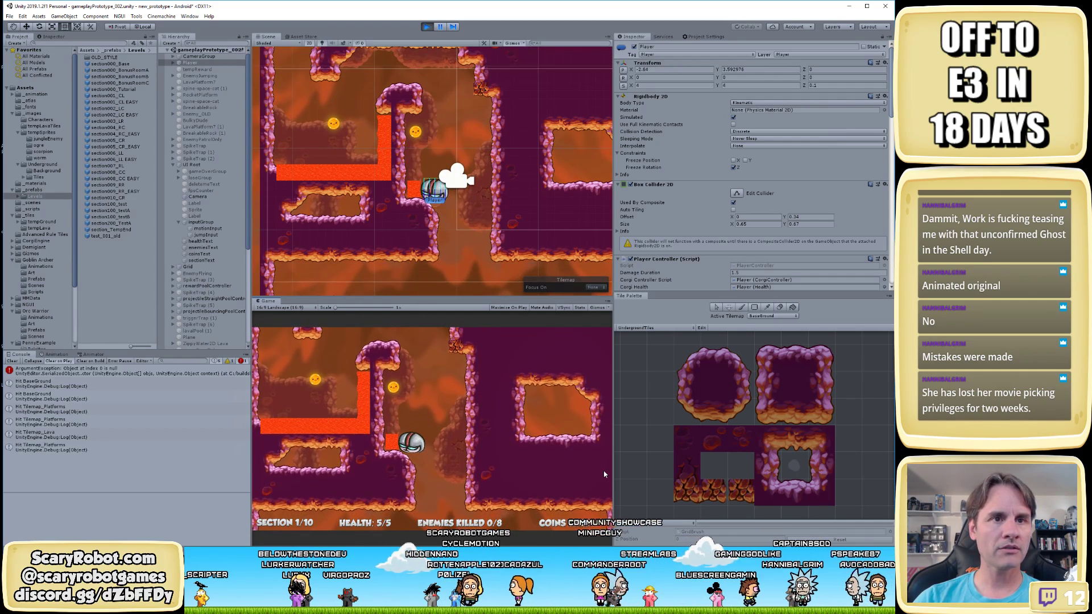
pyautogui.click(604, 473)
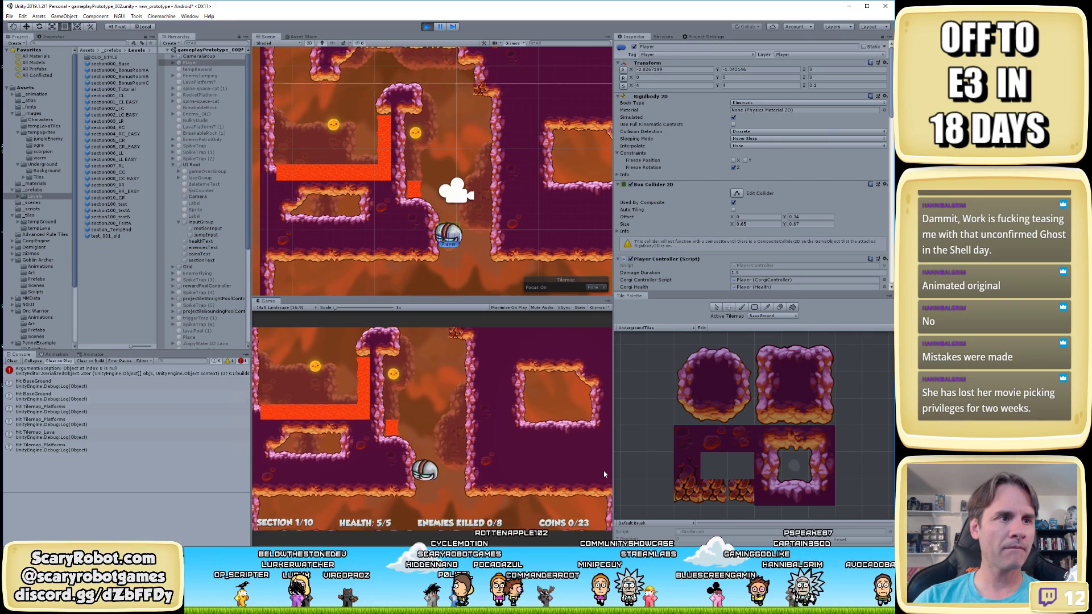
pyautogui.click(605, 474)
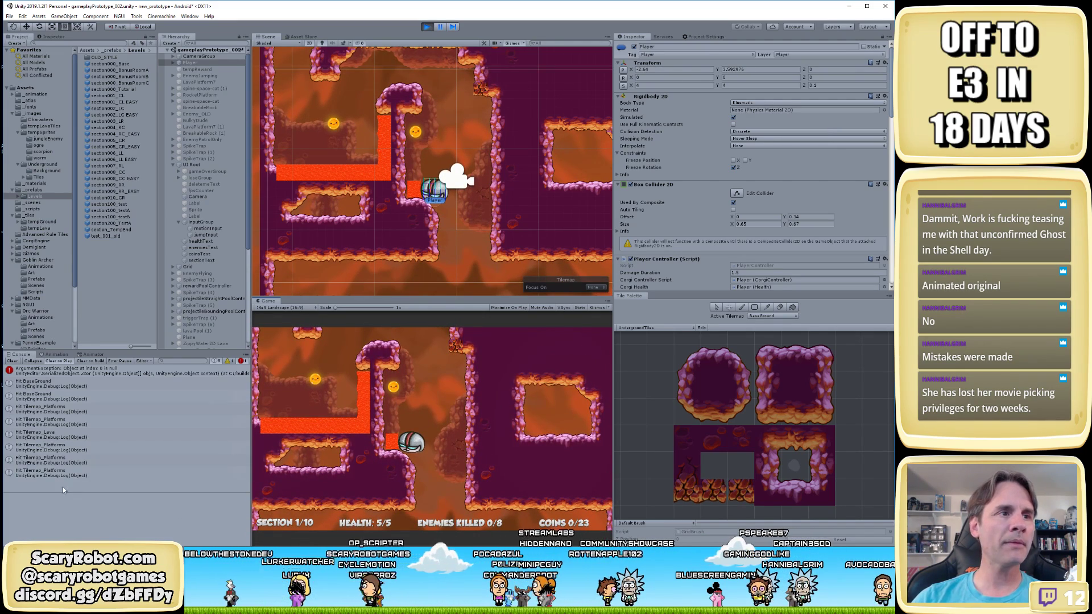
pyautogui.click(426, 27)
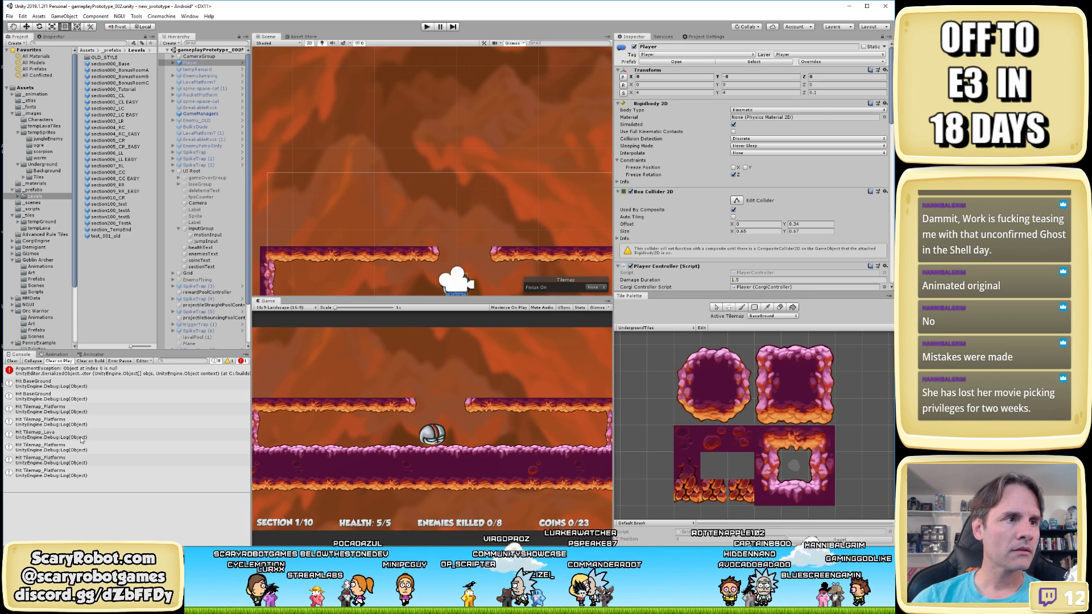
pyautogui.doubleClick(85, 463)
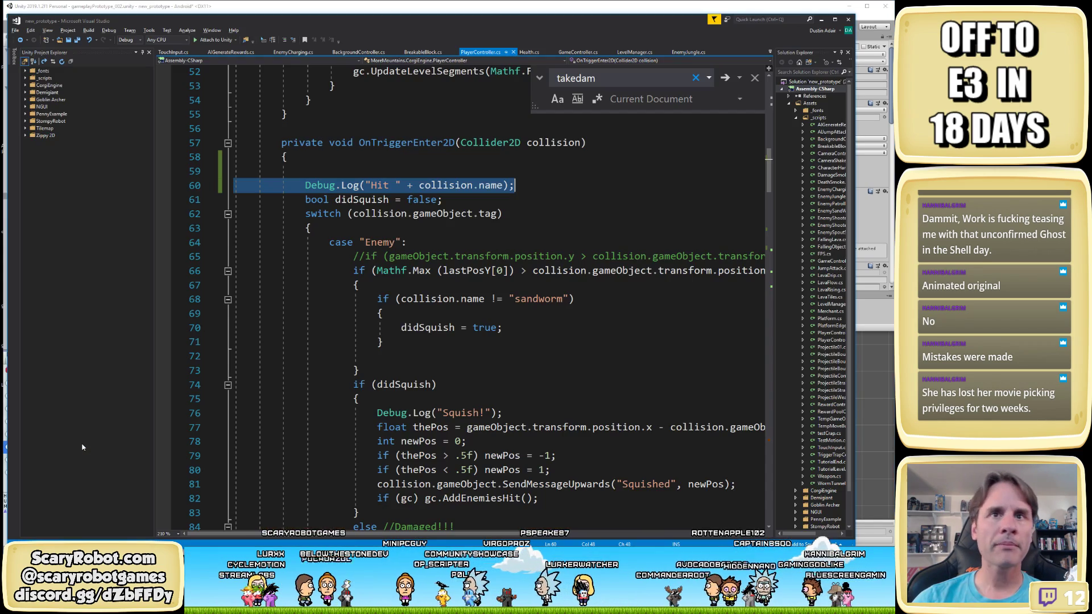
pyautogui.hotkey('alt', 'Tab')
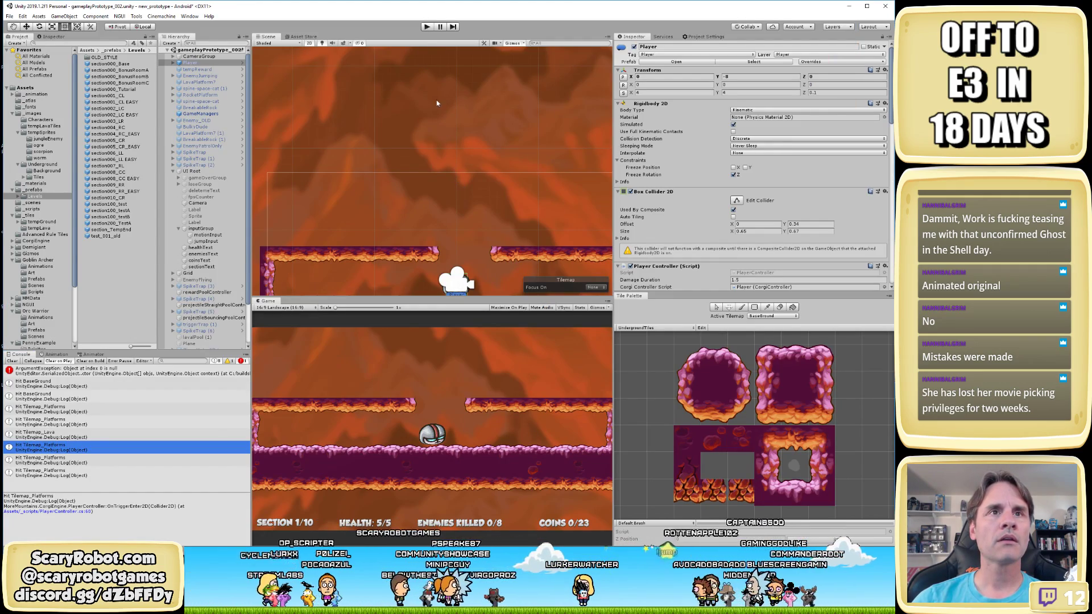
# Run the game again, move the player up beside the lava block, and zoom the Scene view in
pyautogui.click(428, 31)
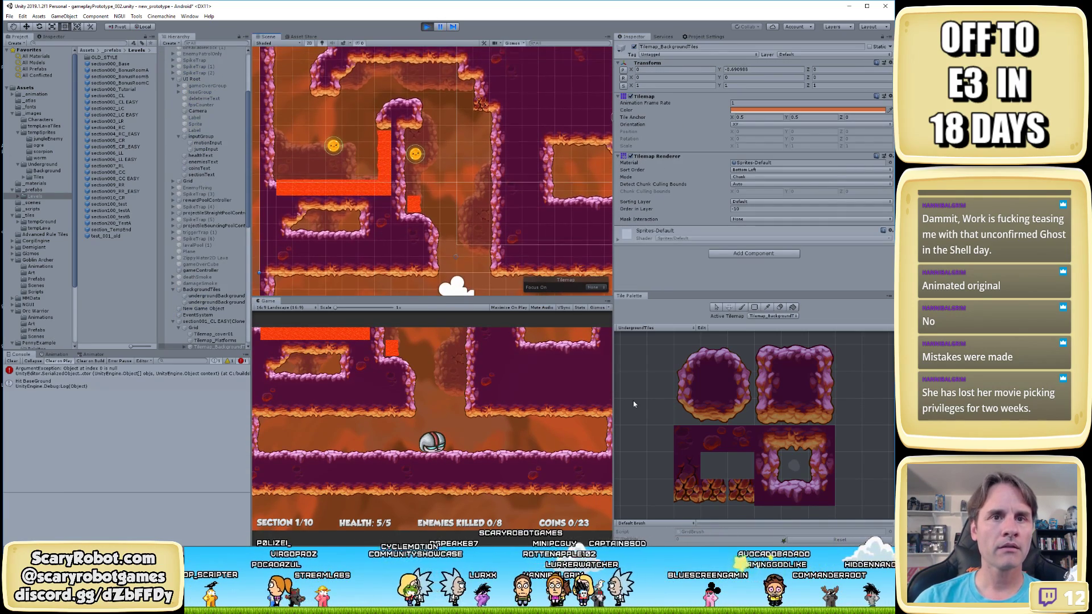
pyautogui.click(592, 454)
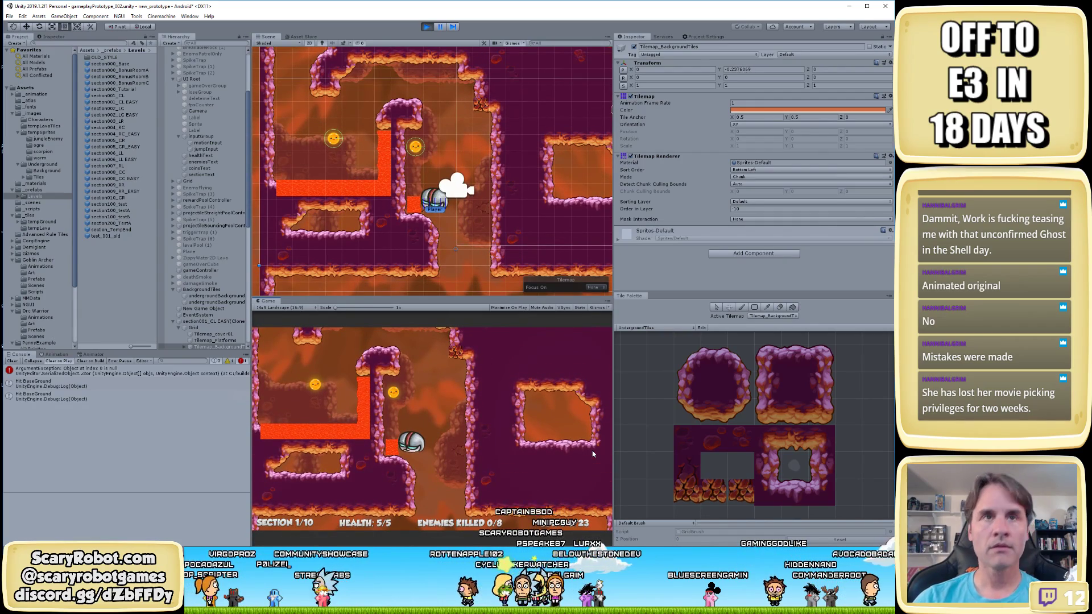
pyautogui.scroll(8, 427, 206)
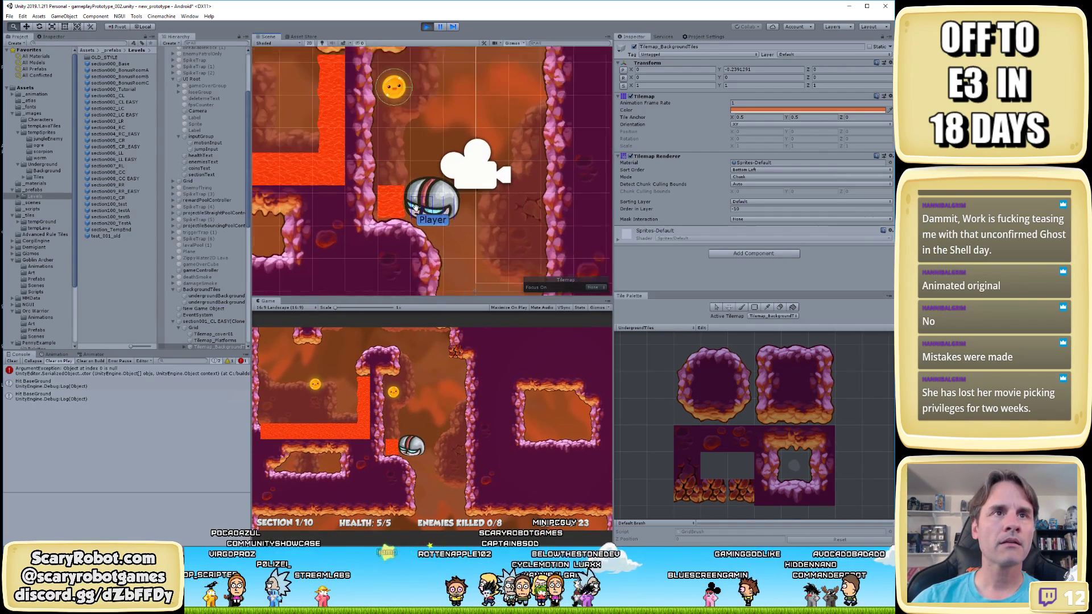
pyautogui.scroll(6, 427, 206)
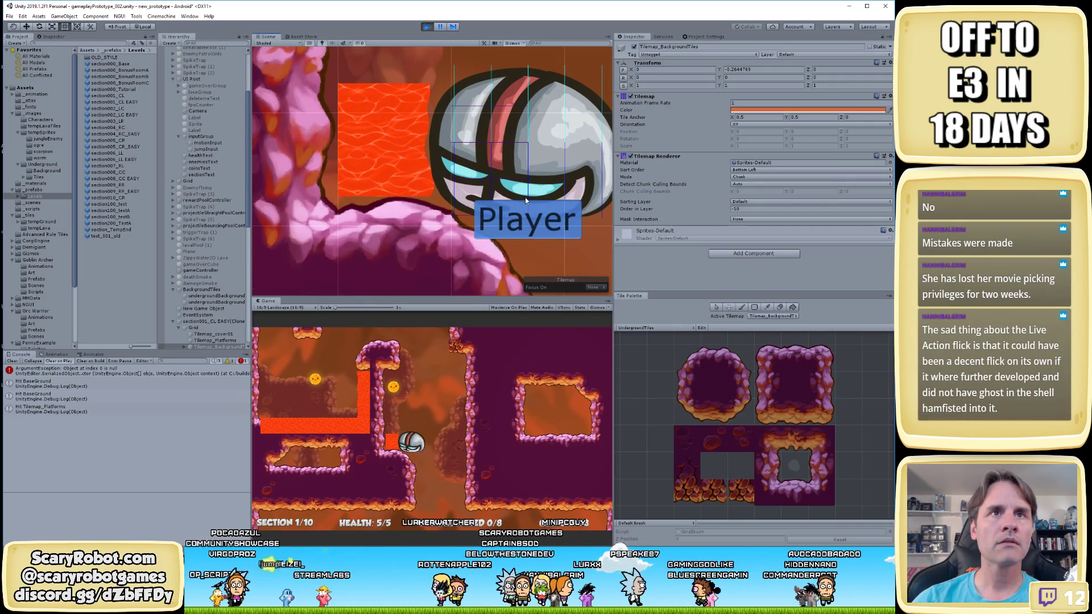
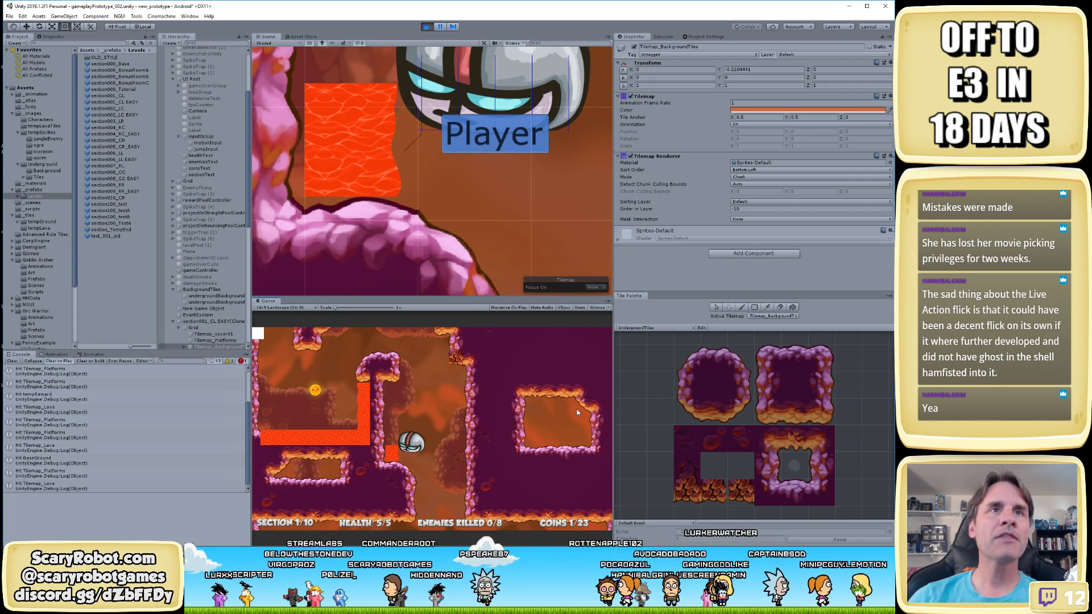
# Zoom the Scene view around the lava tile and Player, then stop Play mode
pyautogui.scroll(6, 392, 148)
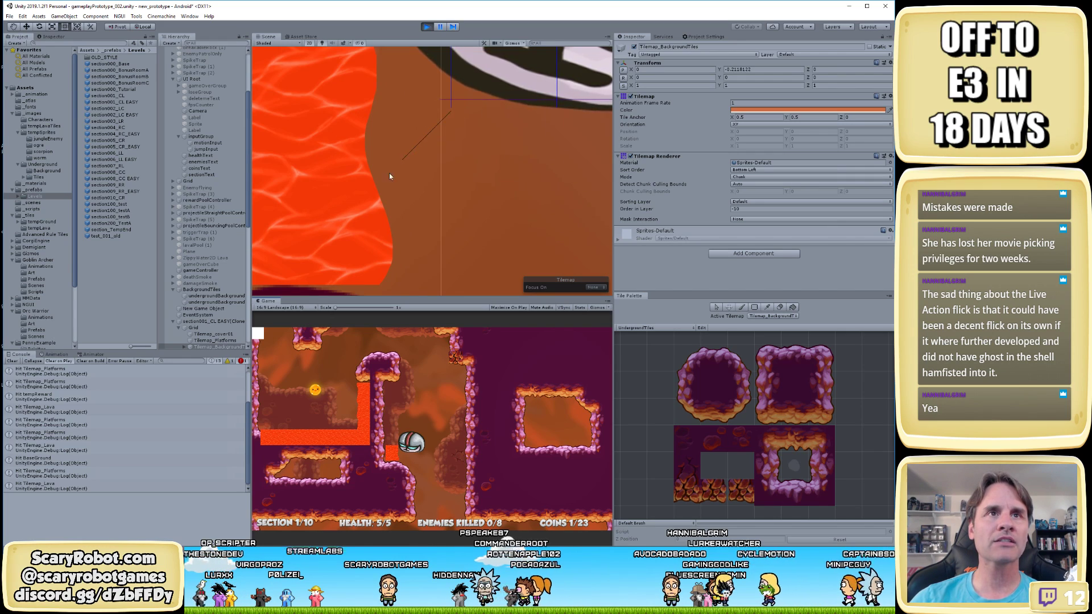
pyautogui.scroll(-1, 407, 170)
pyautogui.scroll(-3, 398, 170)
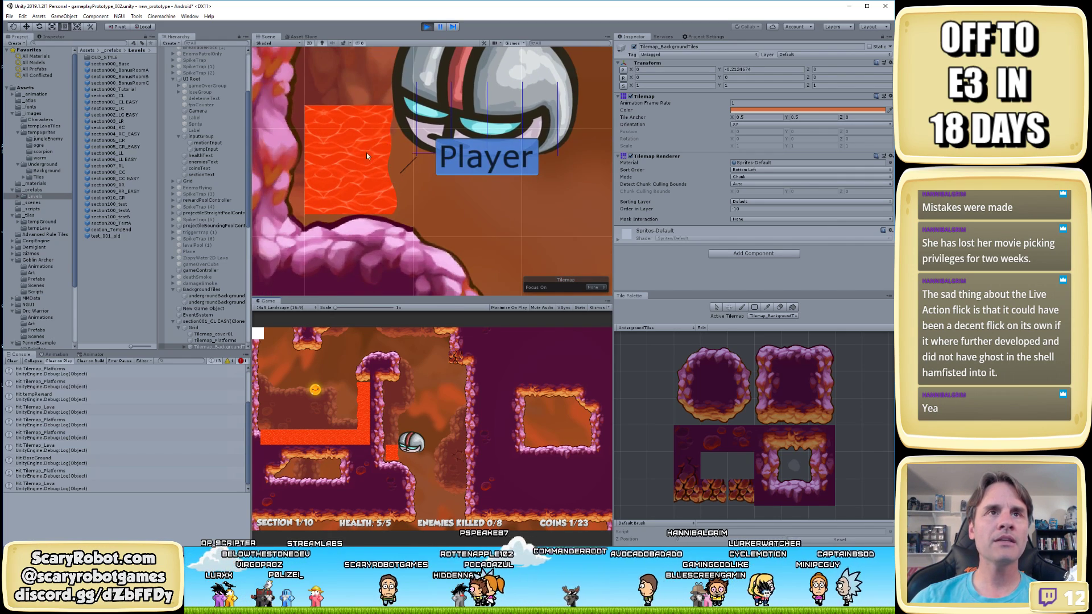
pyautogui.scroll(-1, 368, 154)
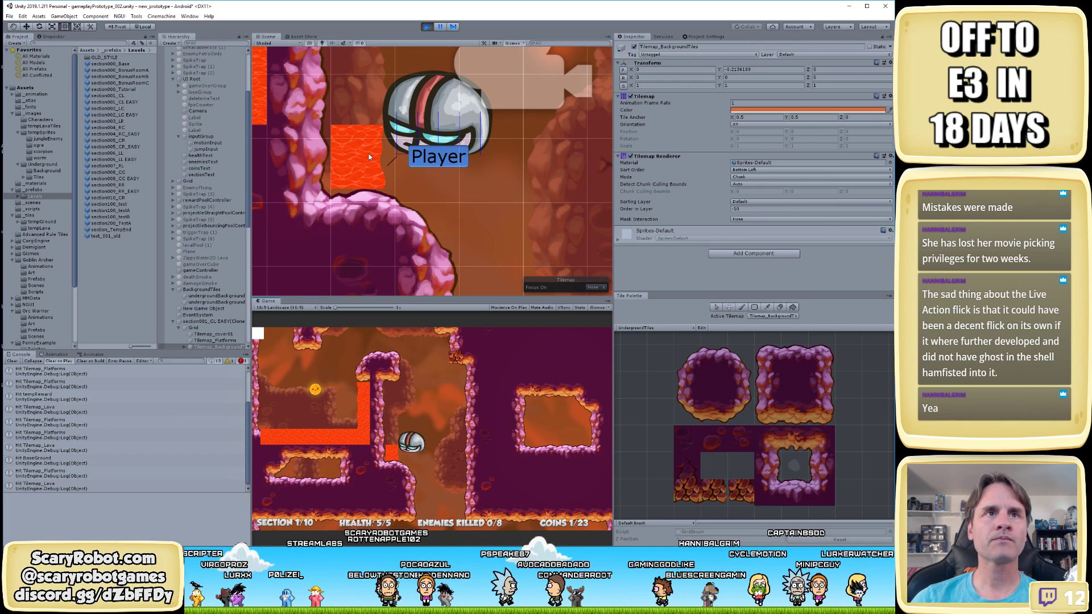
pyautogui.scroll(1, 391, 168)
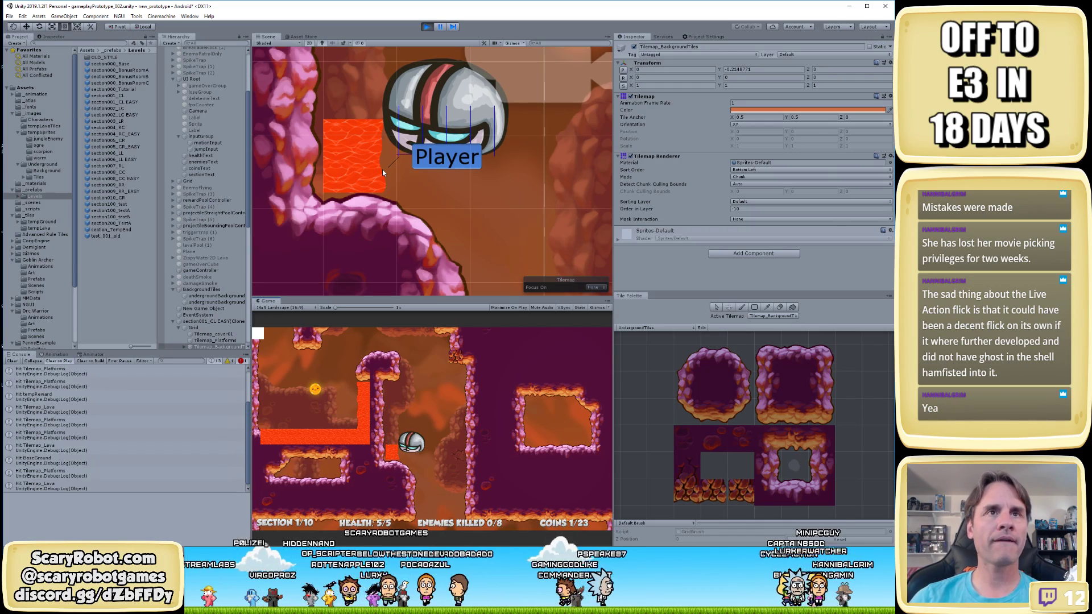
pyautogui.click(426, 27)
# In Visual Studio, review the OnTriggerEnter2D hit-name log, then scroll down to the LavaContact method
pyautogui.hotkey('alt', 'Tab')
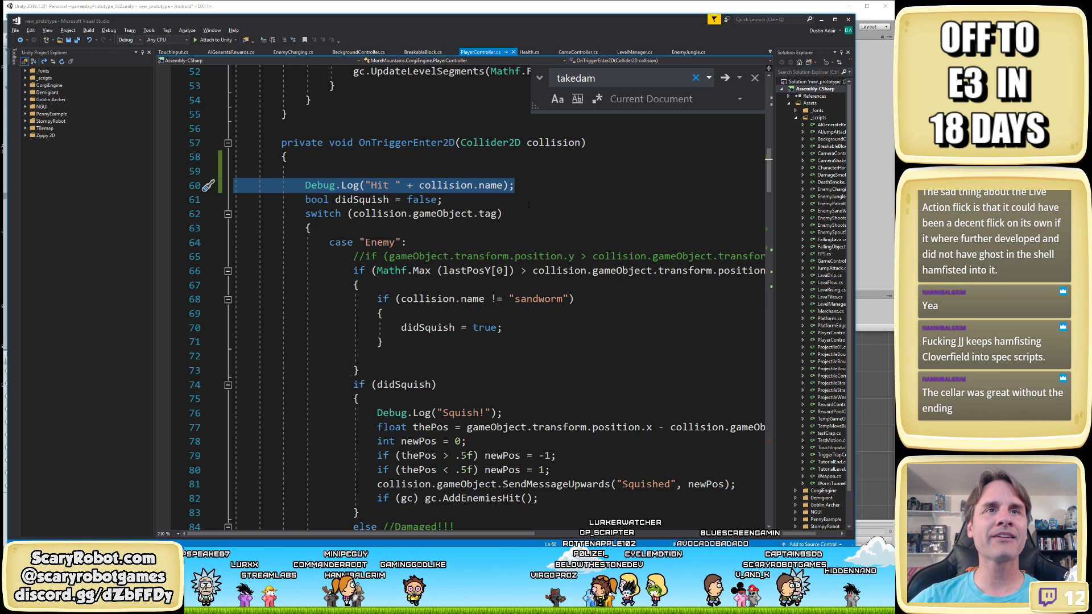
pyautogui.press('Down')
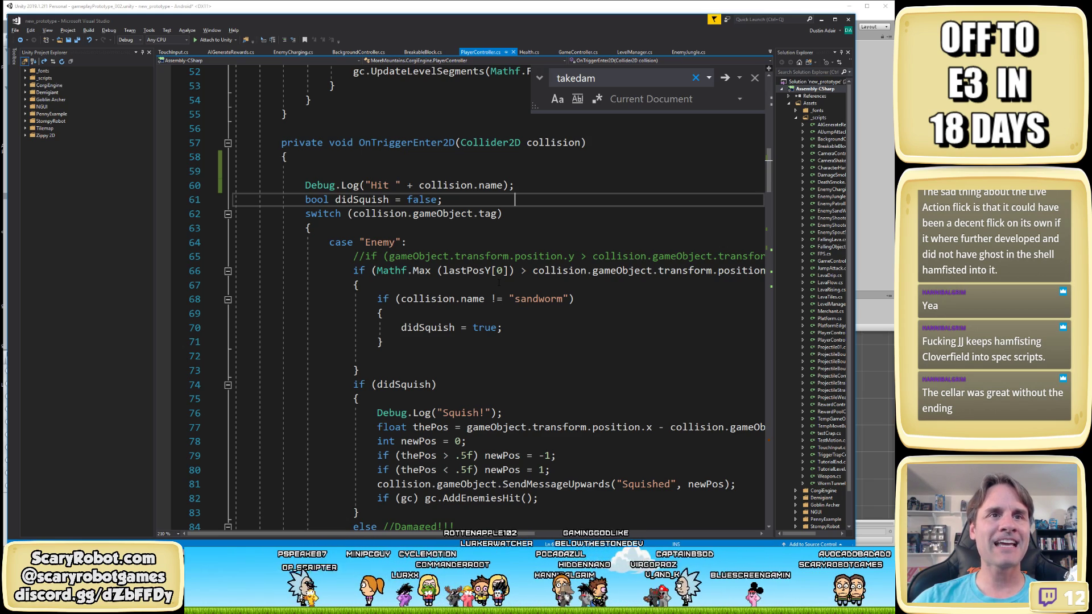
pyautogui.scroll(-3, 499, 283)
pyautogui.scroll(10, 499, 288)
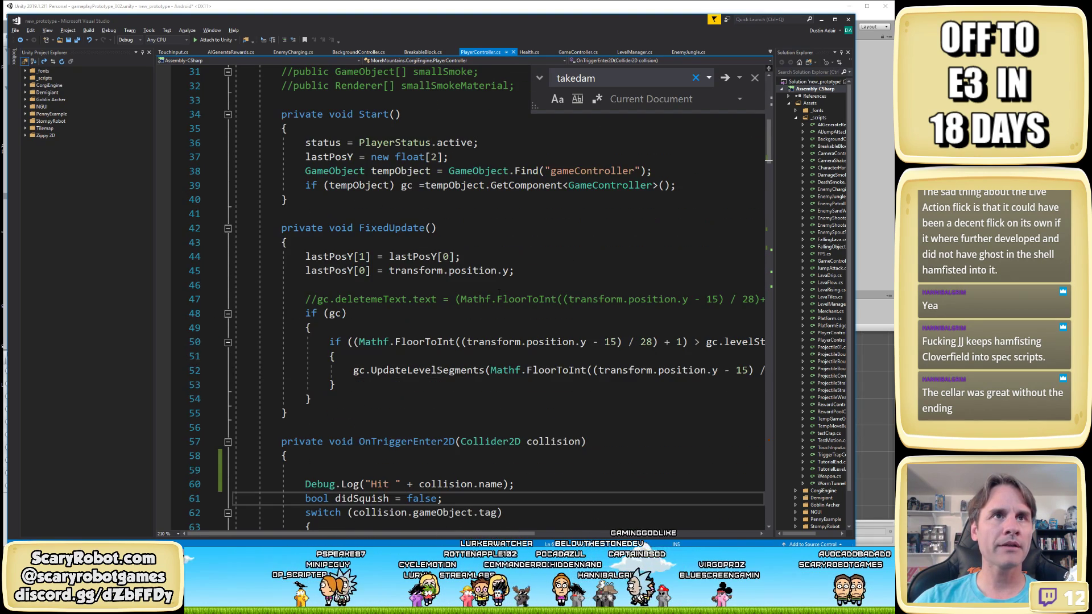
pyautogui.scroll(-20, 493, 323)
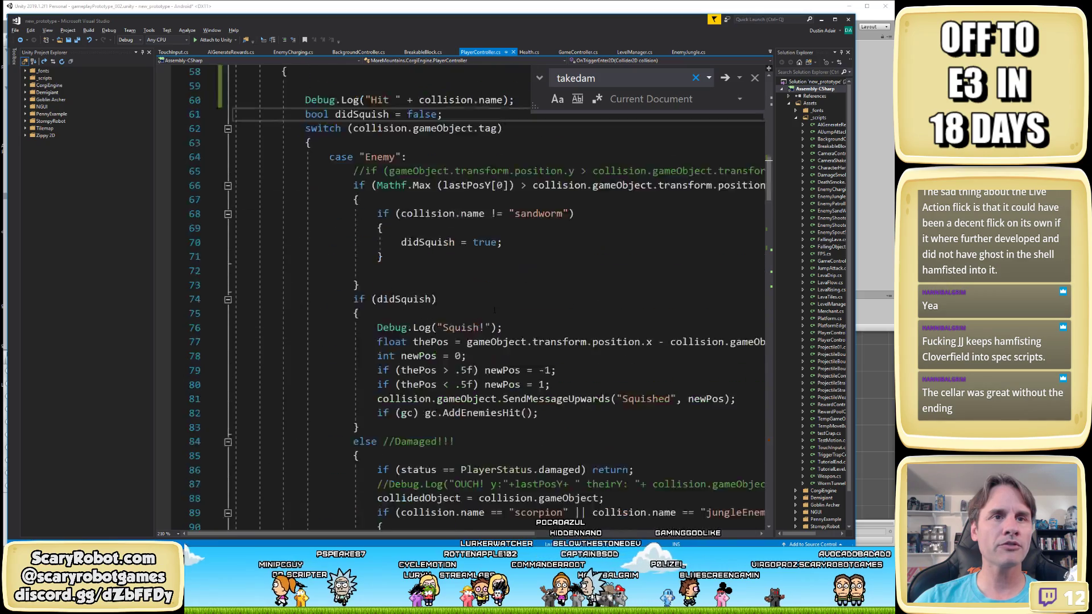
pyautogui.scroll(-15, 492, 322)
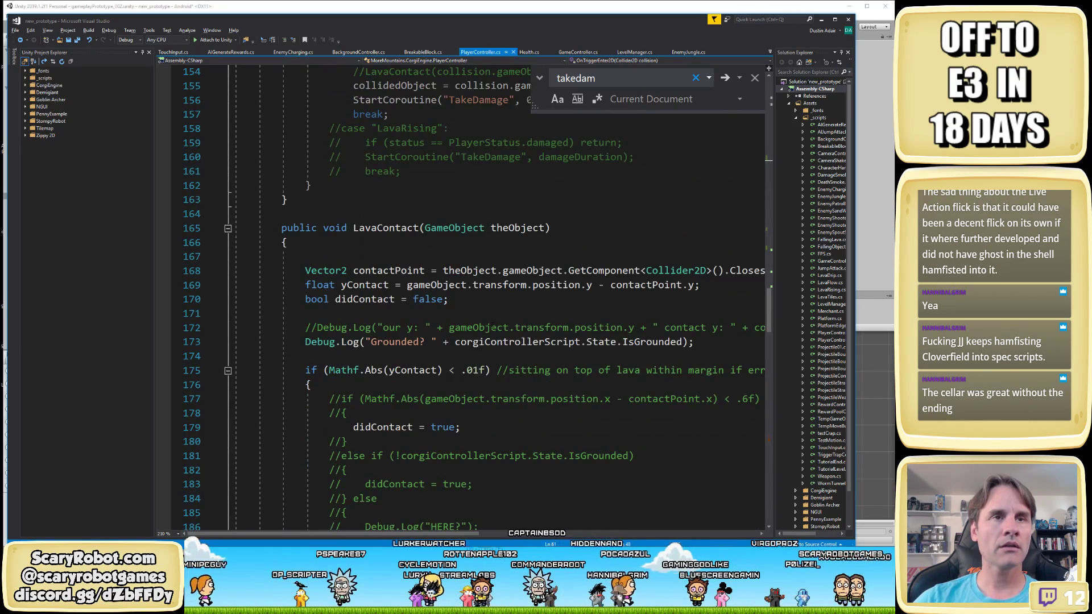
pyautogui.scroll(2, 401, 308)
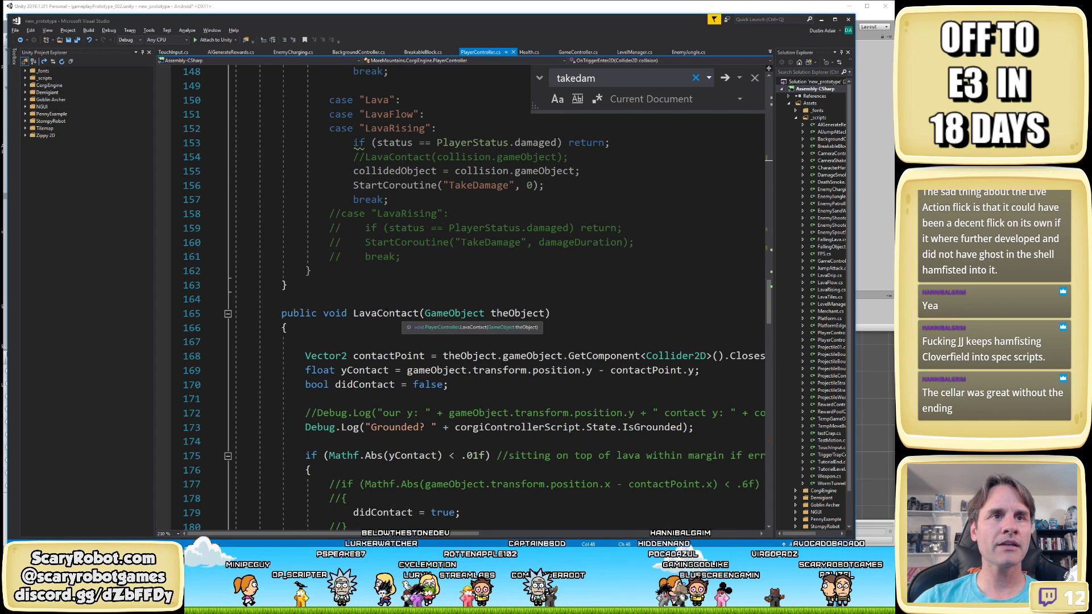
# Add Debug.Log("Checking lava contact now"); as LavaContact's first line and save PlayerController.cs
pyautogui.click(420, 314)
pyautogui.click(339, 343)
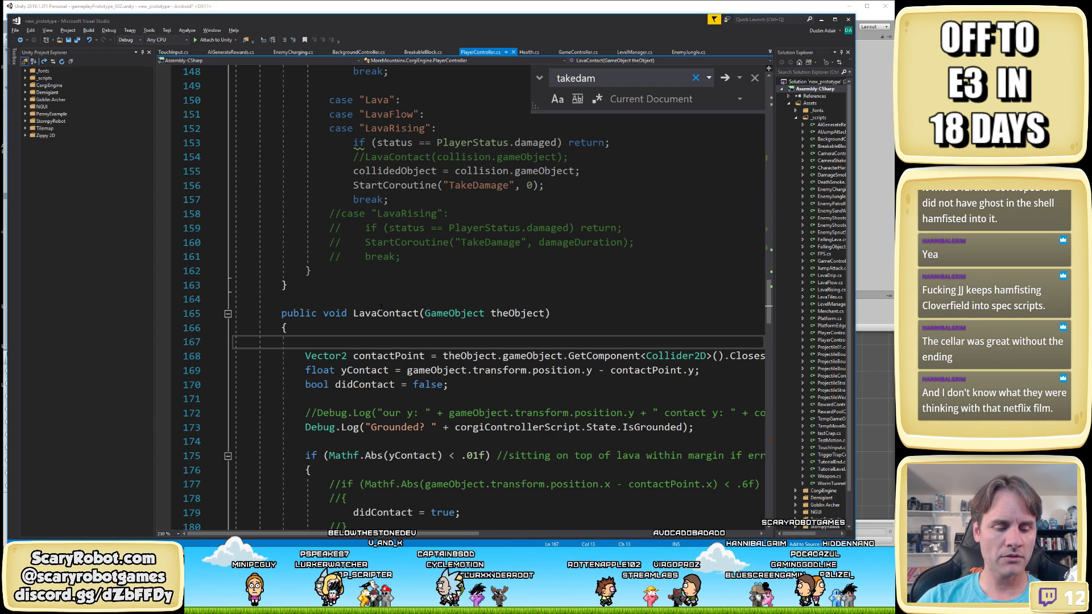
pyautogui.write('Debug.Lo')
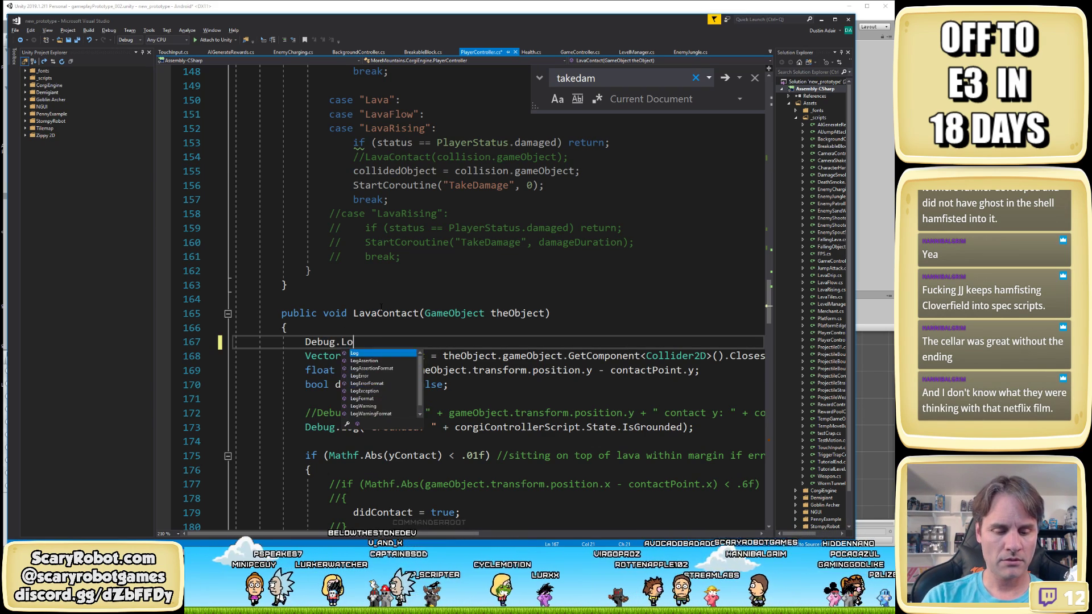
pyautogui.write('g ("Checking')
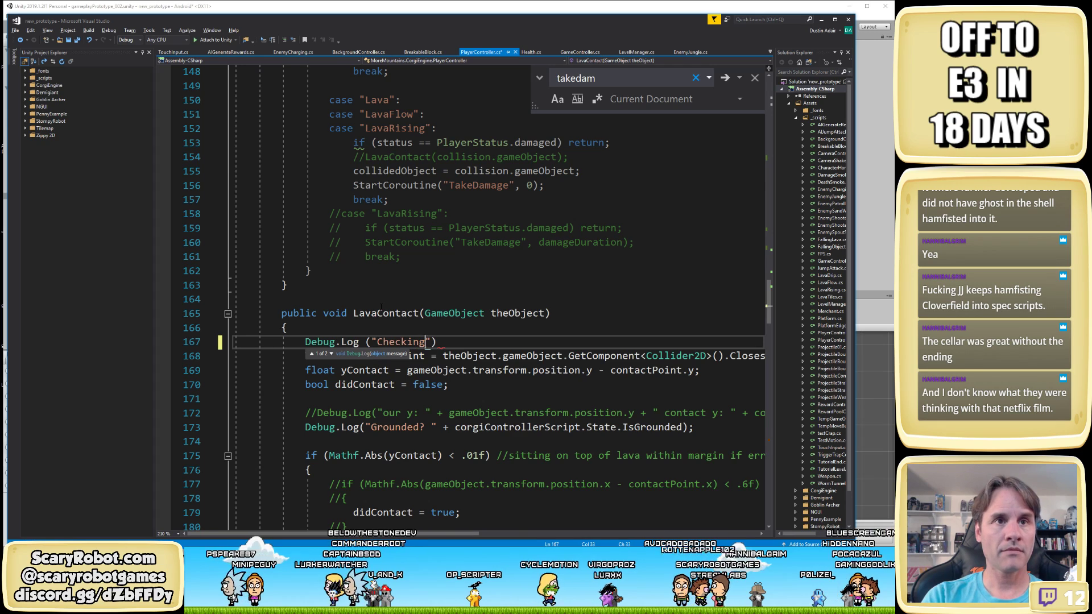
pyautogui.write(' lava conta')
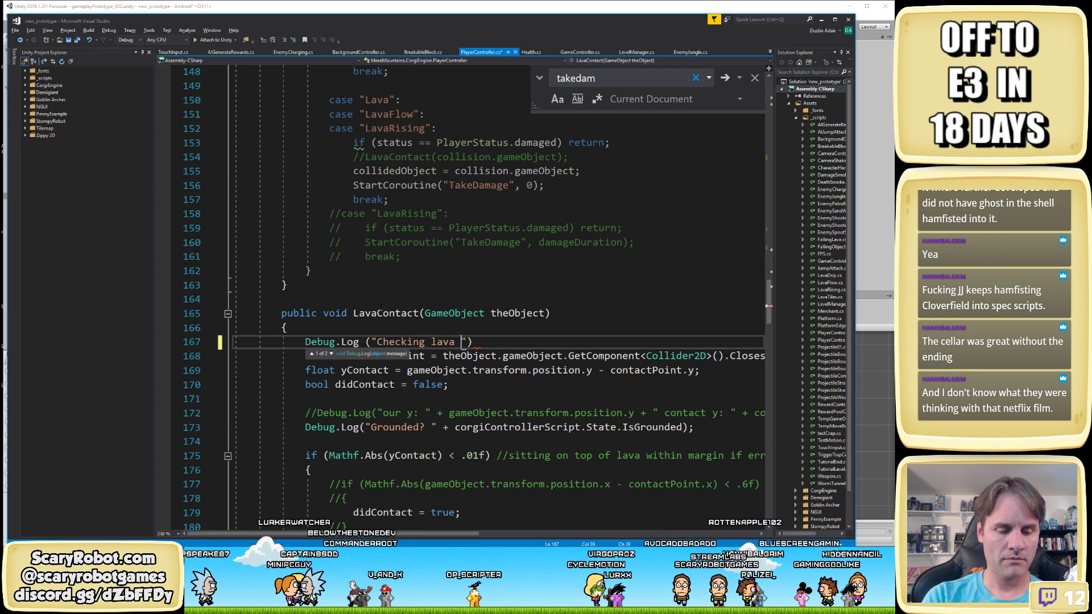
pyautogui.write('ct now')
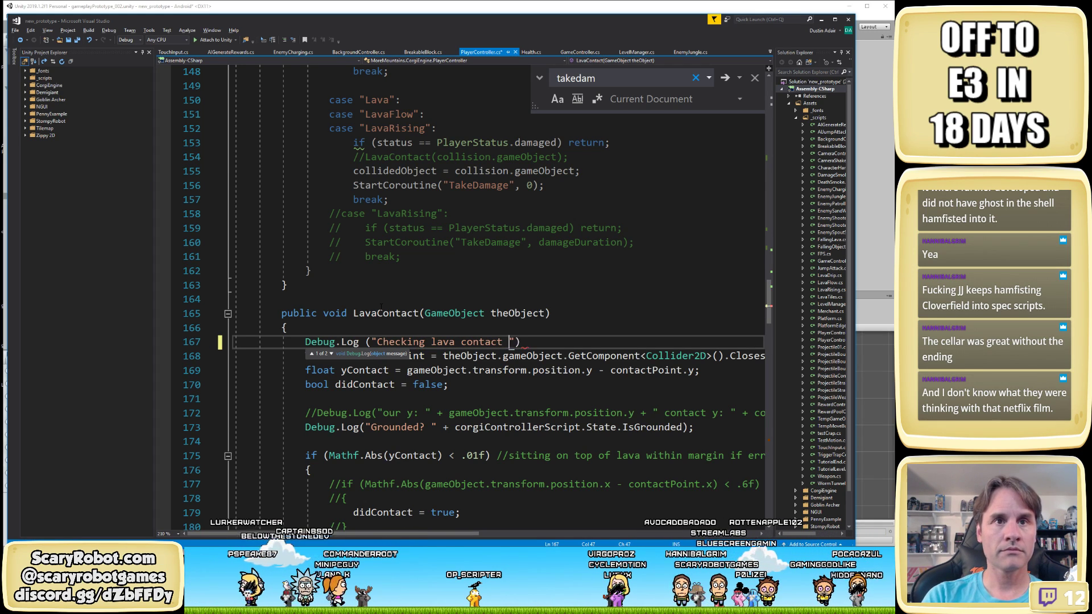
pyautogui.press('End')
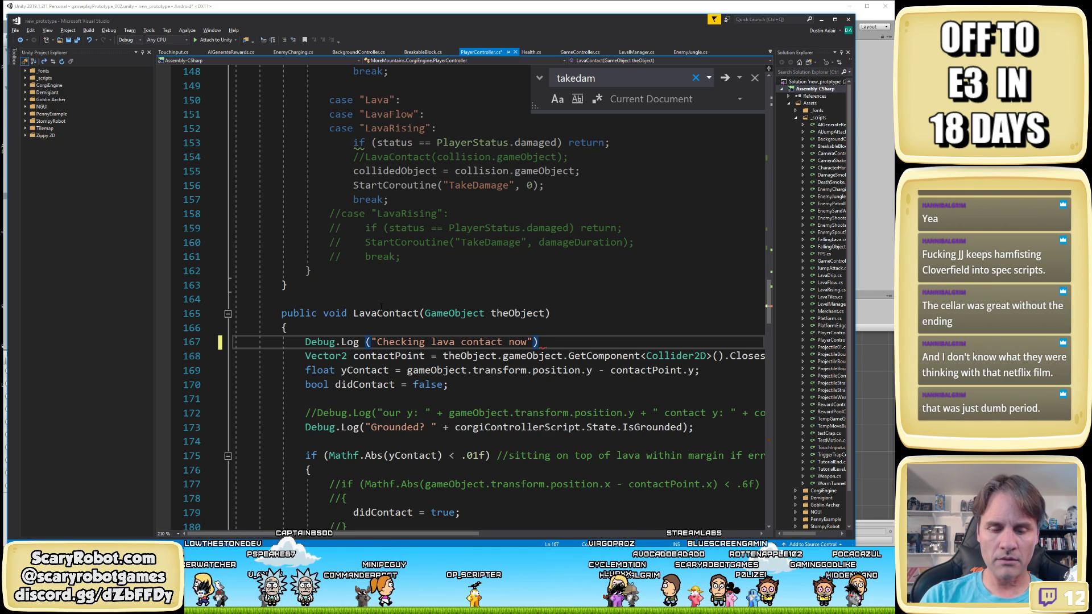
pyautogui.write(';')
pyautogui.hotkey('ctrl', 's')
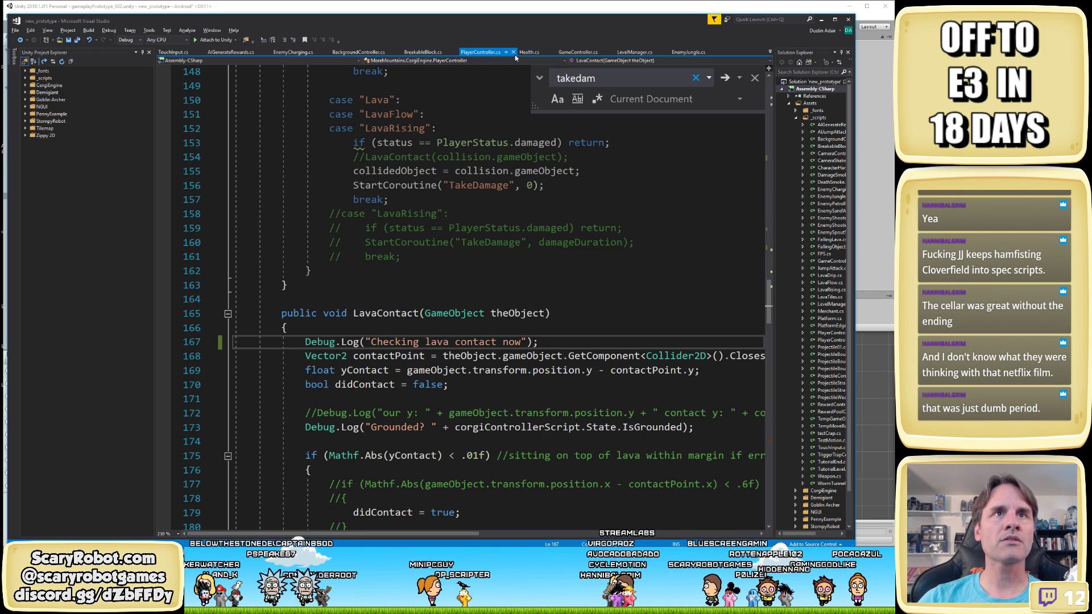
# Run and stop a Unity play-test with the new logging, then return to PlayerController.cs
pyautogui.click(400, 9)
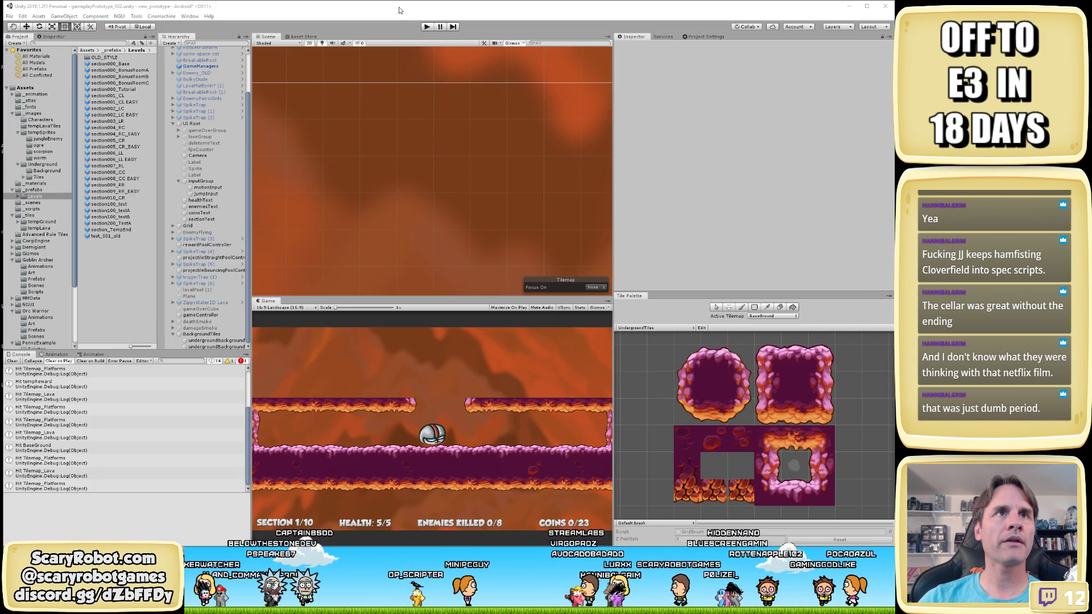
pyautogui.click(427, 26)
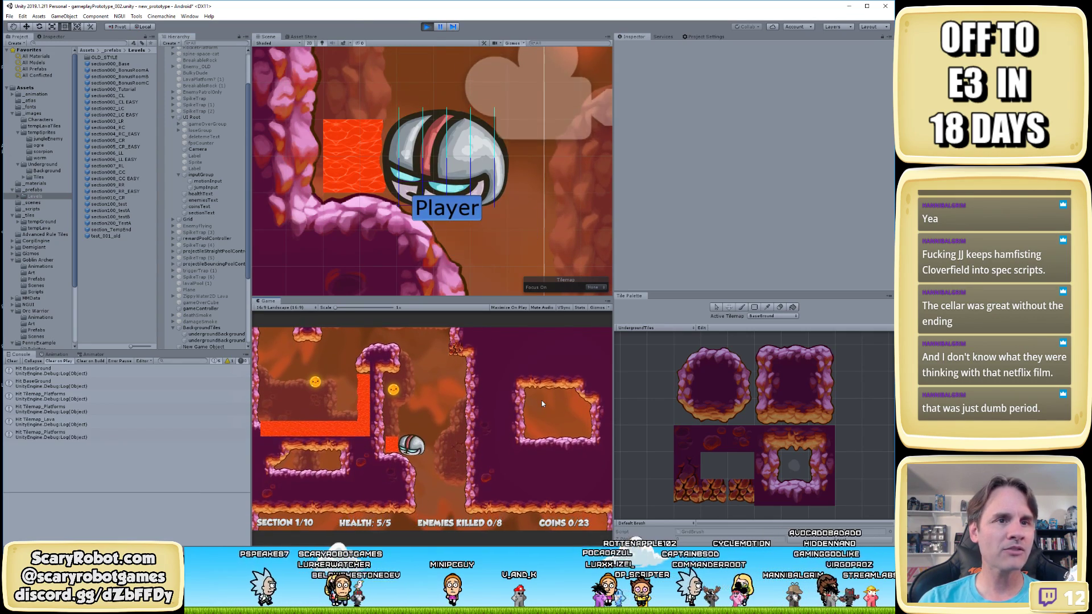
pyautogui.click(426, 27)
pyautogui.hotkey('alt', 'Tab')
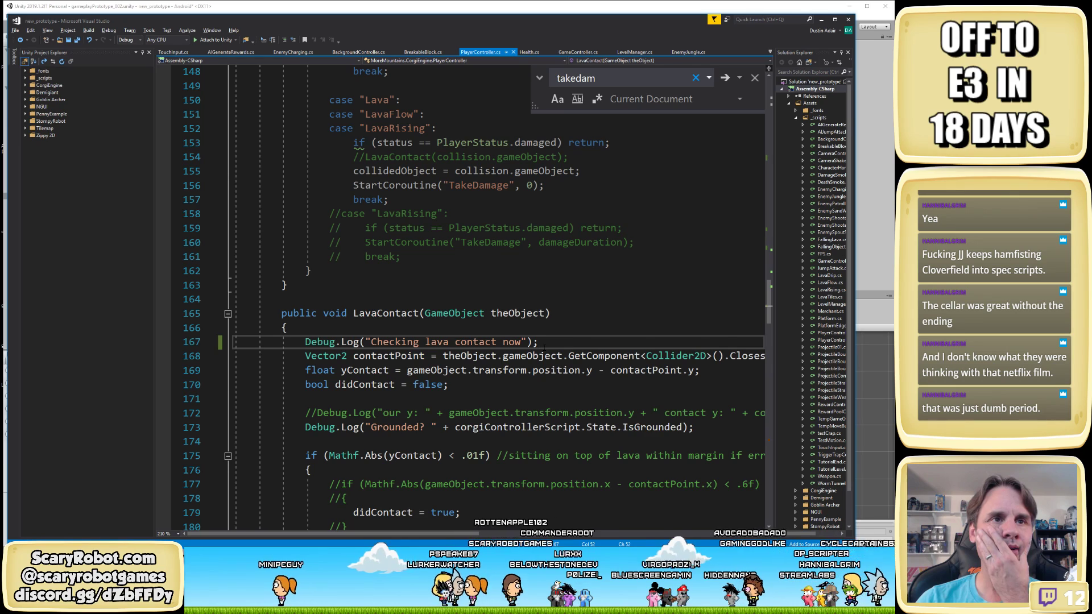
# Delete the 'Checking lava contact now' log line and find all references to LavaContact
pyautogui.hotkey('shift', 'Home')
pyautogui.press('Delete')
pyautogui.press('Delete')
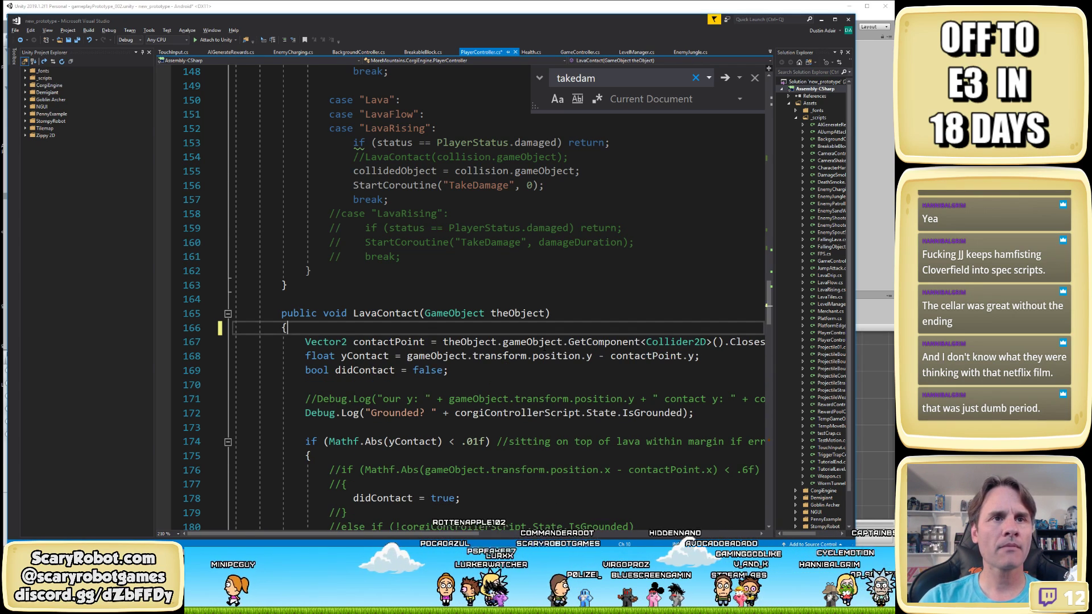
pyautogui.doubleClick(373, 314)
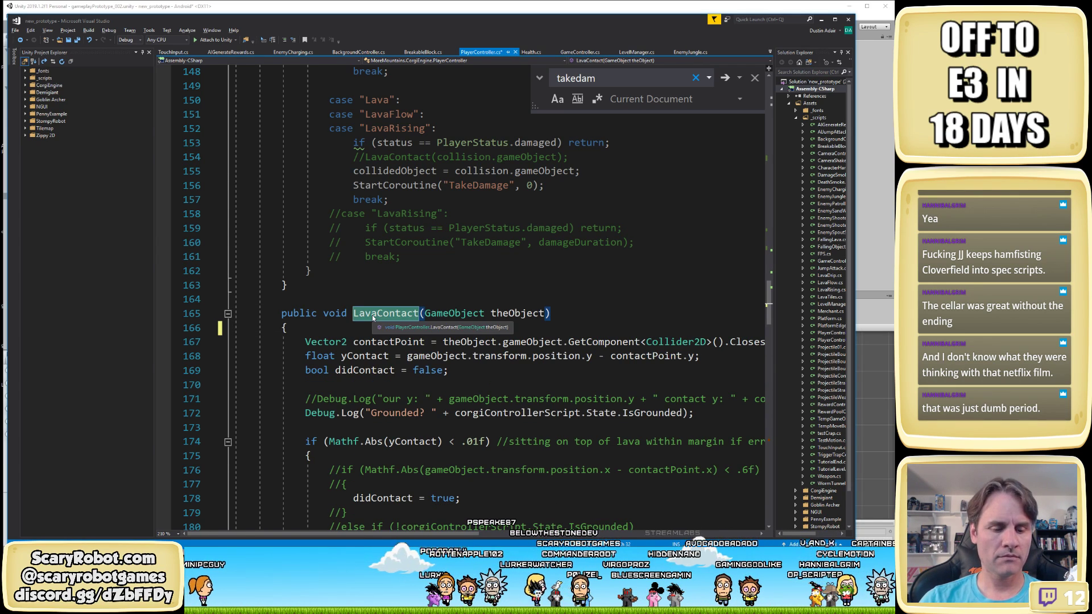
pyautogui.hotkey('ctrl', 'shift', 'f')
pyautogui.press('Return')
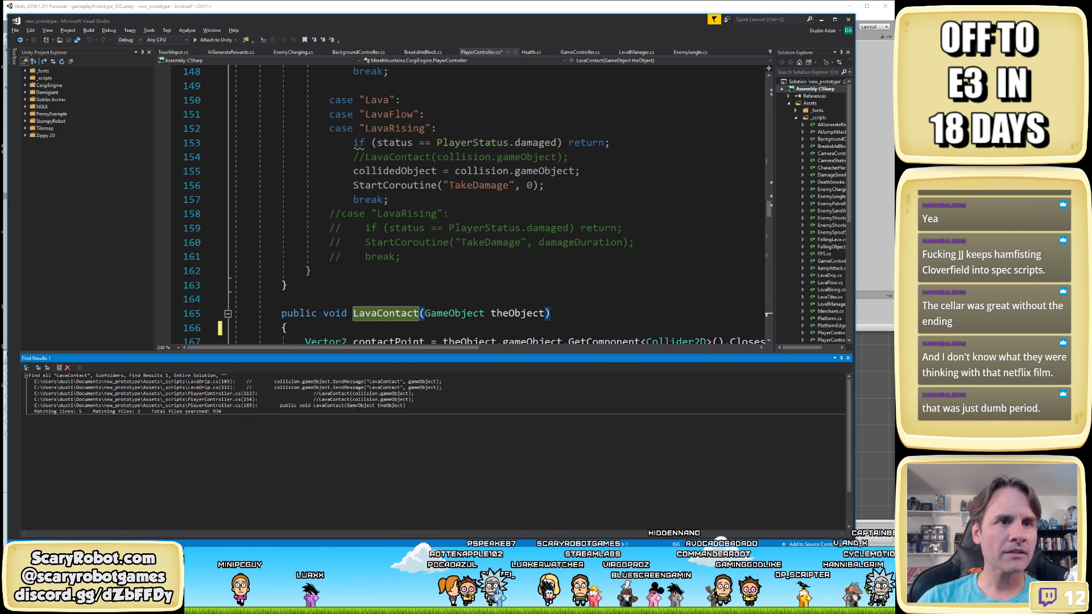
# Close the references list and start a /* comment on a new line above LavaContact
pyautogui.click(330, 271)
pyautogui.click(330, 301)
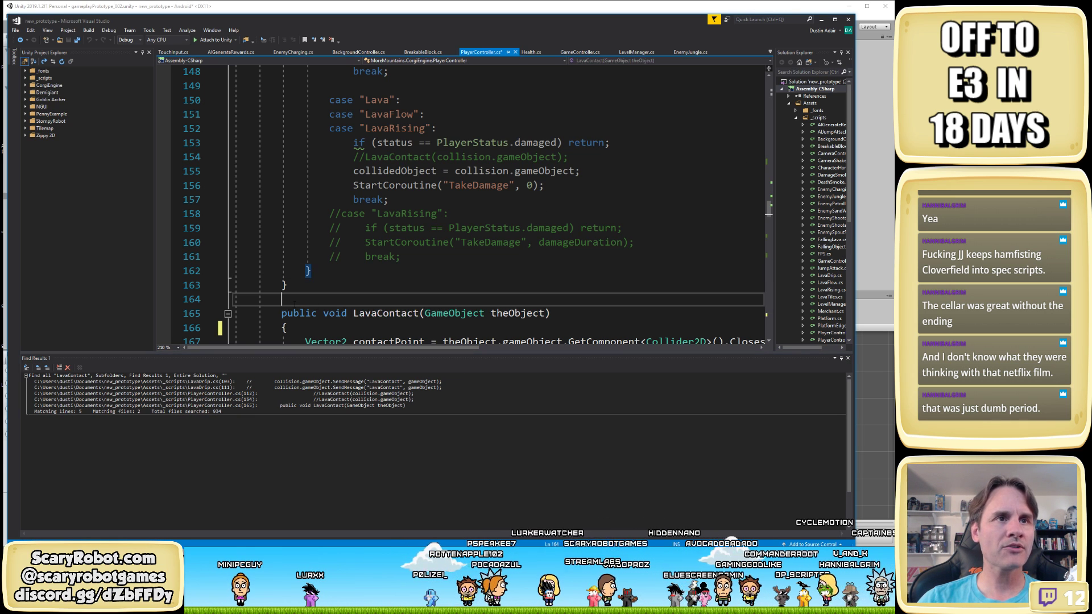
pyautogui.click(847, 357)
pyautogui.scroll(-3, 524, 256)
pyautogui.press('Return')
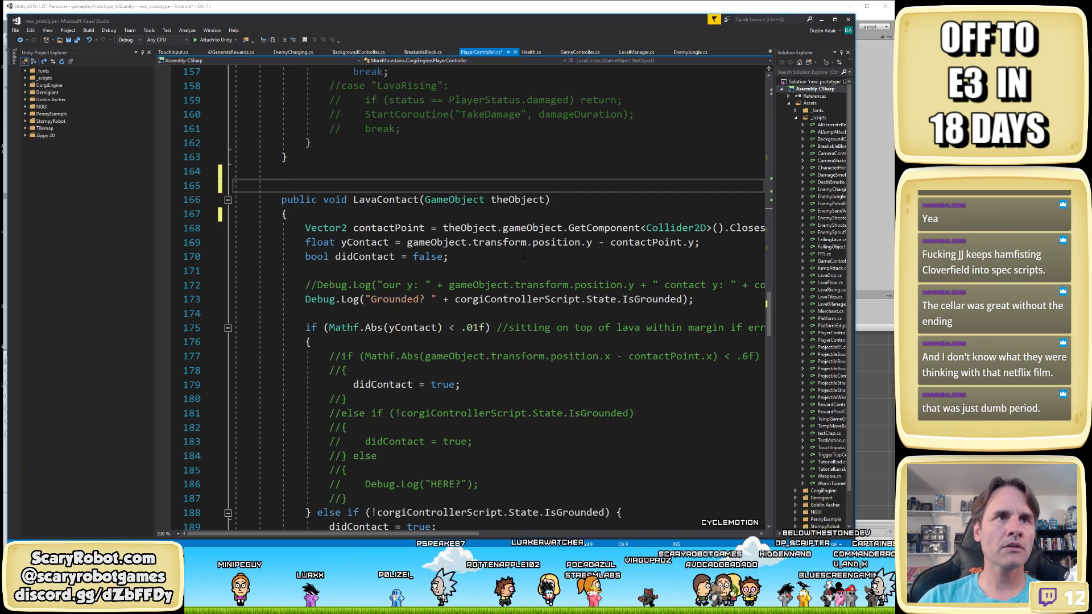
pyautogui.write('/*')
# Delete the old commented-out lava contact block and its leftover blank line, then return to Unity
pyautogui.scroll(-12, 434, 312)
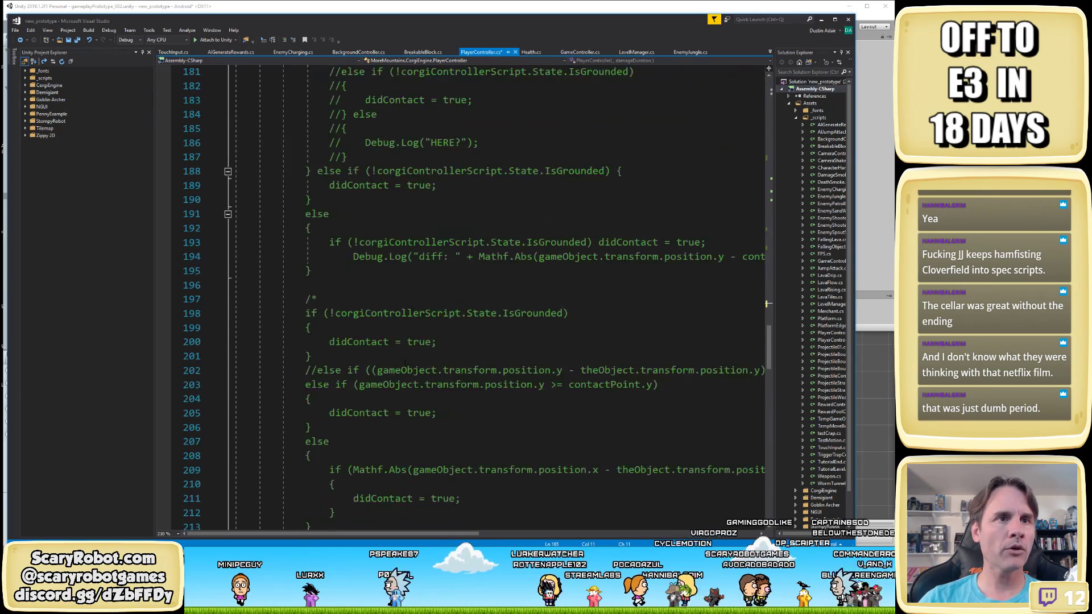
pyautogui.scroll(-2, 367, 353)
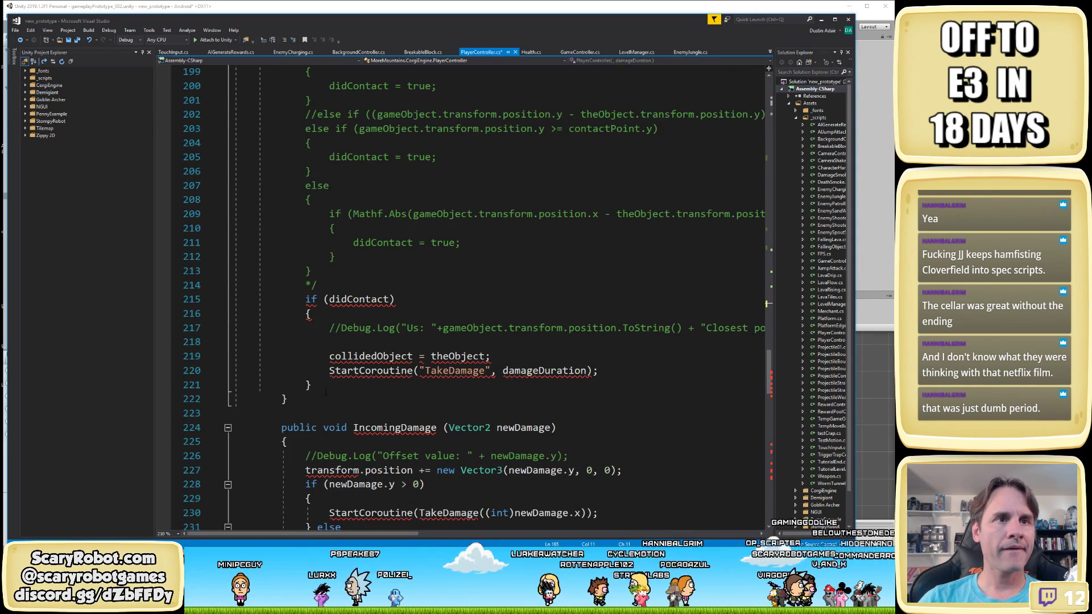
pyautogui.click(367, 414)
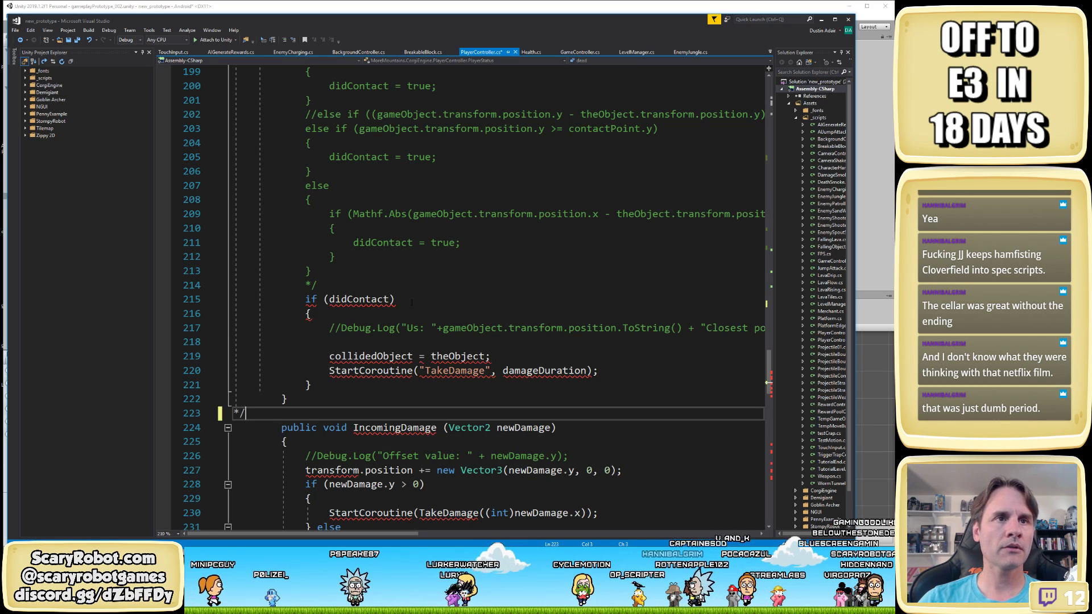
pyautogui.scroll(3, 369, 358)
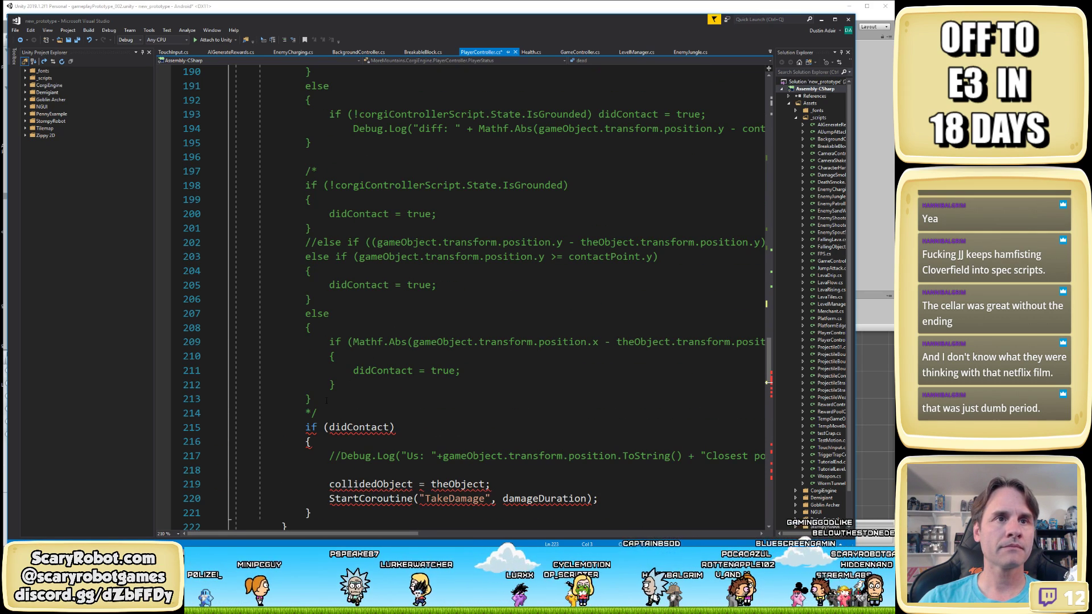
pyautogui.moveTo(319, 413); pyautogui.dragTo(194, 181)
pyautogui.press('Delete')
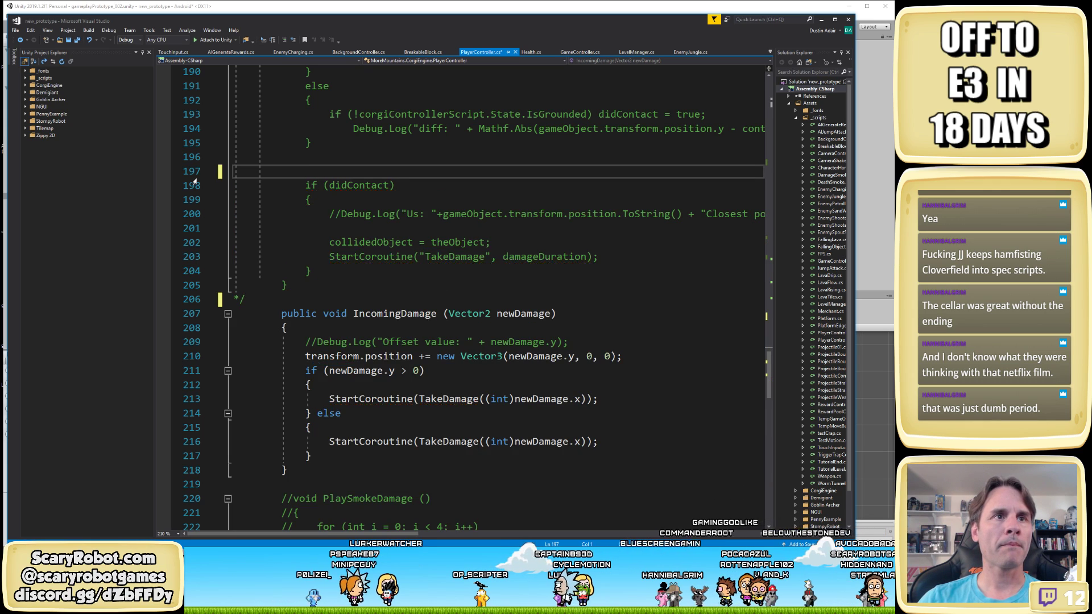
pyautogui.press('BackSpace')
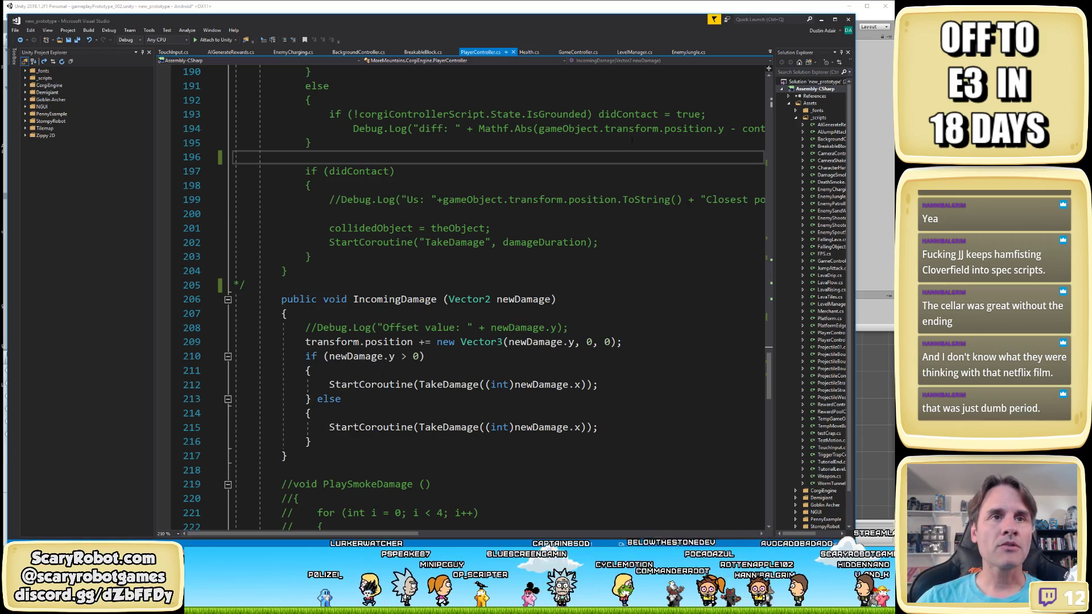
pyautogui.scroll(16, 631, 139)
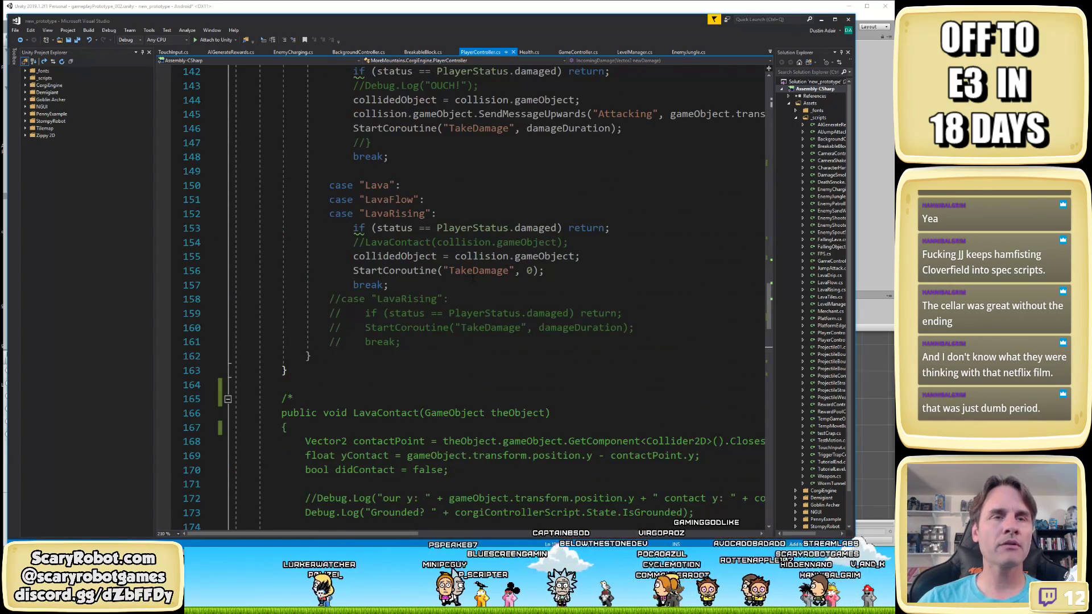
pyautogui.scroll(4, 472, 285)
pyautogui.hotkey('alt', 'Tab')
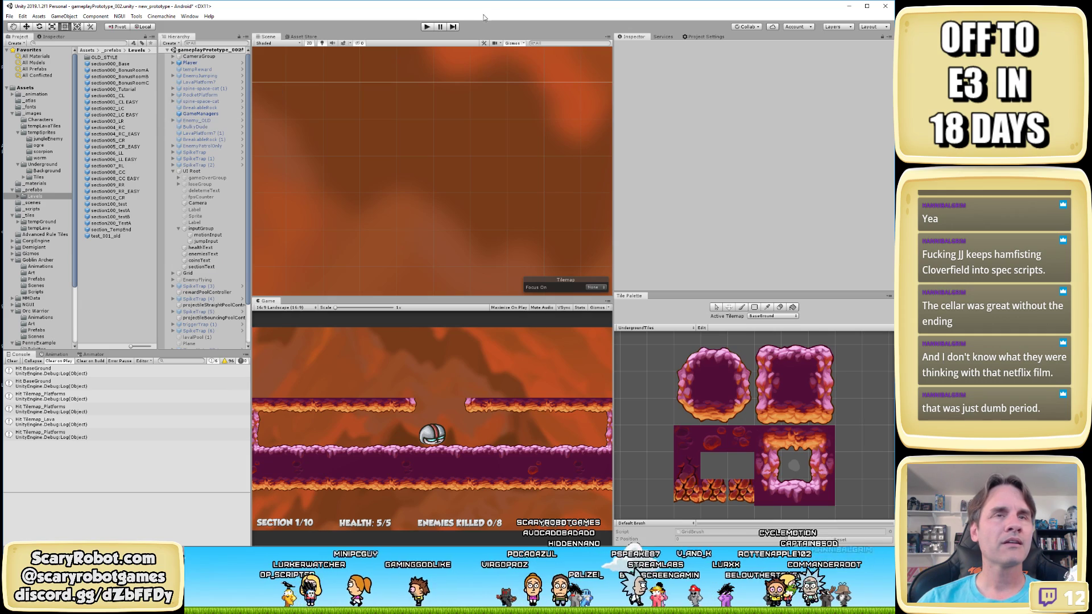
# Start Play mode and select the background tilemap in the Scene view
pyautogui.click(432, 31)
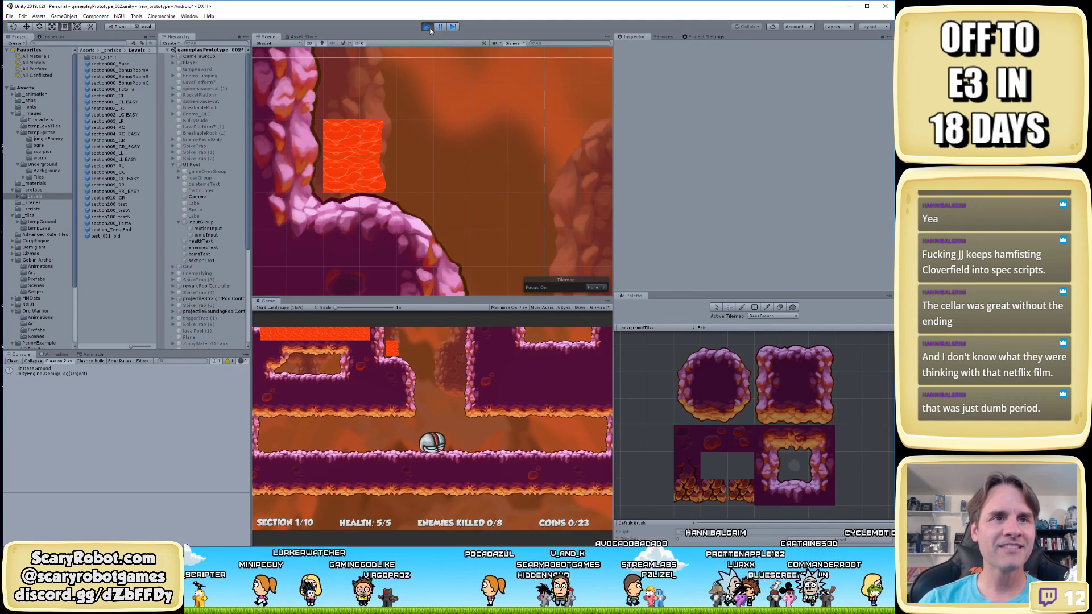
pyautogui.scroll(-1, 387, 144)
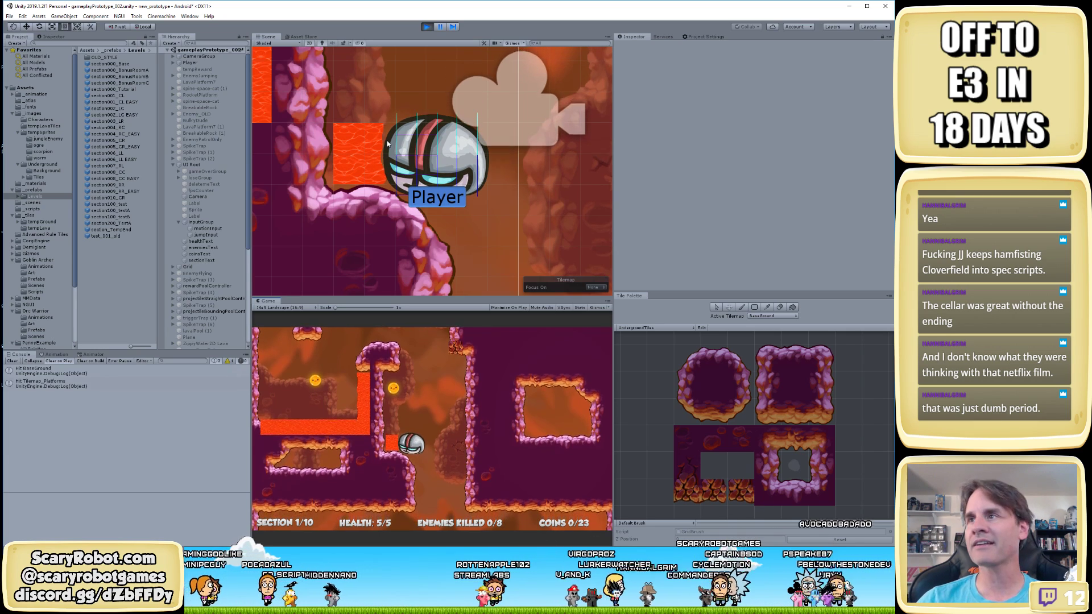
pyautogui.click(370, 155)
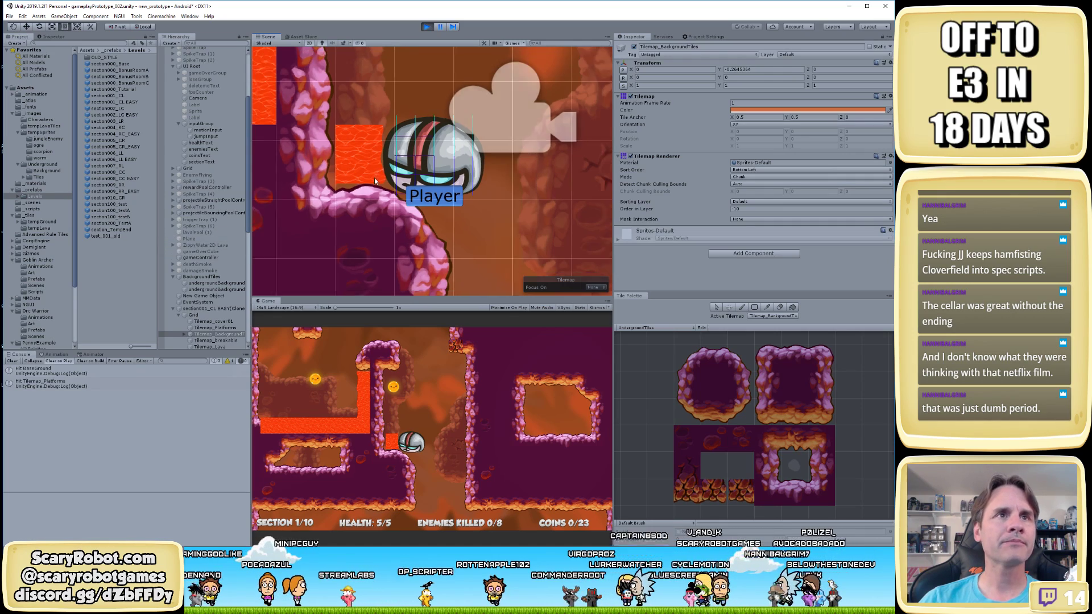
# Widen the Hierarchy and inspect the underground background sprite and Tilemap_Lava settings
pyautogui.scroll(-2, 353, 152)
pyautogui.scroll(-3, 217, 278)
pyautogui.moveTo(251, 277); pyautogui.dragTo(292, 277)
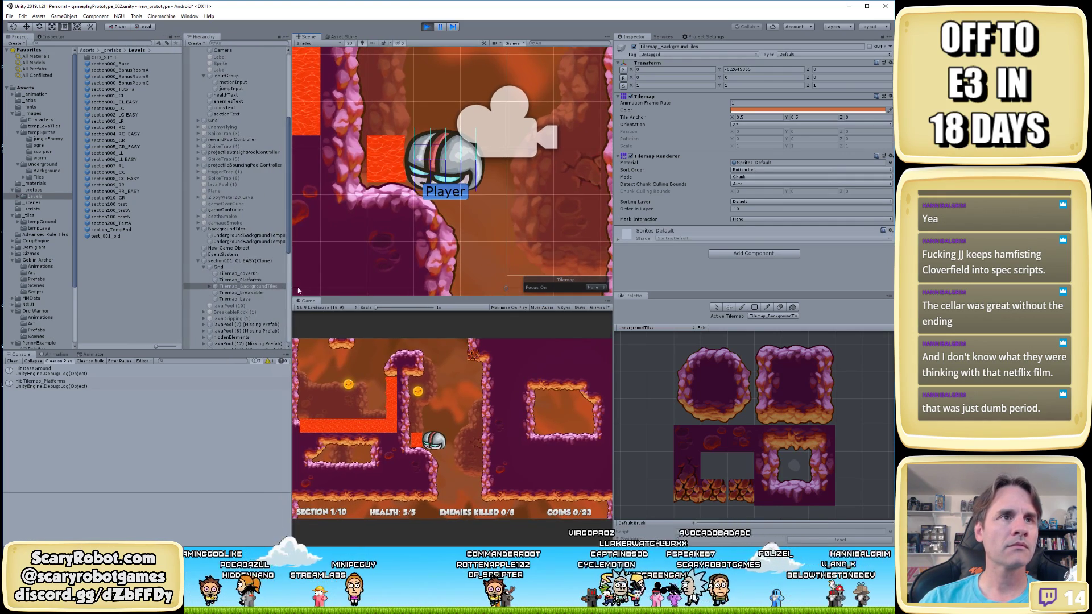
pyautogui.click(400, 160)
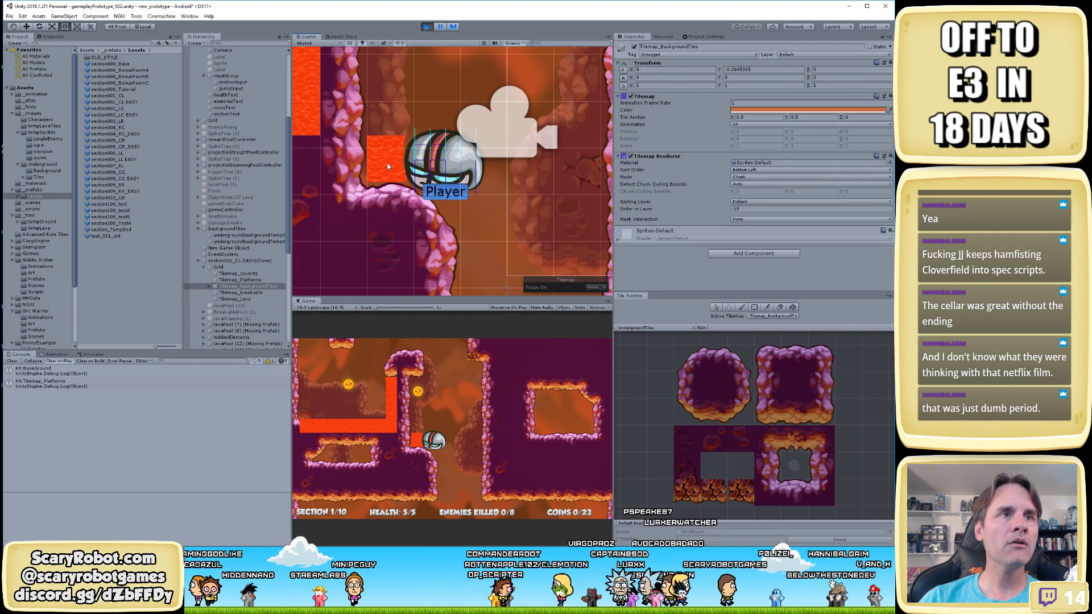
pyautogui.click(388, 166)
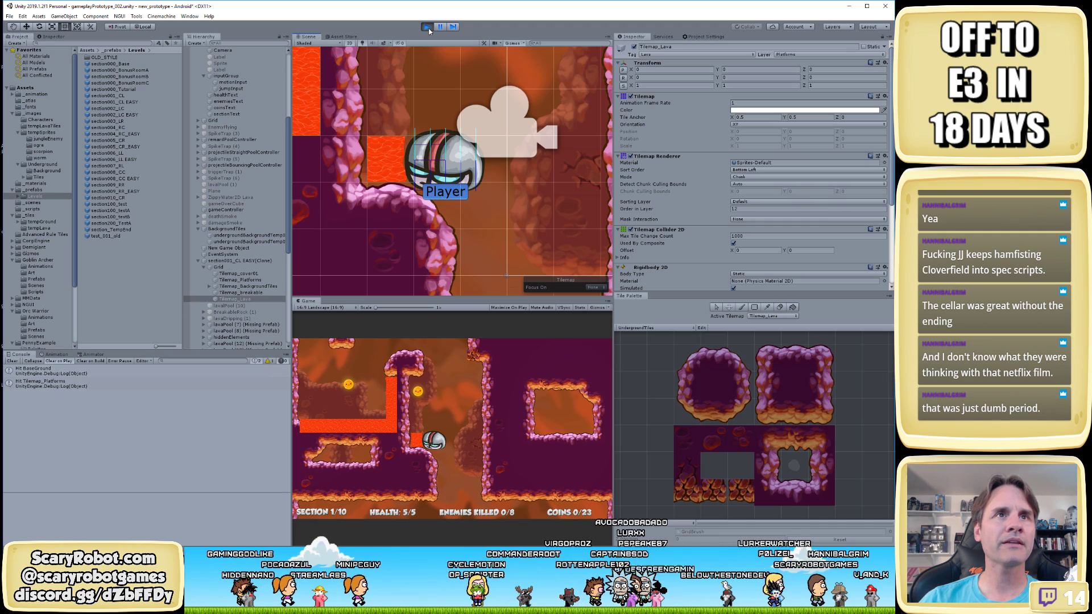
pyautogui.doubleClick(634, 47)
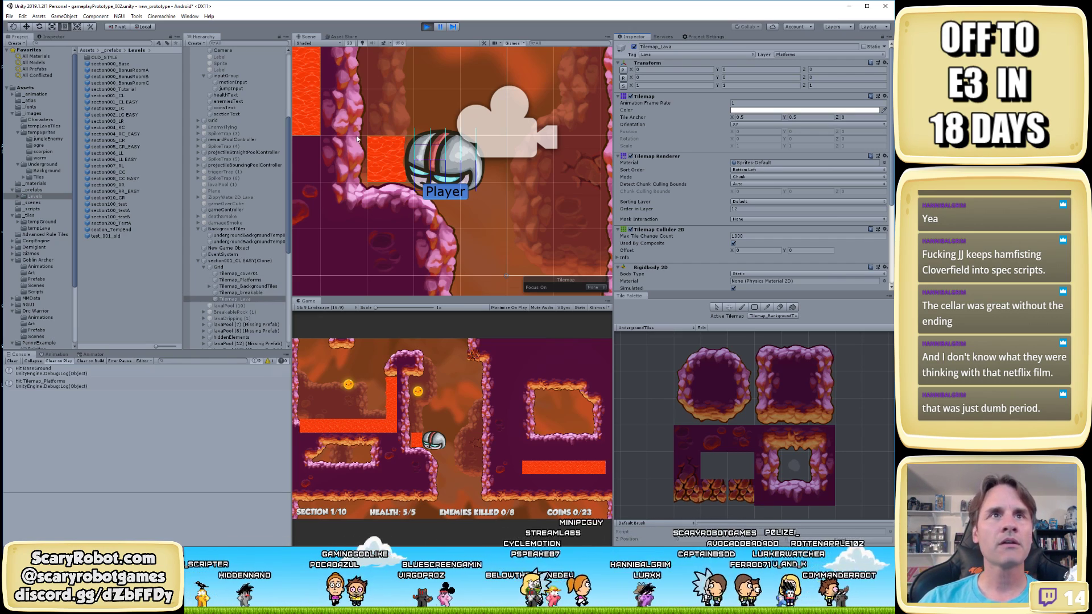
# Play the level, jumping and rolling the player along the lava ledge, then stop the game
pyautogui.scroll(-3, 384, 132)
pyautogui.moveTo(386, 128); pyautogui.dragTo(435, 189, button='middle')
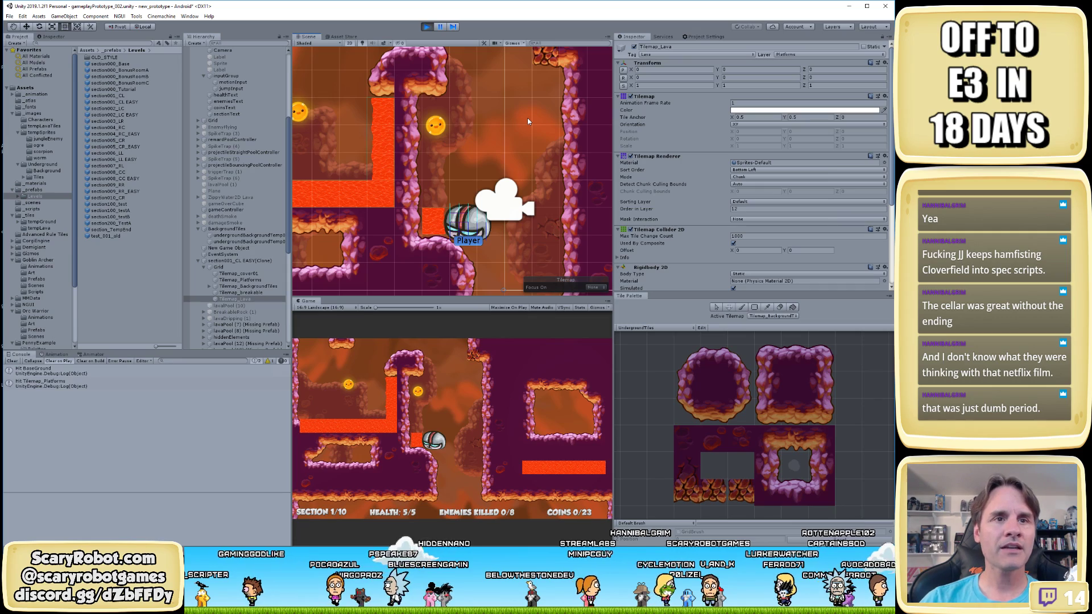
pyautogui.press('space')
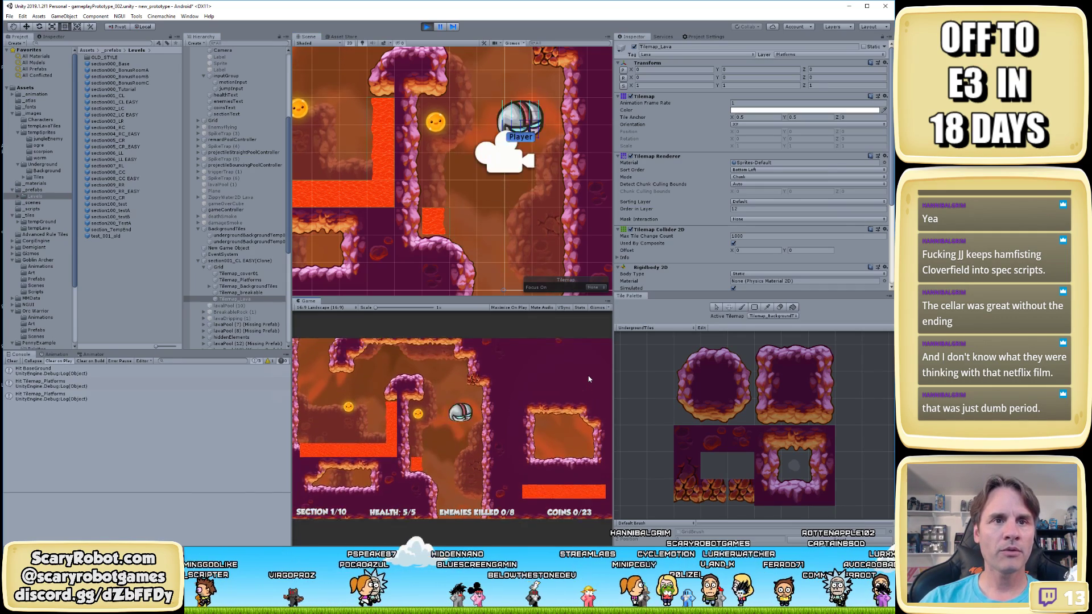
pyautogui.press('Left')
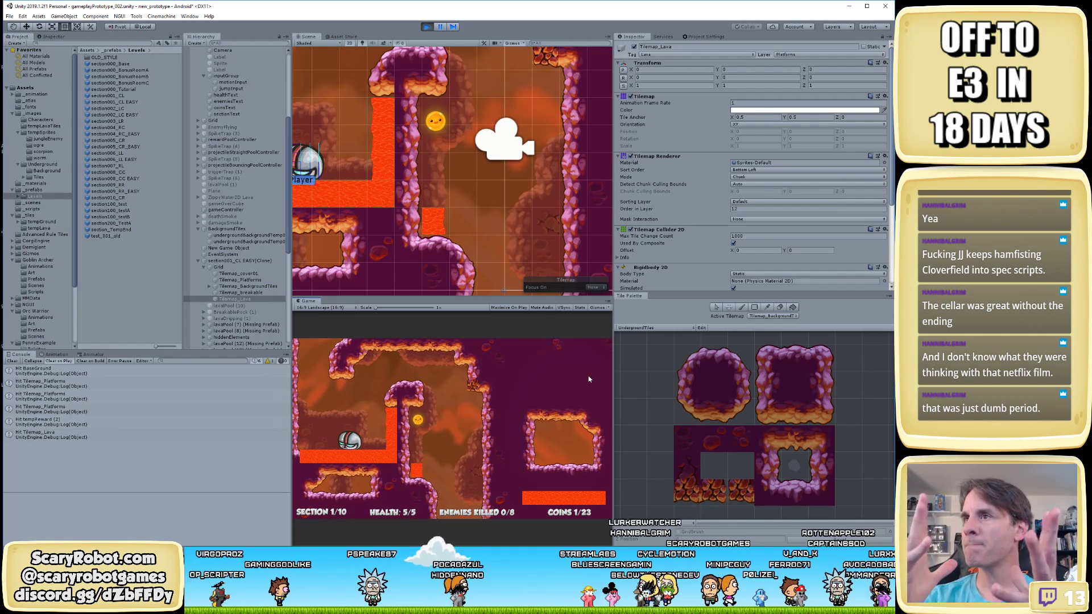
pyautogui.press('Right')
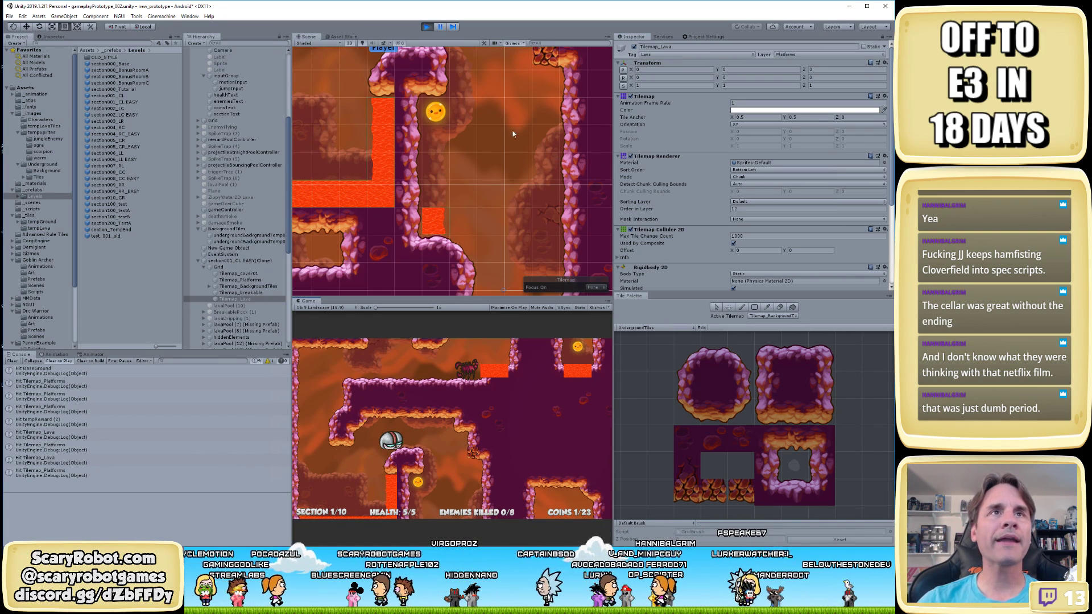
pyautogui.moveTo(514, 135); pyautogui.dragTo(500, 171, button='middle')
pyautogui.click(427, 27)
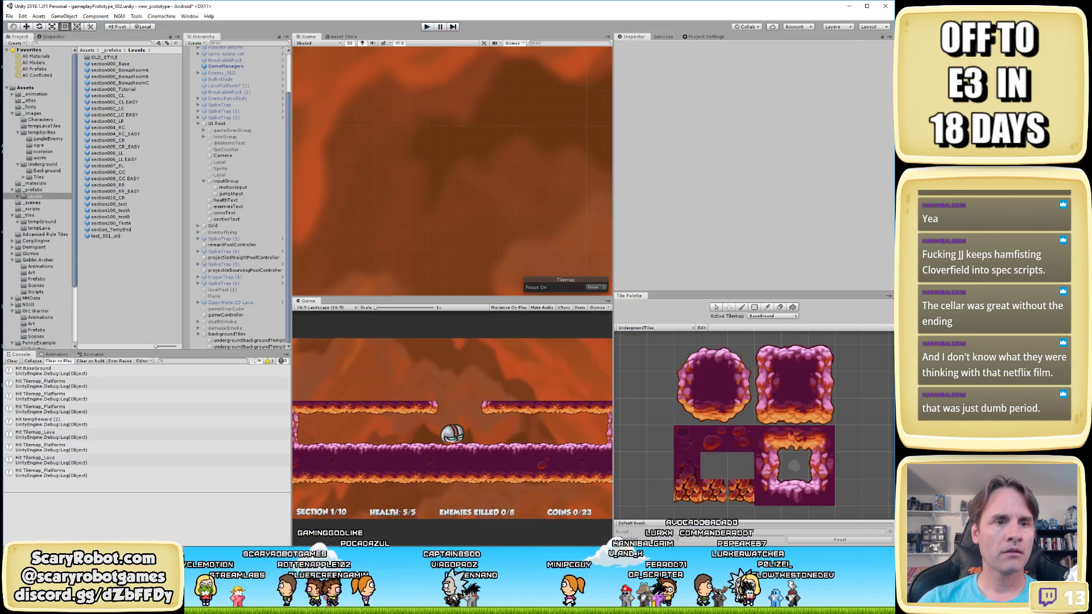
# Select the section001_CL EASY level prefab in the Project panel
pyautogui.hotkey('alt', 'Tab')
pyautogui.hotkey('alt', 'Tab')
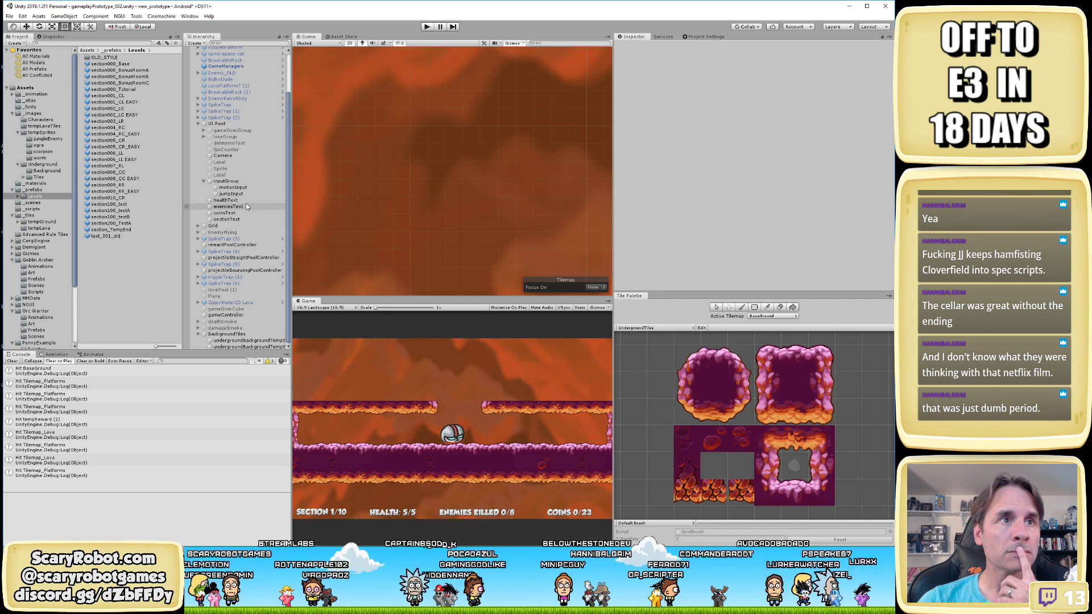
pyautogui.scroll(3, 247, 206)
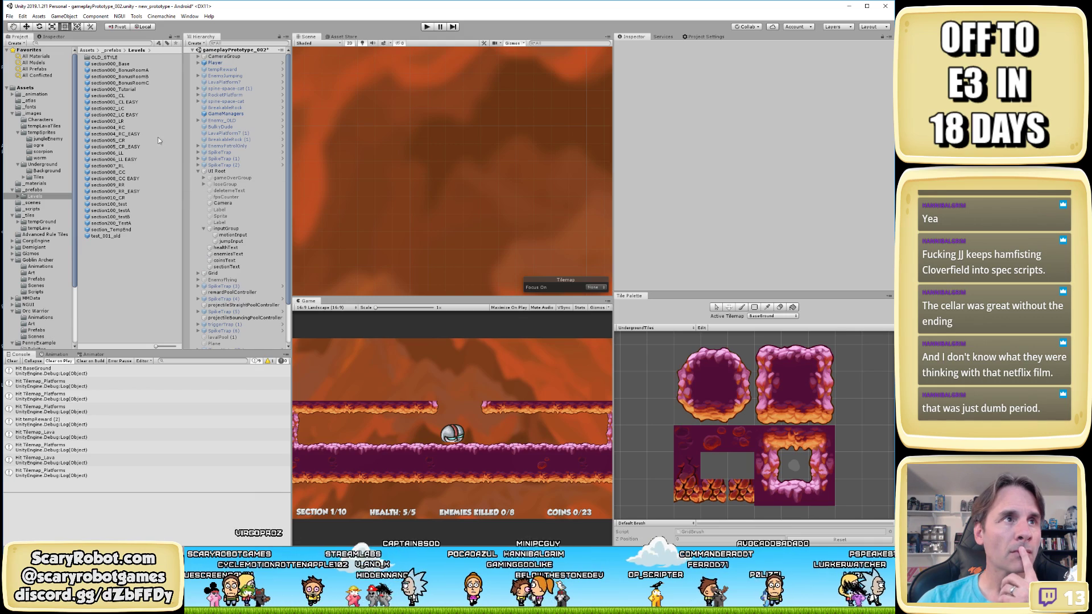
pyautogui.click(126, 101)
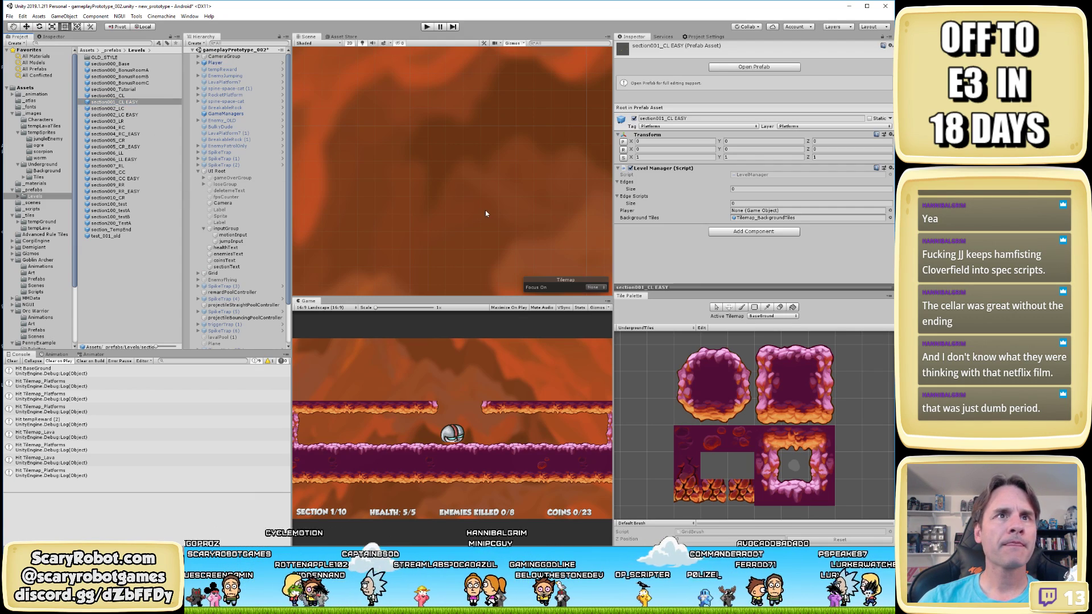
pyautogui.scroll(-10, 449, 223)
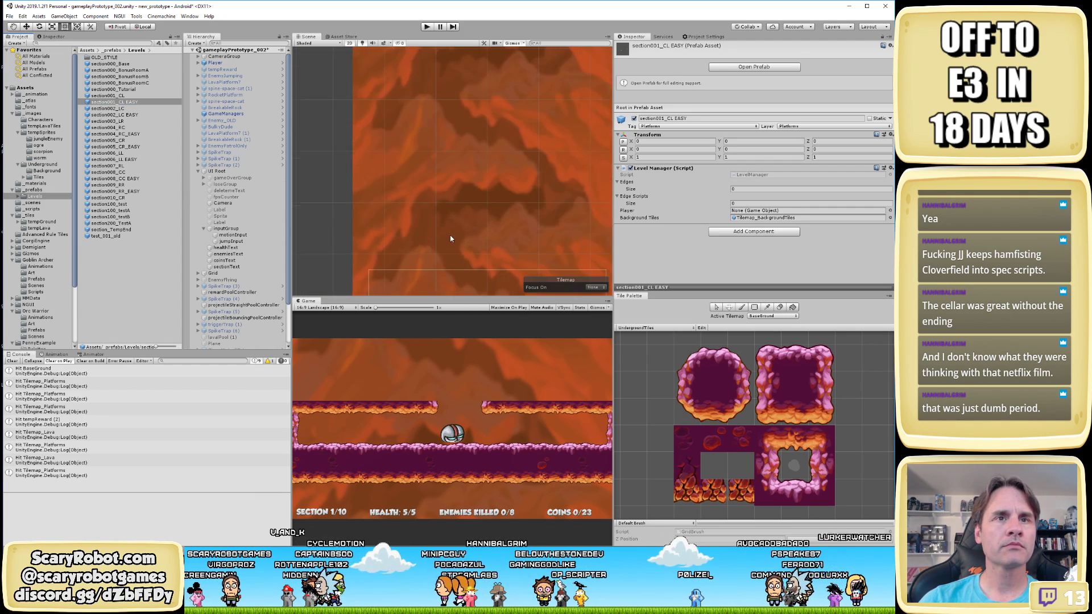
pyautogui.scroll(4, 458, 159)
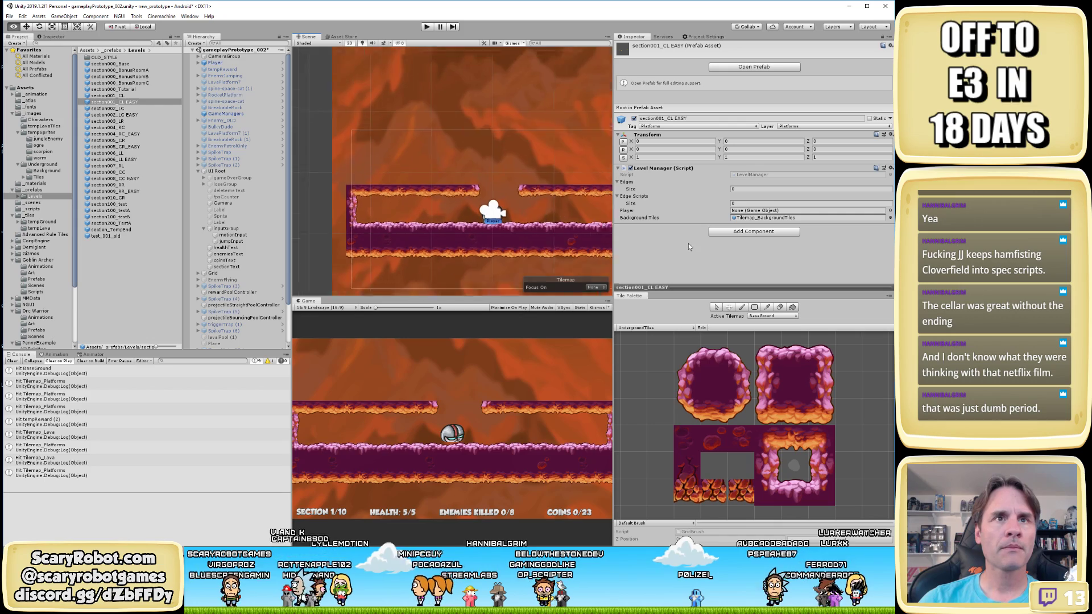
pyautogui.click(126, 102)
# Open section001_CL EASY in Prefab Mode, check Tilemap_Lava and Tilemap_Platforms, then exit and select Player
pyautogui.doubleClick(127, 102)
pyautogui.scroll(2, 503, 187)
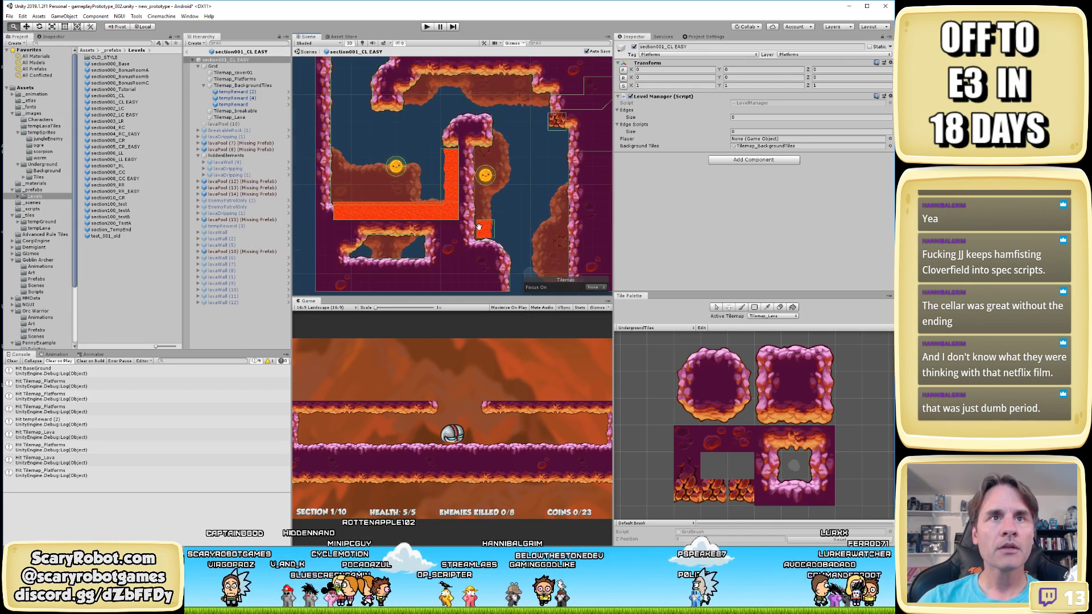
pyautogui.scroll(5, 503, 187)
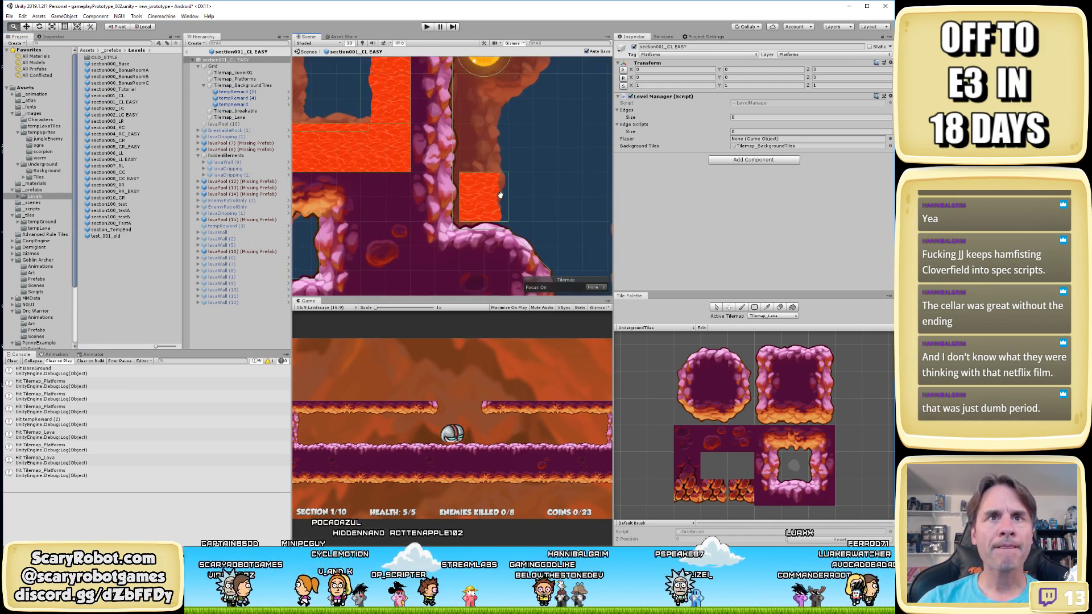
pyautogui.click(491, 200)
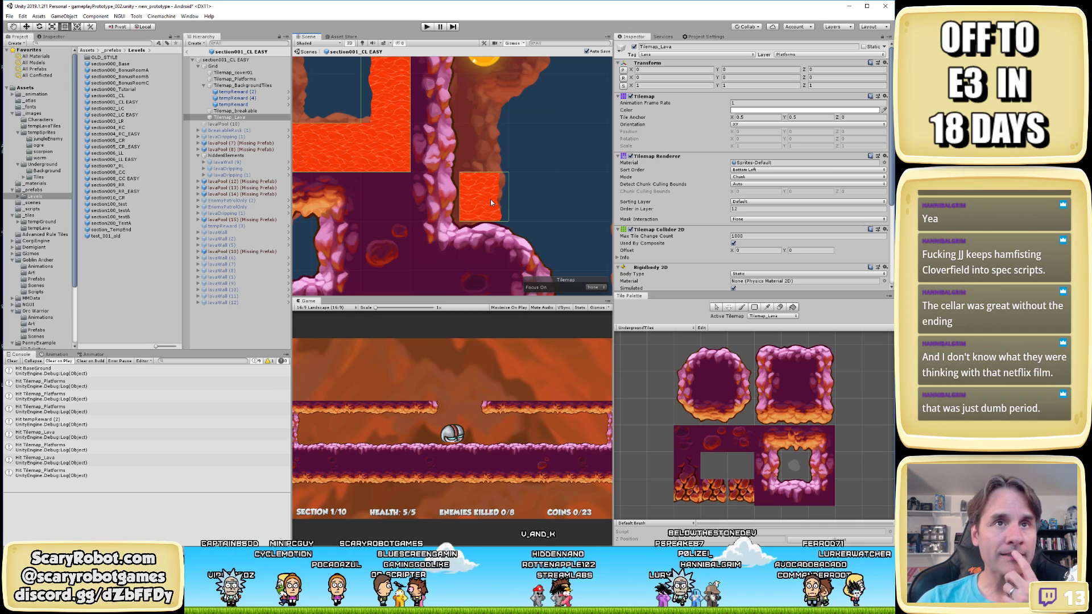
pyautogui.click(483, 197)
pyautogui.click(483, 197)
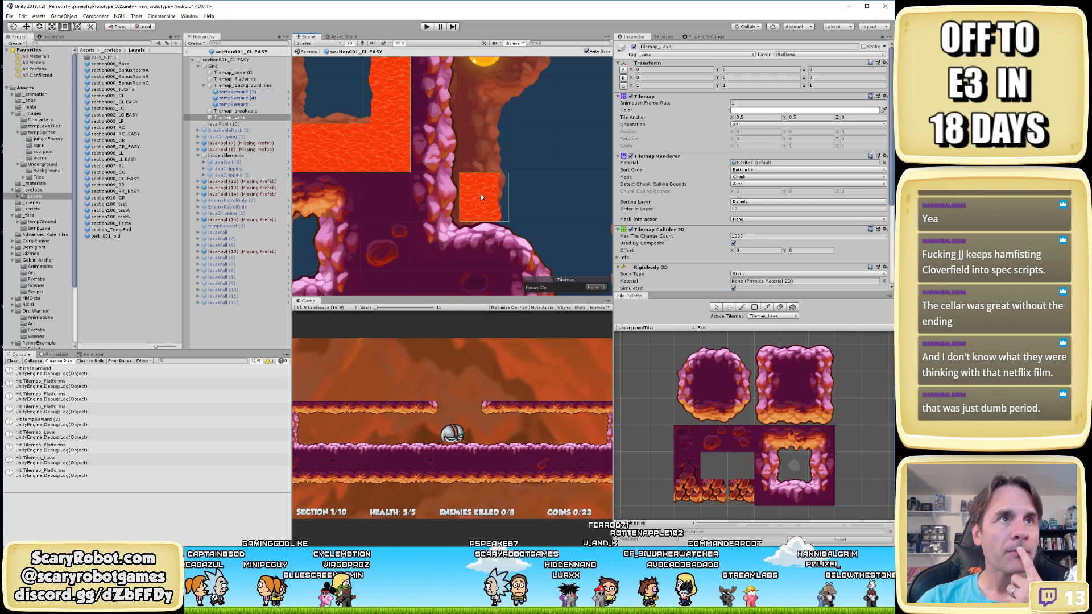
pyautogui.scroll(-4, 732, 175)
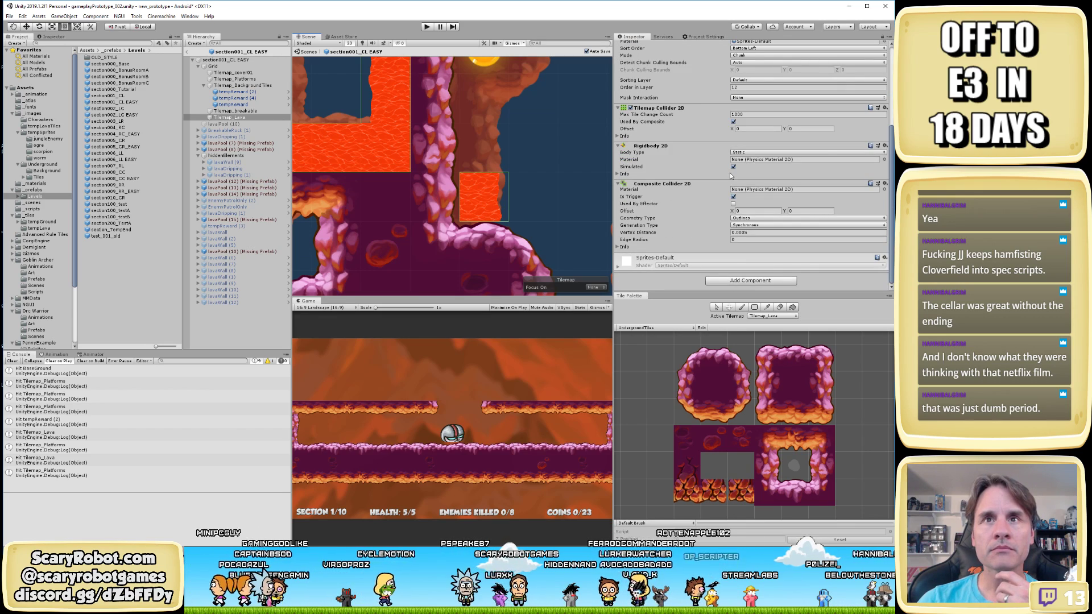
pyautogui.scroll(4, 729, 178)
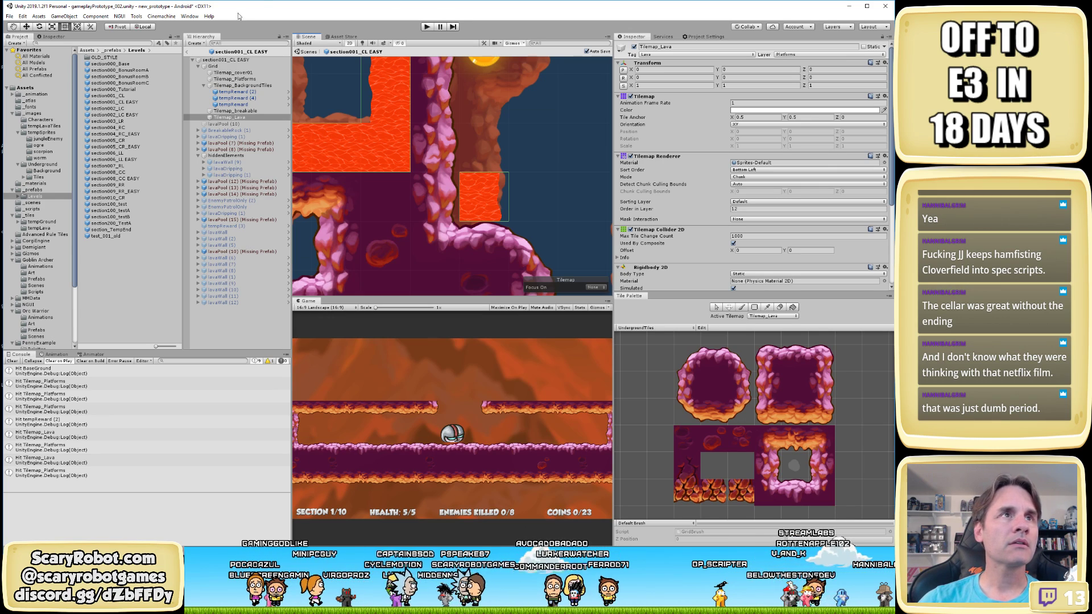
pyautogui.click(187, 51)
pyautogui.click(215, 63)
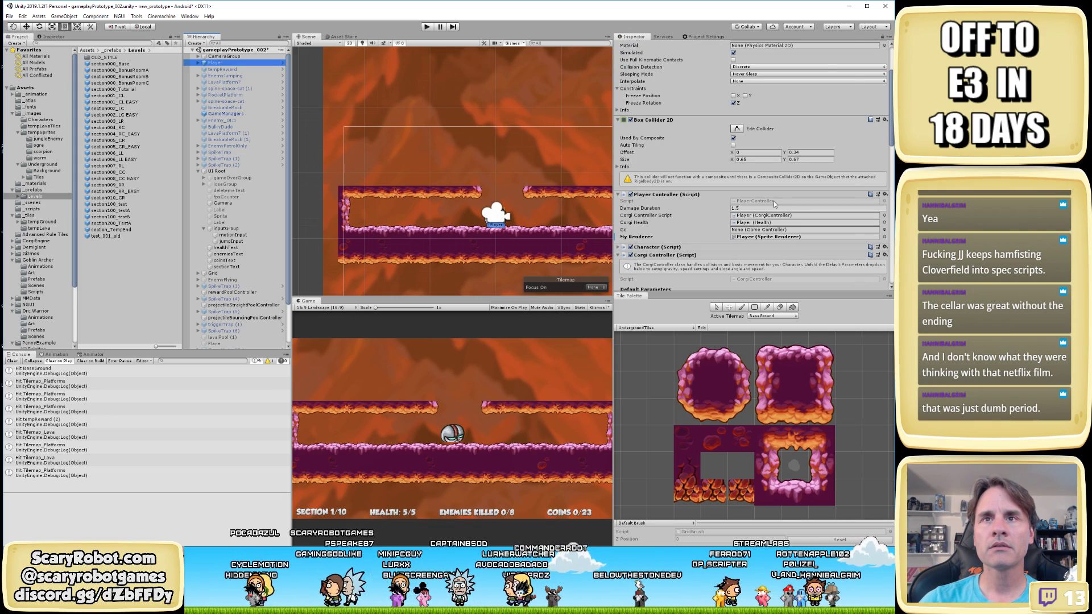
# Open PlayerController.cs and delete the early return in OnTriggerStay2D
pyautogui.doubleClick(774, 200)
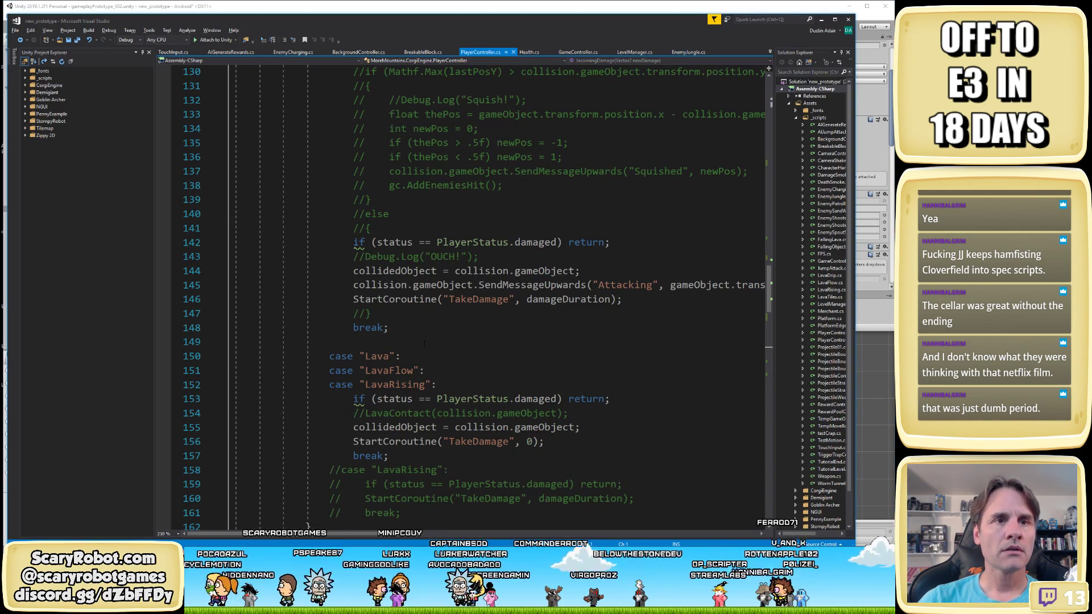
pyautogui.scroll(7, 381, 304)
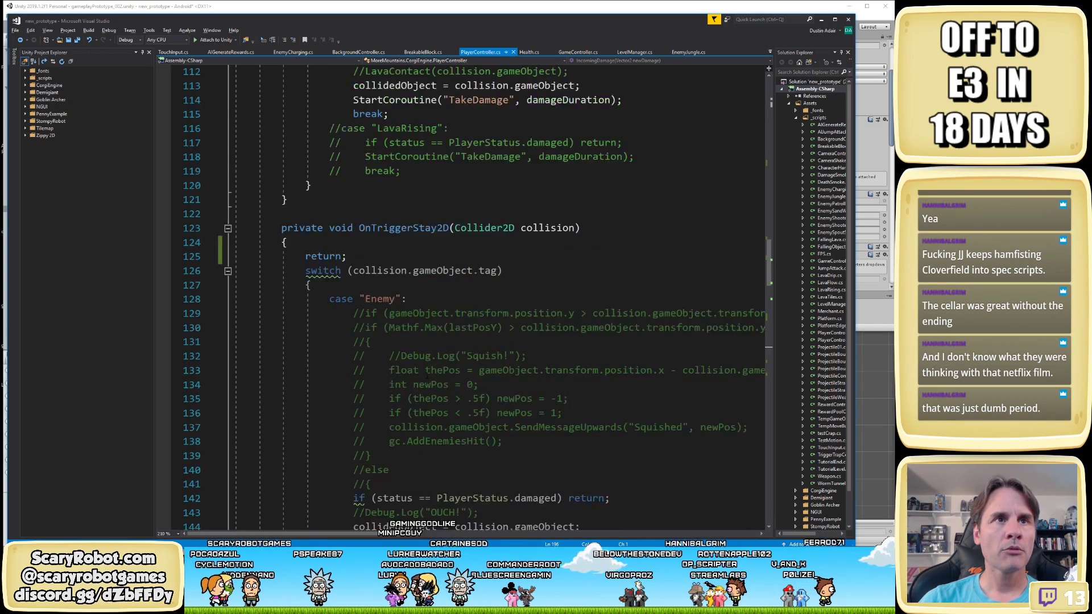
pyautogui.click(381, 304)
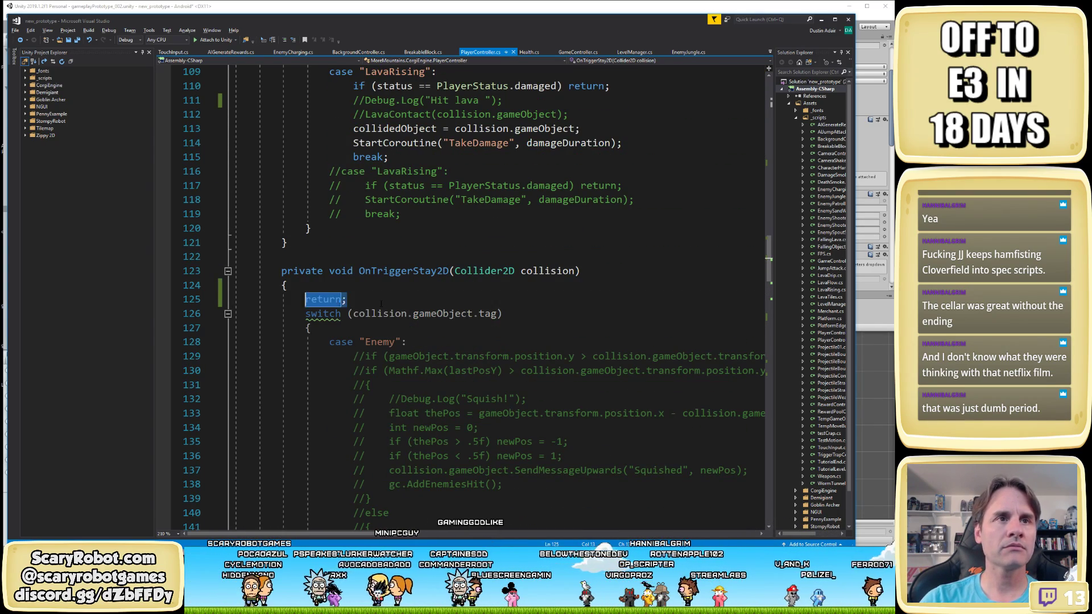
pyautogui.press('BackSpace')
pyautogui.press('BackSpace')
pyautogui.press('BackSpace')
pyautogui.press('BackSpace')
pyautogui.press('BackSpace')
pyautogui.press('BackSpace')
pyautogui.press('BackSpace')
pyautogui.press('BackSpace')
# Review the Debug.Log hit-name line in OnTriggerEnter2D, then bring Unity back to the front
pyautogui.scroll(1, 432, 296)
pyautogui.scroll(18, 432, 296)
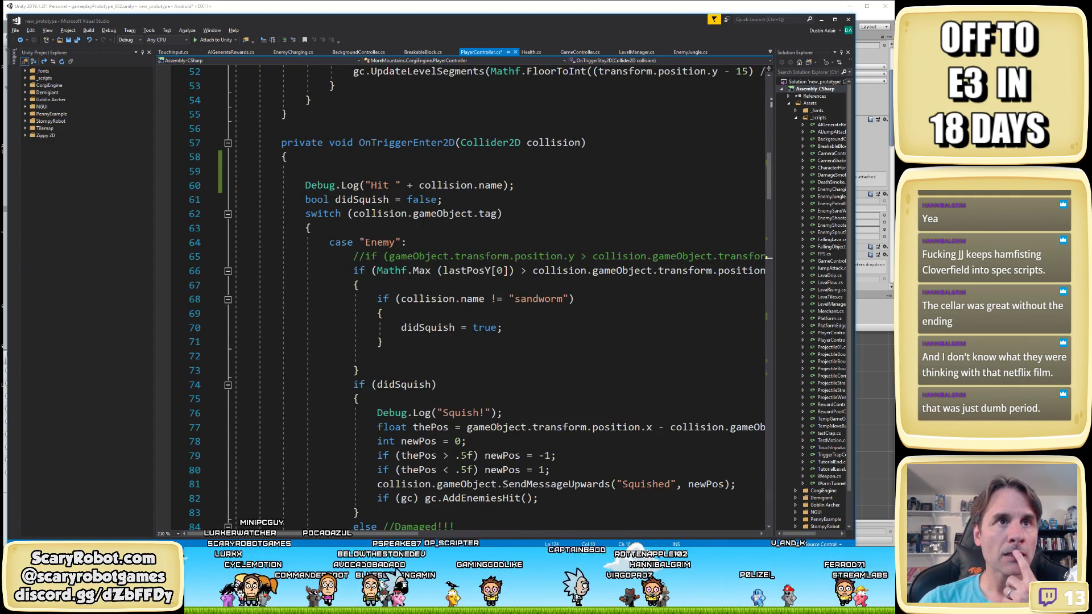
pyautogui.moveTo(305, 184); pyautogui.dragTo(507, 195)
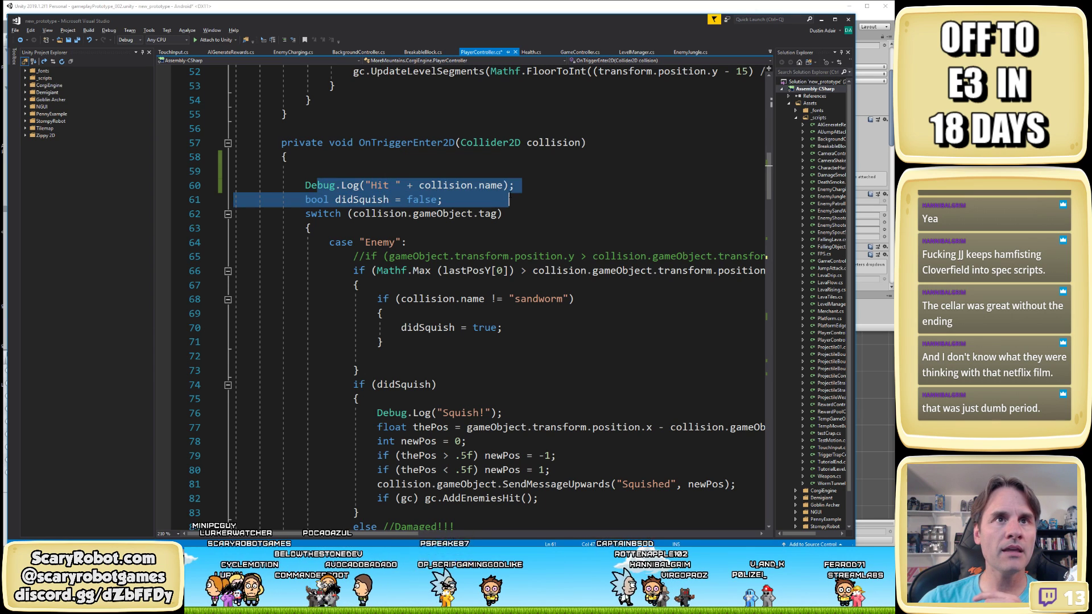
pyautogui.click(503, 186)
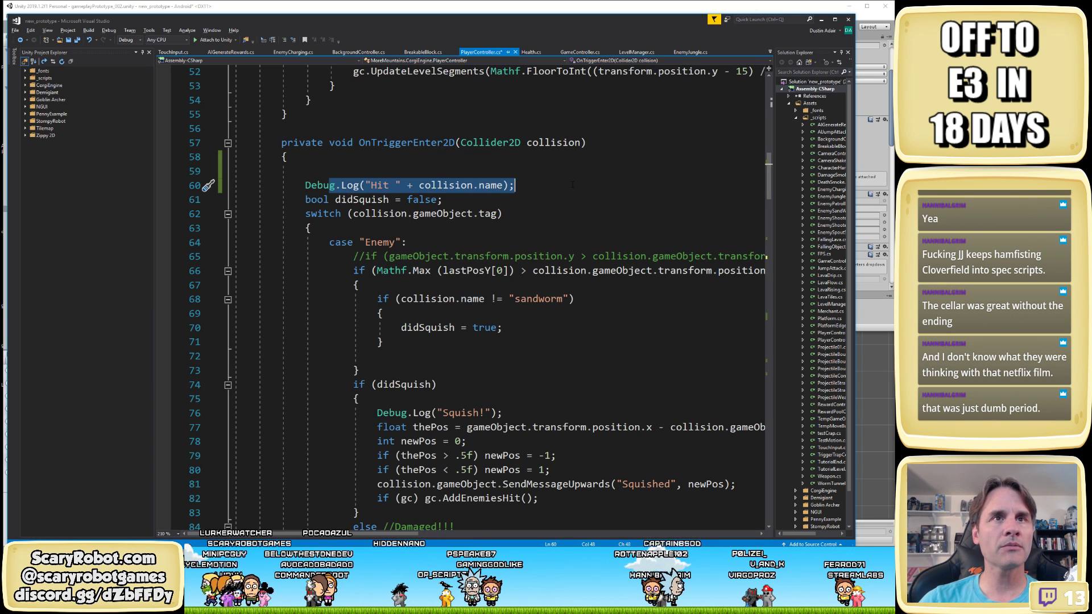
pyautogui.moveTo(330, 185); pyautogui.dragTo(515, 185)
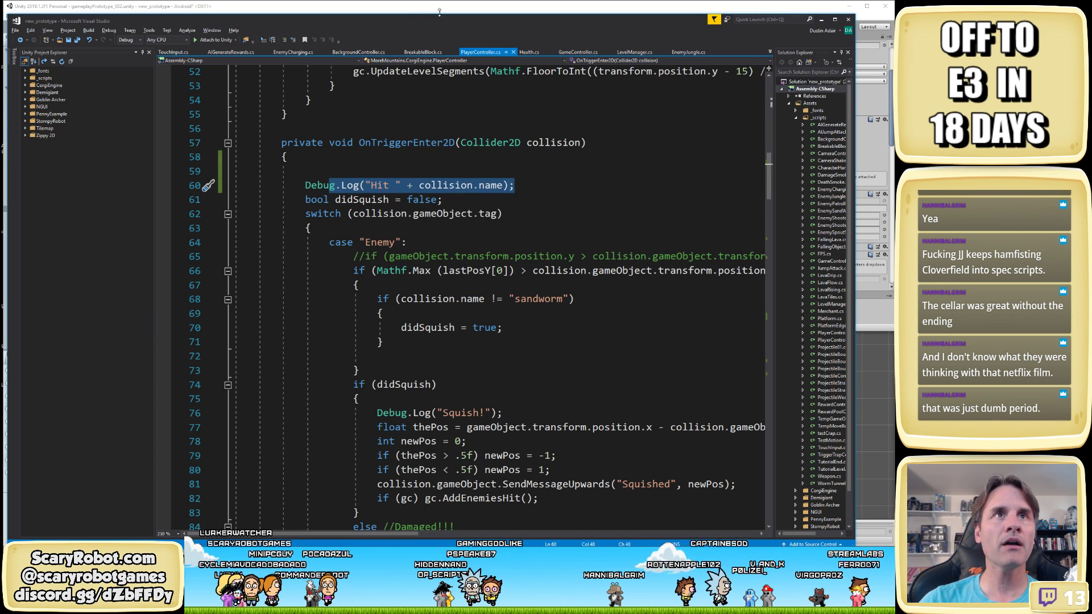
pyautogui.click(411, 7)
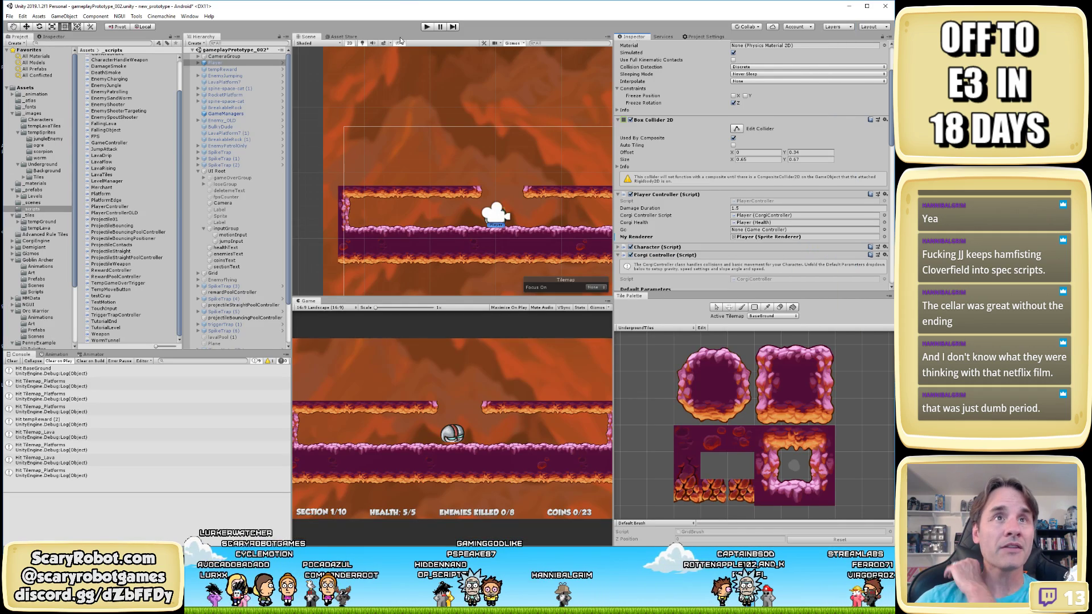
# Run a quick play-test of the level and stop it
pyautogui.click(427, 26)
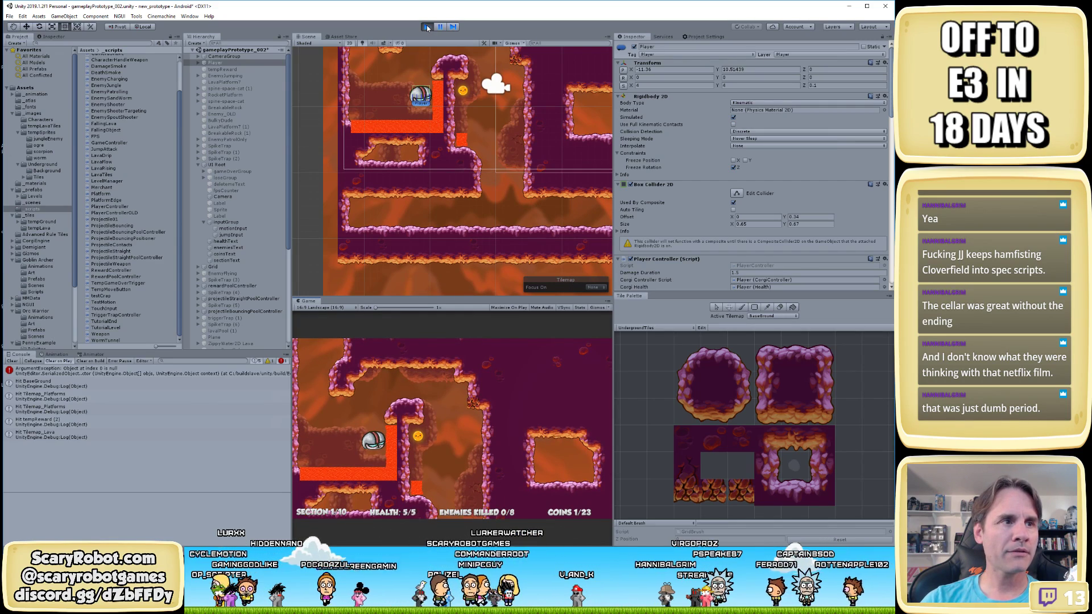
pyautogui.click(427, 27)
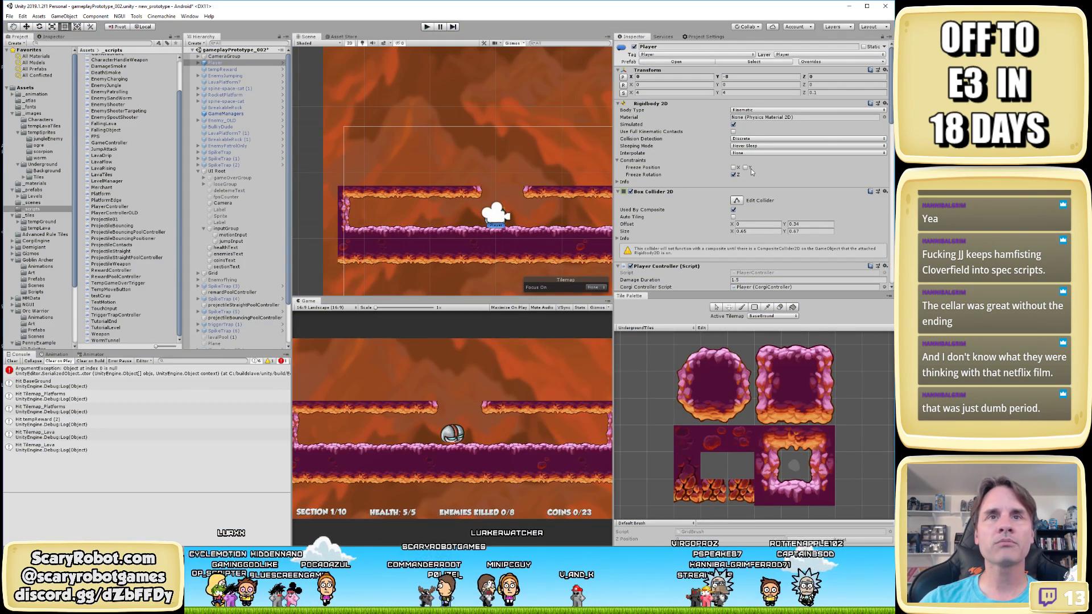
pyautogui.scroll(-3, 247, 140)
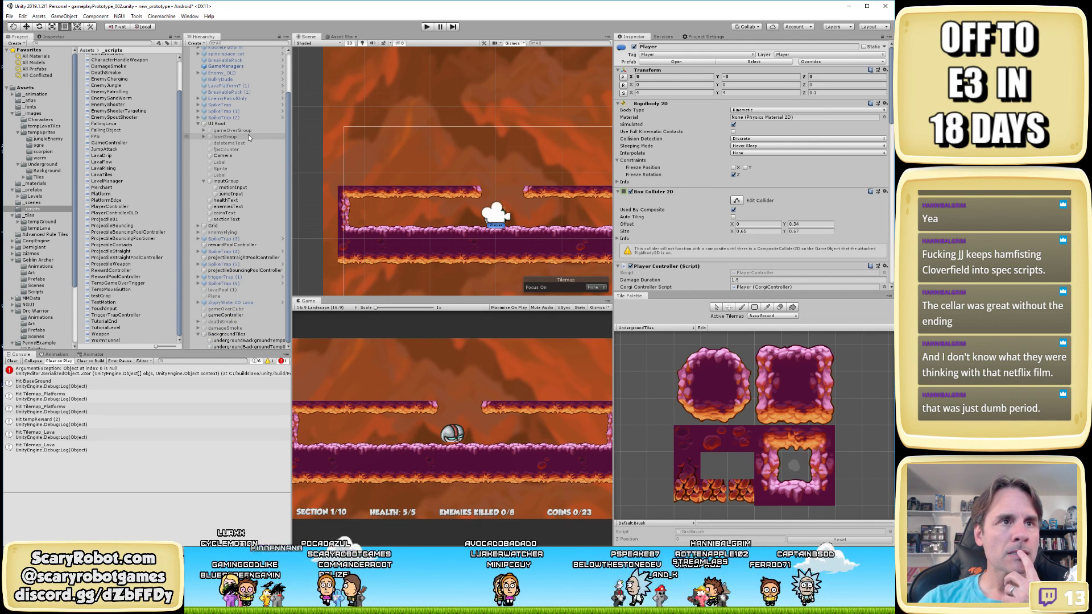
pyautogui.scroll(3, 248, 135)
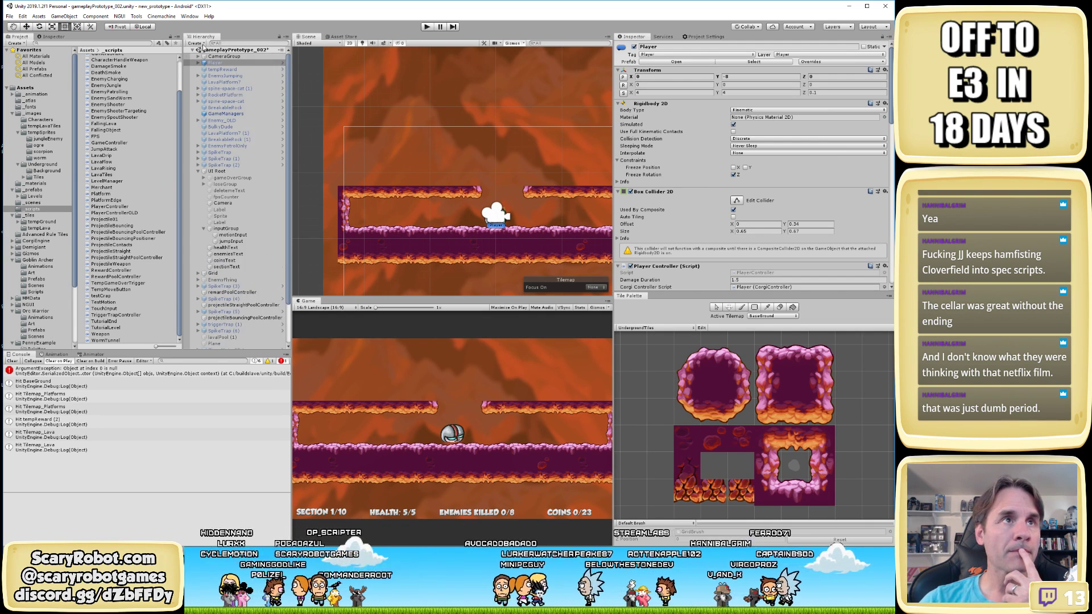
# Add Lava to the Player's Corgi Controller Platform Mask
pyautogui.click(215, 63)
pyautogui.scroll(-5, 769, 196)
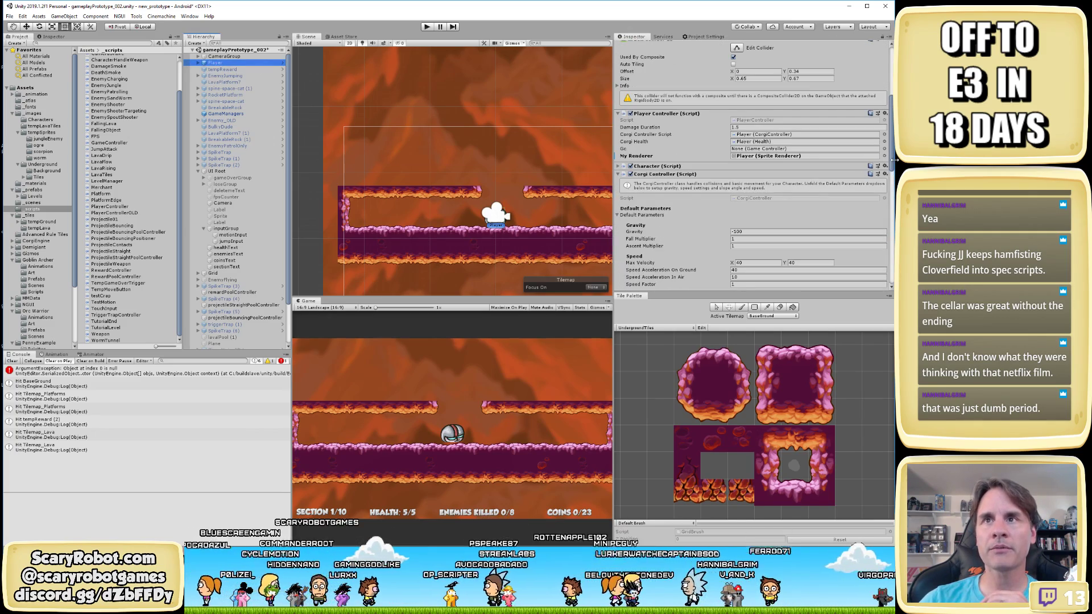
pyautogui.scroll(-3, 737, 207)
pyautogui.scroll(-2, 754, 228)
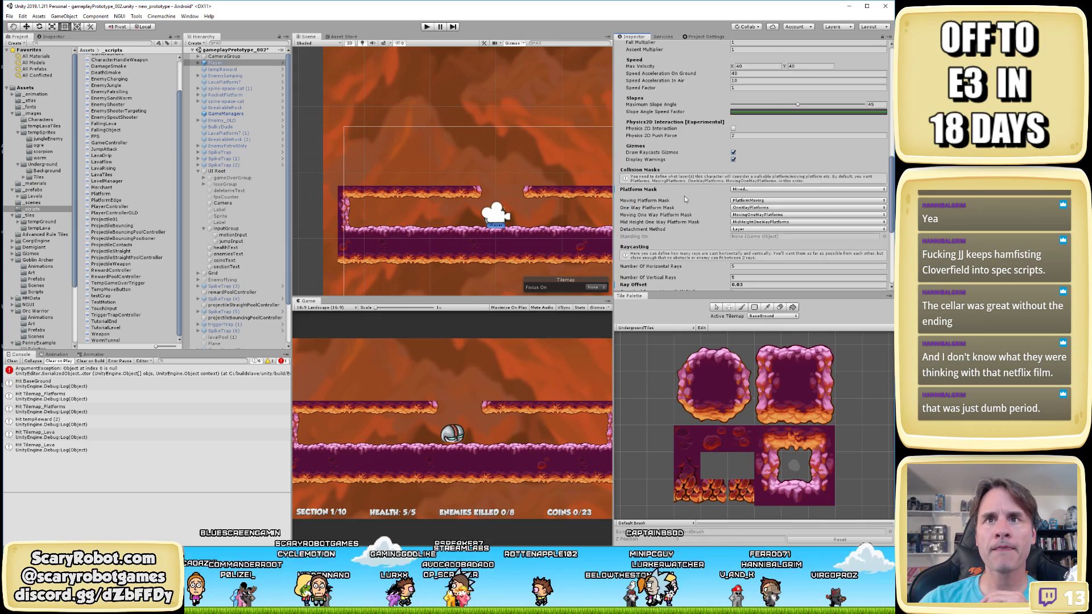
pyautogui.click(757, 189)
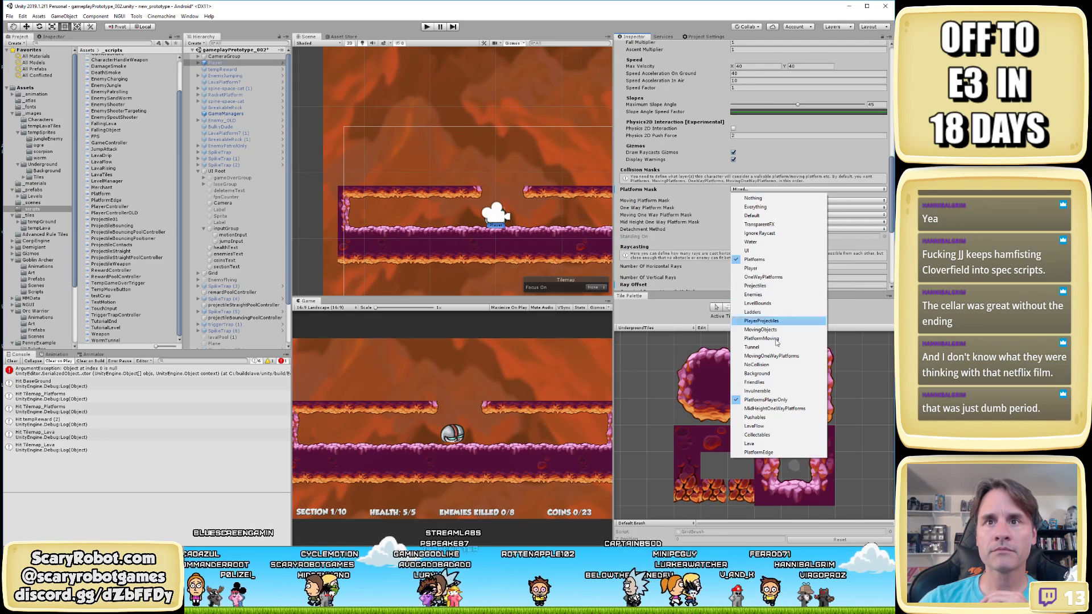
pyautogui.click(753, 446)
# Play-test again, jumping the player into the lava and back onto the ledge, then stop
pyautogui.click(426, 26)
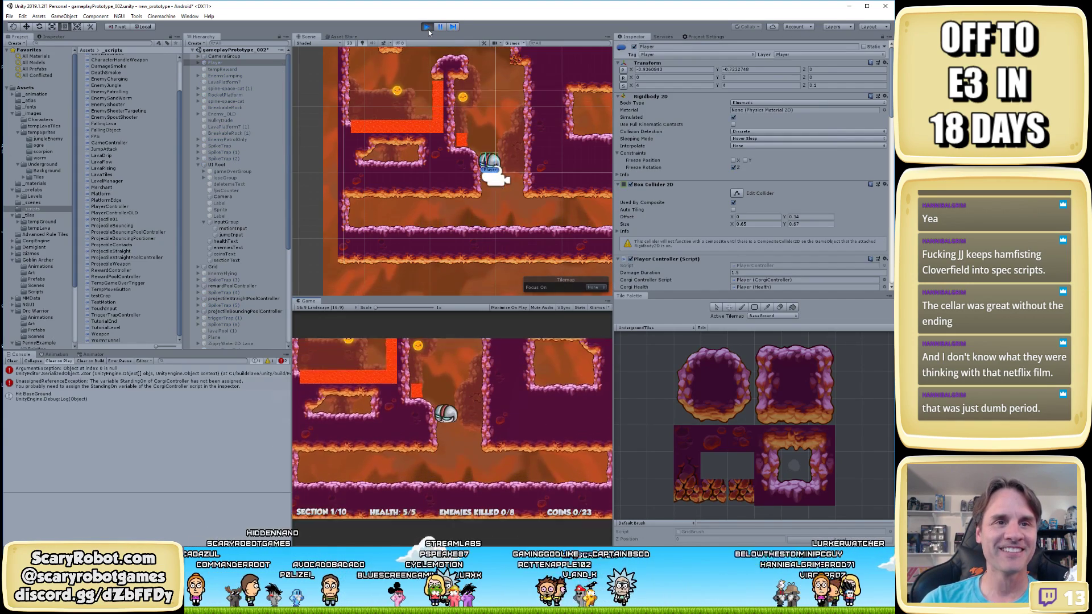
pyautogui.press('space')
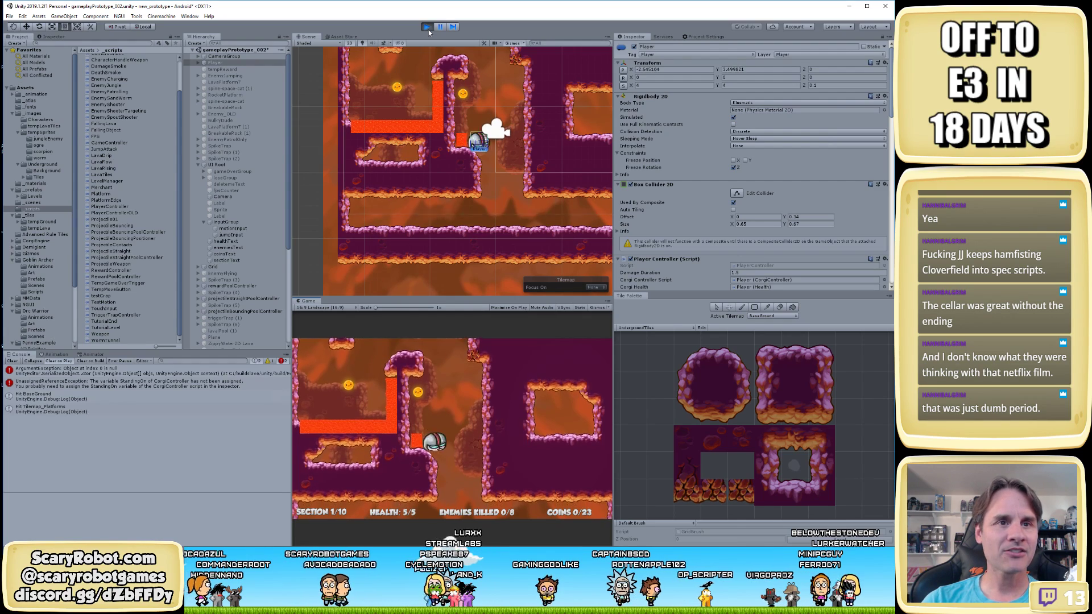
pyautogui.press('Right')
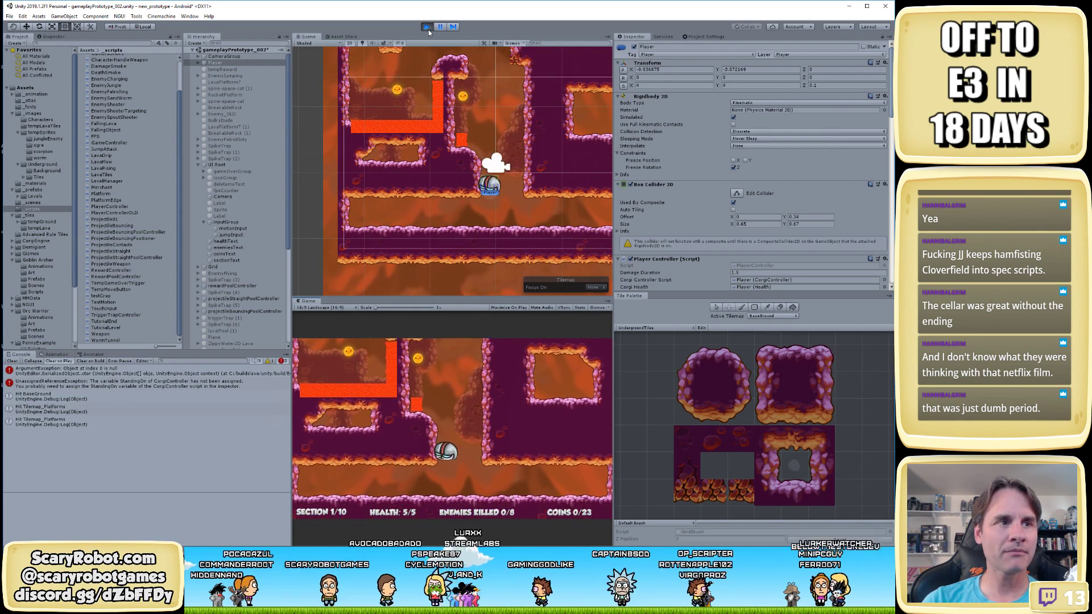
pyautogui.press('space')
pyautogui.press('Left')
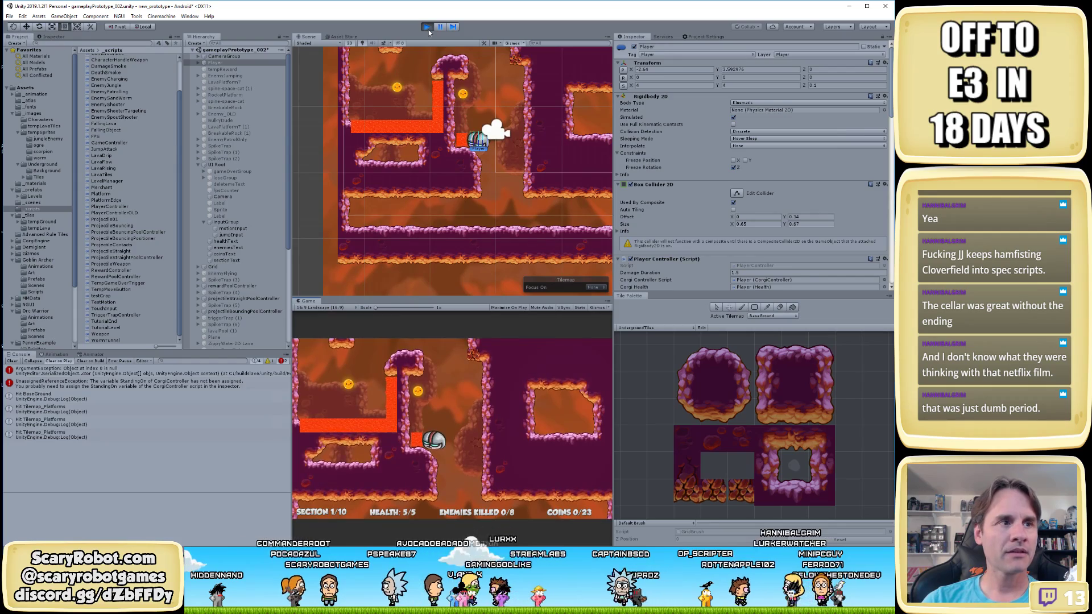
pyautogui.press('space')
pyautogui.press('Right')
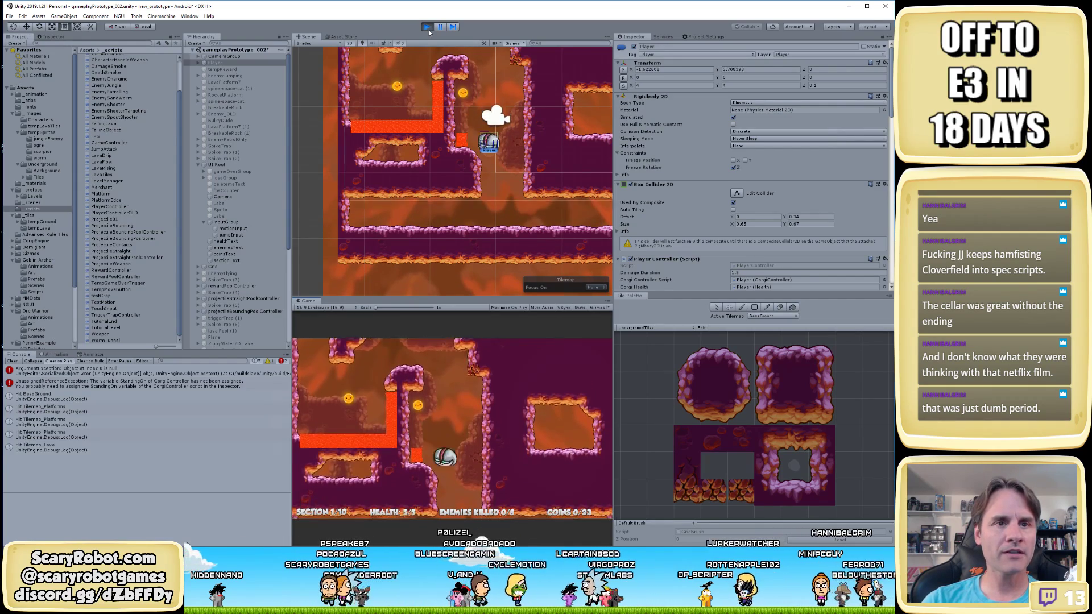
pyautogui.press('Left')
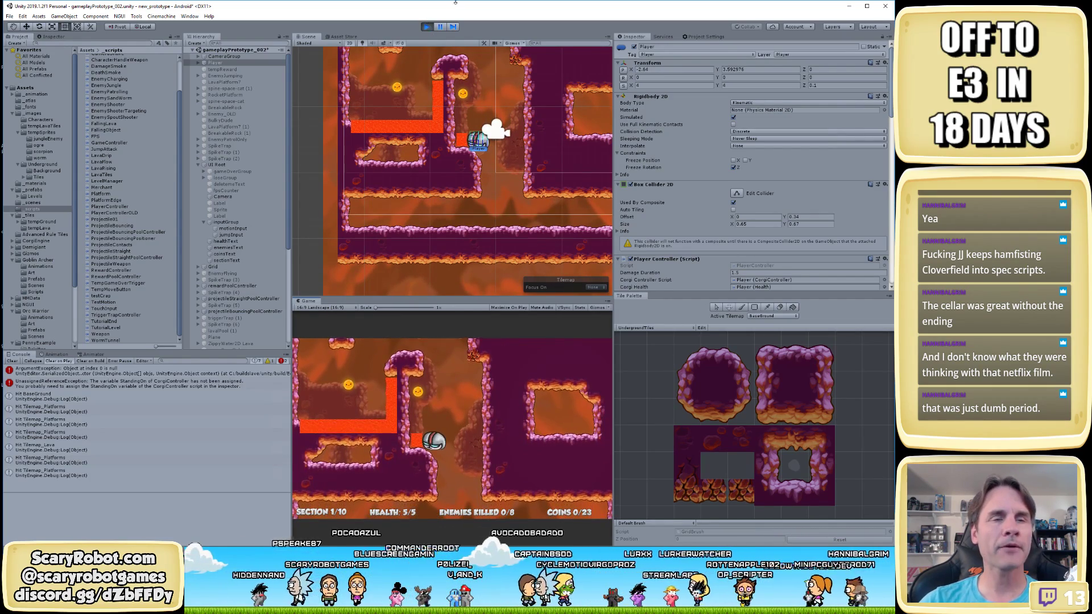
pyautogui.click(427, 26)
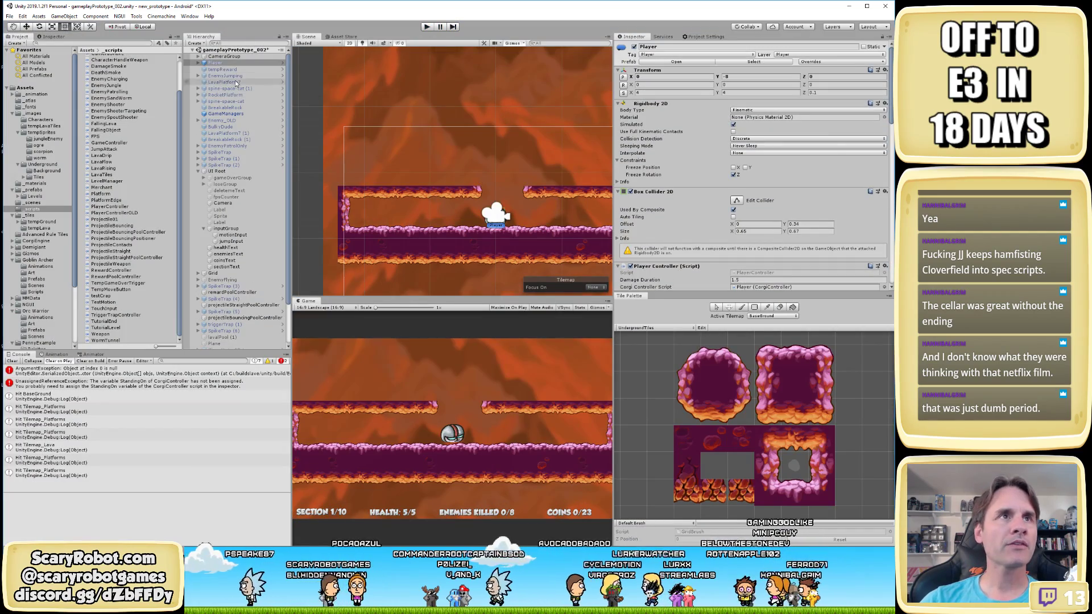
# Review the Platform Mask layer list and the Physics 2D layer collision matrix
pyautogui.scroll(-5, 778, 227)
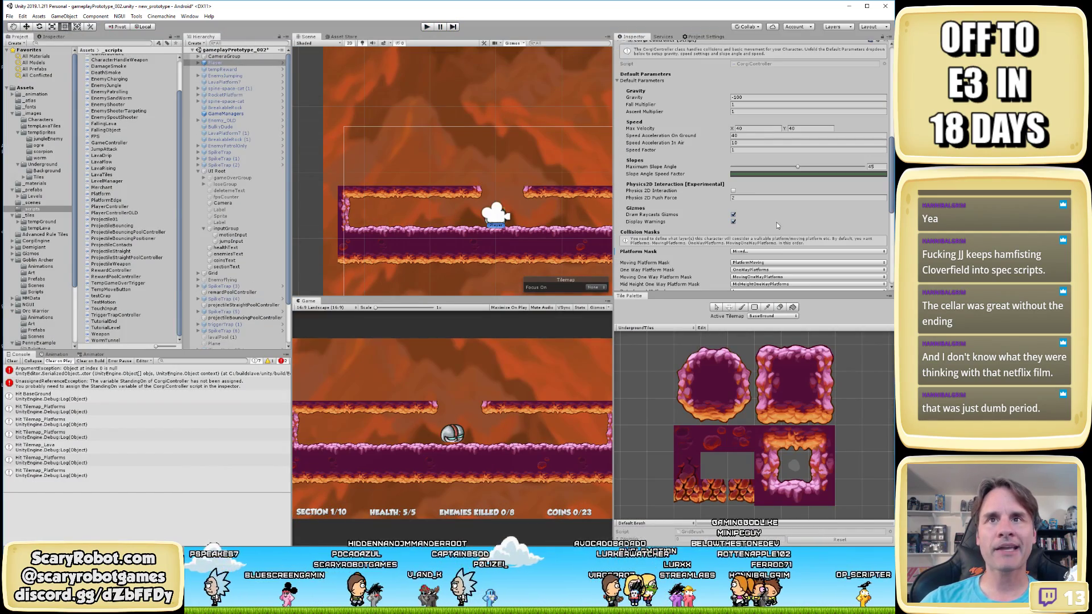
pyautogui.click(757, 251)
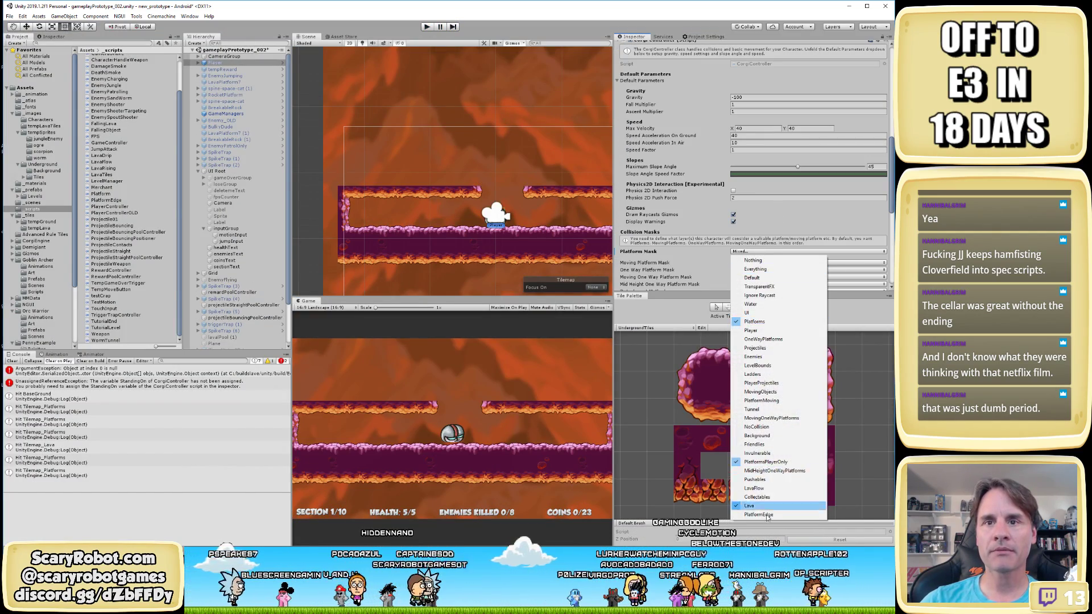
pyautogui.click(822, 506)
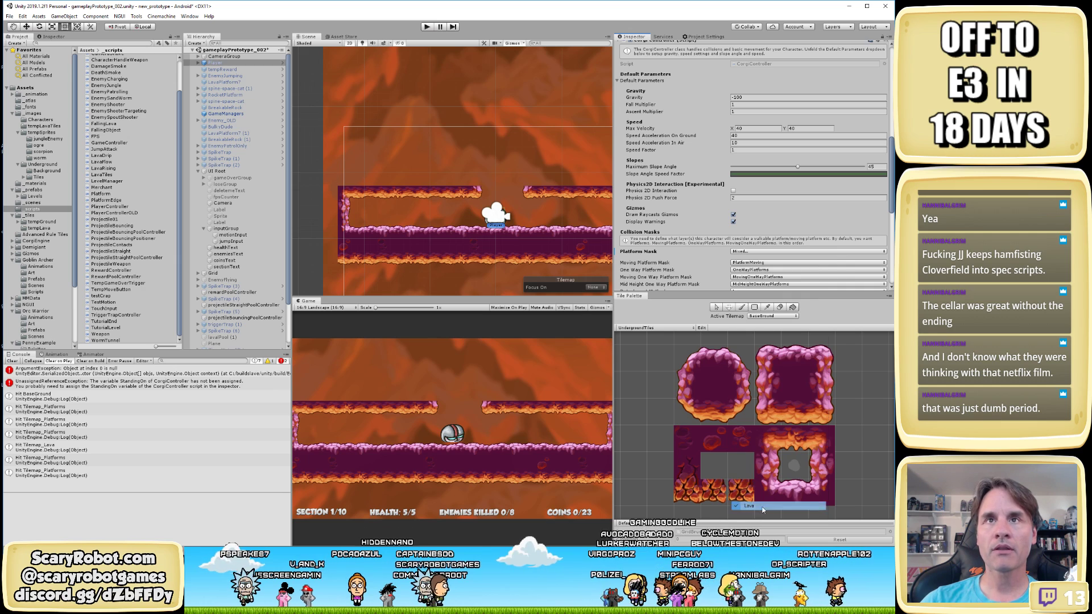
pyautogui.click(701, 37)
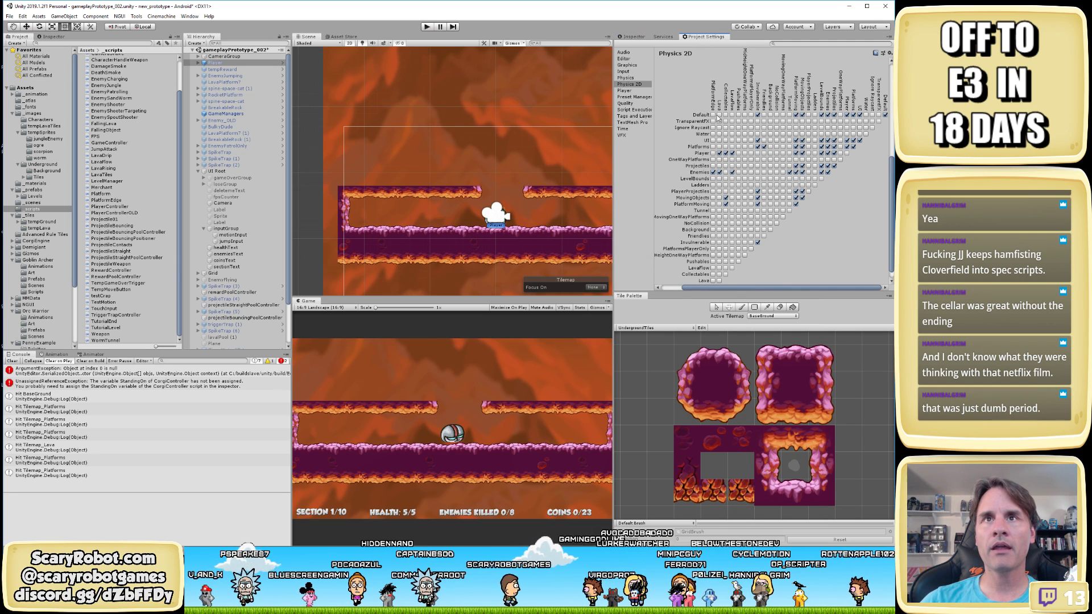
# Play-test, jump to collect a coin, and open the code behind a Hit log entry
pyautogui.click(428, 26)
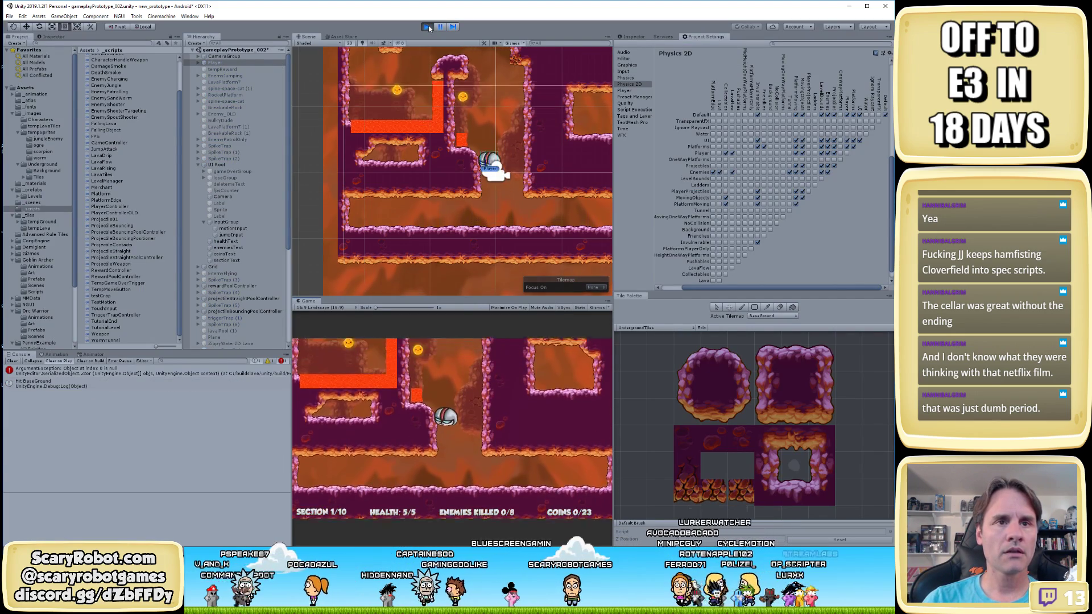
pyautogui.press('space')
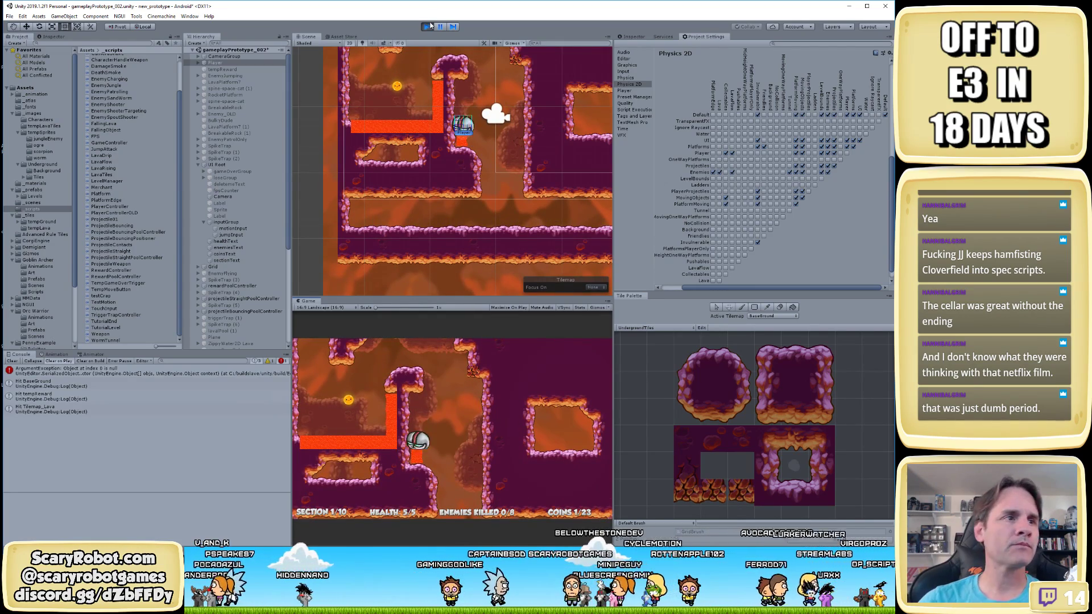
pyautogui.doubleClick(109, 397)
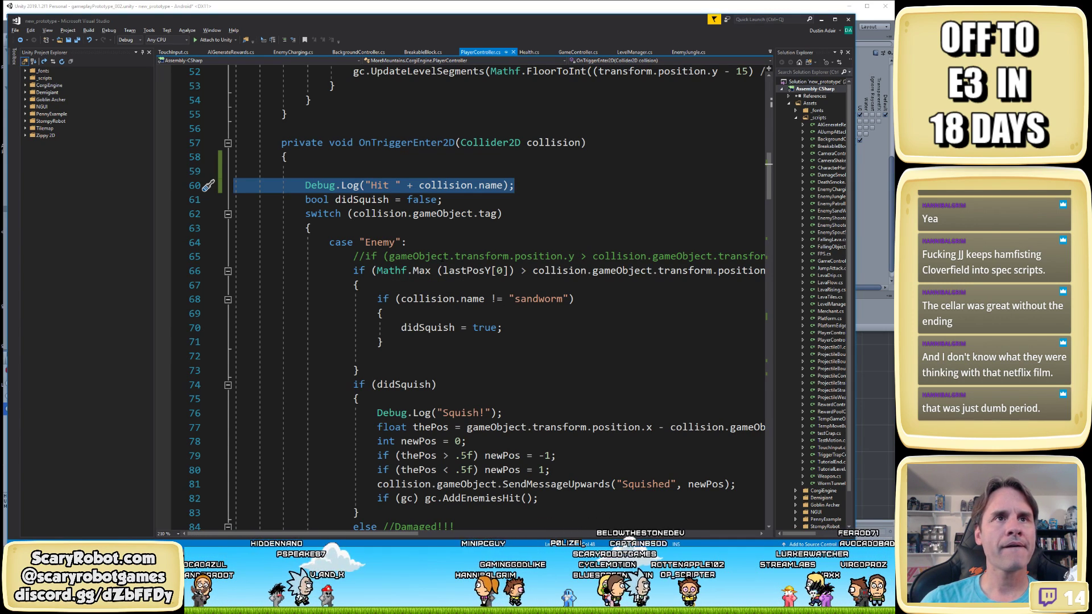
# Back in Unity, stop the game, then frame the Player and show its component settings
pyautogui.hotkey('alt', 'Tab')
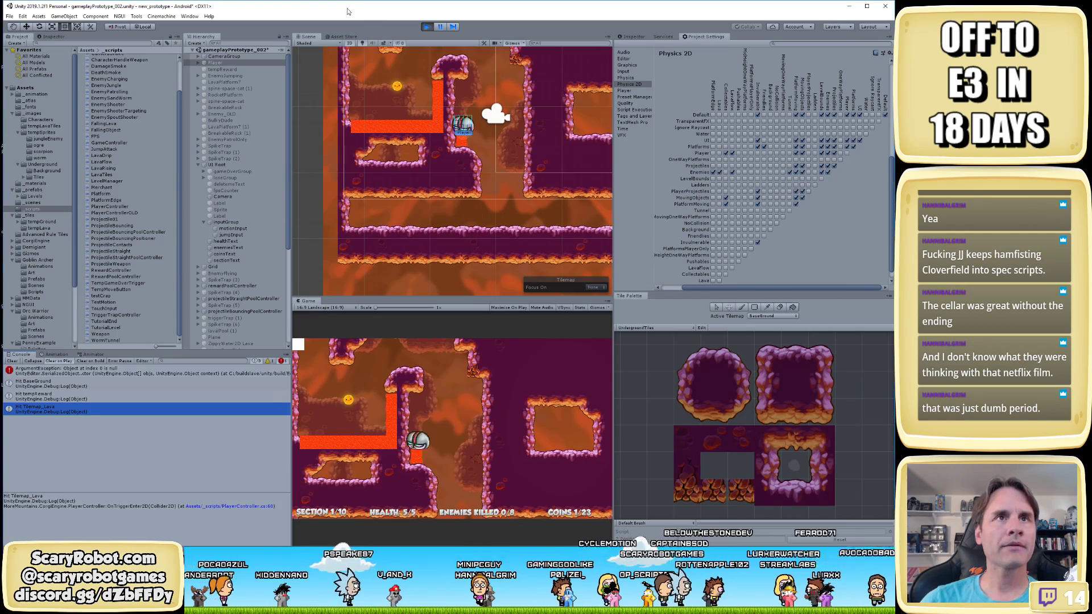
pyautogui.click(426, 28)
pyautogui.click(219, 64)
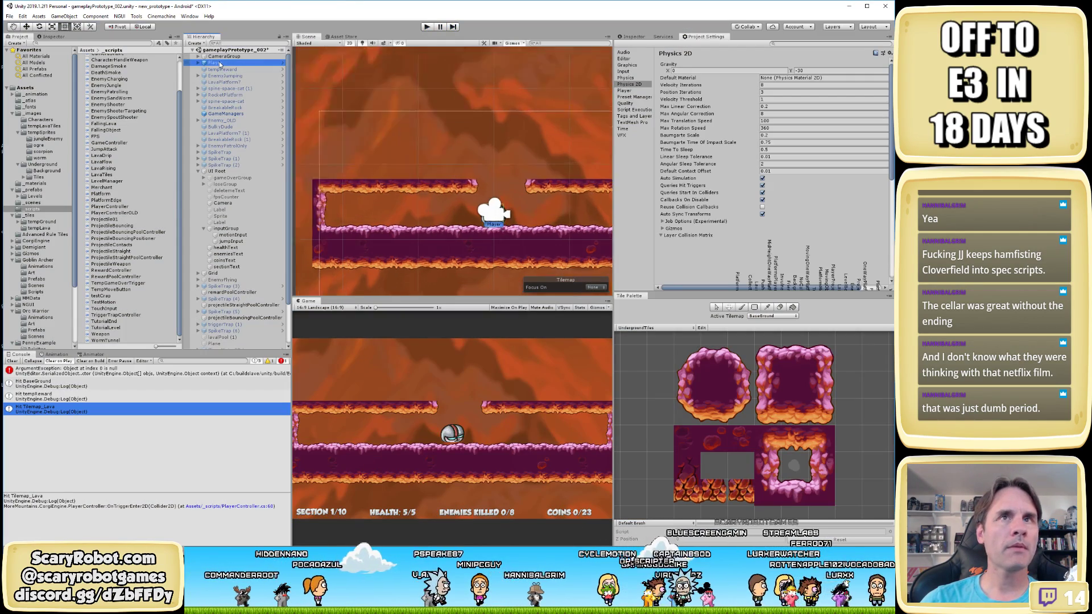
pyautogui.press('f')
pyautogui.click(636, 37)
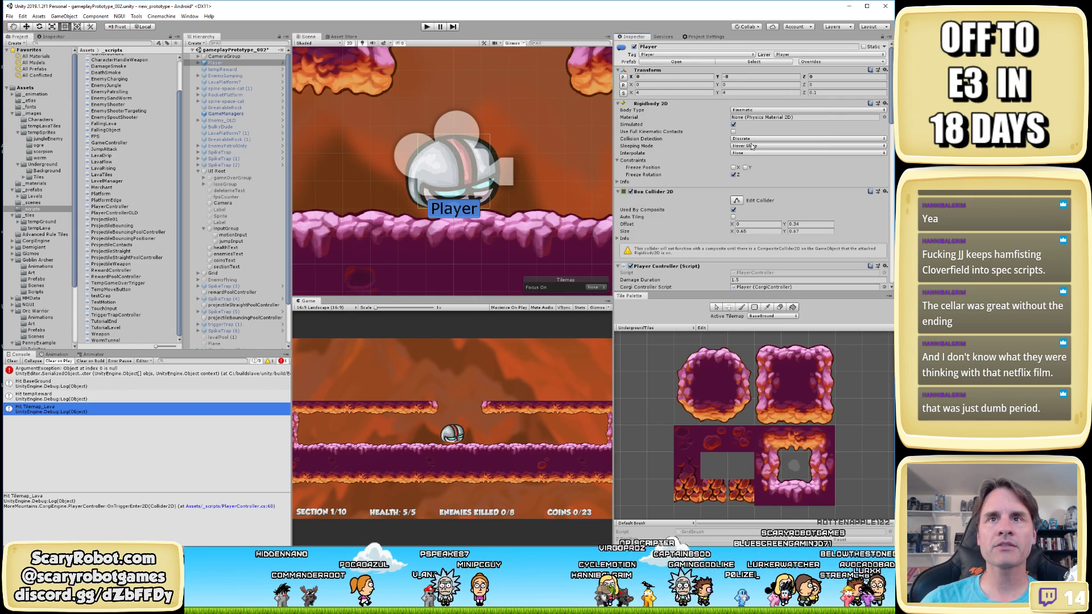
pyautogui.scroll(-8, 752, 155)
pyautogui.scroll(-8, 746, 158)
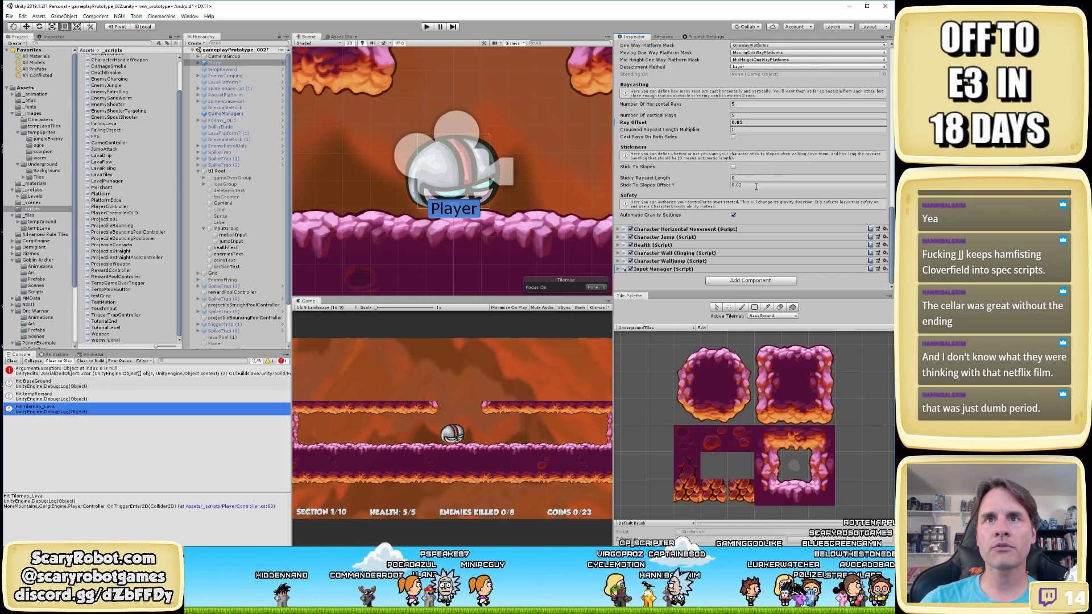
# Set the Player's Ray Offset to 0.1, play-test it, then reselect the Ray Offset field
pyautogui.click(757, 122)
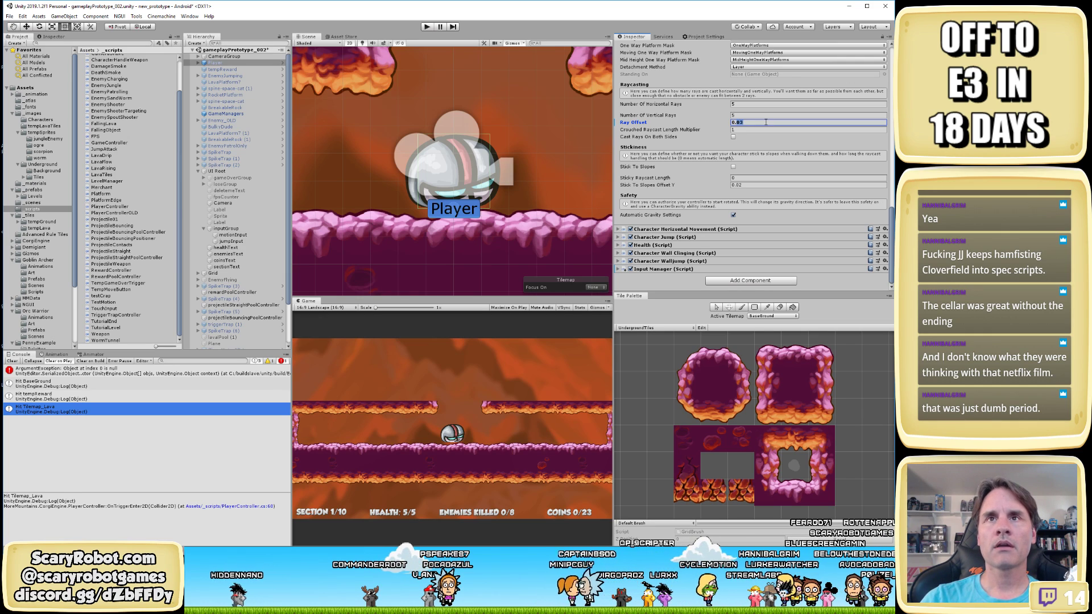
pyautogui.write('0.1')
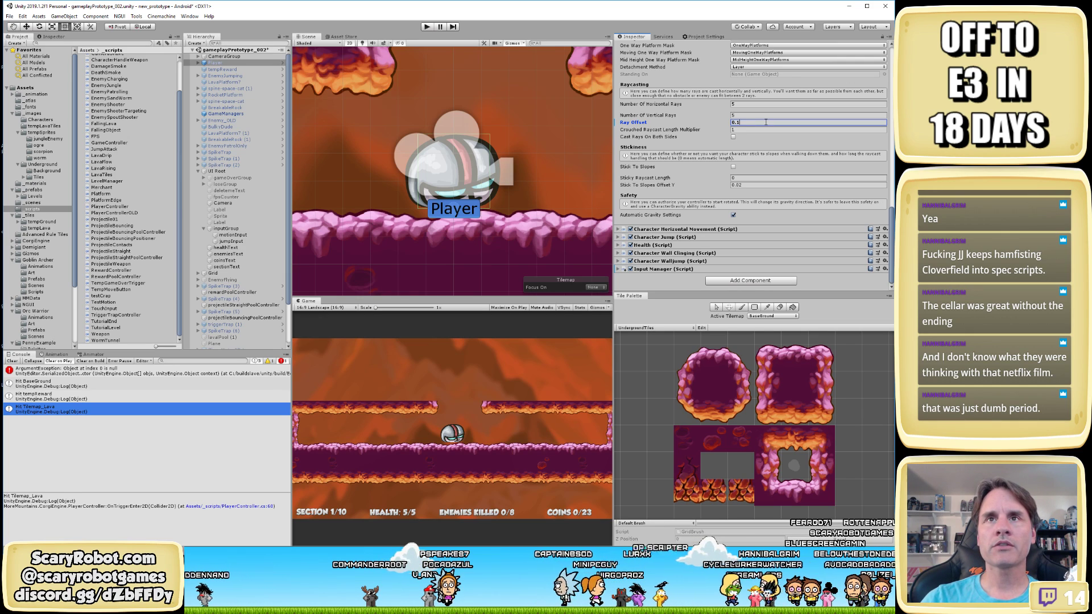
pyautogui.click(427, 27)
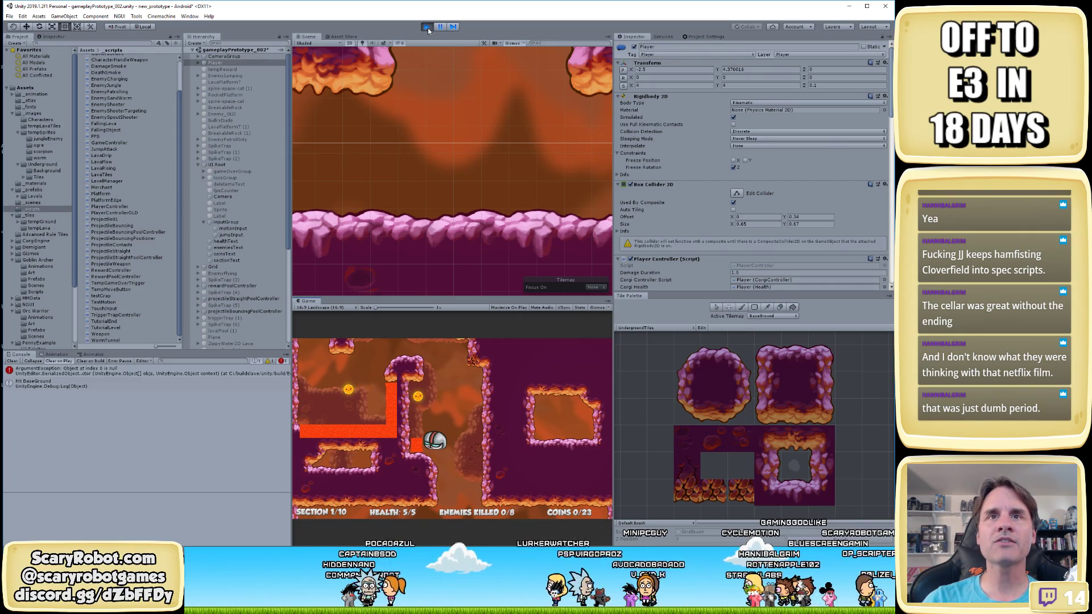
pyautogui.click(427, 26)
pyautogui.scroll(-10, 773, 165)
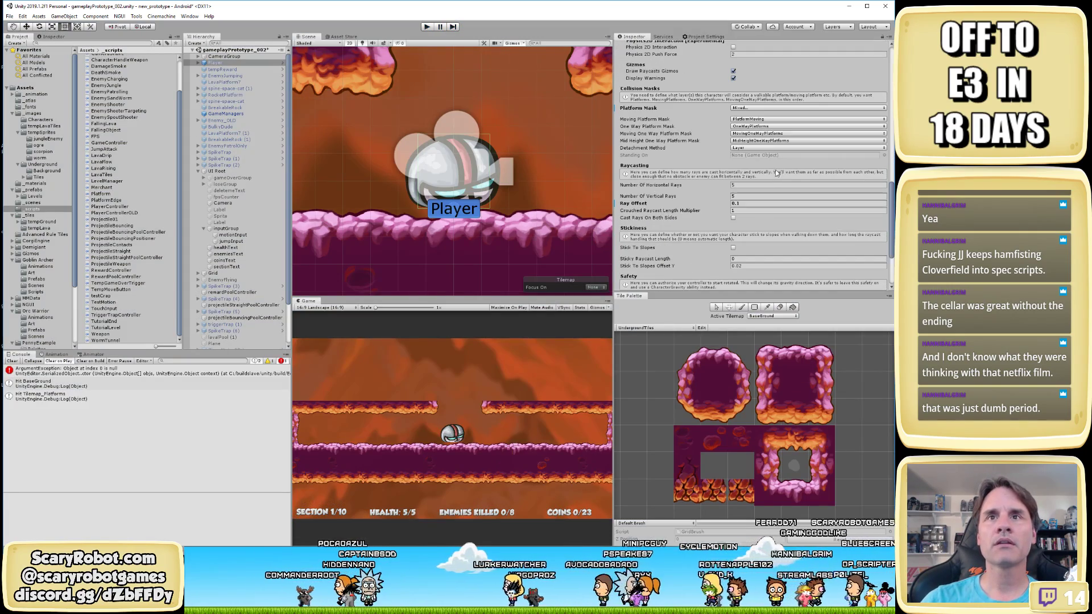
pyautogui.click(768, 204)
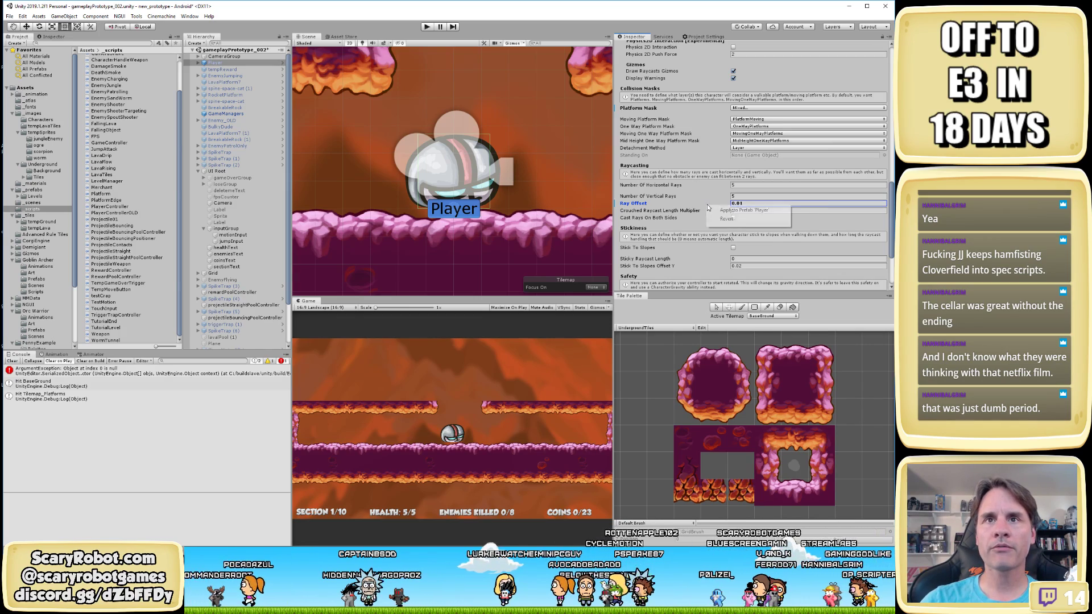
# Run the player through the lava areas while the Console logs Tilemap_Lava and Tilemap_Platforms hits
pyautogui.click(426, 27)
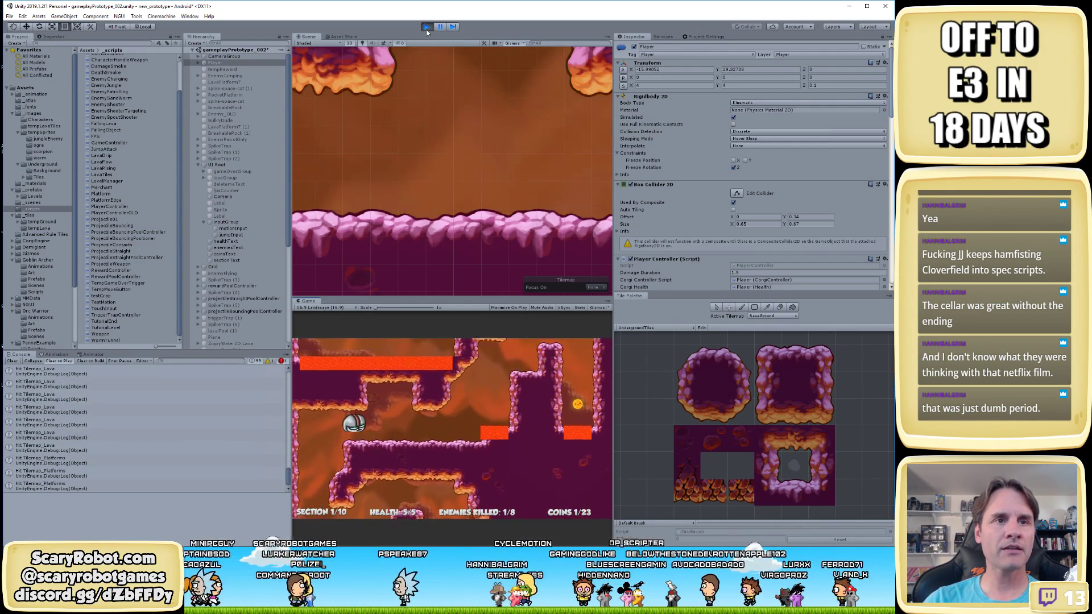
pyautogui.click(426, 26)
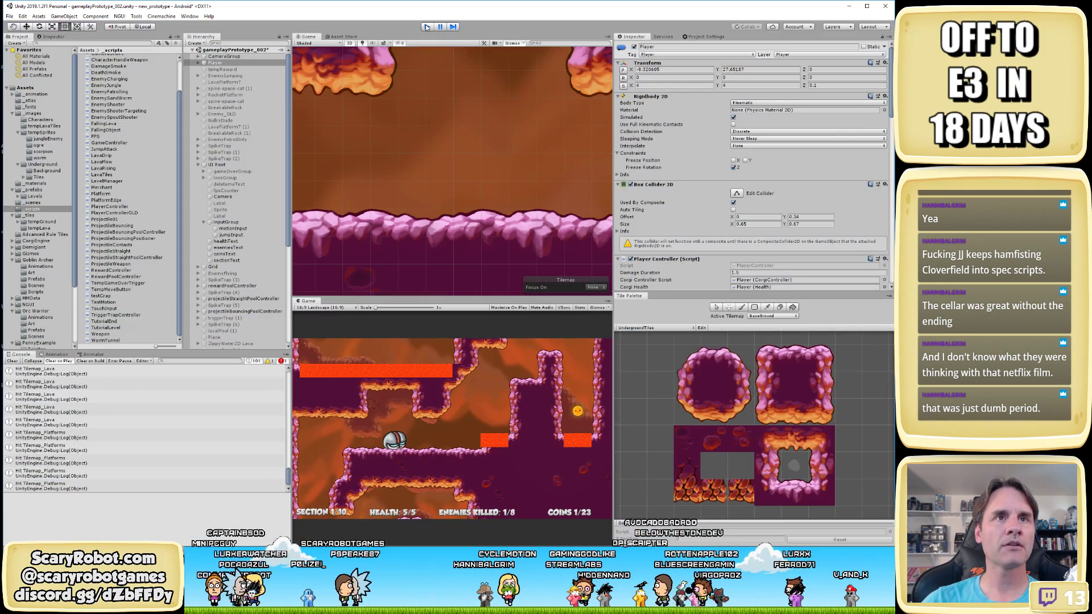
# Browse to _prefabs/Levels and open the section001_CL EASY prefab
pyautogui.click(42, 113)
pyautogui.click(45, 190)
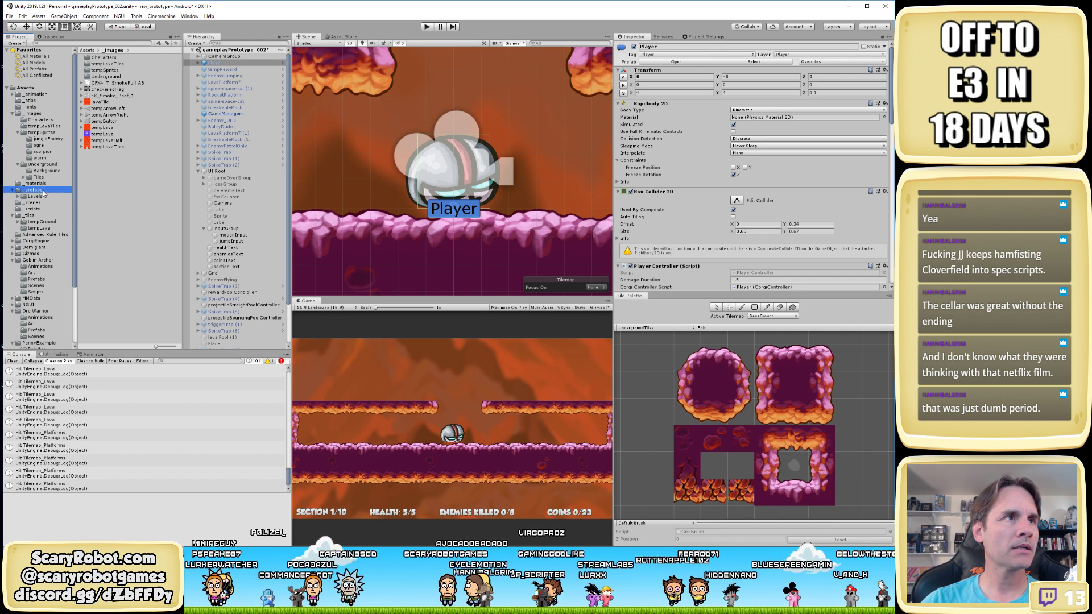
pyautogui.click(38, 217)
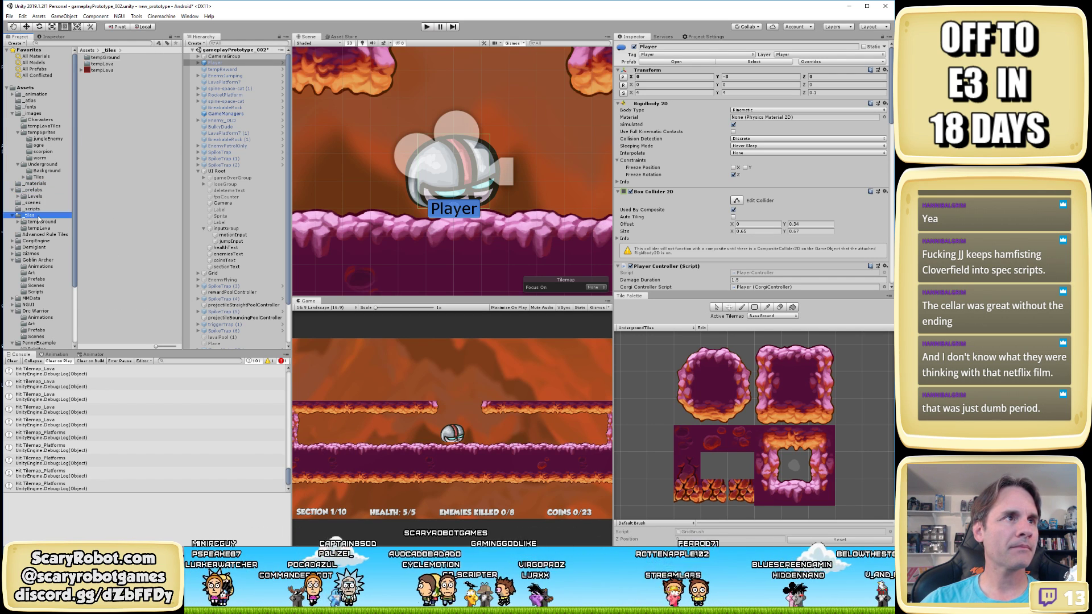
pyautogui.click(35, 196)
pyautogui.doubleClick(134, 104)
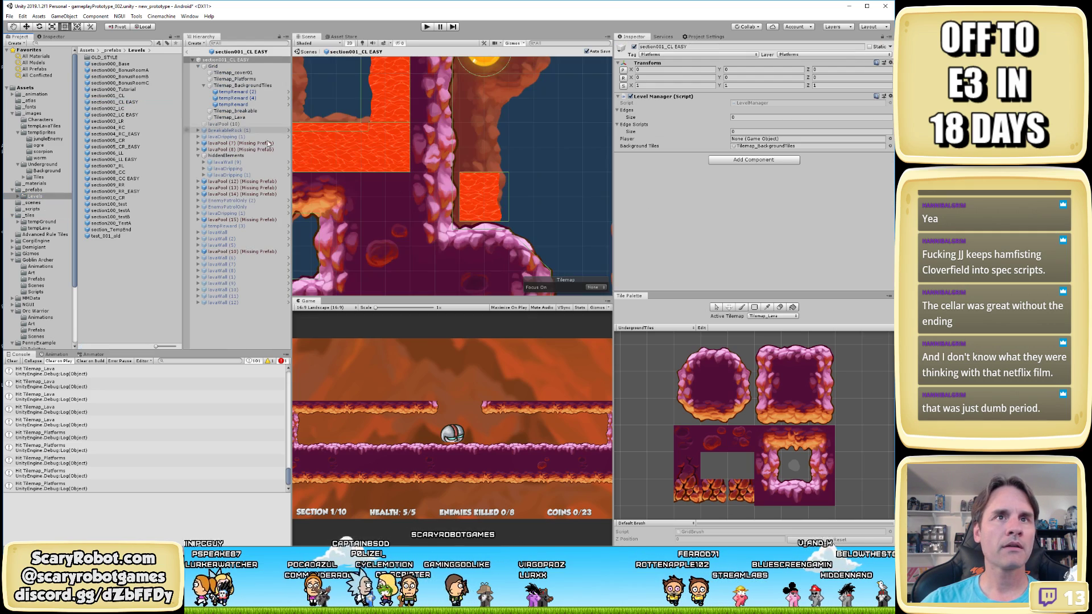
# Check Tilemap_Lava's Composite Collider 2D, then return to the main scene
pyautogui.scroll(4, 513, 221)
pyautogui.click(514, 222)
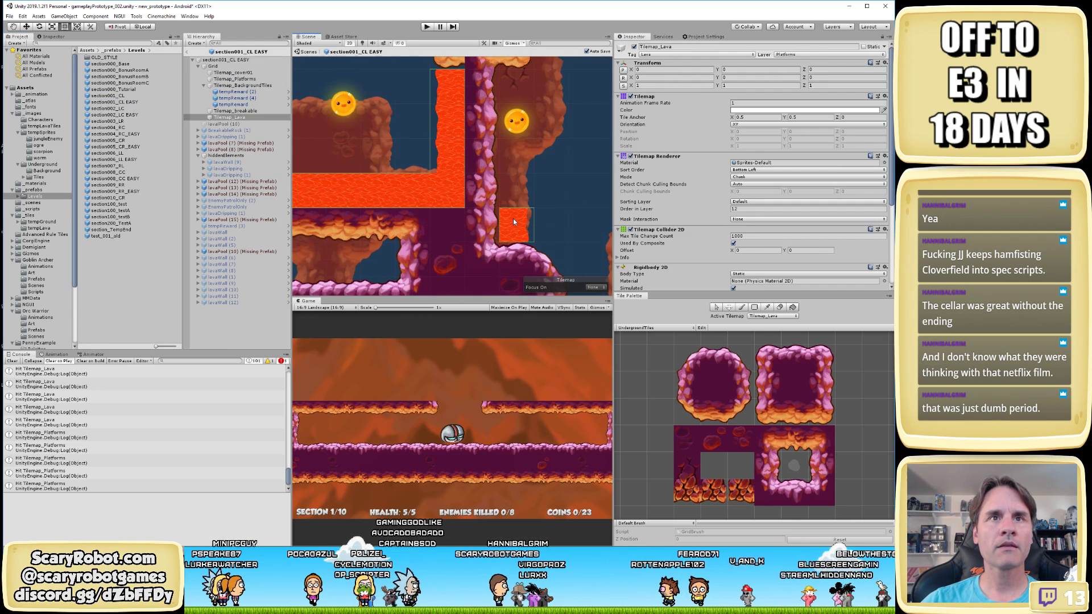
pyautogui.scroll(-5, 751, 220)
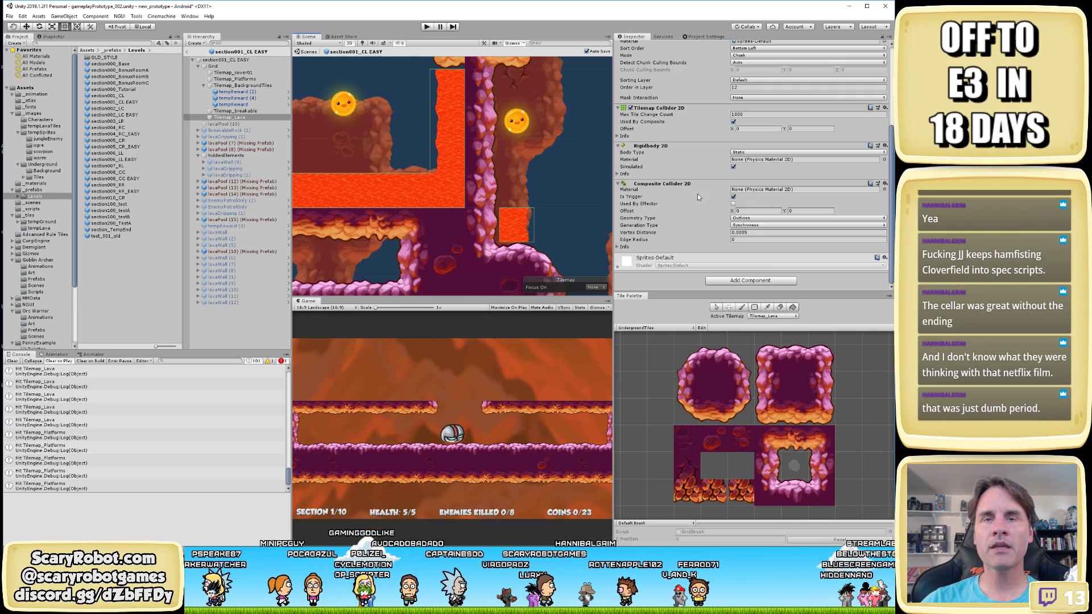
pyautogui.scroll(-6, 479, 198)
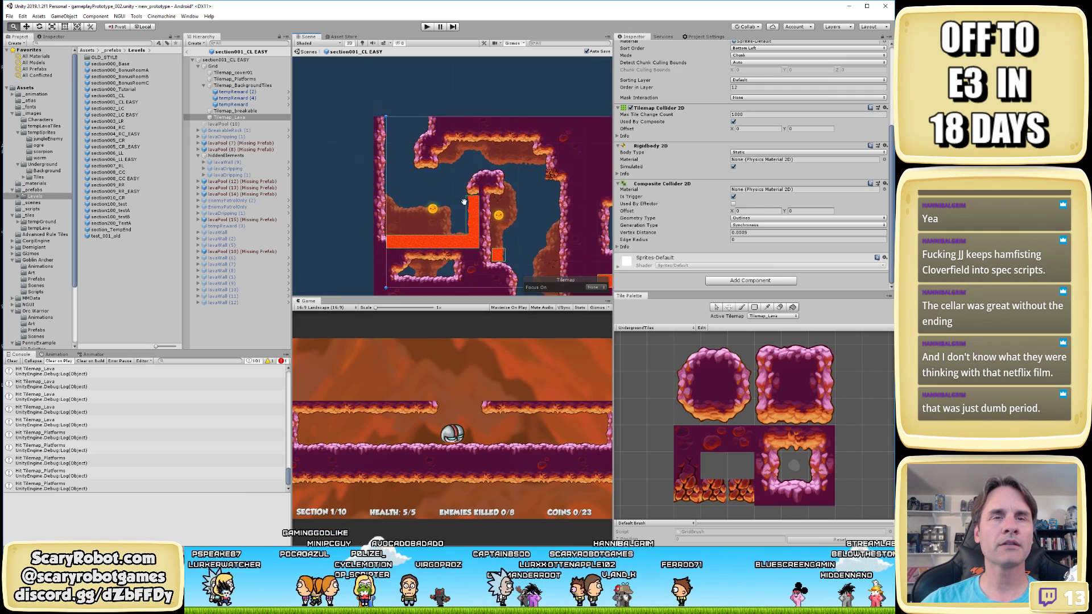
pyautogui.click(188, 52)
pyautogui.scroll(-3, 235, 227)
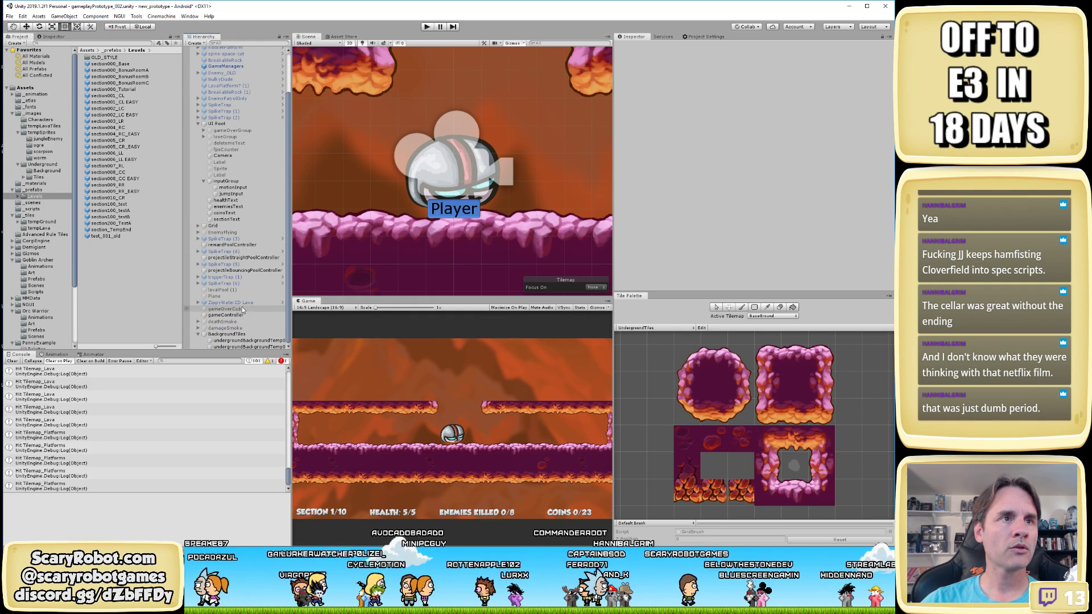
# Open the section006_LL EASY prefab from the gameController's level list and find the lava flow
pyautogui.click(226, 316)
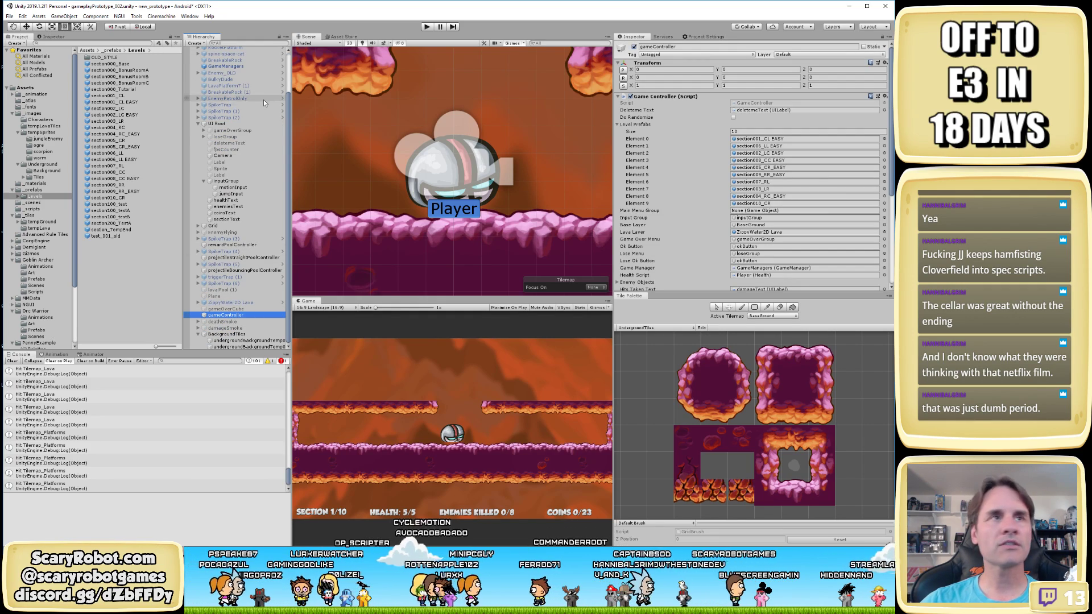
pyautogui.doubleClick(117, 159)
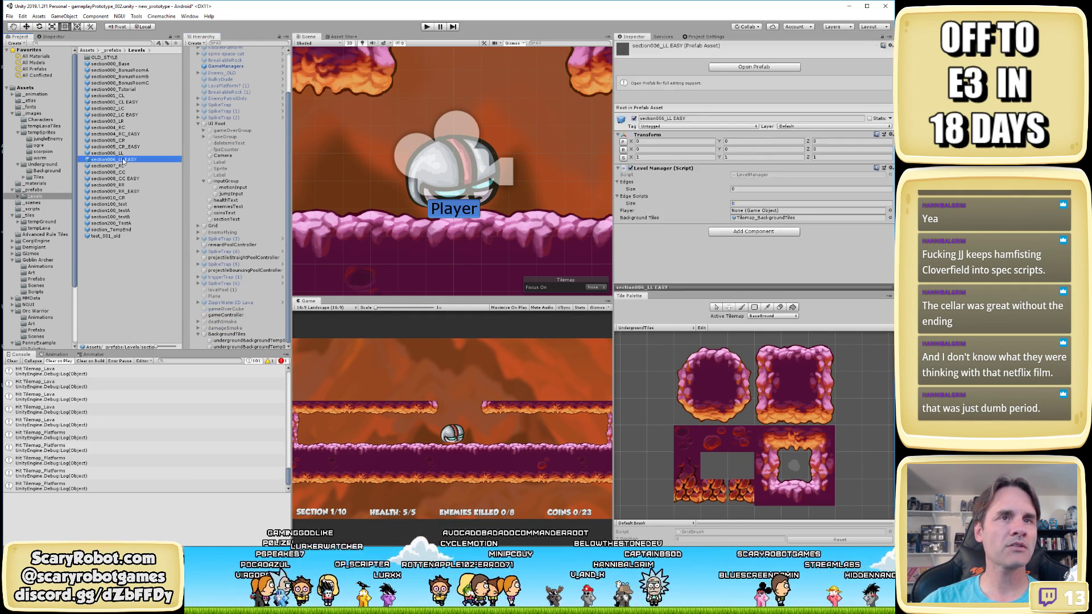
pyautogui.scroll(2, 514, 237)
pyautogui.moveTo(514, 237); pyautogui.dragTo(506, 182, button='middle')
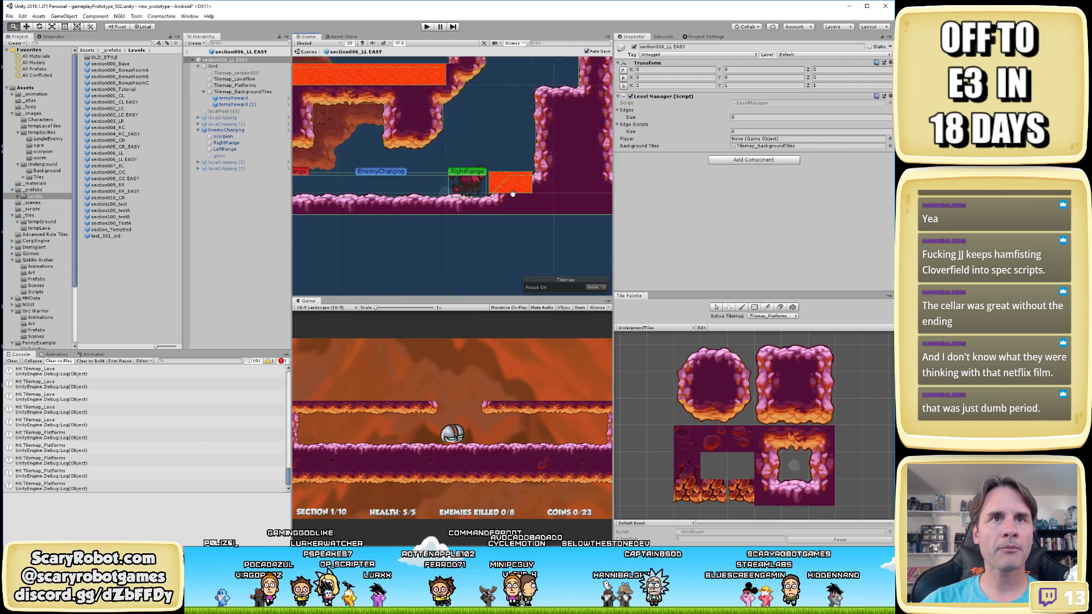
# Make Tilemap_LavaFlow's Composite Collider 2D a trigger and start a play test
pyautogui.click(506, 184)
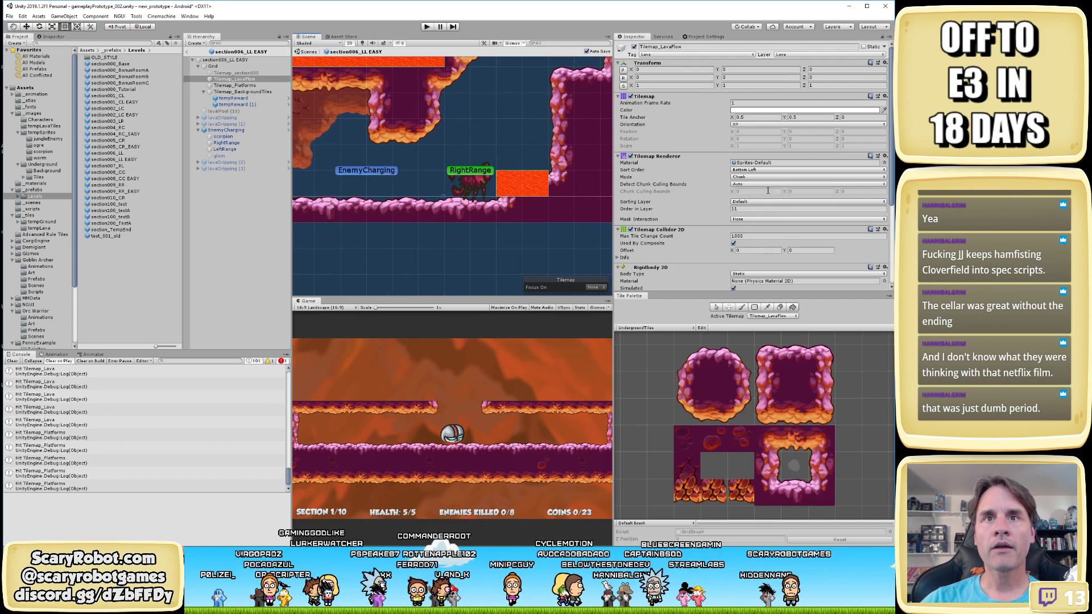
pyautogui.scroll(-4, 766, 197)
pyautogui.click(733, 197)
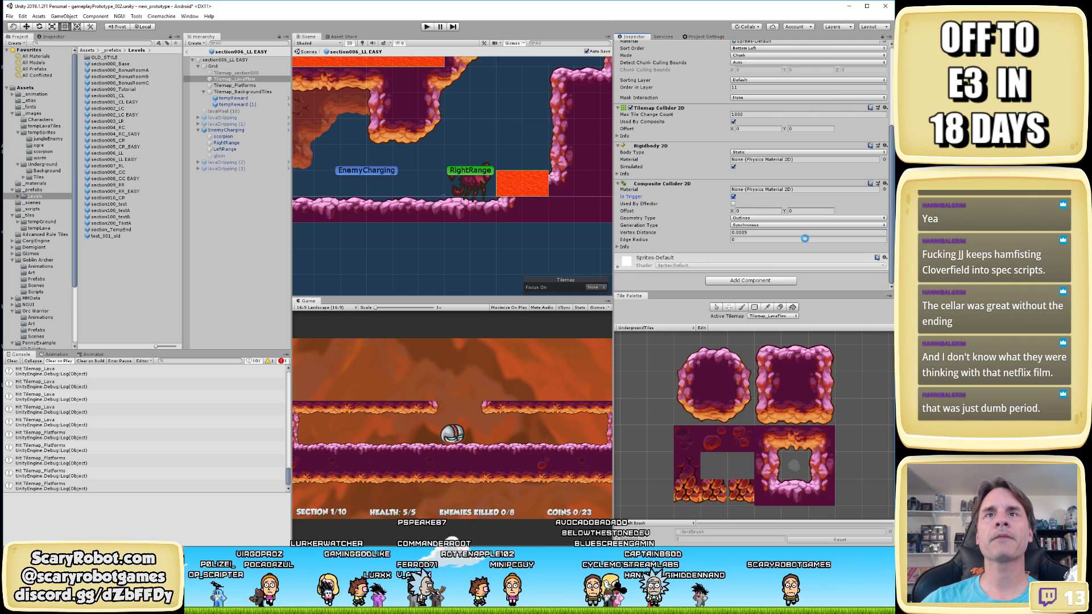
pyautogui.scroll(-5, 482, 154)
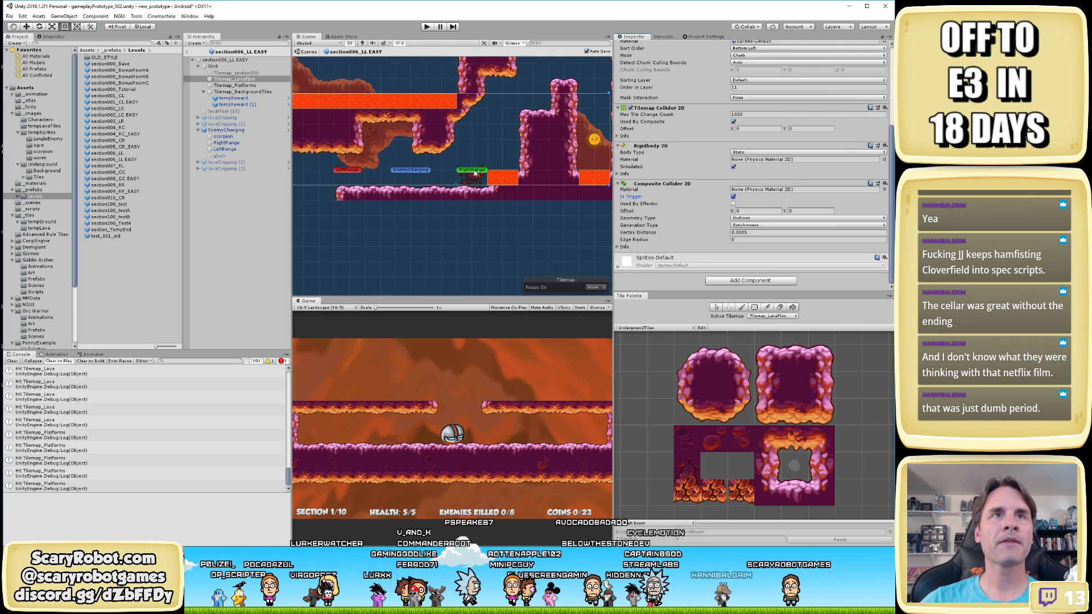
pyautogui.click(427, 27)
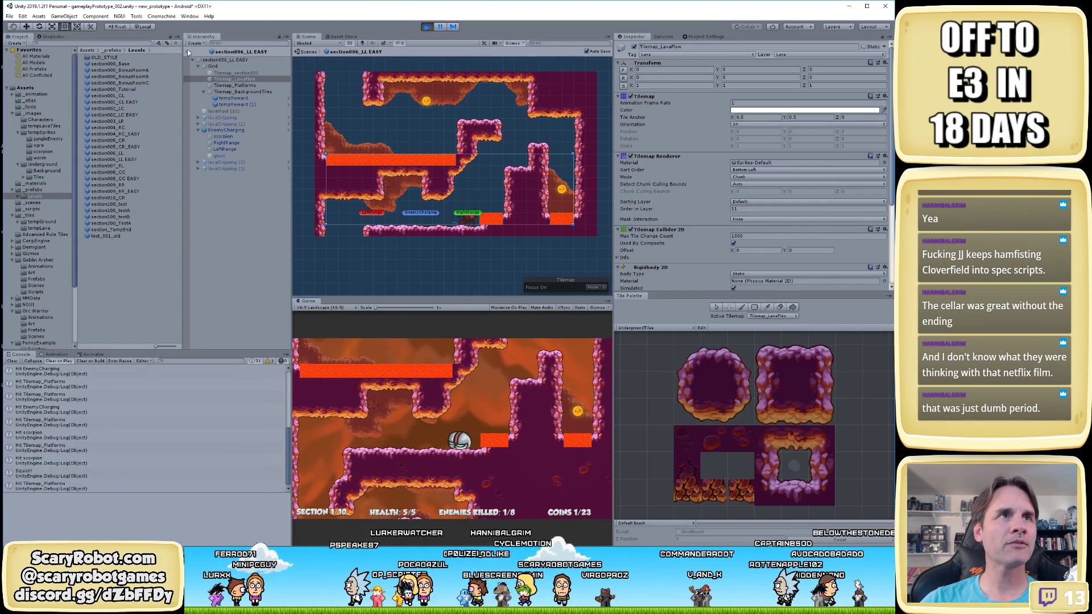
# During play, select the Player and frame it in the scene view
pyautogui.click(435, 129)
pyautogui.press('f')
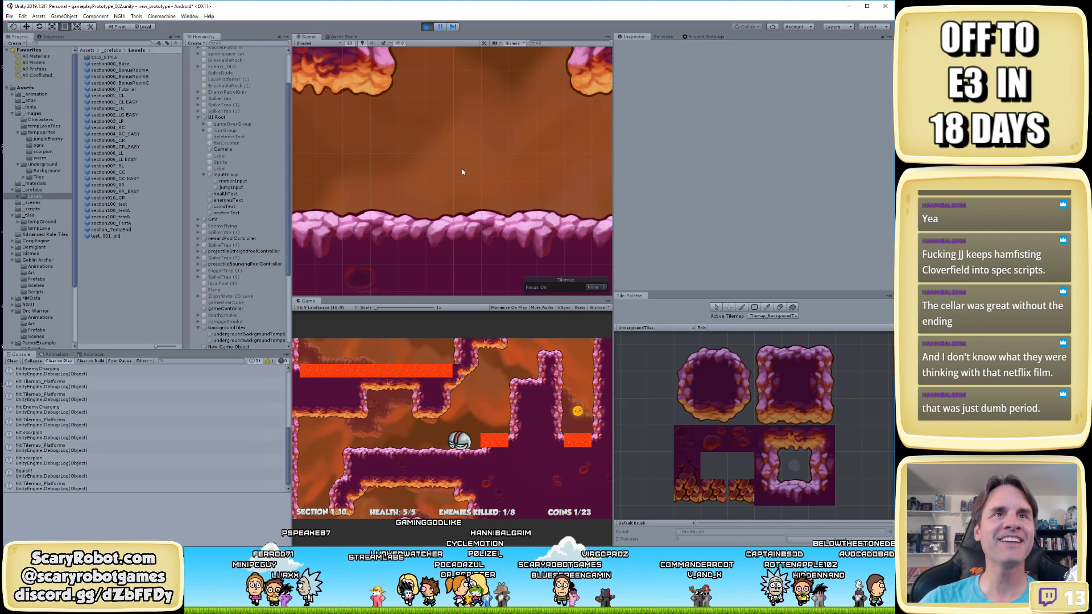
pyautogui.scroll(3, 249, 88)
pyautogui.click(227, 71)
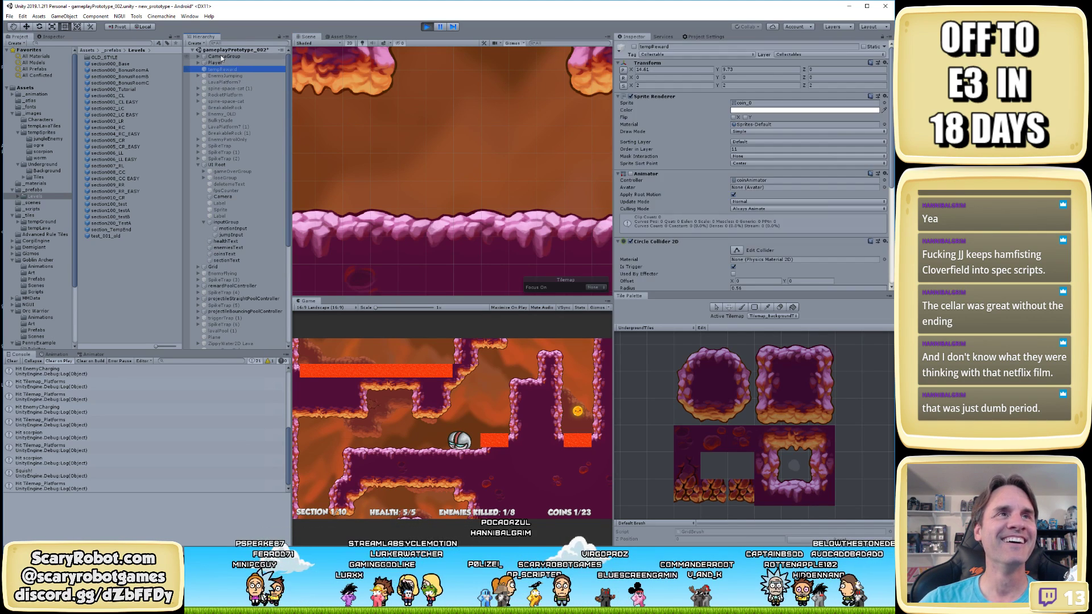
pyautogui.click(221, 62)
pyautogui.press('f')
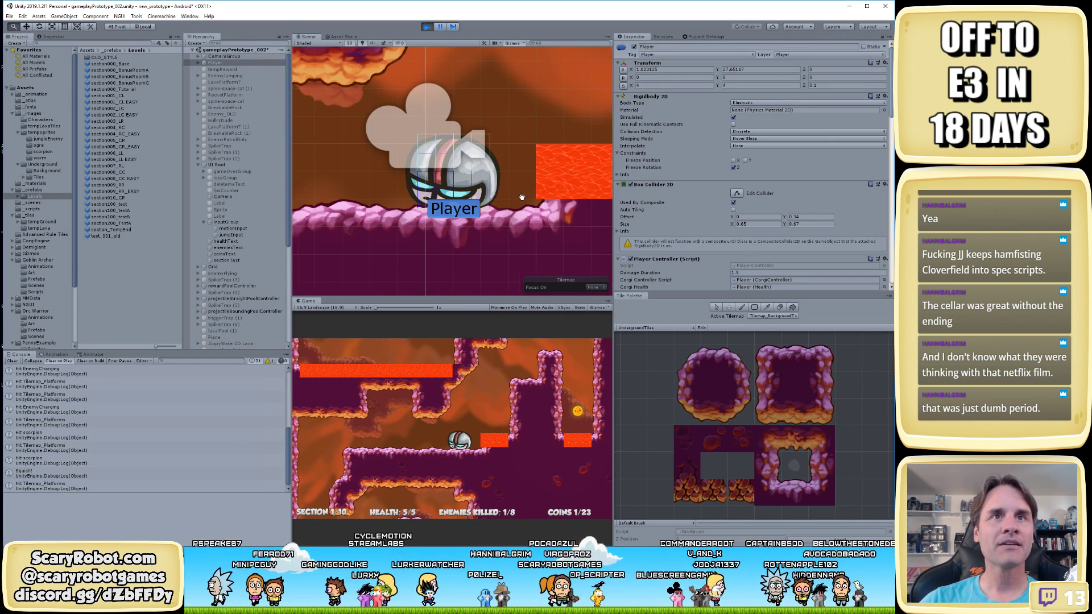
# Inspect the Tilemap_LavaFlow block beside the player, then stop the play test
pyautogui.scroll(2, 393, 180)
pyautogui.click(393, 180)
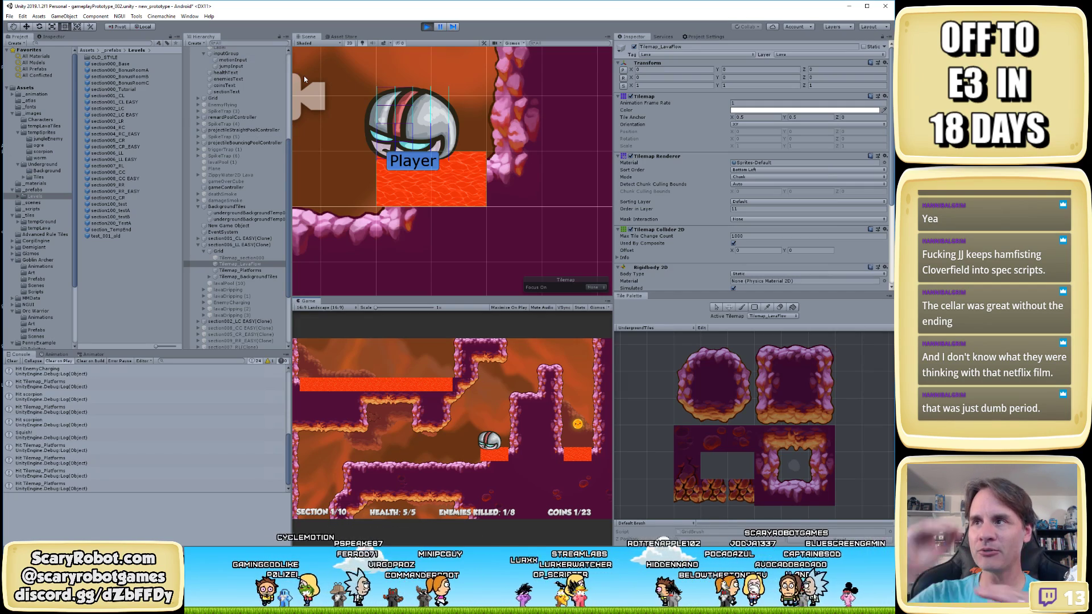
pyautogui.click(428, 26)
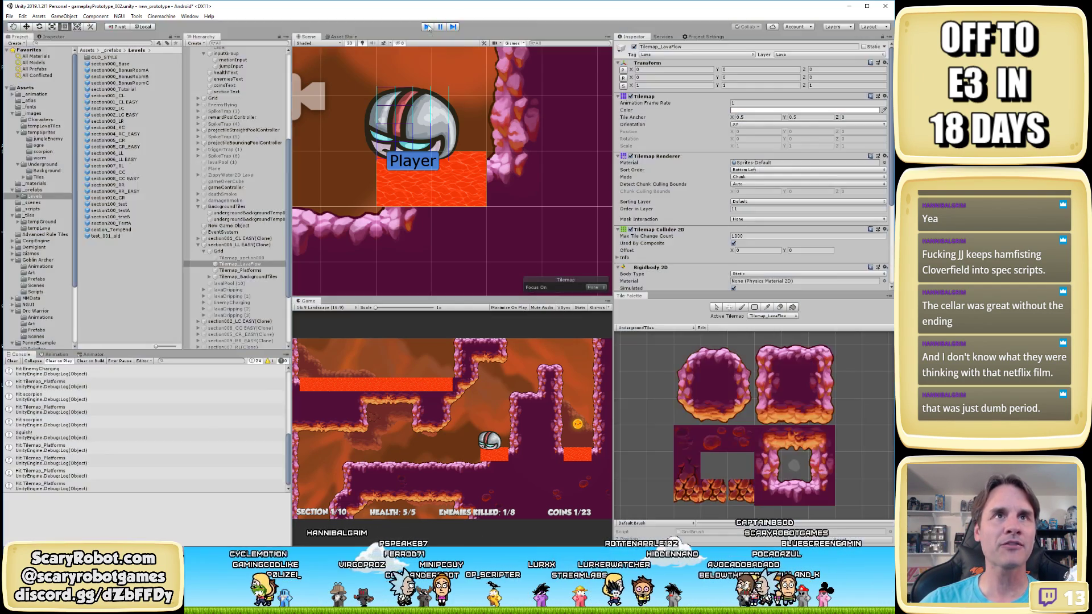
# Reopen section006_LL EASY and review Tilemap_LavaFlow's trigger Composite Collider 2D settings
pyautogui.doubleClick(127, 159)
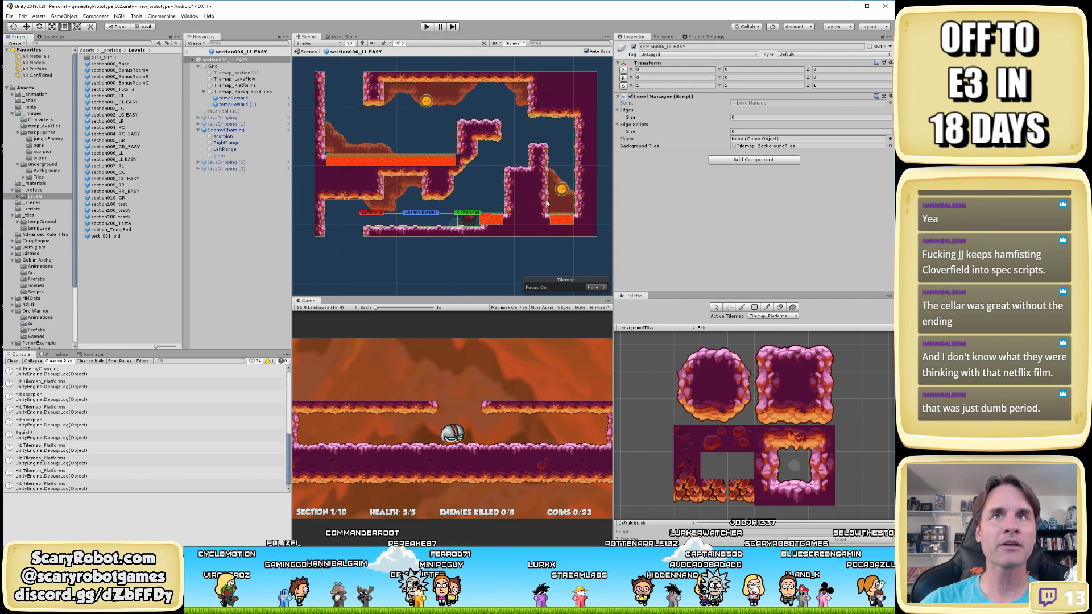
pyautogui.click(252, 86)
pyautogui.click(253, 79)
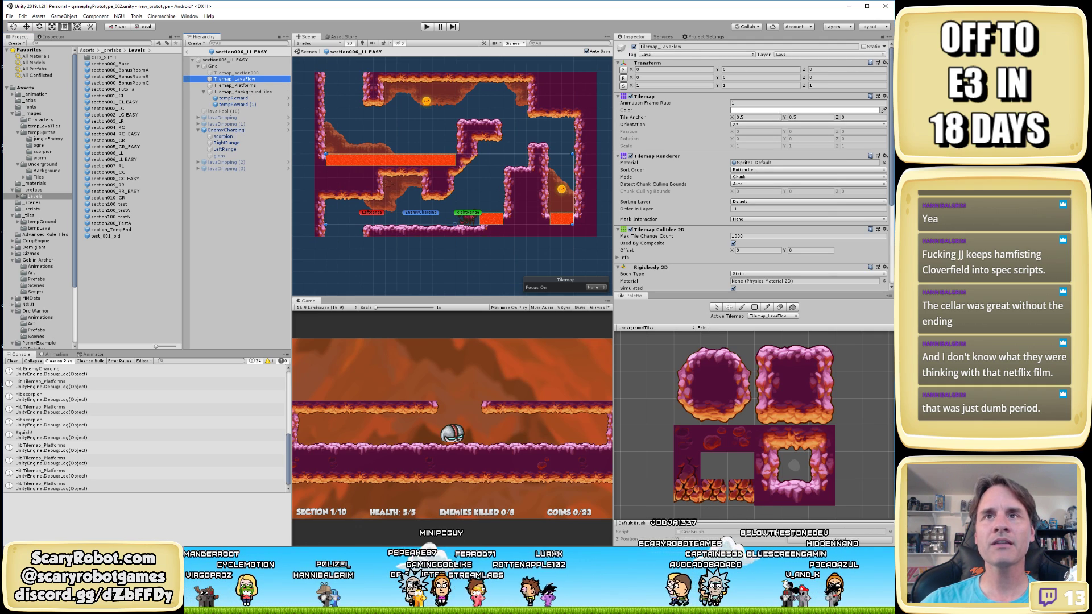
pyautogui.scroll(-5, 794, 183)
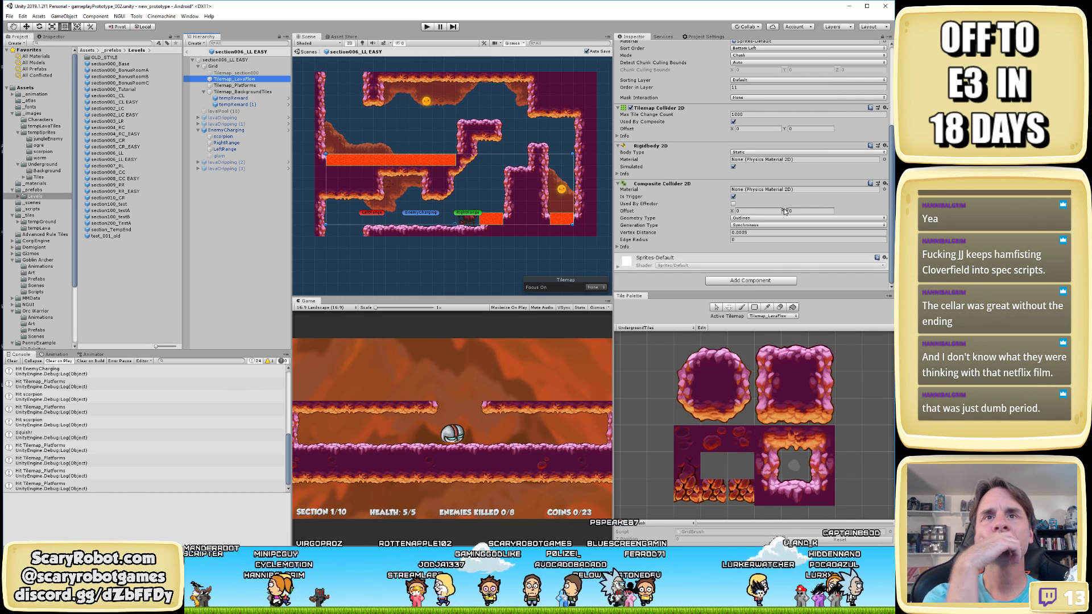
pyautogui.scroll(5, 794, 178)
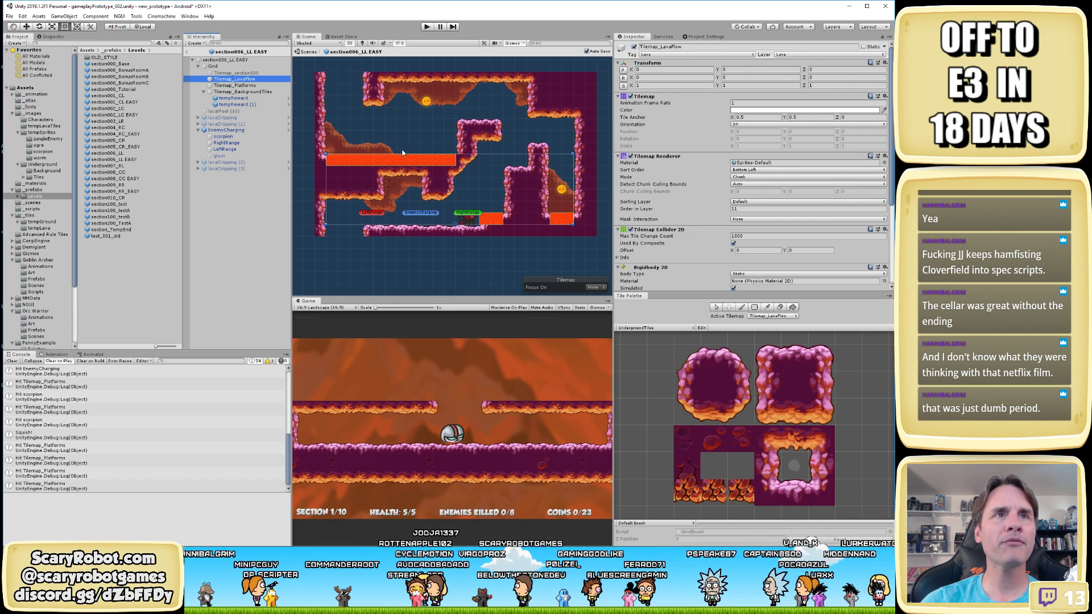
# View the Physics 2D settings, then open section001_CL EASY and select Tilemap_Lava
pyautogui.click(720, 38)
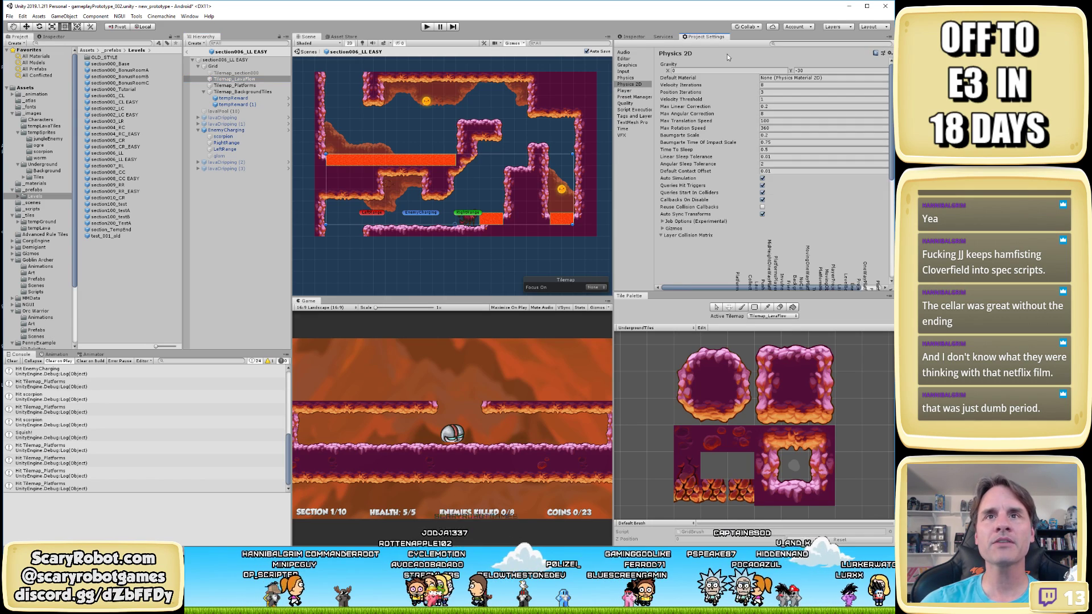
pyautogui.scroll(-5, 757, 204)
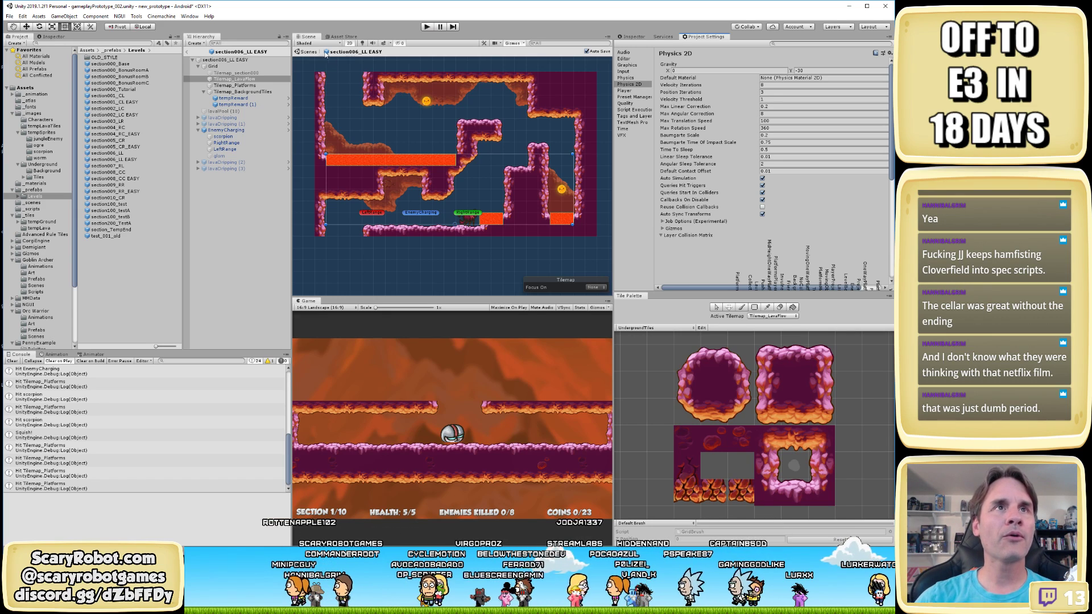
pyautogui.doubleClick(128, 103)
pyautogui.click(480, 246)
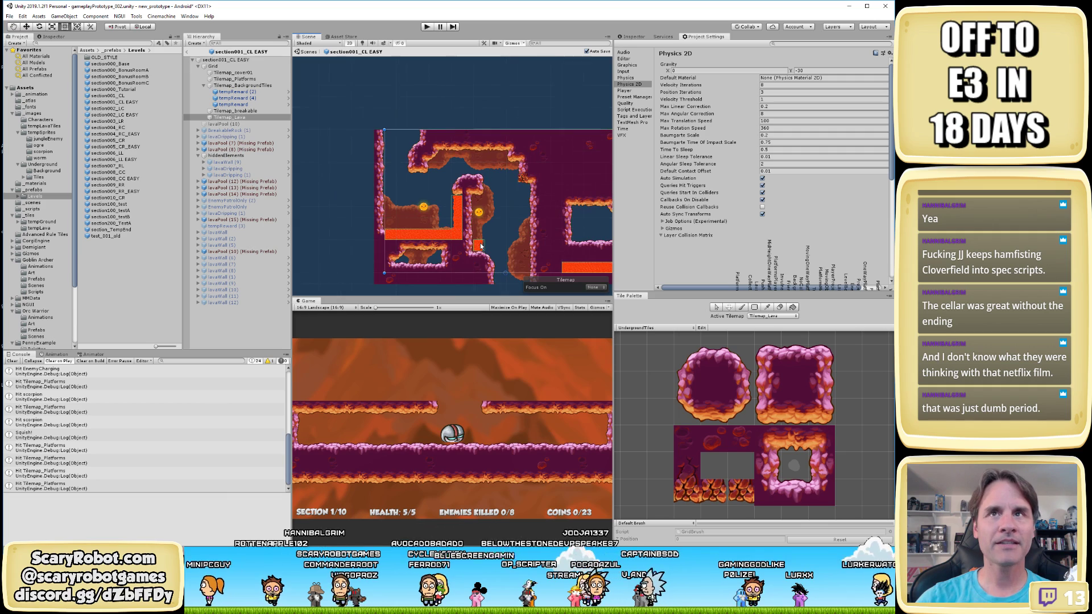
pyautogui.click(633, 36)
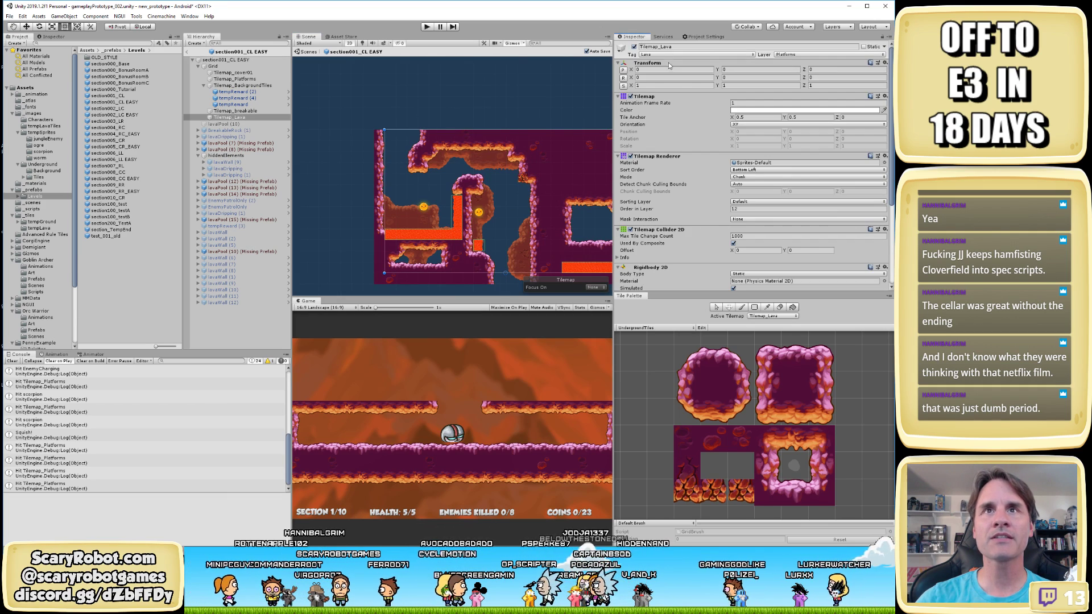
# Put Tilemap_Lava on layer 30: Lava and start play-testing from the Physics 2D view
pyautogui.click(814, 54)
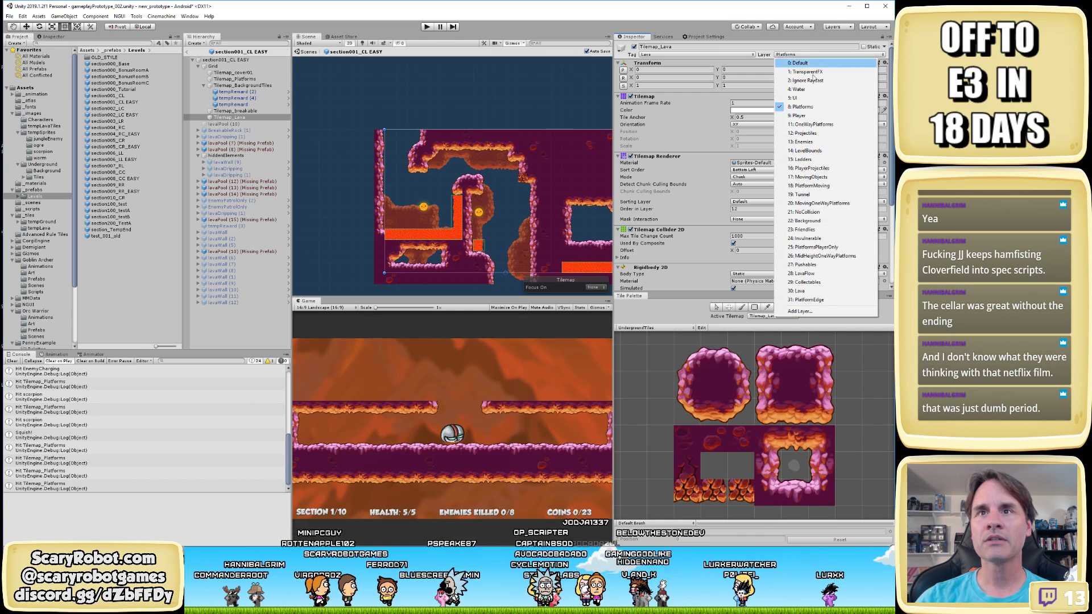
pyautogui.click(817, 292)
pyautogui.click(701, 37)
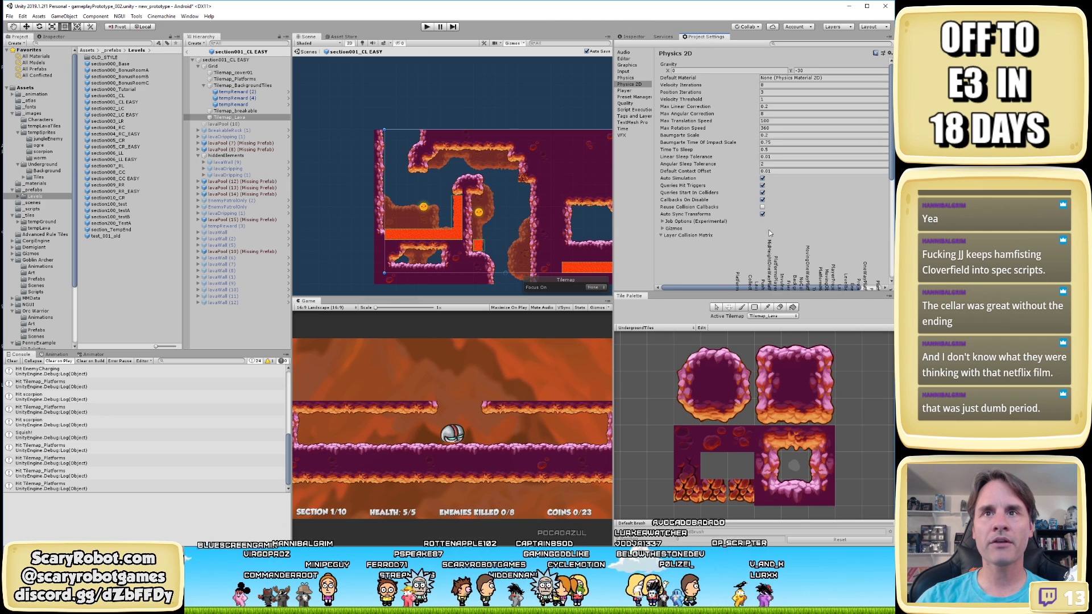
pyautogui.scroll(-5, 769, 233)
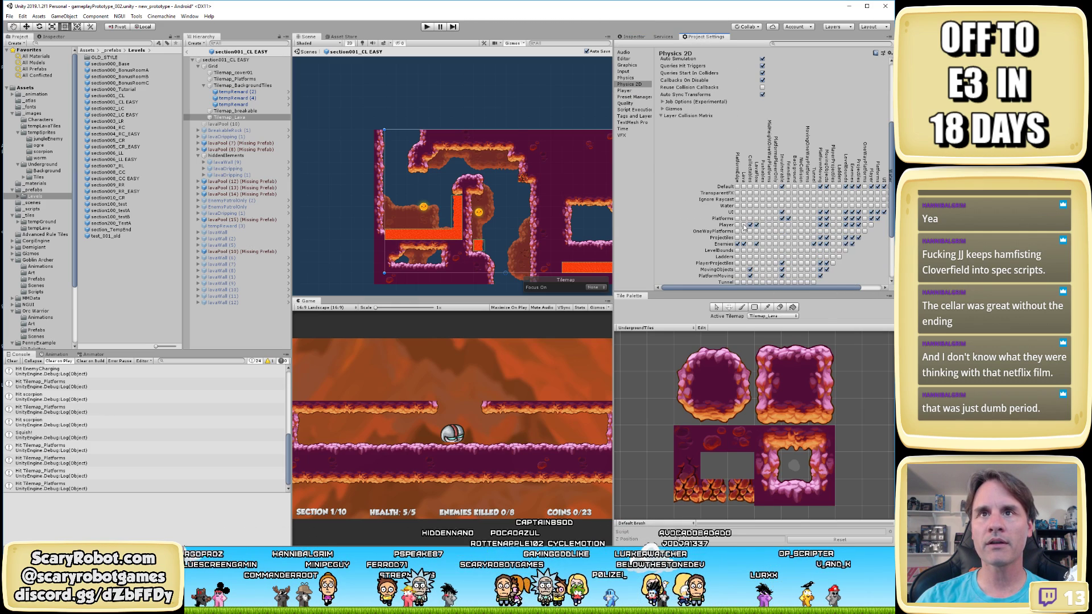
pyautogui.hotkey('ctrl', 'p')
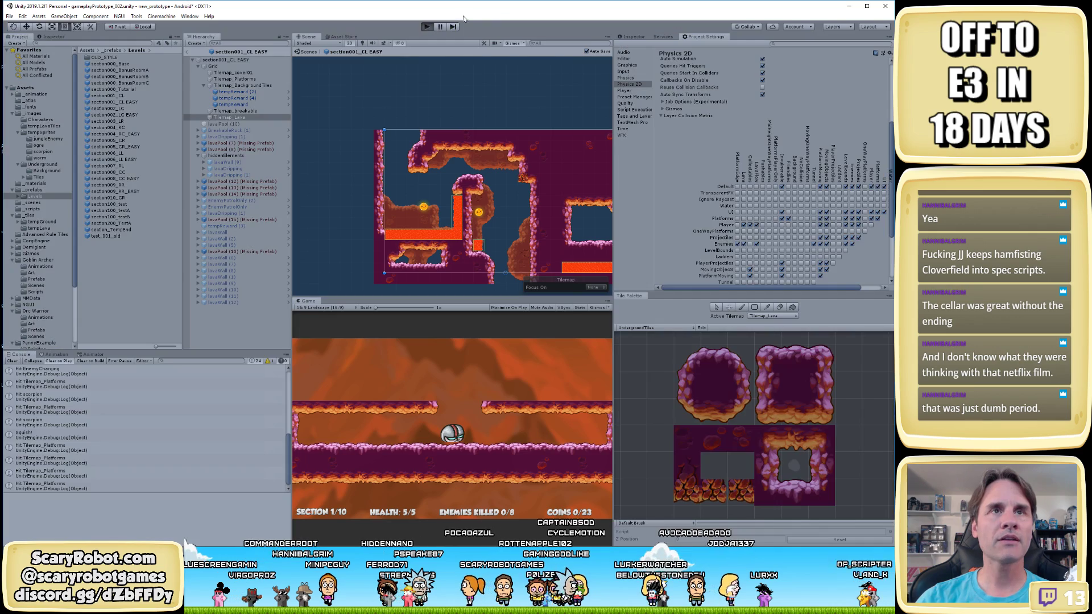
# Play-test the level touching the lava so the console logs Tilemap_Lava hits, then stop
pyautogui.hotkey('ctrl', 'p')
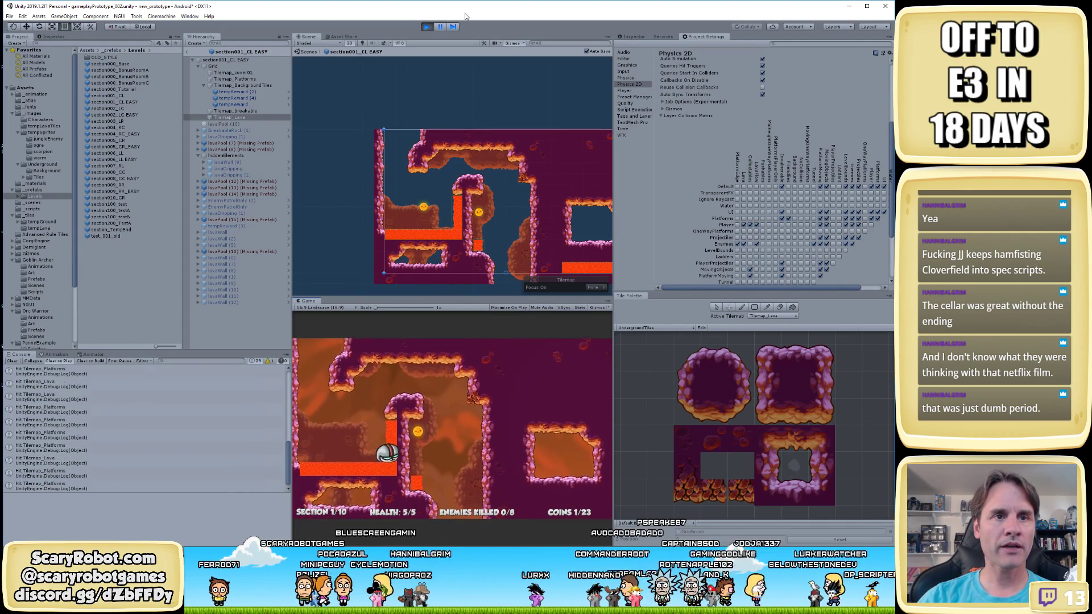
pyautogui.click(427, 27)
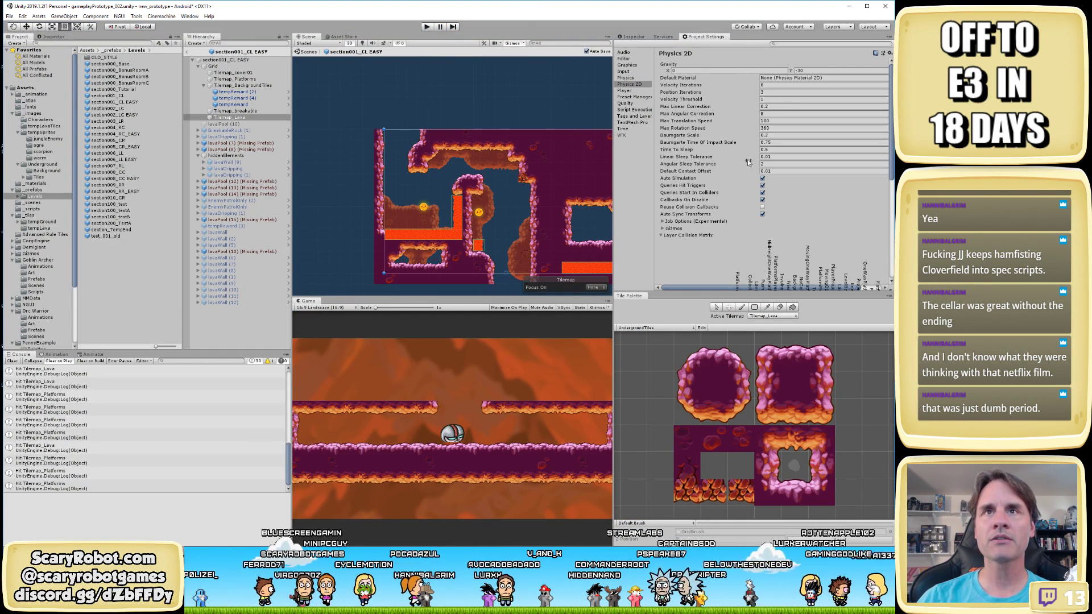
# Move Tilemap_Lava back to the Platforms layer
pyautogui.scroll(-3, 727, 176)
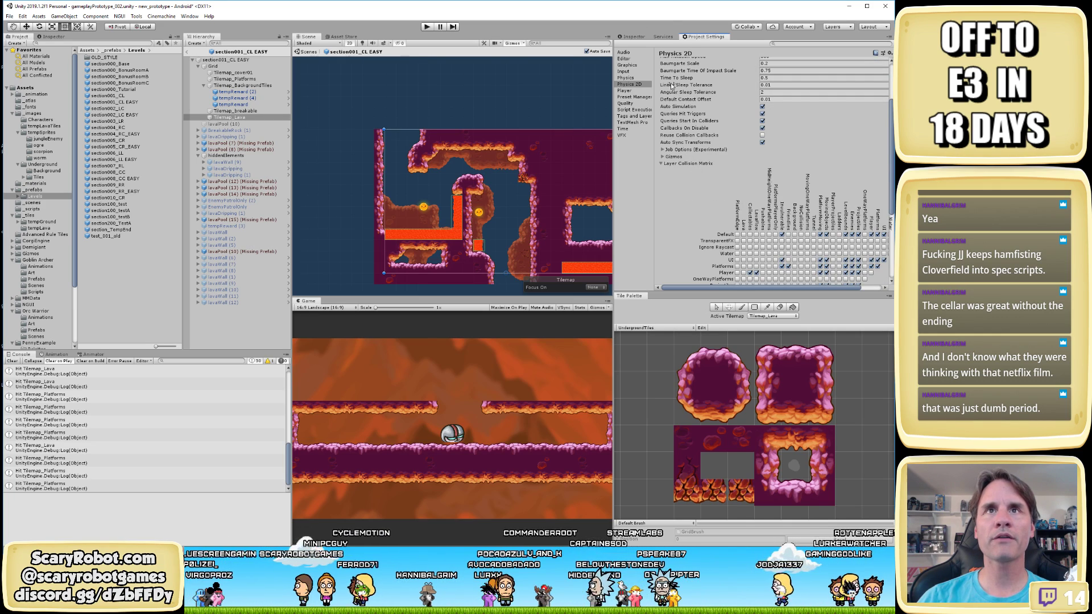
pyautogui.click(634, 37)
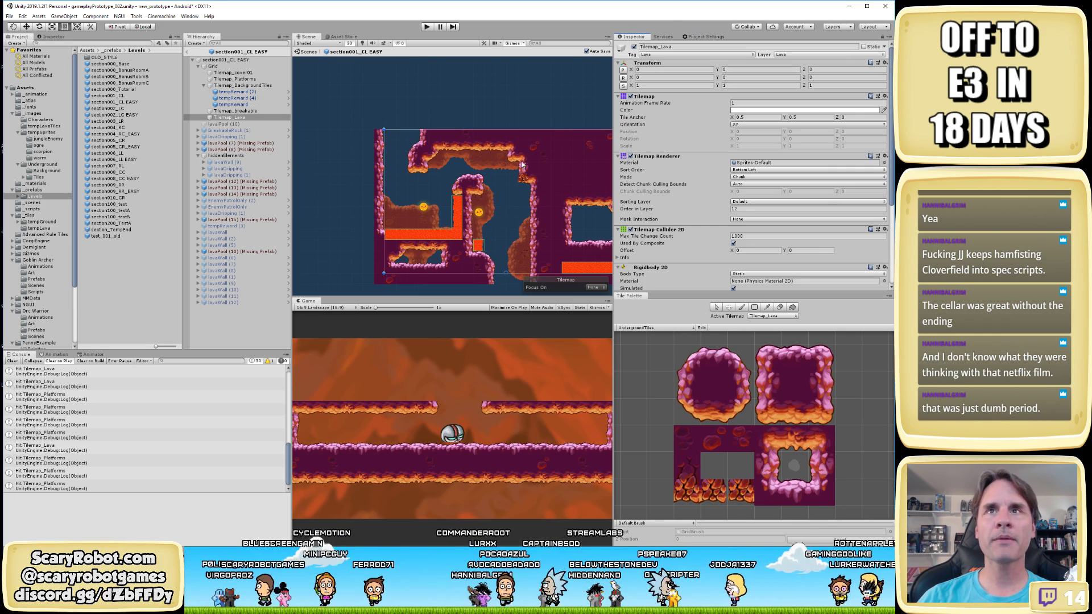
pyautogui.click(796, 55)
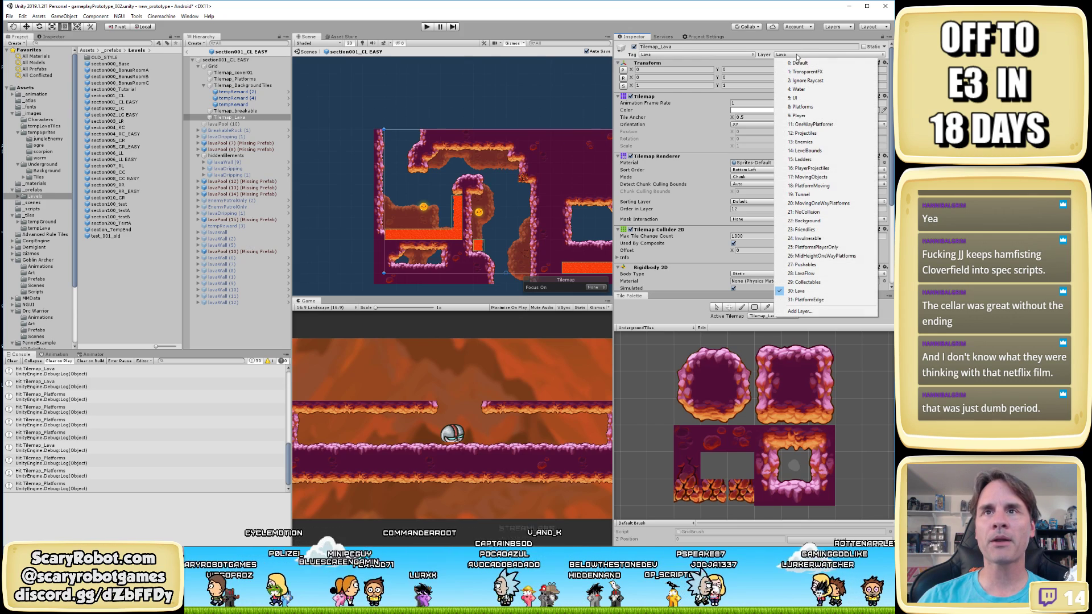
pyautogui.click(818, 134)
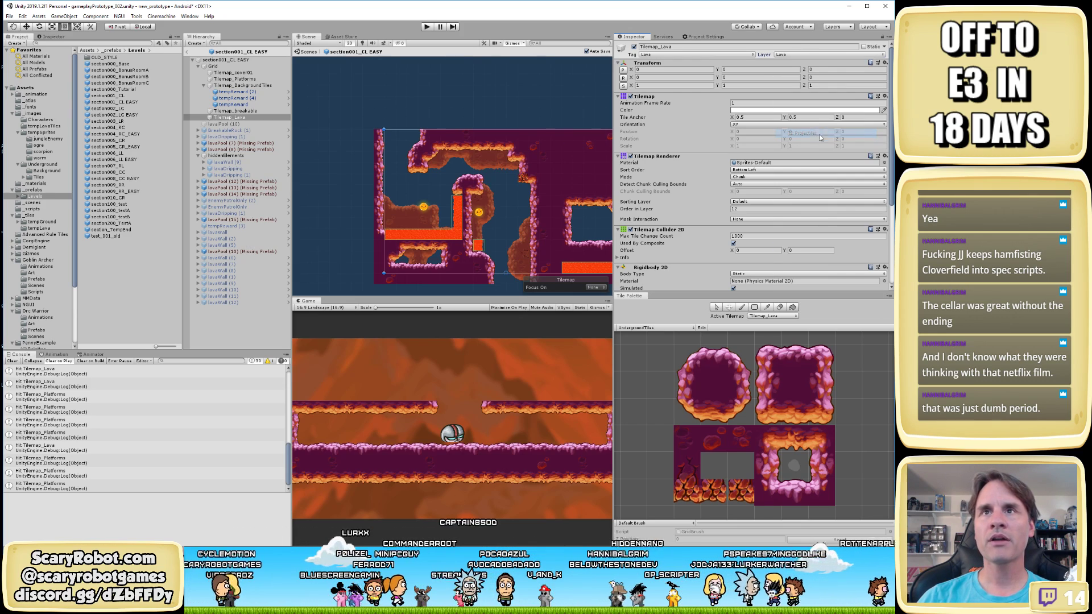
pyautogui.click(793, 55)
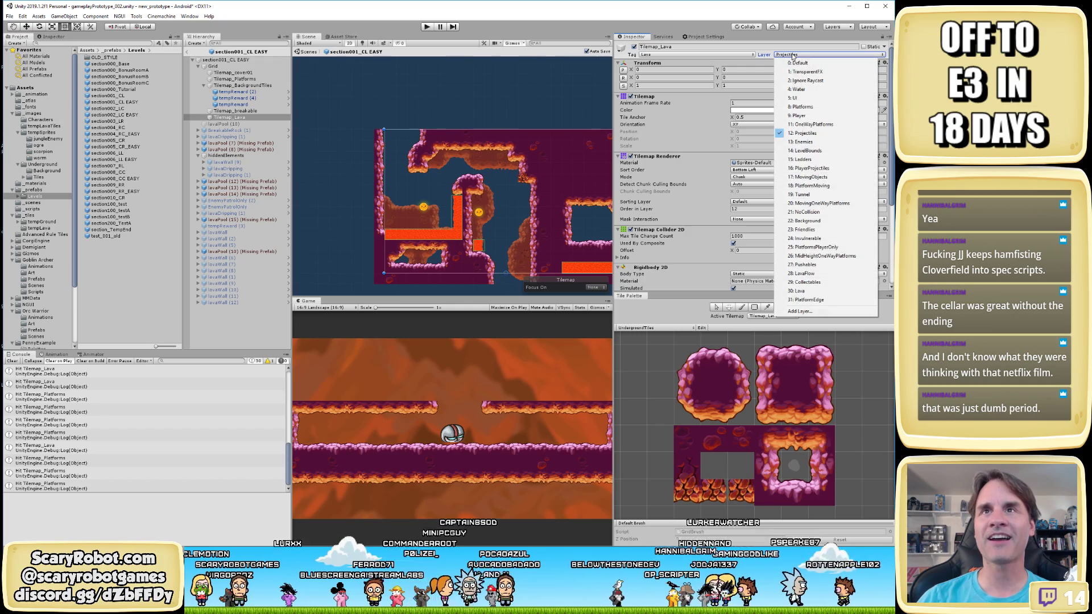
pyautogui.click(799, 108)
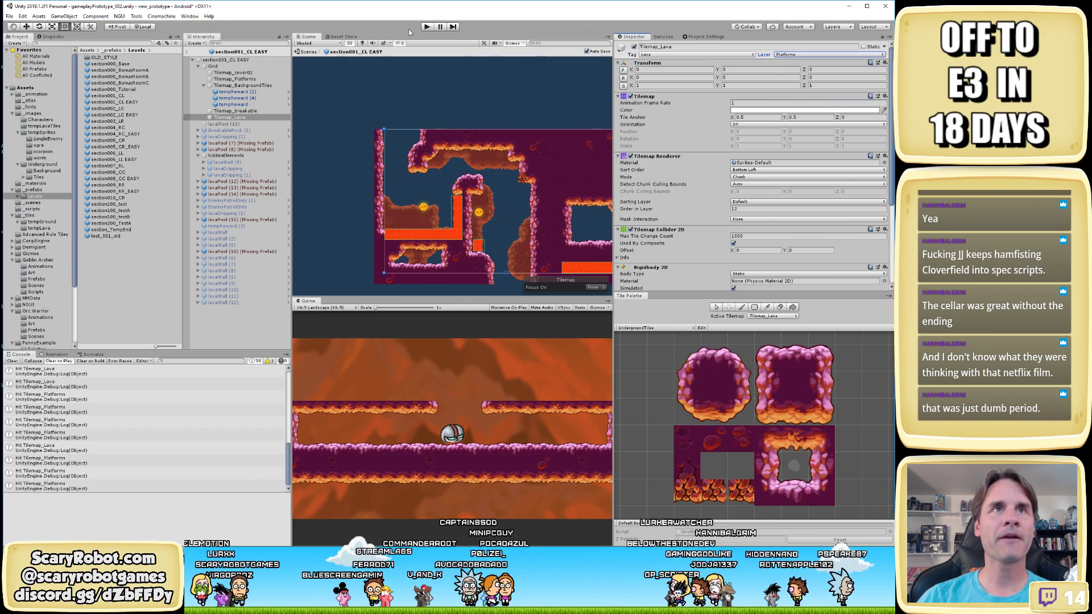
# Run a quick play-test, then select the section006_LL EASY prefab in the Project window
pyautogui.click(427, 26)
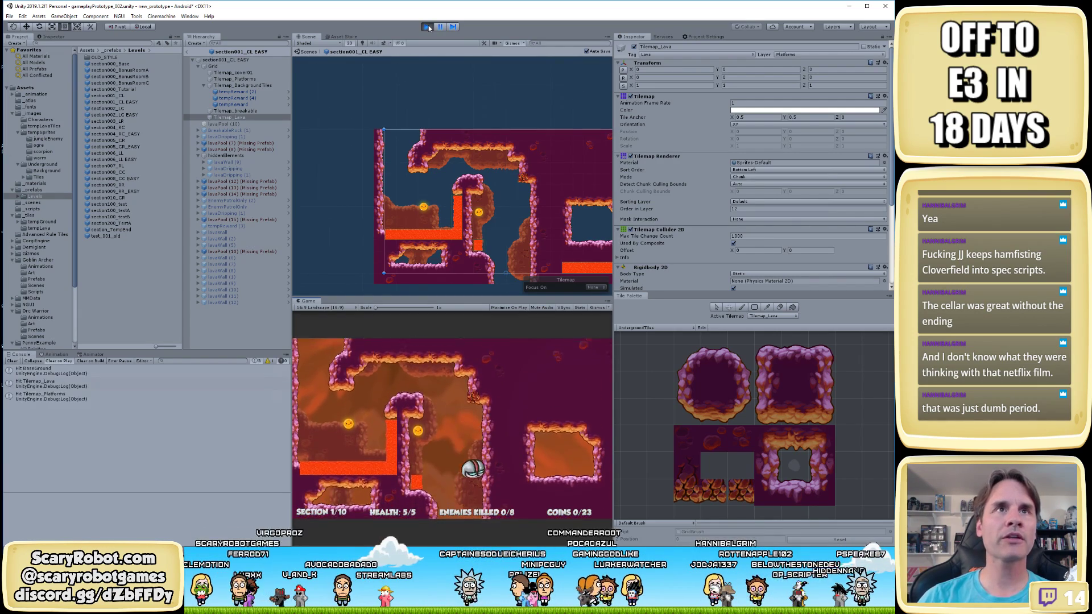
pyautogui.click(427, 27)
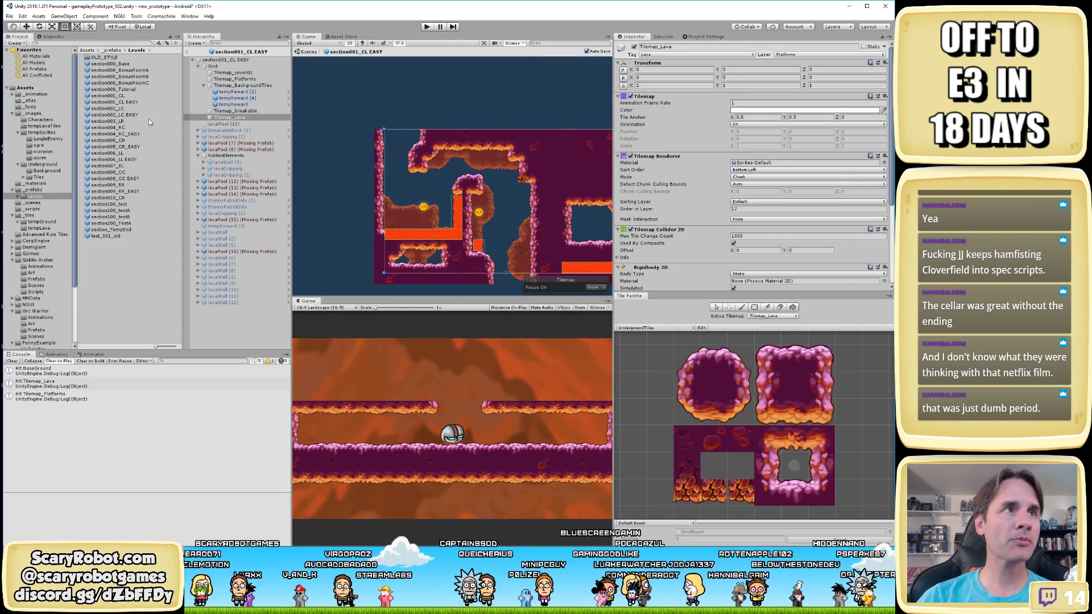
pyautogui.click(128, 160)
# Put Tilemap_LavaFlow in section006_LL EASY on layer 8: Platforms, then run and stop a play-test
pyautogui.scroll(1, 484, 230)
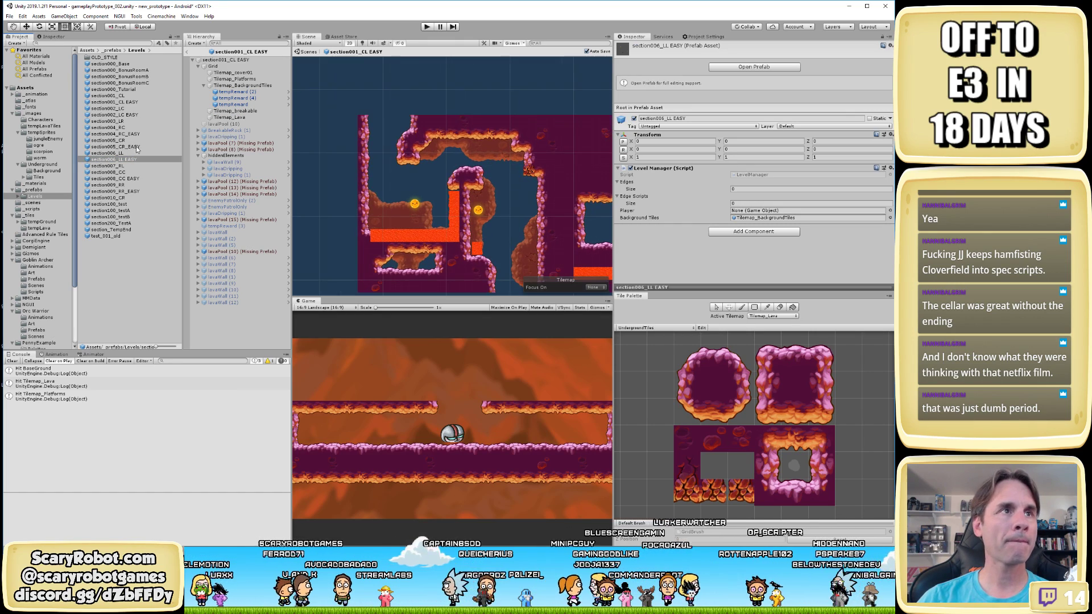
pyautogui.doubleClick(125, 161)
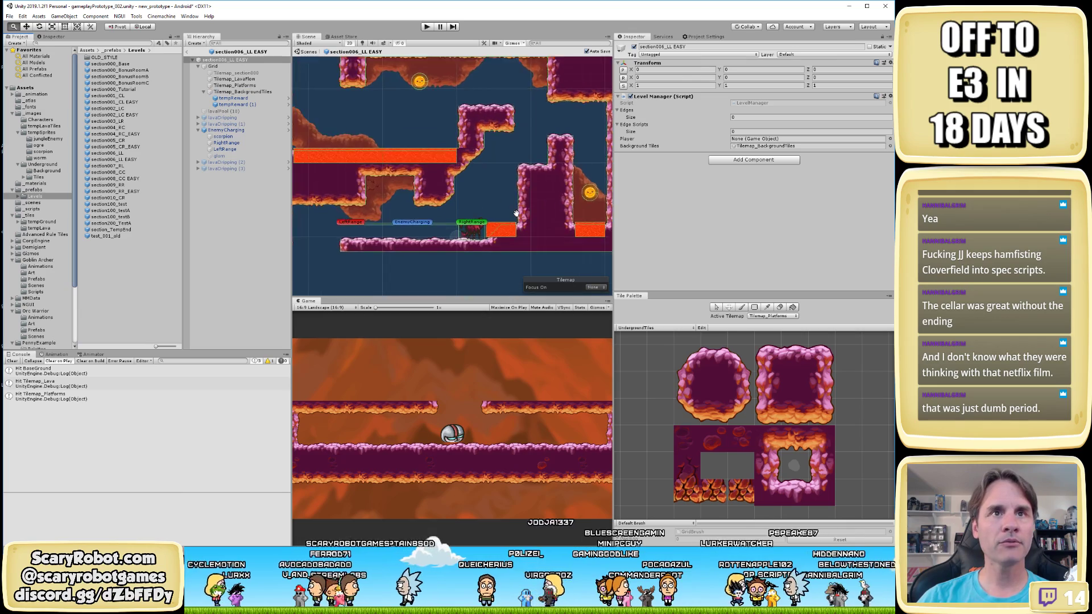
pyautogui.click(250, 80)
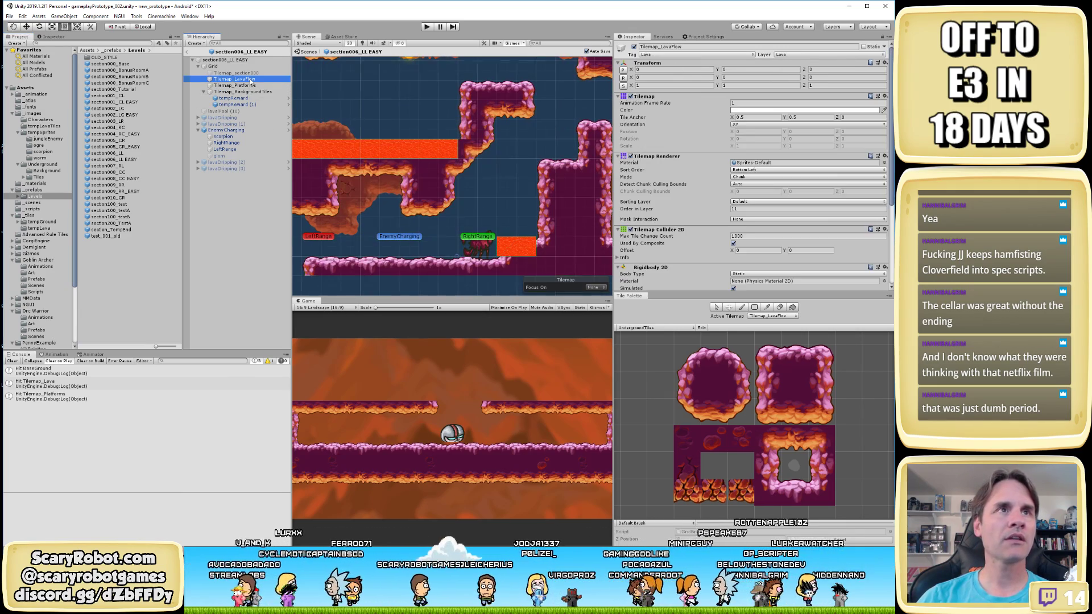
pyautogui.click(853, 56)
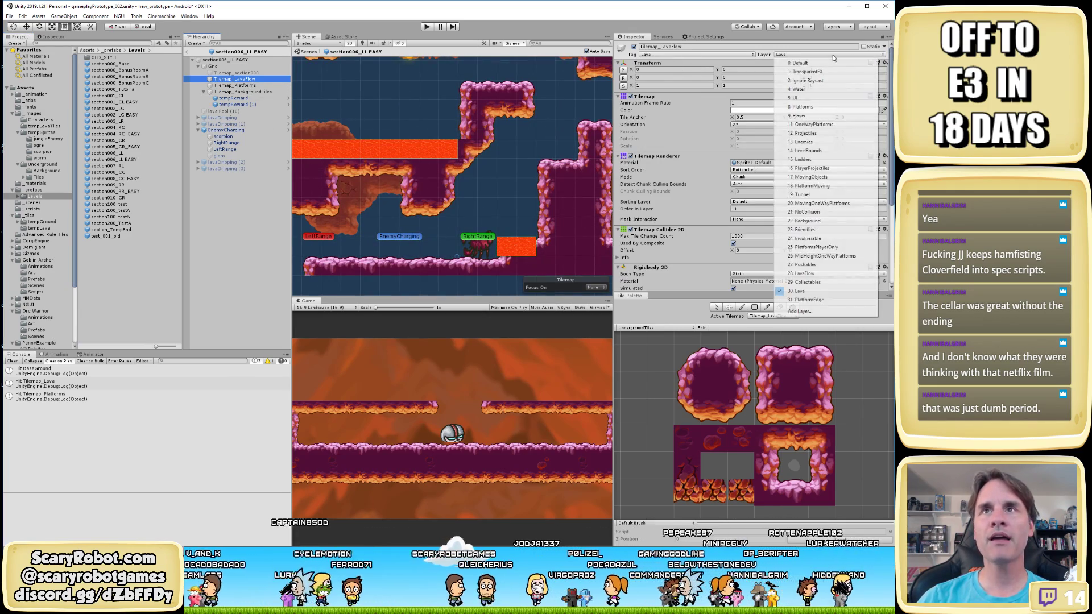
pyautogui.click(835, 107)
pyautogui.click(425, 27)
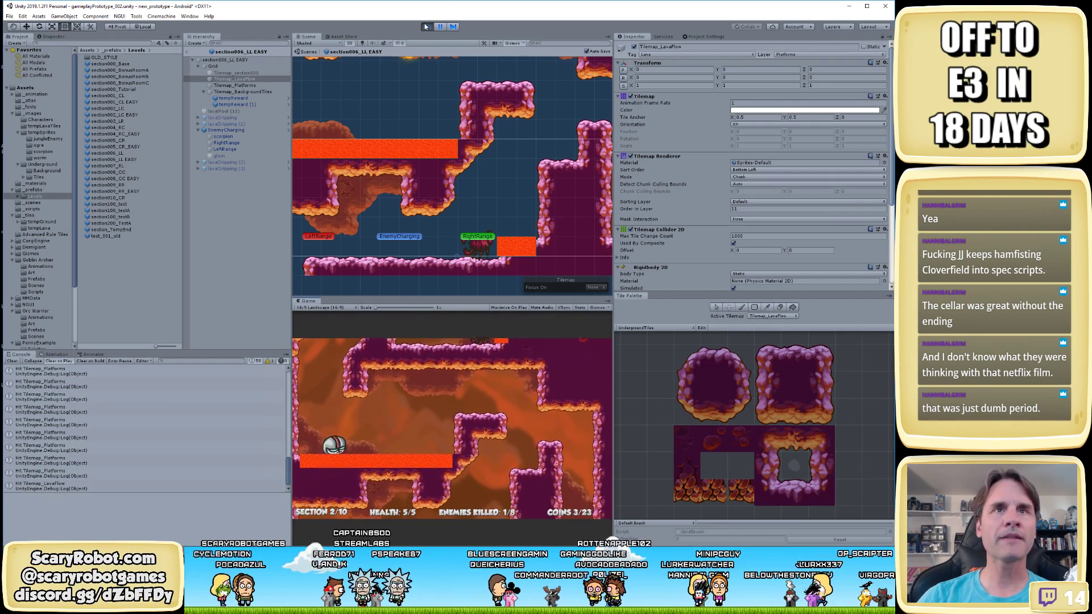
pyautogui.click(426, 26)
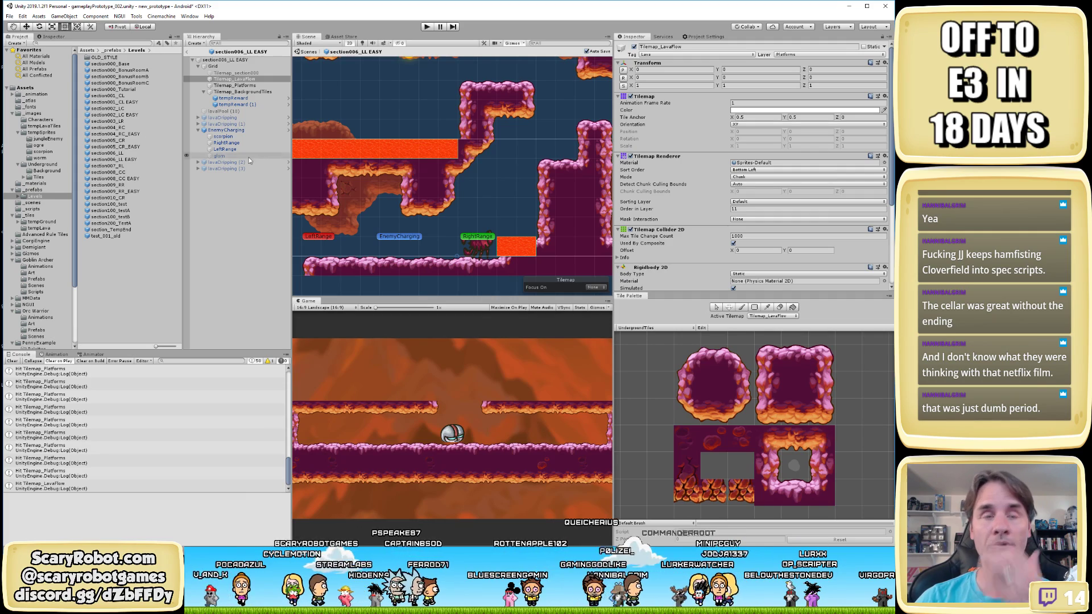
pyautogui.click(188, 51)
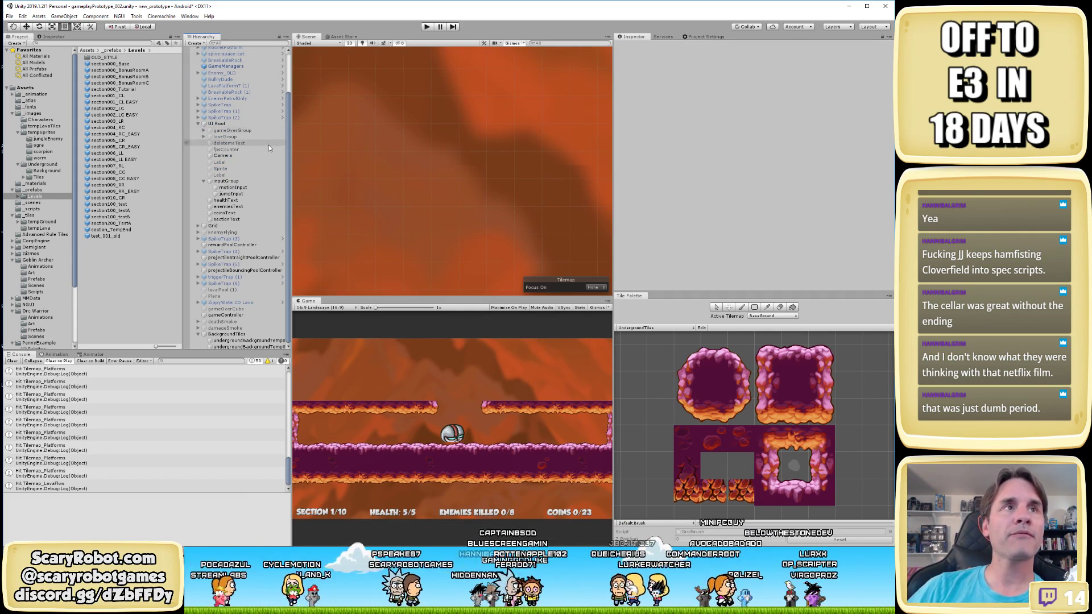
pyautogui.scroll(4, 261, 144)
pyautogui.click(227, 63)
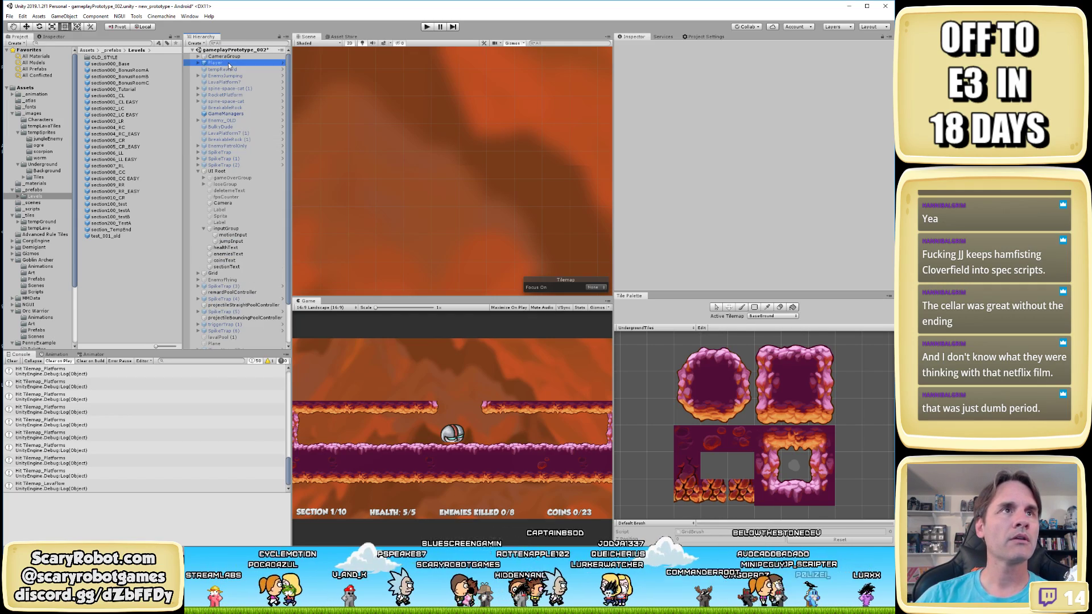
pyautogui.scroll(-3, 259, 273)
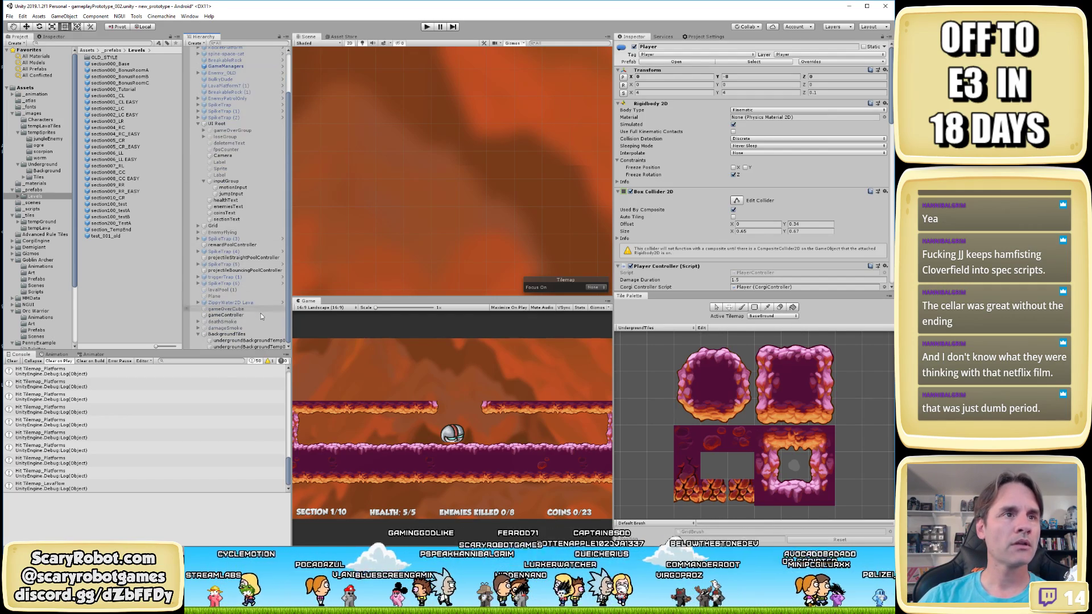
pyautogui.click(248, 317)
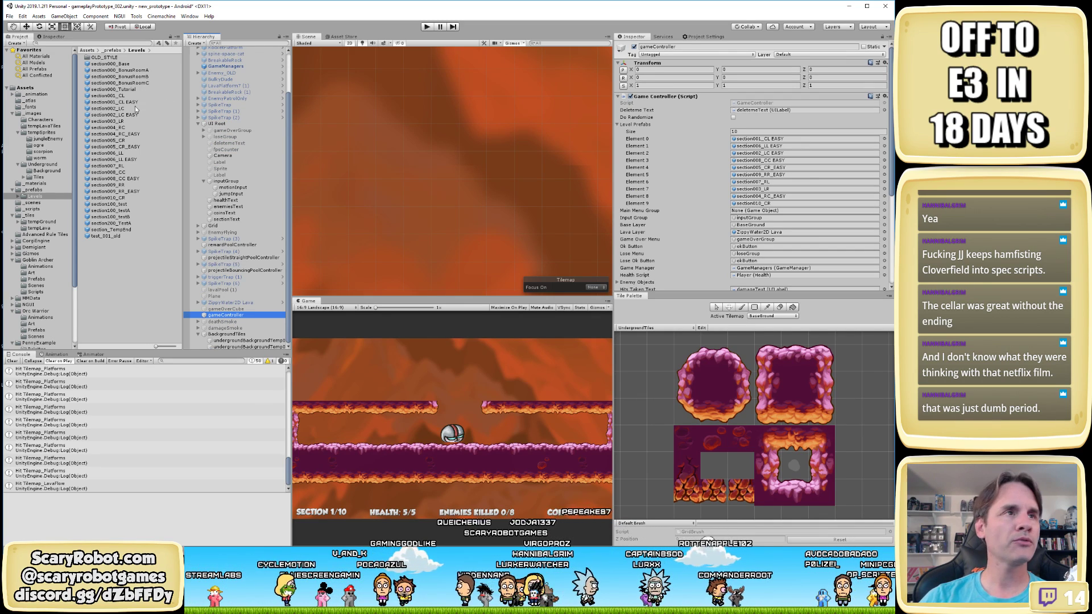
pyautogui.doubleClick(116, 160)
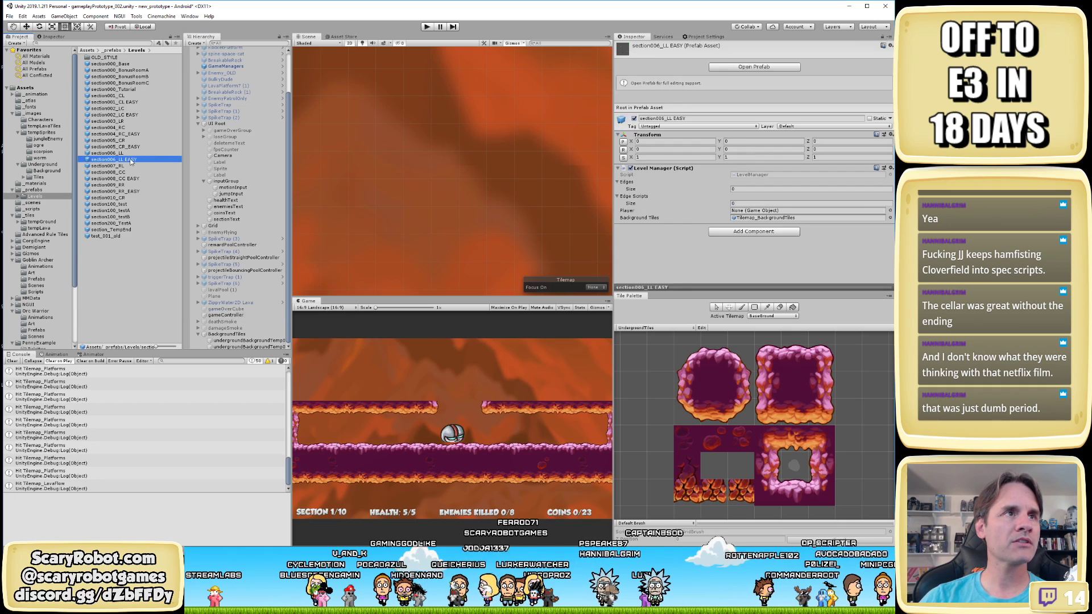
# Move section002_LC EASY's Tilemap_LavaFlow and Tilemap_LavaFlowOffset to Platforms, then open section003_LR
pyautogui.doubleClick(128, 108)
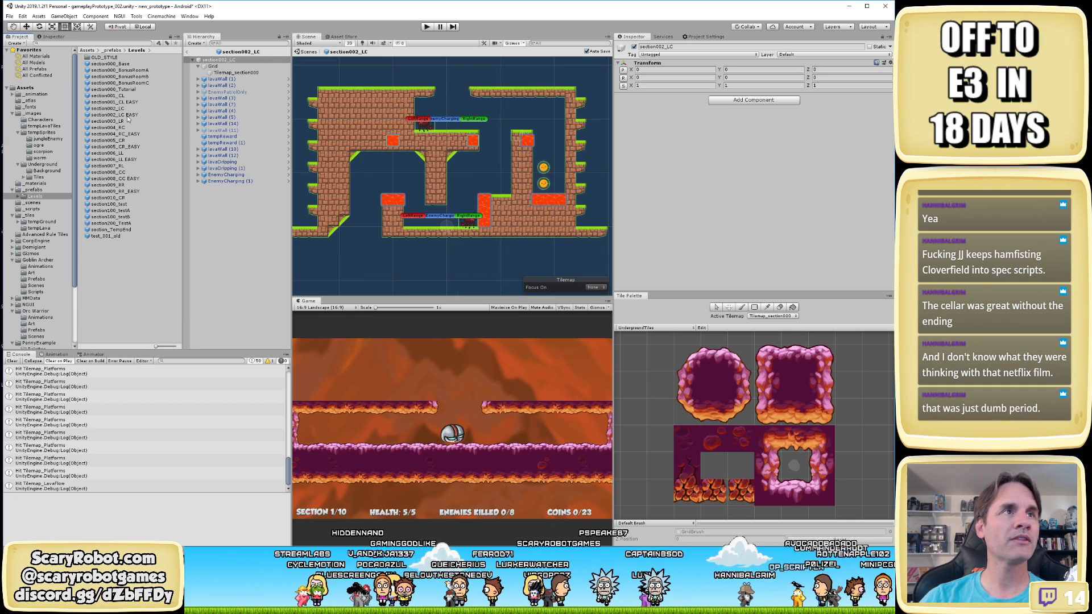
pyautogui.doubleClick(128, 115)
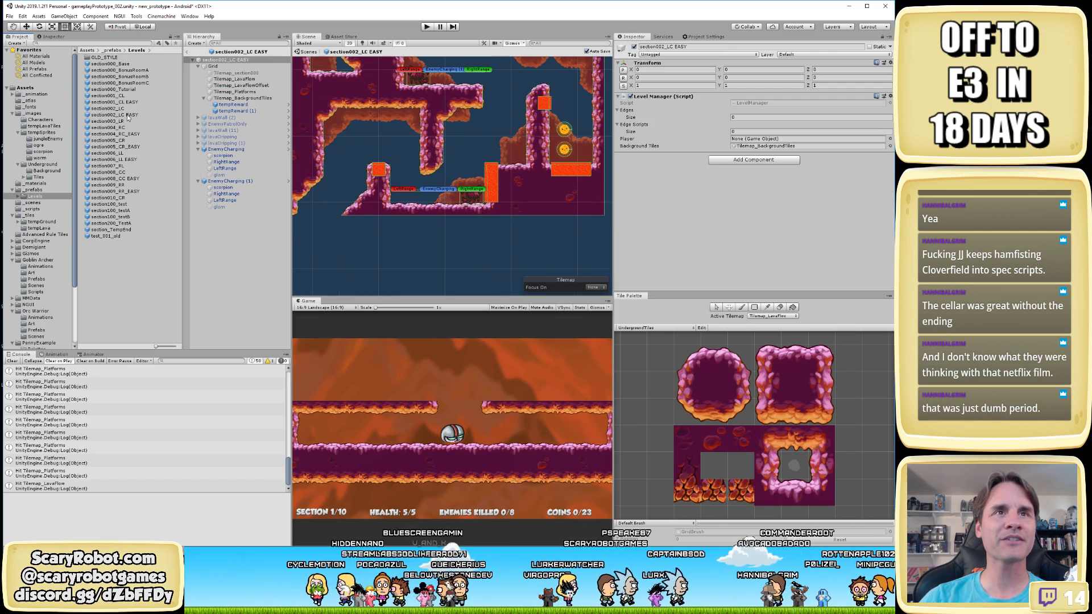
pyautogui.click(248, 79)
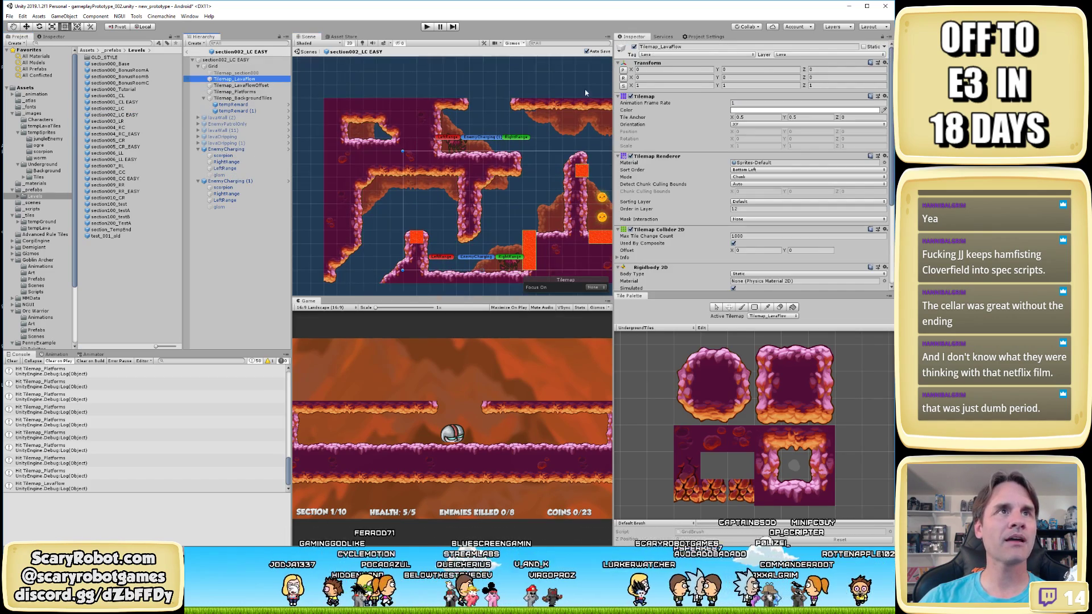
pyautogui.click(792, 56)
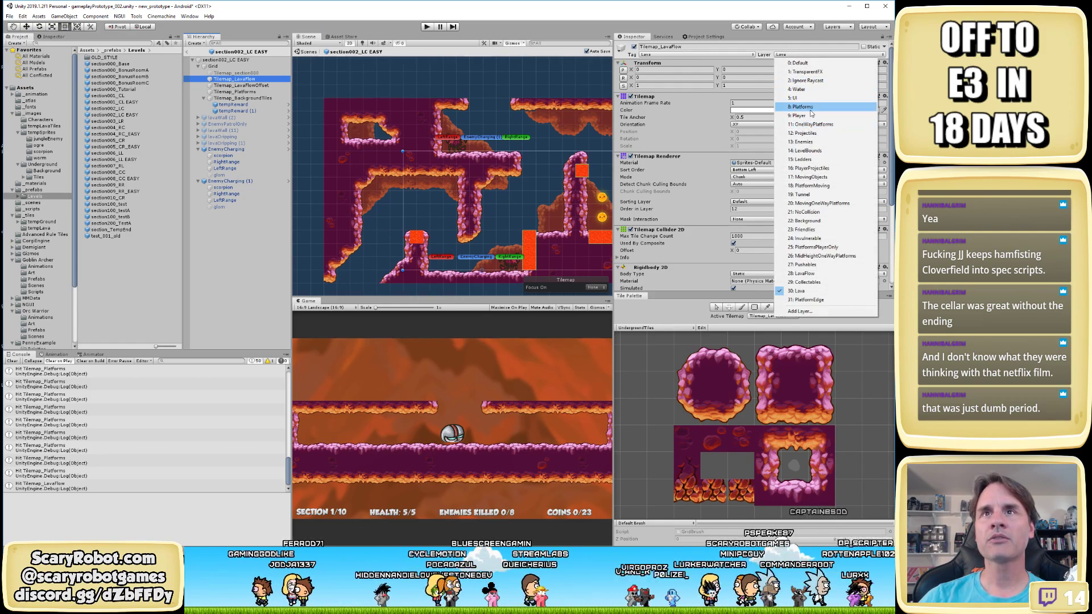
pyautogui.click(808, 107)
pyautogui.click(241, 86)
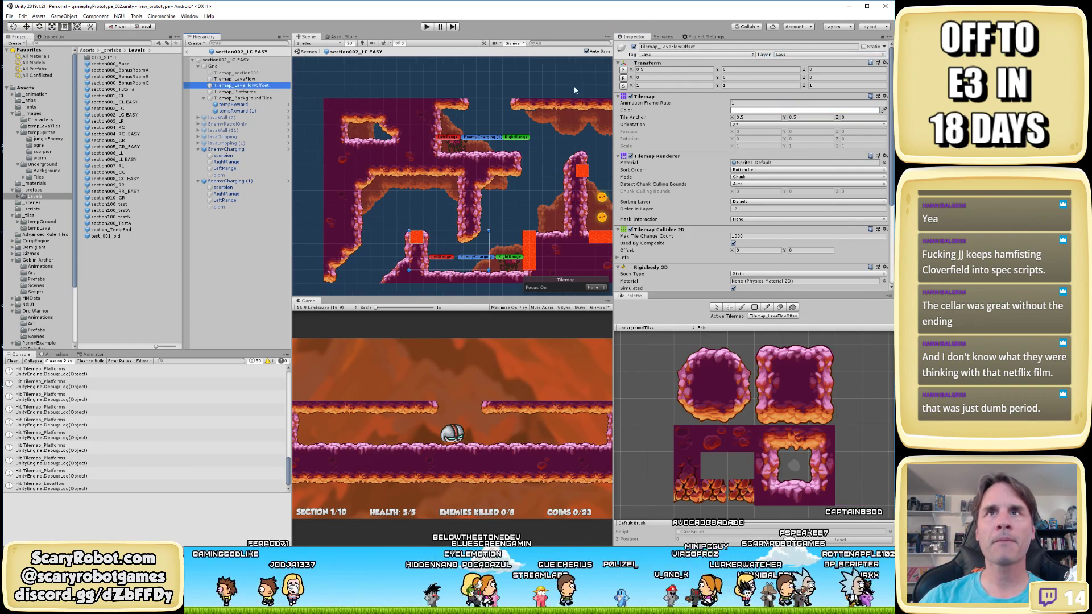
pyautogui.click(799, 55)
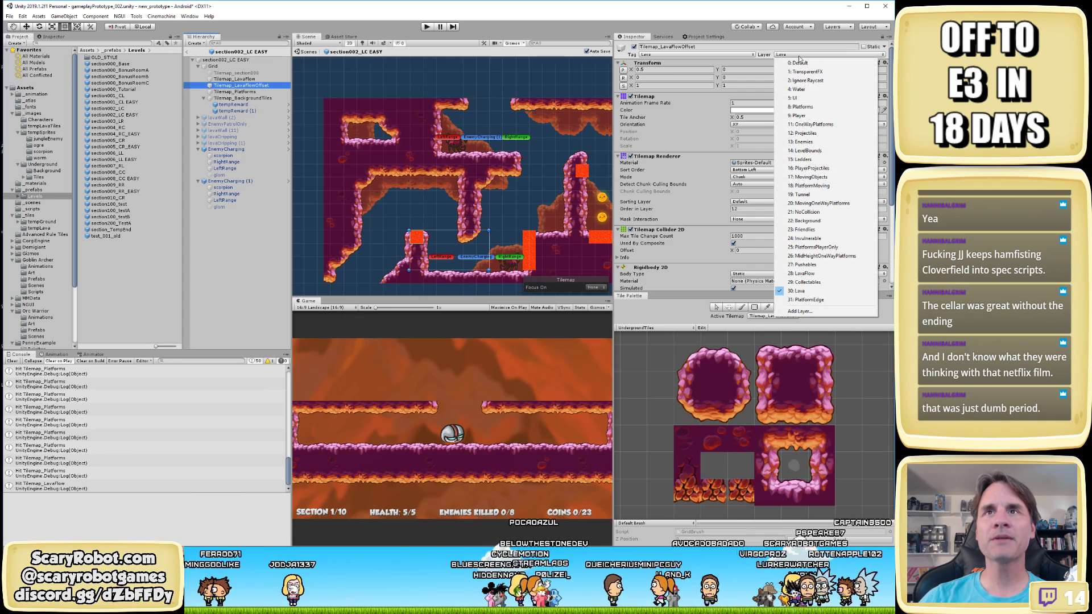
pyautogui.click(819, 108)
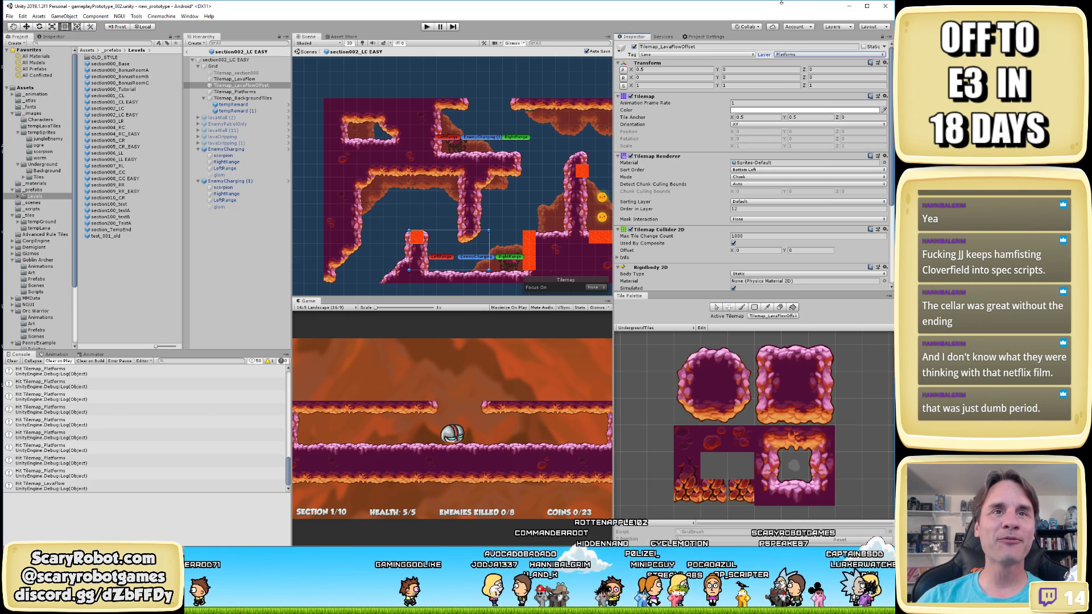
pyautogui.scroll(-3, 542, 154)
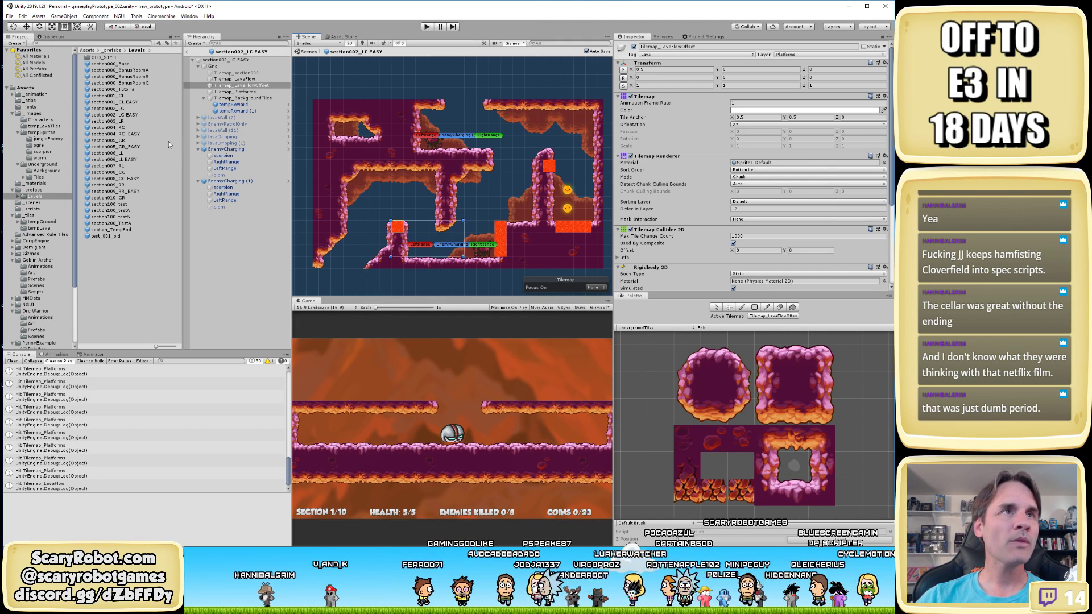
pyautogui.doubleClick(121, 122)
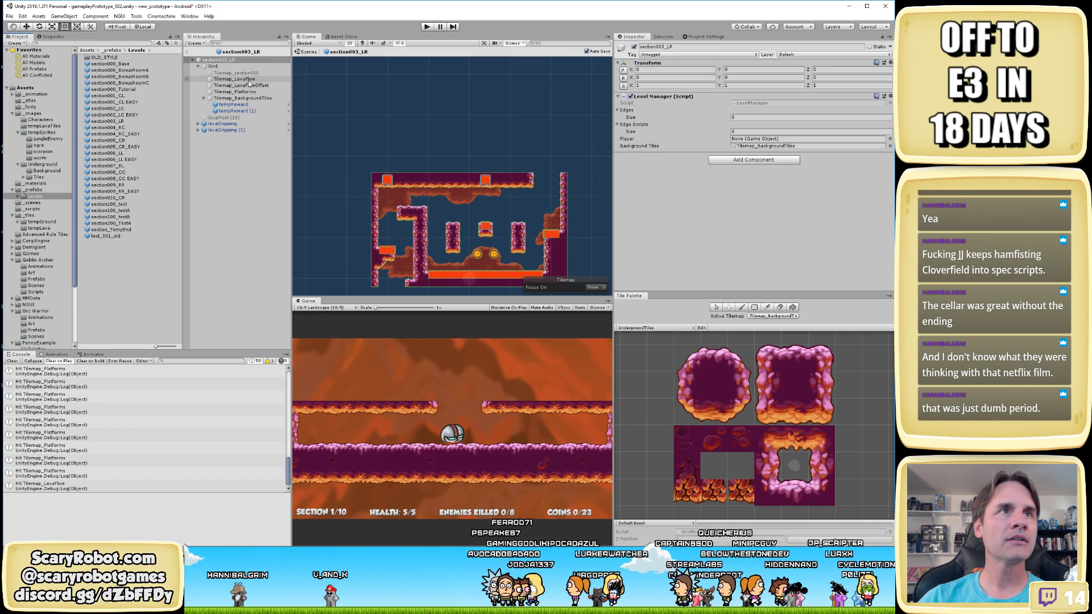
# Recheck the layers of both lava tilemaps in section002_LC EASY
pyautogui.click(248, 80)
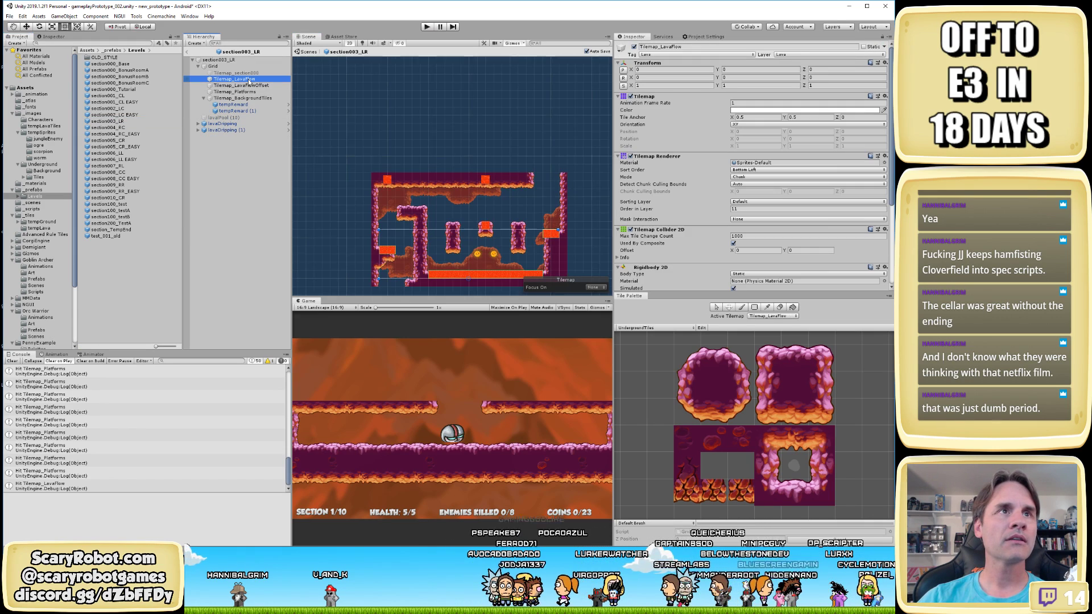
pyautogui.click(125, 115)
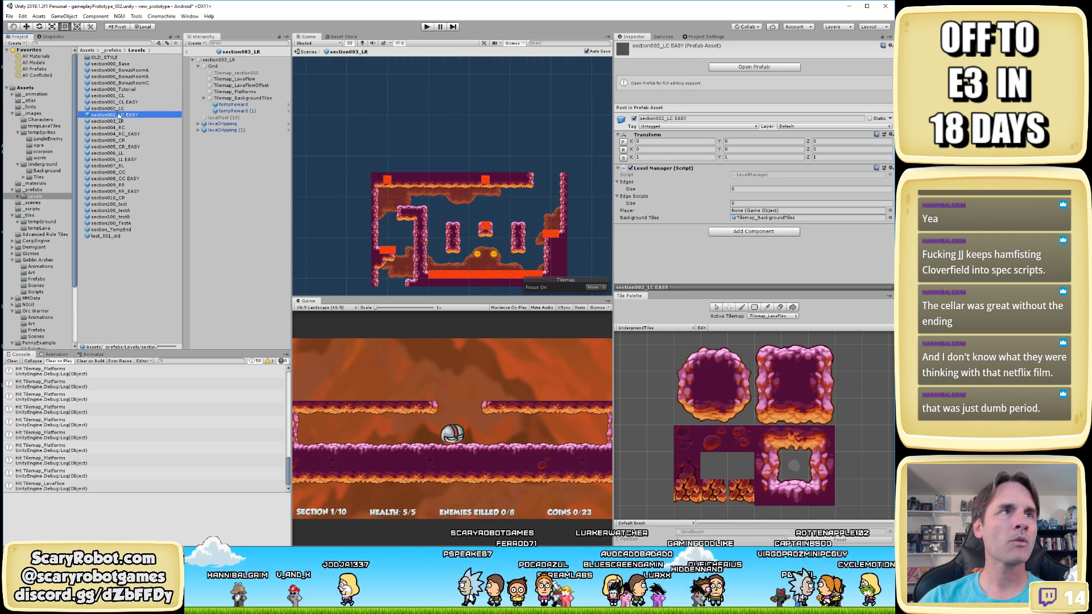
pyautogui.doubleClick(119, 115)
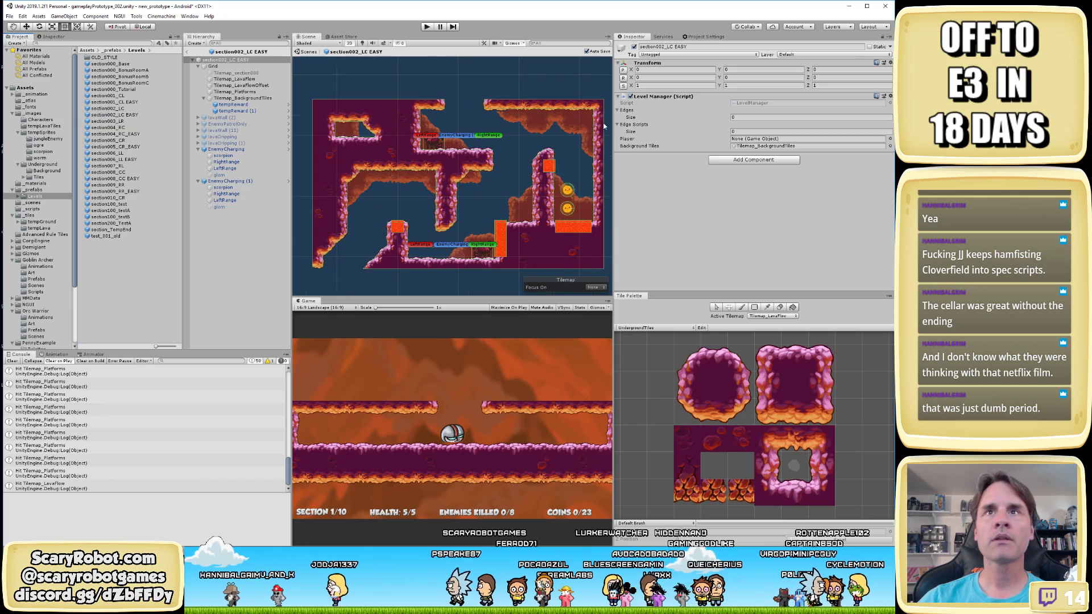
pyautogui.click(251, 85)
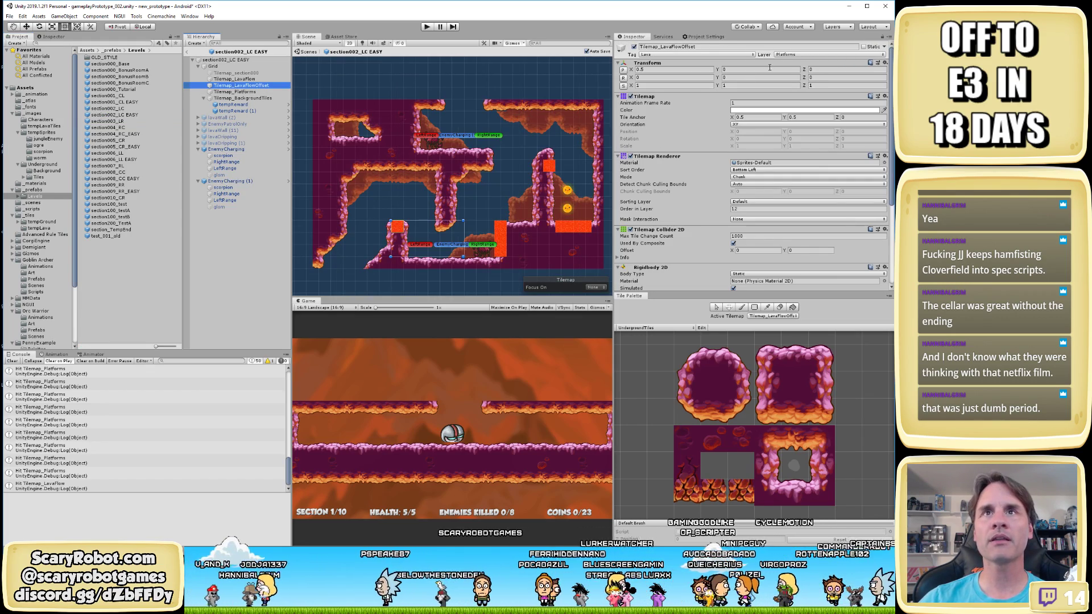
pyautogui.click(244, 79)
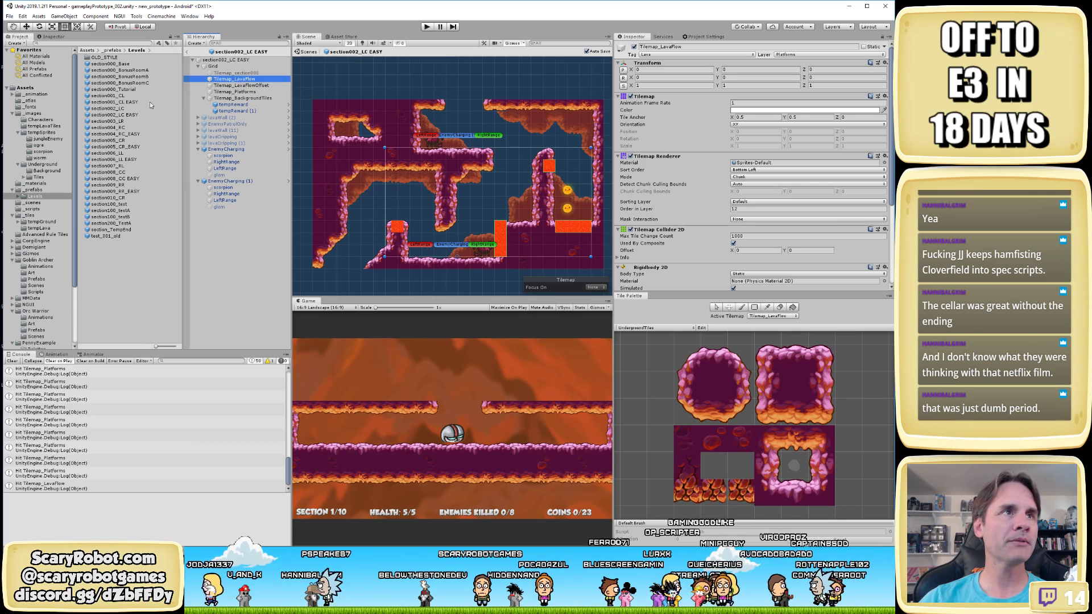
pyautogui.click(129, 114)
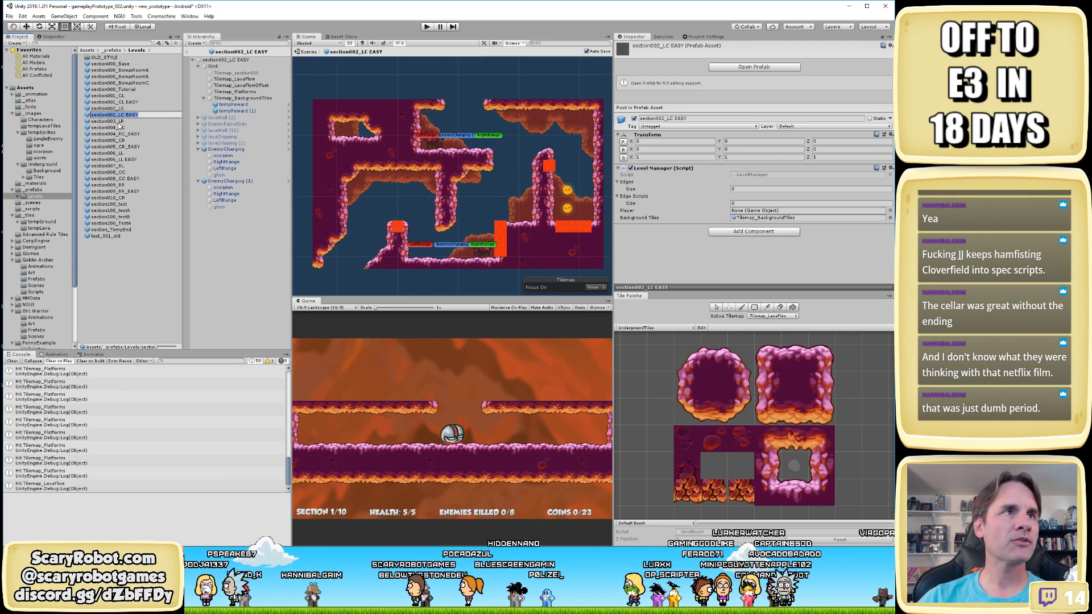
# Reopen section003_LR and put Tilemap_LavaFlow and Tilemap_LavaFlowOffset on the Platforms layer
pyautogui.doubleClick(121, 121)
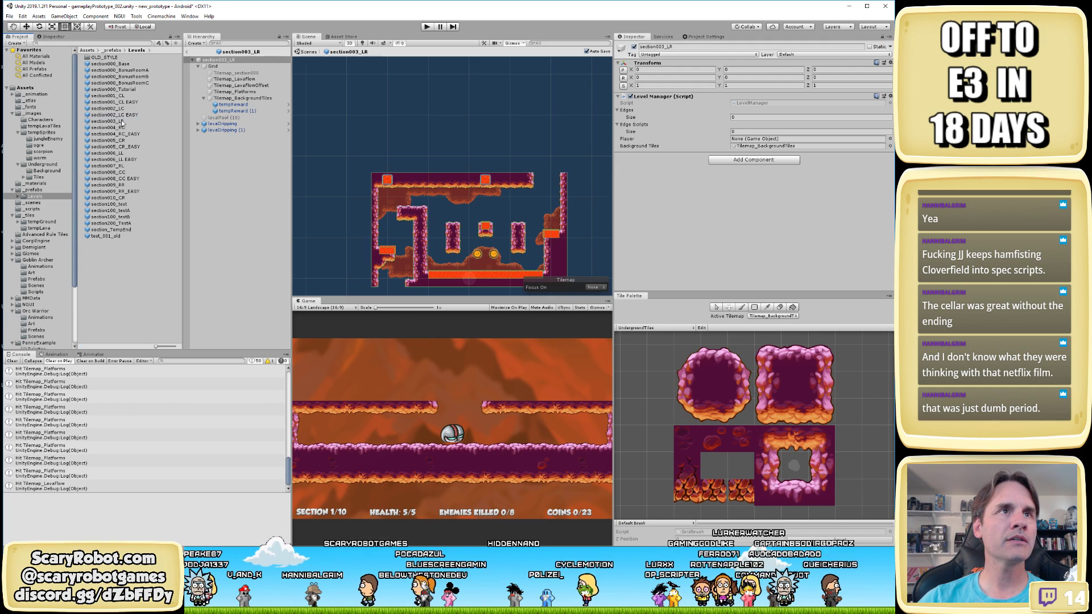
pyautogui.click(238, 80)
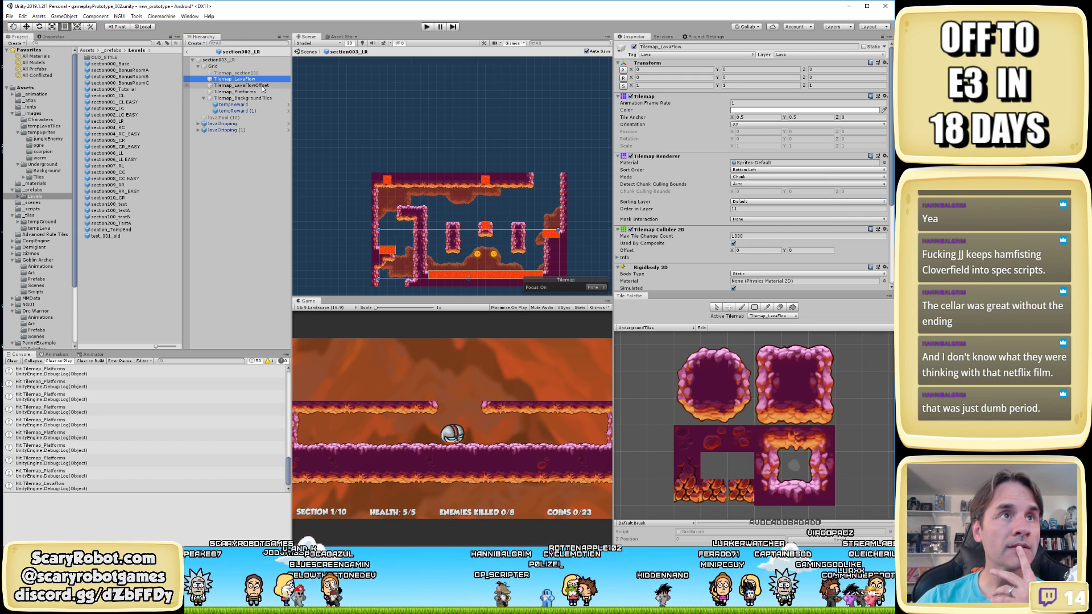
pyautogui.click(634, 47)
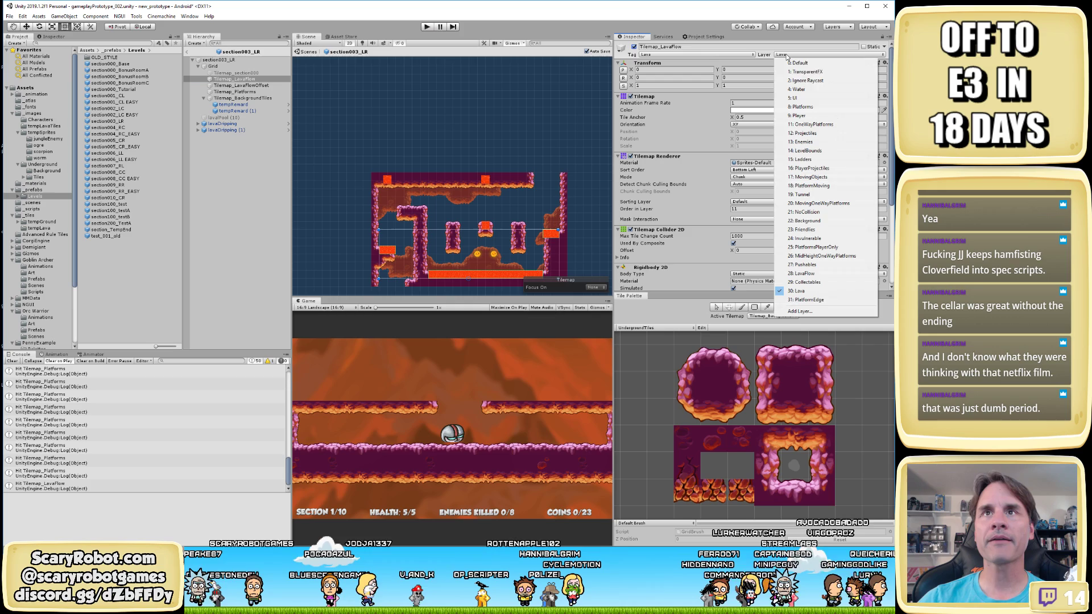
pyautogui.click(802, 106)
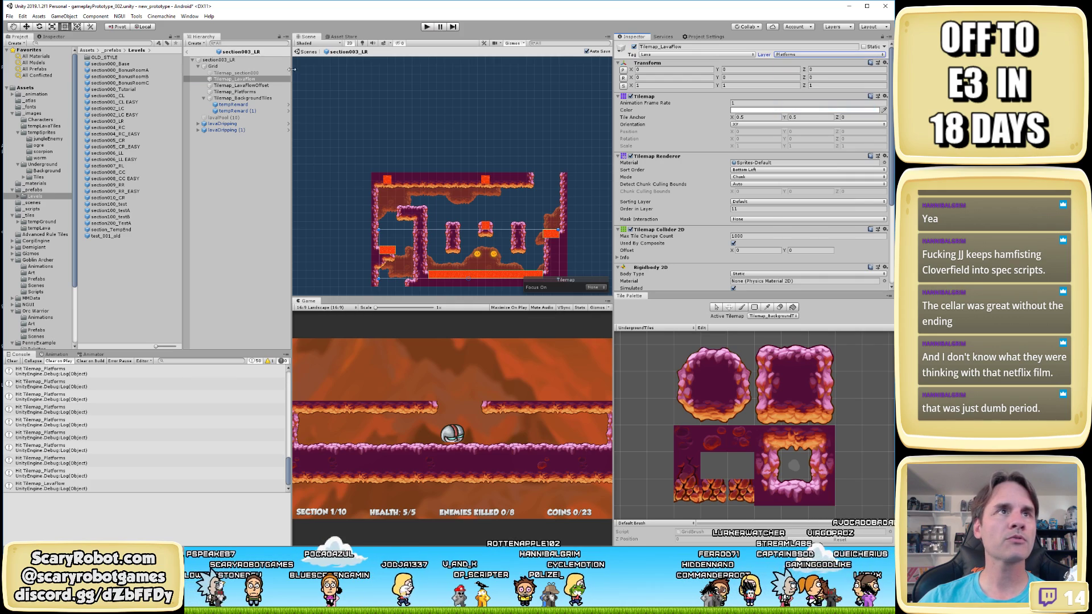
pyautogui.click(254, 86)
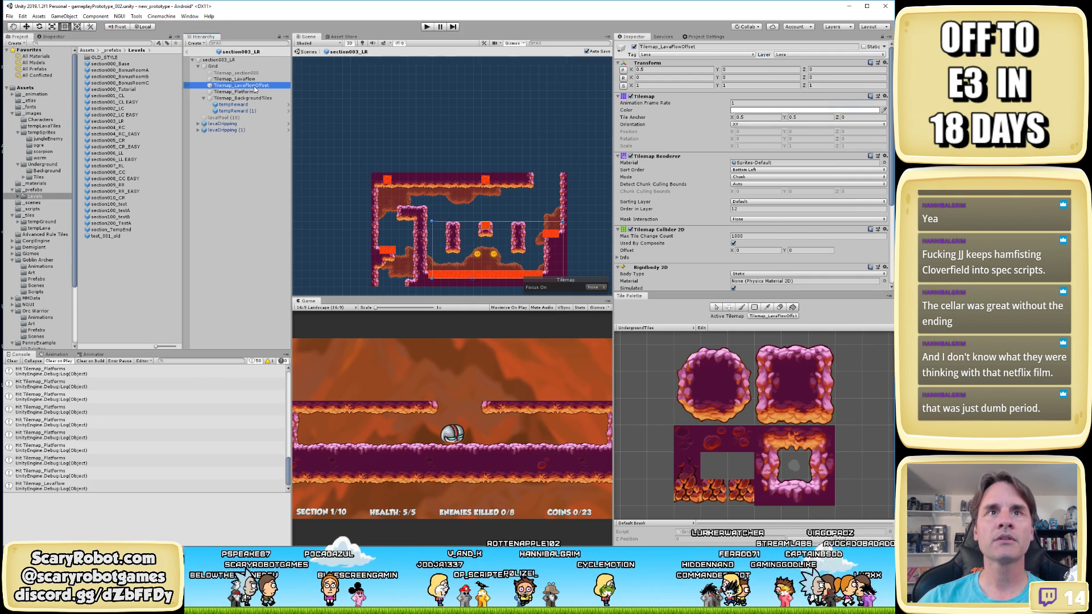
pyautogui.click(793, 55)
pyautogui.click(802, 107)
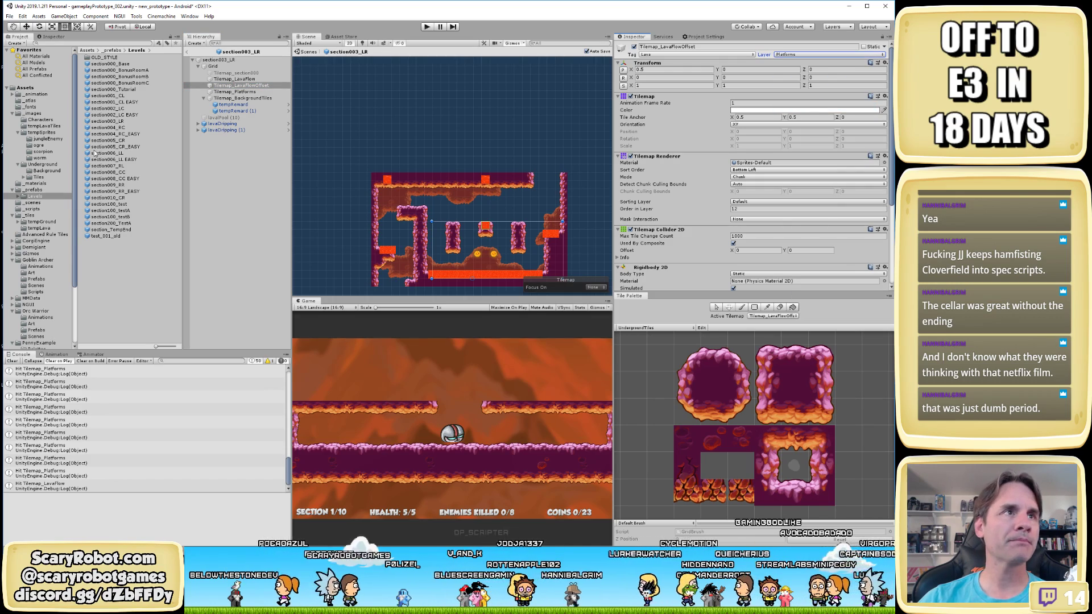
# Open section004_RC_EASY and put its Tilemap_LavaFlow on the Platforms layer
pyautogui.doubleClick(123, 135)
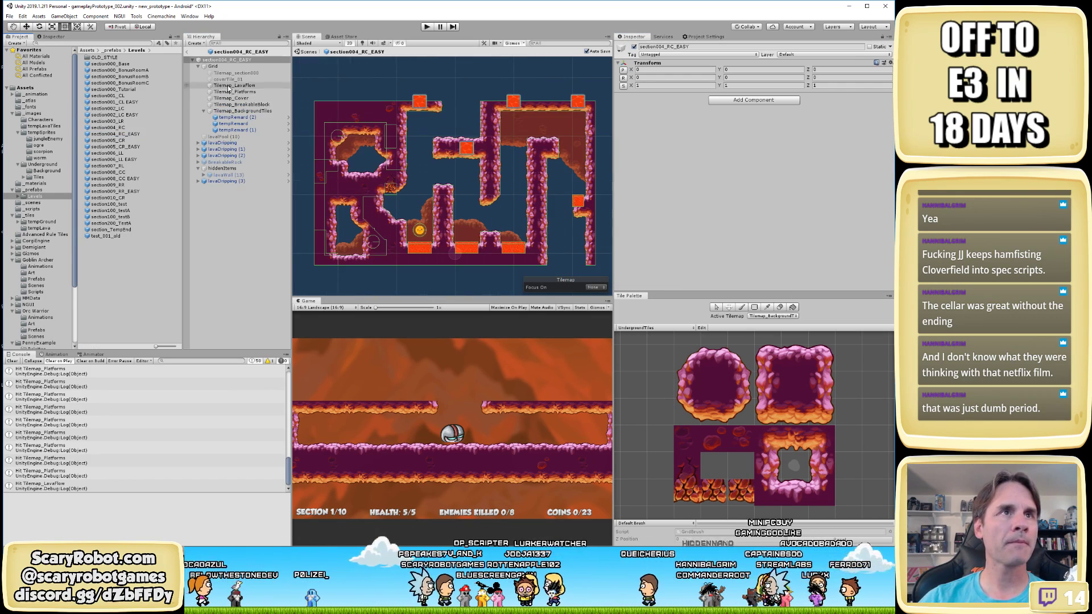
pyautogui.click(229, 86)
pyautogui.click(633, 48)
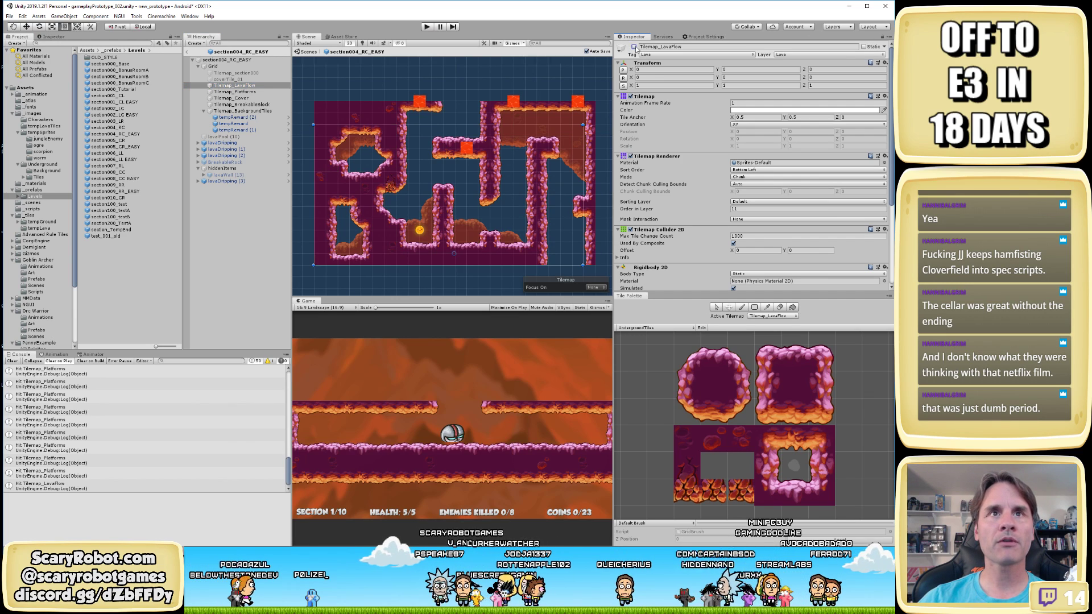
pyautogui.click(801, 55)
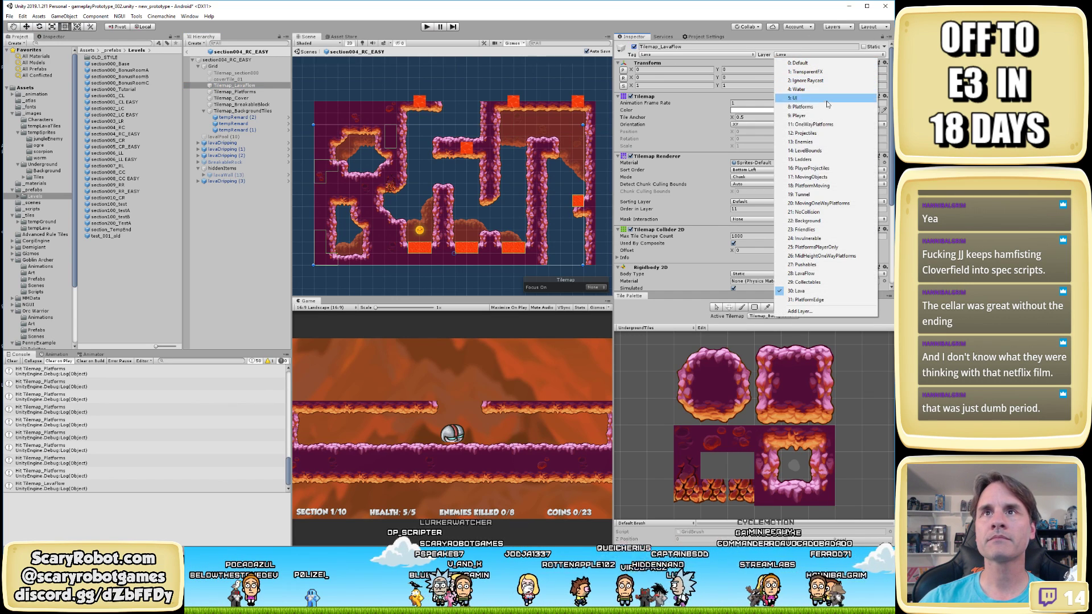
pyautogui.click(796, 108)
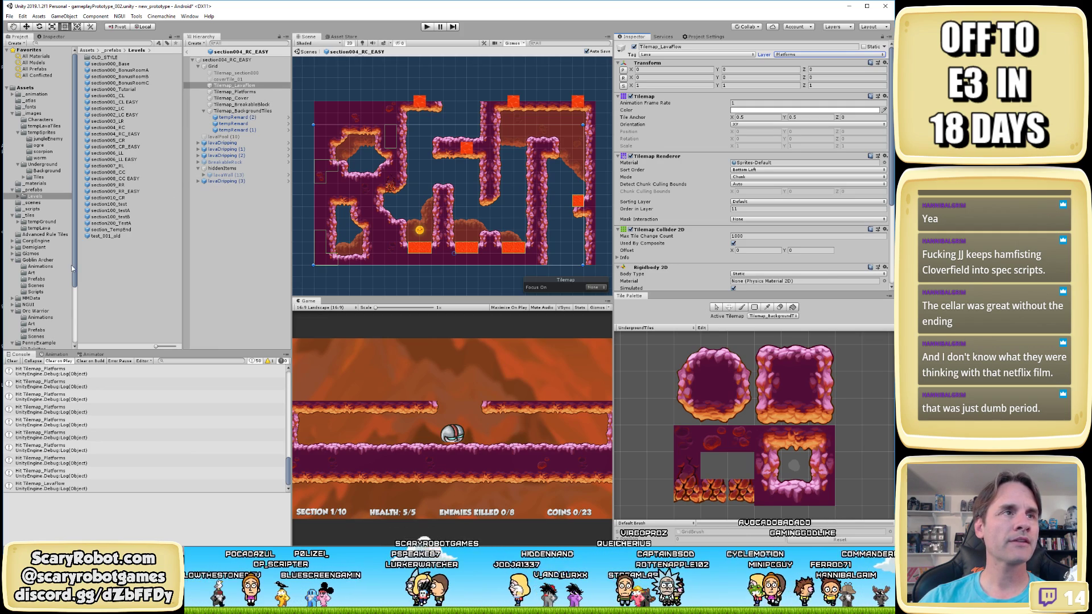
# In section005_CR_EASY, tag Tilemap_LavaFlowOffset as Lava, leaving its layer unchanged
pyautogui.doubleClick(121, 147)
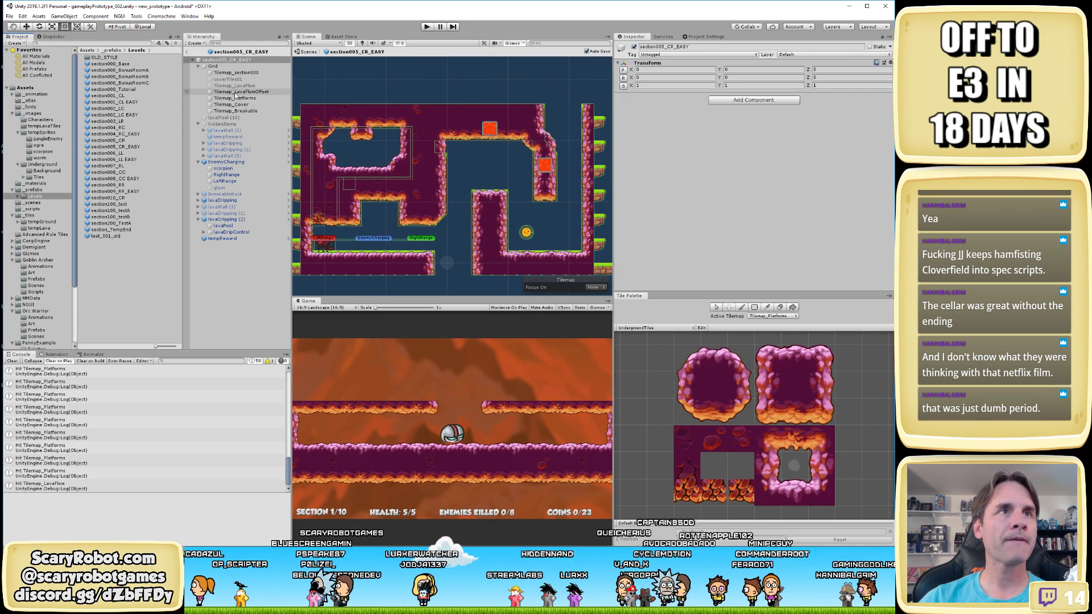
pyautogui.click(240, 92)
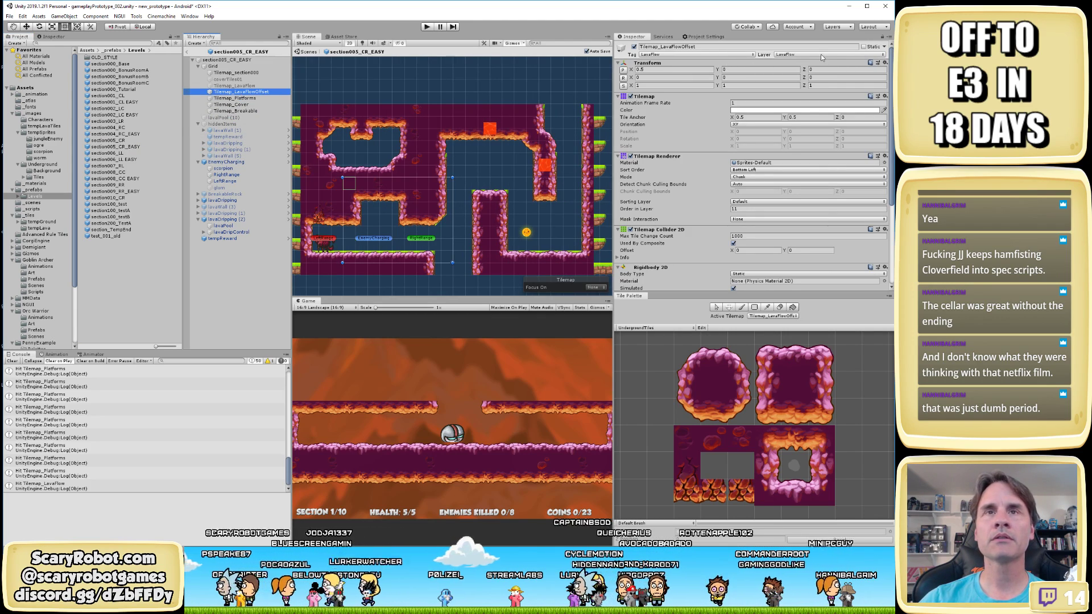
pyautogui.click(634, 46)
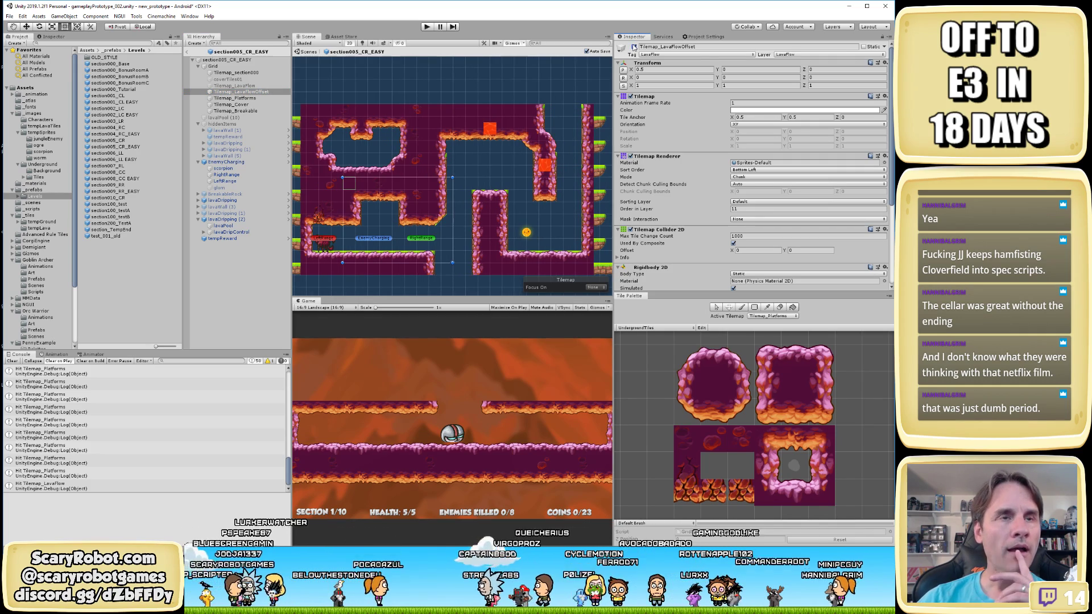
pyautogui.click(671, 55)
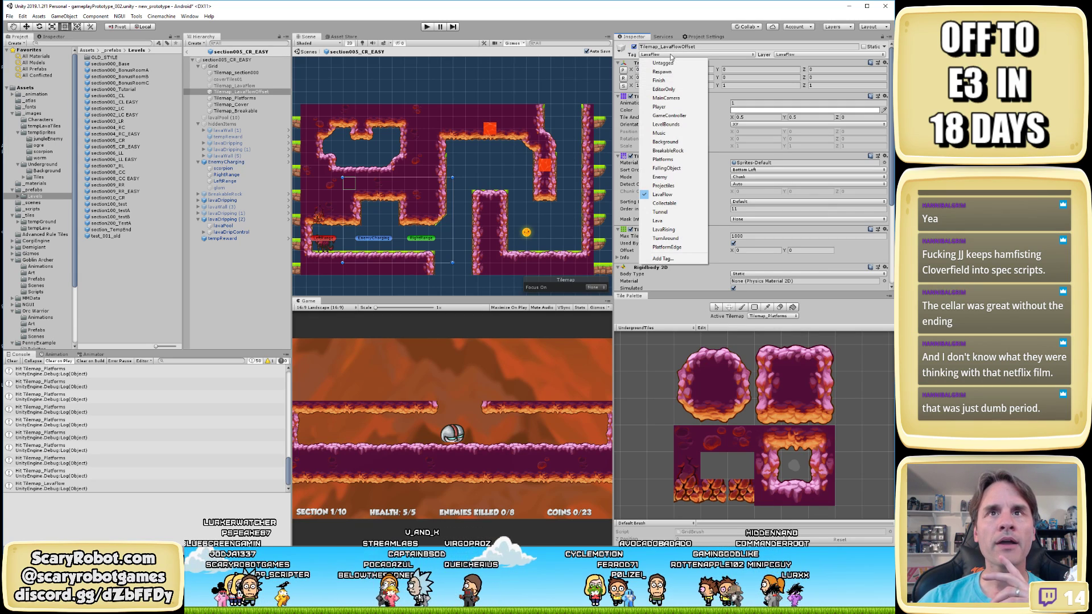
pyautogui.click(668, 221)
pyautogui.click(837, 55)
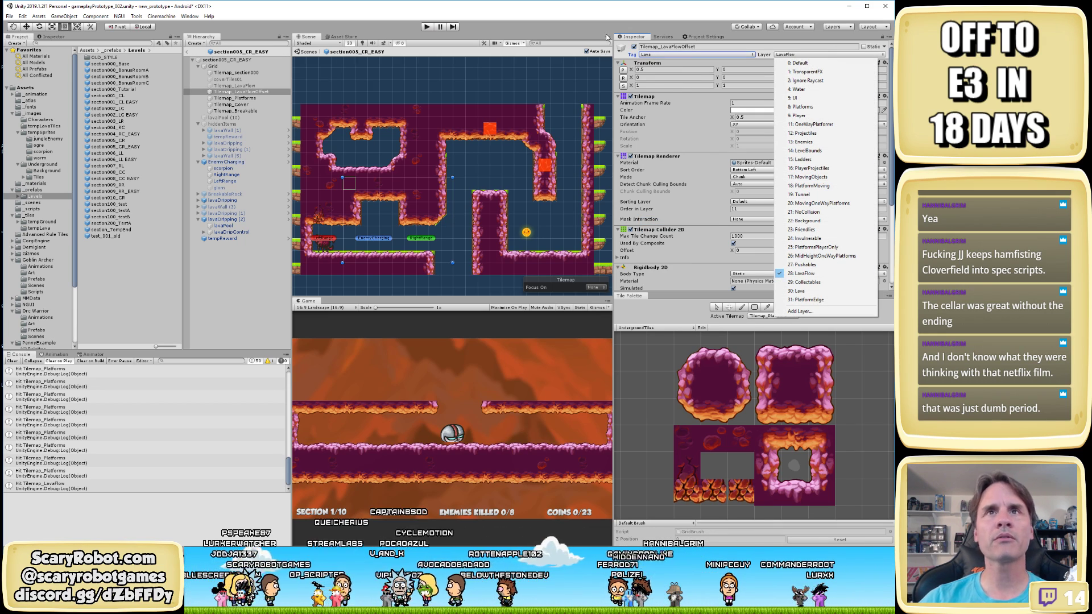
pyautogui.click(597, 12)
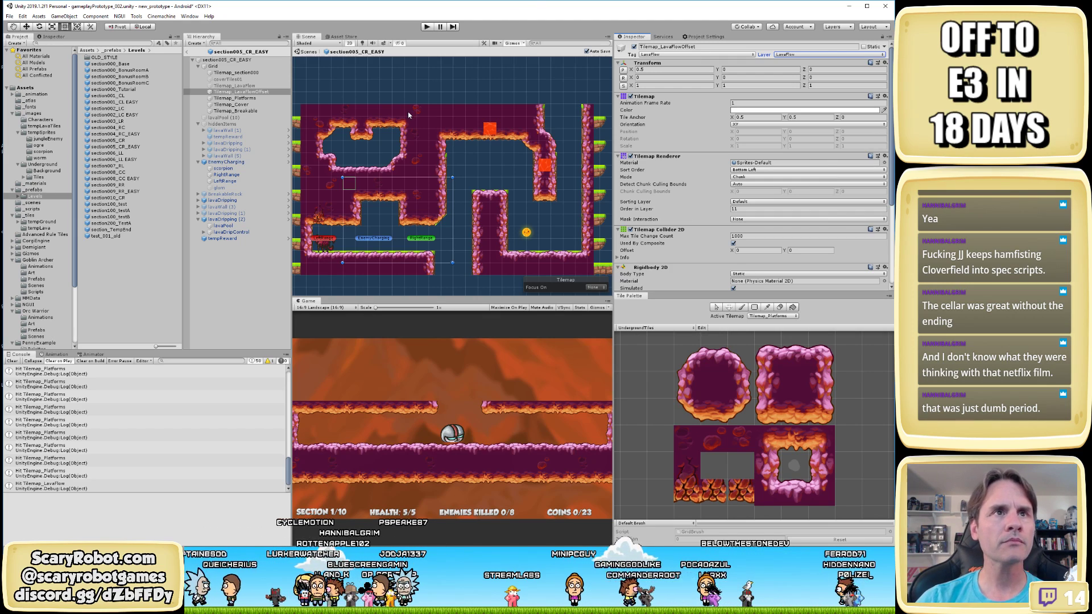
# Disable Tilemap_Cover in section005_CR_EASY to hide it
pyautogui.click(239, 92)
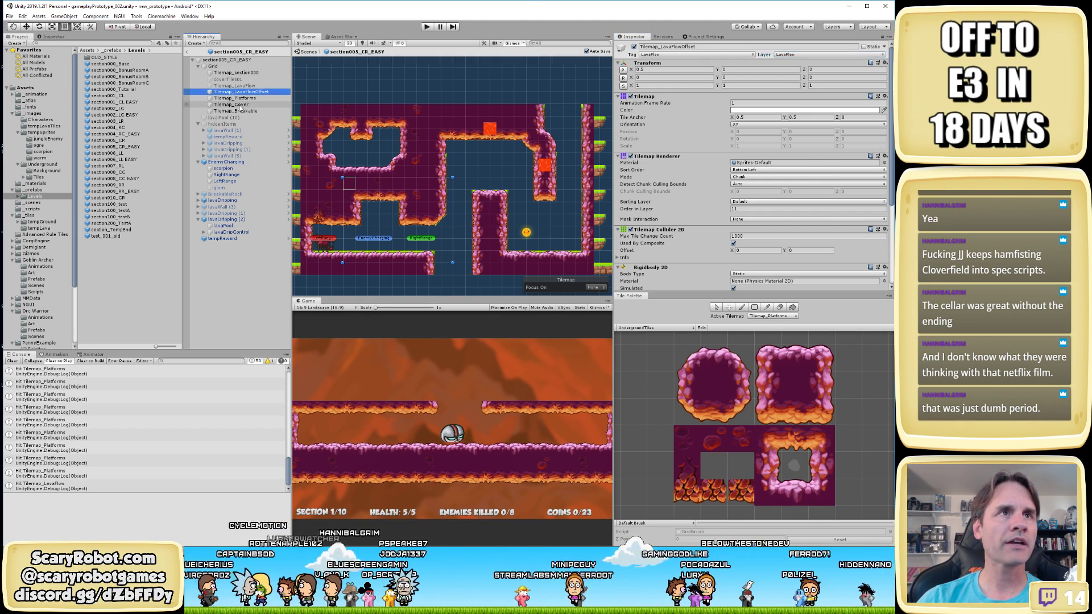
pyautogui.click(239, 105)
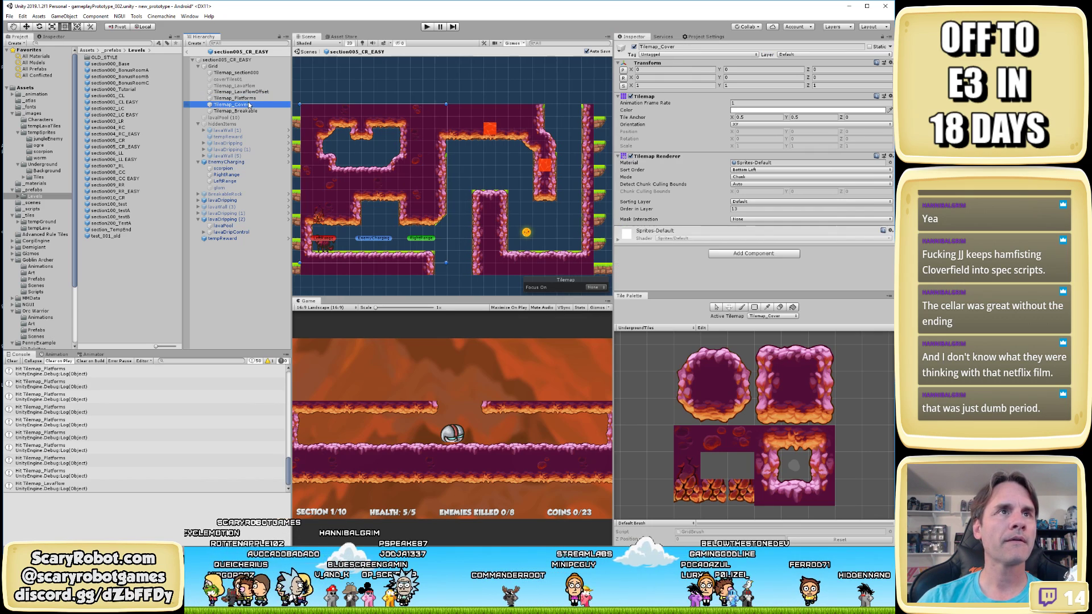
pyautogui.click(634, 47)
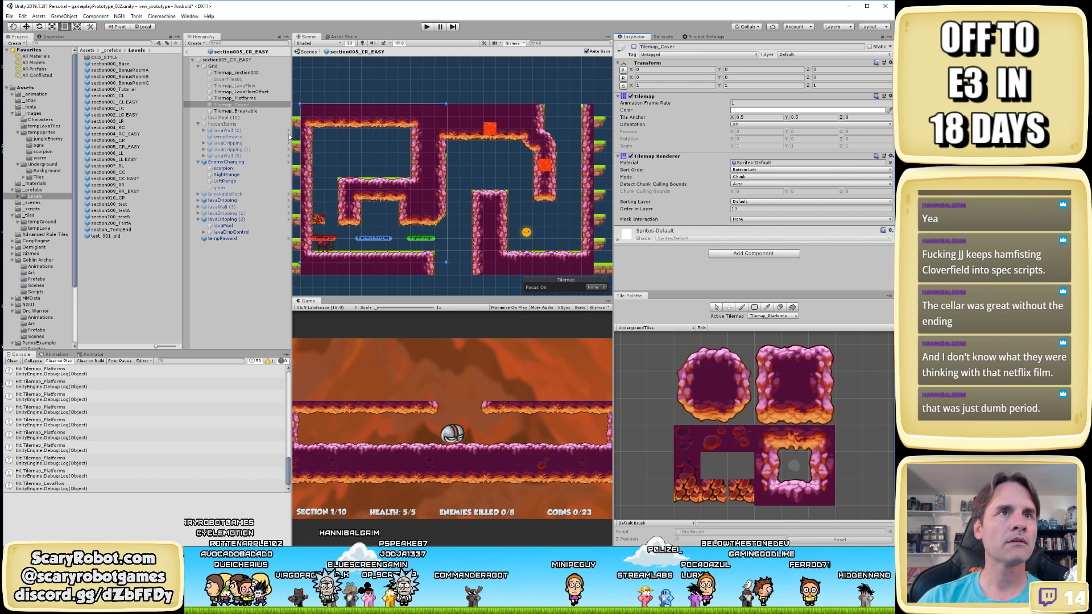
pyautogui.scroll(5, 353, 160)
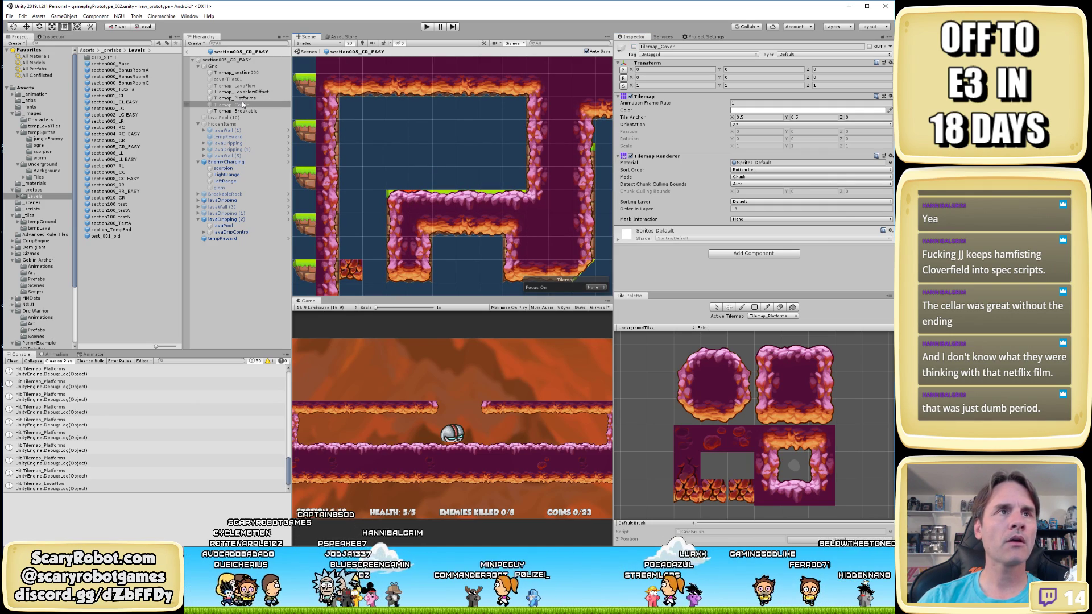
pyautogui.scroll(-3, 463, 142)
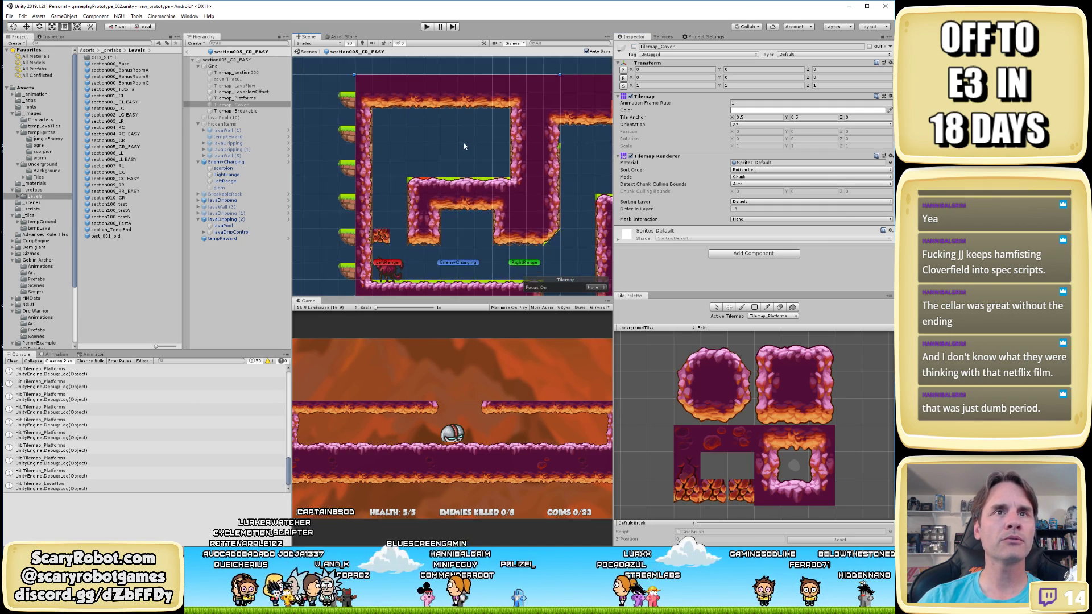
# Give Tilemap_LavaFlowOffset tag Lava, layer Platforms and Order in Layer 13
pyautogui.click(250, 98)
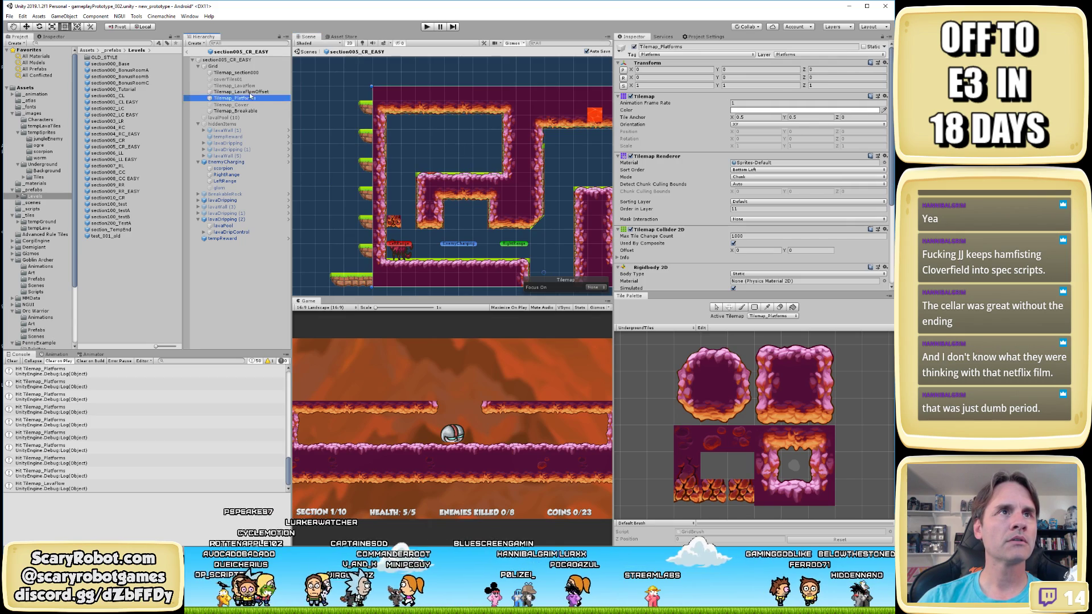
pyautogui.click(256, 92)
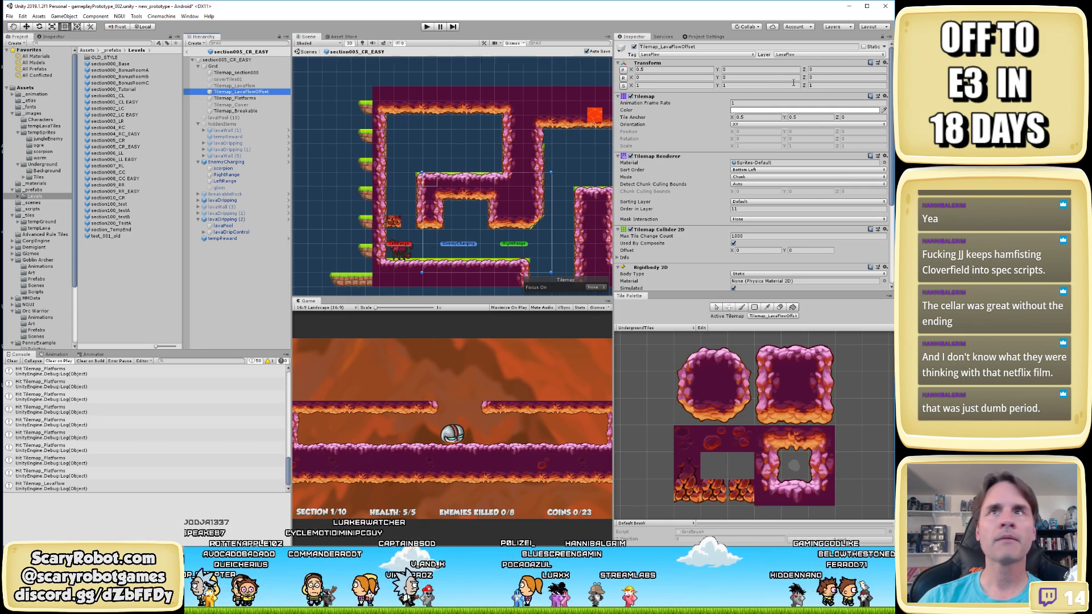
pyautogui.click(666, 55)
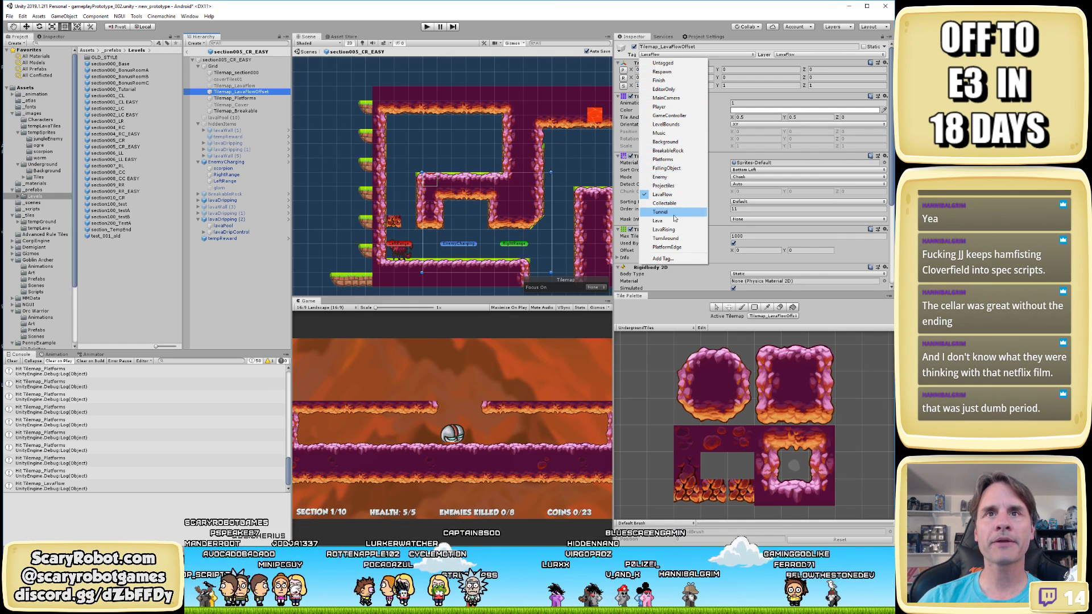
pyautogui.click(733, 131)
pyautogui.click(784, 54)
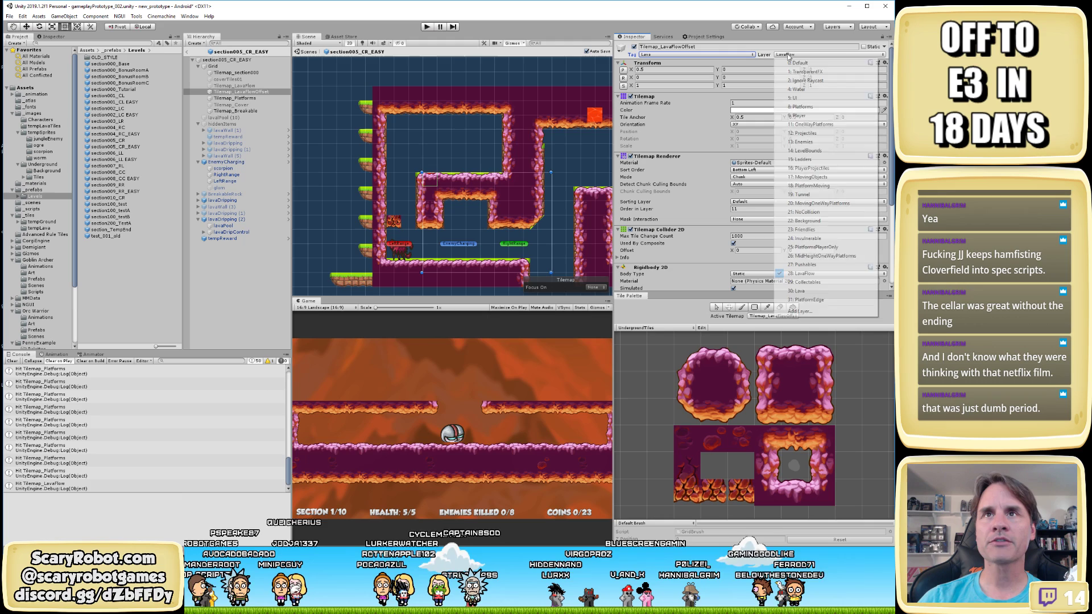
pyautogui.click(804, 107)
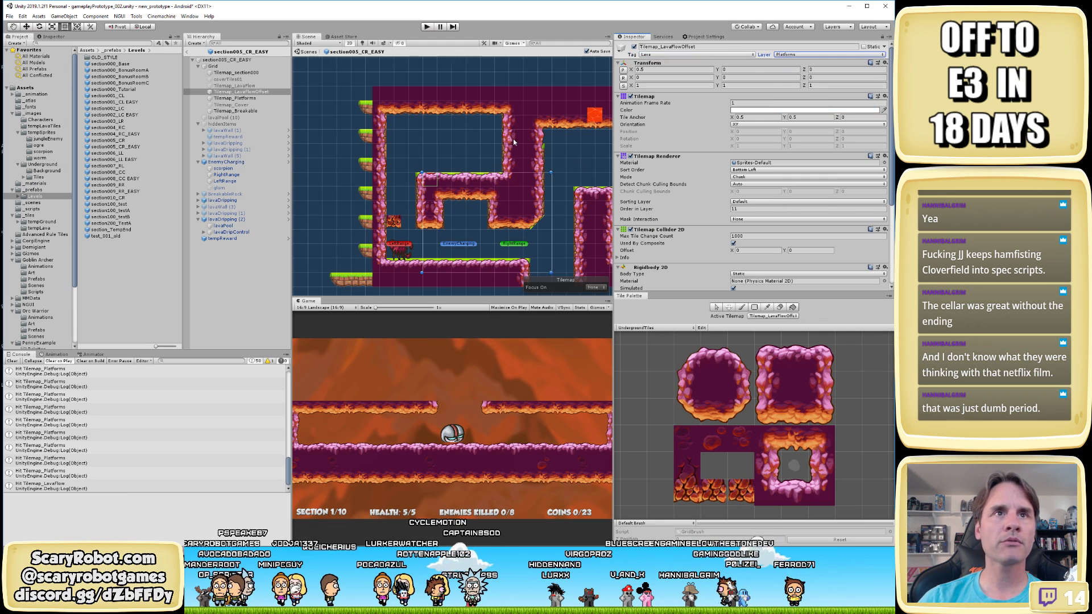
pyautogui.click(746, 210)
pyautogui.write('13')
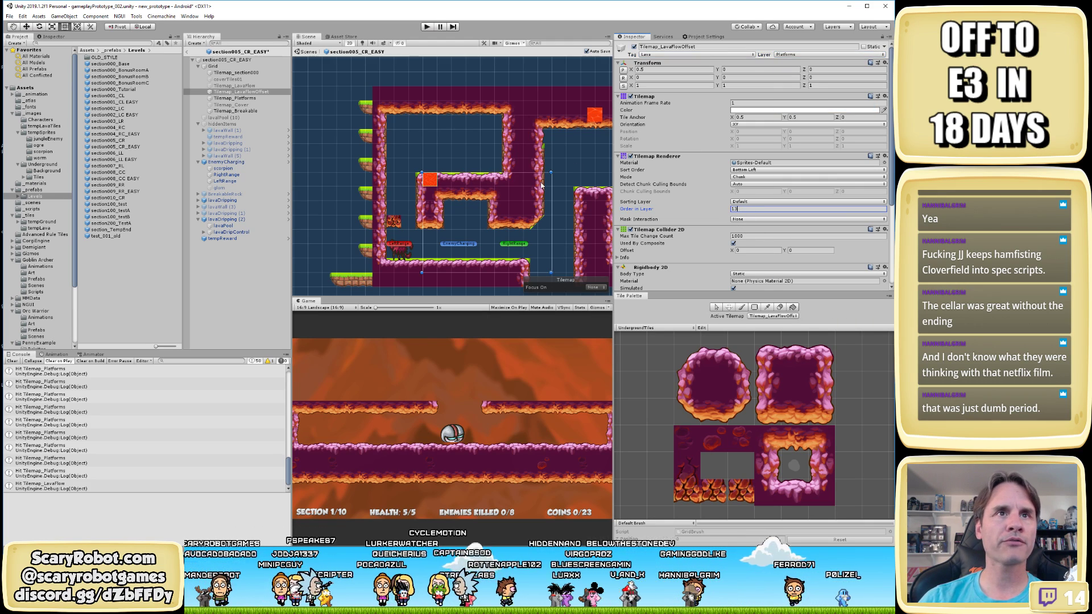
# Put section005_CR_EASY's Tilemap_LavaFlow on Platforms, then open section006_LL EASY
pyautogui.click(253, 87)
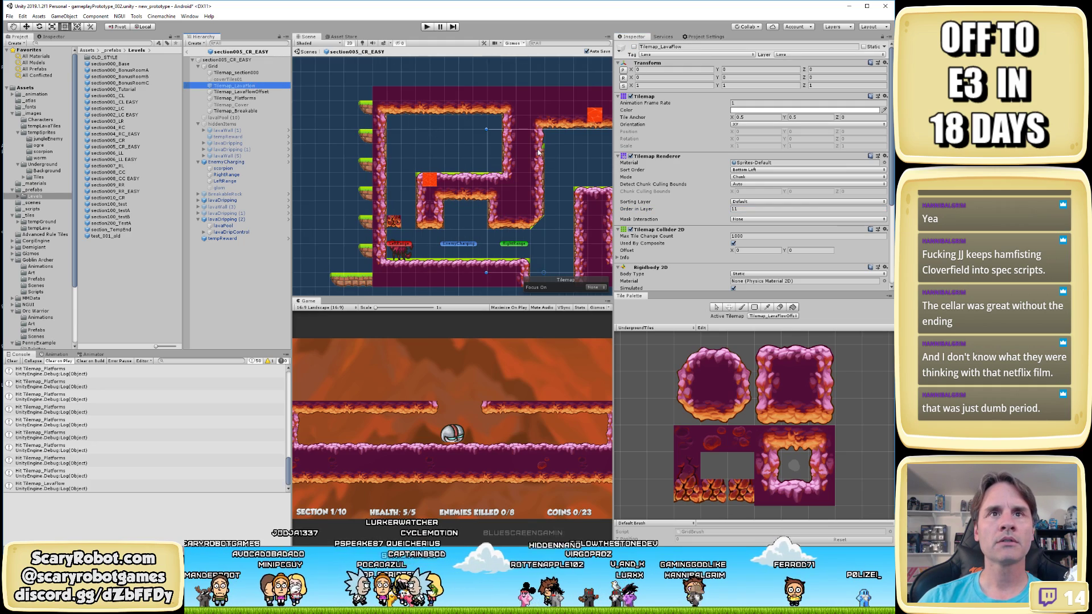
pyautogui.scroll(-3, 538, 152)
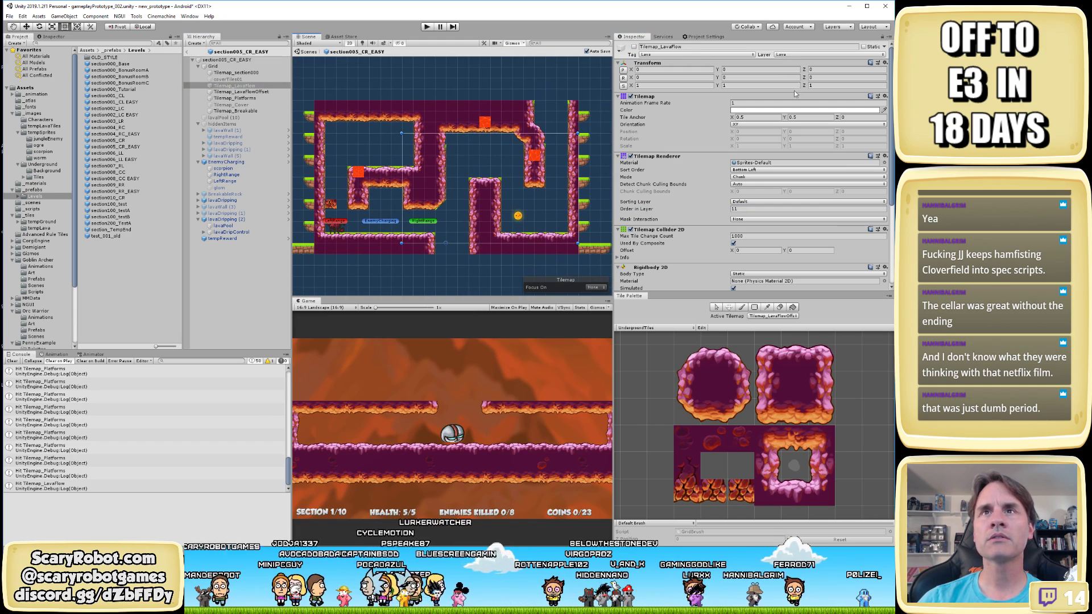
pyautogui.click(782, 55)
pyautogui.click(793, 108)
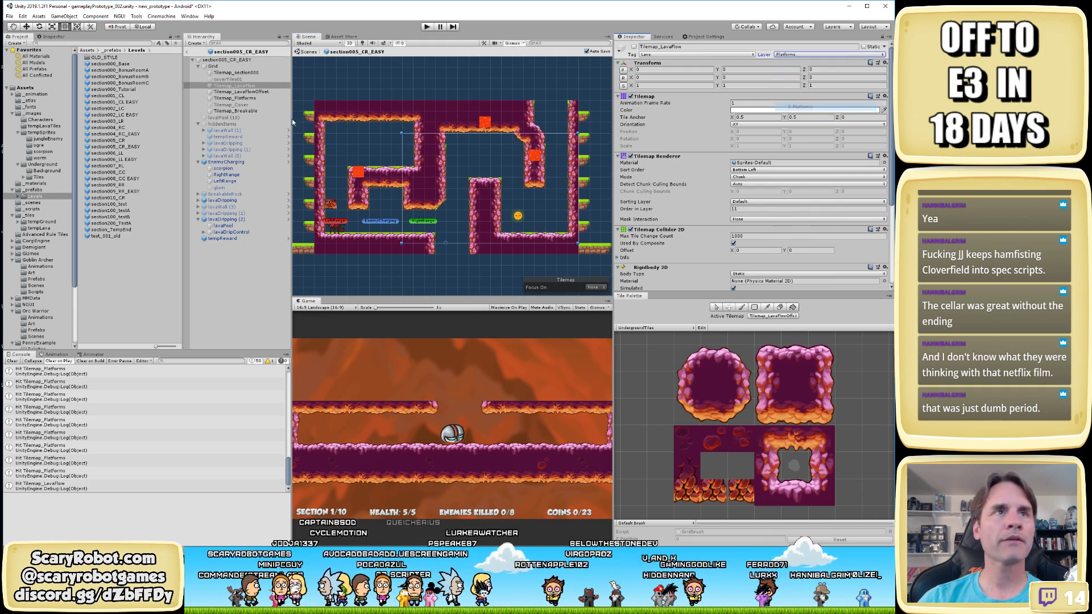
pyautogui.doubleClick(117, 159)
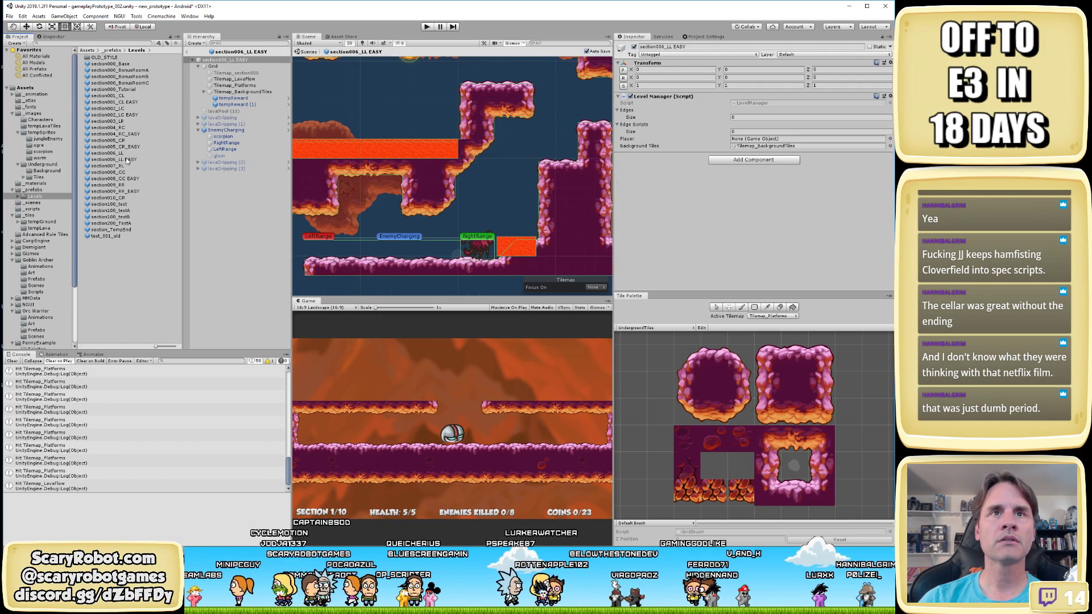
# Open section007_RL and put its Tilemap_LavaFlow on the Platforms layer
pyautogui.click(243, 79)
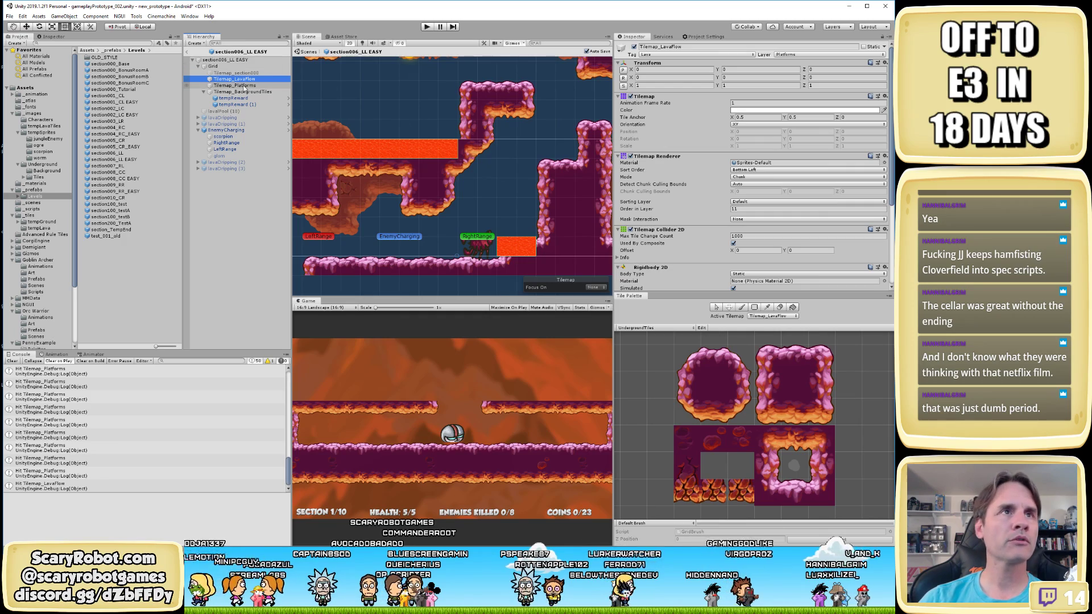
pyautogui.doubleClick(119, 166)
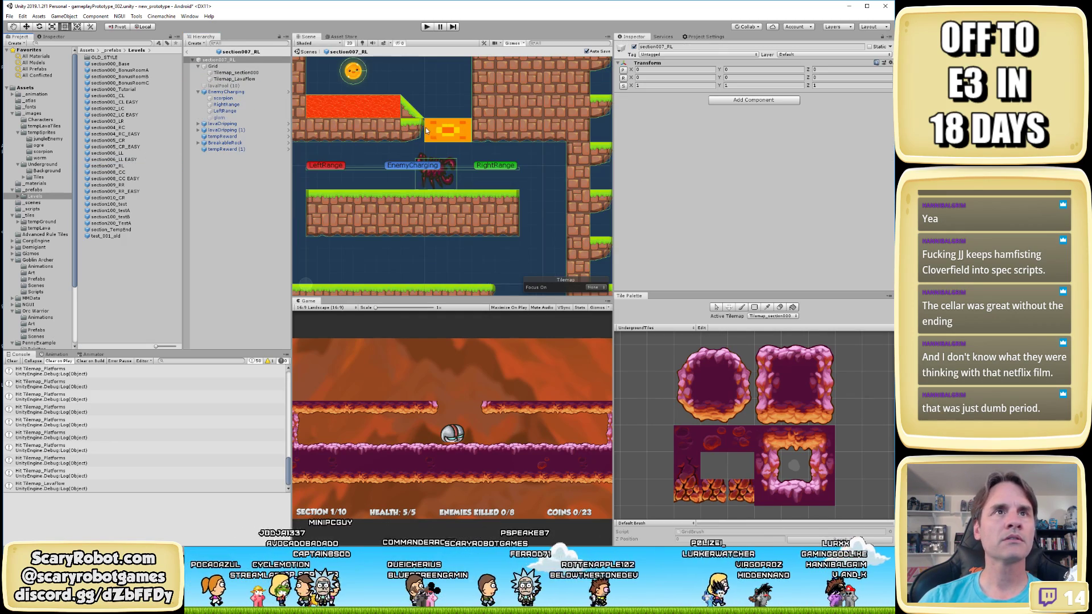
pyautogui.scroll(-8, 426, 131)
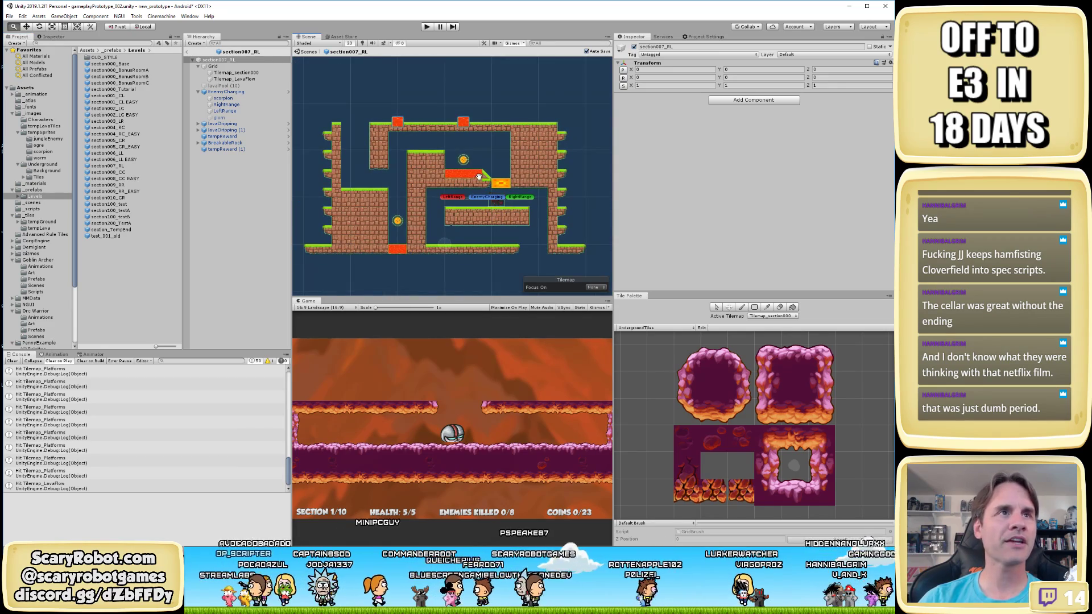
pyautogui.click(234, 79)
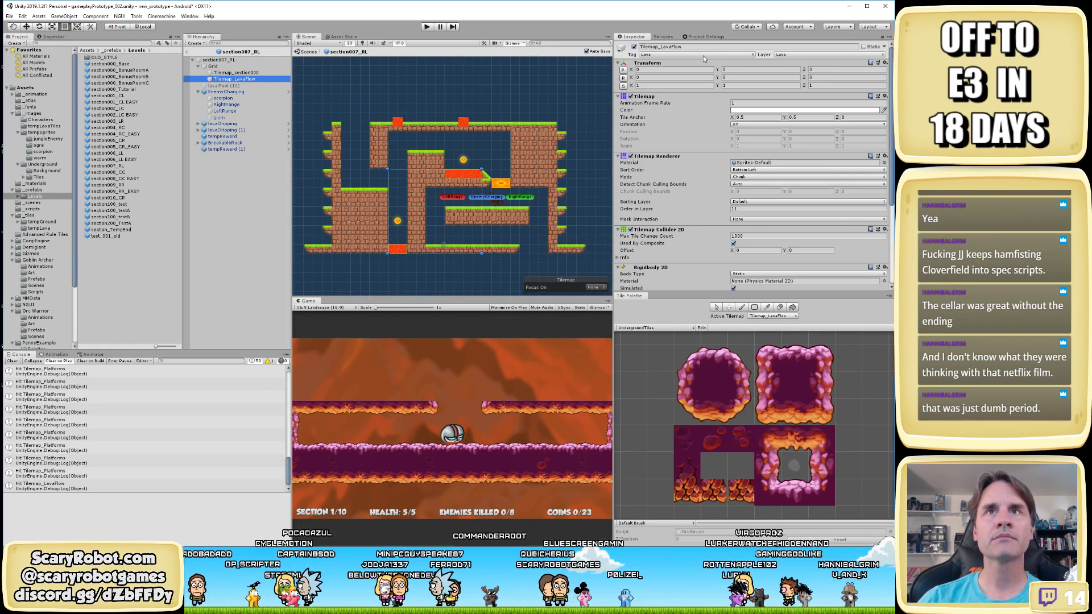
pyautogui.click(808, 54)
pyautogui.click(807, 108)
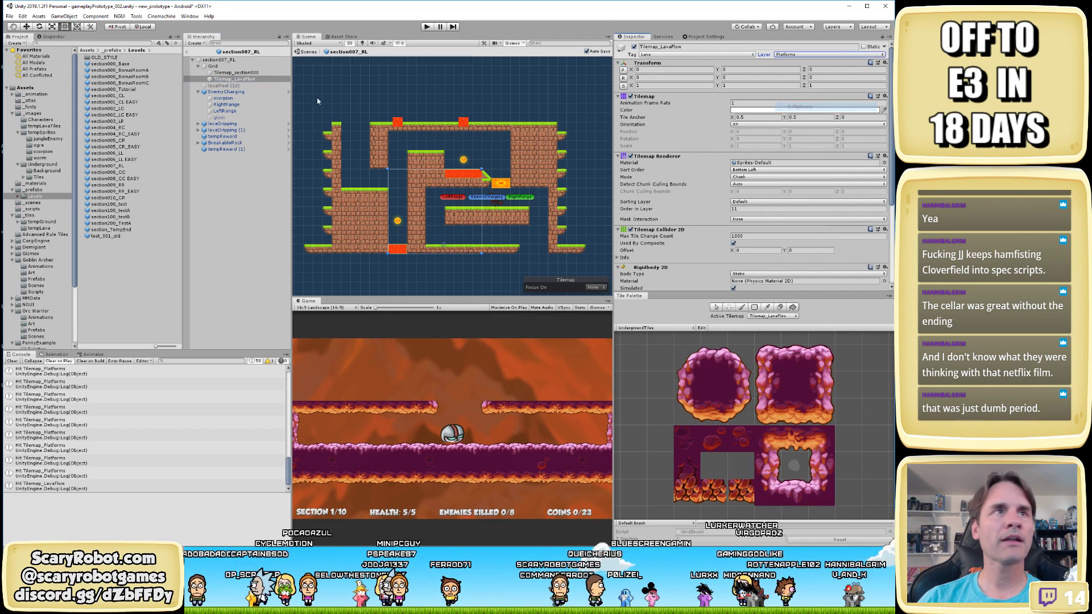
# Set Tilemap_LavaFlow to Platforms in section008_CC EASY and section009_RR_EASY
pyautogui.doubleClick(121, 178)
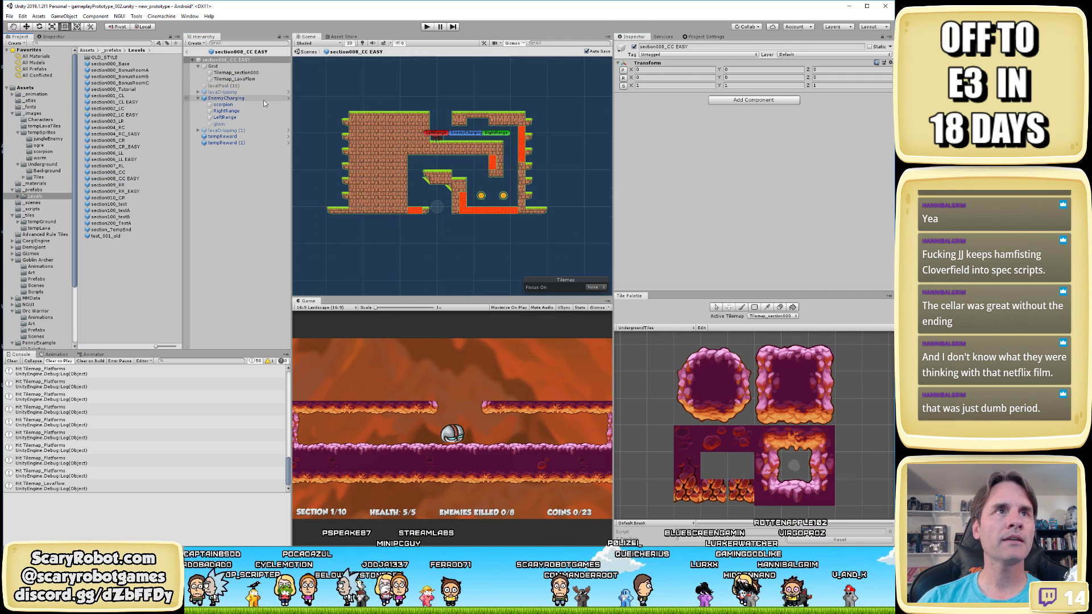
pyautogui.click(253, 79)
pyautogui.click(807, 55)
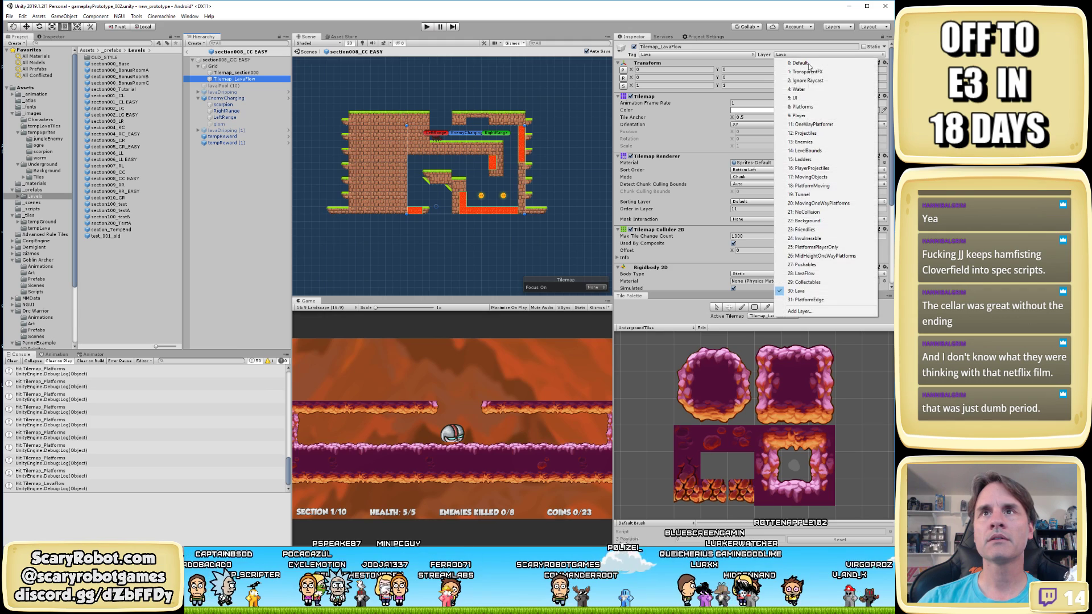
pyautogui.click(808, 107)
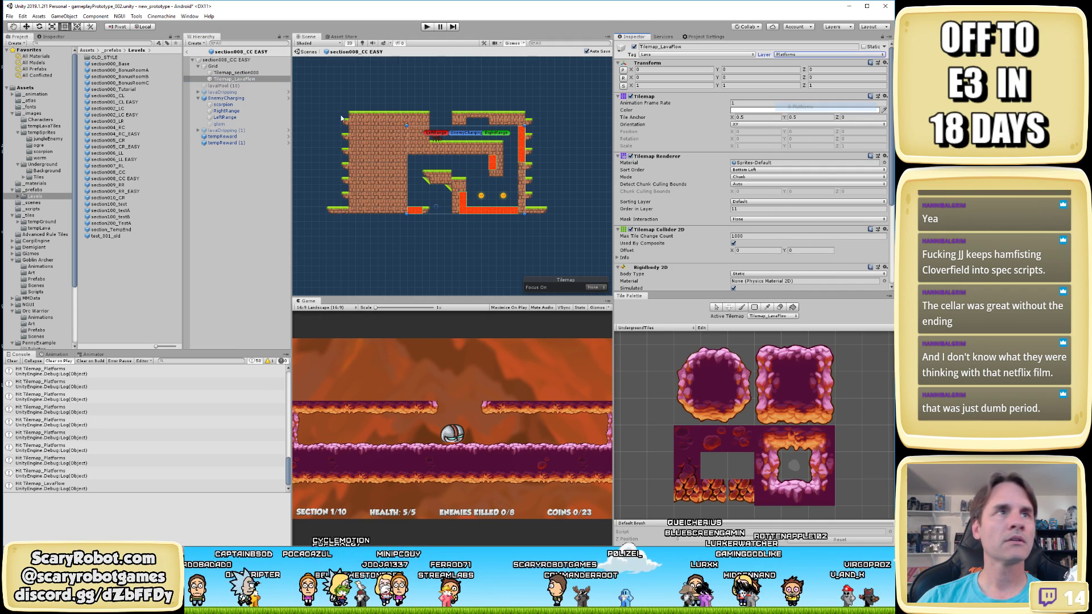
pyautogui.doubleClick(124, 191)
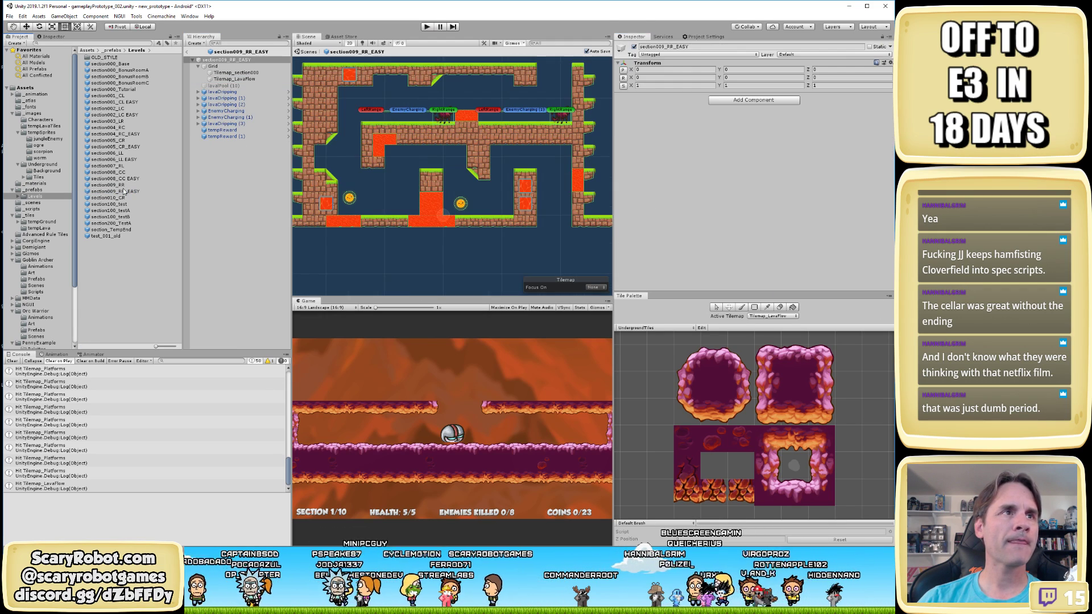
pyautogui.click(244, 79)
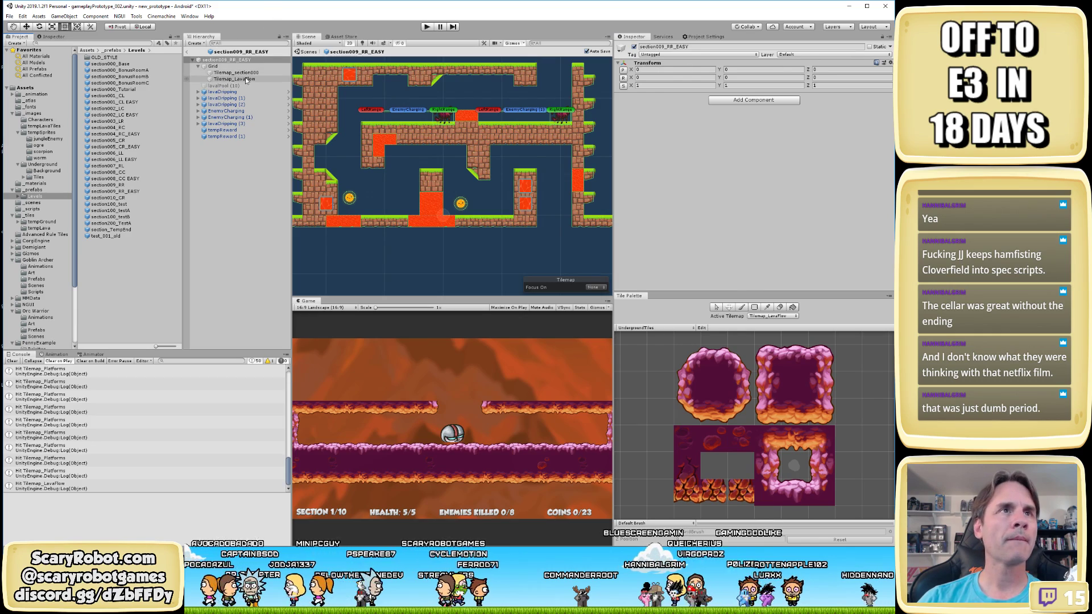
pyautogui.click(807, 55)
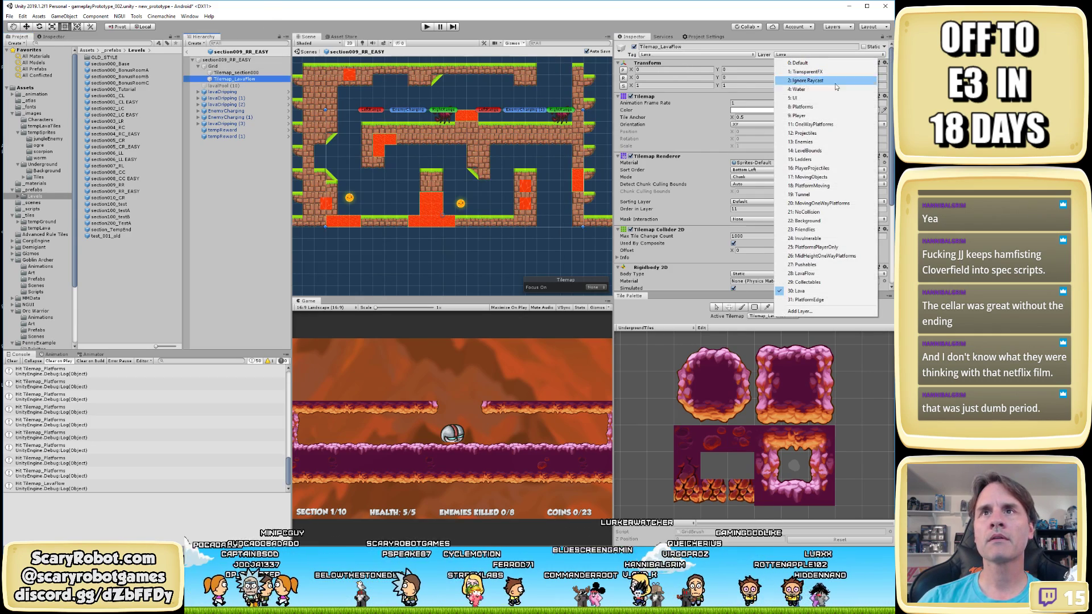
pyautogui.click(808, 107)
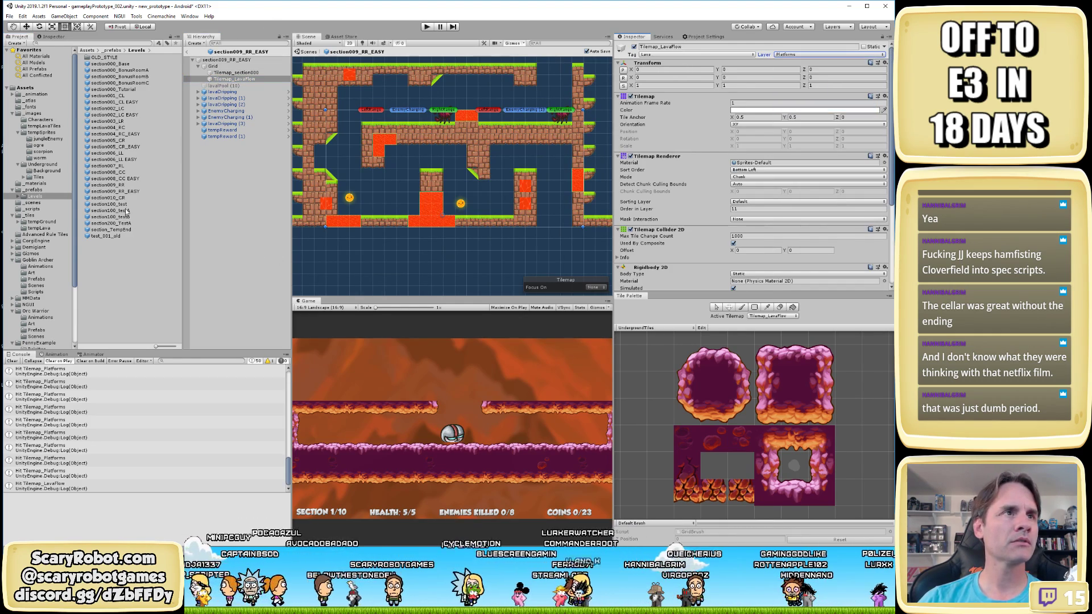
# Put section010_CR's Tilemap_LavaFlow on Platforms and start a play-test
pyautogui.doubleClick(121, 199)
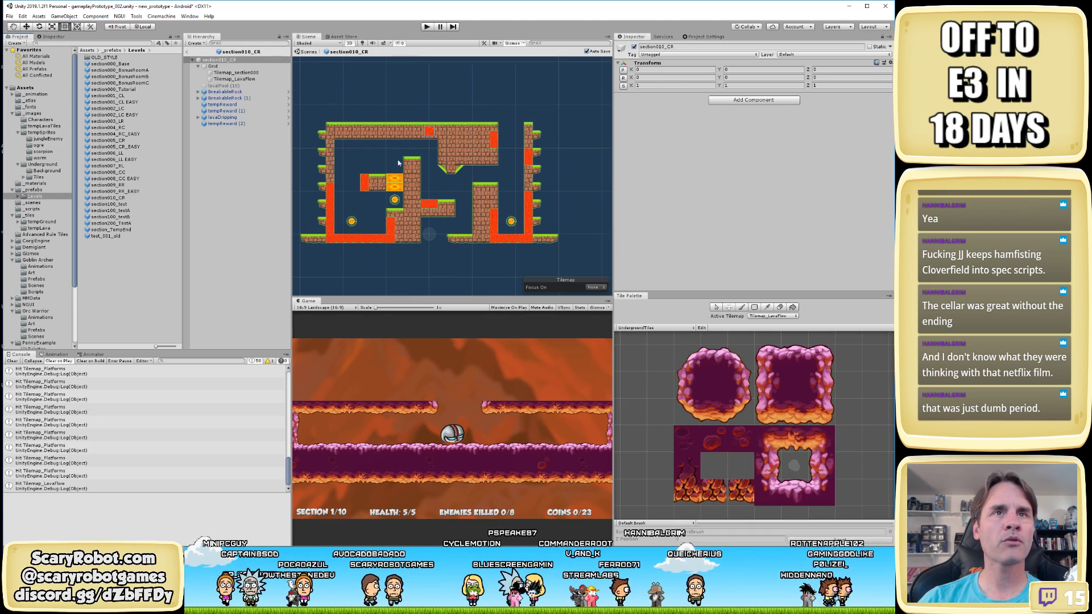
pyautogui.click(245, 79)
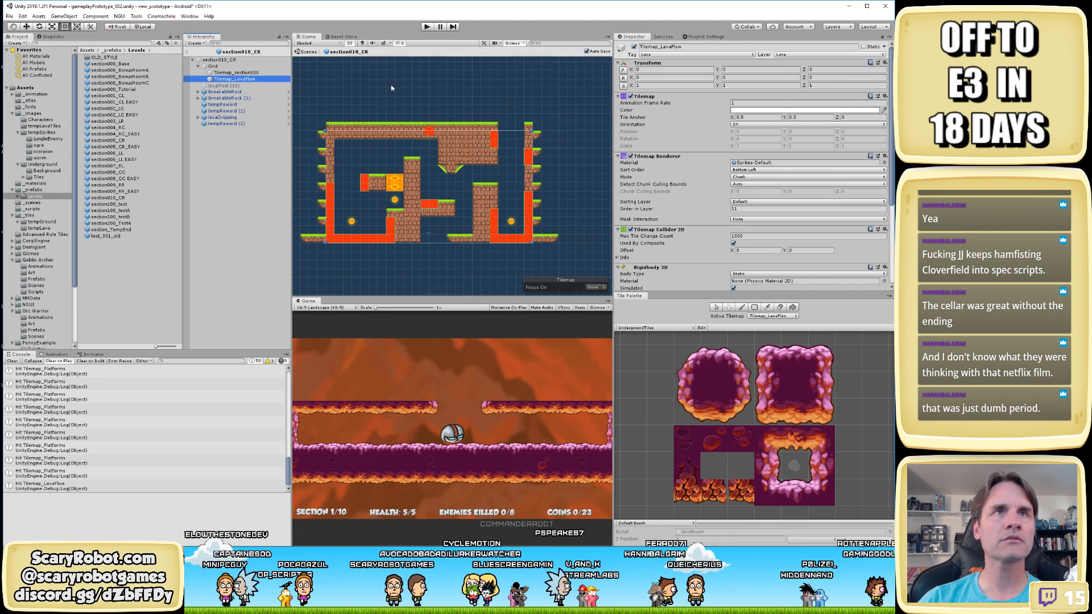
pyautogui.click(788, 55)
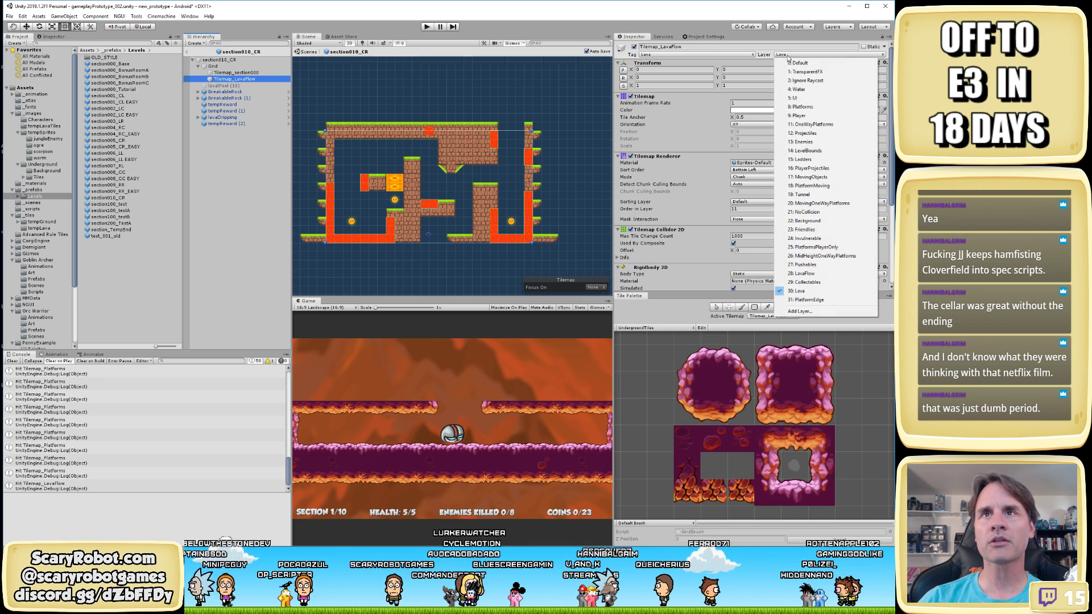
pyautogui.click(808, 107)
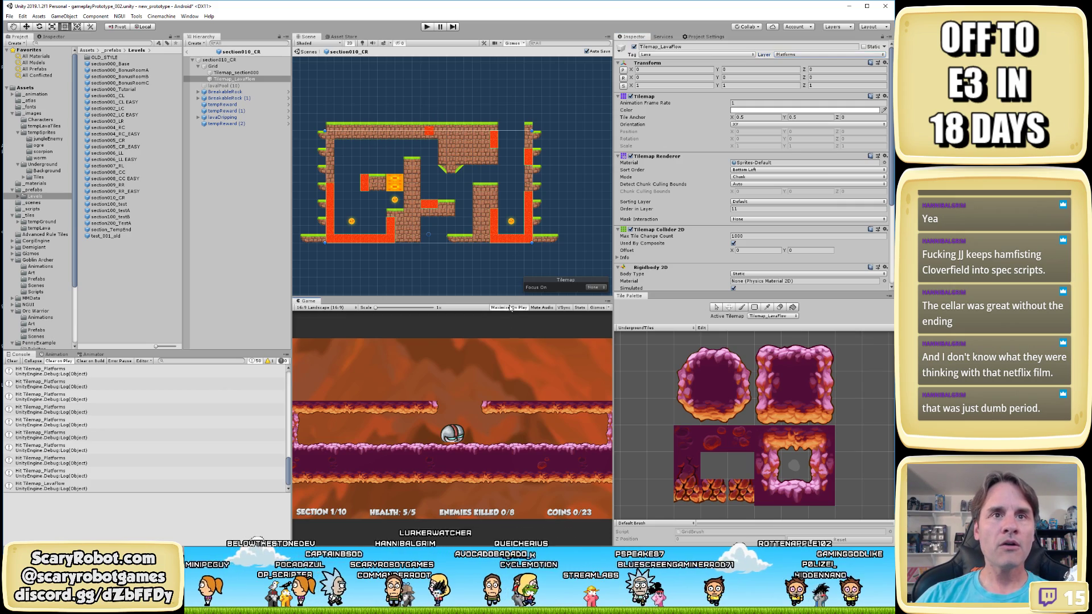
pyautogui.click(428, 28)
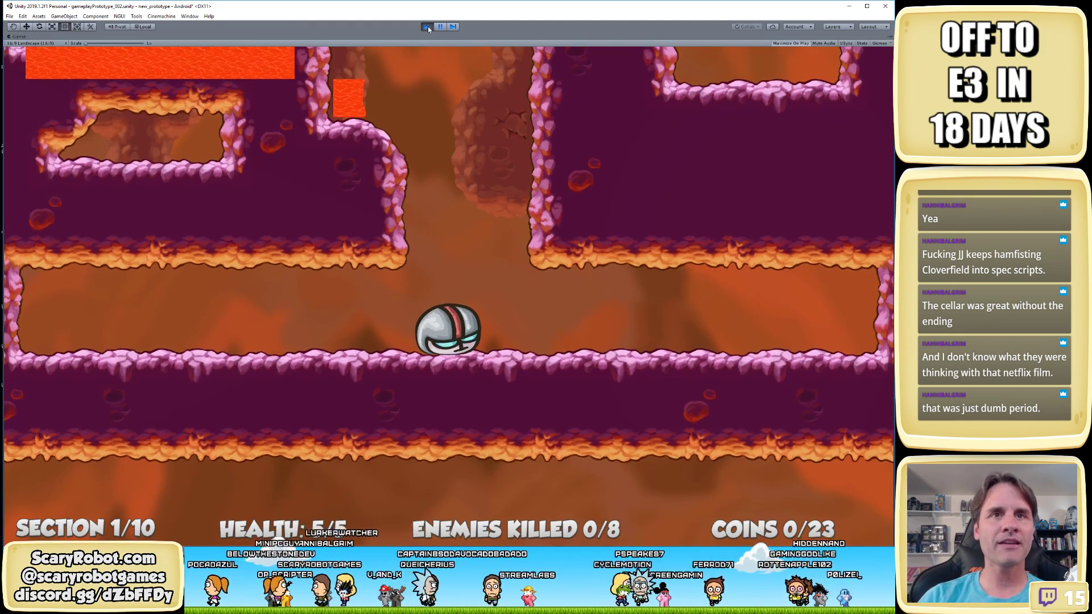
# Collect the section-1 coins, kill the first scorpion and rise into section 2
pyautogui.press('space')
pyautogui.press('space')
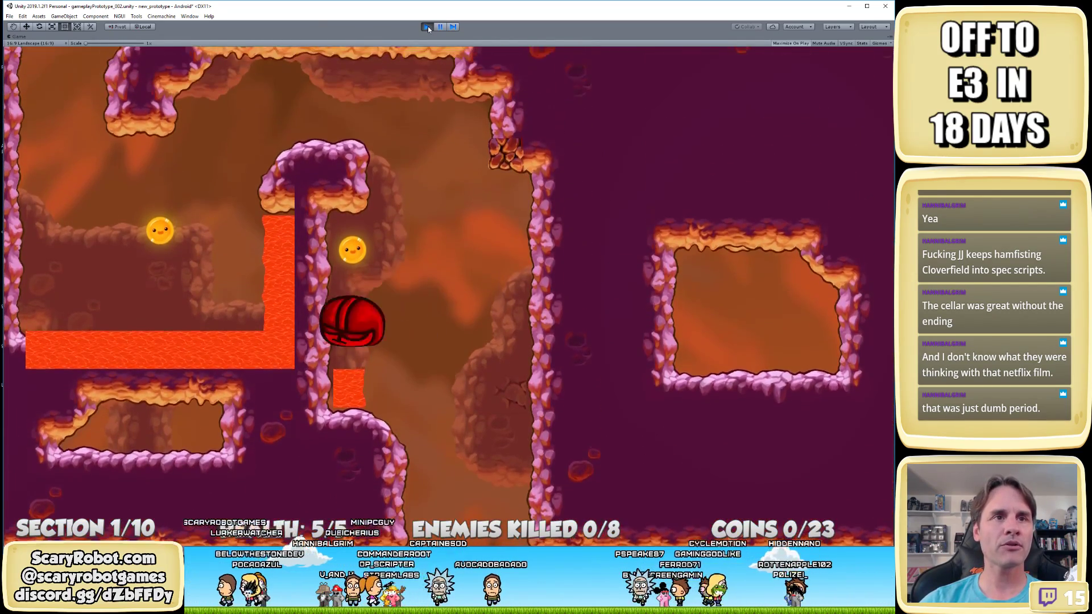
pyautogui.press('space')
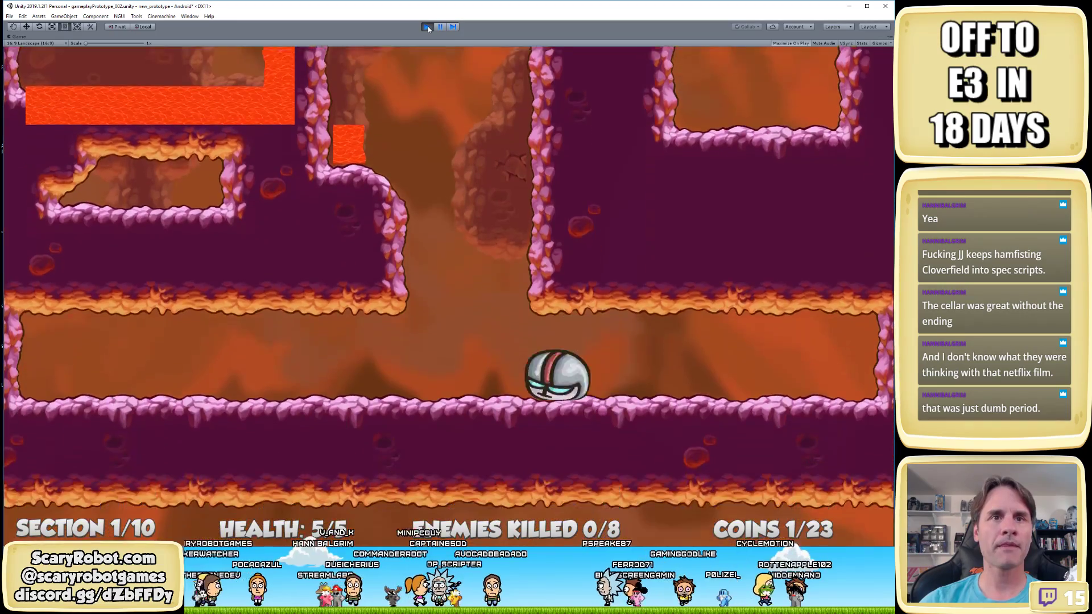
pyautogui.press('space')
pyautogui.press('space')
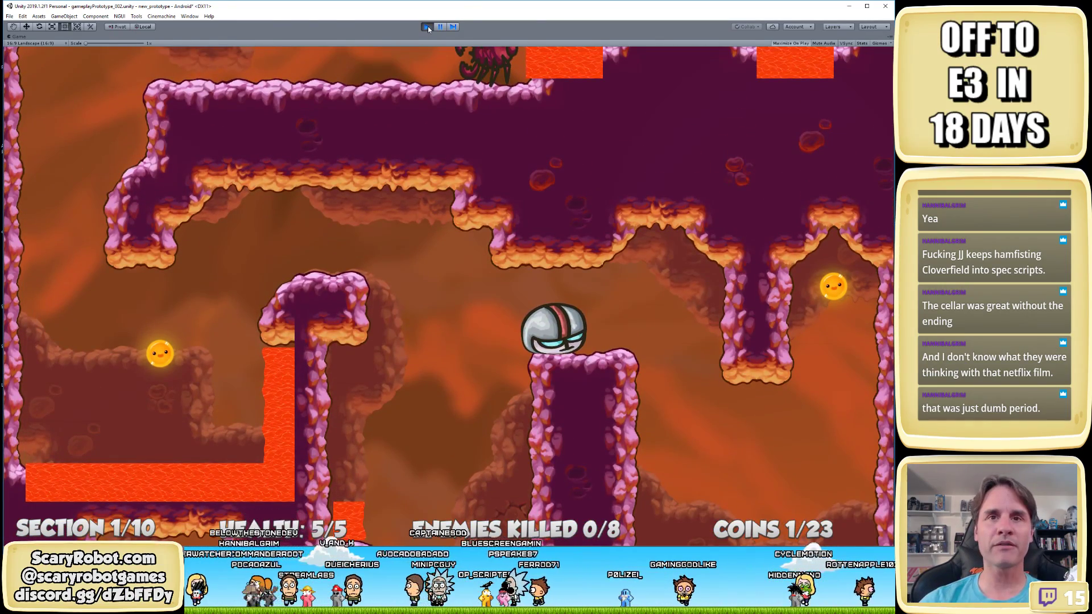
pyautogui.press('space')
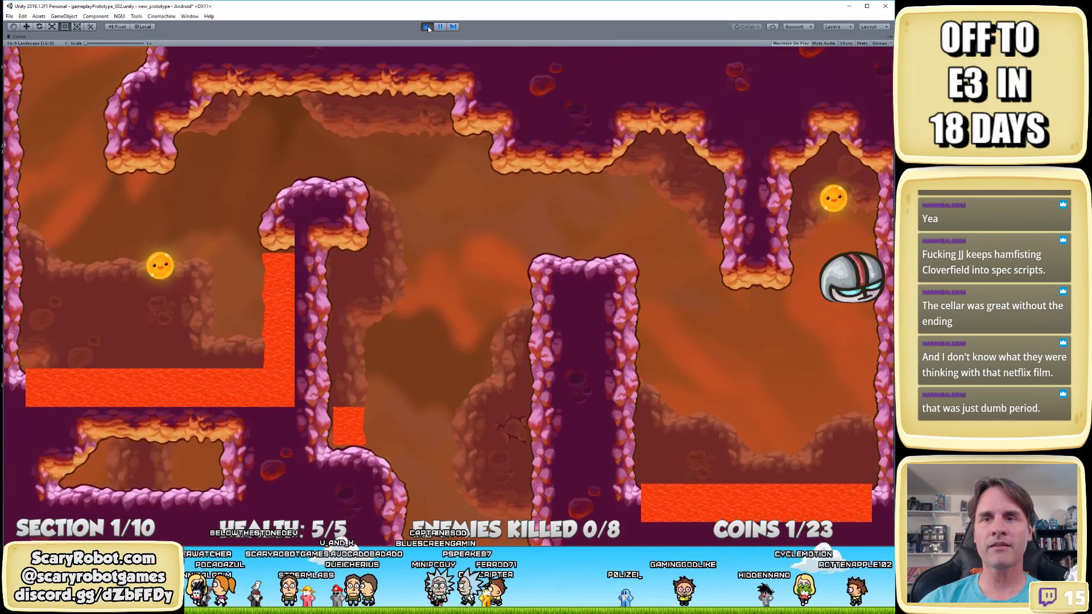
pyautogui.press('space')
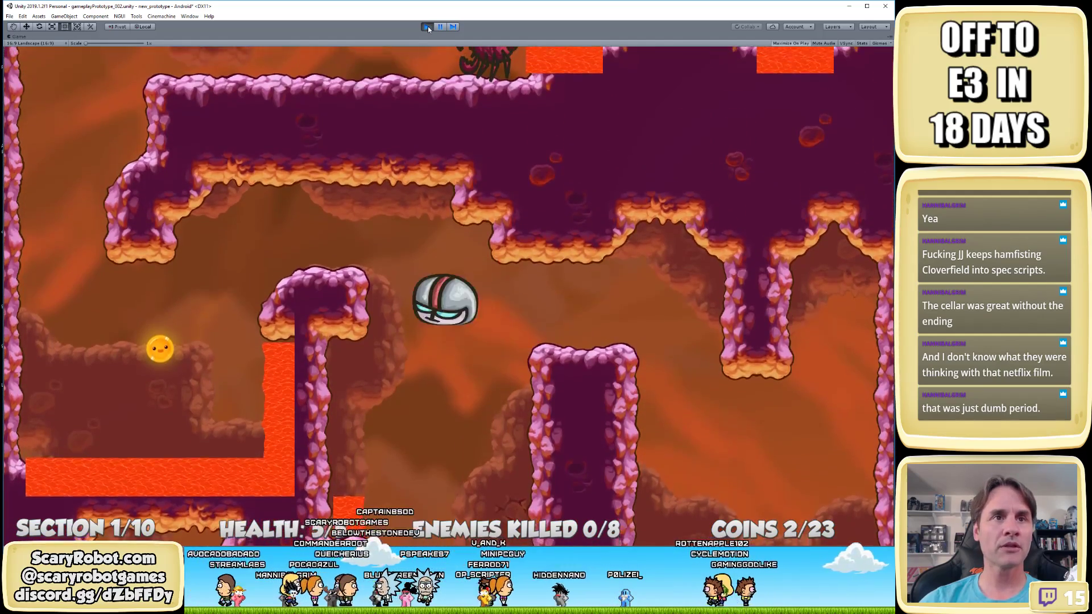
pyautogui.press('Left')
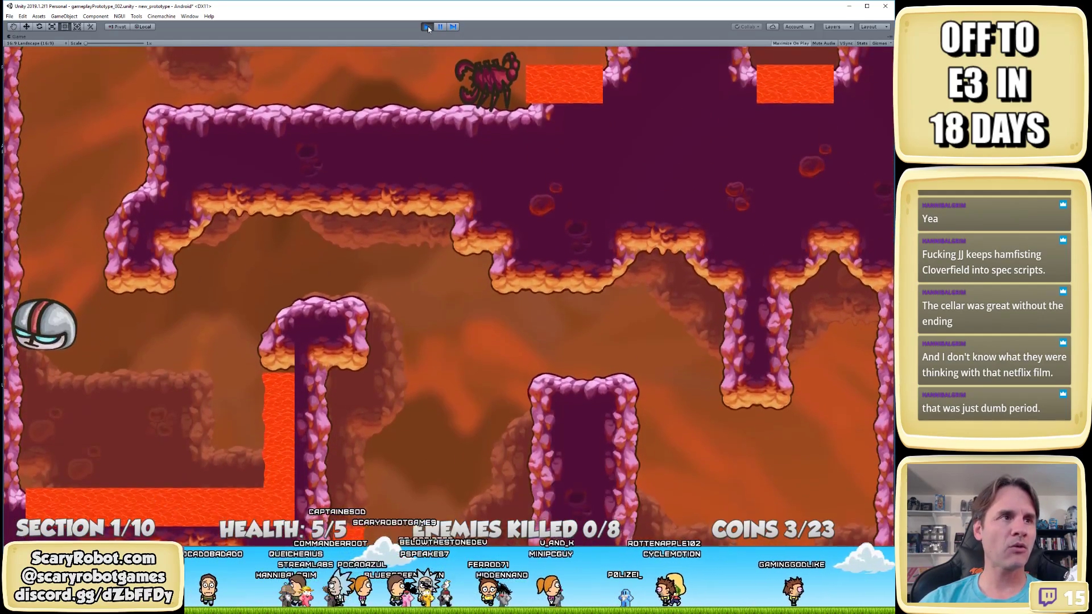
pyautogui.press('Right')
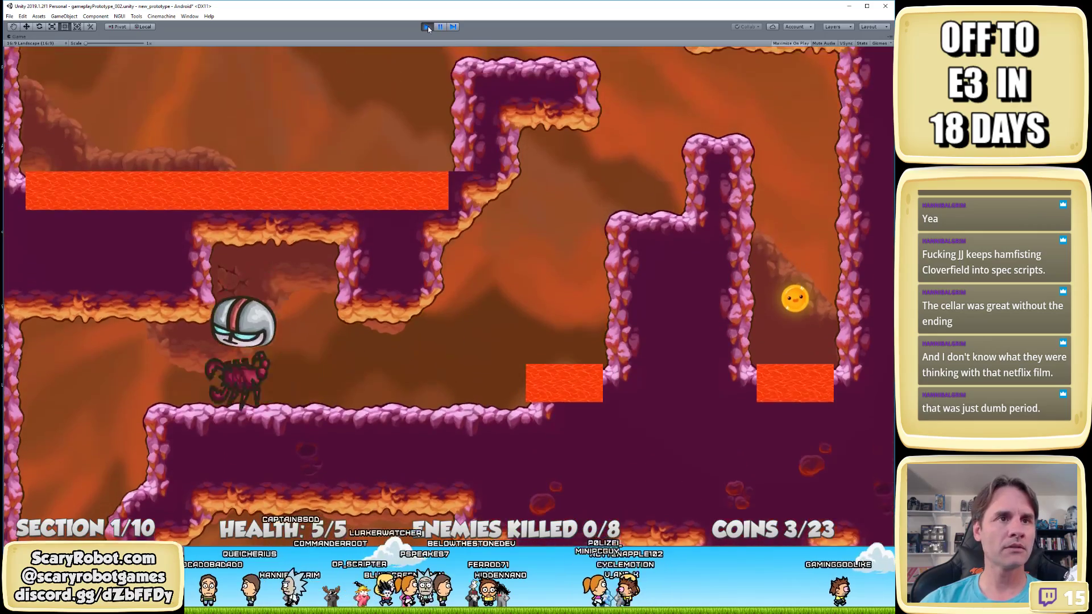
pyautogui.press('Right')
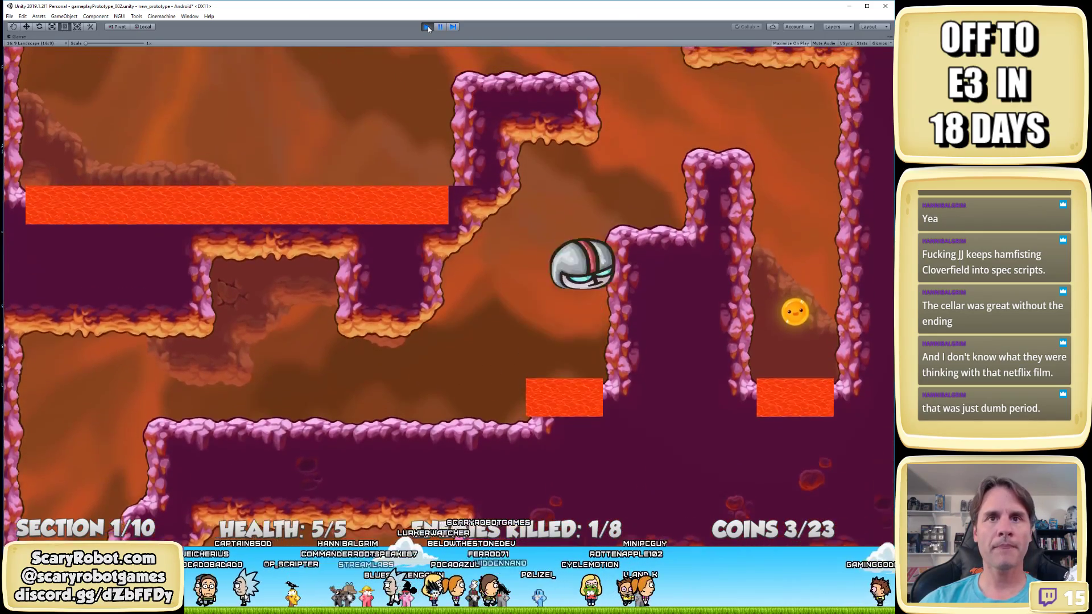
pyautogui.press('Up')
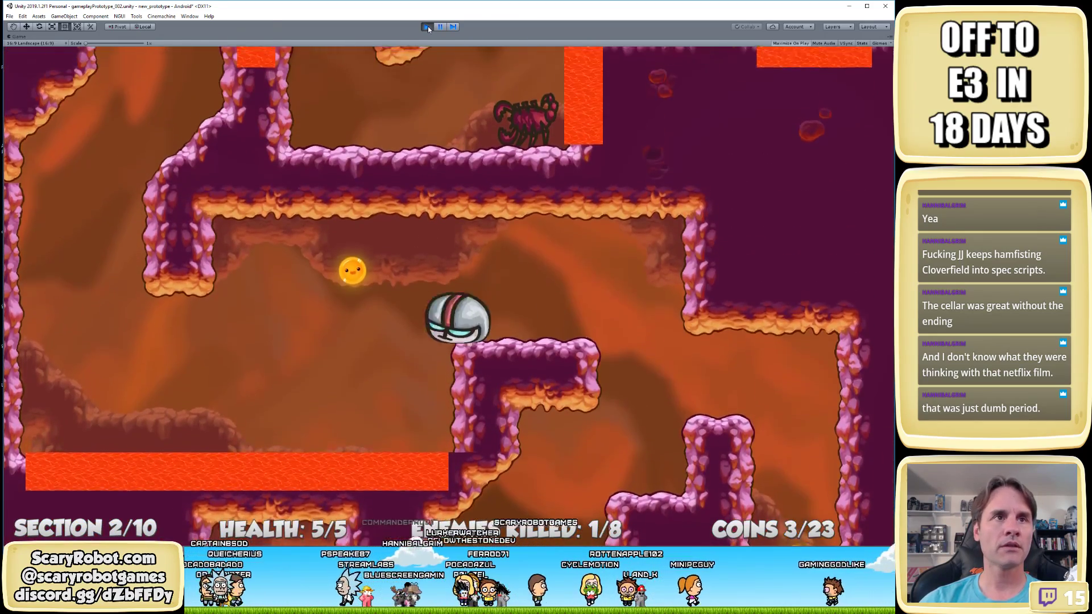
# Roam section 2's left edge and ledge, then stomp the second scorpion
pyautogui.press('Left')
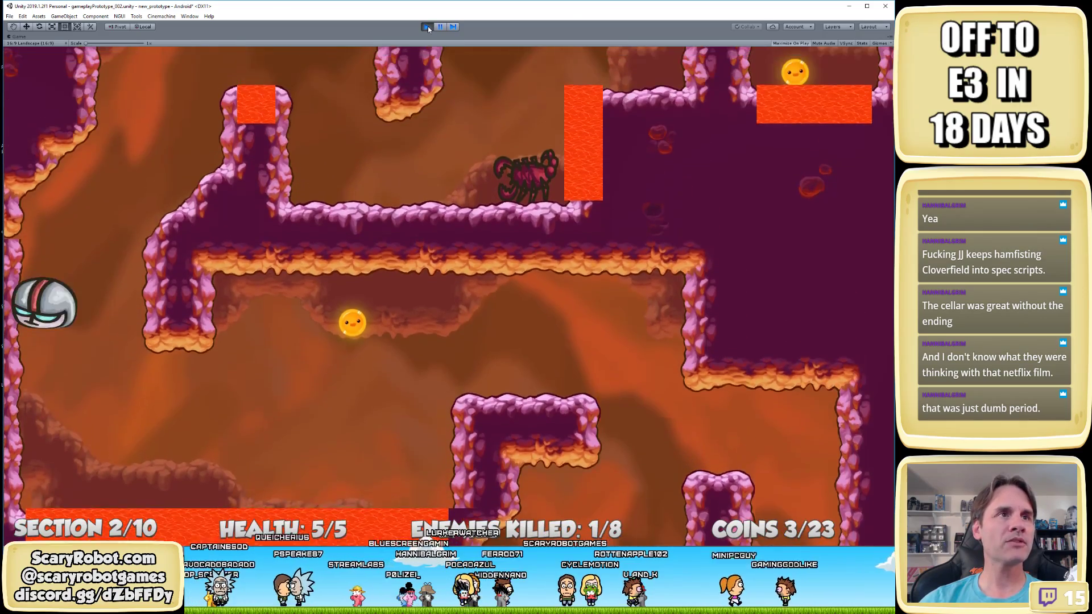
pyautogui.press('Up')
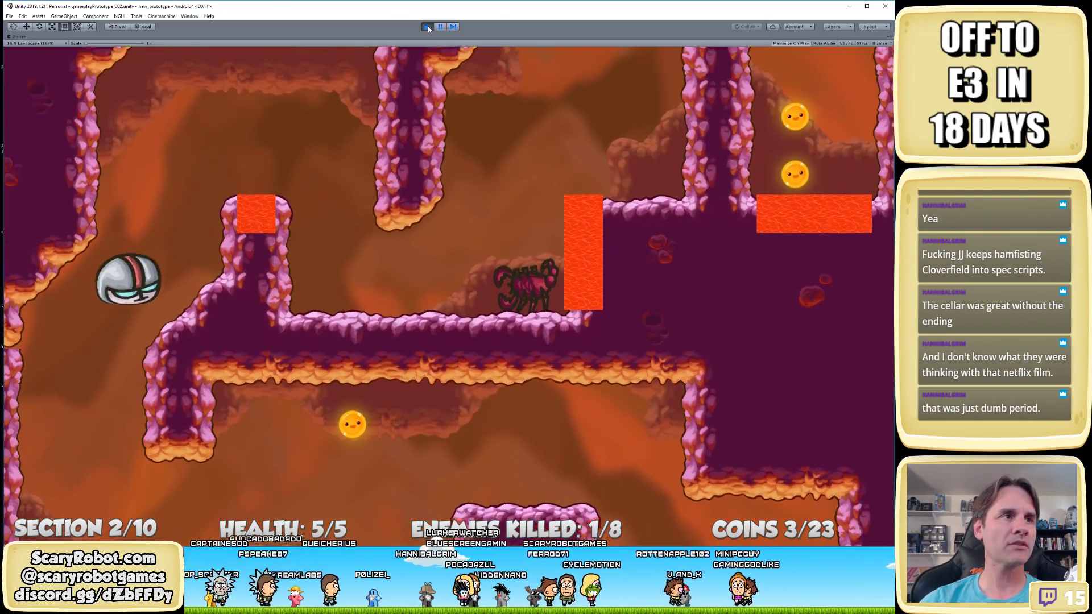
pyautogui.press('Left')
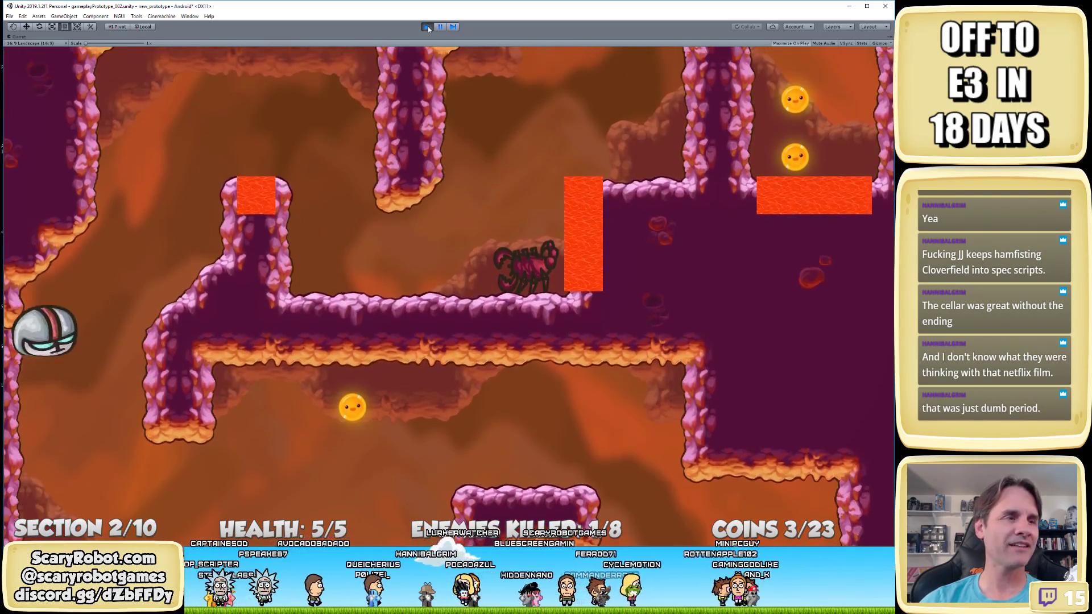
pyautogui.press('Up')
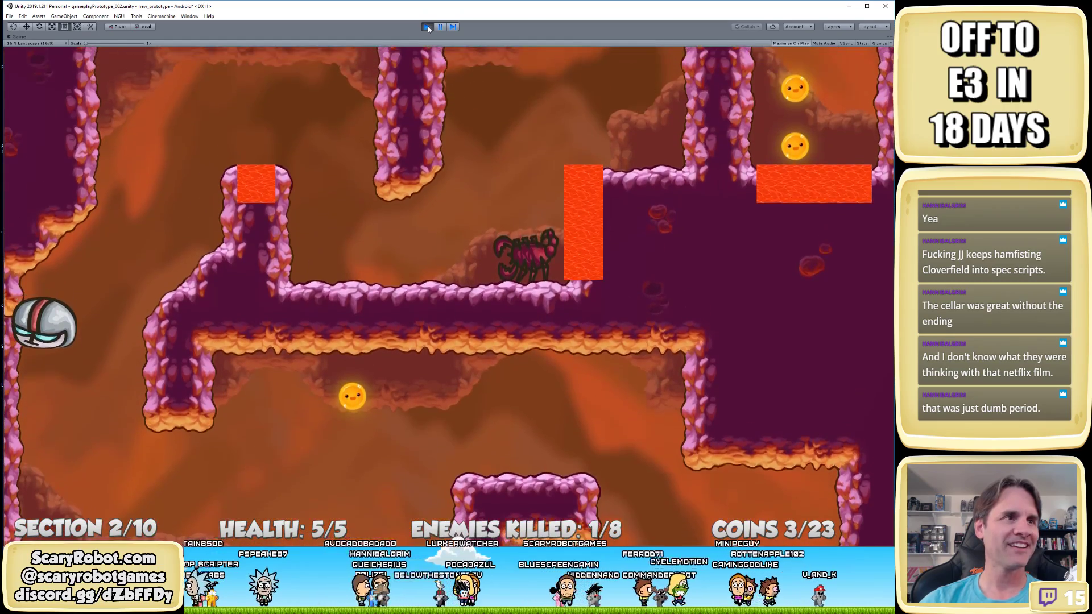
pyautogui.press('Right')
pyautogui.press('Up')
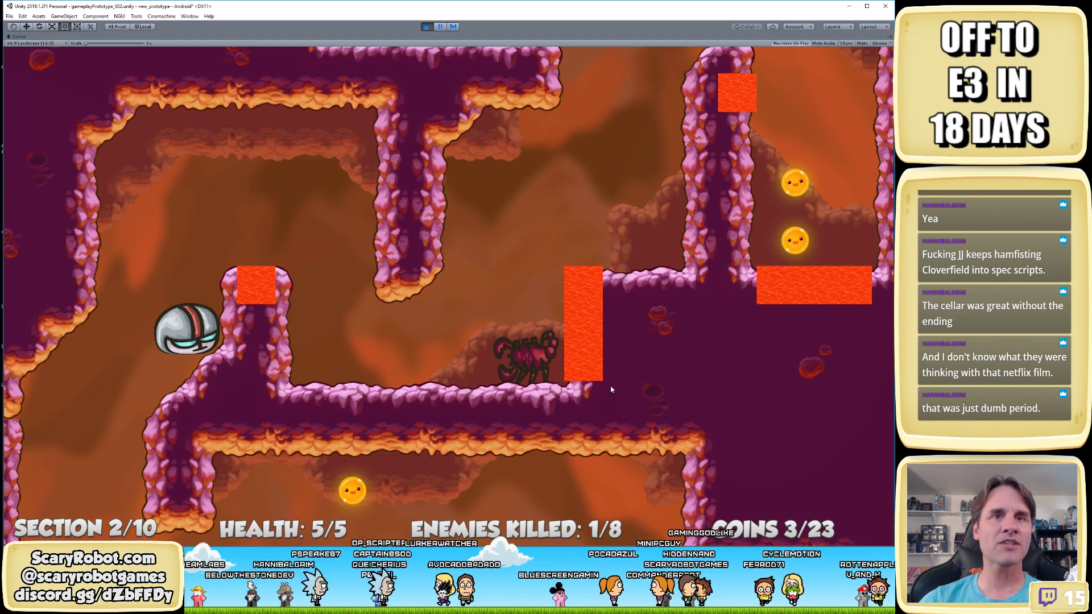
pyautogui.press('Up')
pyautogui.press('Right')
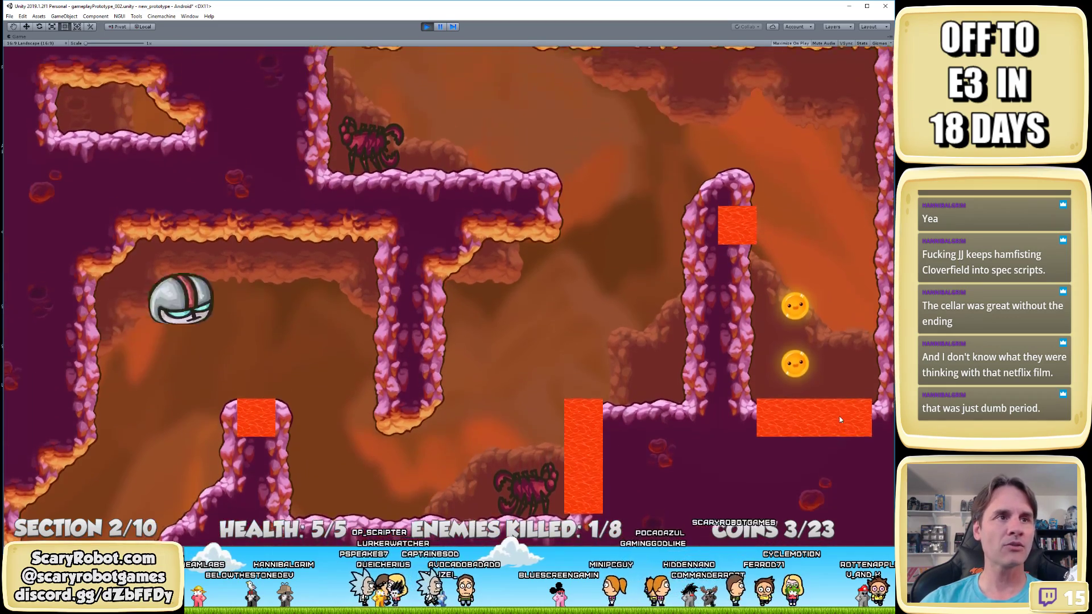
pyautogui.press('Left')
pyautogui.press('Up')
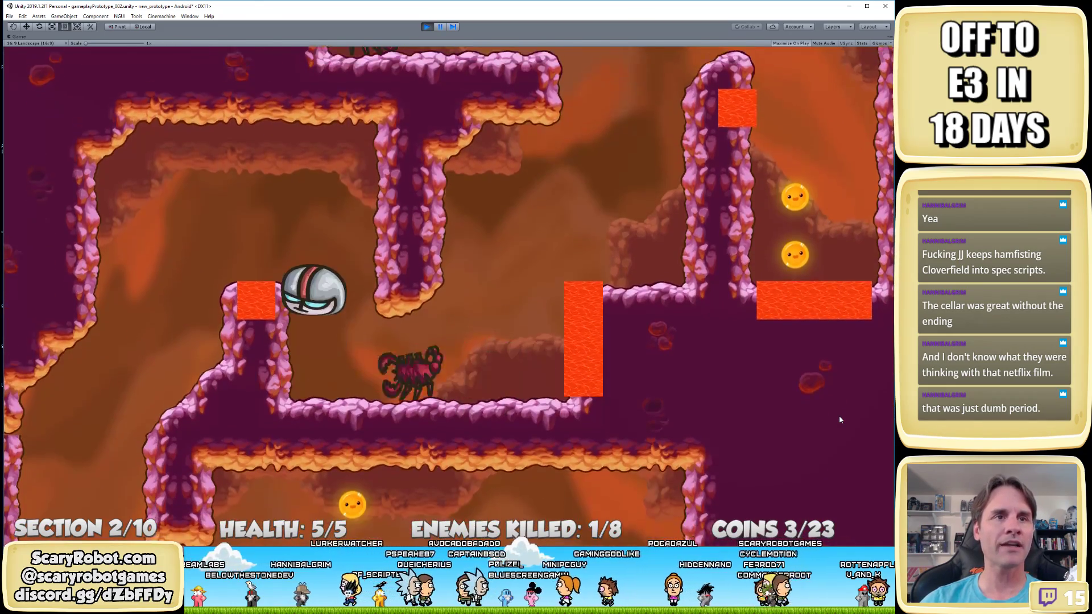
pyautogui.press('Right')
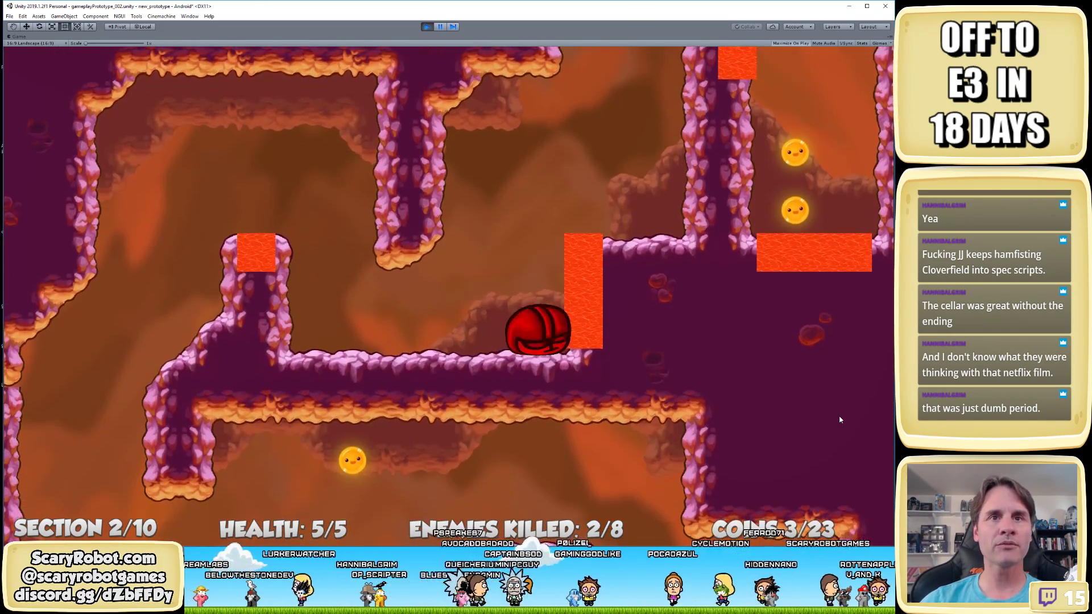
# Jump back and forth around the lava block and lava pillar in section 2
pyautogui.press('Left')
pyautogui.press('Up')
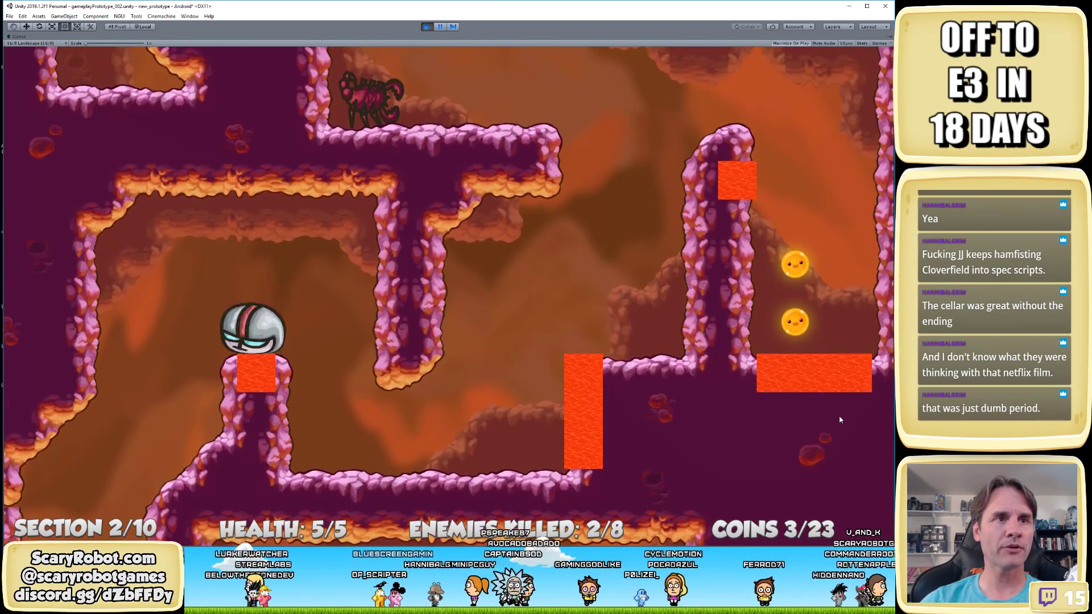
pyautogui.press('Right')
pyautogui.press('Right')
pyautogui.press('Up')
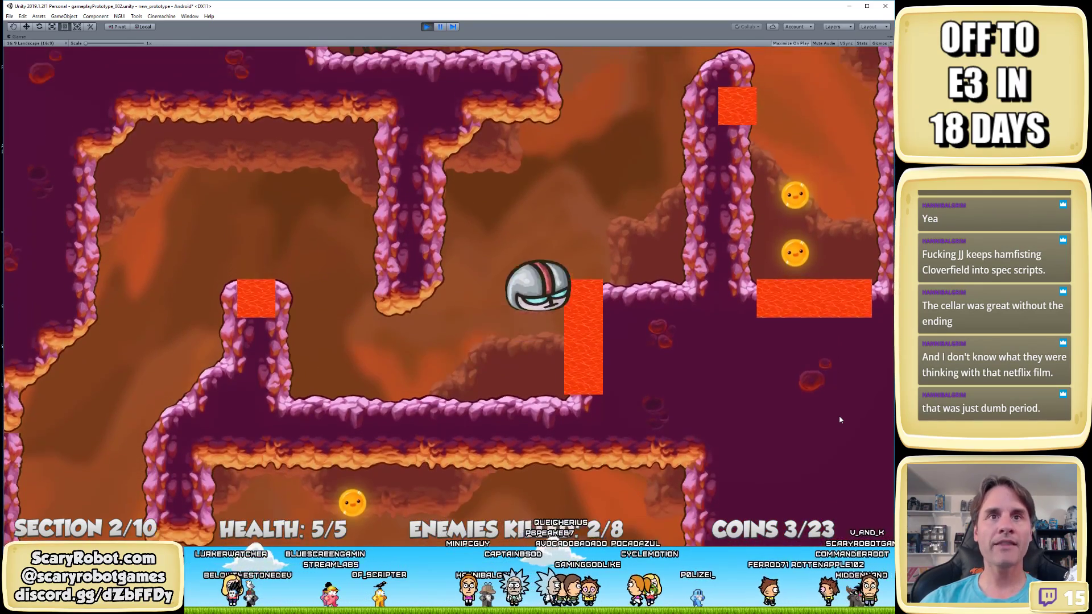
pyautogui.press('Left')
pyautogui.press('Up')
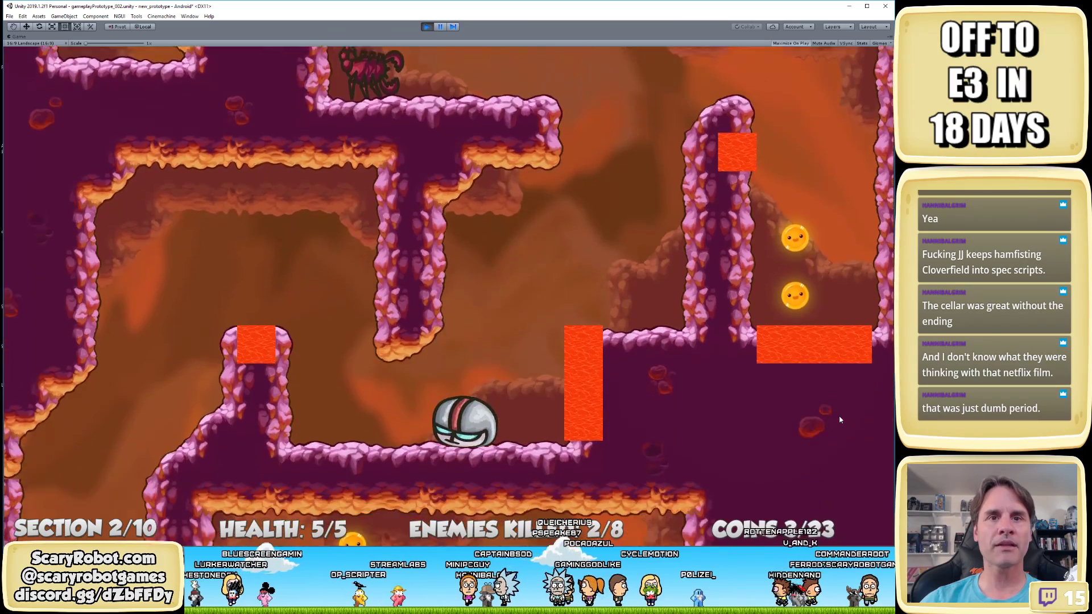
pyautogui.press('Right')
pyautogui.press('Left')
pyautogui.press('Up')
pyautogui.press('Right')
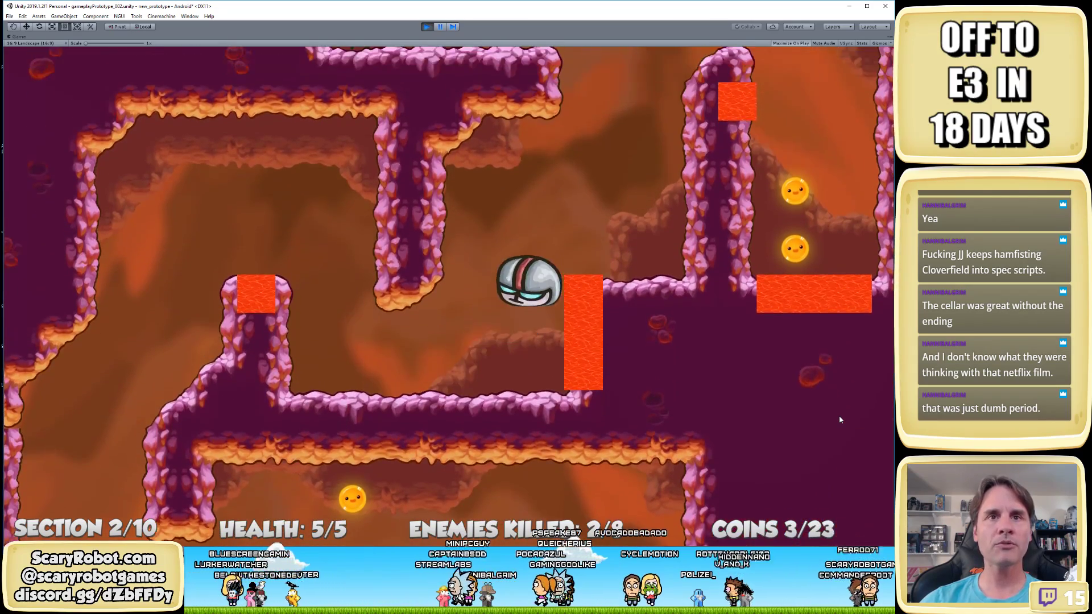
pyautogui.press('Left')
pyautogui.press('Up')
pyautogui.press('Right')
pyautogui.press('Left')
pyautogui.press('Up')
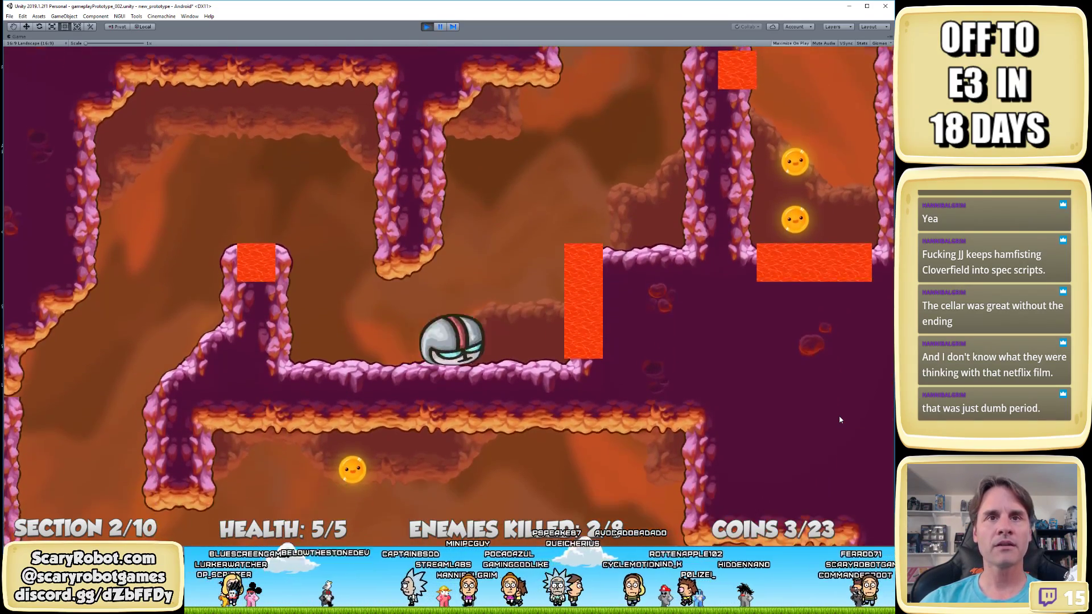
pyautogui.press('Right')
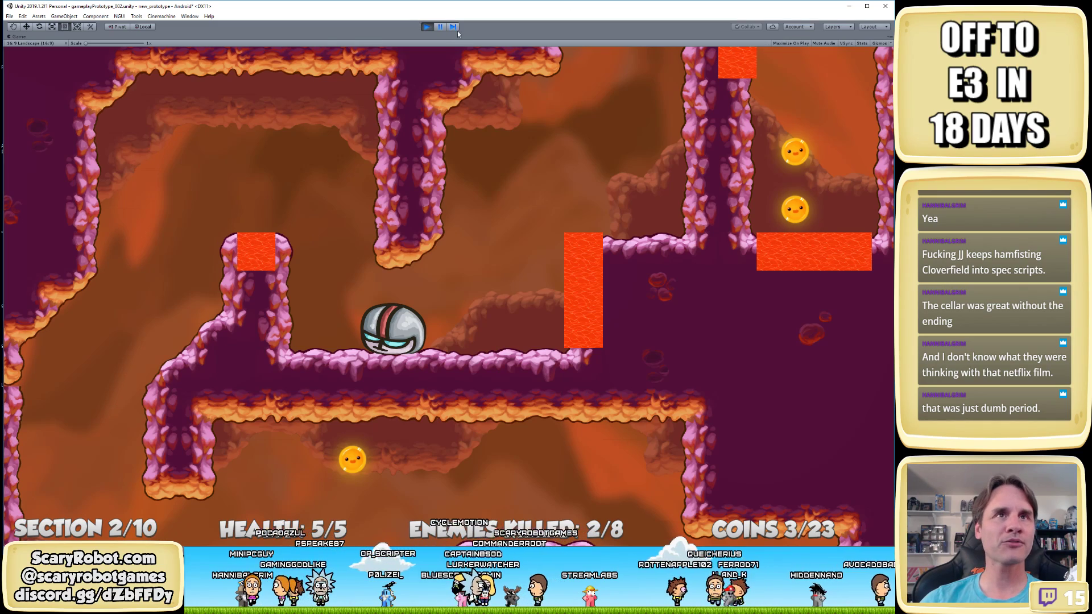
# Clear the Console and roll the ball into the lava column to log Hit messages
pyautogui.click(440, 28)
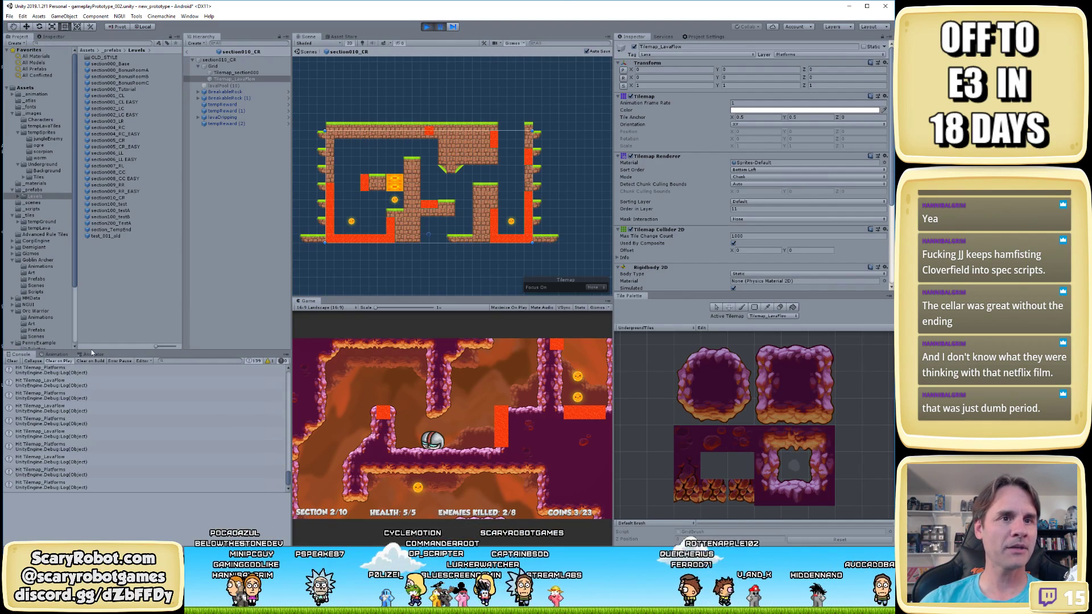
pyautogui.click(11, 361)
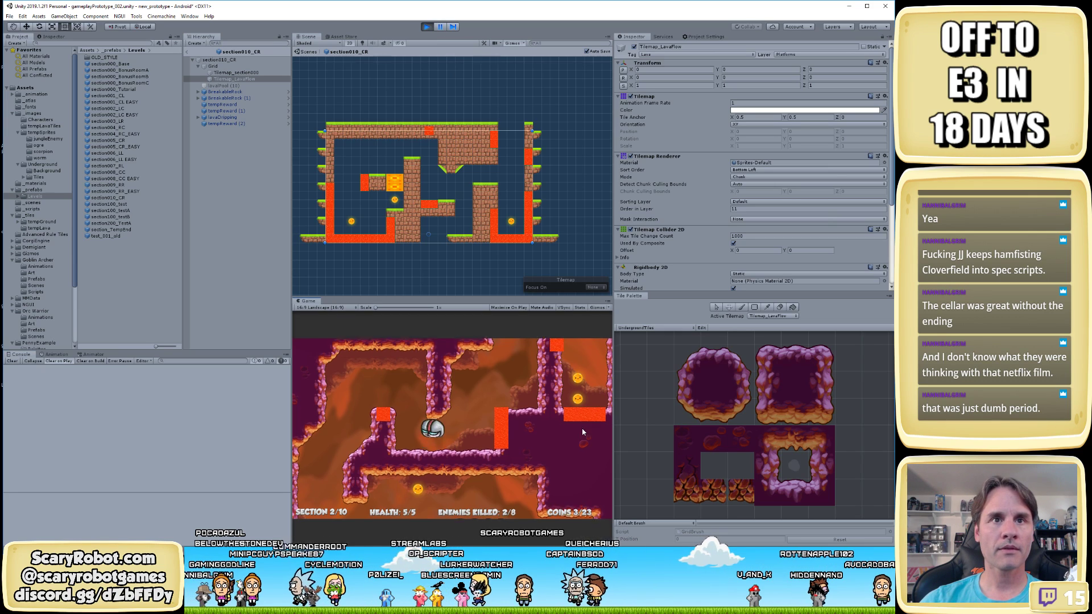
pyautogui.press('Right')
pyautogui.press('Left')
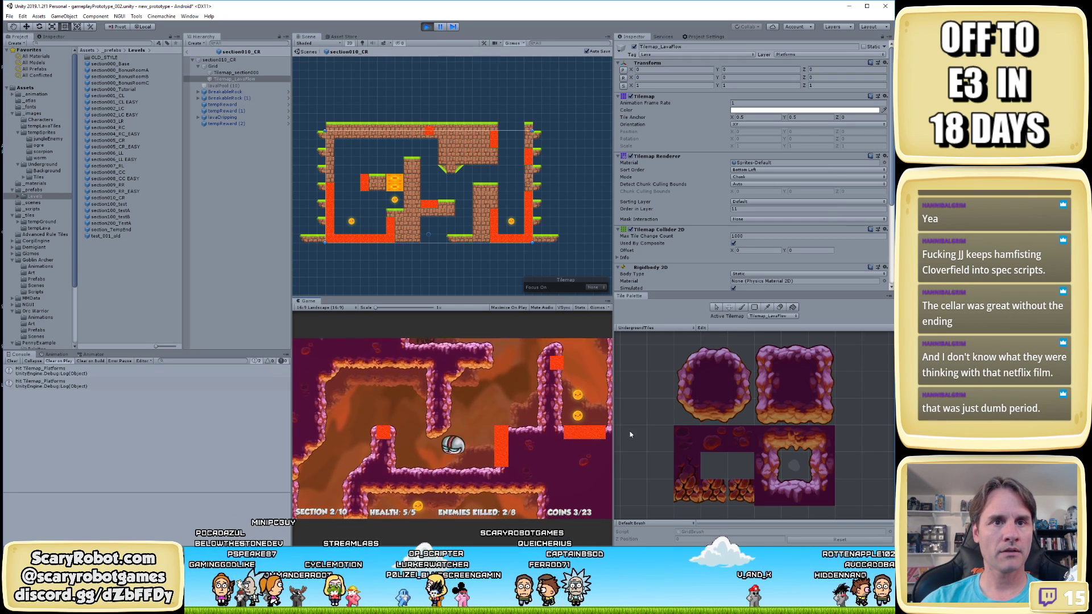
pyautogui.press('Right')
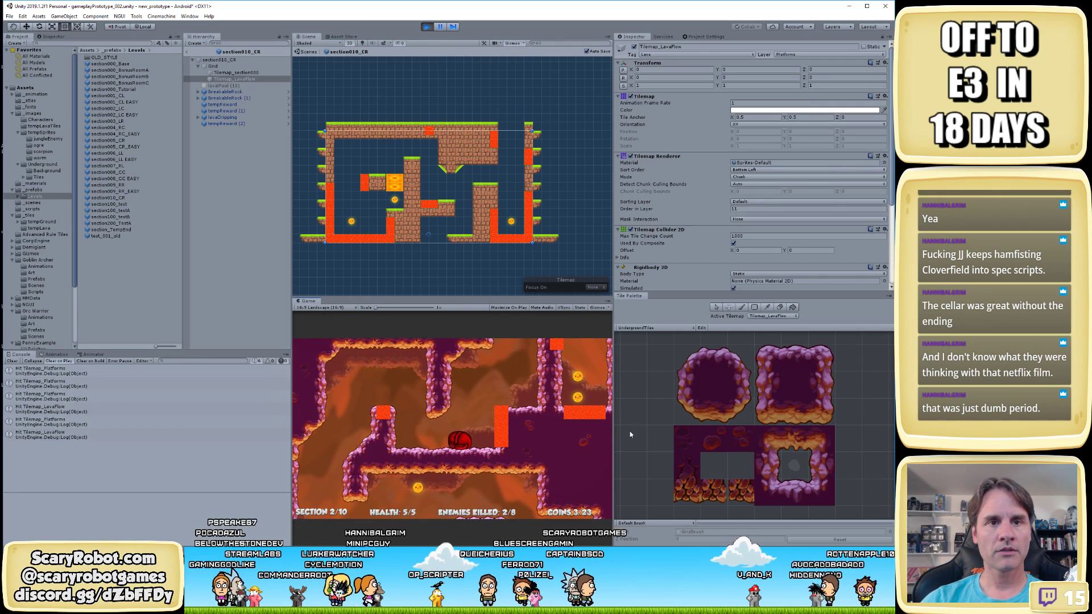
pyautogui.press('Right')
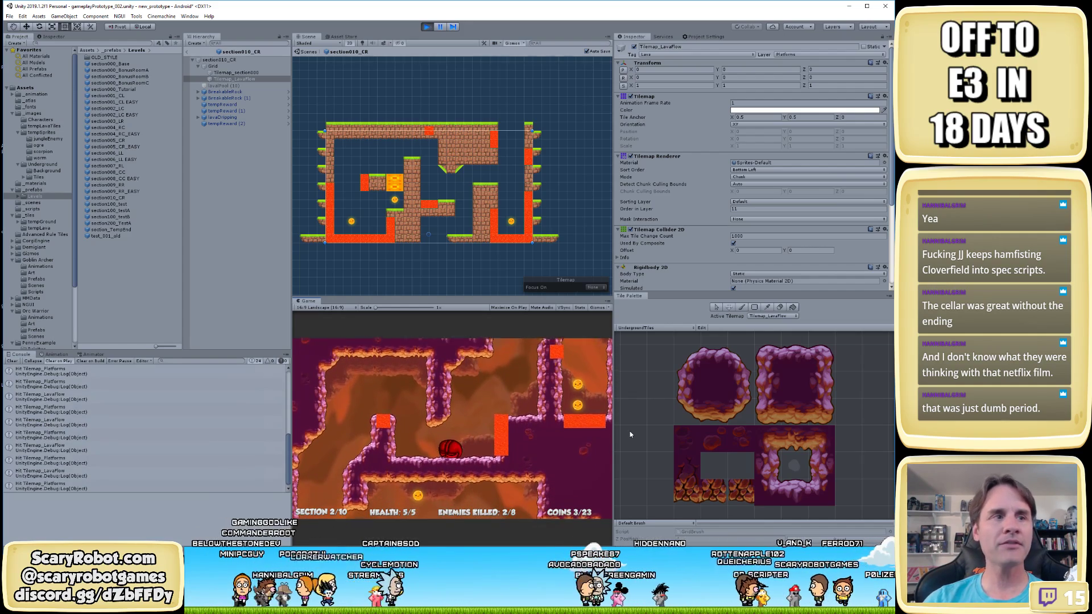
# Open the logging code from the Console message and copy the Hit Debug.Log line
pyautogui.doubleClick(67, 422)
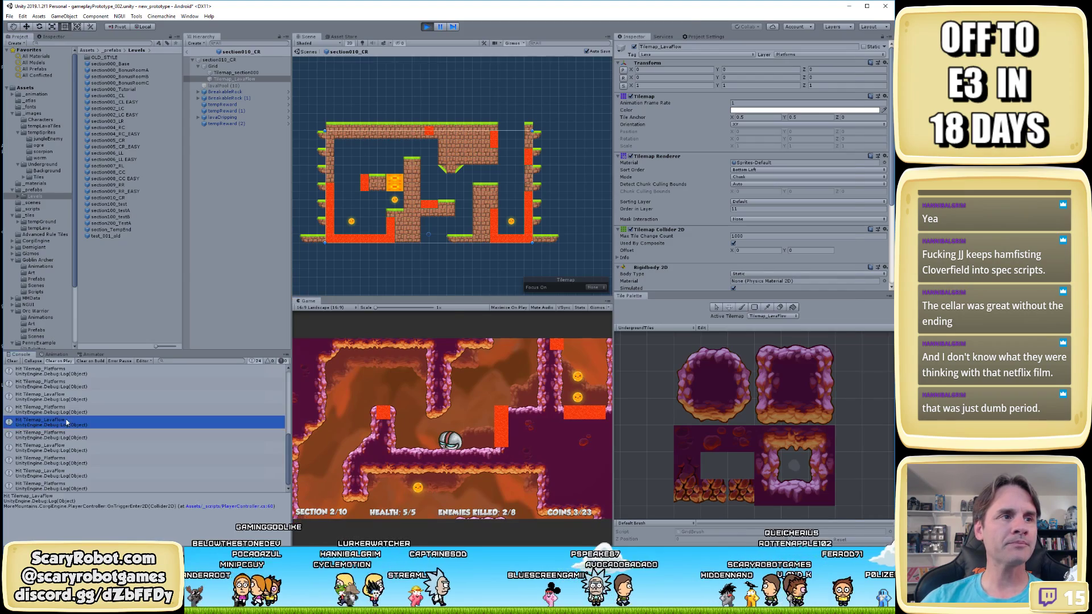
pyautogui.click(534, 186)
pyautogui.hotkey('shift', 'Home')
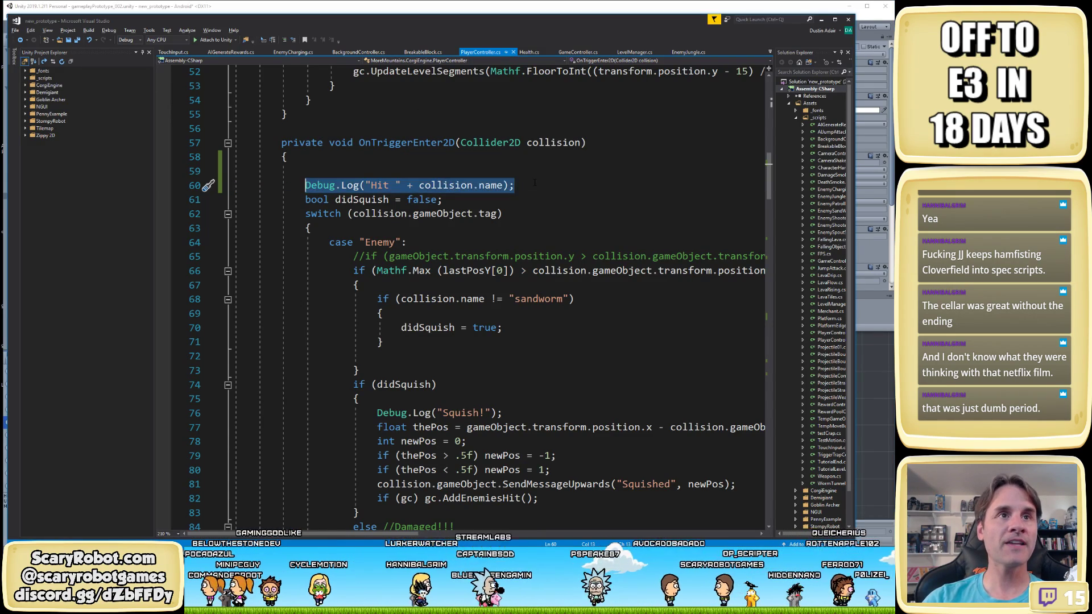
pyautogui.press('BackSpace')
pyautogui.hotkey('ctrl', 'z')
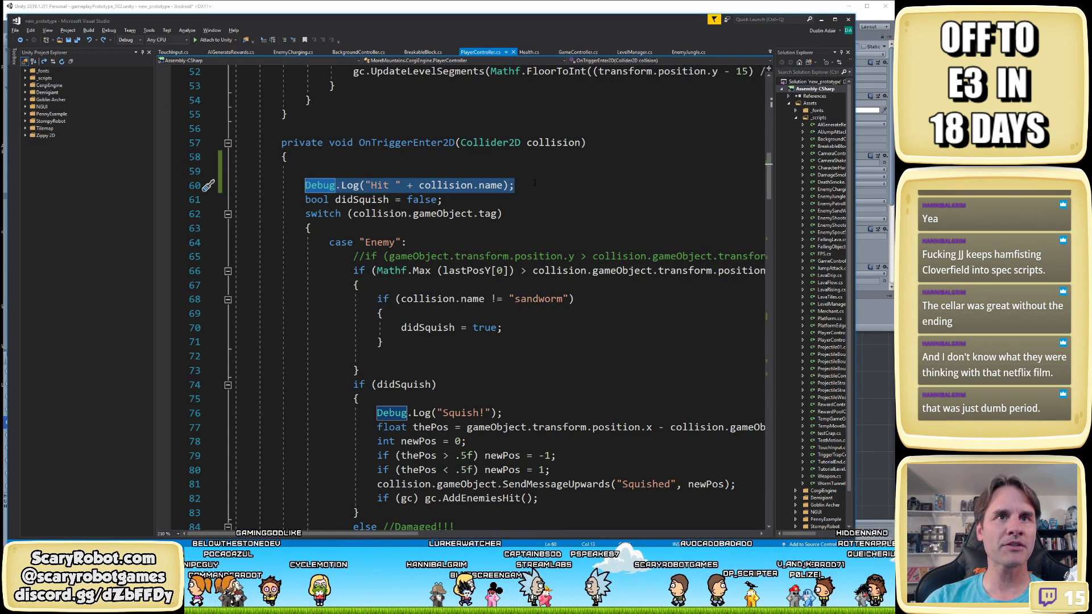
pyautogui.hotkey('shift', 'End')
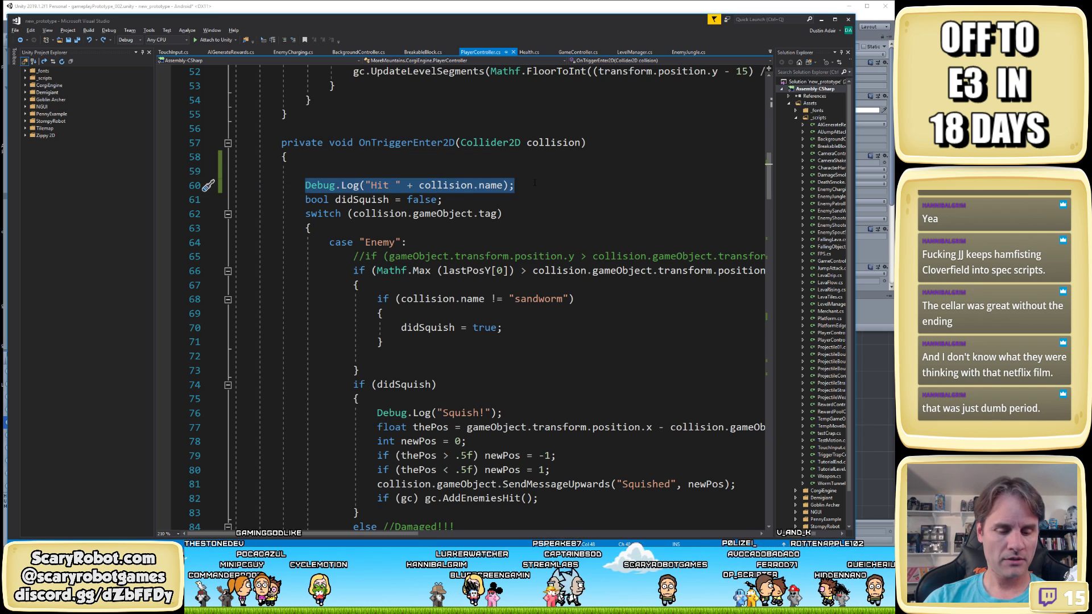
pyautogui.press('BackSpace')
pyautogui.press('BackSpace')
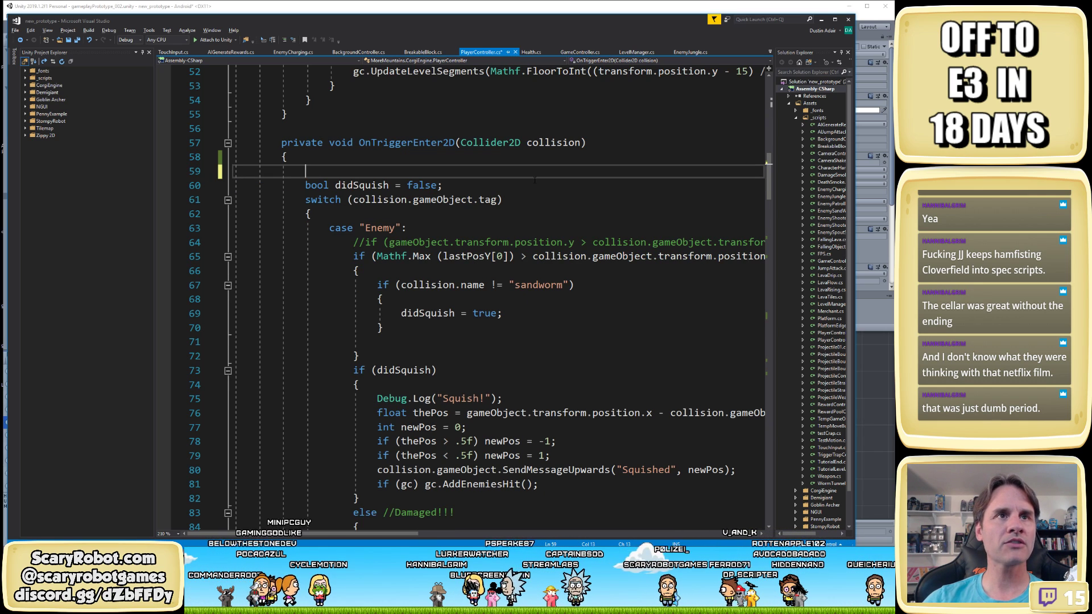
pyautogui.press('Return')
pyautogui.hotkey('ctrl', 'z')
pyautogui.hotkey('ctrl', 'z')
pyautogui.hotkey('ctrl', 'z')
pyautogui.hotkey('ctrl', 'c')
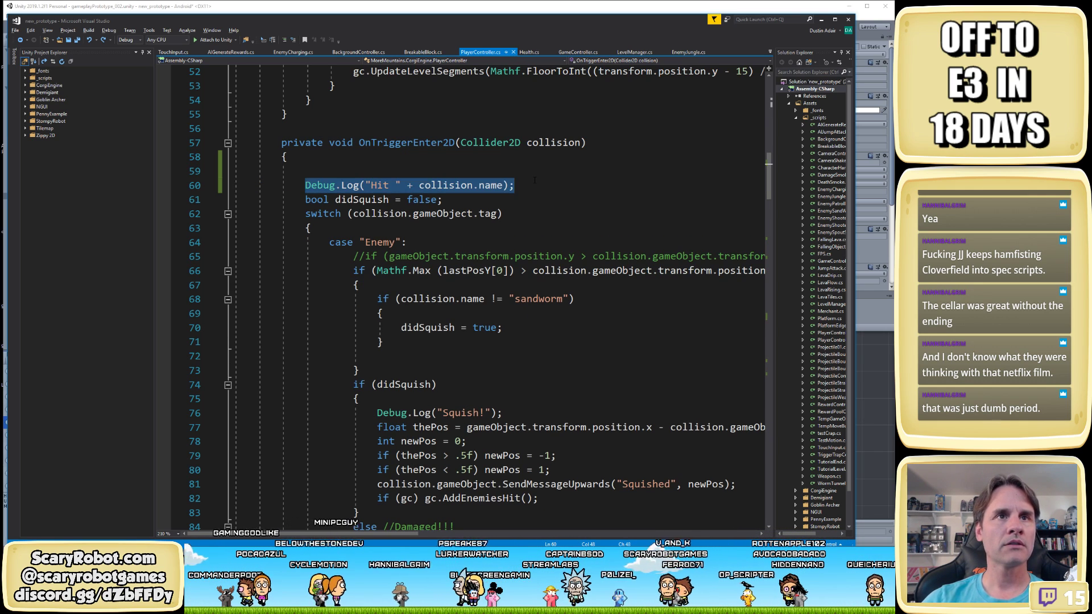
pyautogui.hotkey('alt', 'Tab')
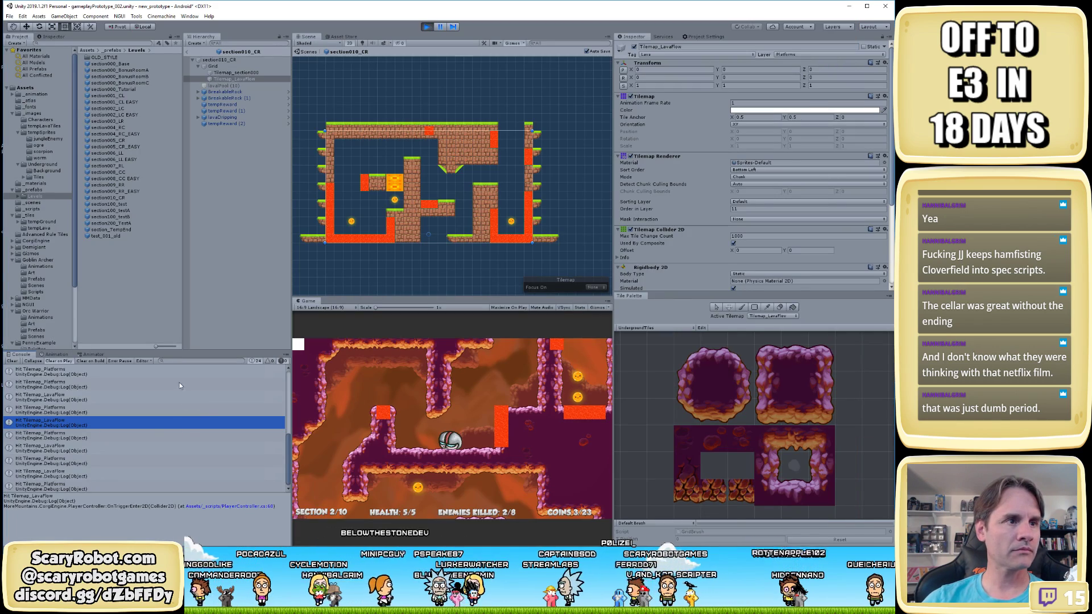
pyautogui.hotkey('alt', 'Tab')
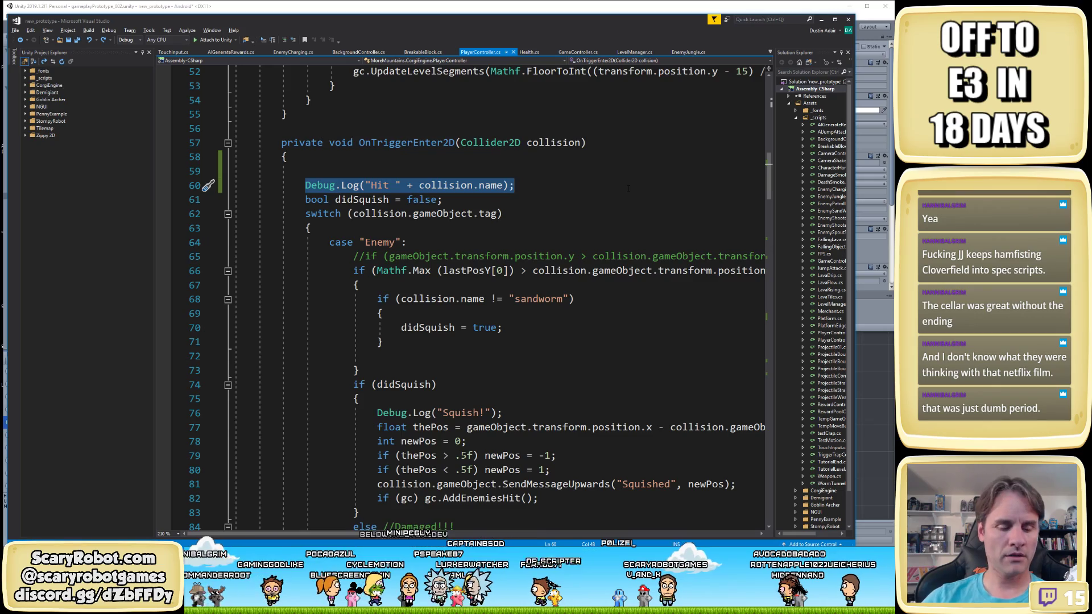
# Paste the log at the top of OnTriggerStay2D, change Hit to Stay, and save
pyautogui.scroll(-20, 467, 299)
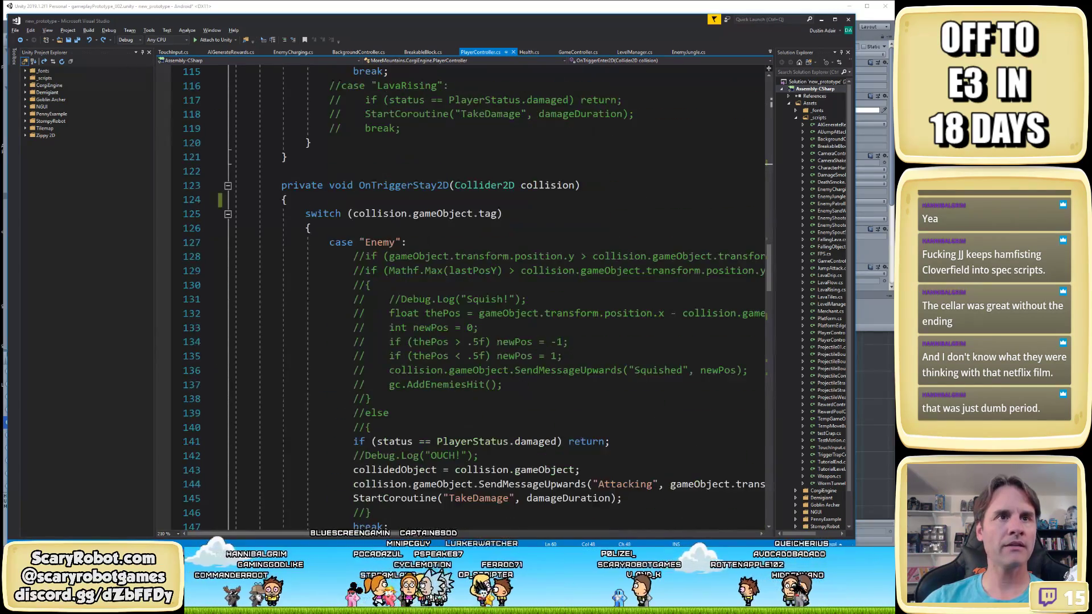
pyautogui.click(403, 202)
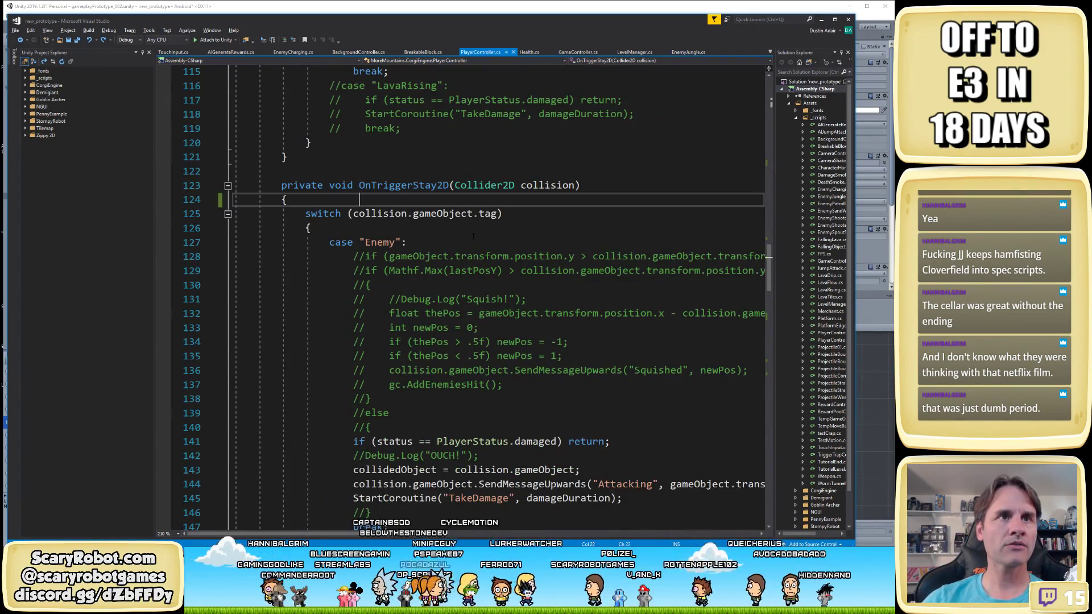
pyautogui.press('Return')
pyautogui.hotkey('ctrl', 'v')
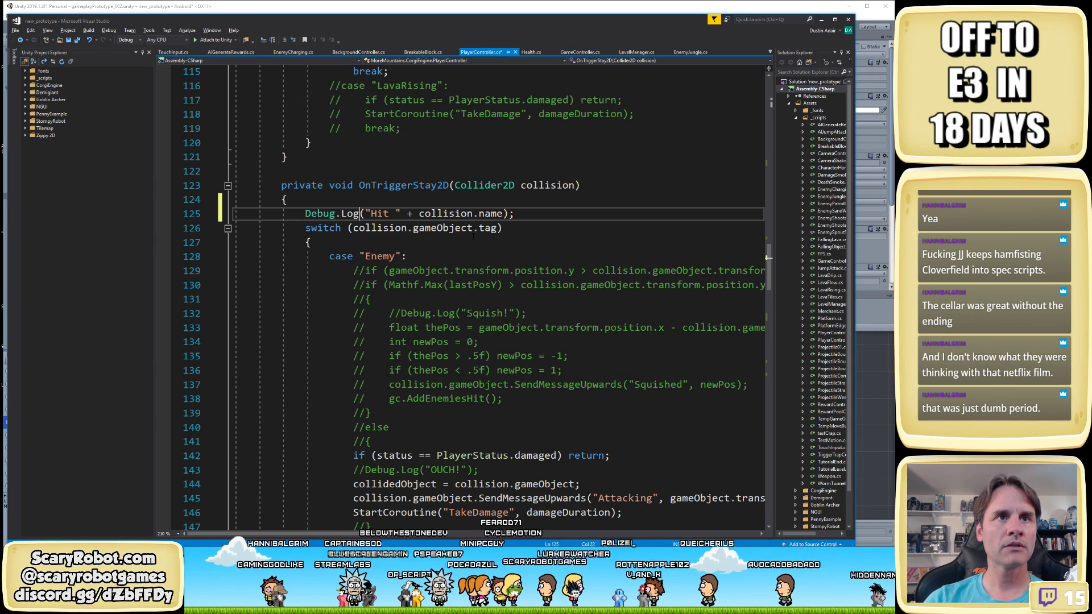
pyautogui.hotkey('shift', 'Right')
pyautogui.hotkey('shift', 'Right')
pyautogui.hotkey('shift', 'Right')
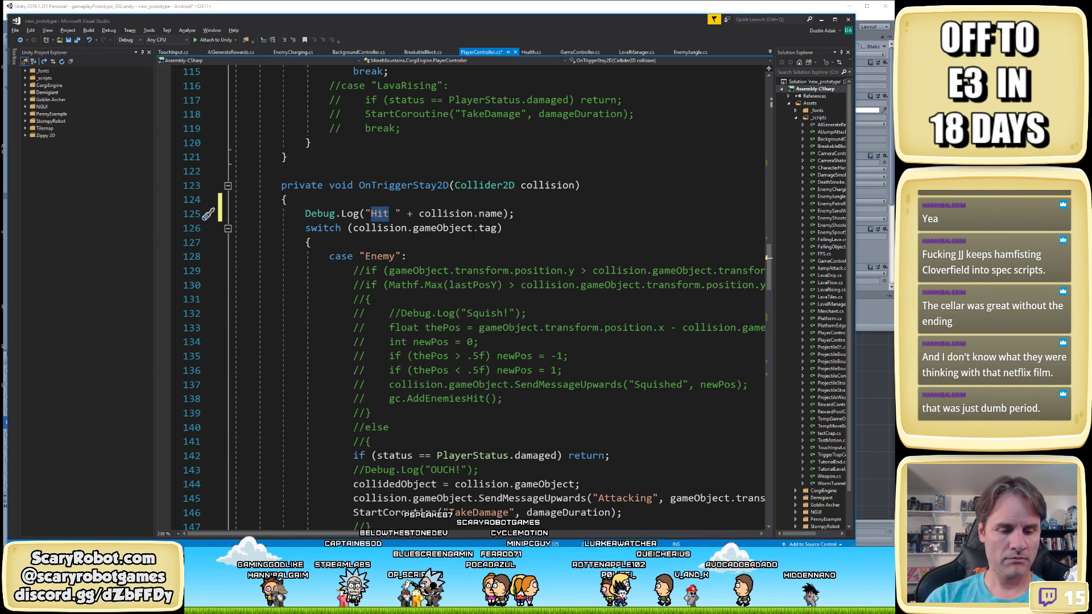
pyautogui.write('Stay')
pyautogui.hotkey('ctrl', 's')
pyautogui.hotkey('alt', 'Tab')
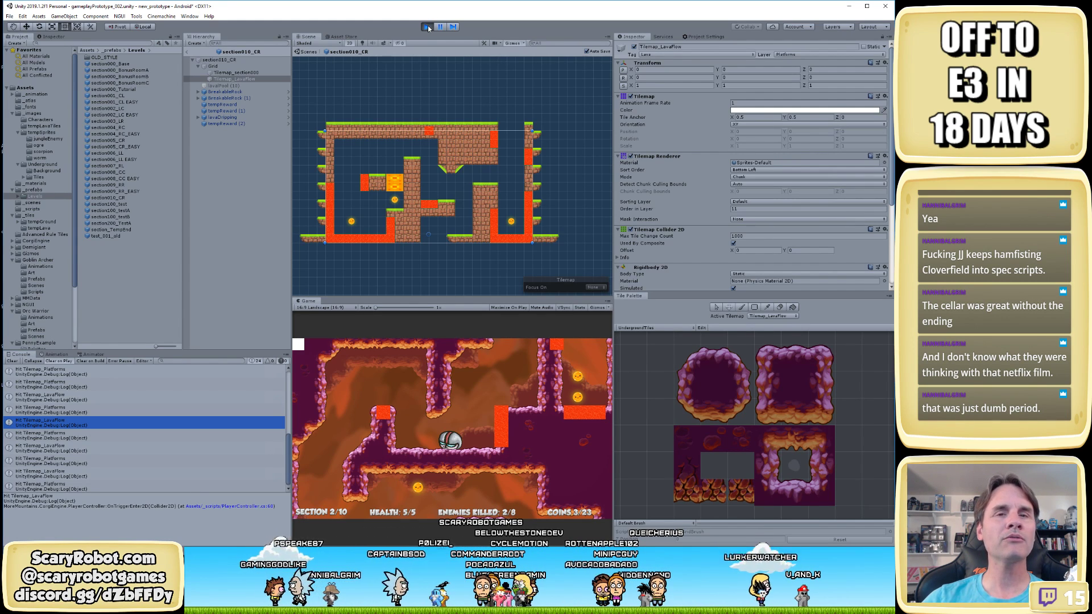
# Restart the game, clear the Console to watch the Stay Tilemap_Platforms messages, then stop play
pyautogui.click(426, 27)
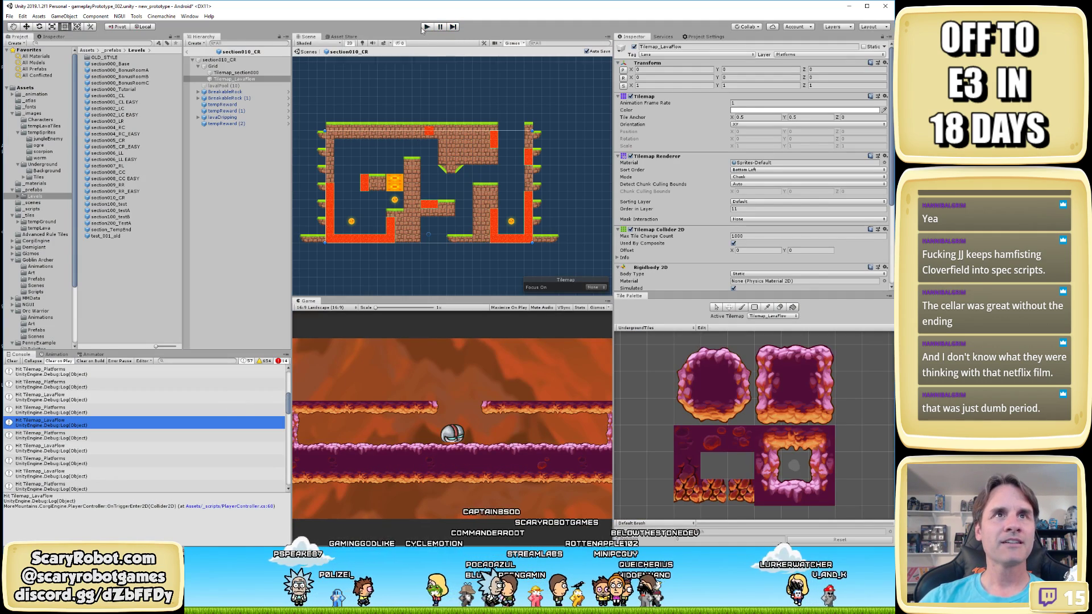
pyautogui.click(425, 27)
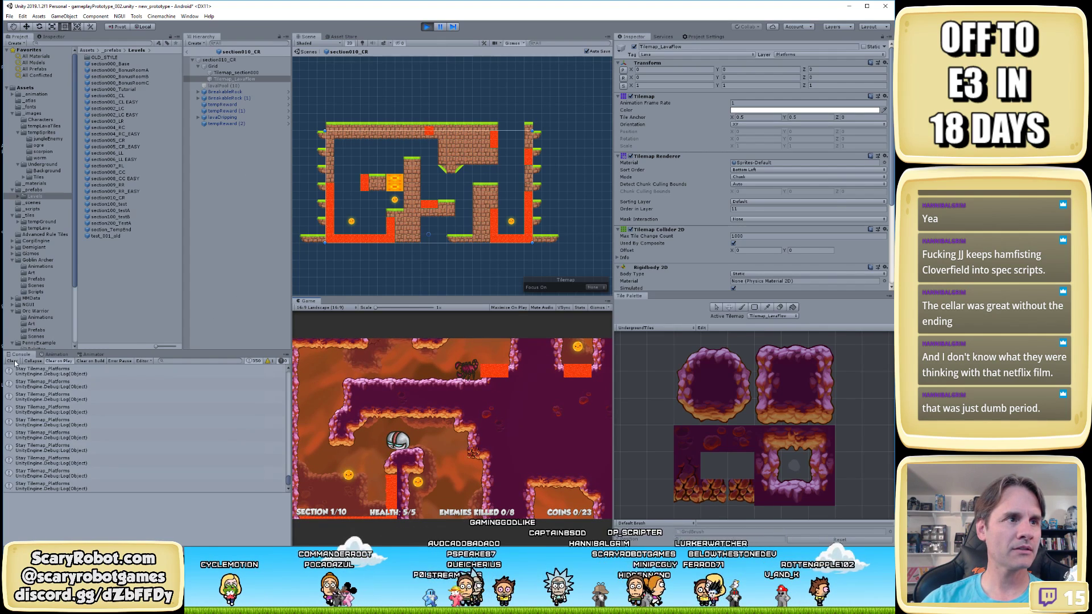
pyautogui.click(12, 361)
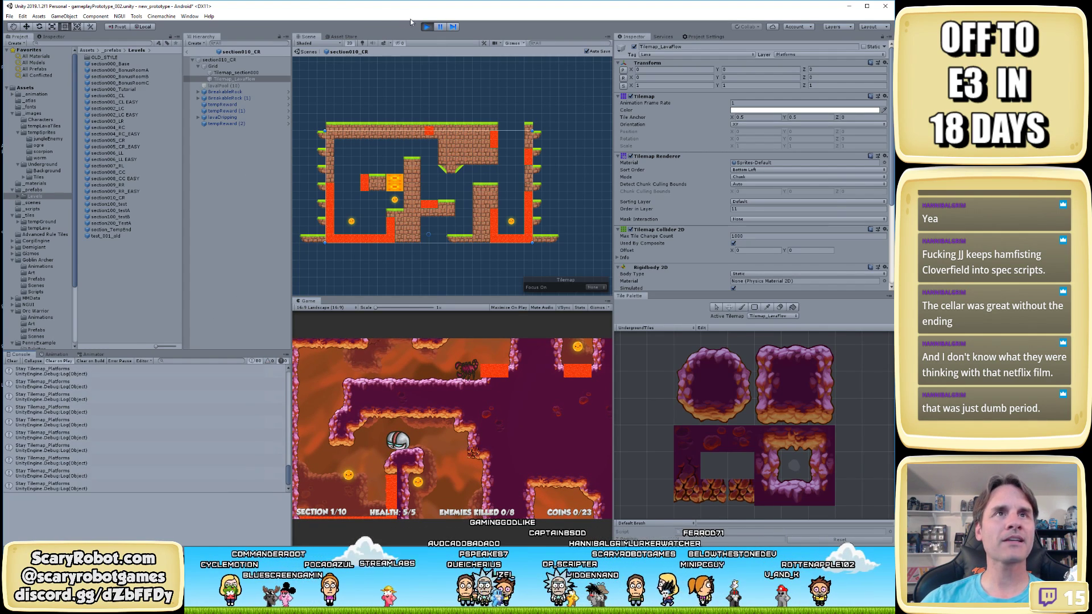
pyautogui.click(427, 27)
# Move the "Stay " Debug.Log line from line 125 into the Lava/LavaFlow/LavaRising case of OnTriggerStay2D
pyautogui.hotkey('alt', 'Tab')
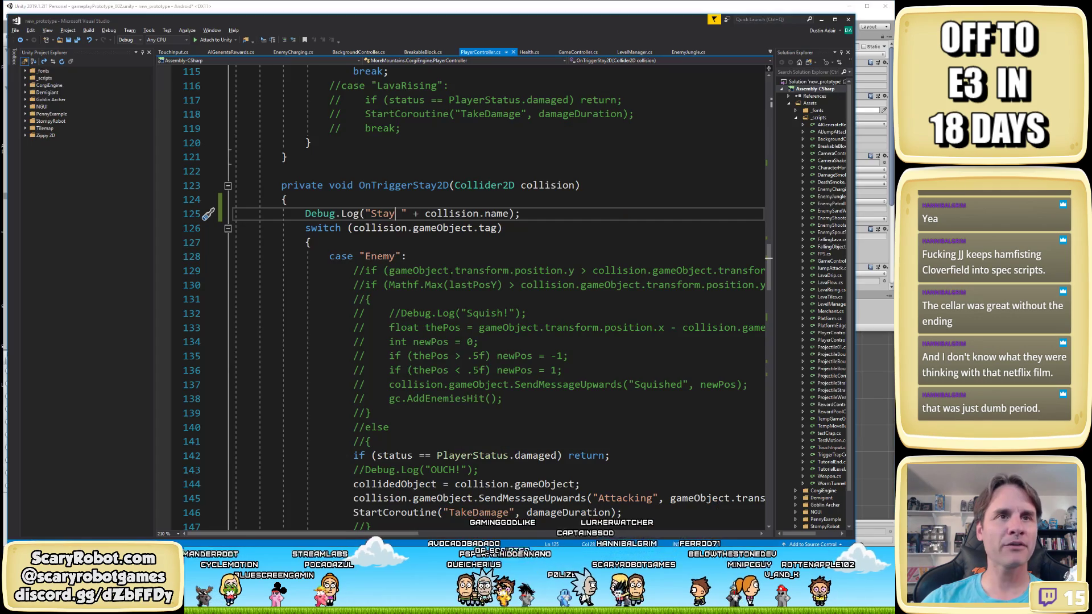
pyautogui.hotkey('shift', 'Home')
pyautogui.hotkey('ctrl', 'c')
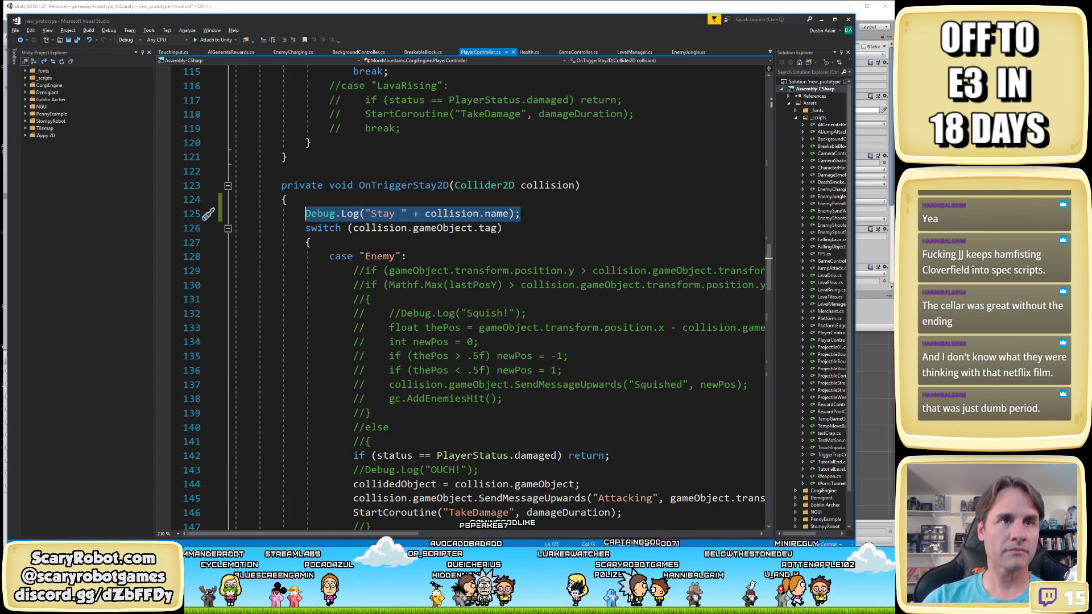
pyautogui.press('BackSpace')
pyautogui.press('BackSpace')
pyautogui.scroll(-8, 522, 212)
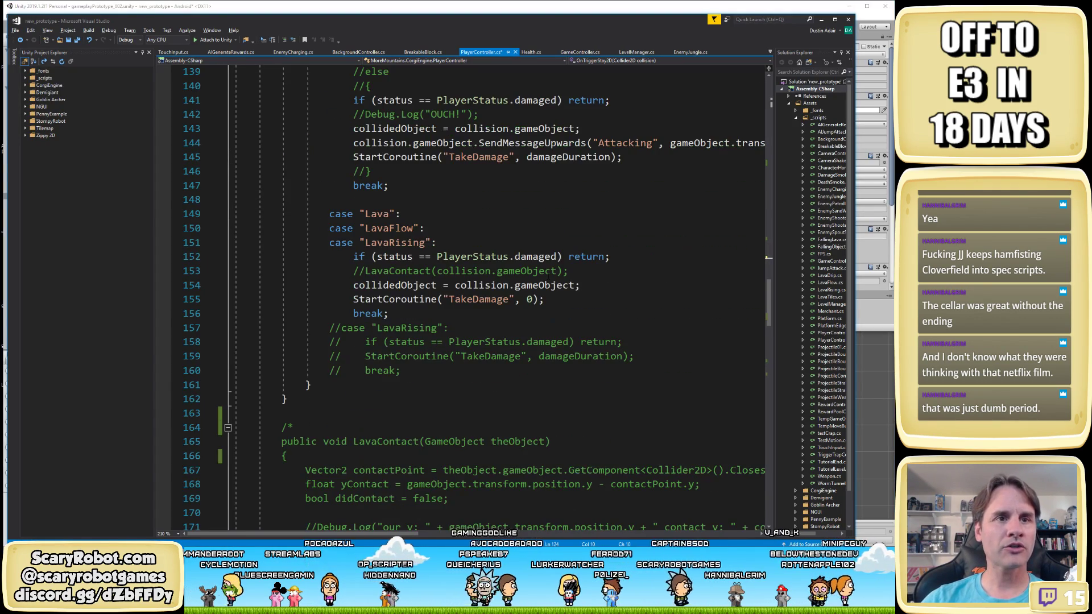
pyautogui.click(451, 241)
pyautogui.press('Return')
pyautogui.hotkey('ctrl', 'v')
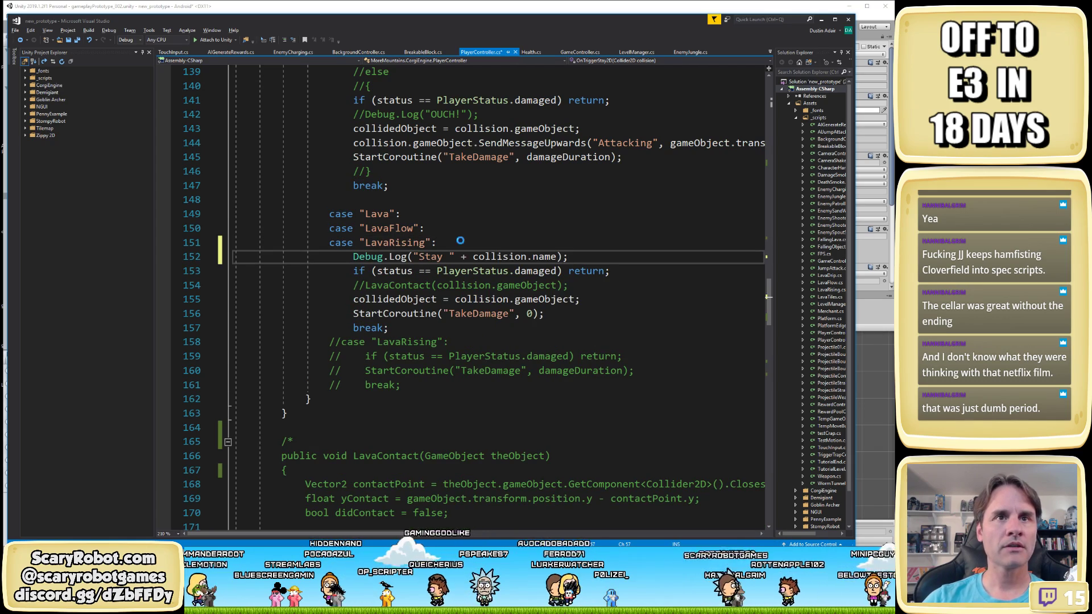
pyautogui.hotkey('alt', 'Tab')
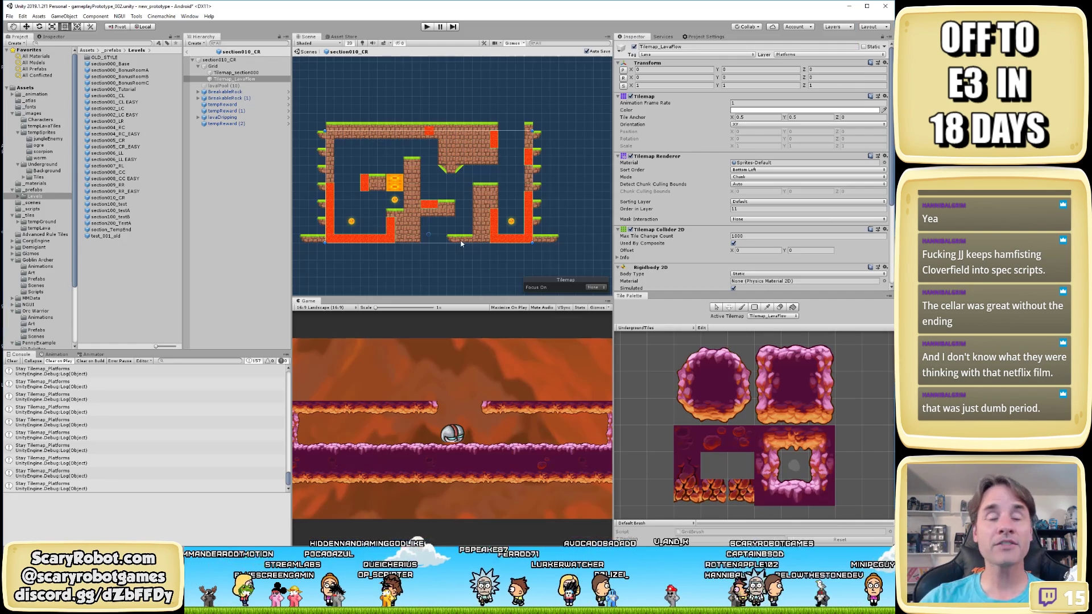
# Play-test walking onto the lava, repeatedly clearing the Console to watch Stay Tilemap_LavaFlow and Hit messages
pyautogui.click(426, 27)
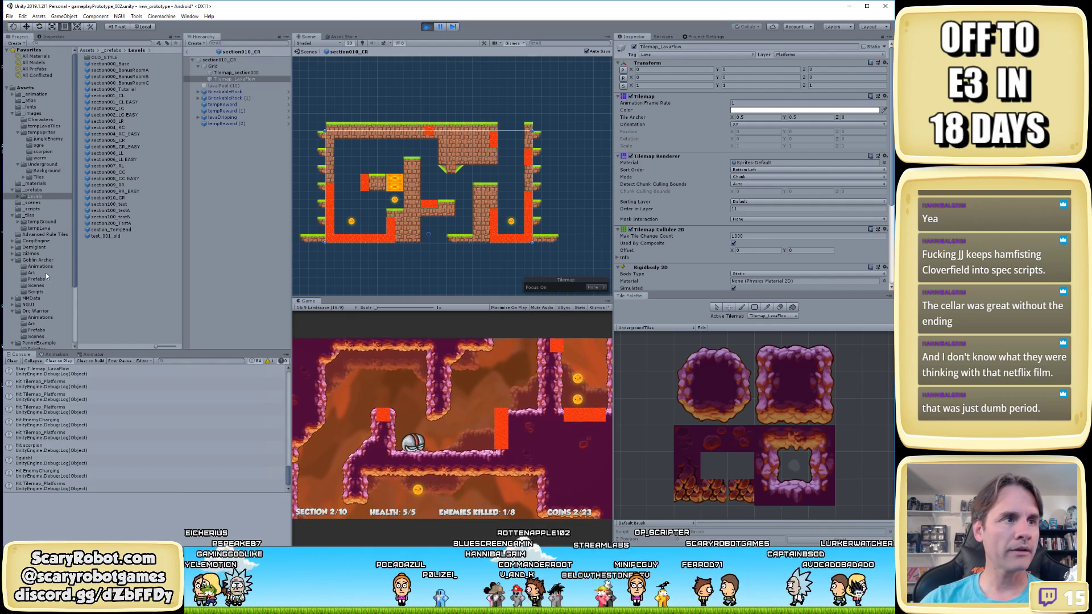
pyautogui.click(14, 362)
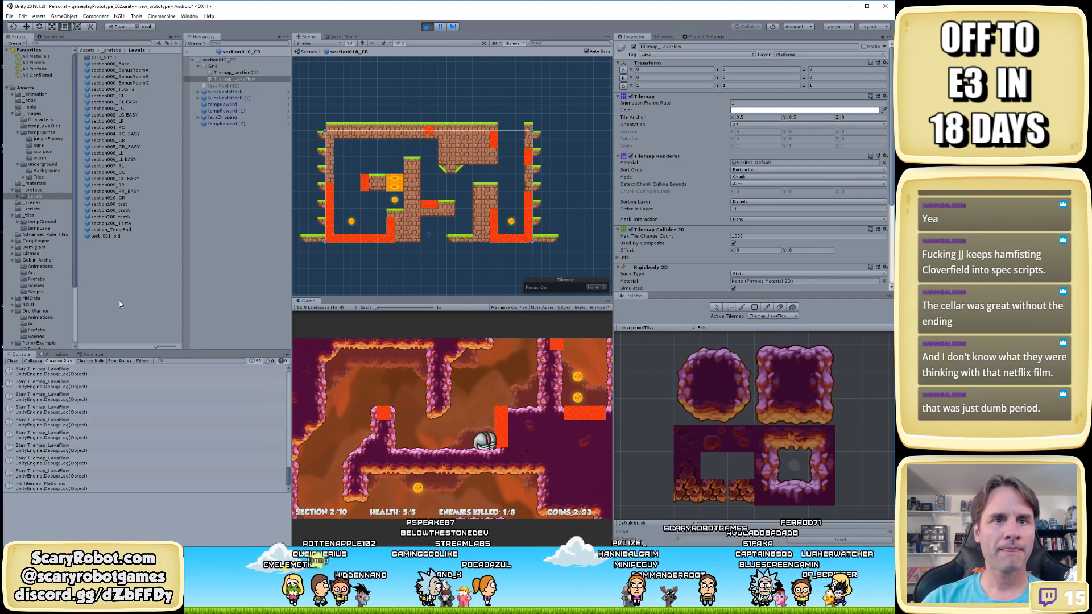
pyautogui.click(19, 362)
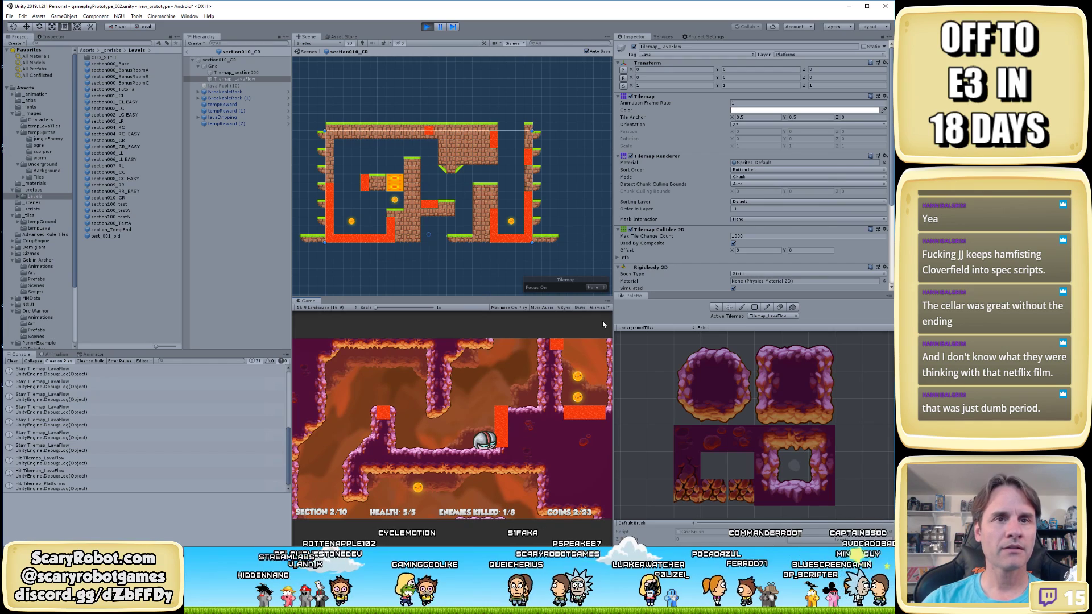
pyautogui.click(12, 361)
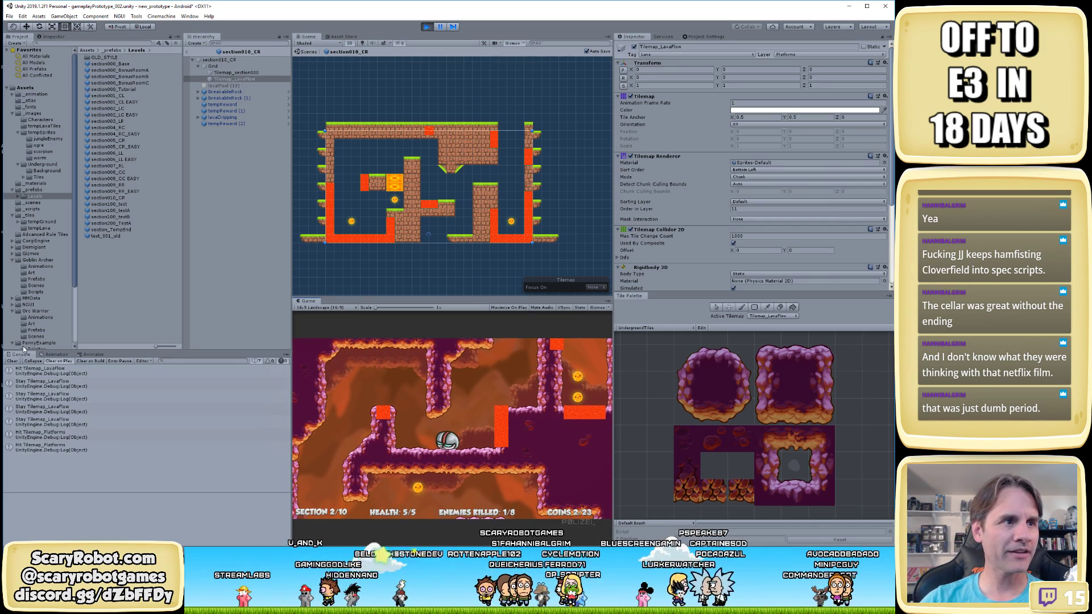
pyautogui.click(12, 361)
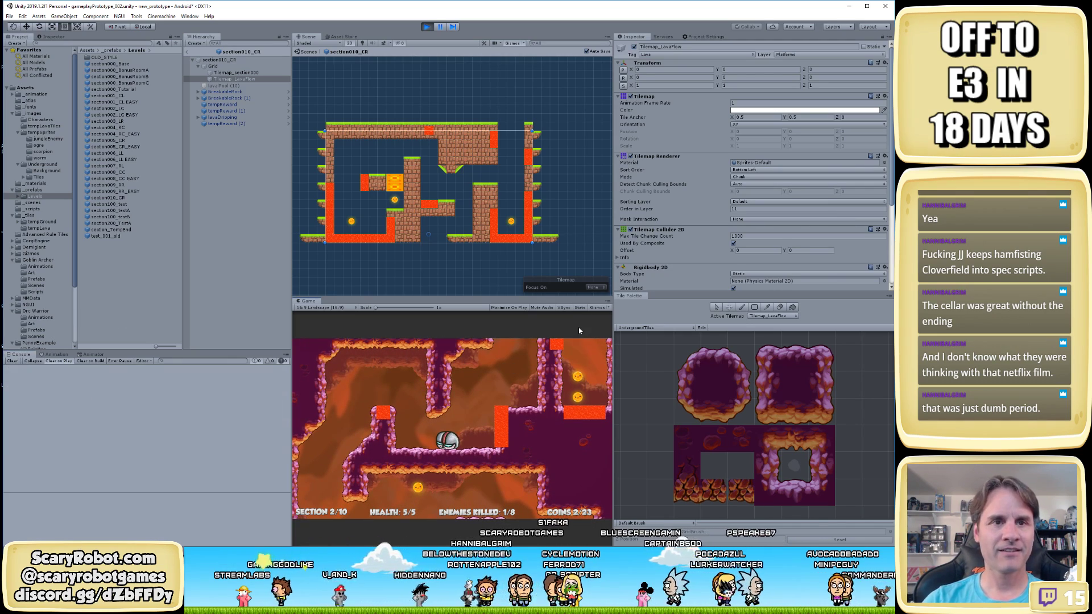
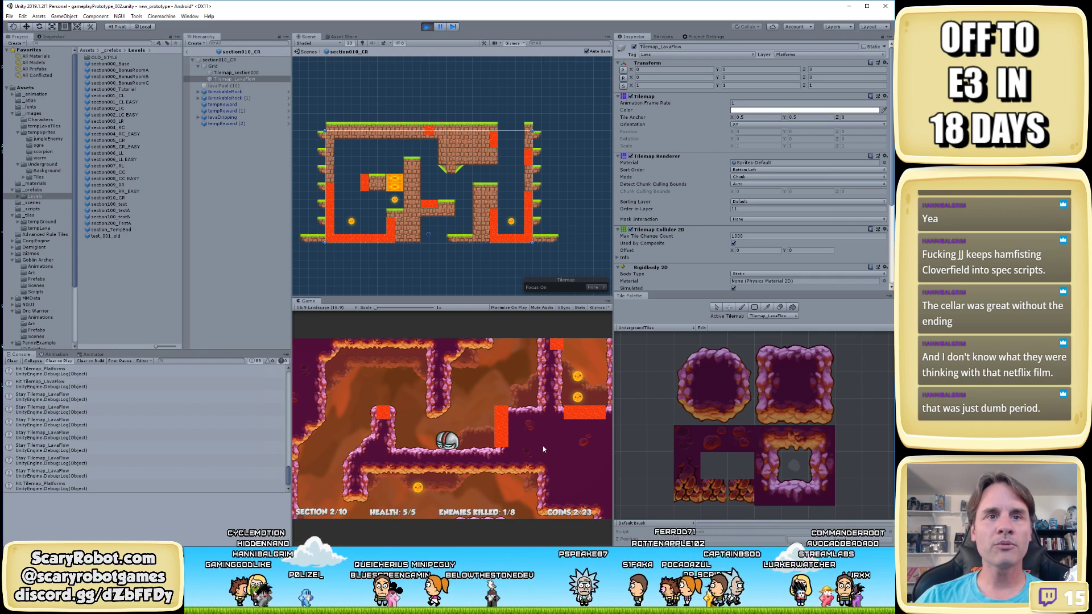
# Move the player with the arrow keys across the ledges toward the lava pillar, then pause the game
pyautogui.press('Right')
pyautogui.press('space')
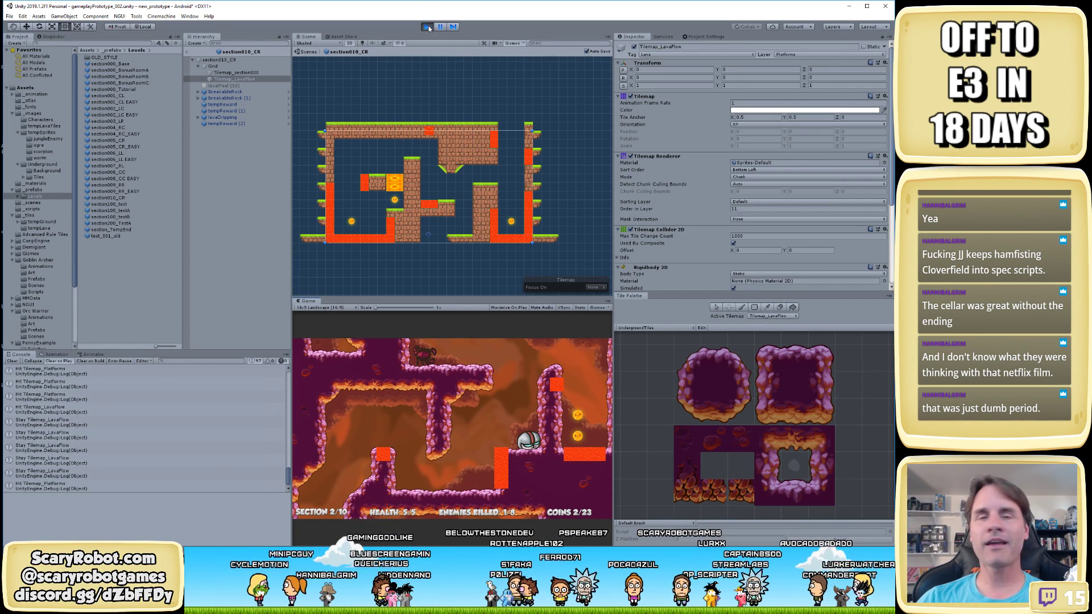
pyautogui.press('Left')
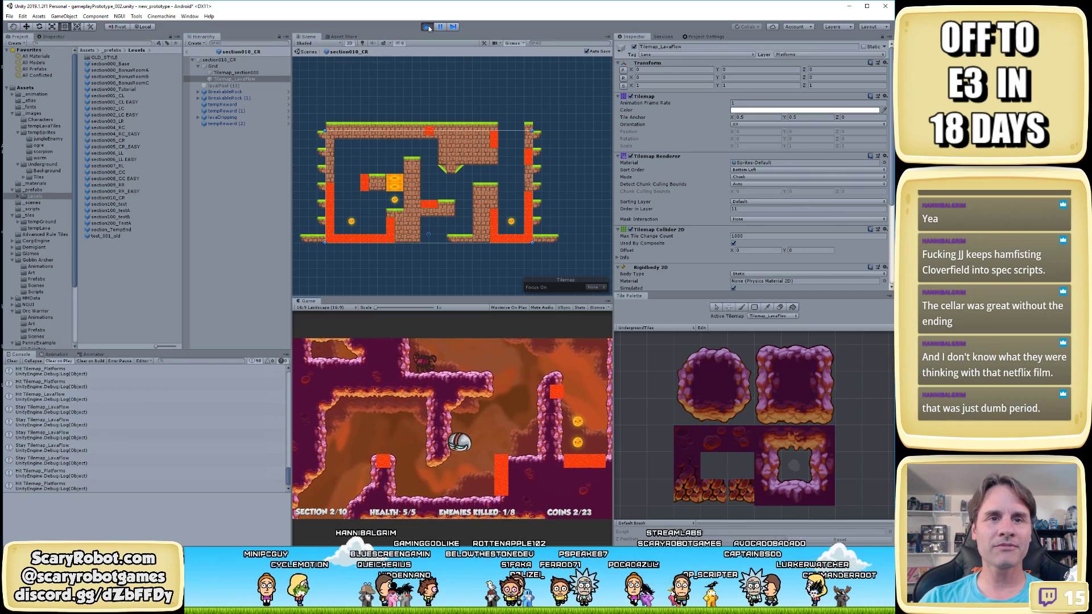
pyautogui.press('Right')
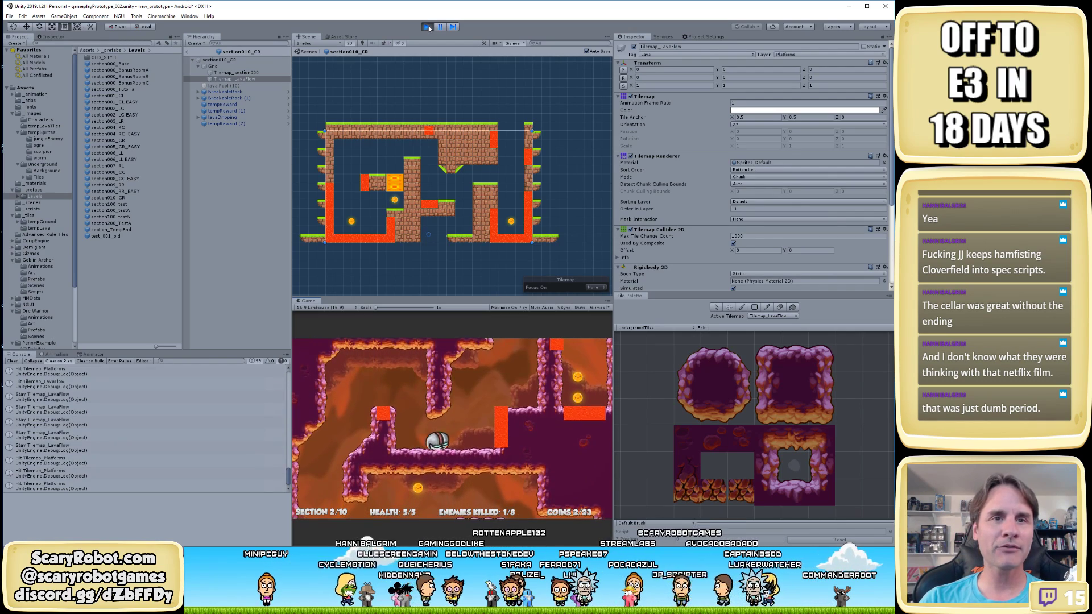
pyautogui.press('Left')
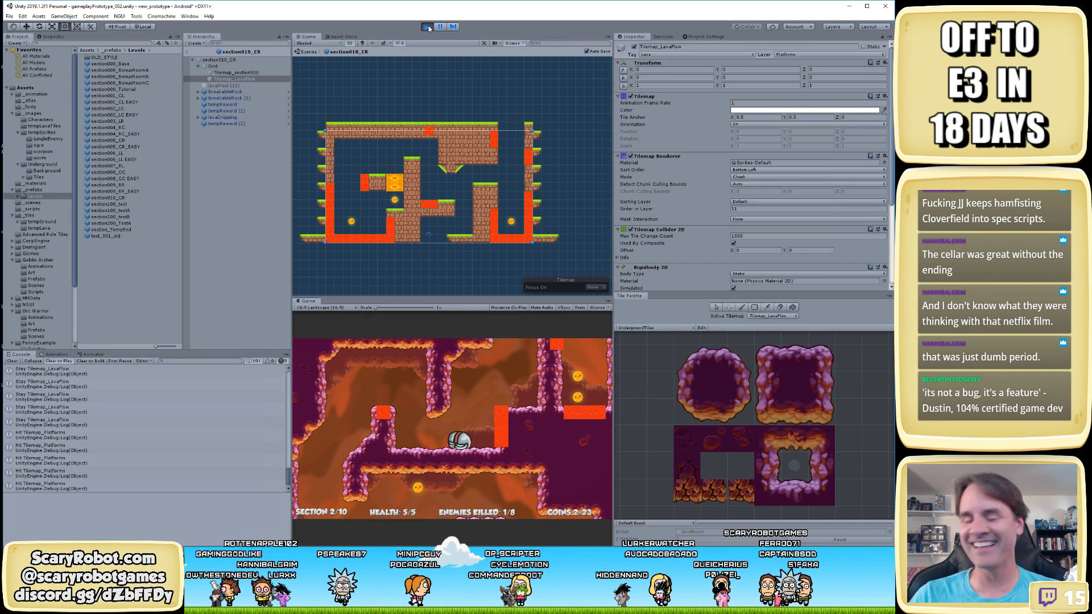
pyautogui.click(440, 27)
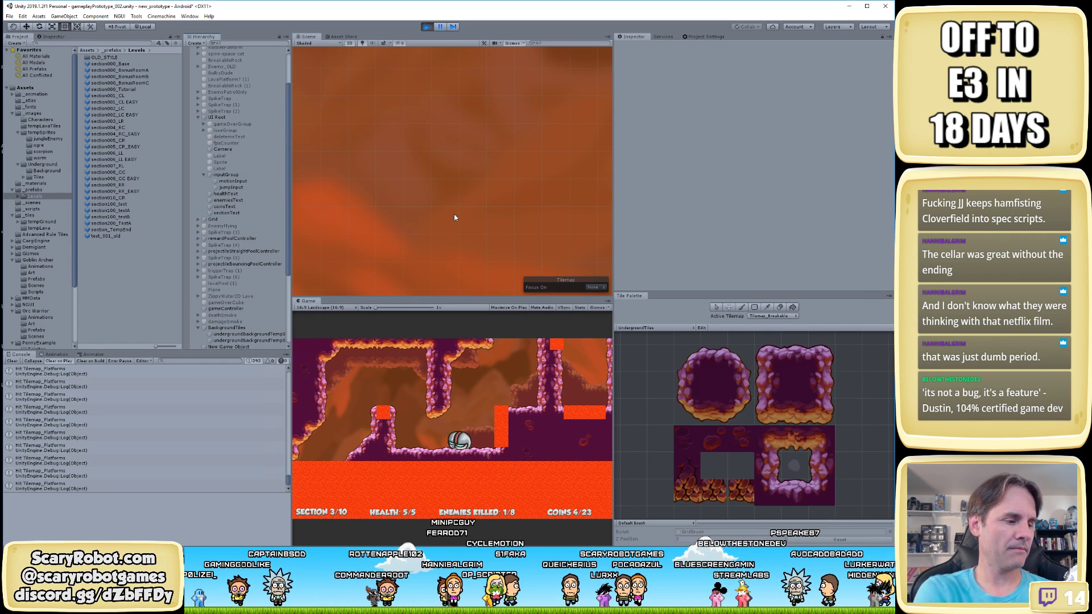
# Adjust the Scene zoom and select the platforms tilemap to show the Tilemap_Platforms components
pyautogui.scroll(-2, 486, 196)
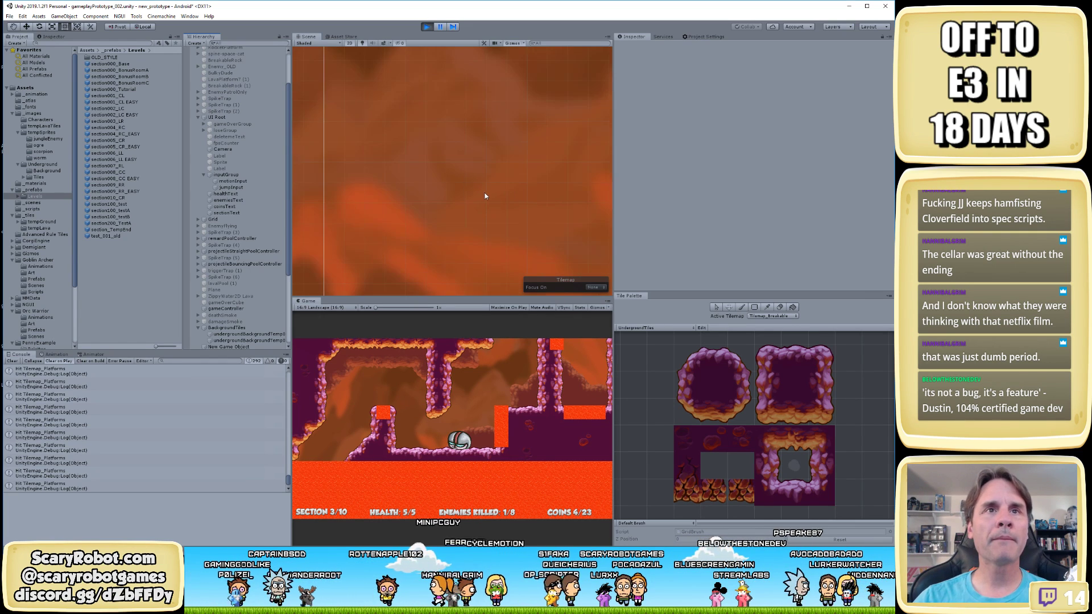
pyautogui.scroll(-8, 485, 196)
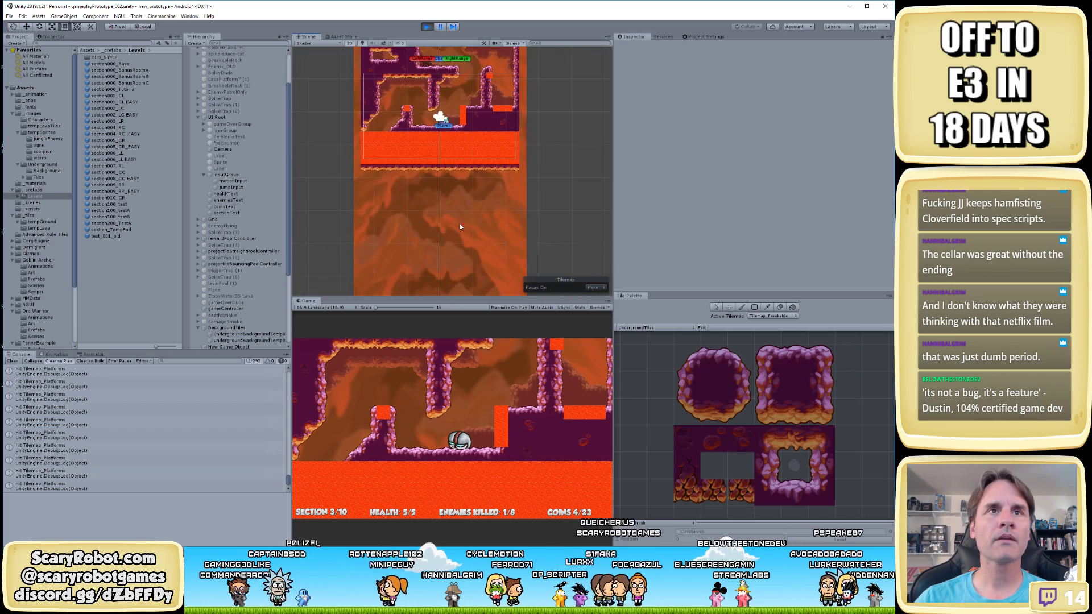
pyautogui.scroll(8, 460, 227)
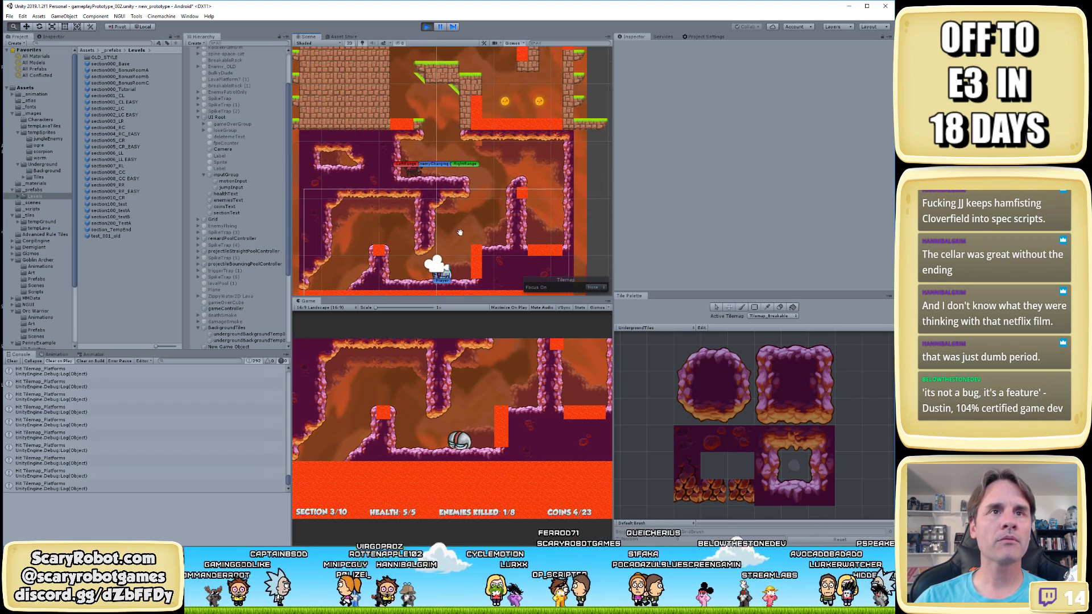
pyautogui.scroll(6, 460, 232)
pyautogui.click(439, 186)
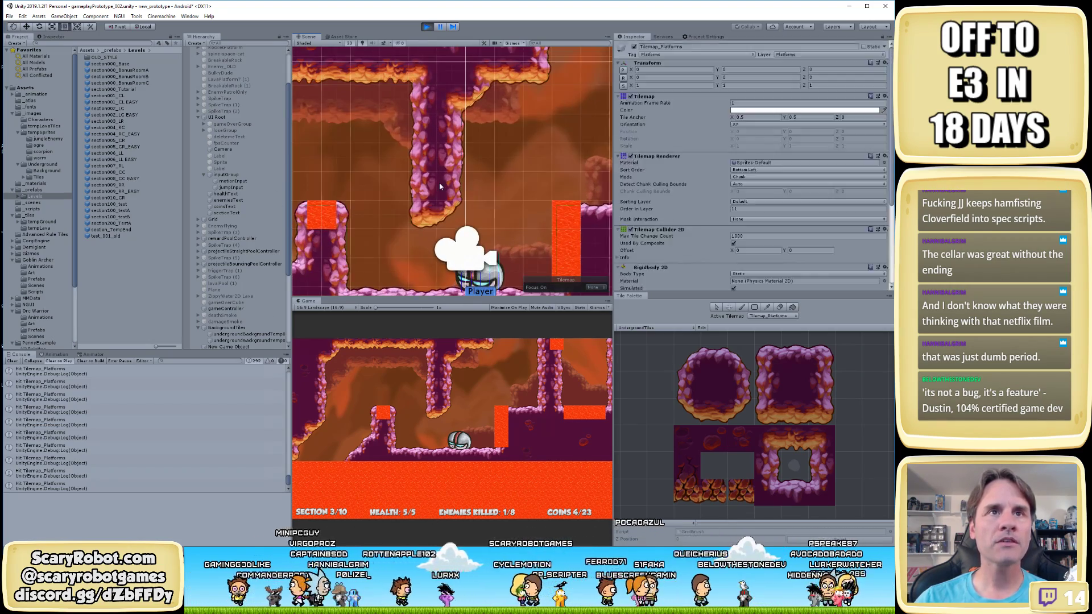
# Zoom in close and pan along the pink rock pillar's dark outline edge
pyautogui.scroll(5, 455, 191)
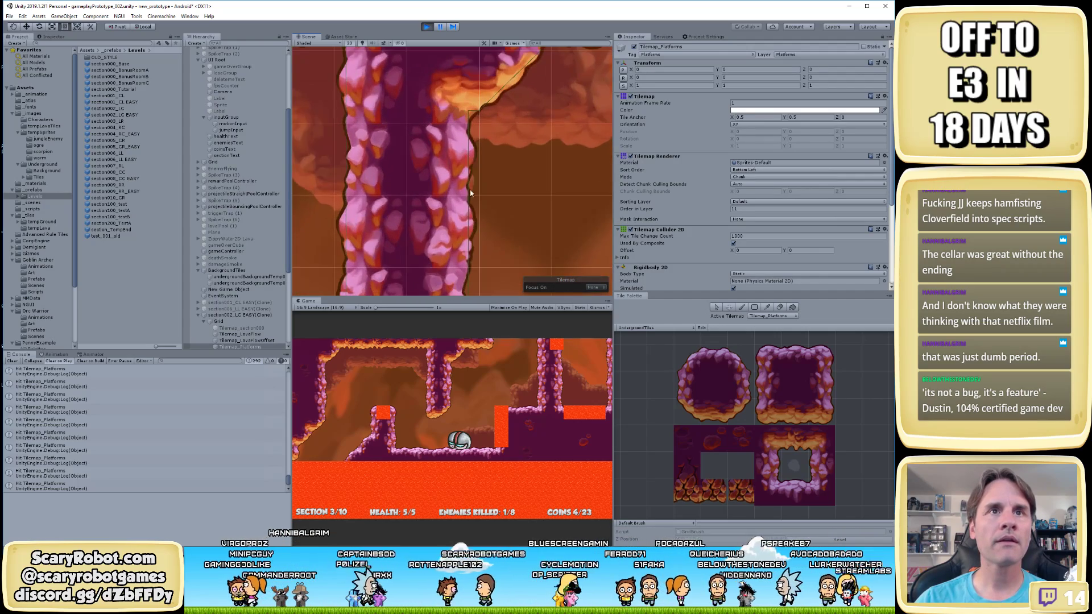
pyautogui.scroll(6, 470, 193)
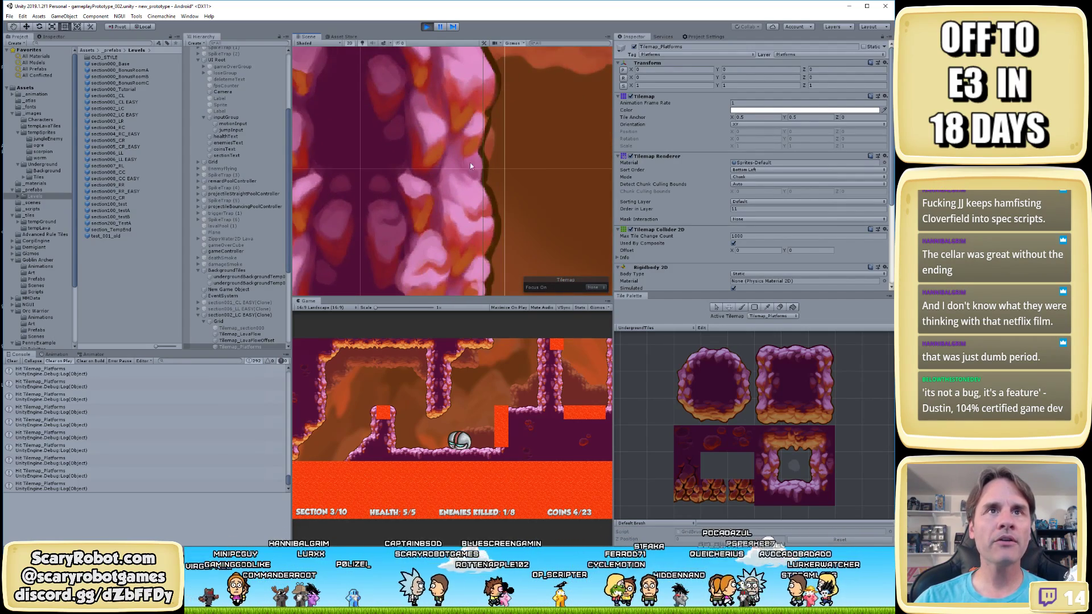
pyautogui.scroll(3, 466, 174)
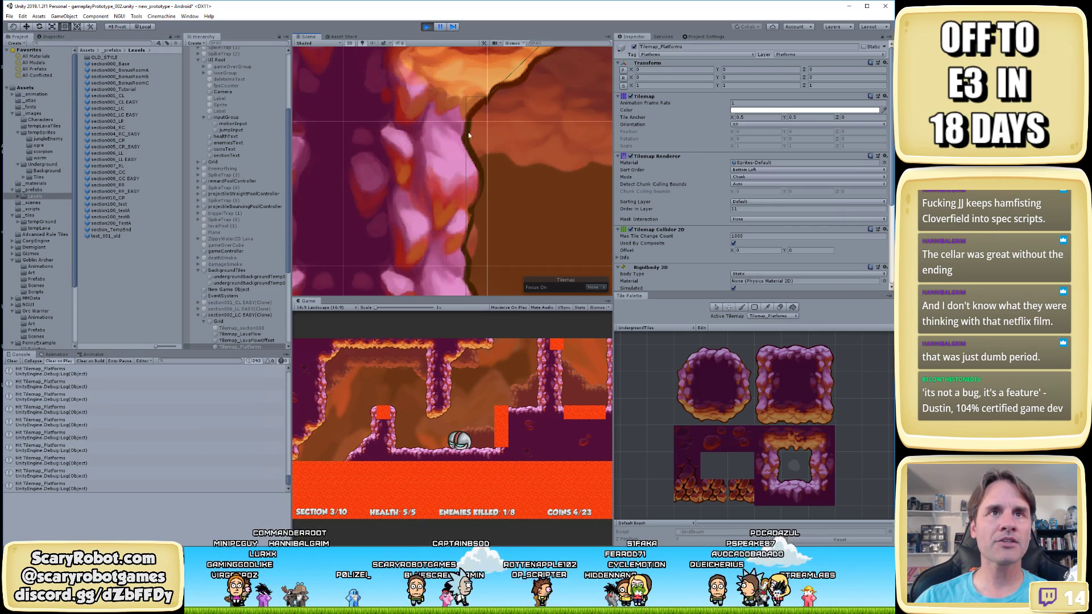
pyautogui.scroll(8, 455, 193)
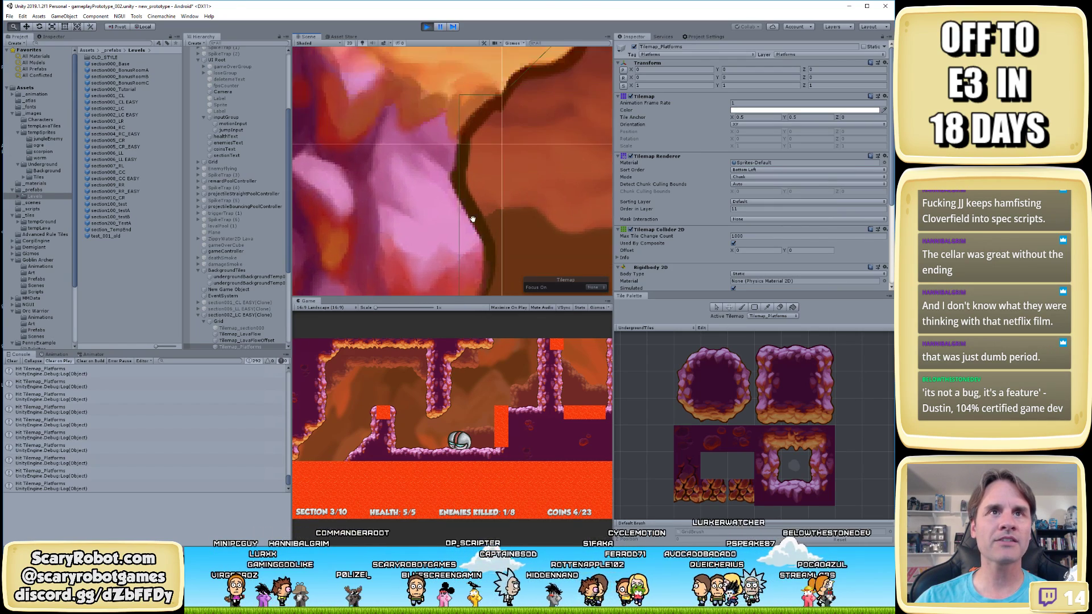
pyautogui.scroll(5, 472, 198)
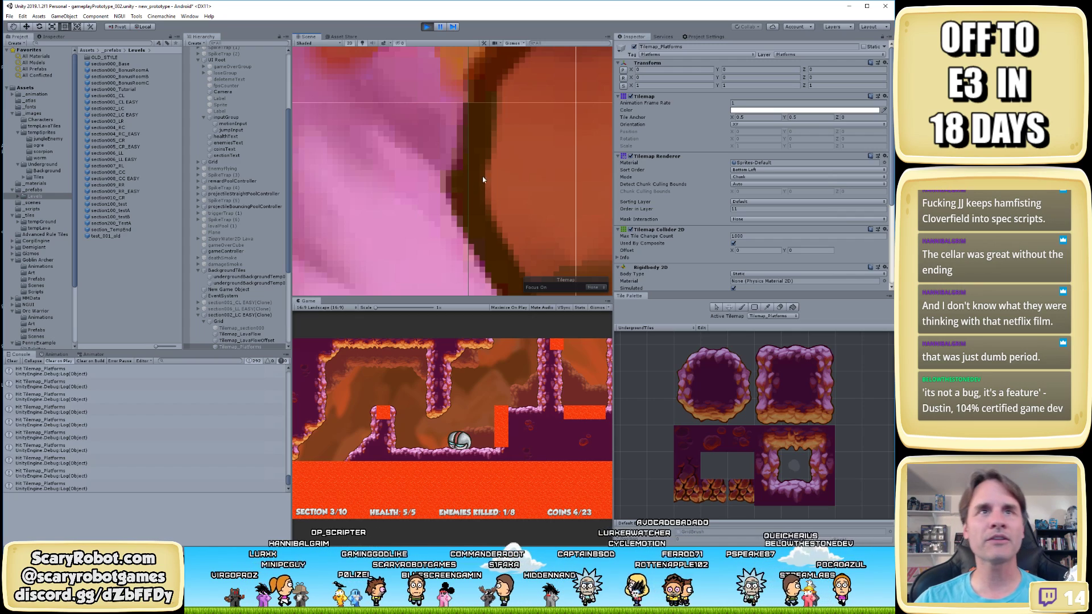
pyautogui.scroll(-2, 480, 166)
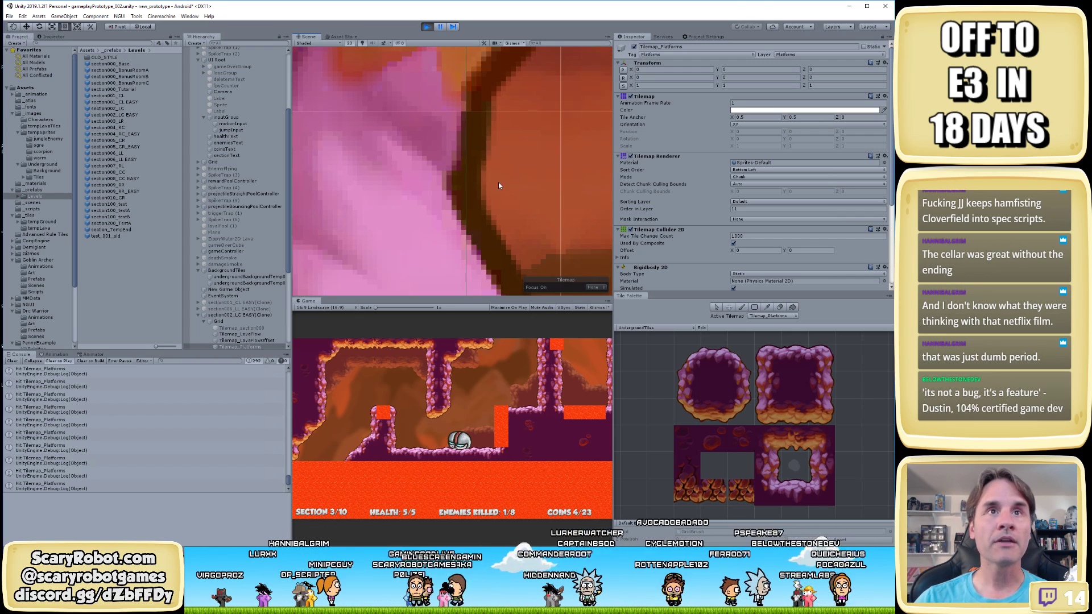
pyautogui.scroll(-4, 486, 171)
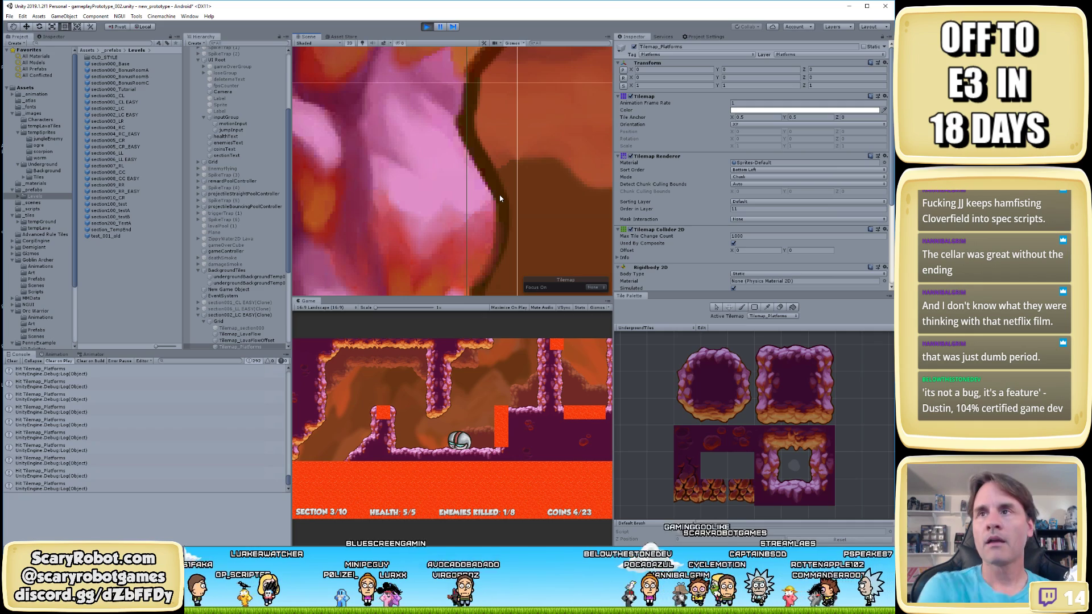
pyautogui.moveTo(565, 158); pyautogui.dragTo(501, 204, button='middle')
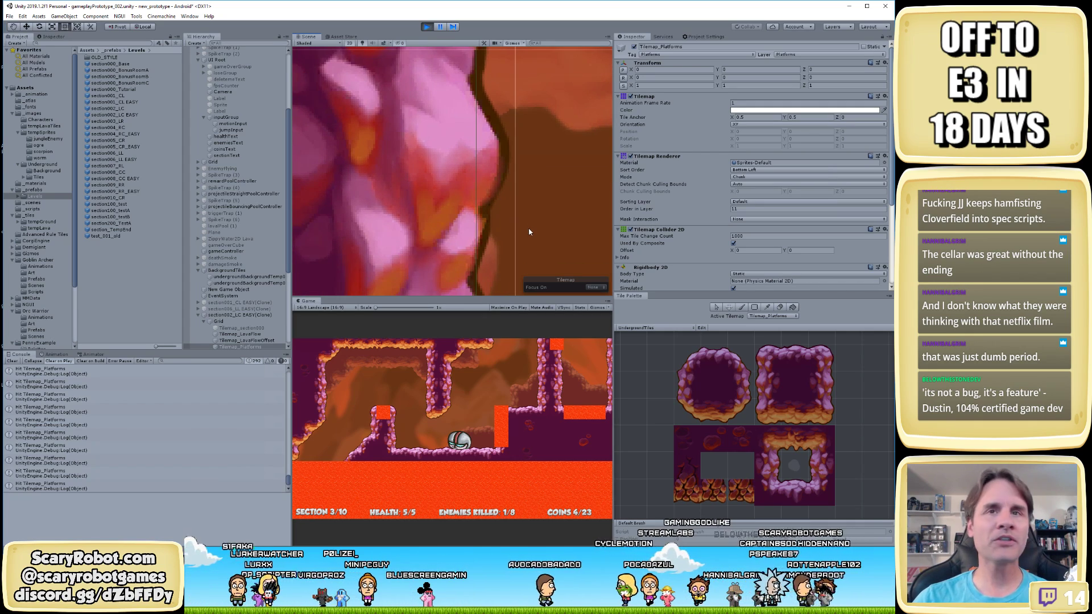
# Stop play mode and open undergroundTiles from _images/Underground/Tiles in the Sprite Editor
pyautogui.click(427, 26)
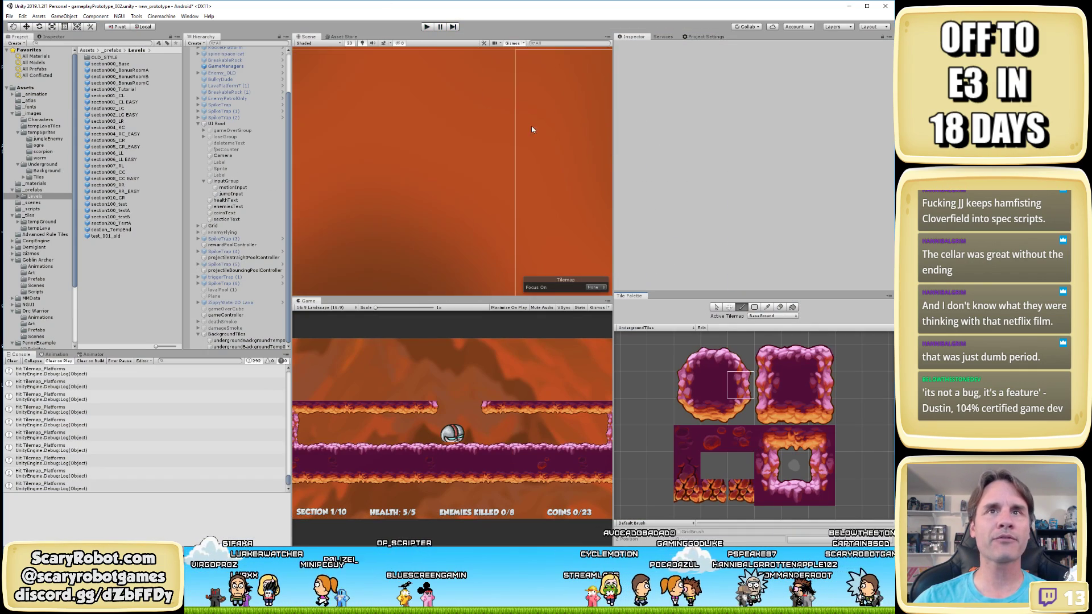
pyautogui.click(33, 113)
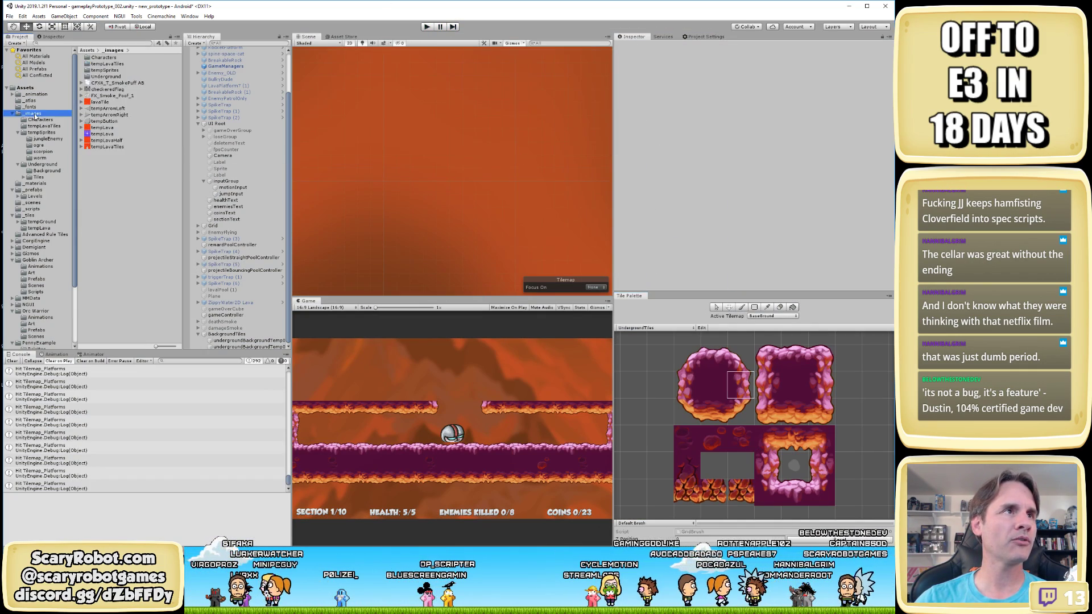
pyautogui.click(42, 132)
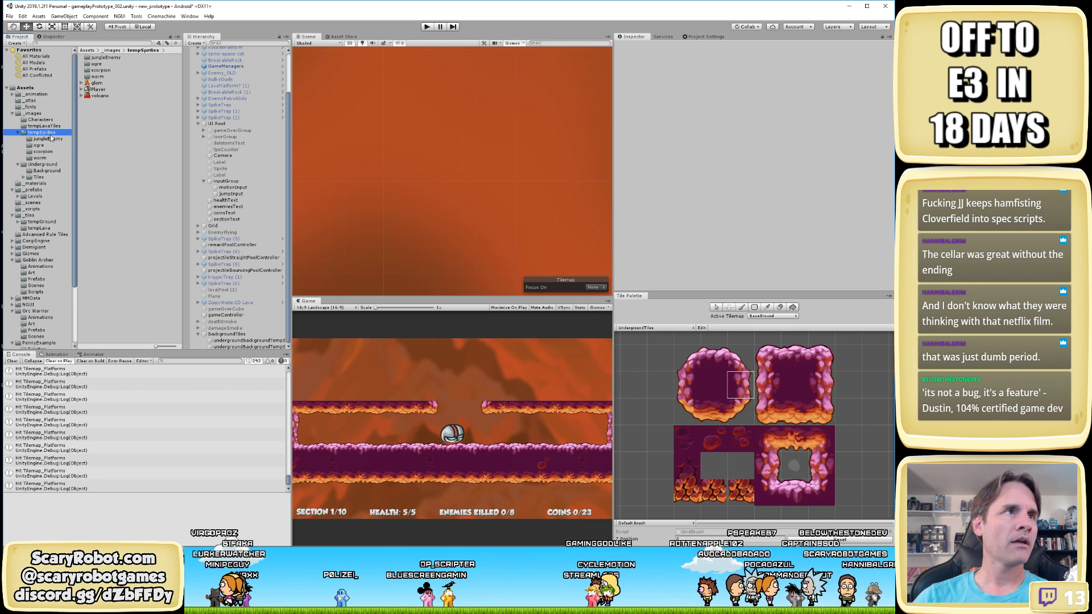
pyautogui.click(53, 127)
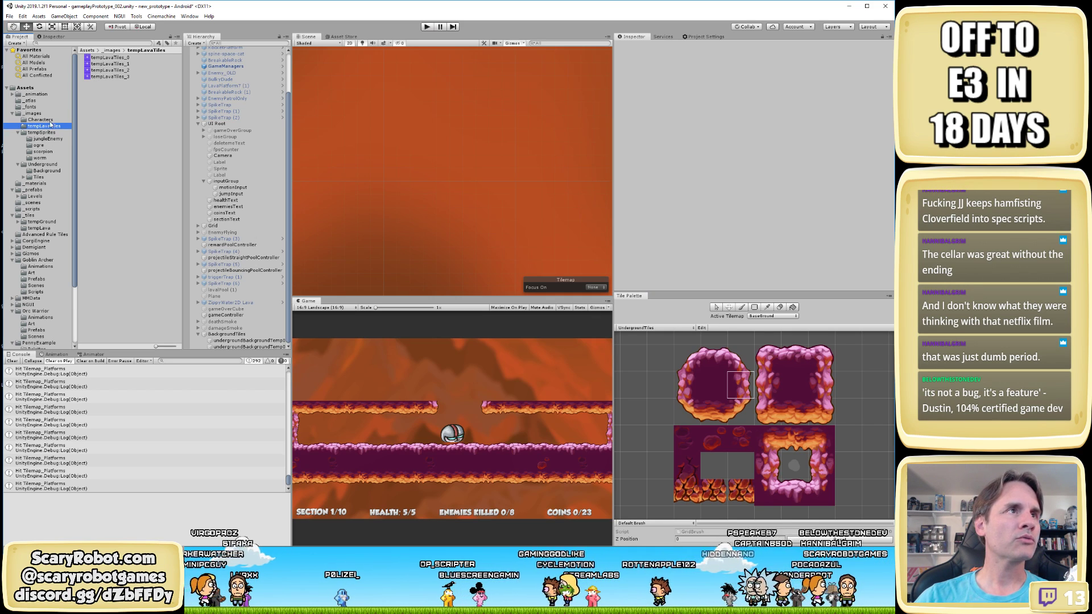
pyautogui.click(39, 177)
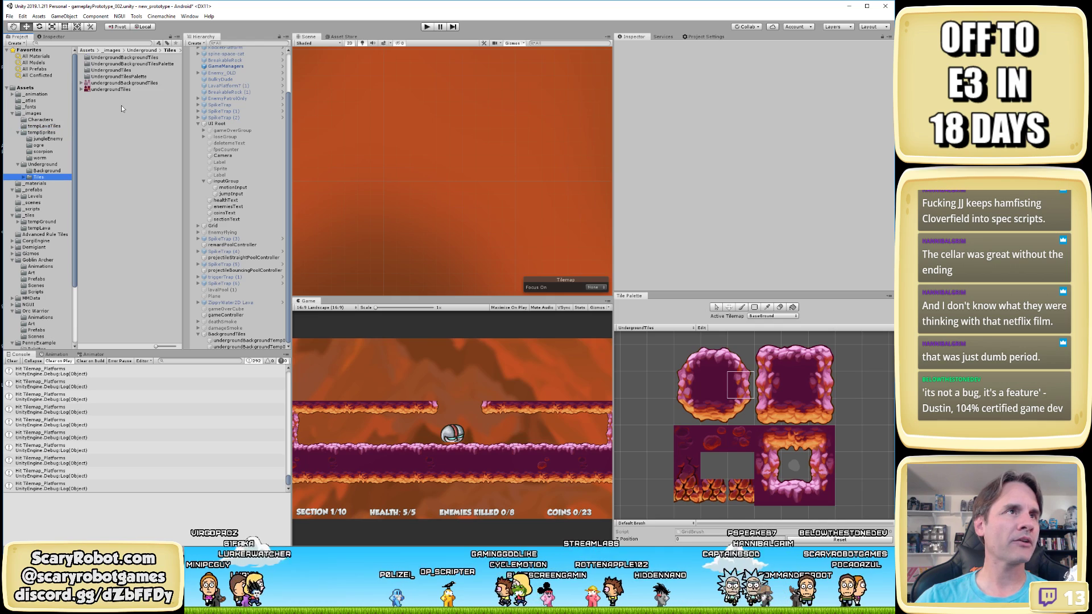
pyautogui.click(123, 90)
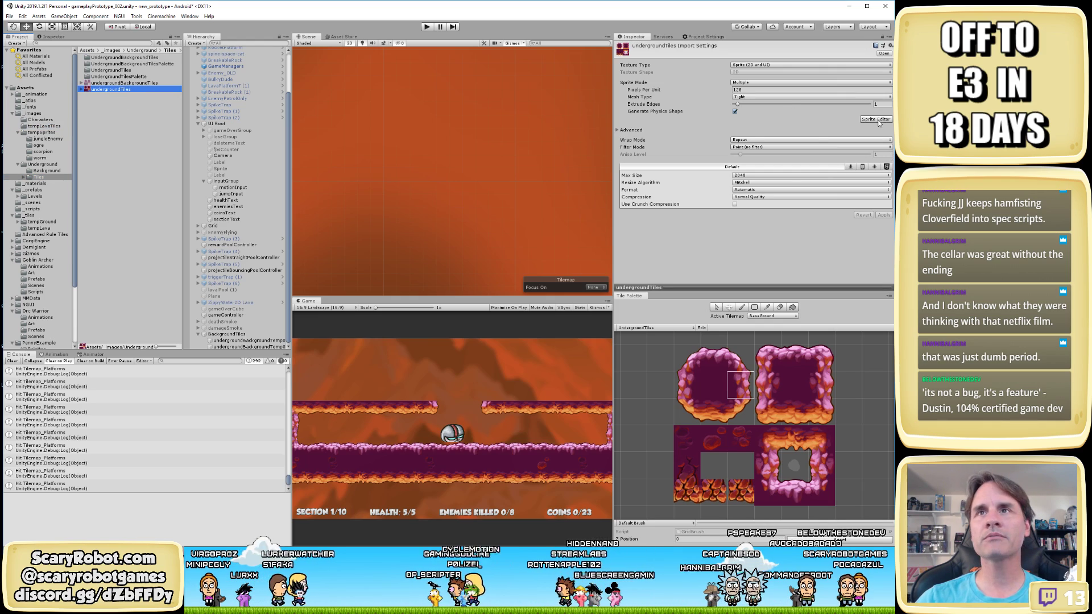
pyautogui.click(876, 119)
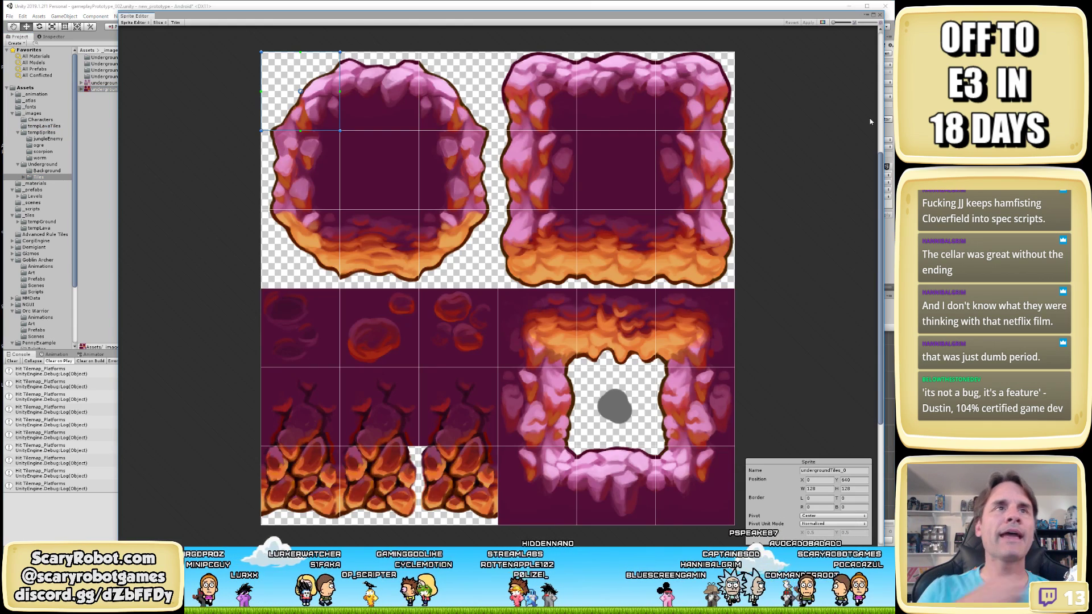
# Preview the Custom Physics Shape mode, then return to Sprite Editor slicing mode
pyautogui.click(134, 22)
pyautogui.click(142, 39)
pyautogui.scroll(1, 399, 155)
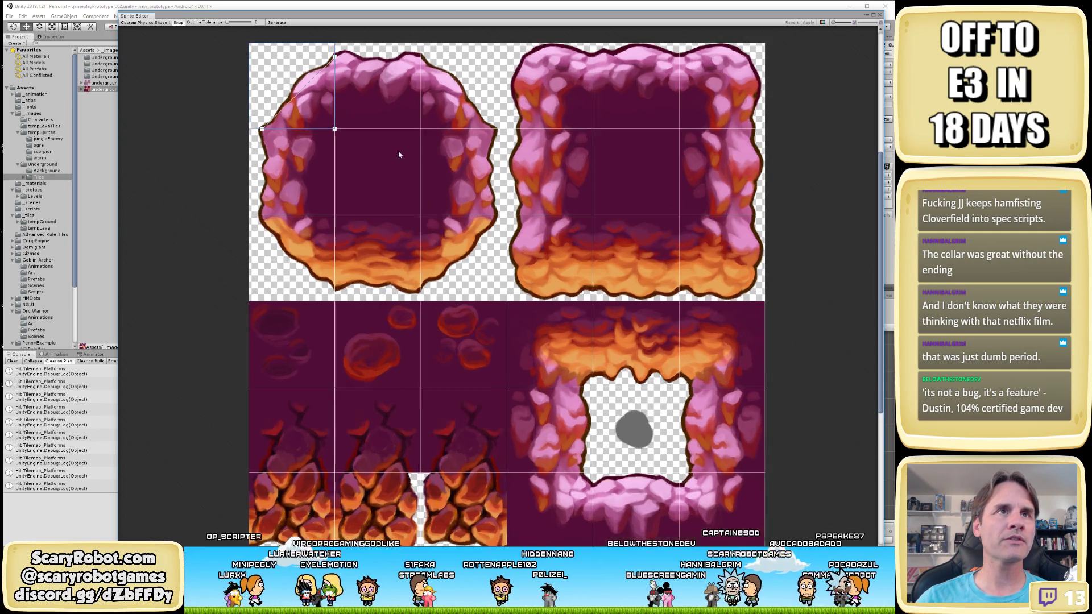
pyautogui.scroll(1, 399, 155)
pyautogui.scroll(-2, 377, 289)
pyautogui.scroll(3, 376, 288)
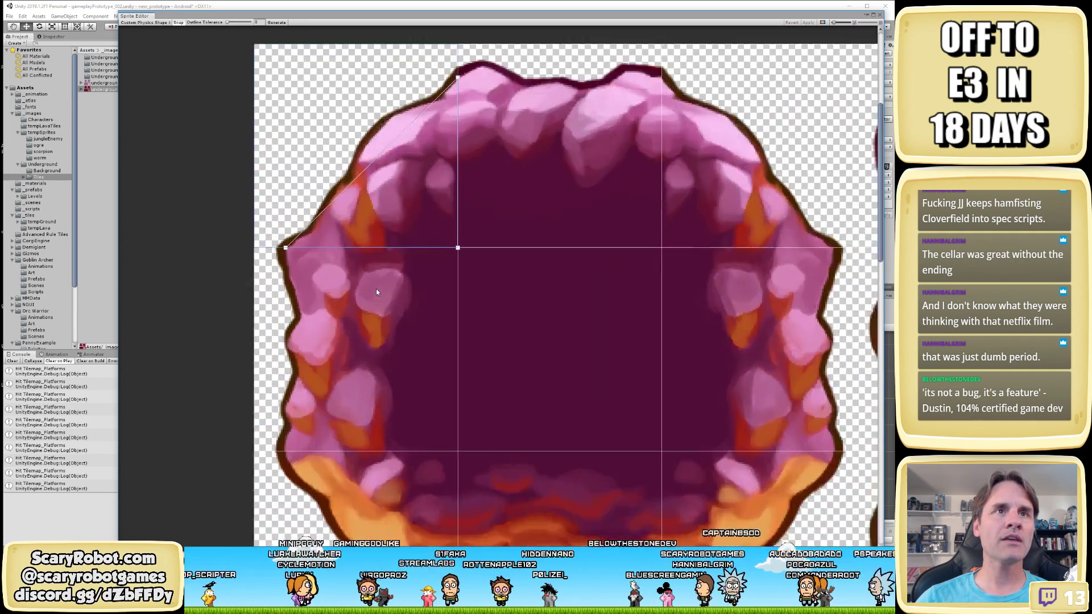
pyautogui.scroll(-4, 410, 285)
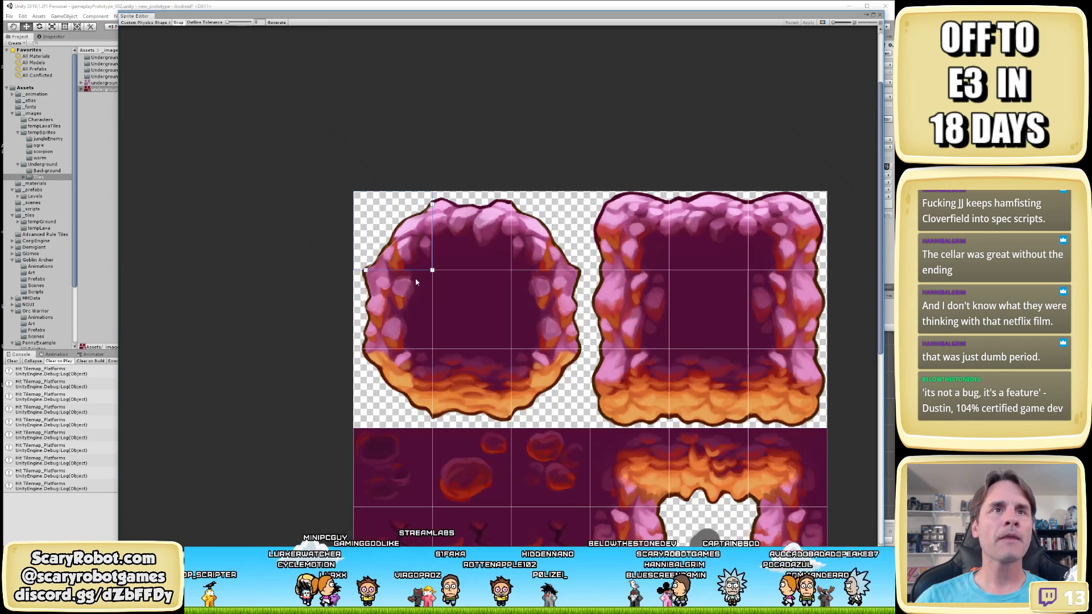
pyautogui.click(147, 23)
pyautogui.click(142, 31)
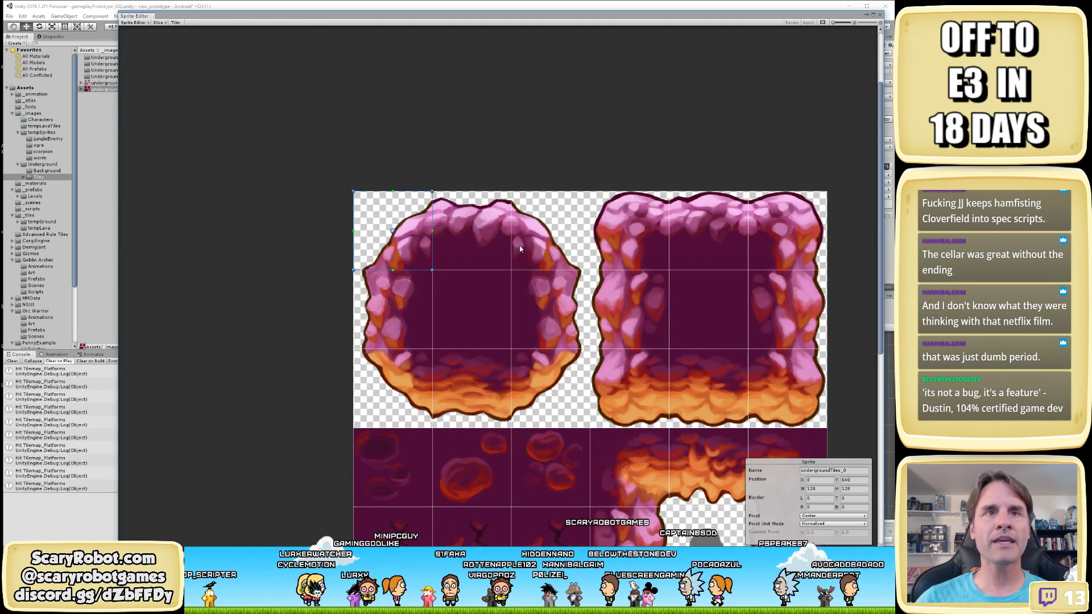
pyautogui.scroll(1, 520, 249)
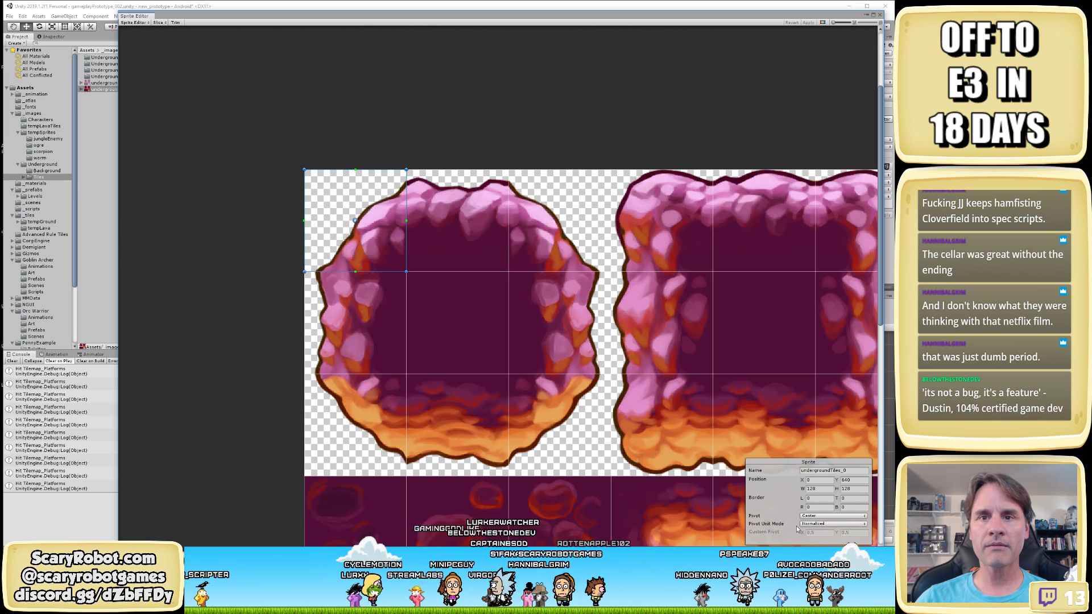
# In Custom Physics Shape mode, remove the diagonal vertex so the outline is a rectangle
pyautogui.click(141, 23)
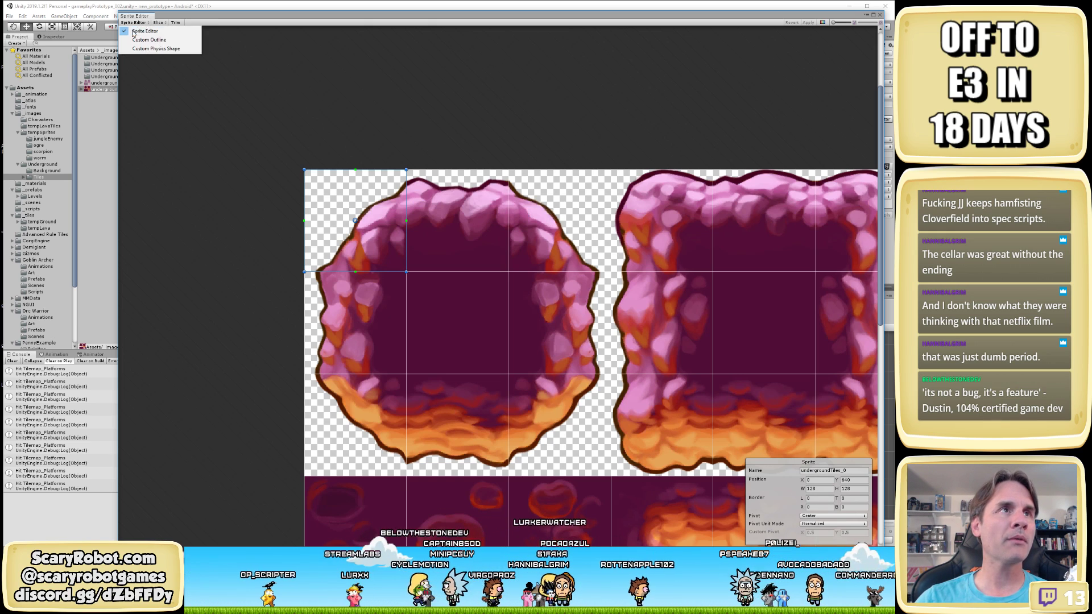
pyautogui.click(135, 48)
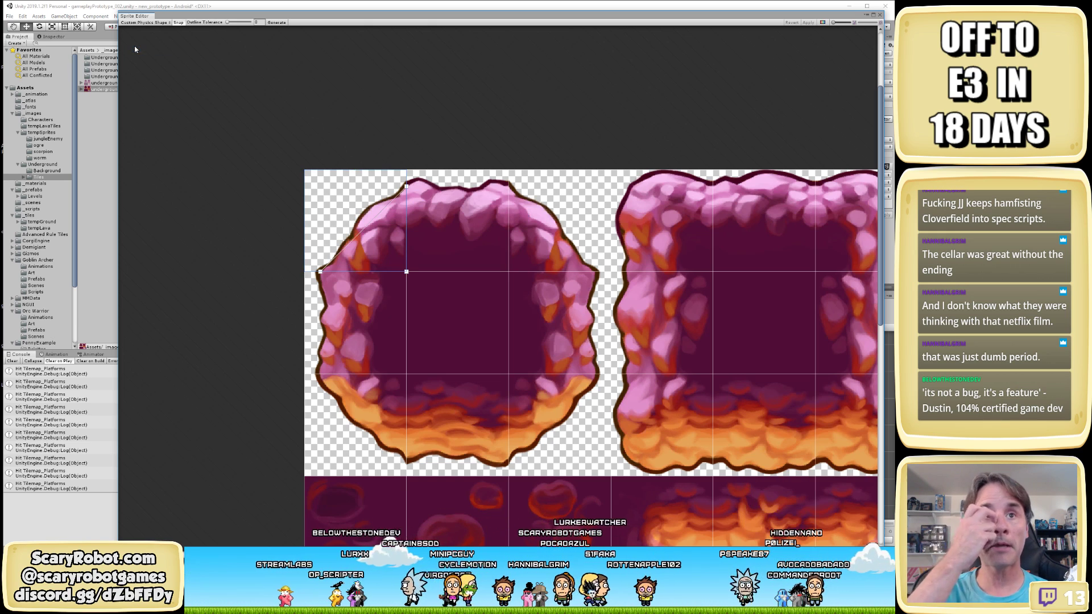
pyautogui.scroll(3, 427, 206)
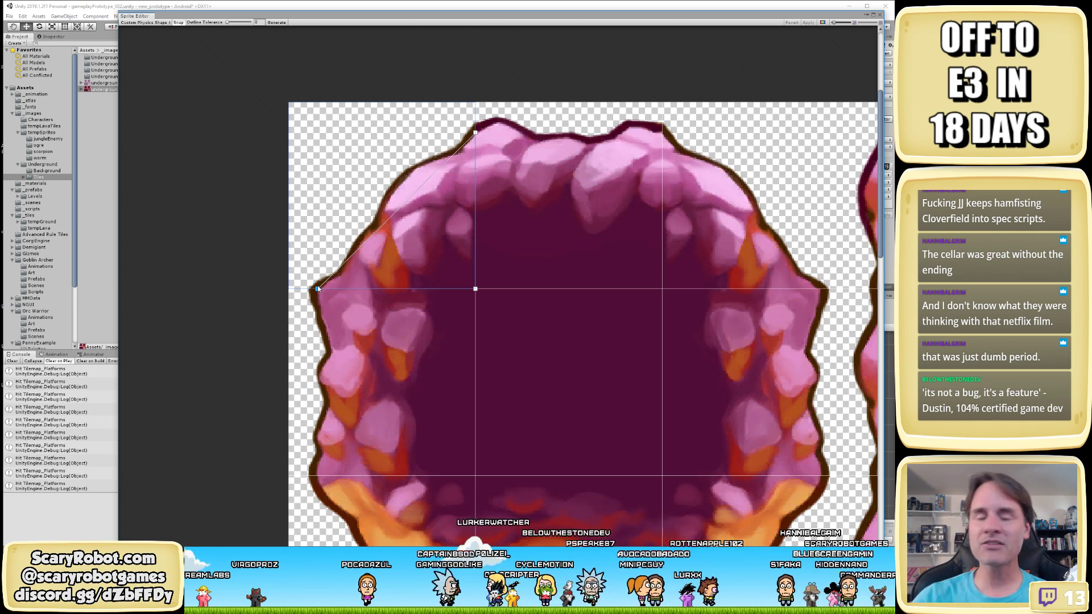
pyautogui.hotkey('ctrl', 'z')
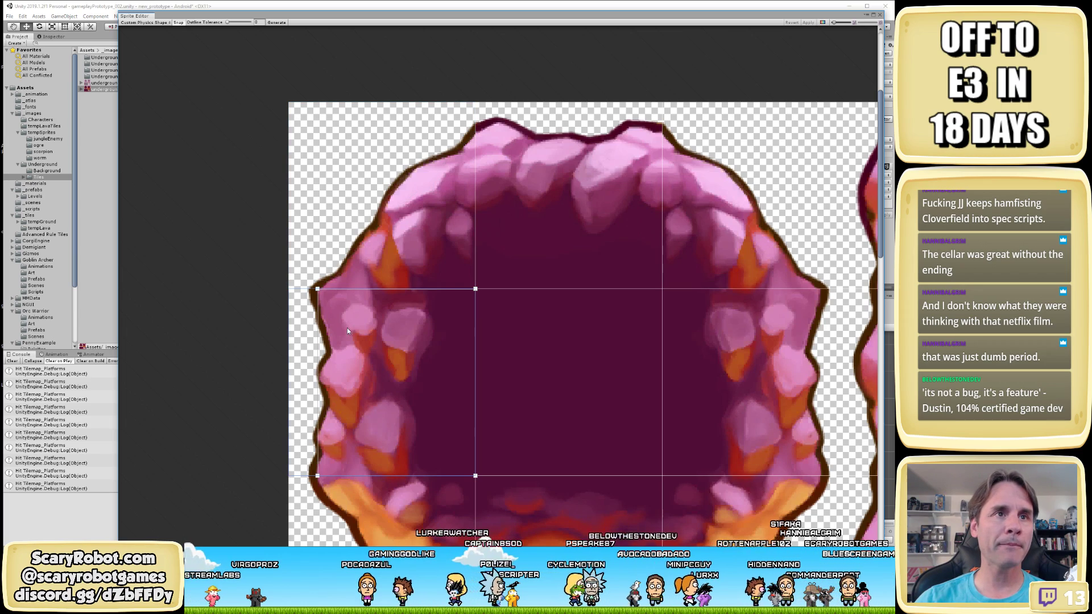
pyautogui.scroll(-2, 387, 373)
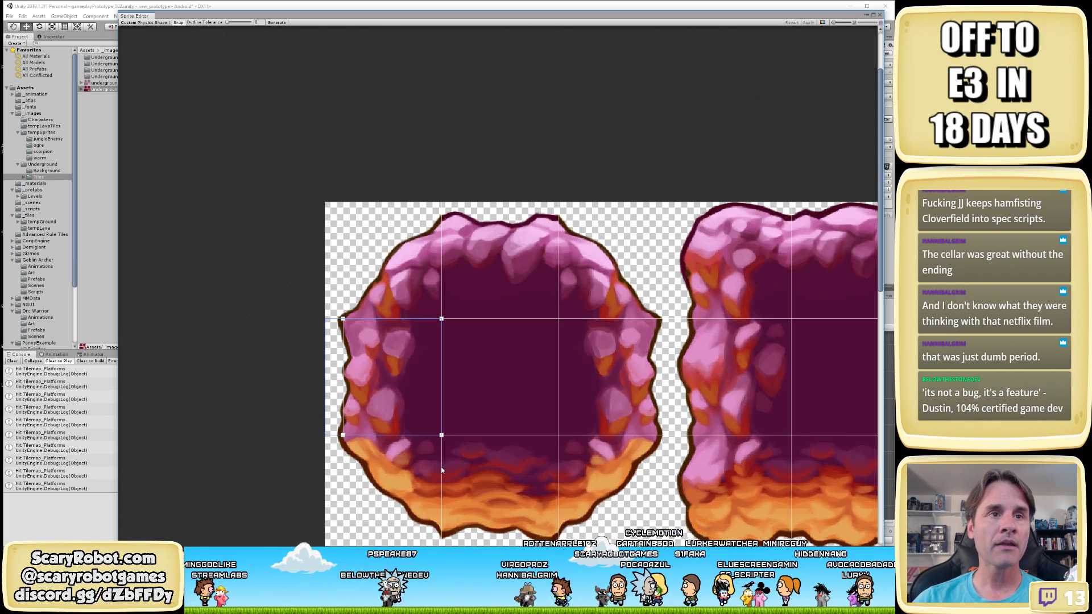
# Check the right-hand cave tile slice, then close the Sprite Editor
pyautogui.click(747, 410)
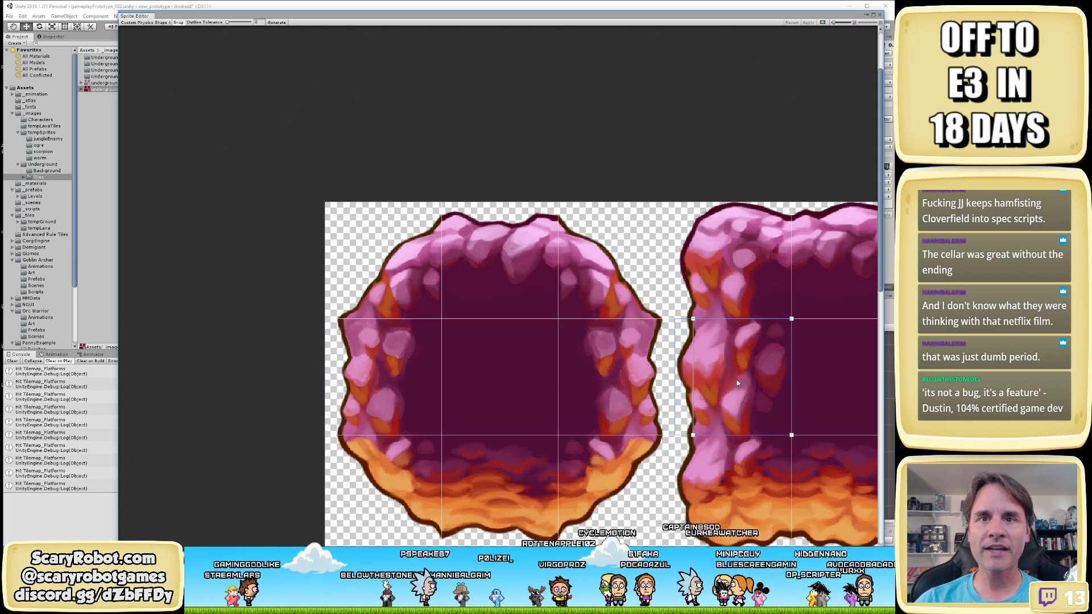
pyautogui.scroll(2, 738, 382)
pyautogui.scroll(3, 681, 344)
pyautogui.scroll(-3, 657, 337)
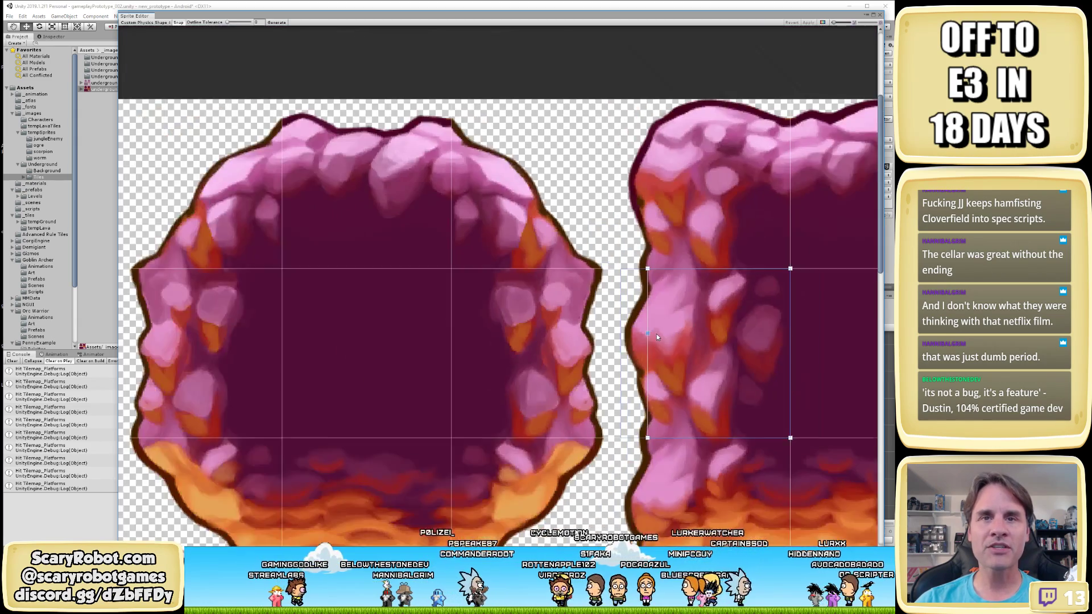
pyautogui.scroll(-2, 657, 333)
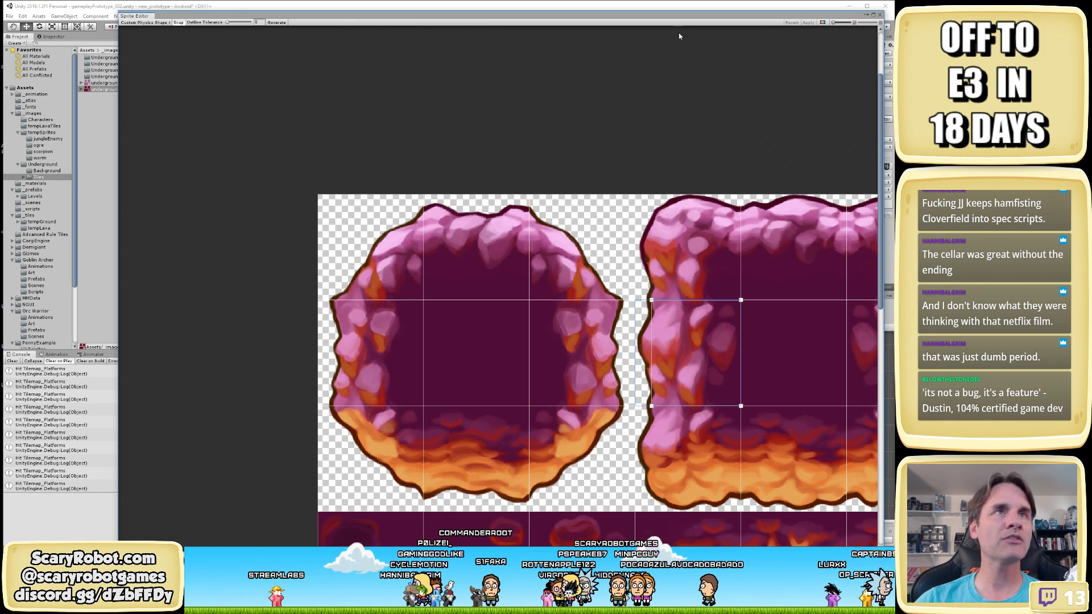
pyautogui.click(880, 15)
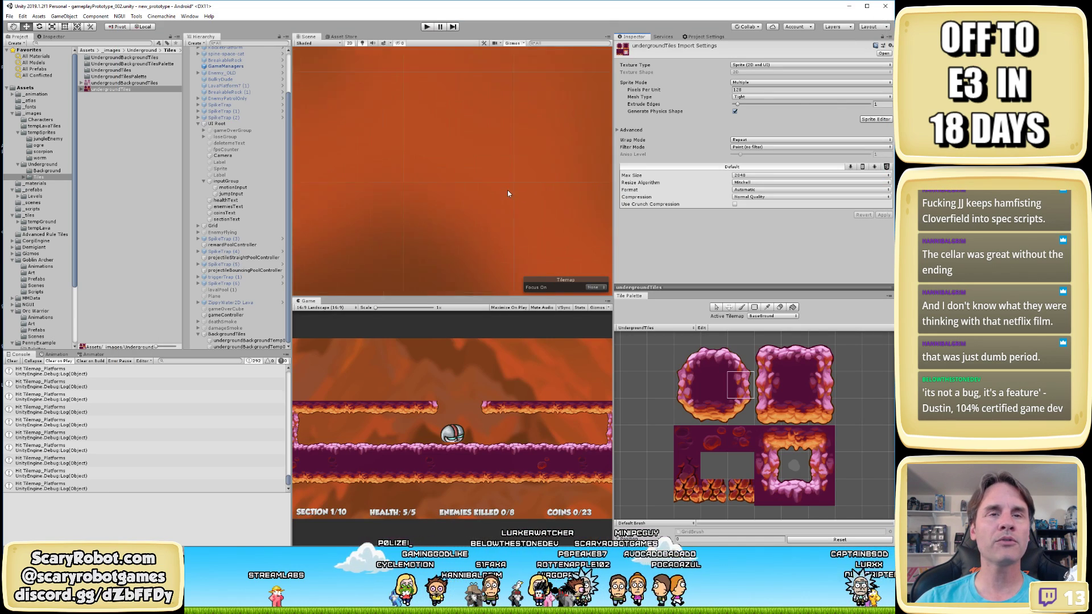
# Pick the top-left round cave tile, select BaseGround, and paint the first column's tiles
pyautogui.scroll(-10, 509, 216)
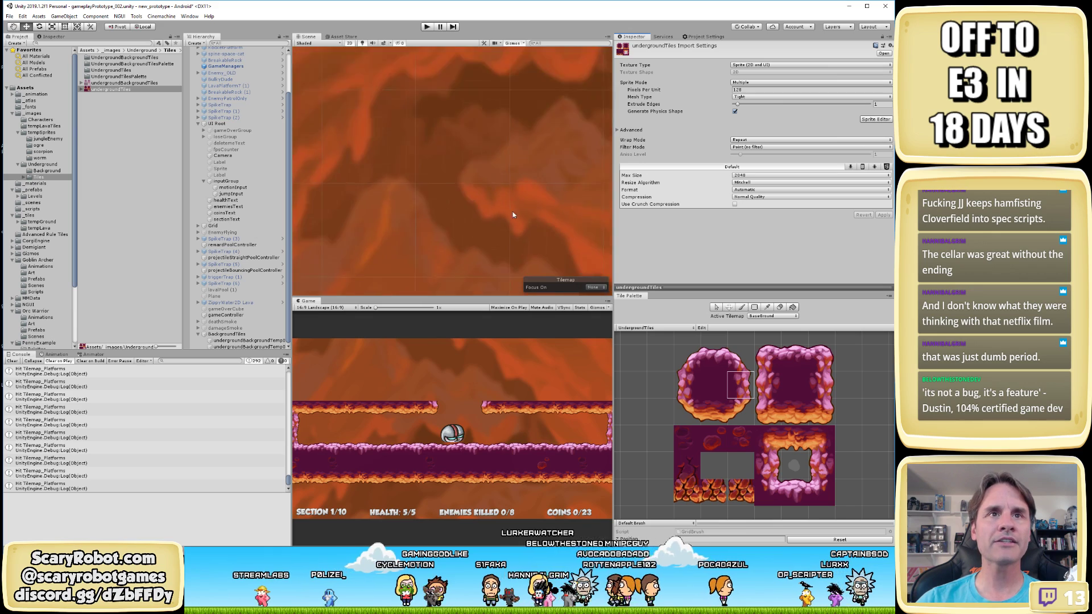
pyautogui.moveTo(499, 102); pyautogui.dragTo(466, 182, button='middle')
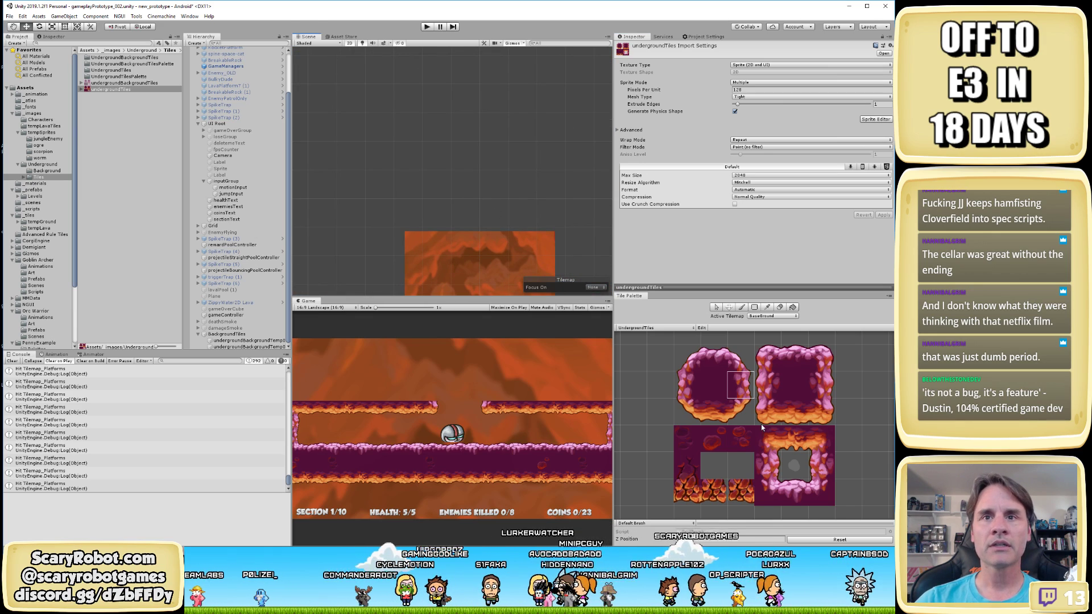
pyautogui.click(687, 385)
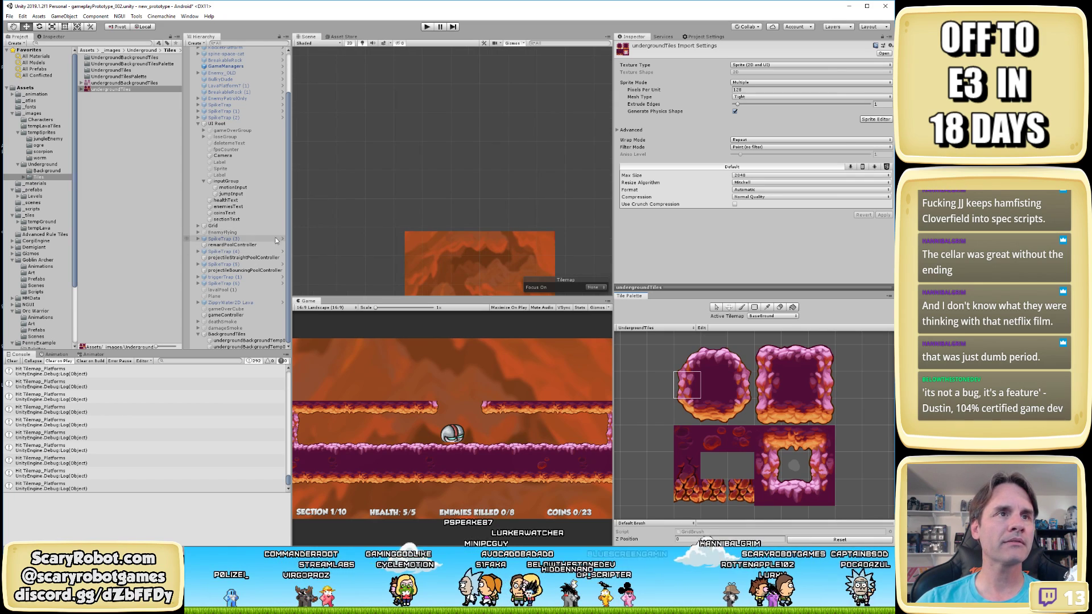
pyautogui.scroll(-2, 475, 260)
pyautogui.moveTo(475, 260)
pyautogui.mouseDown(button='middle')
pyautogui.moveTo(497, 155)
pyautogui.moveTo(515, 193)
pyautogui.moveTo(519, 154)
pyautogui.mouseUp(button='middle')
pyautogui.click(500, 144)
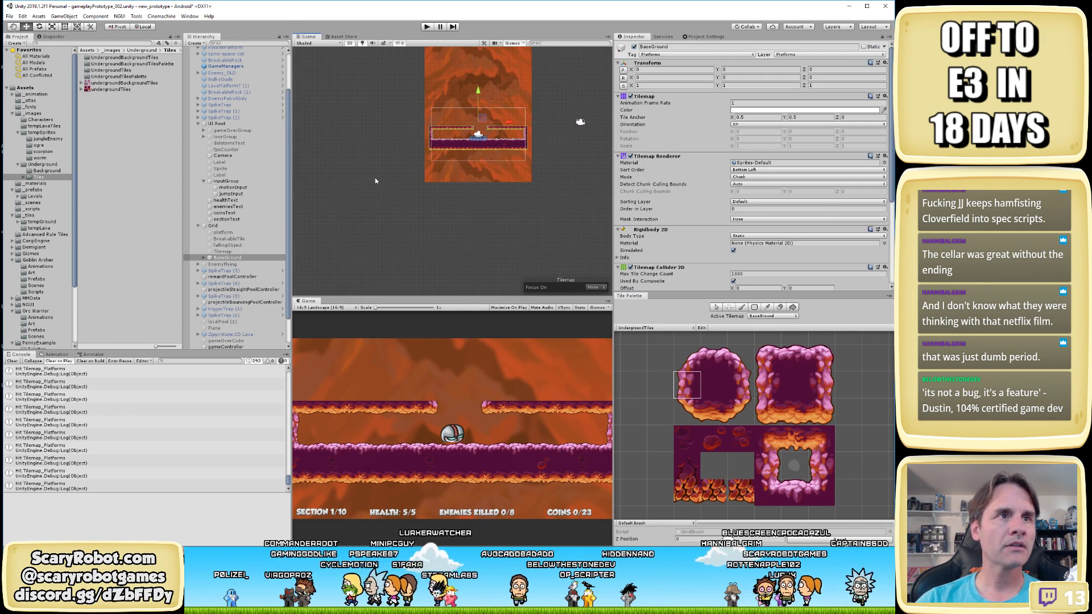
pyautogui.moveTo(443, 226); pyautogui.dragTo(452, 182, button='middle')
pyautogui.scroll(5, 500, 156)
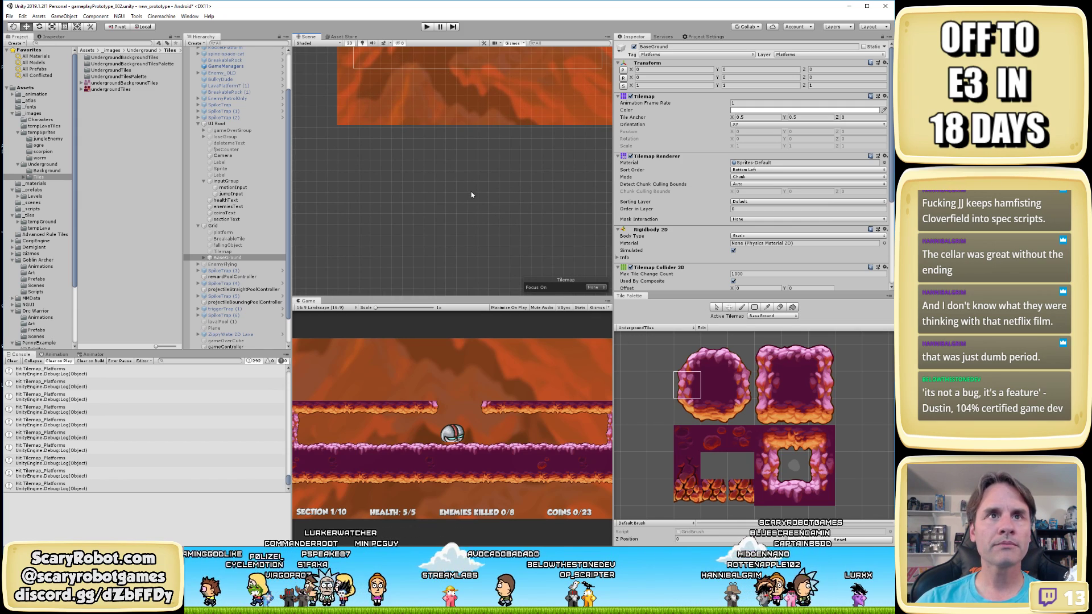
pyautogui.scroll(1, 470, 195)
pyautogui.click(461, 163)
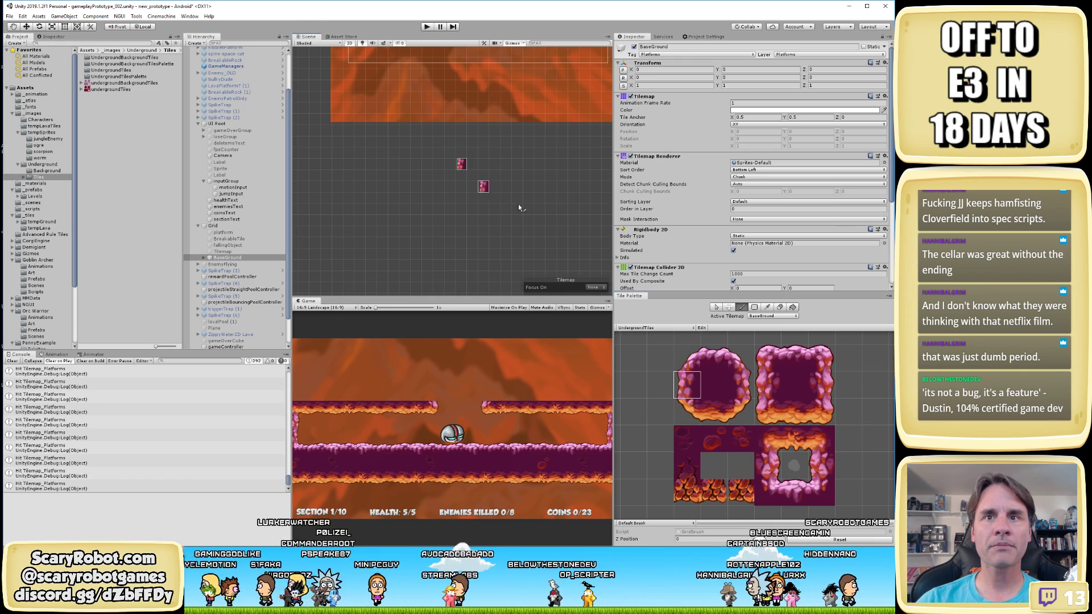
pyautogui.click(449, 164)
pyautogui.click(461, 176)
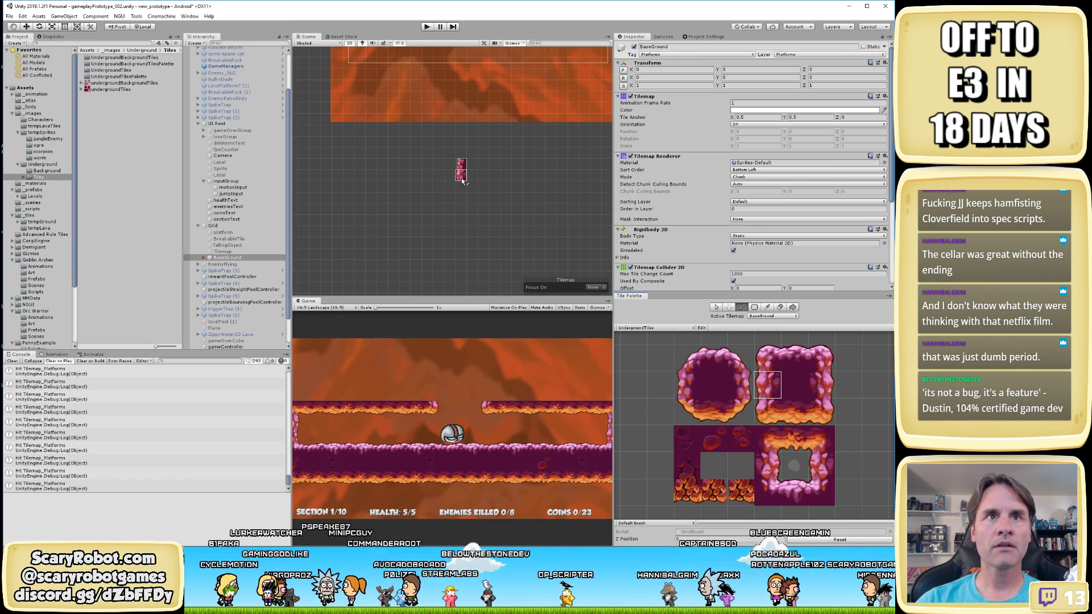
# Paint the second column with top, middle and bottom cave tiles from the palette
pyautogui.click(825, 466)
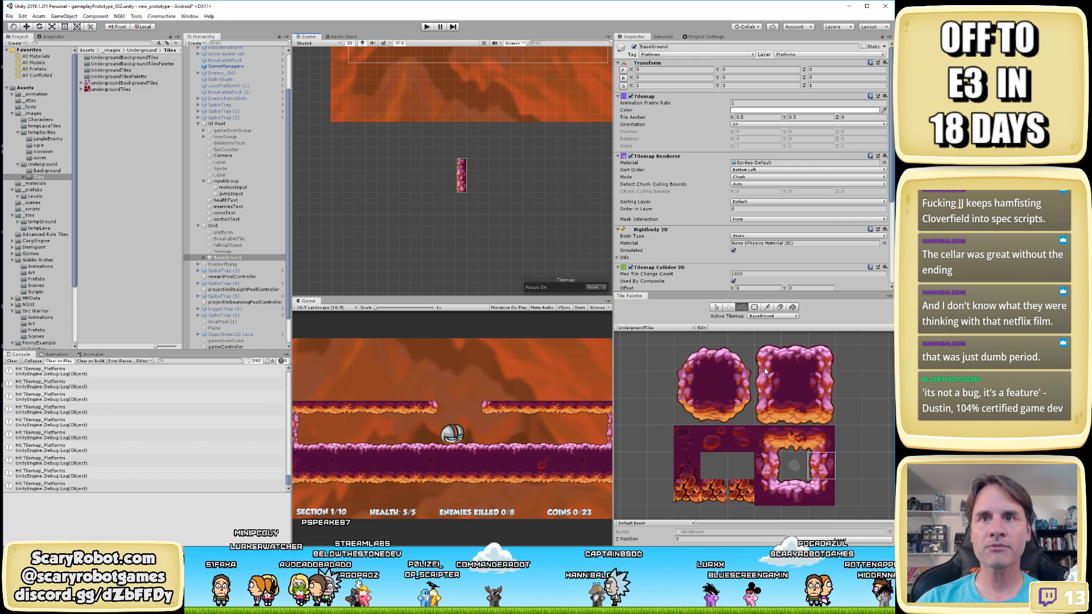
pyautogui.scroll(2, 466, 189)
pyautogui.click(476, 265)
pyautogui.hotkey('ctrl', 'z')
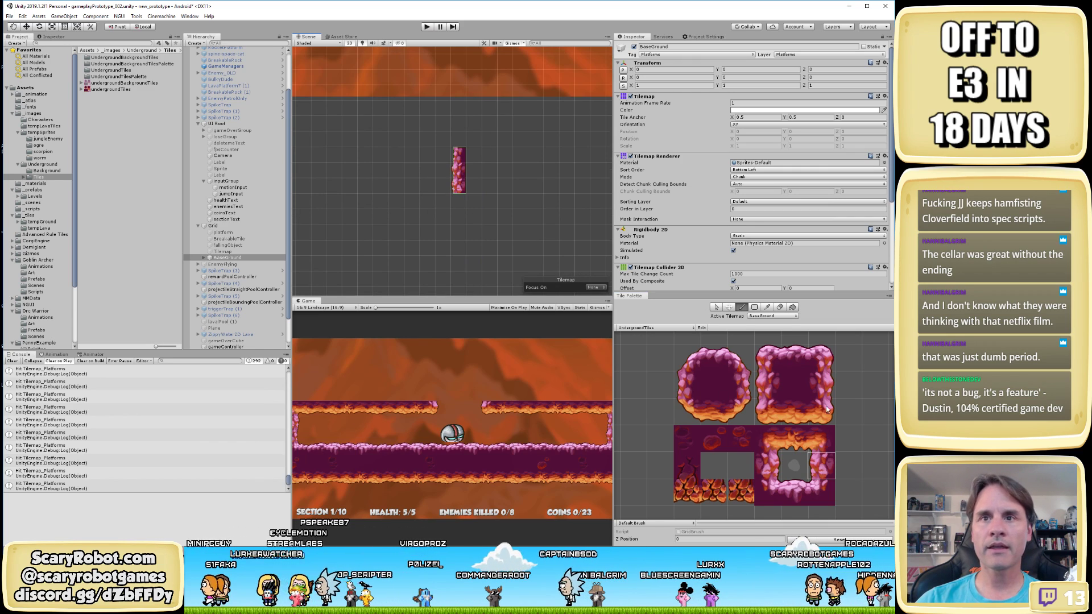
pyautogui.click(745, 378)
pyautogui.click(488, 155)
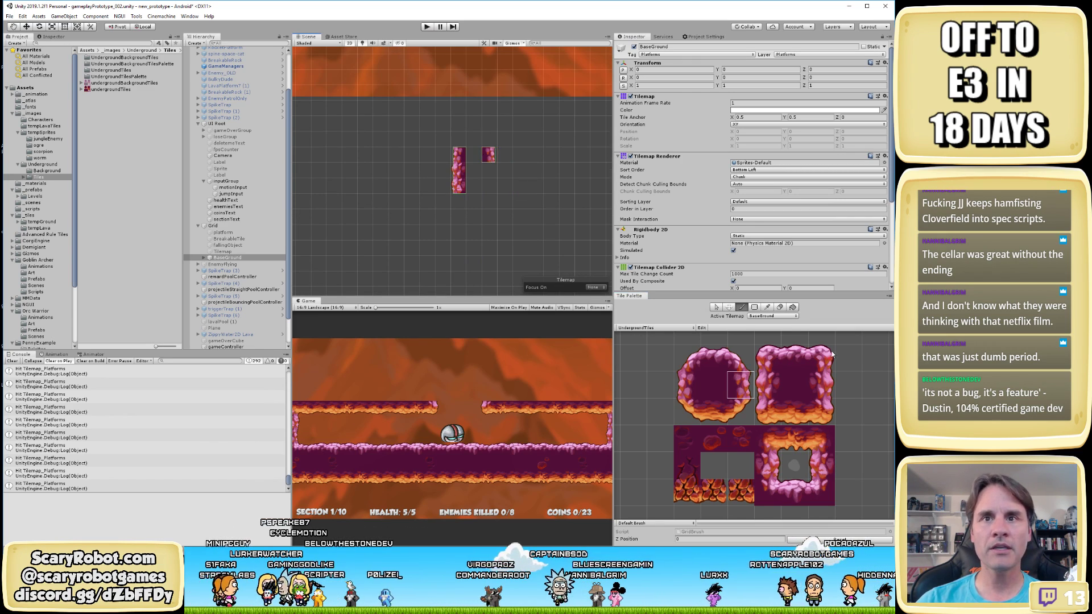
pyautogui.click(820, 385)
pyautogui.click(488, 169)
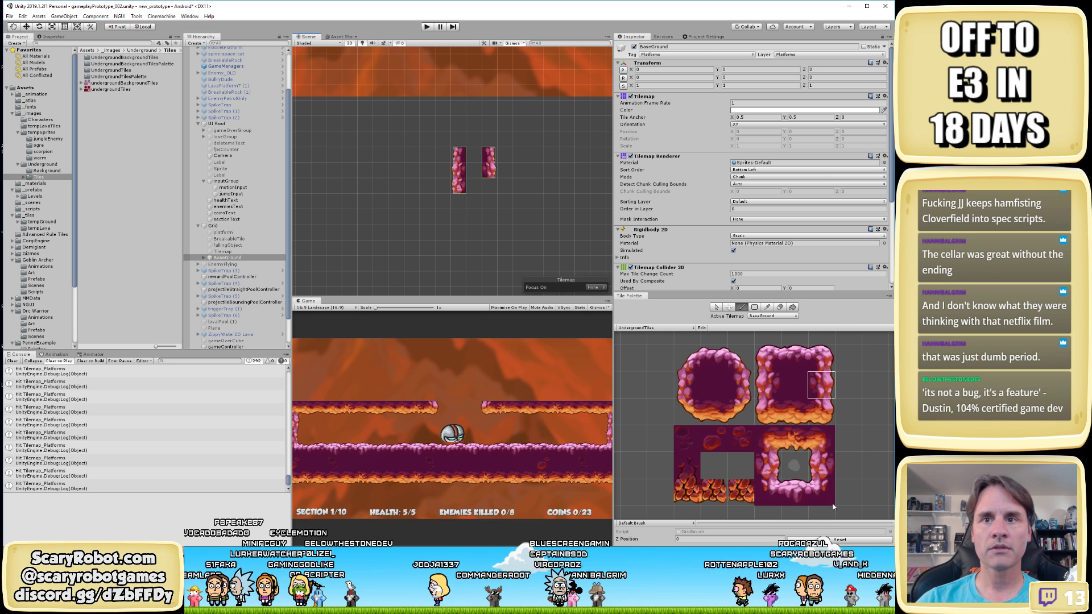
pyautogui.click(766, 457)
pyautogui.click(488, 186)
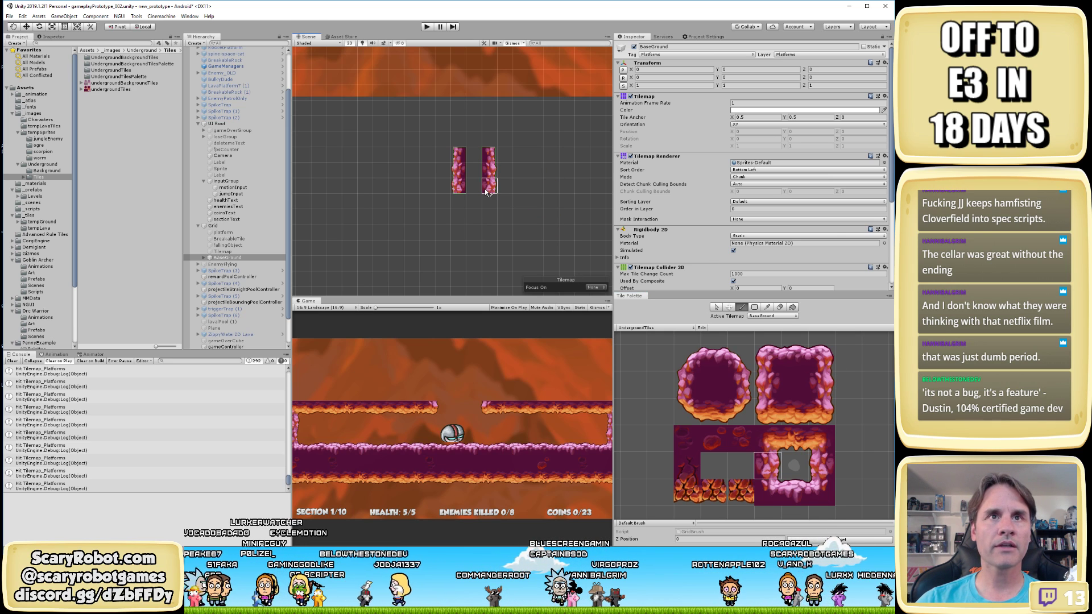
pyautogui.scroll(5, 519, 211)
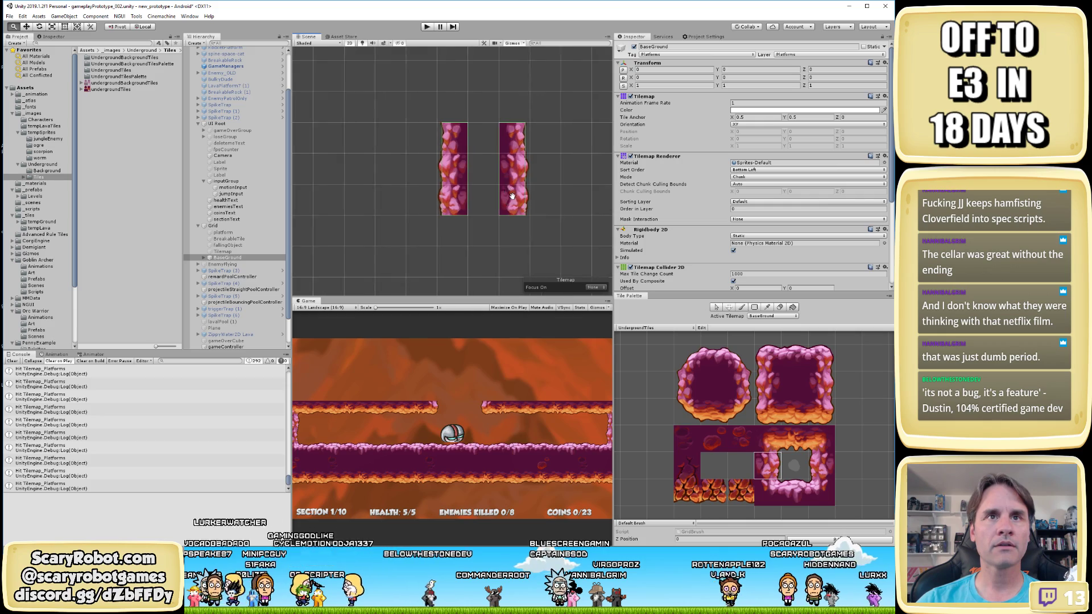
# Maximise the Scene view and zoom in on the columns' pink interiors and dark outline edges
pyautogui.hotkey('shift', 'space')
pyautogui.scroll(2, 624, 305)
pyautogui.moveTo(748, 290); pyautogui.dragTo(565, 332, button='middle')
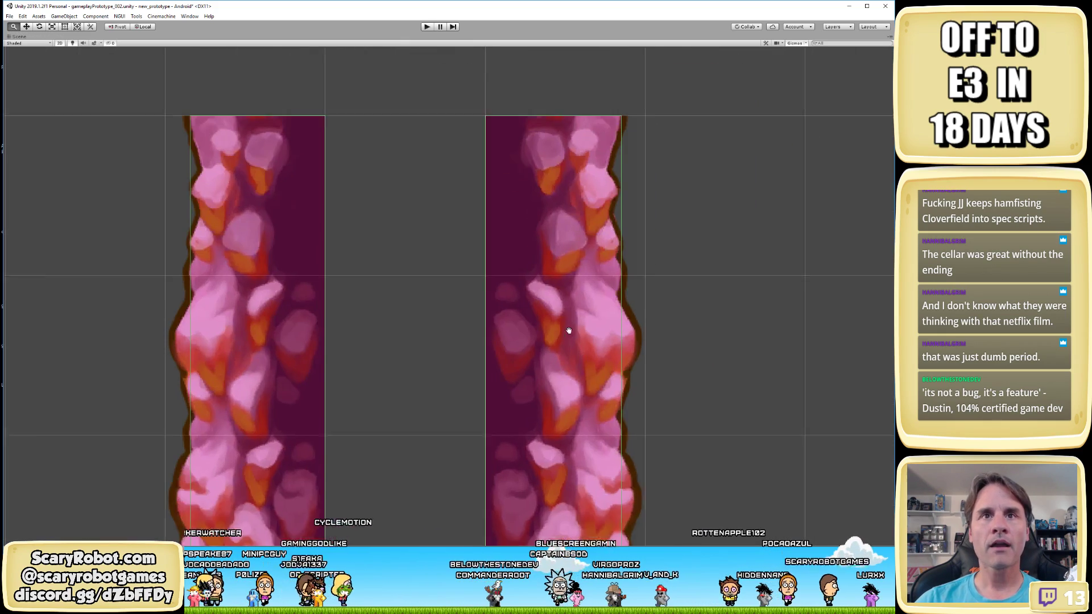
pyautogui.moveTo(634, 295); pyautogui.dragTo(476, 292, button='middle')
pyautogui.scroll(8, 477, 292)
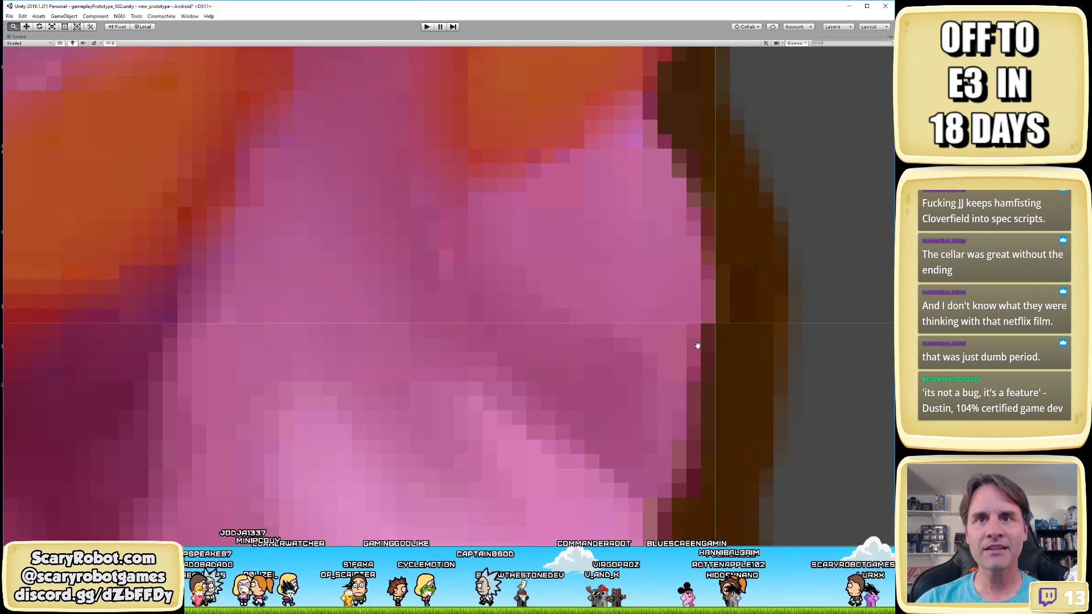
pyautogui.moveTo(695, 344); pyautogui.dragTo(305, 309, button='middle')
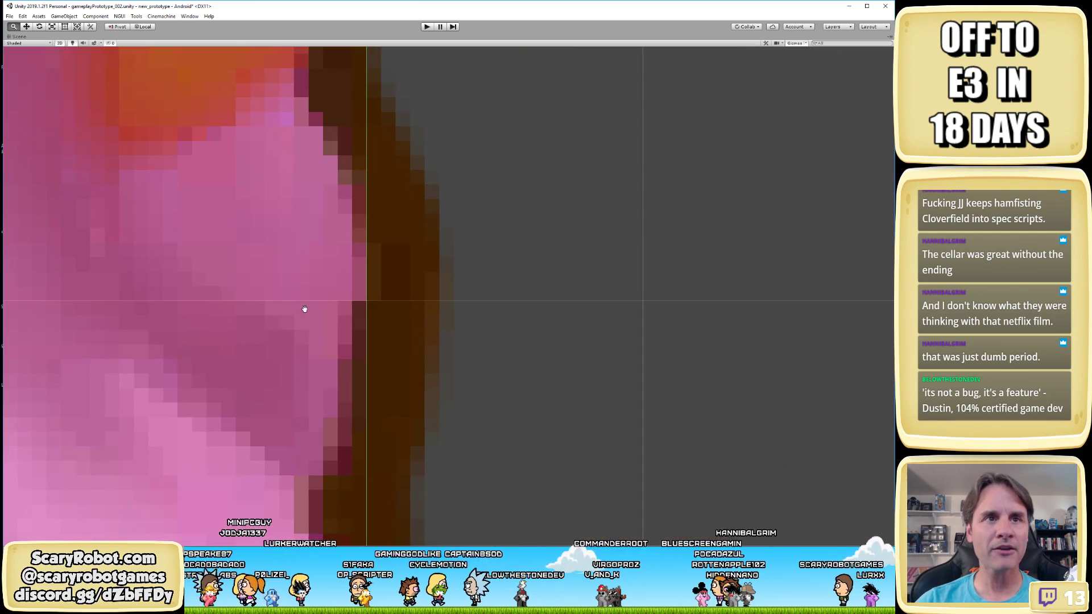
pyautogui.scroll(4, 636, 329)
pyautogui.moveTo(226, 321); pyautogui.dragTo(465, 323, button='middle')
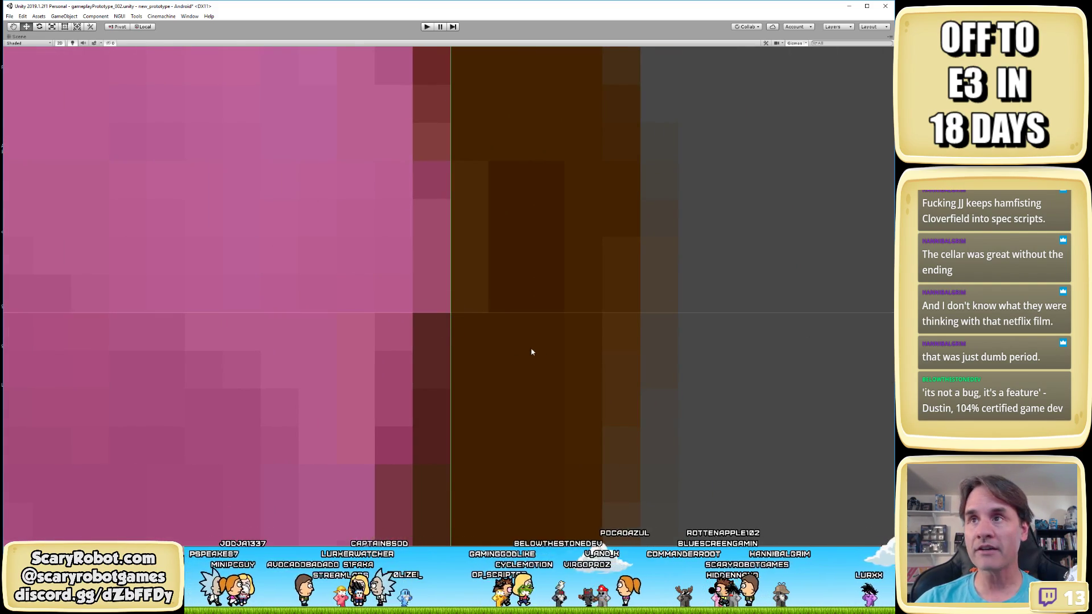
pyautogui.scroll(-5, 523, 348)
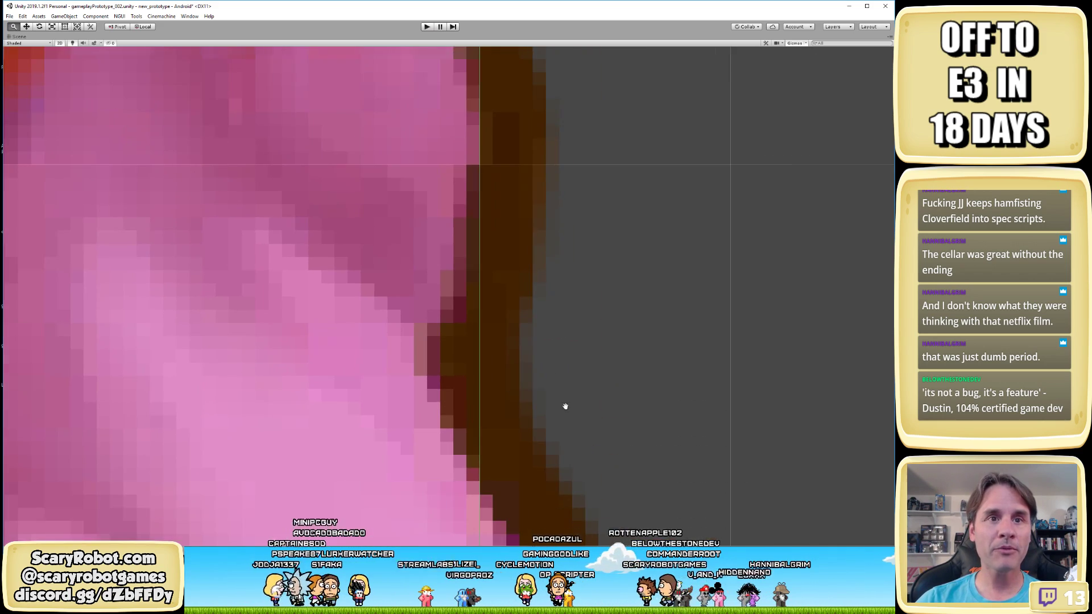
pyautogui.moveTo(565, 406); pyautogui.dragTo(539, 304, button='middle')
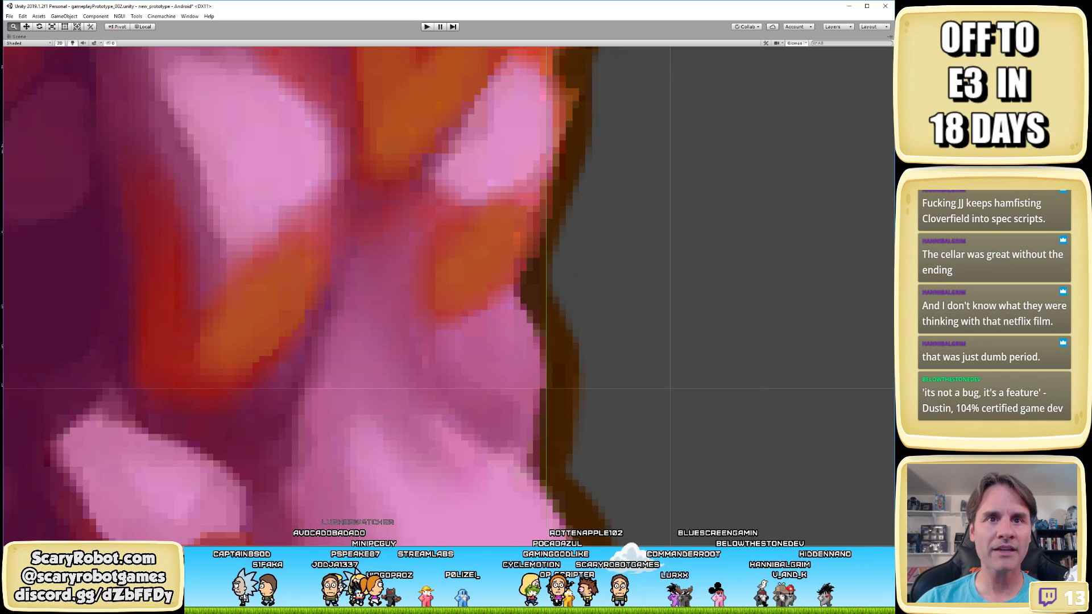
pyautogui.scroll(2, 600, 448)
pyautogui.scroll(5, 556, 296)
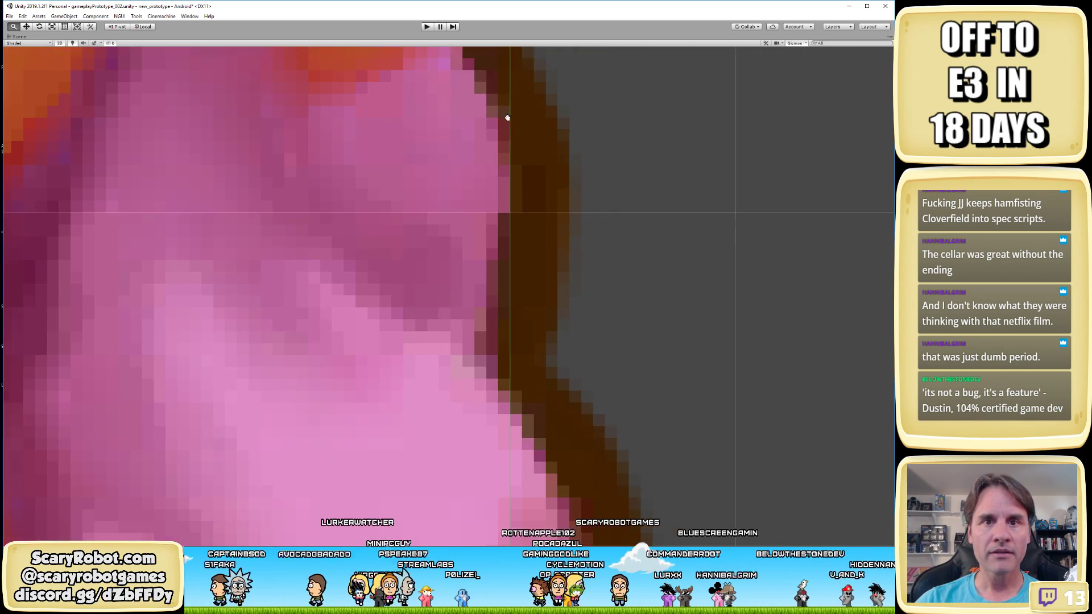
pyautogui.scroll(-7, 541, 269)
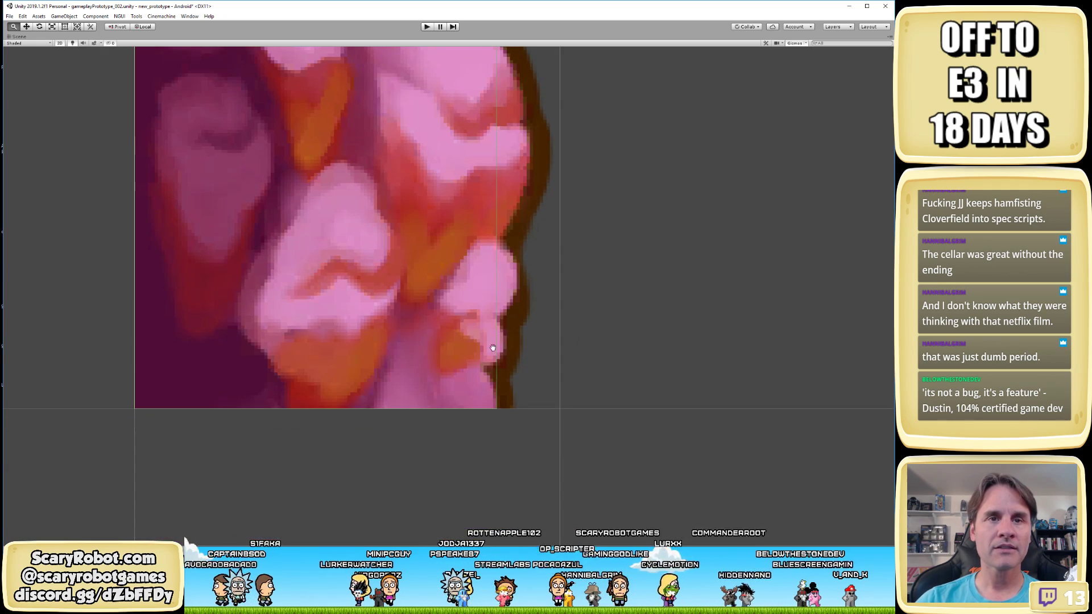
pyautogui.scroll(-5, 264, 266)
# Paint a lava pillar tile below the right column
pyautogui.hotkey('shift', 'space')
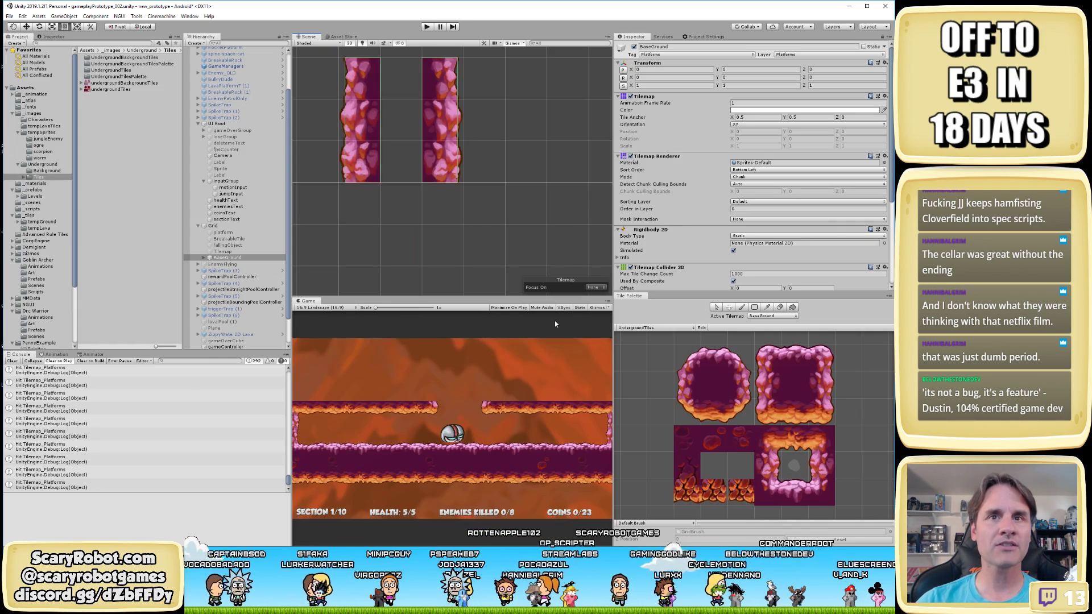
pyautogui.click(826, 387)
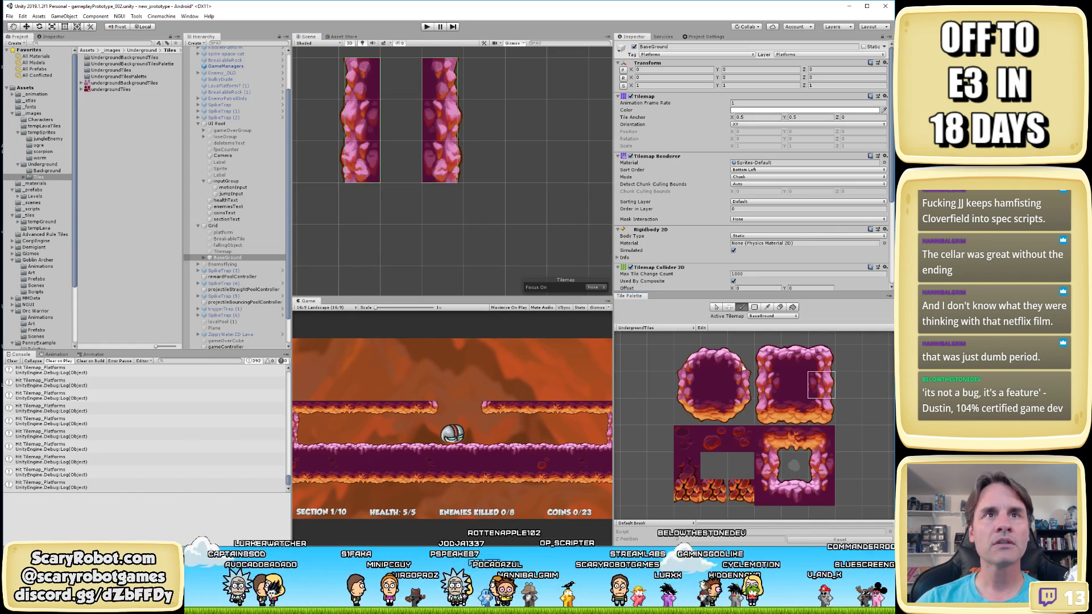
pyautogui.click(443, 206)
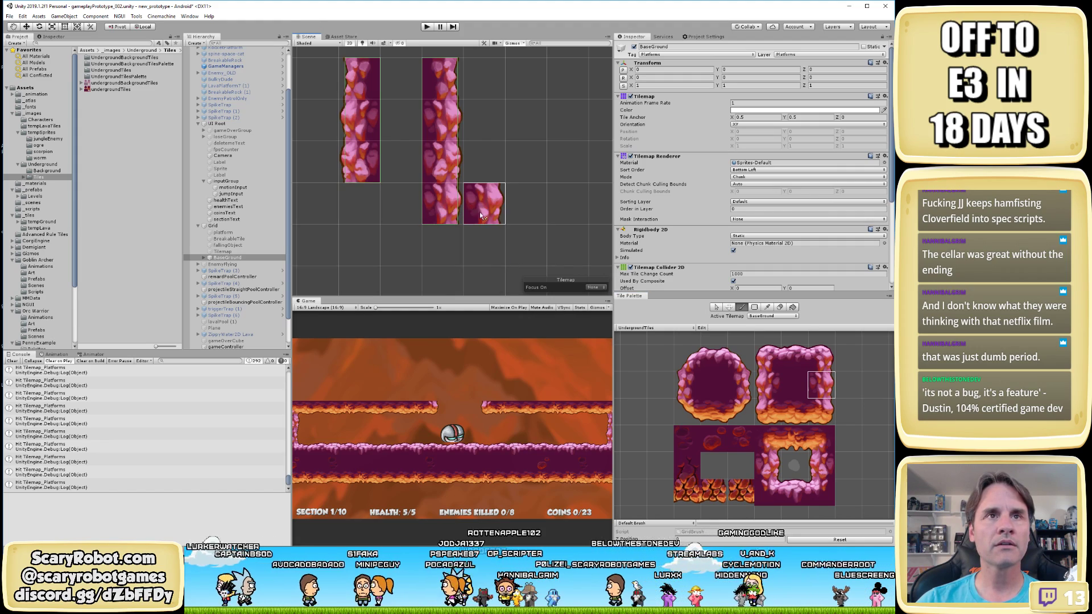
# Inspect the lava pillar's edge in the maximised Scene view, then restore the layout
pyautogui.hotkey('shift', 'space')
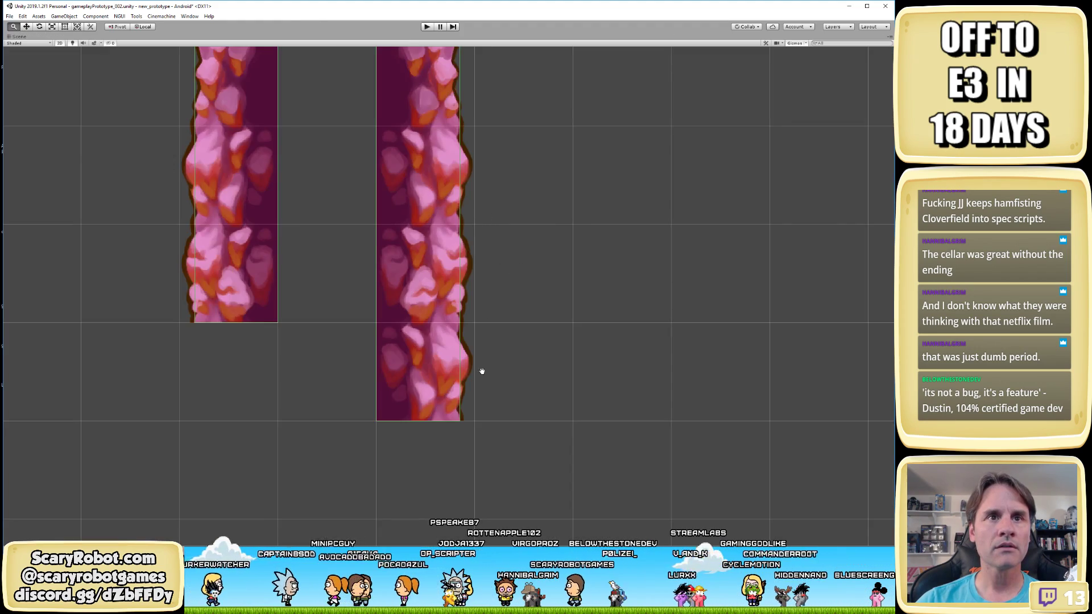
pyautogui.keyDown('alt'); pyautogui.moveTo(480, 370); pyautogui.dragTo(743, 400, button='right'); pyautogui.keyUp('alt')
pyautogui.scroll(5, 505, 283)
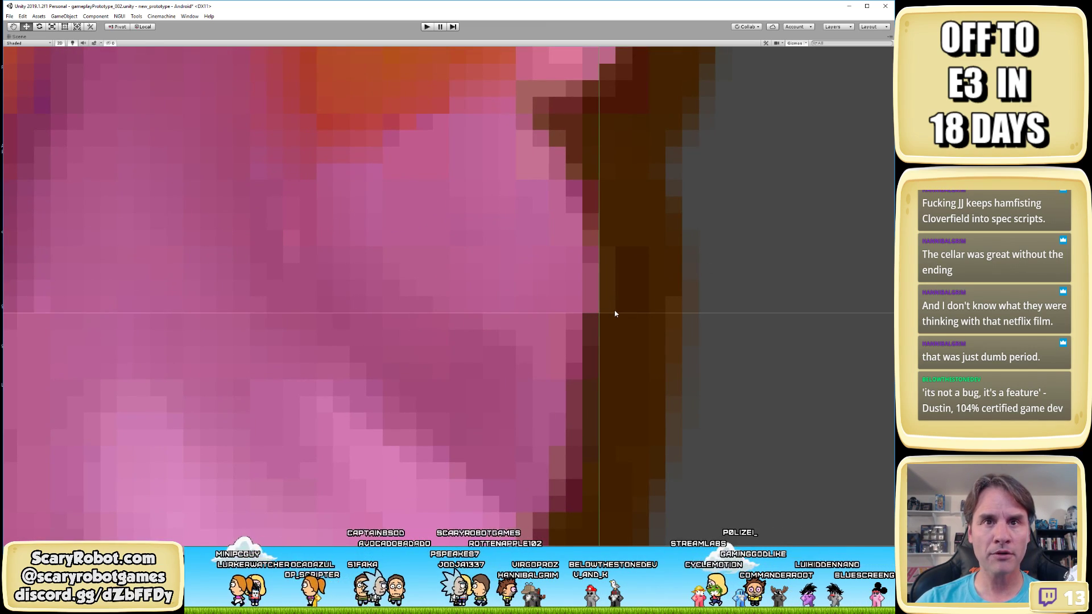
pyautogui.scroll(-2, 614, 316)
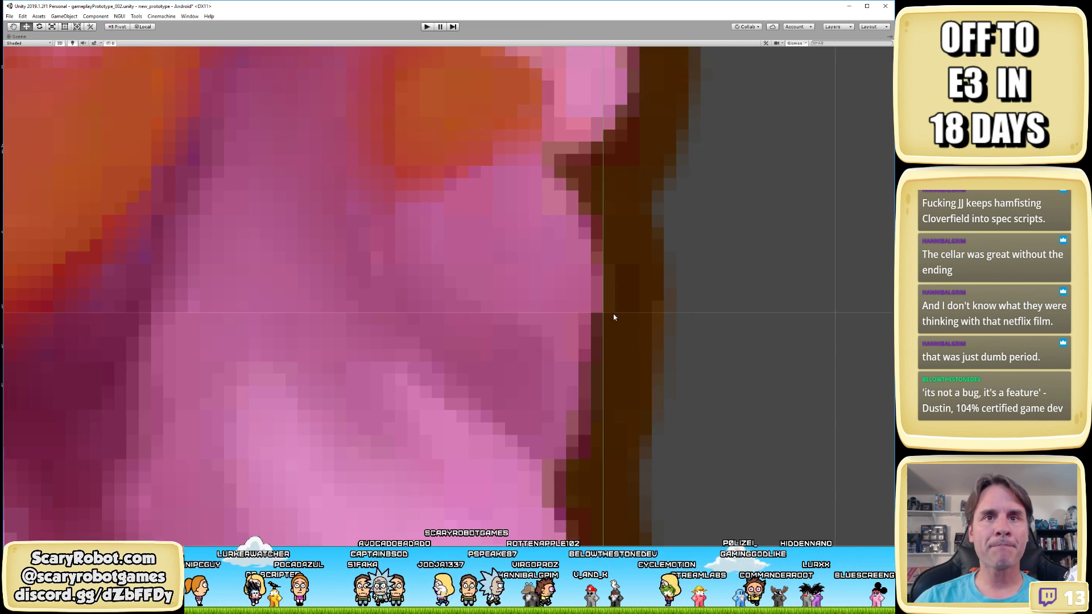
pyautogui.scroll(-5, 611, 319)
pyautogui.hotkey('shift', 'space')
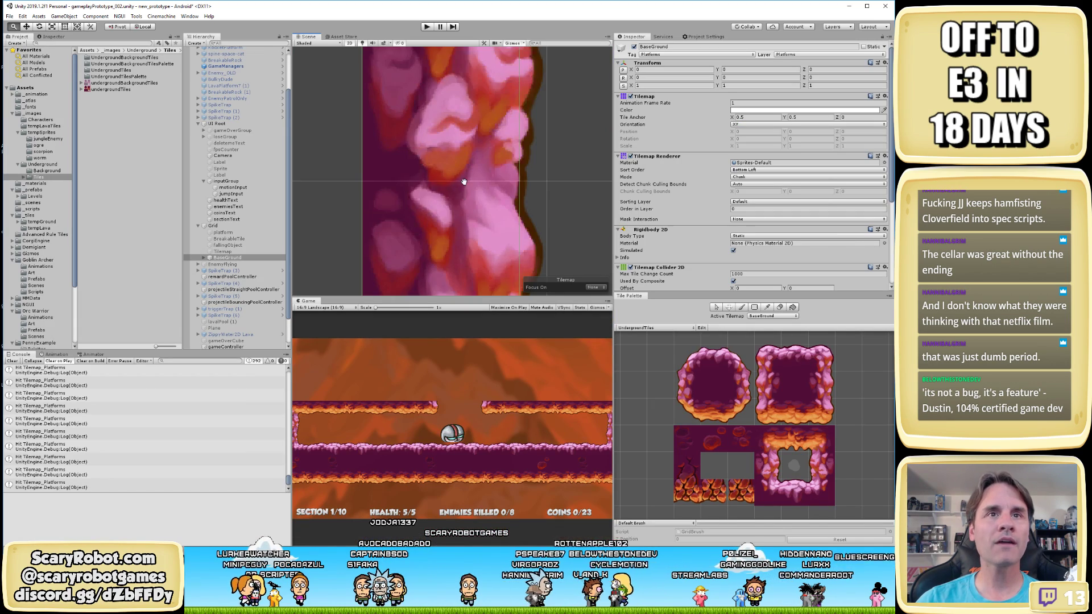
pyautogui.scroll(-6, 464, 182)
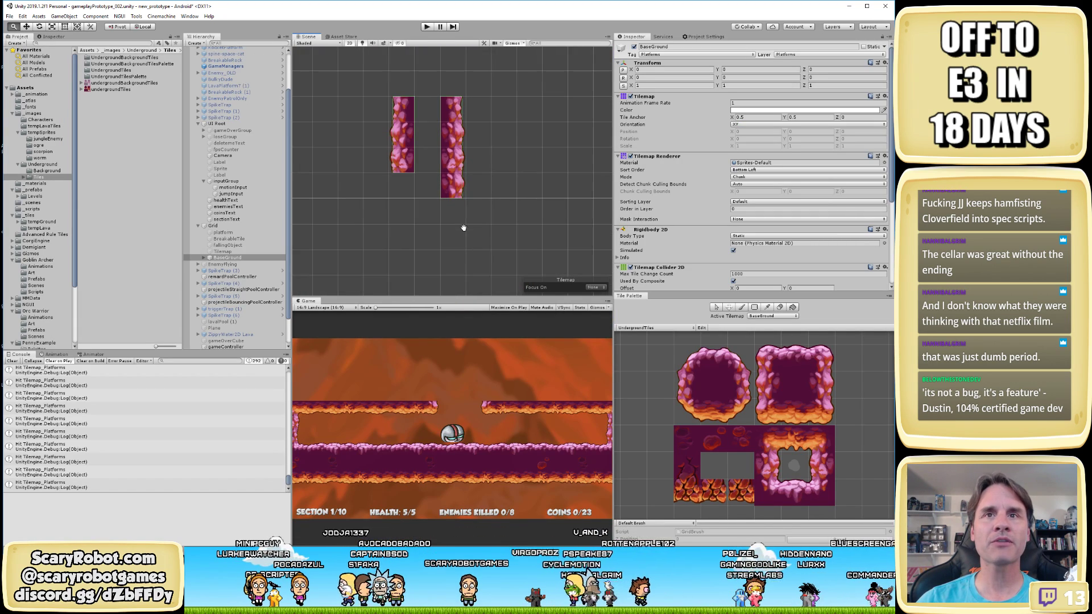
pyautogui.scroll(-5, 797, 250)
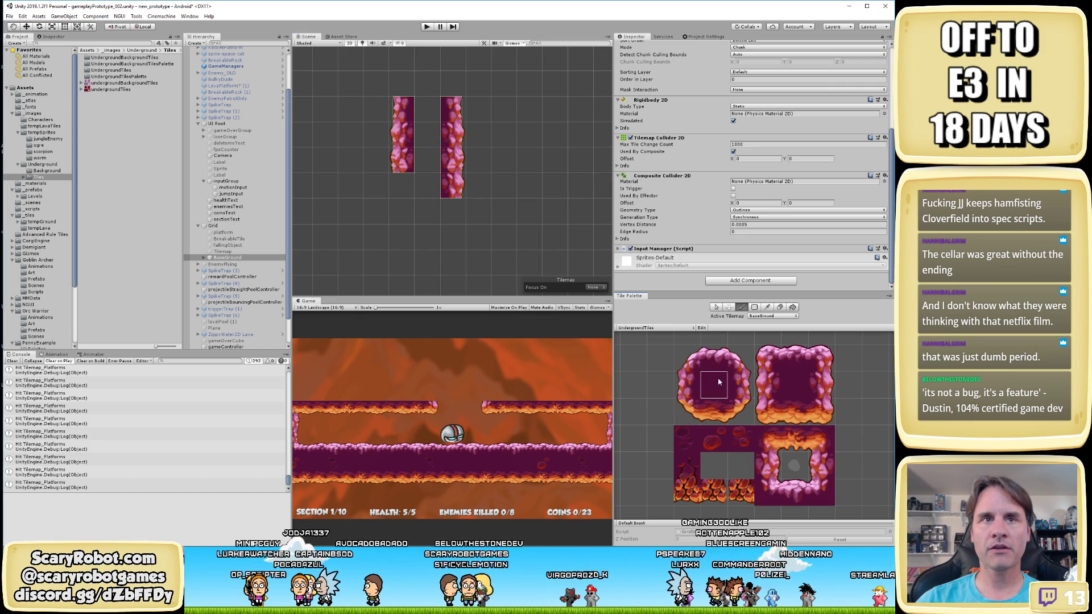
# Erase the test lava columns and browse to Underground/_prefabs/Levels in the Project window
pyautogui.moveTo(403, 105)
pyautogui.keyDown('shift'); pyautogui.mouseDown()
pyautogui.moveTo(410, 190)
pyautogui.moveTo(448, 191)
pyautogui.mouseUp(); pyautogui.keyUp('shift')
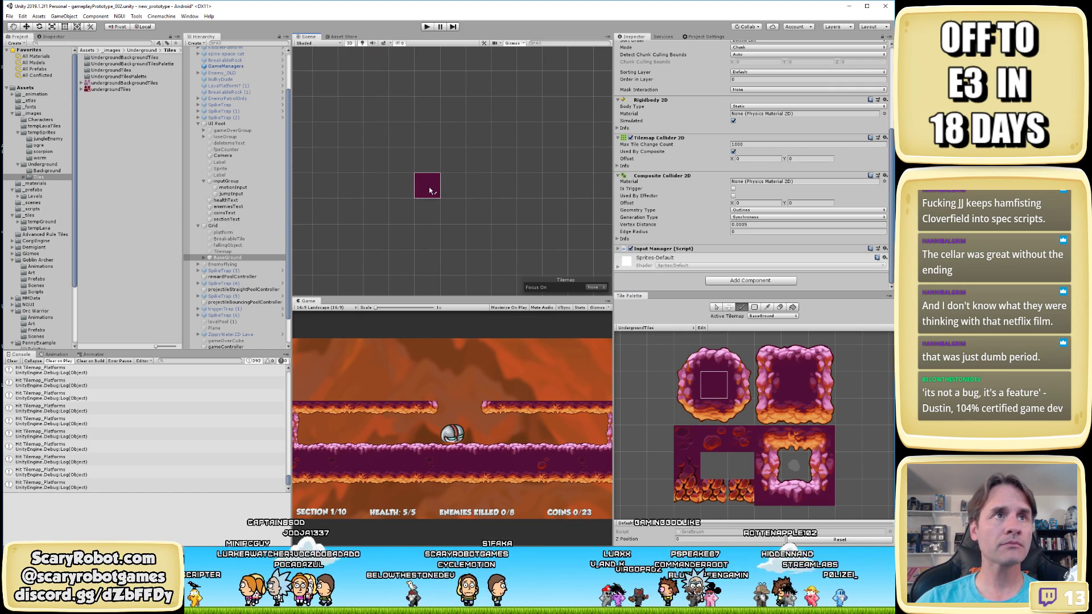
pyautogui.scroll(3, 197, 161)
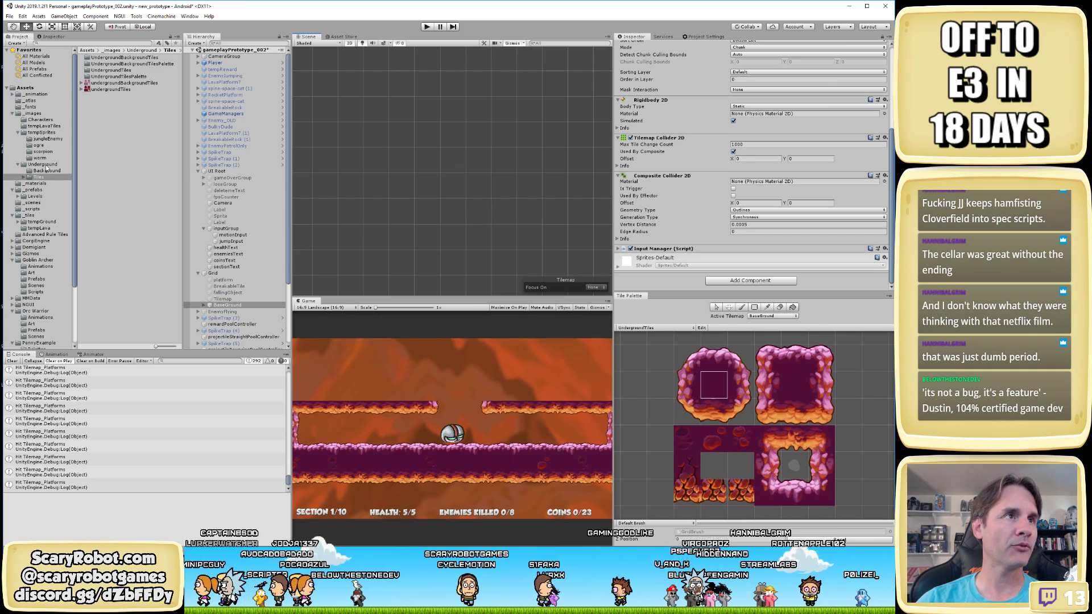
pyautogui.click(42, 163)
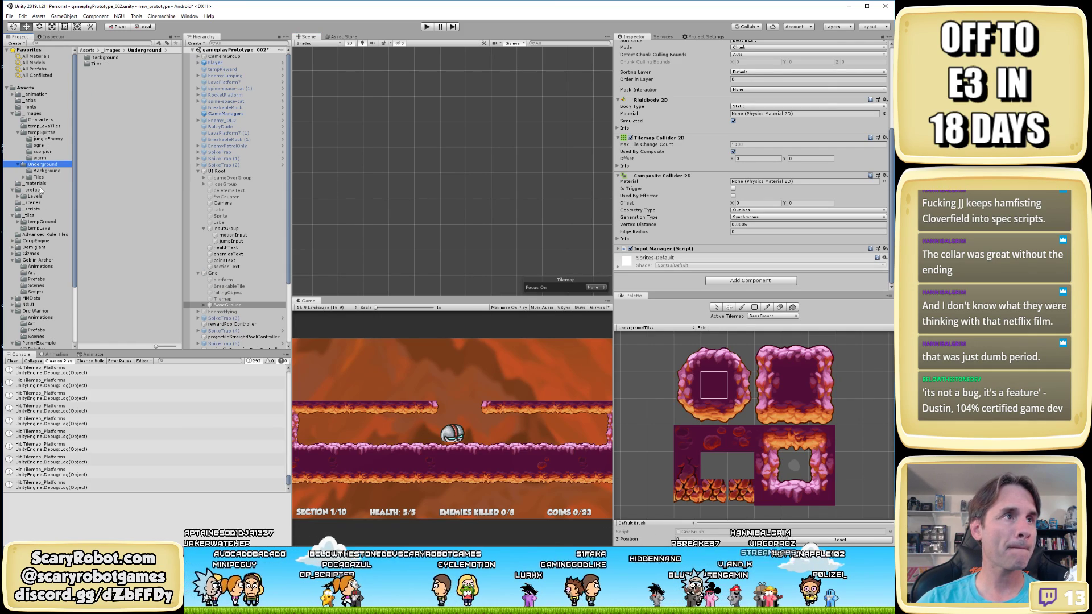
pyautogui.click(34, 216)
pyautogui.click(35, 195)
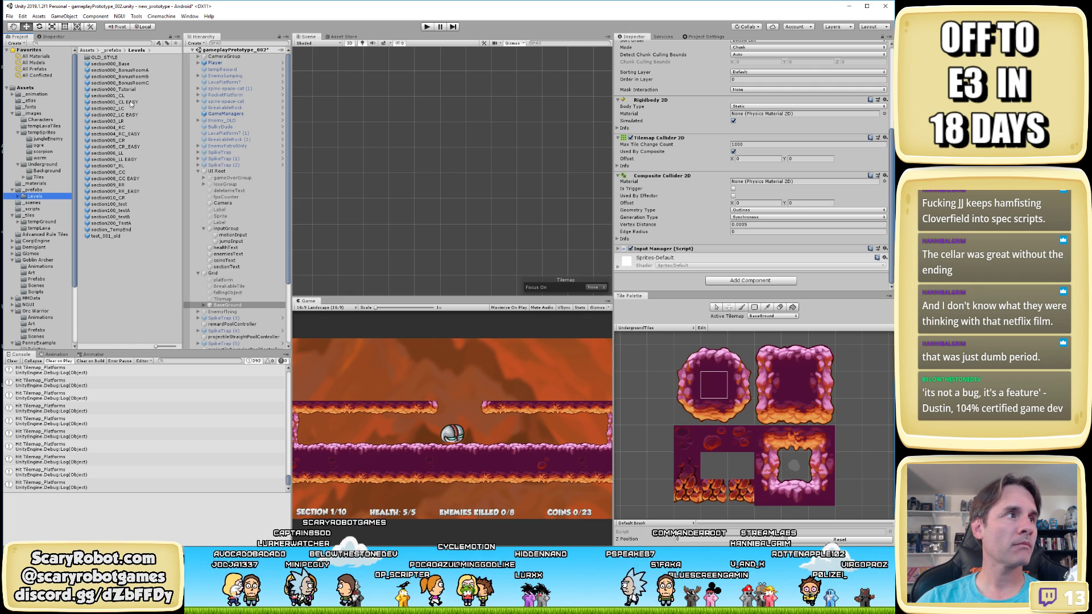
# Open the section003_LR prefab and look it over in a maximised Scene view
pyautogui.doubleClick(107, 121)
pyautogui.scroll(3, 501, 204)
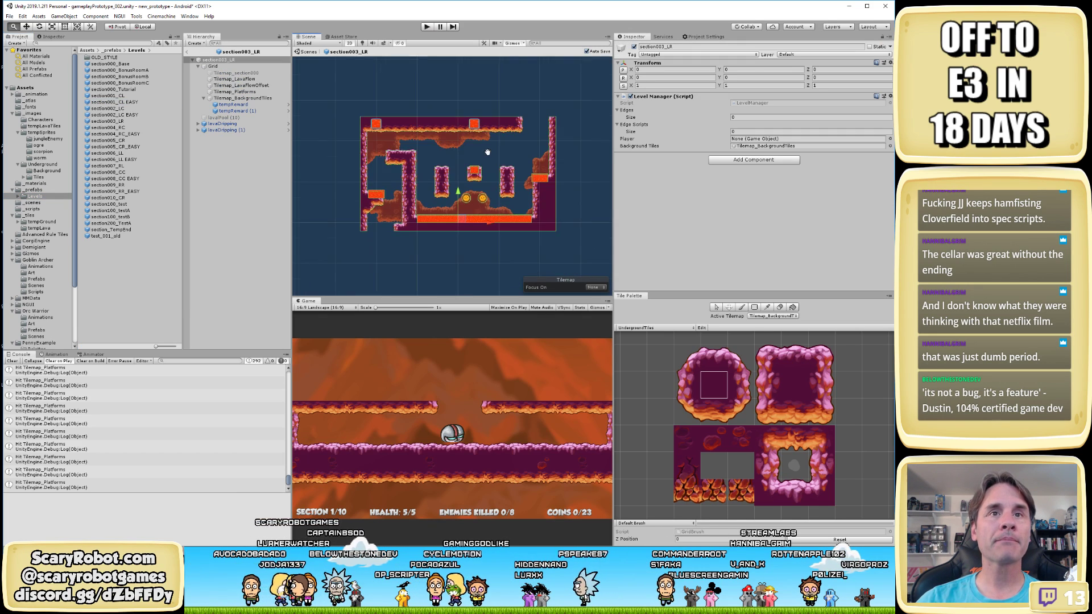
pyautogui.hotkey('shift', 'space')
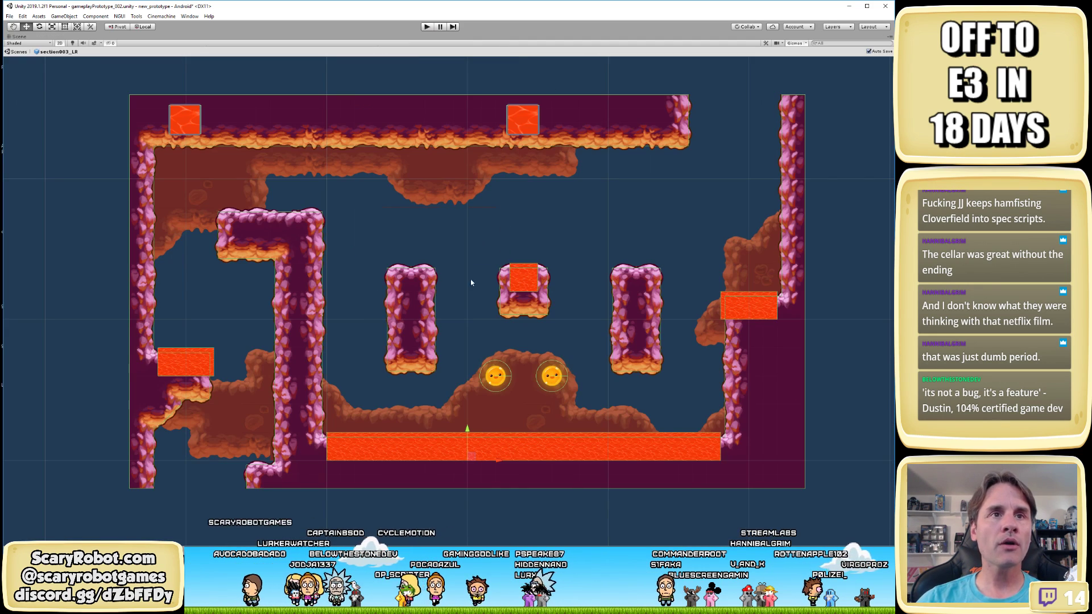
pyautogui.scroll(10, 471, 282)
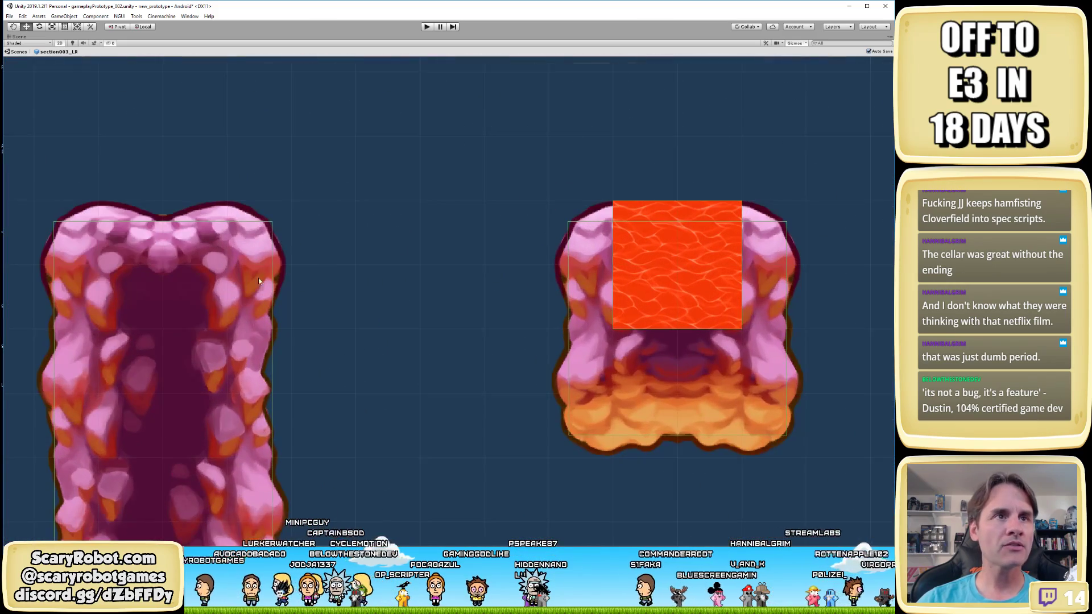
pyautogui.scroll(-8, 254, 233)
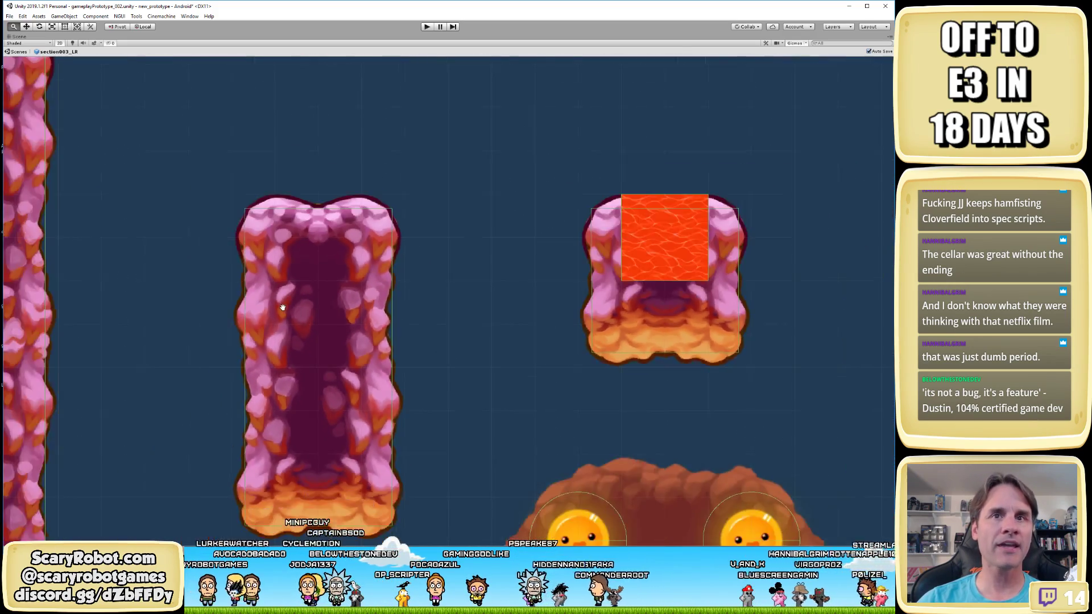
pyautogui.scroll(-6, 377, 334)
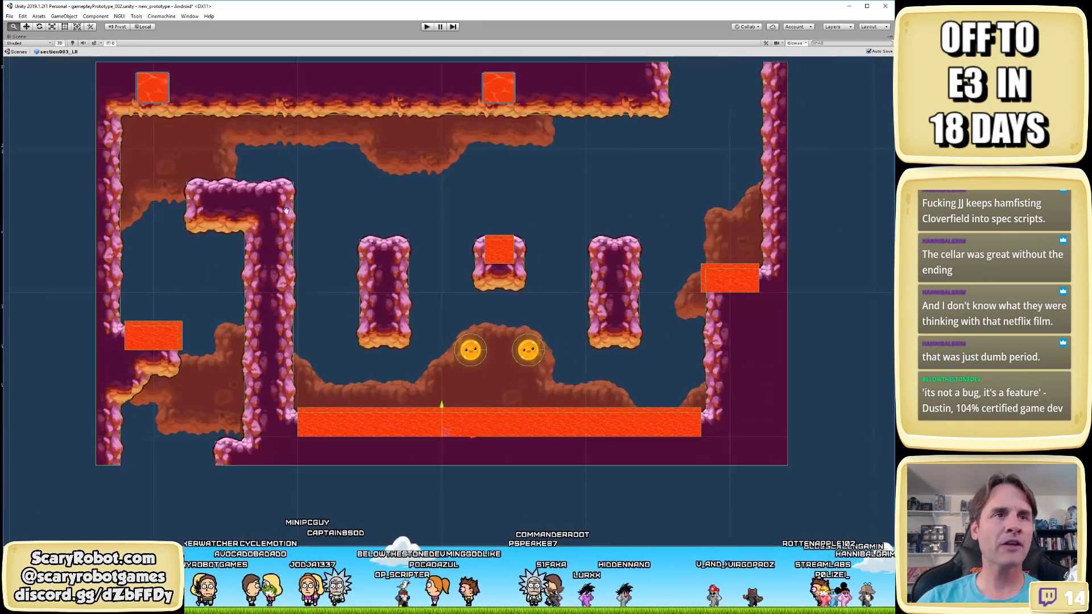
pyautogui.hotkey('shift', 'space')
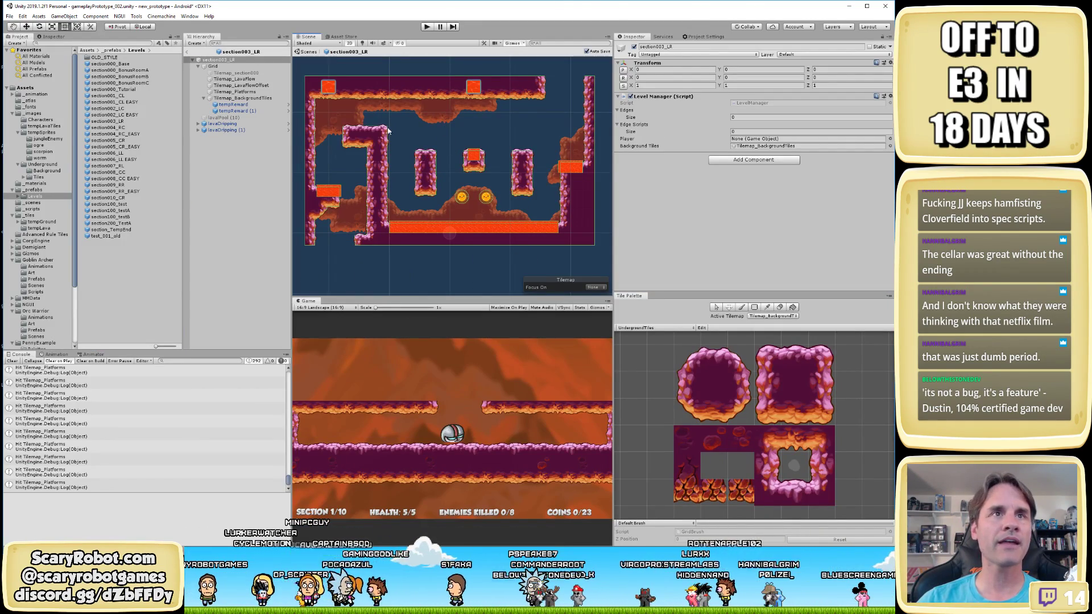
# Select the Tilemap_Platforms layer and review its components
pyautogui.click(247, 93)
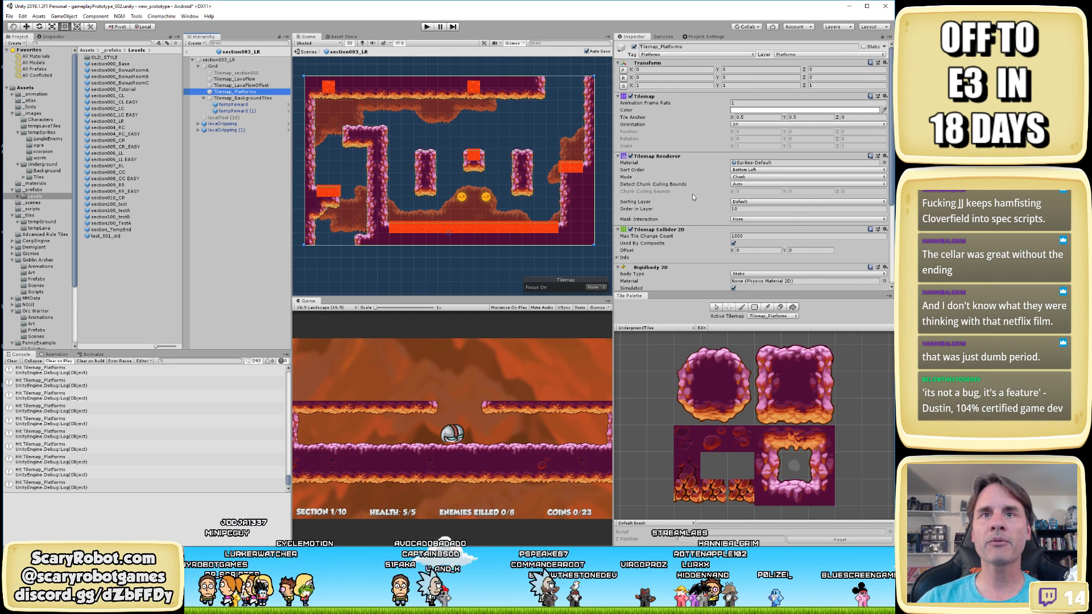
pyautogui.scroll(-5, 696, 202)
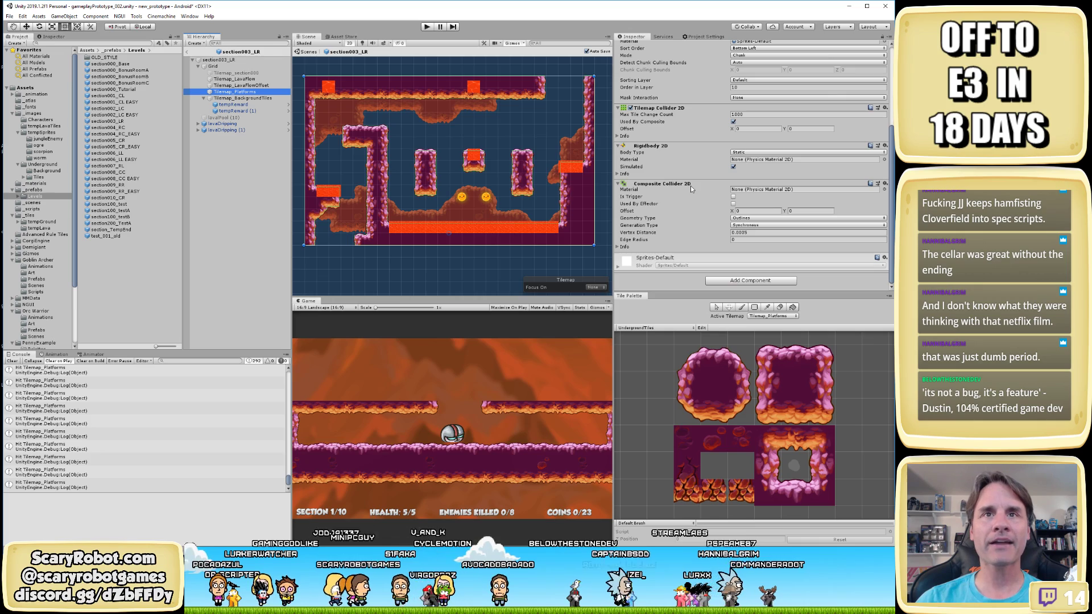
pyautogui.scroll(8, 513, 192)
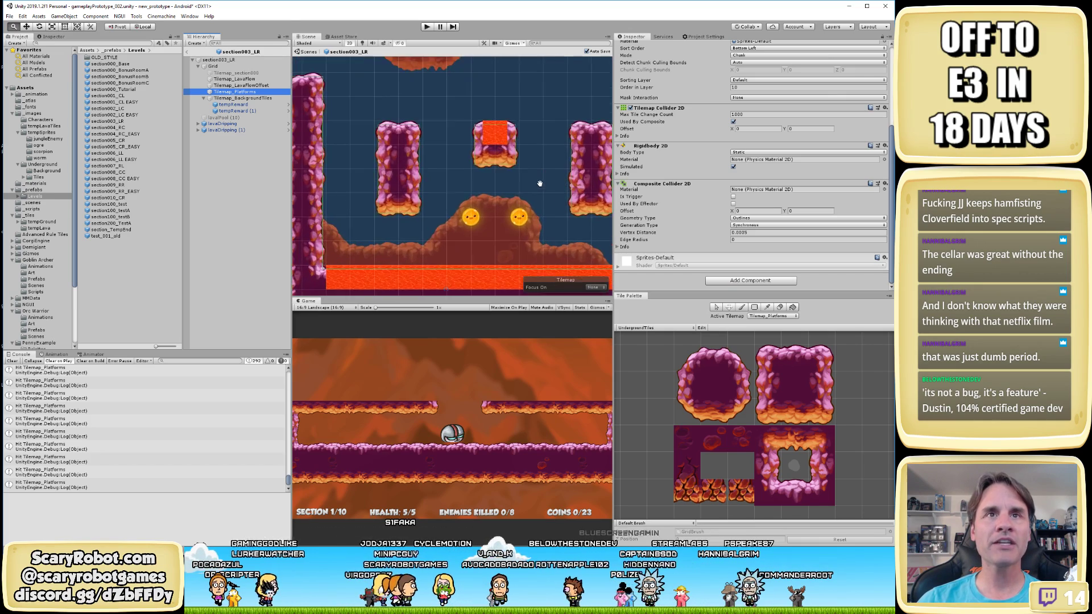
pyautogui.scroll(6, 496, 203)
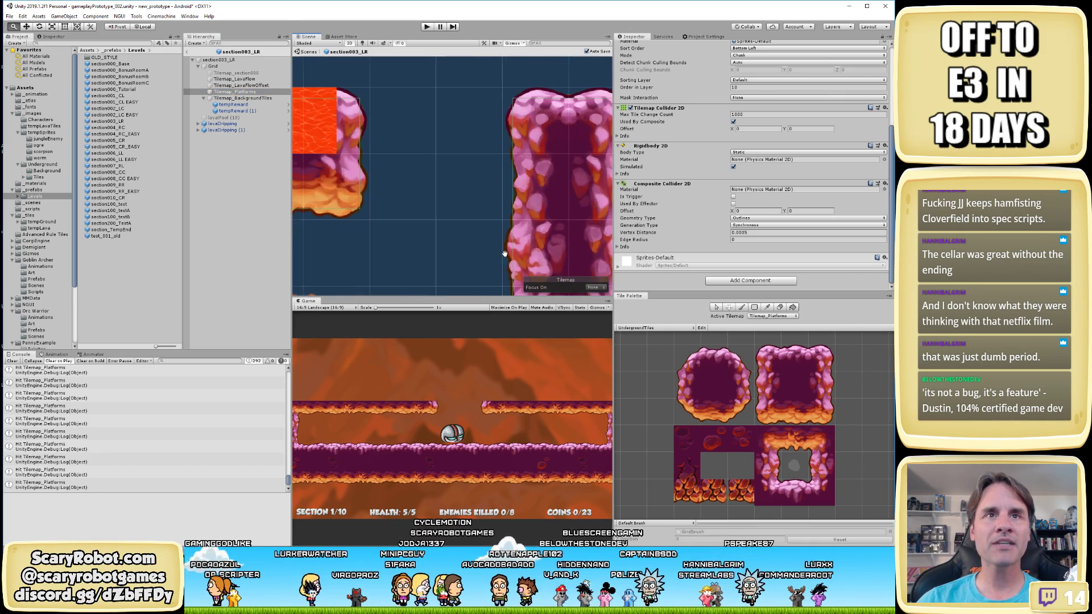
pyautogui.scroll(3, 444, 191)
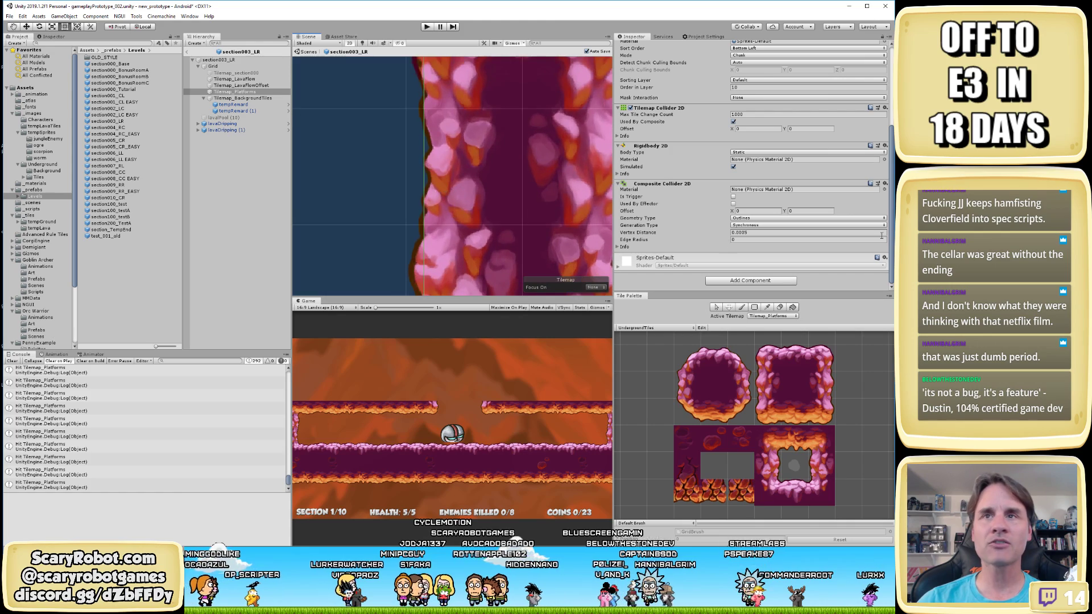
# Remove the Composite Collider 2D and add it back by searching 'composite'
pyautogui.click(885, 184)
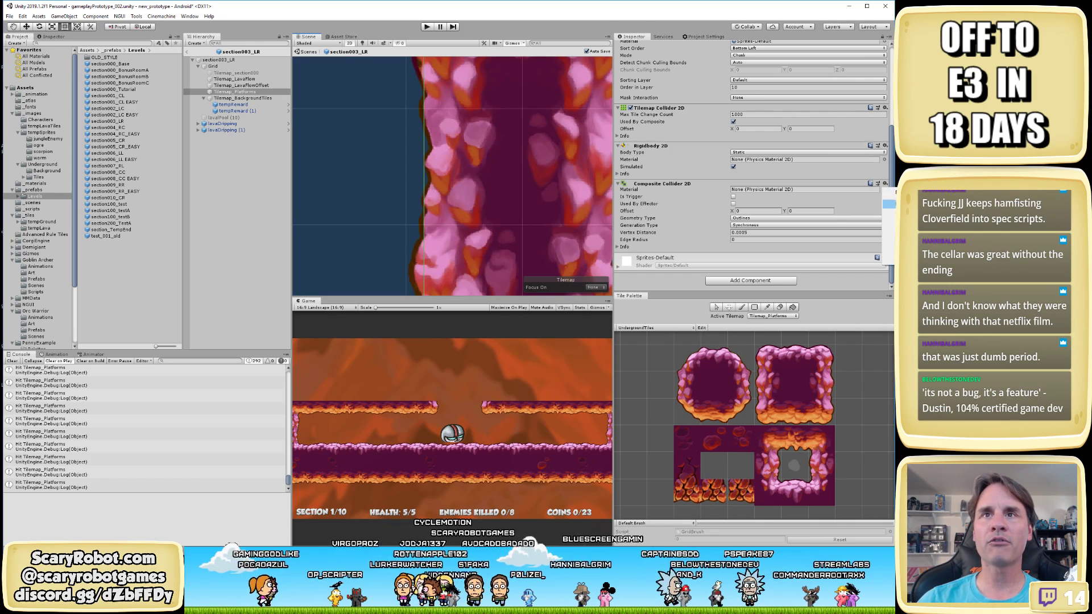
pyautogui.click(889, 203)
pyautogui.click(730, 281)
pyautogui.write('composite')
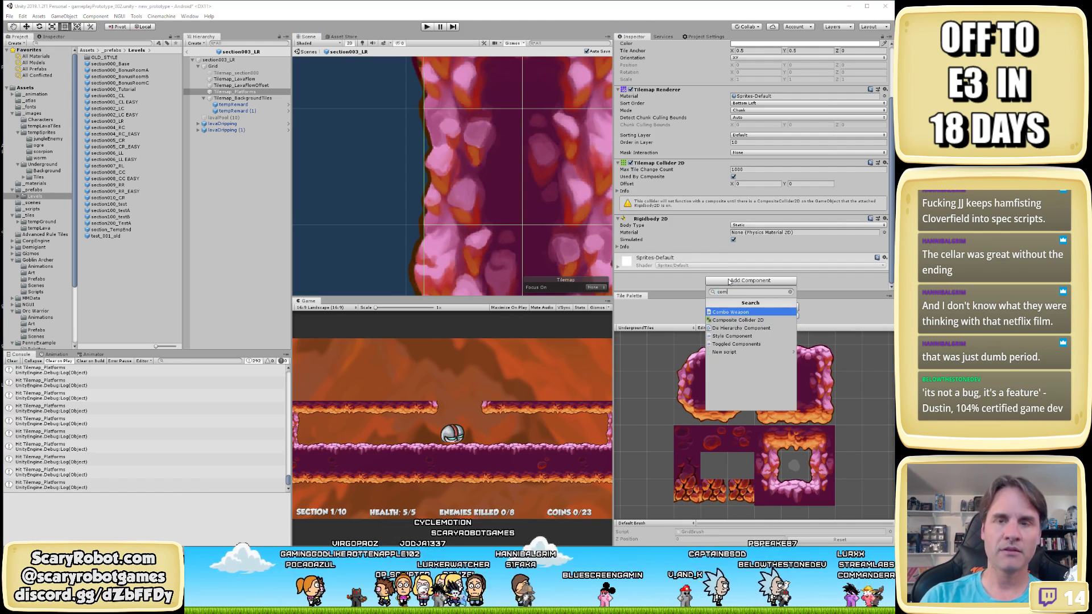
pyautogui.click(743, 316)
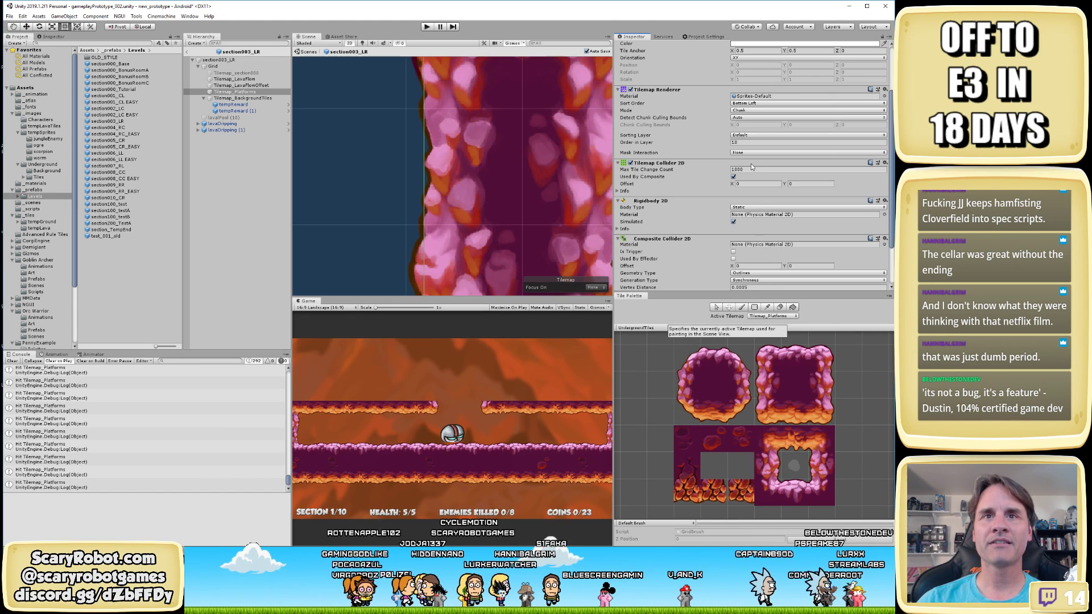
# Zoom out and pan to see the whole section and the neighbouring lava column
pyautogui.scroll(-3, 748, 213)
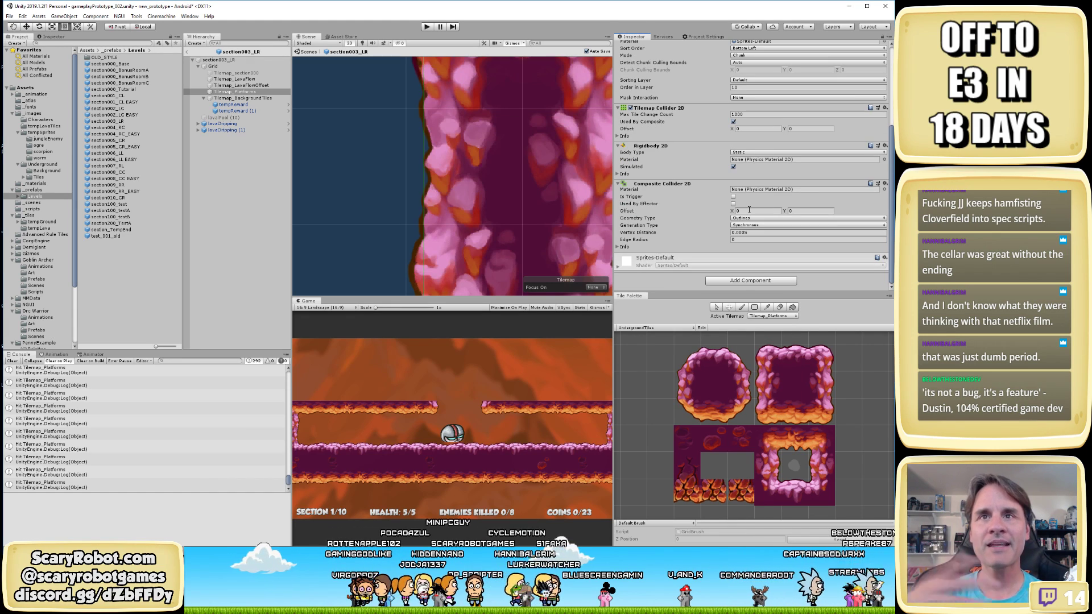
pyautogui.scroll(-5, 450, 207)
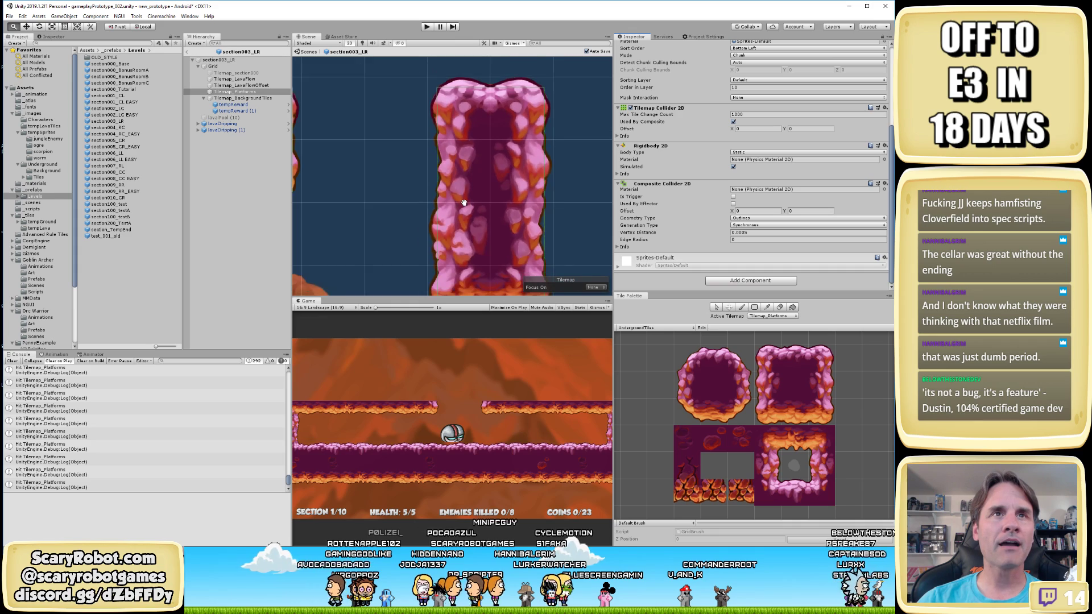
pyautogui.scroll(-3, 449, 207)
pyautogui.moveTo(451, 206); pyautogui.dragTo(517, 196, button='middle')
pyautogui.scroll(-4, 503, 166)
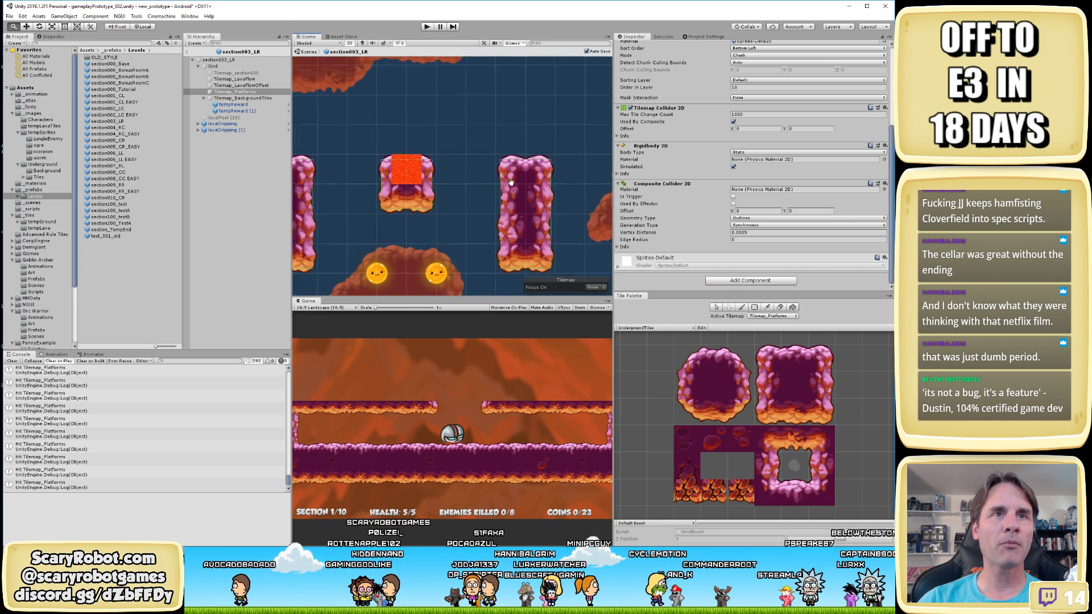
pyautogui.scroll(-3, 503, 168)
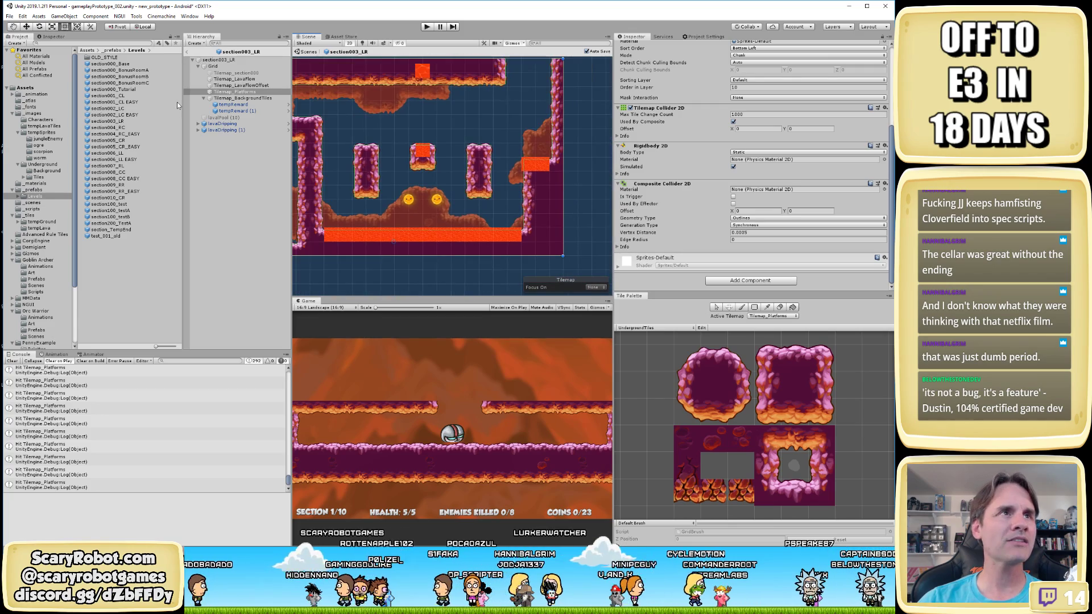
# Open the section002_LC EASY level from the Project panel
pyautogui.doubleClick(135, 115)
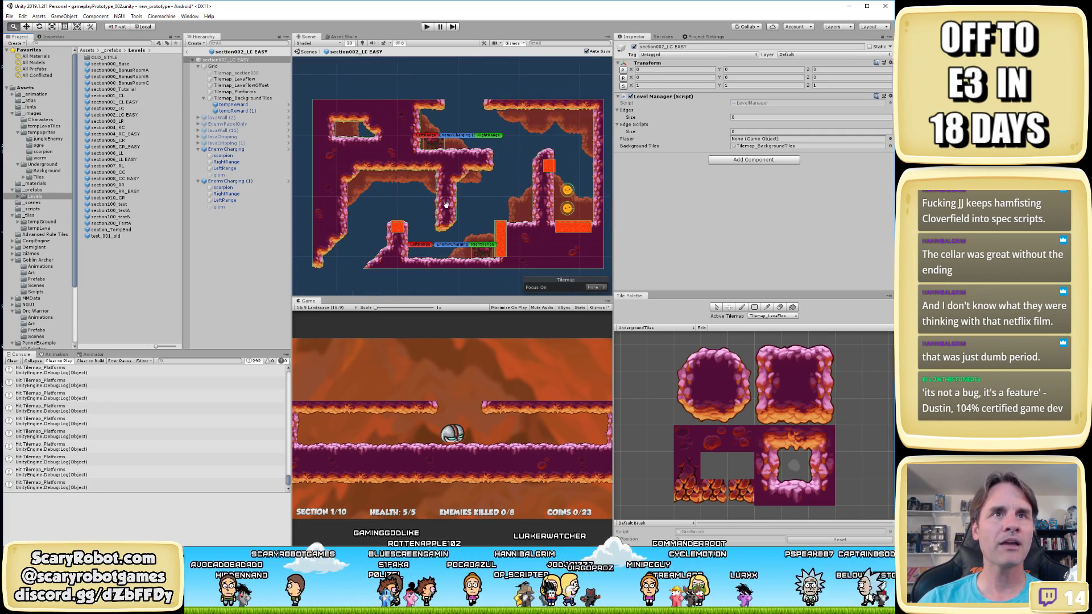
pyautogui.scroll(3, 467, 188)
pyautogui.moveTo(432, 171); pyautogui.dragTo(466, 189, button='middle')
pyautogui.scroll(4, 465, 228)
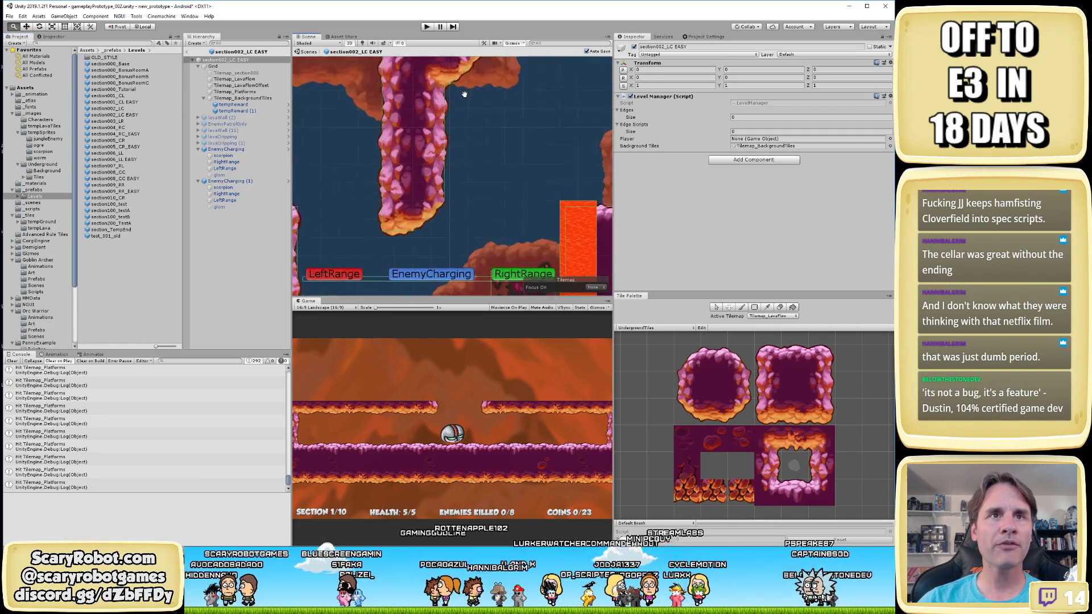
# Maximize the Scene view to inspect the cave-tiled rock columns, pink rock edges and lava blocks
pyautogui.hotkey('shift', 'space')
pyautogui.scroll(5, 569, 217)
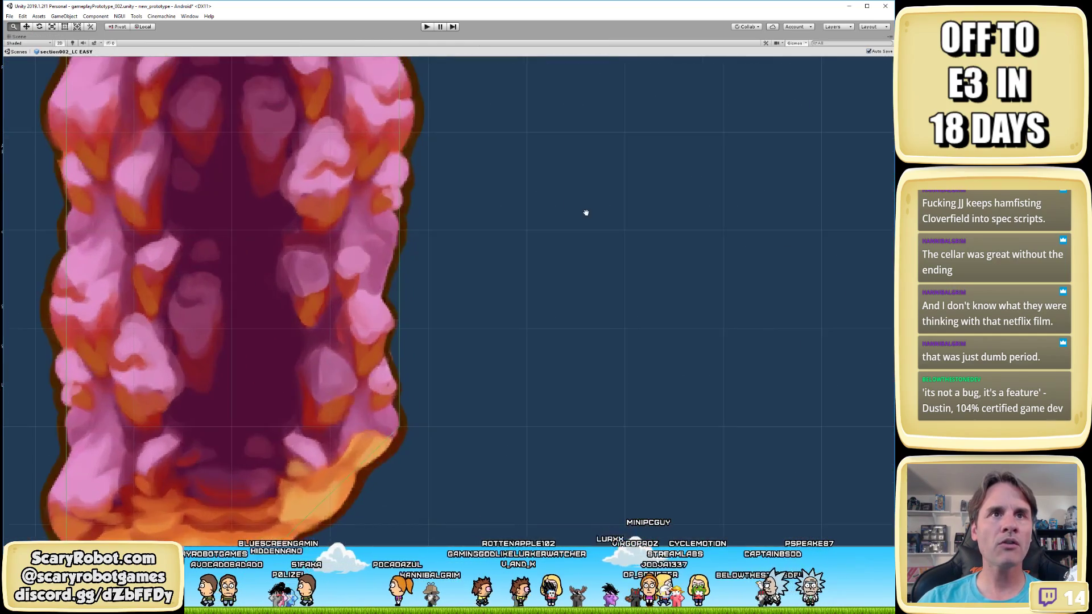
pyautogui.moveTo(450, 327); pyautogui.dragTo(484, 336, button='middle')
pyautogui.scroll(5, 469, 200)
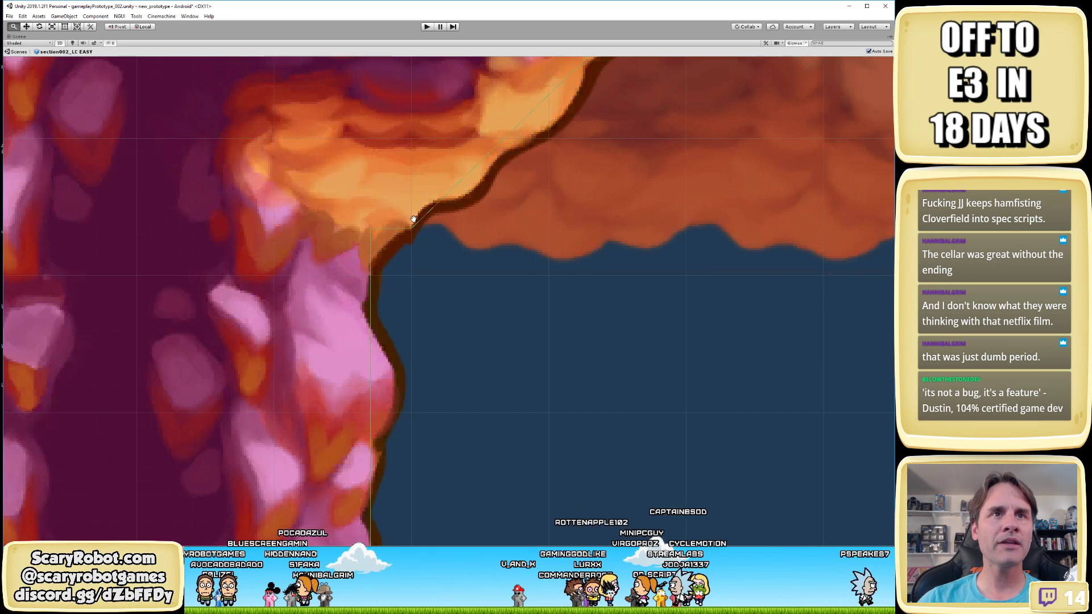
pyautogui.moveTo(413, 220); pyautogui.dragTo(458, 117)
pyautogui.scroll(5, 444, 309)
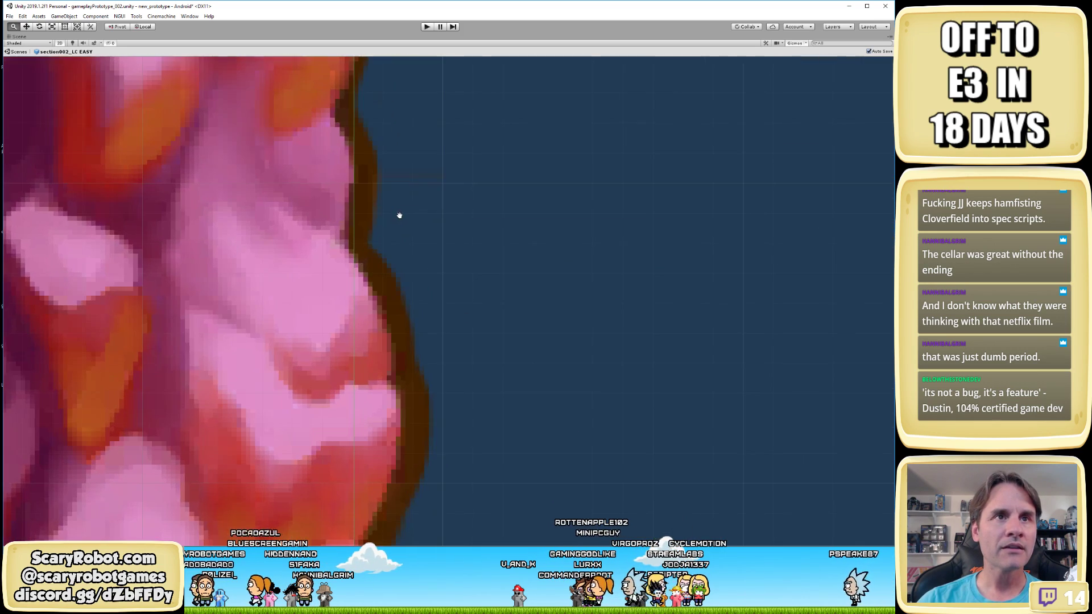
pyautogui.scroll(6, 399, 215)
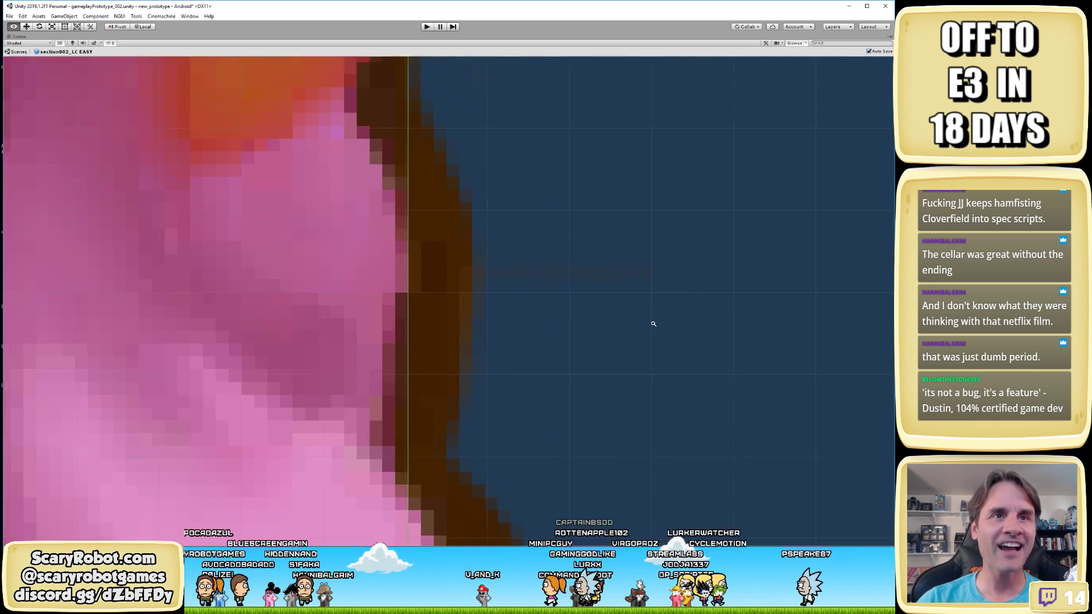
pyautogui.scroll(3, 654, 323)
pyautogui.scroll(-8, 784, 347)
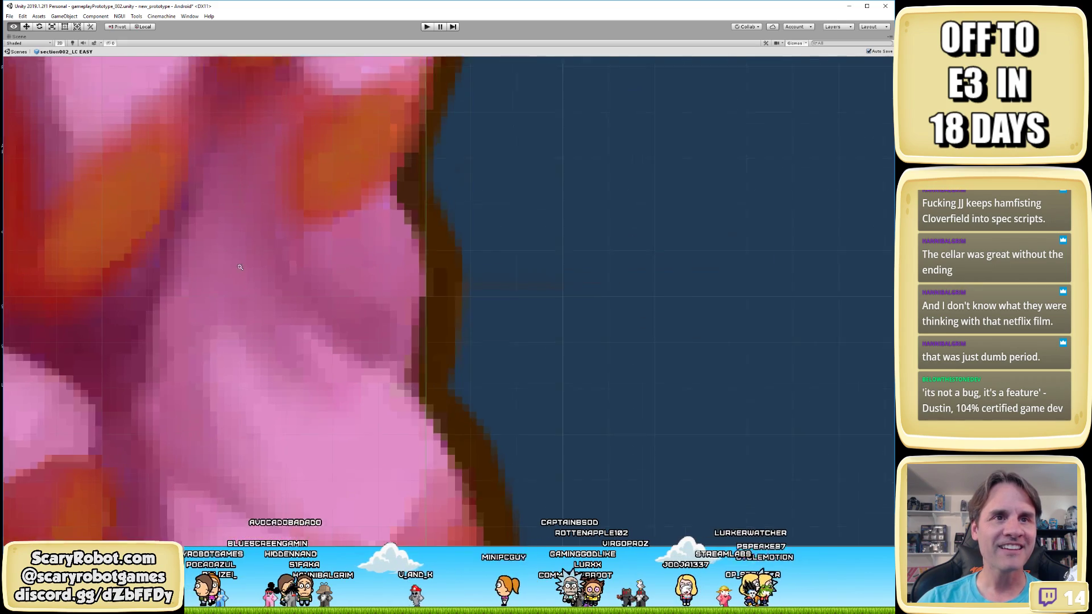
pyautogui.scroll(-8, 578, 242)
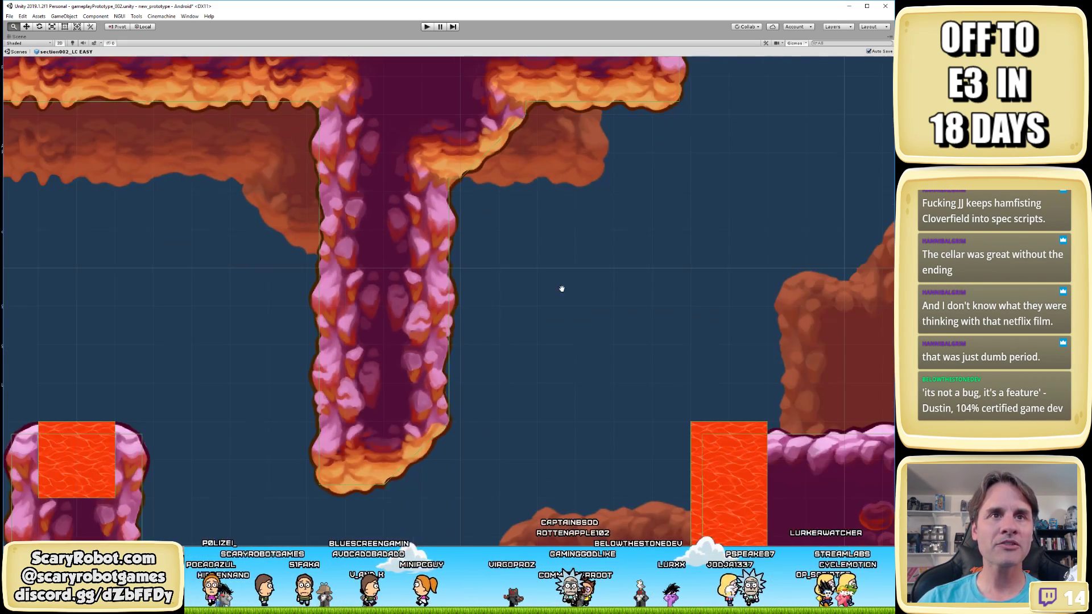
pyautogui.moveTo(562, 289); pyautogui.dragTo(499, 336, button='middle')
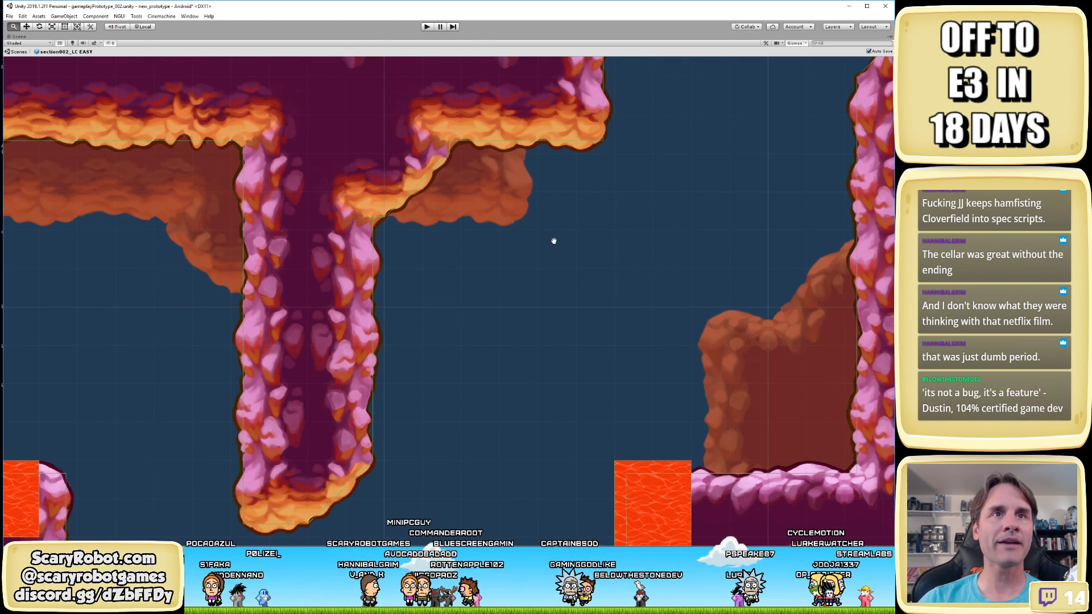
pyautogui.scroll(-5, 555, 239)
pyautogui.scroll(-3, 537, 213)
# Restore the editor layout, start play mode and maximize the Game view to play the sections
pyautogui.hotkey('shift', 'space')
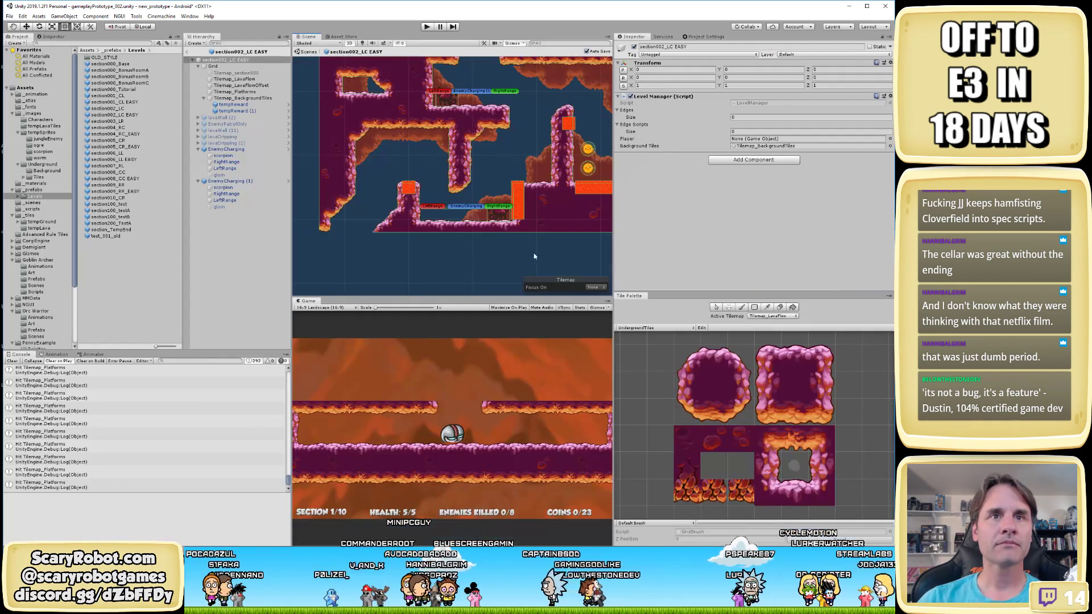
pyautogui.click(427, 26)
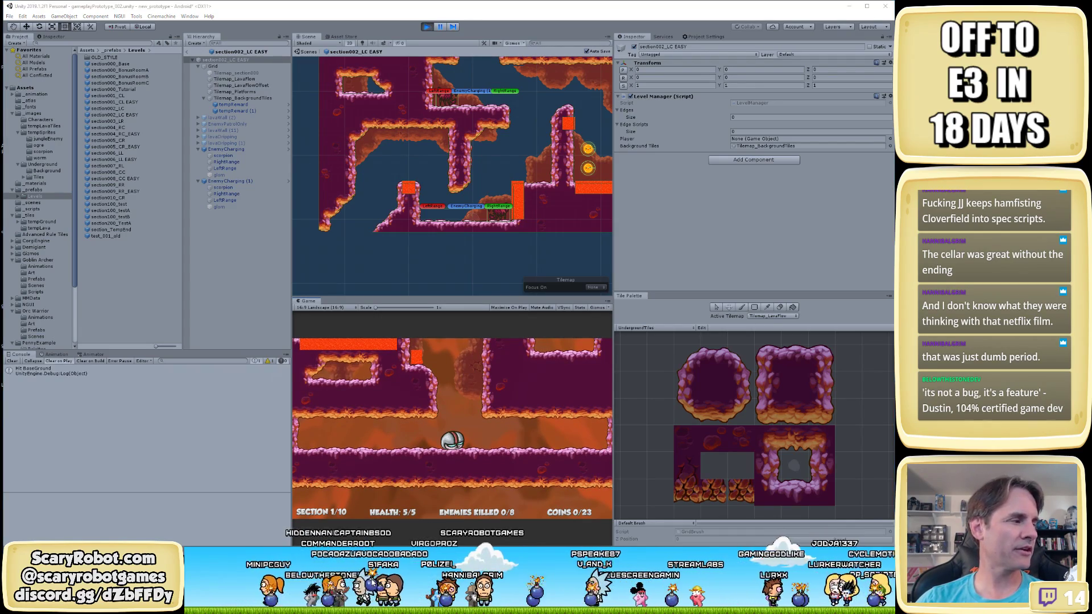
pyautogui.click(480, 16)
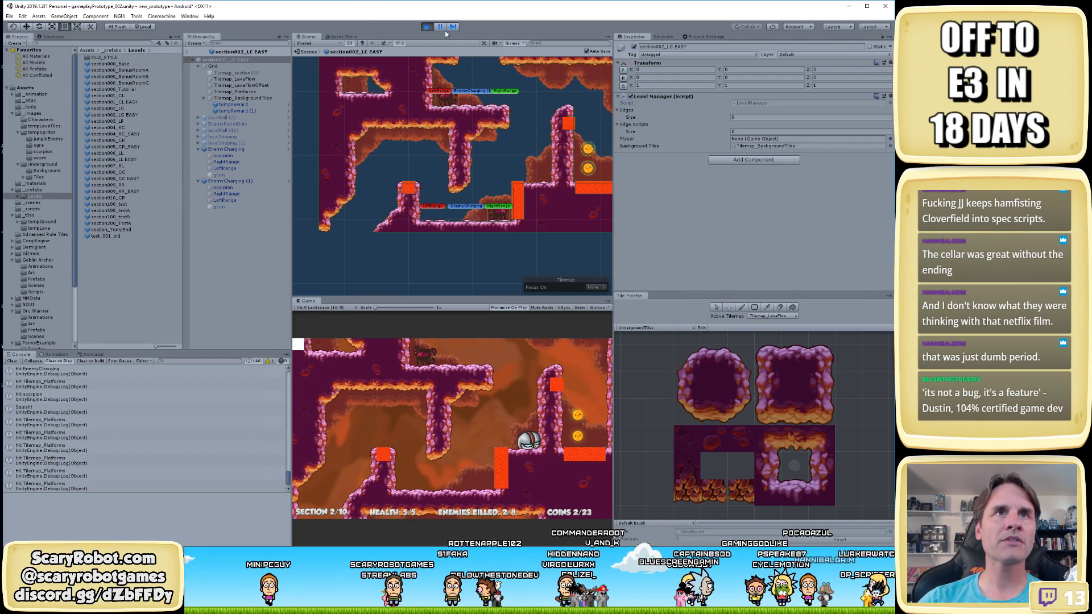
pyautogui.hotkey('shift', 'space')
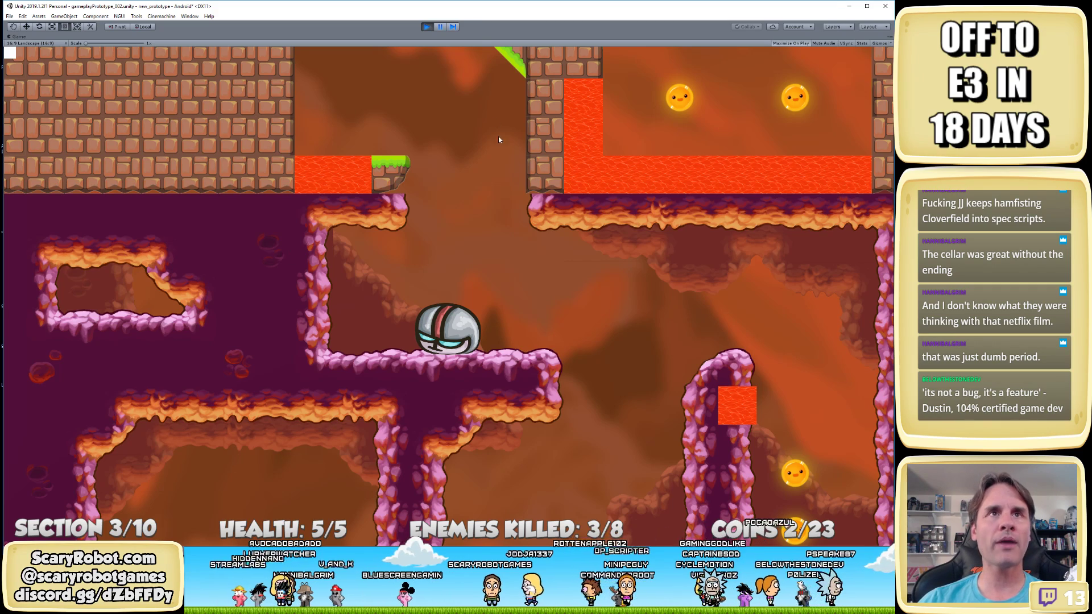
# Stop the running game to leave play mode
pyautogui.click(436, 28)
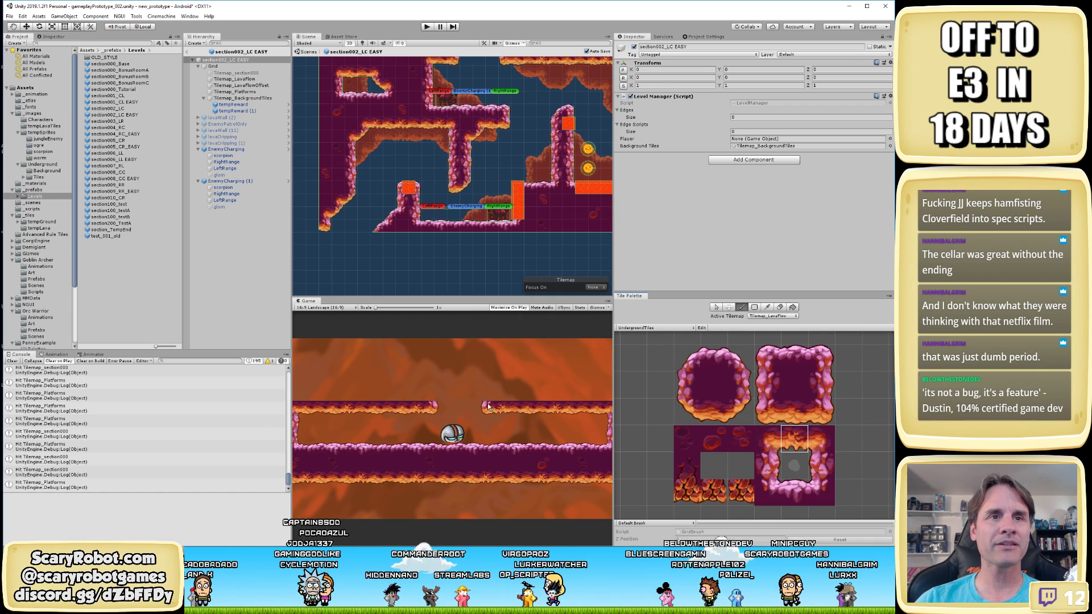
# Zoom out, then open section008_CC EASY from the Project panel and zoom in on it
pyautogui.scroll(-5, 444, 205)
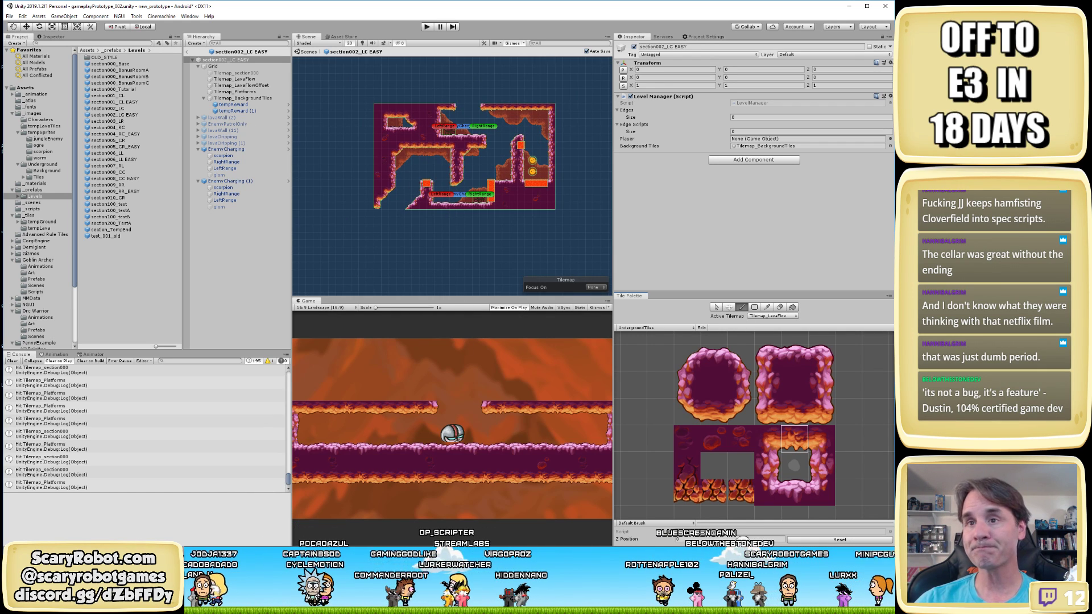
pyautogui.doubleClick(125, 179)
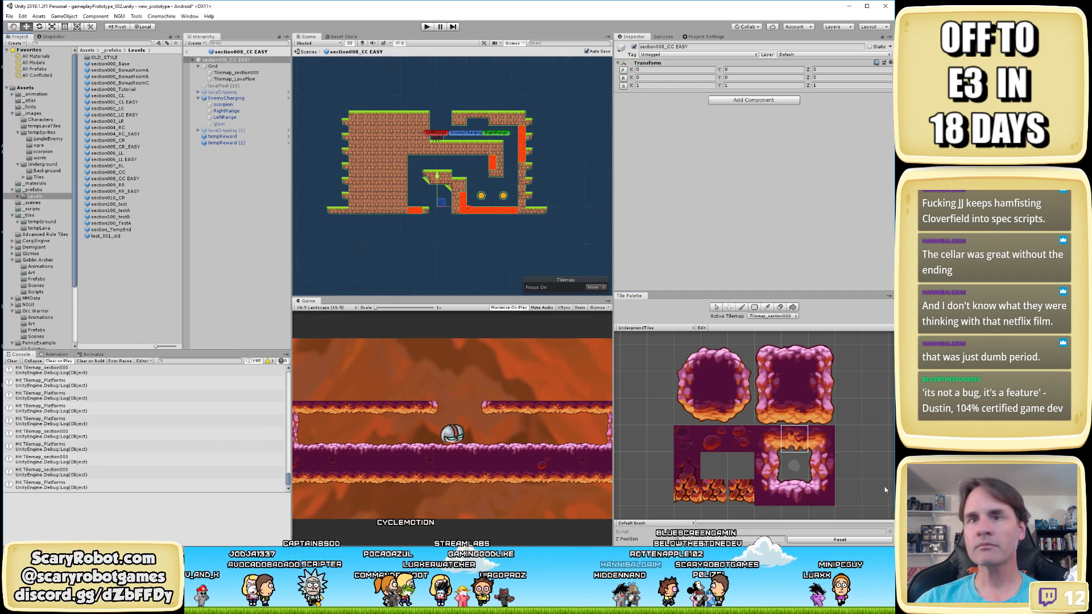
pyautogui.scroll(4, 408, 173)
pyautogui.scroll(-2, 438, 210)
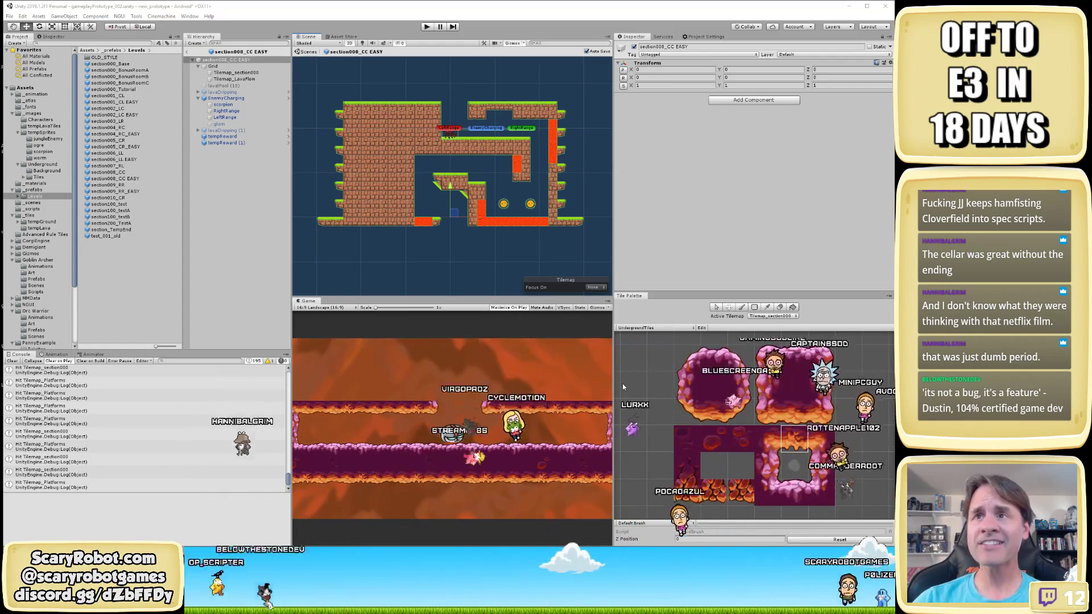
# Switch the stream to the be-right-back screen
pyautogui.moveTo(596, 345)
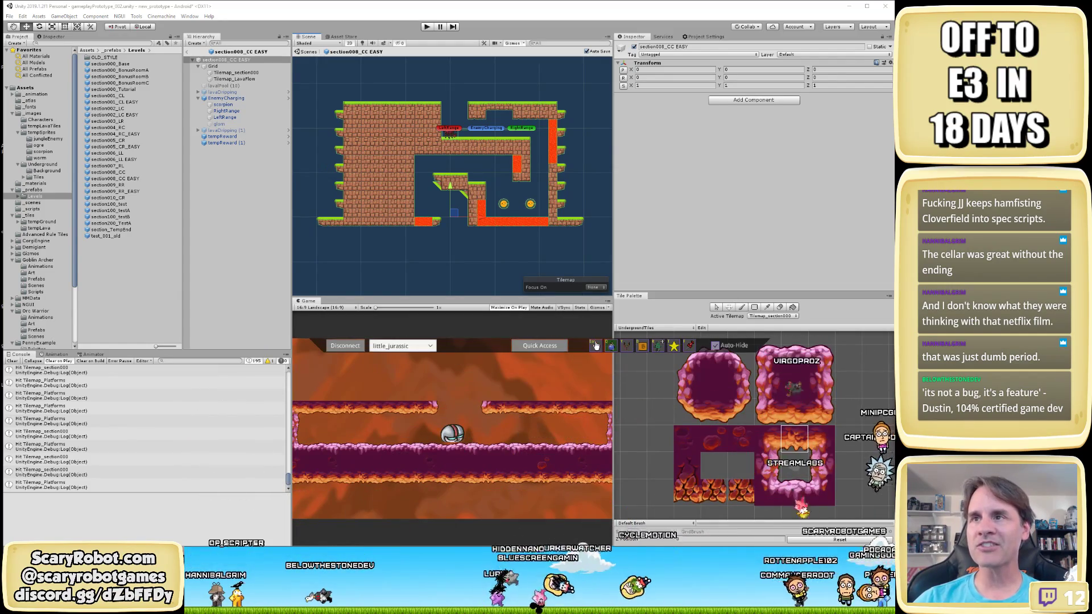
pyautogui.click(596, 346)
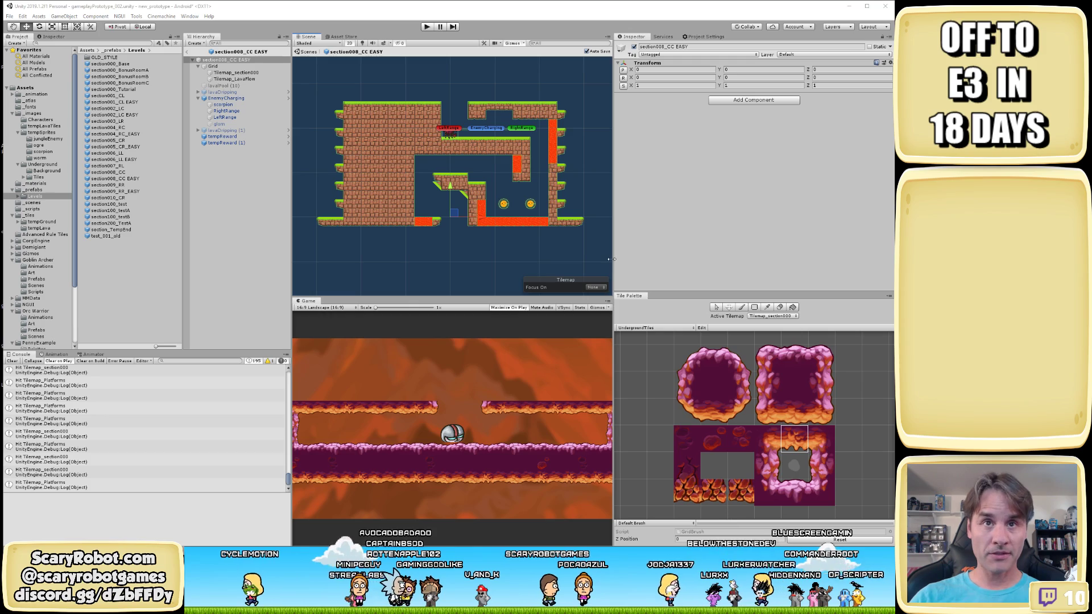
# Widen the Scene and Game views and pan the level up slightly
pyautogui.moveTo(612, 260); pyautogui.dragTo(674, 267)
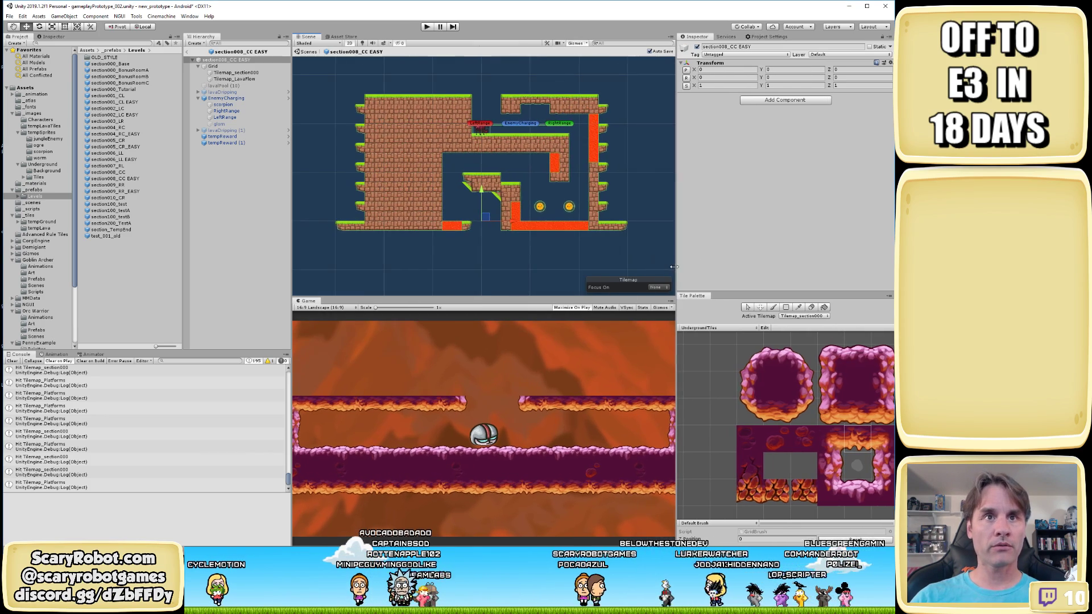
pyautogui.scroll(2, 505, 209)
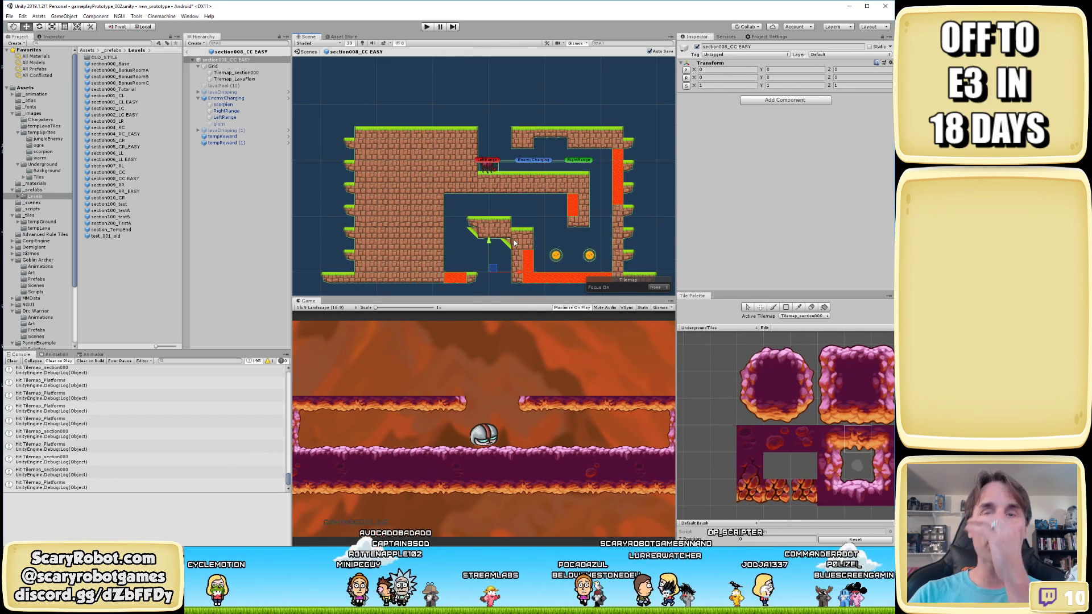
pyautogui.moveTo(471, 228)
pyautogui.mouseDown(button='middle')
pyautogui.moveTo(452, 195)
pyautogui.moveTo(489, 196)
pyautogui.moveTo(468, 209)
pyautogui.mouseUp(button='middle')
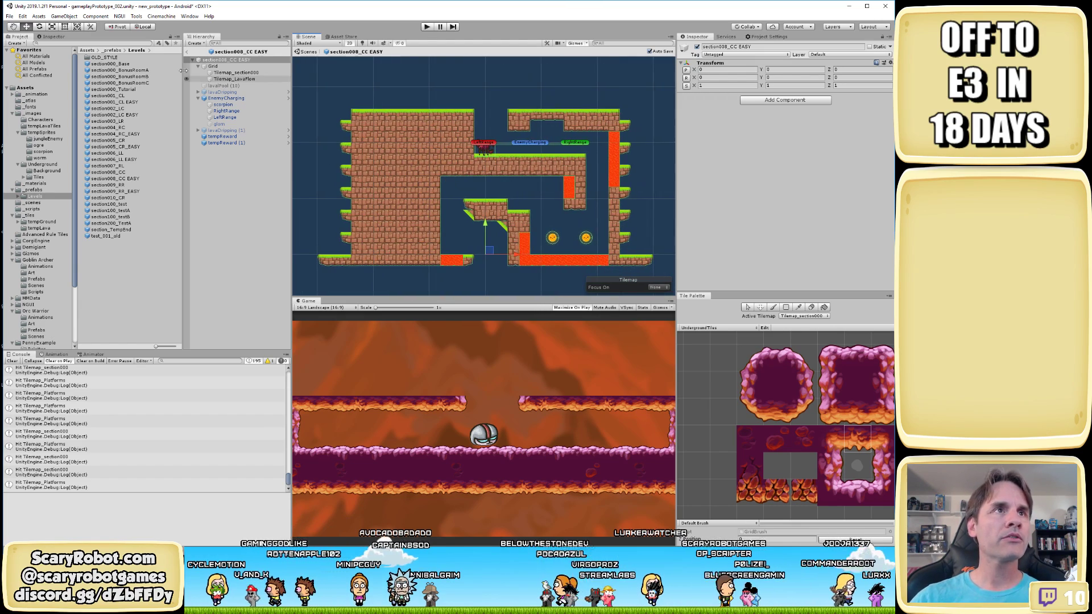
# Add a 2D Tilemap under Grid and rename it Tilemap_Platforms
pyautogui.rightClick(216, 68)
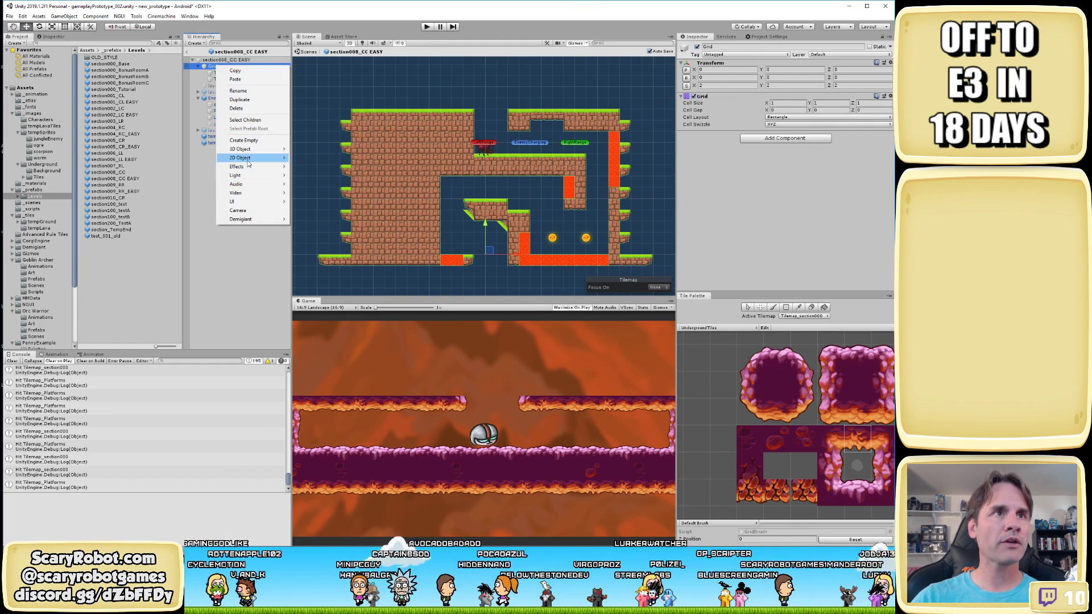
pyautogui.moveTo(248, 163)
pyautogui.click(310, 175)
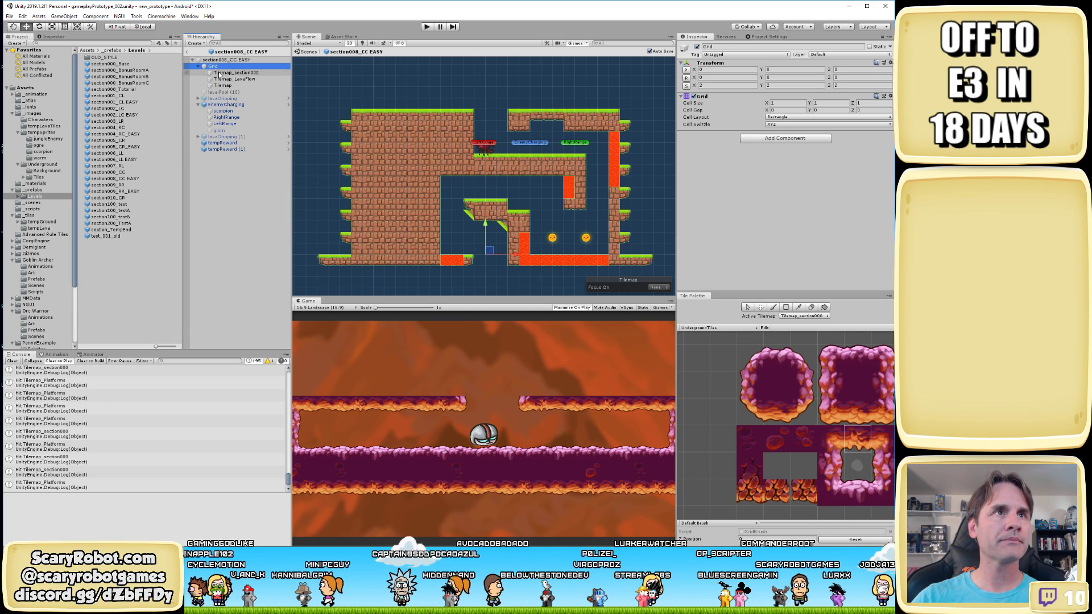
pyautogui.click(223, 85)
pyautogui.press('F2')
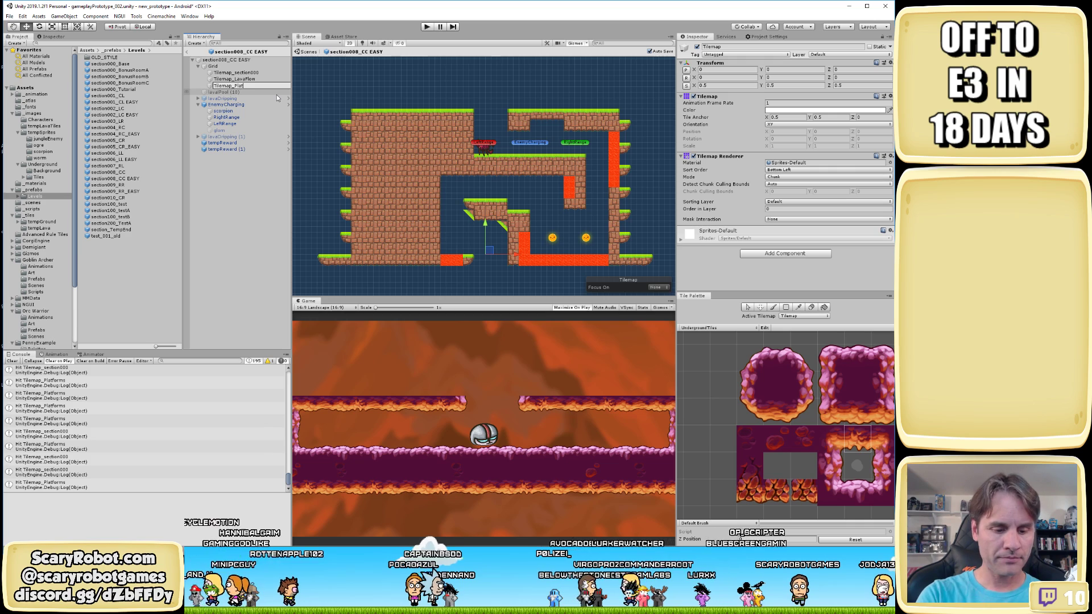
pyautogui.write('rms')
pyautogui.press('Return')
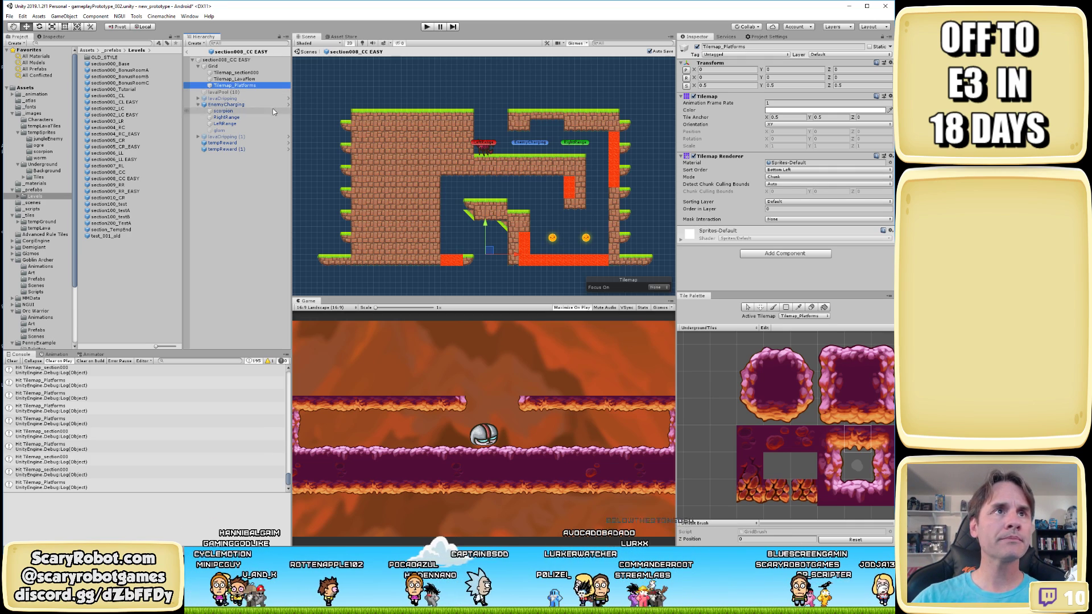
pyautogui.moveTo(477, 203); pyautogui.dragTo(455, 184, button='middle')
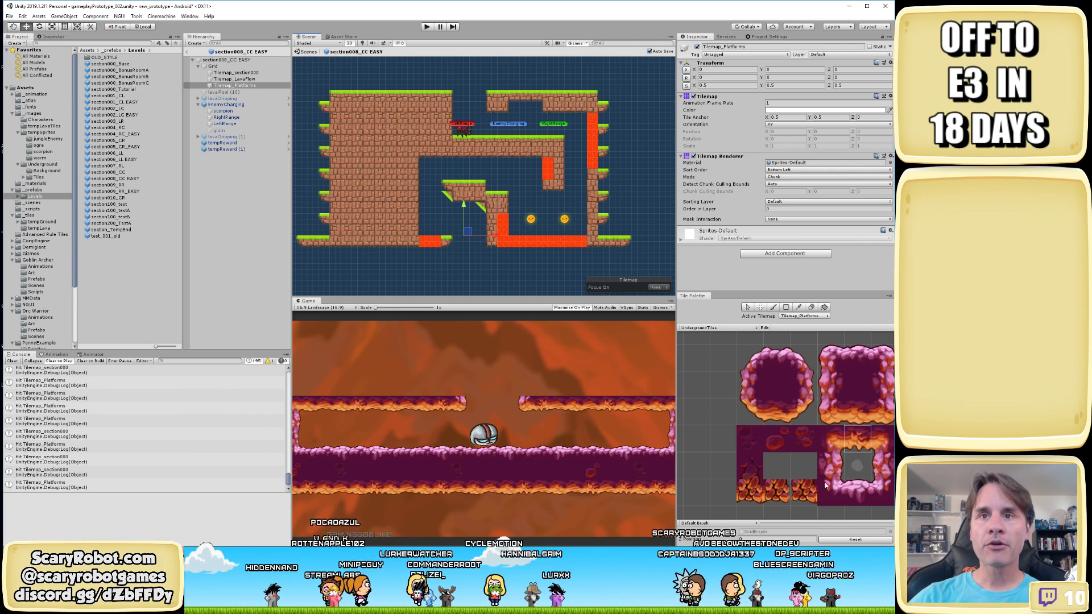
# Pick the upper-left cave tile and set Tilemap_Platforms scale to 1 on X, Y and Z
pyautogui.click(776, 386)
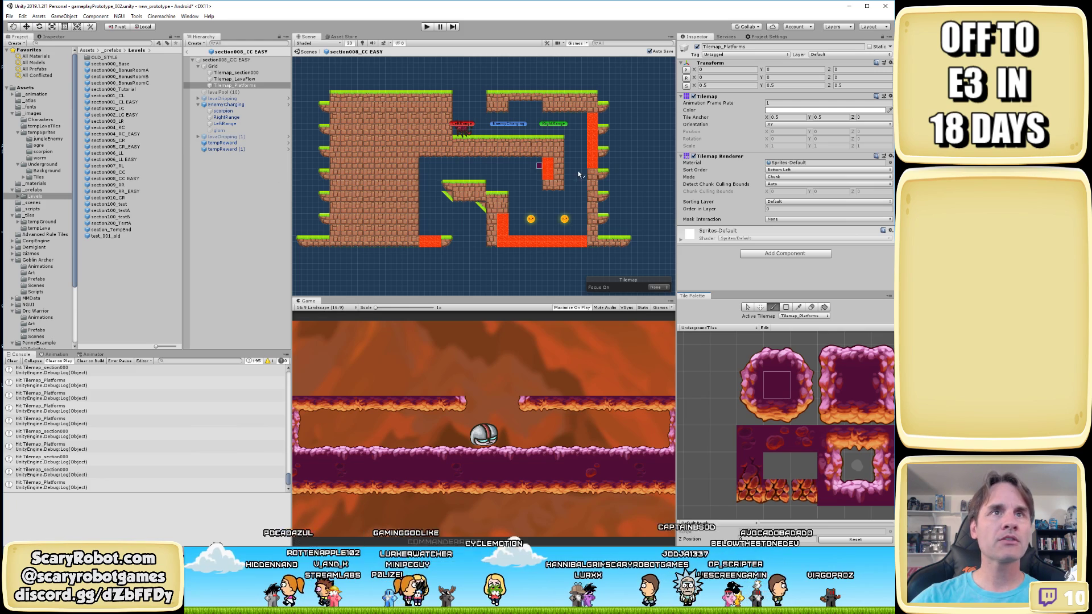
pyautogui.click(713, 85)
pyautogui.write('1')
pyautogui.press('Tab')
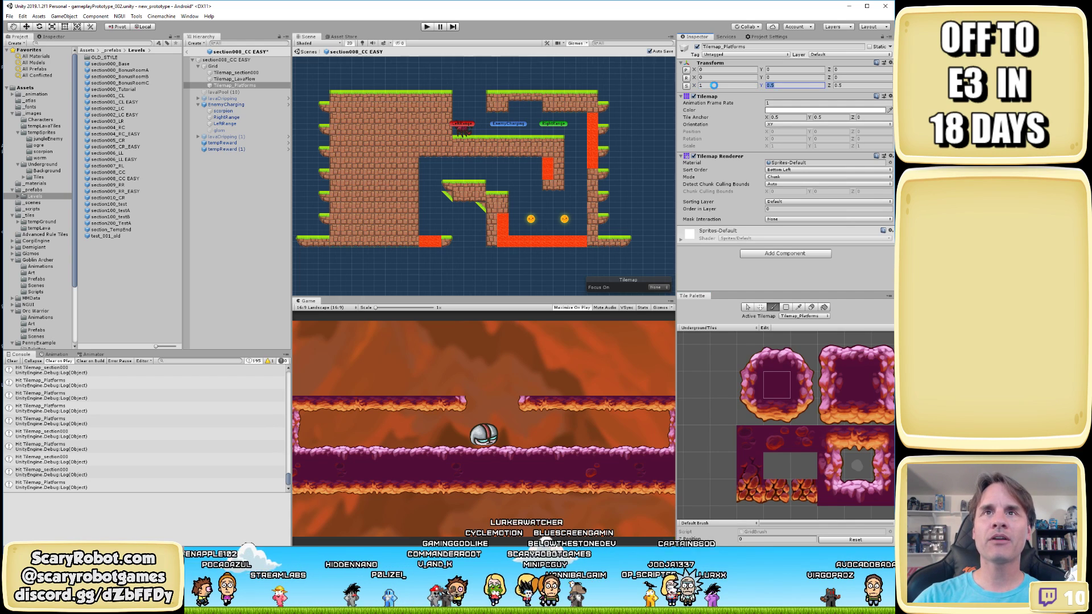
pyautogui.write('1')
pyautogui.press('Tab')
pyautogui.write('1')
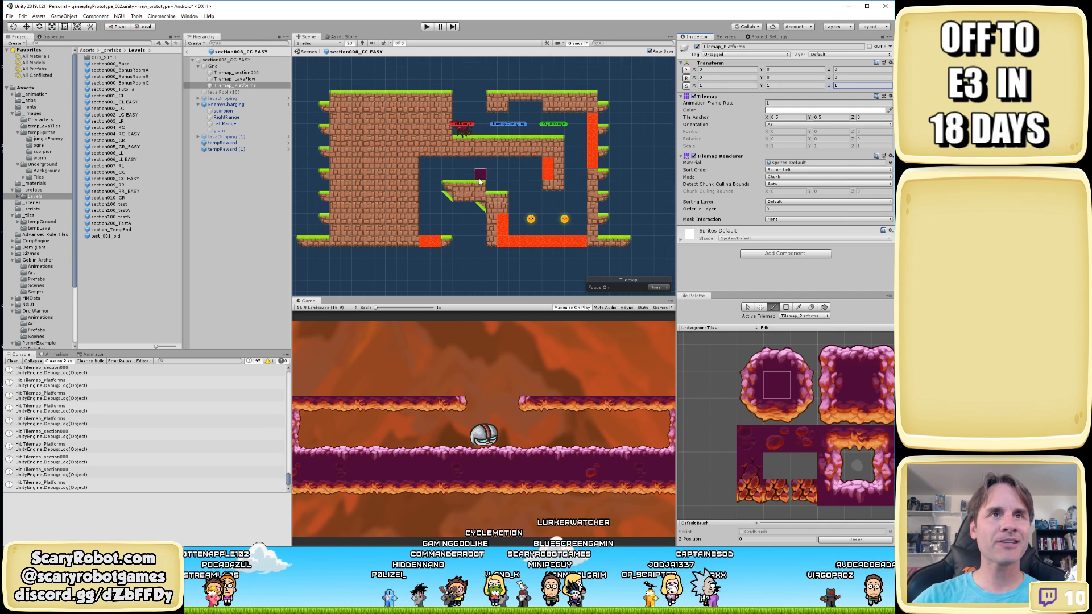
pyautogui.scroll(4, 512, 187)
pyautogui.scroll(-3, 516, 194)
# Widen the Scene and Game views further and save the level
pyautogui.moveTo(304, 234); pyautogui.dragTo(301, 253, button='middle')
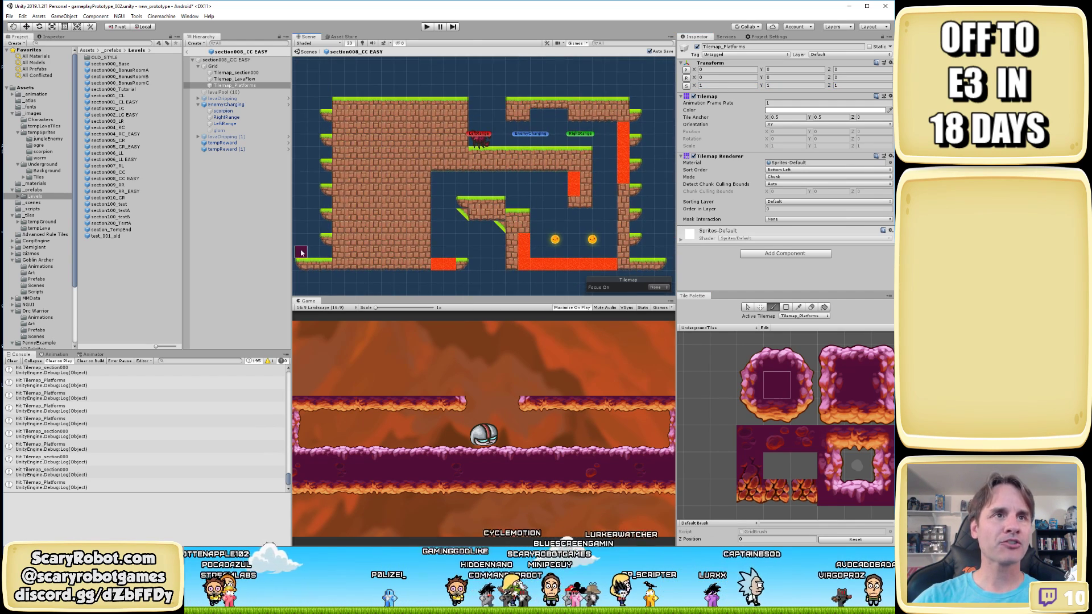
pyautogui.moveTo(291, 245); pyautogui.dragTo(243, 253)
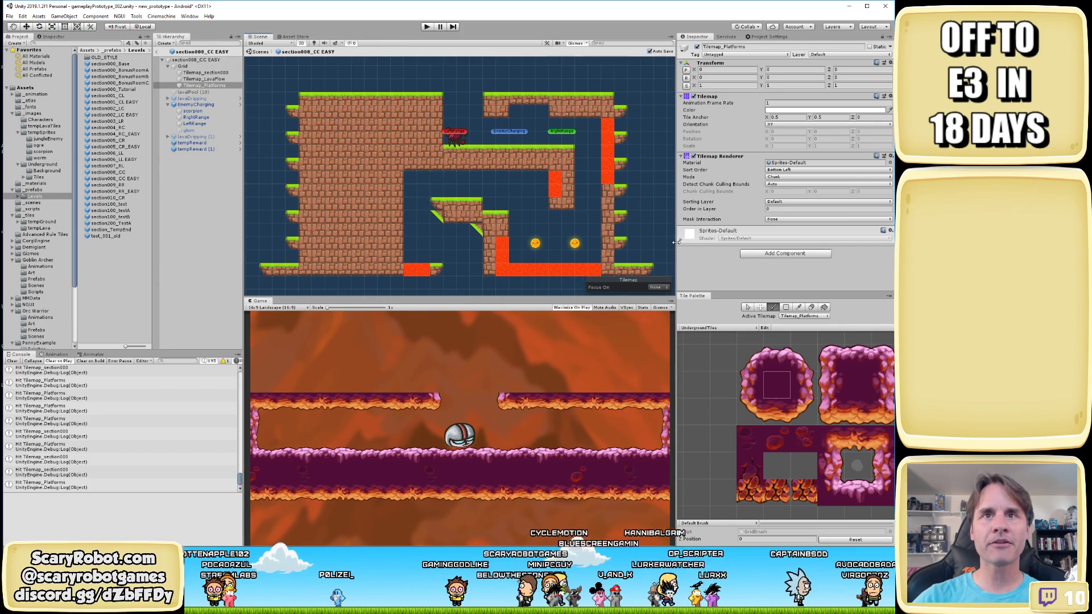
pyautogui.moveTo(676, 242); pyautogui.dragTo(720, 242)
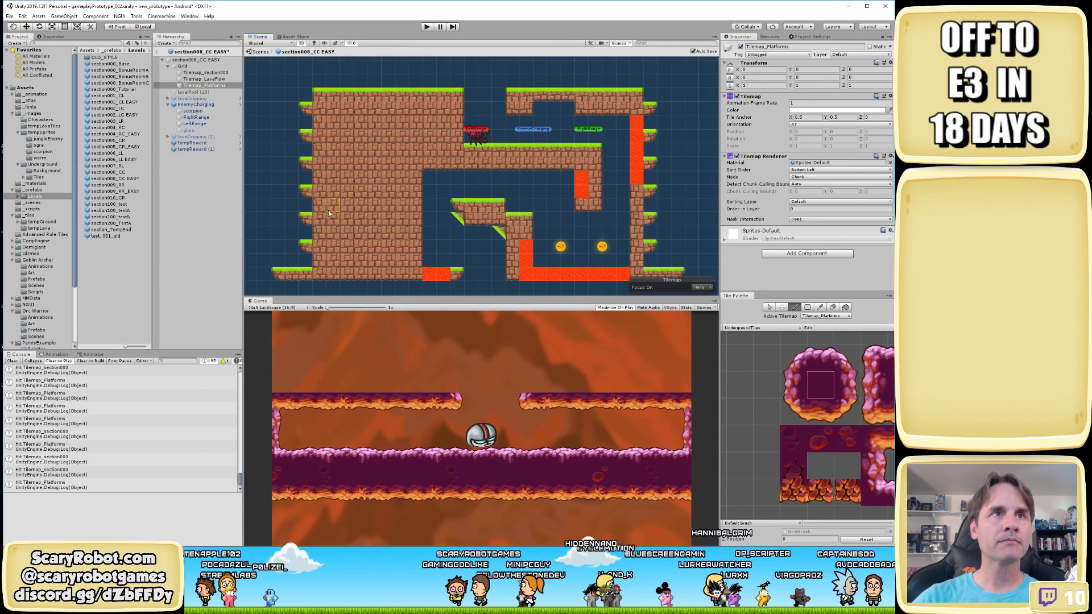
pyautogui.hotkey('ctrl', 's')
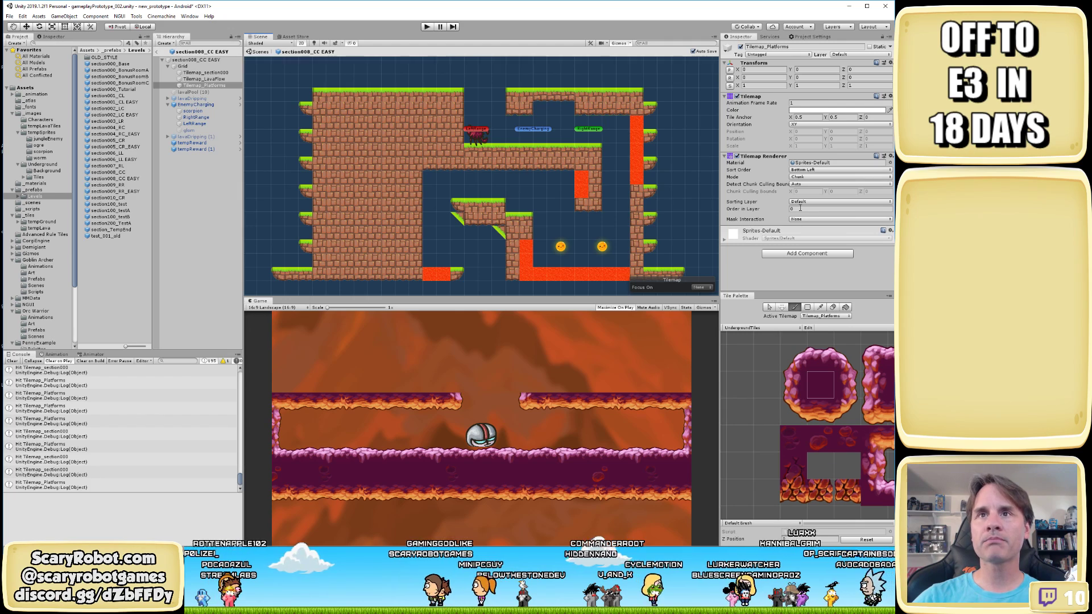
# Set Order in Layer to 11 and paint dark cave tiles over the left wall and brick block
pyautogui.click(801, 208)
pyautogui.write('11')
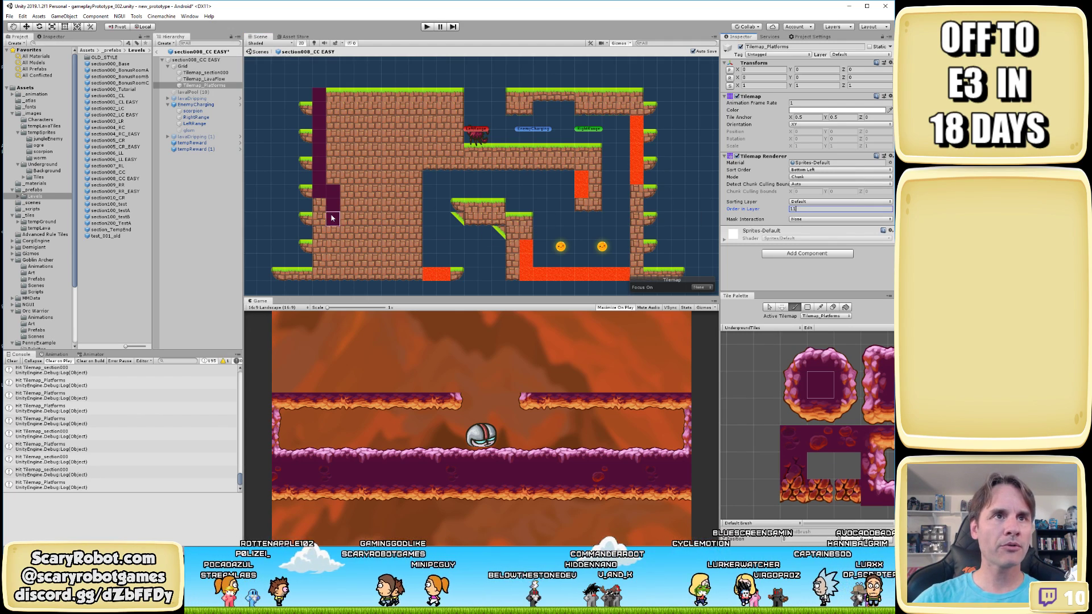
pyautogui.moveTo(333, 219)
pyautogui.mouseDown()
pyautogui.moveTo(319, 219)
pyautogui.moveTo(319, 273)
pyautogui.moveTo(321, 243)
pyautogui.moveTo(335, 274)
pyautogui.moveTo(458, 274)
pyautogui.moveTo(418, 262)
pyautogui.moveTo(417, 182)
pyautogui.mouseUp()
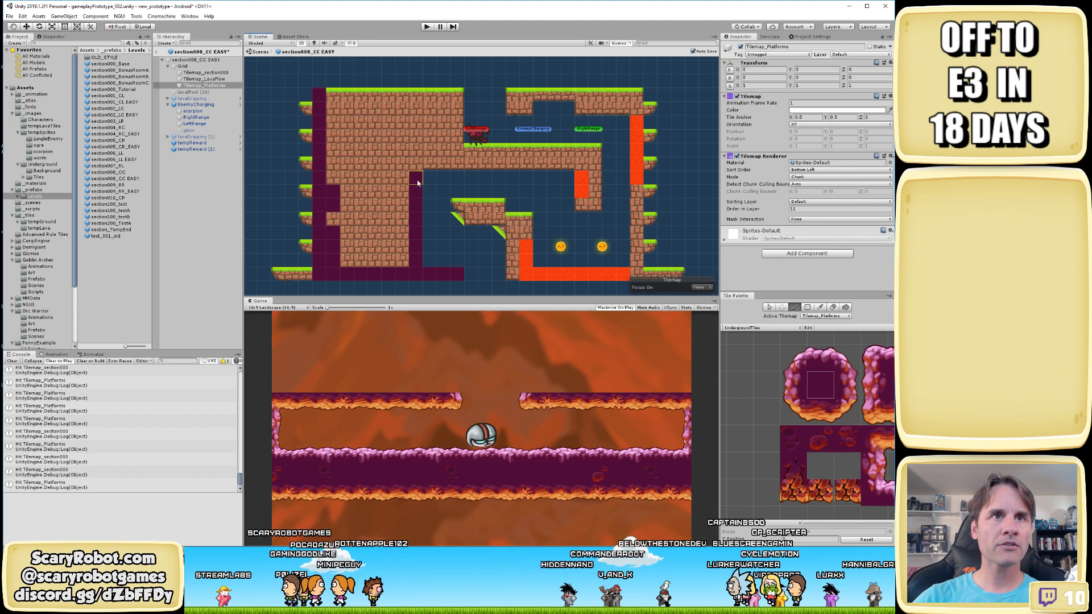
pyautogui.moveTo(419, 109)
pyautogui.mouseDown()
pyautogui.moveTo(329, 97)
pyautogui.moveTo(339, 260)
pyautogui.moveTo(401, 260)
pyautogui.moveTo(404, 206)
pyautogui.mouseUp()
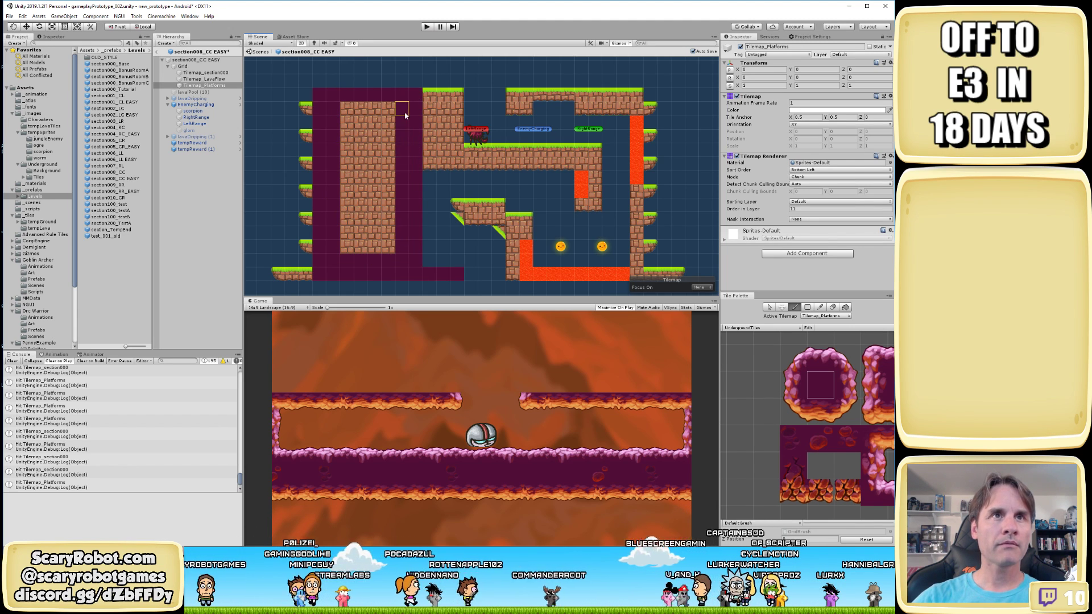
pyautogui.moveTo(405, 116)
pyautogui.mouseDown()
pyautogui.moveTo(330, 112)
pyautogui.moveTo(380, 126)
pyautogui.moveTo(384, 269)
pyautogui.moveTo(388, 142)
pyautogui.moveTo(347, 174)
pyautogui.moveTo(363, 235)
pyautogui.moveTo(364, 152)
pyautogui.mouseUp()
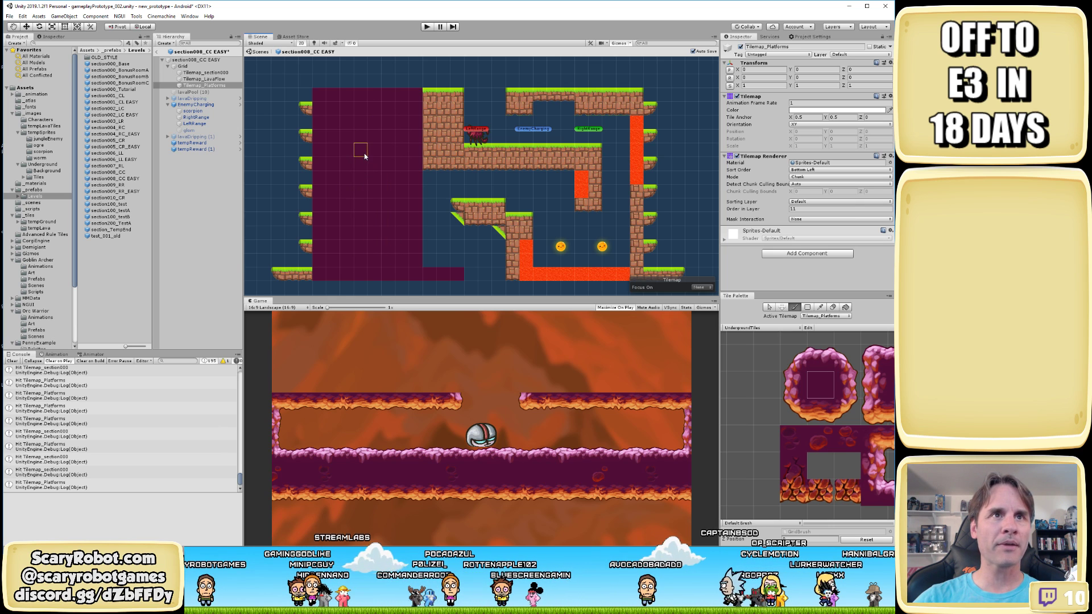
pyautogui.hotkey('ctrl', 's')
# Cover the brick column, lava column, grassy platform, right column and top bricks with cave tiles
pyautogui.moveTo(421, 100)
pyautogui.mouseDown()
pyautogui.moveTo(452, 98)
pyautogui.moveTo(453, 164)
pyautogui.moveTo(429, 147)
pyautogui.moveTo(439, 109)
pyautogui.moveTo(440, 149)
pyautogui.moveTo(594, 145)
pyautogui.moveTo(594, 208)
pyautogui.moveTo(586, 162)
pyautogui.moveTo(466, 164)
pyautogui.mouseUp()
pyautogui.hotkey('ctrl', 's')
pyautogui.click(477, 222)
pyautogui.moveTo(477, 223)
pyautogui.mouseDown()
pyautogui.moveTo(458, 206)
pyautogui.moveTo(489, 205)
pyautogui.moveTo(499, 220)
pyautogui.moveTo(476, 220)
pyautogui.moveTo(526, 225)
pyautogui.moveTo(518, 269)
pyautogui.moveTo(629, 271)
pyautogui.mouseUp()
pyautogui.moveTo(647, 114)
pyautogui.mouseDown()
pyautogui.moveTo(637, 111)
pyautogui.moveTo(638, 273)
pyautogui.mouseUp()
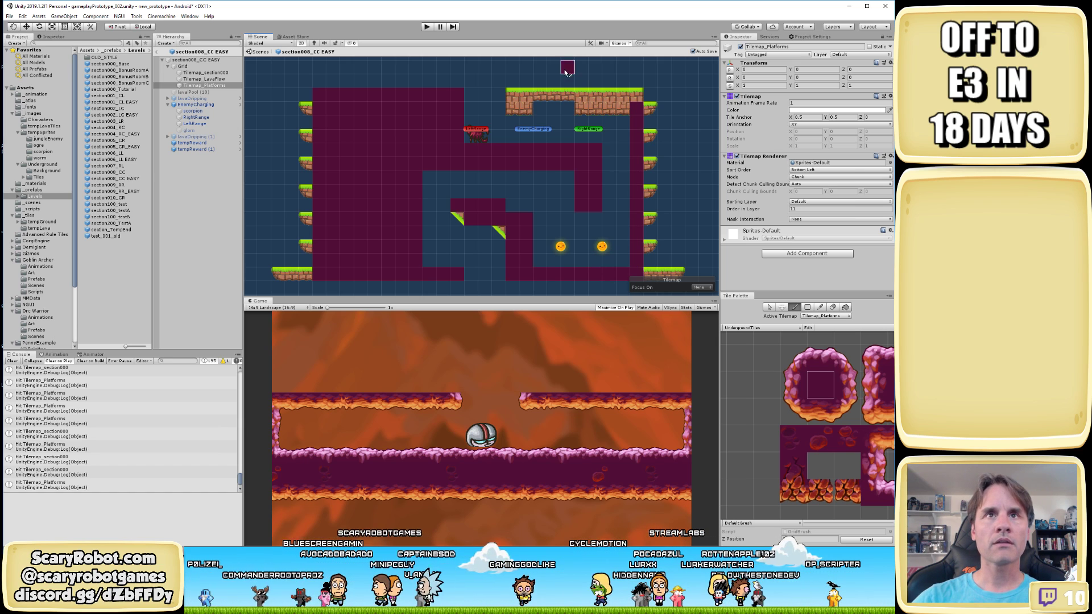
pyautogui.moveTo(526, 108)
pyautogui.mouseDown()
pyautogui.moveTo(517, 98)
pyautogui.moveTo(586, 95)
pyautogui.moveTo(591, 108)
pyautogui.moveTo(614, 108)
pyautogui.moveTo(629, 97)
pyautogui.moveTo(628, 112)
pyautogui.mouseUp()
pyautogui.hotkey('ctrl', 's')
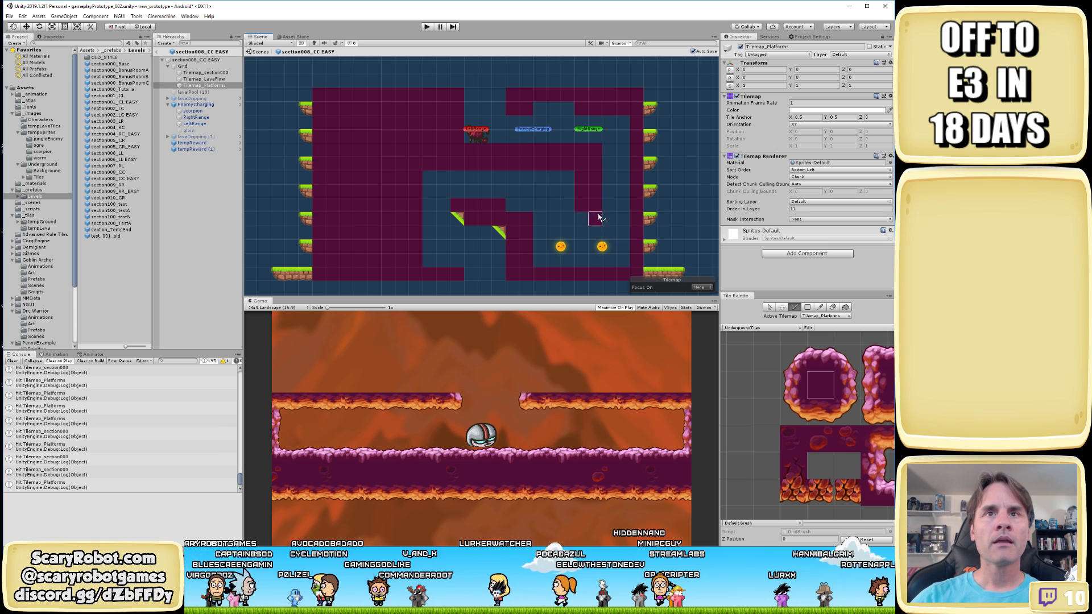
# Place cave corner tiles on the two slopes
pyautogui.click(791, 409)
pyautogui.click(457, 219)
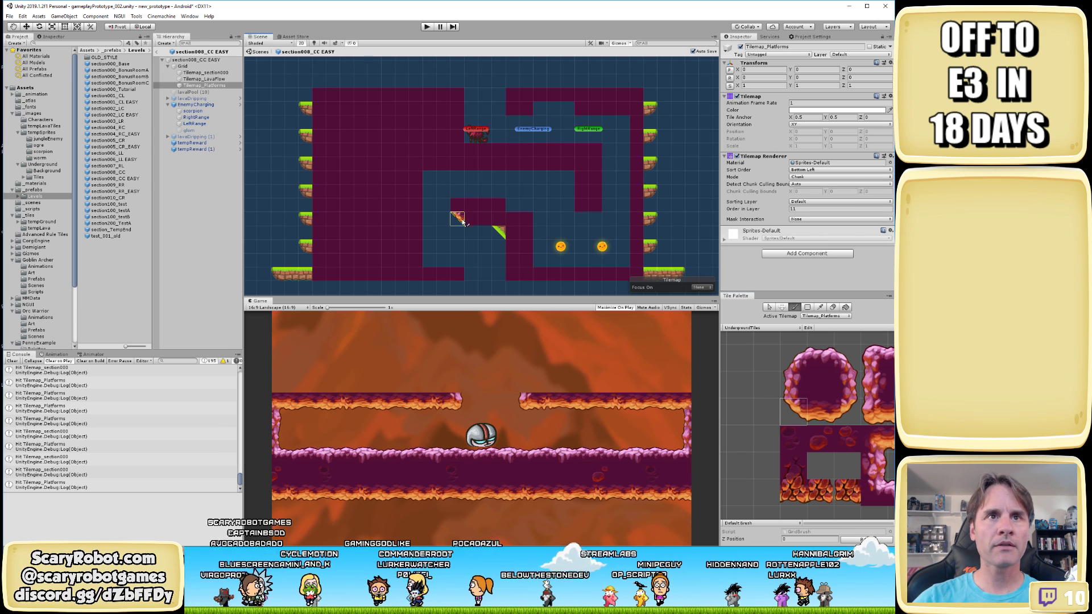
pyautogui.click(499, 233)
pyautogui.moveTo(531, 242); pyautogui.dragTo(504, 230, button='middle')
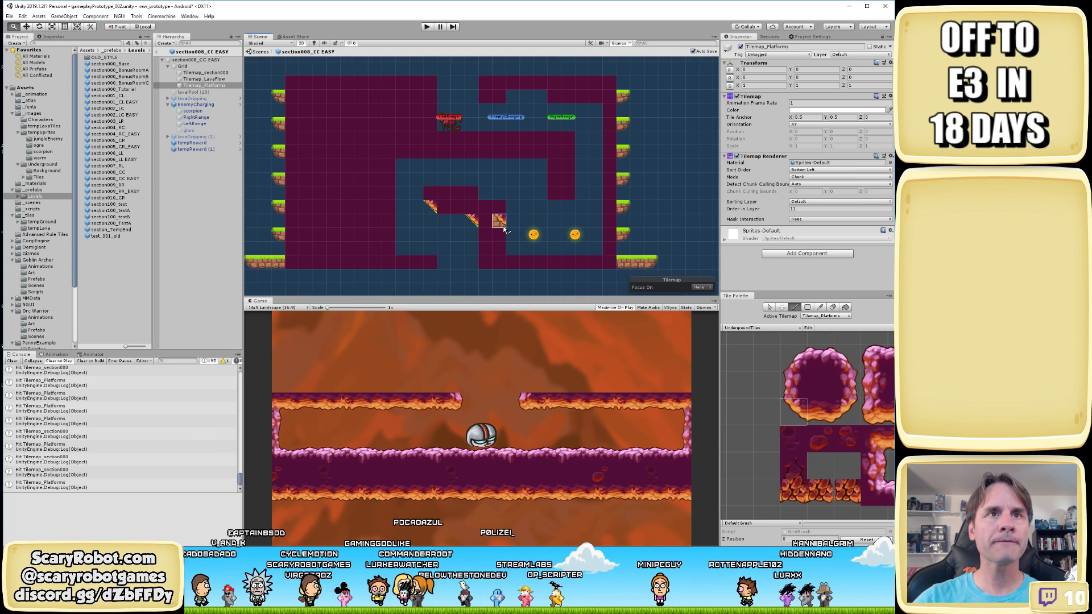
pyautogui.scroll(3, 504, 230)
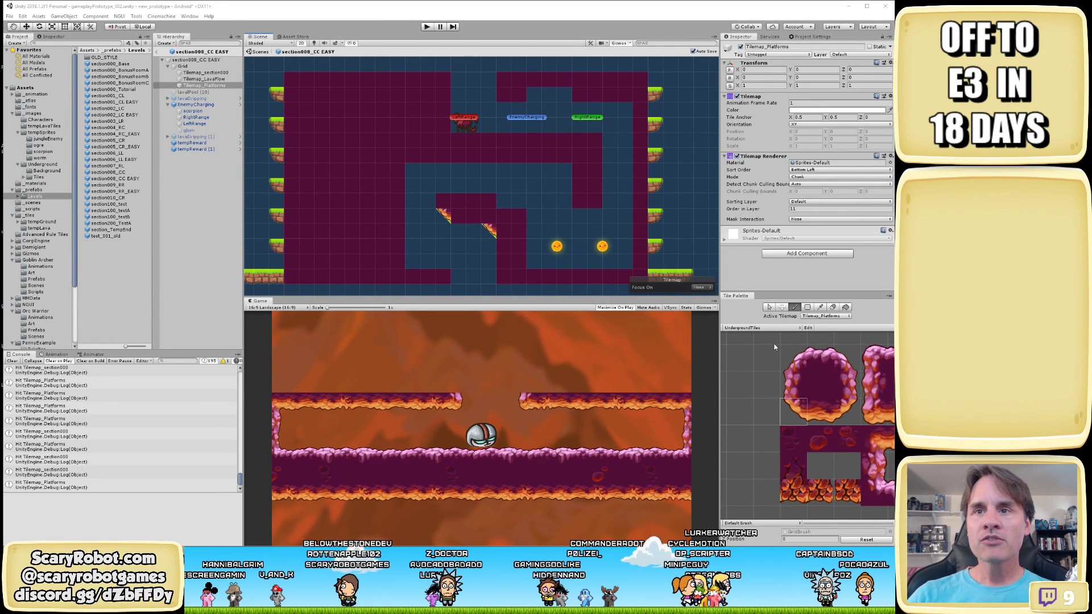
# Outline the middle ledge's top with pink cave corner, top-edge and right-end tiles
pyautogui.moveTo(825, 396); pyautogui.dragTo(773, 397, button='middle')
pyautogui.click(743, 356)
pyautogui.click(490, 218)
pyautogui.click(444, 201)
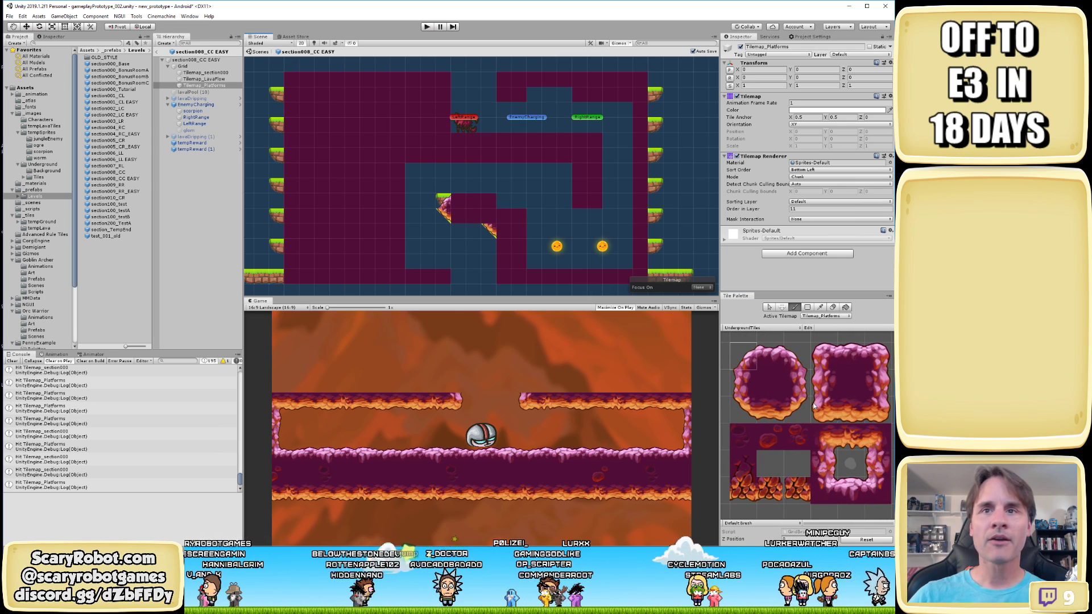
pyautogui.click(459, 201)
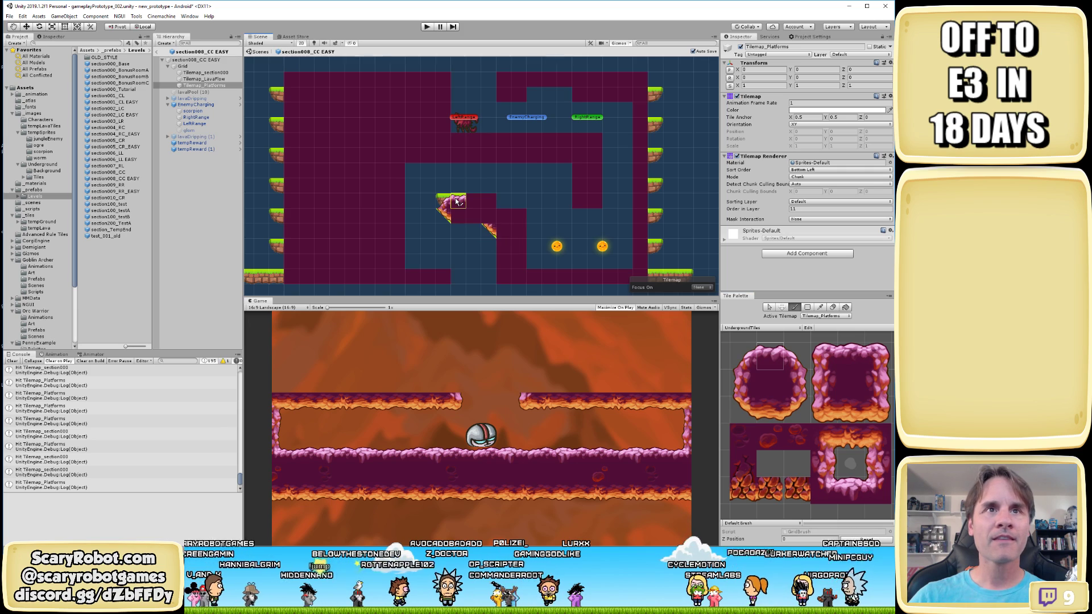
pyautogui.click(844, 352)
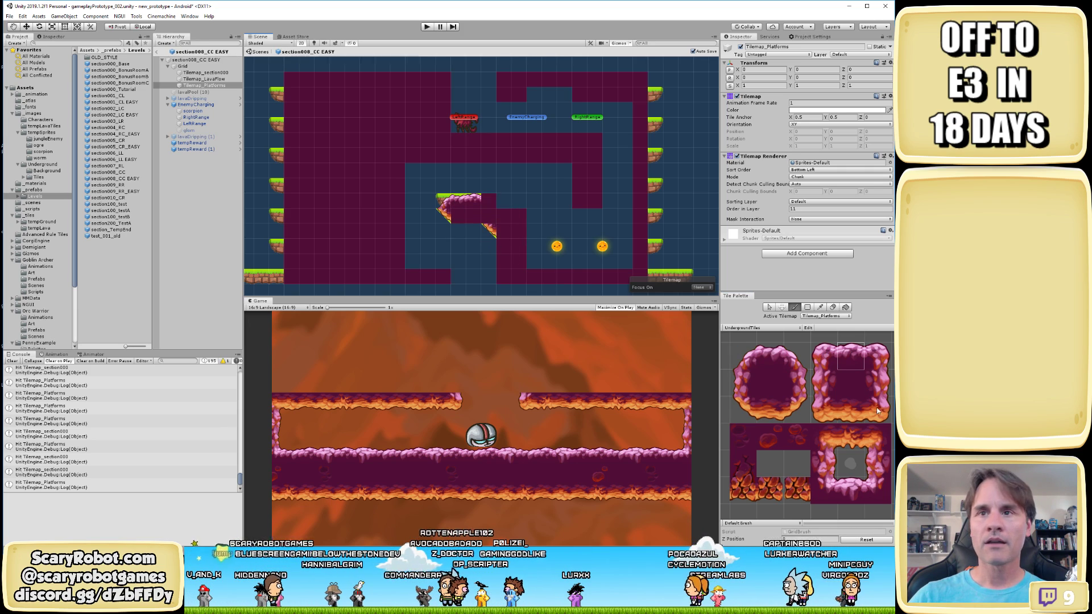
pyautogui.click(878, 357)
pyautogui.click(489, 201)
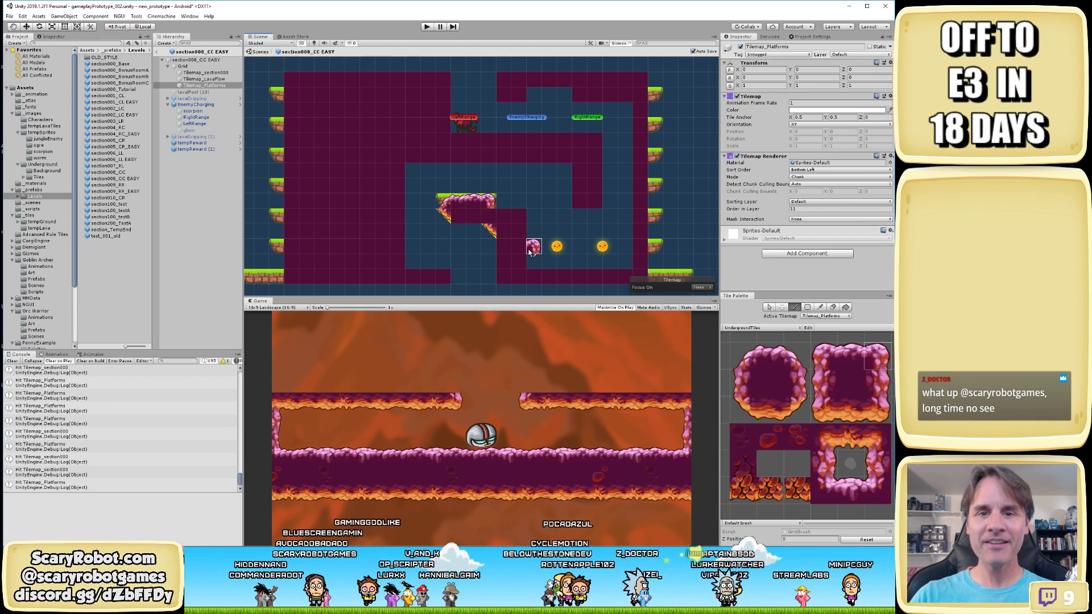
# Add two pink cave tiles across the pillar's top
pyautogui.click(879, 391)
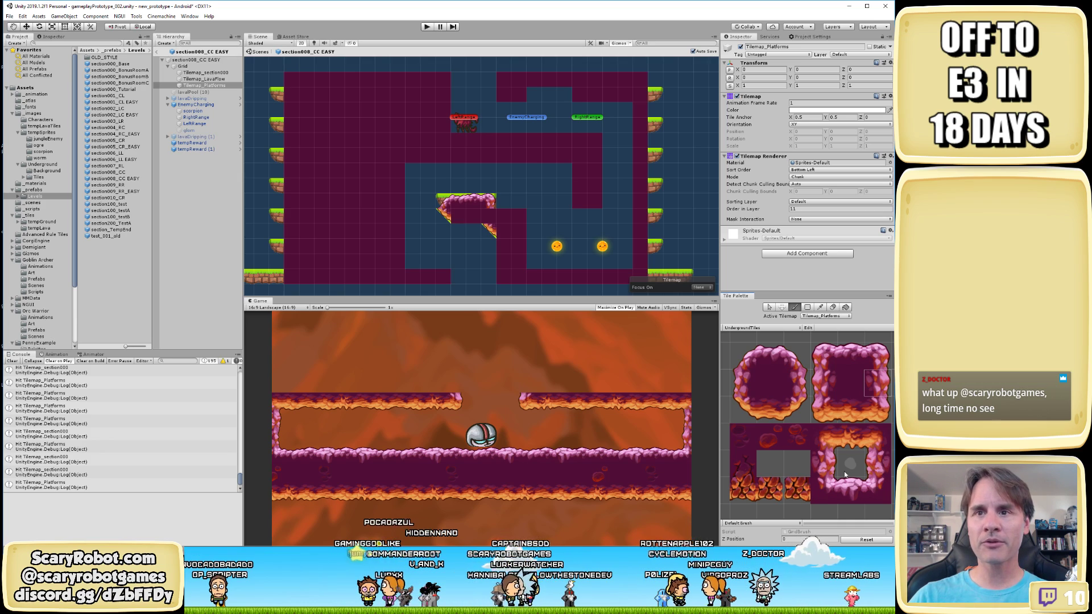
pyautogui.click(884, 360)
pyautogui.click(521, 217)
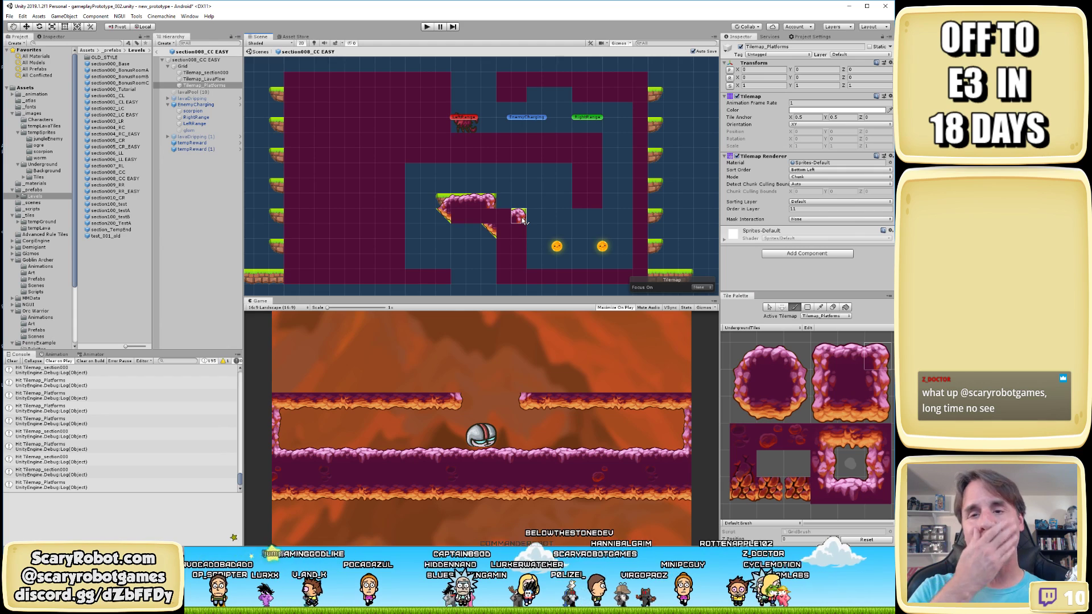
pyautogui.click(851, 351)
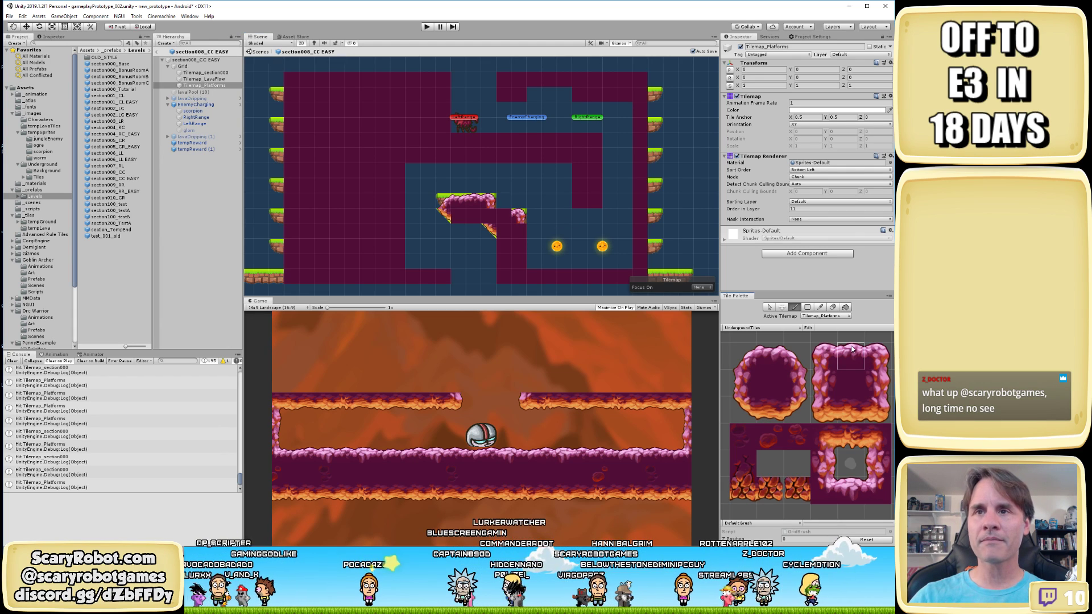
pyautogui.click(504, 216)
# Edge the pillar's right side with cave wall tiles down toward the floor and save
pyautogui.keyDown('ctrl'); pyautogui.click(519, 250); pyautogui.keyUp('ctrl')
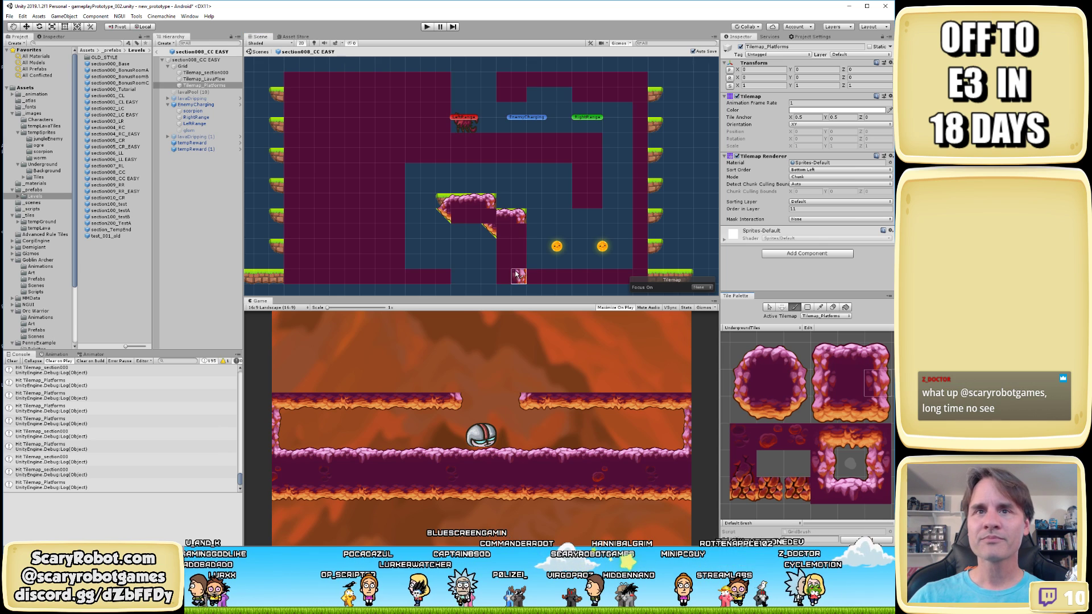
pyautogui.click(519, 231)
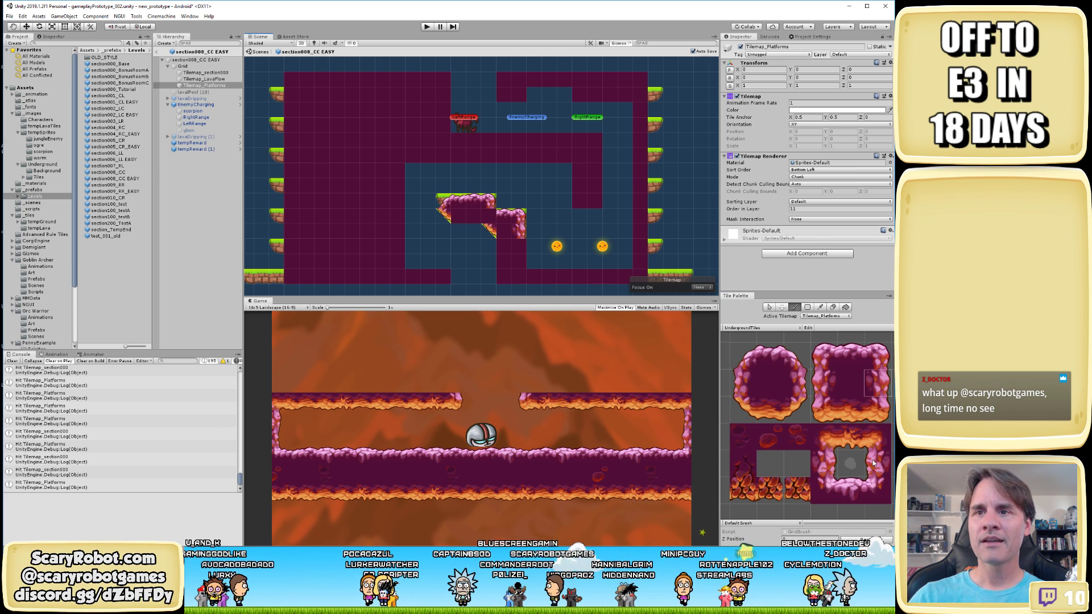
pyautogui.click(794, 381)
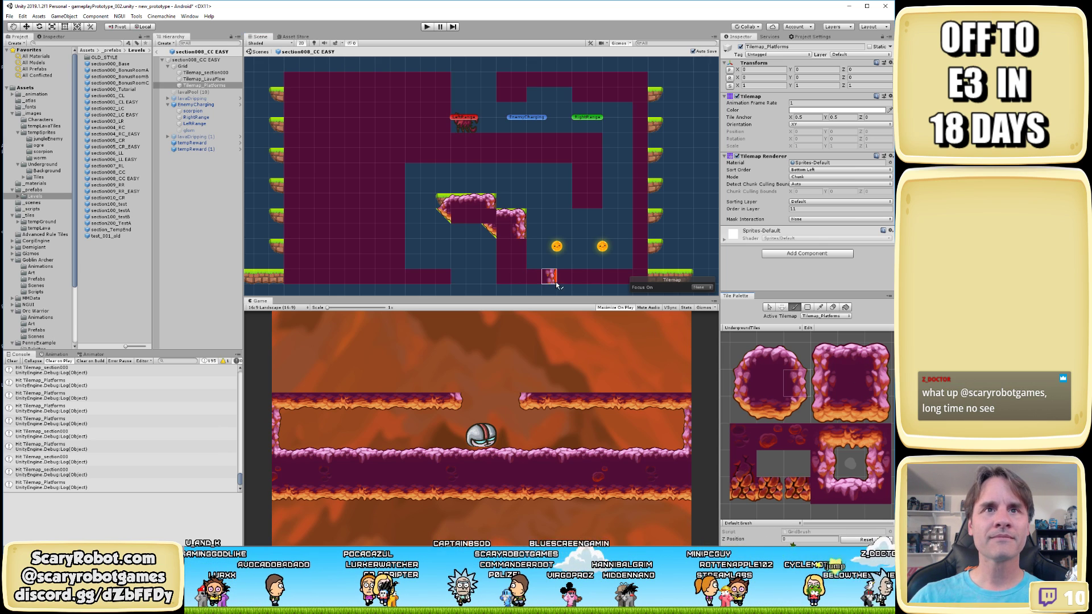
pyautogui.click(519, 246)
pyautogui.click(823, 463)
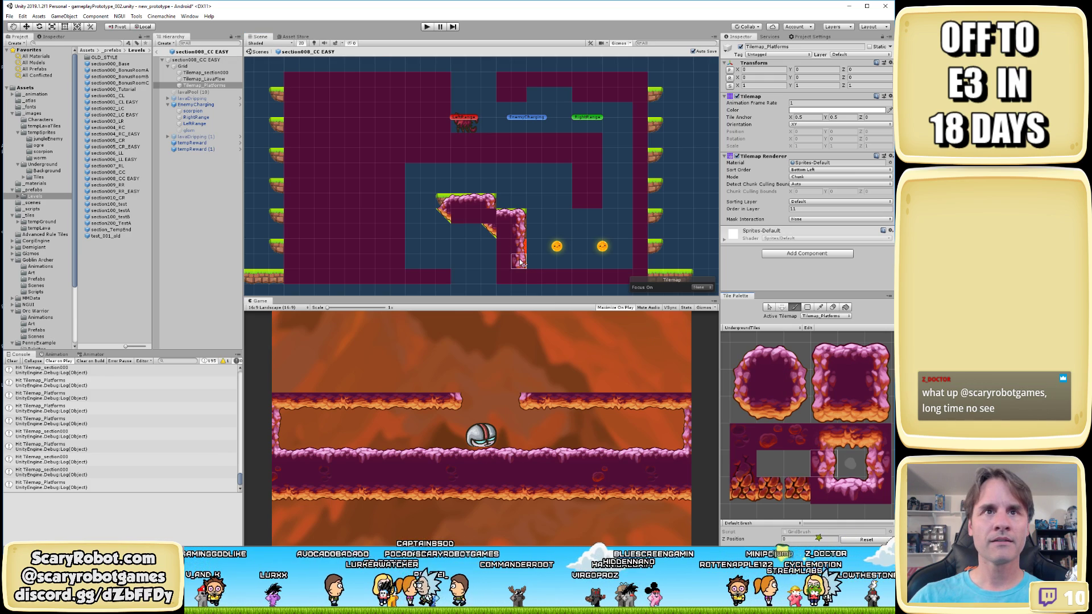
pyautogui.click(518, 261)
pyautogui.hotkey('ctrl', 's')
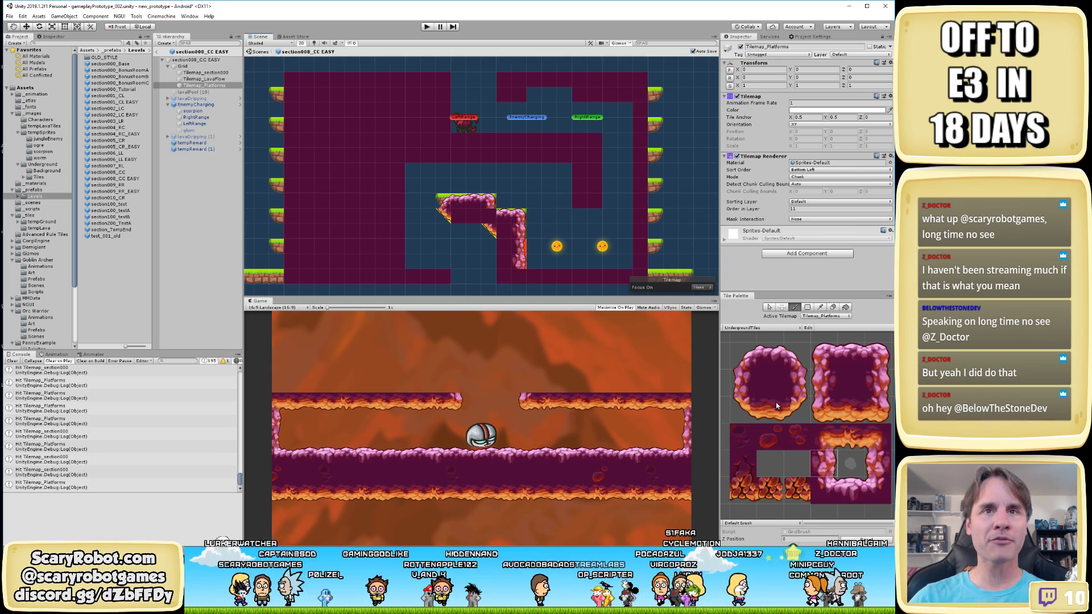
# Finish the pillar's bottom and paint a cave floor along the bottom edge to the right
pyautogui.click(829, 488)
pyautogui.click(519, 275)
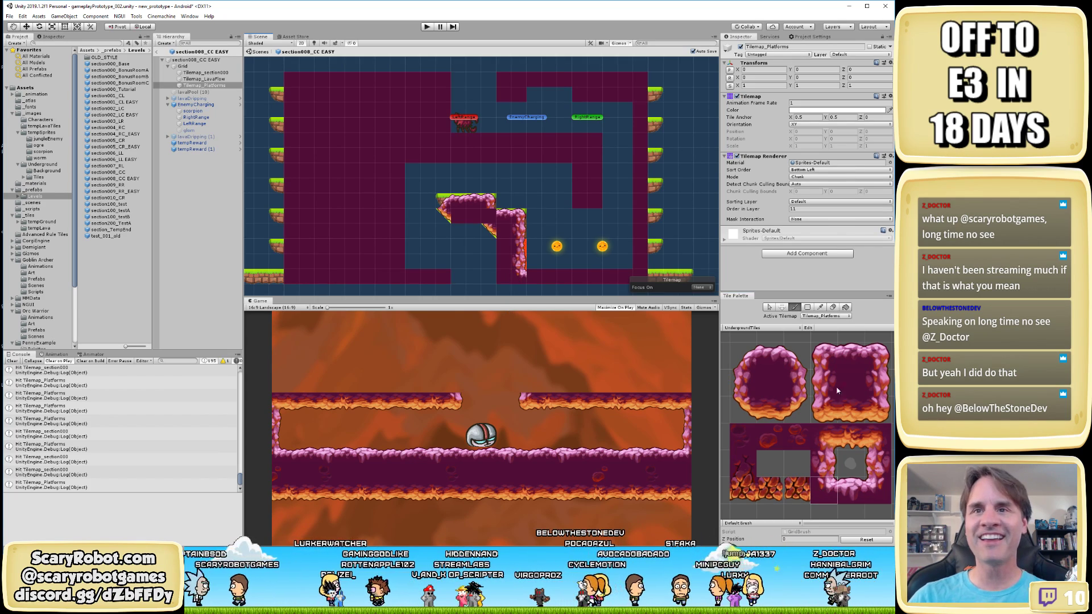
pyautogui.click(769, 358)
pyautogui.moveTo(519, 277); pyautogui.dragTo(628, 282)
pyautogui.hotkey('ctrl', 's')
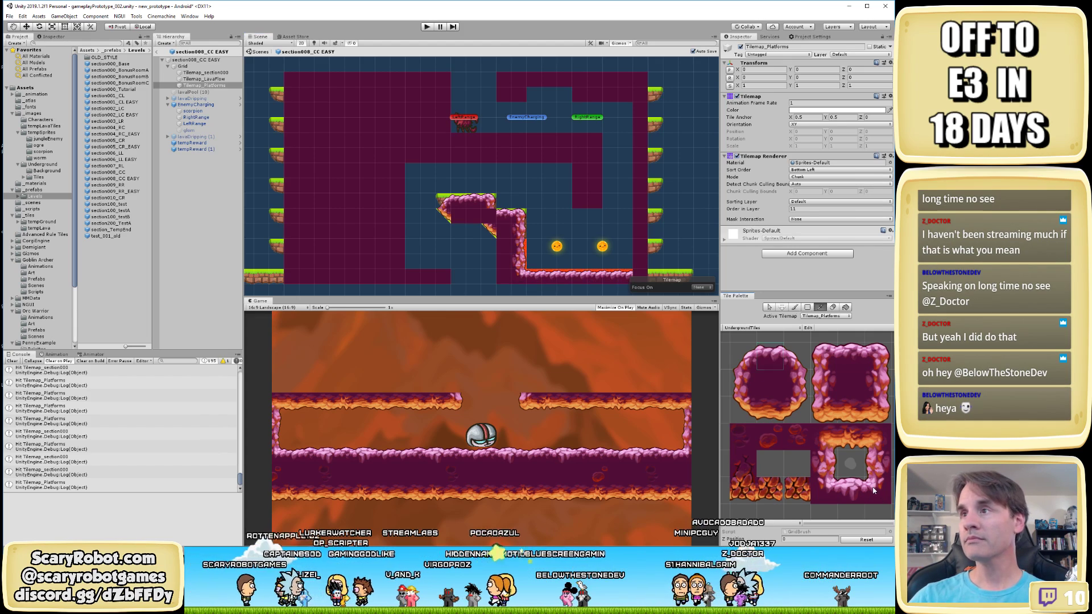
# Paint the left-edge wall-base tile at the pillar's bottom by the lava floor
pyautogui.click(876, 496)
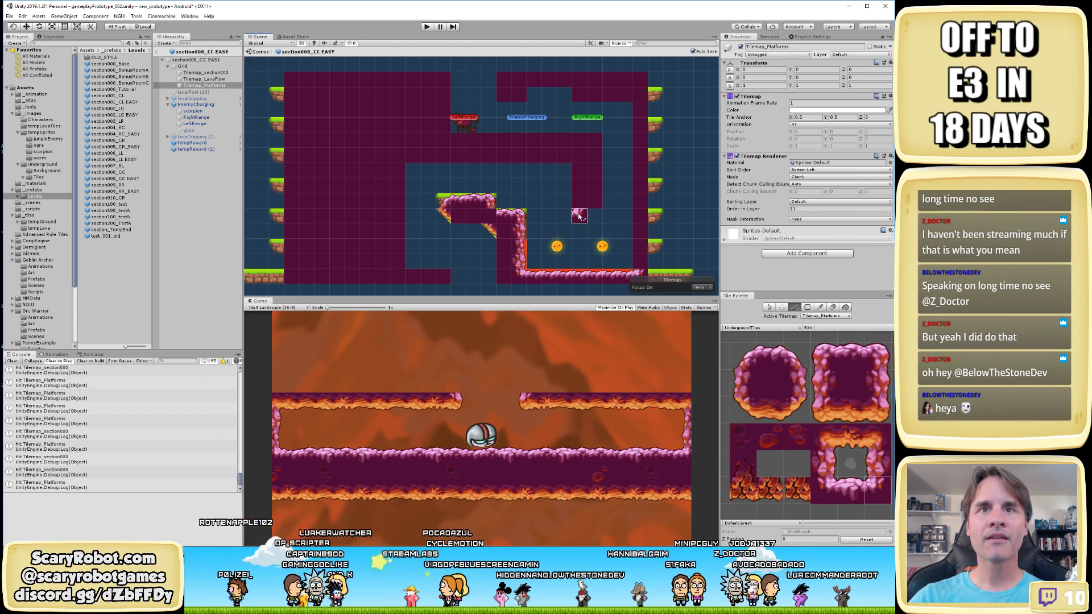
pyautogui.moveTo(631, 268); pyautogui.dragTo(583, 213, button='middle')
pyautogui.scroll(1, 583, 213)
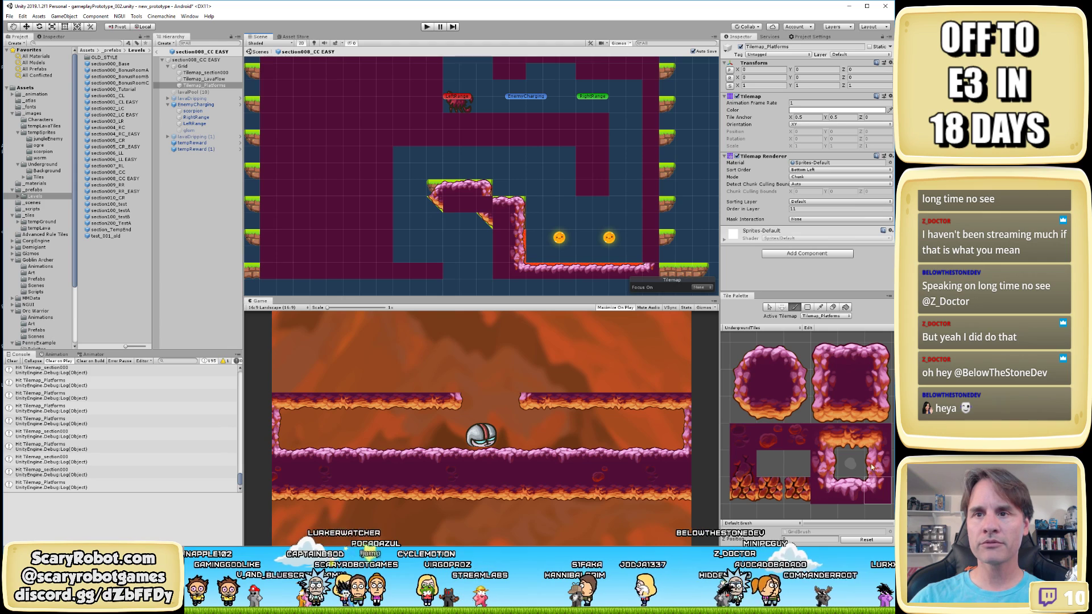
pyautogui.click(877, 436)
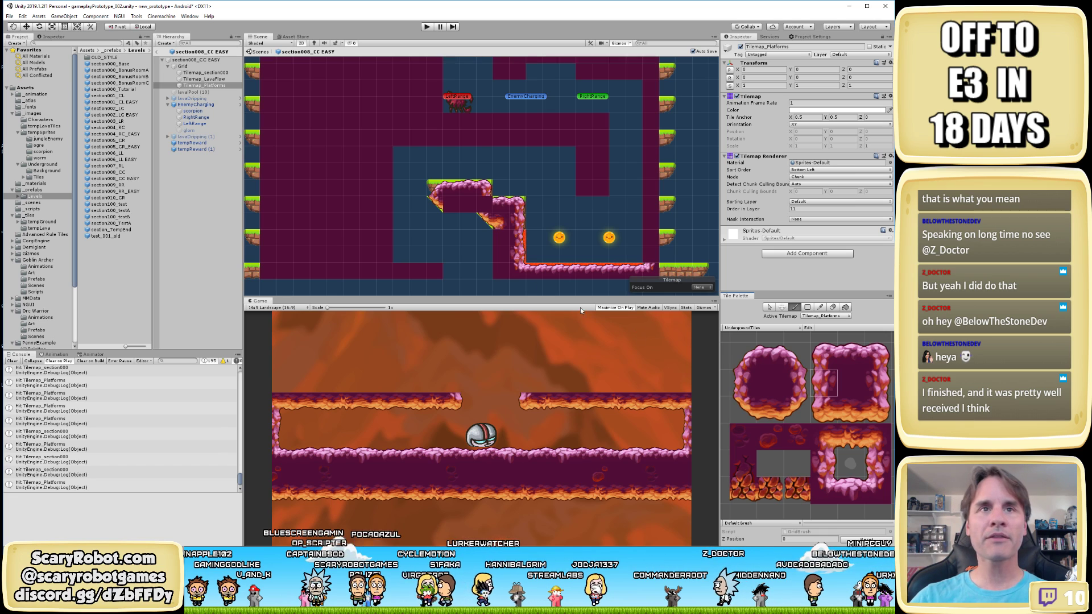
pyautogui.click(740, 384)
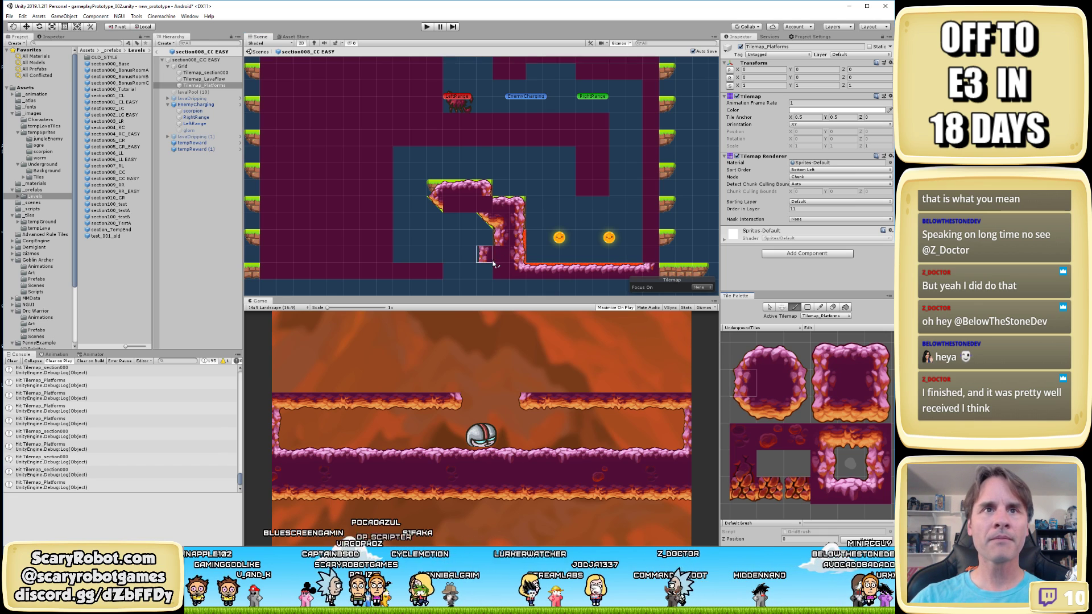
pyautogui.keyDown('ctrl'); pyautogui.click(501, 254); pyautogui.keyUp('ctrl')
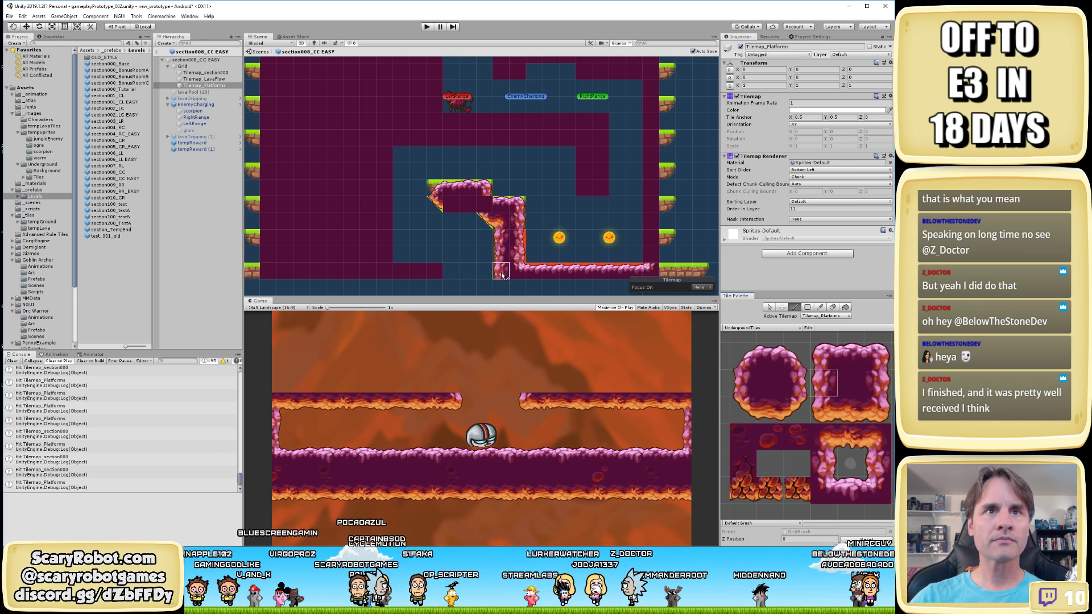
pyautogui.click(501, 275)
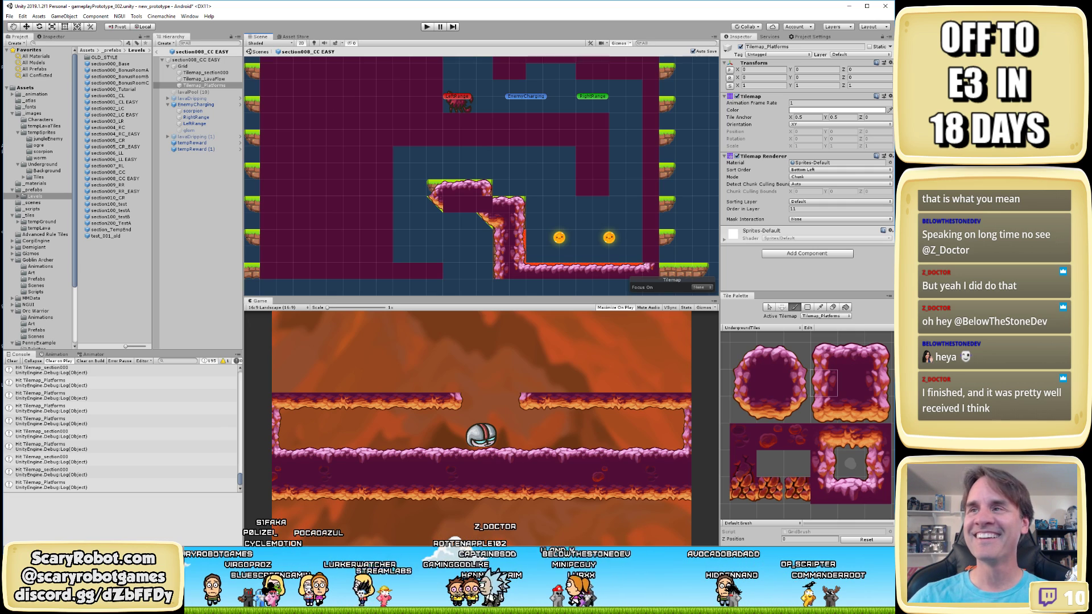
# Paint tiles below the upper ledge's end and fill the gap between the ledge and the pillar
pyautogui.click(769, 407)
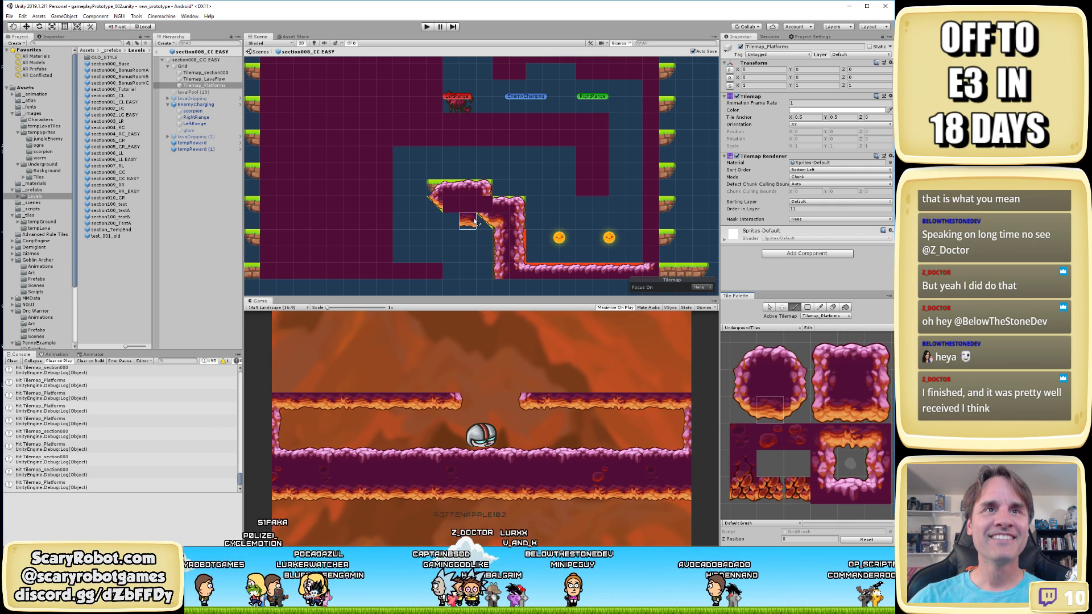
pyautogui.click(452, 206)
pyautogui.hotkey('ctrl', 's')
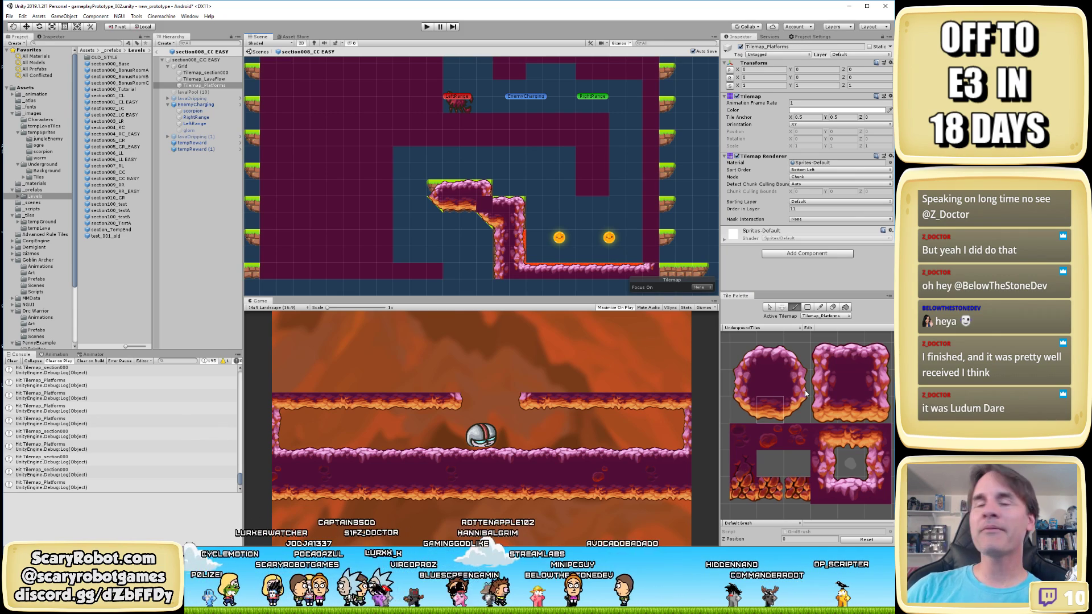
pyautogui.click(869, 433)
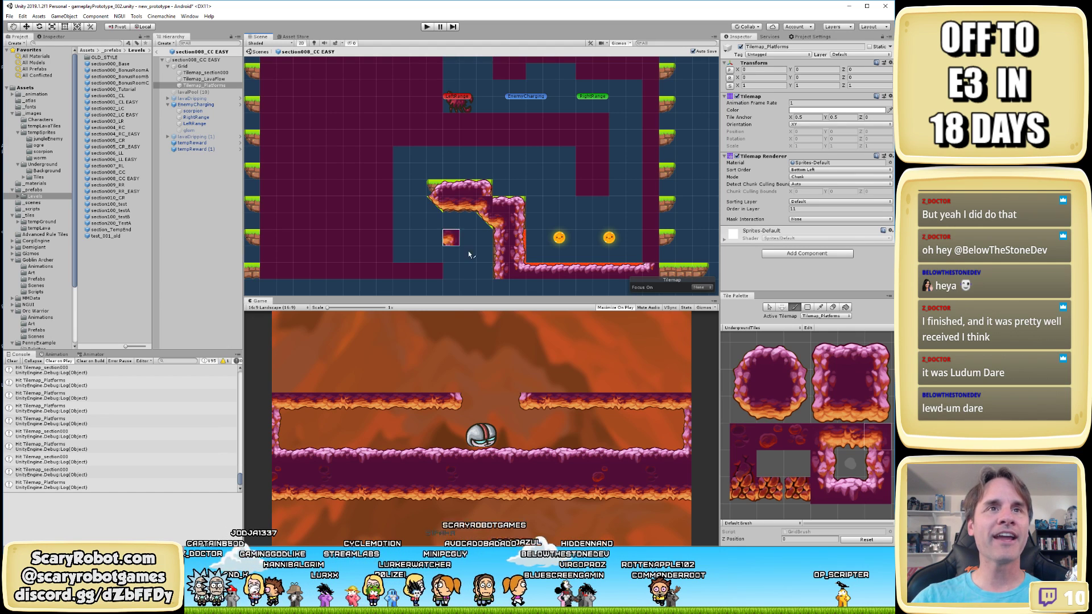
pyautogui.click(534, 267)
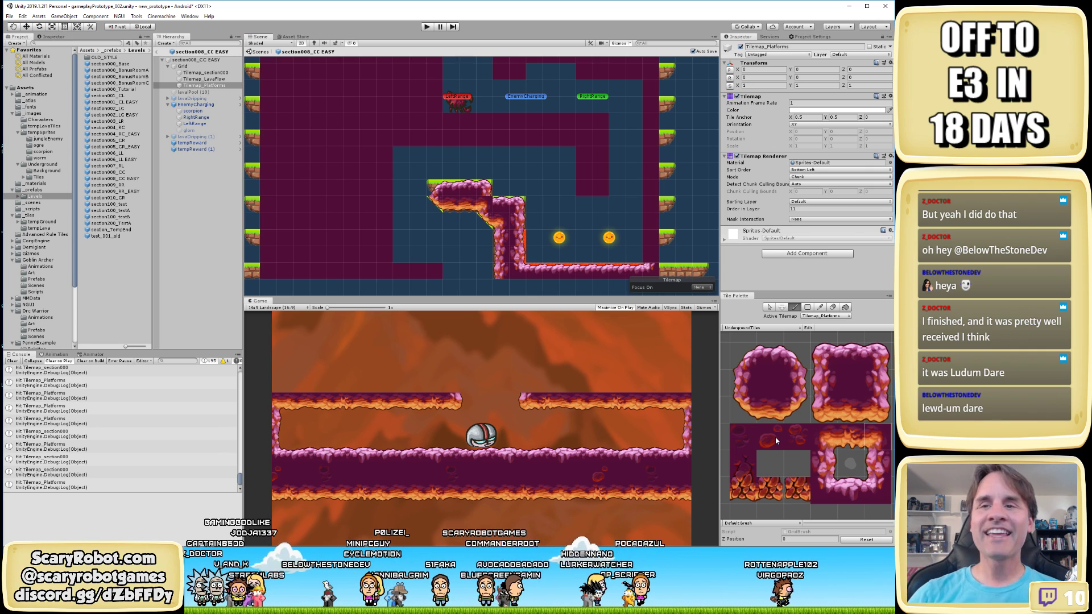
# Paint right-wall rock tiles at and just above the lava floor's right end
pyautogui.click(877, 463)
pyautogui.click(651, 254)
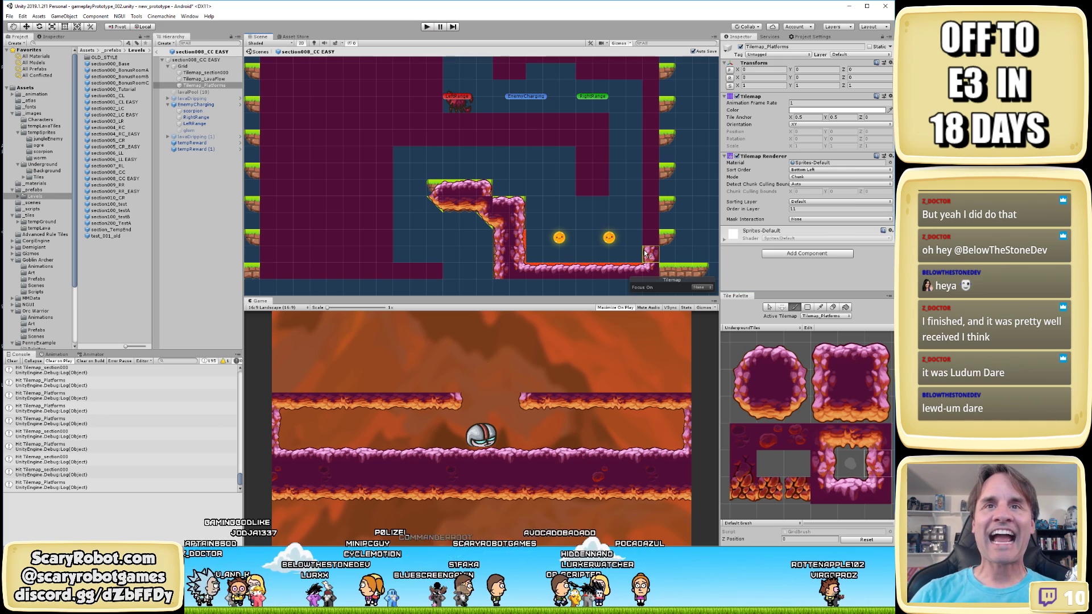
pyautogui.click(823, 383)
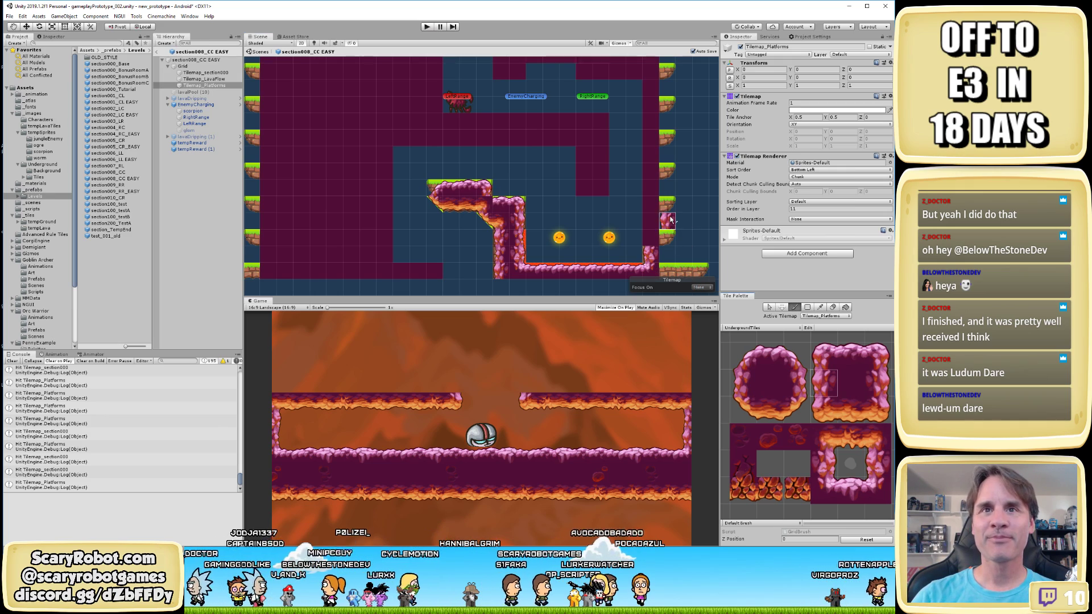
pyautogui.click(652, 236)
pyautogui.scroll(-1, 512, 273)
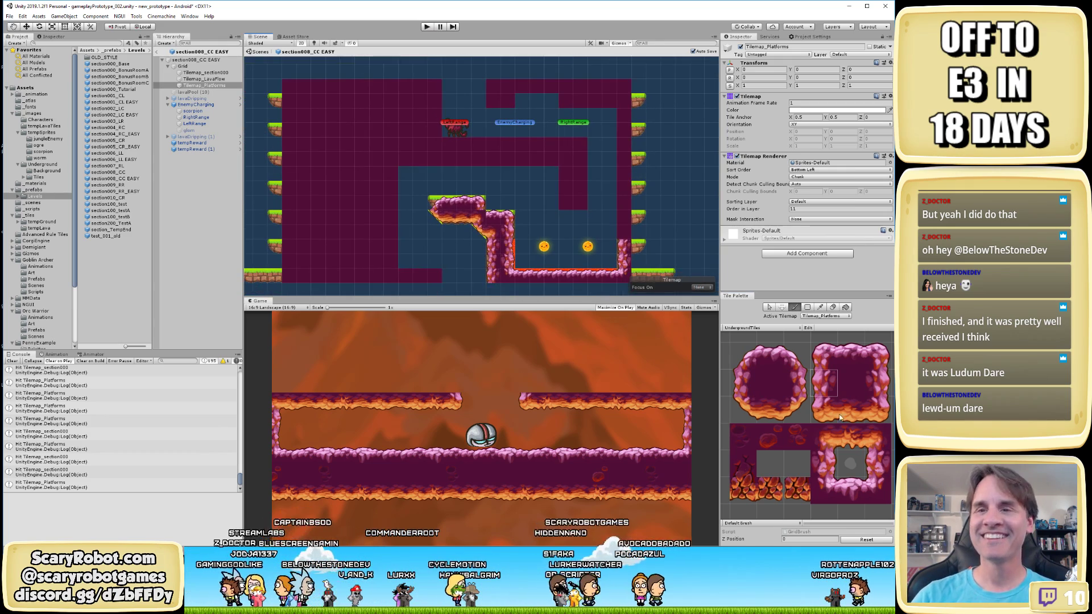
# Paint a column of wall tiles down the right wall, with lava top-edge tiles along the level's top
pyautogui.click(746, 376)
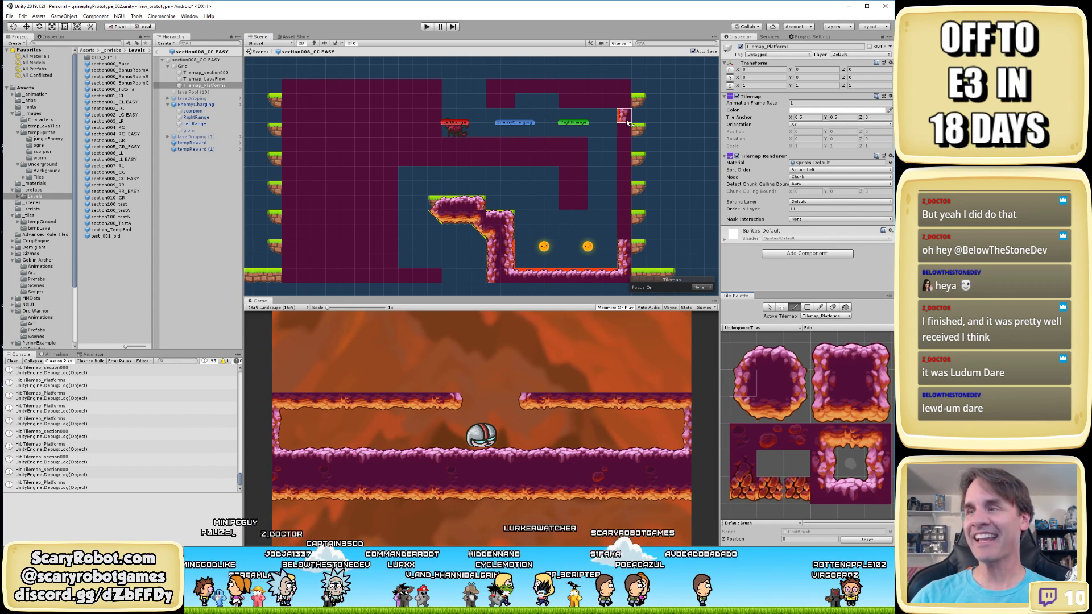
pyautogui.moveTo(627, 121); pyautogui.dragTo(629, 242)
pyautogui.hotkey('ctrl', 's')
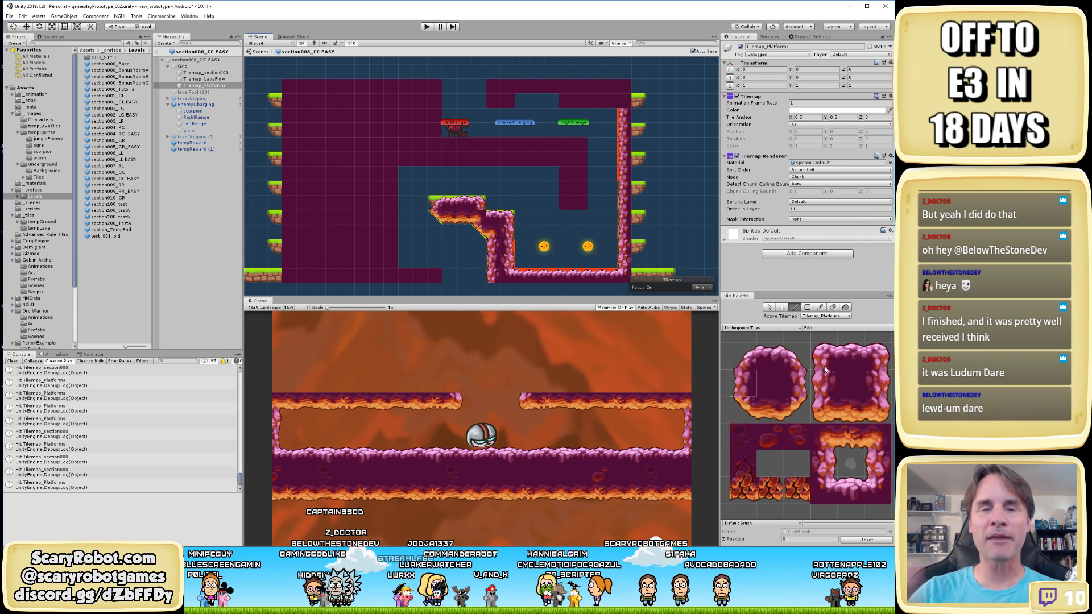
pyautogui.click(875, 438)
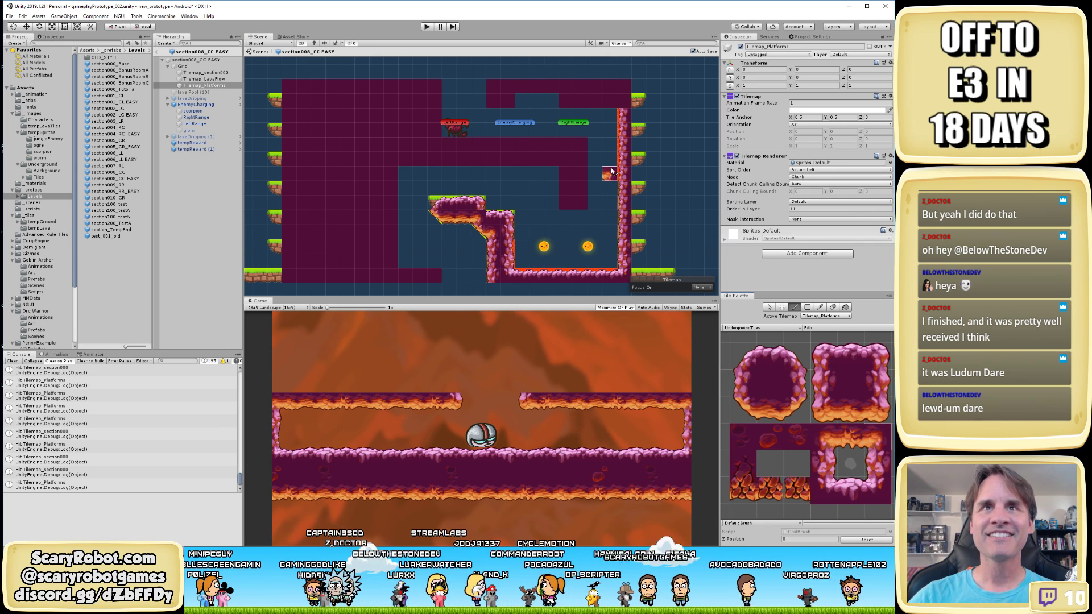
pyautogui.click(623, 103)
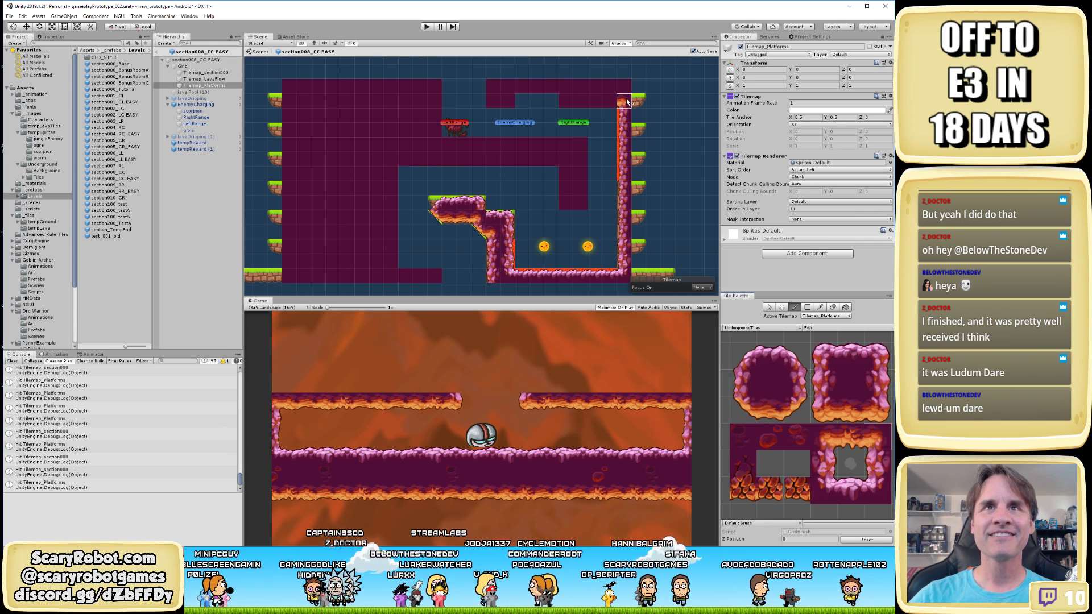
pyautogui.click(846, 446)
pyautogui.click(765, 417)
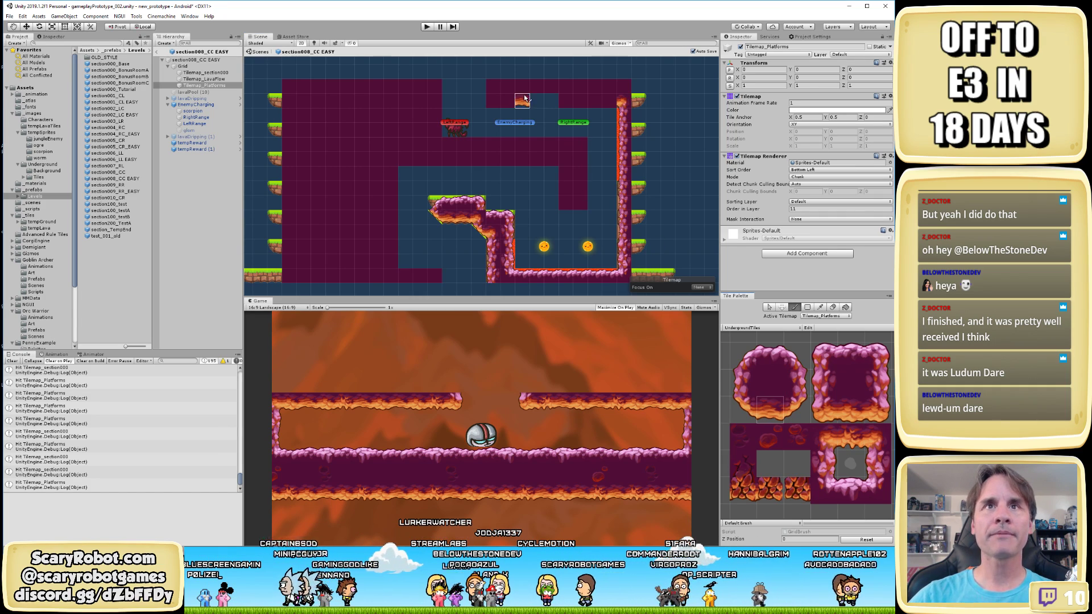
pyautogui.click(580, 101)
pyautogui.click(608, 102)
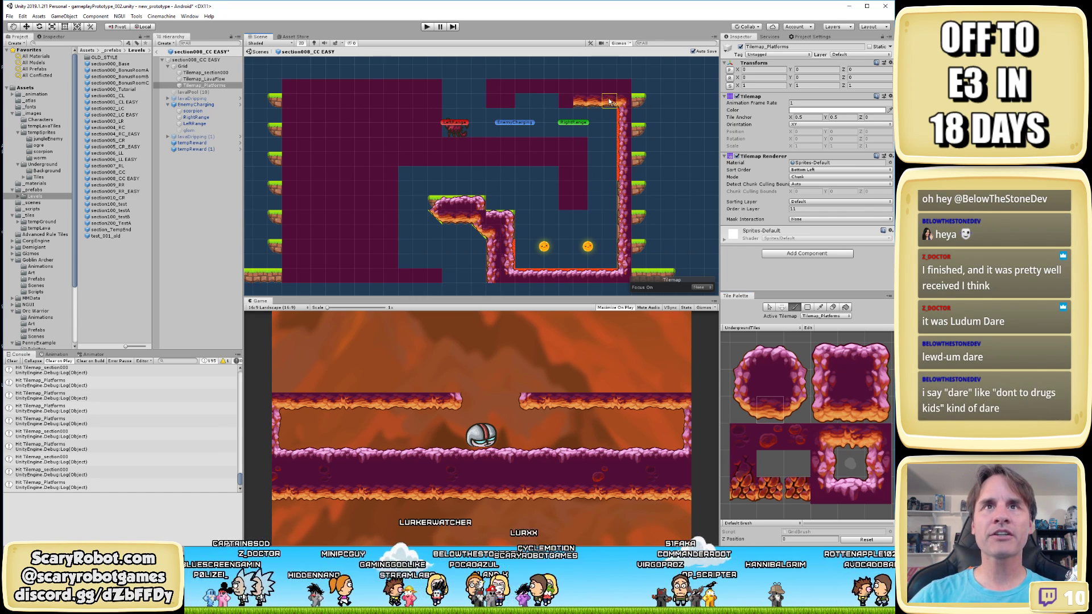
pyautogui.hotkey('ctrl', 's')
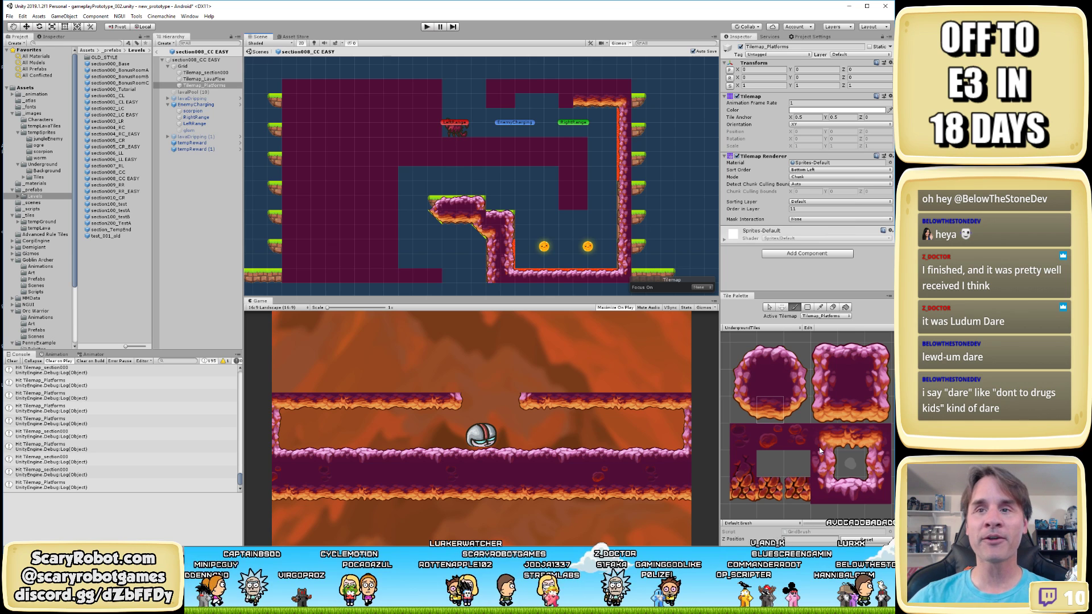
# Lay top-edge tiles along the upper platform's left end and a run of edge tiles along the upper wall
pyautogui.click(825, 412)
pyautogui.moveTo(580, 101); pyautogui.dragTo(565, 101)
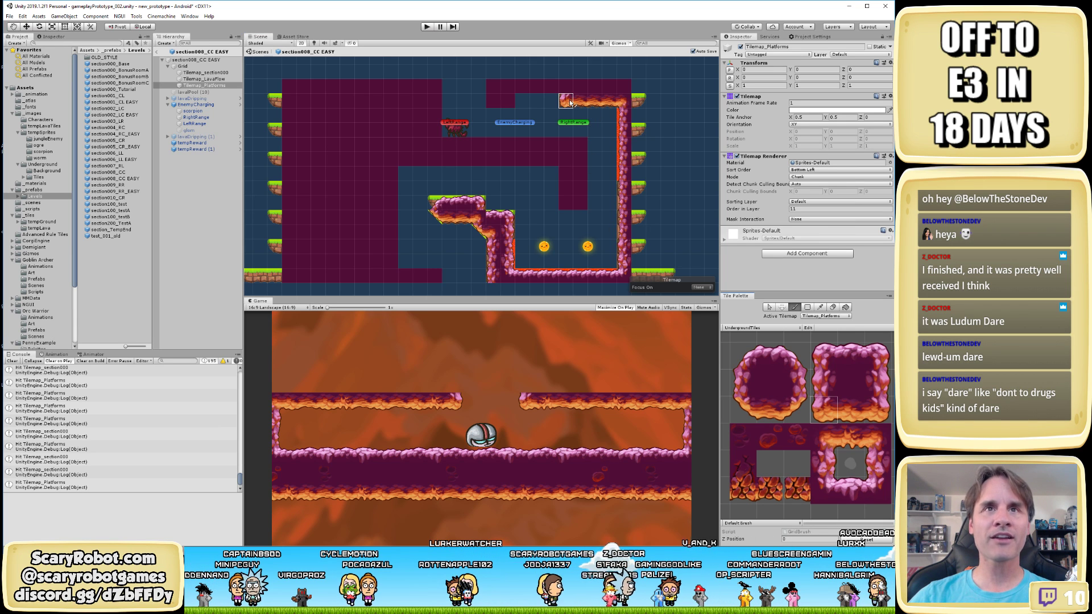
pyautogui.click(874, 411)
pyautogui.click(508, 101)
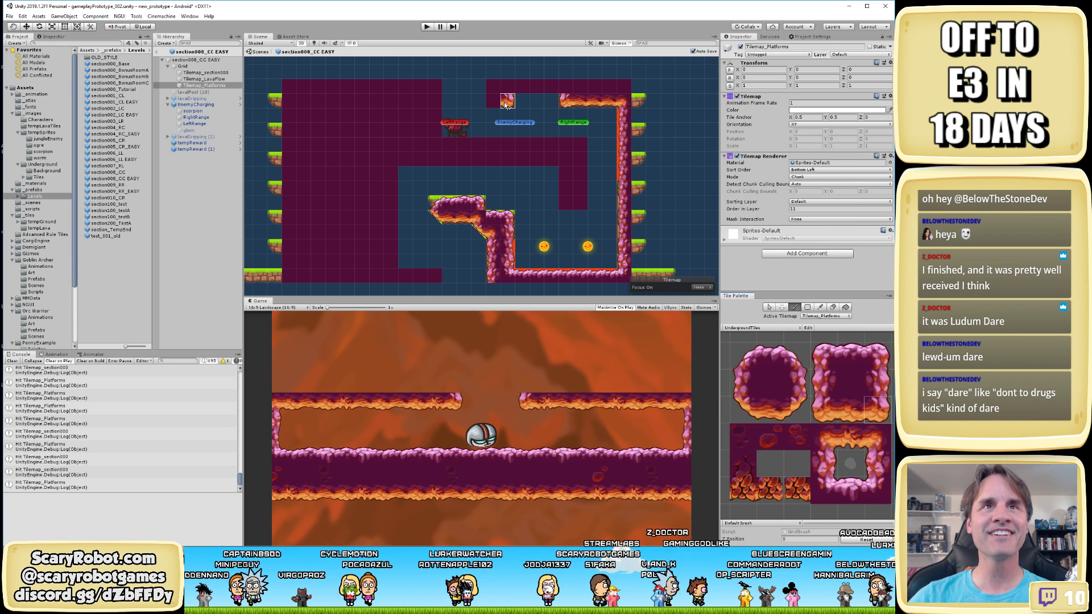
pyautogui.click(771, 409)
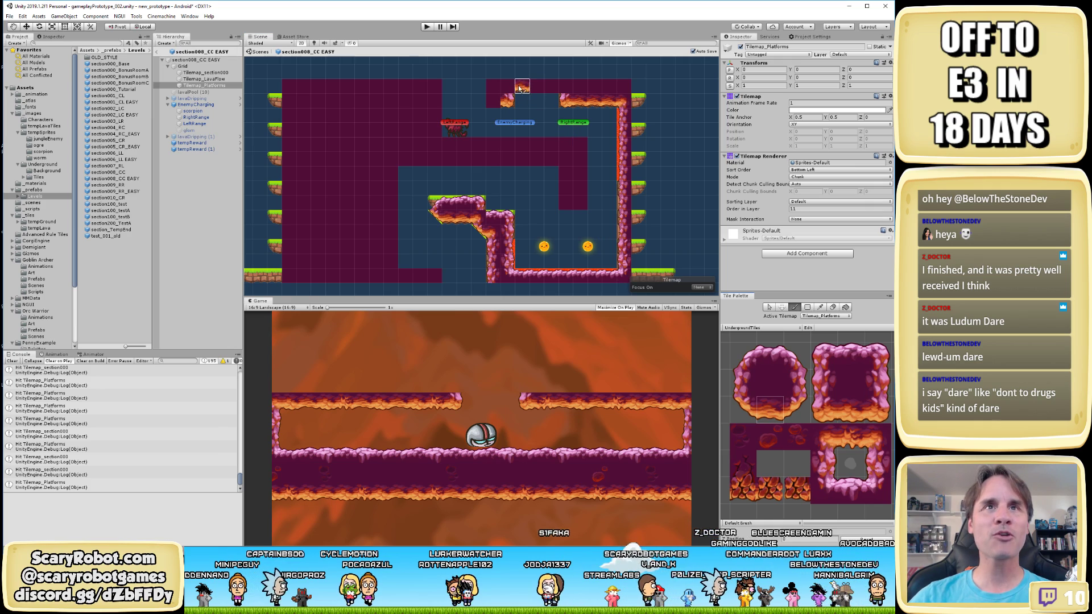
pyautogui.moveTo(522, 85); pyautogui.dragTo(537, 86)
pyautogui.click(555, 89)
pyautogui.hotkey('ctrl', 's')
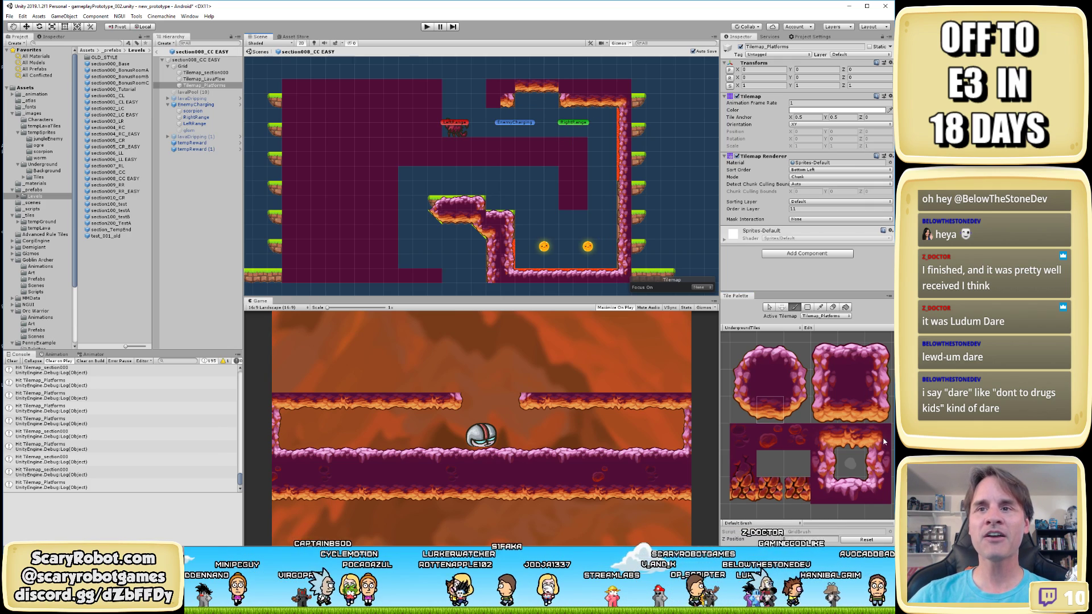
# Place top-right and top-left corner tiles at both ends of the upper wall
pyautogui.click(878, 436)
pyautogui.click(566, 88)
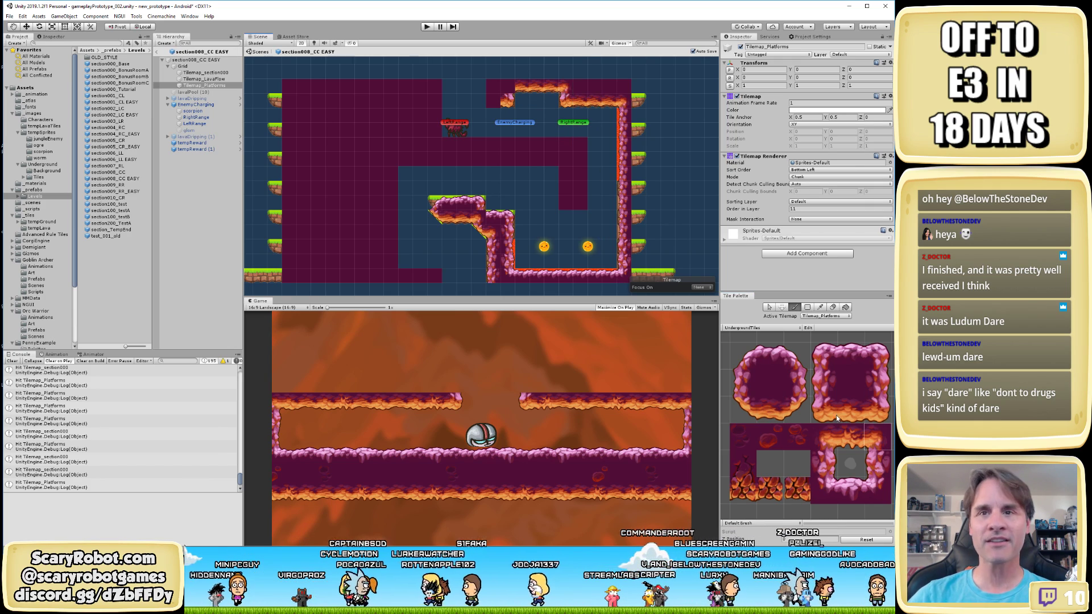
pyautogui.click(820, 439)
pyautogui.click(508, 87)
pyautogui.hotkey('ctrl', 's')
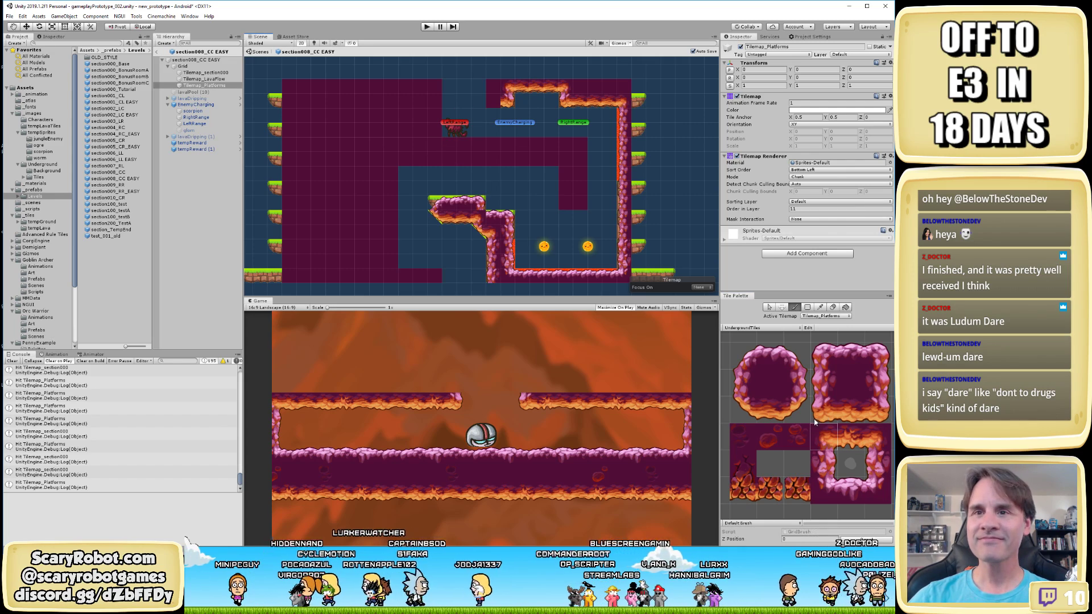
# Add more edge tiles at the upper wall's left end and along the top edge
pyautogui.click(823, 409)
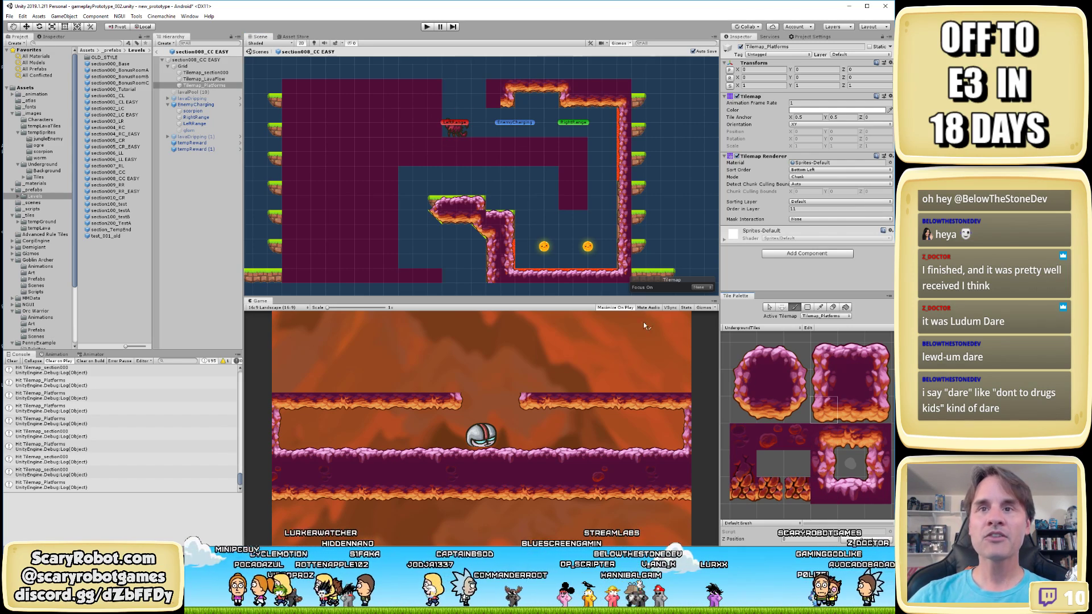
pyautogui.click(494, 101)
pyautogui.click(828, 373)
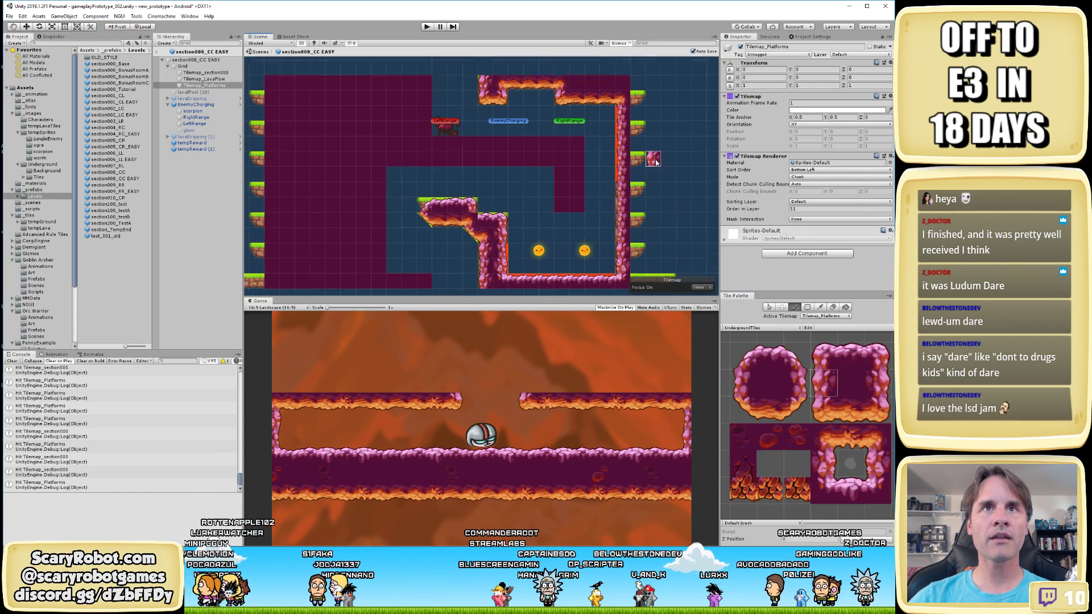
pyautogui.scroll(3, 606, 151)
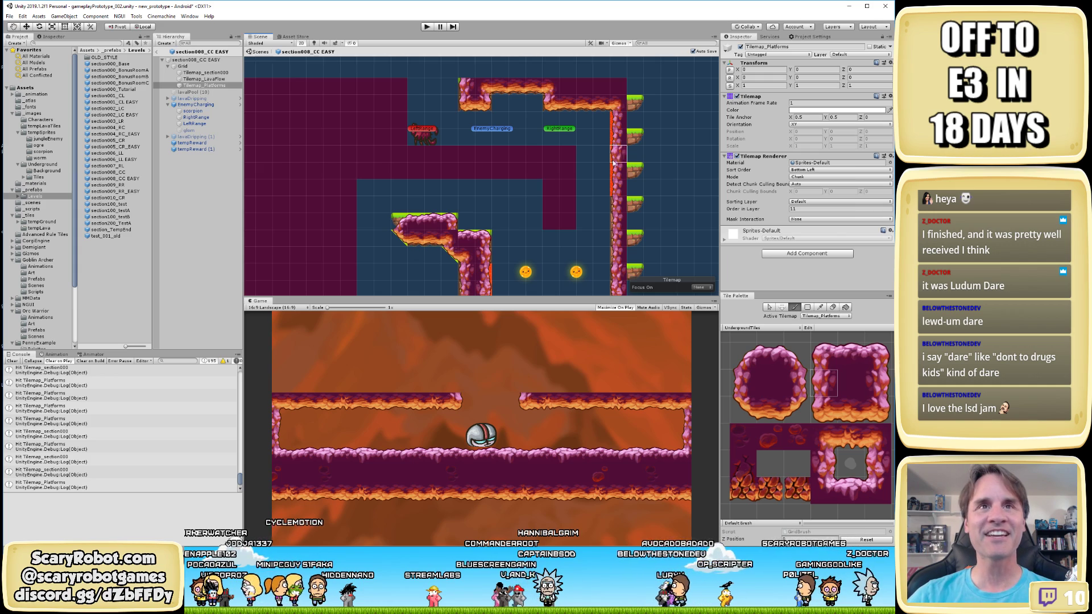
pyautogui.click(840, 417)
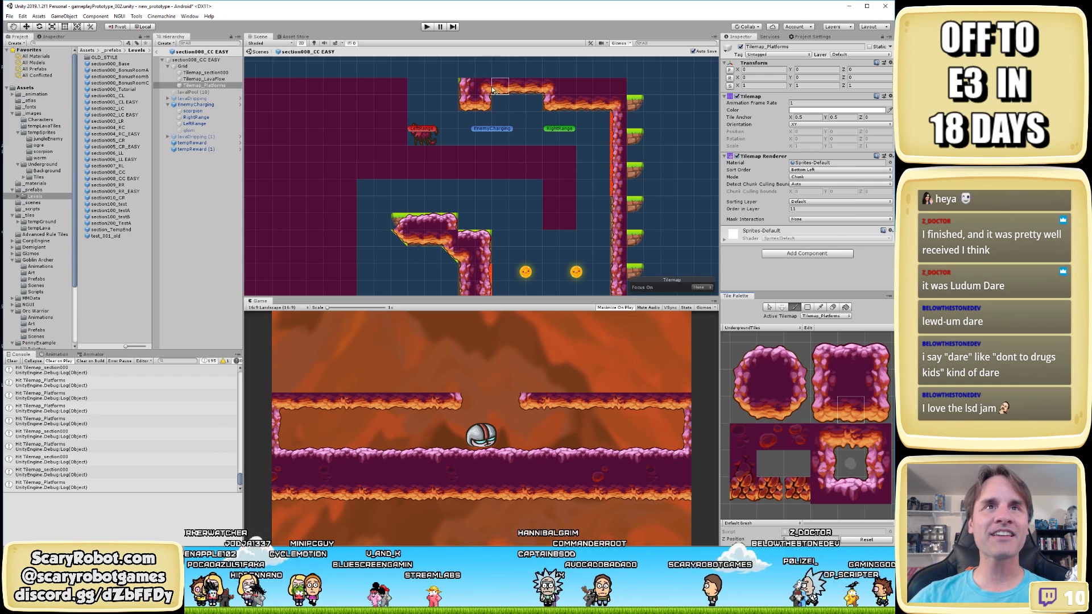
pyautogui.click(844, 440)
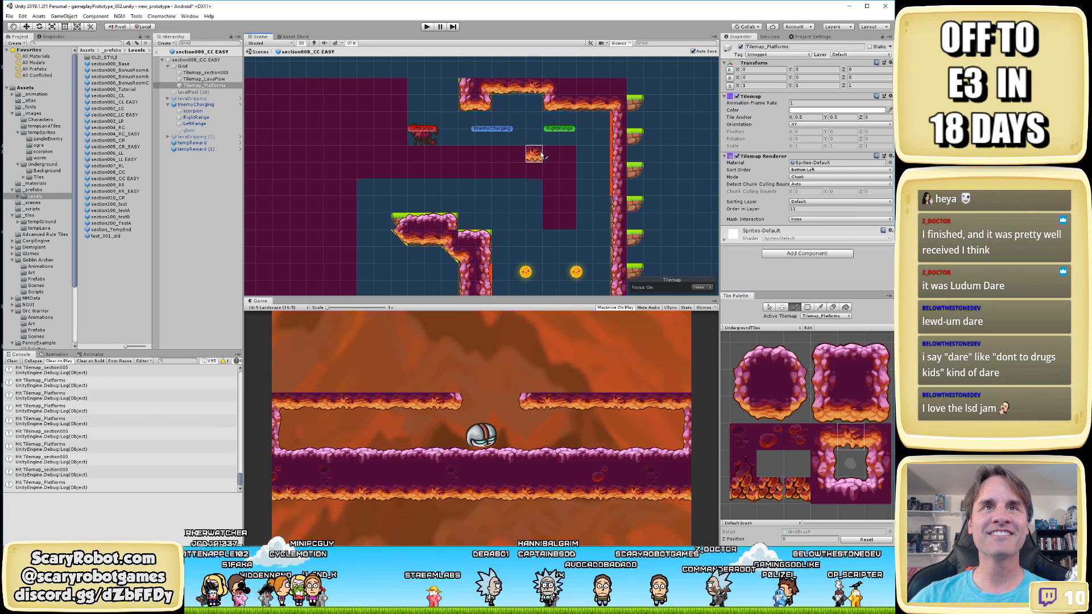
pyautogui.click(572, 103)
pyautogui.hotkey('ctrl', 's')
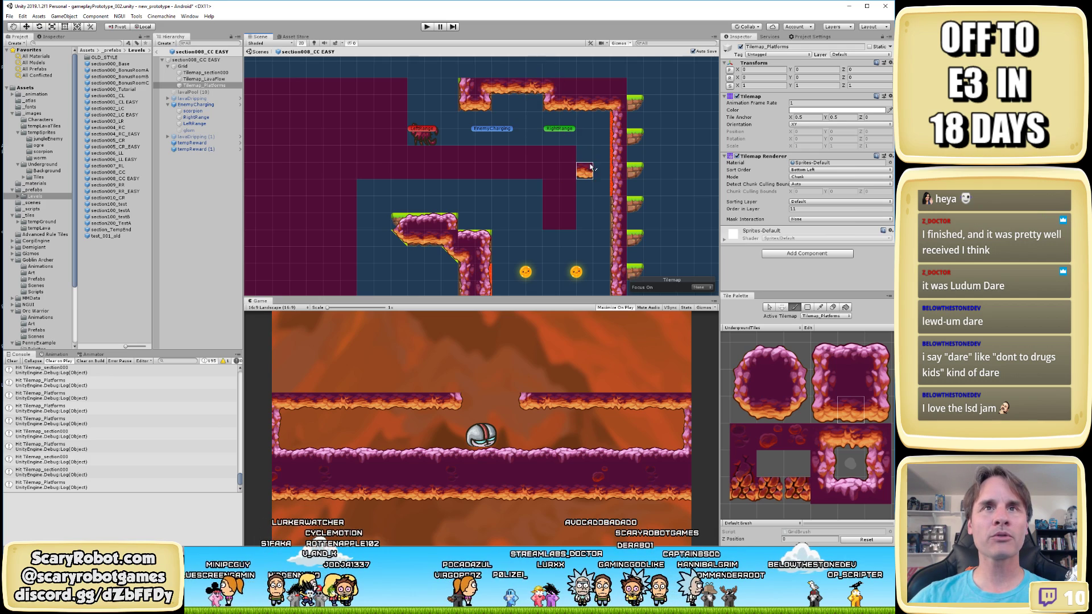
# Cap the top of the right wall column with a pink cave rock tile
pyautogui.moveTo(576, 172)
pyautogui.mouseDown(button='middle')
pyautogui.moveTo(568, 158)
pyautogui.moveTo(569, 170)
pyautogui.mouseUp(button='middle')
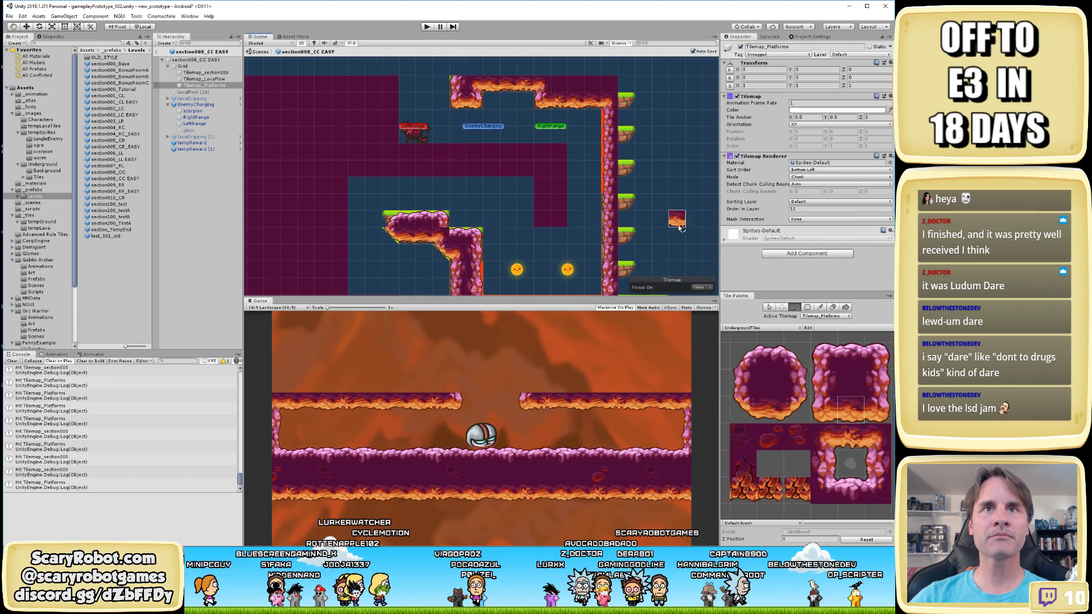
pyautogui.click(824, 383)
pyautogui.click(609, 118)
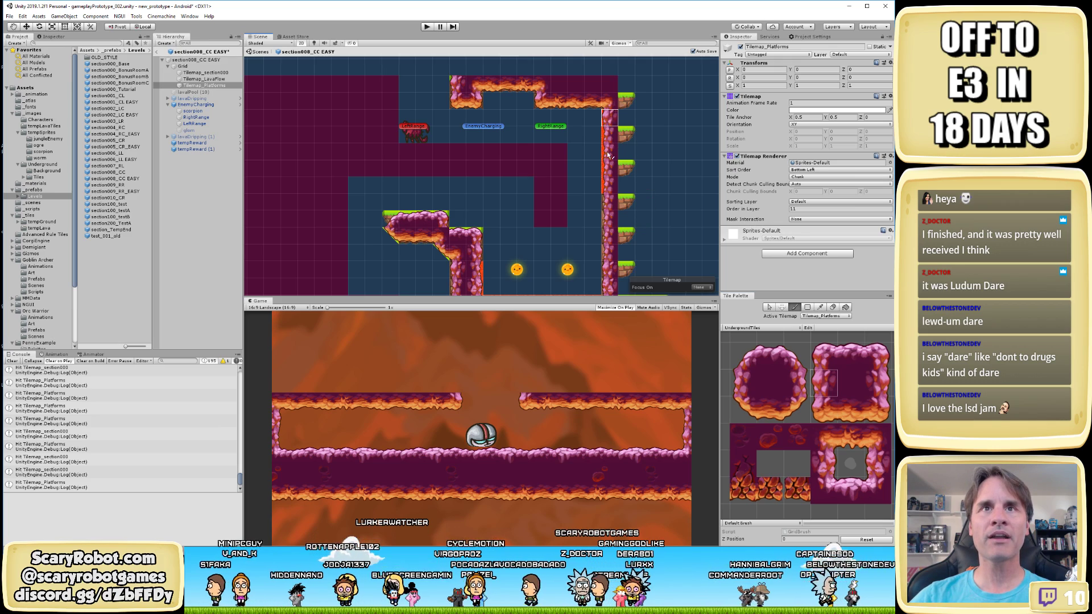
pyautogui.moveTo(610, 217); pyautogui.dragTo(609, 153, button='middle')
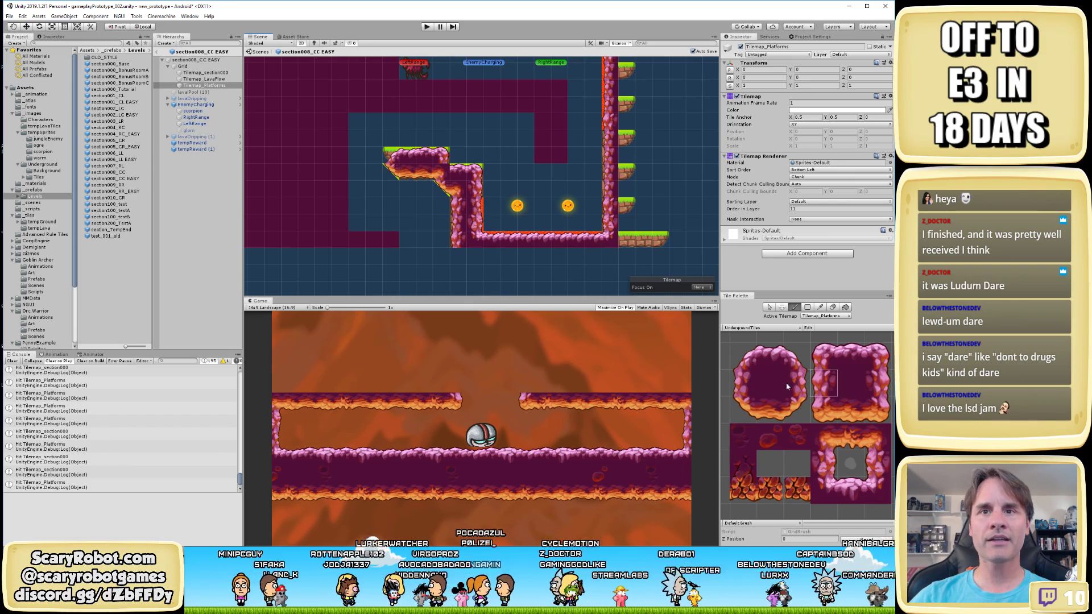
pyautogui.click(878, 463)
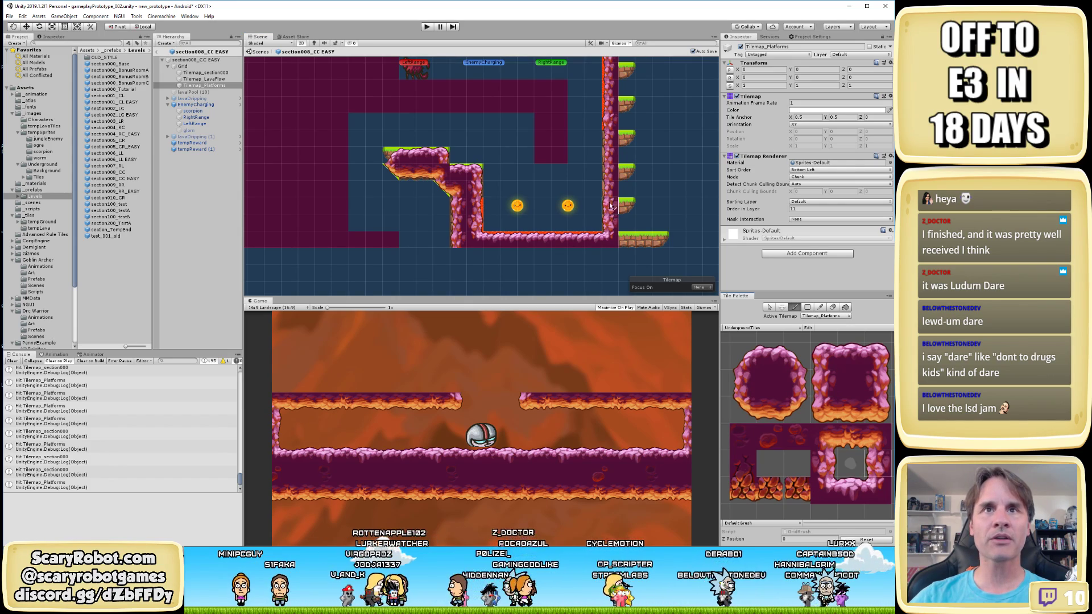
pyautogui.moveTo(606, 81); pyautogui.dragTo(595, 153, button='middle')
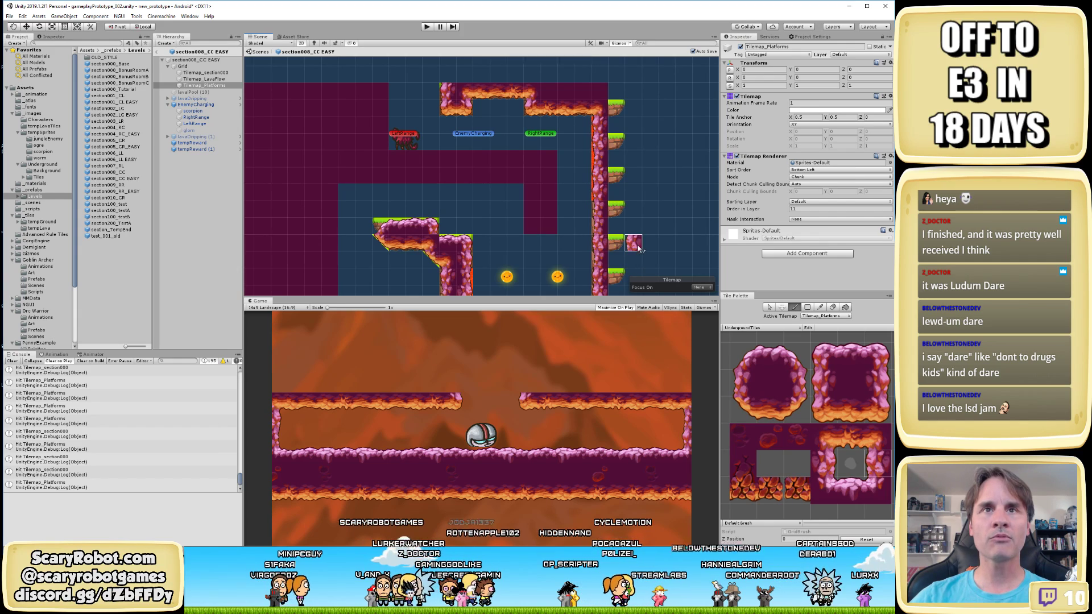
pyautogui.moveTo(637, 245); pyautogui.dragTo(633, 199, button='middle')
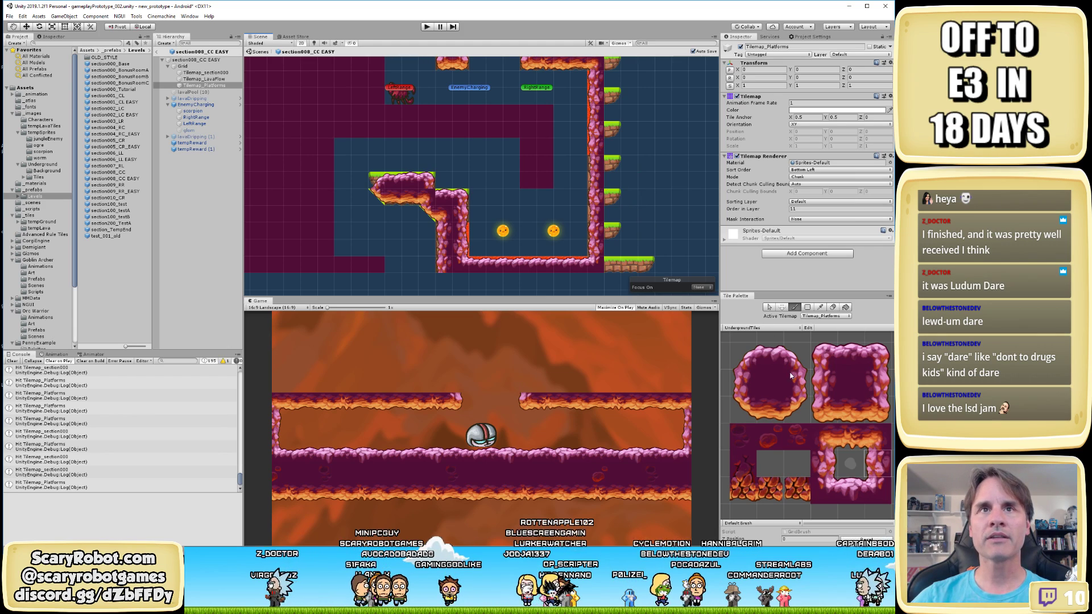
# Paint a pillar hanging from the middle ceiling, with lava tiles on its top and down both sides
pyautogui.moveTo(643, 230)
pyautogui.mouseDown(button='middle')
pyautogui.moveTo(681, 233)
pyautogui.moveTo(680, 265)
pyautogui.mouseUp(button='middle')
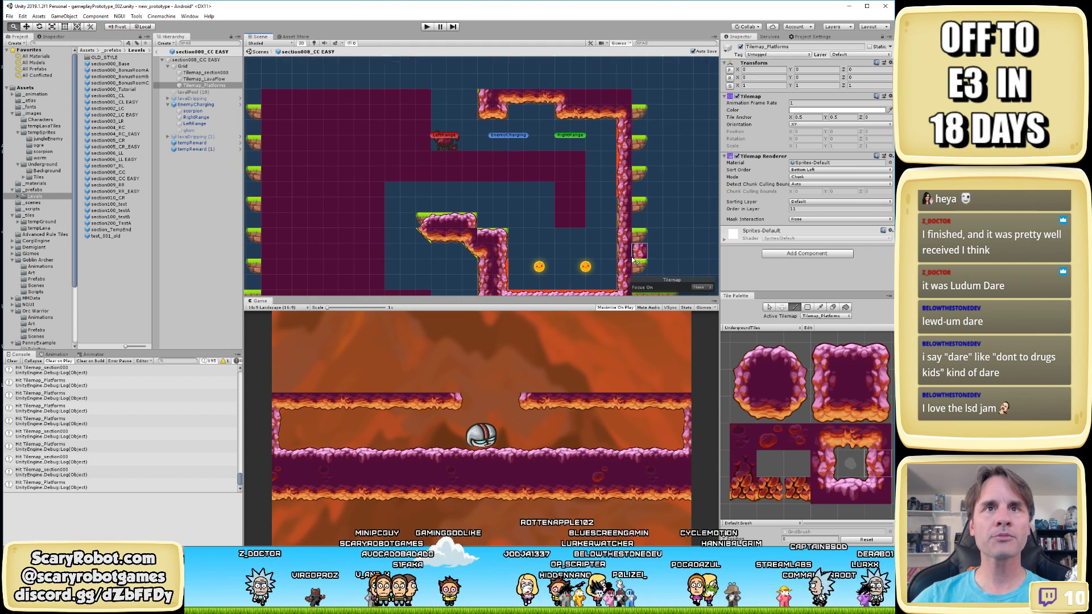
pyautogui.click(827, 410)
pyautogui.click(563, 220)
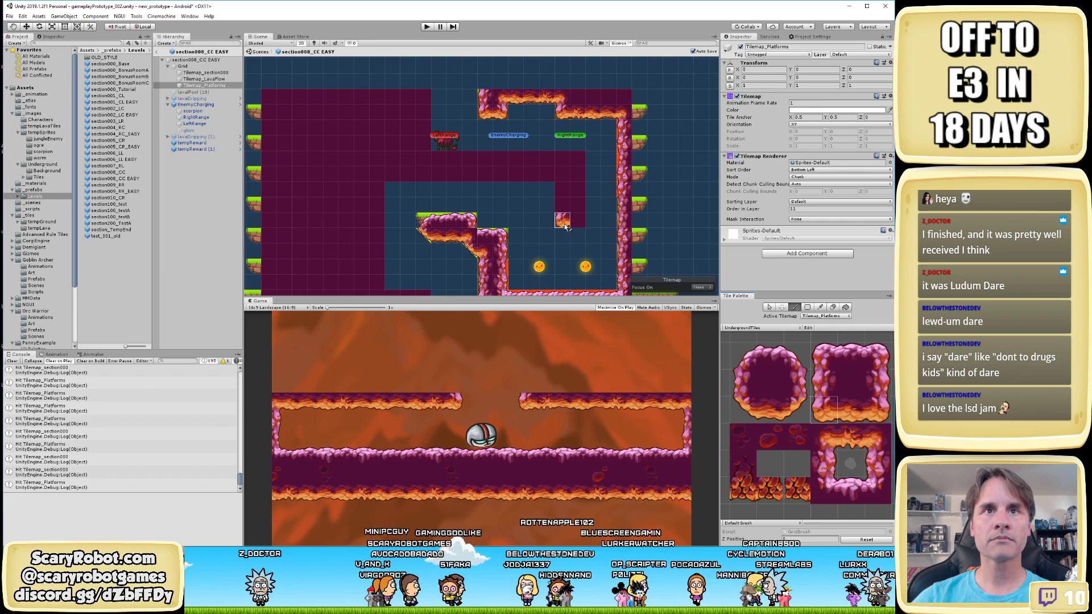
pyautogui.press('i')
pyautogui.click(877, 407)
pyautogui.click(577, 221)
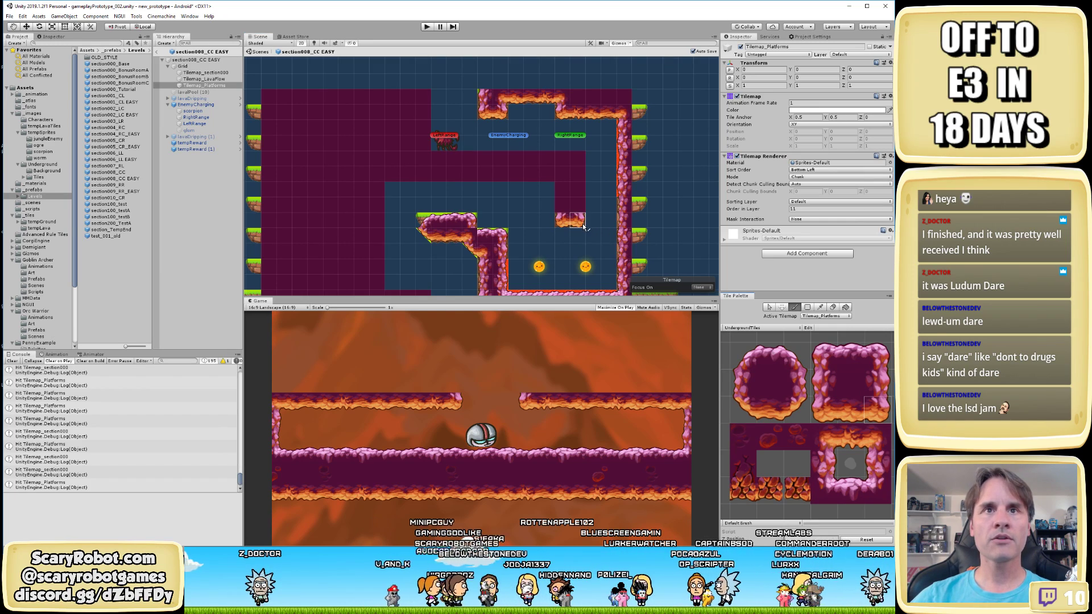
pyautogui.click(798, 386)
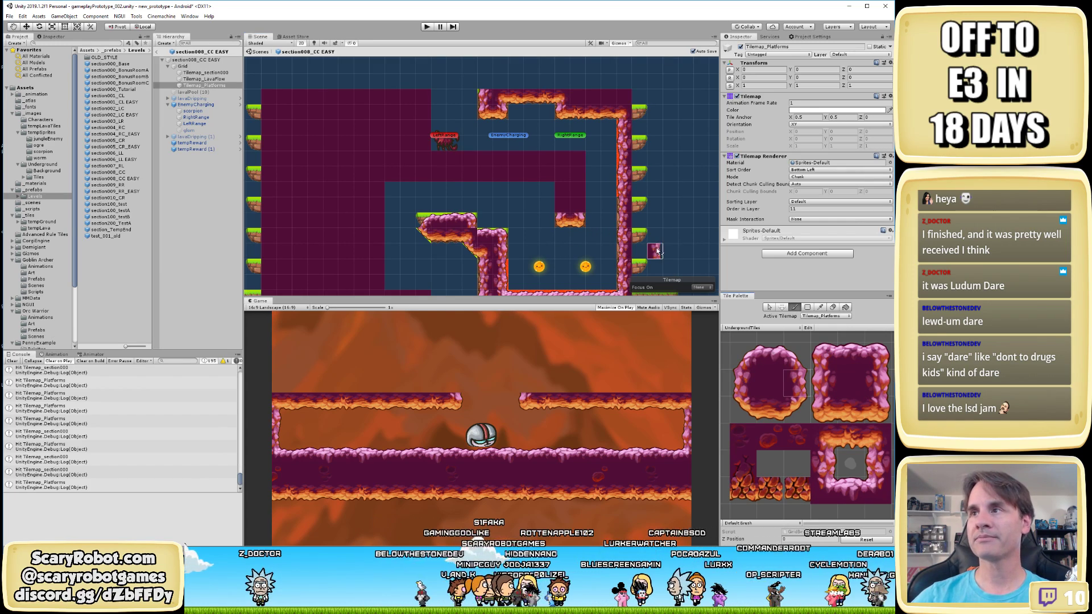
pyautogui.moveTo(578, 173)
pyautogui.mouseDown()
pyautogui.moveTo(578, 220)
pyautogui.moveTo(563, 210)
pyautogui.mouseUp()
pyautogui.click(739, 381)
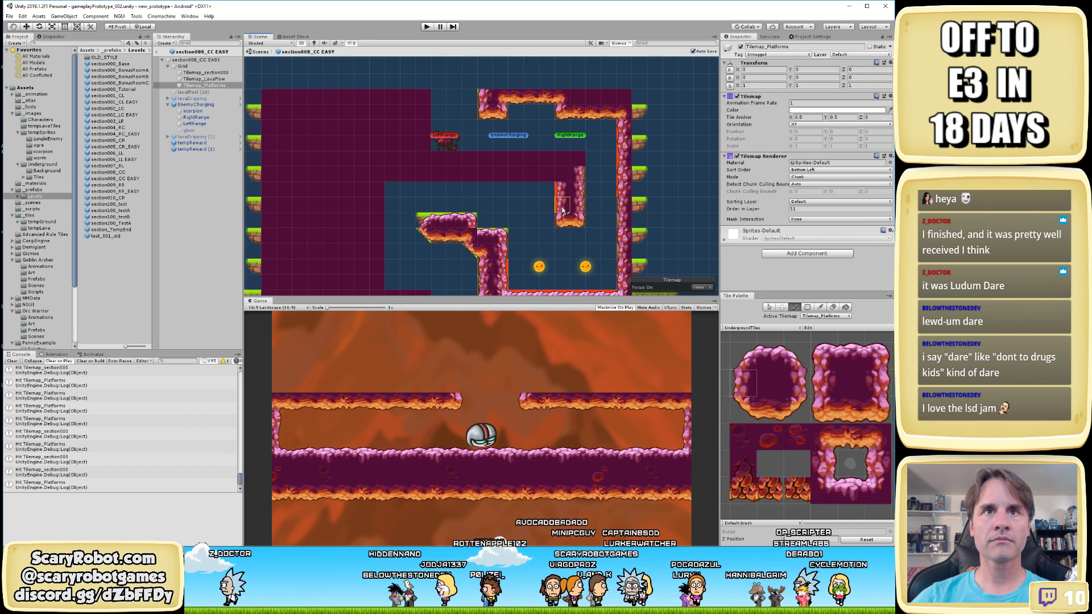
# Paint a lava-lined ledge along the ceiling's underside that meets the pillar
pyautogui.click(881, 440)
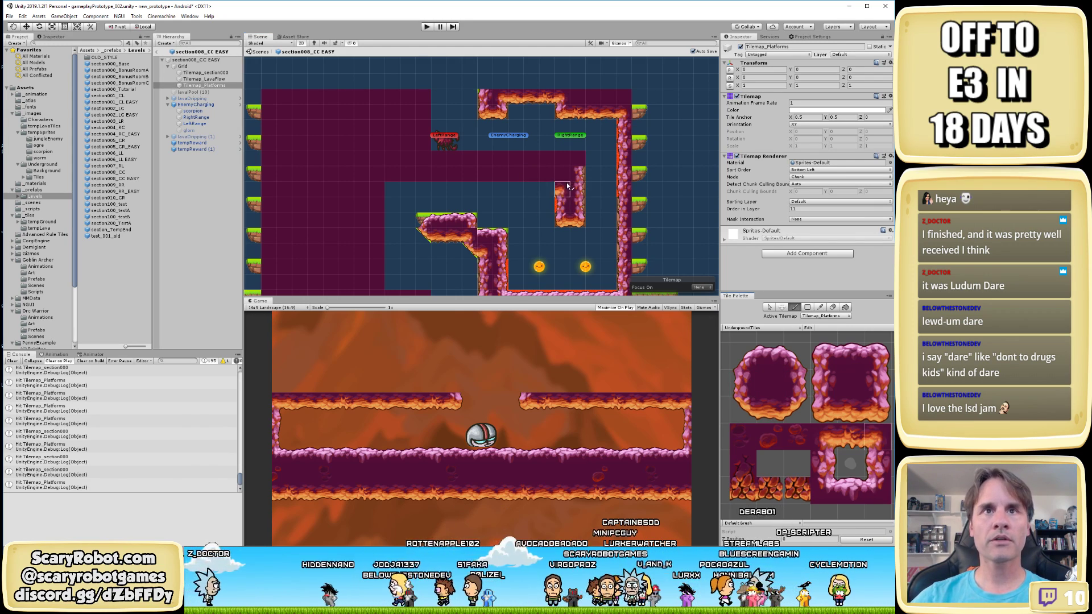
pyautogui.click(768, 410)
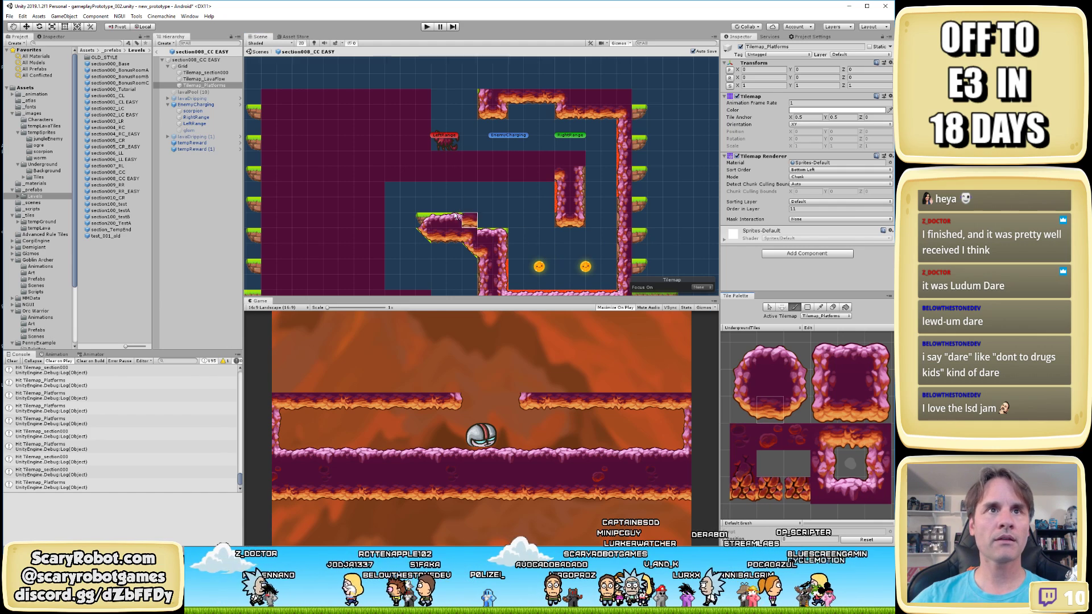
pyautogui.moveTo(406, 174)
pyautogui.mouseDown()
pyautogui.moveTo(392, 174)
pyautogui.moveTo(554, 181)
pyautogui.mouseUp()
pyautogui.hotkey('ctrl', 's')
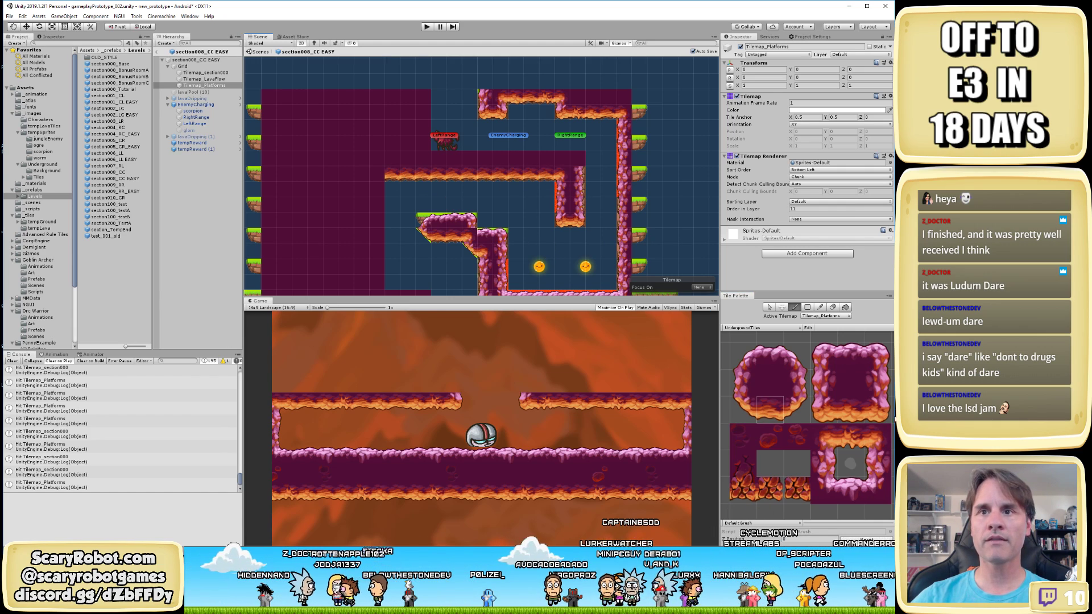
pyautogui.click(851, 410)
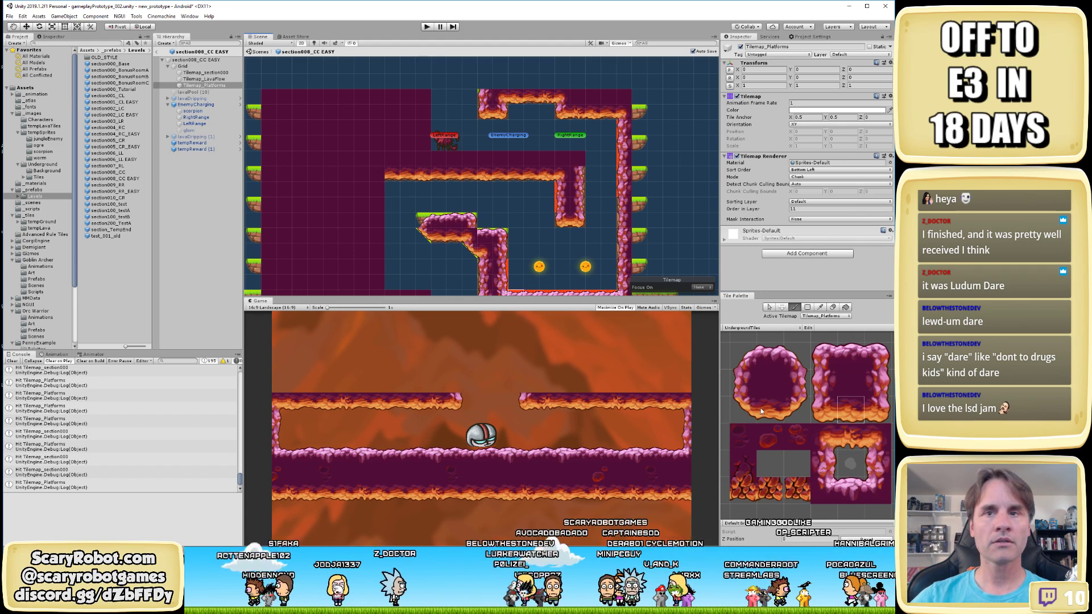
pyautogui.click(851, 439)
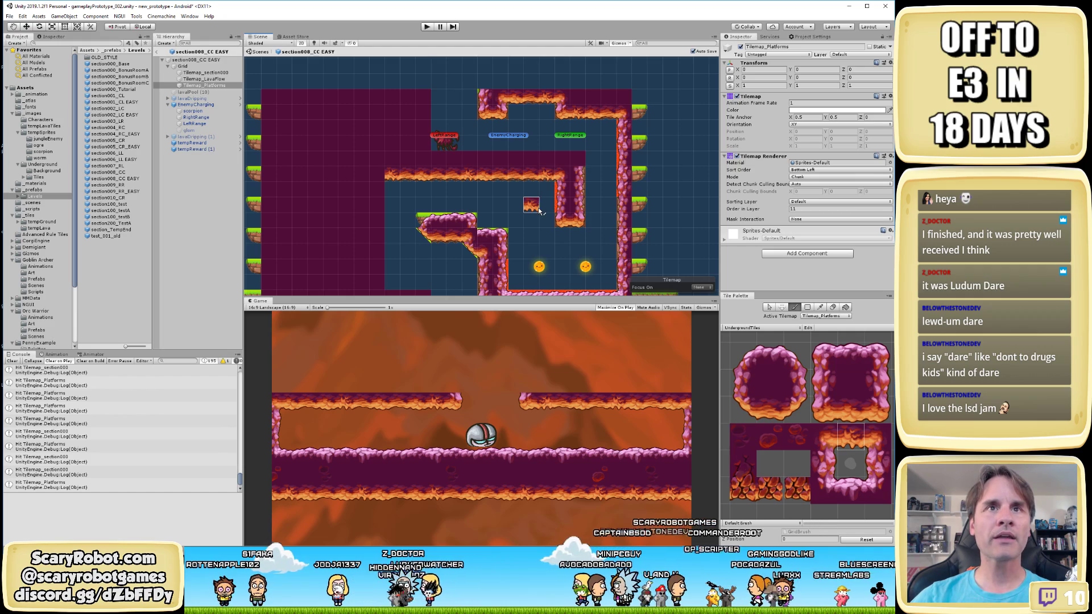
pyautogui.scroll(4, 543, 204)
pyautogui.scroll(2, 546, 206)
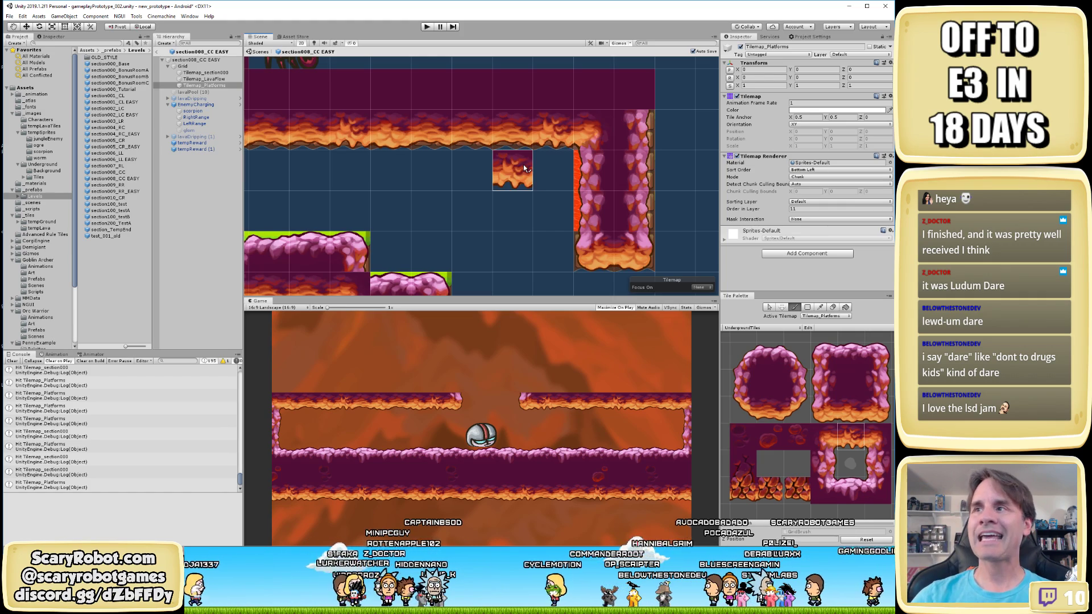
# Paint a row of top-centre platform tiles along the scorpion's ledge up to the right-hand pillar
pyautogui.moveTo(523, 165); pyautogui.dragTo(568, 191, button='middle')
pyautogui.scroll(-1, 579, 194)
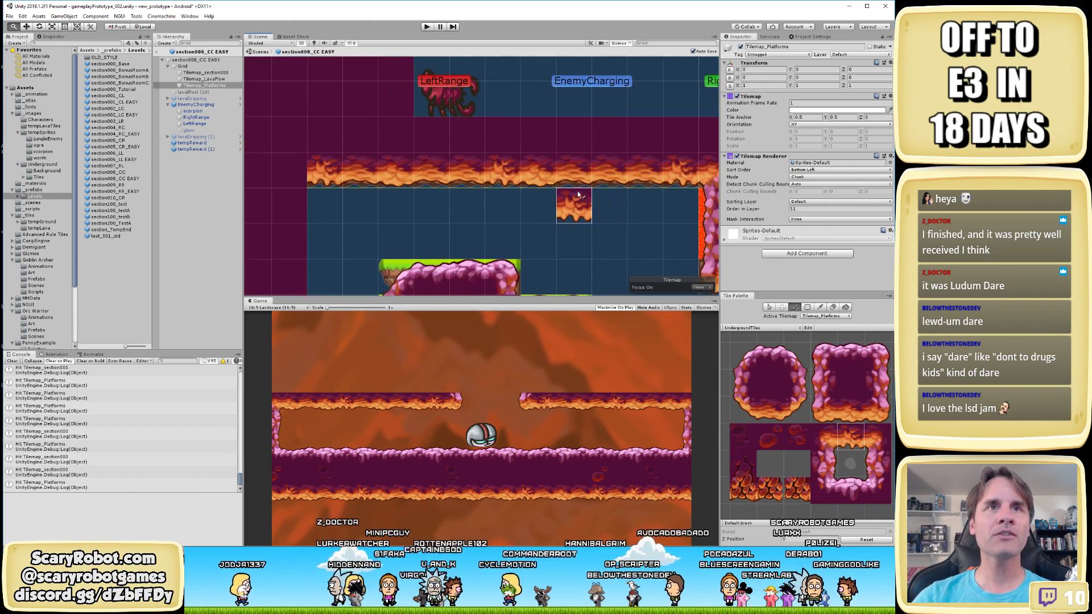
pyautogui.scroll(-1, 578, 194)
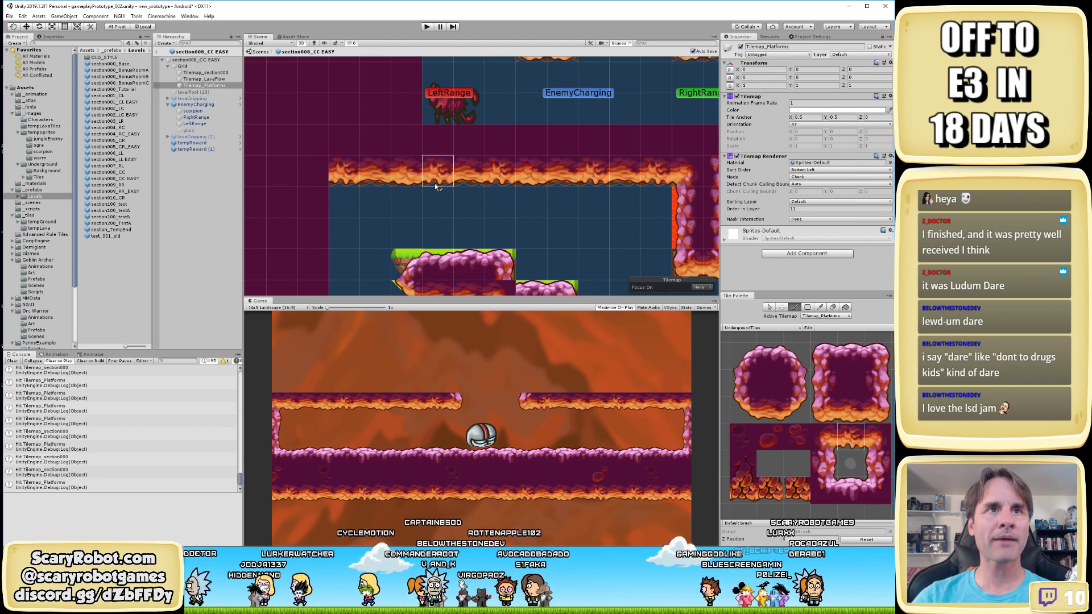
pyautogui.moveTo(457, 198); pyautogui.dragTo(414, 186, button='middle')
pyautogui.scroll(-1, 414, 186)
pyautogui.scroll(-1, 425, 185)
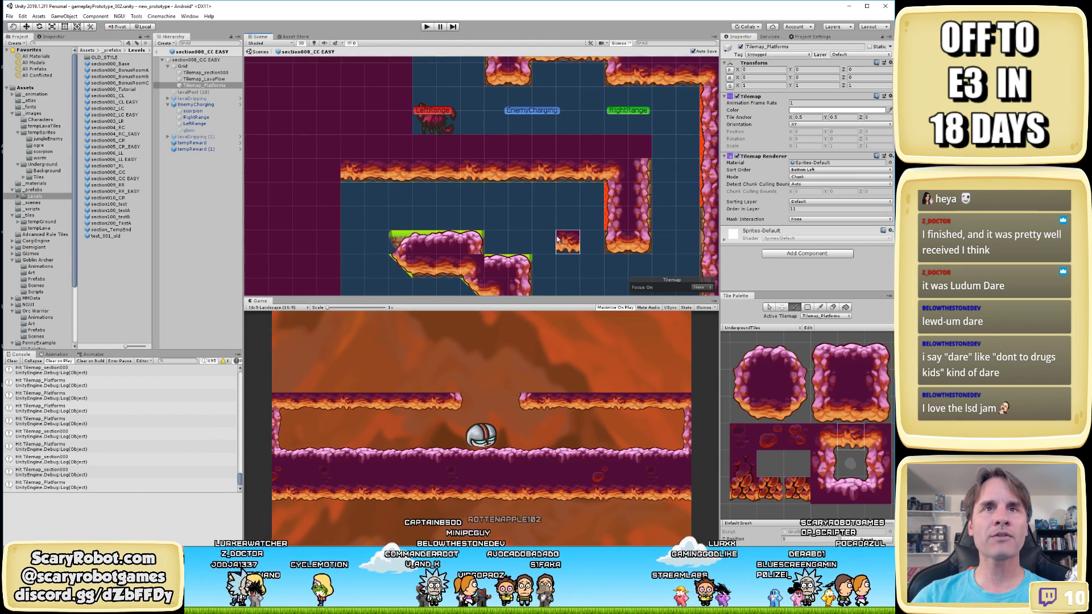
pyautogui.moveTo(473, 187); pyautogui.dragTo(475, 166, button='middle')
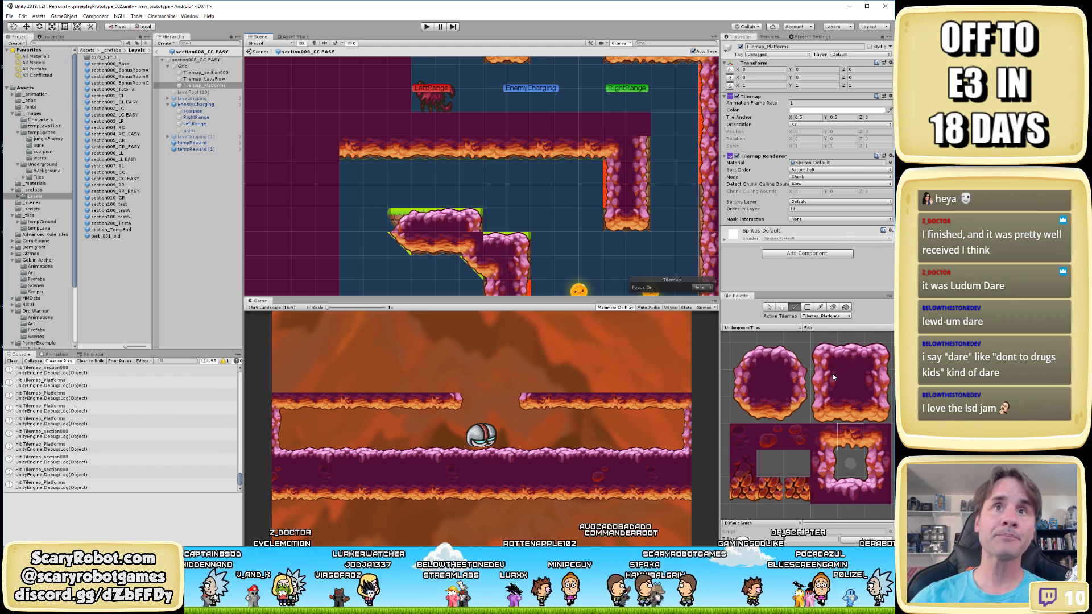
pyautogui.click(884, 357)
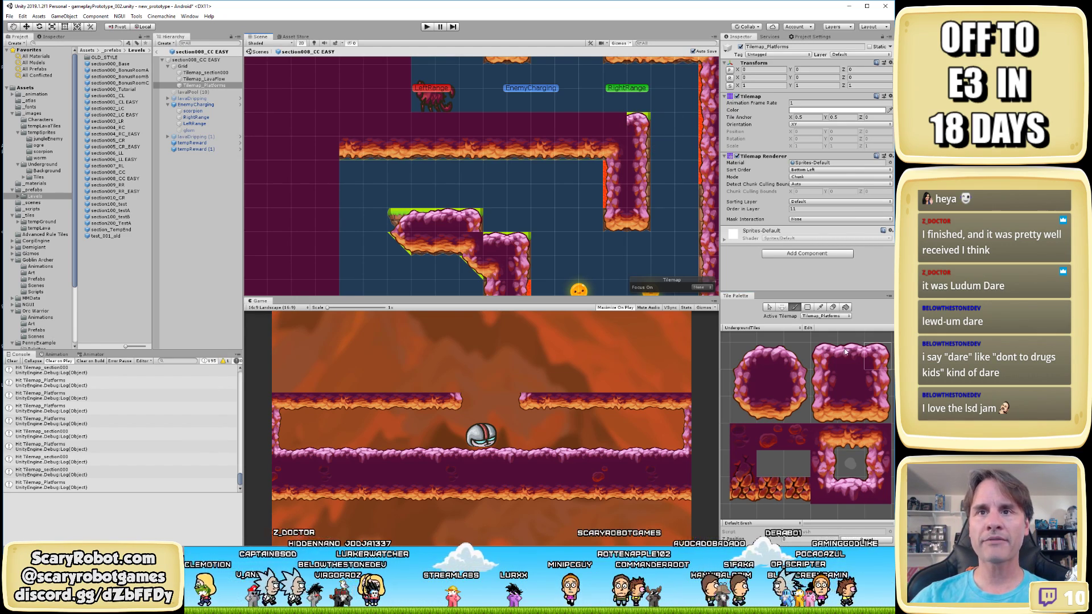
pyautogui.click(770, 358)
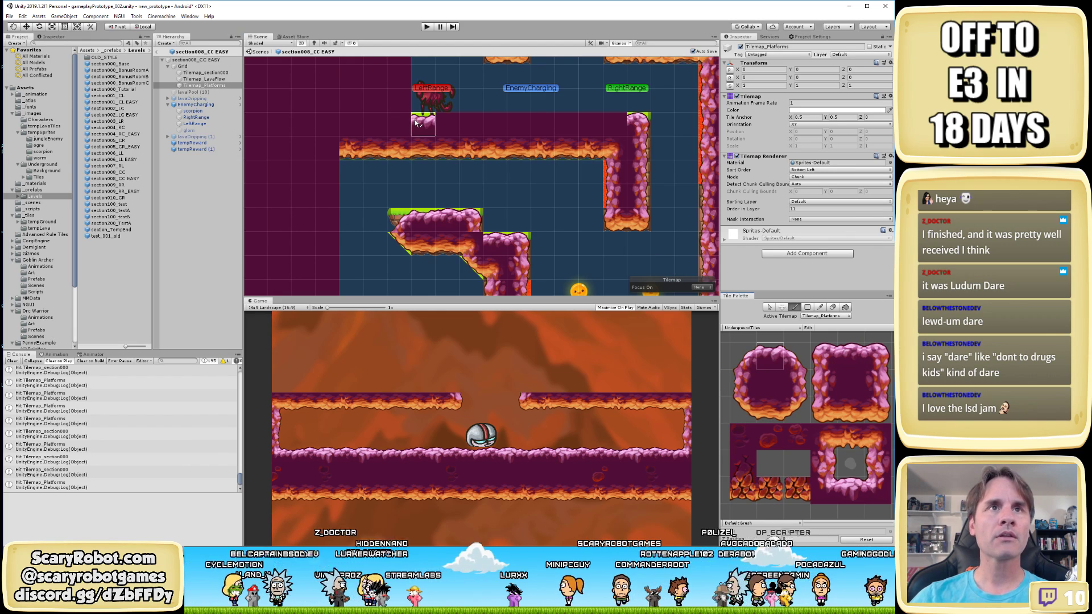
pyautogui.moveTo(416, 123); pyautogui.dragTo(623, 124)
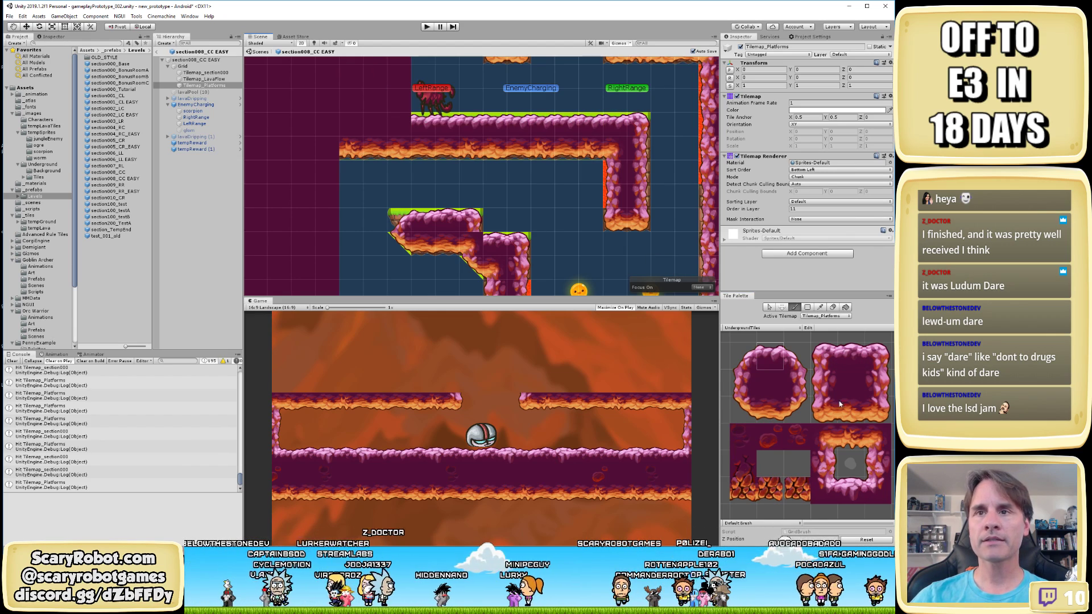
# Repaint the ledge row with a different top-centre tile and swap one tile for a lower rock tile
pyautogui.click(852, 352)
pyautogui.moveTo(435, 123); pyautogui.dragTo(557, 119)
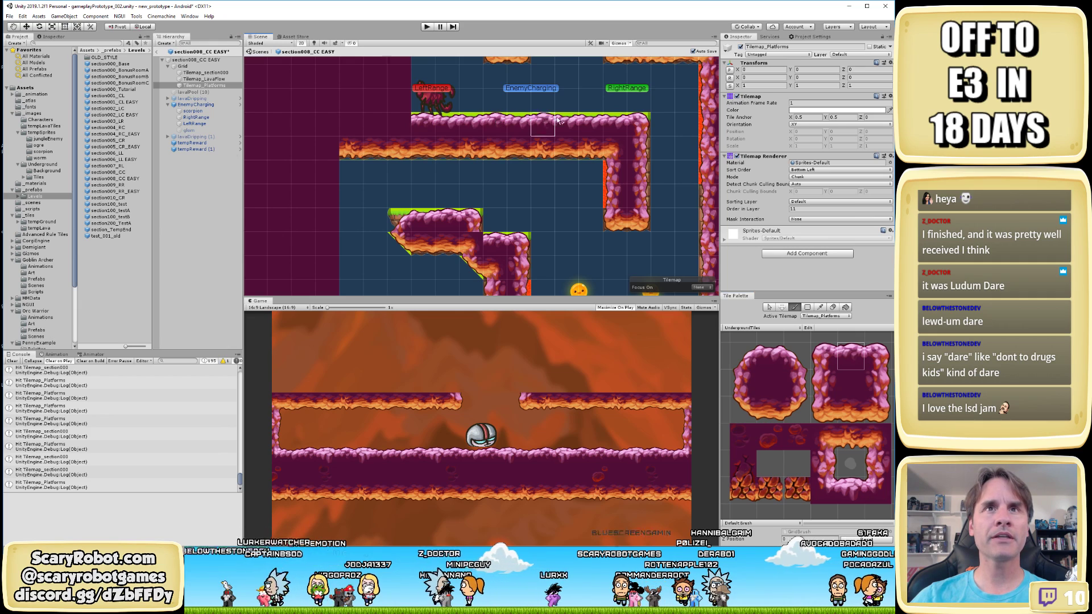
pyautogui.click(852, 487)
pyautogui.click(448, 124)
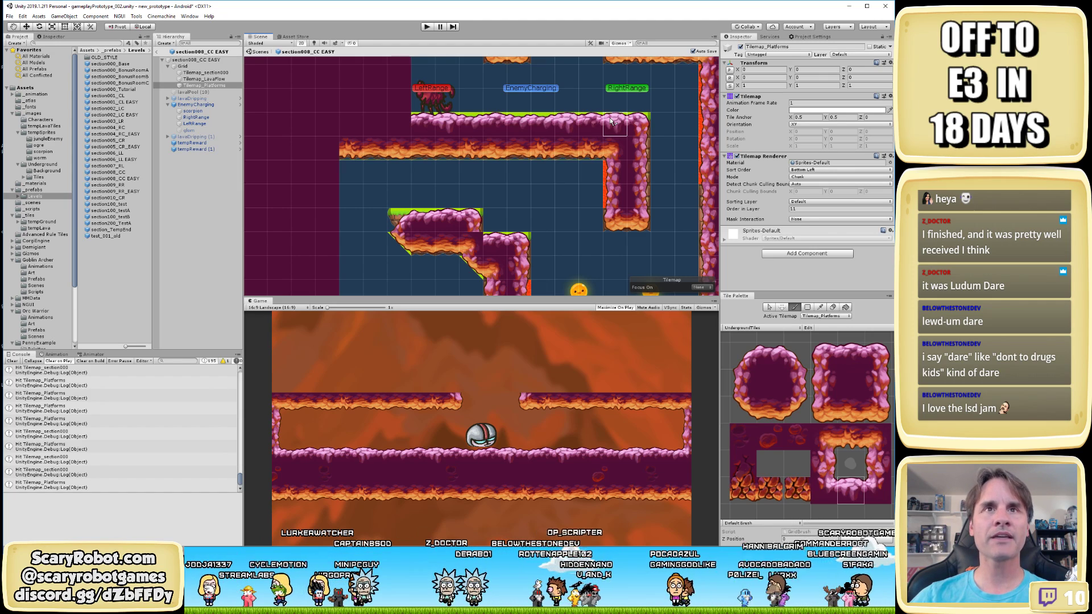
pyautogui.moveTo(584, 250); pyautogui.dragTo(615, 303, button='middle')
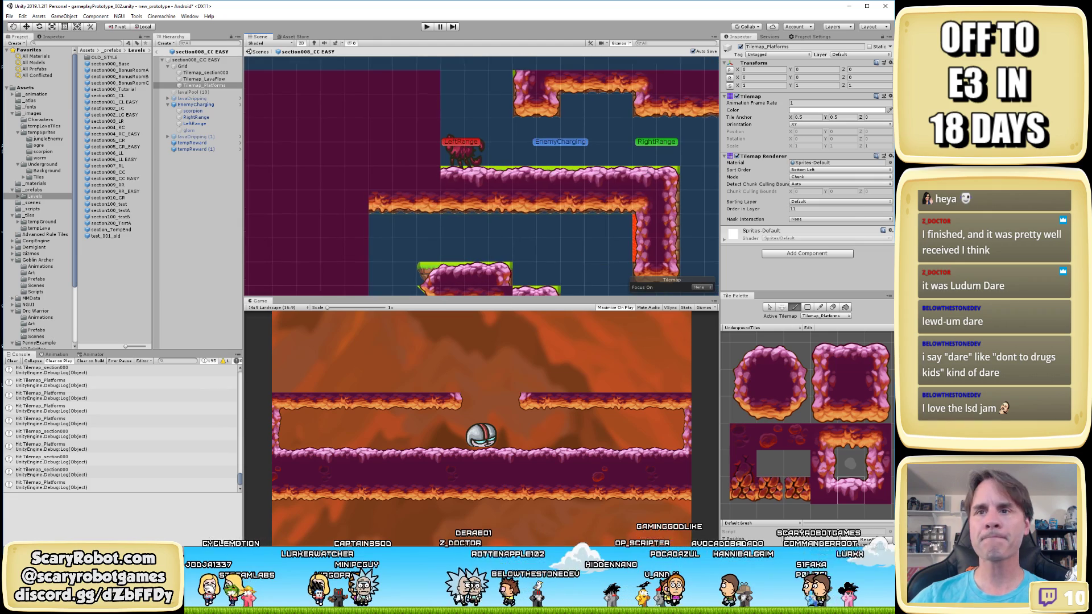
# Paint an edge tile at the ledge's left end and a wall column left of the scorpion
pyautogui.click(835, 490)
pyautogui.click(431, 178)
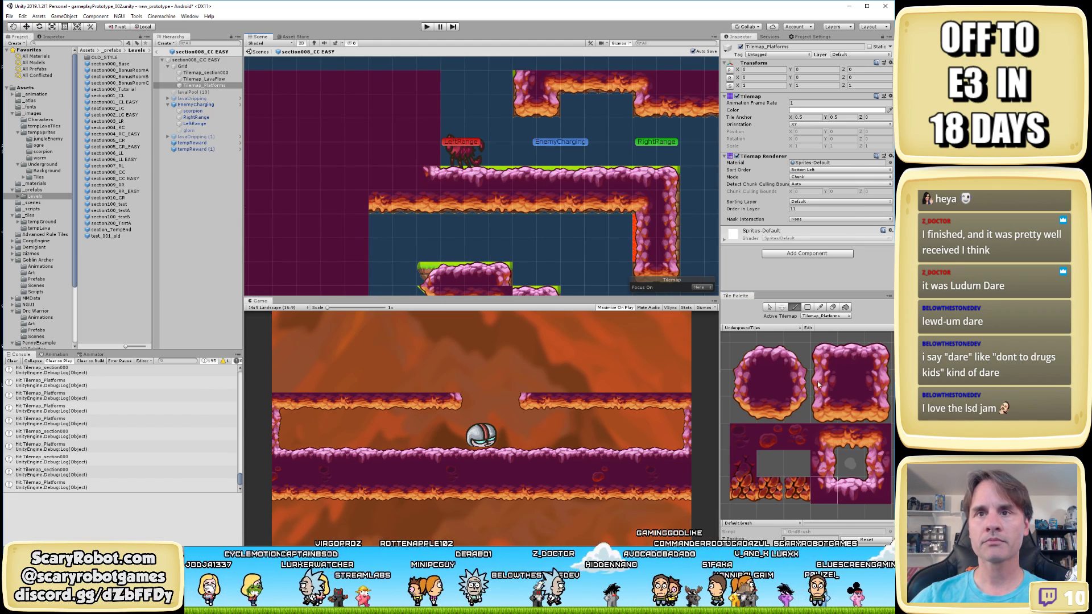
pyautogui.click(796, 382)
pyautogui.moveTo(478, 144); pyautogui.dragTo(465, 166, button='middle')
pyautogui.moveTo(431, 142); pyautogui.dragTo(429, 183)
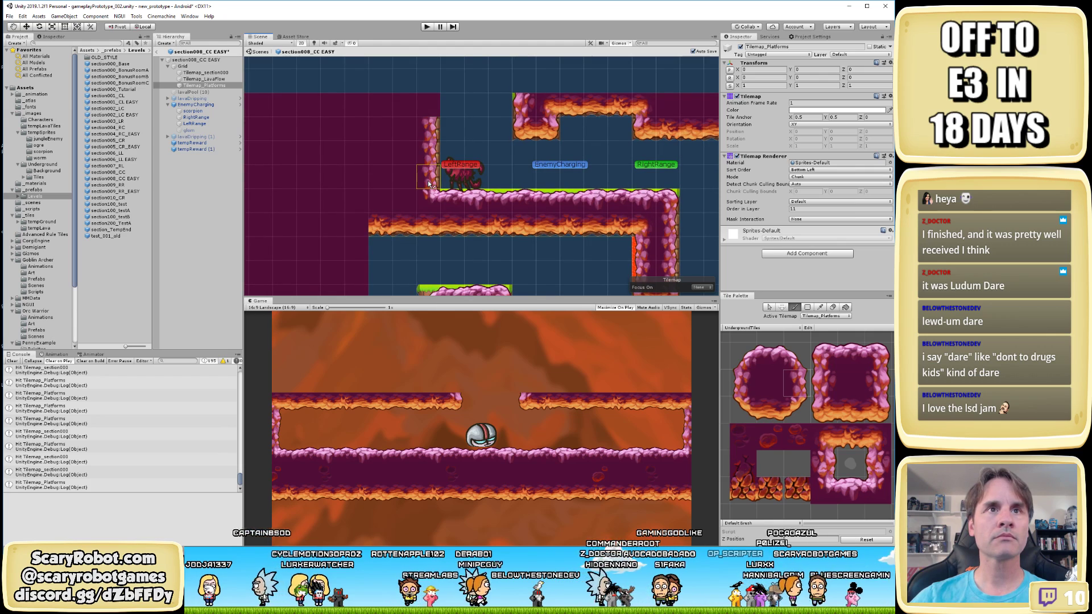
pyautogui.hotkey('ctrl', 's')
# Cap the wall column with a top-right corner tile and add a wall-edge tile beneath it
pyautogui.click(877, 356)
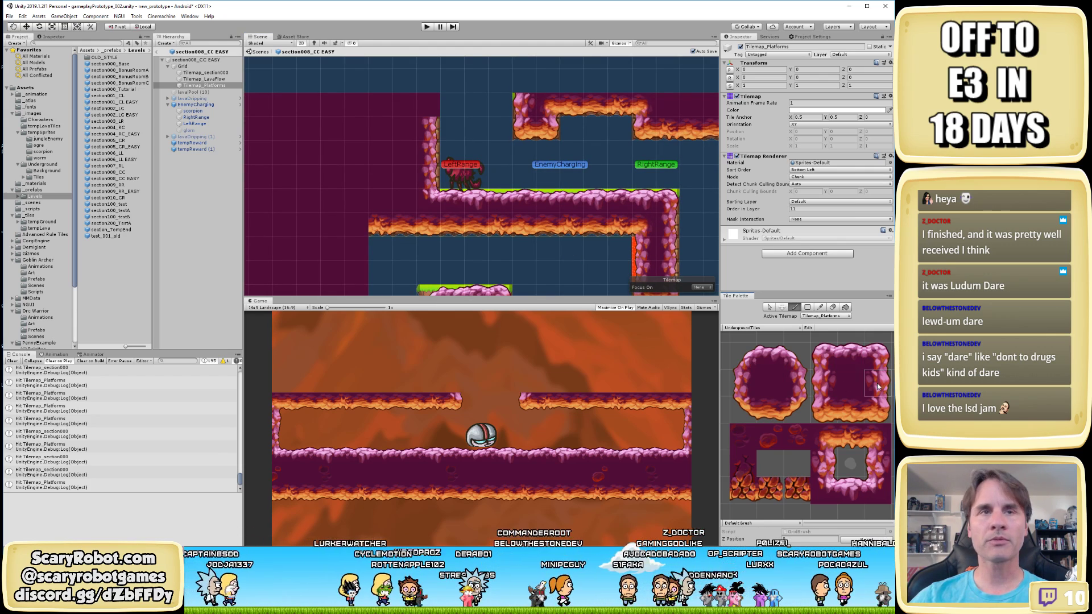
pyautogui.click(431, 113)
pyautogui.click(801, 384)
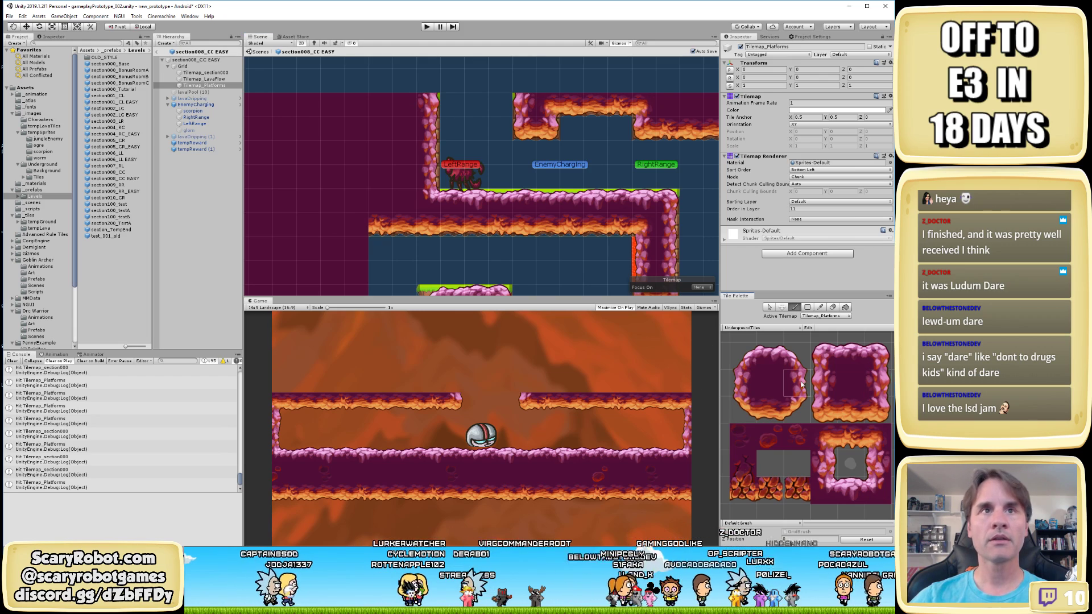
pyautogui.click(422, 129)
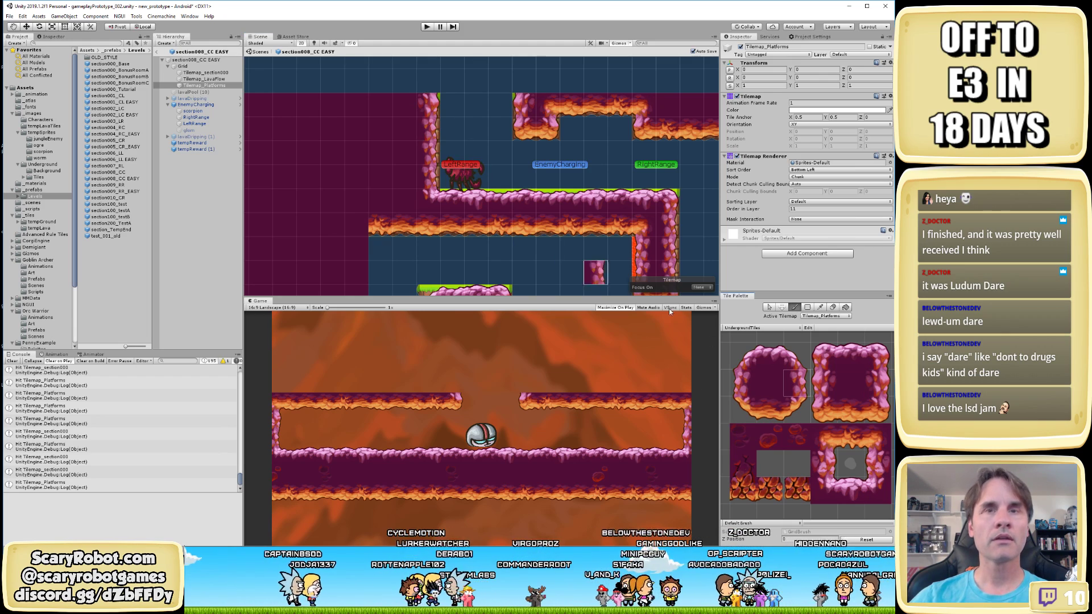
pyautogui.click(832, 462)
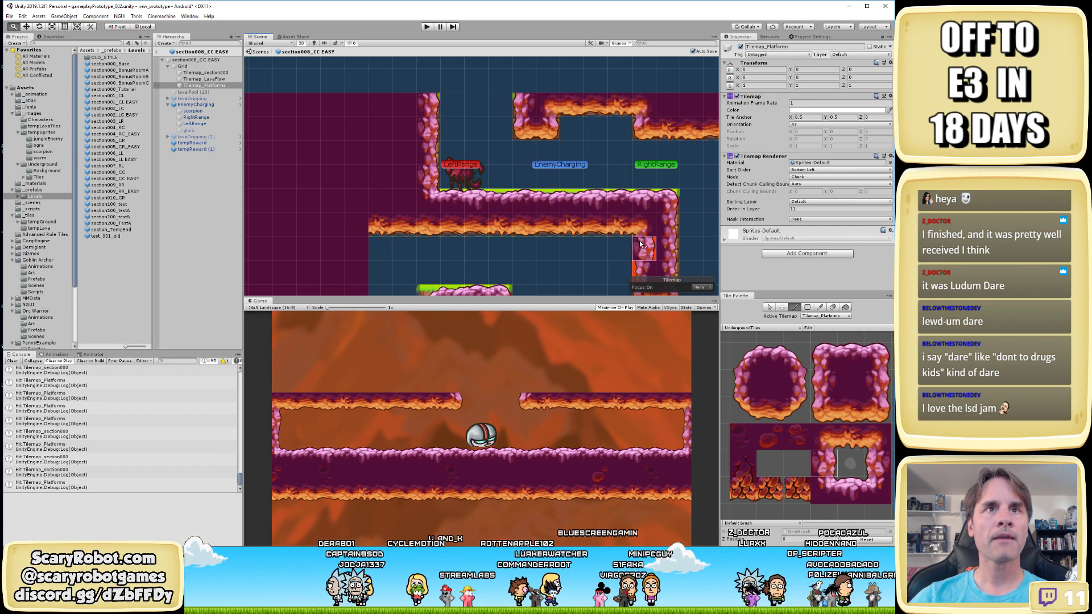
# Move up along the right wall and pick other cave tiles from the palette
pyautogui.scroll(-3, 640, 245)
pyautogui.moveTo(392, 180); pyautogui.dragTo(421, 191, button='middle')
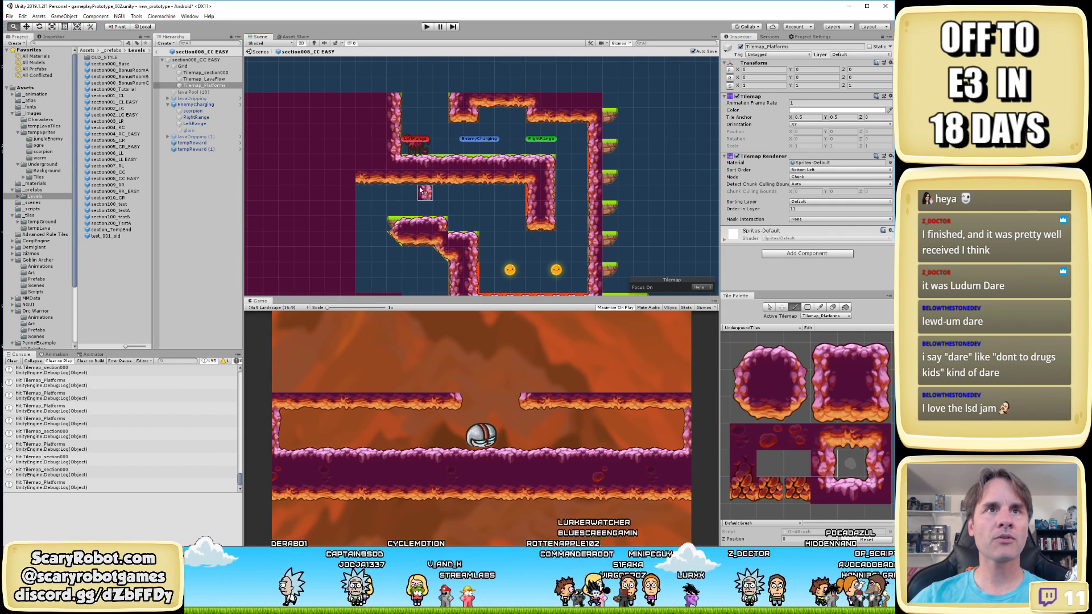
pyautogui.scroll(5, 519, 228)
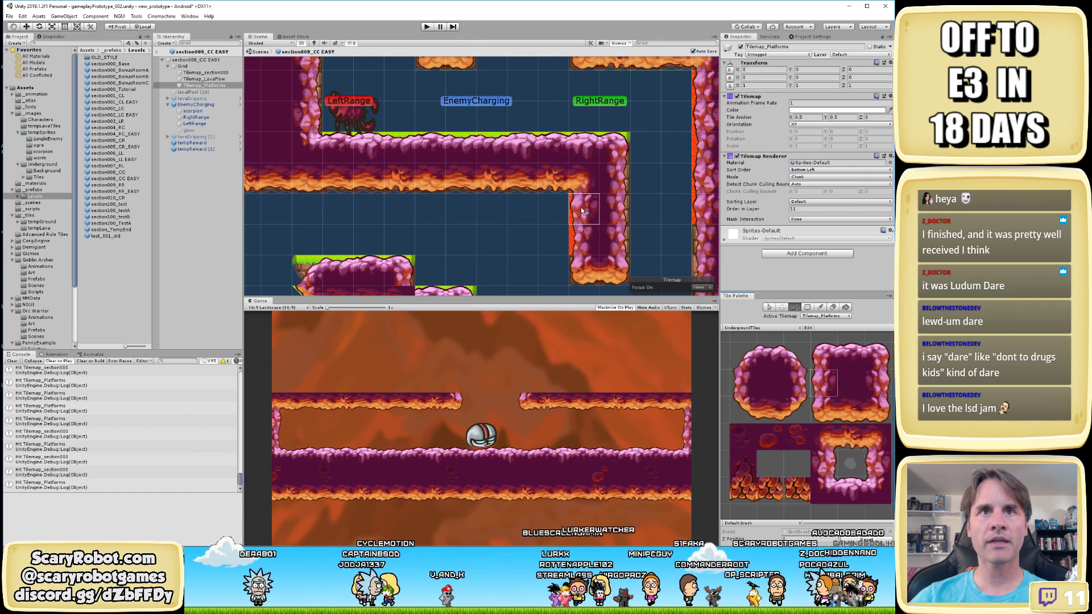
pyautogui.moveTo(581, 210); pyautogui.dragTo(576, 161, button='middle')
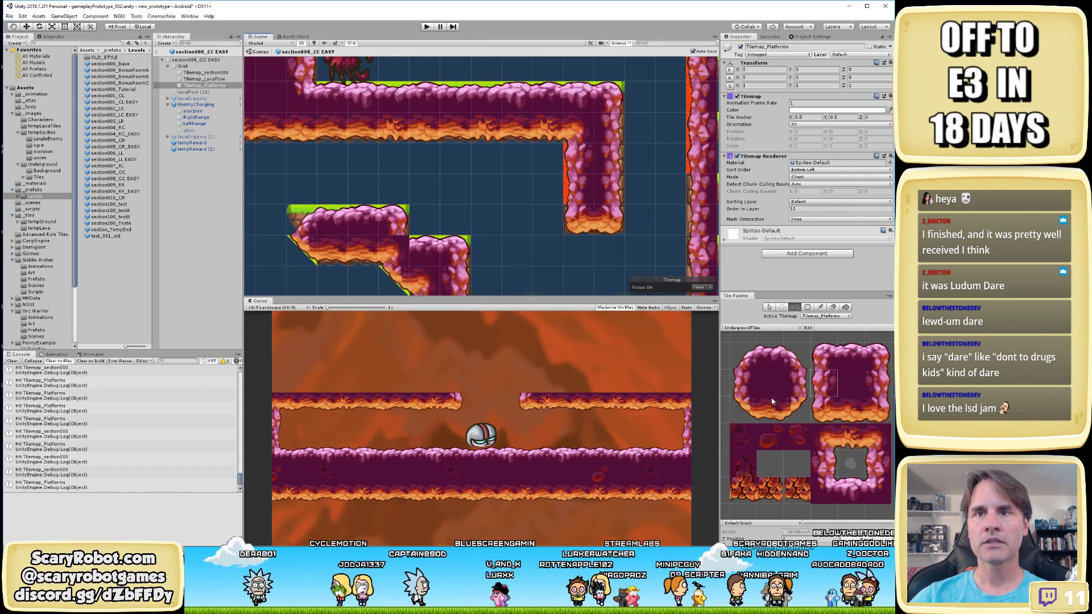
pyautogui.click(874, 391)
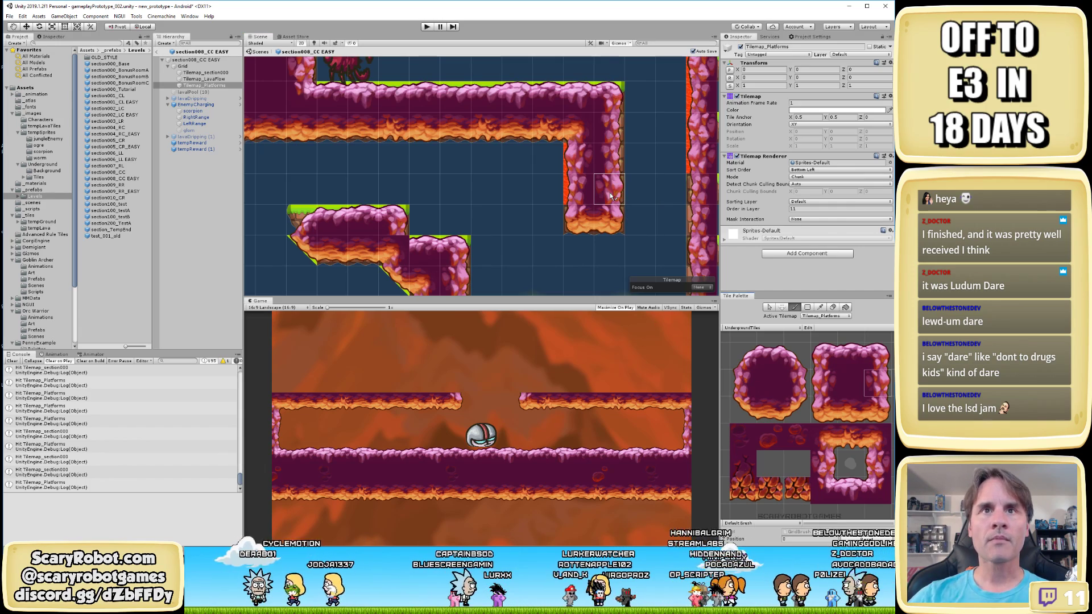
pyautogui.click(821, 472)
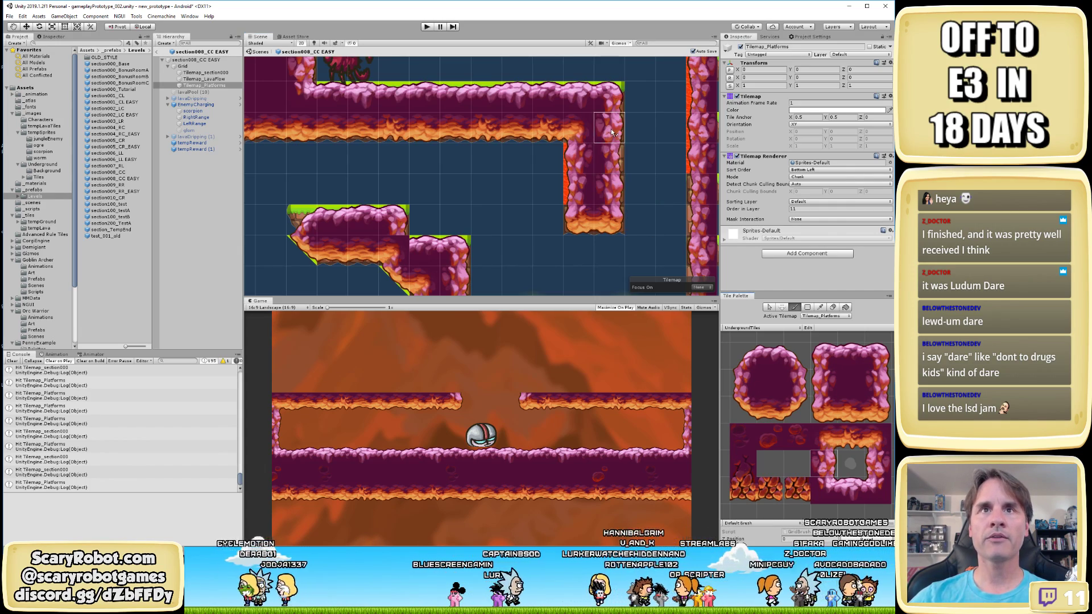
pyautogui.scroll(-1, 483, 169)
pyautogui.scroll(-1, 549, 248)
pyautogui.moveTo(550, 249); pyautogui.dragTo(561, 213, button='middle')
pyautogui.scroll(1, 565, 205)
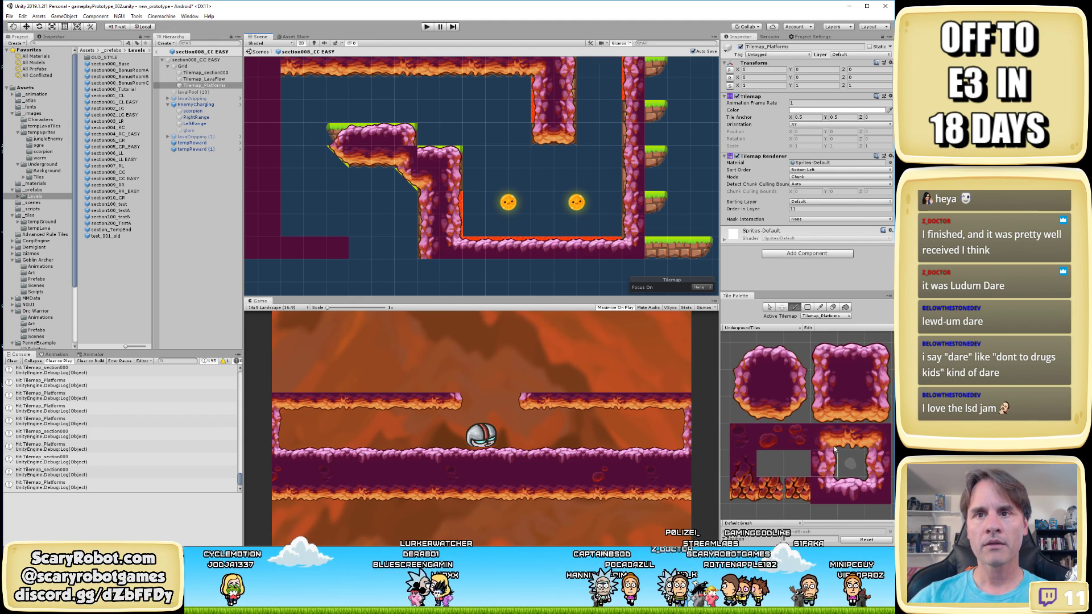
# Paint floor tiles along the lower floor
pyautogui.moveTo(874, 471); pyautogui.dragTo(835, 449)
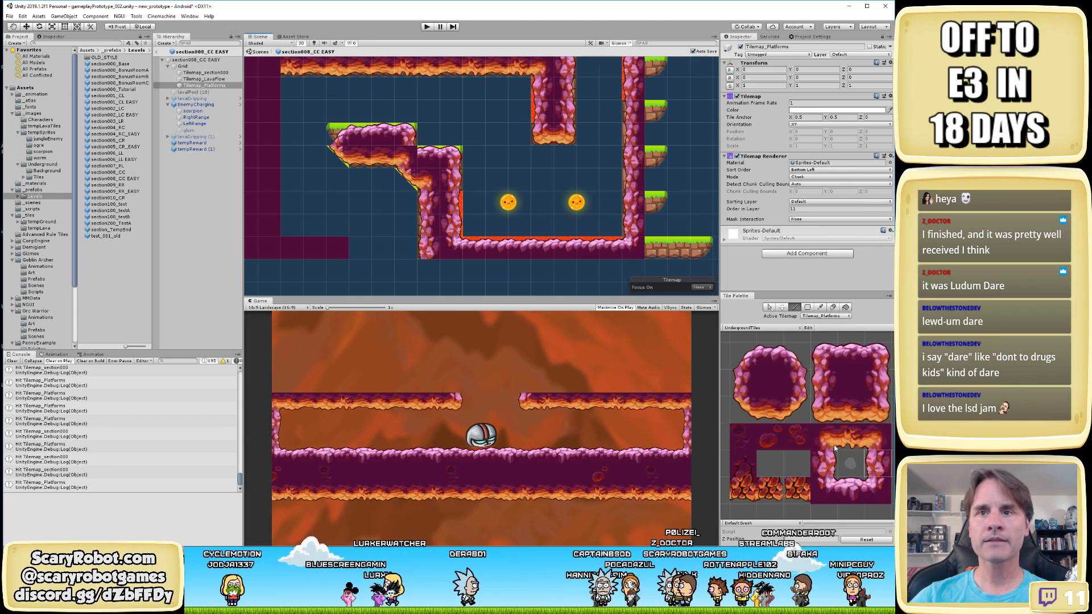
pyautogui.click(851, 357)
pyautogui.click(501, 246)
pyautogui.click(544, 248)
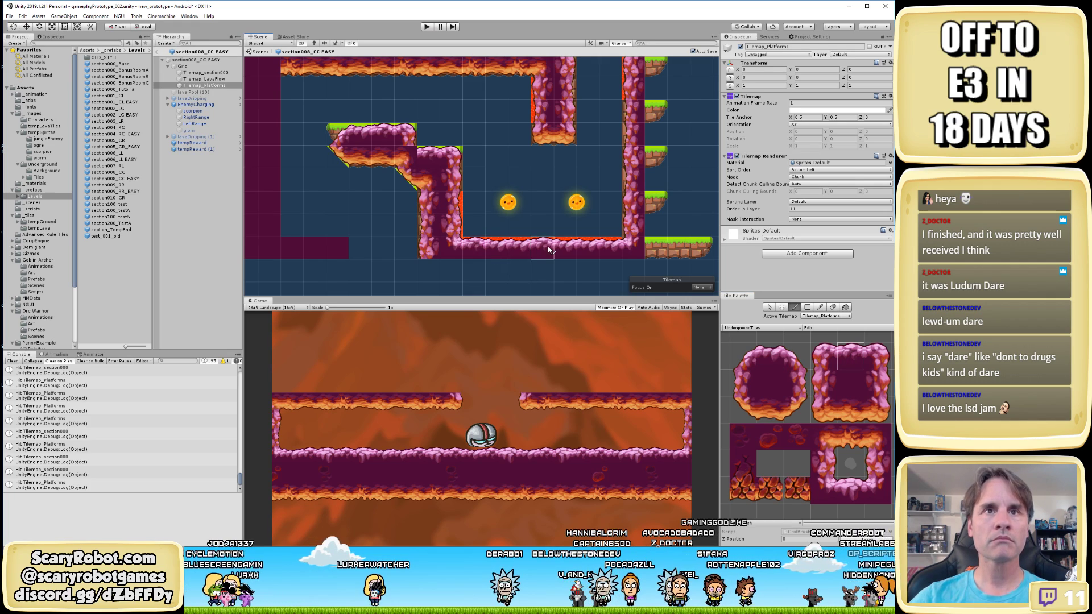
pyautogui.click(589, 249)
# Build a four-tile ledge in the lower-left gap, capped with a corner piece at its left end
pyautogui.click(840, 489)
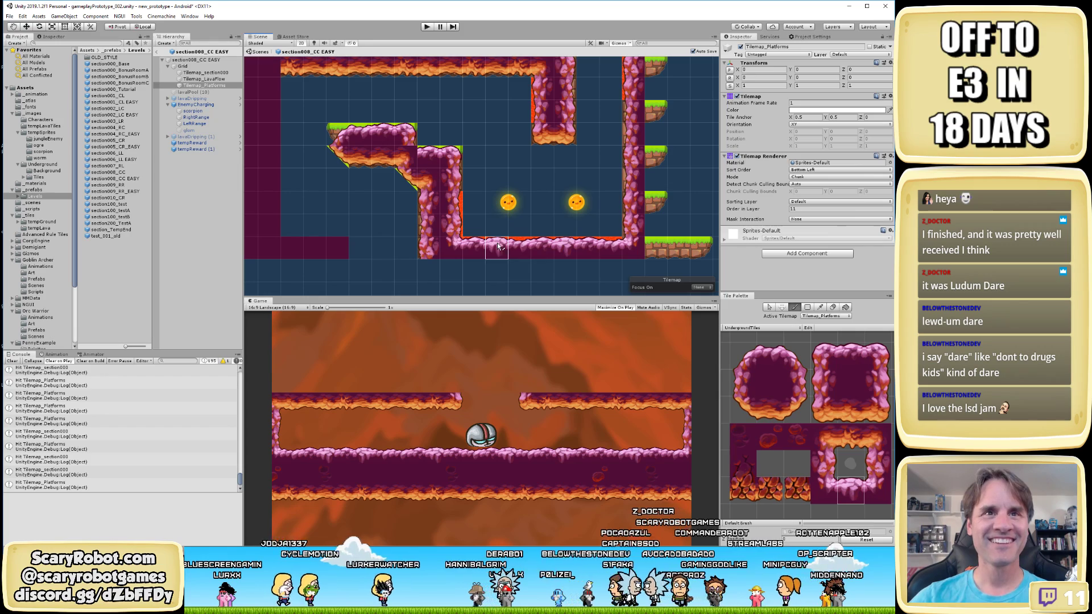
pyautogui.scroll(-1, 626, 252)
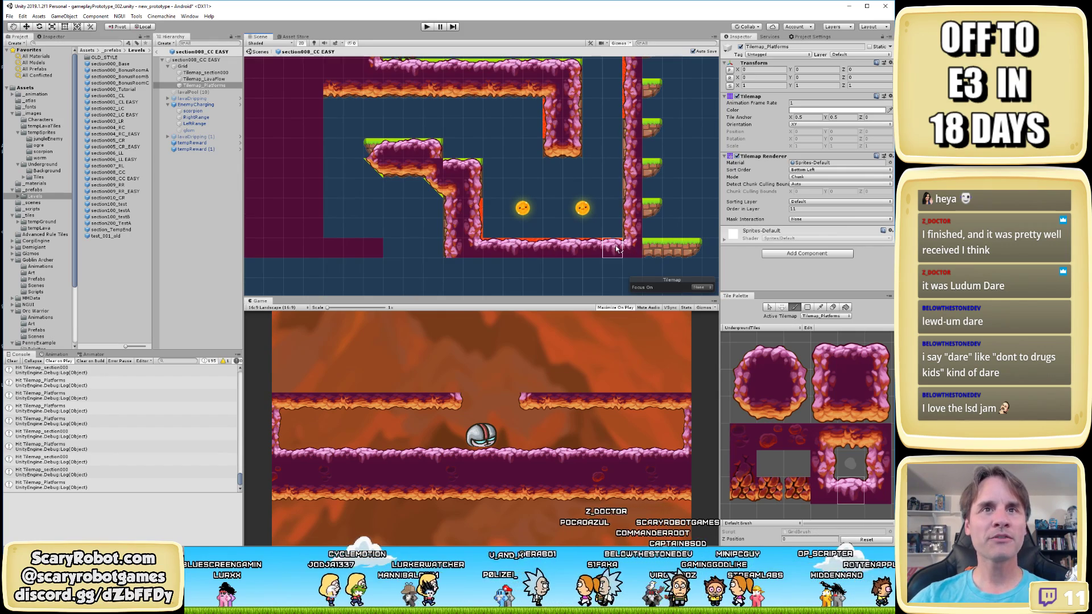
pyautogui.moveTo(496, 226); pyautogui.dragTo(564, 218, button='middle')
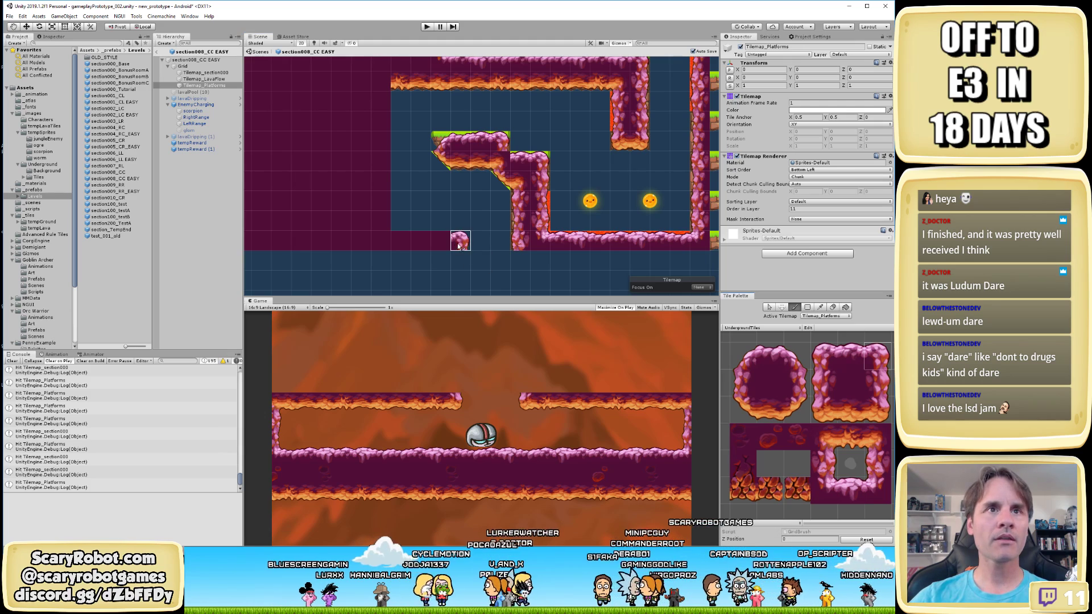
pyautogui.click(440, 240)
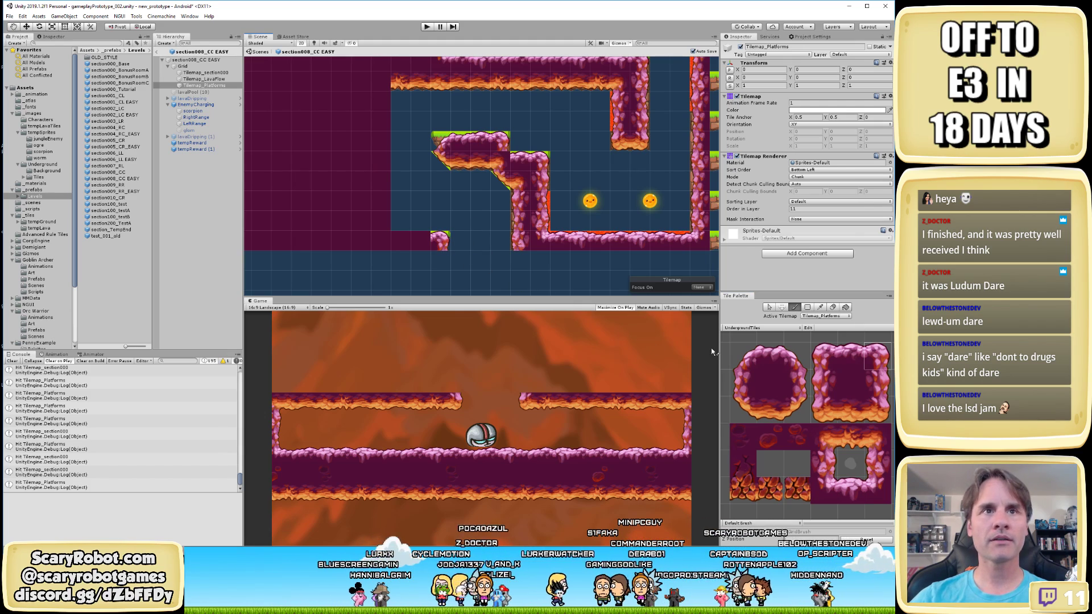
pyautogui.click(850, 357)
pyautogui.click(421, 240)
pyautogui.click(773, 357)
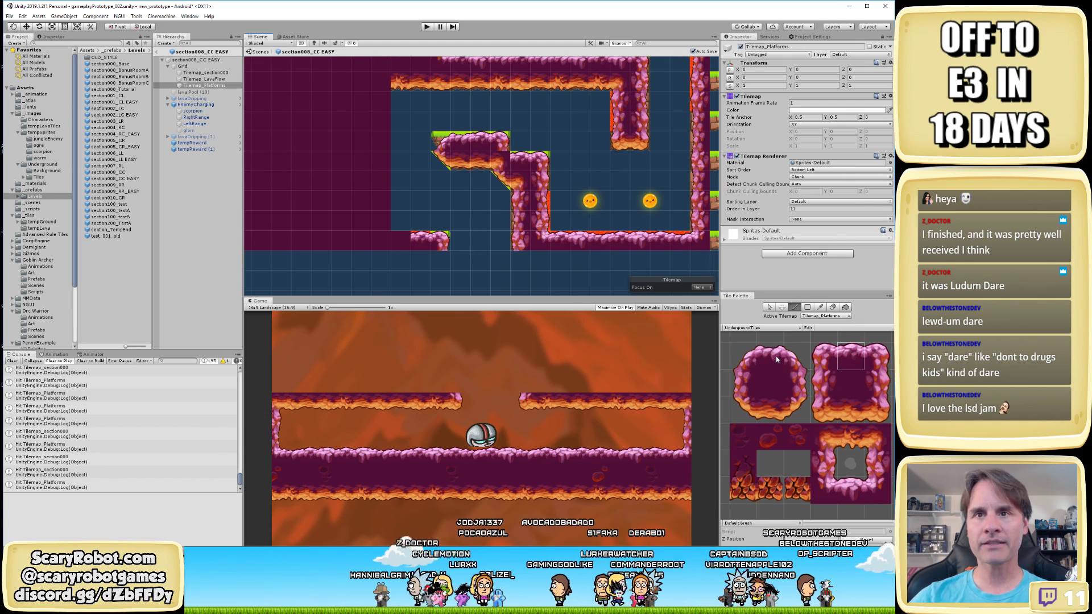
pyautogui.click(401, 240)
pyautogui.click(823, 491)
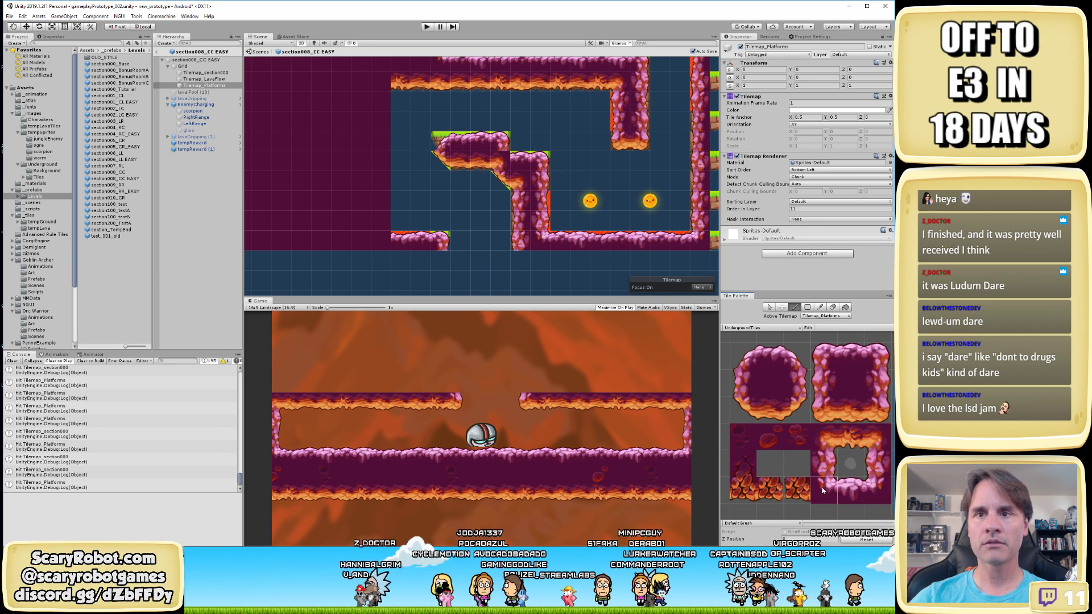
pyautogui.click(383, 240)
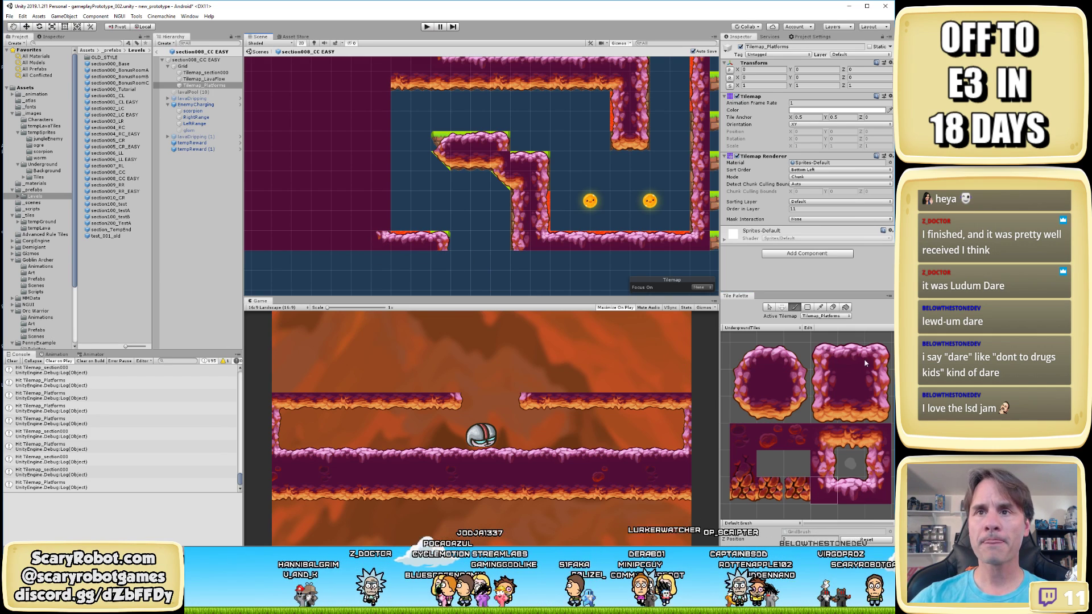
# Paint a column of right-edge wall tiles down the left edge of the level
pyautogui.click(877, 382)
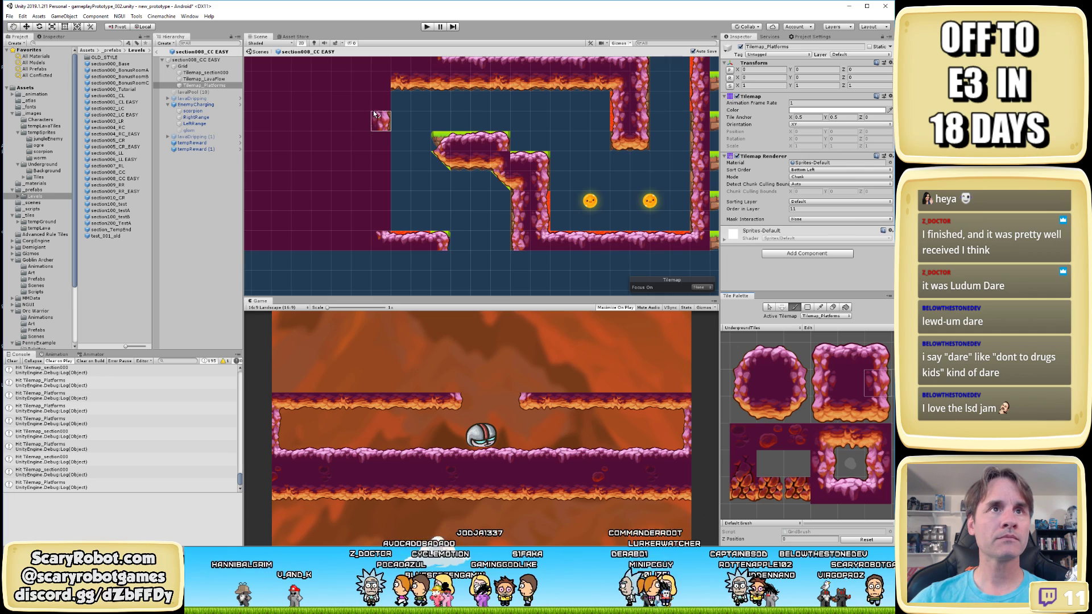
pyautogui.moveTo(381, 100); pyautogui.dragTo(381, 227)
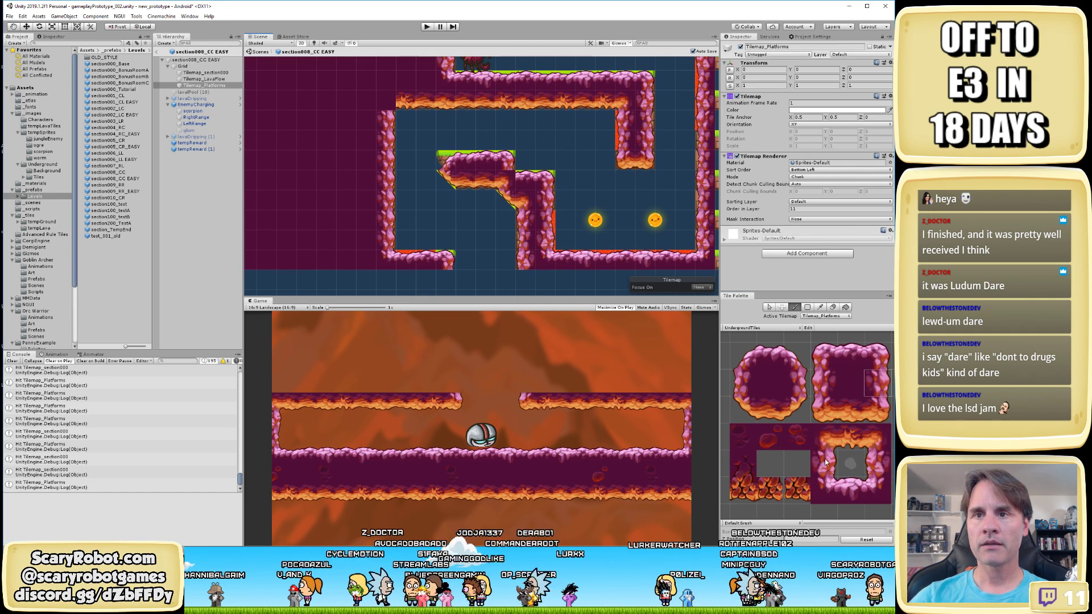
pyautogui.click(831, 366)
pyautogui.click(795, 382)
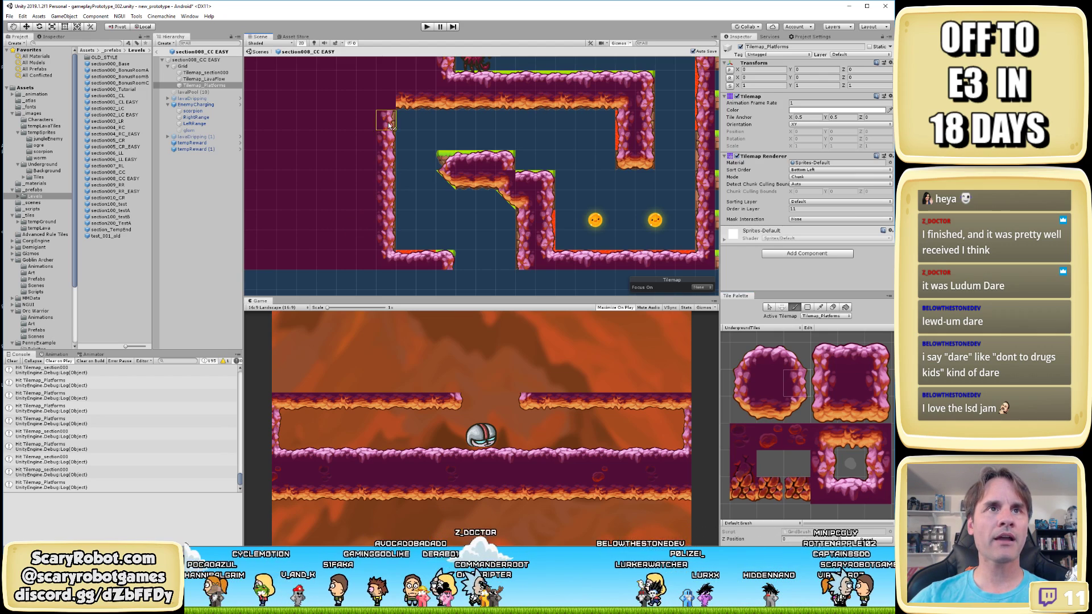
pyautogui.moveTo(389, 125); pyautogui.dragTo(387, 235)
pyautogui.hotkey('ctrl', 's')
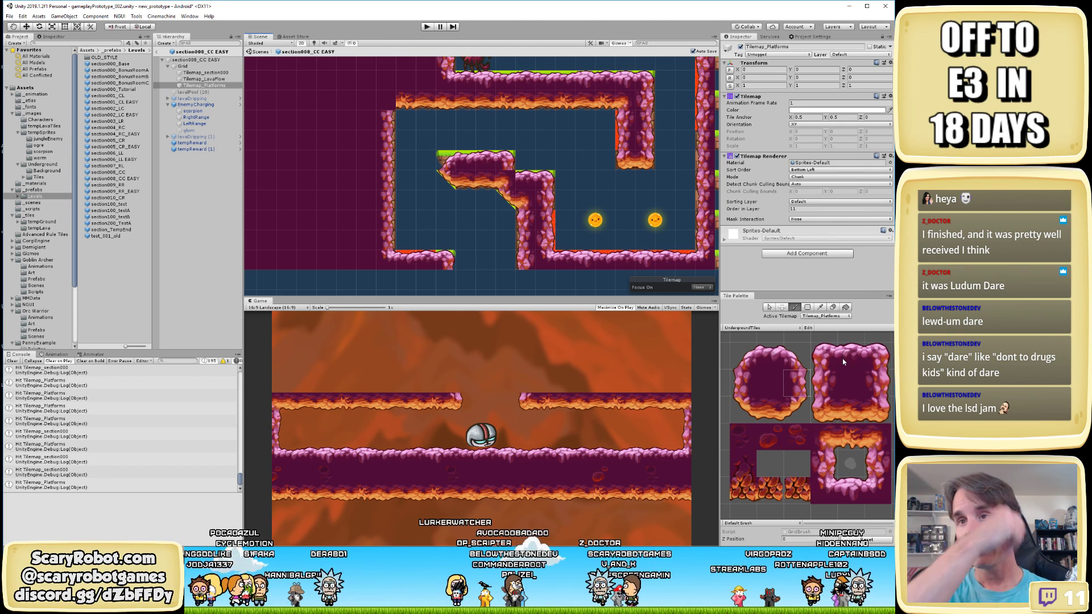
# Repaint the left wall top to bottom and place a corner tile on its top
pyautogui.click(876, 383)
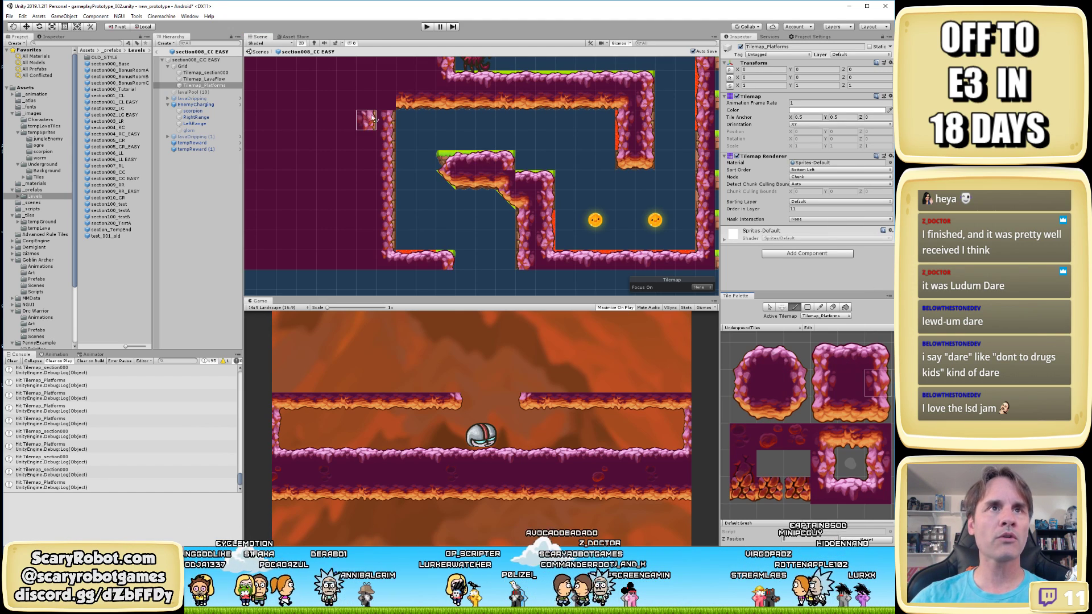
pyautogui.moveTo(380, 119); pyautogui.dragTo(385, 245)
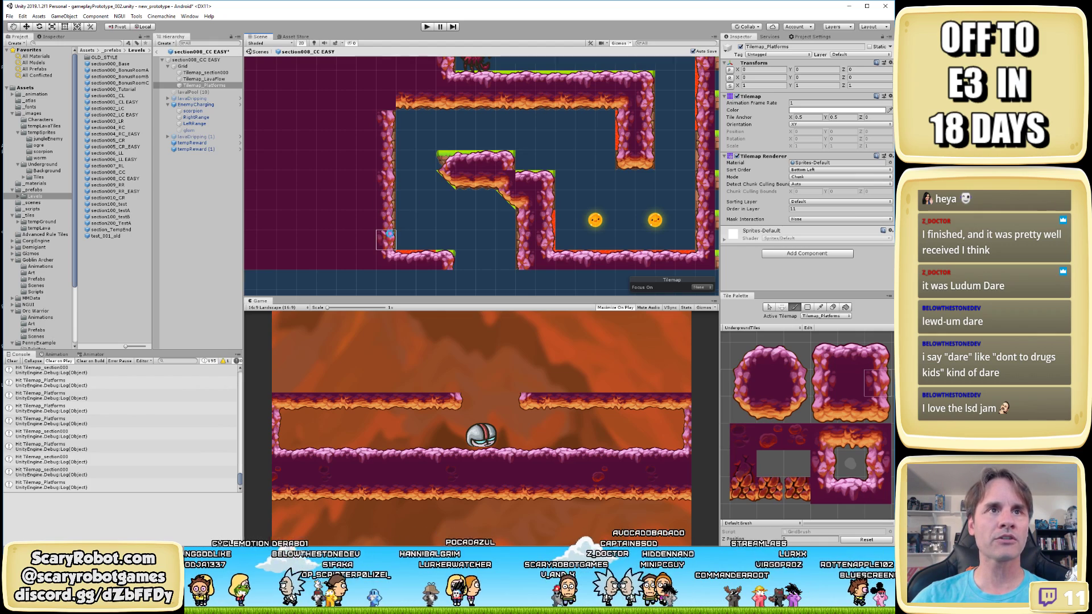
pyautogui.click(834, 467)
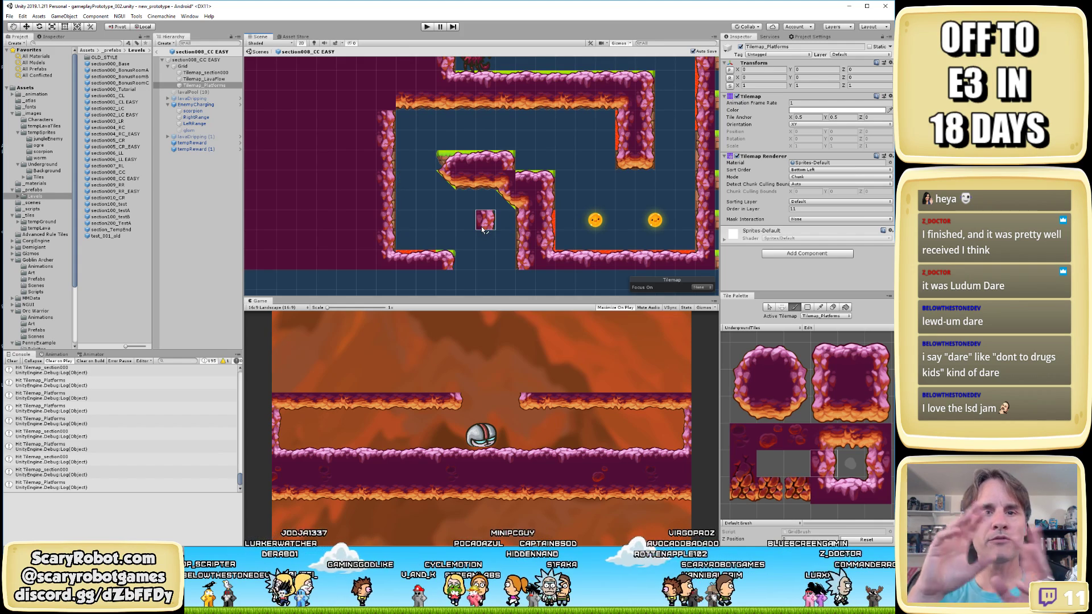
pyautogui.click(838, 445)
pyautogui.click(387, 100)
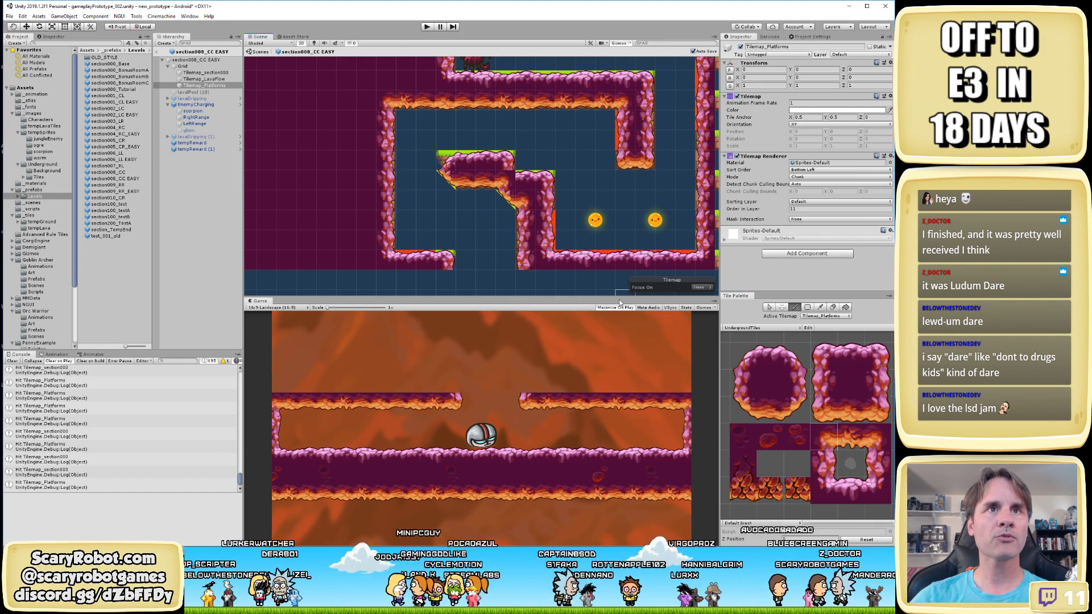
pyautogui.moveTo(559, 237); pyautogui.dragTo(592, 239, button='middle')
# Try corner and top-edge UndergroundTiles, settling on the lower-right block's bottom-left tile
pyautogui.scroll(2, 591, 239)
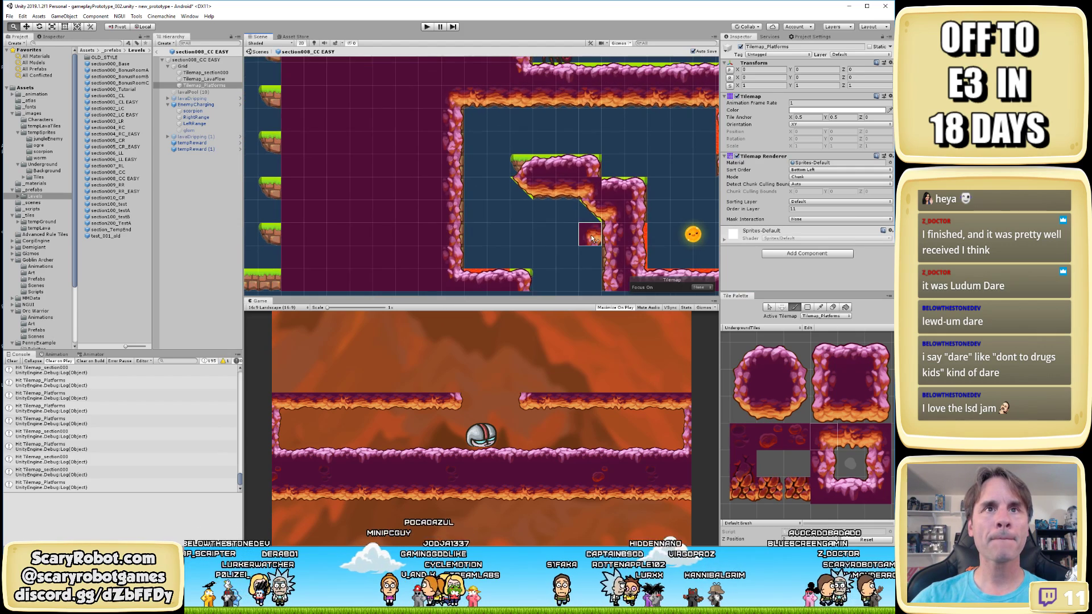
pyautogui.click(821, 362)
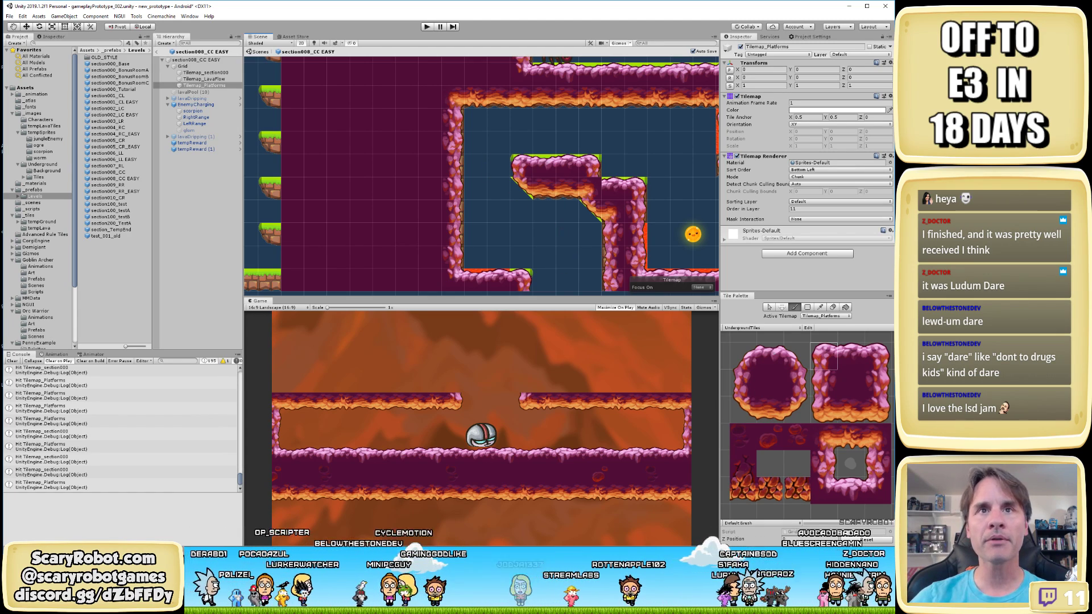
pyautogui.moveTo(586, 194); pyautogui.dragTo(532, 205, button='middle')
pyautogui.scroll(3, 533, 205)
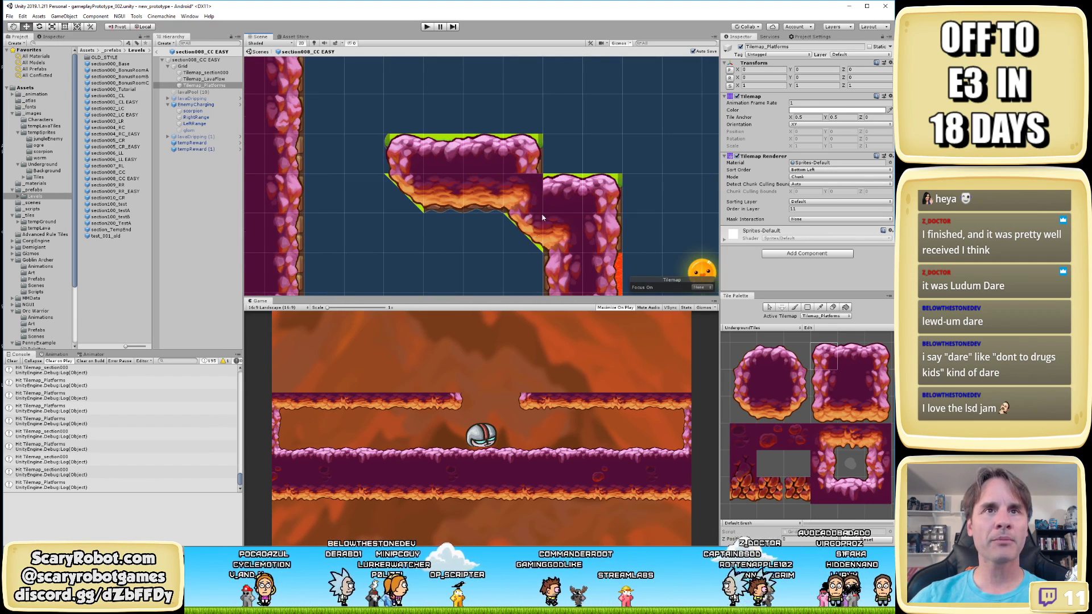
pyautogui.scroll(-2, 533, 198)
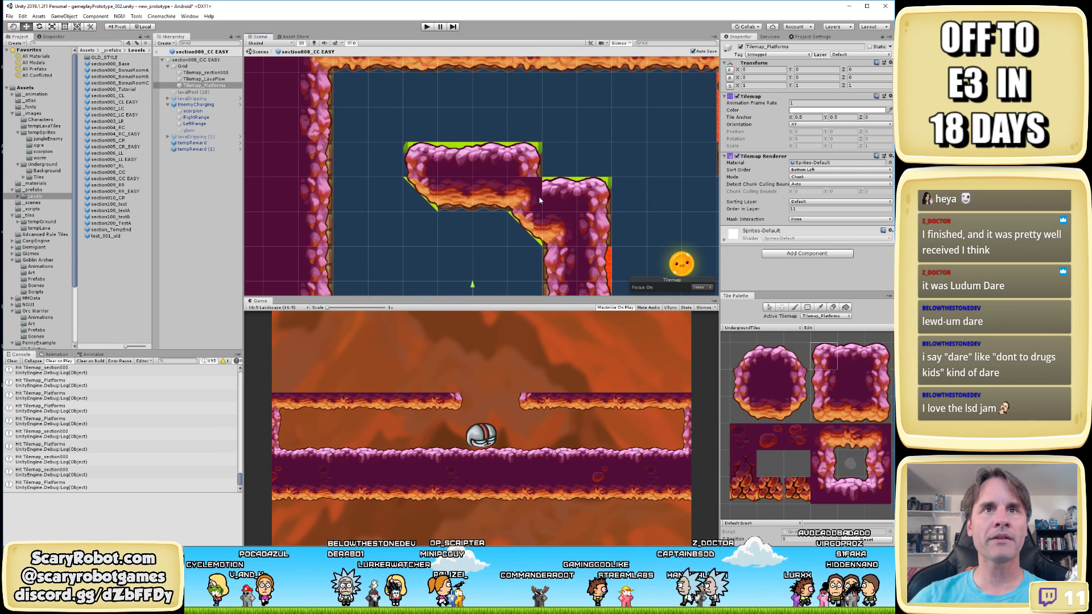
pyautogui.scroll(-1, 540, 200)
pyautogui.moveTo(540, 200); pyautogui.dragTo(495, 173, button='middle')
pyautogui.scroll(-1, 598, 220)
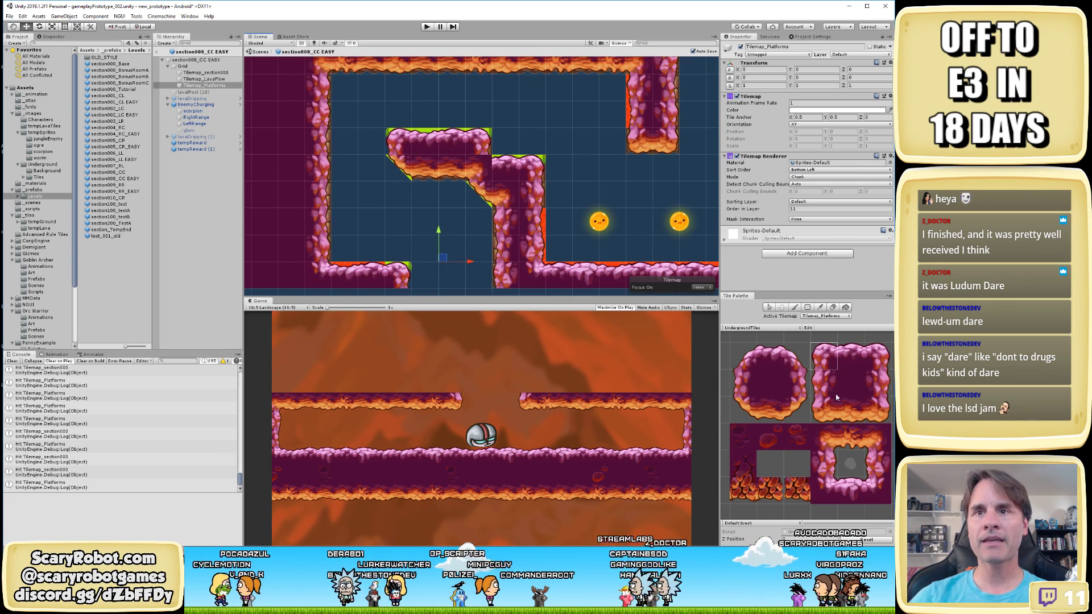
pyautogui.click(786, 368)
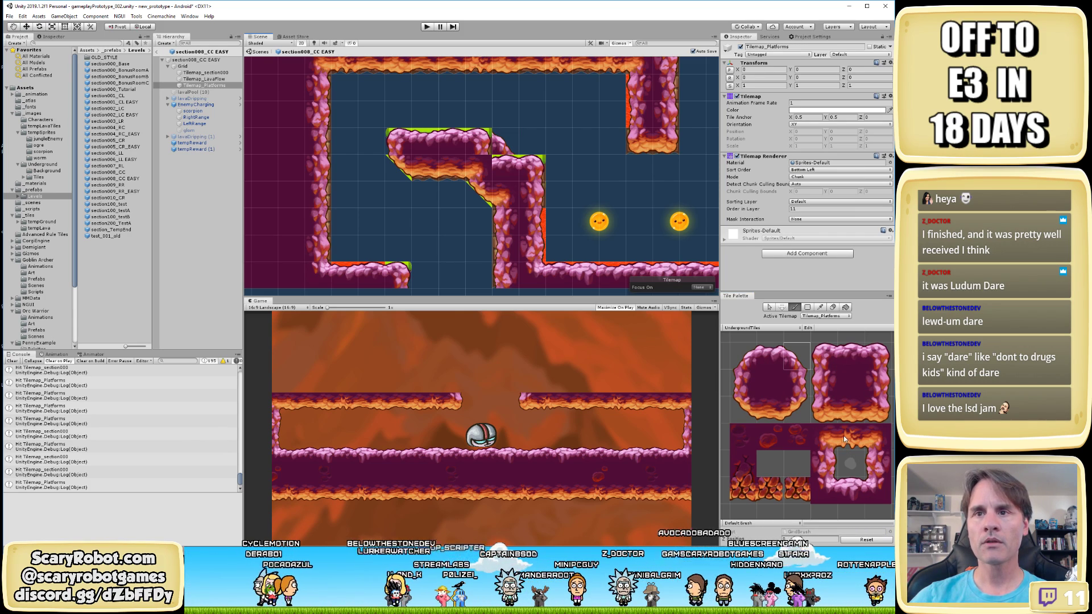
pyautogui.click(852, 354)
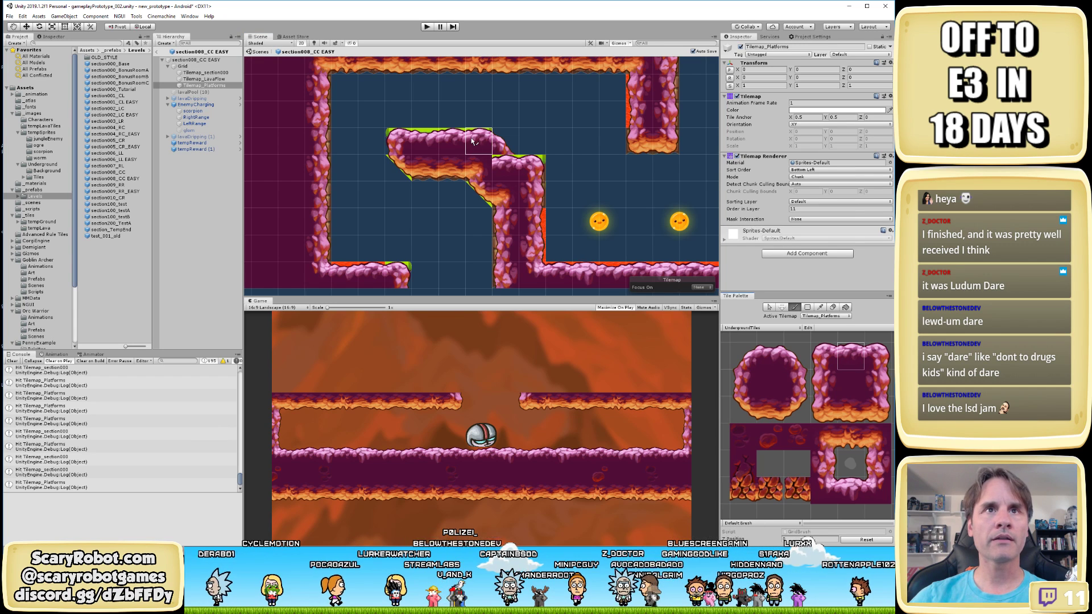
pyautogui.click(823, 490)
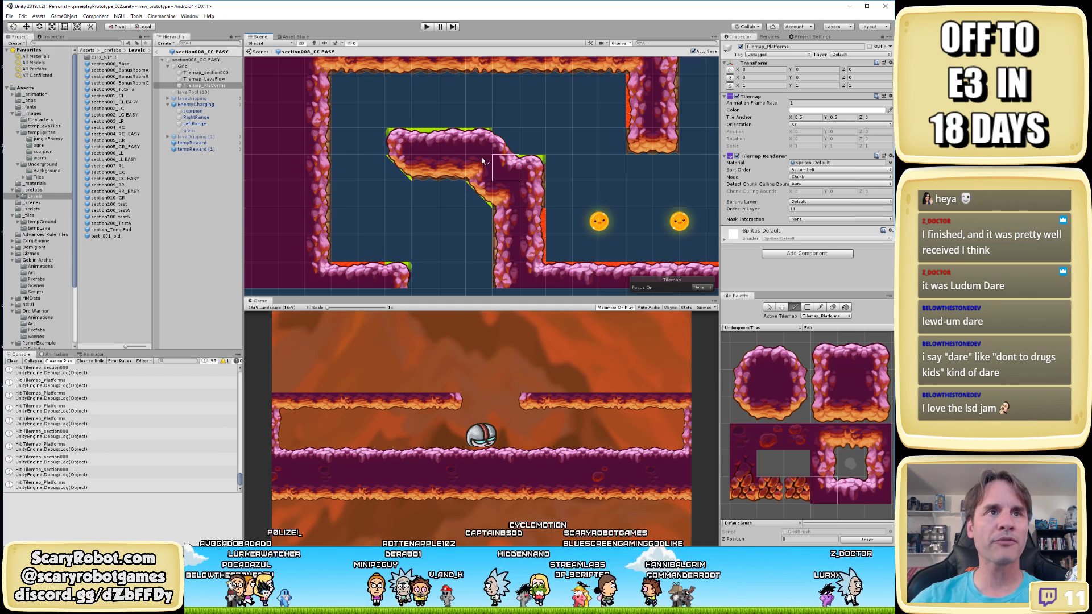
# Zoom out and pan upward to frame all of section008, including the upper rooms and enemy range markers
pyautogui.scroll(-2, 575, 199)
pyautogui.moveTo(535, 187); pyautogui.dragTo(500, 166, button='middle')
pyautogui.scroll(-1, 495, 165)
pyautogui.press('Up')
pyautogui.press('Up')
pyautogui.press('Up')
pyautogui.press('Up')
pyautogui.press('Up')
pyautogui.press('Up')
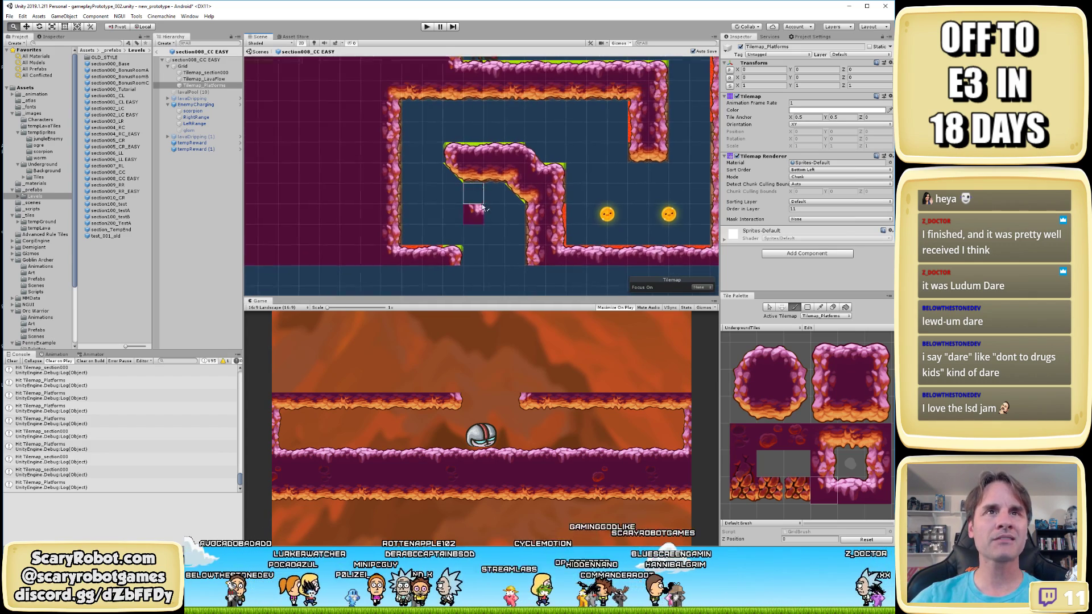
pyautogui.press('Up')
pyautogui.press('Up')
pyautogui.press('Up')
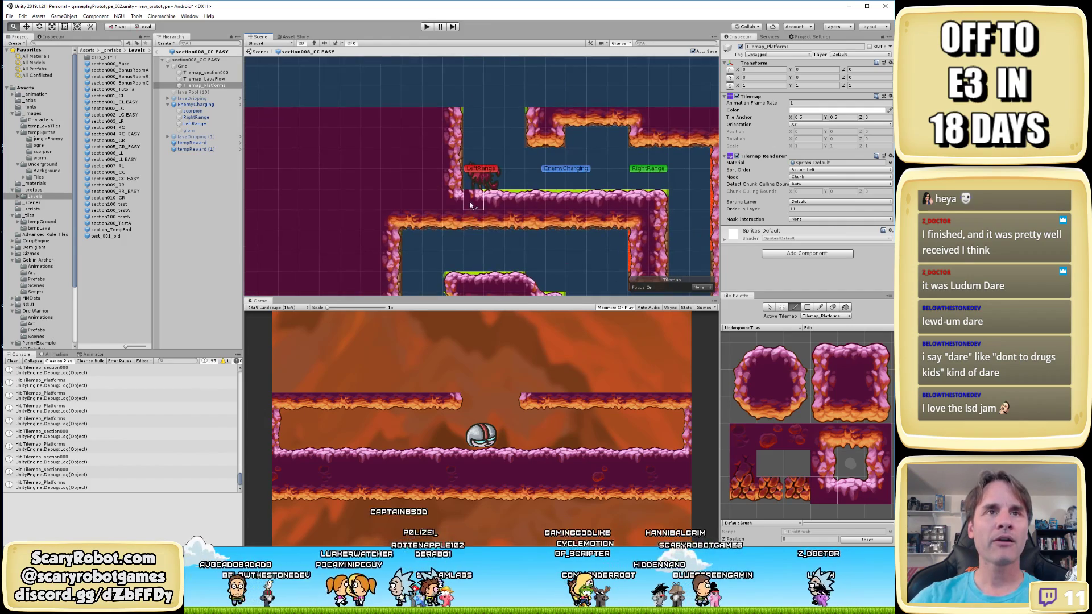
pyautogui.scroll(-3, 500, 220)
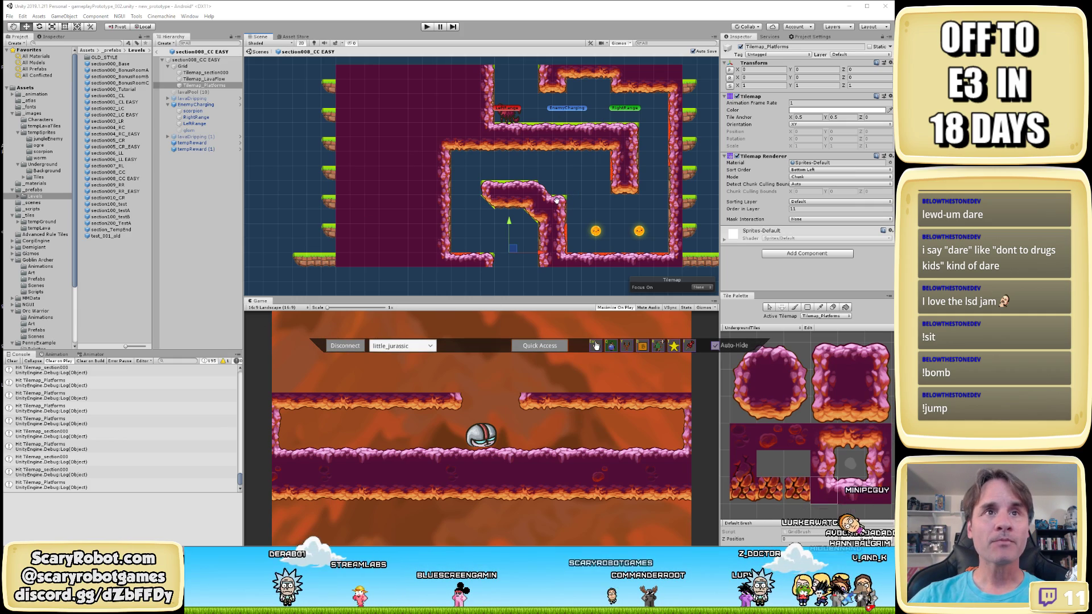
# Paint a vertical strip of the centre brown stone tile in the upper-left room and save
pyautogui.scroll(-2, 553, 229)
pyautogui.moveTo(553, 229); pyautogui.dragTo(506, 202, button='middle')
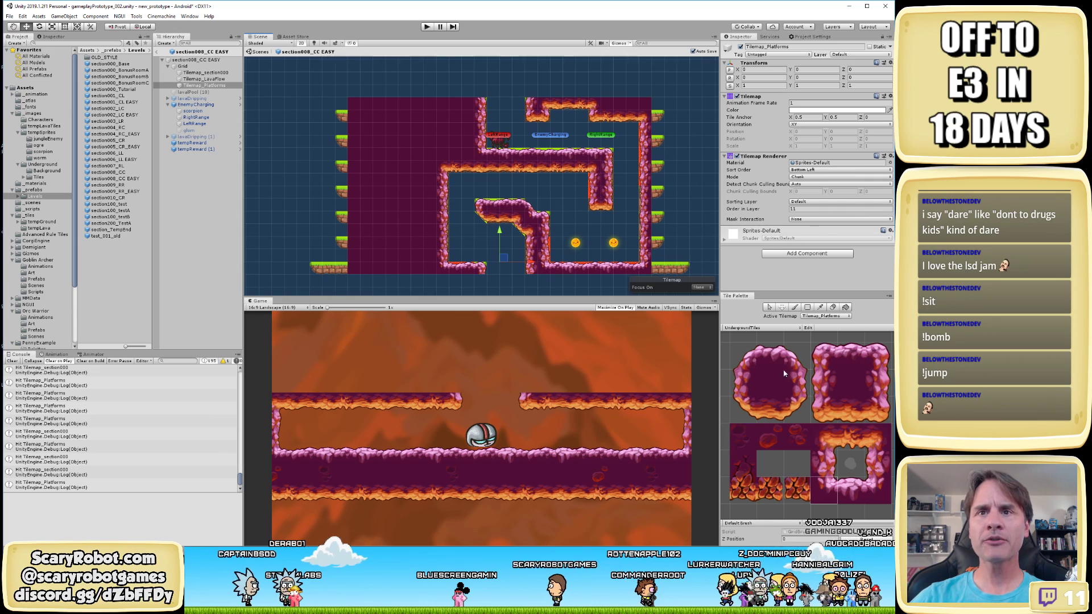
pyautogui.click(770, 384)
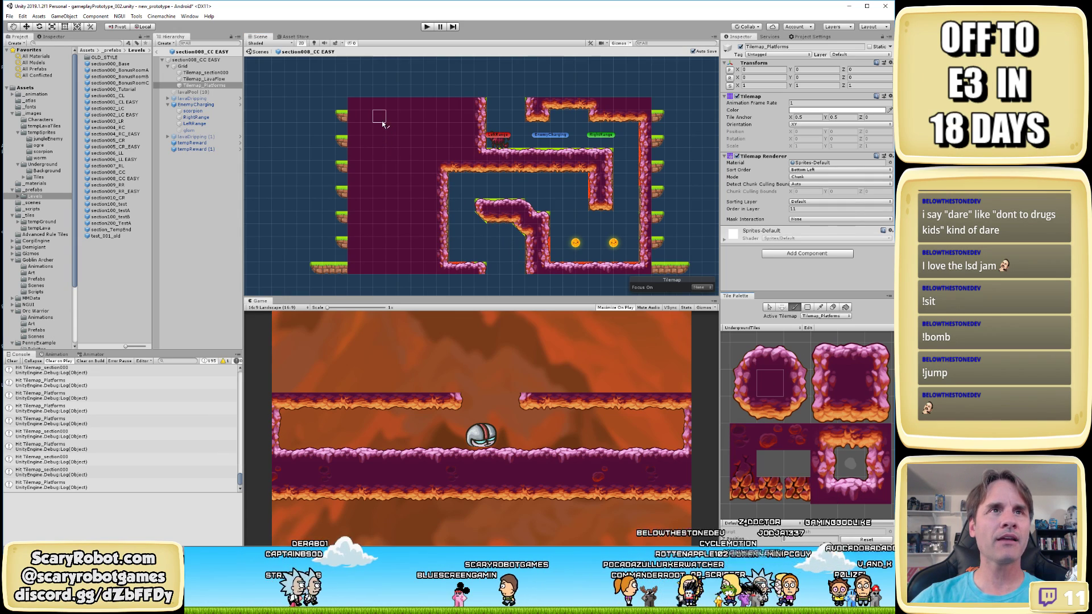
pyautogui.moveTo(377, 124); pyautogui.dragTo(377, 161)
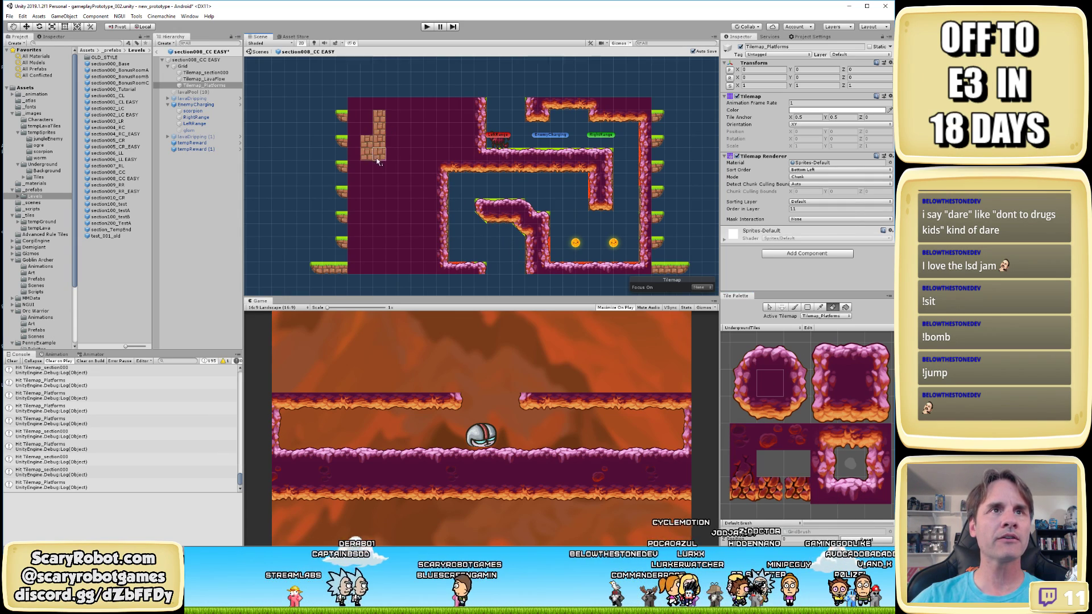
pyautogui.hotkey('ctrl', 's')
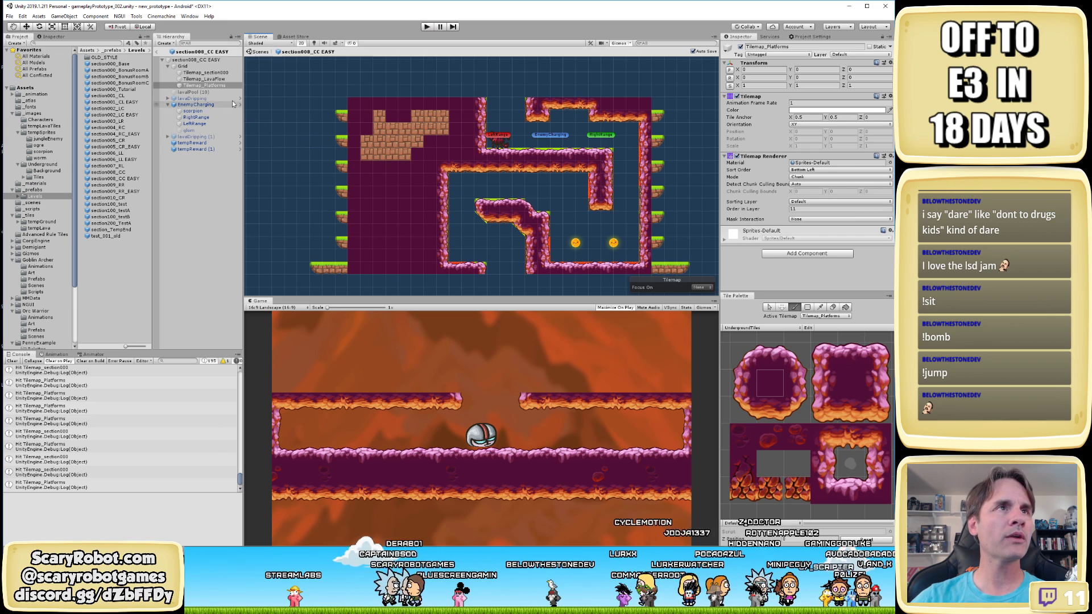
# Hide the Tilemap_section000 layer and erase the purple tiles from the left rooms
pyautogui.click(205, 73)
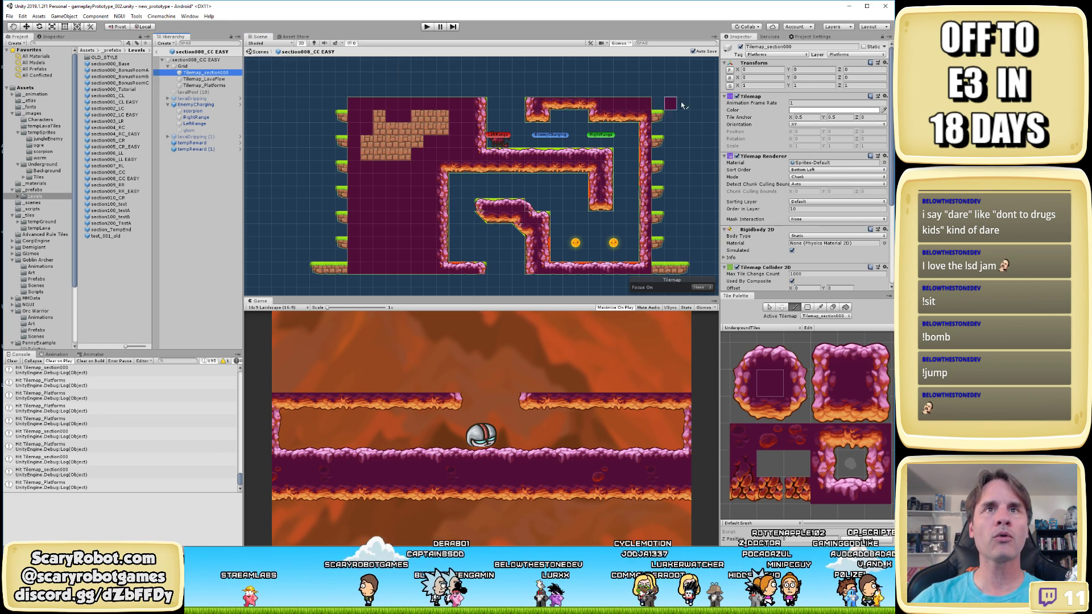
pyautogui.click(740, 47)
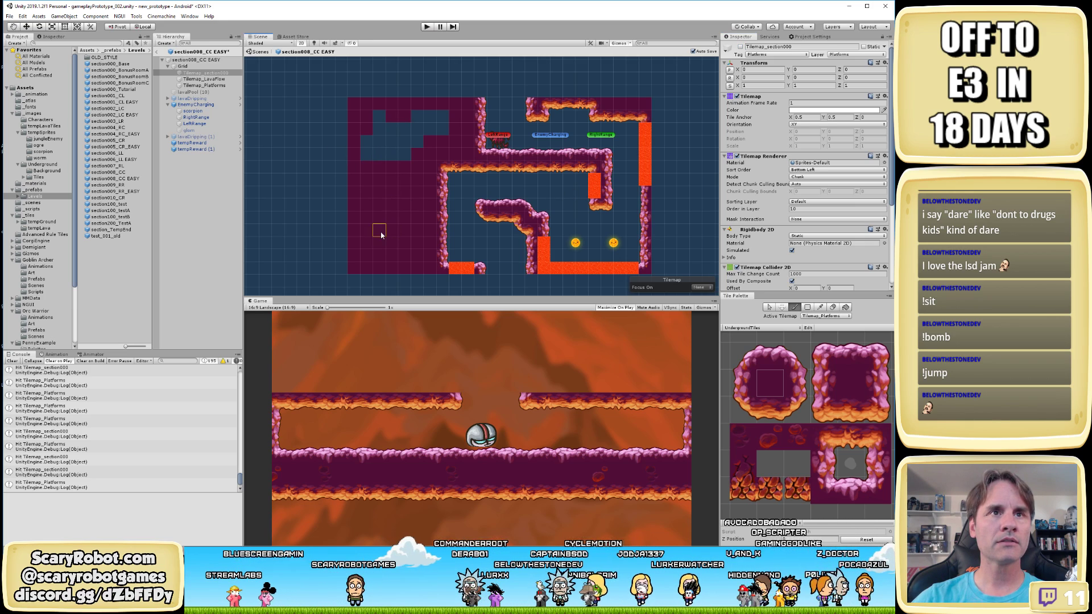
pyautogui.press('d')
pyautogui.moveTo(403, 200)
pyautogui.mouseDown()
pyautogui.moveTo(380, 240)
pyautogui.moveTo(412, 234)
pyautogui.mouseUp()
pyautogui.press('b')
pyautogui.hotkey('ctrl', 's')
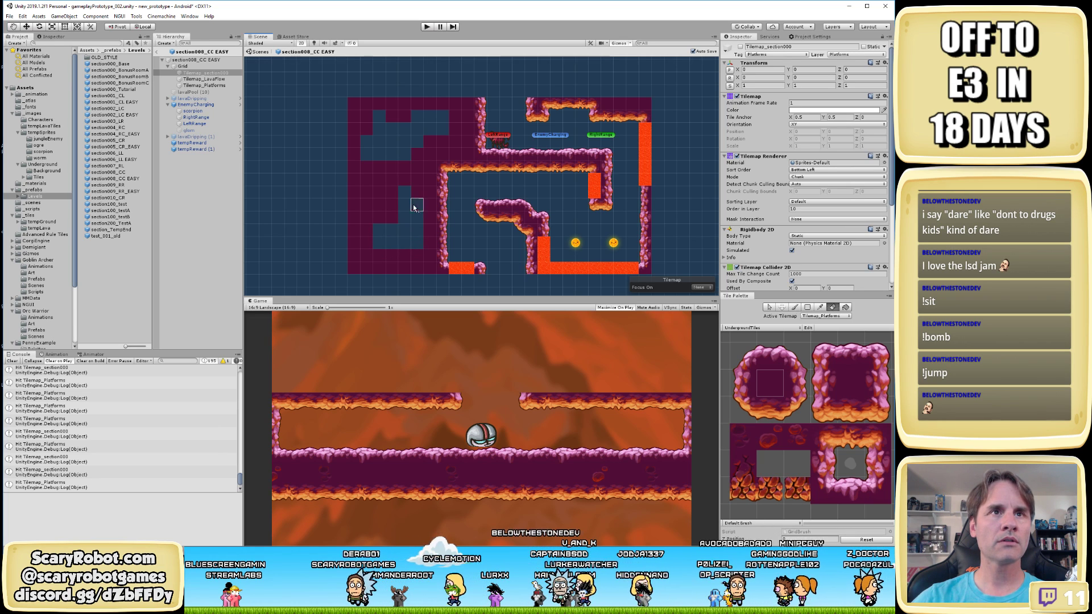
pyautogui.click(391, 194)
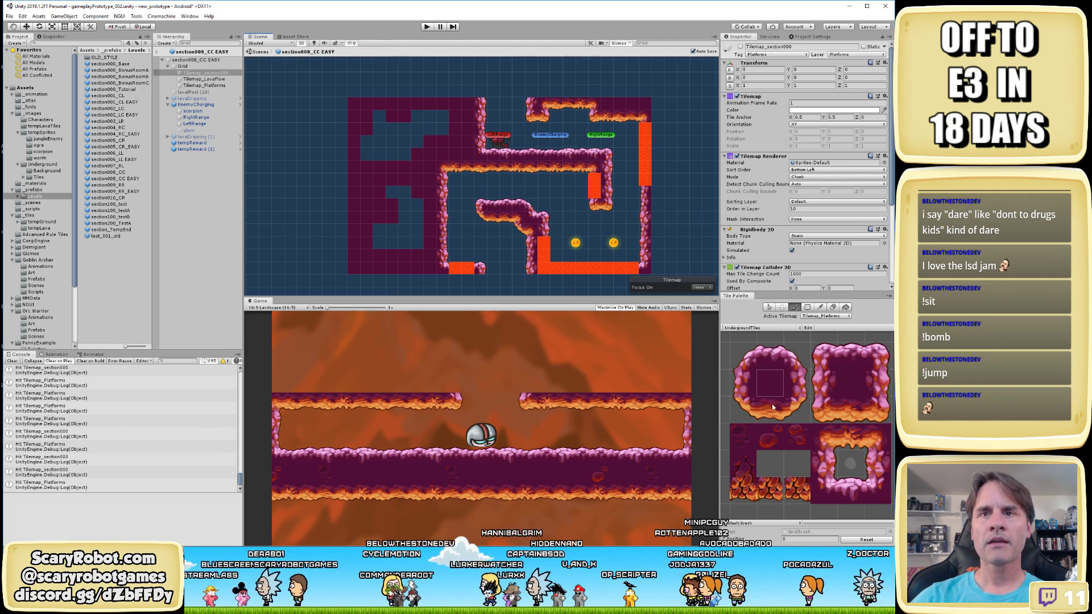
# Paint a row of floor tiles as a ledge across the lower-left room and save
pyautogui.click(775, 356)
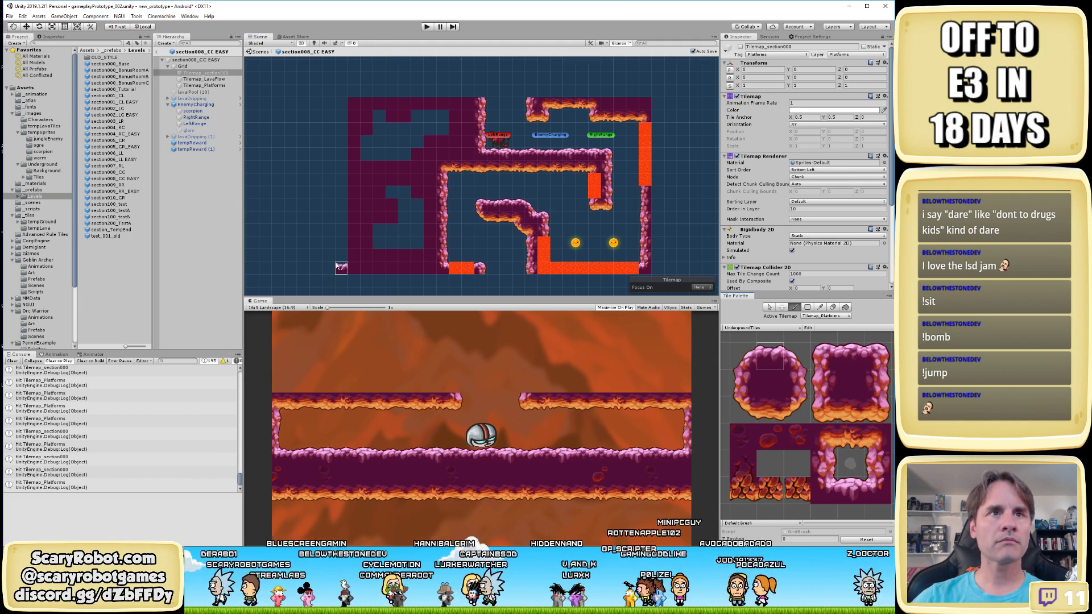
pyautogui.moveTo(379, 254); pyautogui.dragTo(416, 256)
pyautogui.hotkey('ctrl', 's')
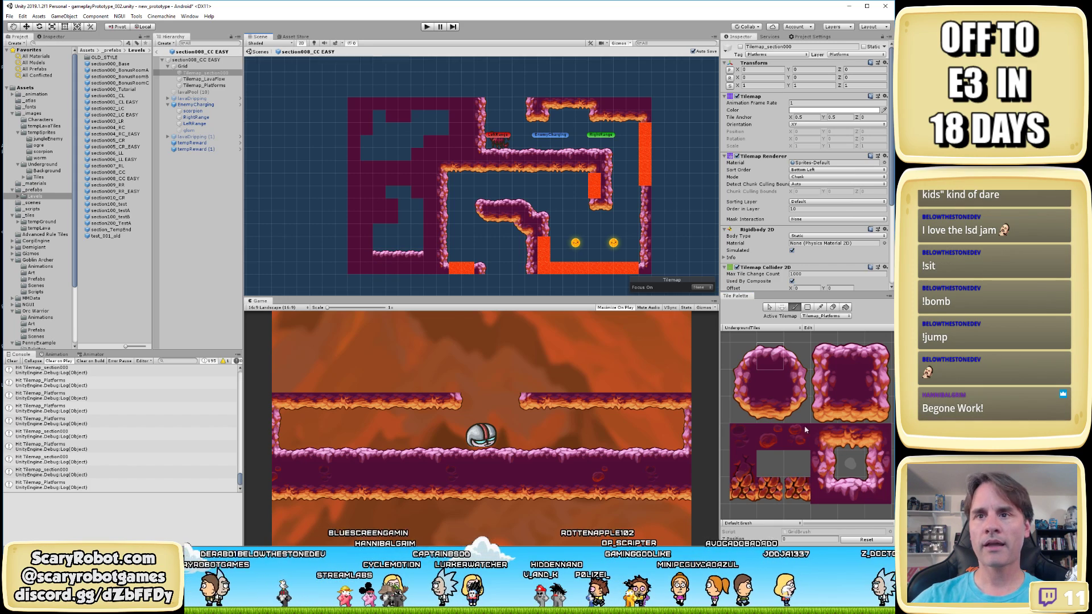
# Add pink cave wall tiles on the left ledge and the cell above it, saving
pyautogui.click(882, 494)
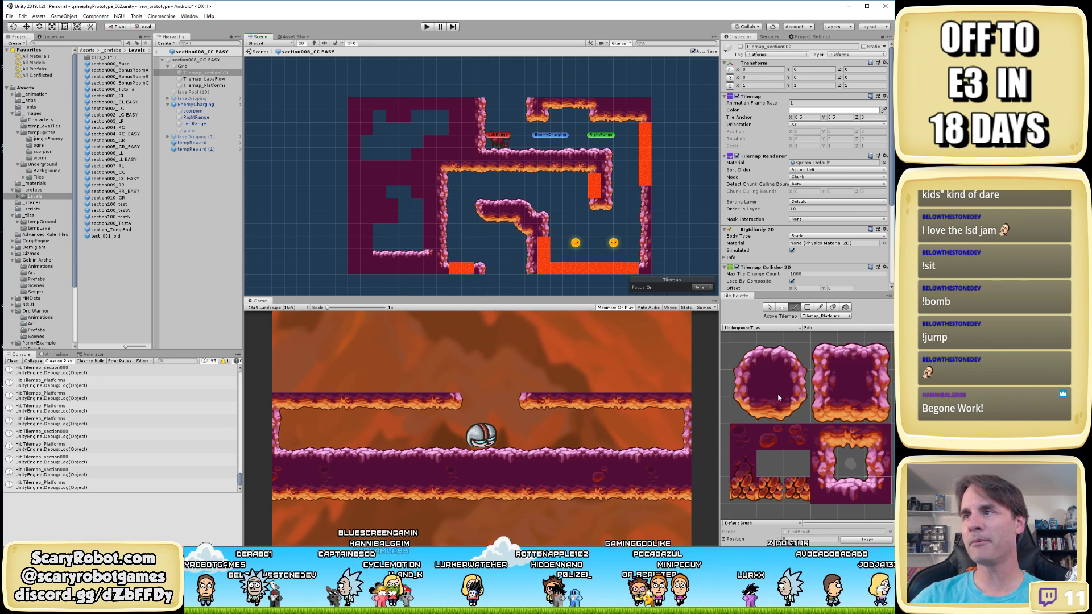
pyautogui.click(836, 491)
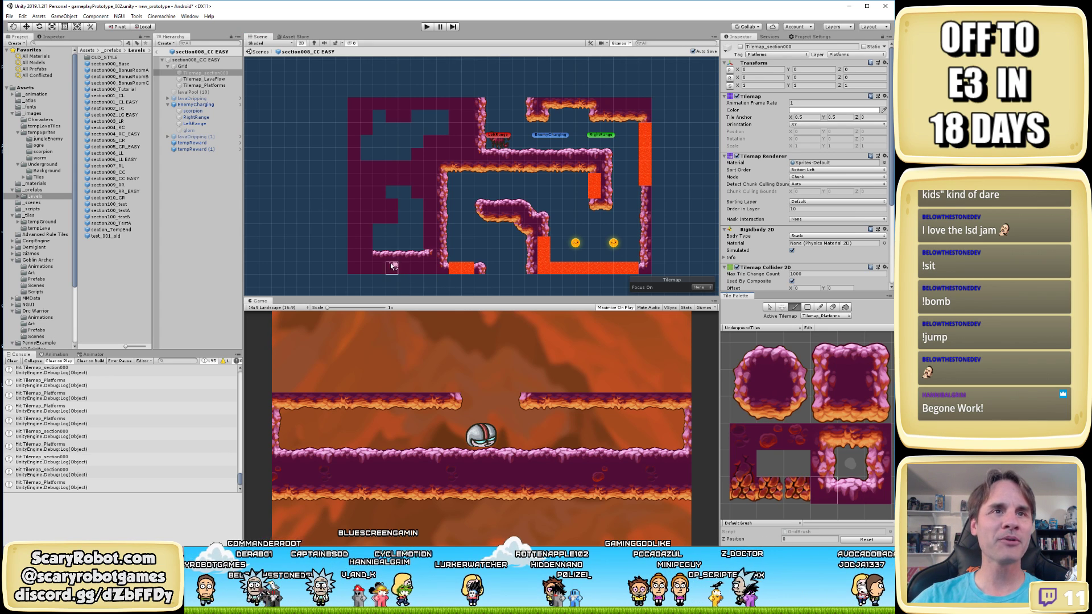
pyautogui.click(819, 459)
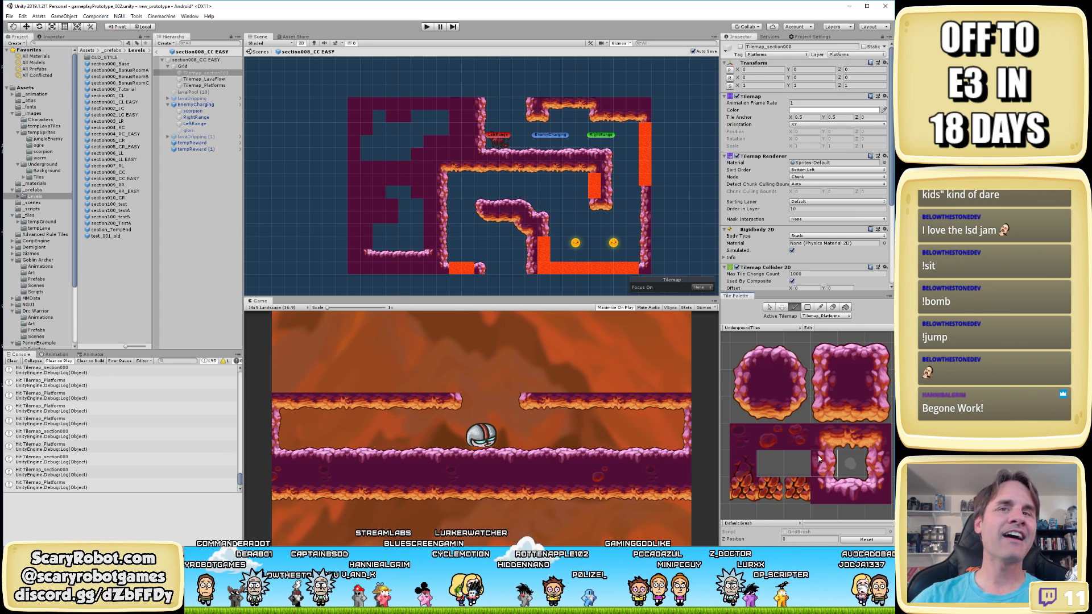
pyautogui.click(796, 383)
pyautogui.click(366, 243)
pyautogui.hotkey('ctrl', 's')
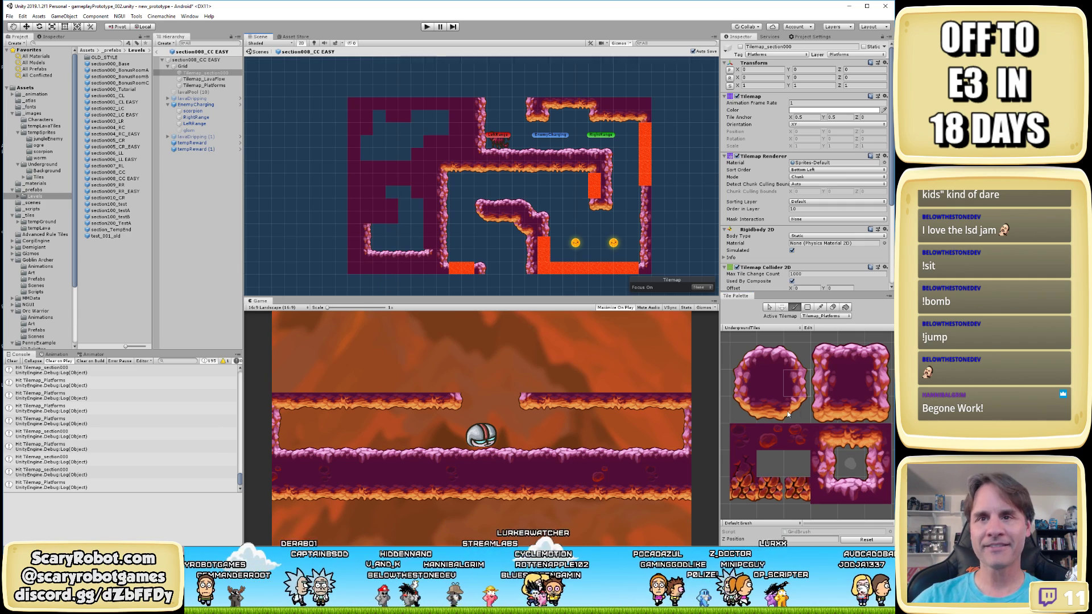
pyautogui.click(832, 444)
pyautogui.click(367, 218)
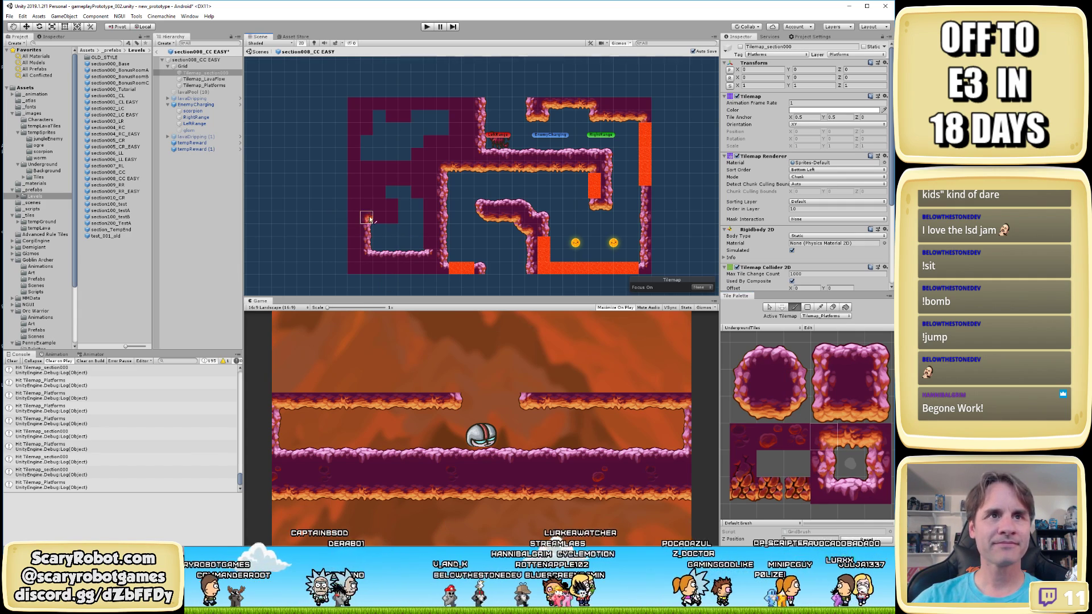
pyautogui.hotkey('ctrl', 's')
# Paint a top-right edge tile at the ledge's top and another wall tile in the left room
pyautogui.click(770, 410)
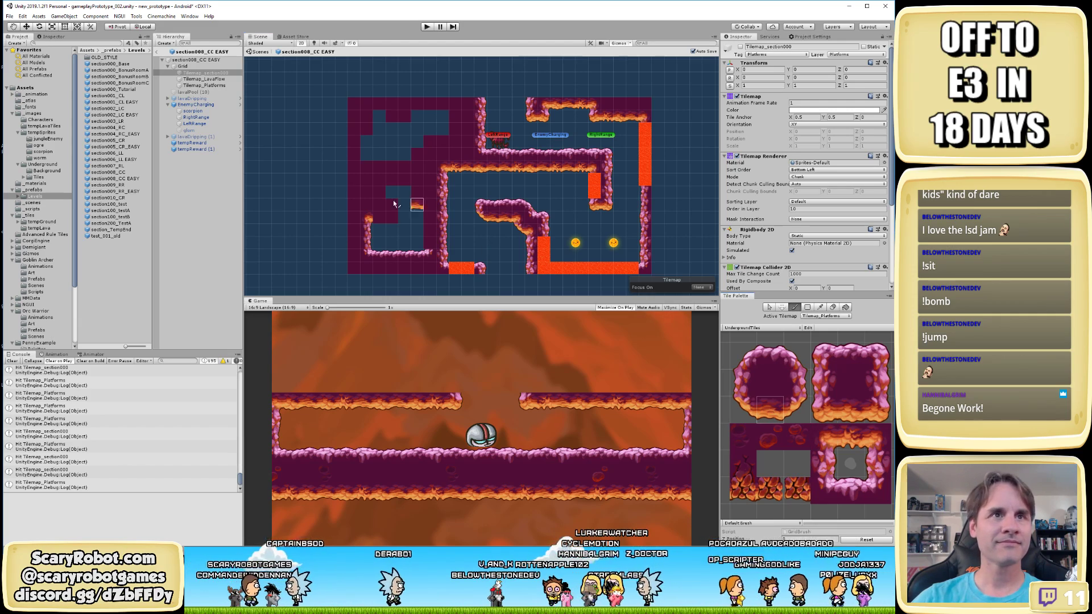
pyautogui.click(878, 412)
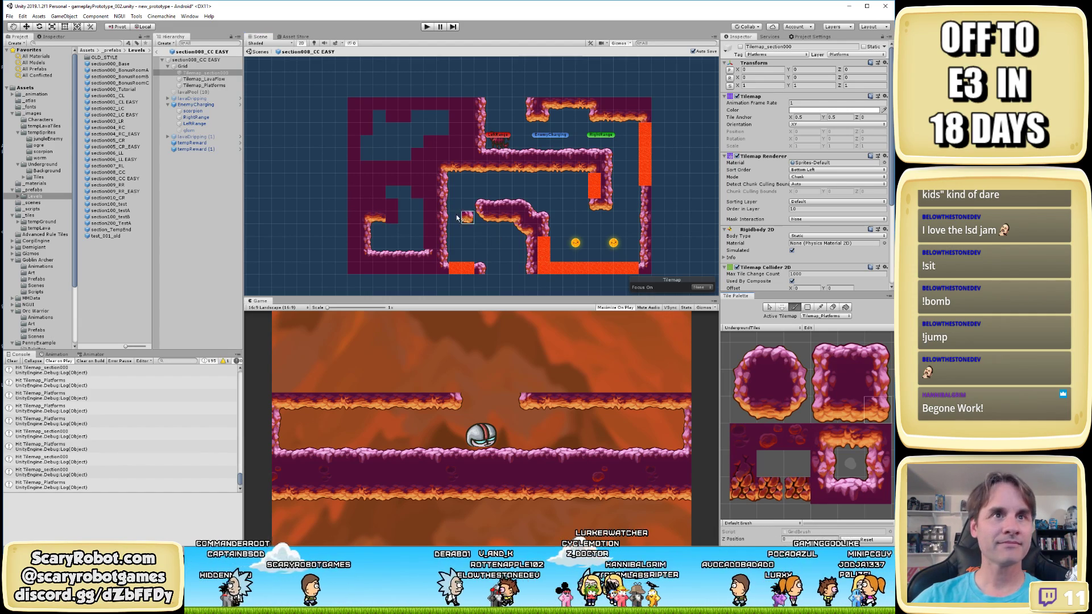
pyautogui.click(877, 358)
pyautogui.click(397, 206)
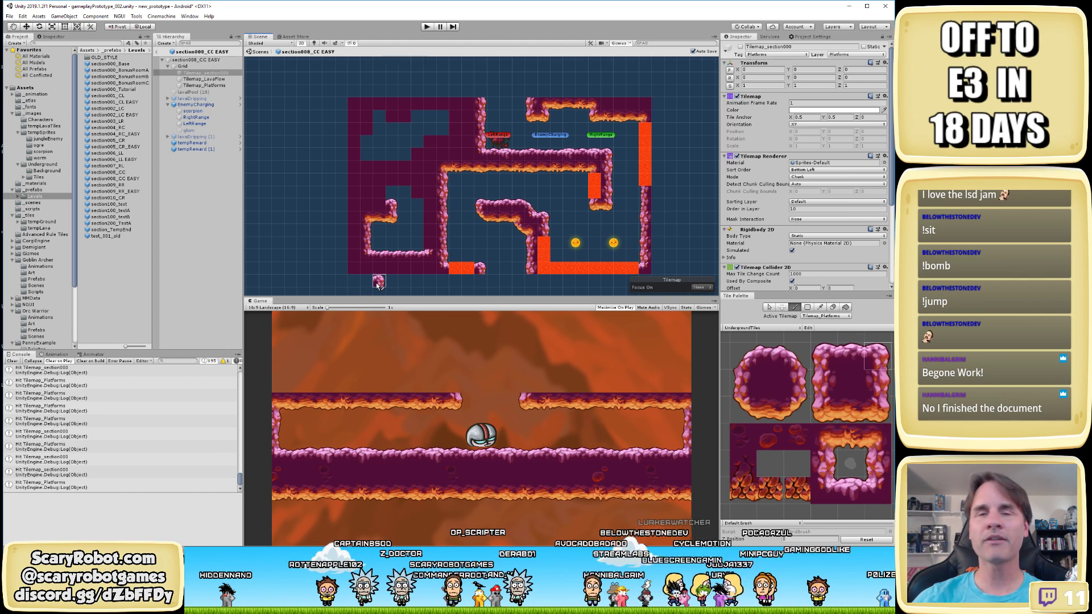
pyautogui.click(827, 443)
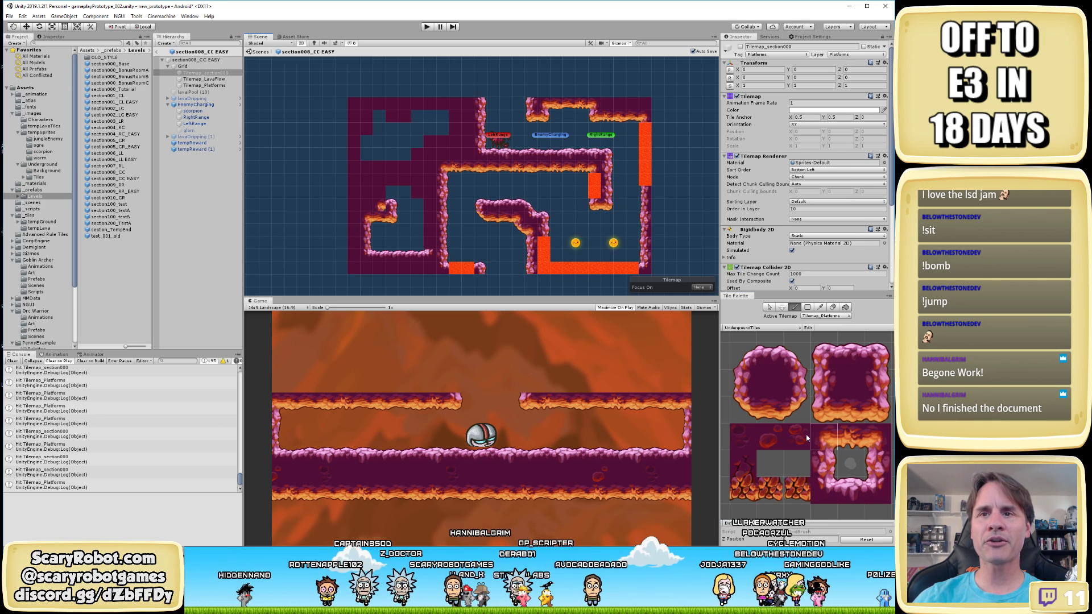
pyautogui.click(824, 494)
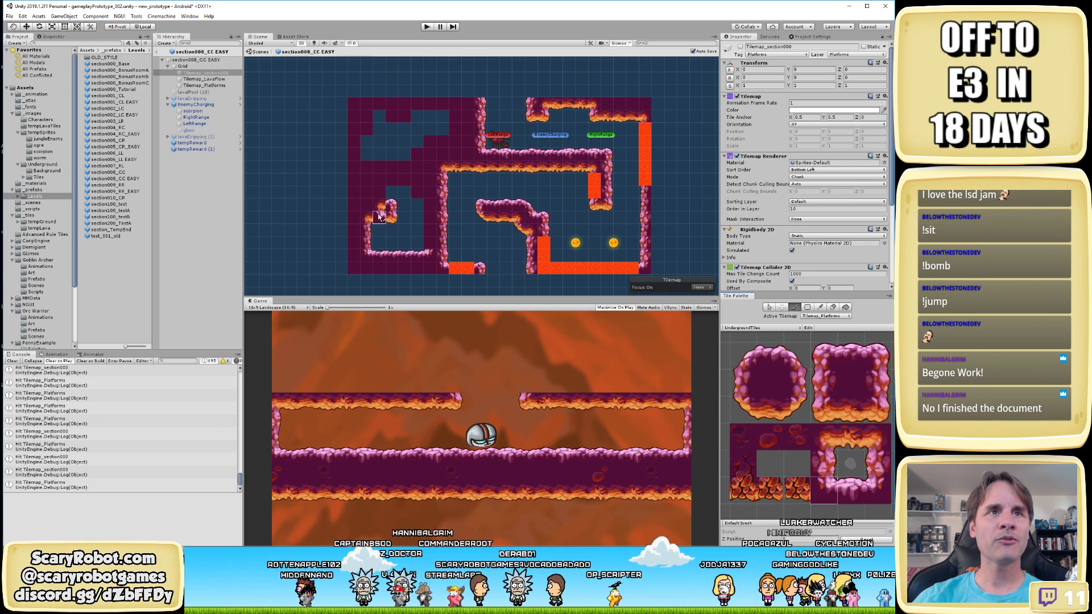
pyautogui.click(831, 458)
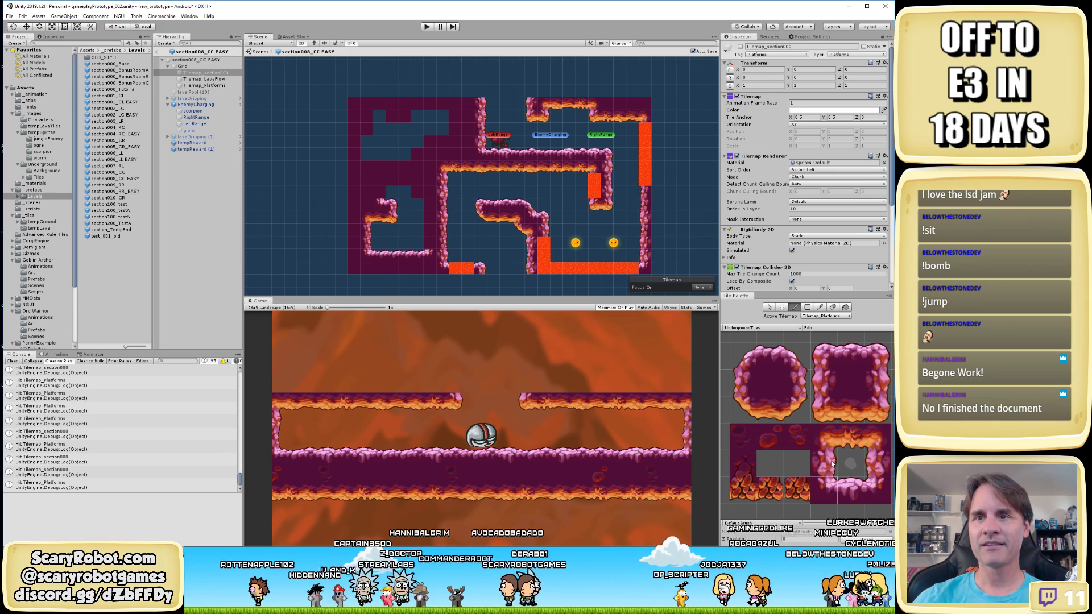
pyautogui.click(389, 196)
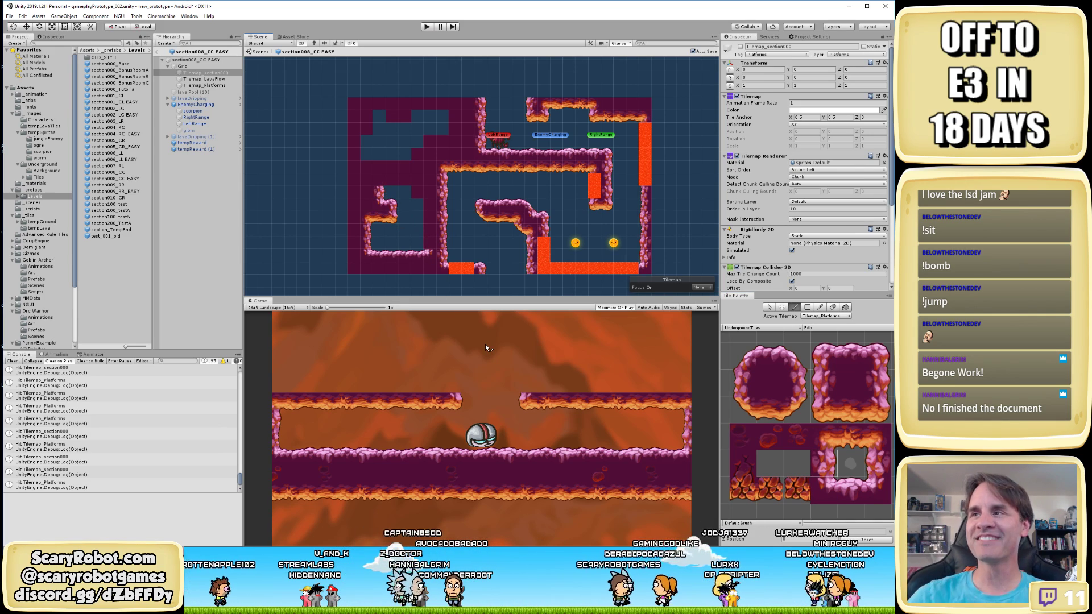
# Place a lower-left corner tile and cap the top of the left wall with cave tiles
pyautogui.click(823, 436)
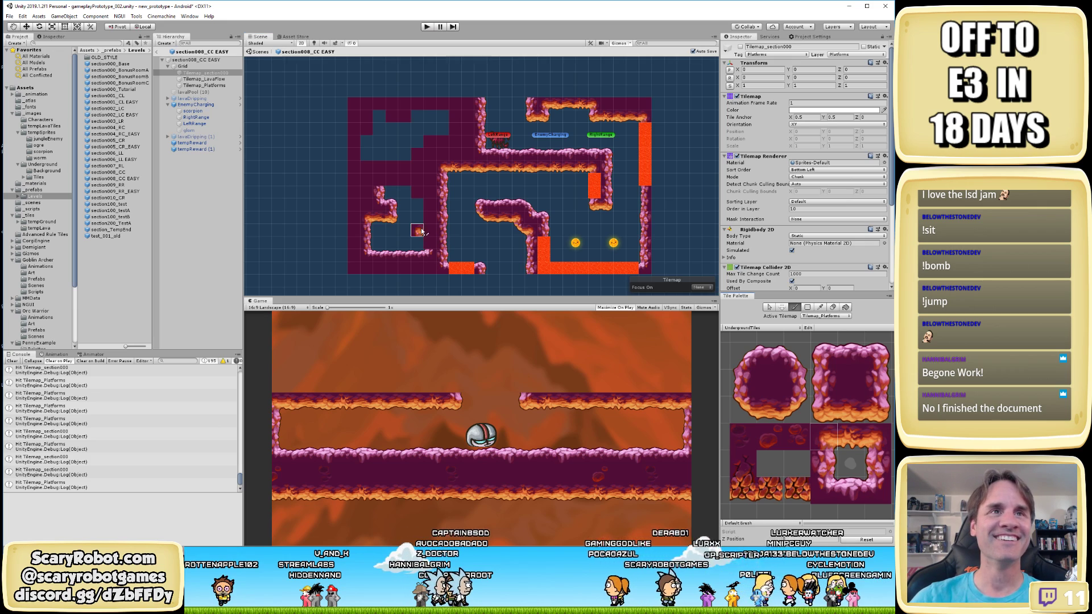
pyautogui.click(379, 182)
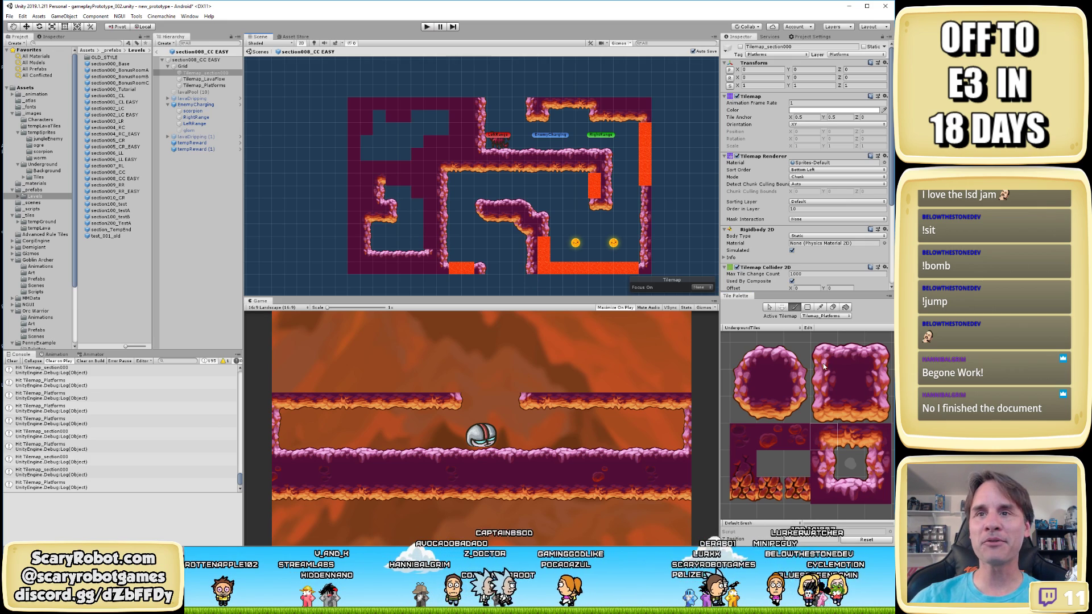
pyautogui.click(770, 408)
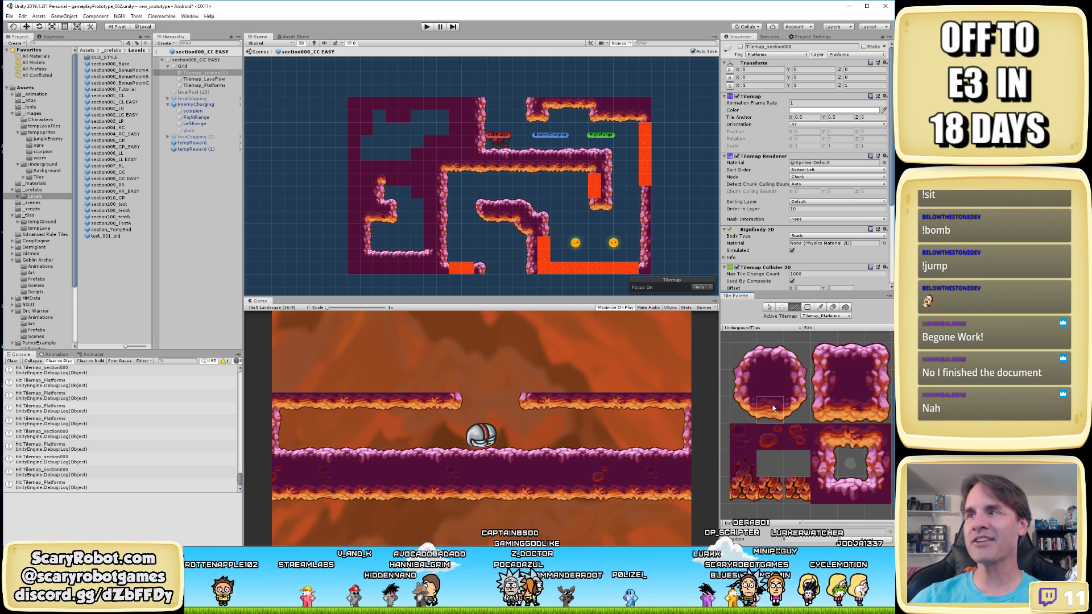
pyautogui.click(404, 181)
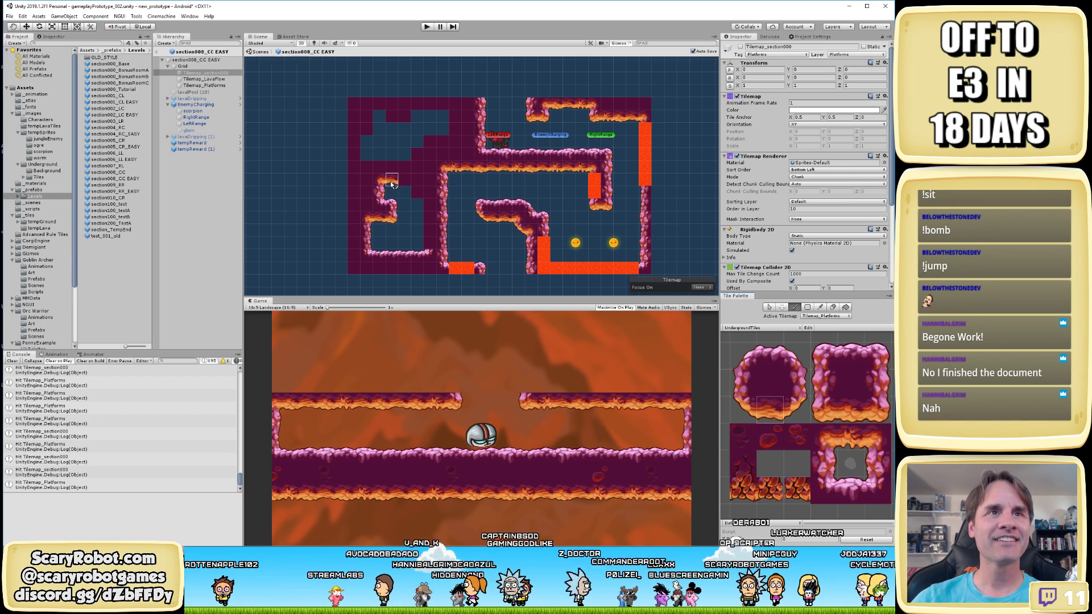
pyautogui.click(847, 438)
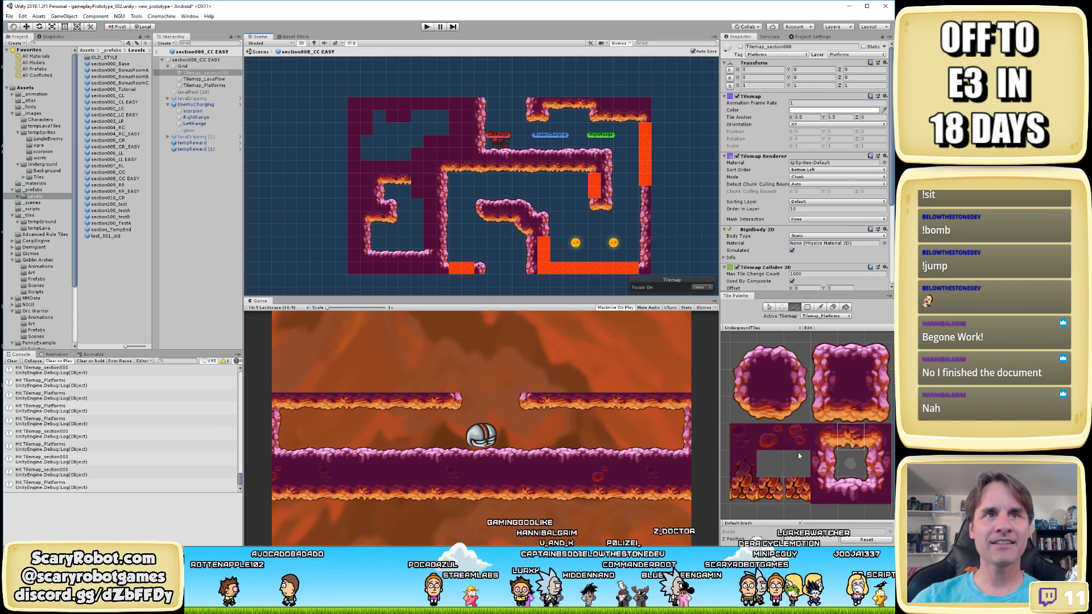
pyautogui.click(745, 407)
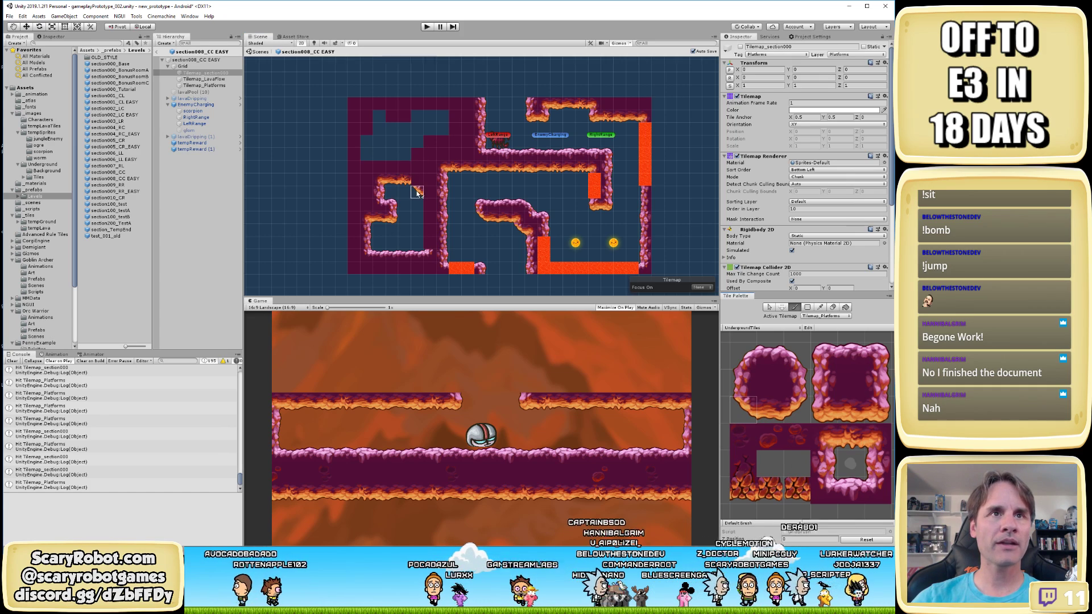
pyautogui.click(877, 436)
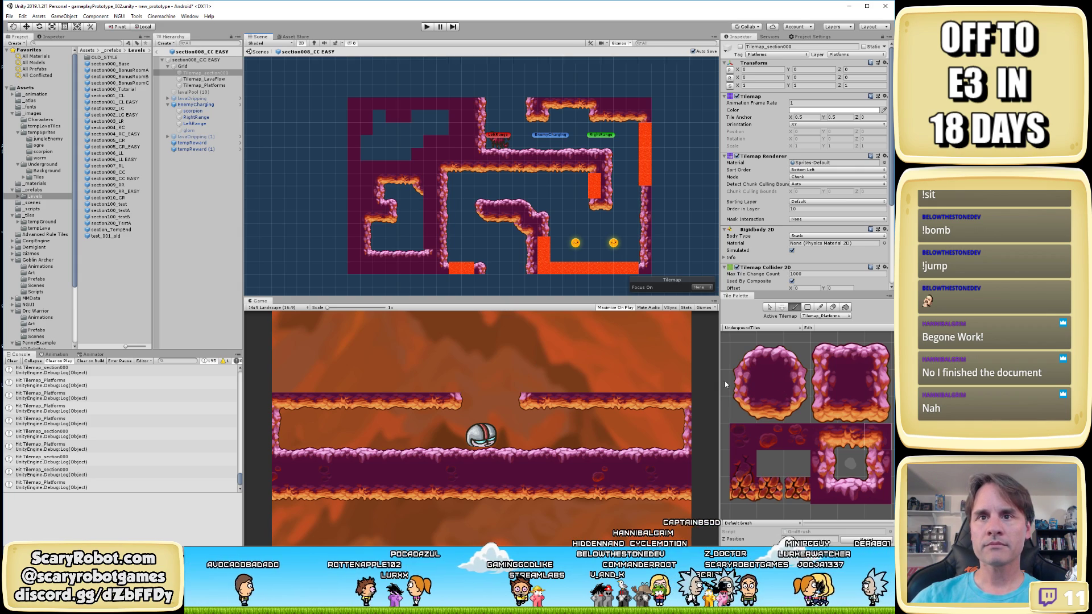
pyautogui.click(743, 383)
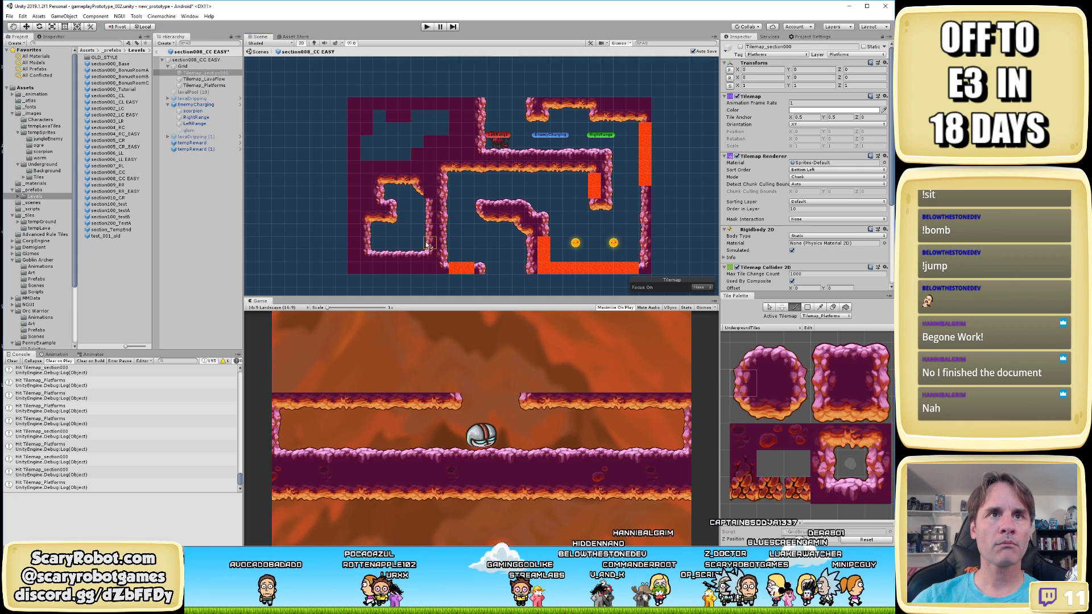
pyautogui.click(878, 444)
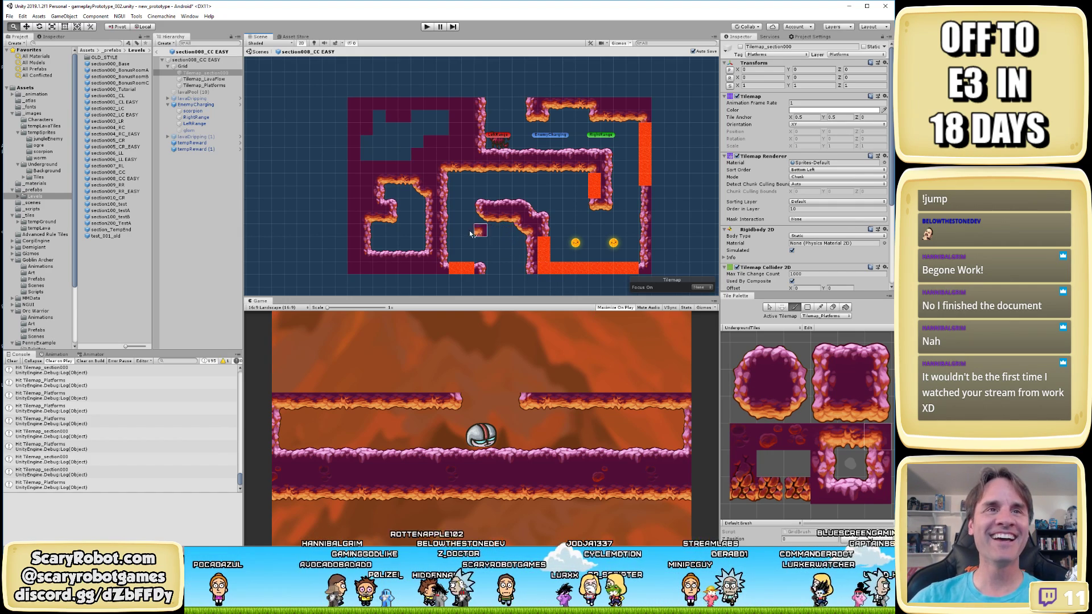
# Sample the upper-left cave tile with the picker, brush a rocky strip along the upper-left ledge, and save
pyautogui.moveTo(453, 236)
pyautogui.mouseDown(button='middle')
pyautogui.moveTo(460, 248)
pyautogui.moveTo(485, 212)
pyautogui.mouseUp(button='middle')
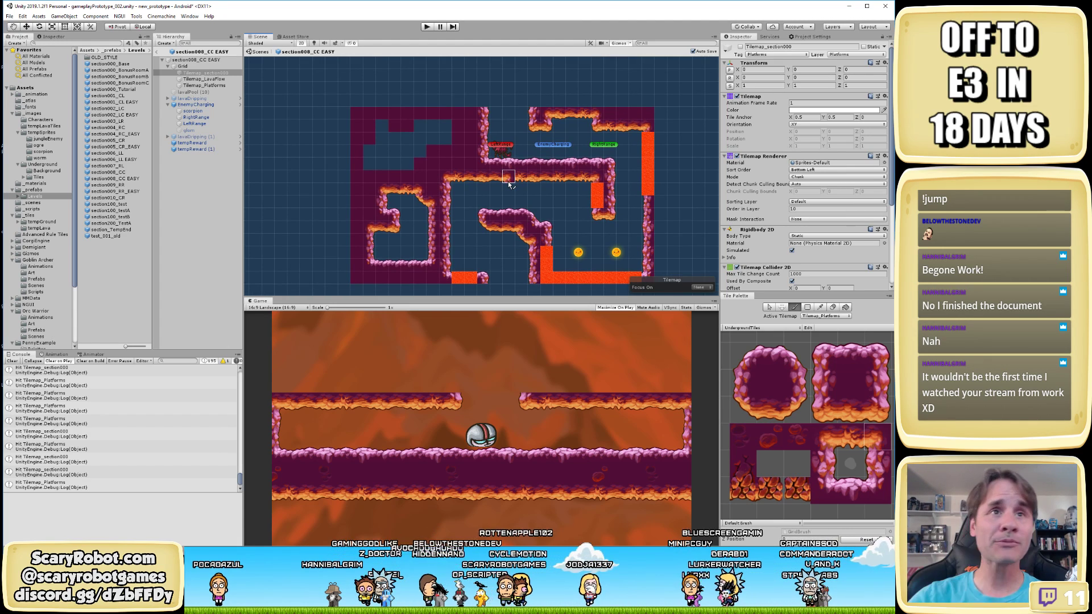
pyautogui.click(851, 488)
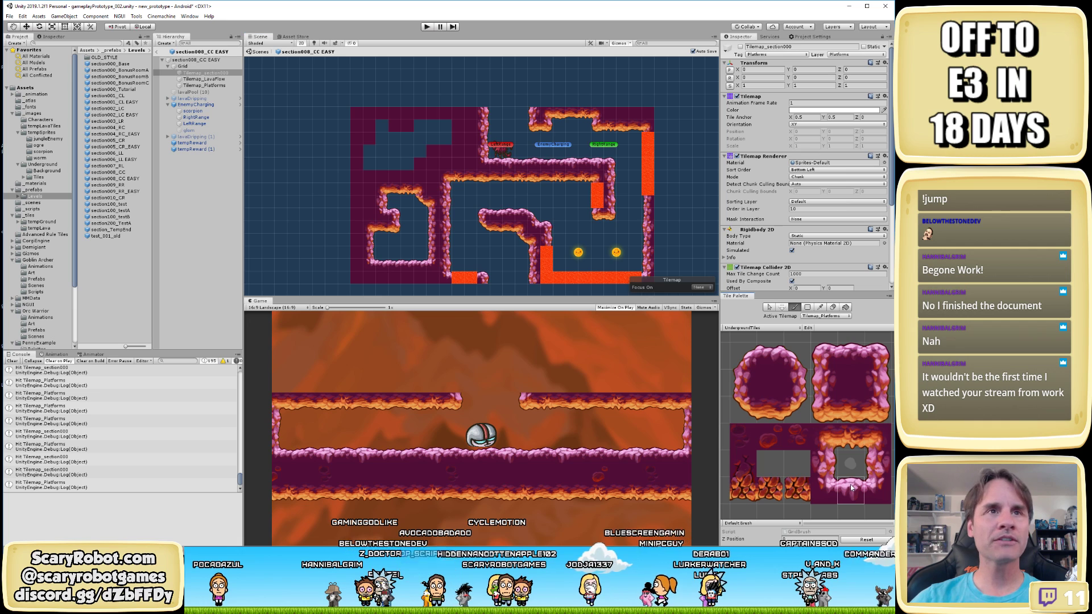
pyautogui.click(846, 352)
pyautogui.press('i')
pyautogui.click(771, 355)
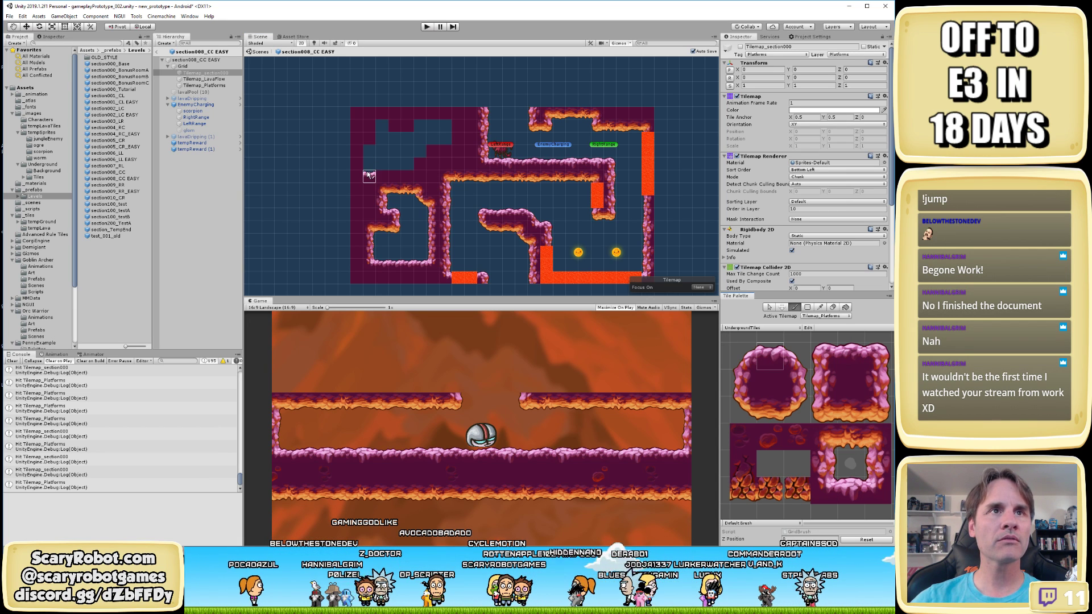
pyautogui.moveTo(367, 175); pyautogui.dragTo(406, 175)
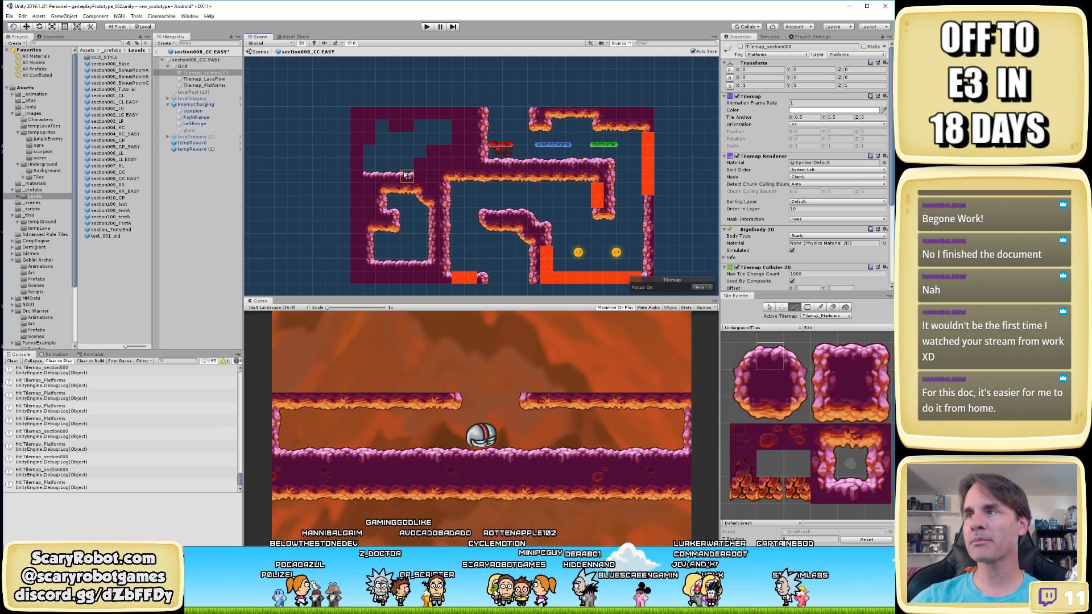
pyautogui.hotkey('ctrl', 's')
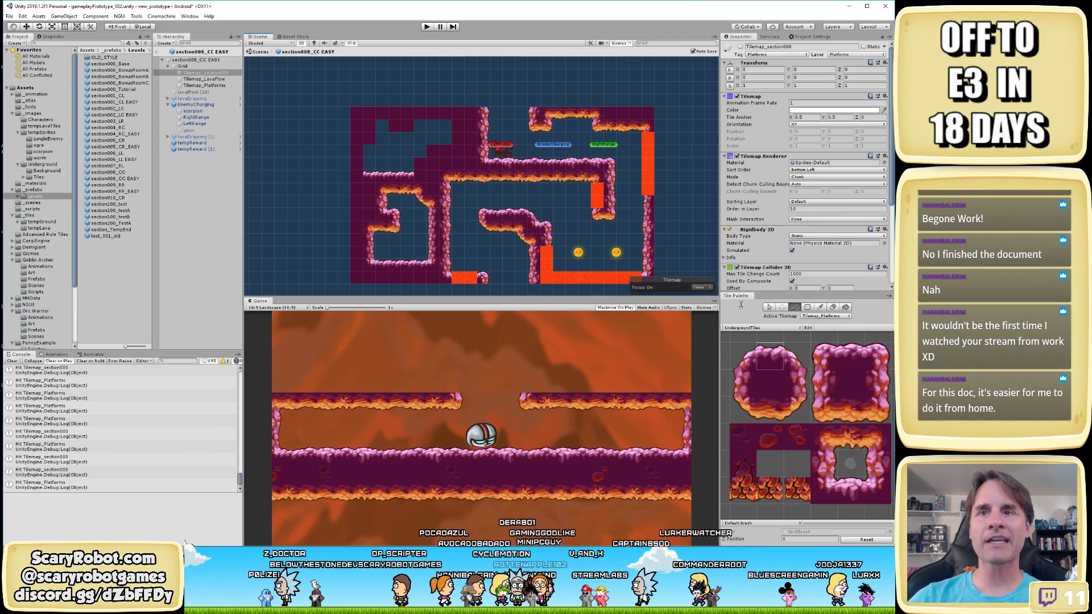
# Add a top-left corner wall piece and a neighbouring tile onto the ledge, then save
pyautogui.click(744, 355)
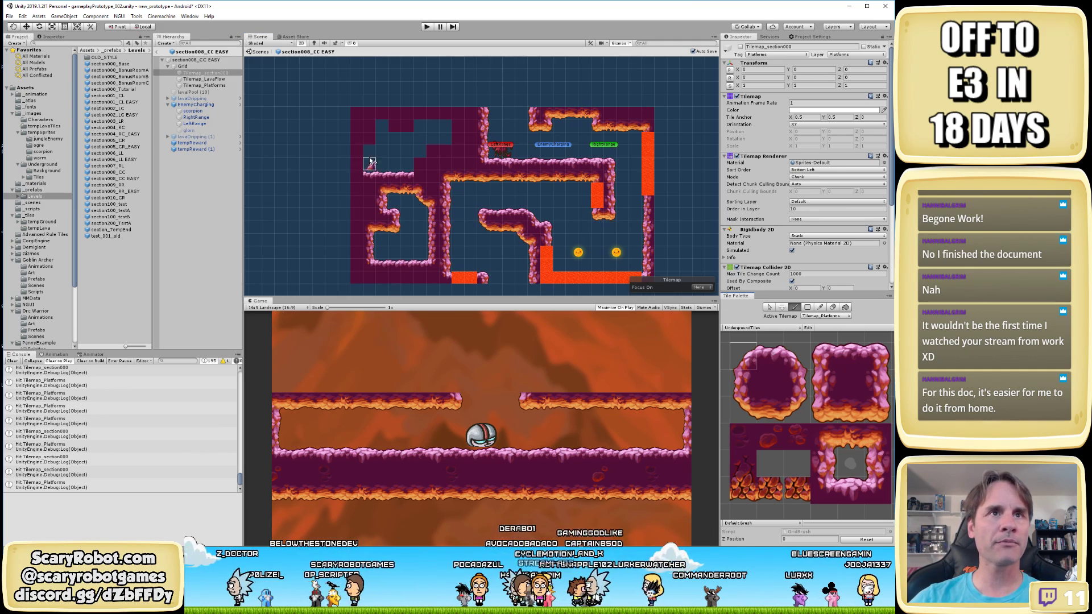
pyautogui.click(421, 164)
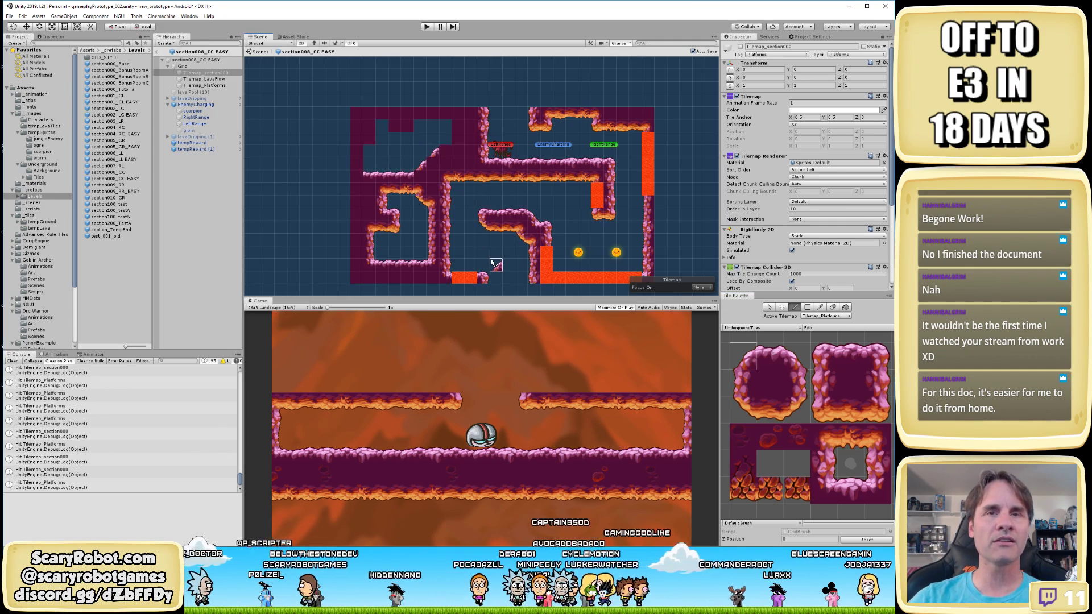
pyautogui.click(773, 355)
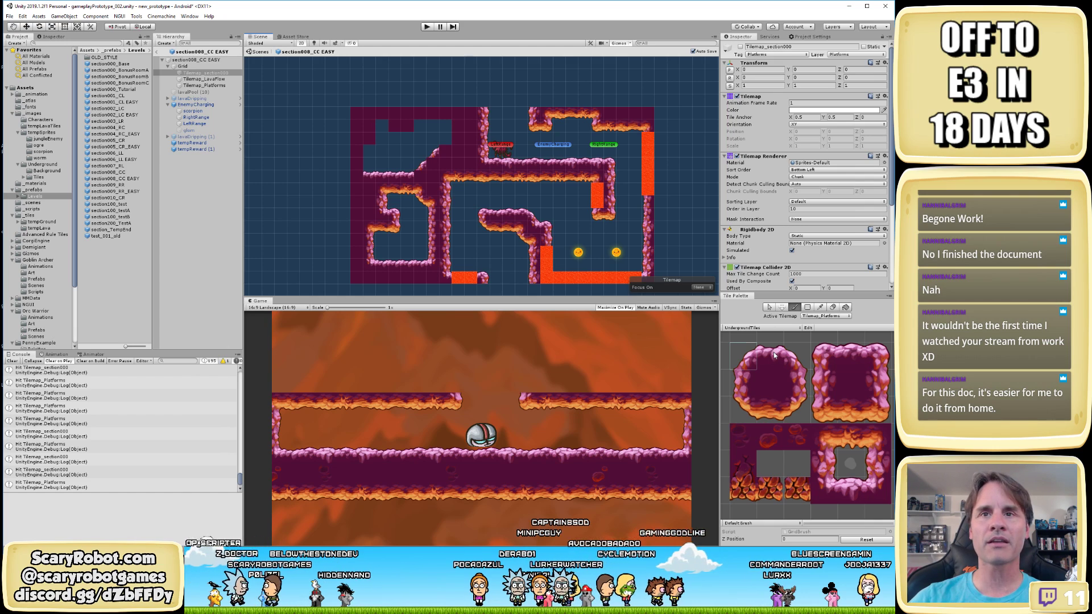
pyautogui.click(471, 176)
pyautogui.hotkey('ctrl', 's')
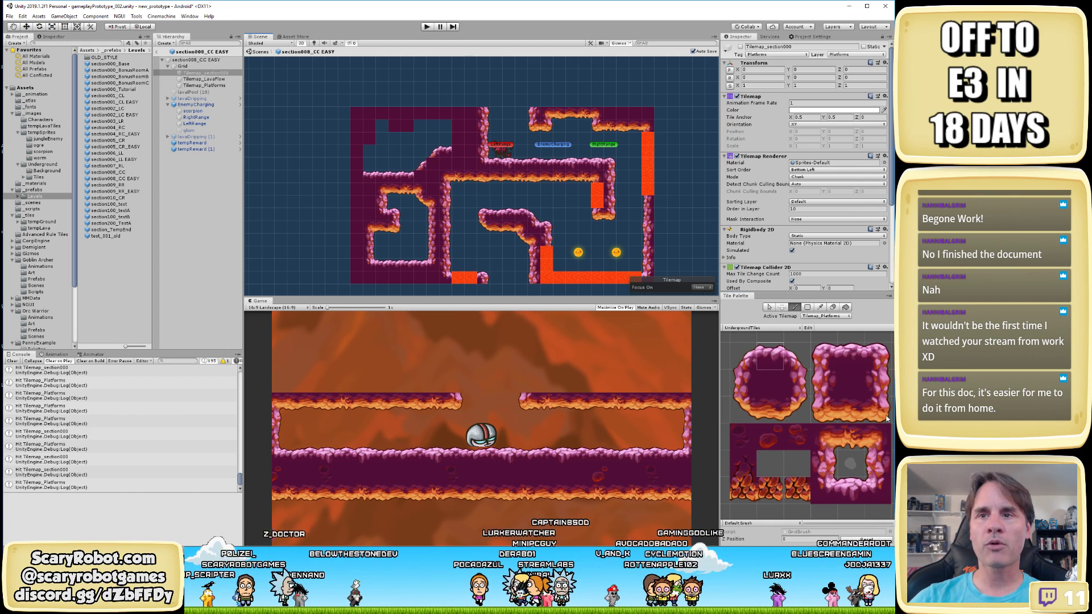
pyautogui.click(878, 490)
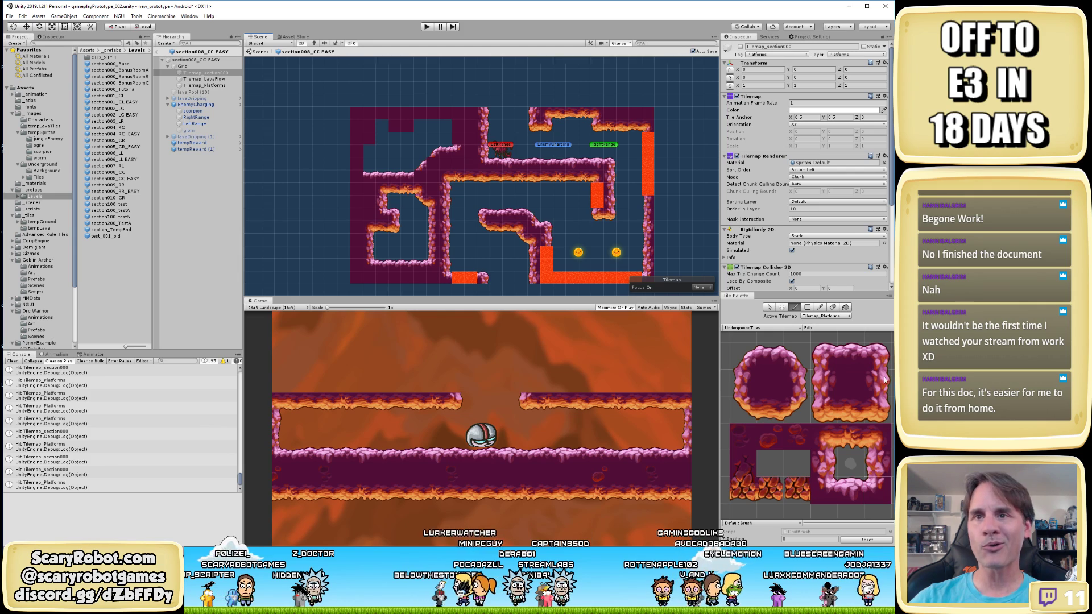
pyautogui.click(824, 383)
pyautogui.click(747, 381)
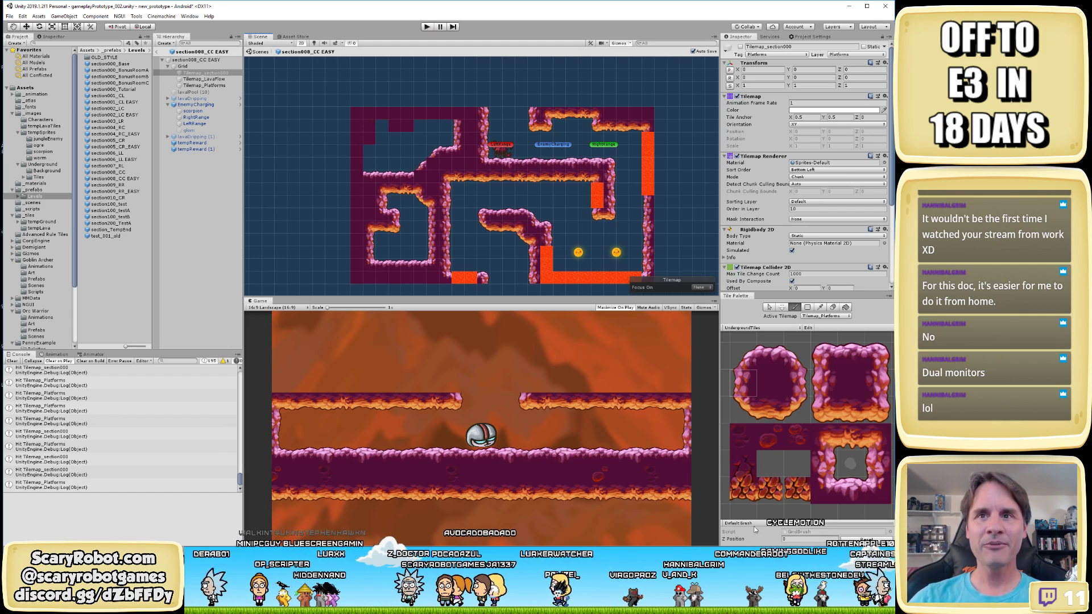
# Paint a row of cave ceiling tiles along the level's top-left row
pyautogui.click(877, 436)
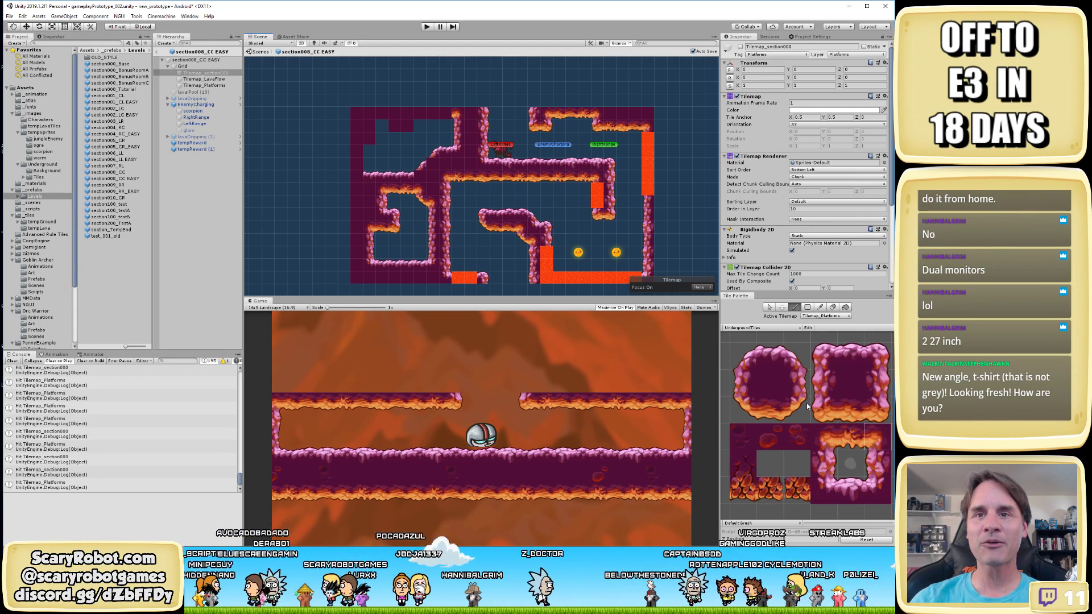
pyautogui.click(770, 409)
pyautogui.moveTo(418, 116); pyautogui.dragTo(455, 115)
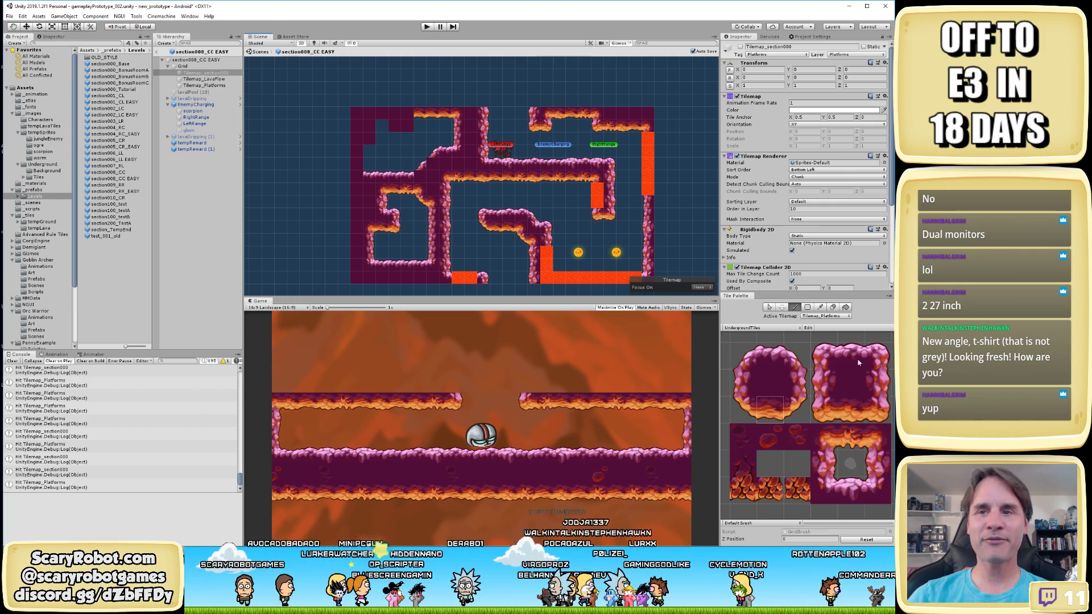
# Add a bottom-right tile near the upper-left ledge and a top-left wall tile, then save
pyautogui.click(885, 497)
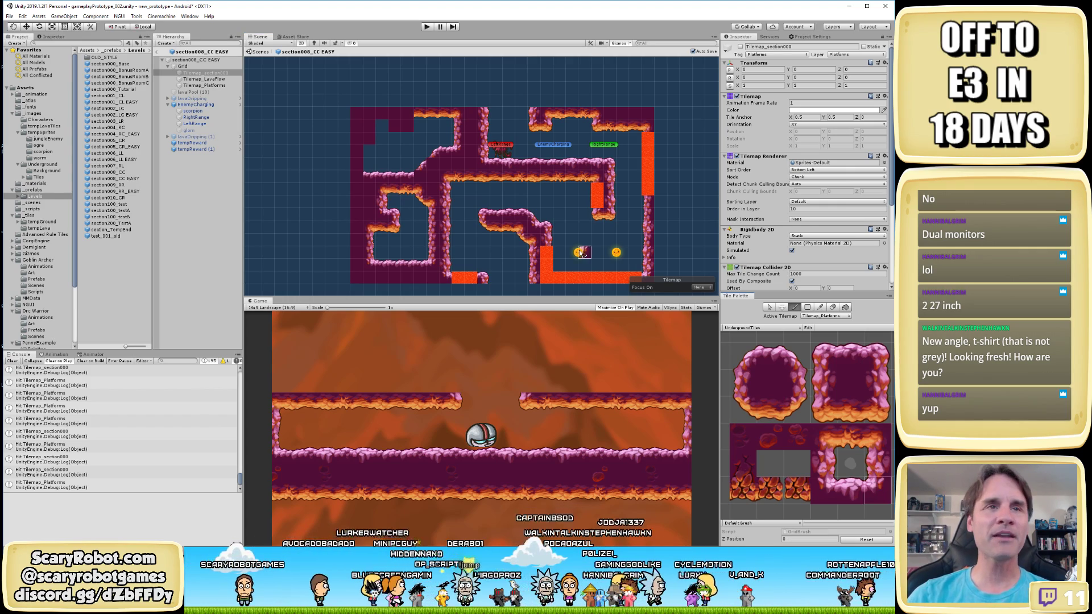
pyautogui.click(424, 178)
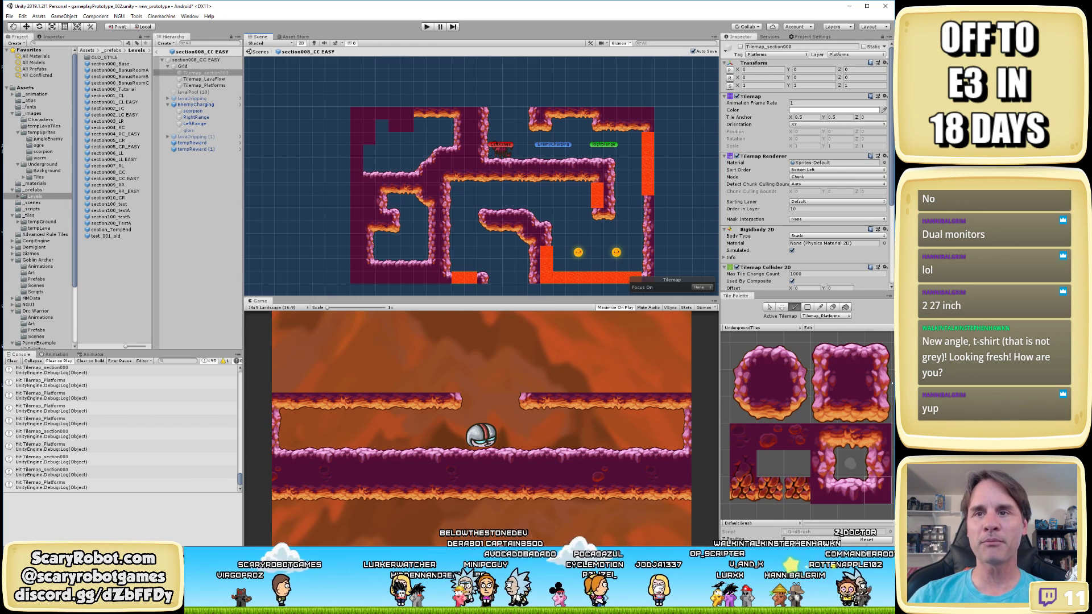
pyautogui.click(879, 410)
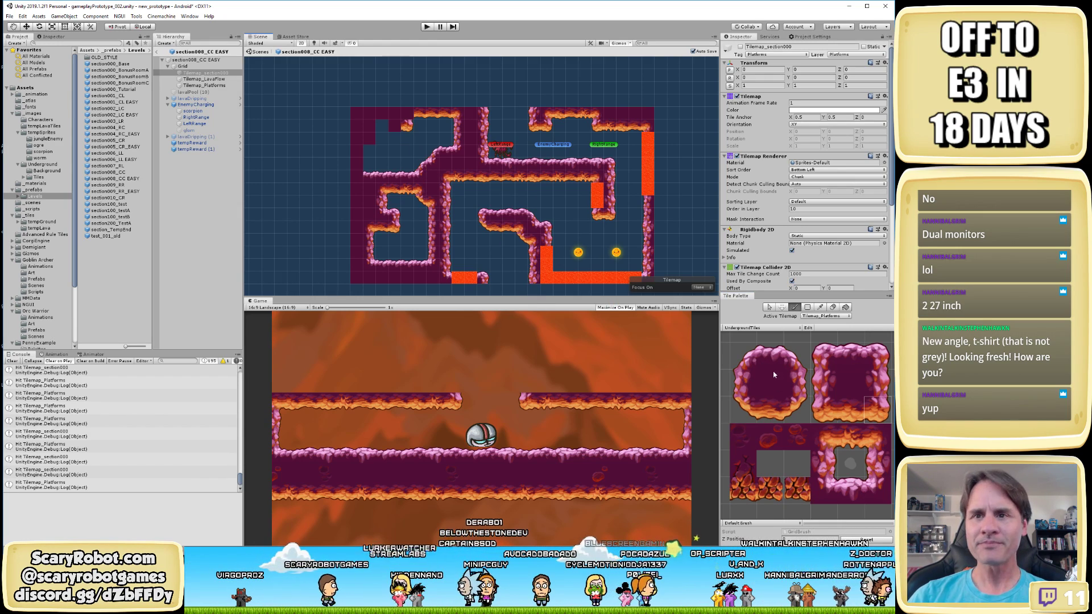
pyautogui.click(819, 412)
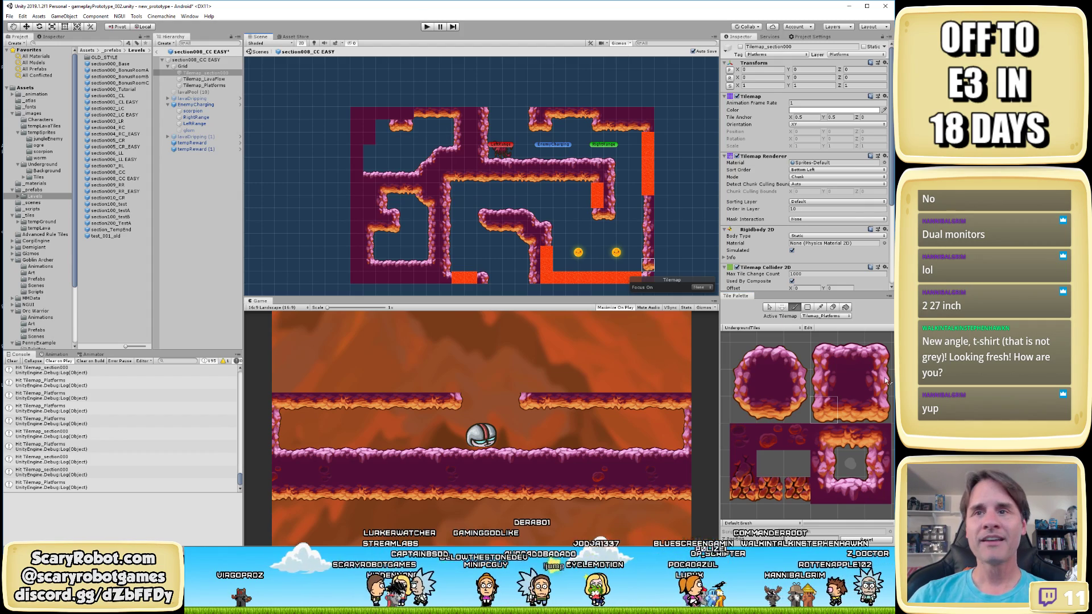
pyautogui.click(409, 116)
pyautogui.hotkey('ctrl', 's')
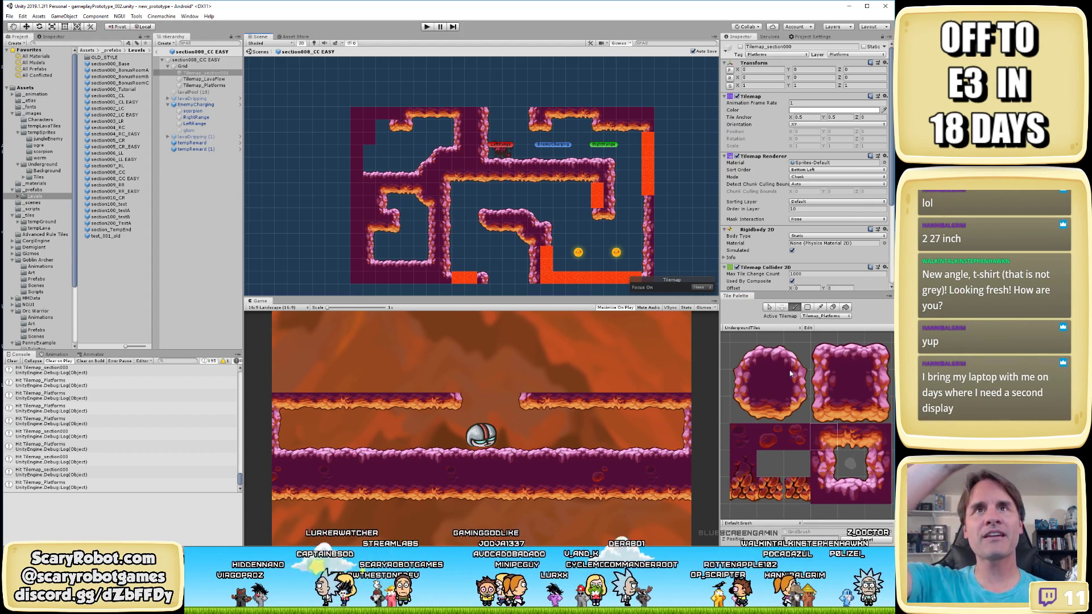
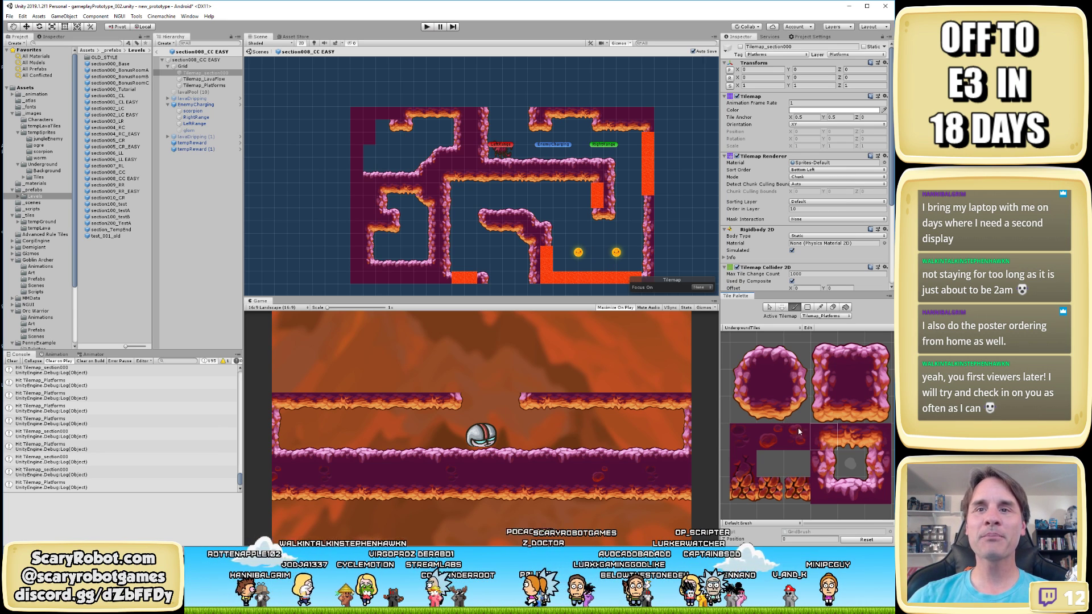
# Paint rock tiles at the level's top-left corner and save the scene
pyautogui.click(876, 438)
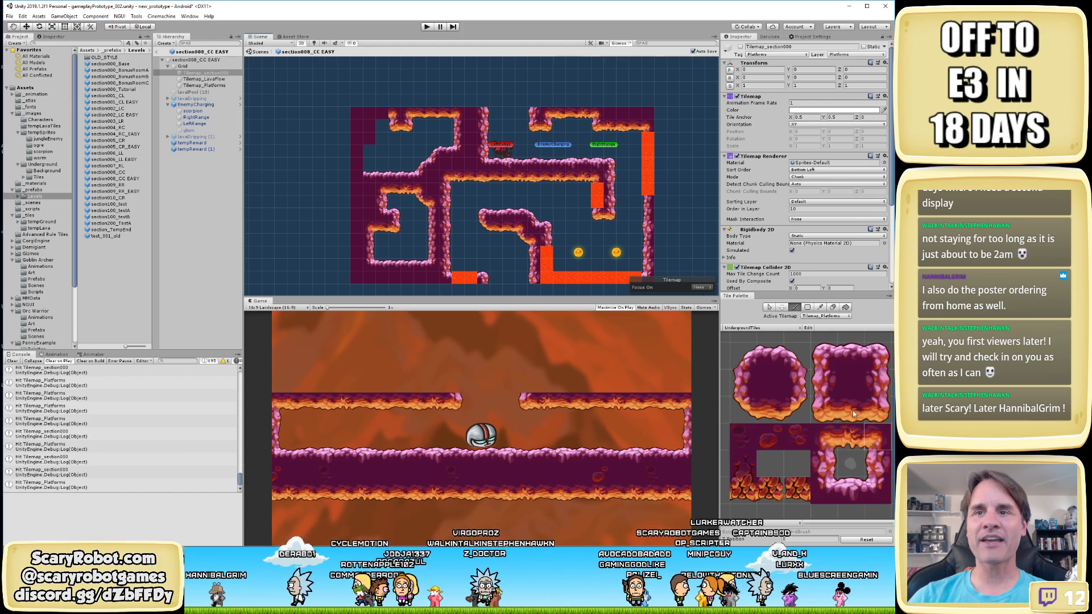
pyautogui.click(851, 436)
pyautogui.click(381, 116)
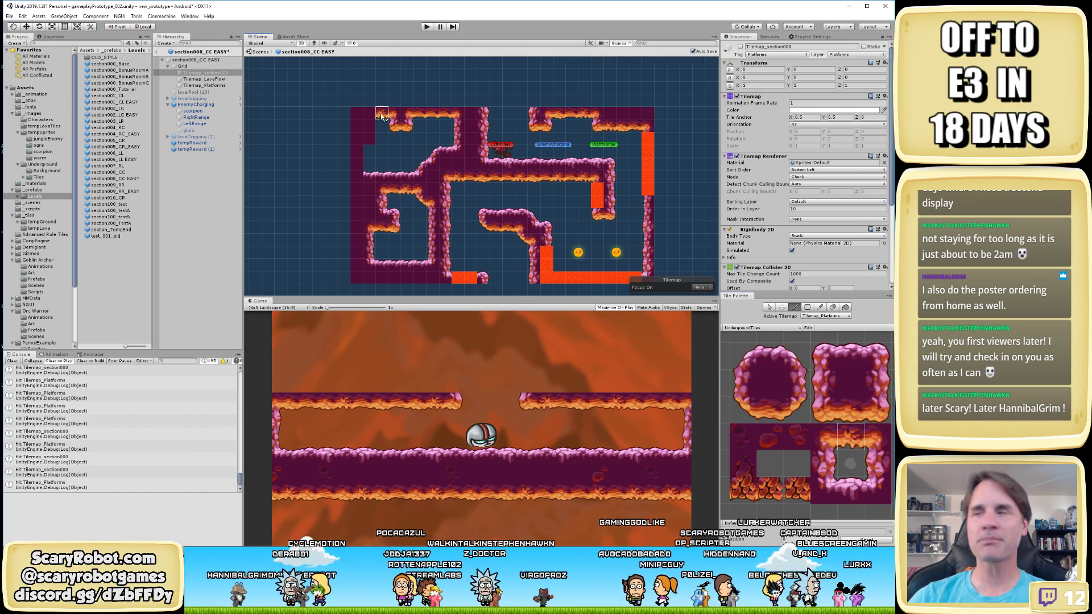
pyautogui.hotkey('ctrl', 's')
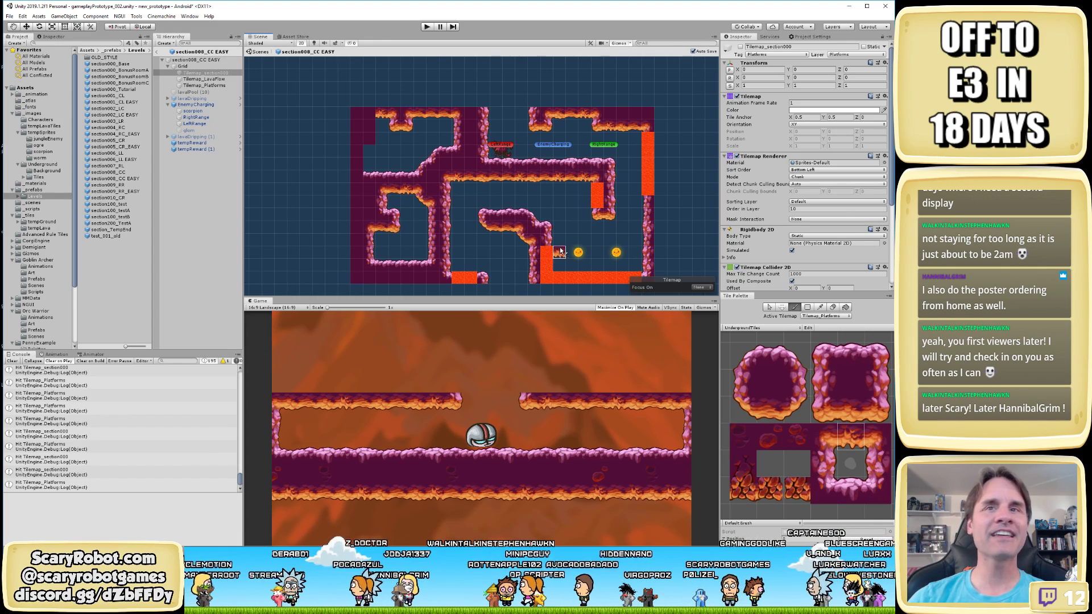
# Try several different rock tiles from the Tile Palette as the brush
pyautogui.click(827, 443)
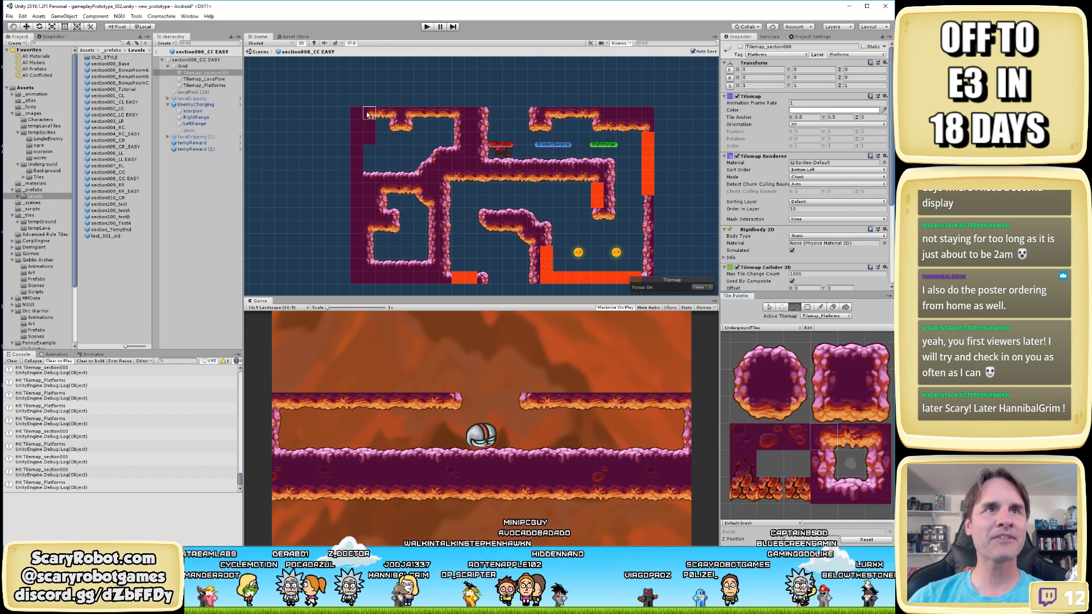
pyautogui.click(828, 466)
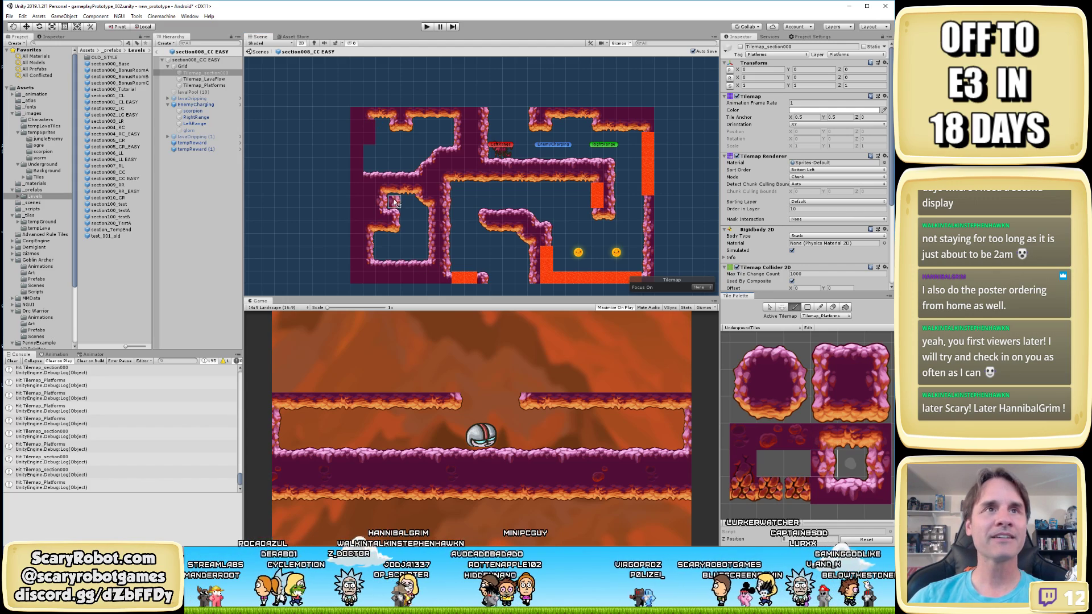
pyautogui.click(879, 410)
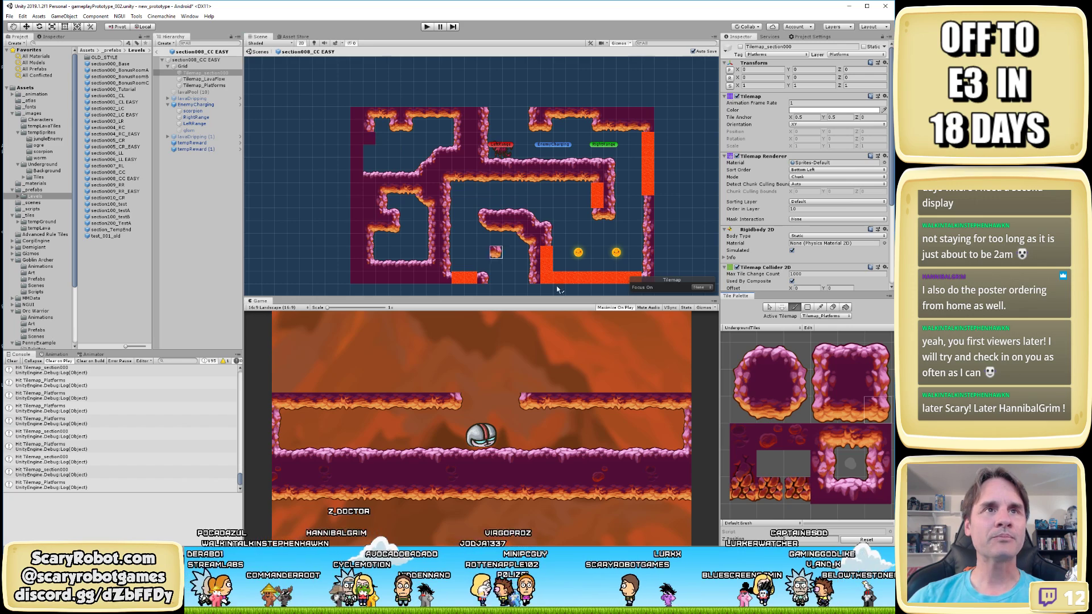
pyautogui.click(797, 410)
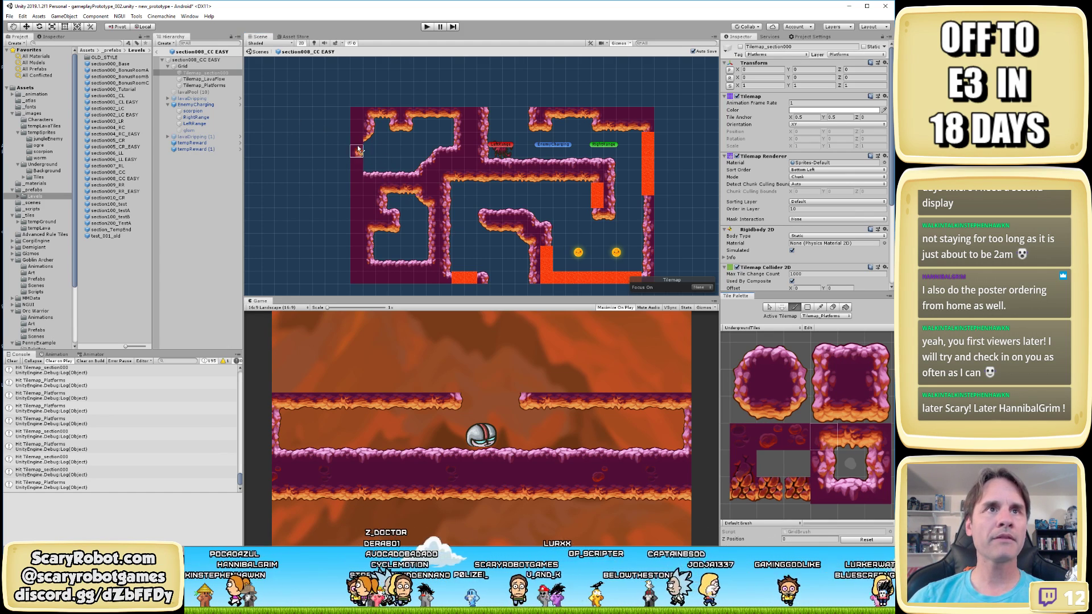
pyautogui.click(796, 382)
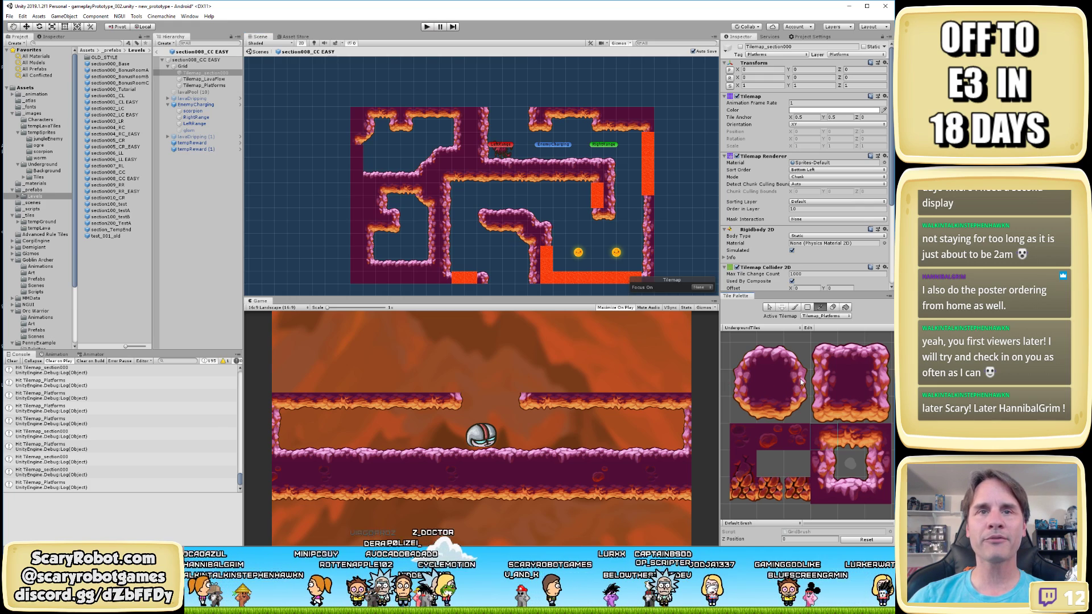
pyautogui.click(824, 490)
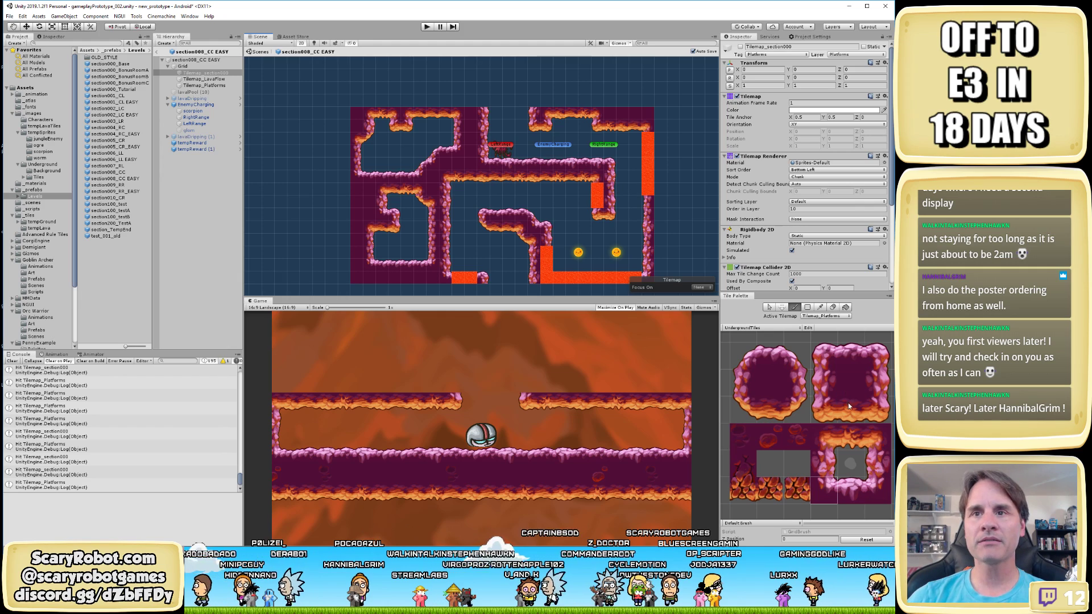
# Settle on the top-right rock tile, then switch to the Move tool
pyautogui.click(775, 355)
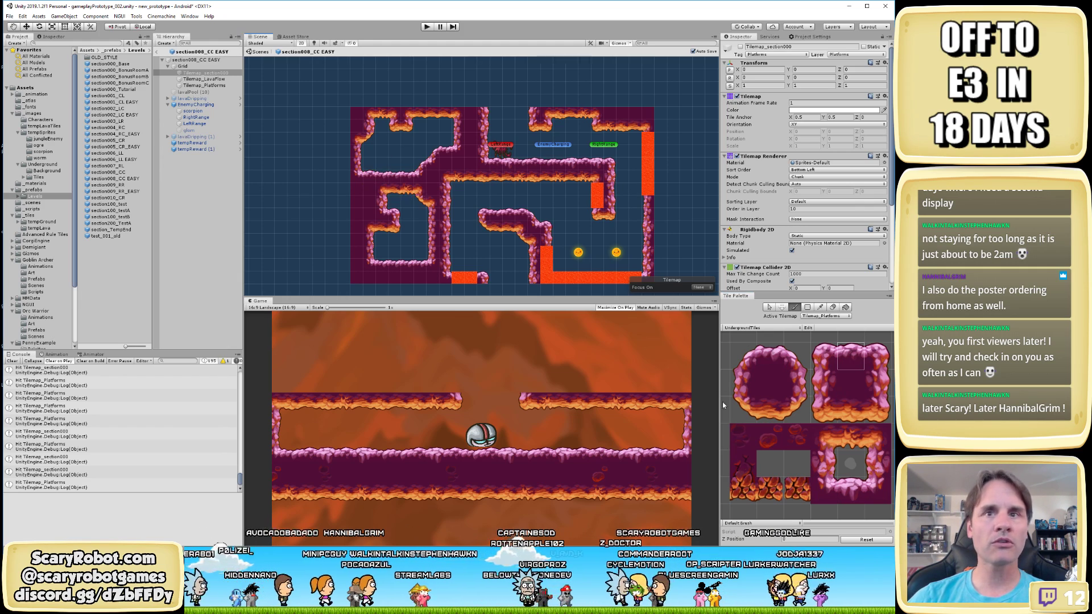
pyautogui.click(863, 484)
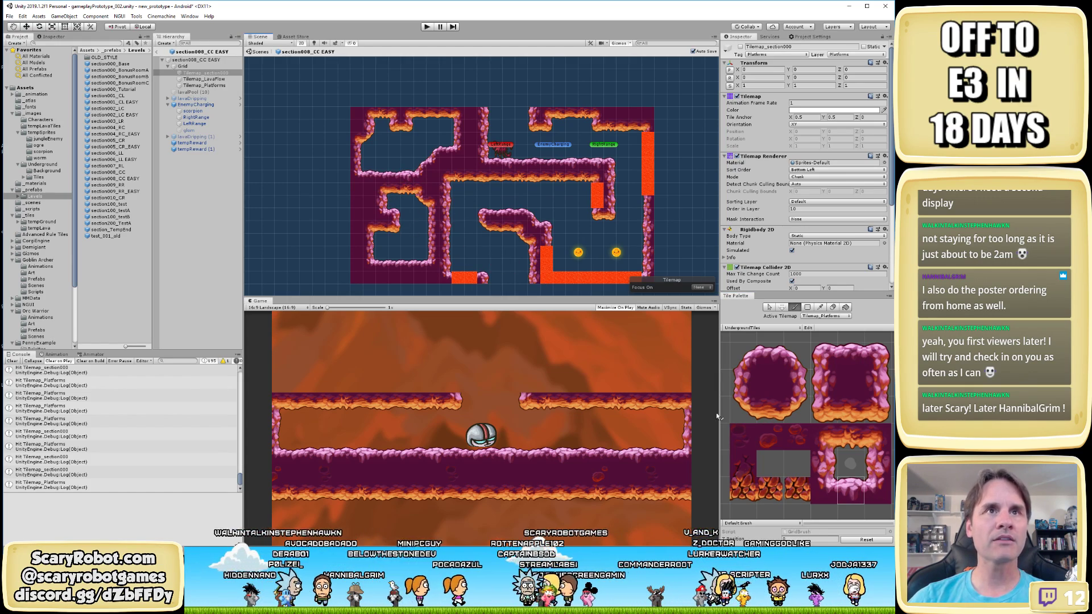
pyautogui.click(851, 438)
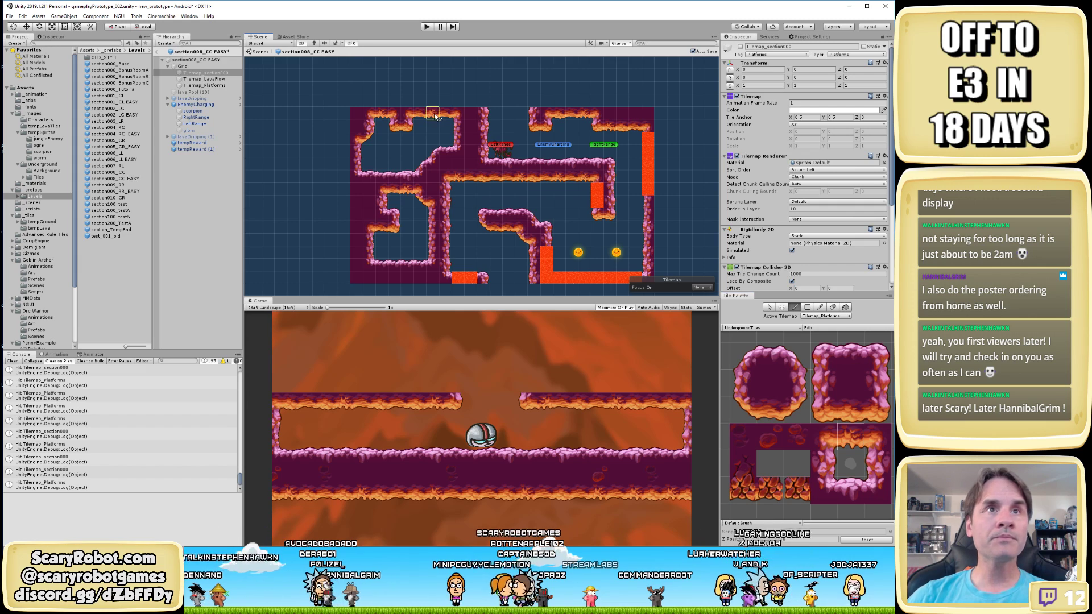
pyautogui.click(843, 413)
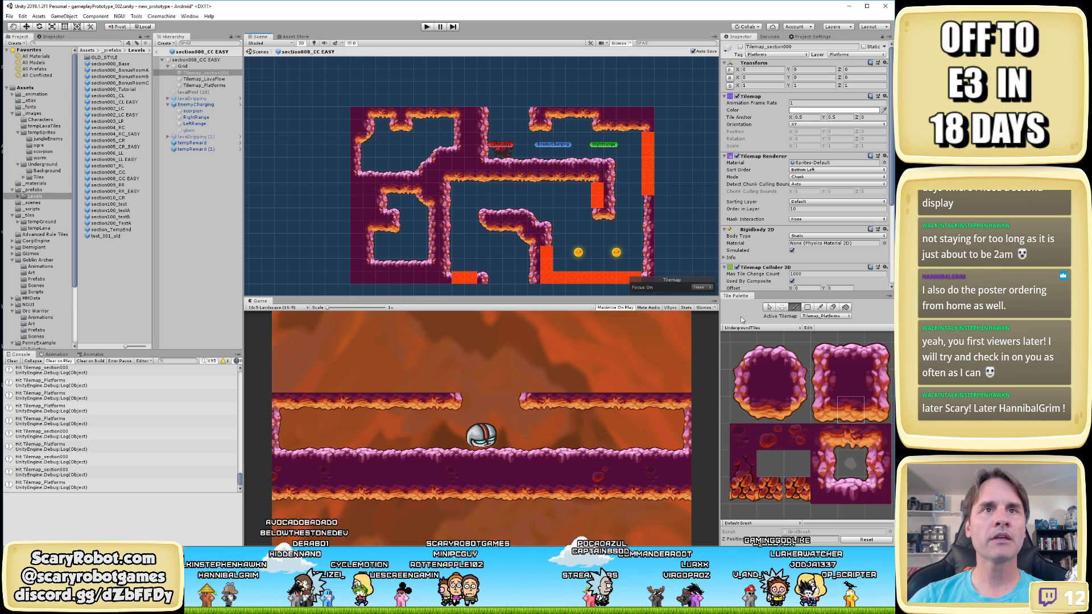
pyautogui.press('w')
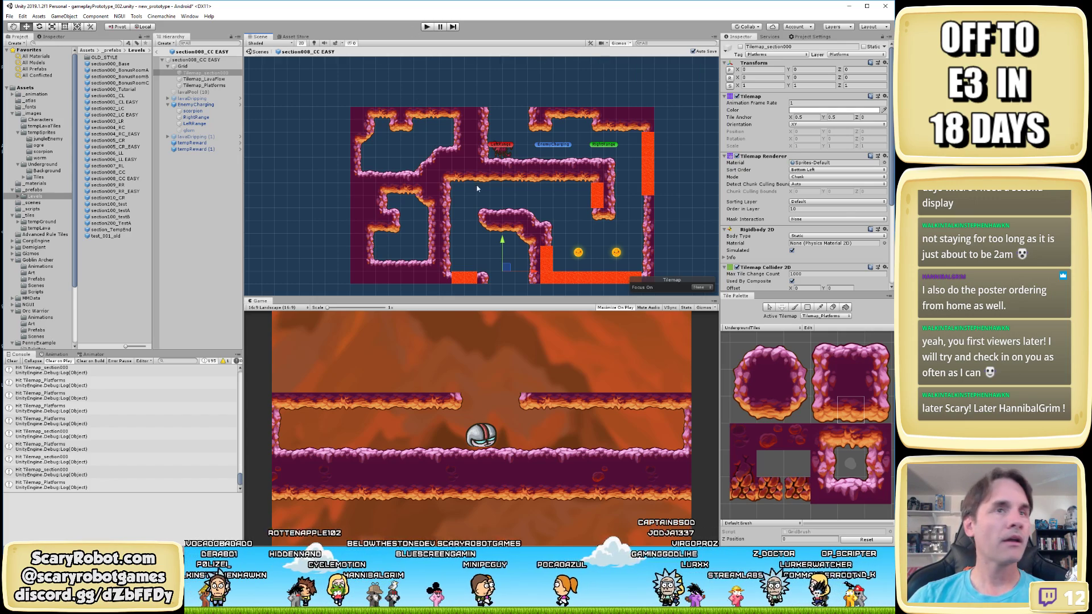
# Zoom in on the level and select the Grid object in the Hierarchy
pyautogui.moveTo(497, 176)
pyautogui.mouseDown(button='middle')
pyautogui.moveTo(483, 149)
pyautogui.moveTo(504, 172)
pyautogui.mouseUp(button='middle')
pyautogui.scroll(2, 501, 166)
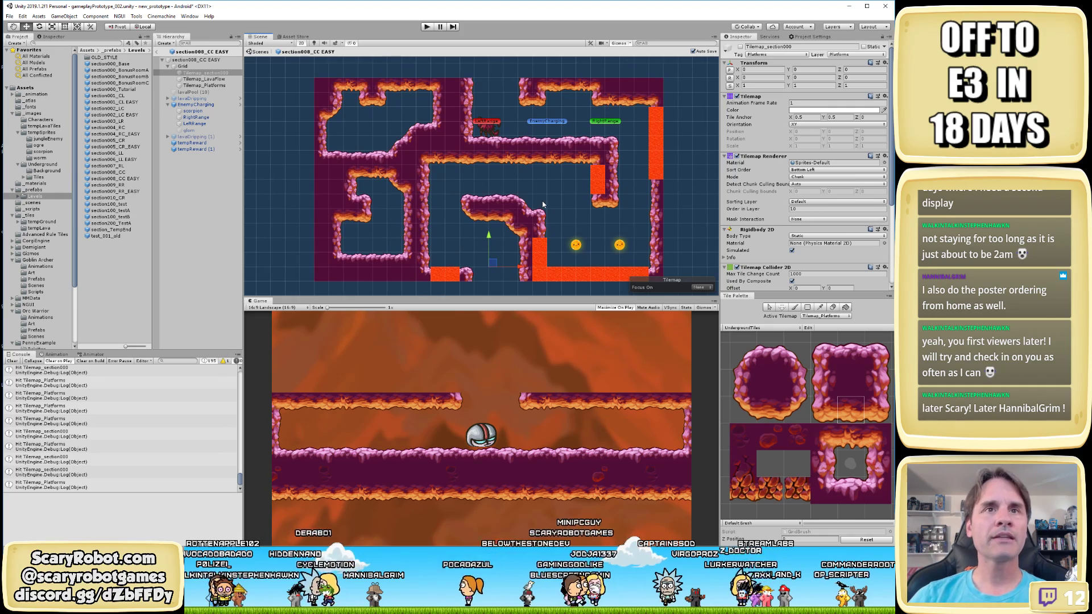
pyautogui.click(184, 67)
pyautogui.moveTo(541, 201); pyautogui.dragTo(539, 184, button='middle')
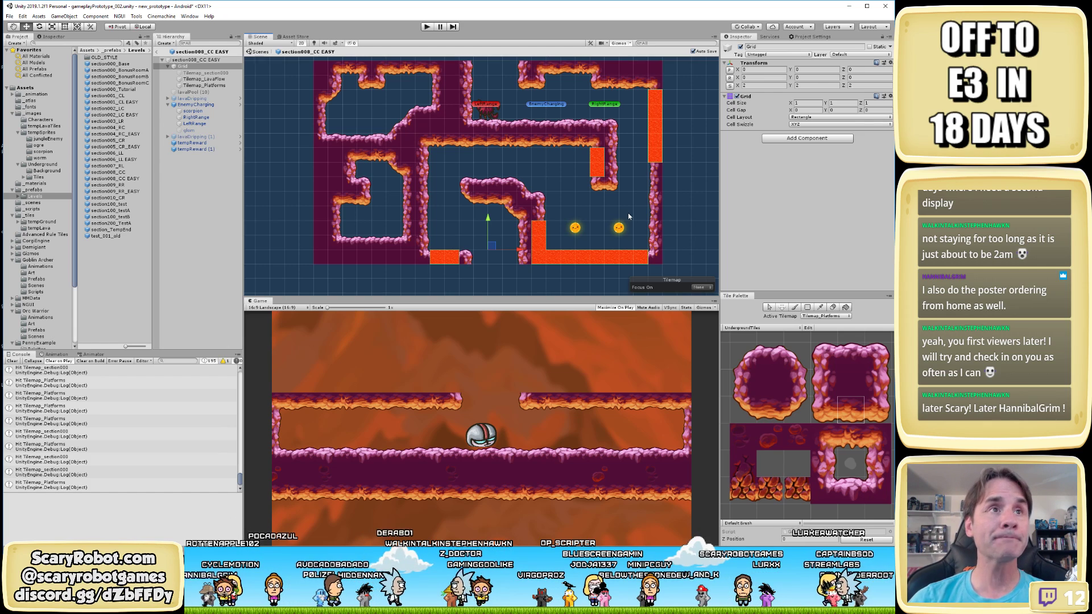
# Create a child Tilemap under Grid named Tilemap_Background, then select Tilemap_Platforms
pyautogui.rightClick(187, 66)
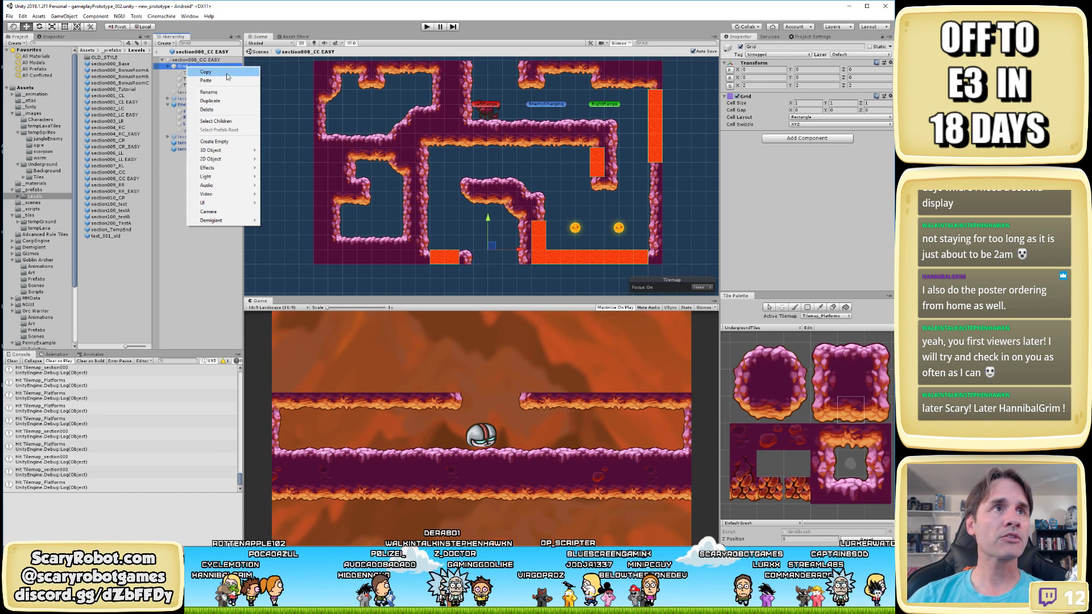
pyautogui.click(281, 177)
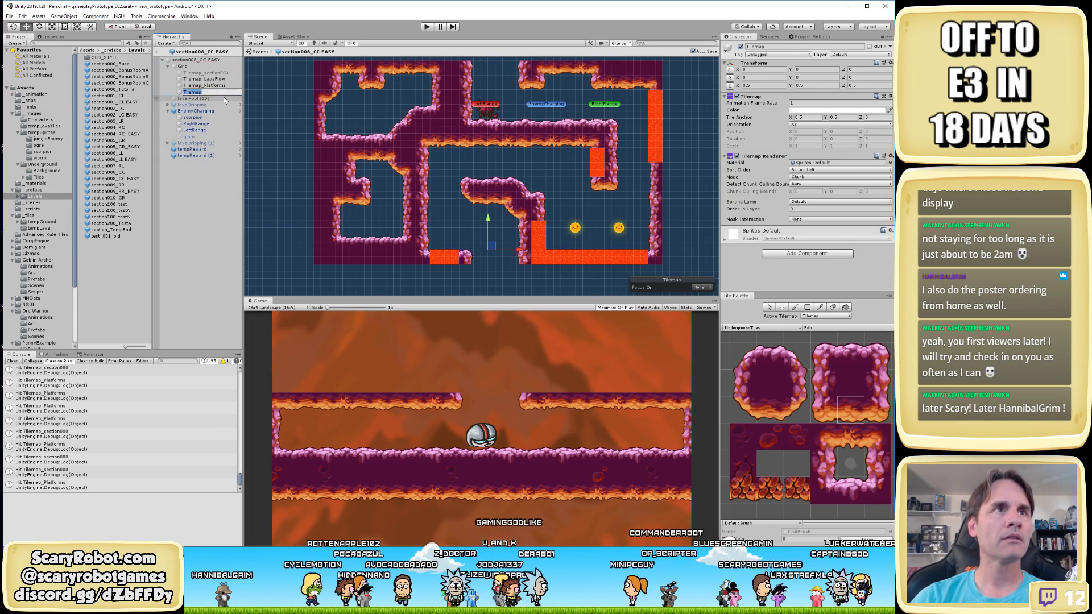
pyautogui.write('_Bac')
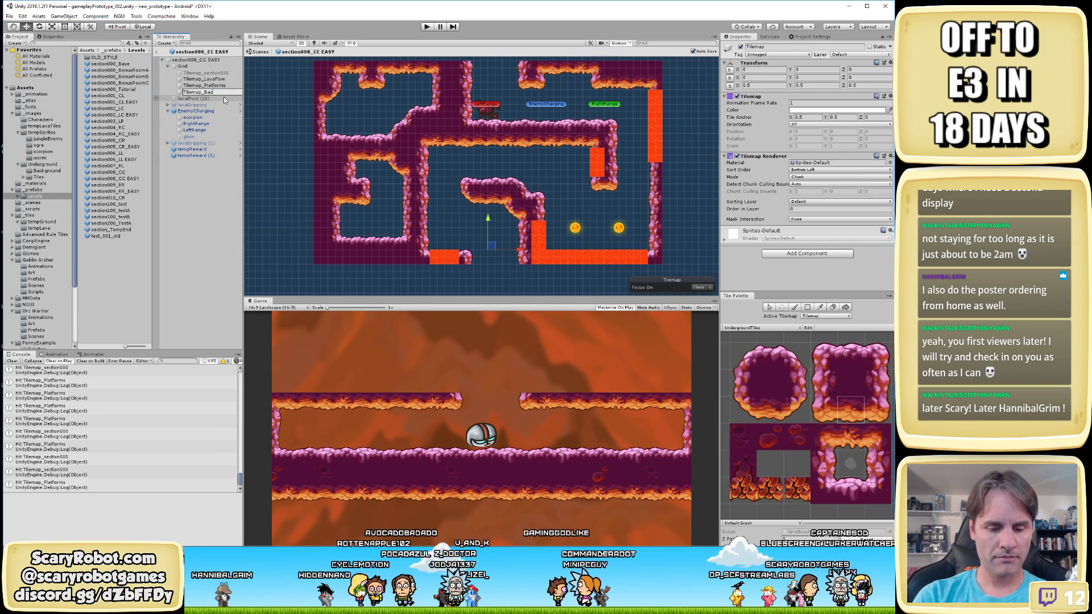
pyautogui.write('kg')
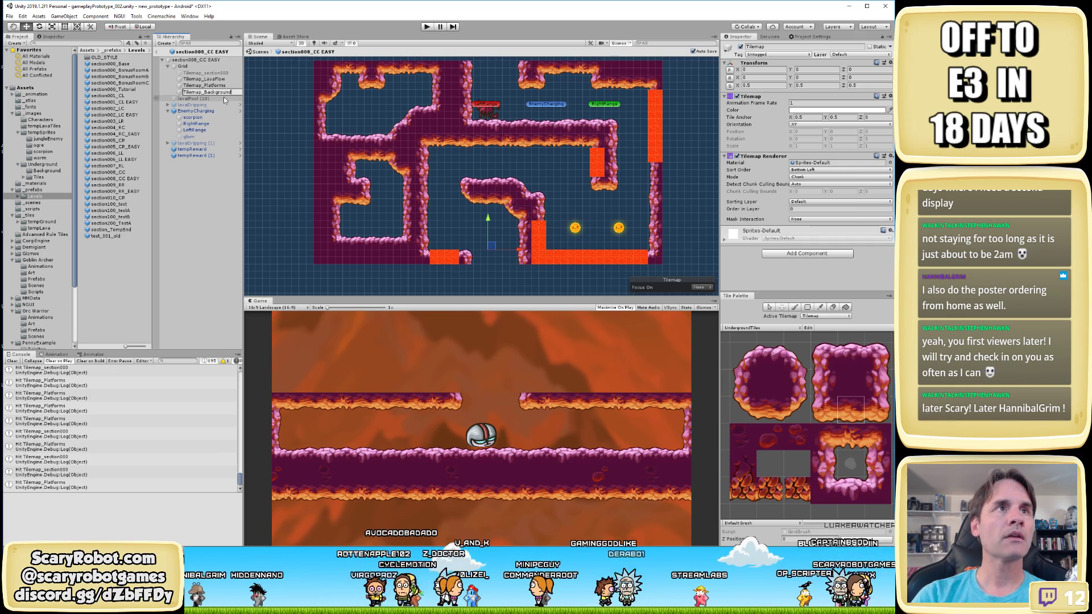
pyautogui.write('round')
pyautogui.press('Return')
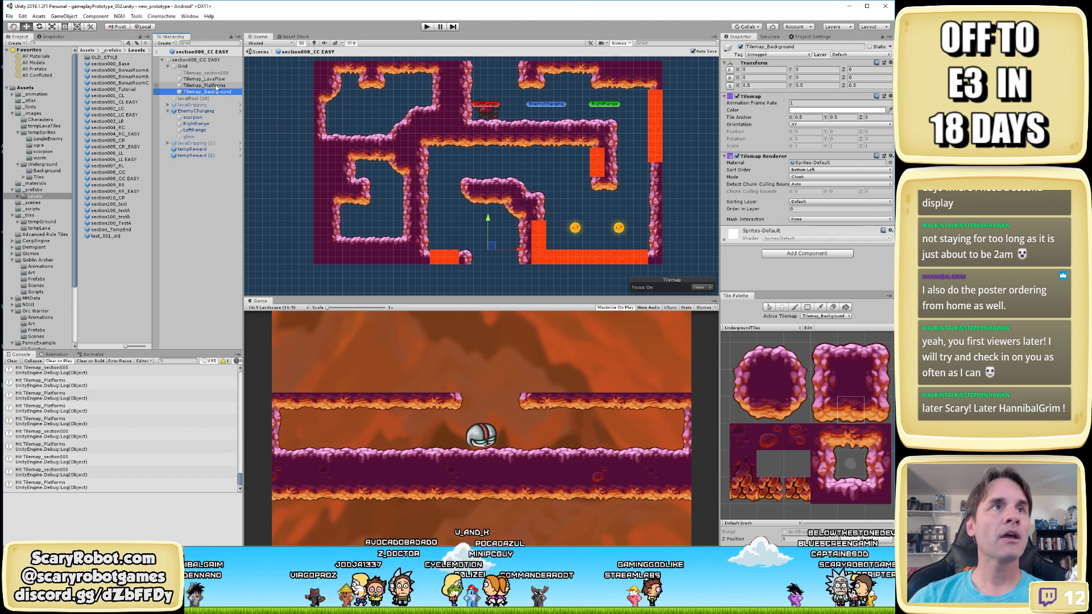
pyautogui.click(222, 85)
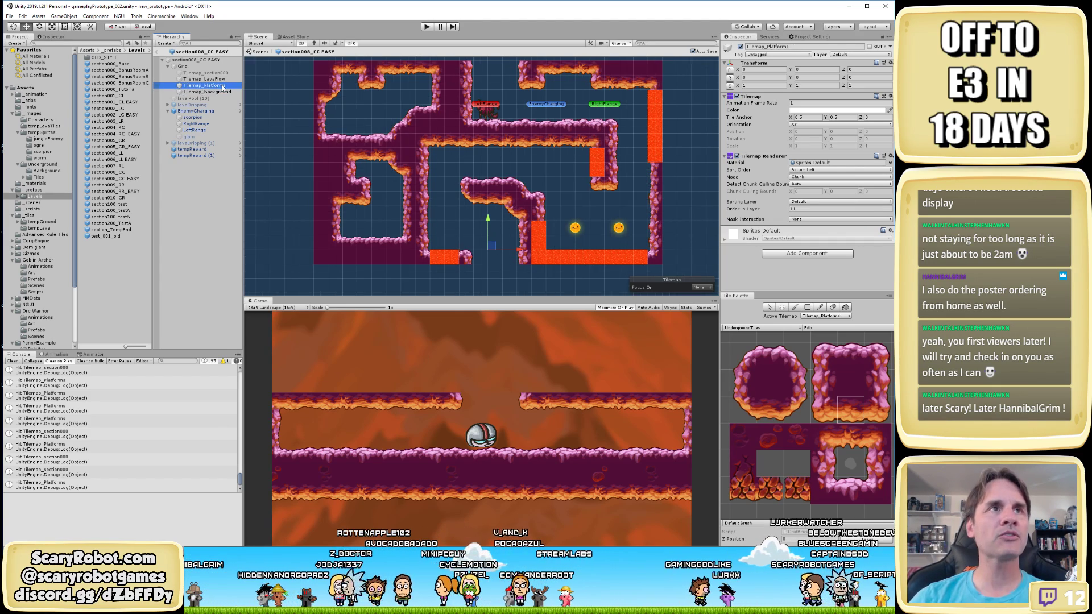
pyautogui.click(792, 54)
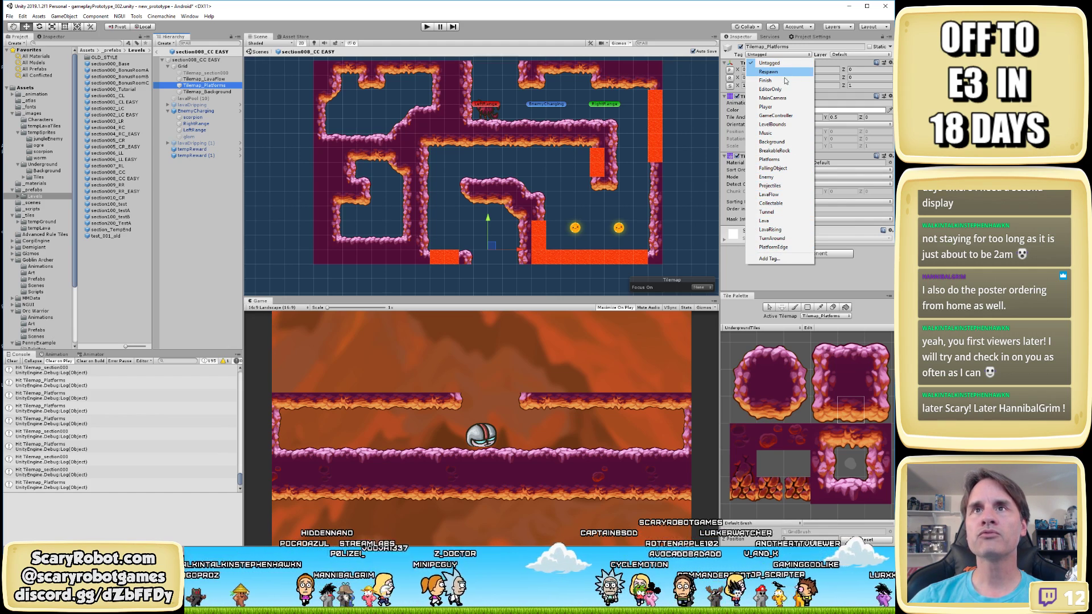
# Give Tilemap_Platforms the Platforms tag and the Platforms layer
pyautogui.click(780, 160)
pyautogui.click(845, 56)
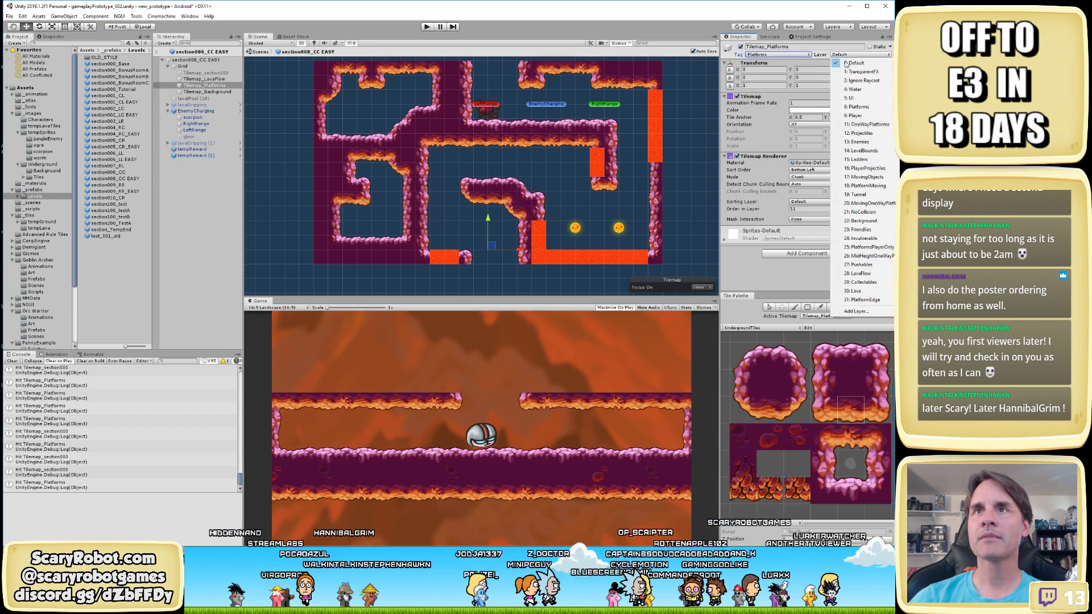
pyautogui.click(872, 111)
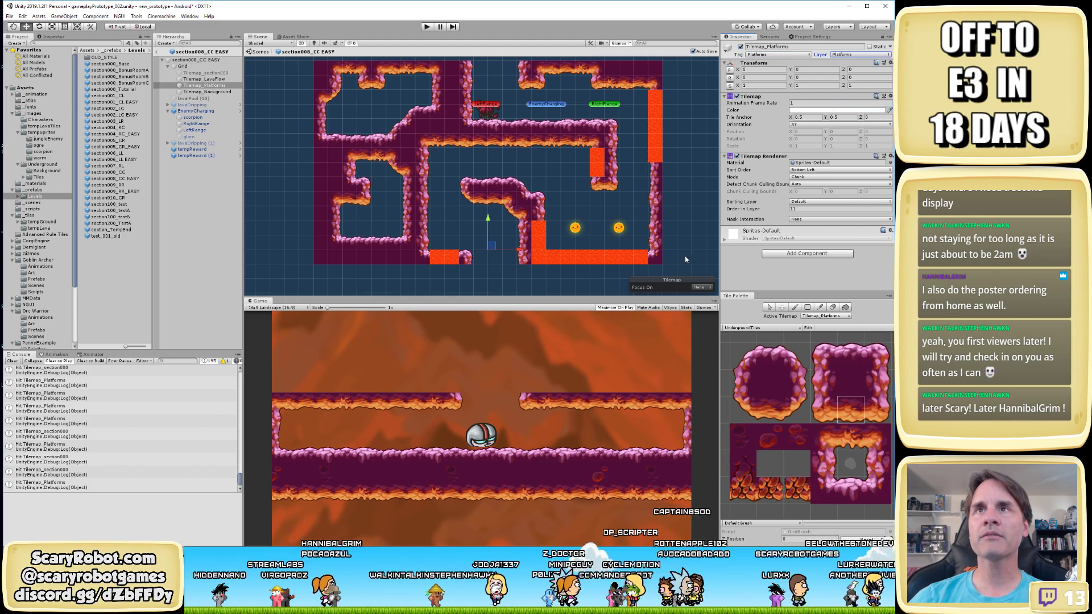
# Add a Tilemap Collider 2D component to Tilemap_Platforms
pyautogui.click(806, 253)
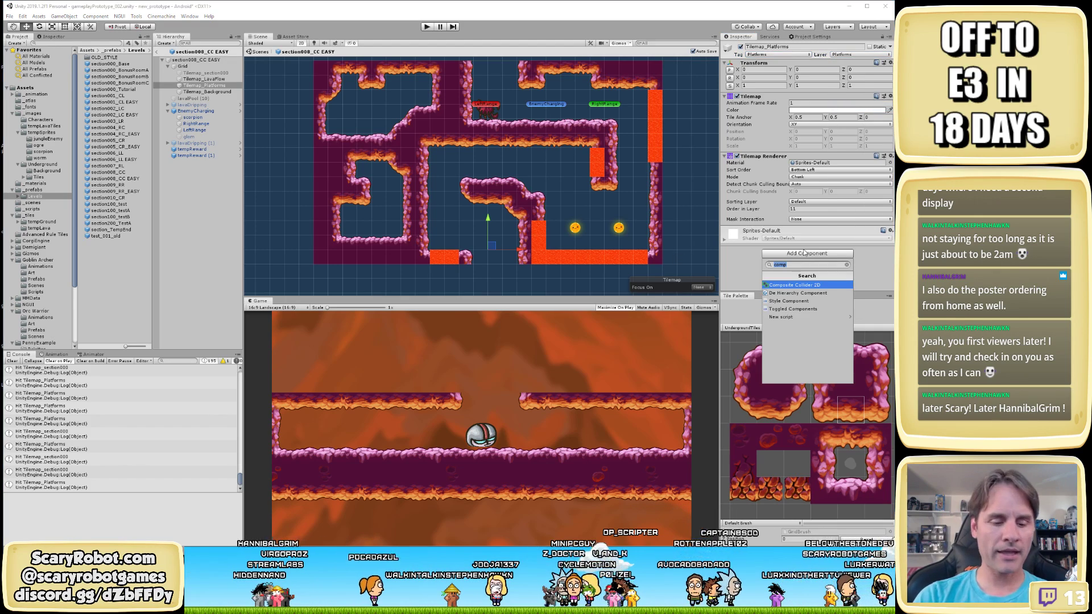
pyautogui.write('tilemap coll')
pyautogui.click(806, 285)
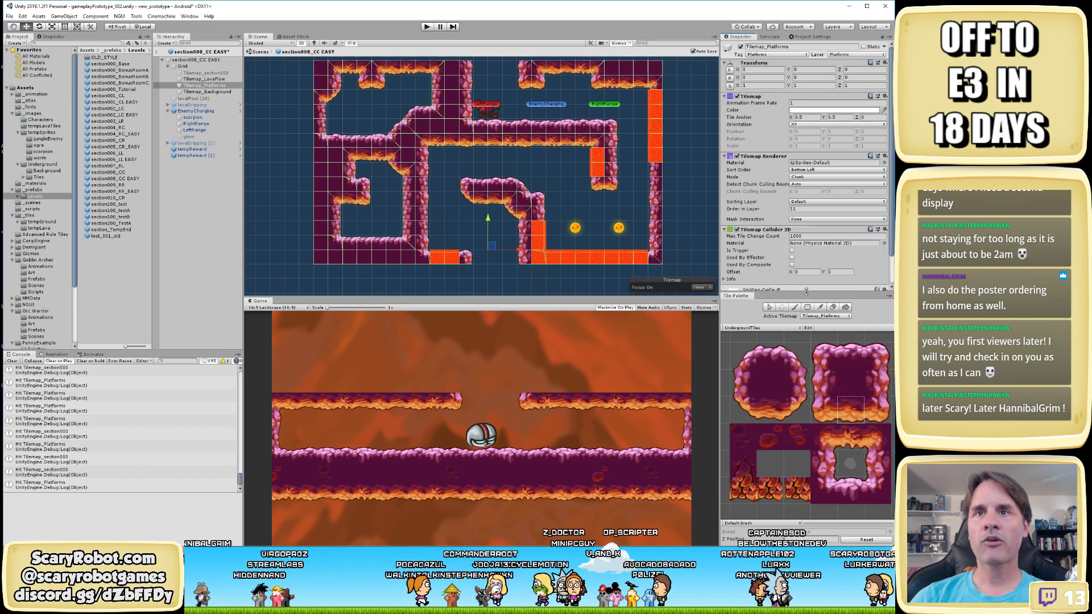
pyautogui.scroll(2, 502, 117)
pyautogui.scroll(-2, 503, 117)
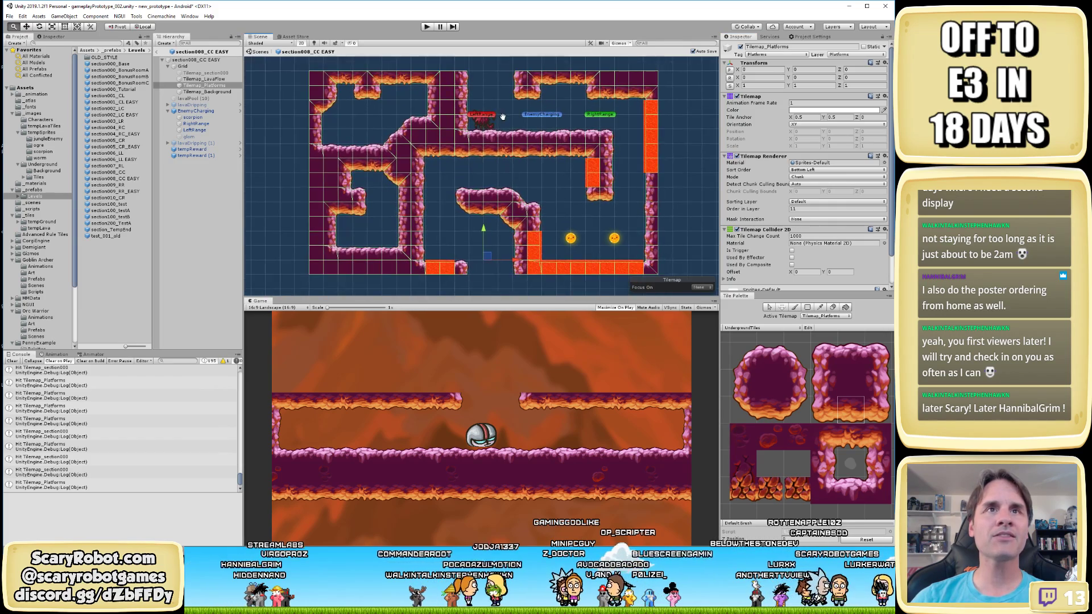
pyautogui.scroll(-1, 503, 116)
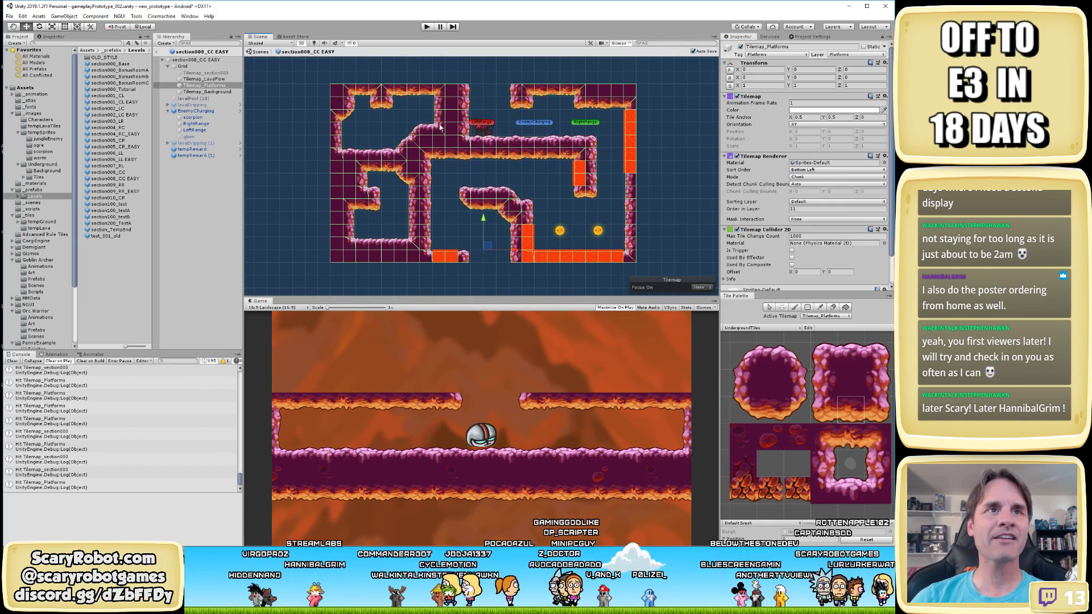
pyautogui.scroll(2, 370, 253)
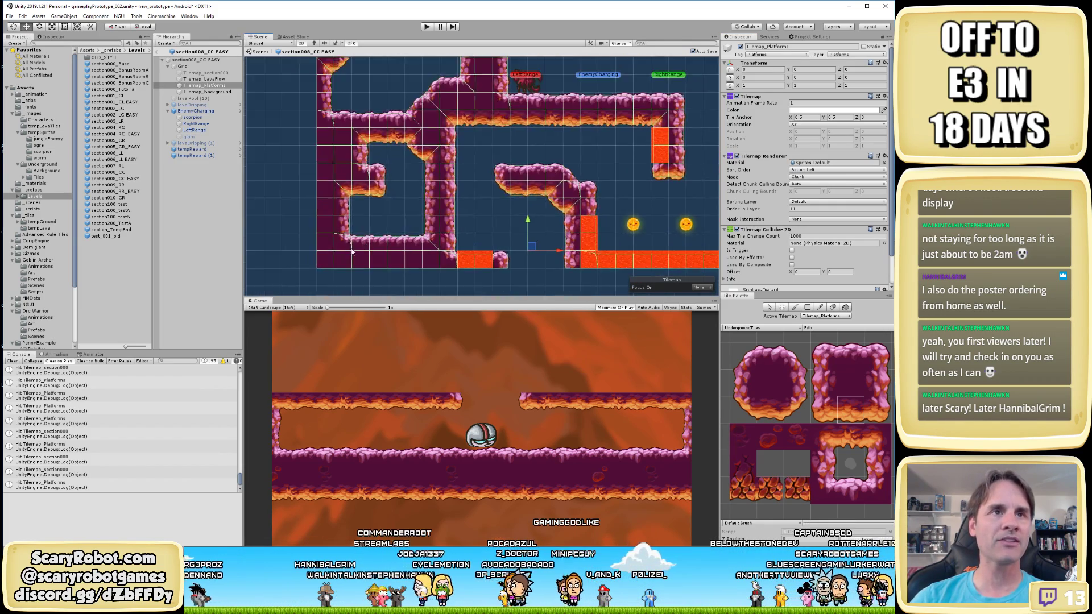
pyautogui.scroll(-1, 481, 223)
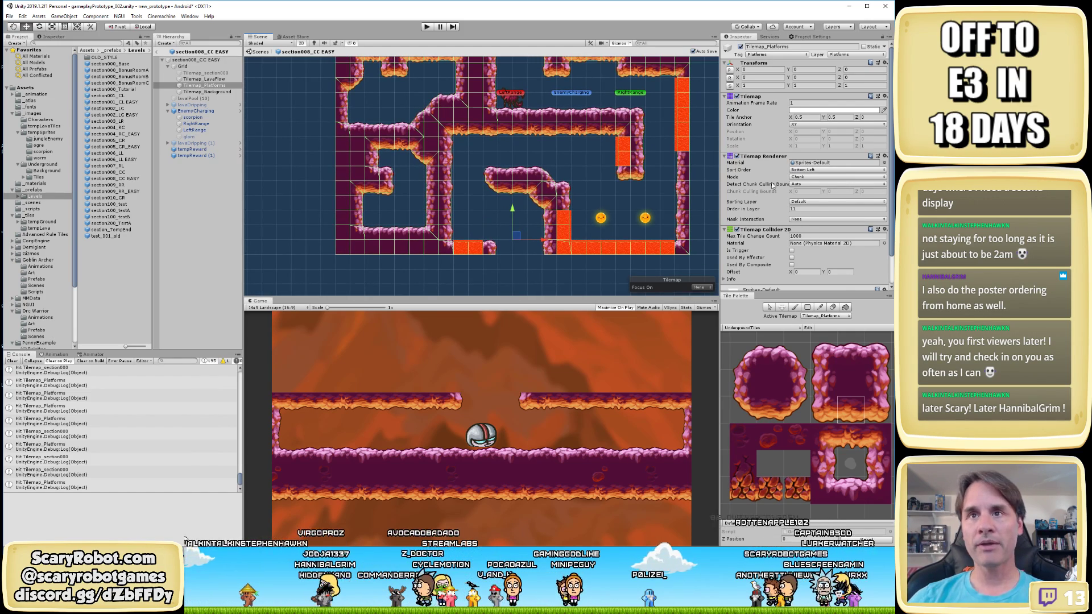
pyautogui.scroll(-1, 815, 211)
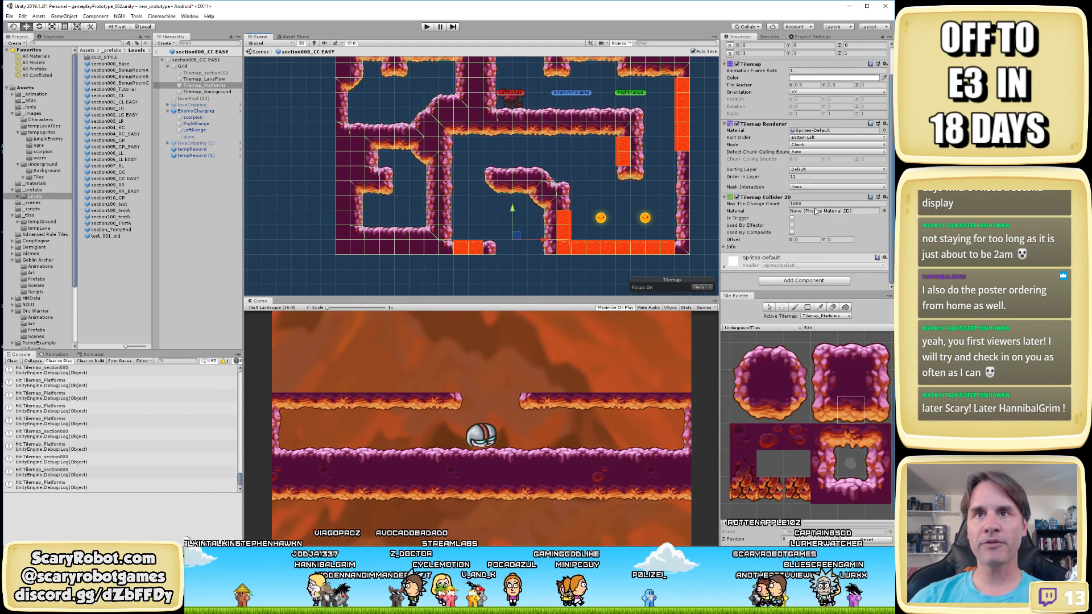
# Add a Composite Collider 2D and set the Rigidbody 2D Body Type to Static
pyautogui.click(796, 282)
pyautogui.write('comp')
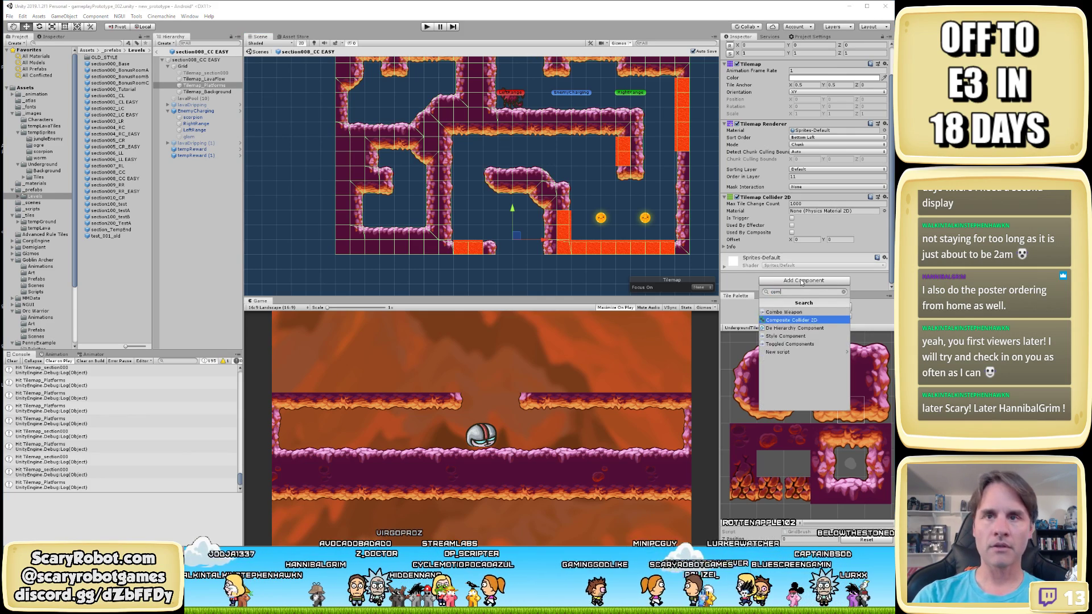
pyautogui.click(799, 314)
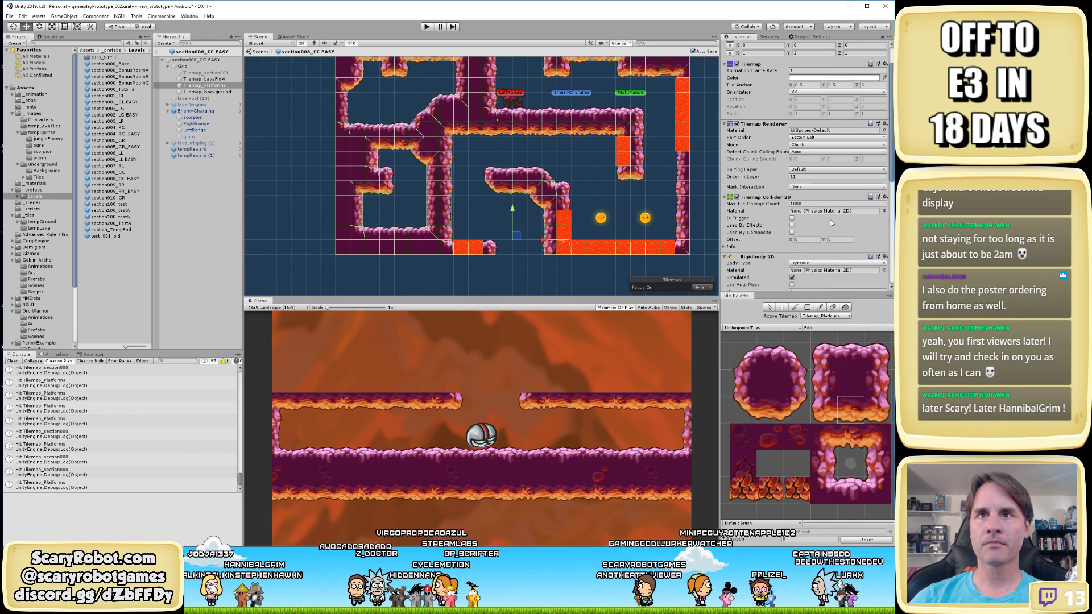
pyautogui.scroll(-3, 840, 165)
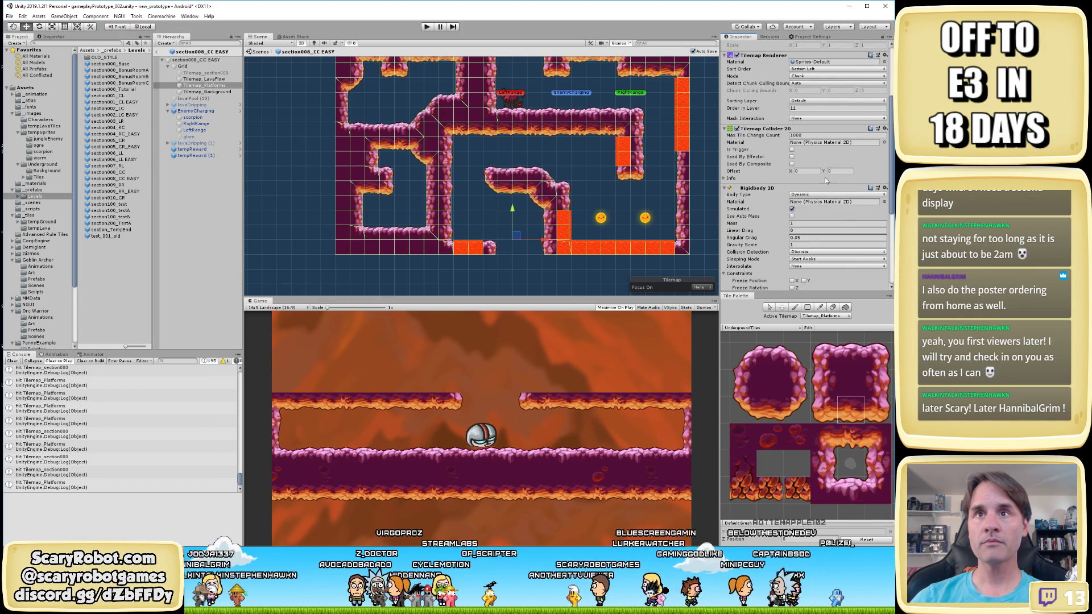
pyautogui.click(807, 195)
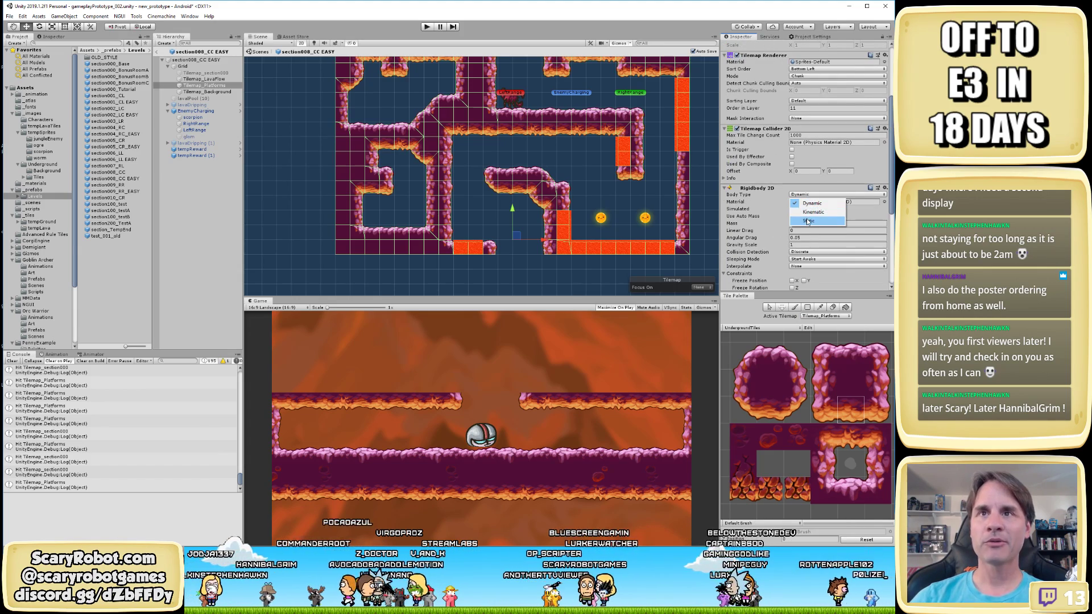
pyautogui.click(808, 221)
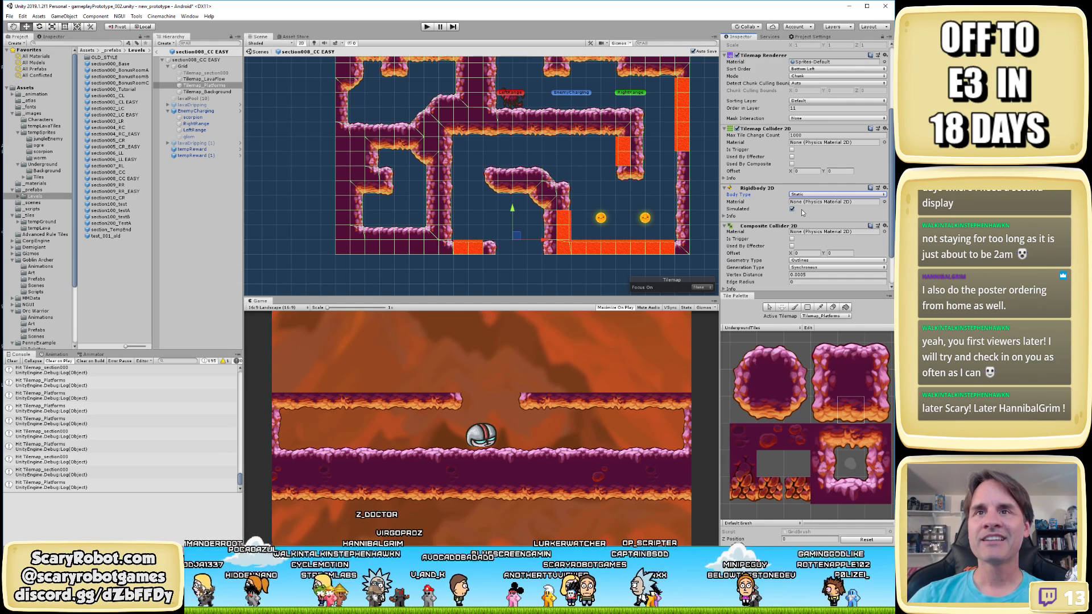
# Enable Used By Composite on the Tilemap Collider 2D to merge the tile colliders
pyautogui.scroll(-2, 803, 213)
pyautogui.scroll(5, 854, 221)
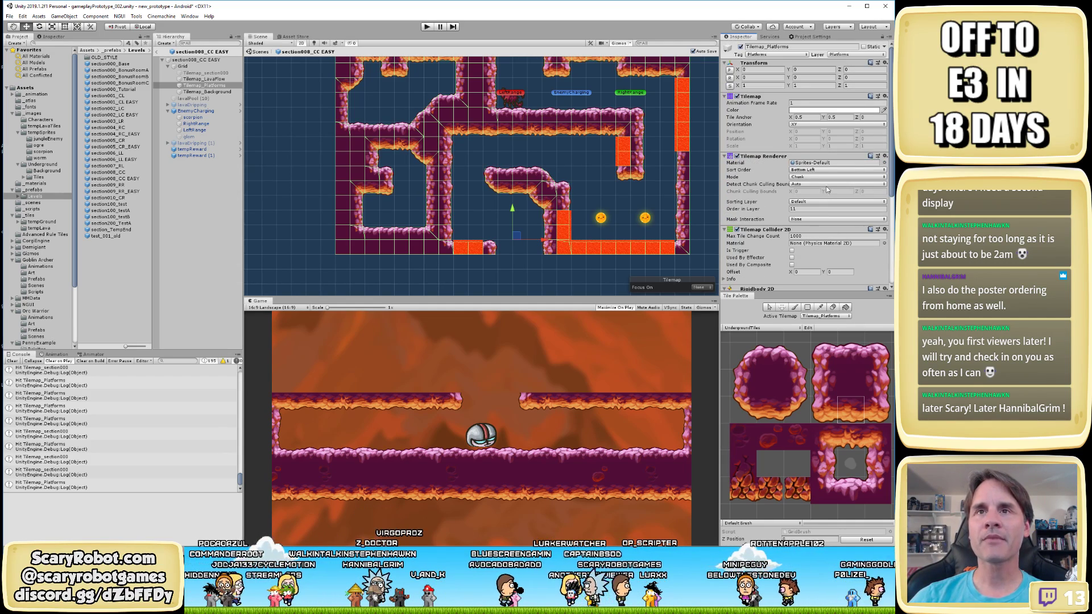
pyautogui.scroll(-5, 844, 220)
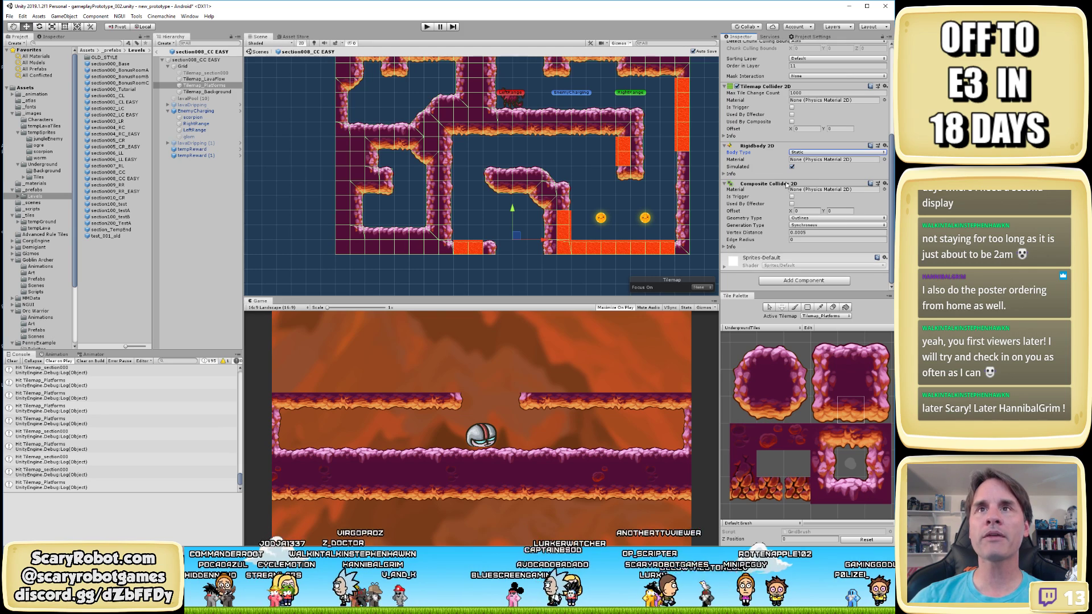
pyautogui.scroll(2, 790, 171)
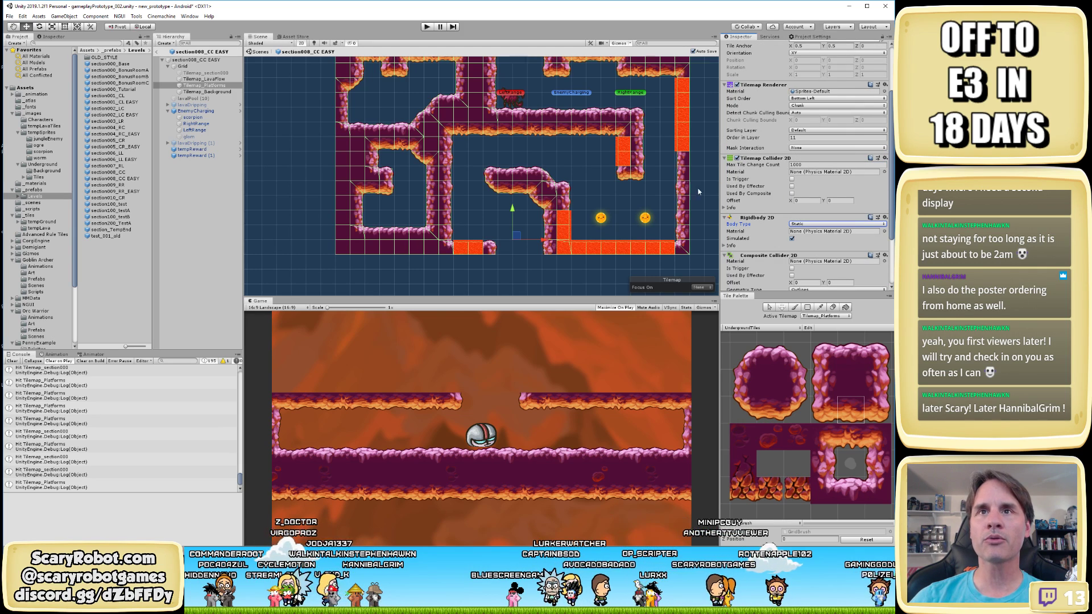
pyautogui.click(792, 194)
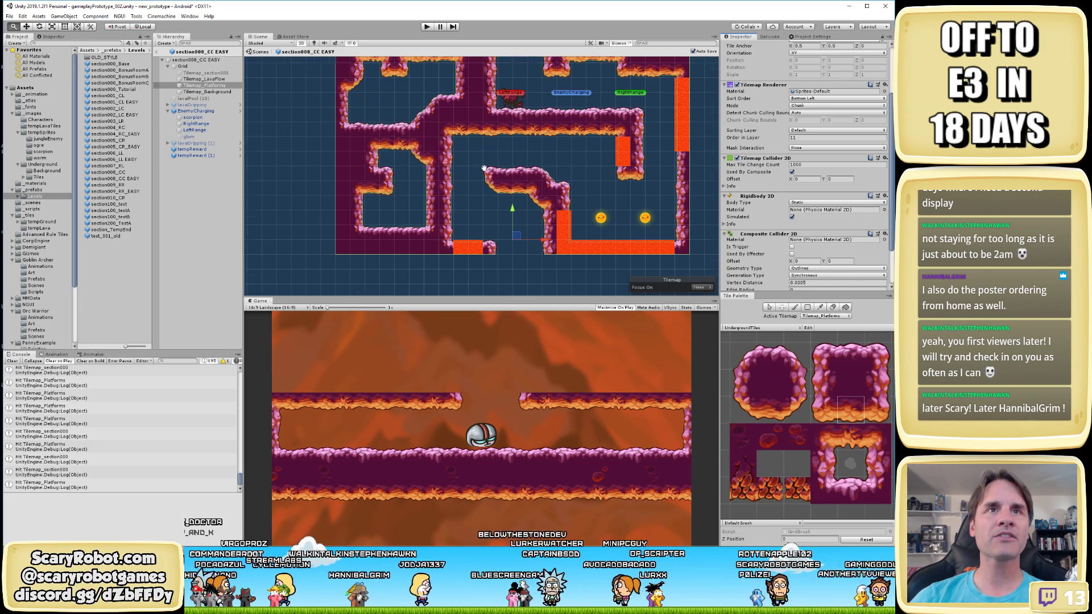
pyautogui.scroll(3, 469, 176)
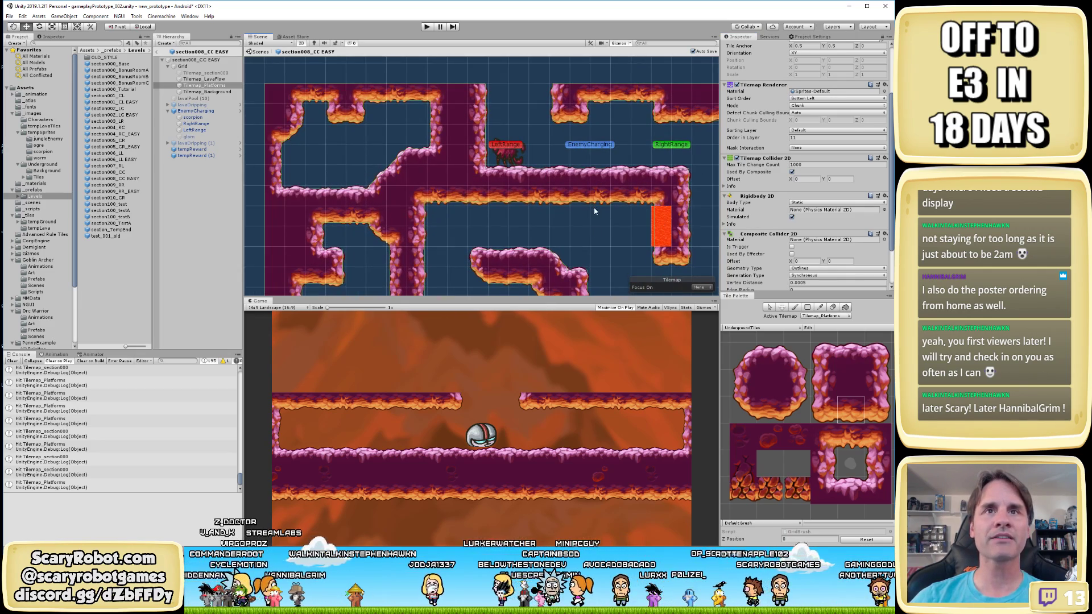
pyautogui.scroll(-3, 595, 211)
pyautogui.moveTo(569, 222); pyautogui.dragTo(545, 195, button='middle')
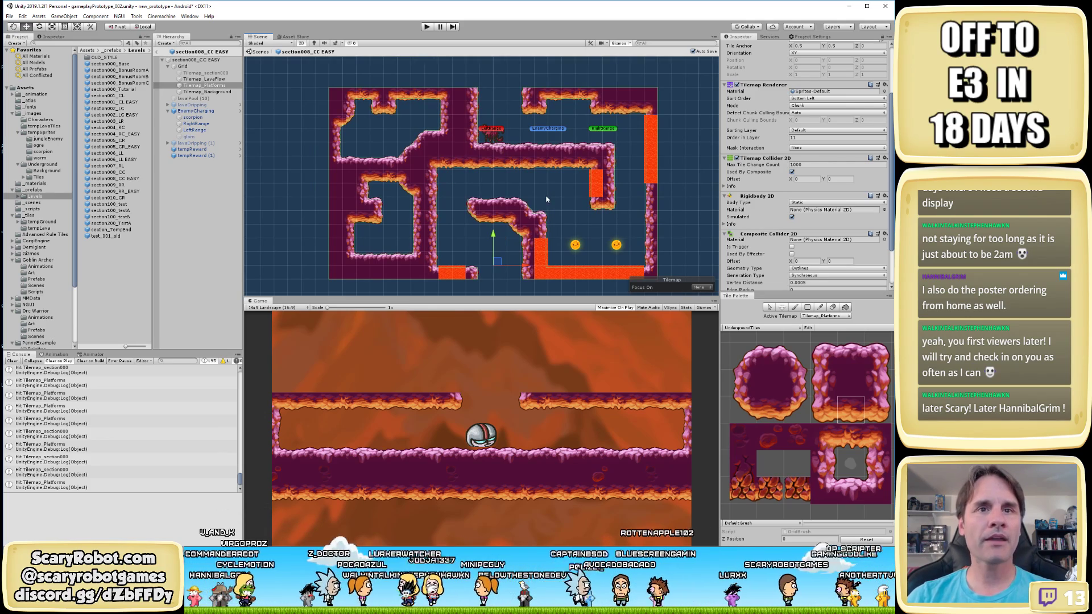
# Turn on the Game view Stats overlay, play-test the level, then stop
pyautogui.click(686, 307)
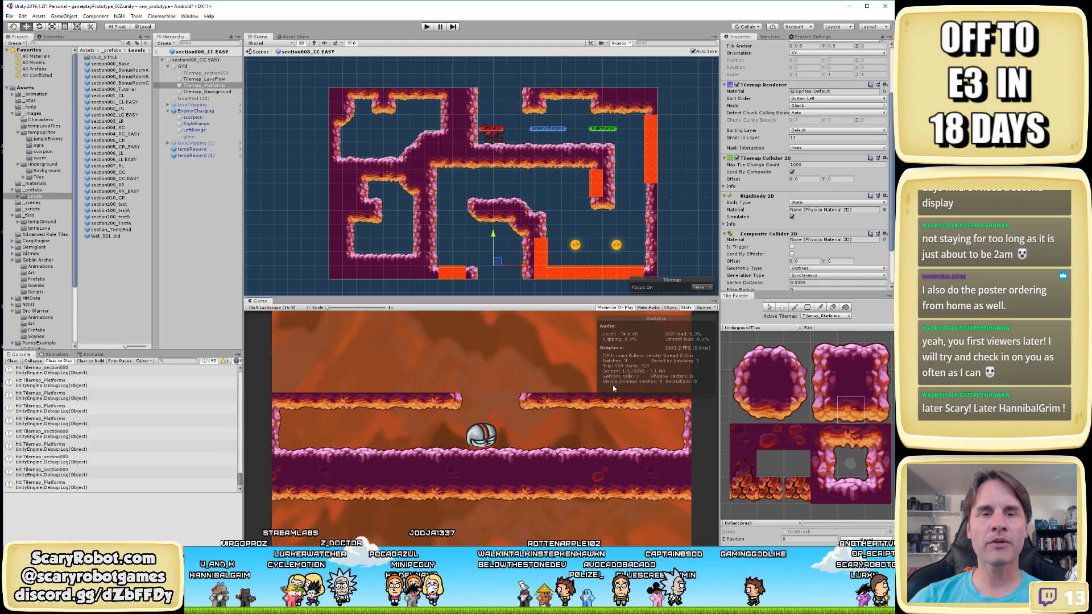
pyautogui.click(426, 26)
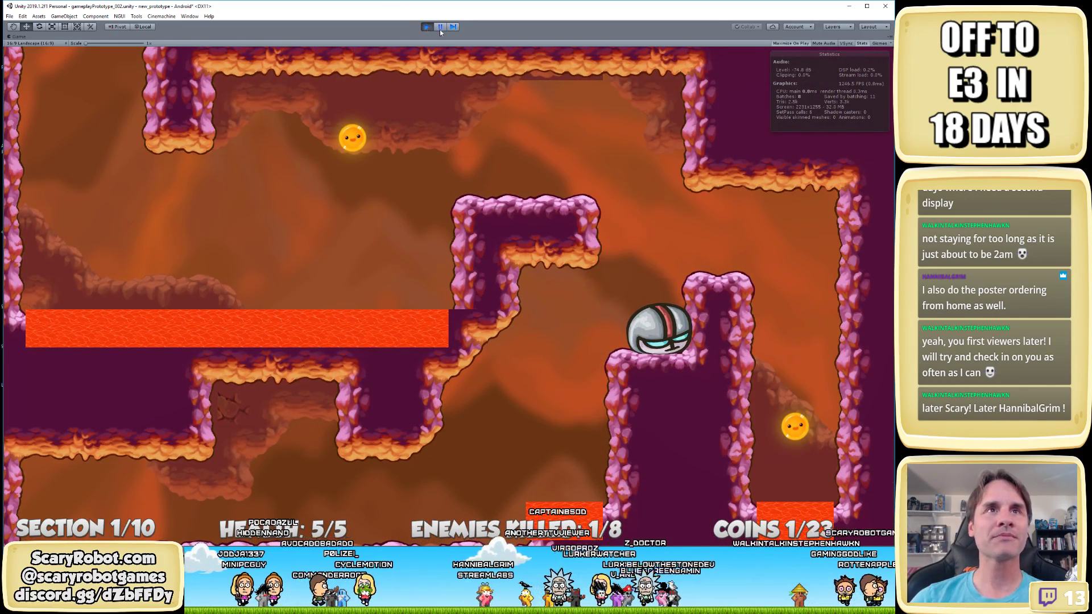
pyautogui.click(426, 27)
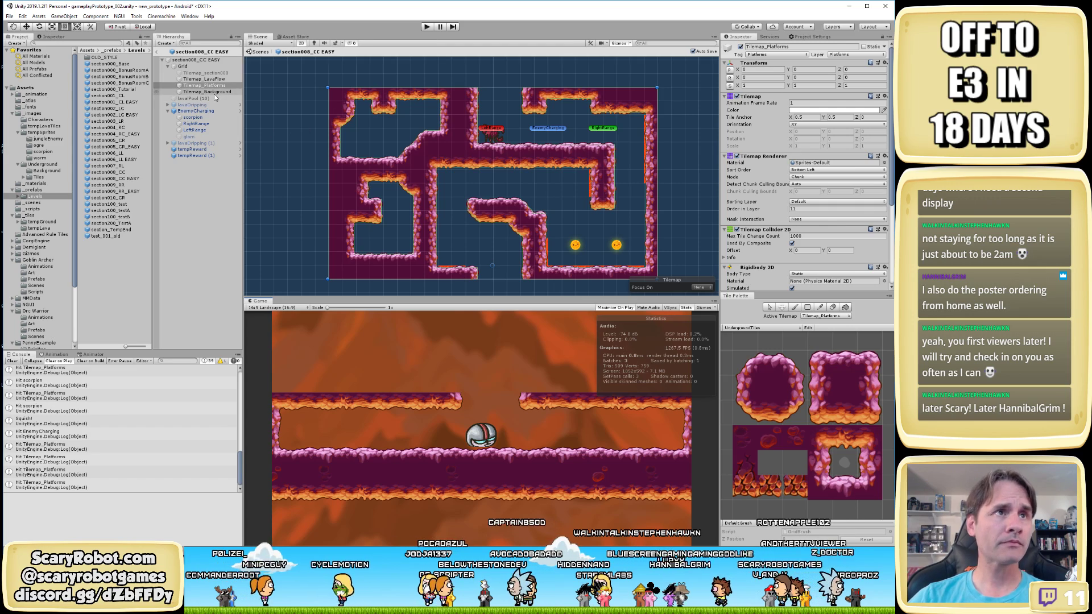
# Set Order in Layer to 12 on Tilemap_LavaFlow and 15 on Tilemap_Background, then save
pyautogui.click(205, 79)
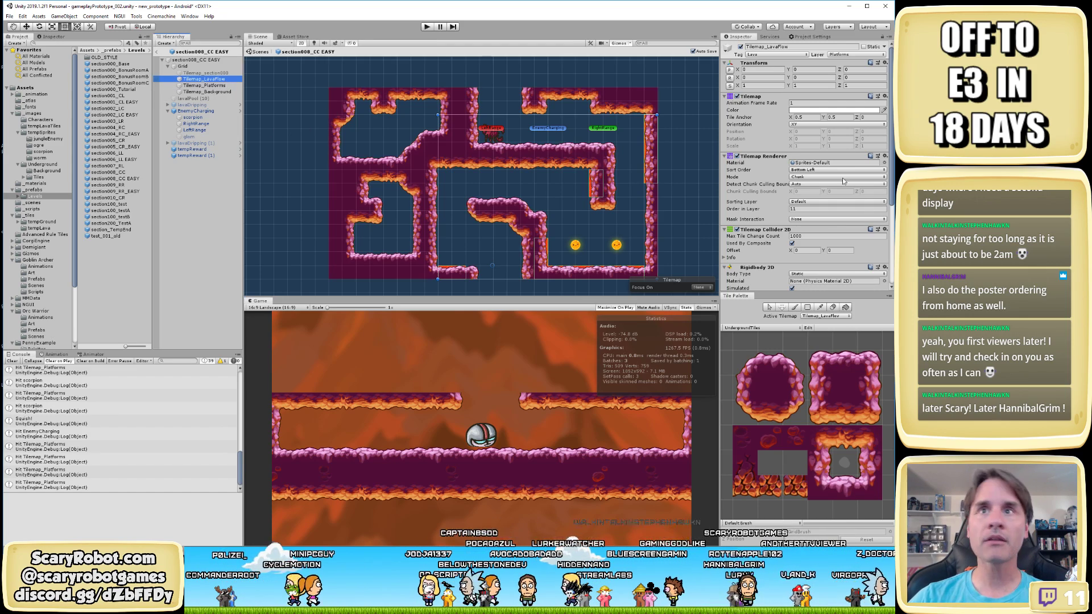
pyautogui.click(835, 208)
pyautogui.write('12')
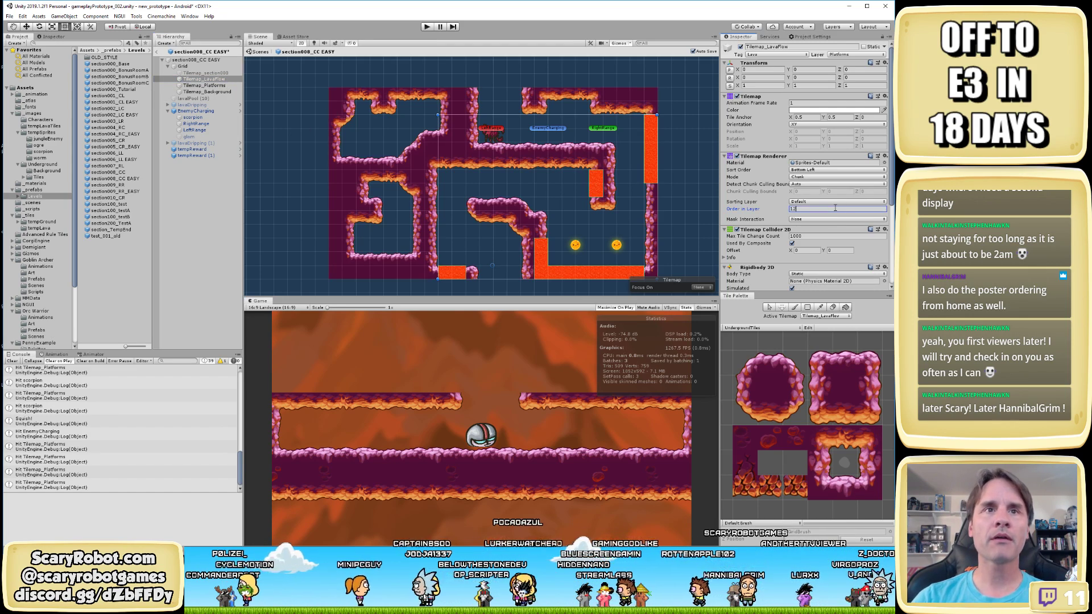
pyautogui.click(210, 92)
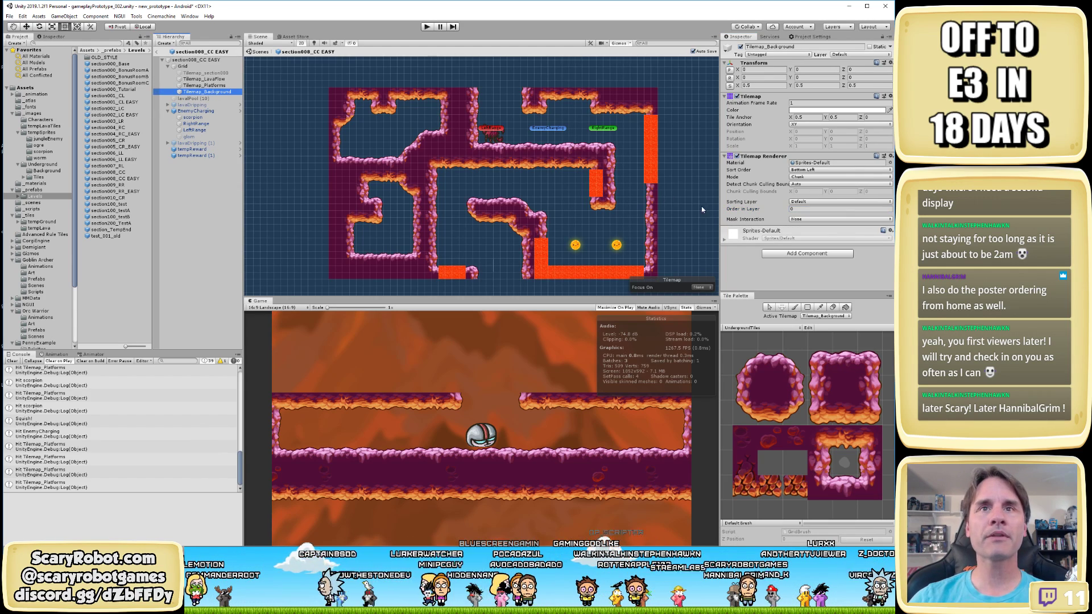
pyautogui.click(802, 208)
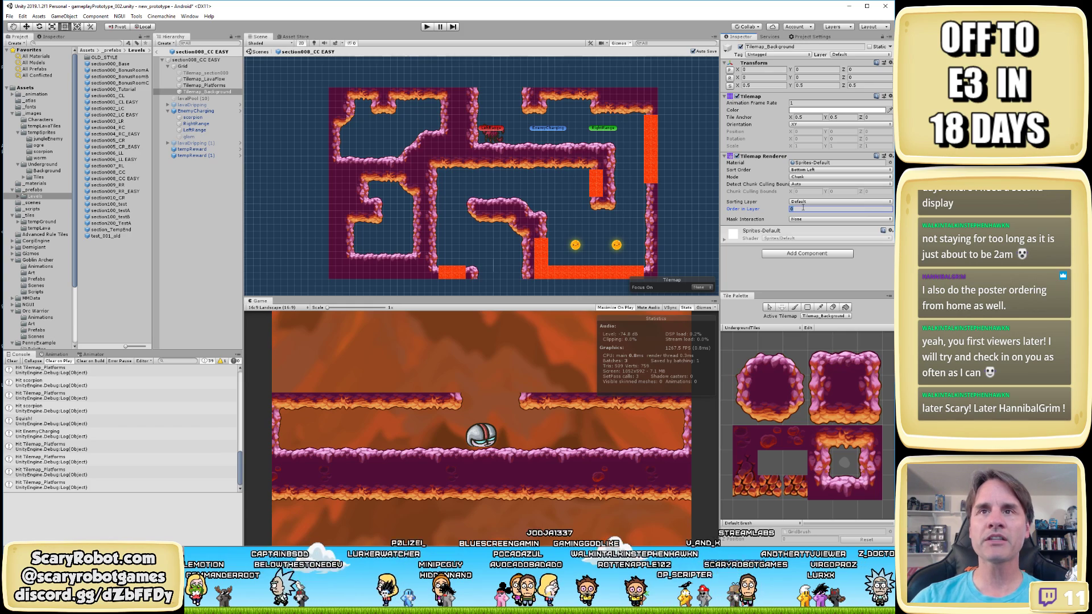
pyautogui.write('15')
pyautogui.hotkey('ctrl', 's')
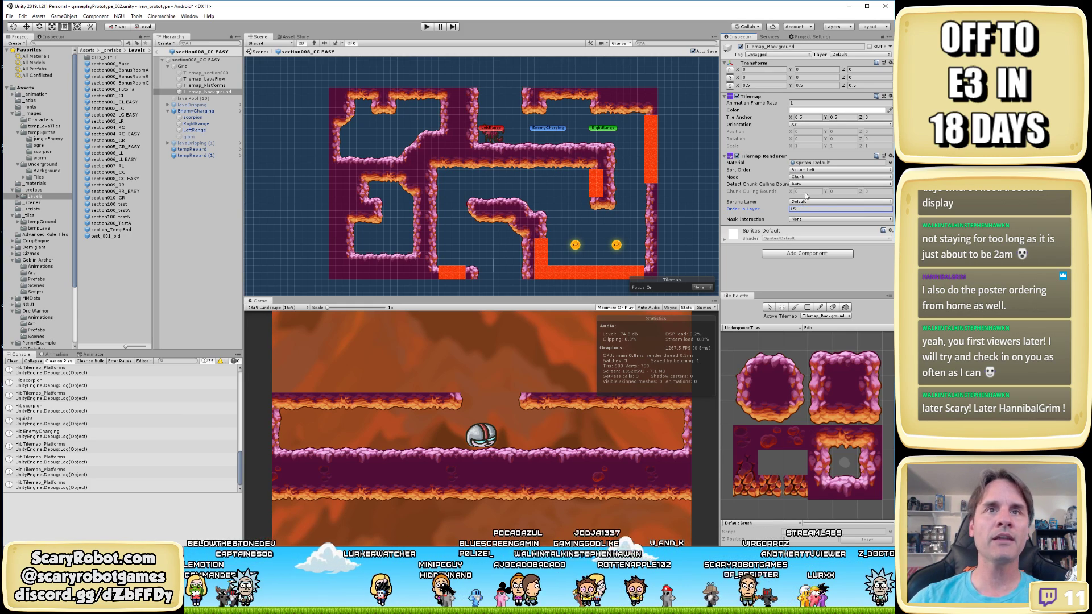
# Set Tilemap_Background's scale to 1
pyautogui.click(781, 85)
pyautogui.write('1')
pyautogui.press('Tab')
pyautogui.write('1')
pyautogui.press('Tab')
pyautogui.write('1')
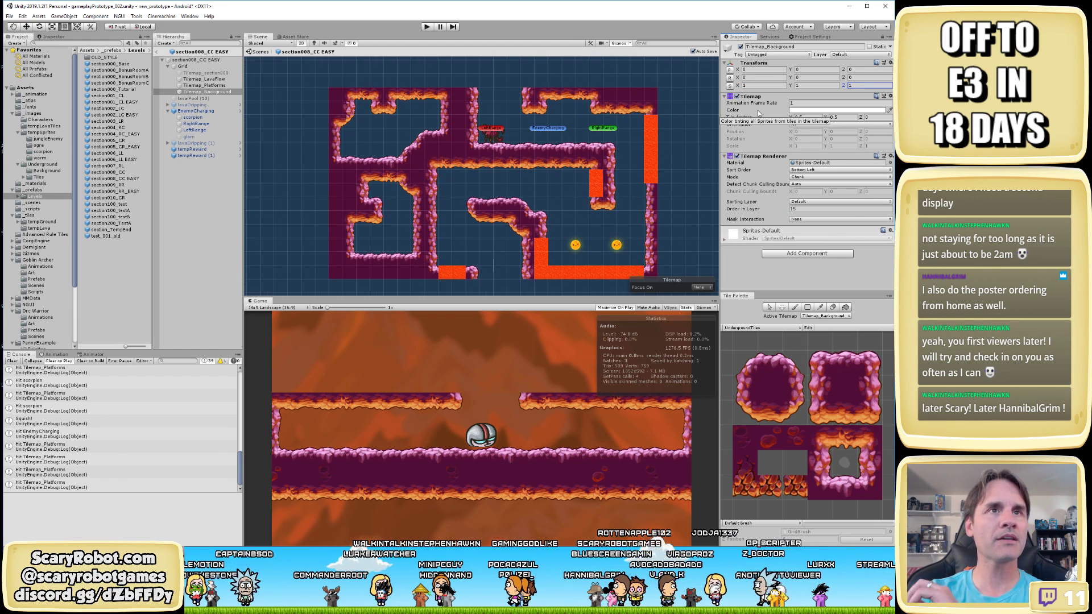
# Switch between the UndergroundBackgroundTiles and UndergroundTiles palettes in the Tile Palette
pyautogui.scroll(3, 538, 183)
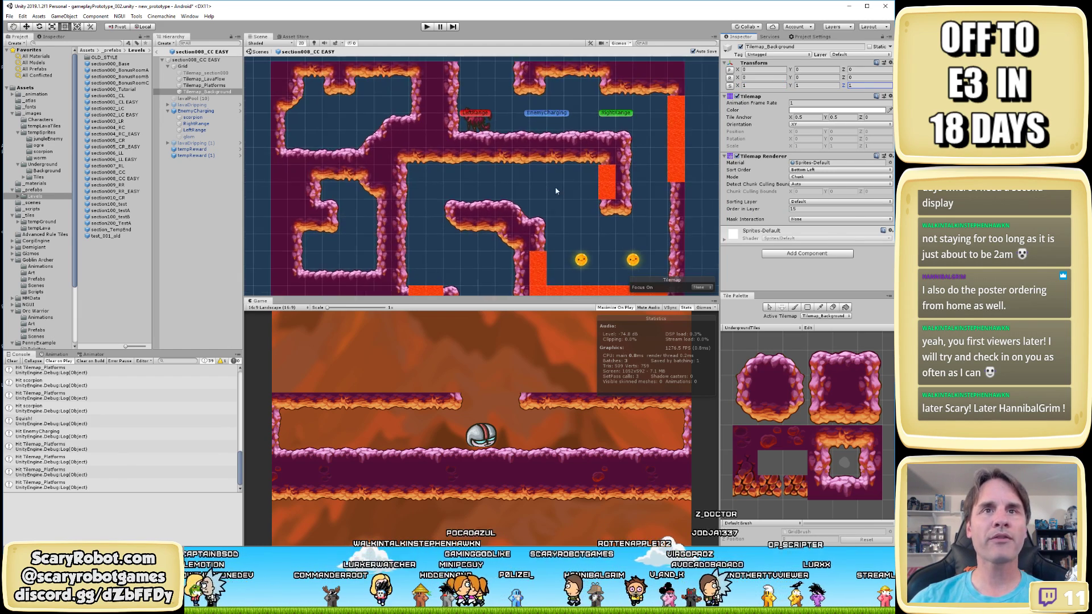
pyautogui.scroll(-1, 575, 165)
pyautogui.moveTo(575, 165); pyautogui.dragTo(576, 161, button='middle')
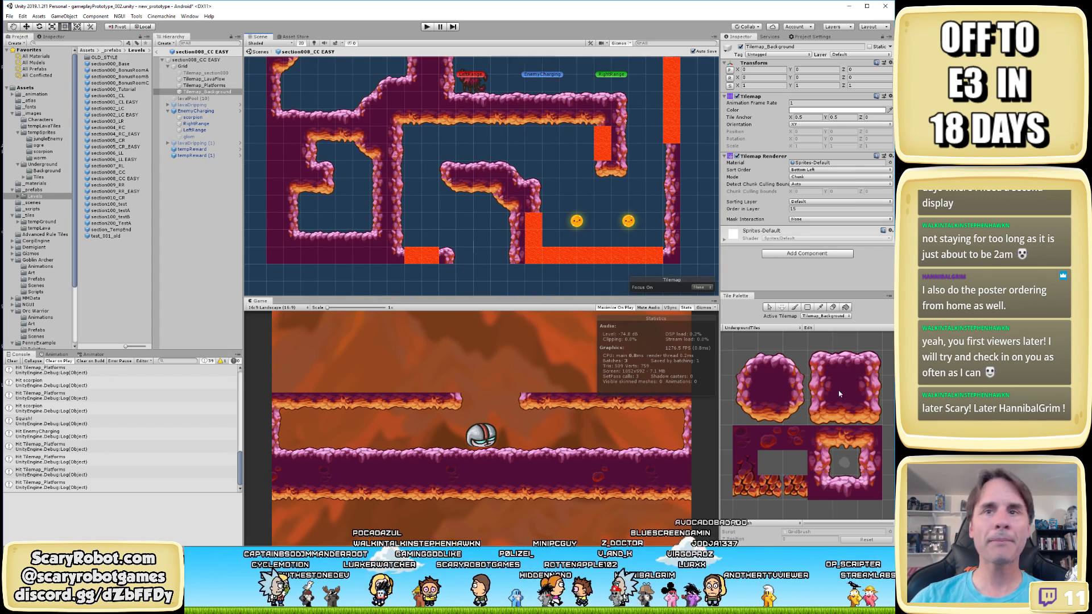
pyautogui.click(744, 329)
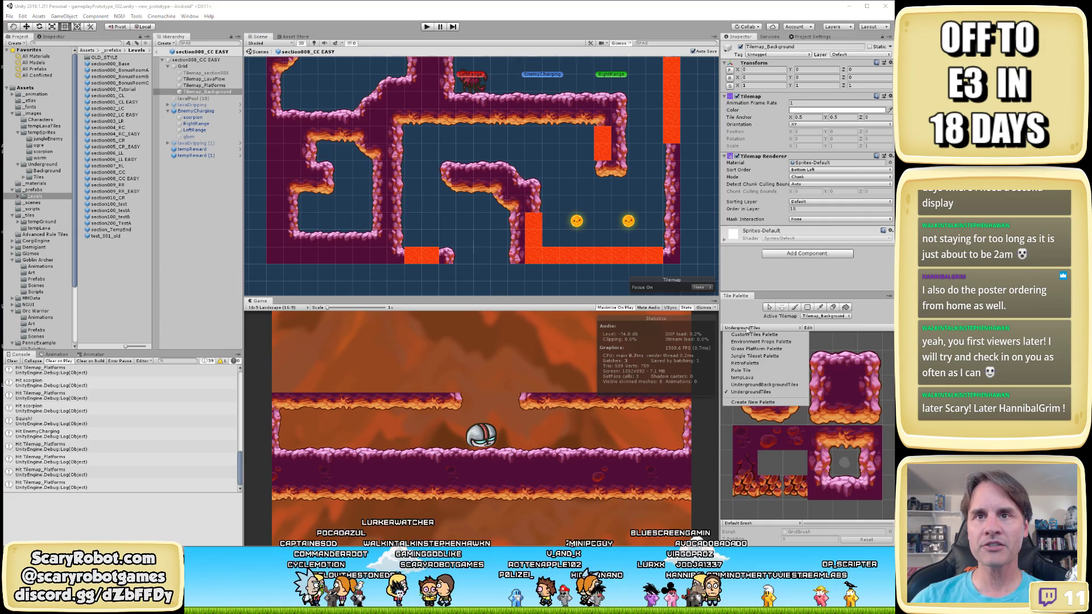
pyautogui.click(778, 390)
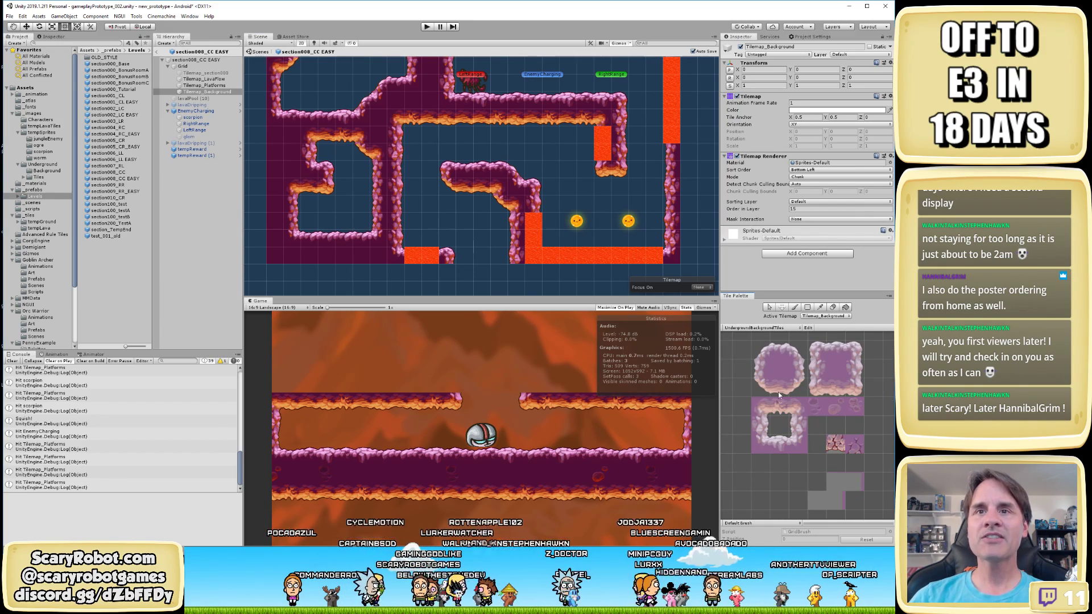
pyautogui.click(762, 328)
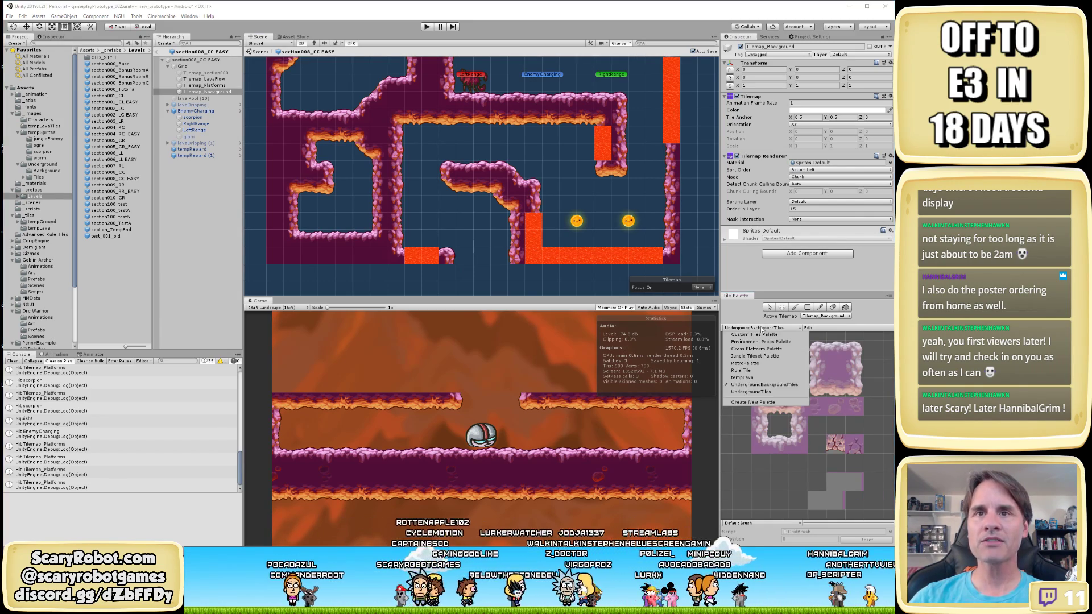
pyautogui.click(755, 392)
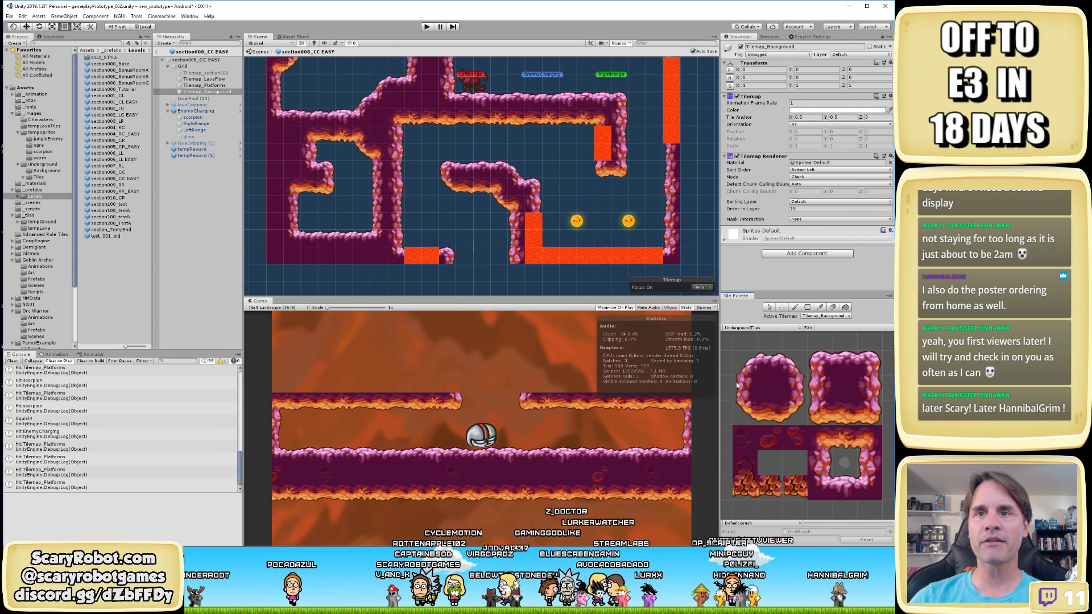
# Return to the UndergroundBackgroundTiles palette and pick a purple rock tile as the brush
pyautogui.click(753, 329)
pyautogui.click(756, 383)
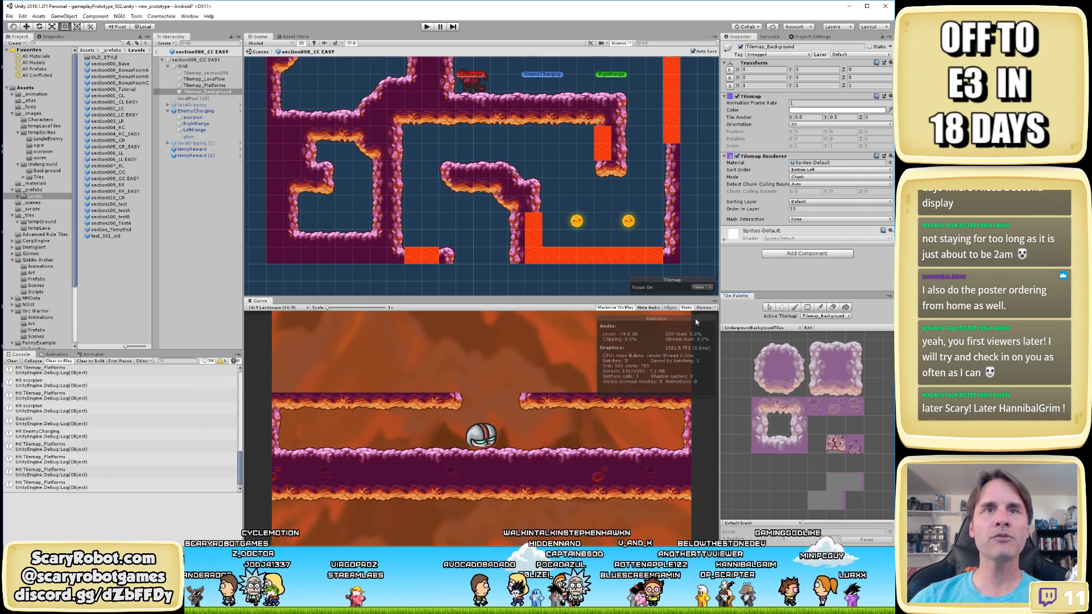
pyautogui.click(772, 374)
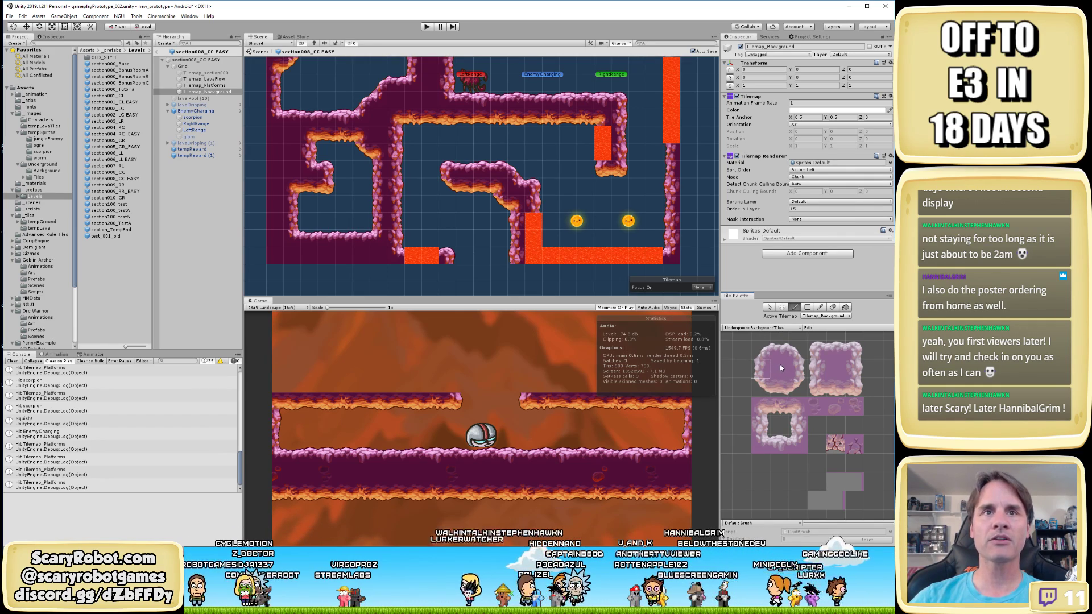
pyautogui.click(780, 364)
# Paint a two-row background patch behind the lava and tint the tilemap orange-red
pyautogui.moveTo(552, 223)
pyautogui.mouseDown()
pyautogui.moveTo(640, 222)
pyautogui.moveTo(671, 239)
pyautogui.moveTo(571, 241)
pyautogui.moveTo(620, 255)
pyautogui.mouseUp()
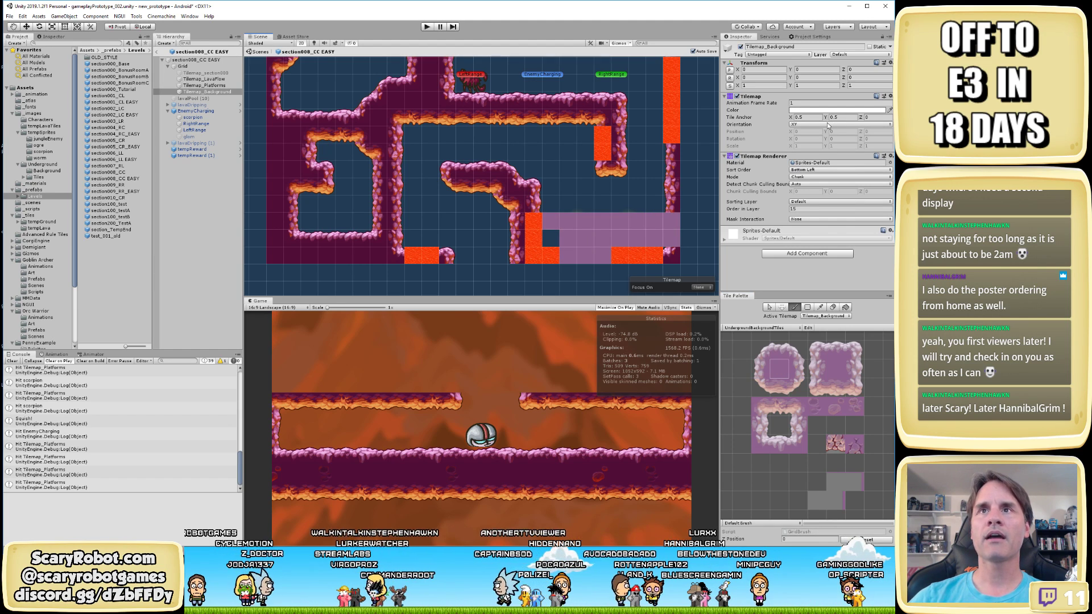
pyautogui.click(841, 110)
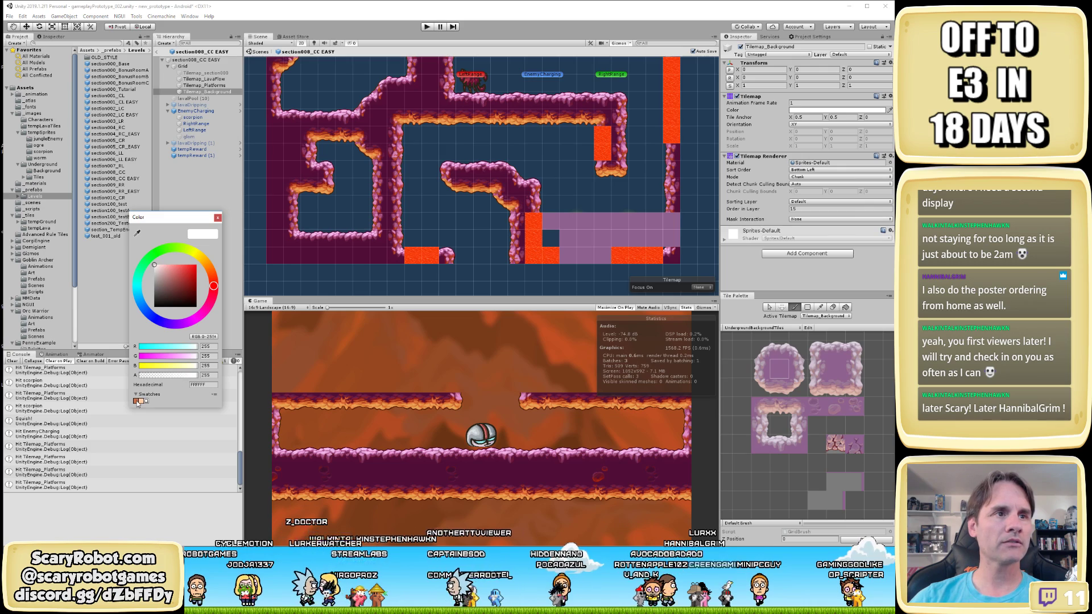
pyautogui.click(136, 401)
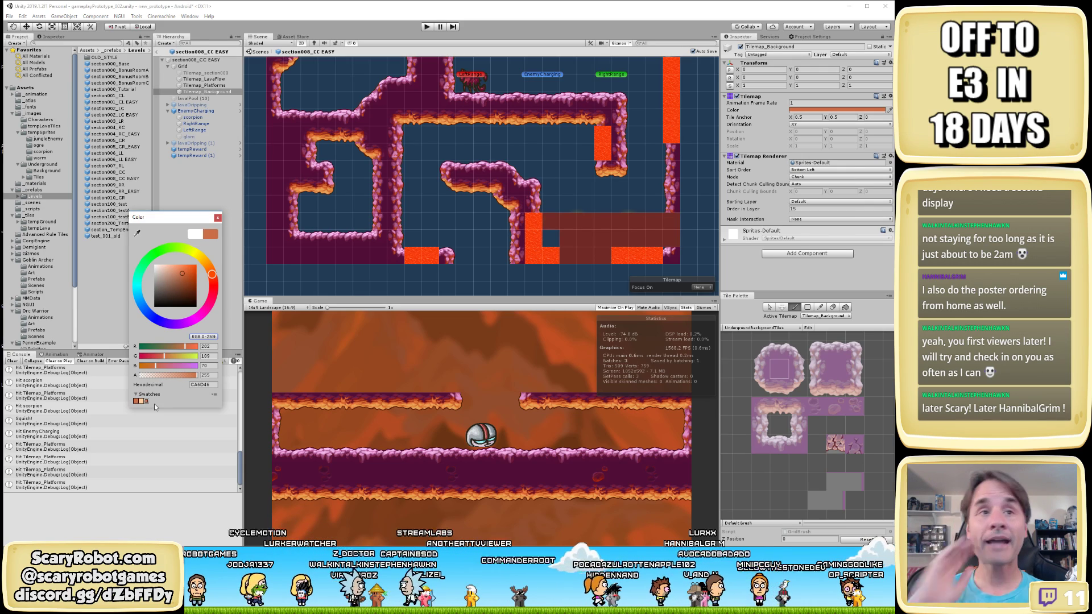
pyautogui.click(217, 218)
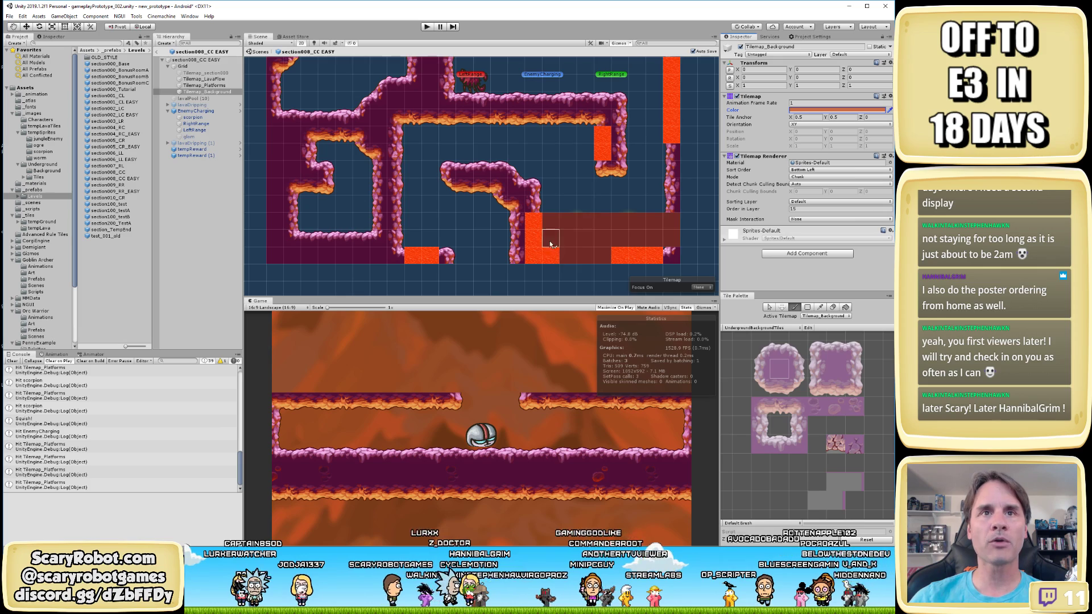
# Erase background tiles over the two suns and fill gaps around the lower lava area
pyautogui.scroll(3, 550, 243)
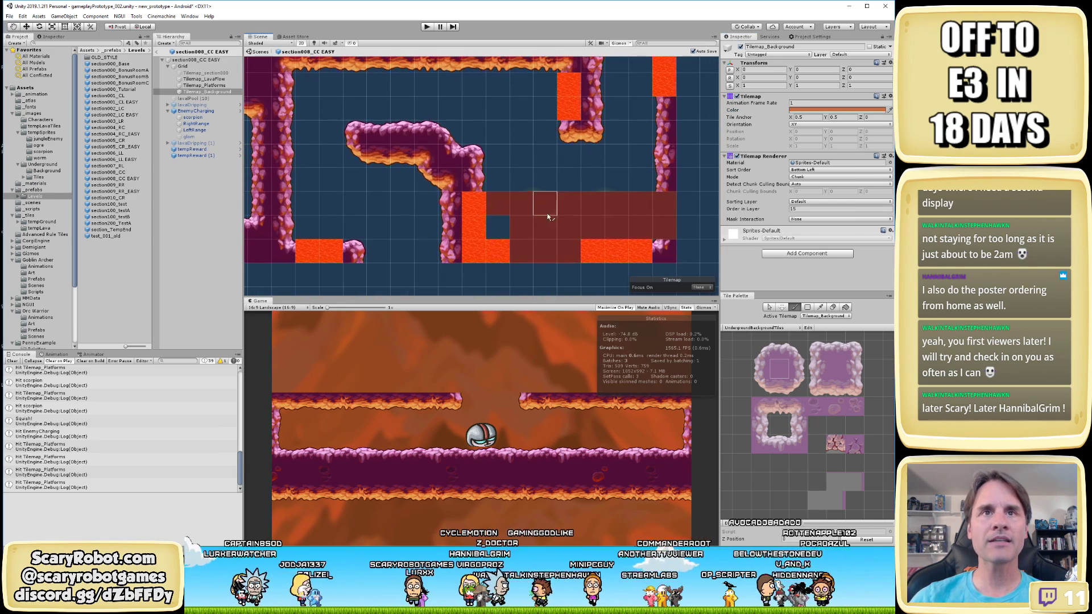
pyautogui.moveTo(491, 202)
pyautogui.keyDown('shift'); pyautogui.mouseDown()
pyautogui.moveTo(554, 218)
pyautogui.moveTo(547, 205)
pyautogui.moveTo(630, 206)
pyautogui.moveTo(563, 209)
pyautogui.mouseUp(); pyautogui.keyUp('shift')
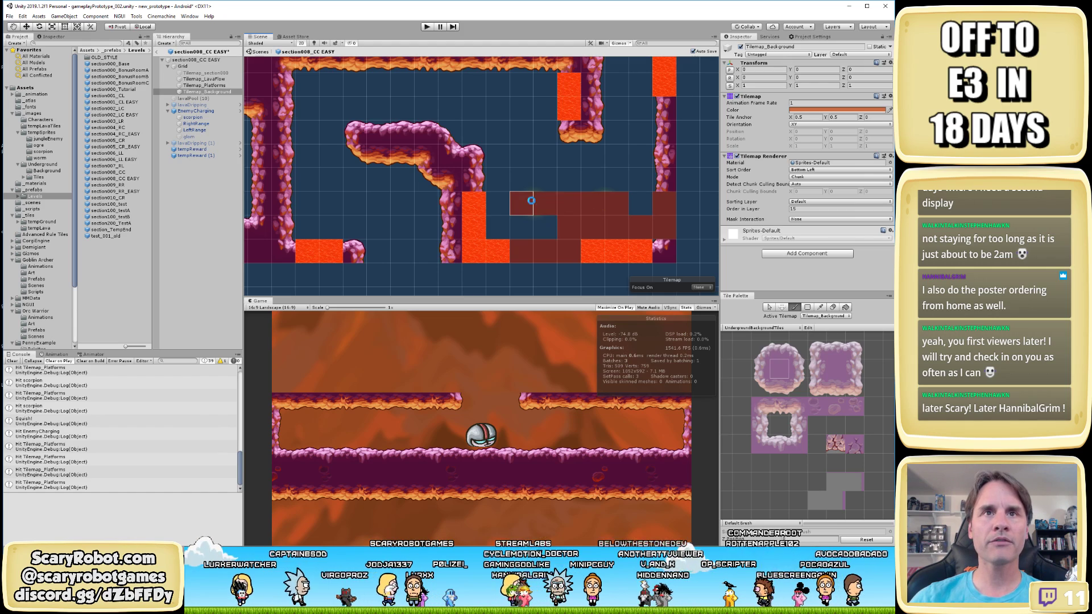
pyautogui.click(531, 201)
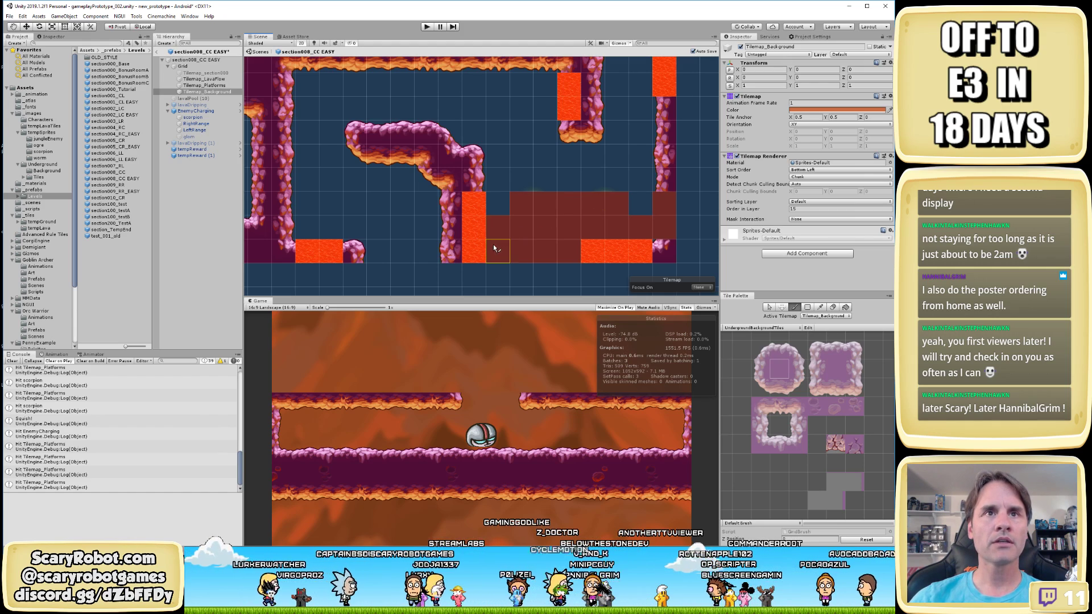
pyautogui.moveTo(494, 247); pyautogui.dragTo(473, 244)
pyautogui.scroll(-1, 478, 241)
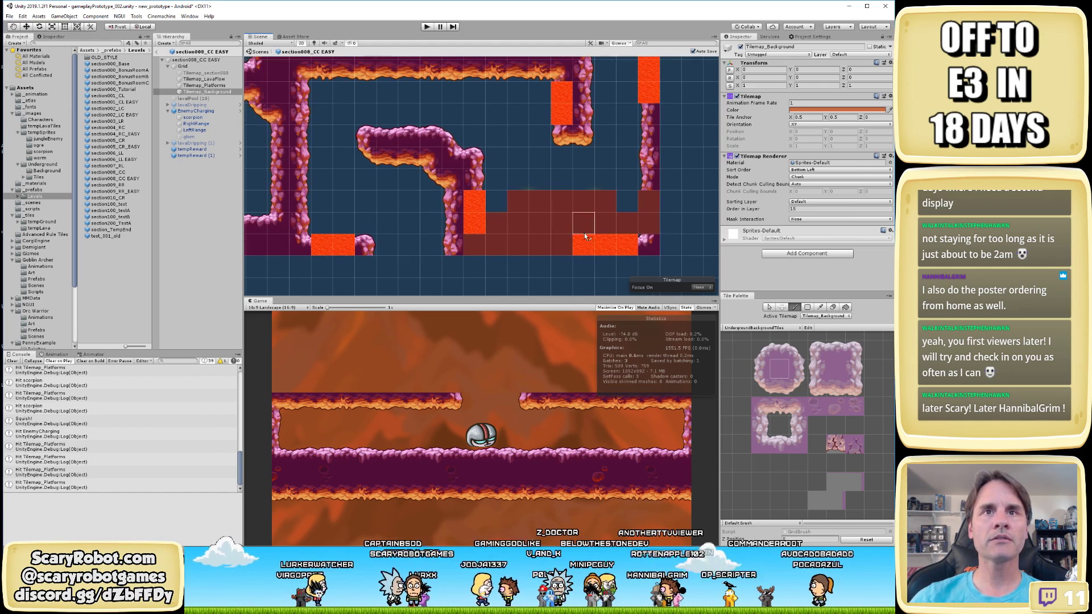
pyautogui.moveTo(628, 200); pyautogui.dragTo(632, 159)
pyautogui.moveTo(640, 155); pyautogui.dragTo(610, 219, button='middle')
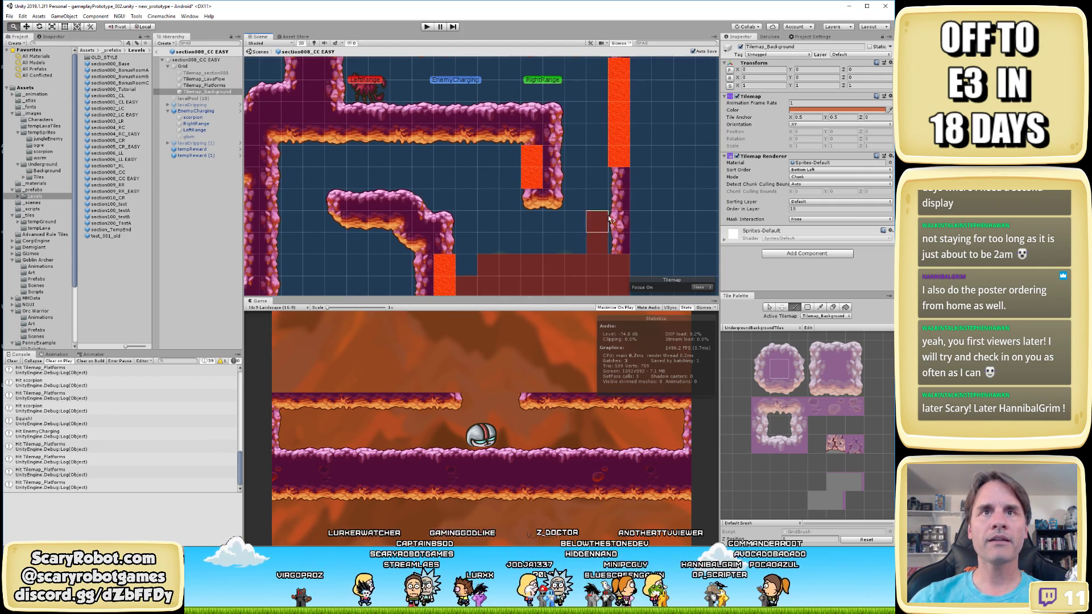
pyautogui.moveTo(611, 219)
pyautogui.mouseDown()
pyautogui.moveTo(600, 243)
pyautogui.moveTo(620, 262)
pyautogui.moveTo(617, 225)
pyautogui.mouseUp()
pyautogui.scroll(-1, 597, 249)
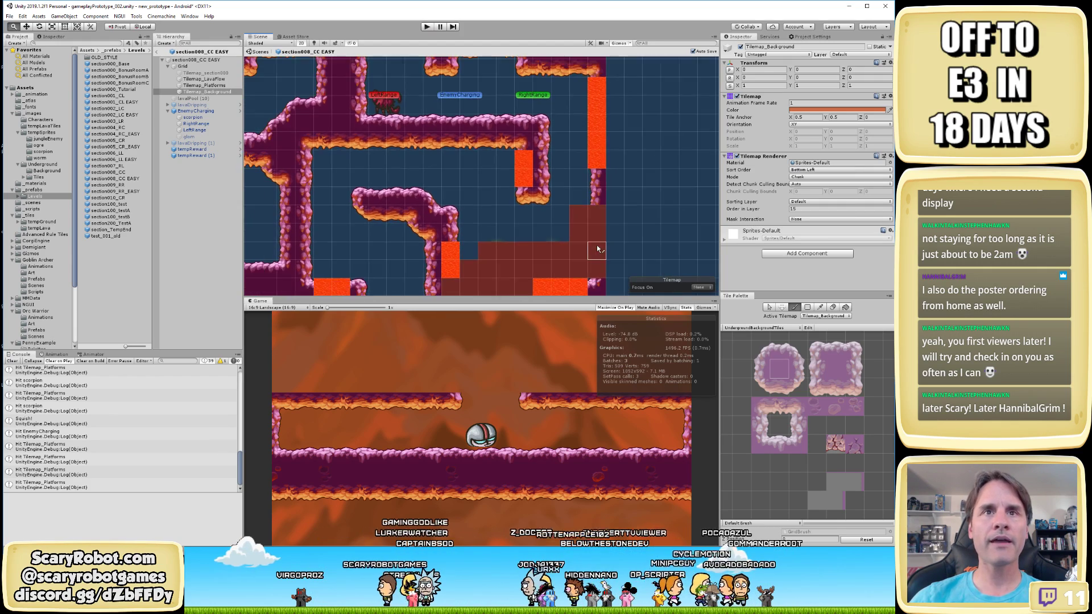
# Paint background along the upper platform row and the top two rows, covering the lava decorations
pyautogui.moveTo(597, 249)
pyautogui.mouseDown(button='middle')
pyautogui.moveTo(626, 245)
pyautogui.moveTo(648, 263)
pyautogui.moveTo(661, 239)
pyautogui.mouseUp(button='middle')
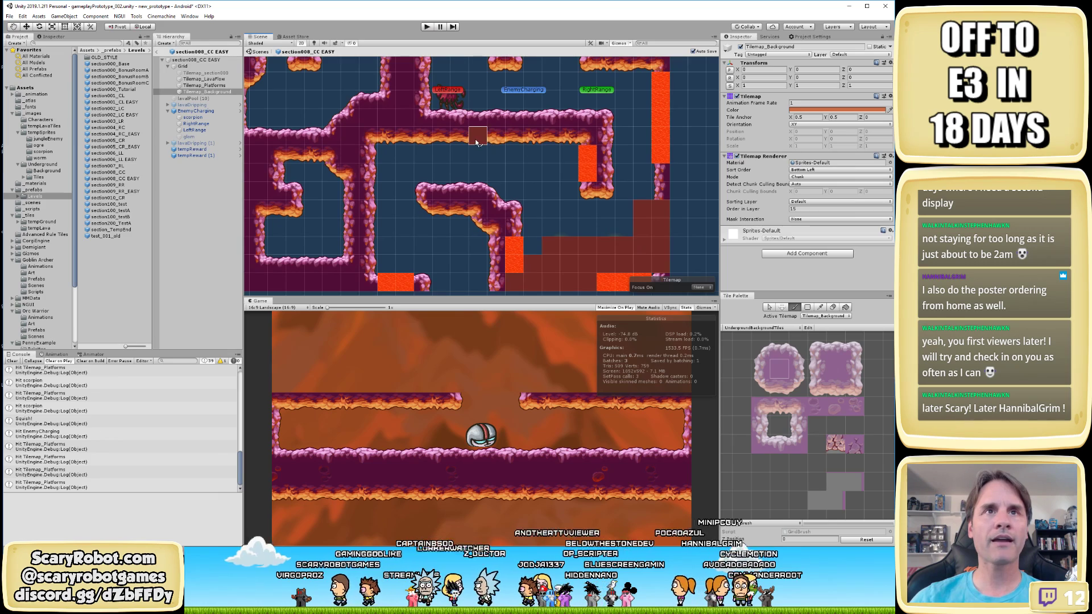
pyautogui.moveTo(476, 143)
pyautogui.mouseDown()
pyautogui.moveTo(551, 153)
pyautogui.moveTo(586, 177)
pyautogui.moveTo(583, 187)
pyautogui.mouseUp()
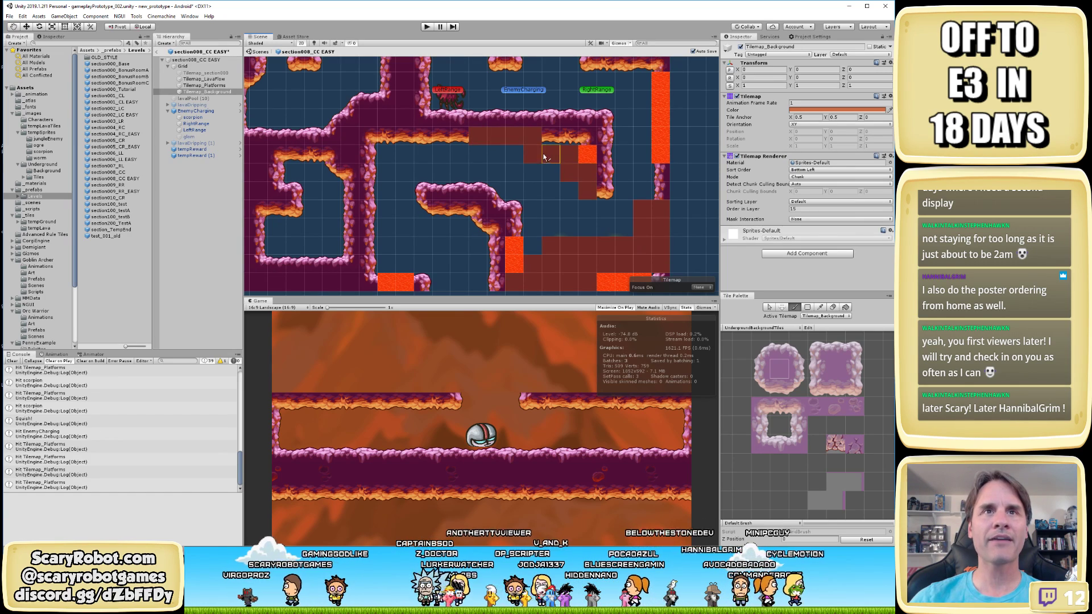
pyautogui.moveTo(503, 147)
pyautogui.mouseDown()
pyautogui.moveTo(463, 139)
pyautogui.moveTo(589, 139)
pyautogui.moveTo(583, 168)
pyautogui.moveTo(606, 191)
pyautogui.moveTo(596, 156)
pyautogui.mouseUp()
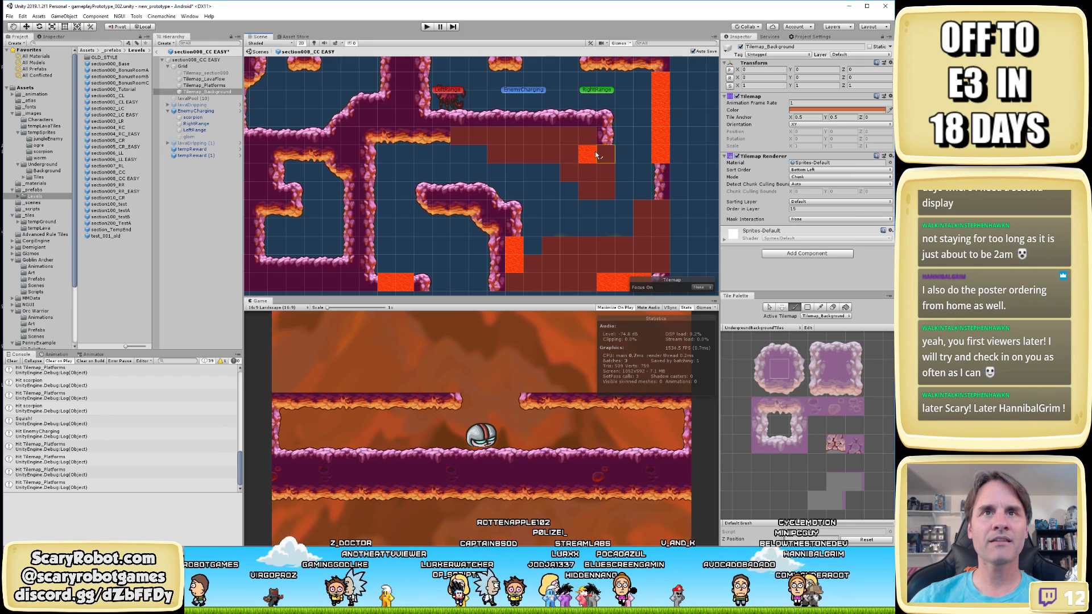
pyautogui.moveTo(592, 172)
pyautogui.mouseDown(button='middle')
pyautogui.moveTo(586, 182)
pyautogui.moveTo(602, 173)
pyautogui.moveTo(609, 188)
pyautogui.mouseUp(button='middle')
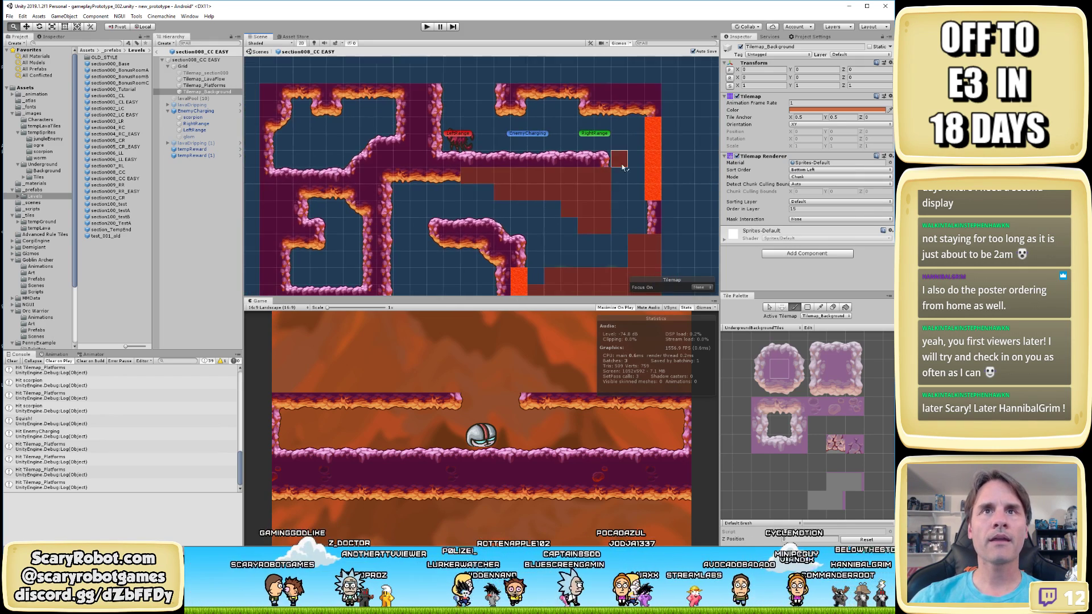
pyautogui.click(517, 109)
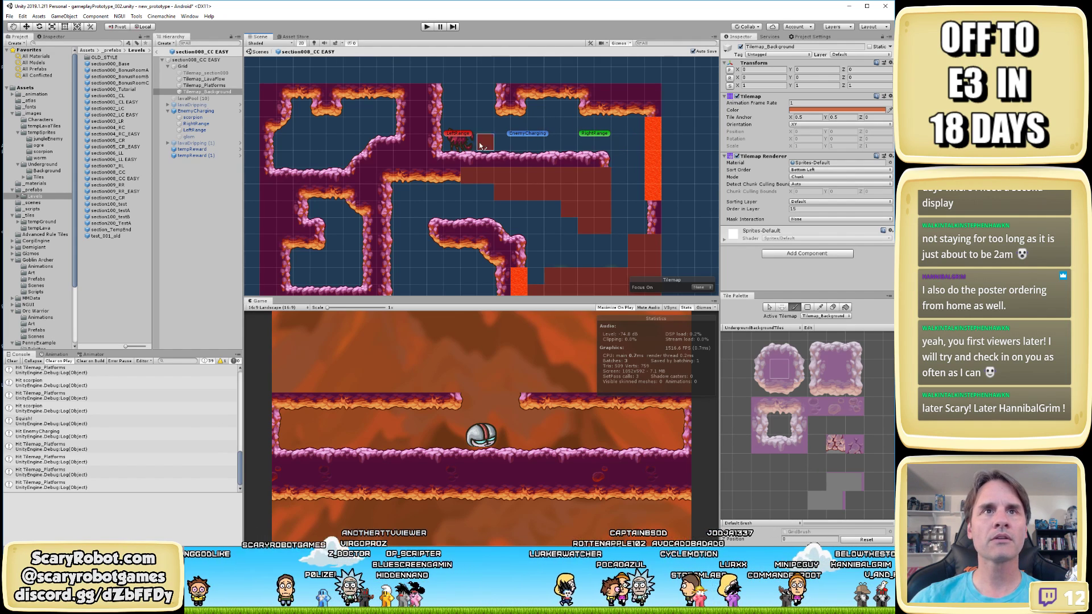
pyautogui.moveTo(437, 106)
pyautogui.mouseDown()
pyautogui.moveTo(489, 162)
pyautogui.moveTo(431, 120)
pyautogui.moveTo(446, 166)
pyautogui.mouseUp()
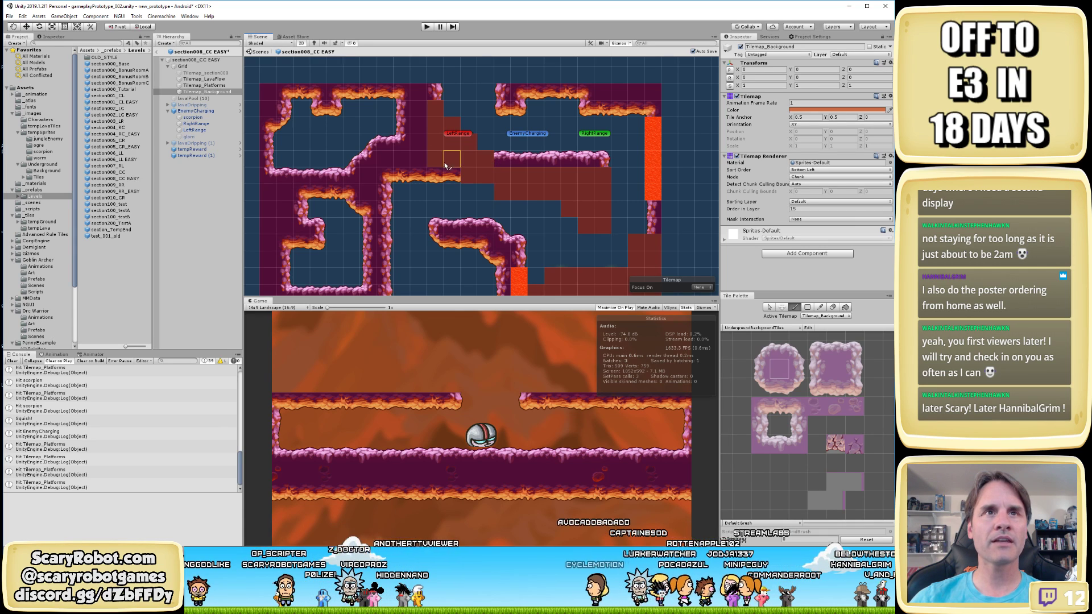
pyautogui.click(517, 106)
pyautogui.moveTo(533, 105)
pyautogui.mouseDown()
pyautogui.moveTo(585, 109)
pyautogui.moveTo(649, 145)
pyautogui.mouseUp()
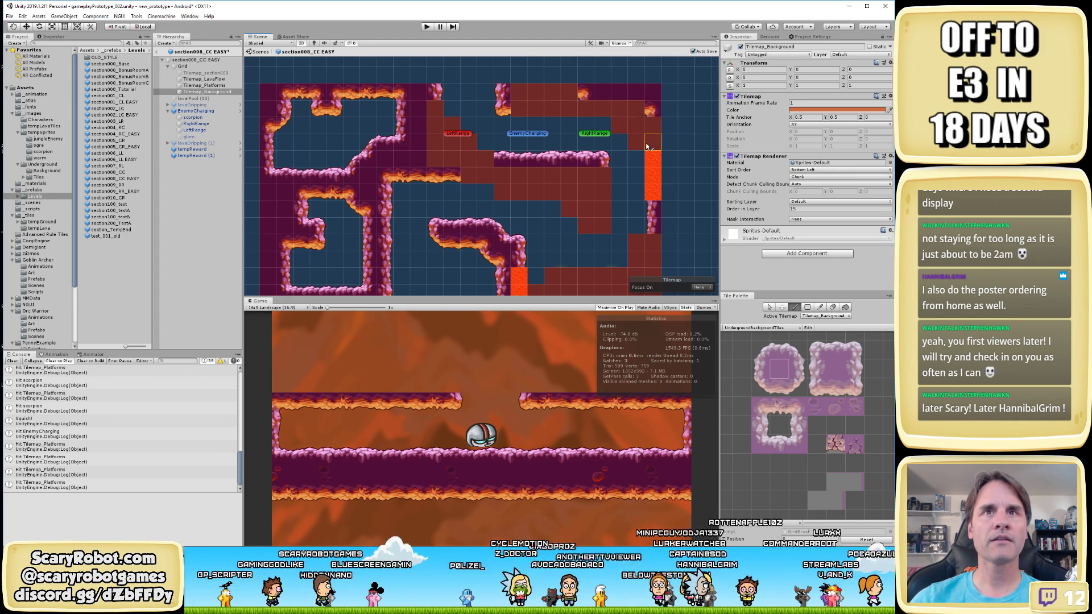
pyautogui.click(652, 108)
pyautogui.click(584, 97)
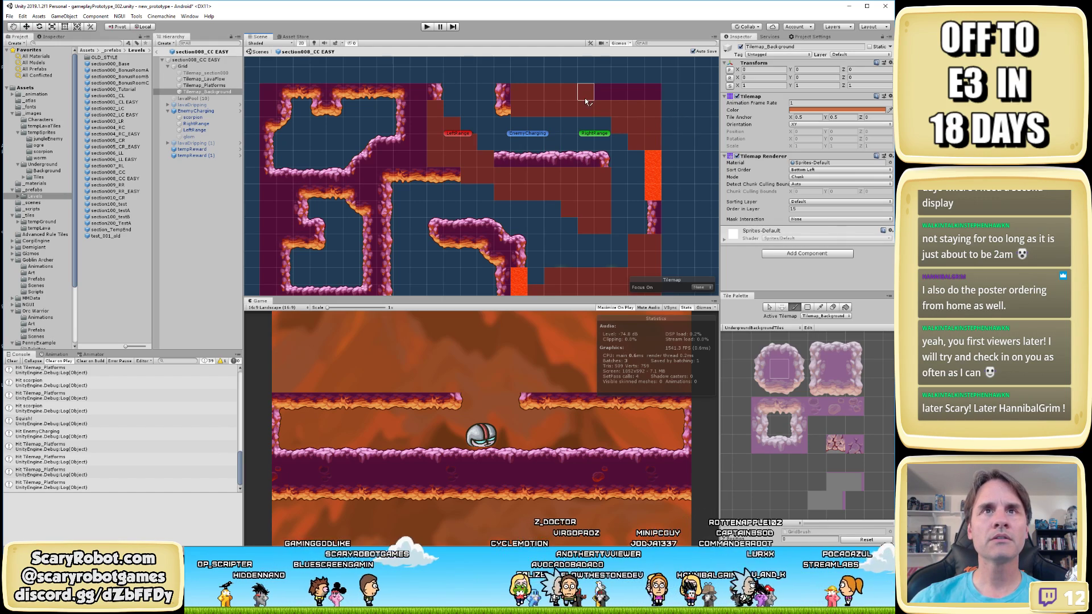
# Paint a staircase of background tiles up to and over the left pillar's rock edges
pyautogui.moveTo(319, 151); pyautogui.dragTo(384, 150, button='middle')
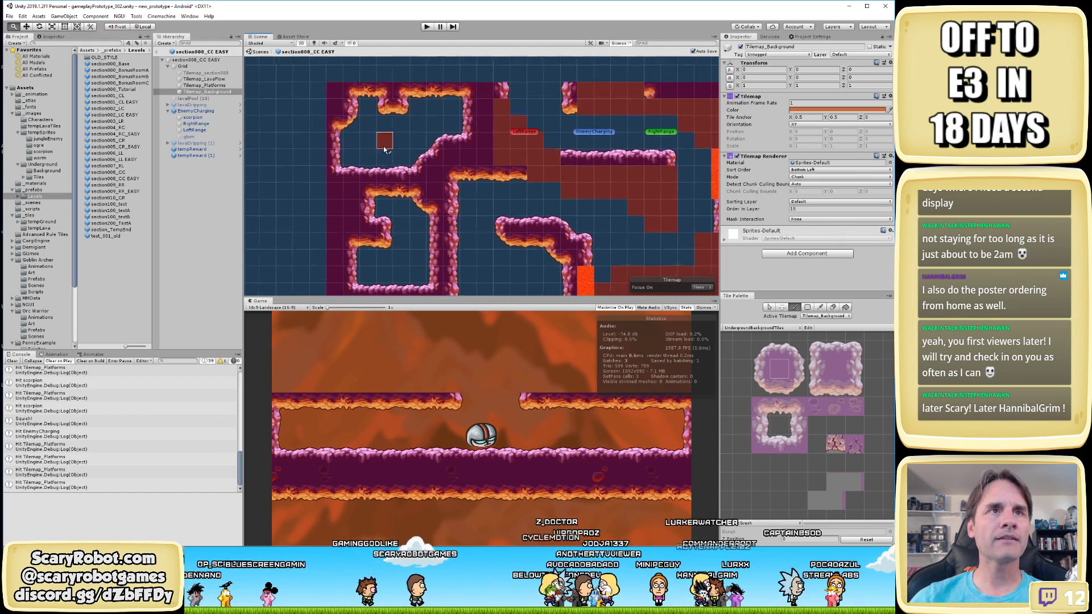
pyautogui.scroll(-4, 385, 150)
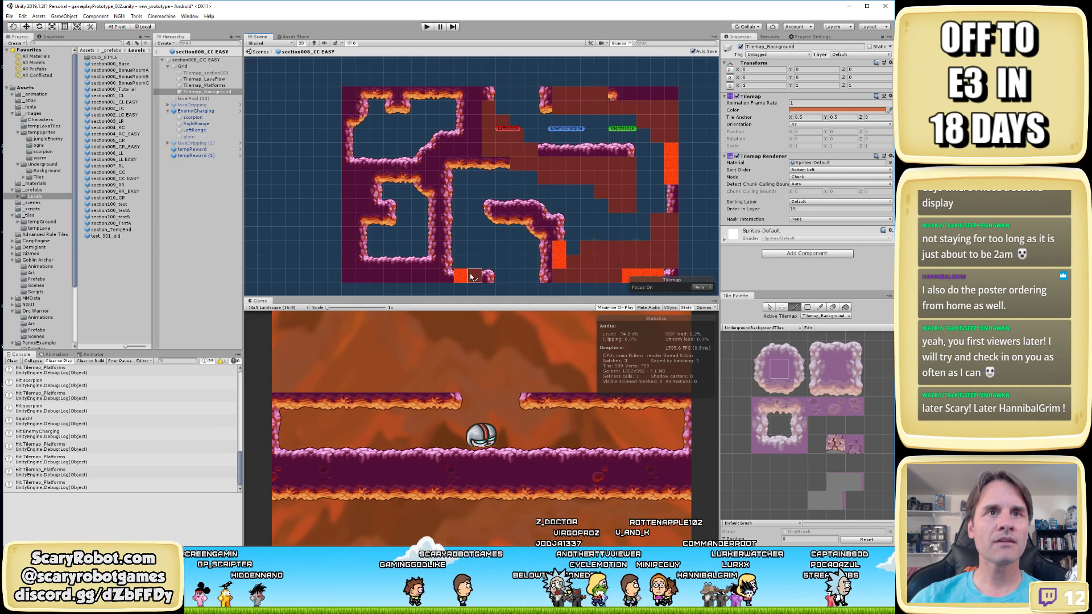
pyautogui.moveTo(471, 277)
pyautogui.mouseDown()
pyautogui.moveTo(474, 259)
pyautogui.moveTo(447, 247)
pyautogui.moveTo(405, 188)
pyautogui.mouseUp()
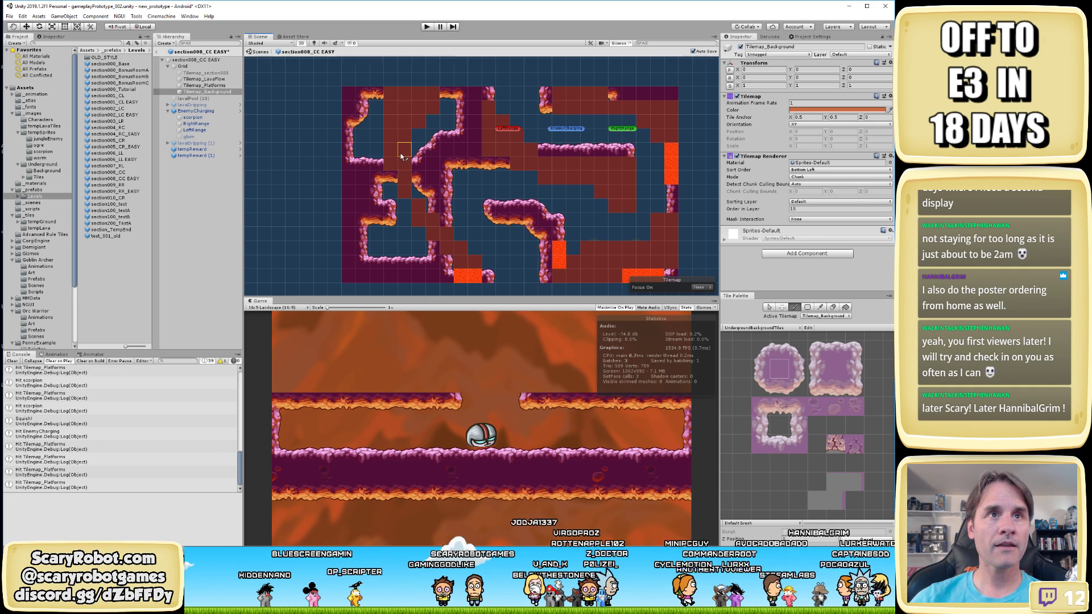
pyautogui.moveTo(398, 195)
pyautogui.mouseDown()
pyautogui.moveTo(392, 181)
pyautogui.moveTo(429, 256)
pyautogui.moveTo(461, 274)
pyautogui.mouseUp()
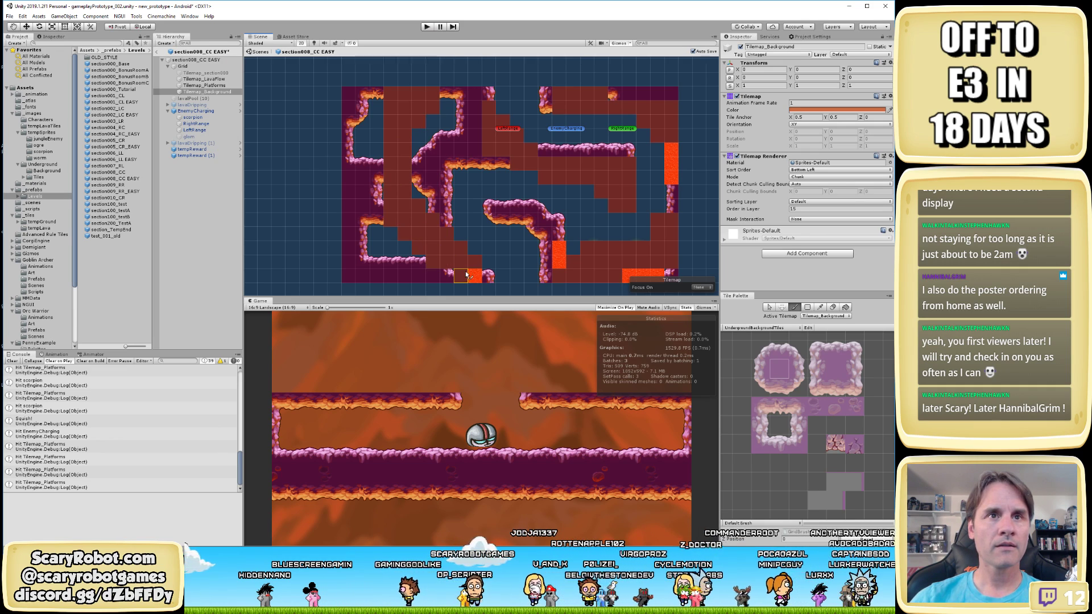
pyautogui.moveTo(517, 263)
pyautogui.mouseDown(button='middle')
pyautogui.moveTo(394, 203)
pyautogui.moveTo(420, 208)
pyautogui.mouseUp(button='middle')
pyautogui.scroll(1, 394, 203)
pyautogui.scroll(-1, 394, 203)
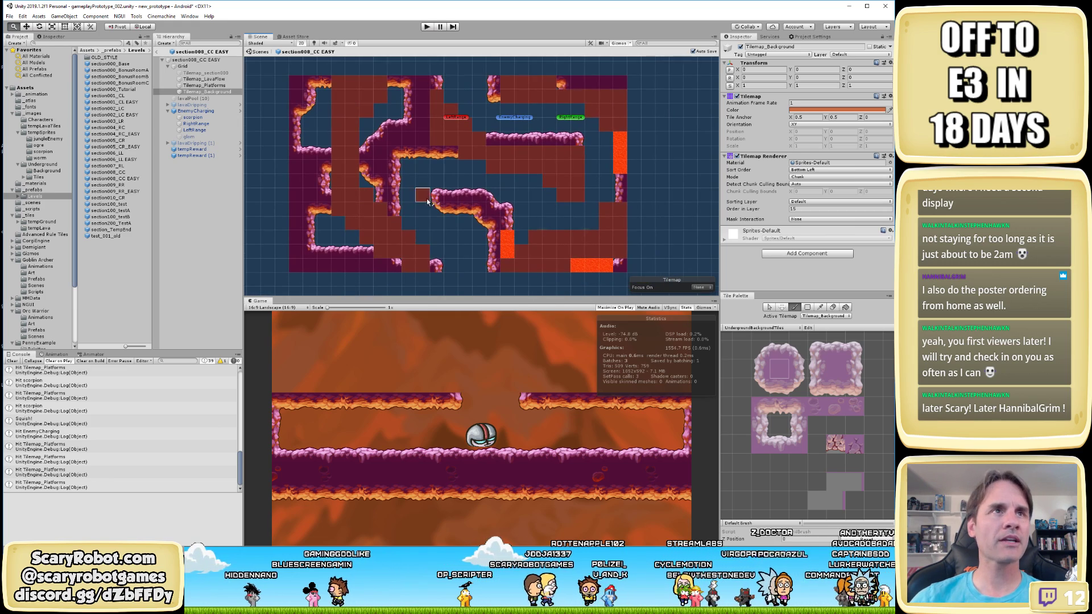
# Paint a vertical background column from the top down with new tiles, saving along the way
pyautogui.click(762, 368)
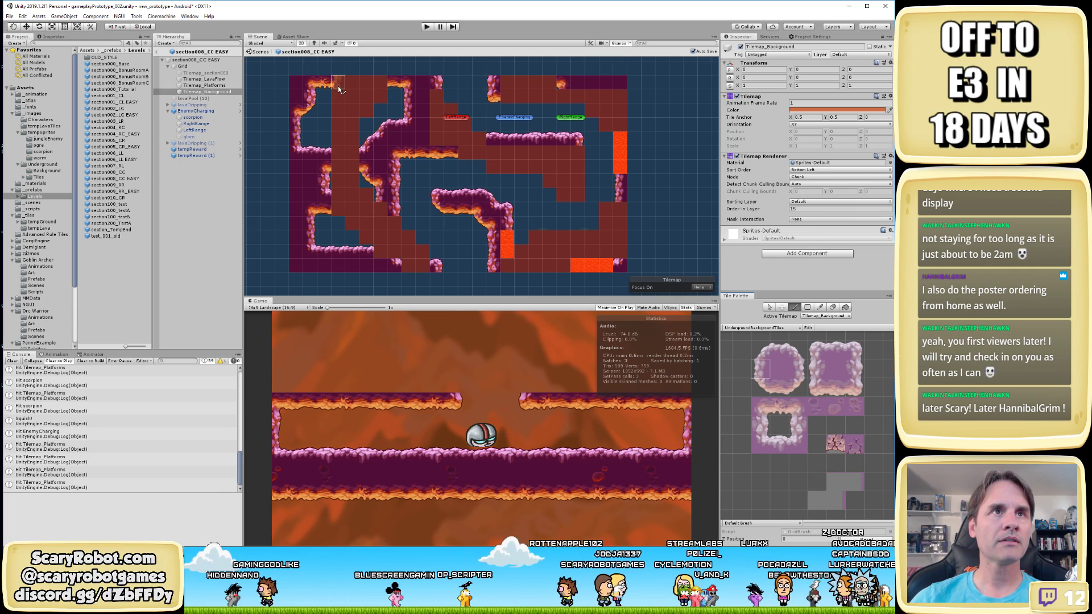
pyautogui.moveTo(338, 85); pyautogui.dragTo(338, 157)
pyautogui.hotkey('ctrl', 's')
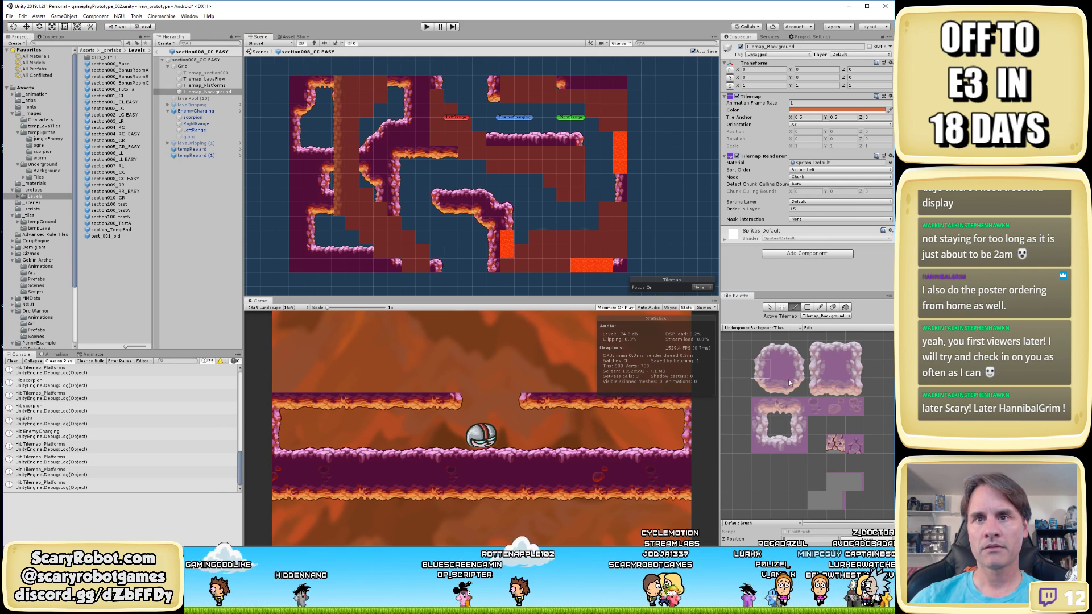
pyautogui.click(762, 387)
pyautogui.click(353, 224)
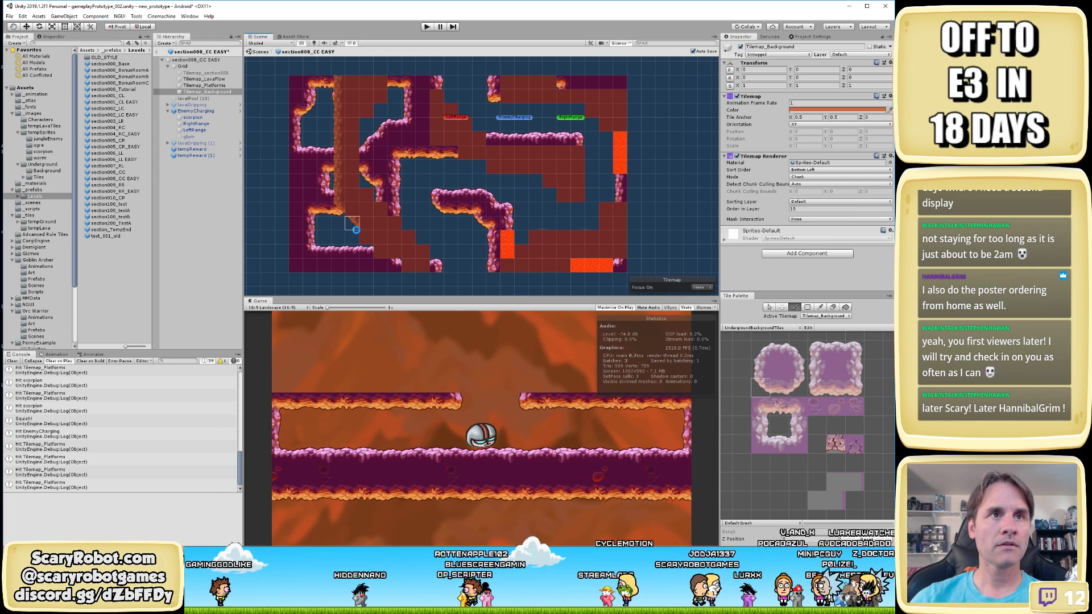
pyautogui.hotkey('ctrl', 's')
pyautogui.click(367, 243)
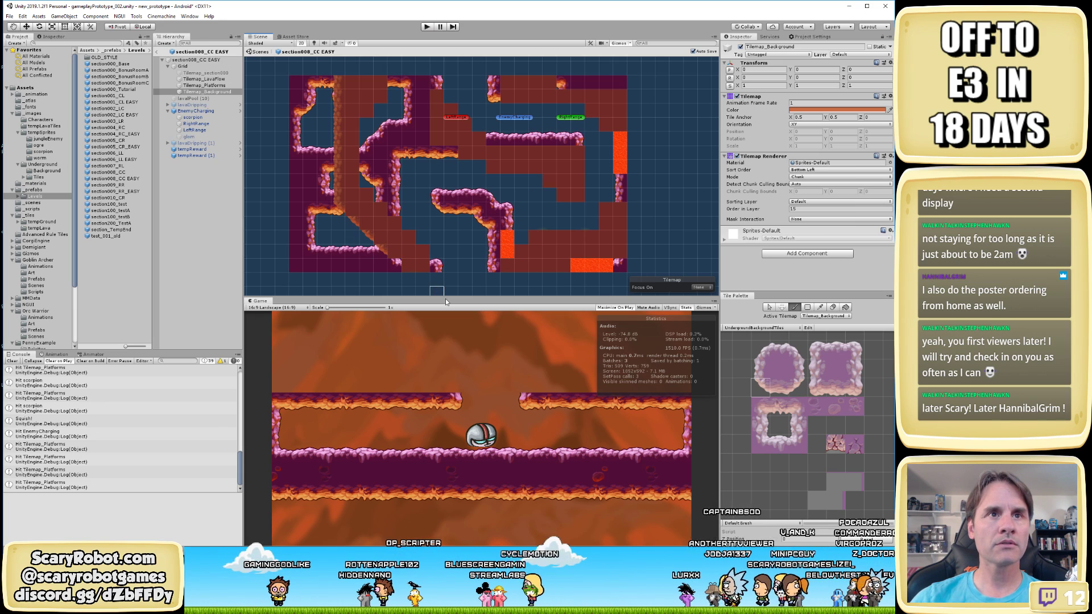
pyautogui.click(780, 387)
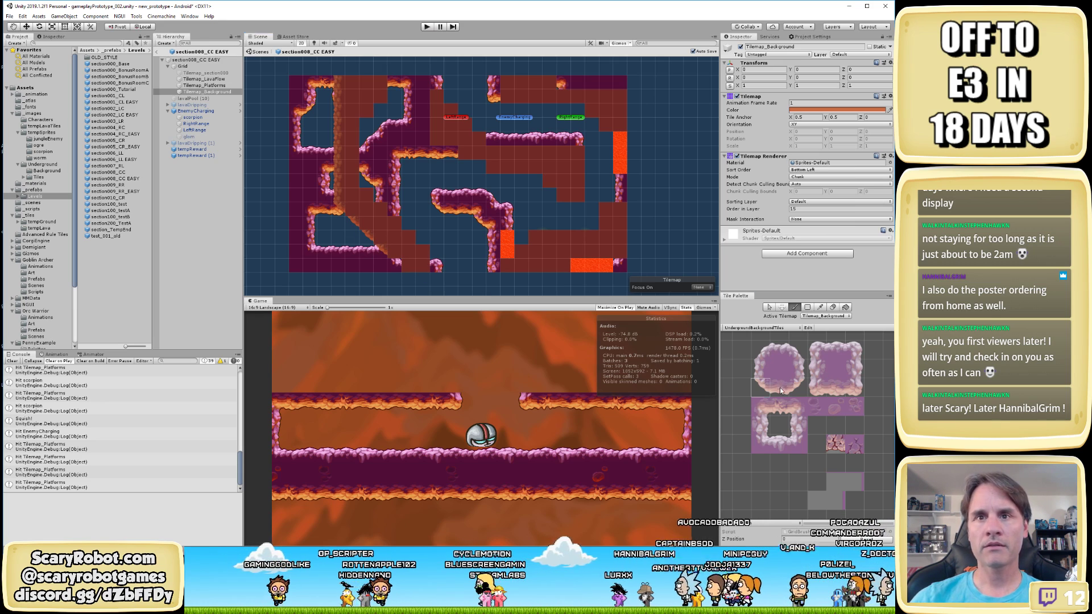
pyautogui.click(410, 268)
pyautogui.hotkey('ctrl', 's')
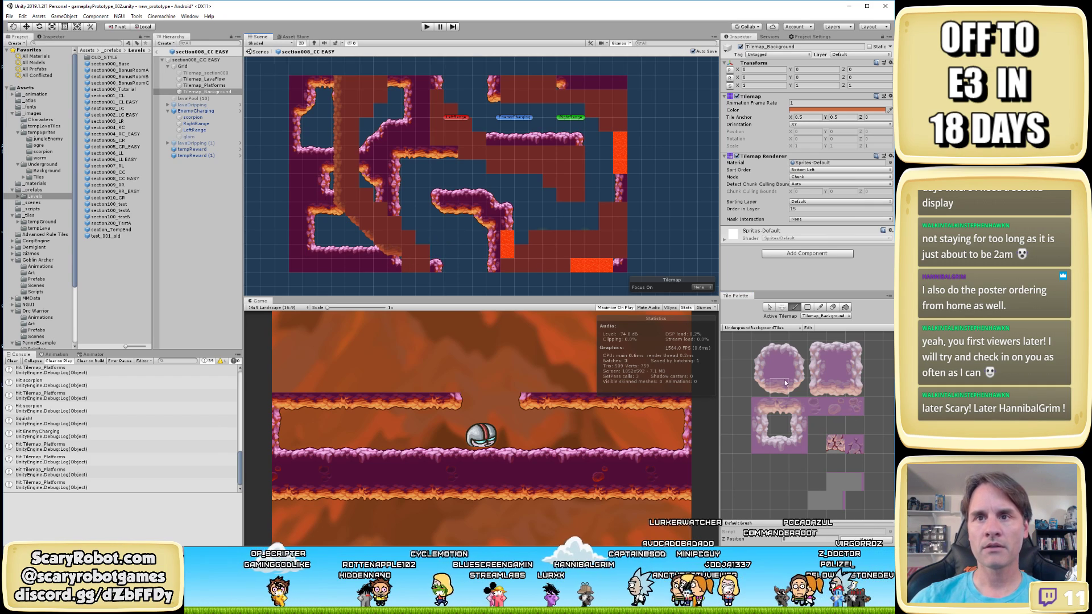
# Fill the base and sides of the rock column with rock tiles and save
pyautogui.click(802, 412)
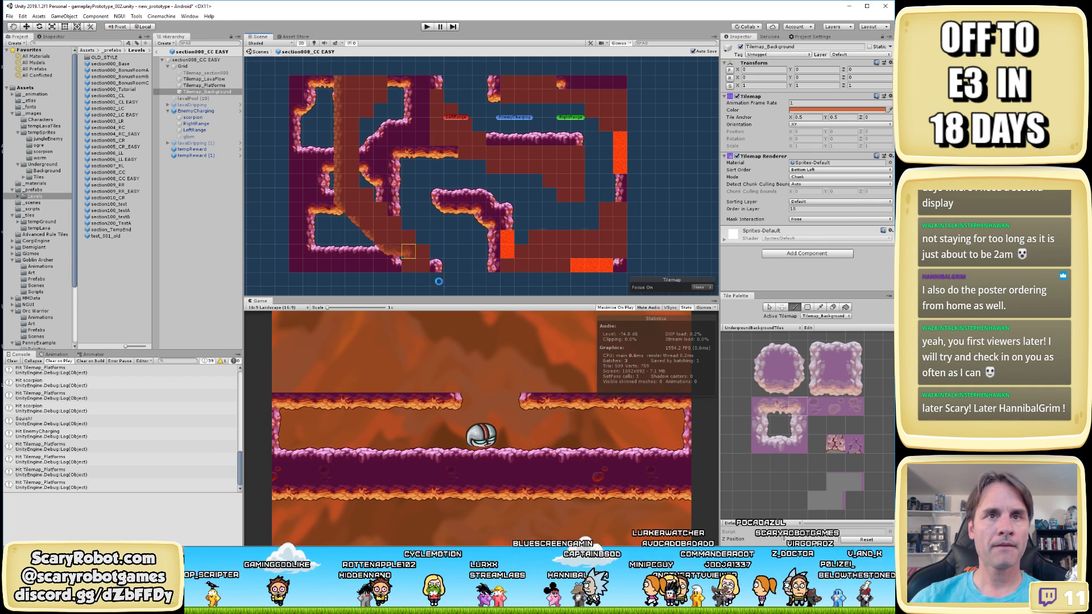
pyautogui.click(409, 266)
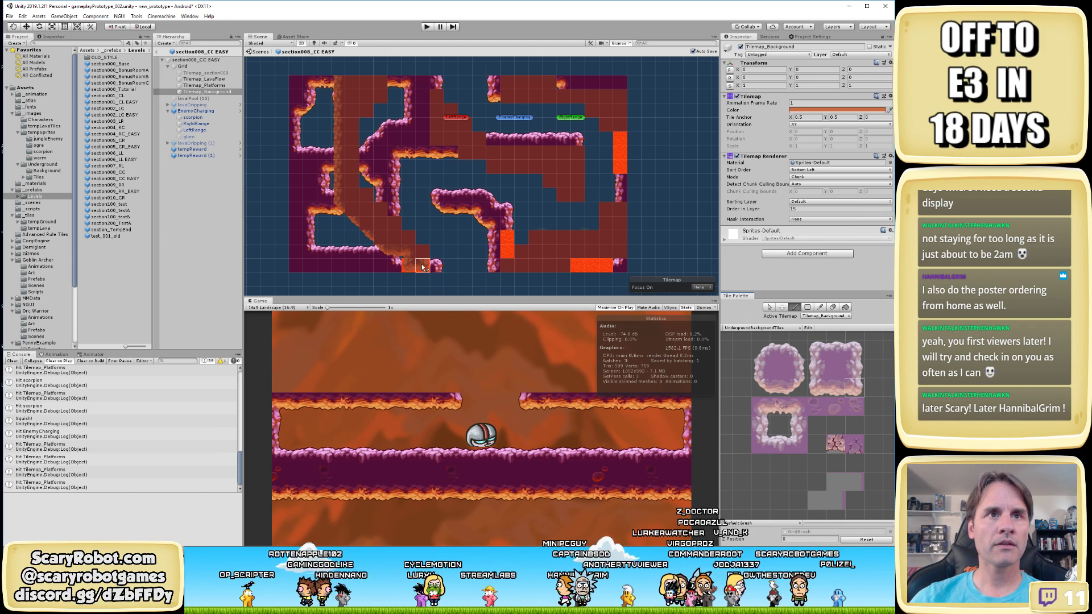
pyautogui.click(861, 349)
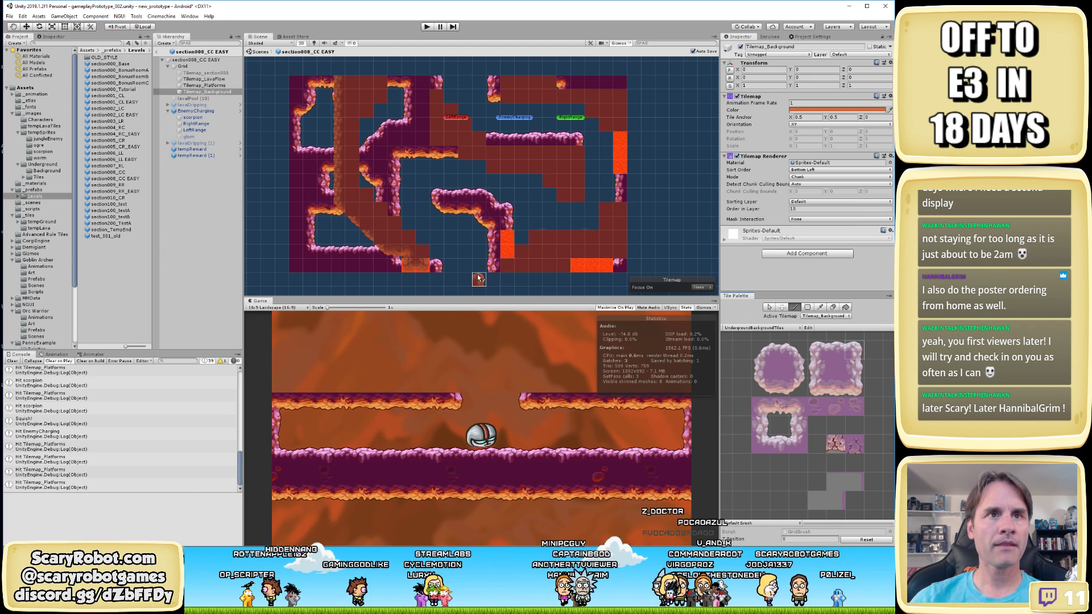
pyautogui.click(422, 251)
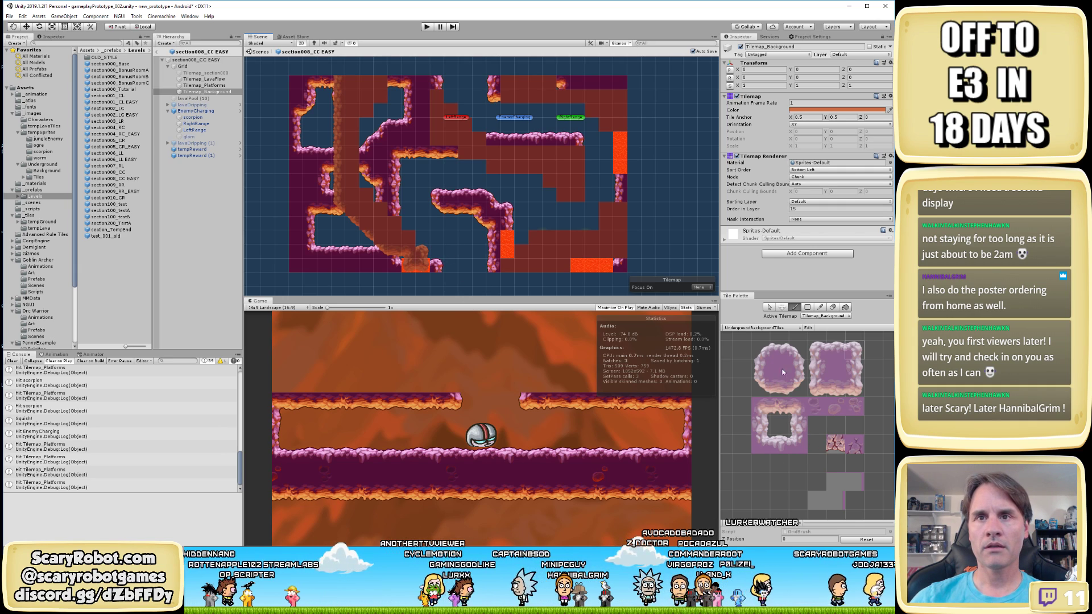
pyautogui.click(773, 348)
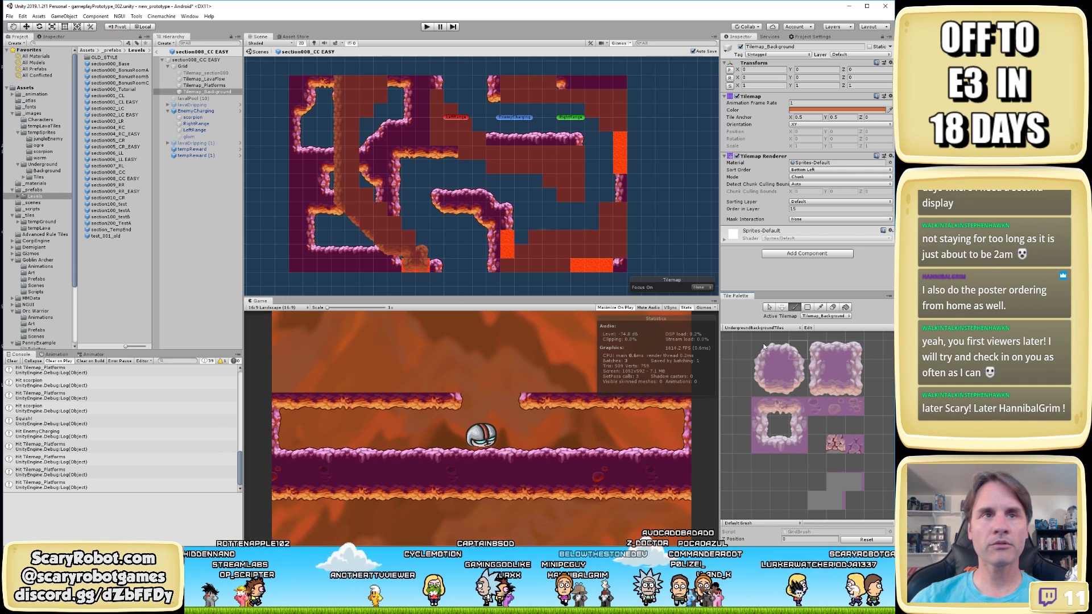
pyautogui.click(406, 234)
pyautogui.hotkey('ctrl', 's')
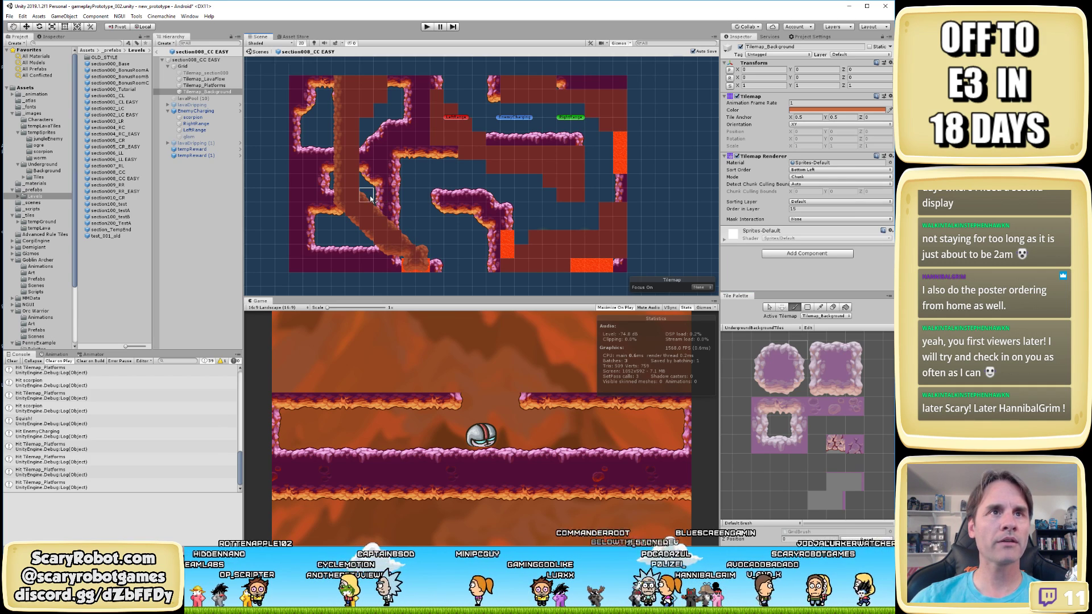
pyautogui.click(861, 358)
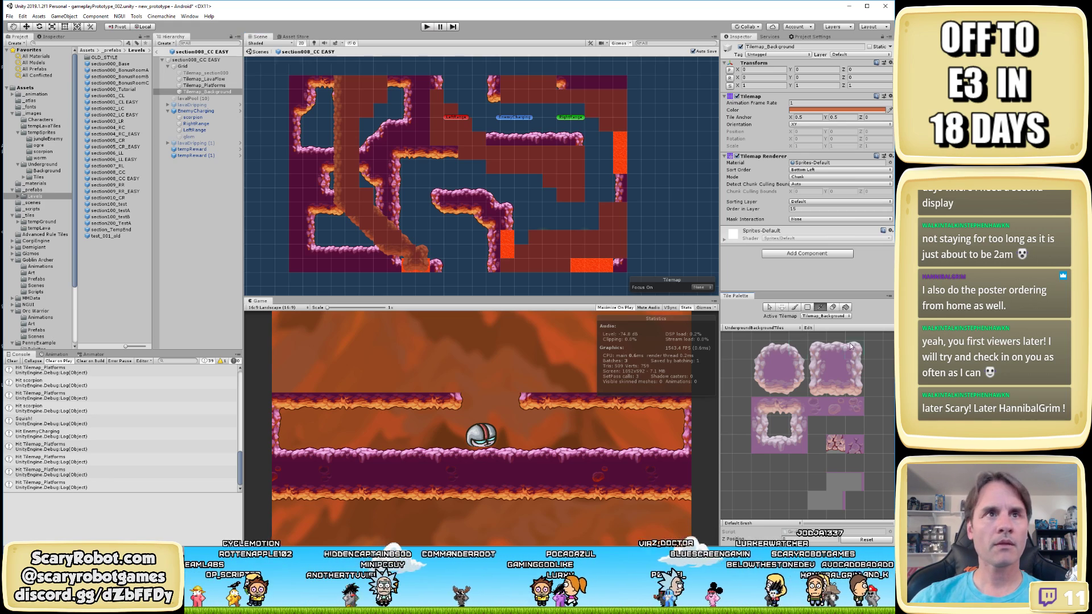
# Pick another rock tile, pan toward the map's upper-left and maximize the Scene view
pyautogui.scroll(5, 520, 240)
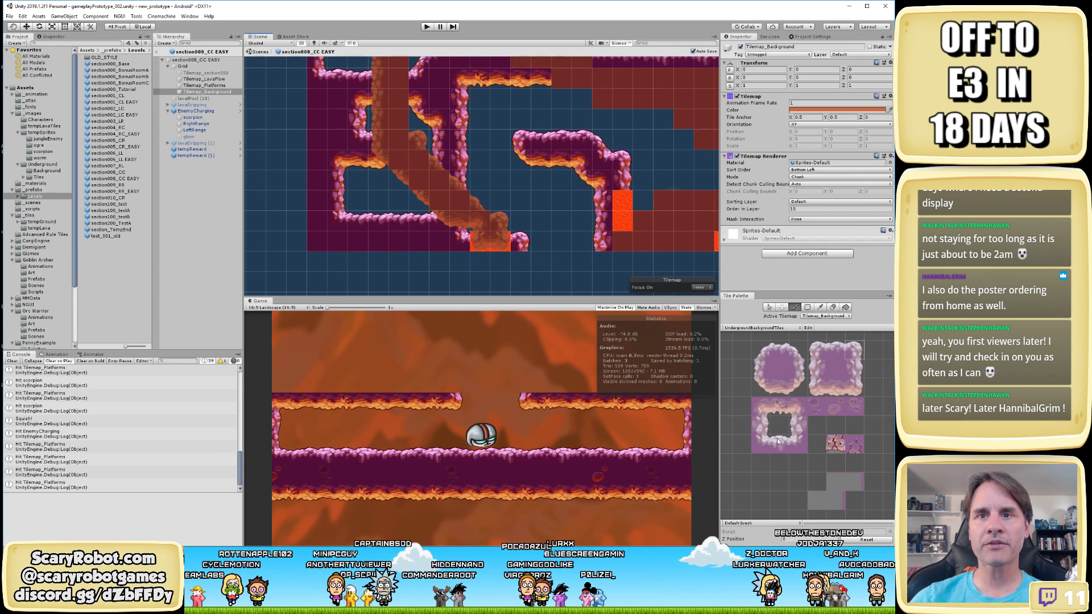
pyautogui.keyDown('ctrl'); pyautogui.click(460, 179); pyautogui.keyUp('ctrl')
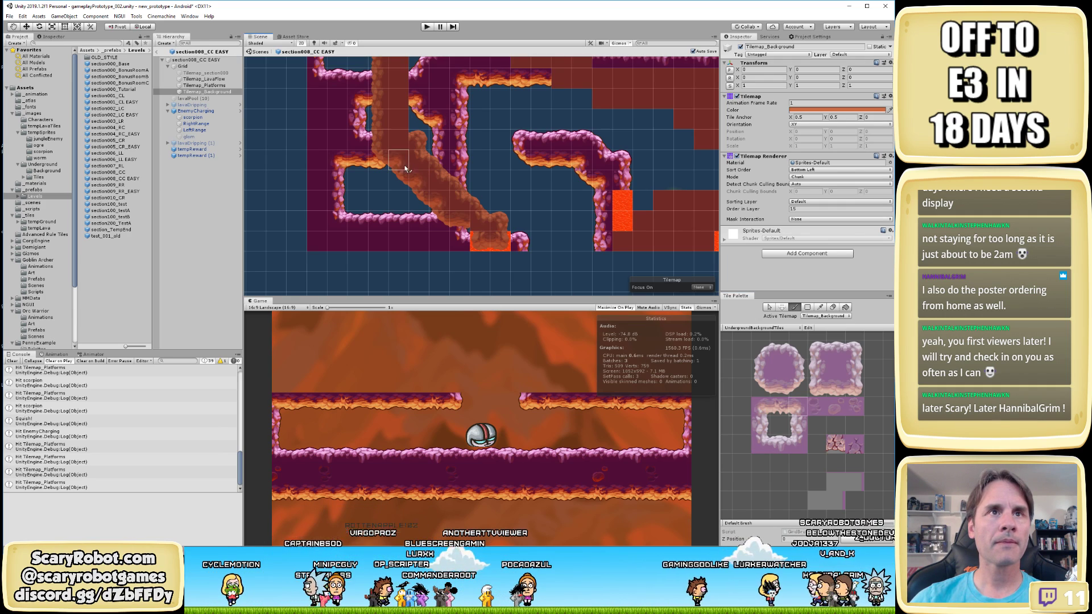
pyautogui.scroll(1, 560, 182)
pyautogui.scroll(1, 546, 214)
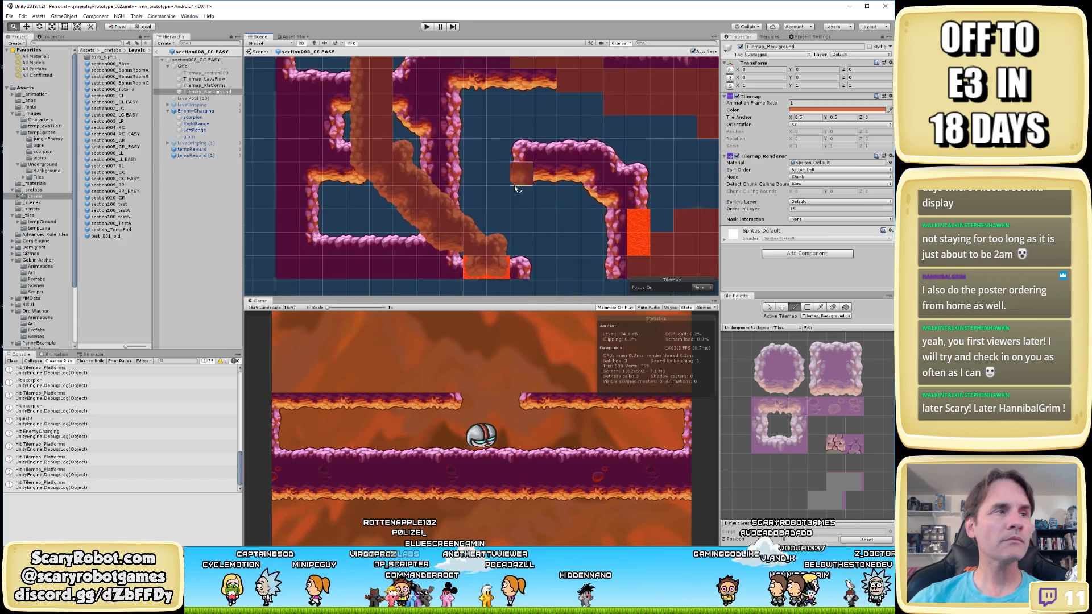
pyautogui.scroll(1, 516, 189)
pyautogui.moveTo(517, 190); pyautogui.dragTo(541, 197, button='middle')
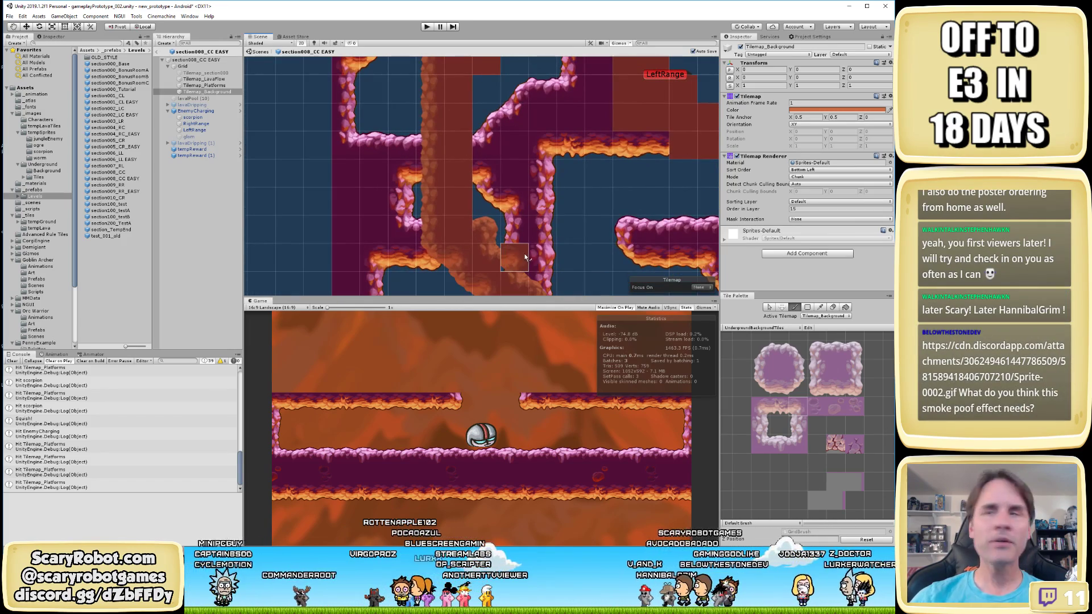
pyautogui.hotkey('shift', 'space')
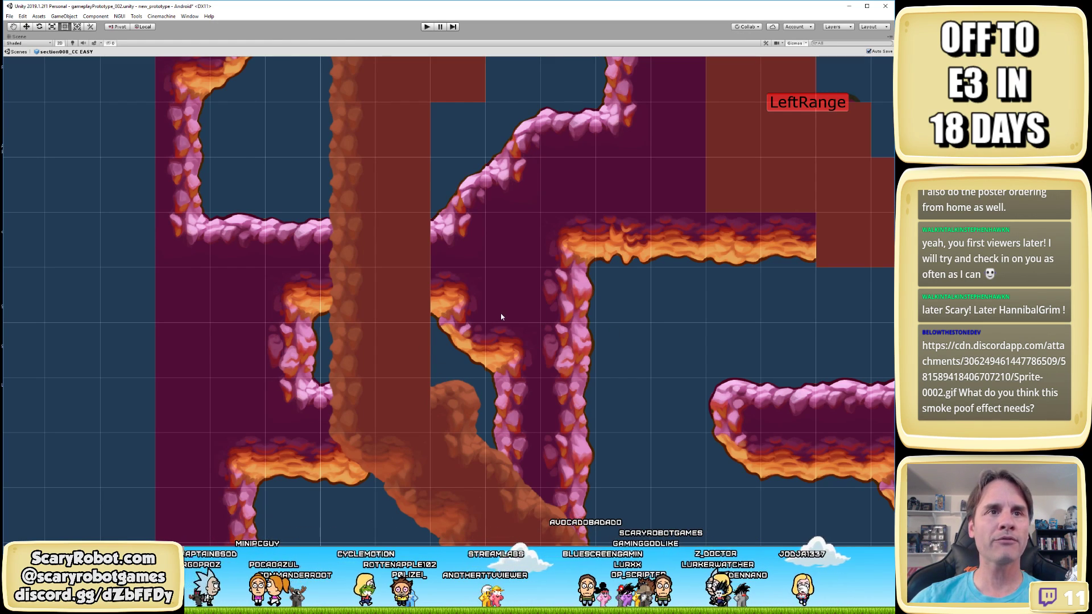
# Restore the normal editor layout and close the Chrome window showing Sprite-0002.gif
pyautogui.hotkey('shift', 'space')
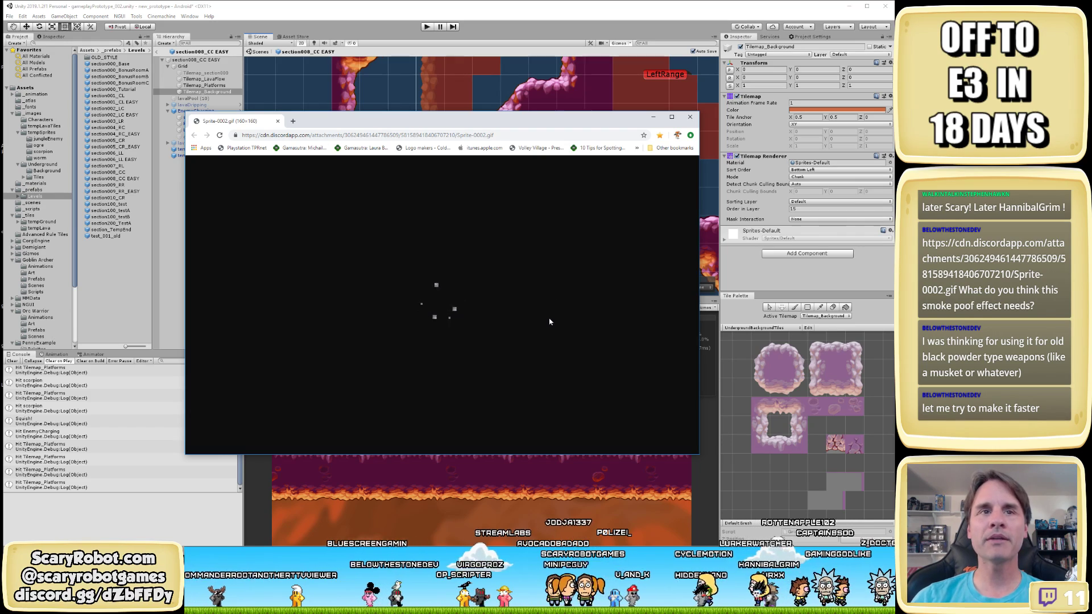
pyautogui.click(689, 118)
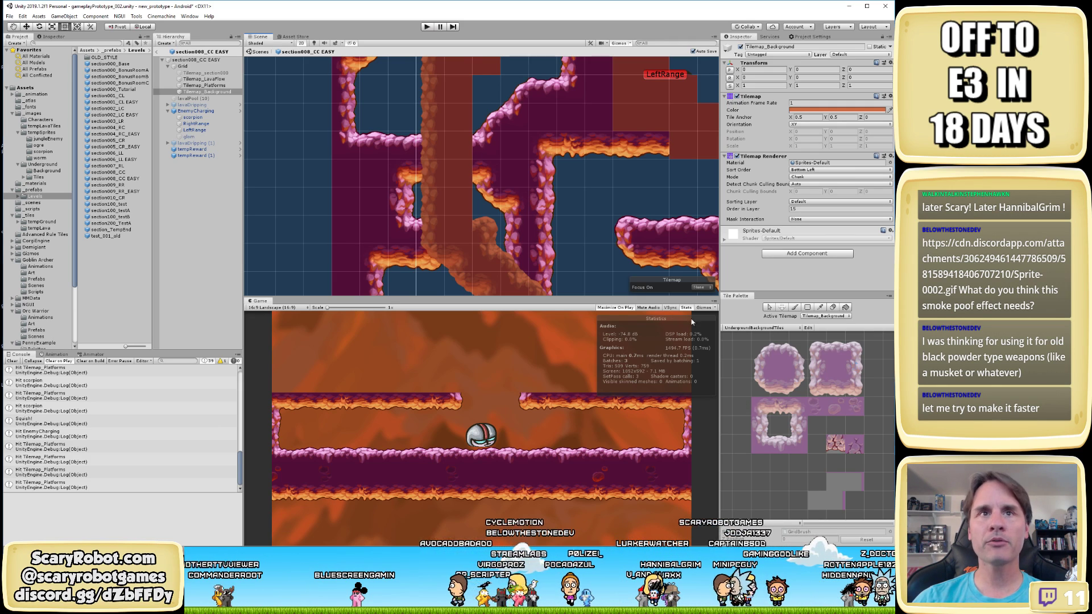
# Paint rock tiles into the background beside the brown rock column
pyautogui.click(797, 369)
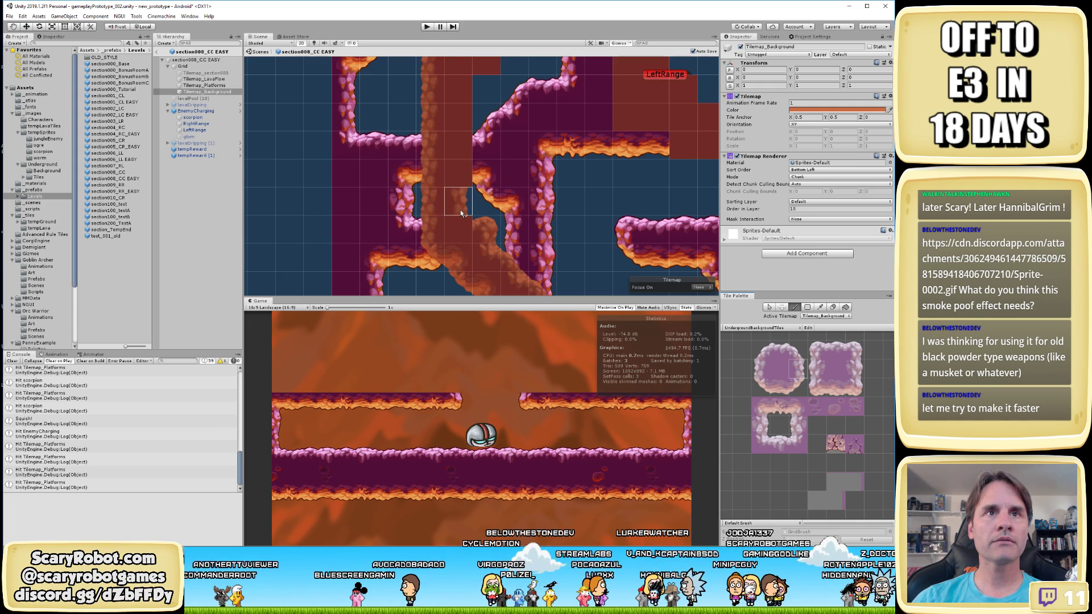
pyautogui.moveTo(459, 163); pyautogui.dragTo(439, 221, button='middle')
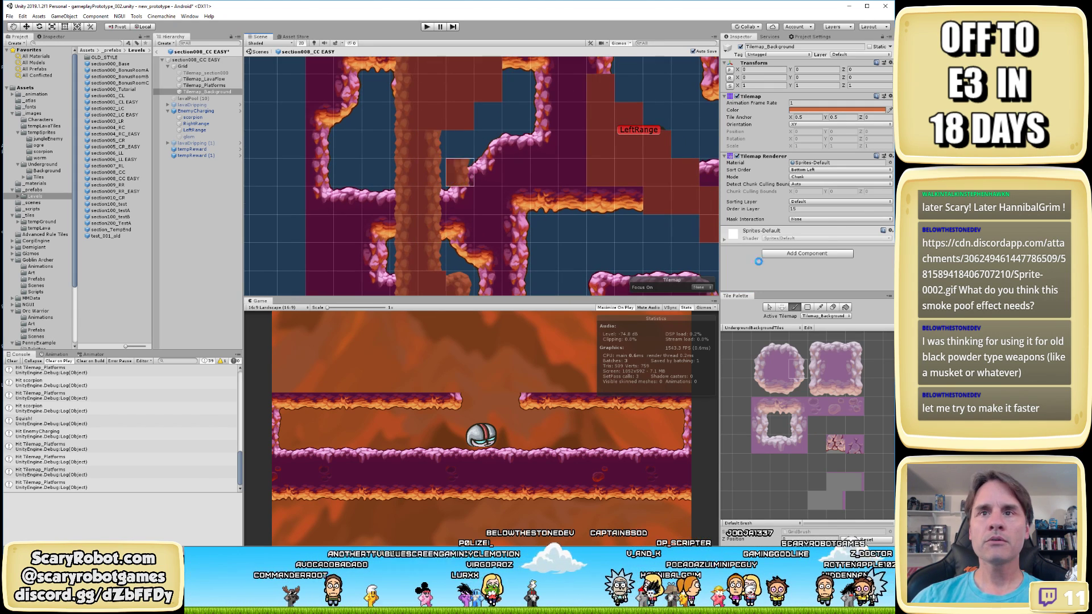
pyautogui.click(460, 172)
pyautogui.click(791, 385)
pyautogui.moveTo(488, 144); pyautogui.dragTo(430, 200, button='middle')
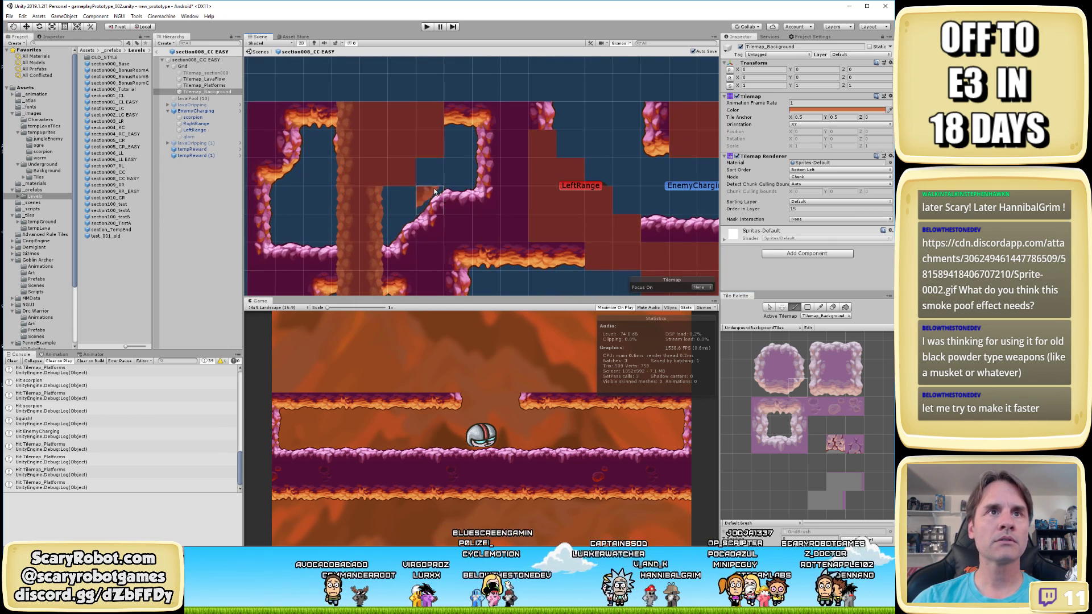
pyautogui.click(430, 200)
# Add top-right corner and top-left cave tiles to round off the column top
pyautogui.click(855, 350)
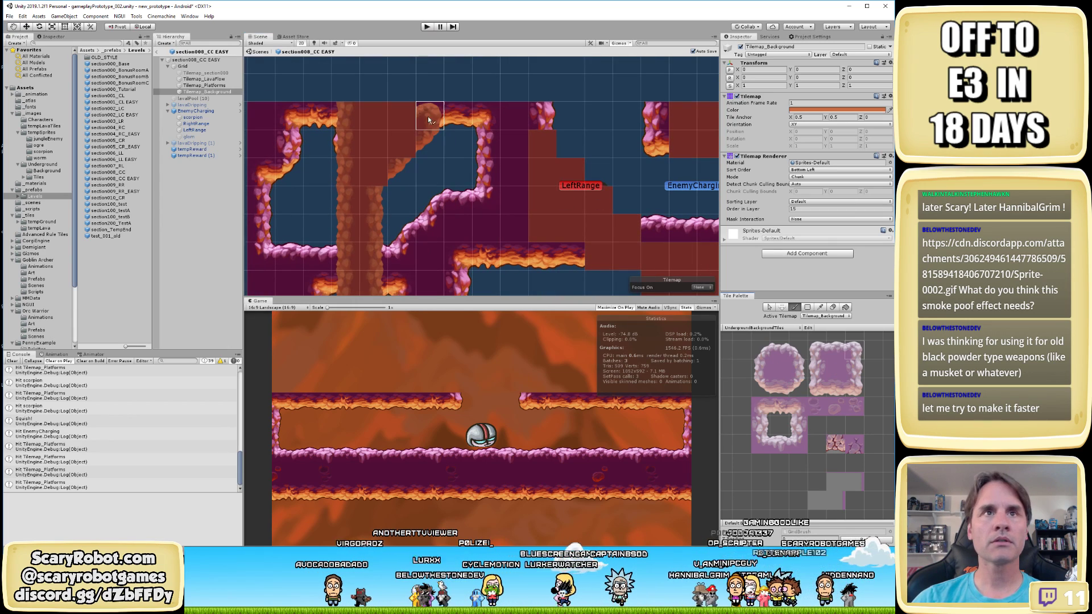
pyautogui.click(430, 116)
pyautogui.click(788, 350)
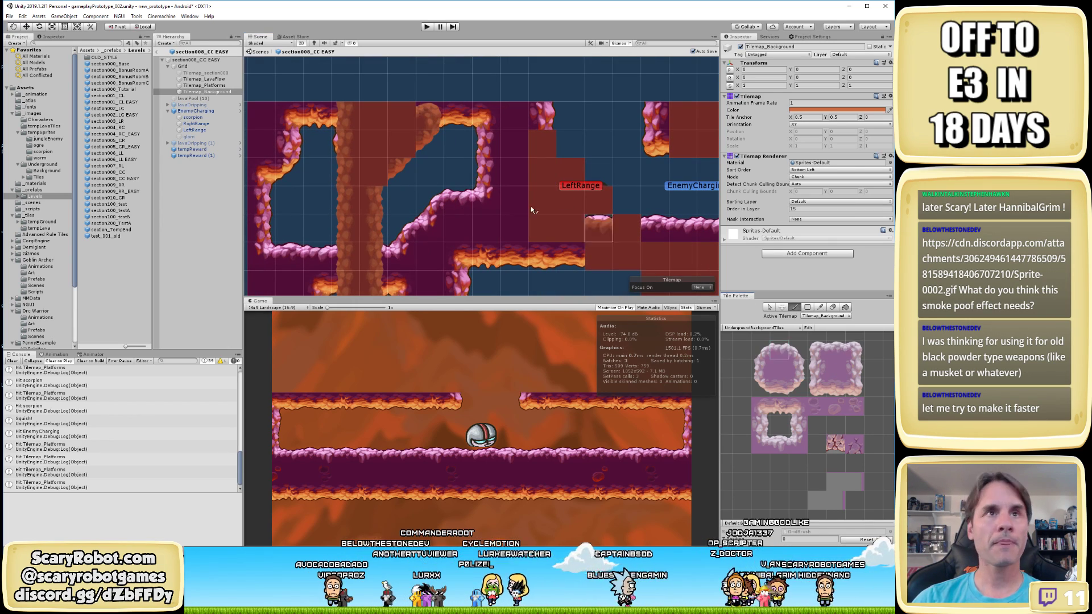
pyautogui.click(370, 118)
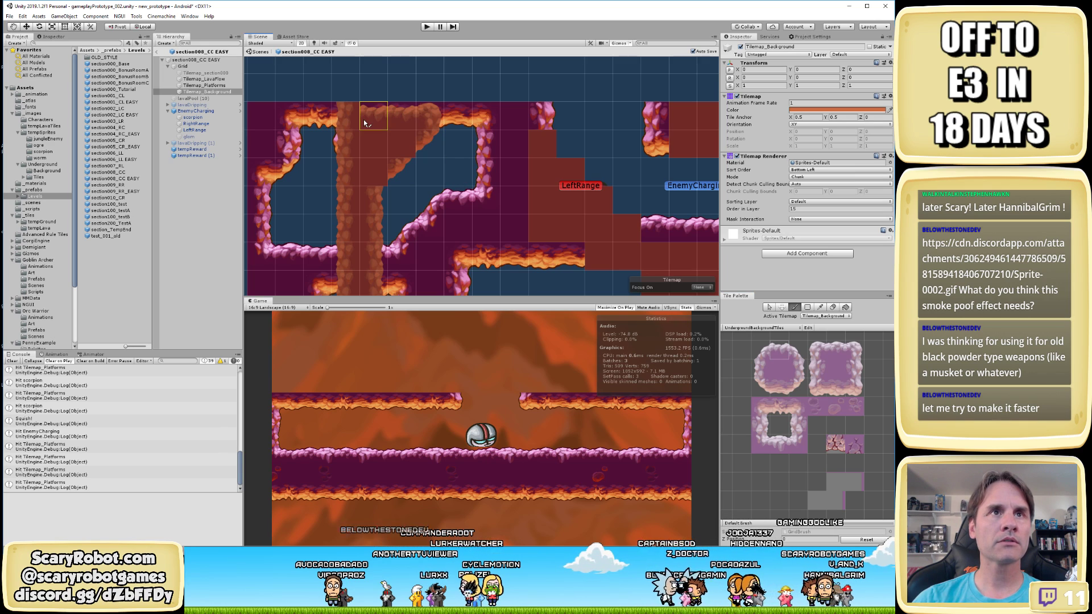
pyautogui.click(822, 350)
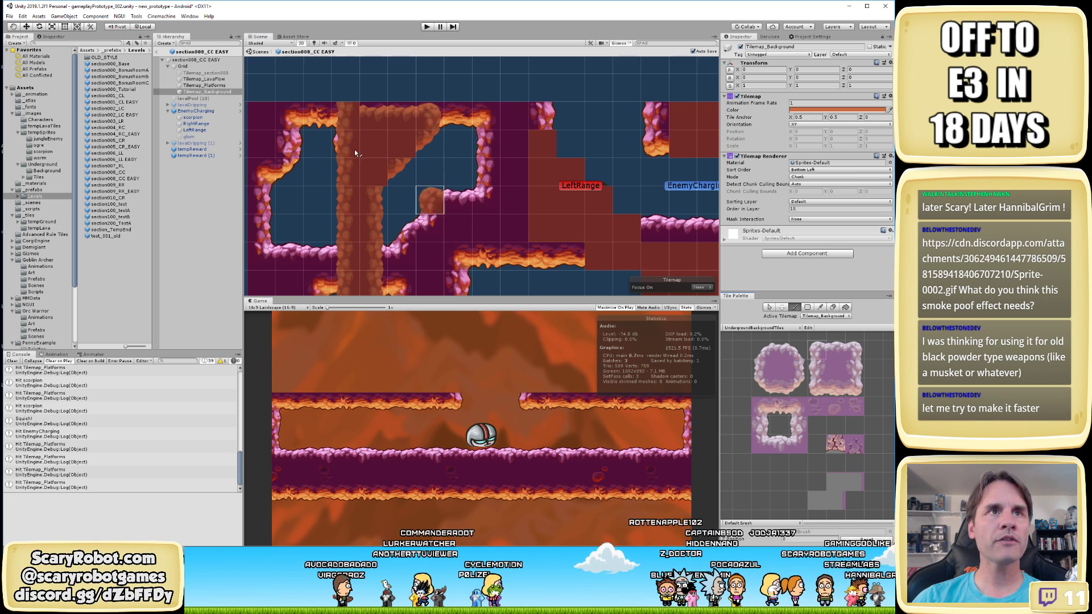
# Pick another rock tile and bring the lower part of the level into view
pyautogui.moveTo(418, 167); pyautogui.dragTo(419, 146, button='middle')
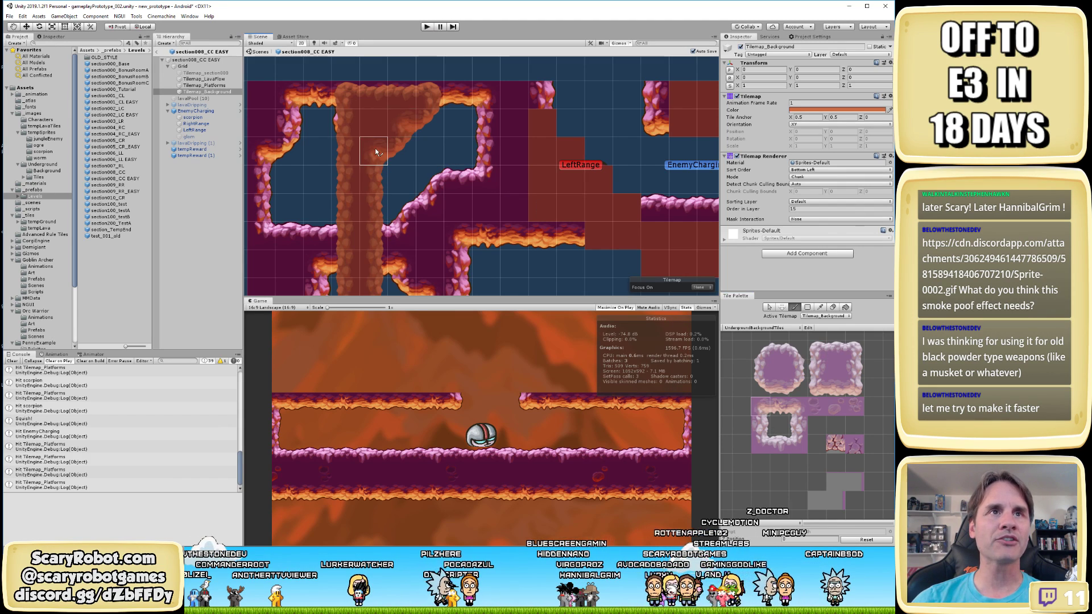
pyautogui.moveTo(487, 235); pyautogui.dragTo(521, 151, button='middle')
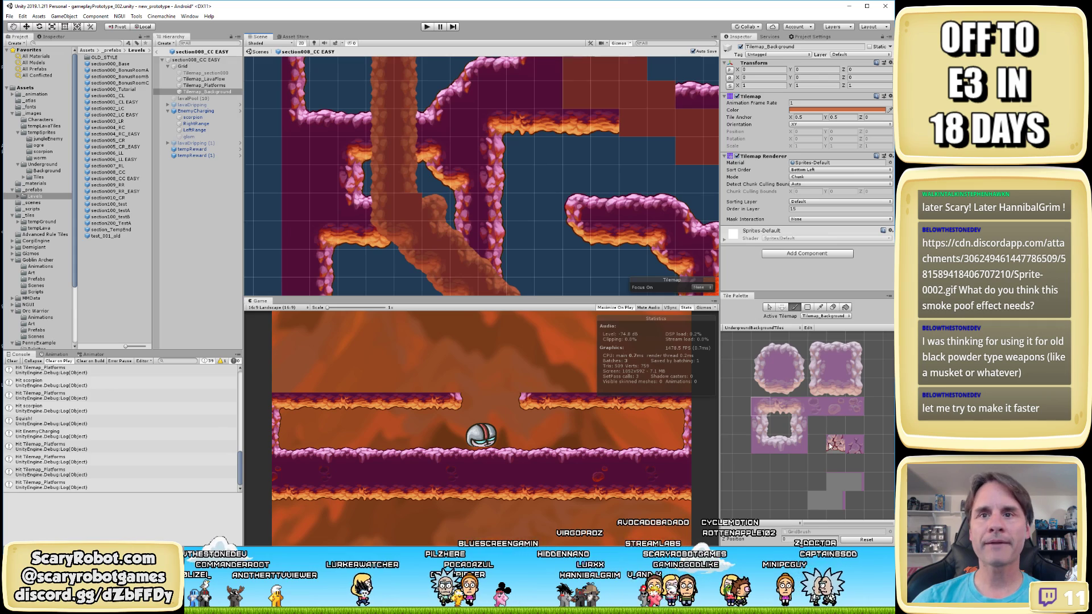
pyautogui.click(763, 442)
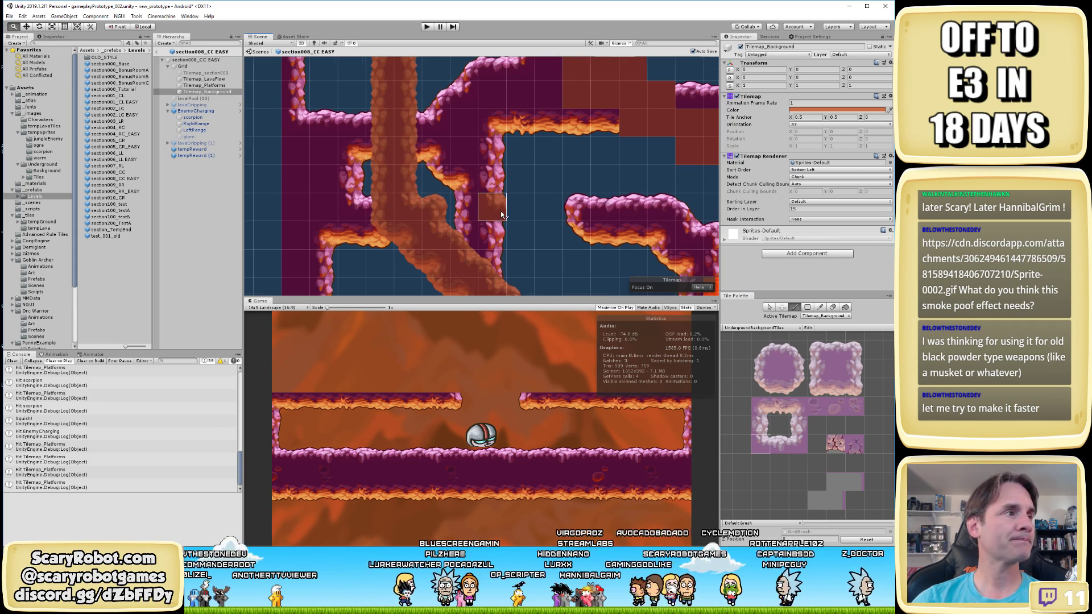
pyautogui.moveTo(494, 207); pyautogui.dragTo(465, 125, button='middle')
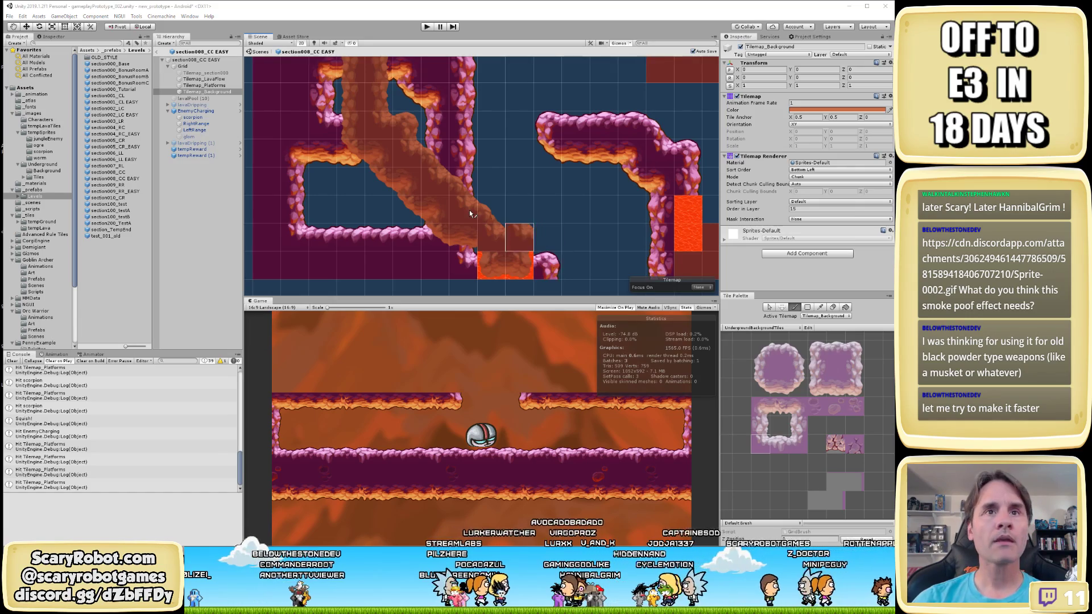
pyautogui.moveTo(533, 224); pyautogui.dragTo(531, 219, button='middle')
pyautogui.scroll(-3, 530, 222)
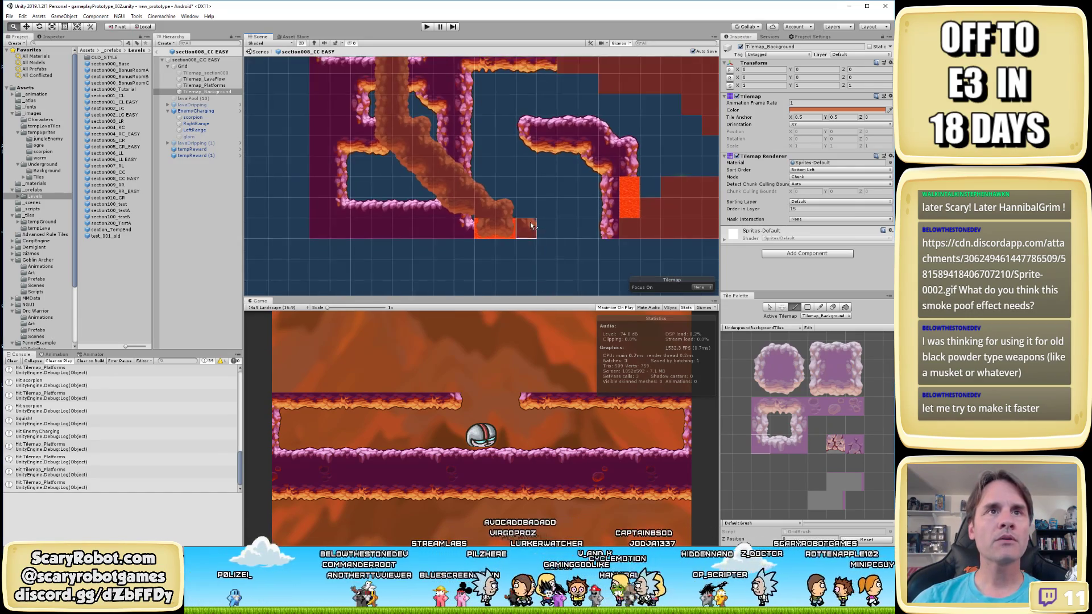
pyautogui.scroll(-5, 521, 252)
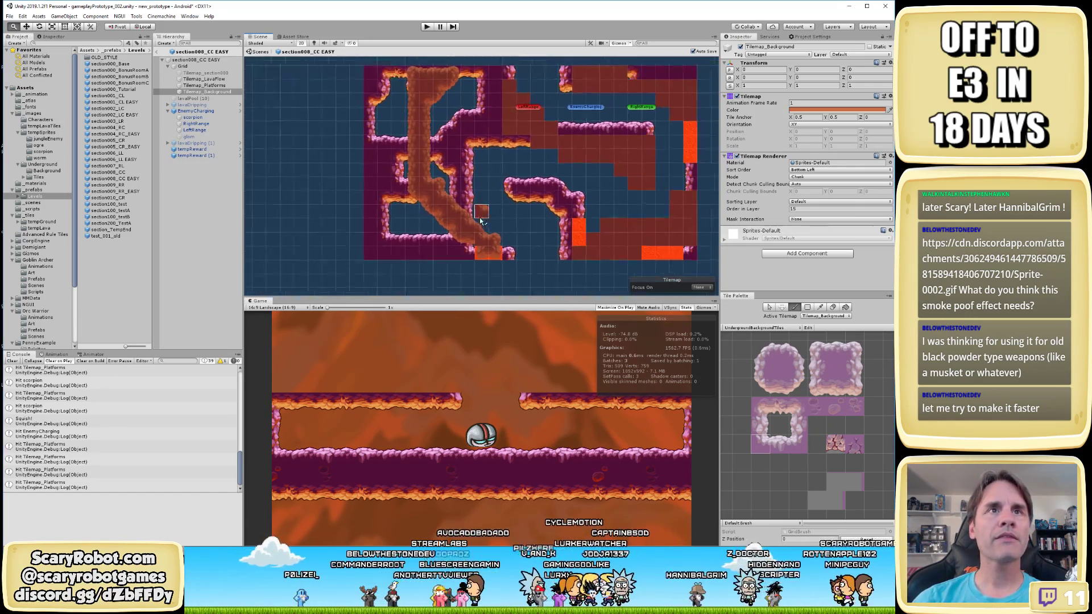
pyautogui.scroll(2, 474, 213)
pyautogui.scroll(4, 474, 207)
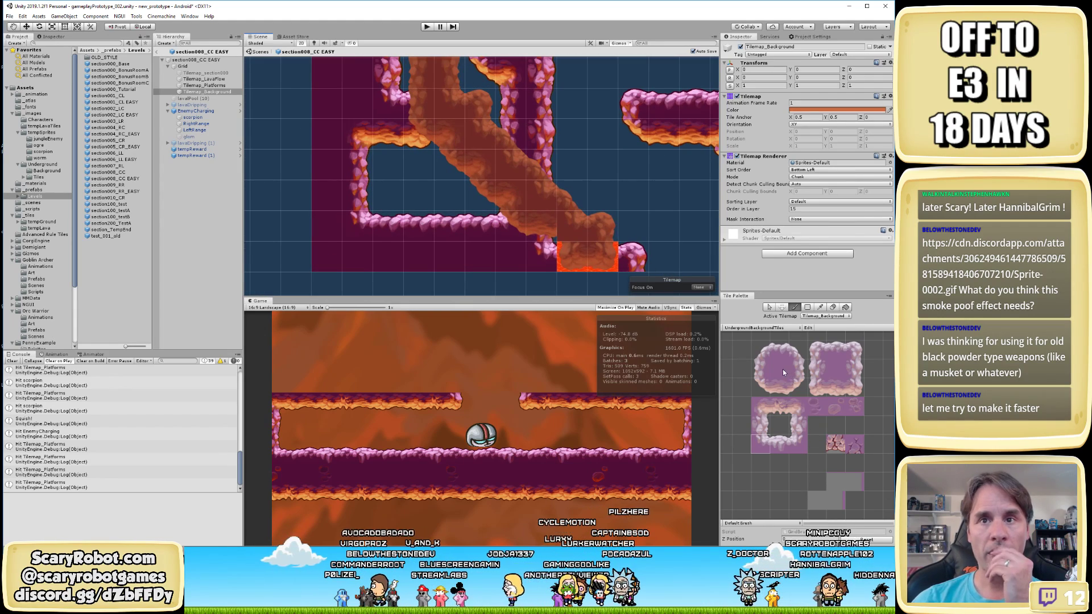
# Paint dark brown background tiles into the cave gaps and save the scene
pyautogui.click(781, 369)
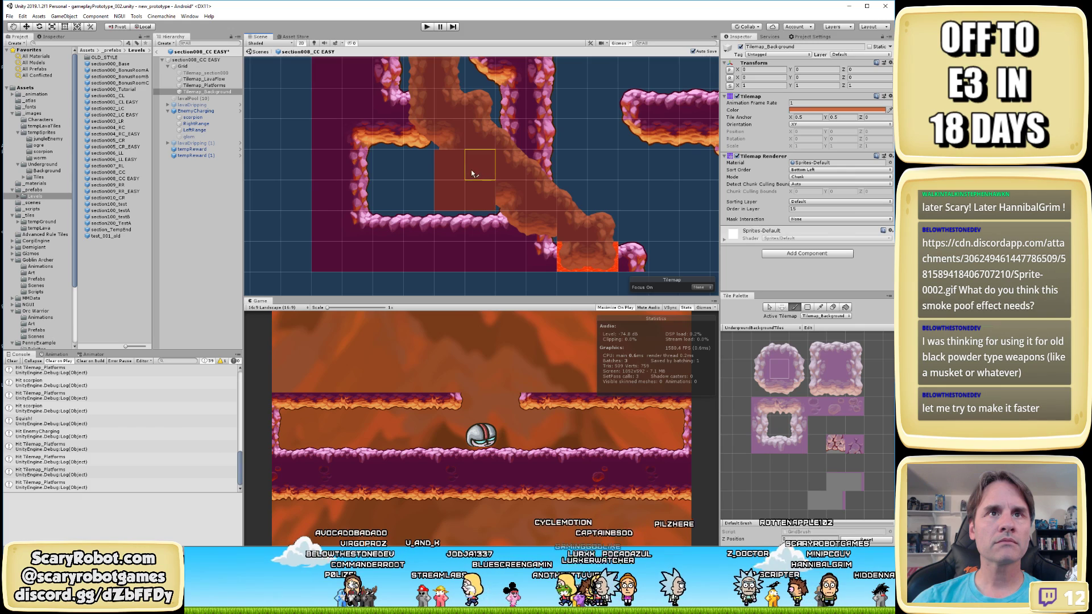
pyautogui.click(471, 169)
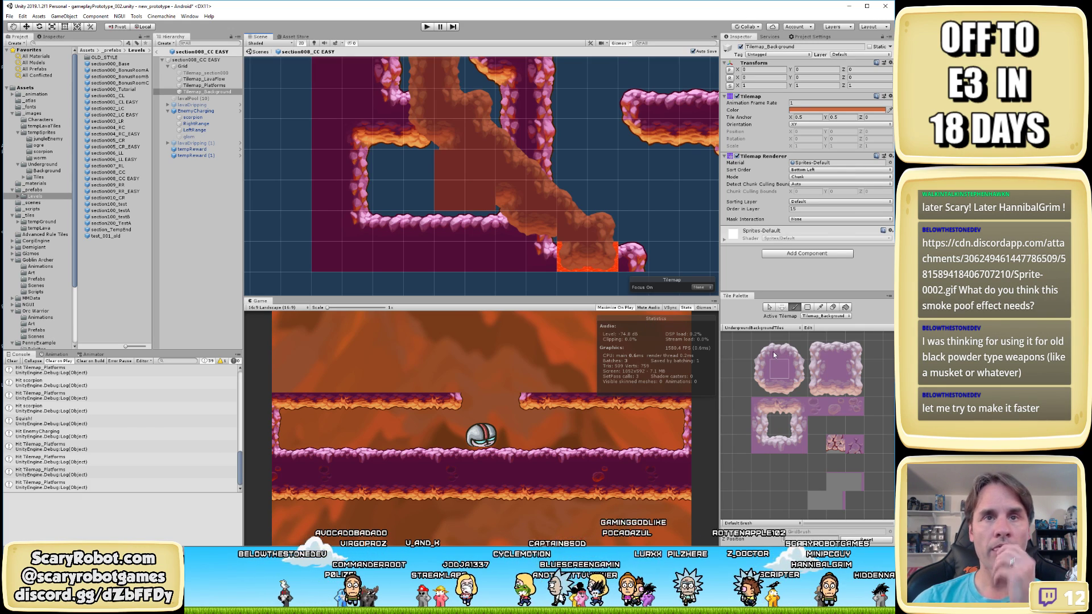
pyautogui.click(824, 388)
pyautogui.click(449, 195)
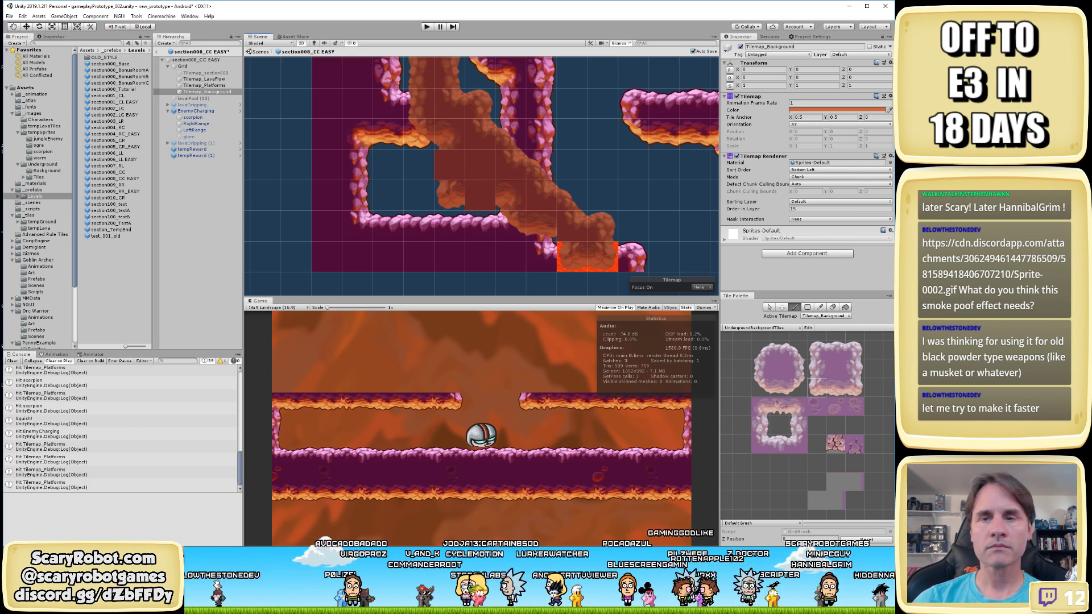
pyautogui.hotkey('ctrl', 's')
# Fill more empty cells near the lava fall with textured brown tiles
pyautogui.click(836, 390)
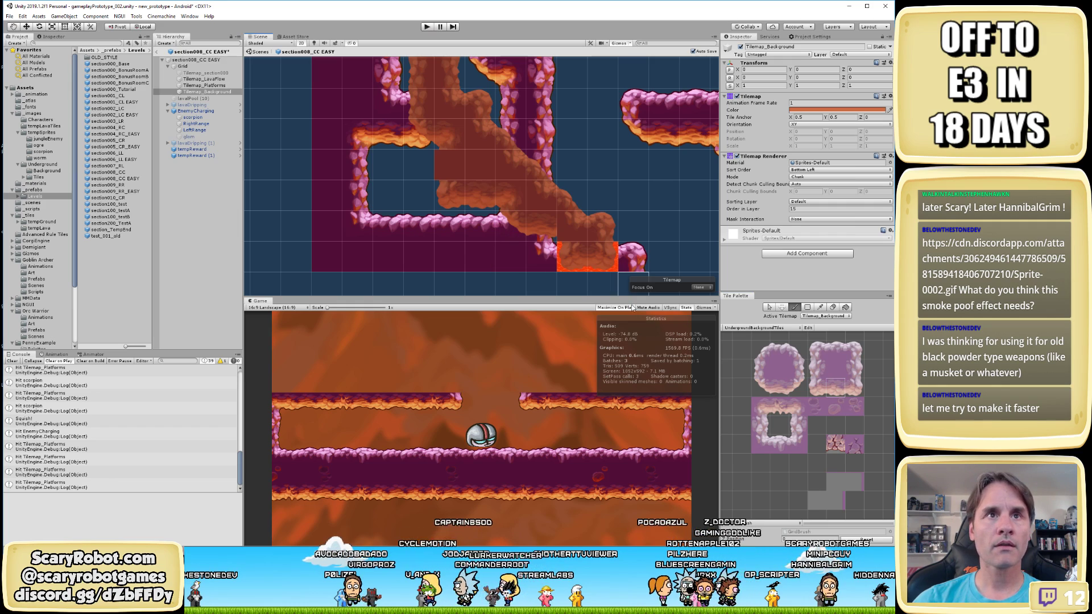
pyautogui.click(762, 369)
pyautogui.click(480, 165)
pyautogui.click(445, 169)
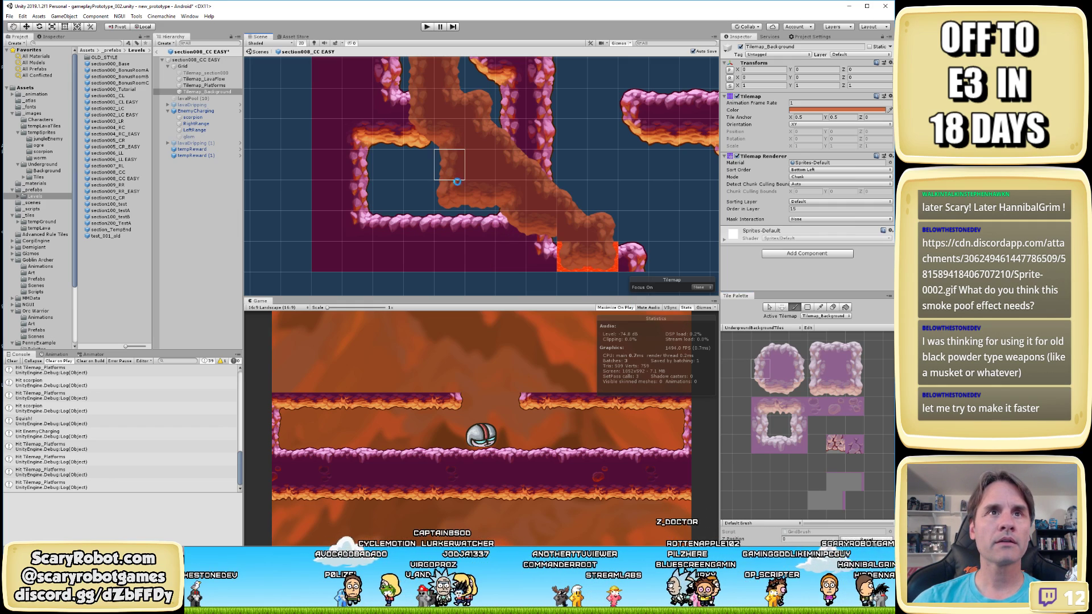
pyautogui.click(817, 406)
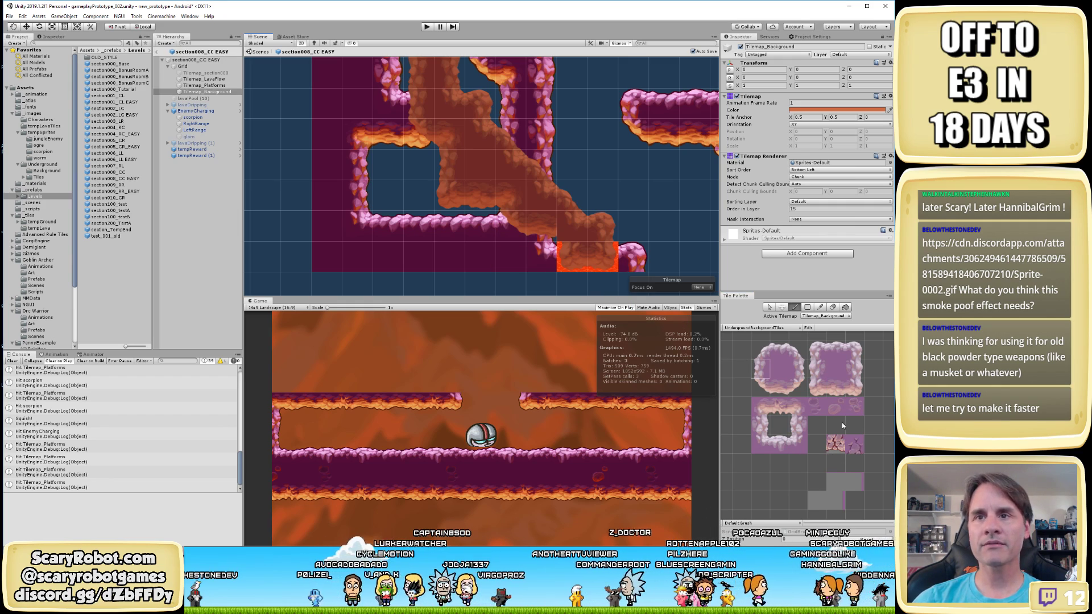
pyautogui.click(572, 284)
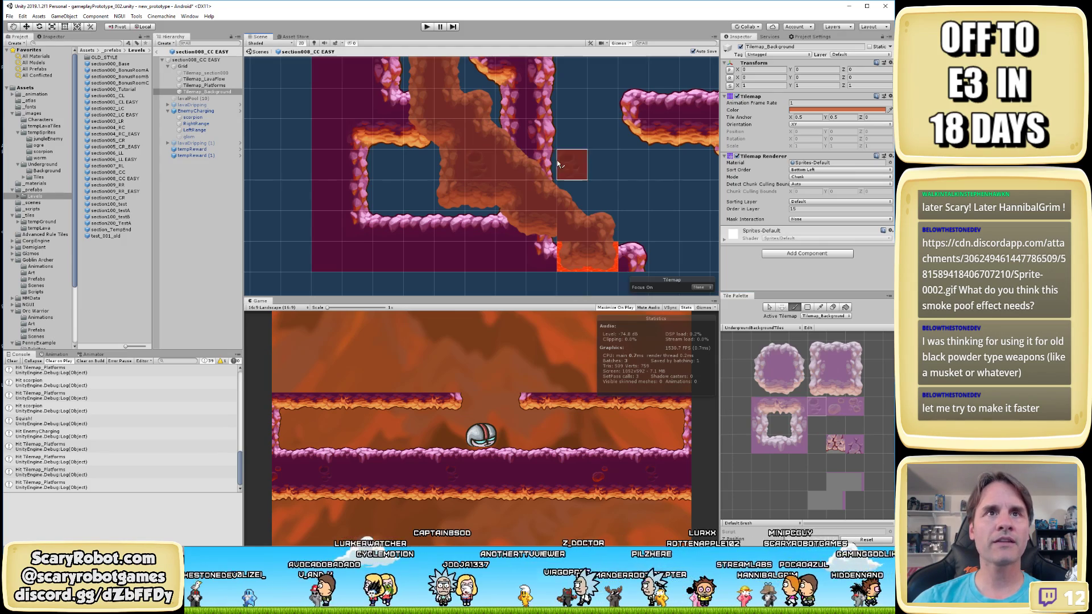
# Paint rock-edge tiles beside the lava pool, save, and pick further edge tiles
pyautogui.moveTo(572, 166); pyautogui.dragTo(550, 193, button='middle')
pyautogui.scroll(-2, 547, 219)
pyautogui.scroll(4, 546, 222)
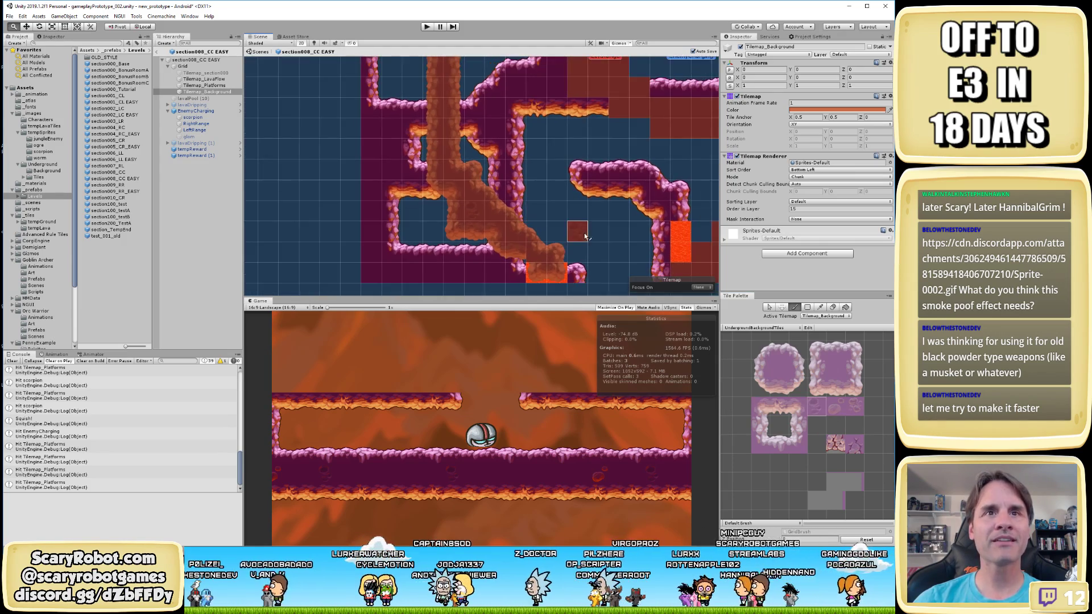
pyautogui.moveTo(585, 186); pyautogui.dragTo(560, 153, button='middle')
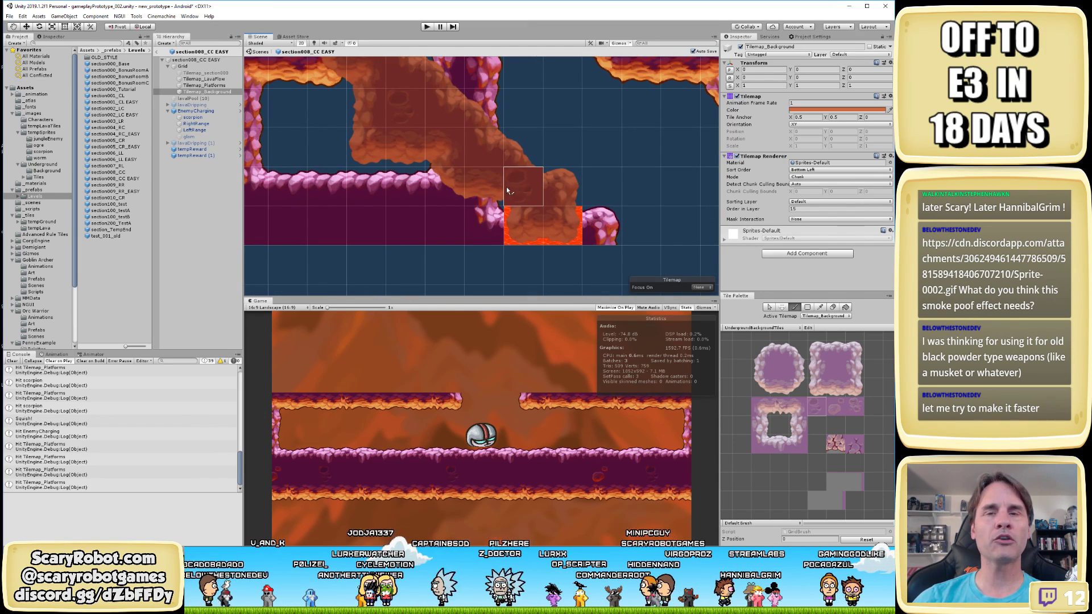
pyautogui.click(765, 387)
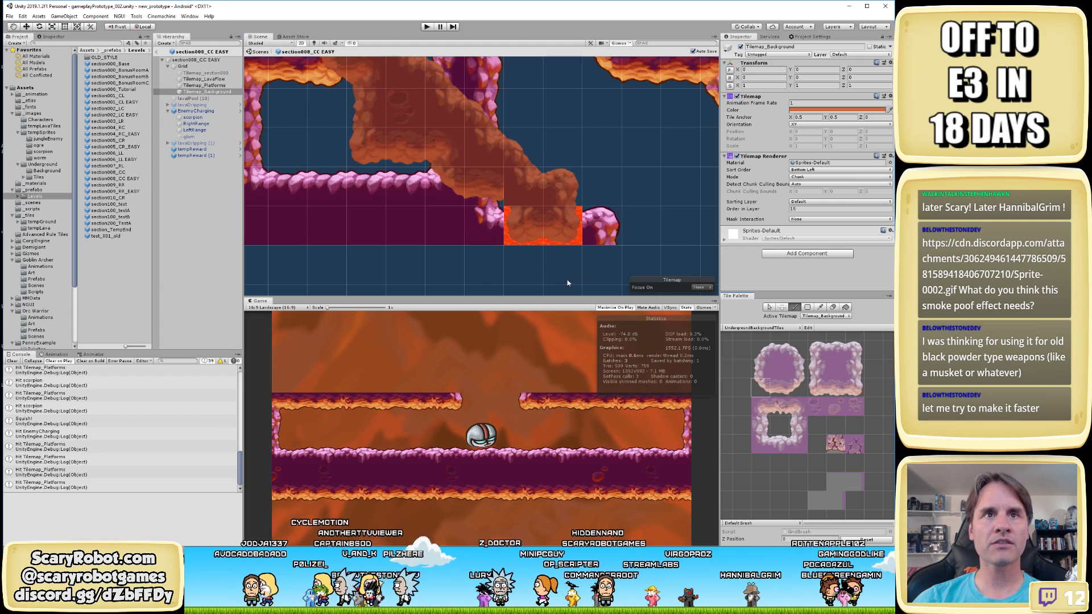
pyautogui.click(817, 387)
pyautogui.click(489, 220)
pyautogui.click(835, 387)
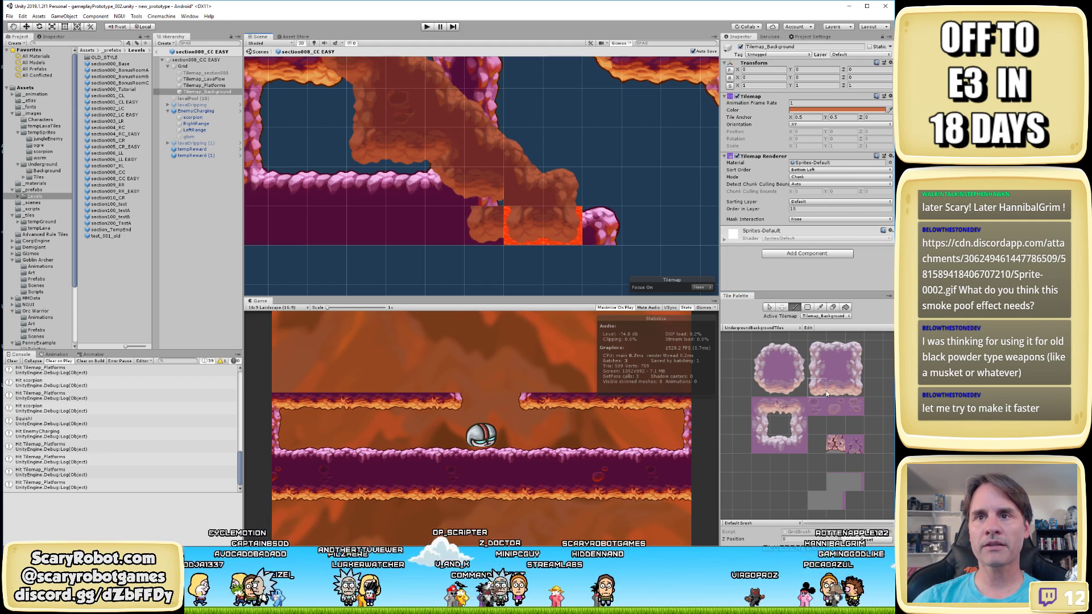
pyautogui.click(534, 235)
pyautogui.hotkey('ctrl', 's')
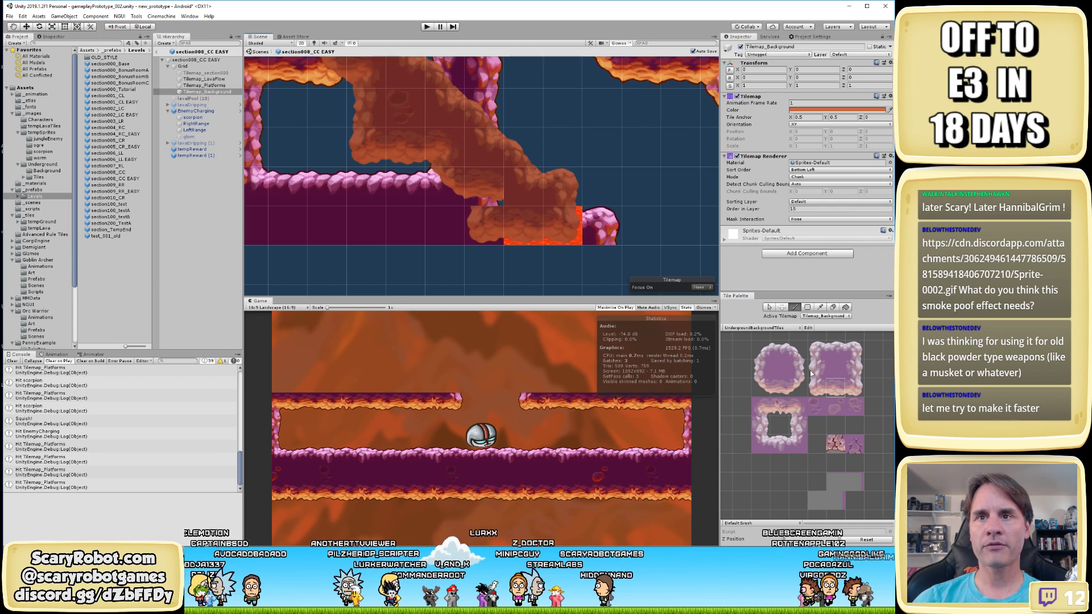
pyautogui.click(811, 371)
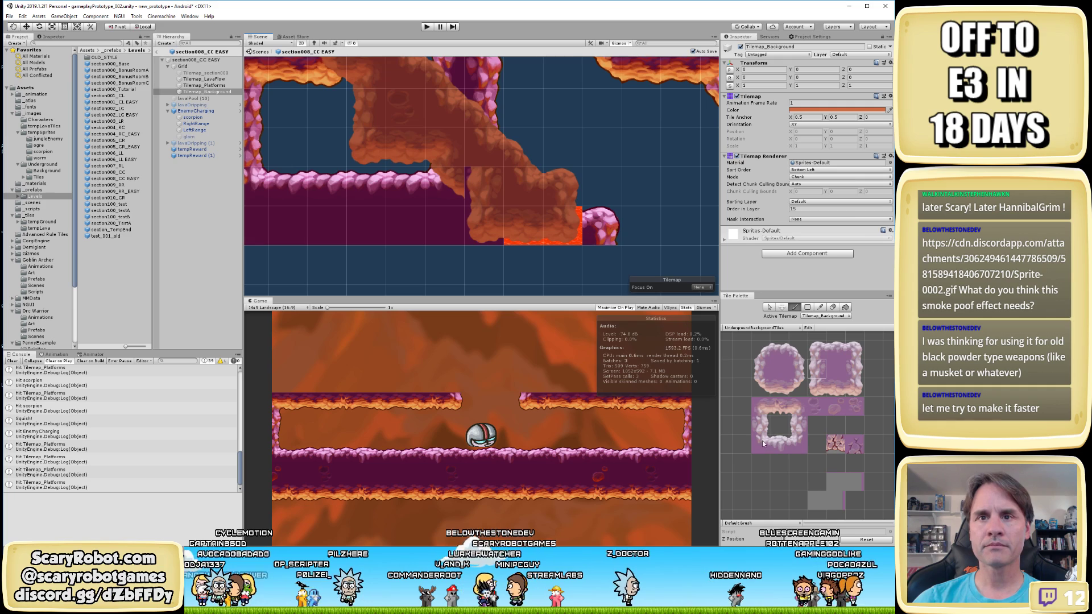
pyautogui.click(797, 406)
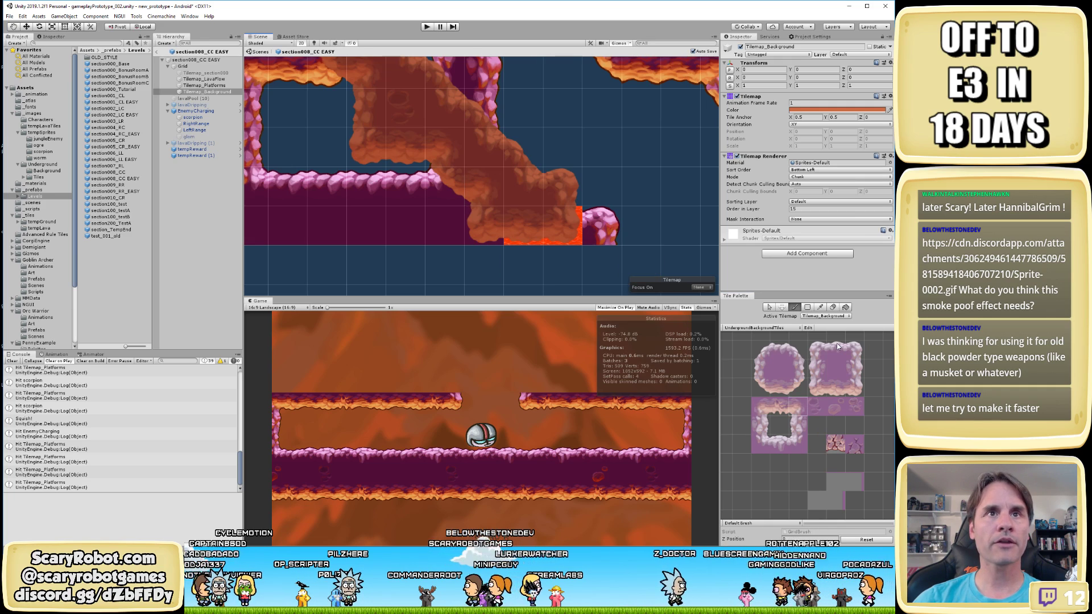
# Paint two columns of plain brown background tiles down the shaft
pyautogui.scroll(-3, 601, 233)
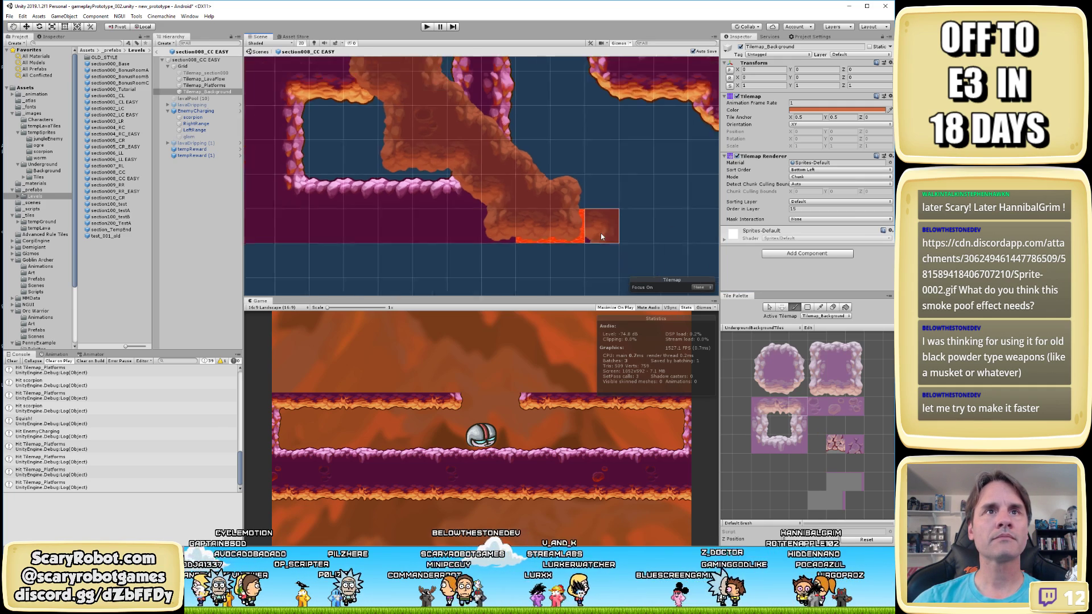
pyautogui.scroll(-5, 537, 223)
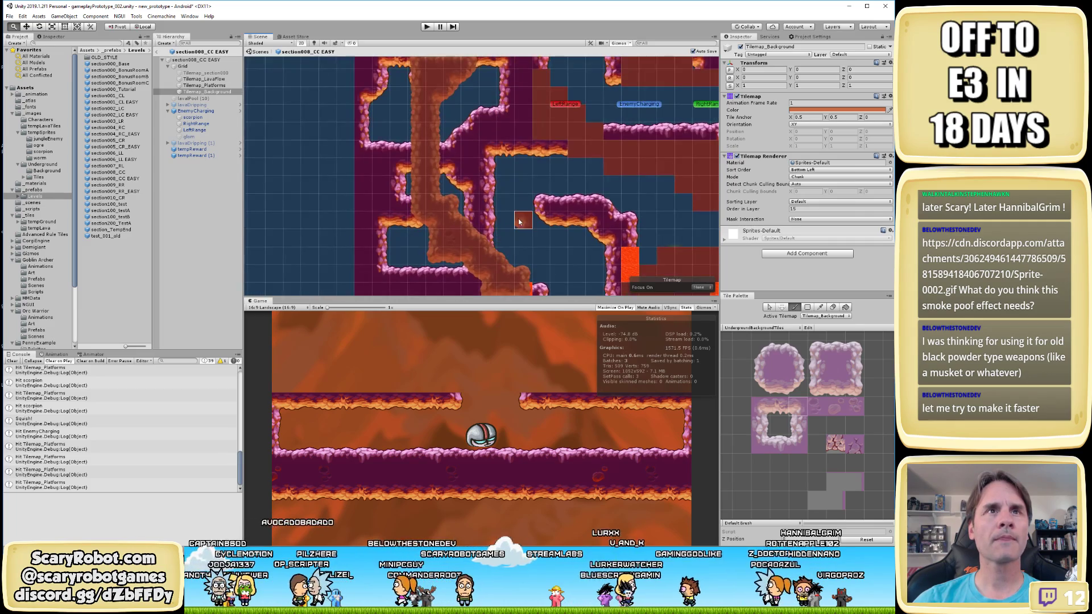
pyautogui.scroll(8, 493, 194)
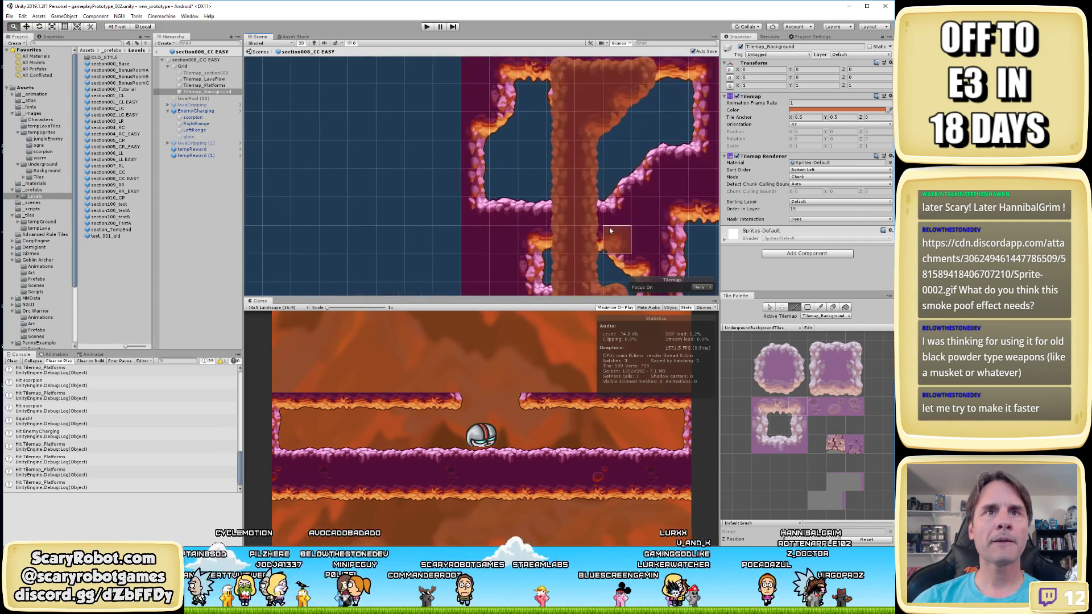
pyautogui.scroll(2, 595, 185)
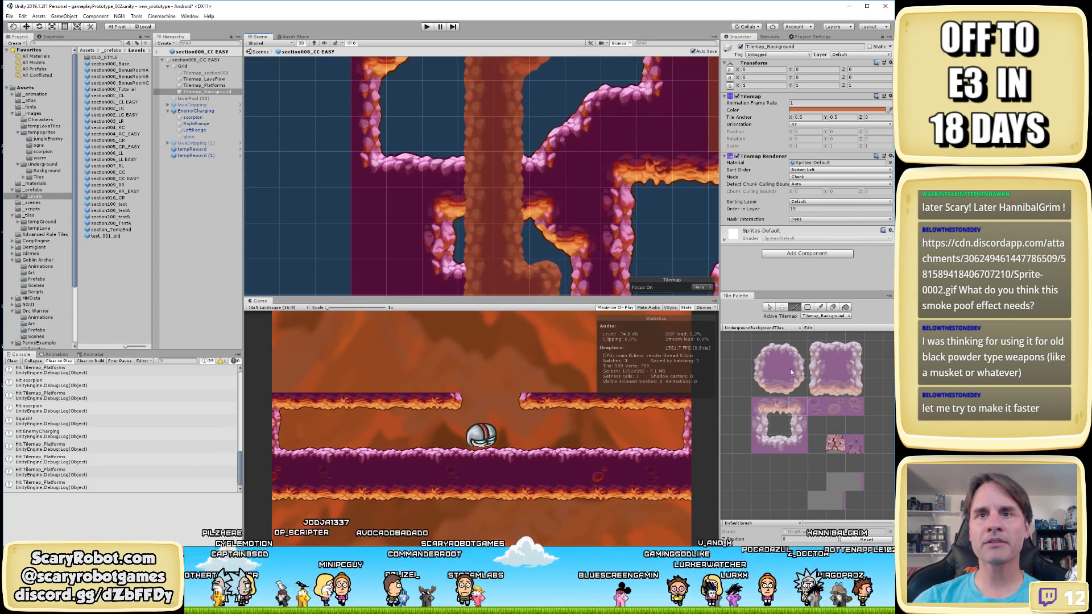
pyautogui.click(778, 370)
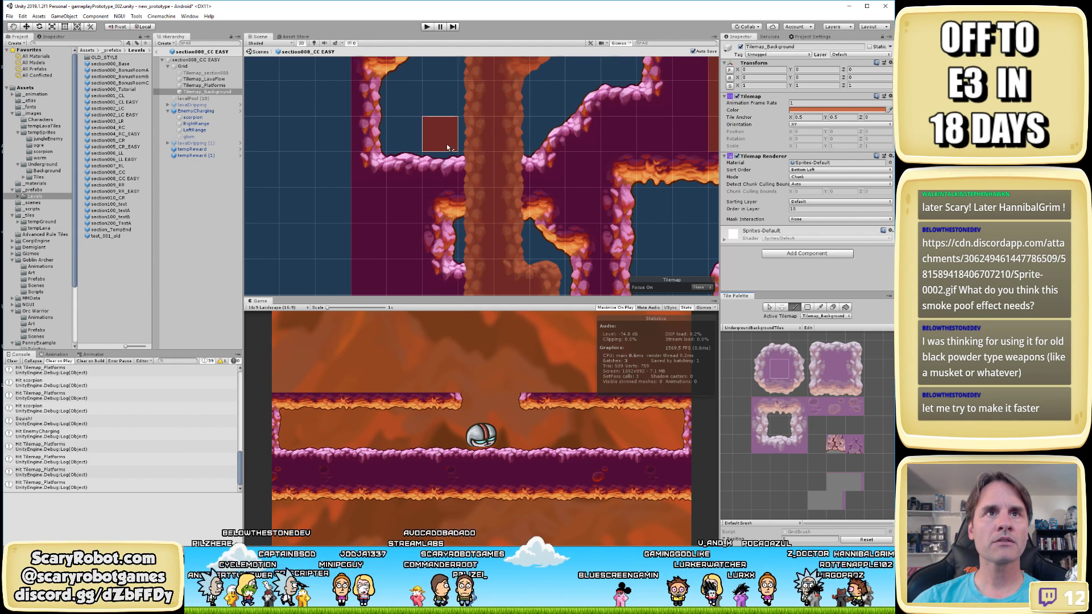
pyautogui.moveTo(488, 134)
pyautogui.mouseDown()
pyautogui.moveTo(472, 200)
pyautogui.moveTo(489, 205)
pyautogui.mouseUp()
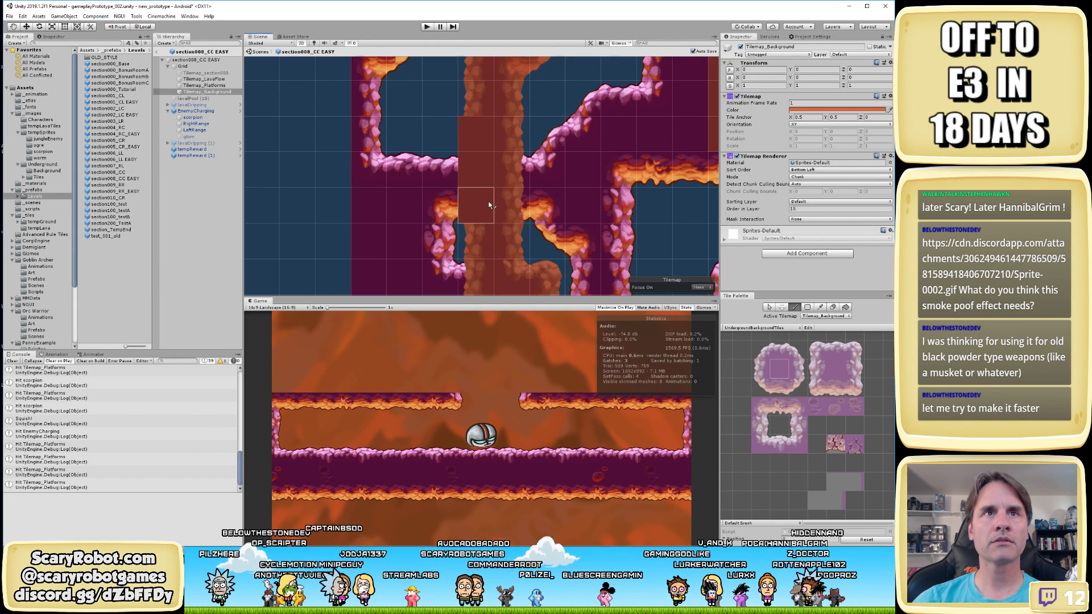
pyautogui.moveTo(440, 121); pyautogui.dragTo(450, 196)
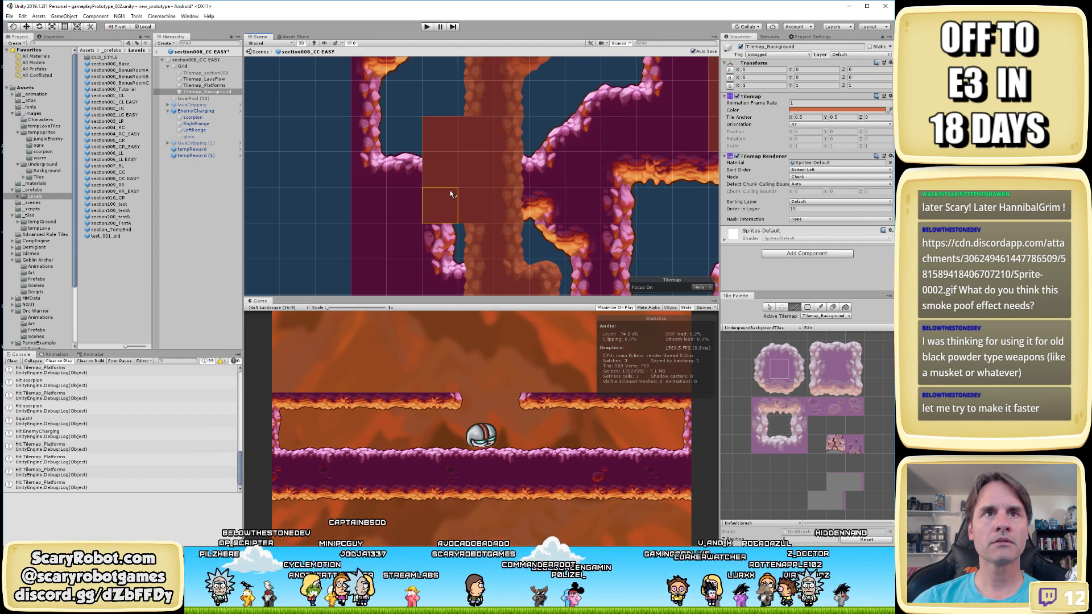
# Cap the column's top and bottom with rock-edge tiles and add one lower down
pyautogui.click(817, 392)
pyautogui.click(442, 215)
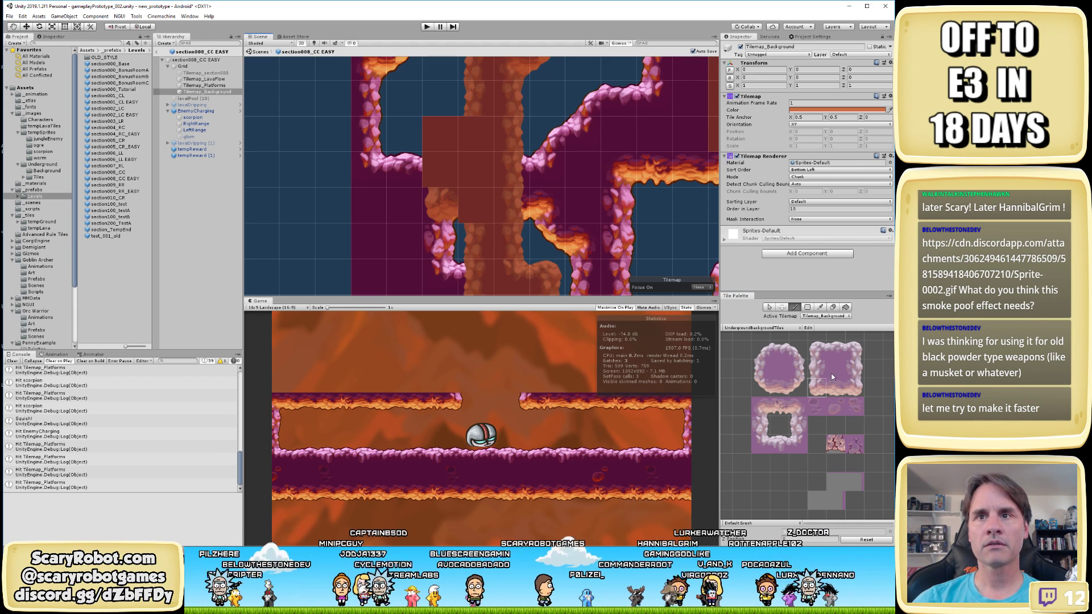
pyautogui.click(428, 133)
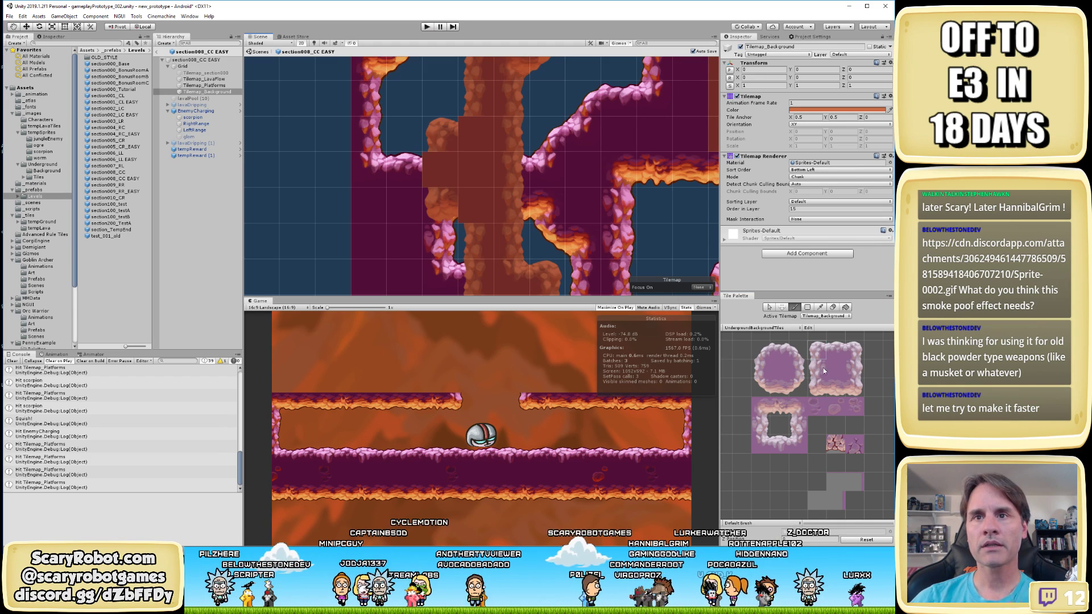
pyautogui.click(761, 370)
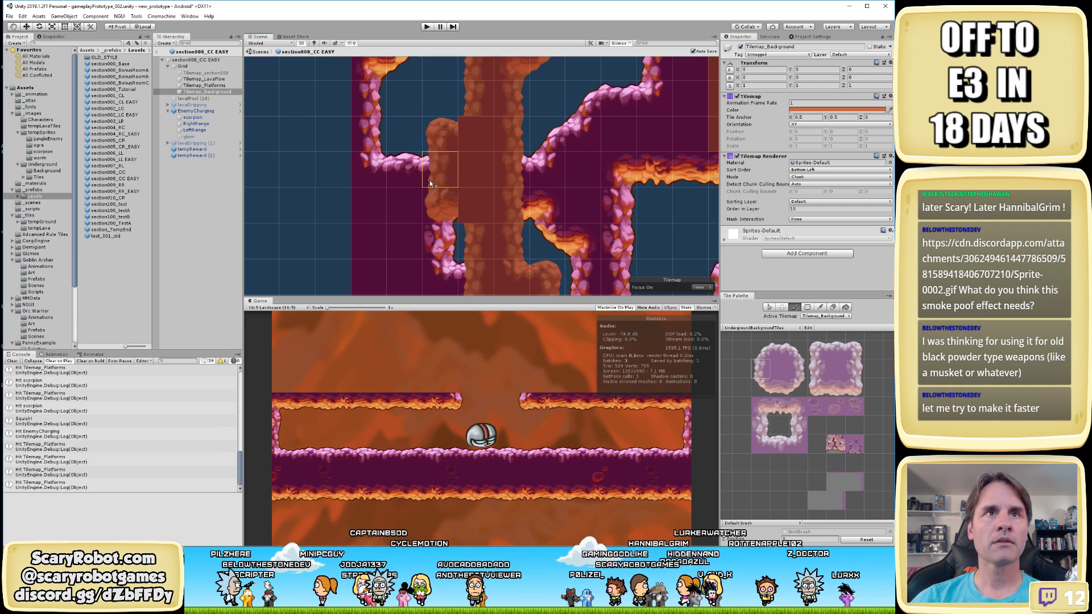
pyautogui.click(430, 183)
pyautogui.click(820, 436)
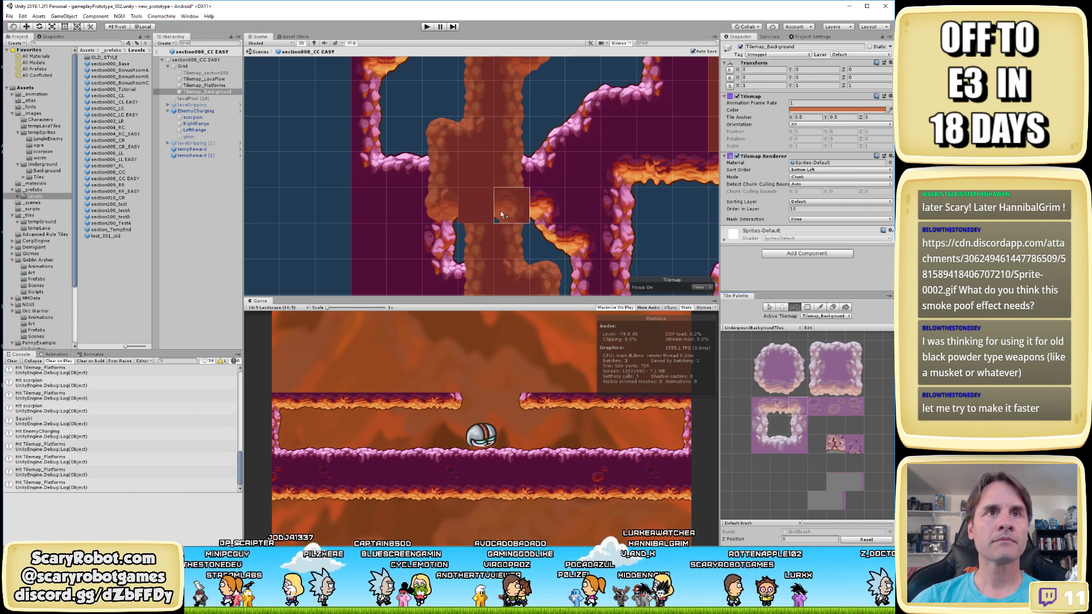
# Zoom out to see the whole level with the filled shaft
pyautogui.scroll(-5, 641, 232)
pyautogui.moveTo(641, 232); pyautogui.dragTo(535, 262, button='middle')
pyautogui.scroll(-2, 565, 188)
pyautogui.scroll(3, 563, 188)
pyautogui.scroll(2, 487, 219)
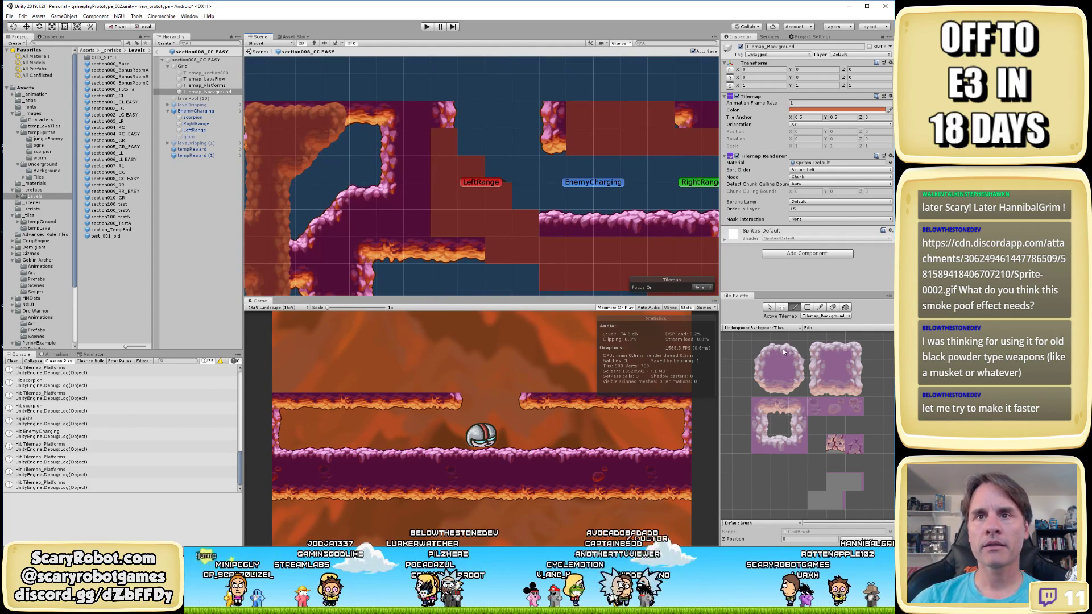
# Paint rock tiles and a two-tile rock column above the LeftRange marker, then save
pyautogui.click(859, 352)
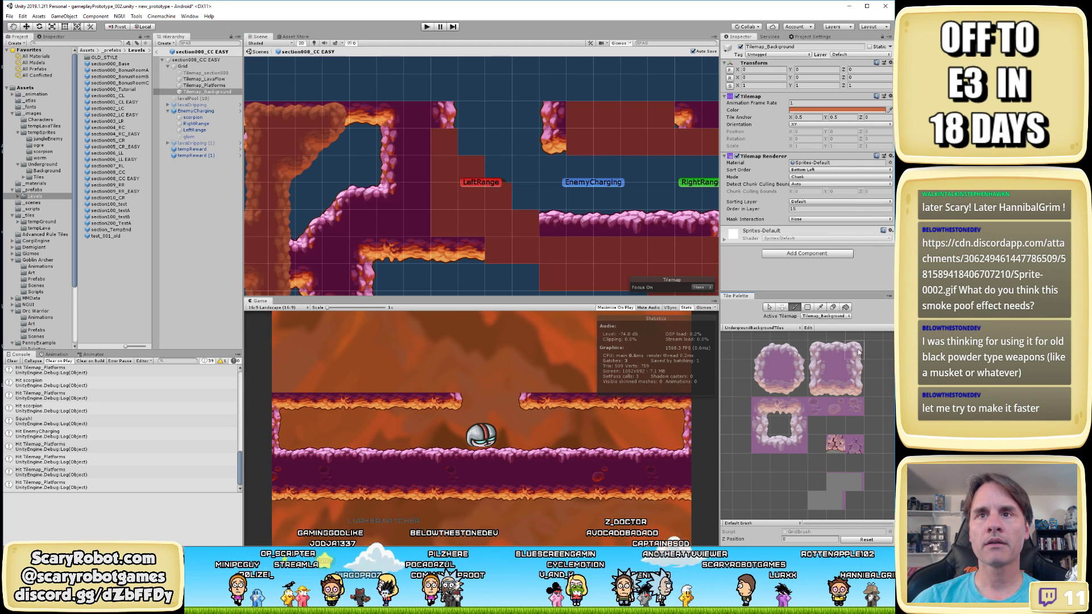
pyautogui.click(817, 350)
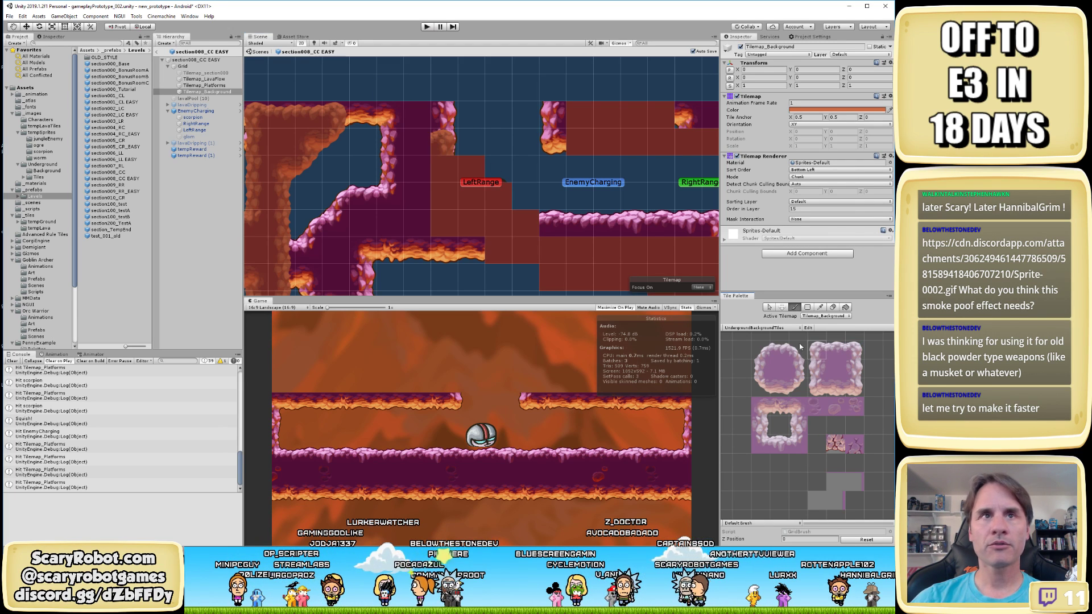
pyautogui.click(429, 150)
pyautogui.click(763, 368)
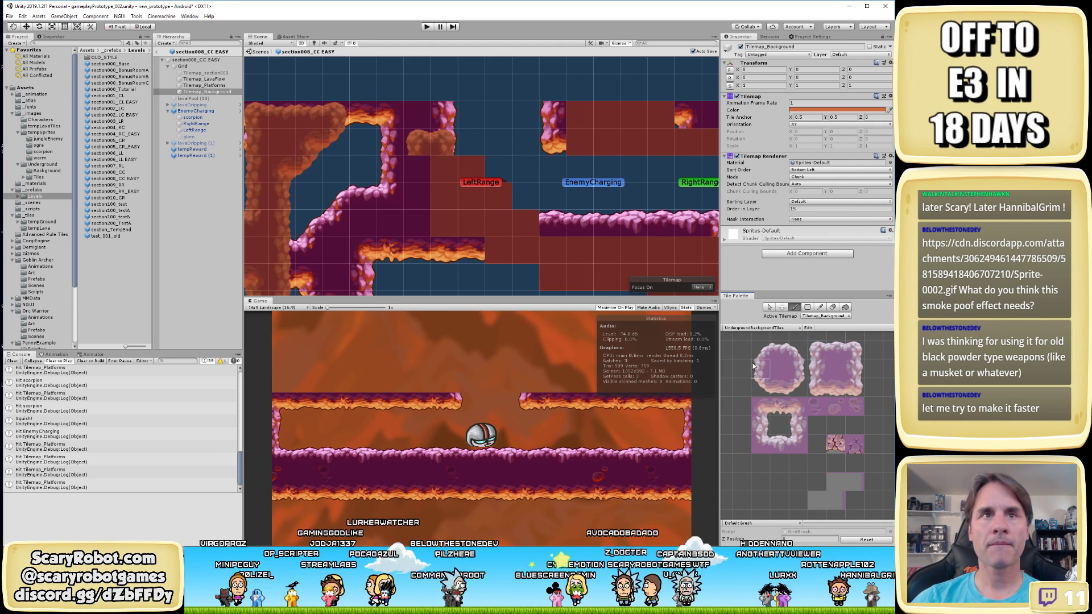
pyautogui.moveTo(417, 168); pyautogui.dragTo(417, 196)
pyautogui.hotkey('ctrl', 's')
# Try several UnderGroundBackgroundTiles pieces, ending on the lower-left rock tile
pyautogui.moveTo(472, 222); pyautogui.dragTo(458, 183, button='middle')
pyautogui.click(814, 382)
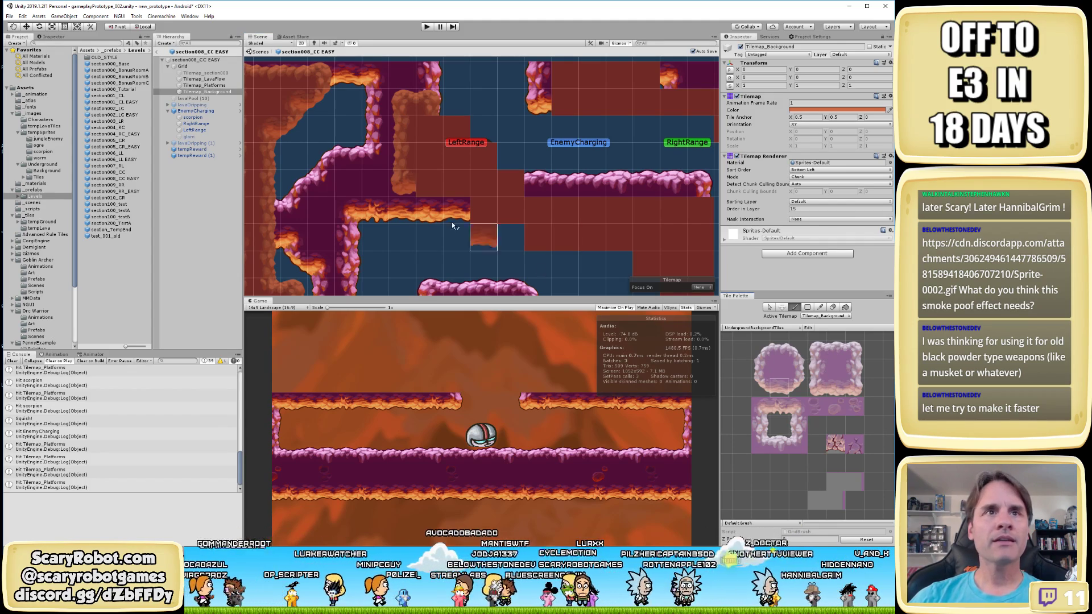
pyautogui.click(783, 387)
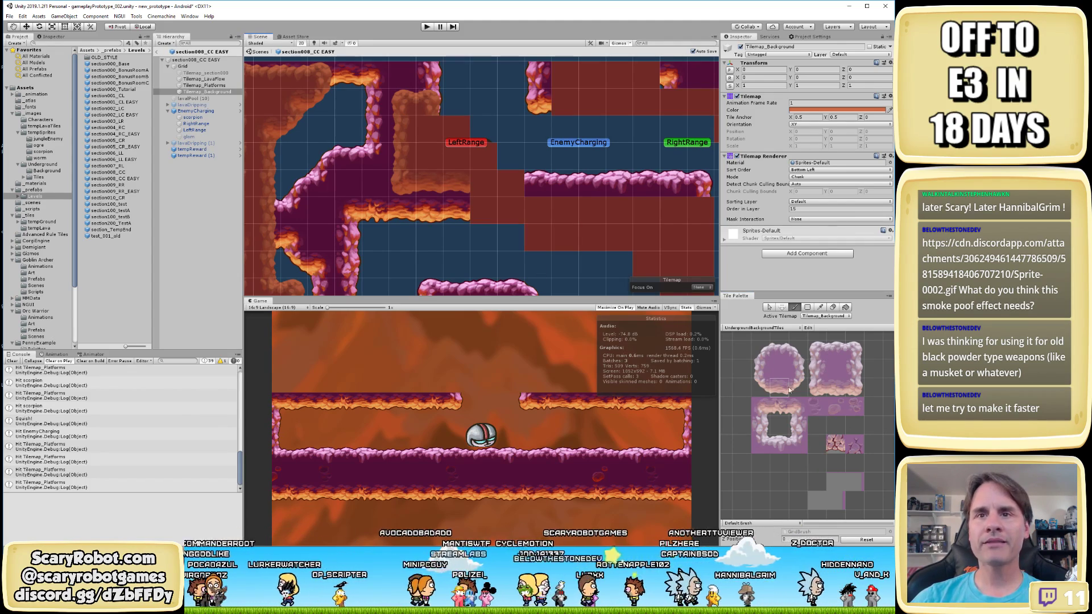
pyautogui.click(761, 385)
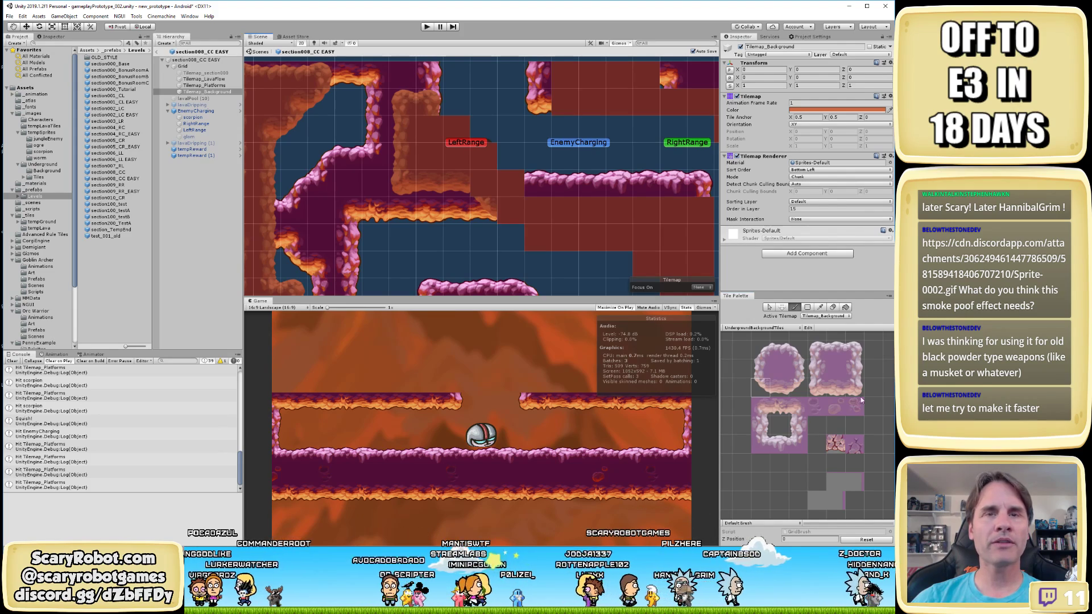
pyautogui.click(797, 412)
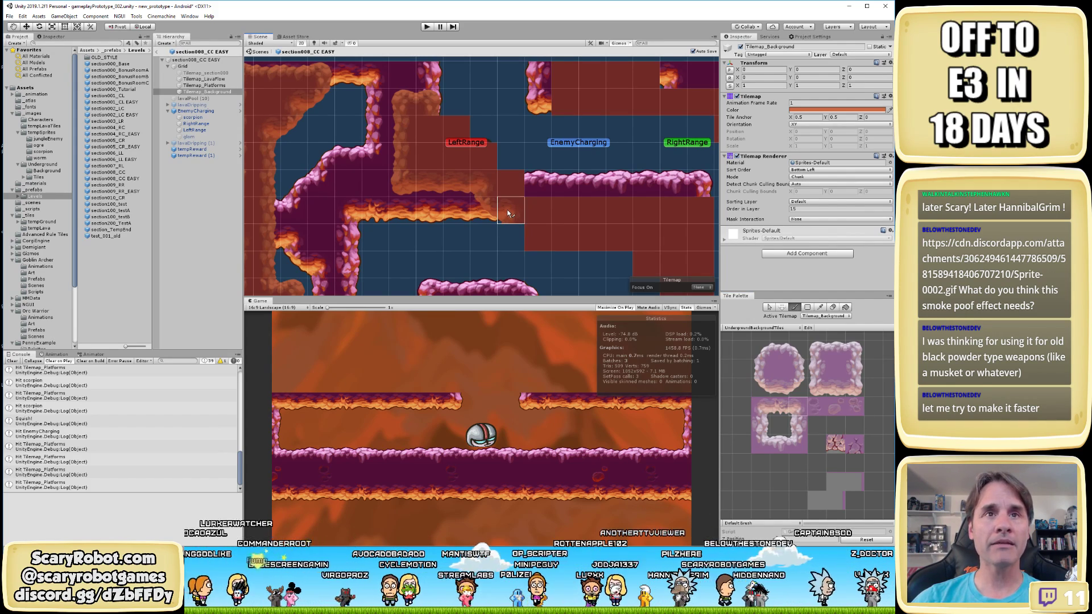
pyautogui.click(834, 386)
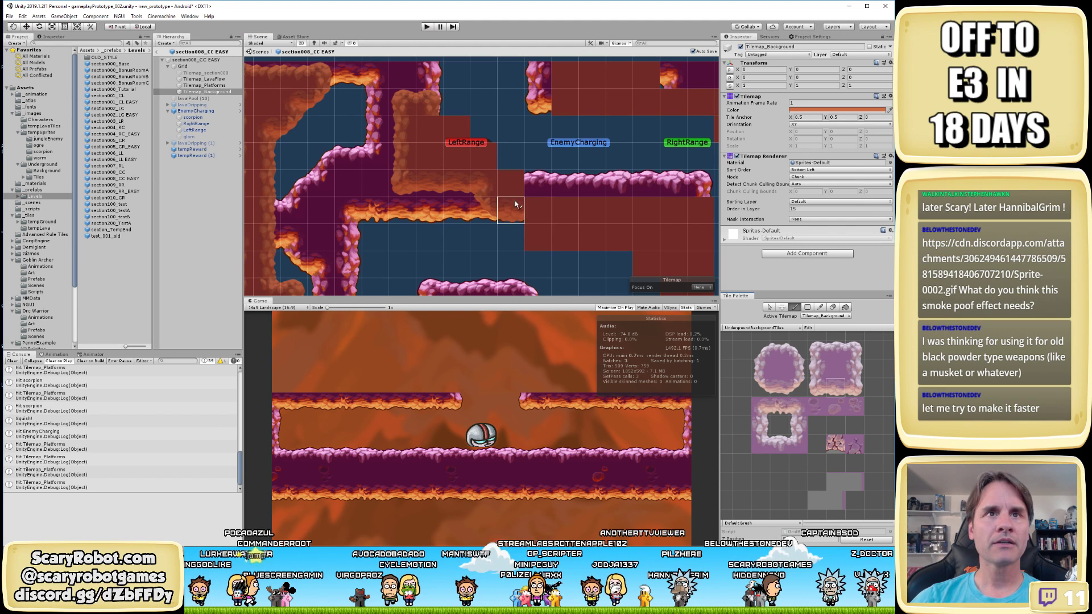
pyautogui.click(812, 389)
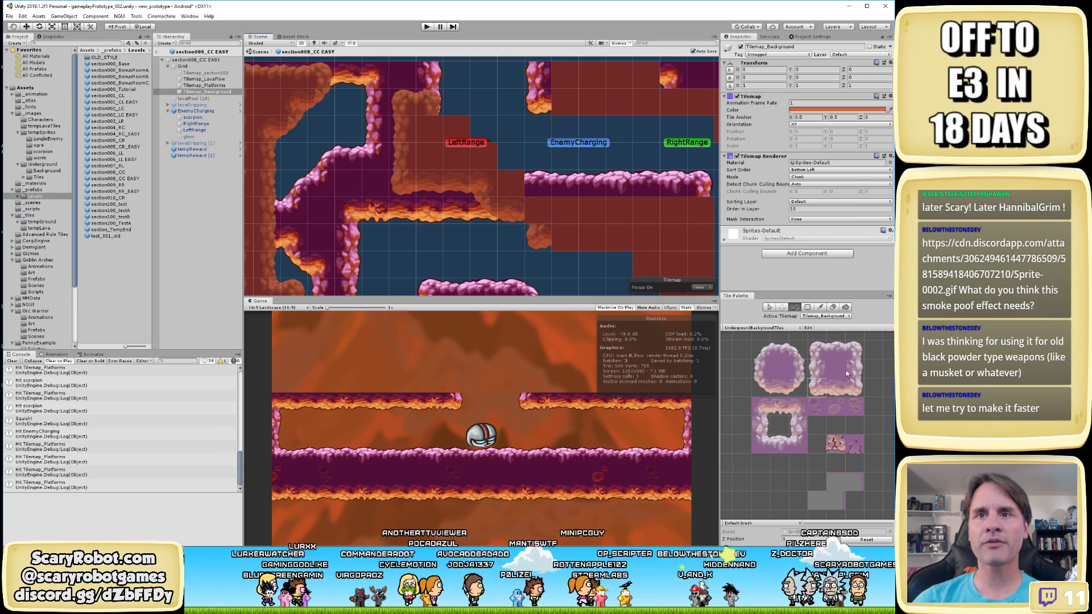
pyautogui.click(795, 408)
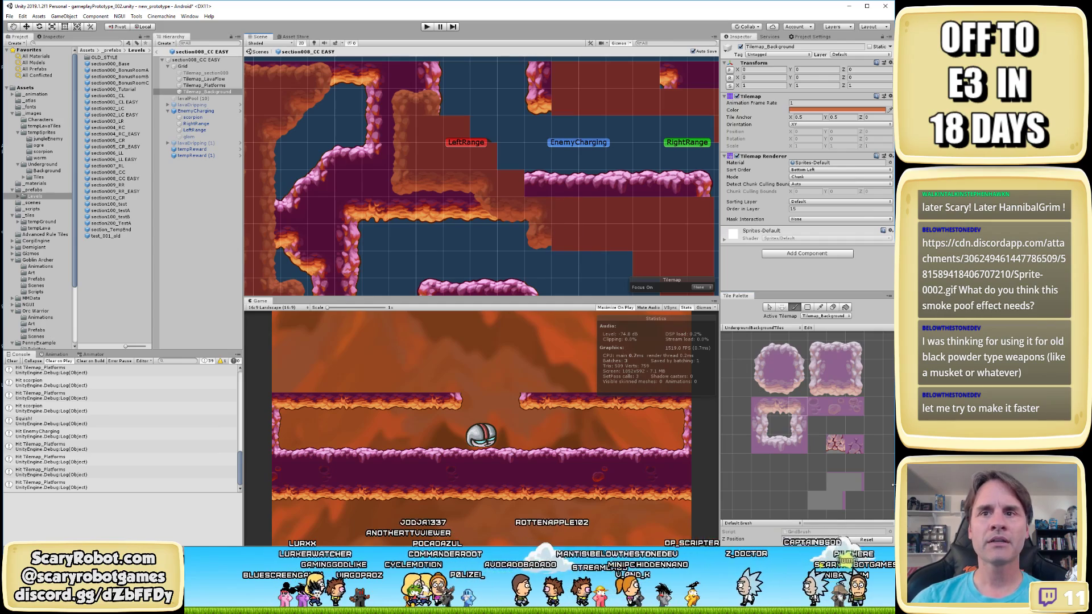
# Paint rock corner and right-edge pieces under the upper platform near the lava fall, saving
pyautogui.moveTo(671, 291); pyautogui.dragTo(569, 275, button='middle')
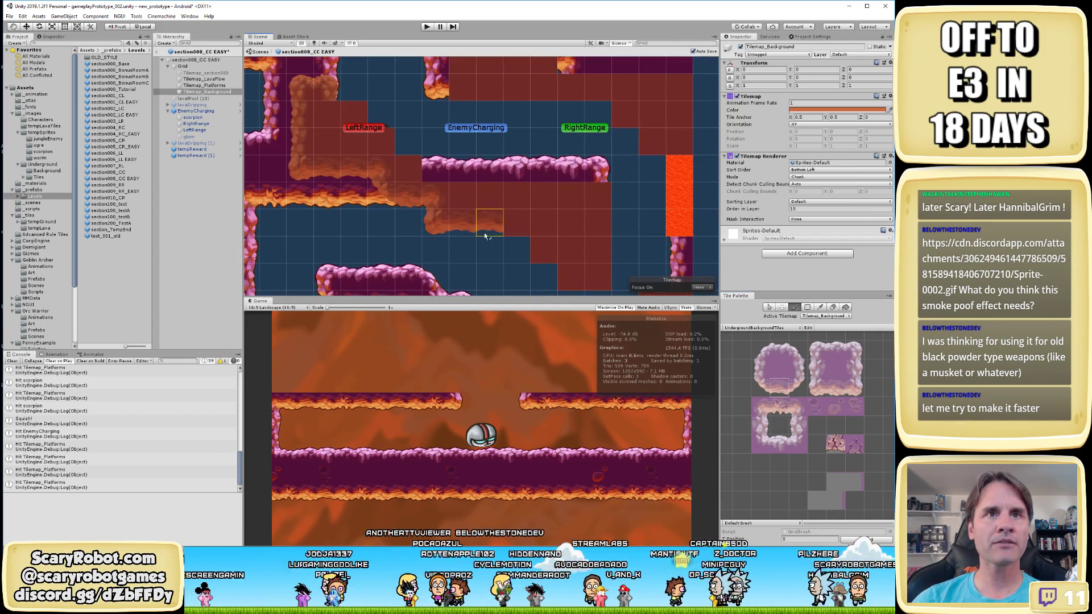
pyautogui.moveTo(551, 196); pyautogui.dragTo(552, 174, button='middle')
pyautogui.click(762, 386)
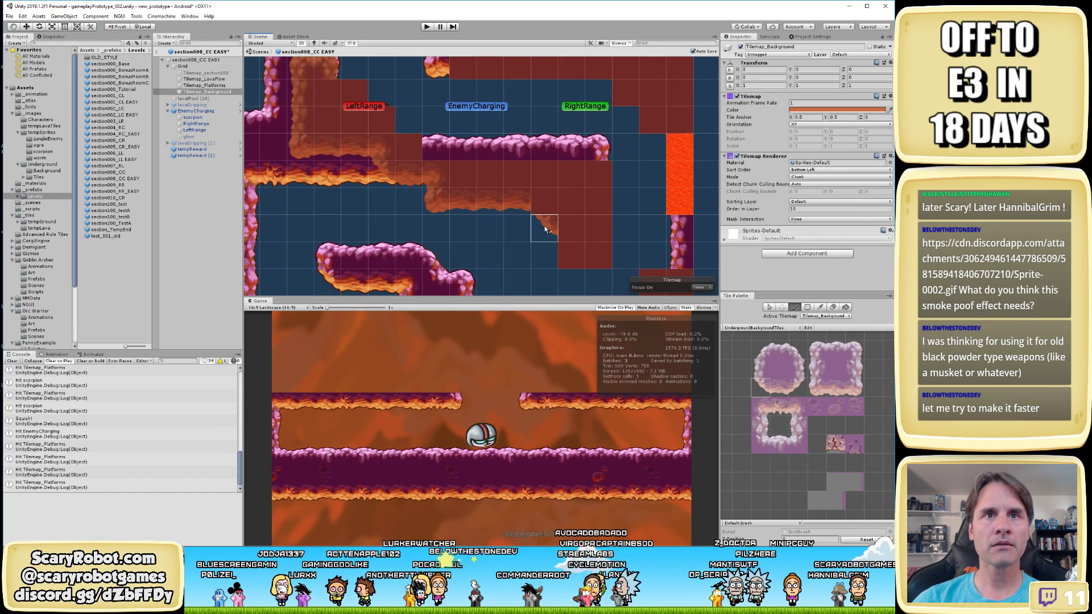
pyautogui.click(572, 255)
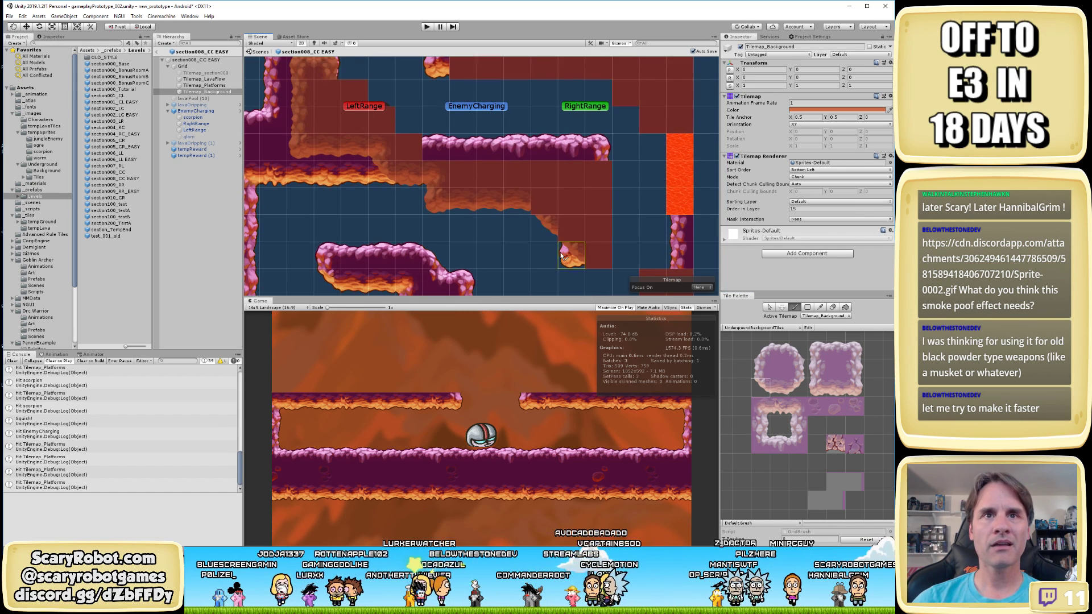
pyautogui.click(853, 387)
pyautogui.click(598, 255)
pyautogui.click(854, 369)
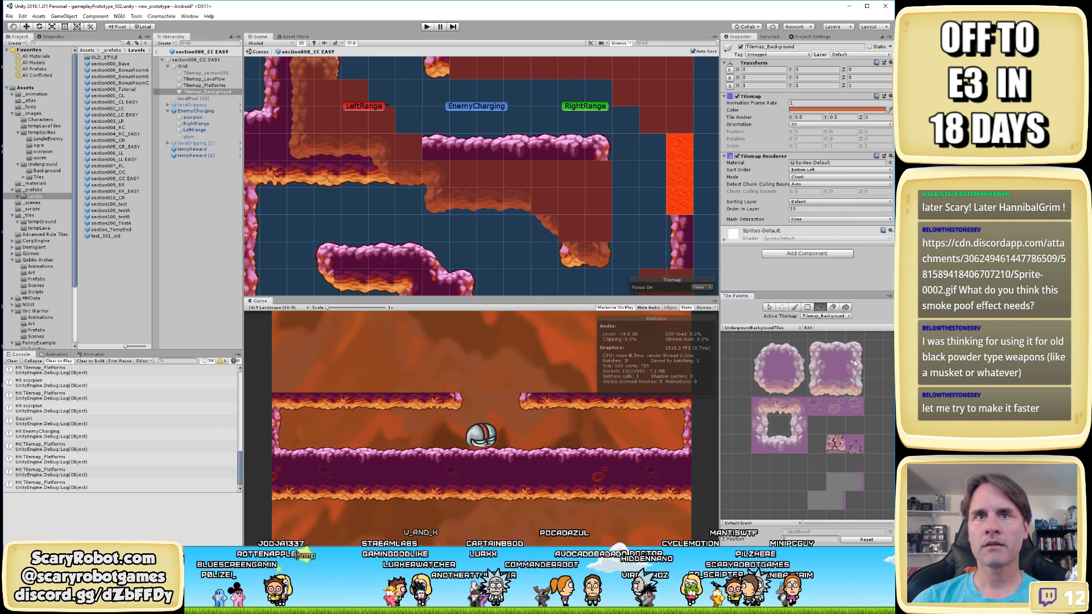
pyautogui.hotkey('ctrl', 's')
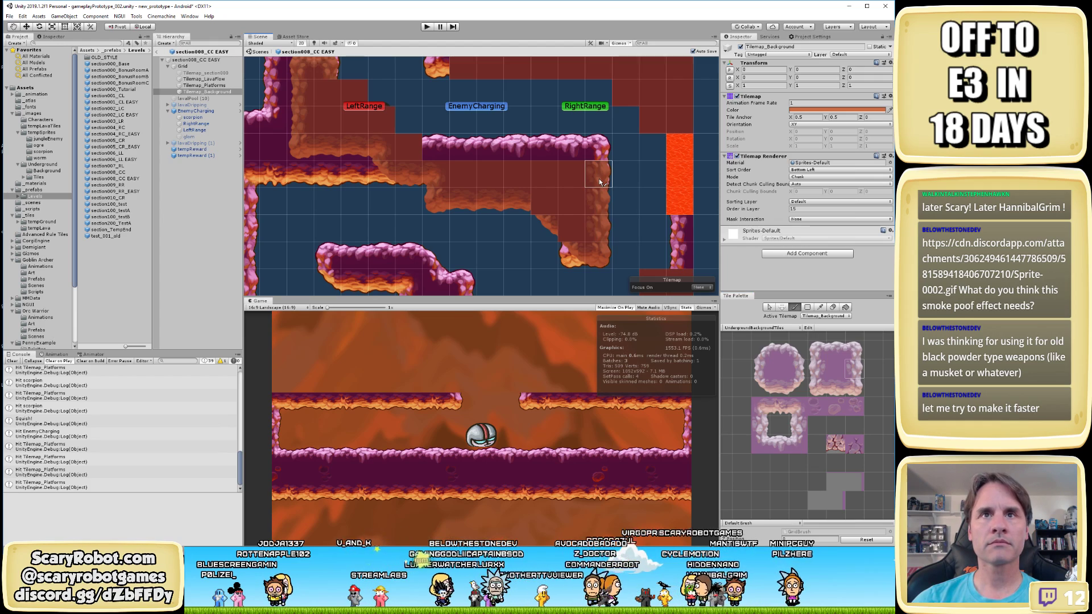
pyautogui.click(599, 179)
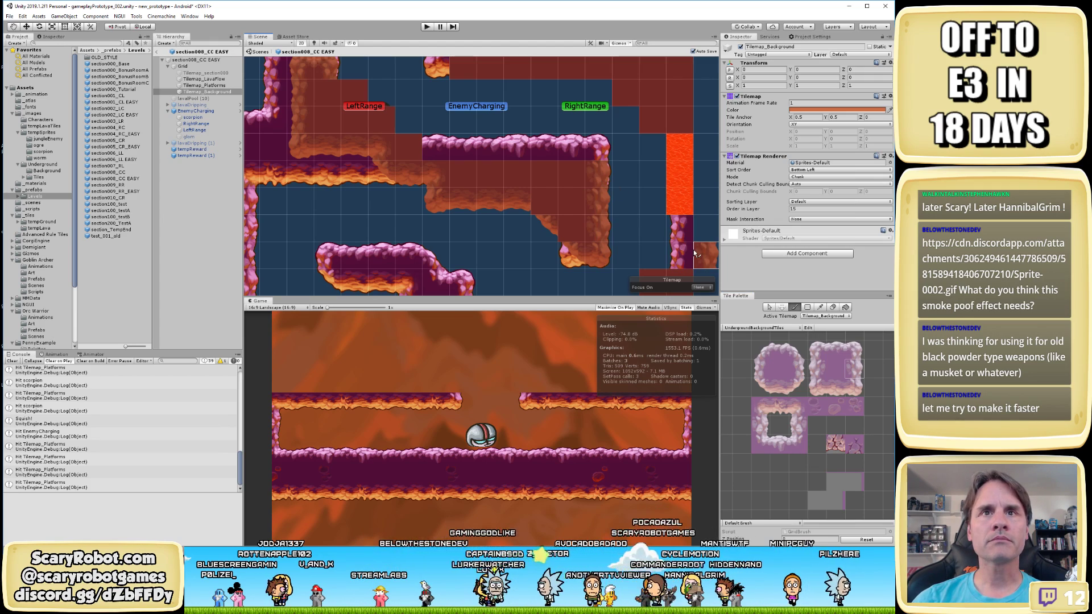
# Paint a column of brown background tiles beside the lava fall and save
pyautogui.scroll(-2, 572, 174)
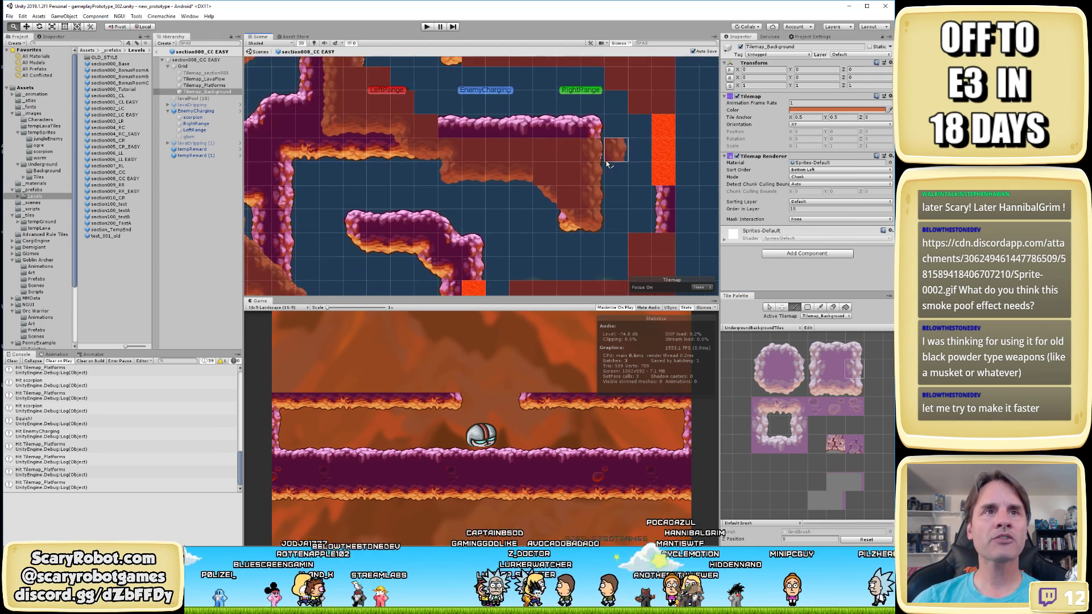
pyautogui.scroll(-2, 607, 164)
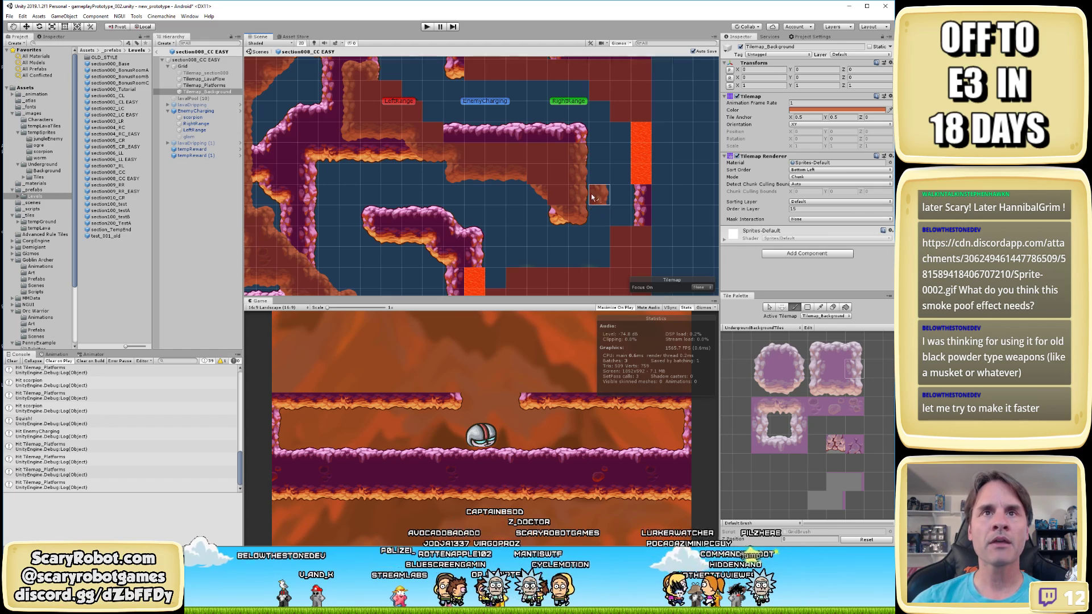
pyautogui.scroll(3, 592, 197)
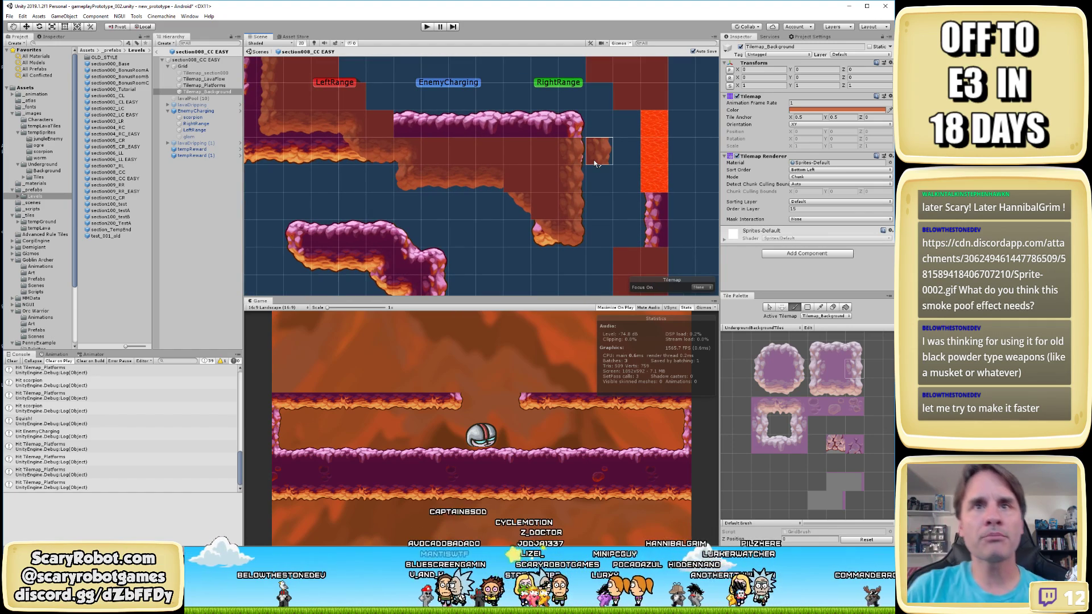
pyautogui.moveTo(606, 142)
pyautogui.mouseDown()
pyautogui.moveTo(598, 193)
pyautogui.moveTo(576, 162)
pyautogui.moveTo(575, 203)
pyautogui.mouseUp()
pyautogui.click(779, 368)
pyautogui.hotkey('ctrl', 's')
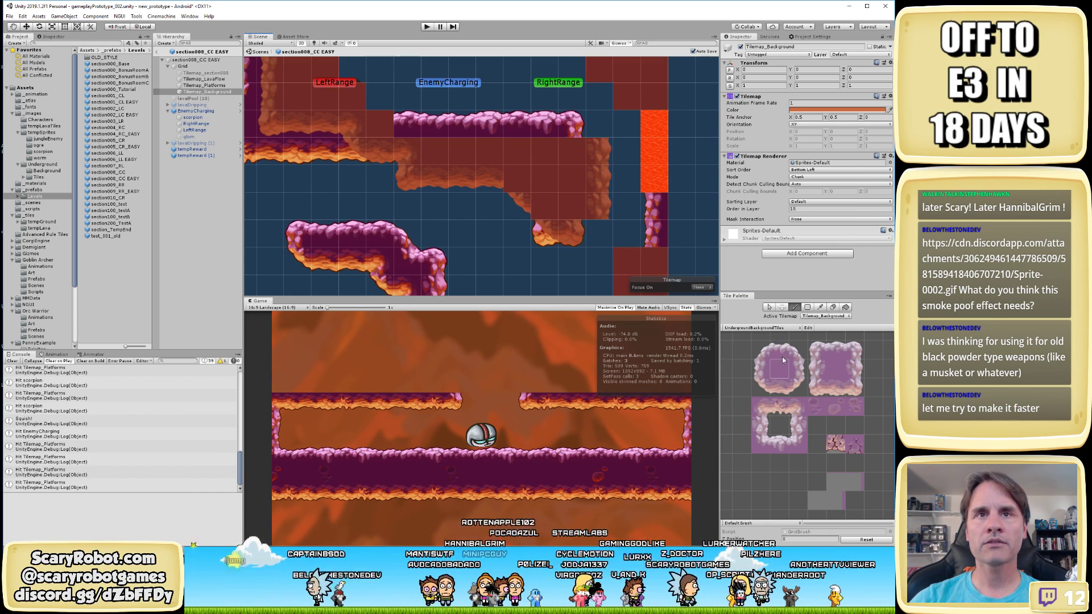
pyautogui.click(798, 387)
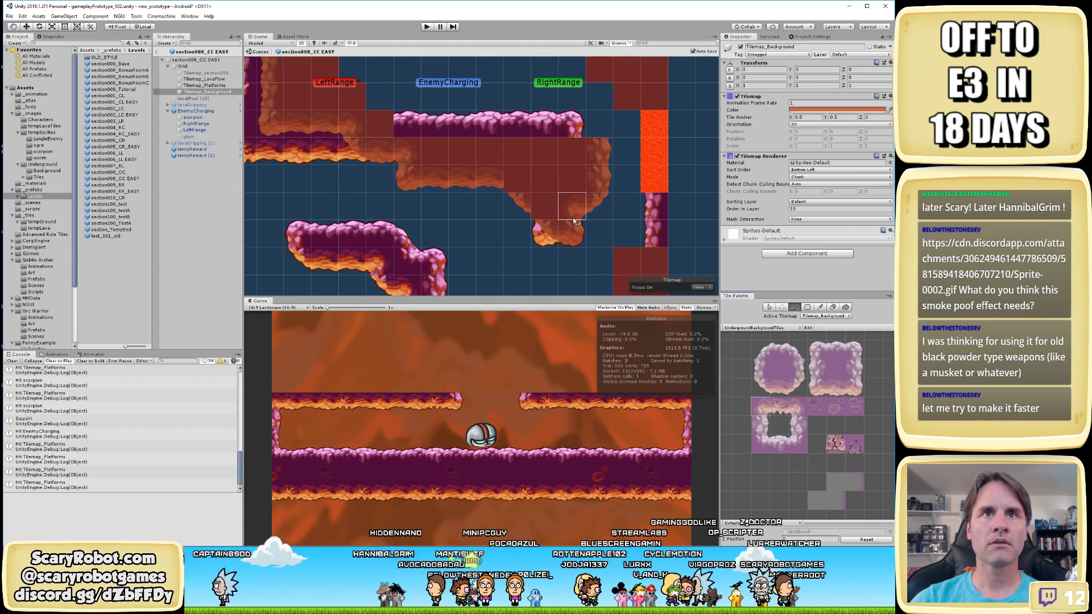
# Paint background rock tiles into the cave wall under the upper platform, saving twice
pyautogui.click(796, 354)
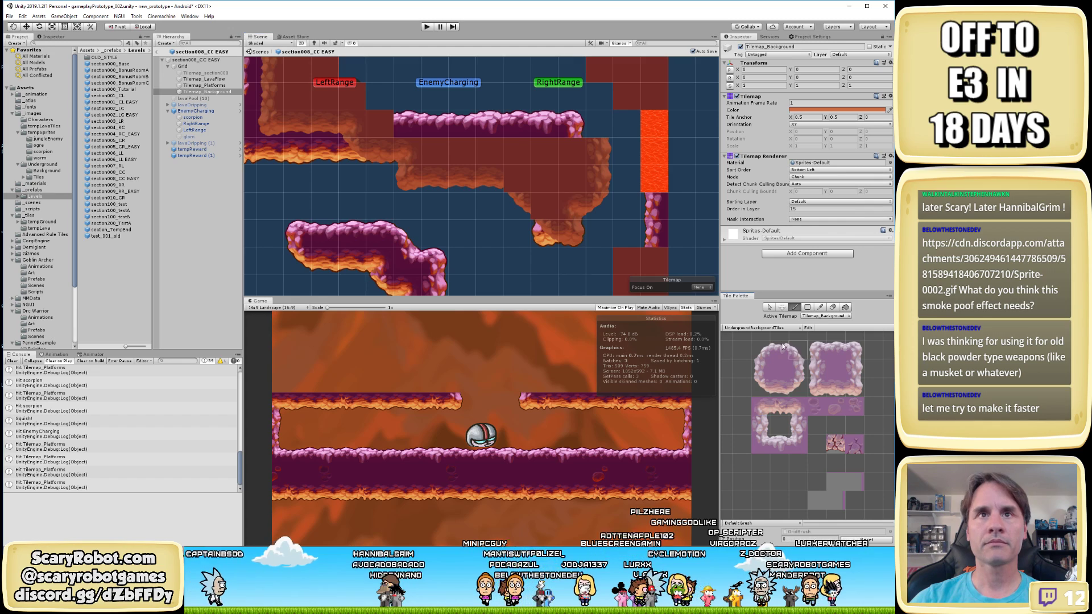
pyautogui.click(603, 135)
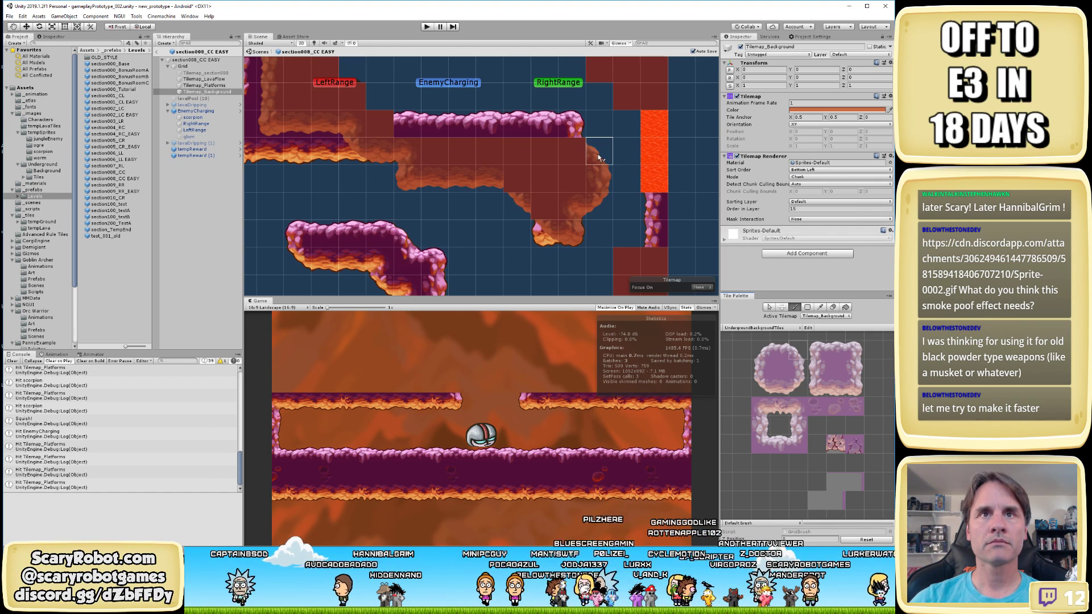
pyautogui.click(837, 346)
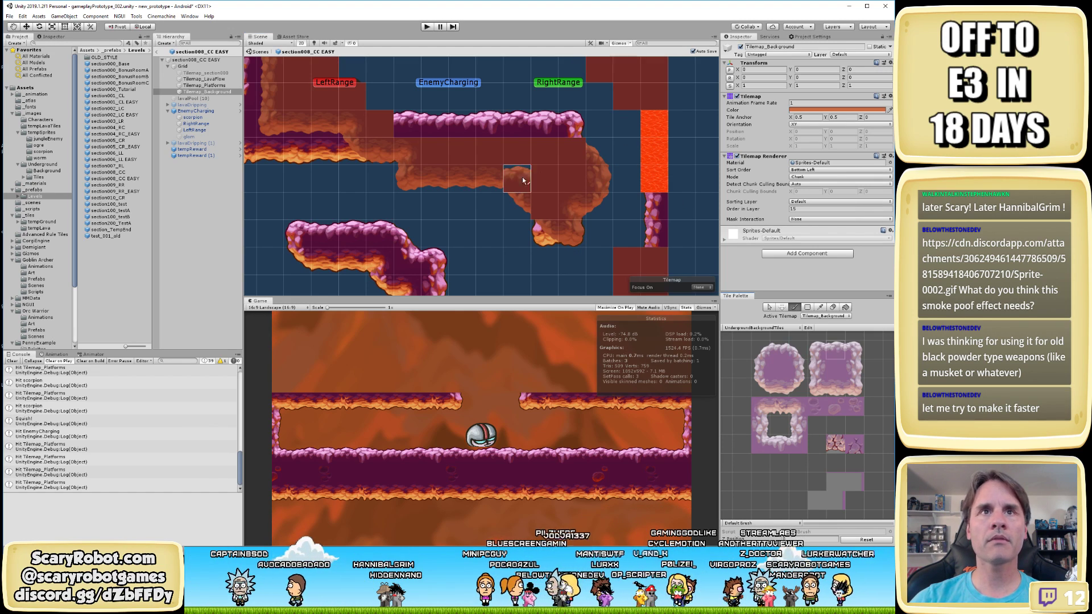
pyautogui.click(579, 152)
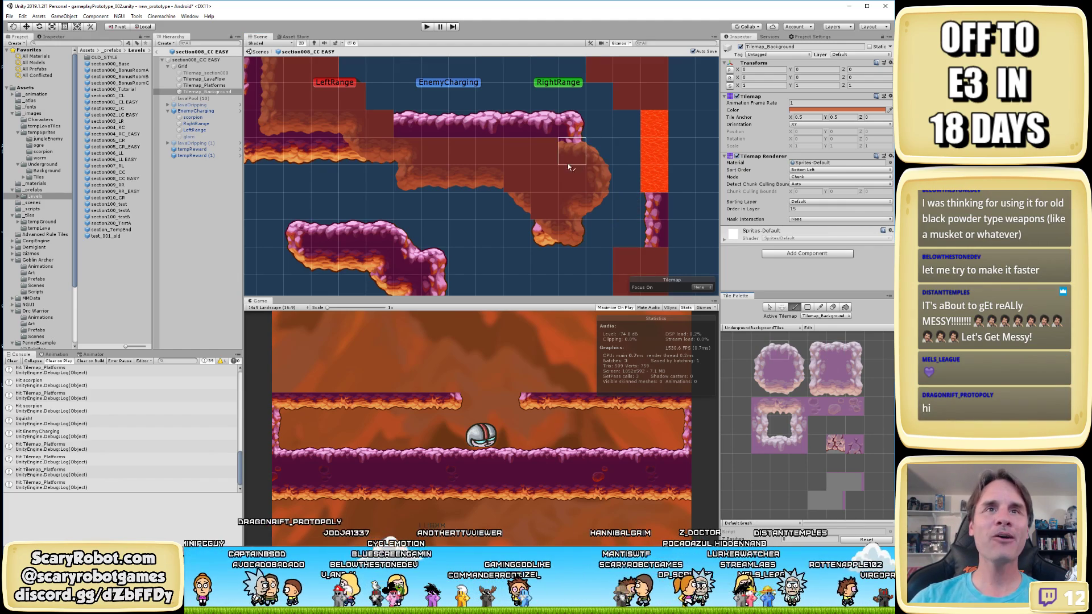
pyautogui.click(548, 154)
pyautogui.hotkey('ctrl', 's')
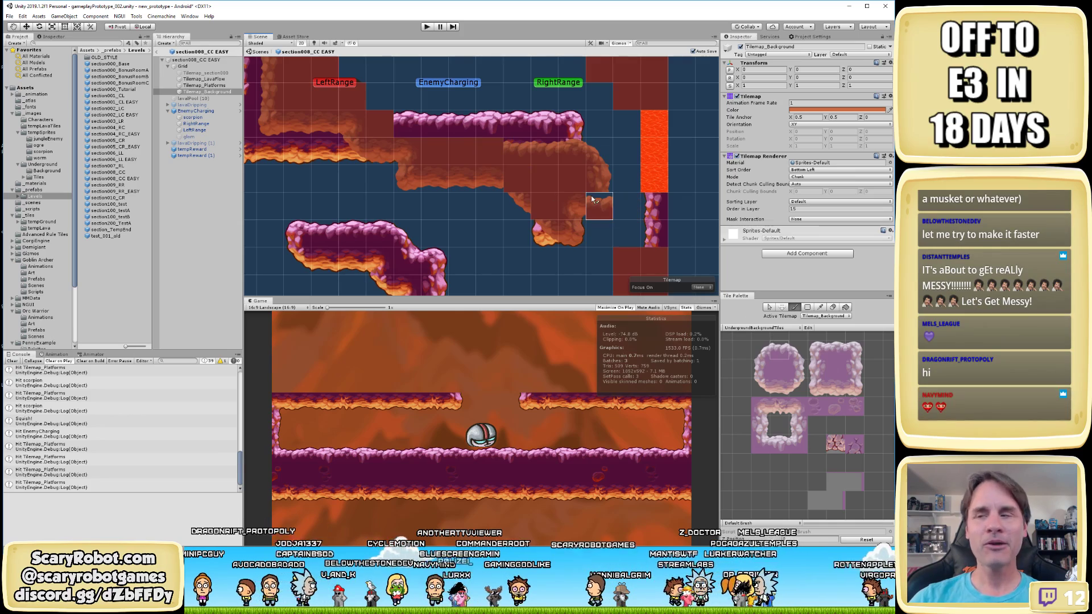
pyautogui.click(475, 151)
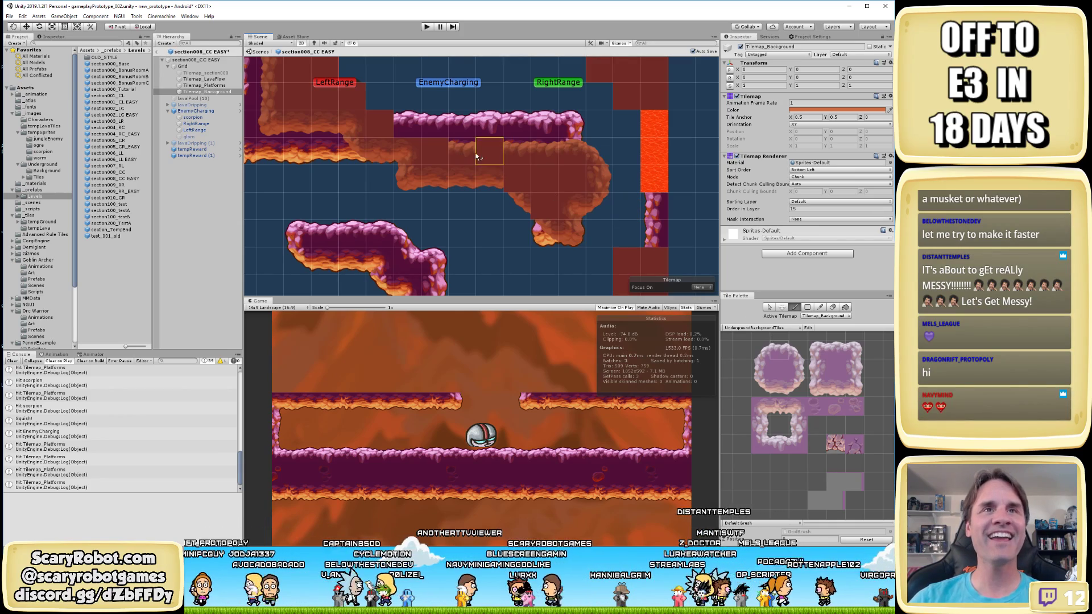
pyautogui.hotkey('ctrl', 's')
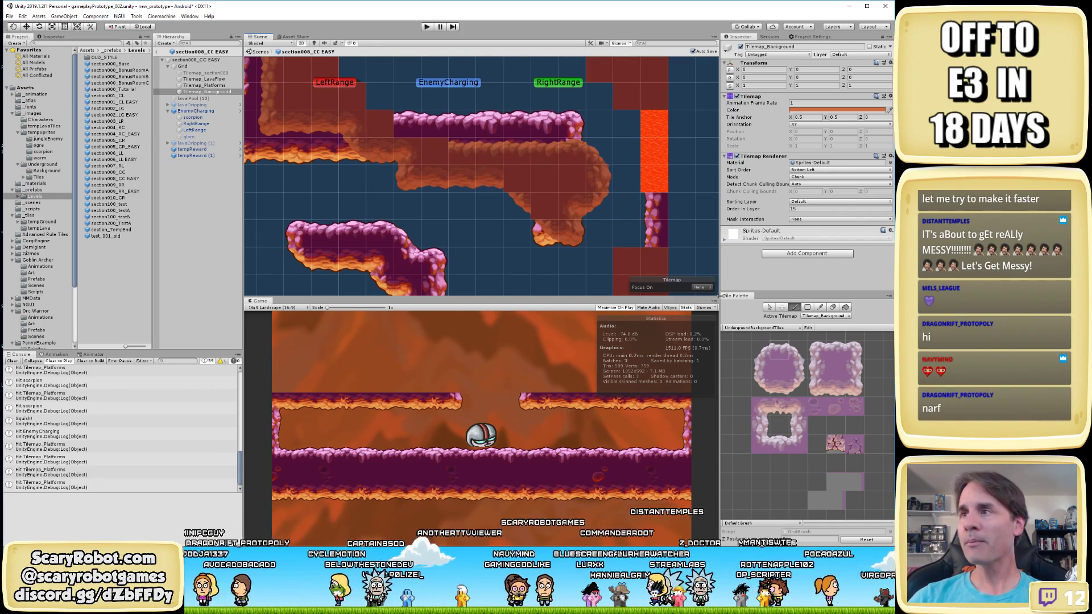
pyautogui.scroll(-5, 531, 199)
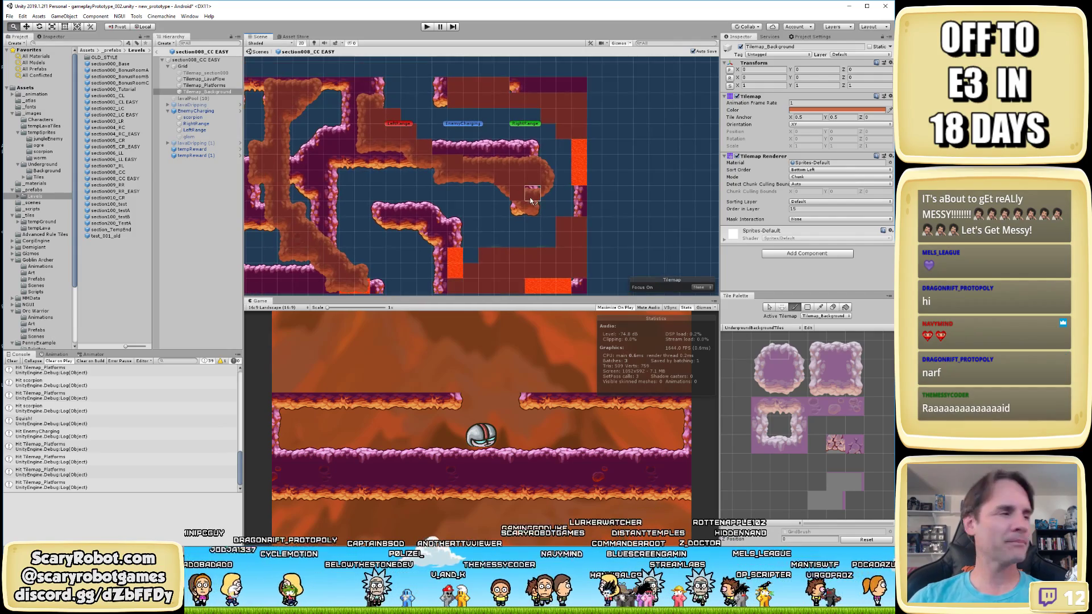
# Hide Stats, start Play mode, and jump the character repeatedly up the shaft
pyautogui.click(686, 309)
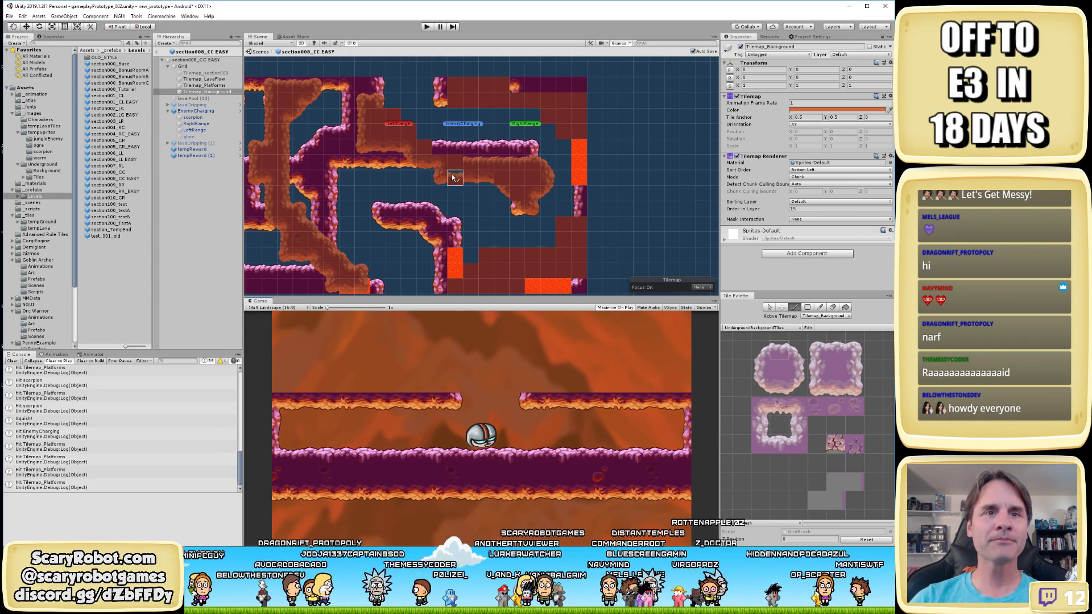
pyautogui.click(426, 27)
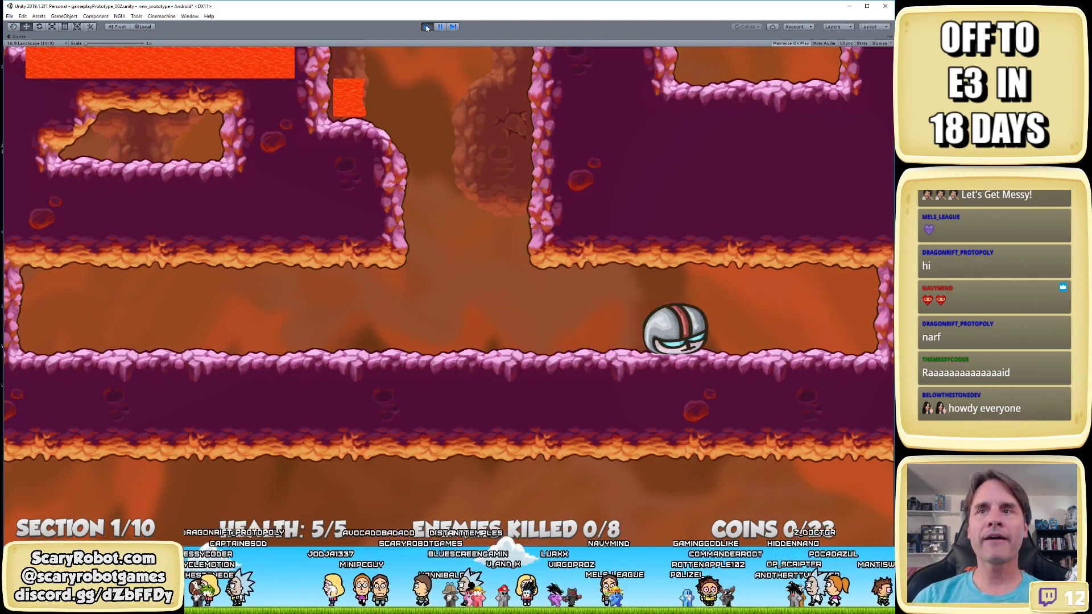
pyautogui.press('Left')
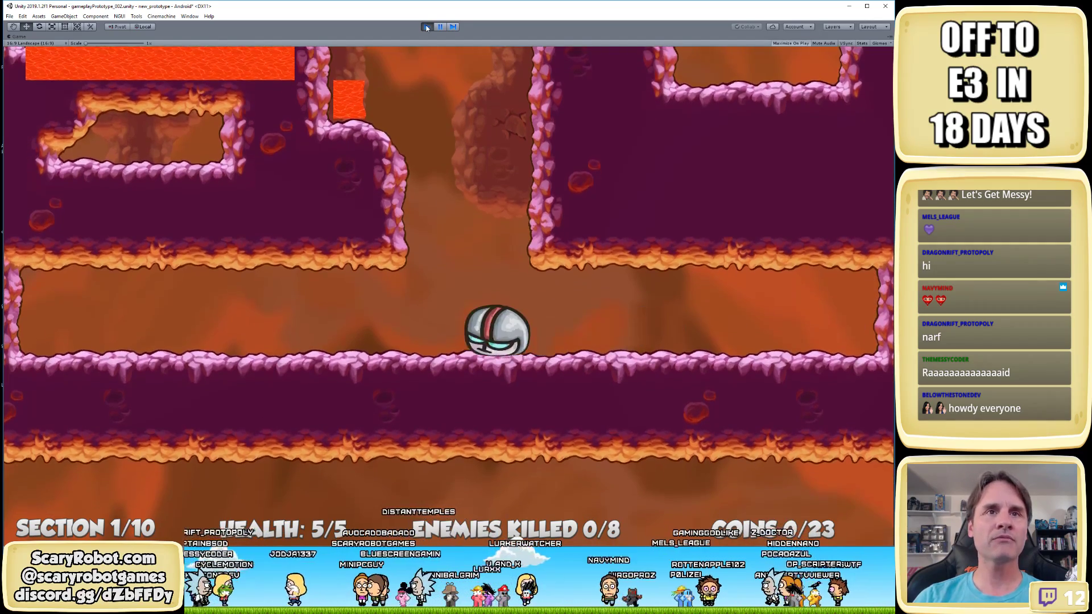
pyautogui.press('space')
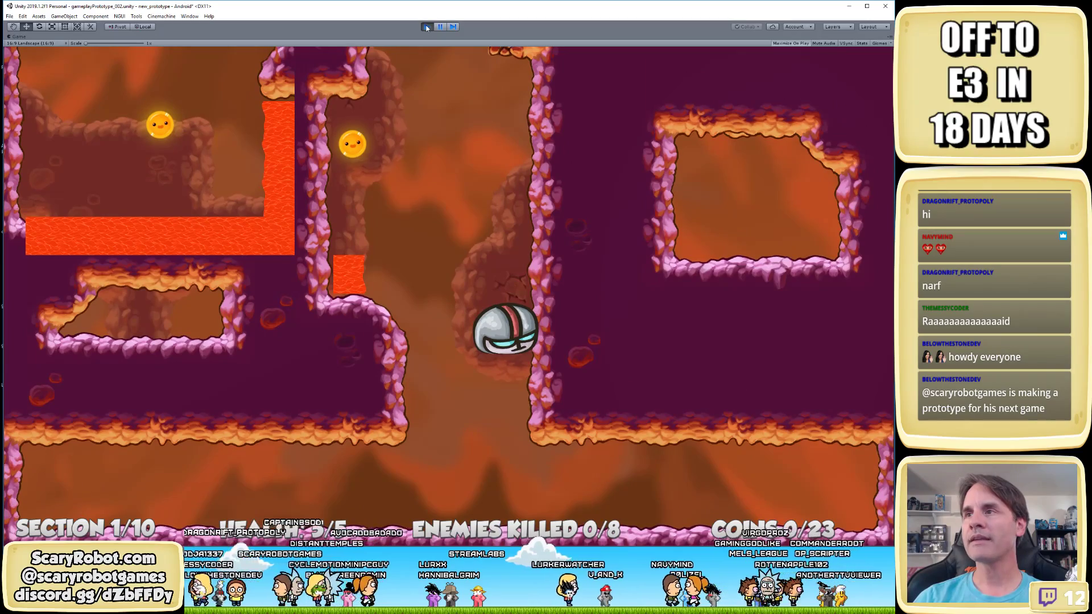
pyautogui.press('space')
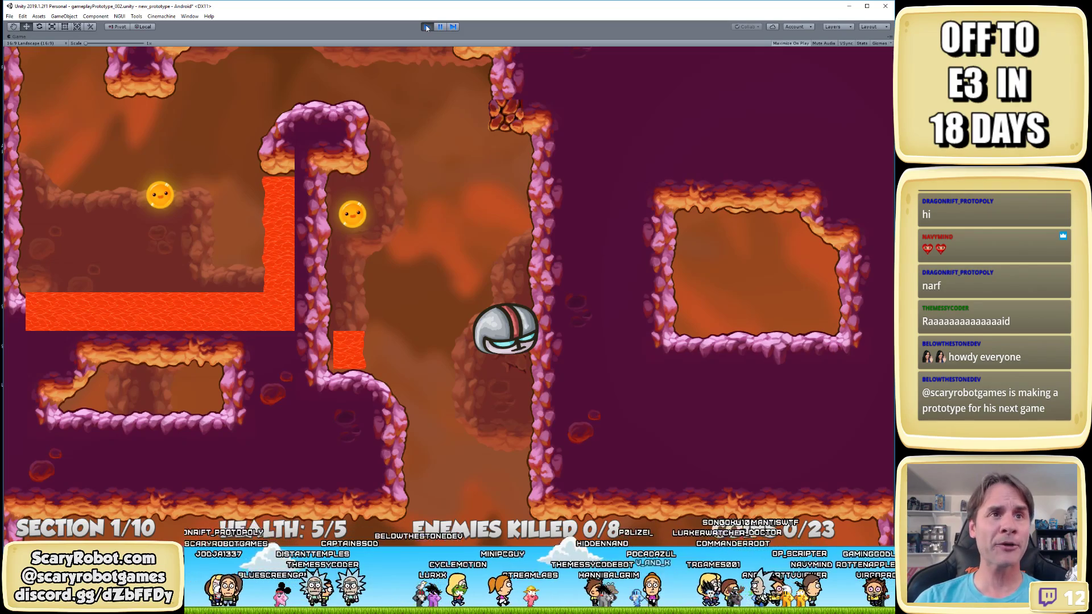
pyautogui.press('space')
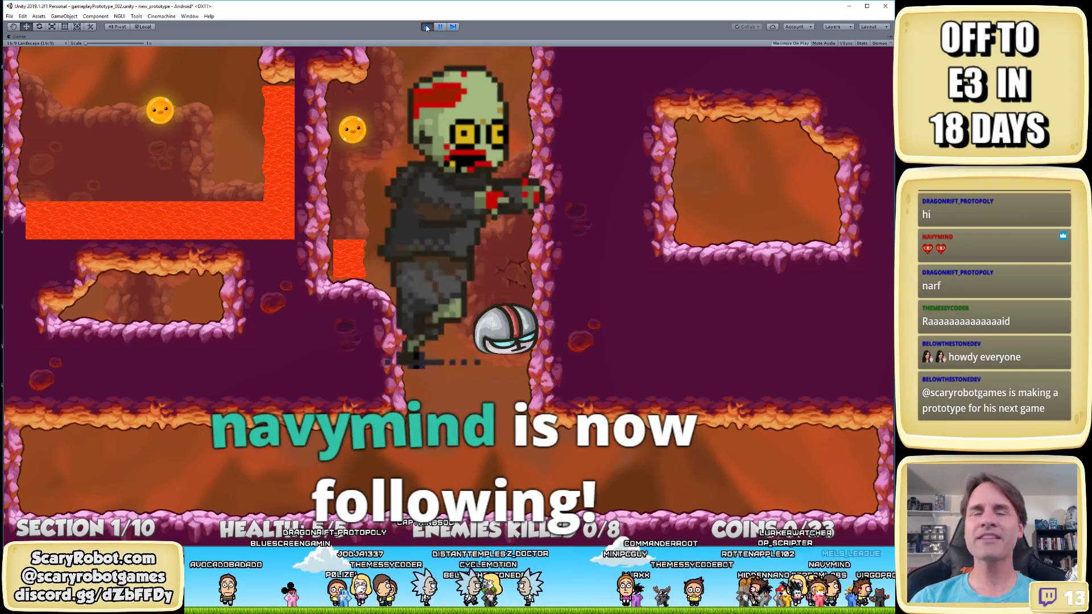
pyautogui.press('space')
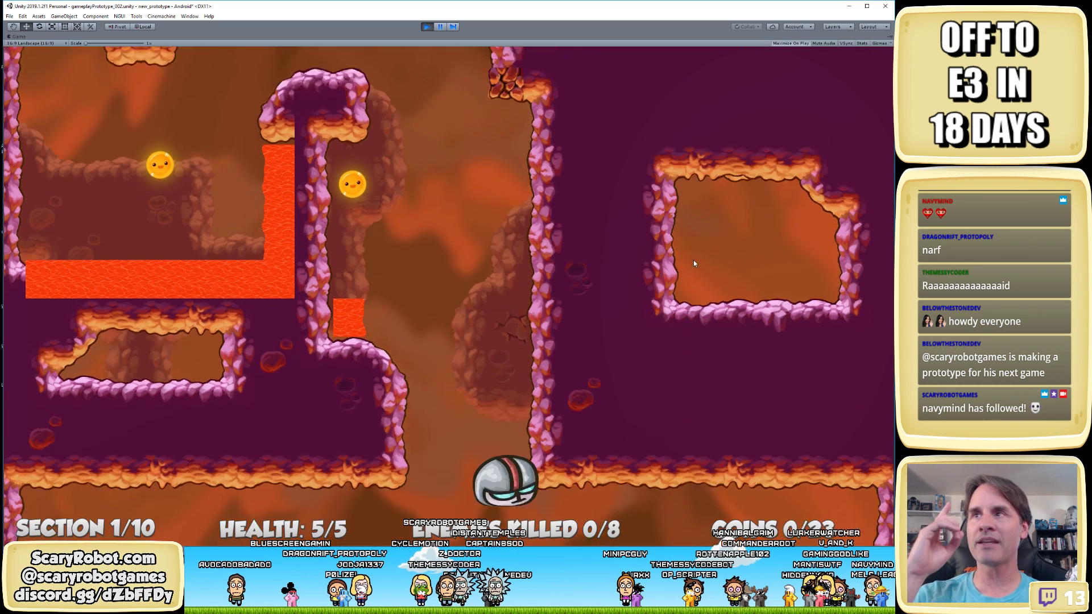
pyautogui.press('space')
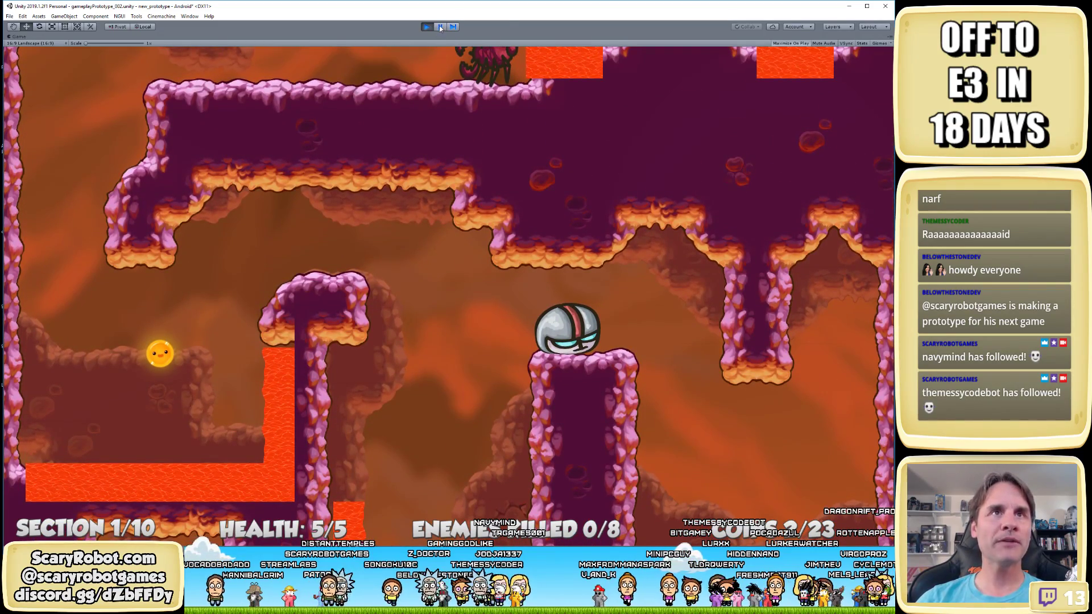
# Restore the editor layout, exit prefab mode, and frame a smoke puff in the scene
pyautogui.click(440, 28)
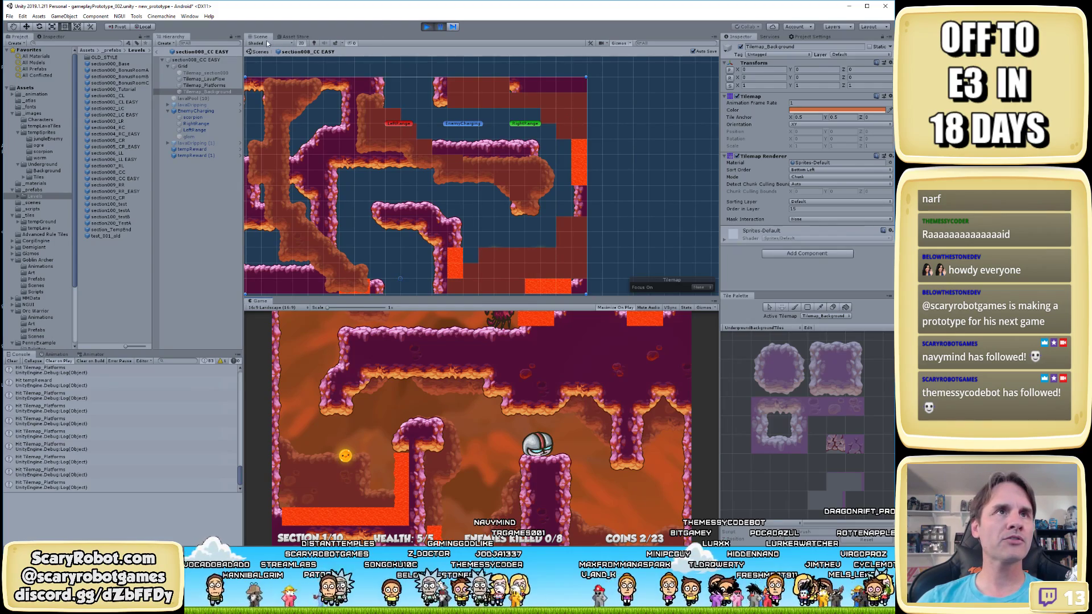
pyautogui.click(157, 52)
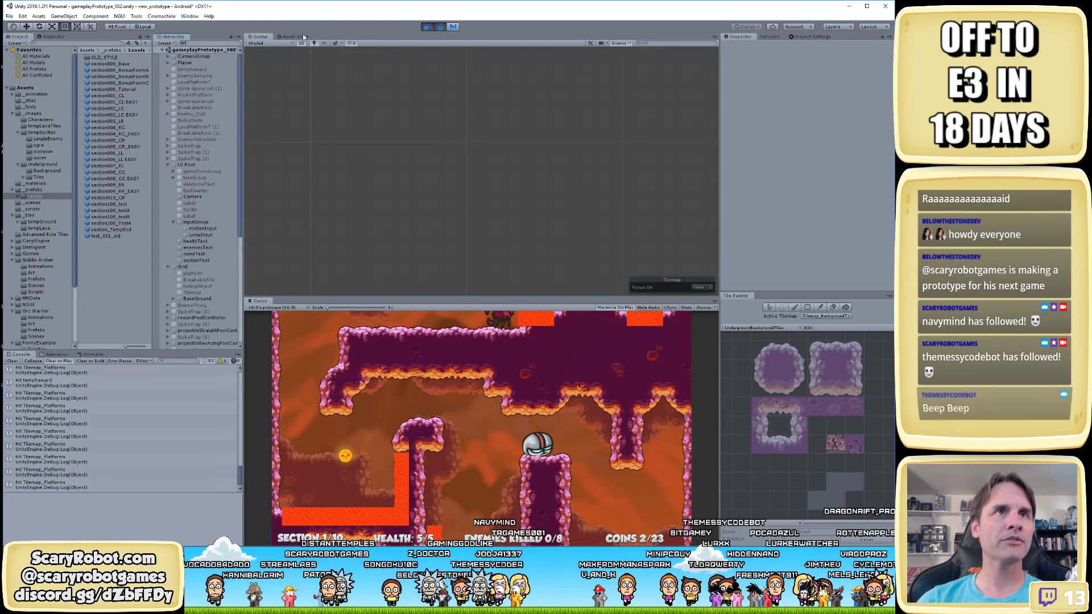
pyautogui.click(504, 172)
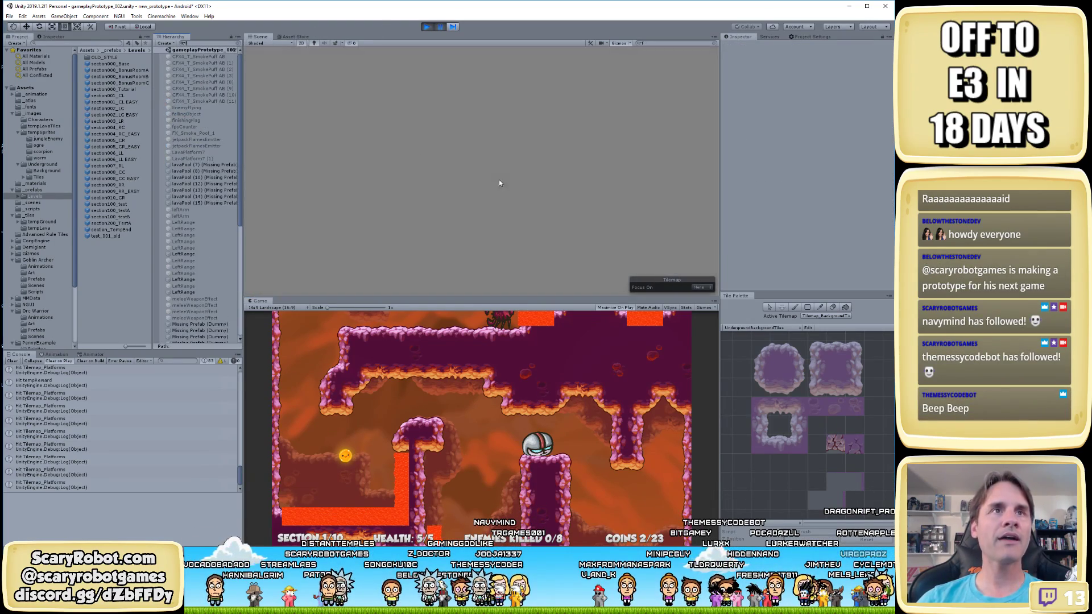
pyautogui.press('f')
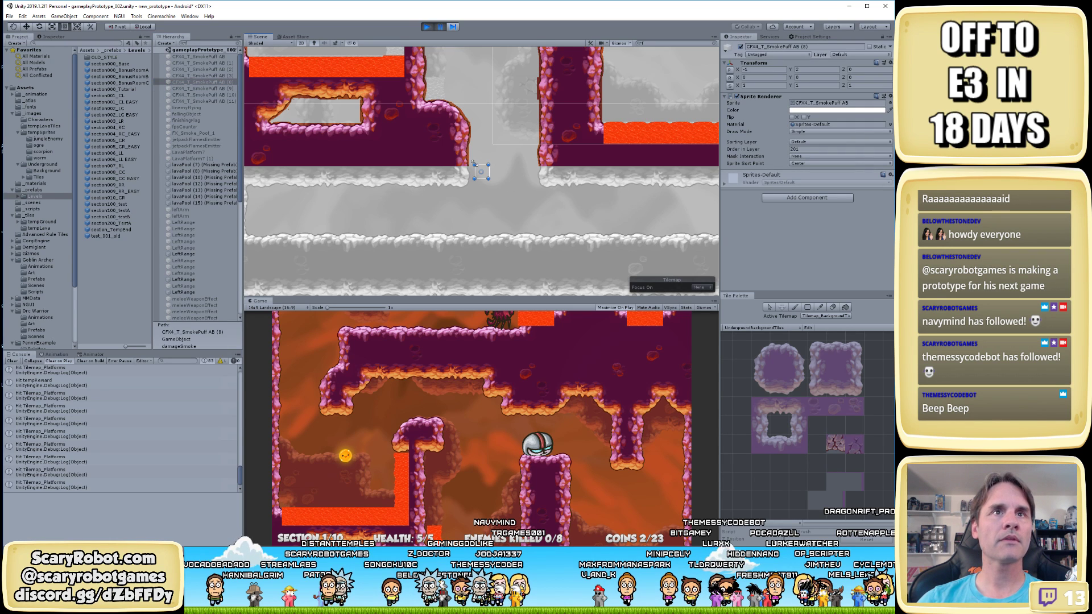
pyautogui.scroll(-2, 447, 140)
# Turn off 2D mode, clear the Hierarchy search, and orbit around the level
pyautogui.click(302, 43)
pyautogui.keyDown('alt'); pyautogui.moveTo(302, 43); pyautogui.dragTo(283, 50); pyautogui.keyUp('alt')
pyautogui.click(238, 44)
pyautogui.keyDown('alt'); pyautogui.moveTo(398, 171); pyautogui.dragTo(512, 174); pyautogui.keyUp('alt')
pyautogui.keyDown('alt'); pyautogui.moveTo(597, 186); pyautogui.dragTo(574, 196); pyautogui.keyUp('alt')
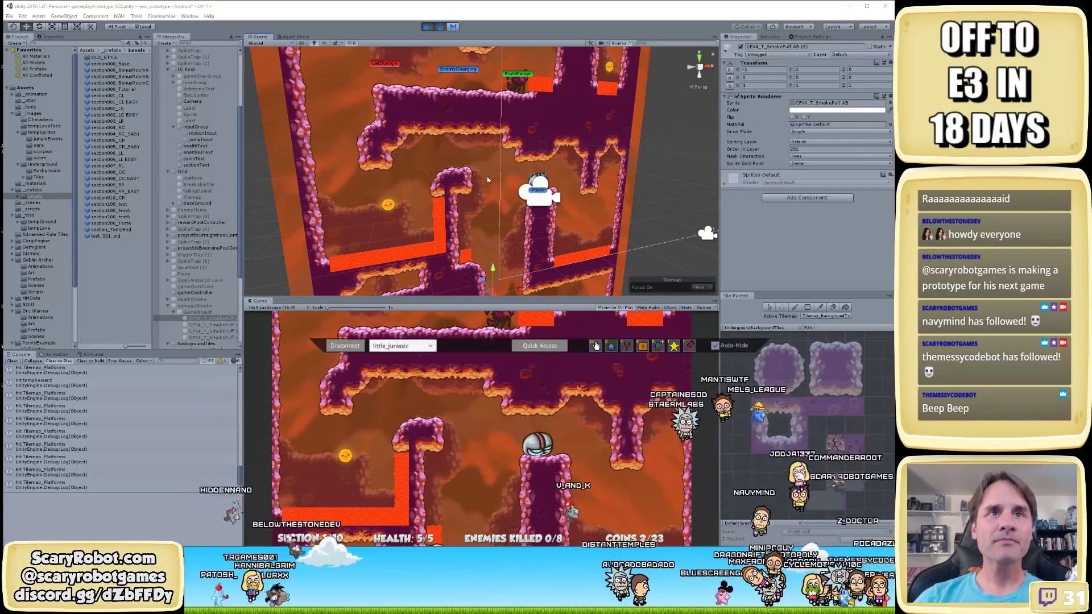
pyautogui.keyDown('alt'); pyautogui.moveTo(398, 171); pyautogui.dragTo(474, 196); pyautogui.keyUp('alt')
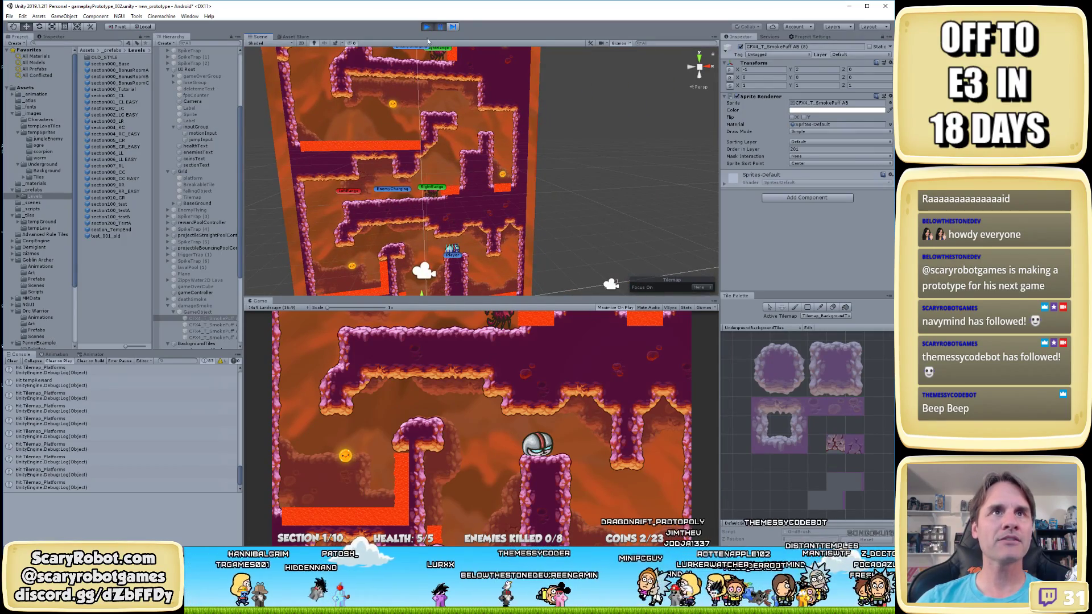
# Roll the player left off the pillar and jump up to the right
pyautogui.press('Left')
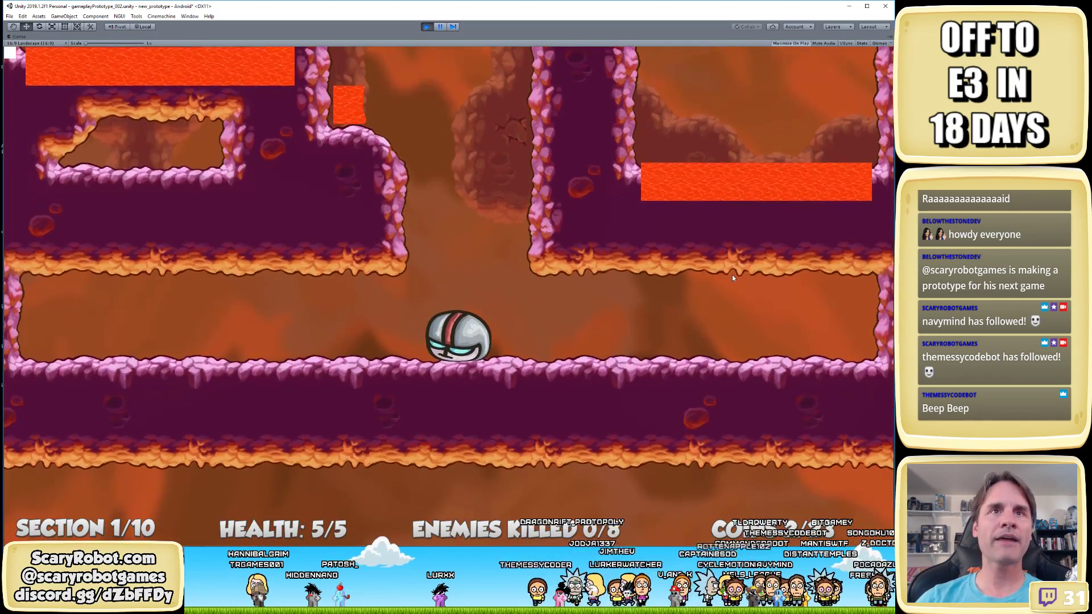
pyautogui.press('space')
pyautogui.press('Right')
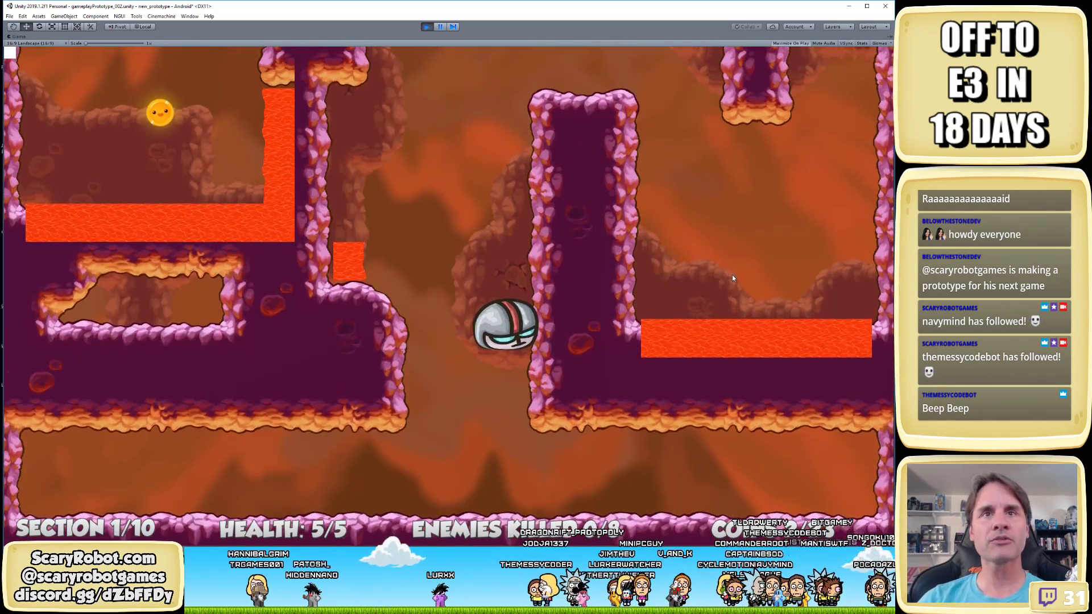
# Jump the player toward the coin and onto the right and left pillar tops
pyautogui.press('space')
pyautogui.press('Right')
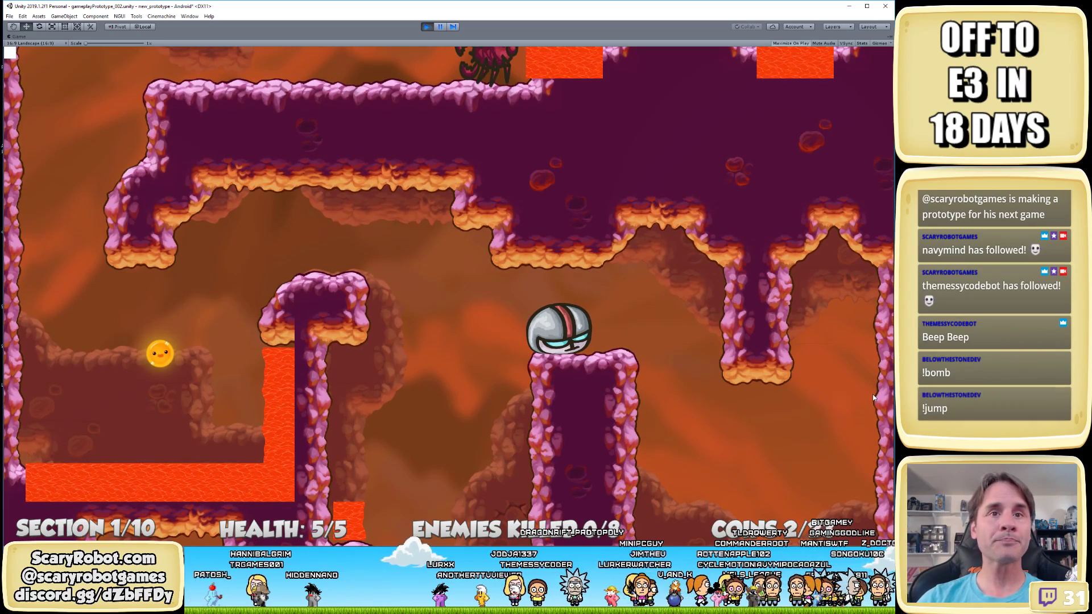
pyautogui.press('Left')
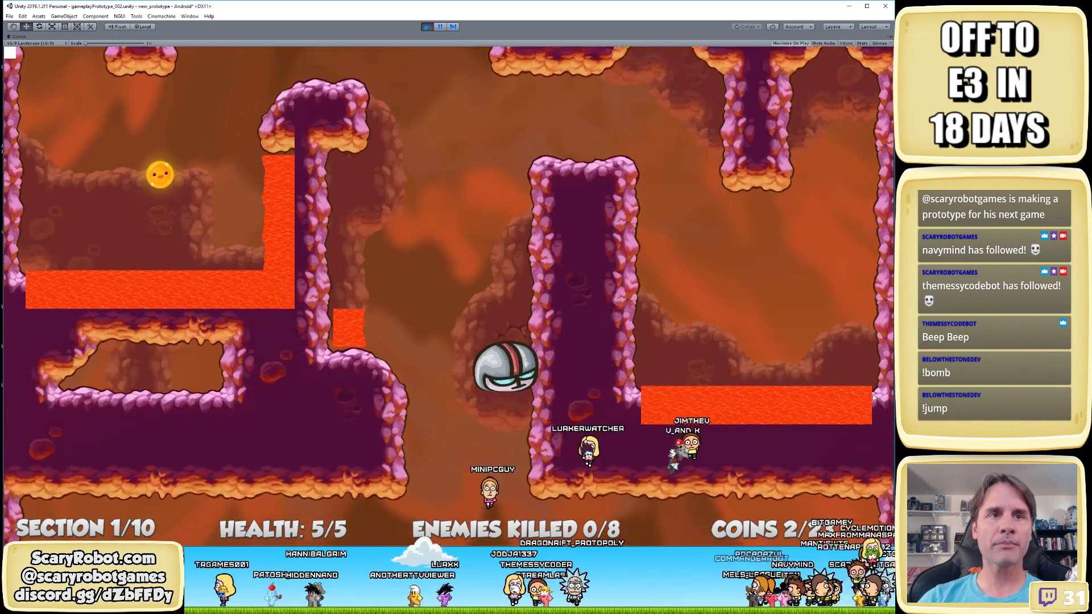
pyautogui.press('space')
pyautogui.press('Left')
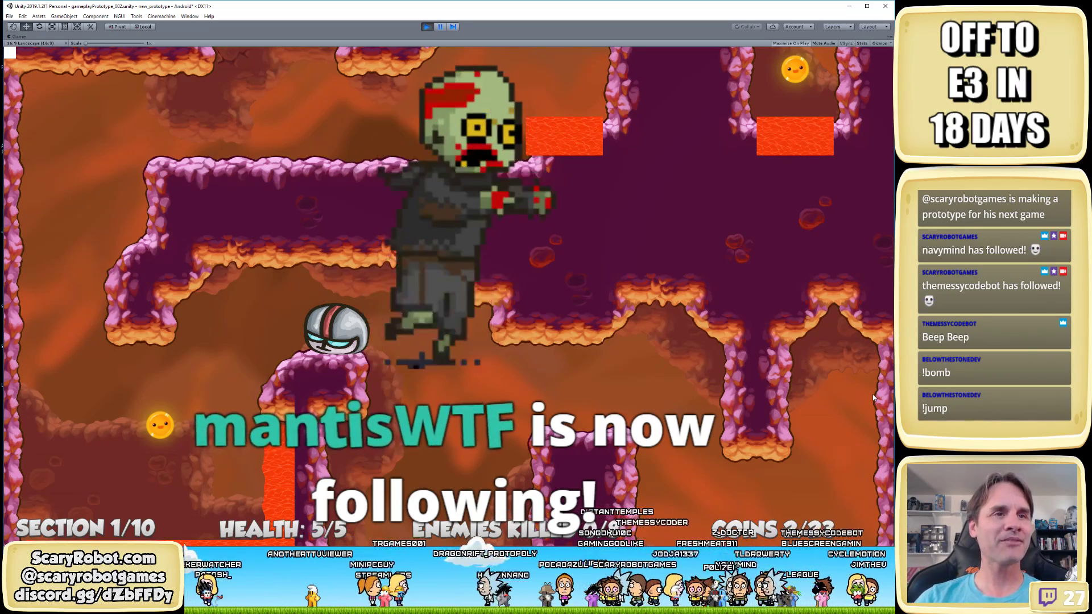
# Roll across the level, jump to the upper platform and stomp the scorpion
pyautogui.press('Left')
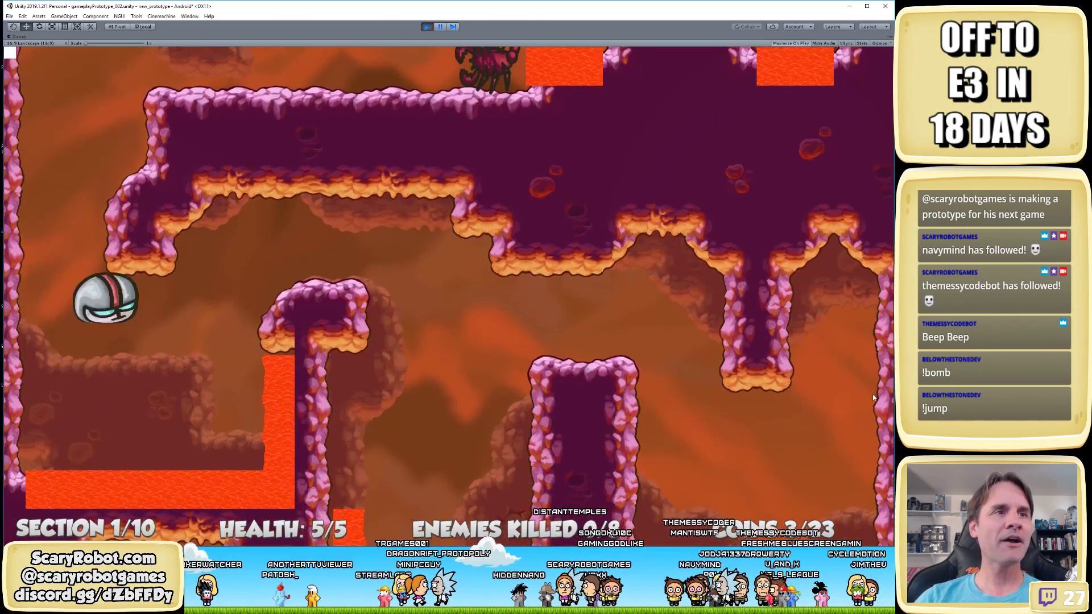
pyautogui.press('Right')
pyautogui.press('Left')
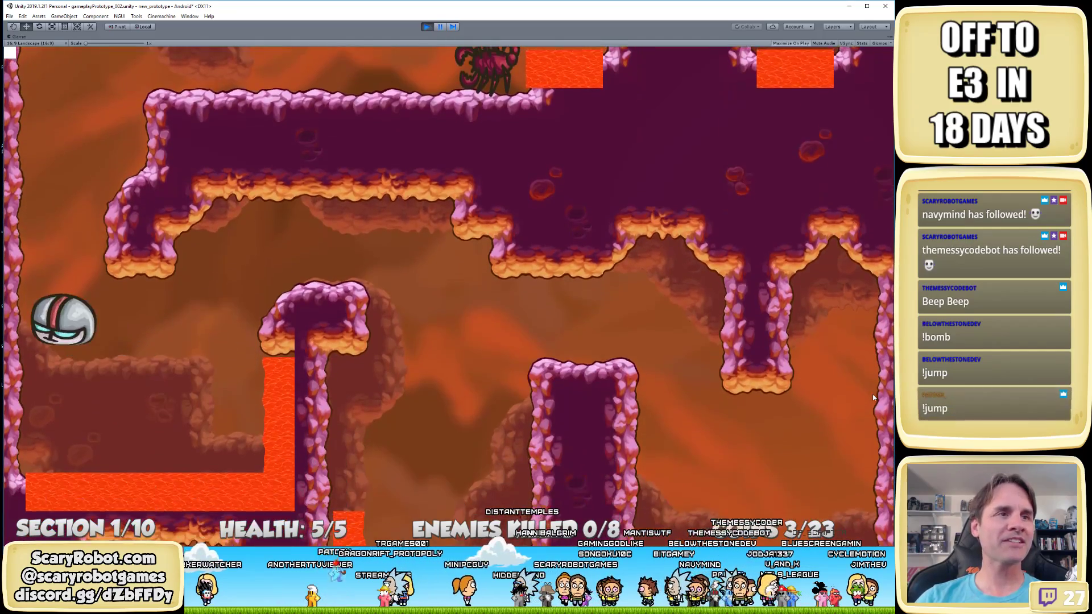
pyautogui.press('space')
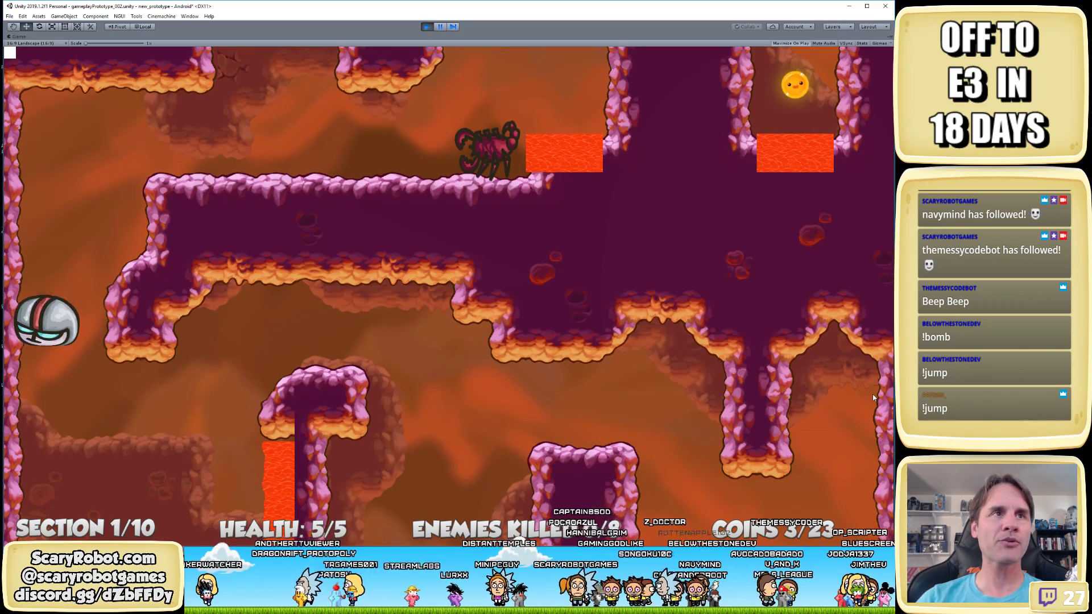
pyautogui.press('space')
pyautogui.press('Right')
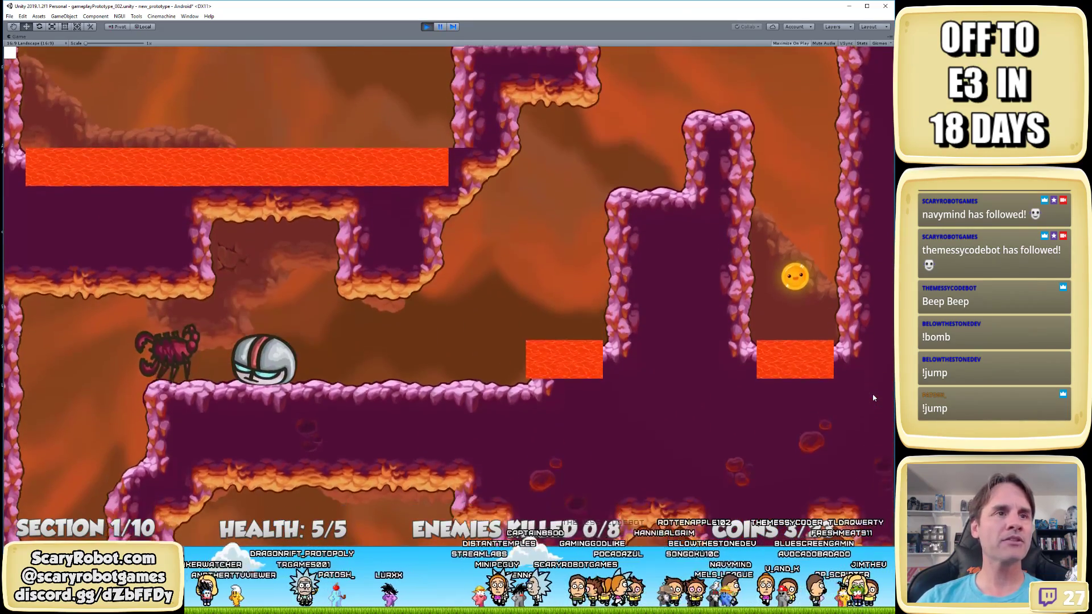
pyautogui.press('space')
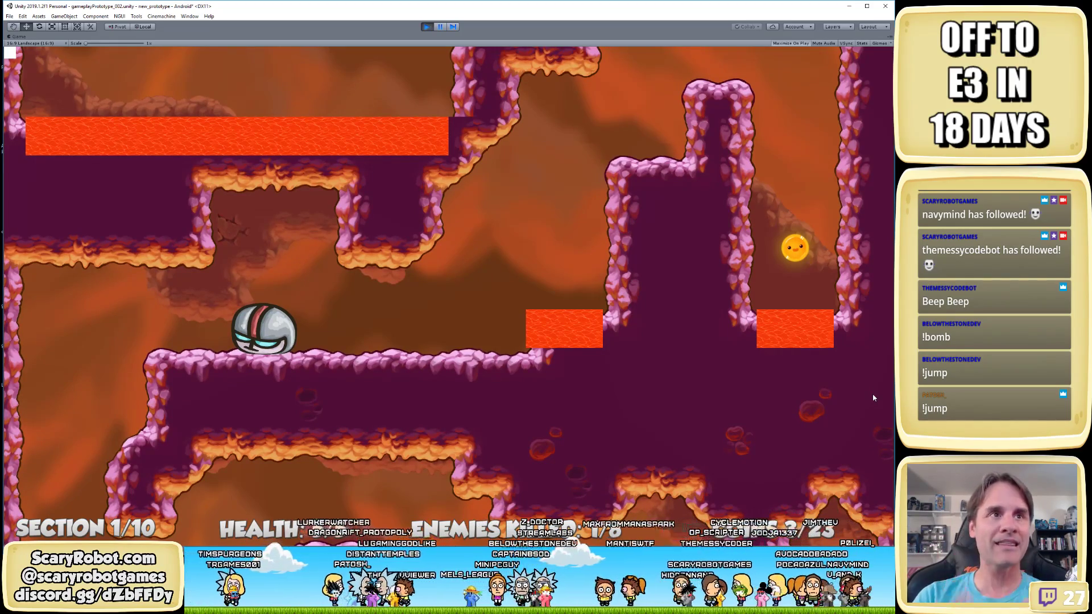
# Jump up the ledges and taller pillar into section 2, grabbing a coin and crossing the lava
pyautogui.press('space')
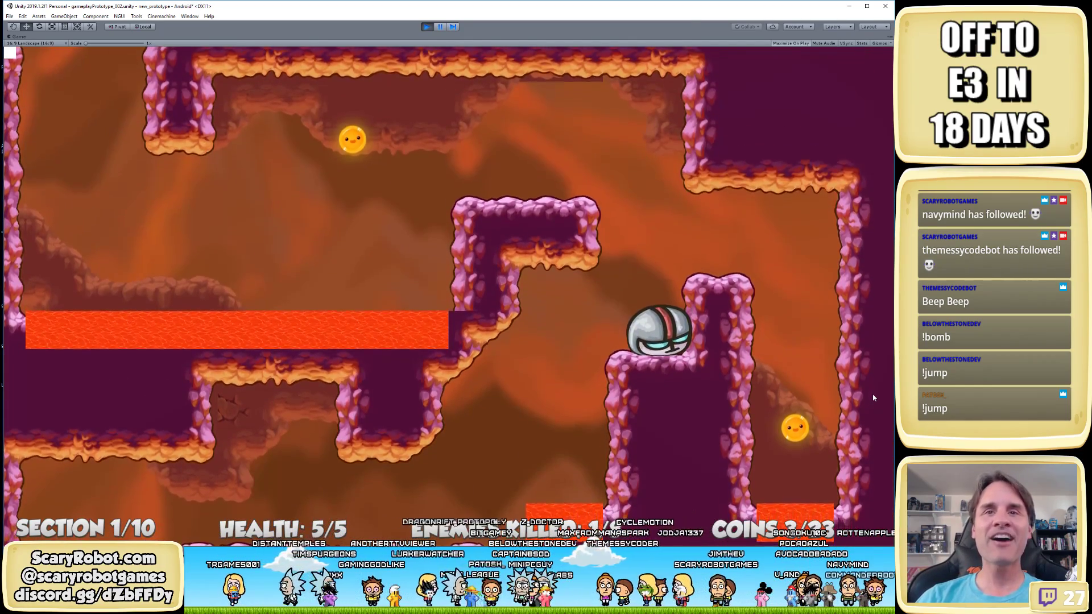
pyautogui.press('space')
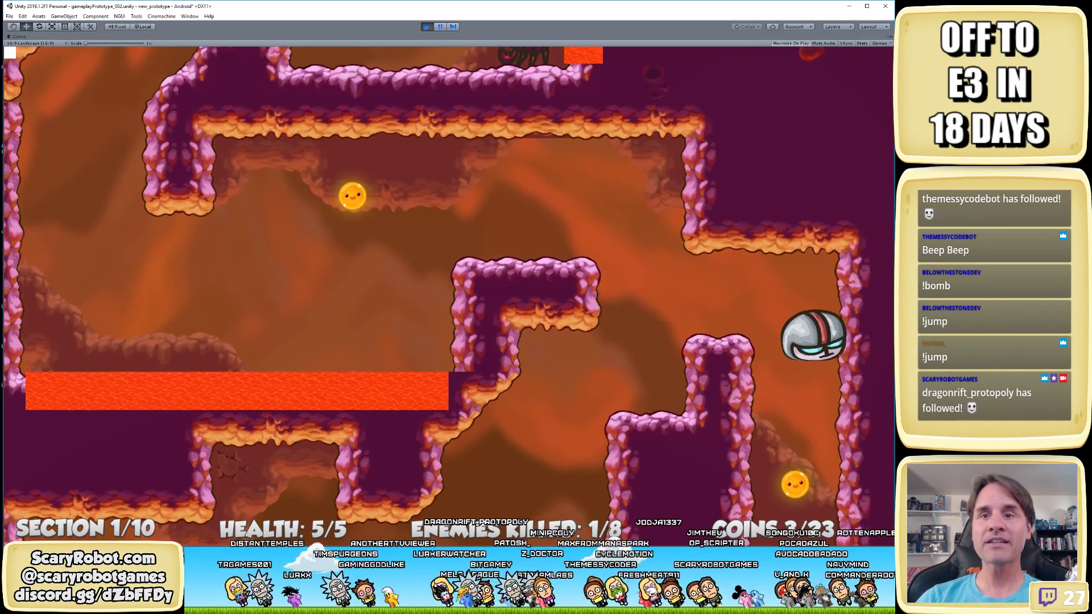
pyautogui.press('space')
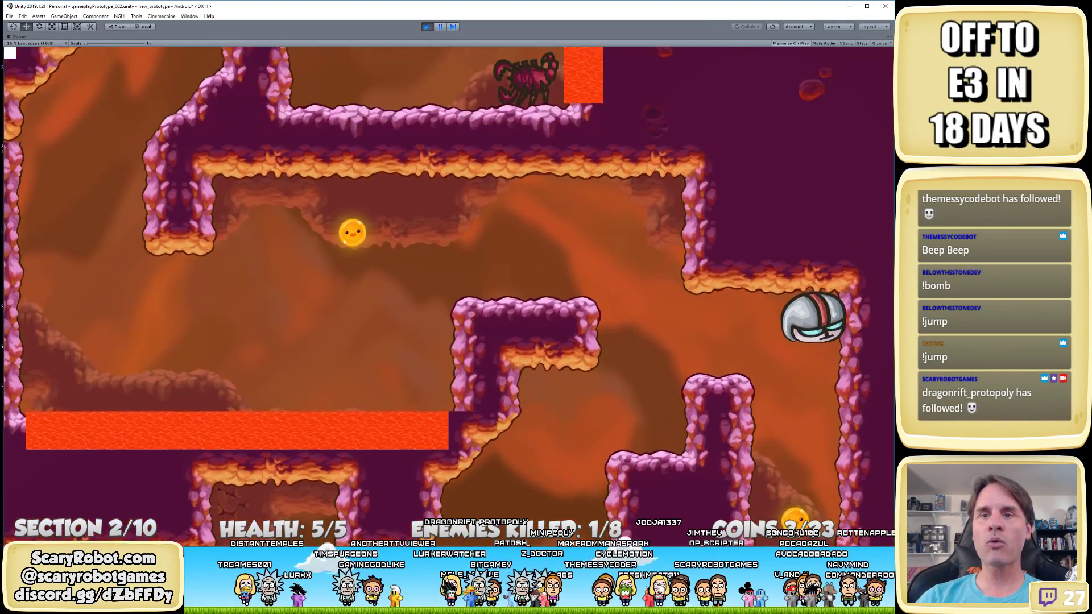
pyautogui.press('space')
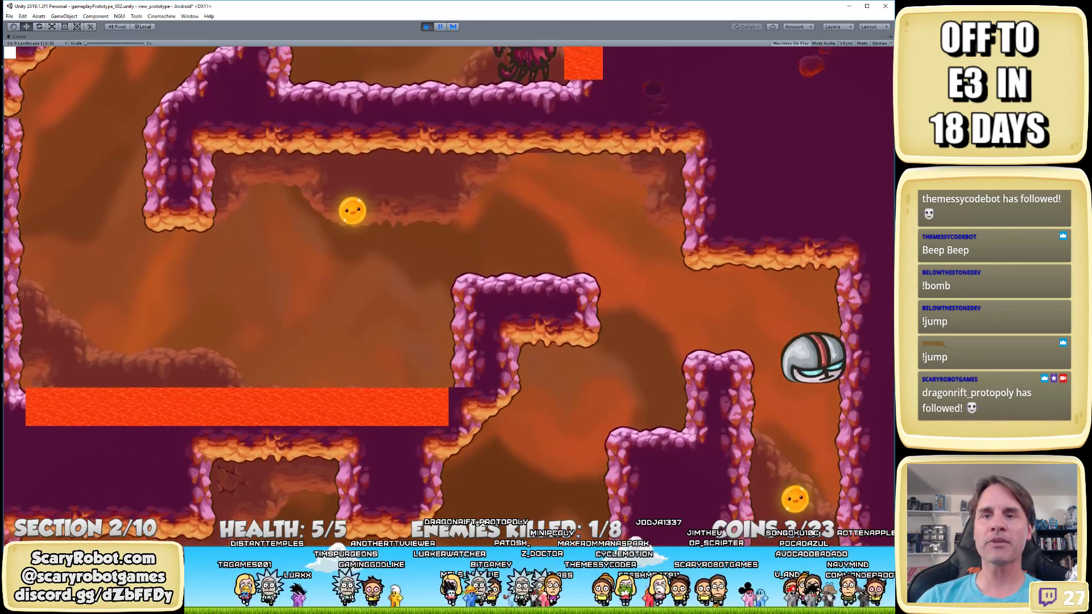
pyautogui.press('space')
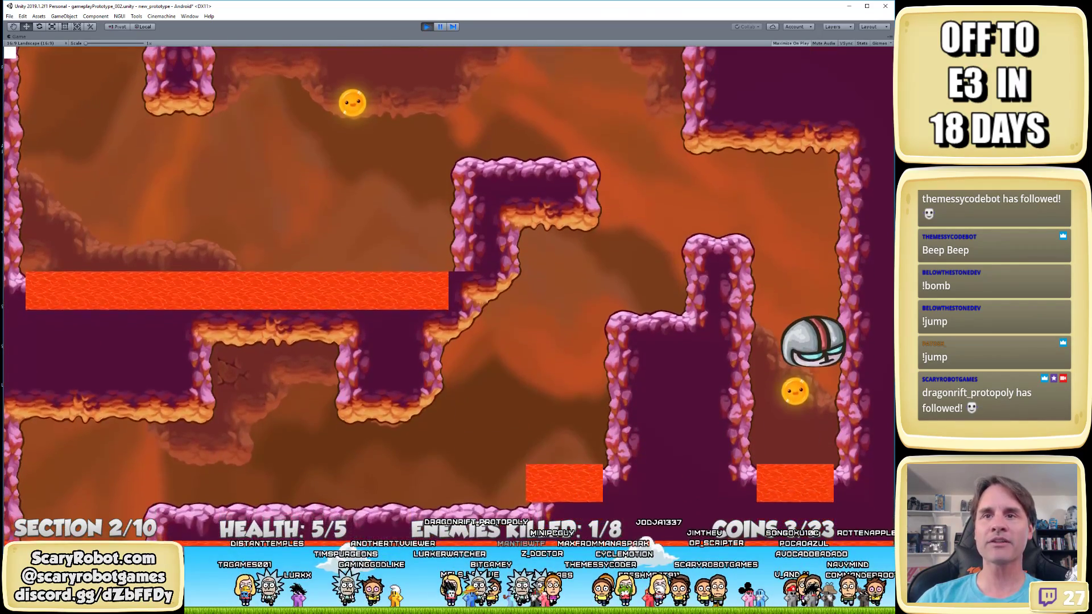
pyautogui.press('space')
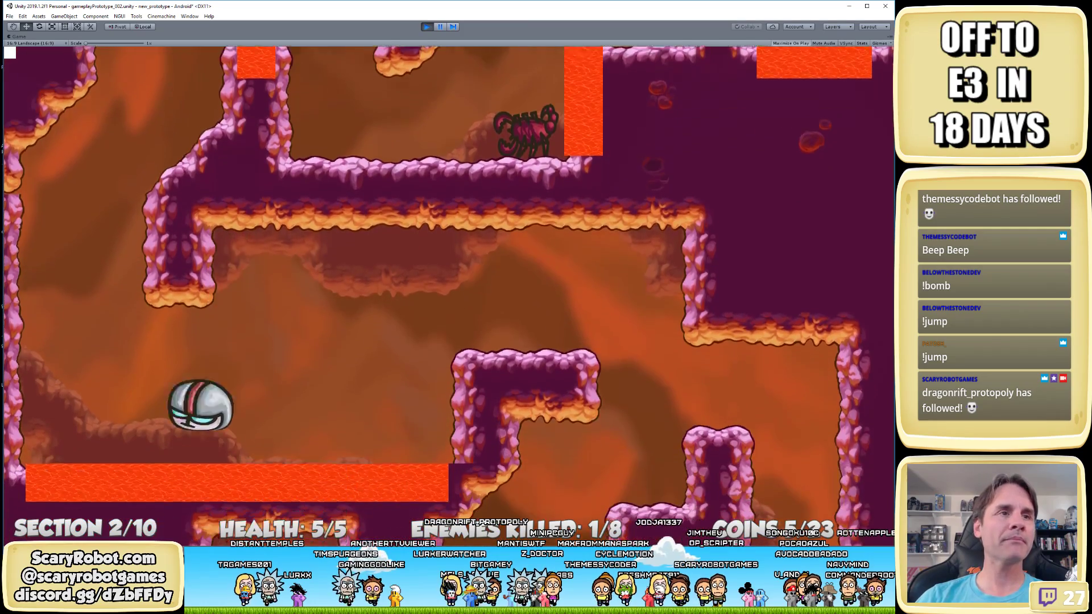
pyautogui.press('space')
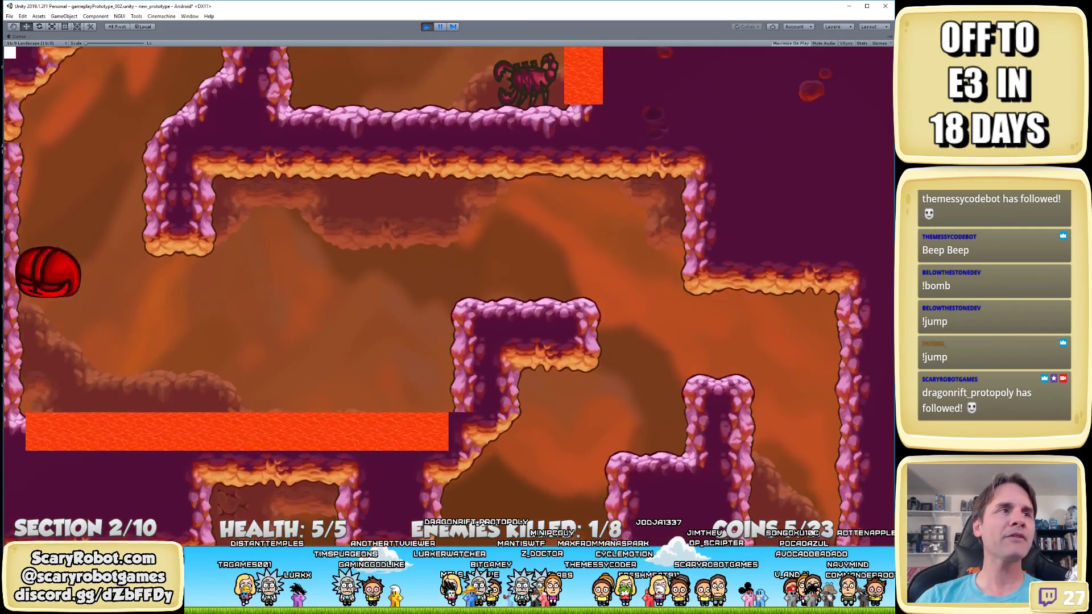
pyautogui.press('space')
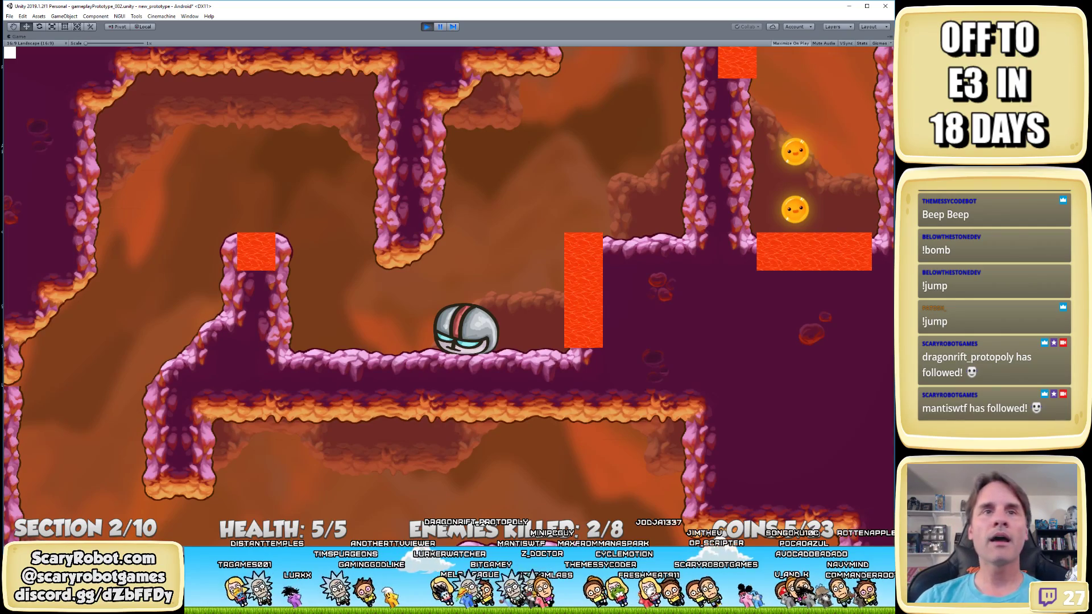
pyautogui.press('space')
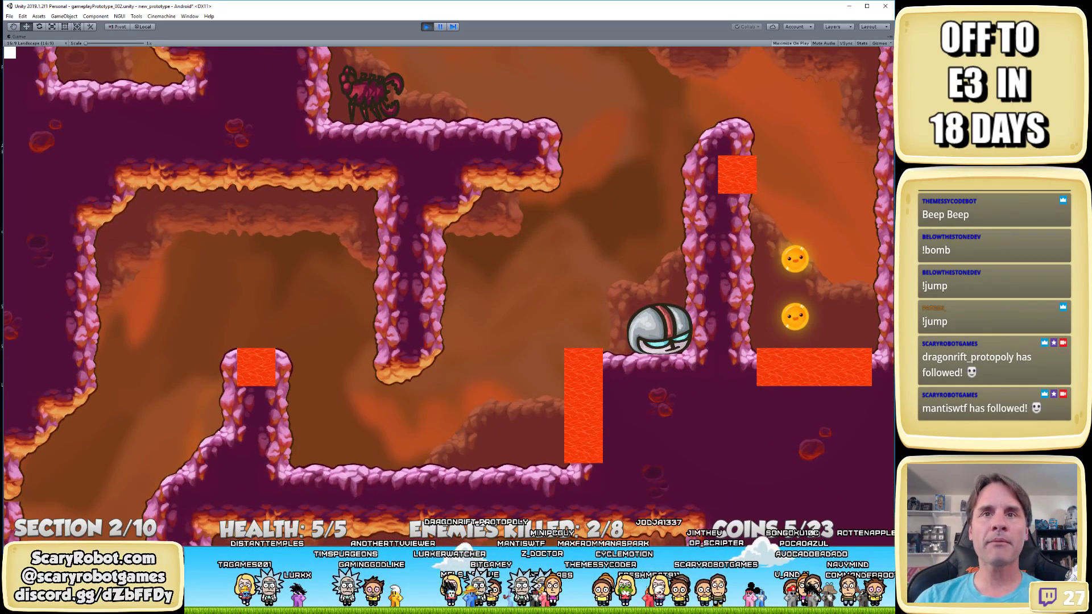
# Jump onto the pillar top into section 3, then steer the ball down to the lower ledges
pyautogui.press('space')
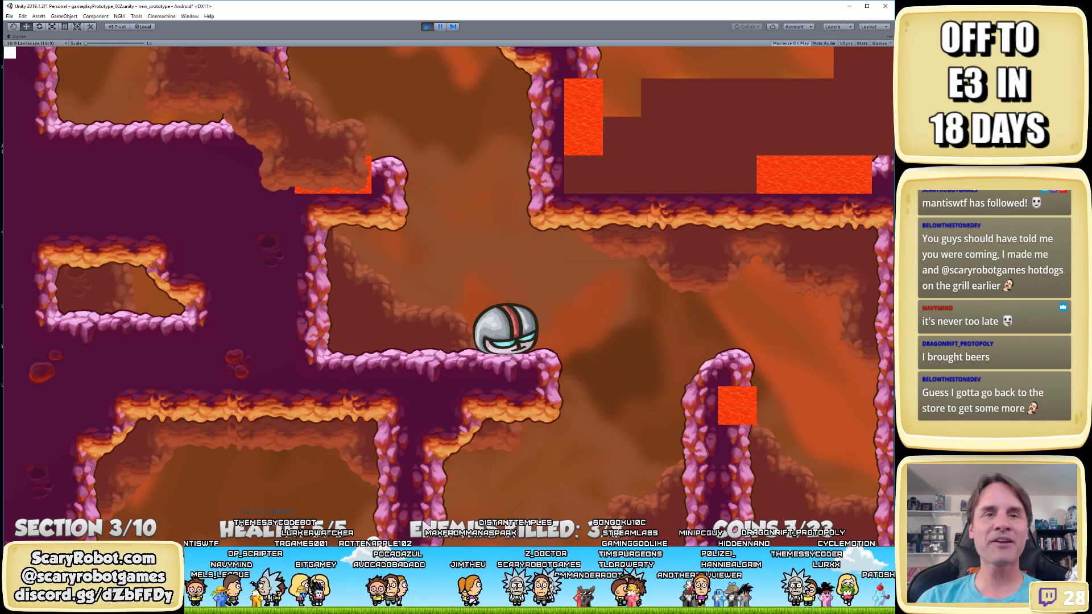
pyautogui.press('Left')
pyautogui.press('Right')
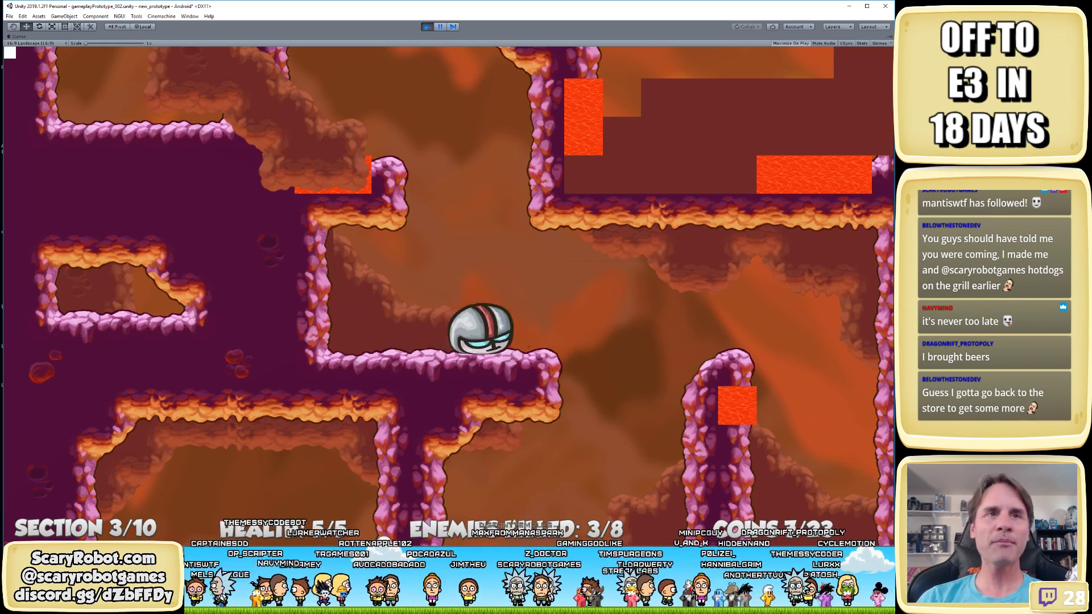
pyautogui.press('space')
pyautogui.press('Left')
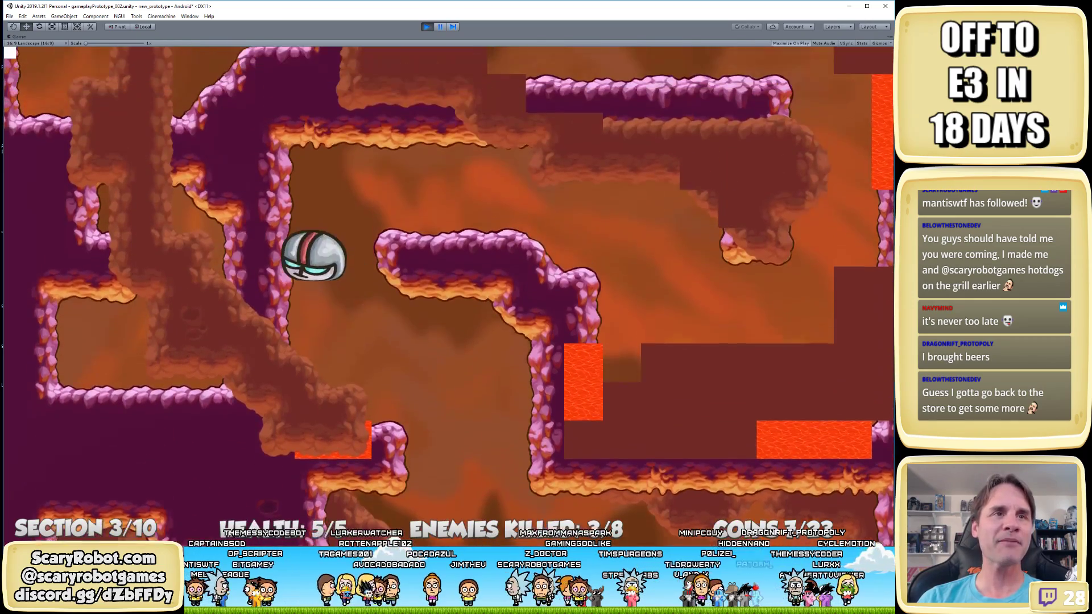
pyautogui.press('Down')
pyautogui.press('Right')
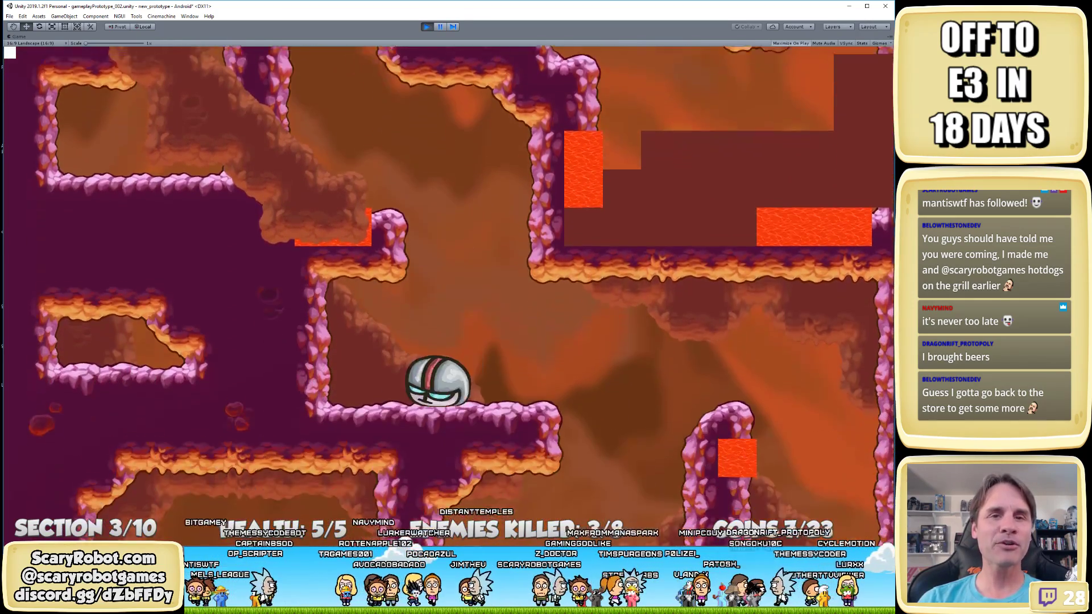
pyautogui.press('Right')
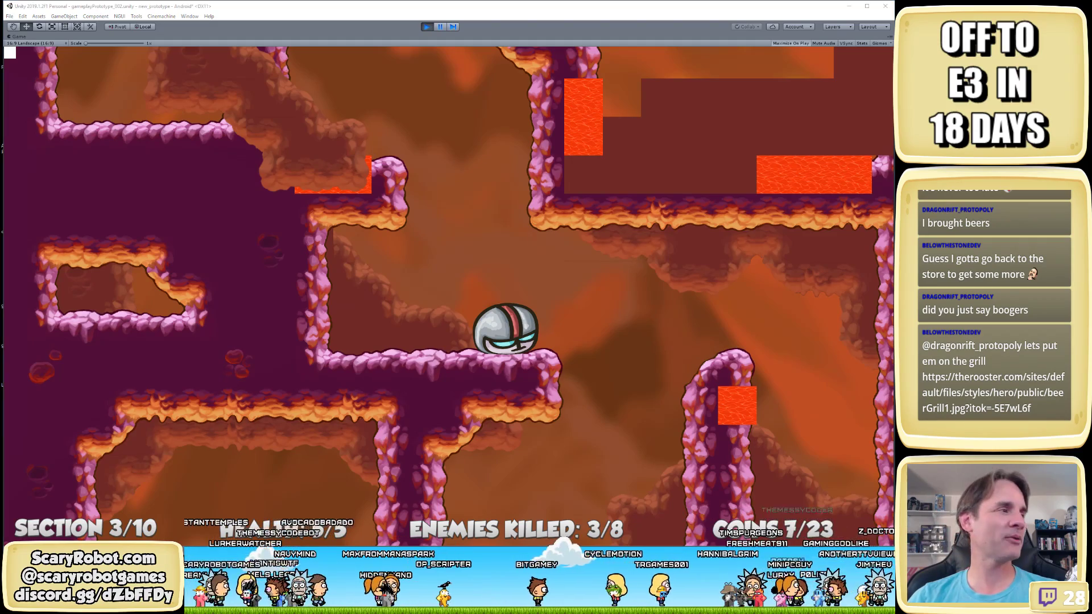
pyautogui.moveTo(891, 108); pyautogui.dragTo(427, 108)
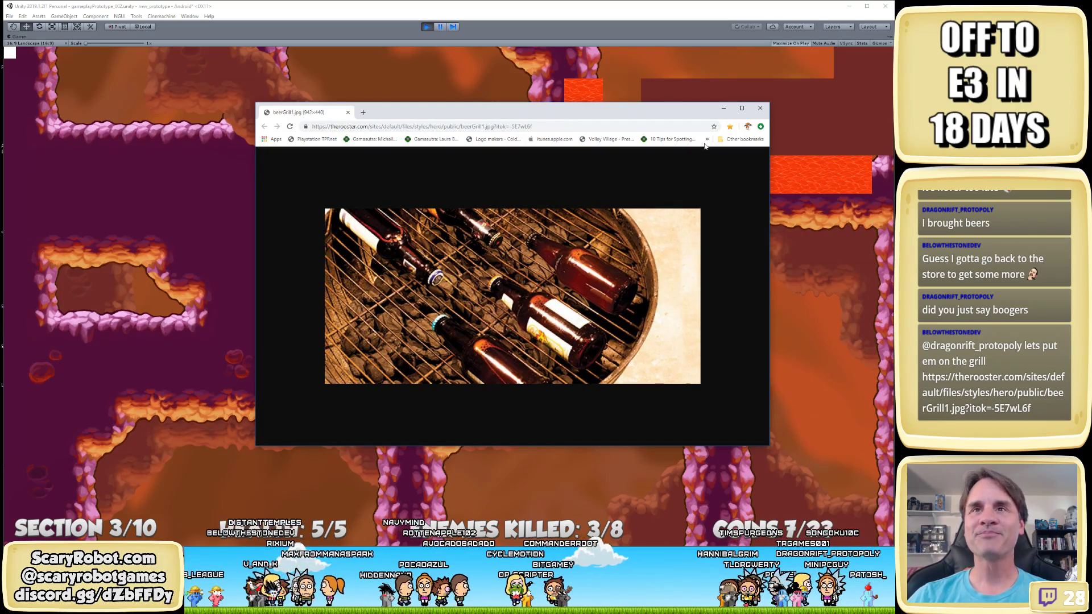
pyautogui.click(758, 109)
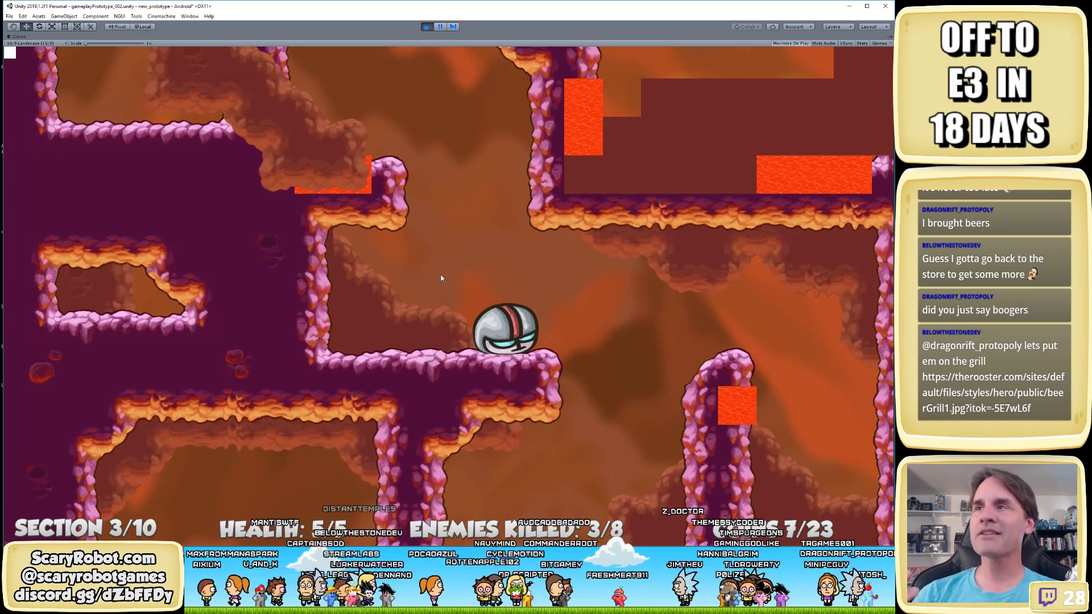
# Hop the robot up-left, roll right along its ledge, then jump left back over the ledge
pyautogui.press('space')
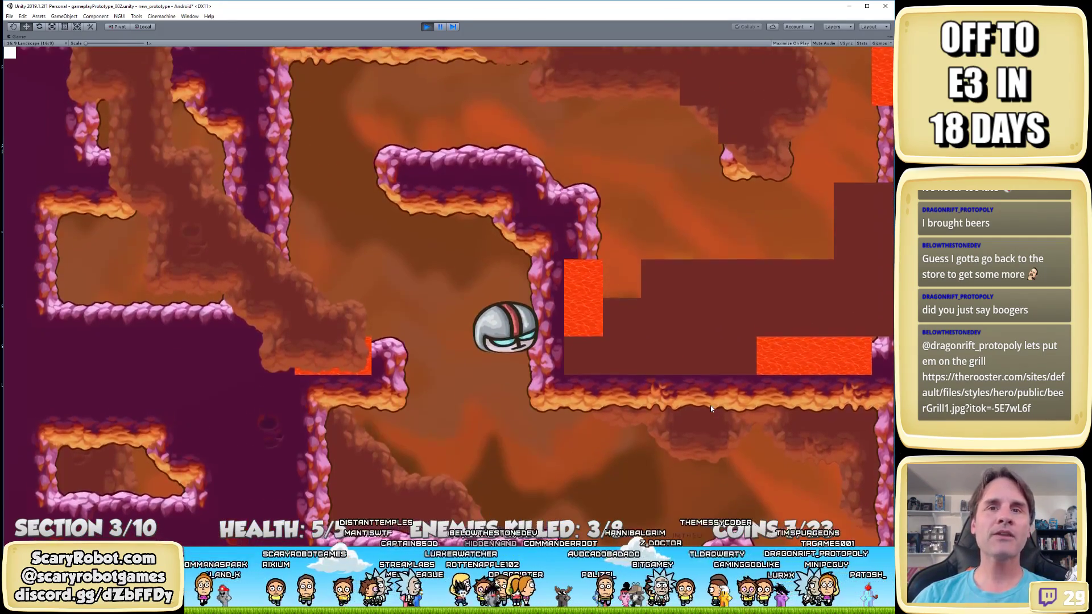
pyautogui.press('space')
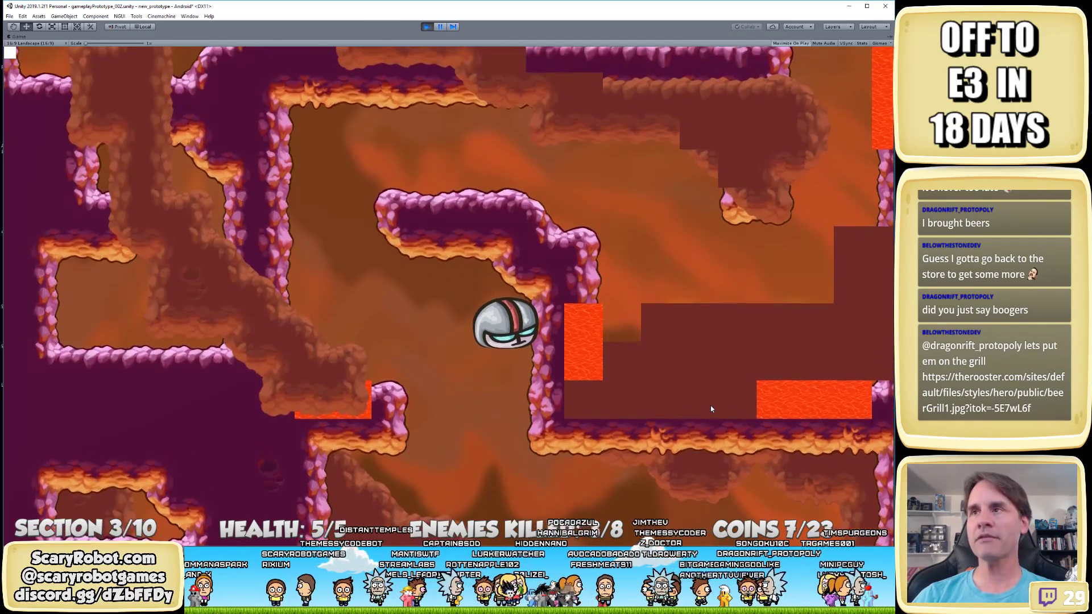
pyautogui.press('Right')
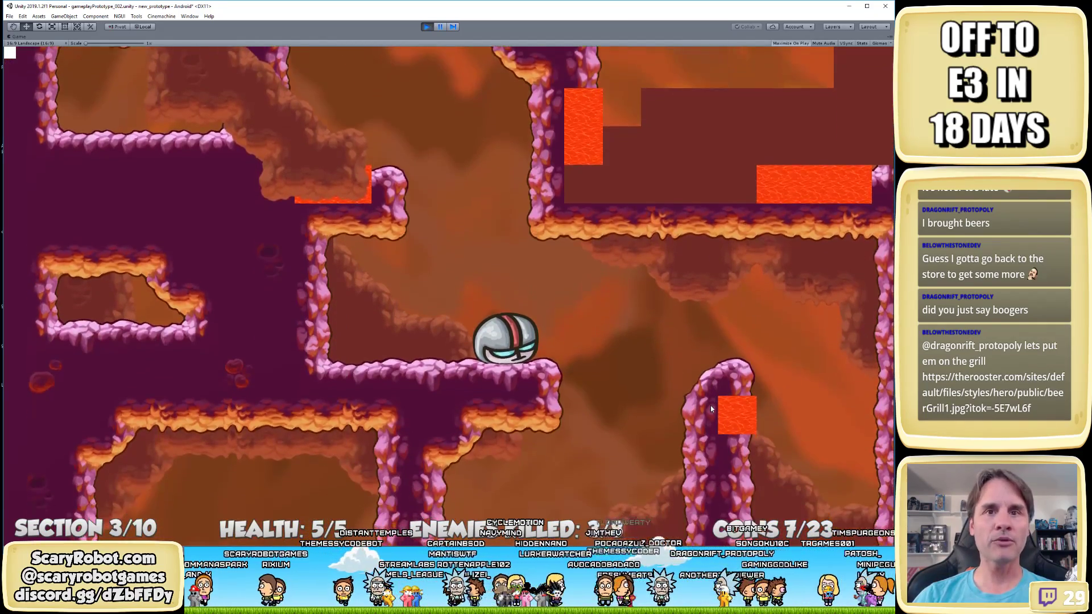
pyautogui.press('space')
pyautogui.press('Left')
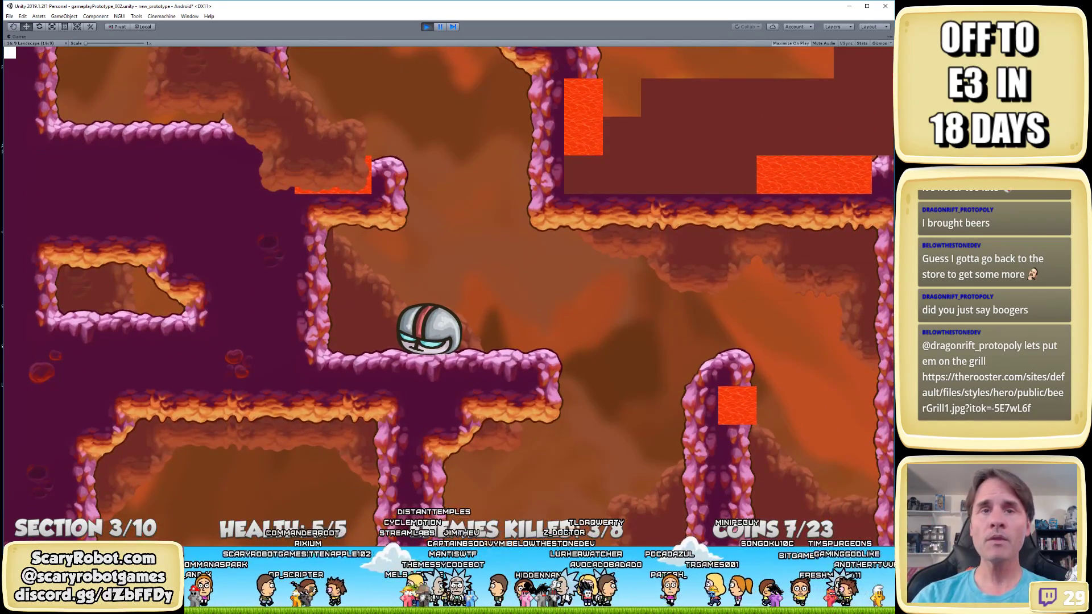
# Stop the play test and pan the Scene view onto the lava tile panel
pyautogui.click(427, 27)
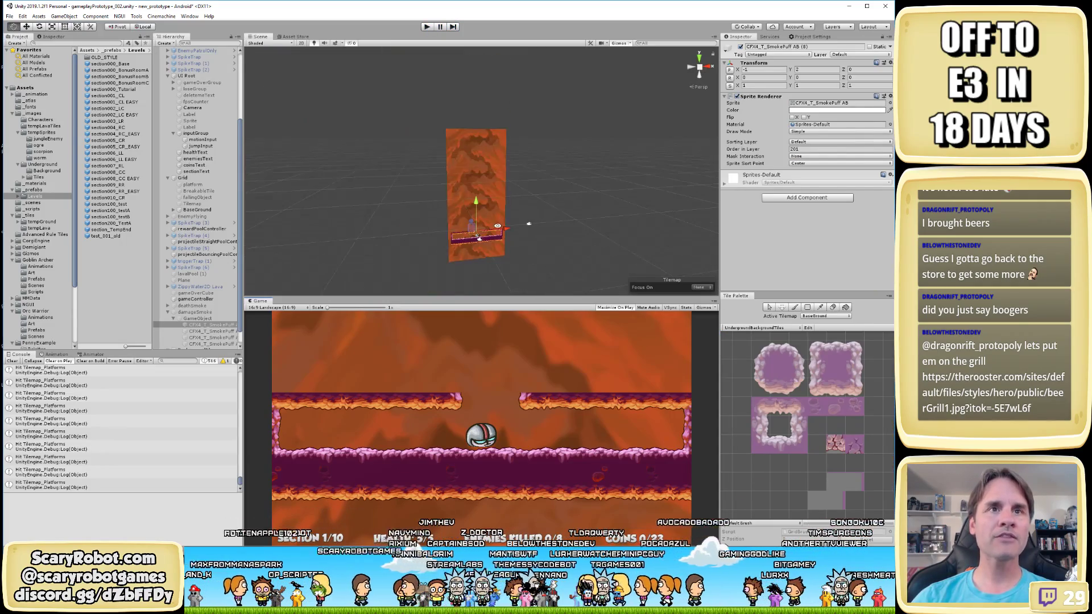
pyautogui.scroll(5, 498, 226)
pyautogui.moveTo(620, 199); pyautogui.dragTo(472, 199, button='middle')
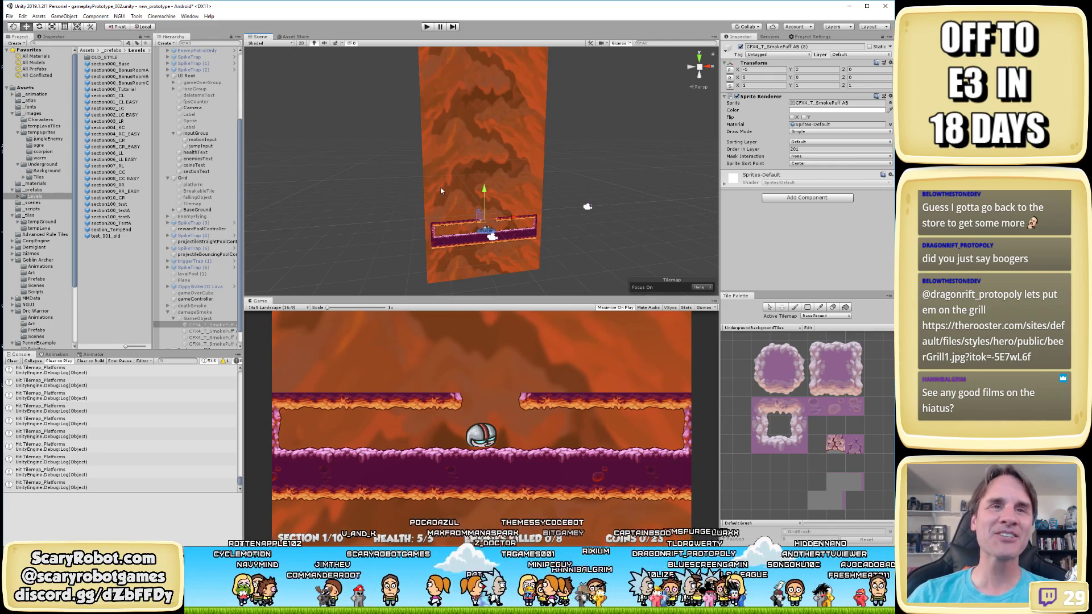
# Switch the Scene view to 2D, frame the level platform strip, and restart play mode
pyautogui.click(302, 46)
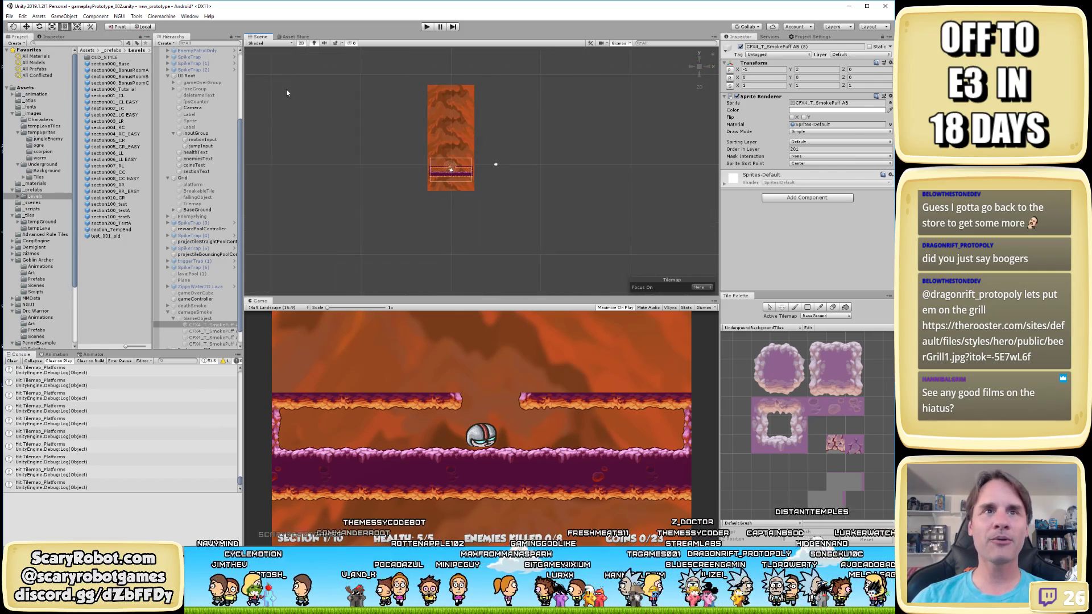
pyautogui.scroll(2, 387, 228)
pyautogui.scroll(2, 387, 228)
pyautogui.moveTo(386, 229); pyautogui.dragTo(463, 248)
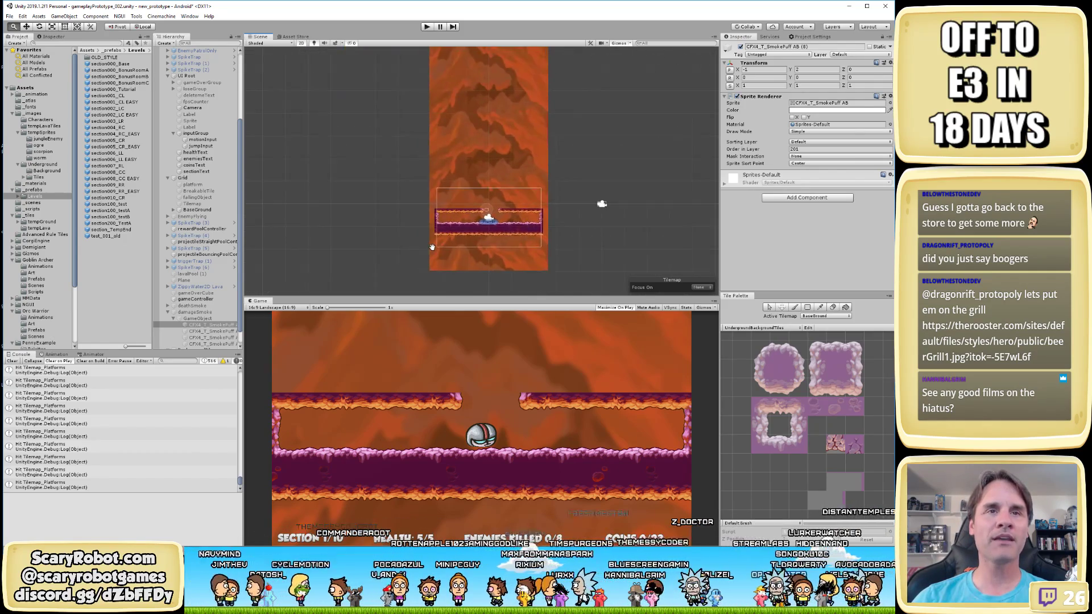
pyautogui.scroll(1, 467, 259)
pyautogui.scroll(2, 467, 260)
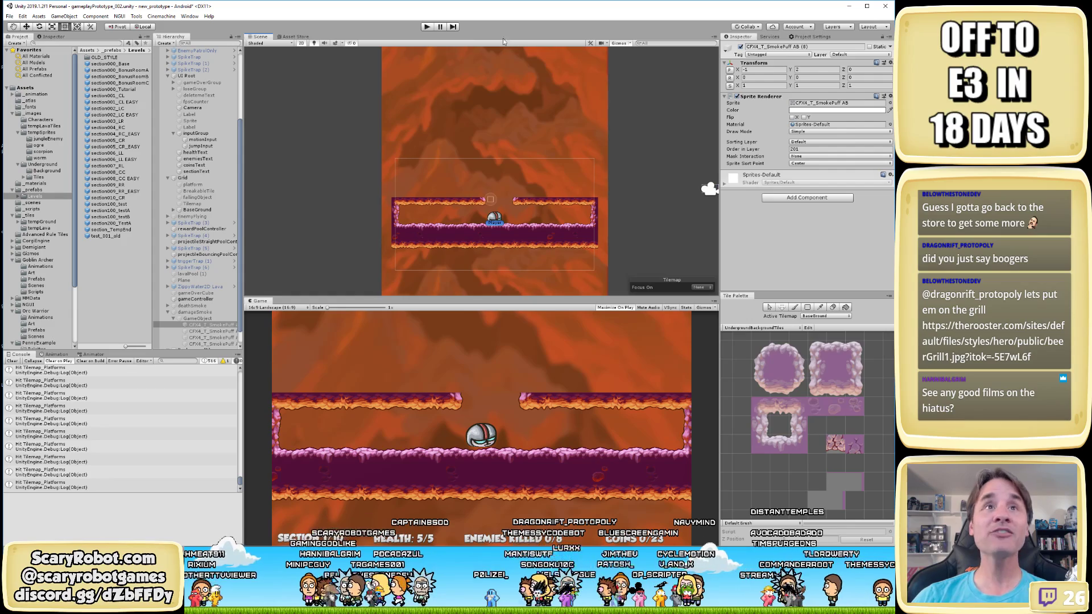
pyautogui.click(428, 27)
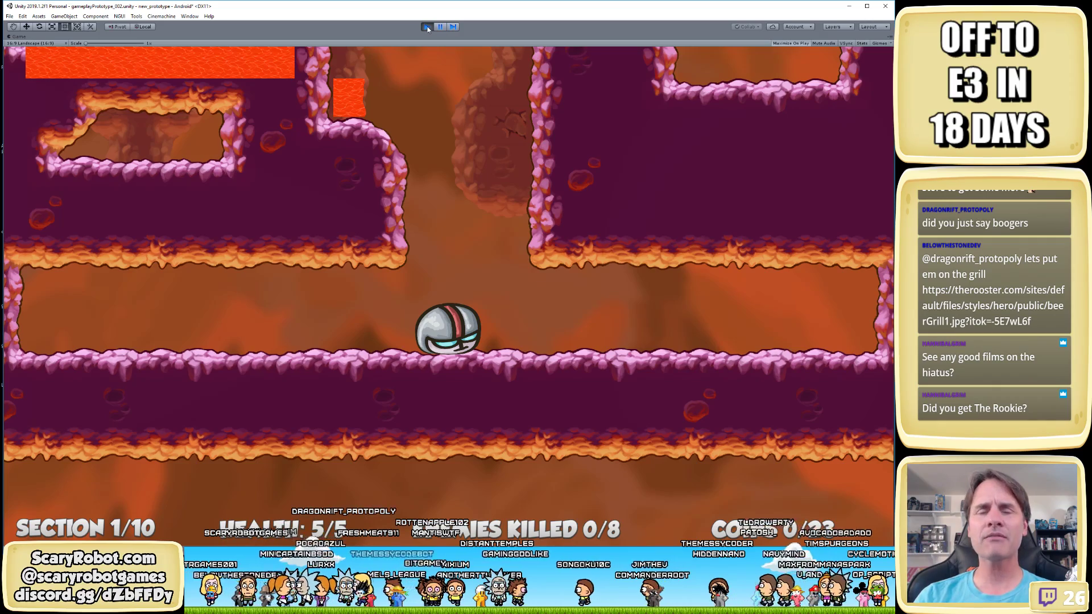
# Bounce the robot up the shaft, across both pillar tops and onto the upper ledge
pyautogui.press('space')
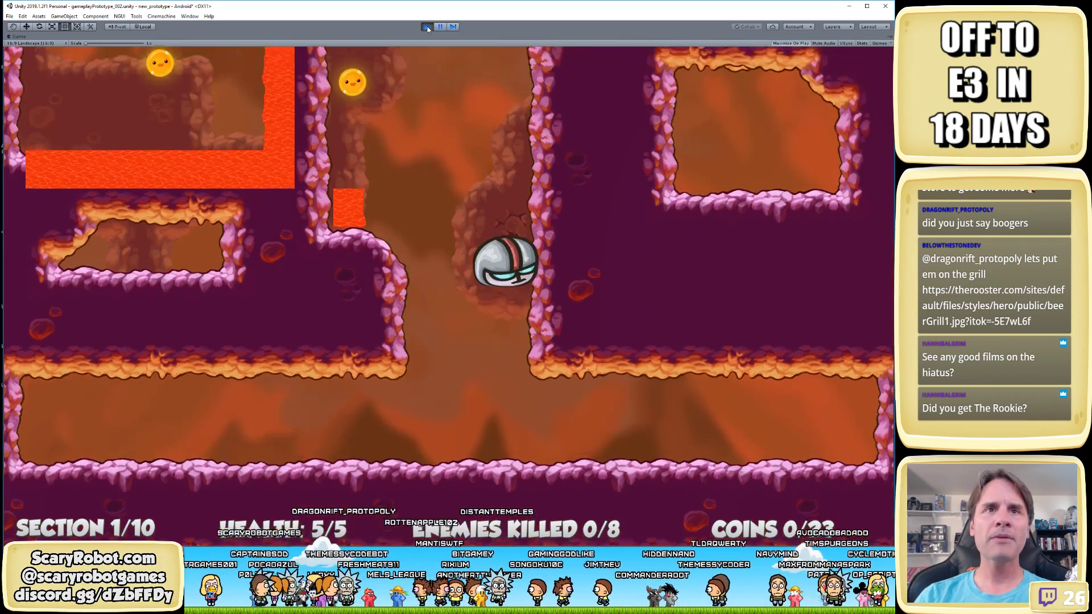
pyautogui.press('space')
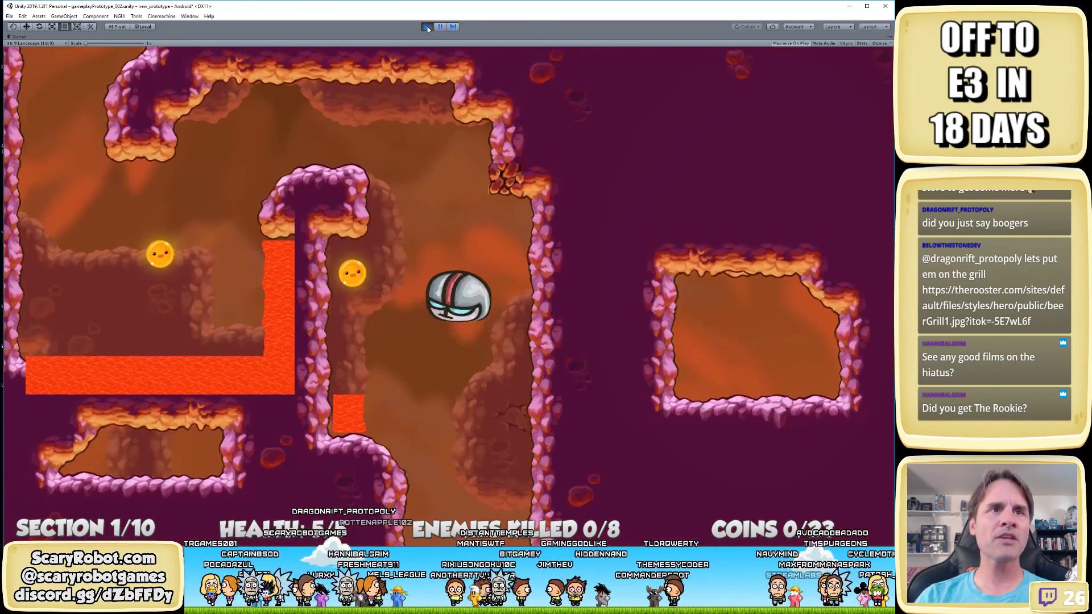
pyautogui.press('space')
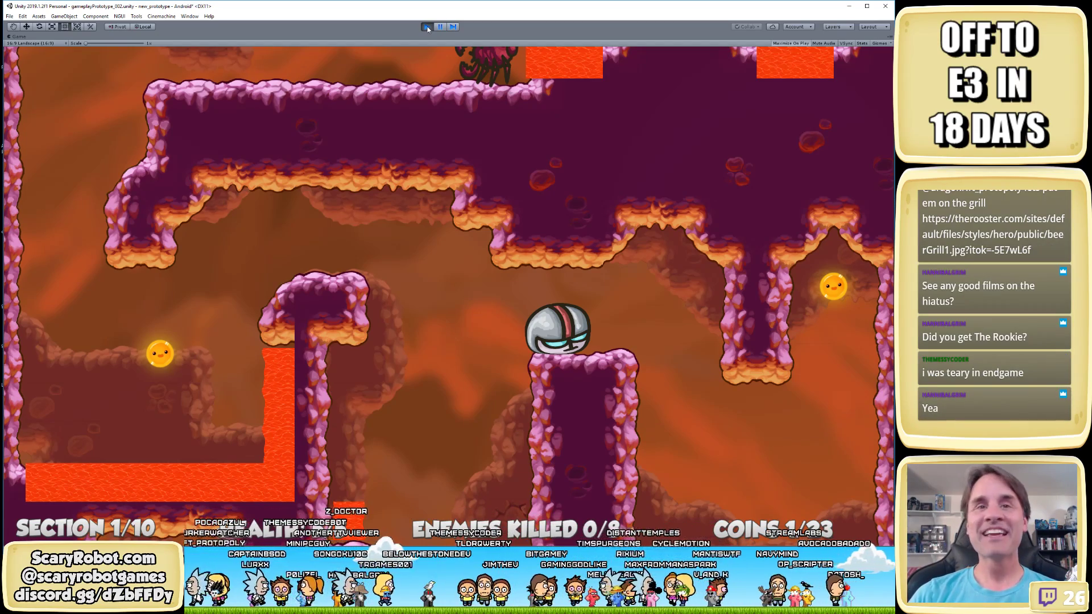
pyautogui.press('Left')
pyautogui.press('space')
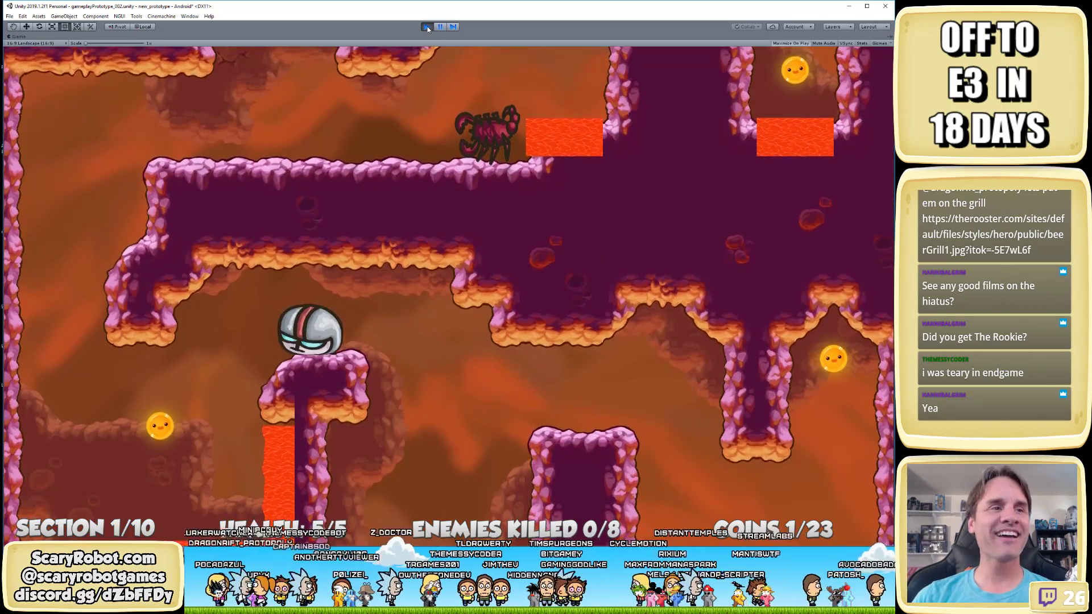
pyautogui.press('Left')
pyautogui.press('space')
pyautogui.press('Right')
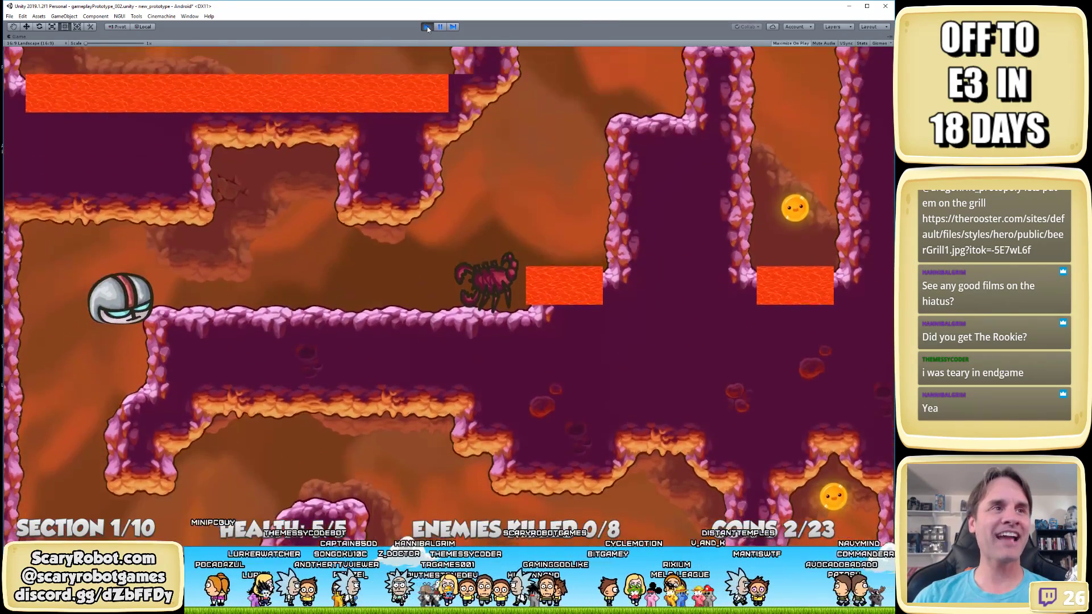
# Roll right to kill the scorpion, regain the tall pillar, then pause and stop play mode
pyautogui.press('Right')
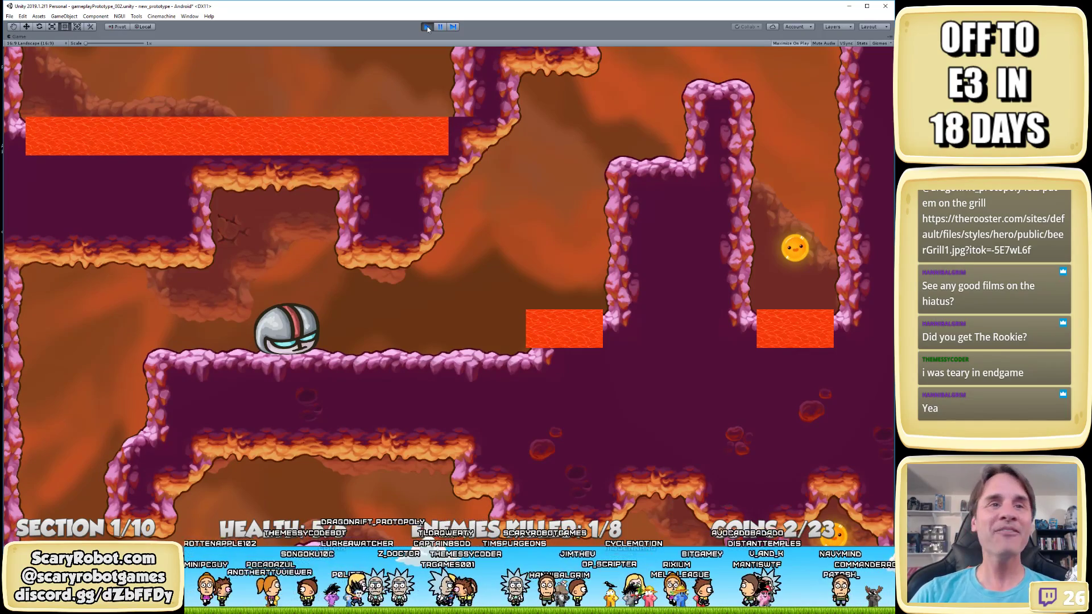
pyautogui.press('Right')
pyautogui.press('space')
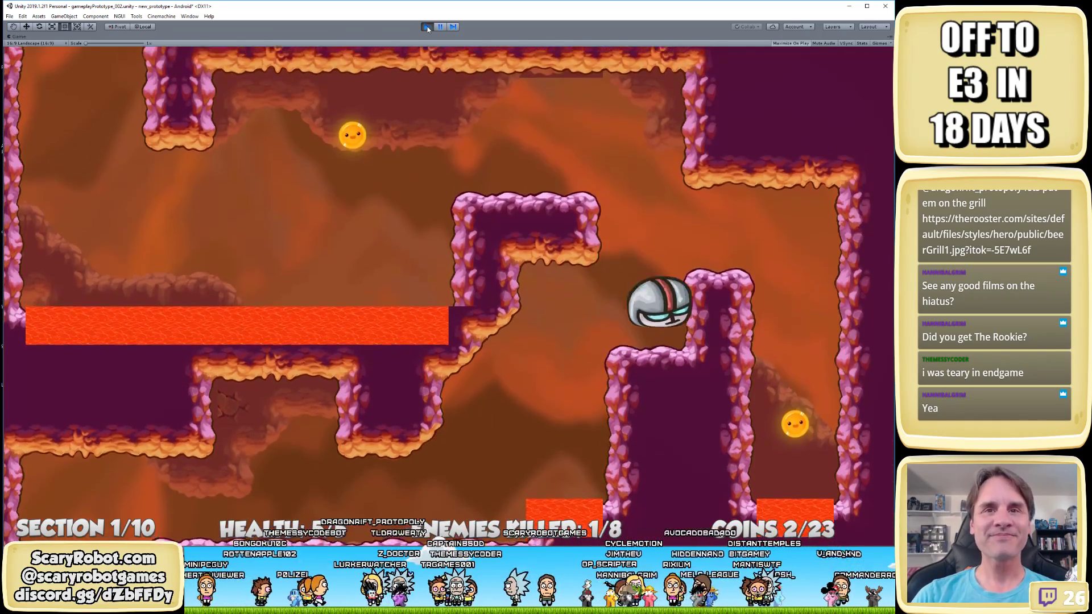
pyautogui.press('Right')
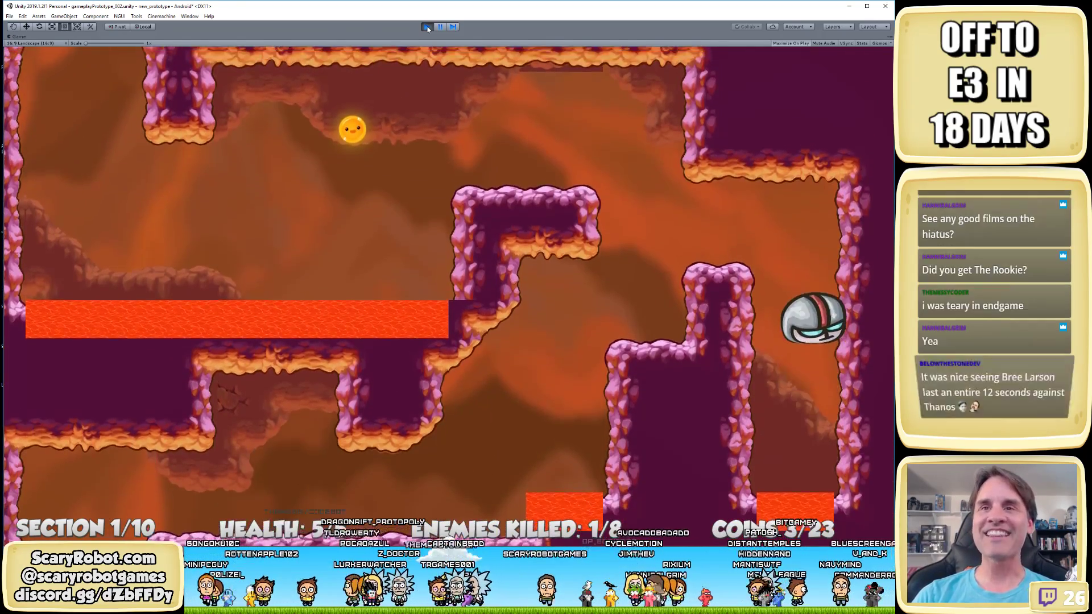
pyautogui.press('Left')
pyautogui.press('space')
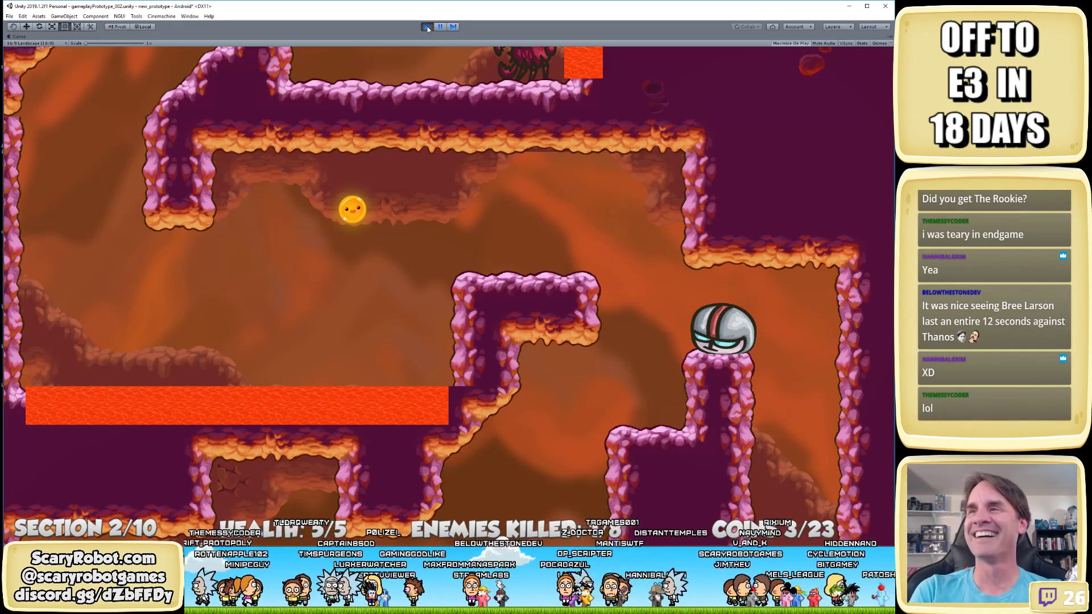
pyautogui.click(428, 26)
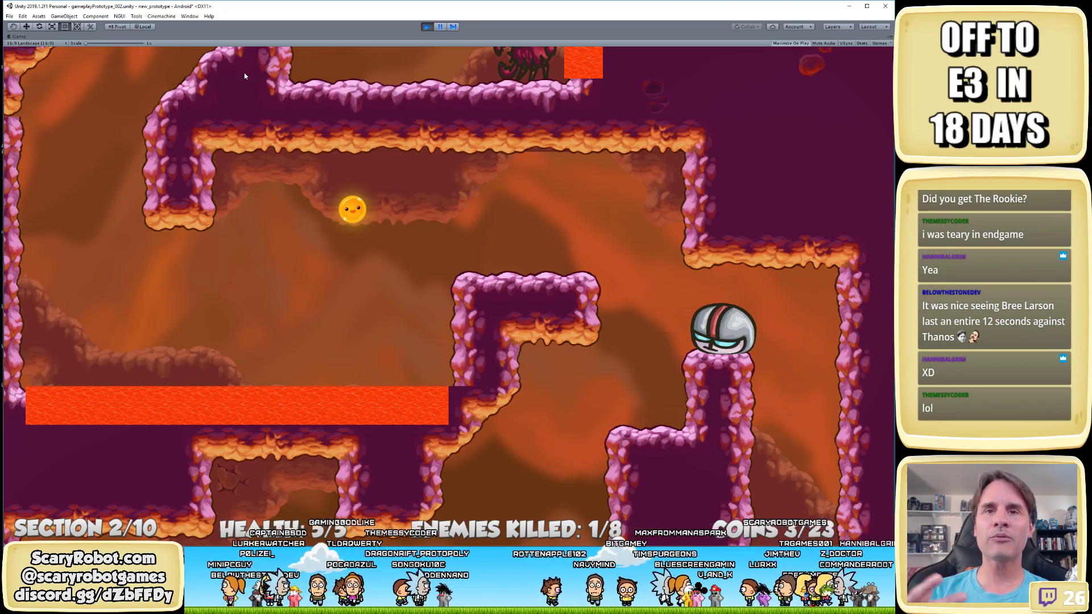
pyautogui.click(426, 27)
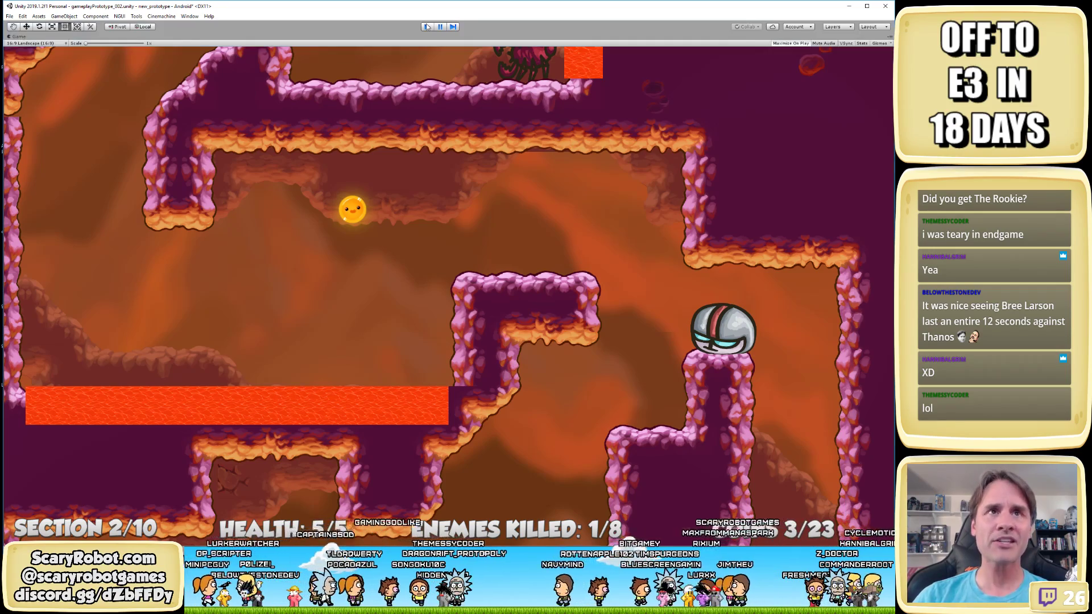
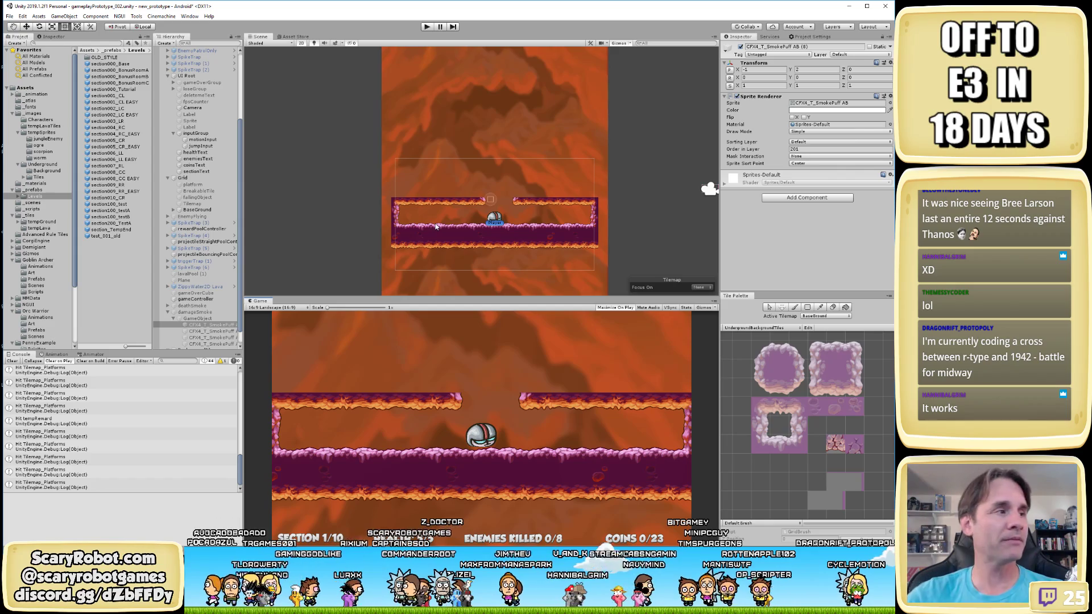
# Open section007_RL, then the section005_CR_EASY level prefab from the Levels folder
pyautogui.scroll(3, 580, 207)
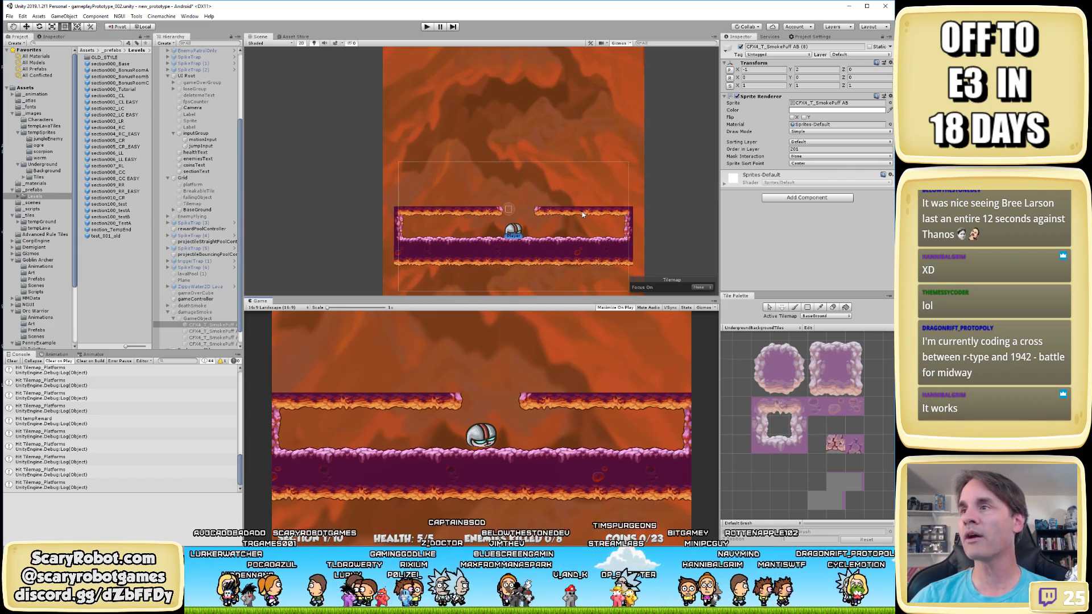
pyautogui.scroll(2, 571, 214)
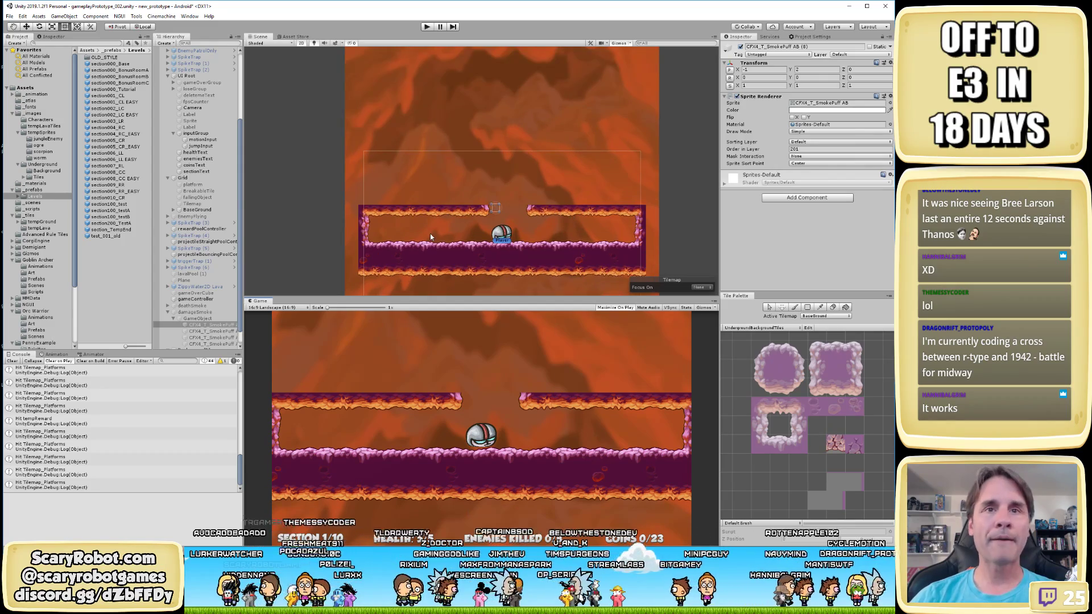
pyautogui.doubleClick(122, 165)
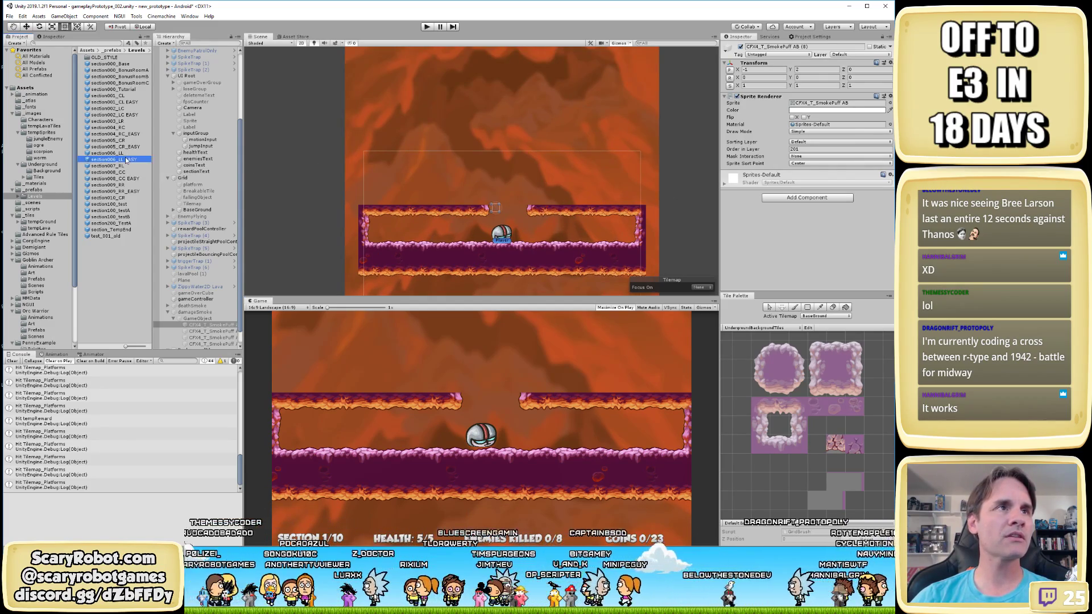
pyautogui.doubleClick(126, 147)
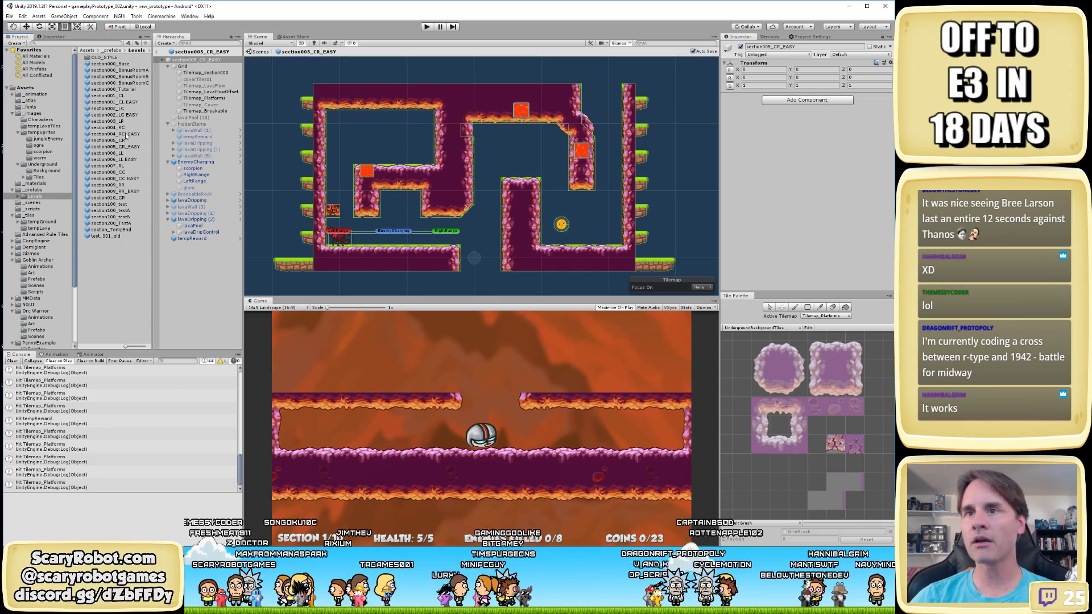
# Open the section008_CC EASY prefab and frame its cave platforms, lava columns and dark gaps
pyautogui.doubleClick(117, 178)
pyautogui.moveTo(540, 188); pyautogui.dragTo(498, 206, button='middle')
pyautogui.scroll(2, 560, 187)
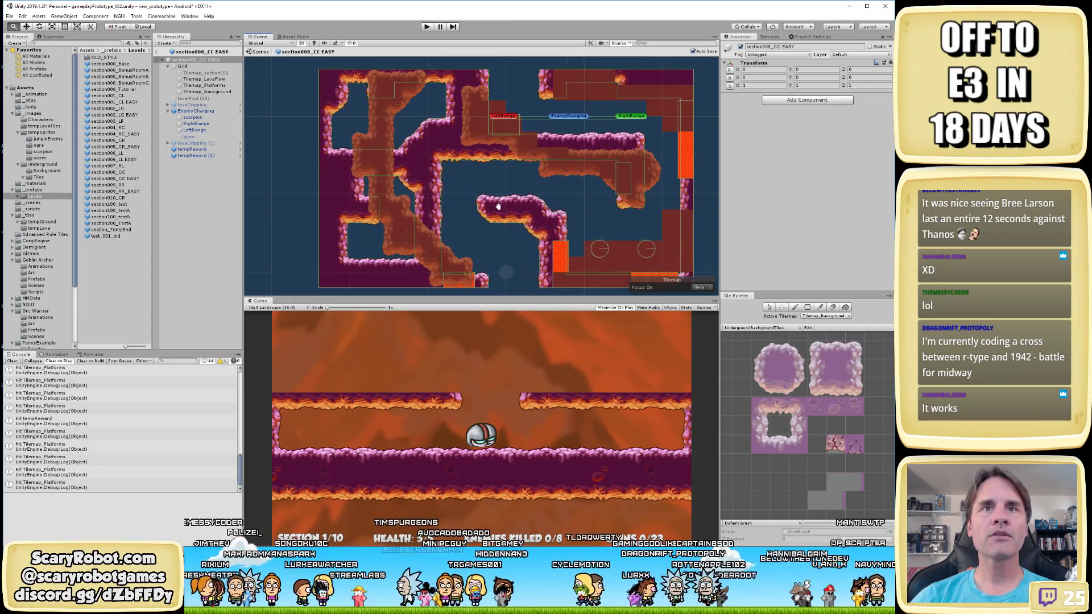
pyautogui.scroll(5, 576, 204)
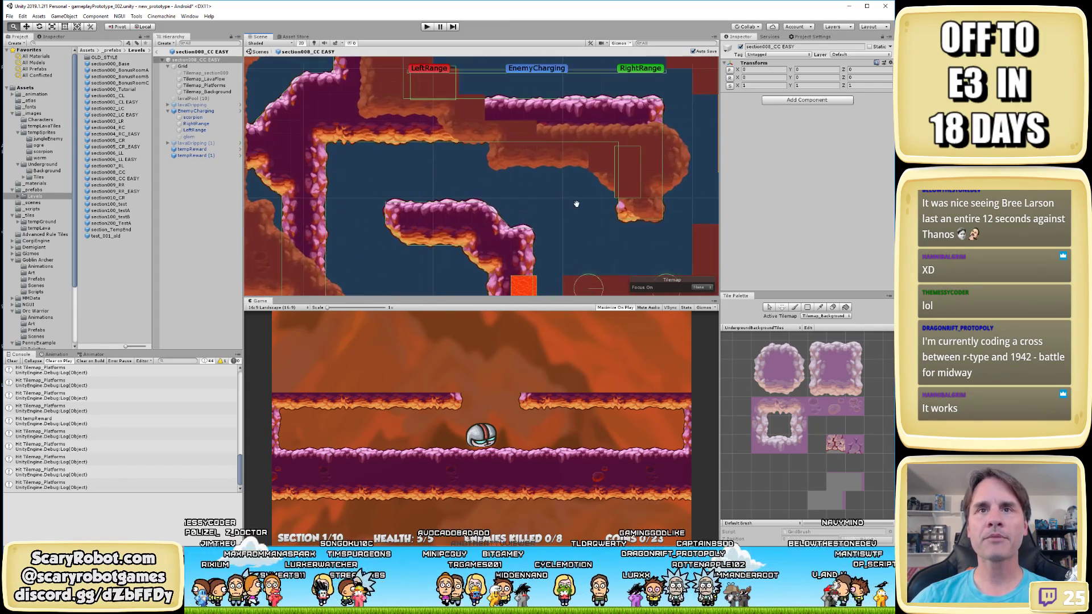
pyautogui.moveTo(576, 203); pyautogui.dragTo(487, 234, button='middle')
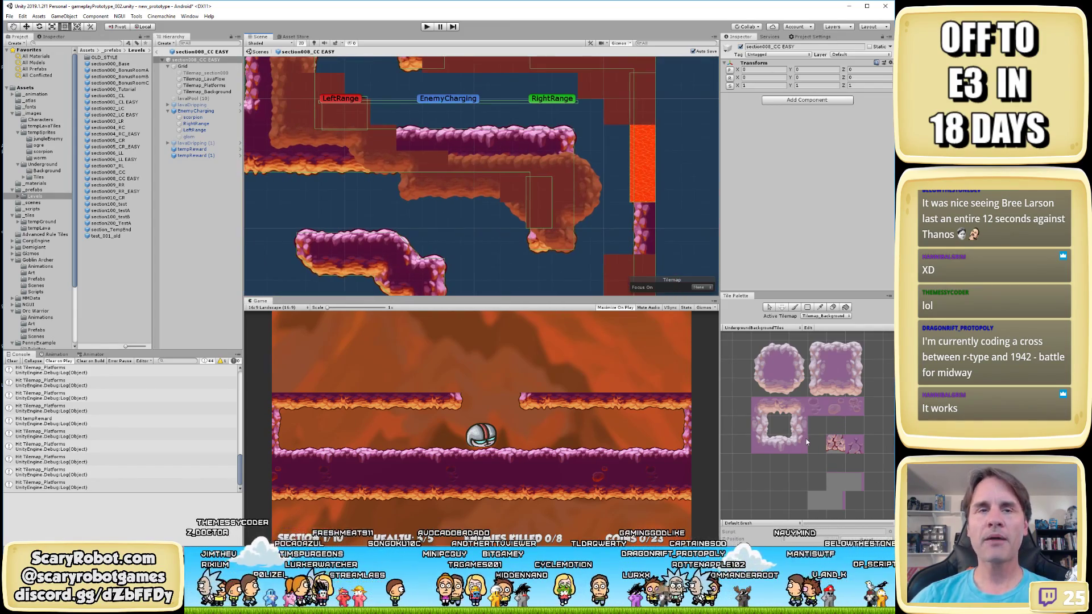
pyautogui.scroll(-2, 541, 226)
pyautogui.moveTo(506, 225); pyautogui.dragTo(553, 208, button='middle')
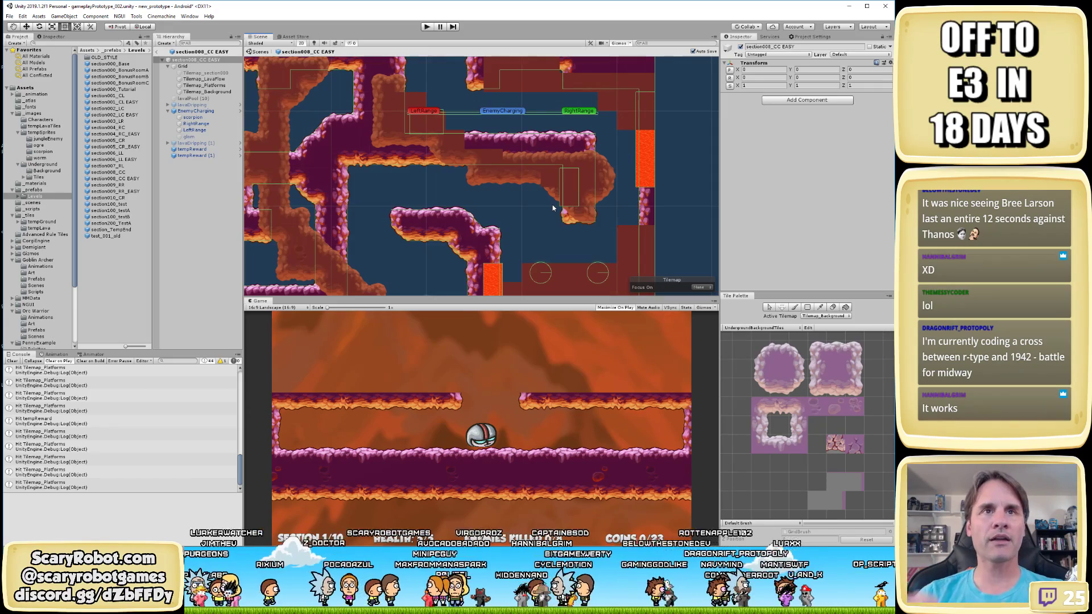
# Paint a dark red tile from the UndergroundTiles palette into a lower gap
pyautogui.click(729, 328)
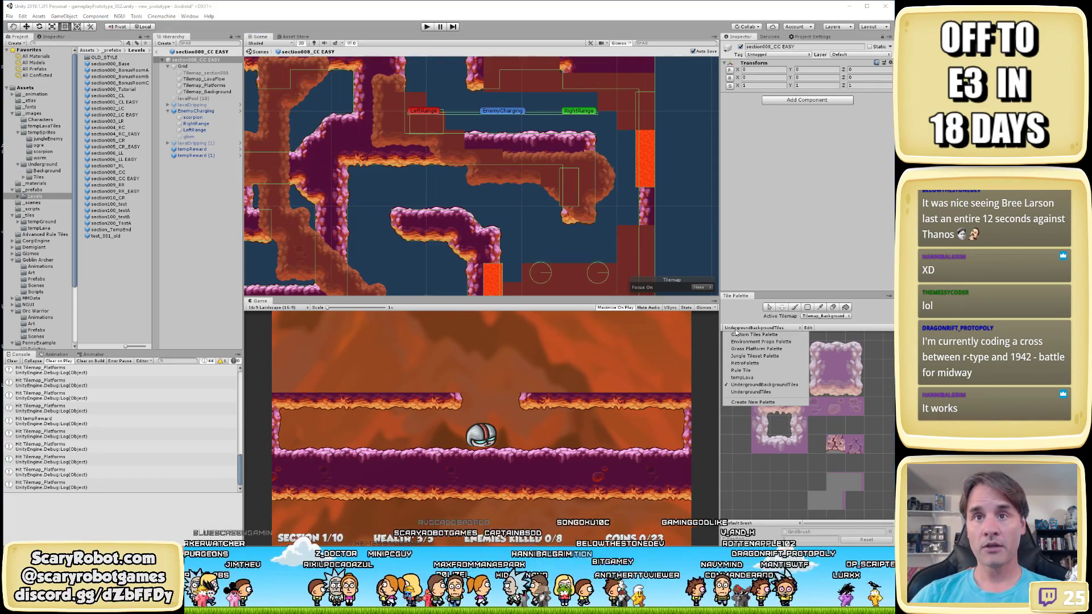
pyautogui.click(761, 393)
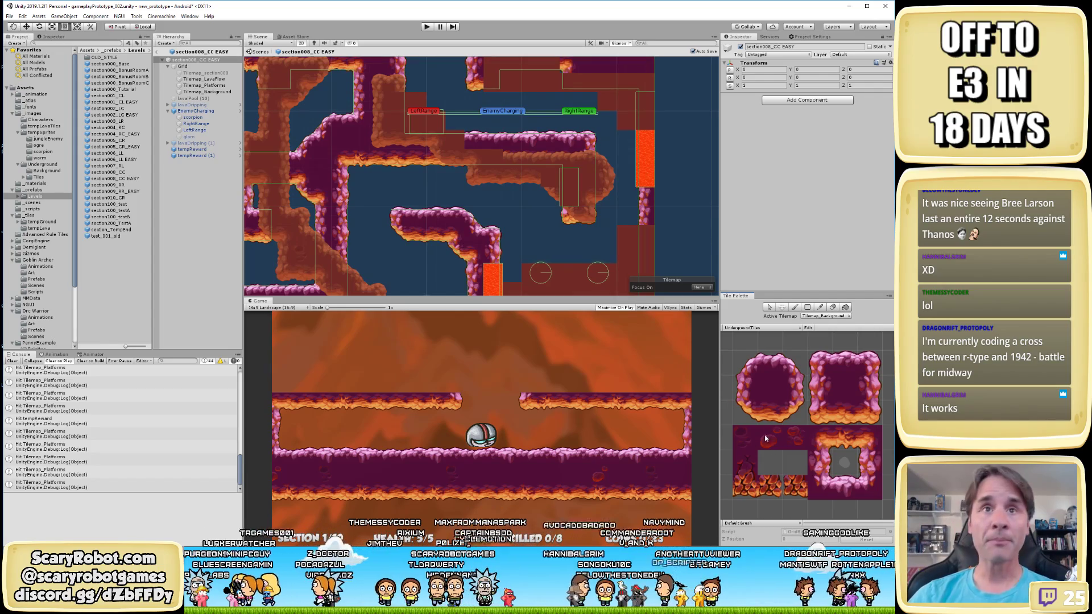
pyautogui.click(866, 440)
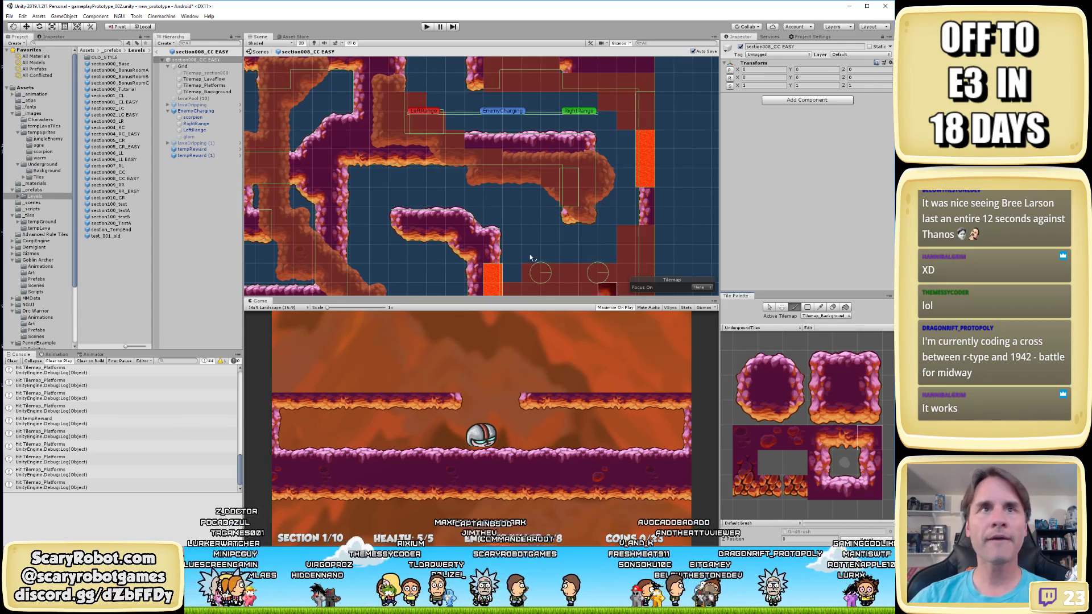
pyautogui.click(531, 289)
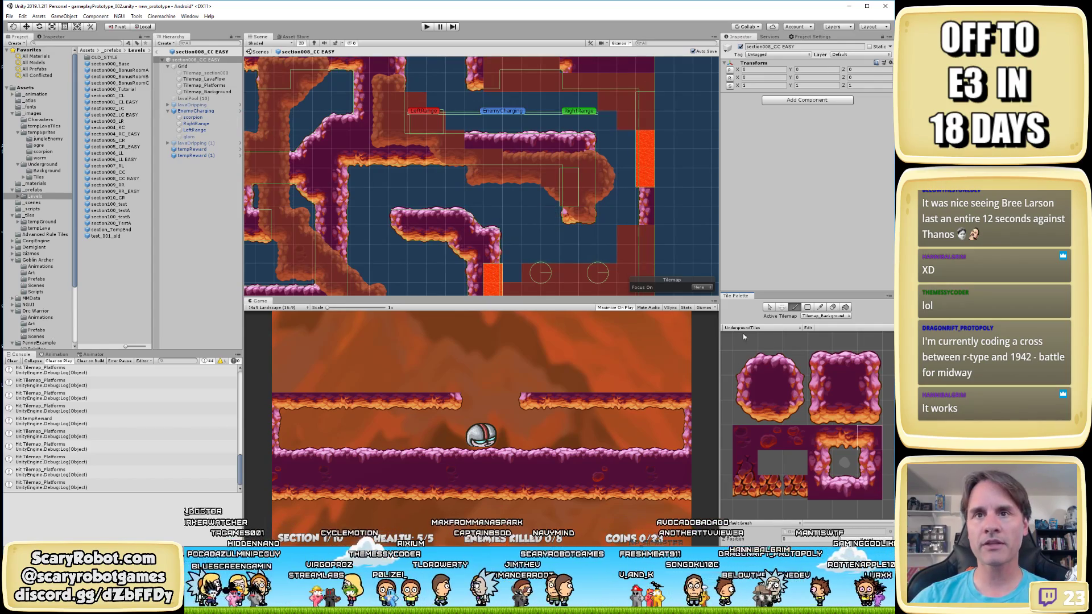
# Paint an UndergroundBackgroundTiles tile into the level and save the scene
pyautogui.click(762, 328)
pyautogui.click(759, 389)
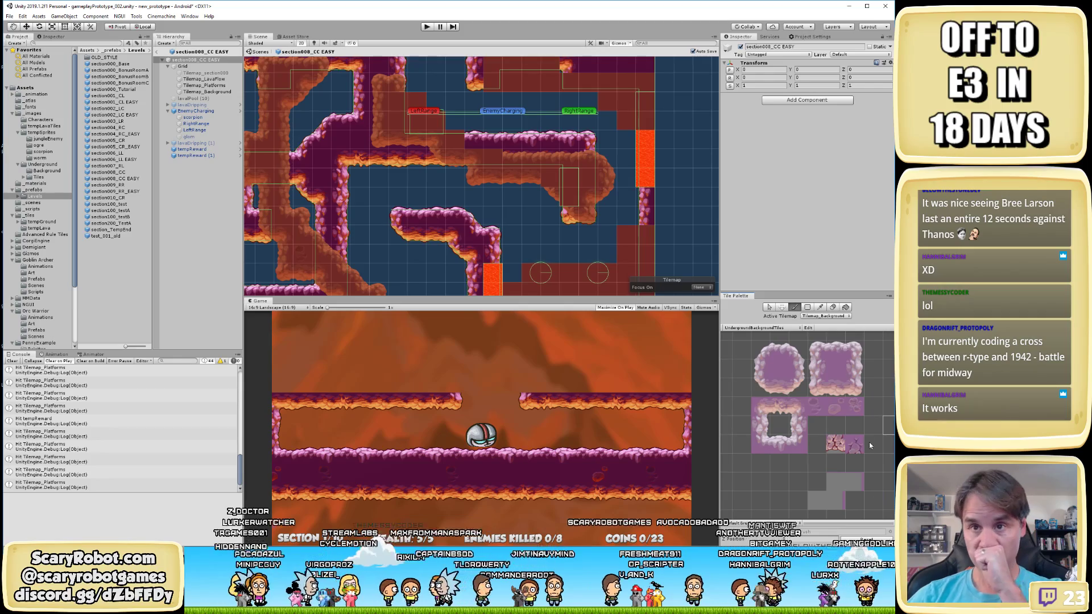
pyautogui.click(569, 196)
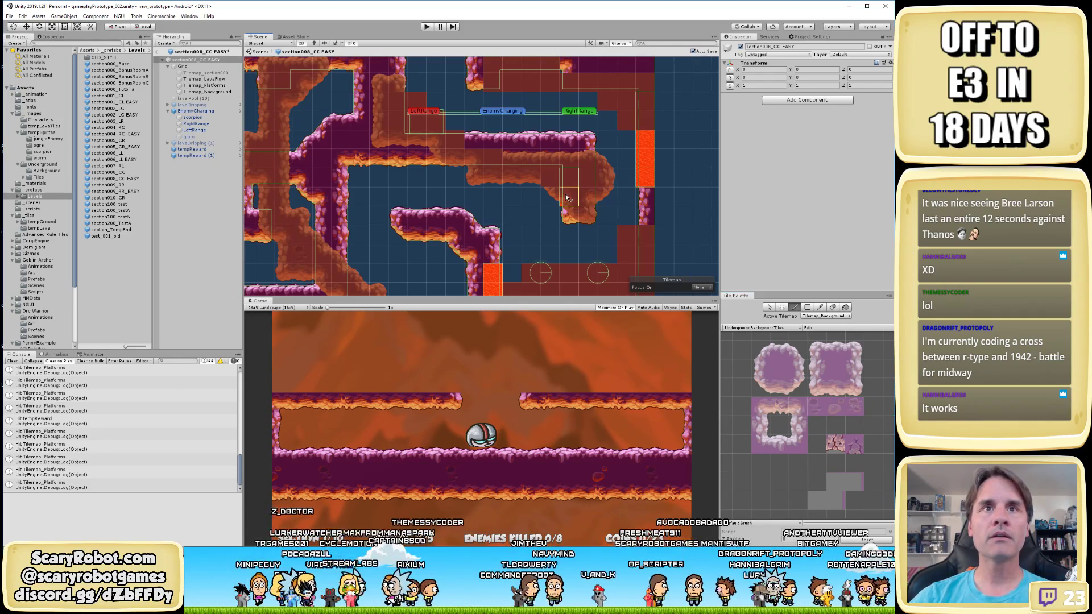
pyautogui.hotkey('ctrl', 's')
# Zoom to the upper right gap and paint rocky tiles into it using the picker
pyautogui.scroll(2, 562, 196)
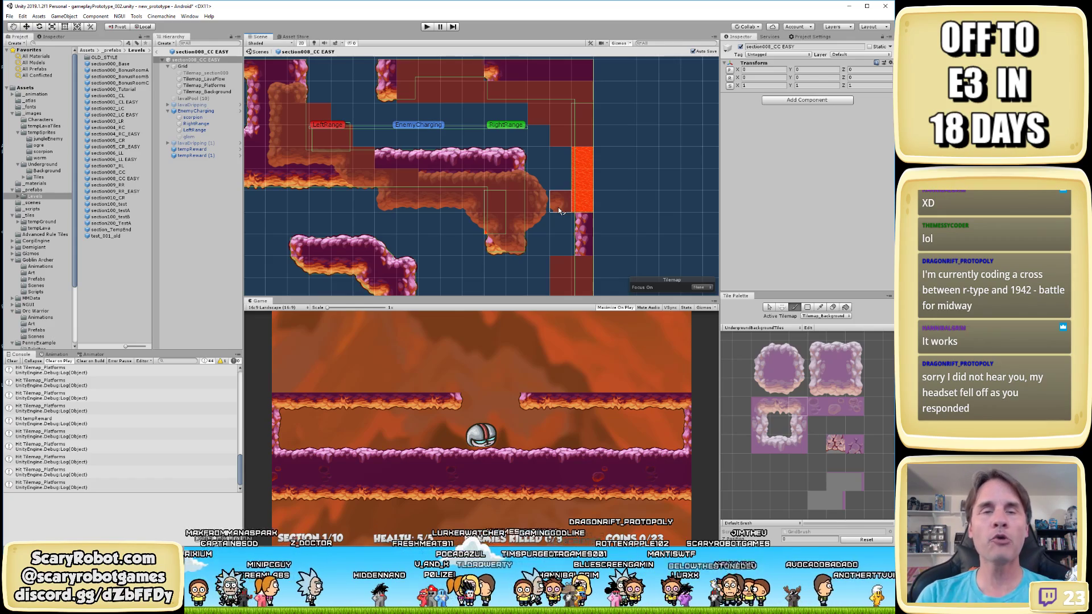
pyautogui.moveTo(626, 165); pyautogui.dragTo(617, 190, button='middle')
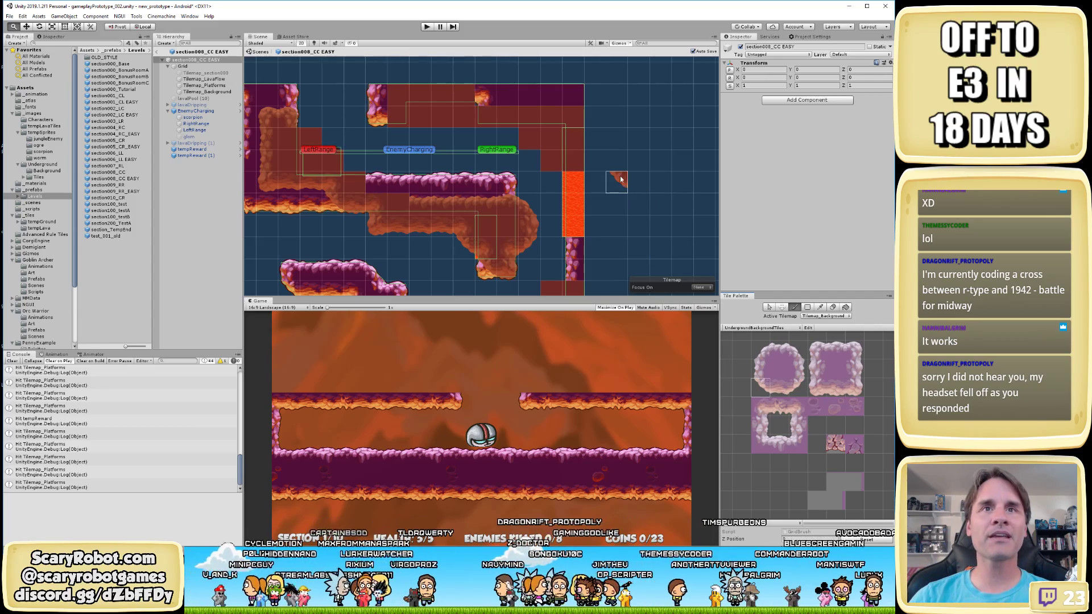
pyautogui.scroll(2, 579, 218)
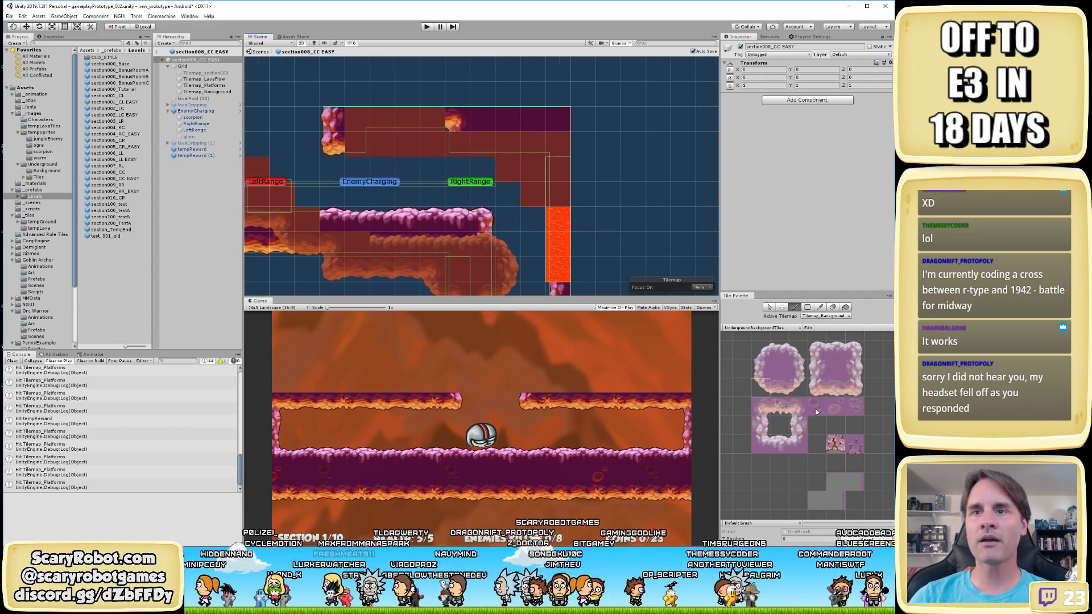
pyautogui.click(533, 193)
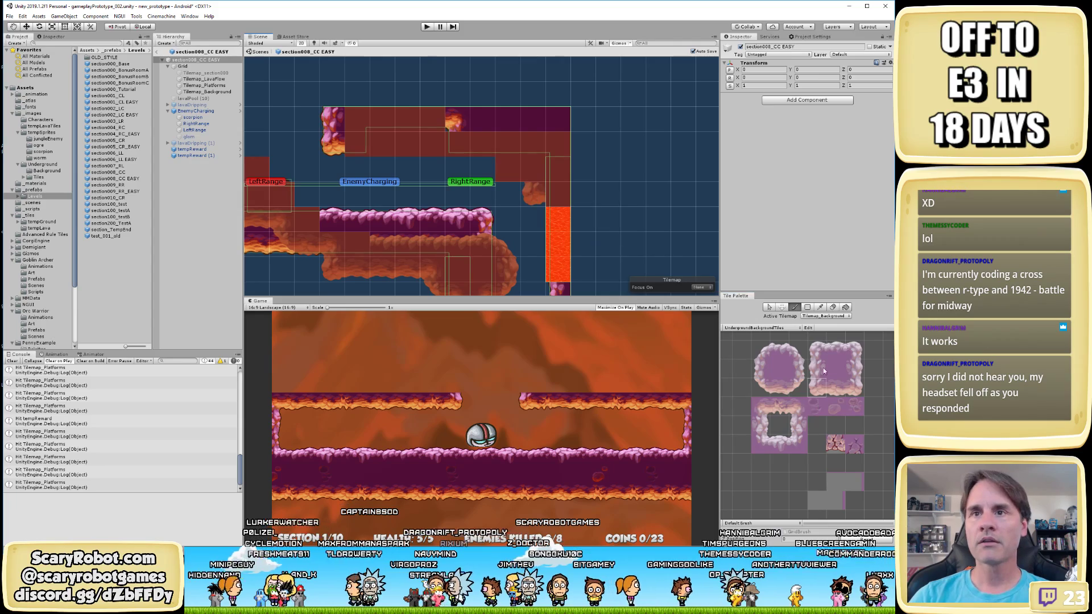
pyautogui.press('i')
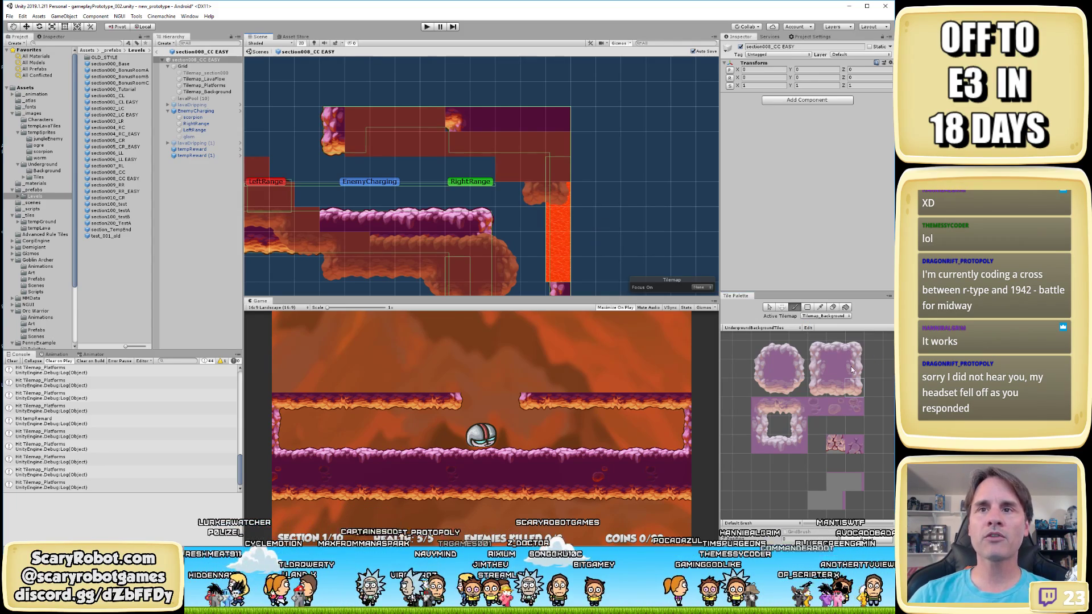
pyautogui.click(853, 370)
pyautogui.click(558, 176)
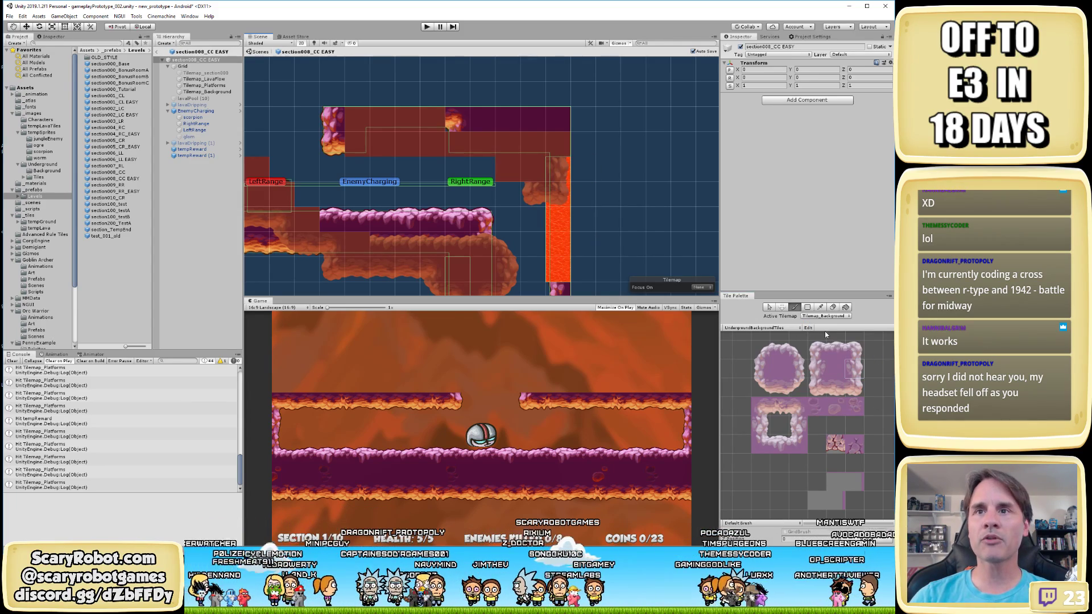
# Paint rocky corner tiles along the gap's top edge
pyautogui.press('i')
pyautogui.click(854, 351)
pyautogui.click(557, 144)
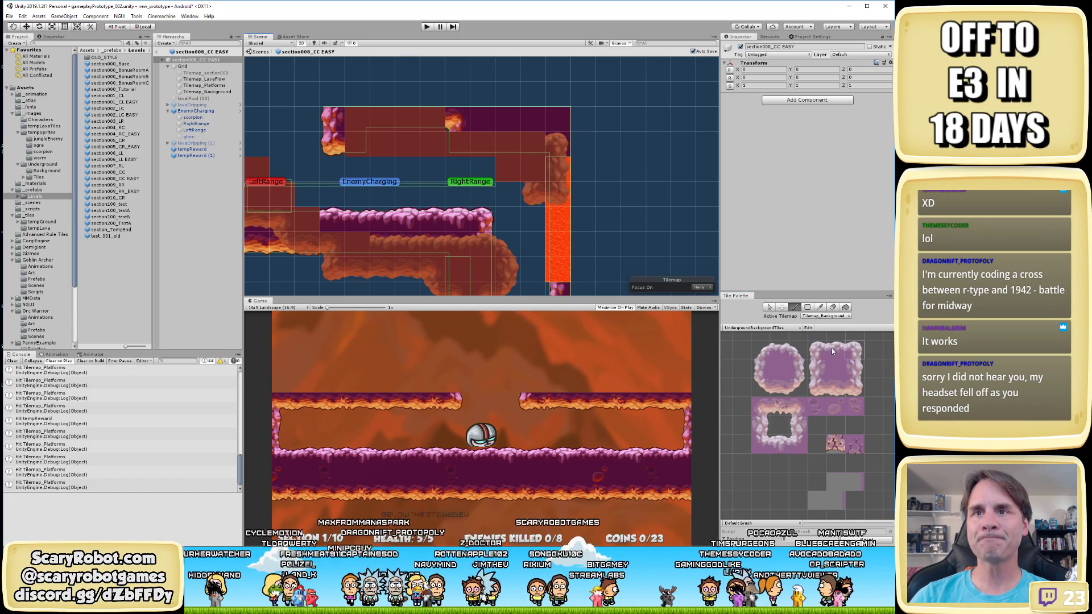
pyautogui.click(533, 144)
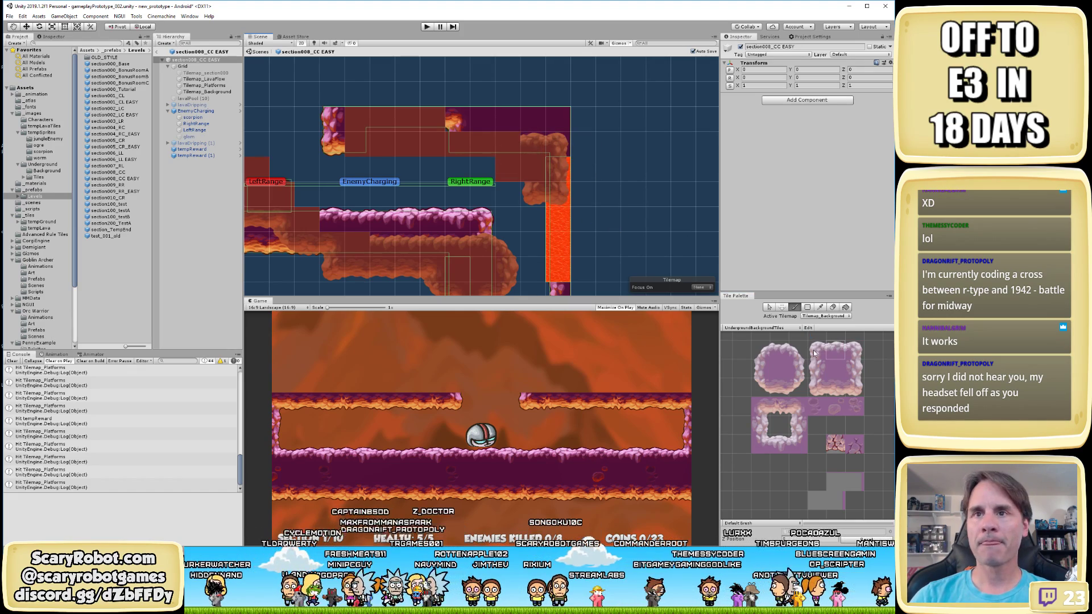
pyautogui.click(508, 144)
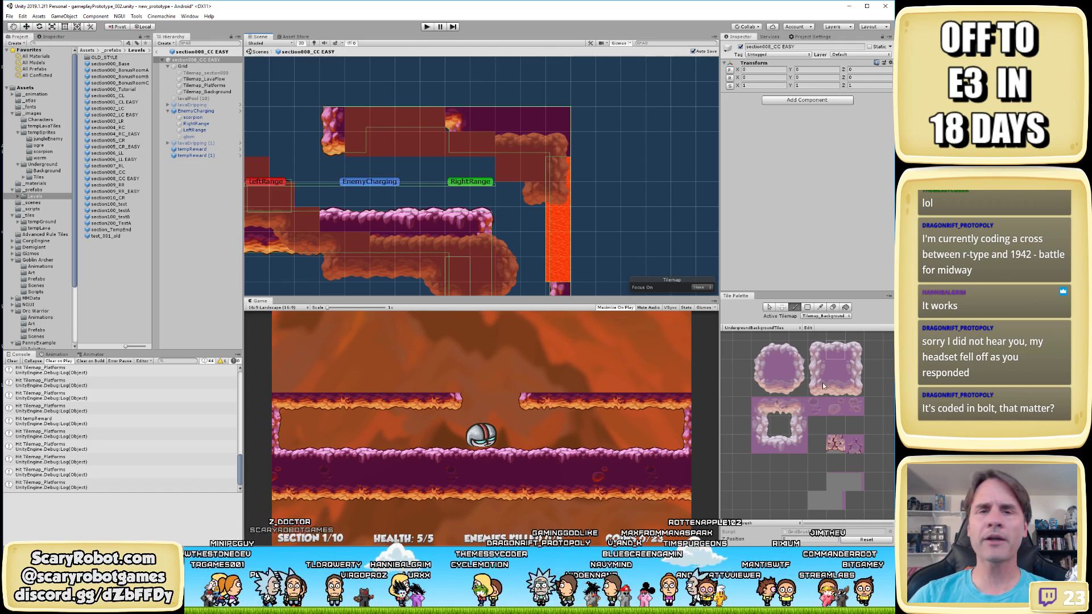
pyautogui.press('i')
pyautogui.click(765, 389)
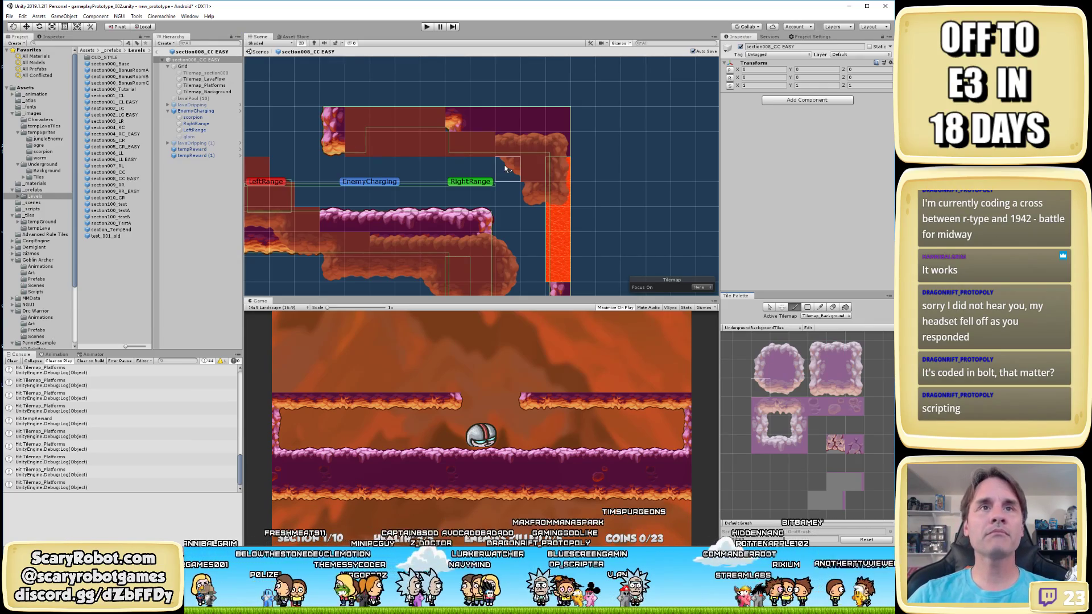
pyautogui.press('i')
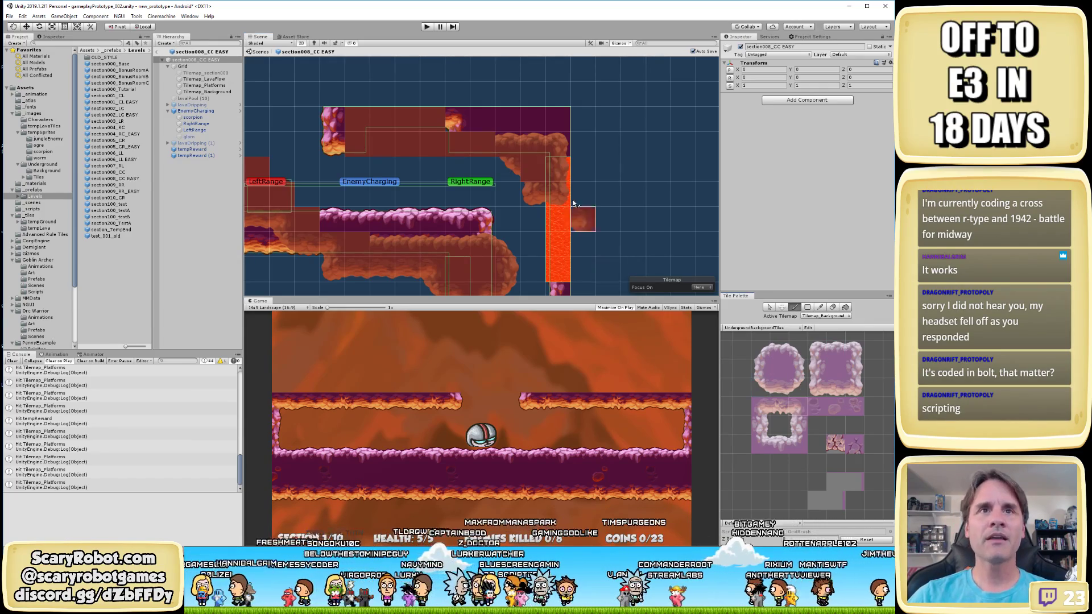
pyautogui.click(787, 387)
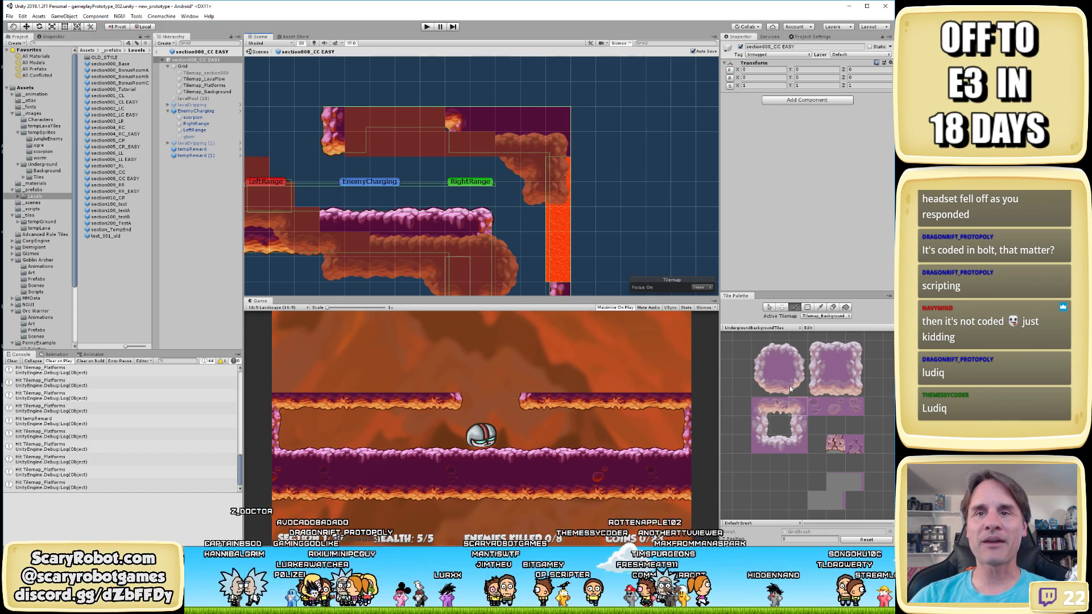
# Paint rock background tiles into the top gap and save the scene
pyautogui.click(788, 386)
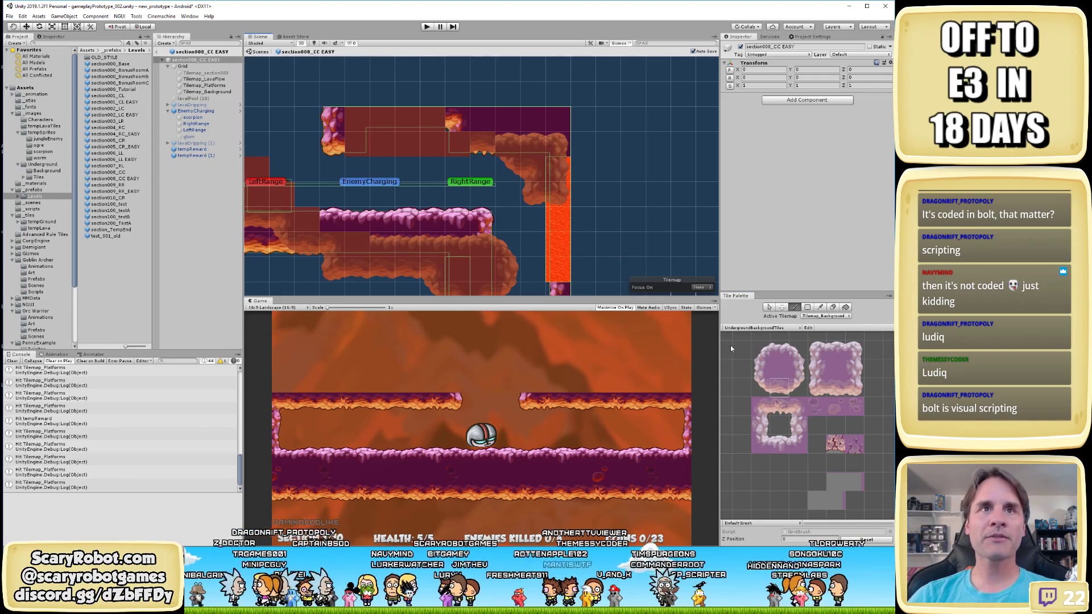
pyautogui.click(837, 387)
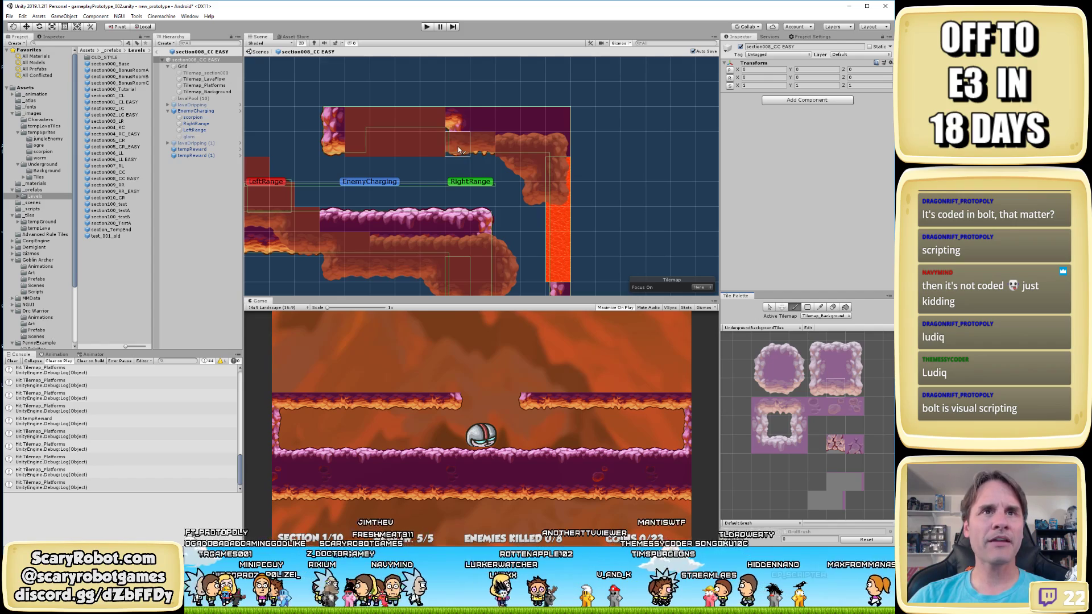
pyautogui.click(780, 410)
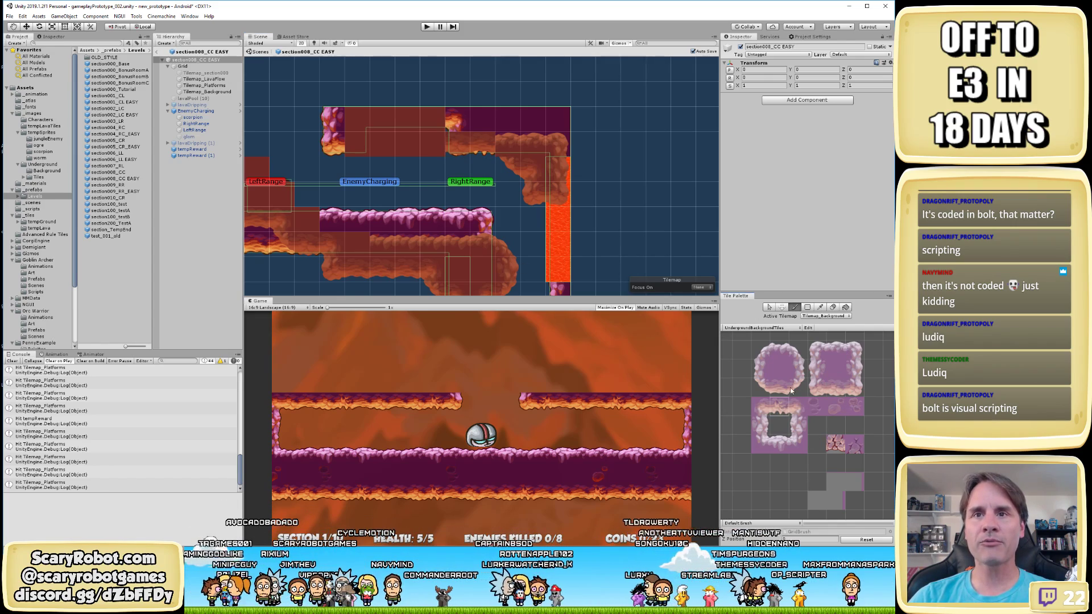
pyautogui.click(787, 388)
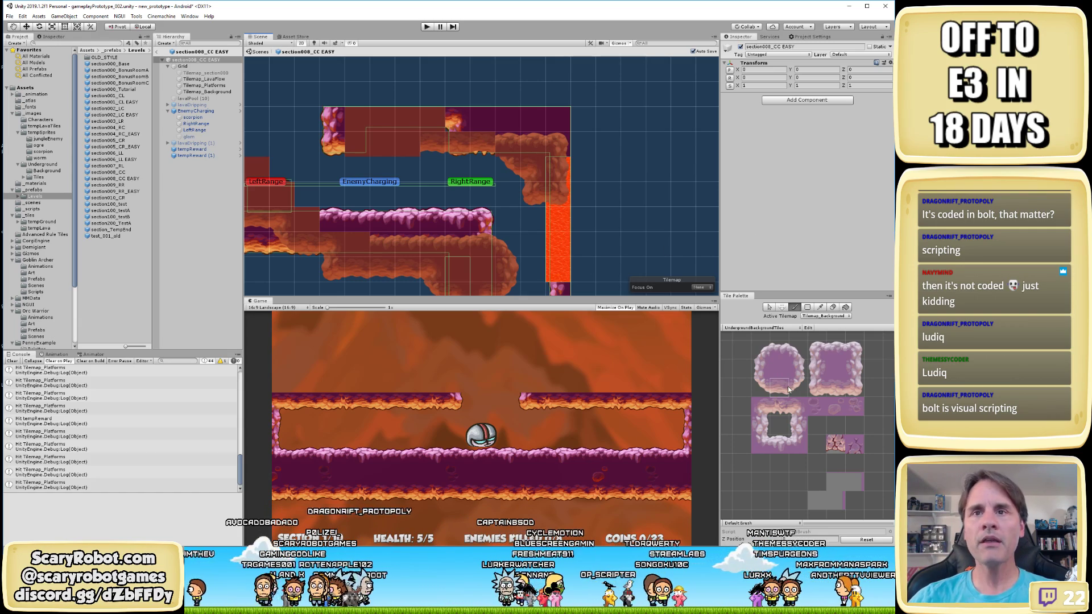
pyautogui.click(835, 386)
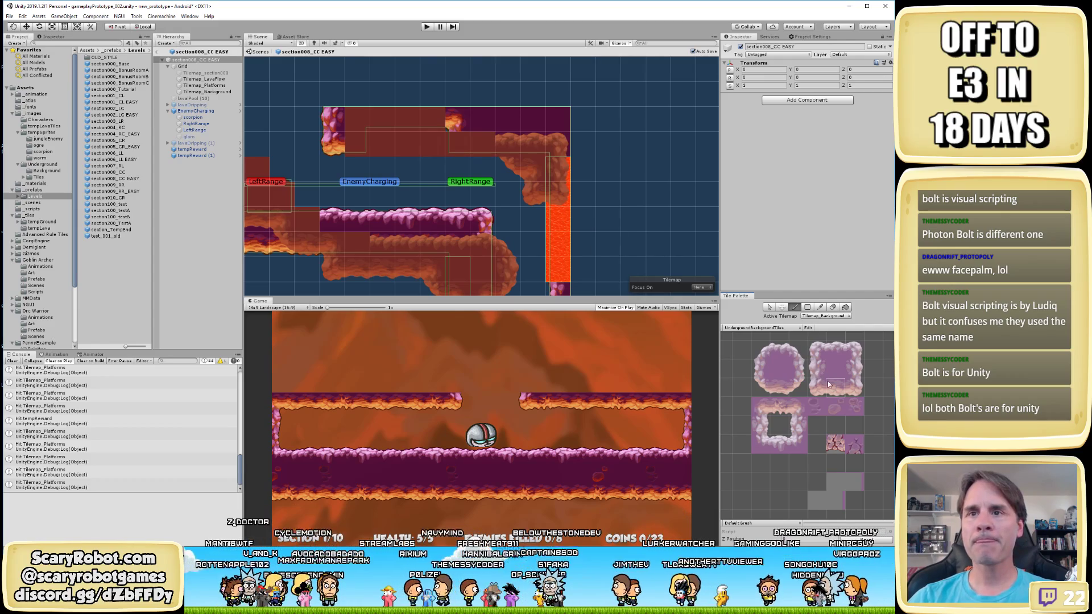
pyautogui.click(533, 199)
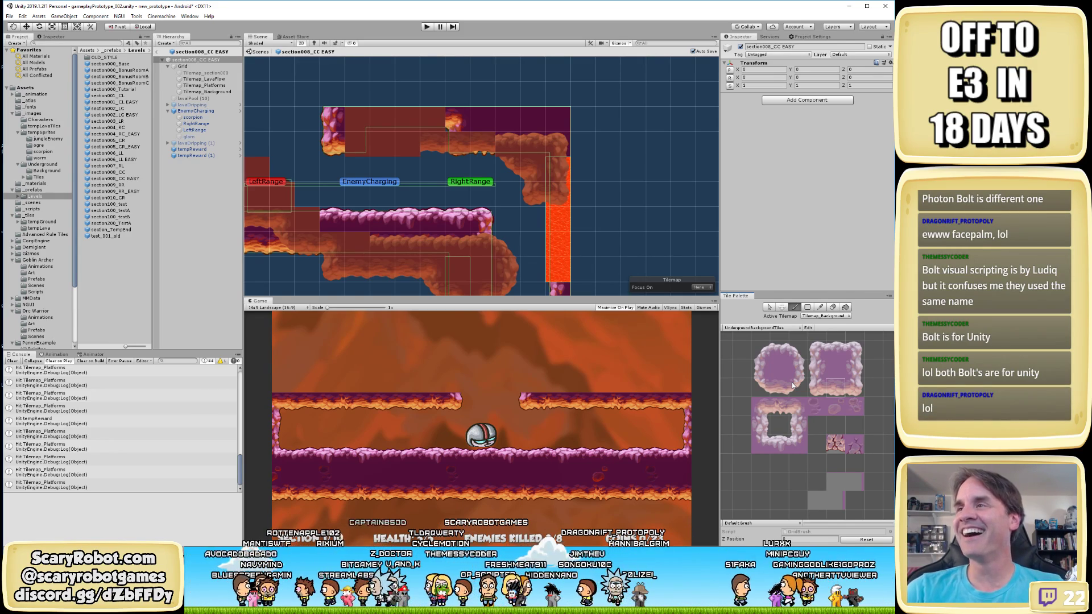
pyautogui.click(768, 386)
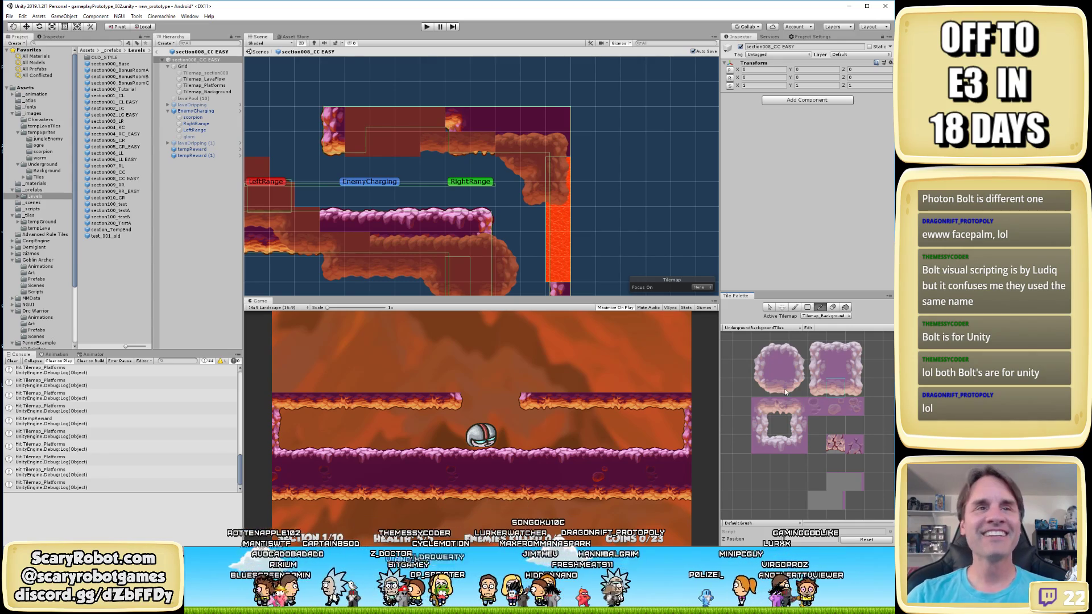
pyautogui.click(407, 144)
pyautogui.hotkey('ctrl', 's')
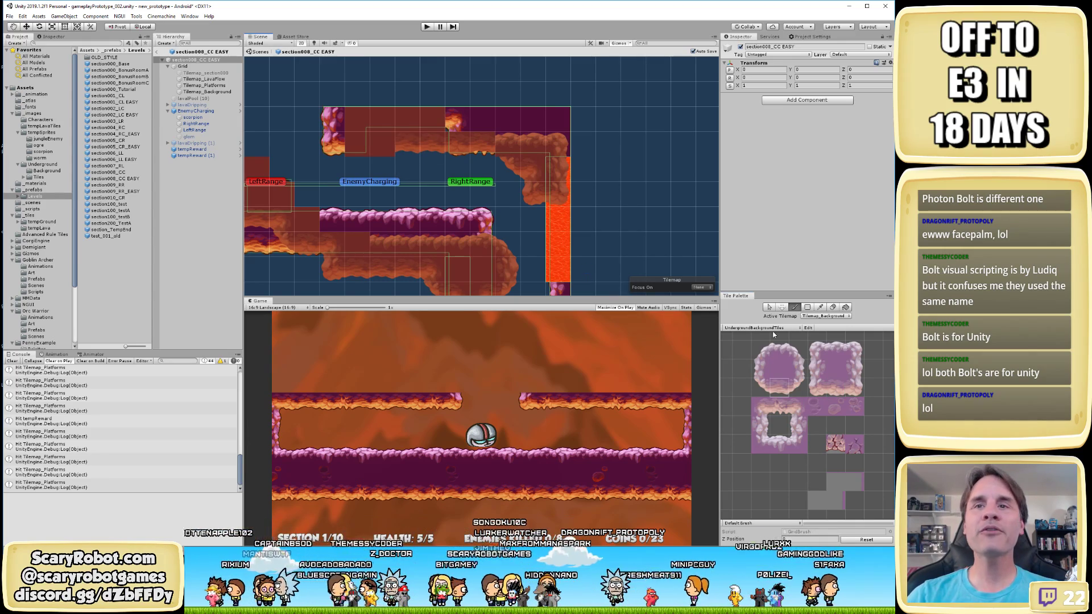
# Select top and bottom cells of the top-left and top-right rock tiles in the palette
pyautogui.click(835, 386)
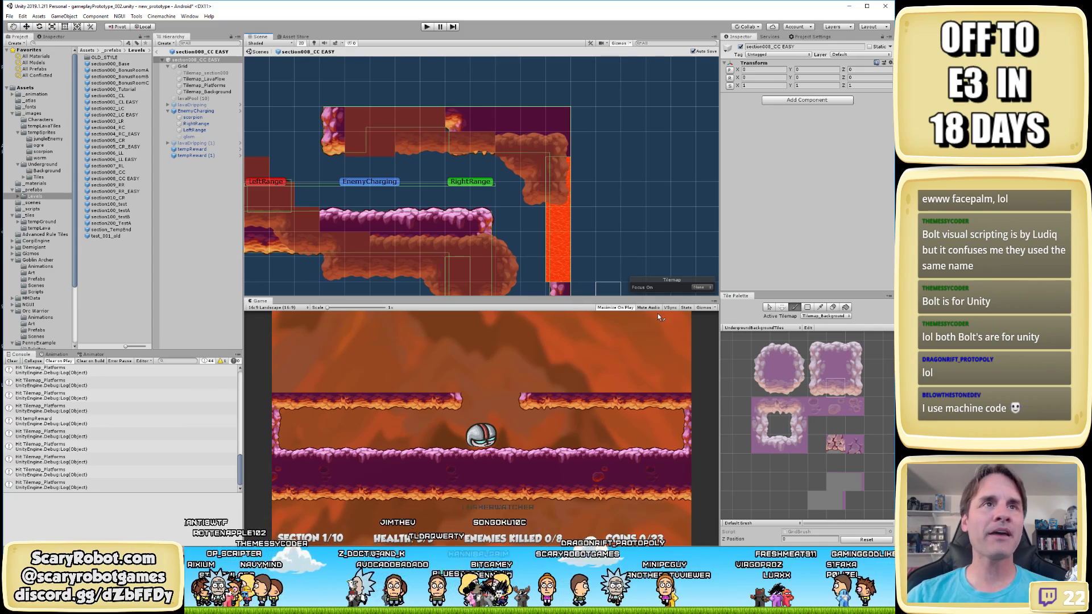
pyautogui.click(813, 387)
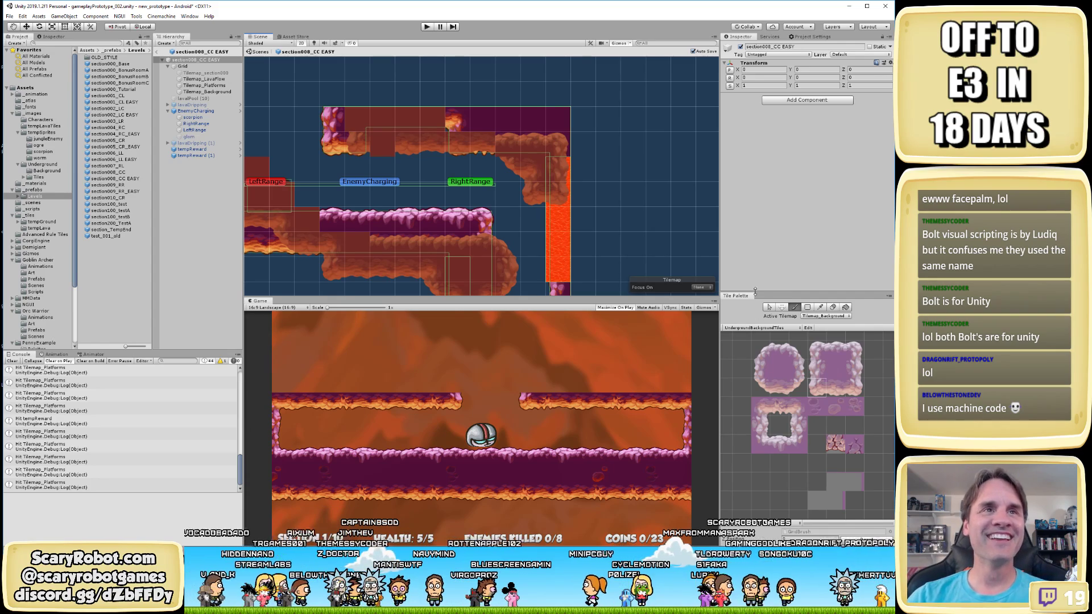
pyautogui.click(818, 351)
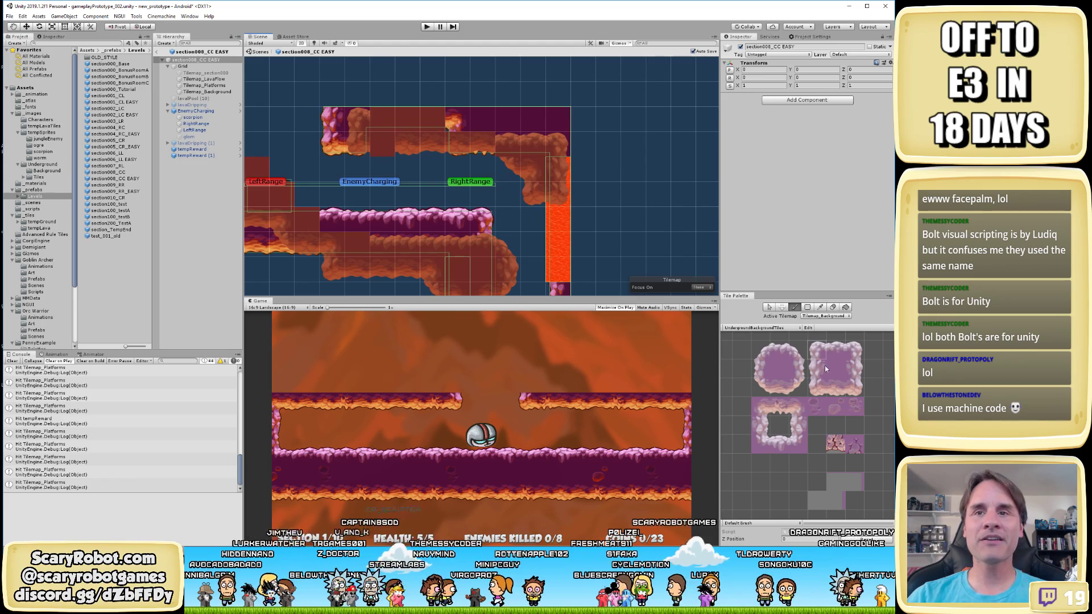
pyautogui.click(819, 389)
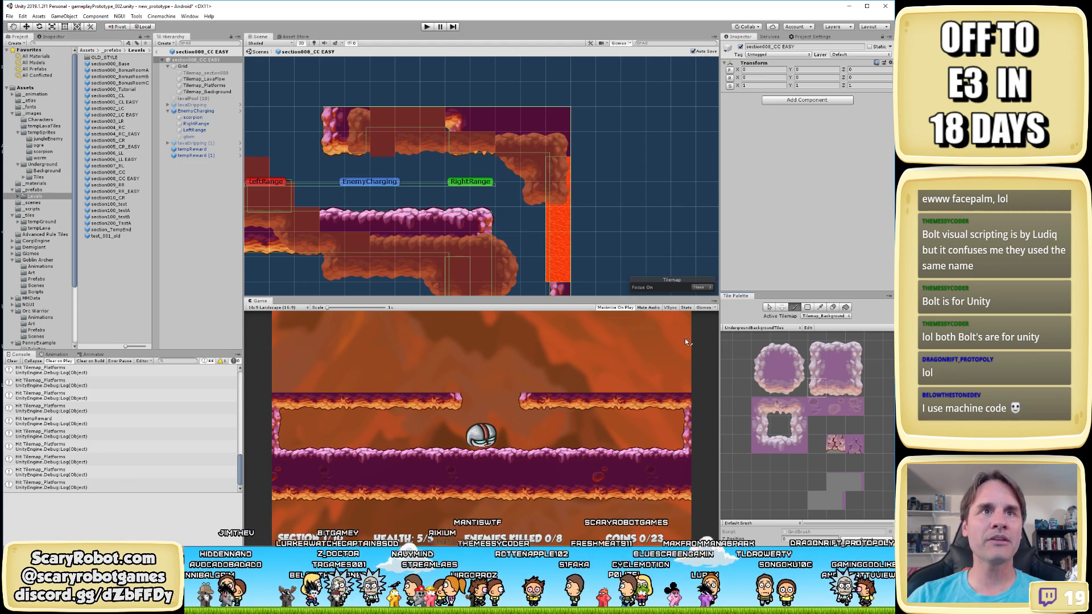
pyautogui.click(777, 387)
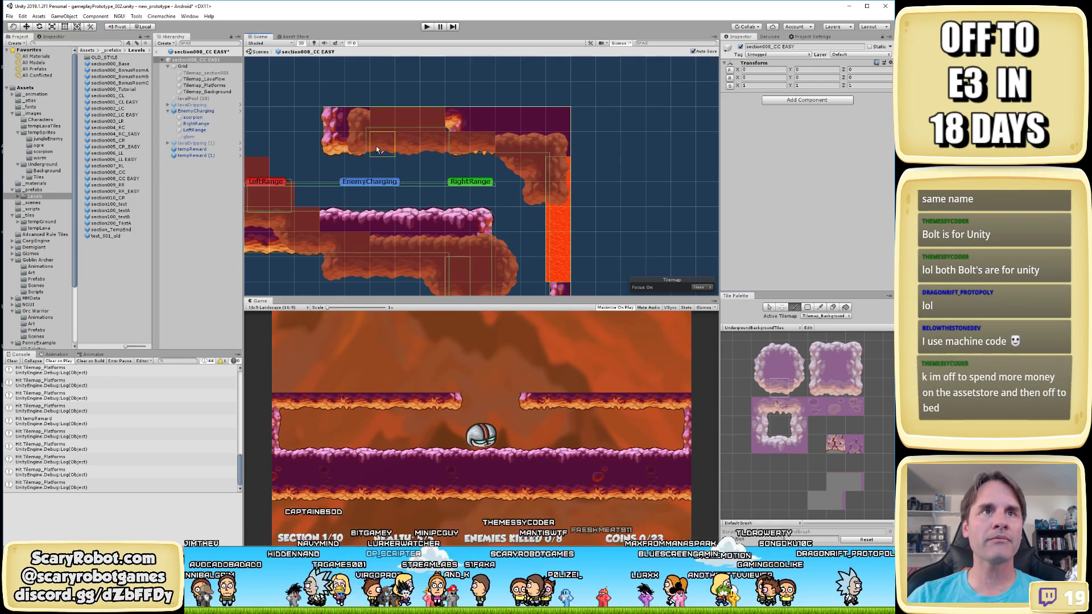
pyautogui.click(835, 351)
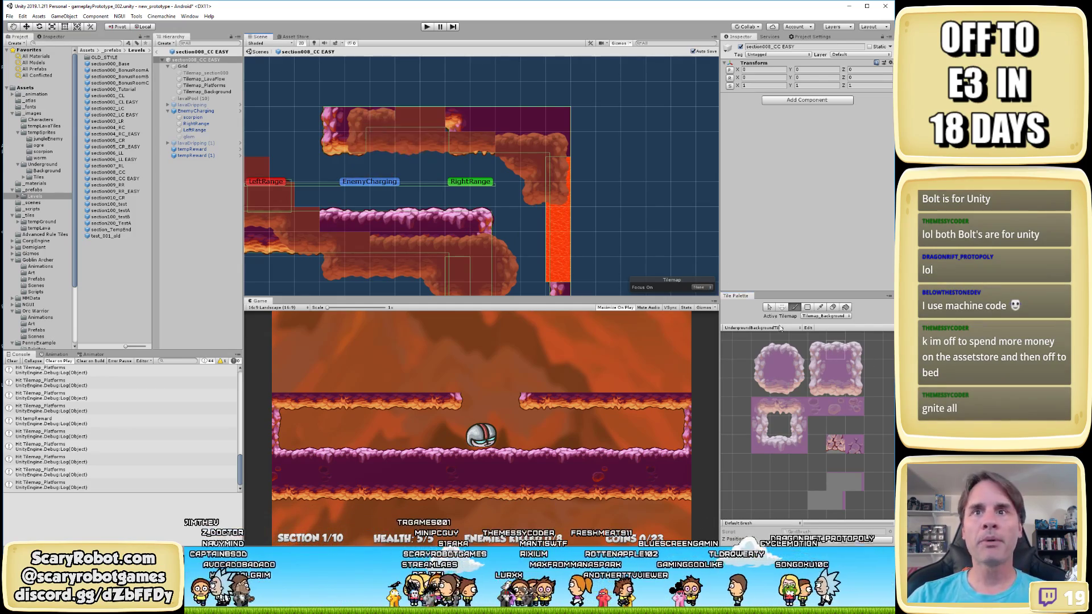
pyautogui.click(786, 354)
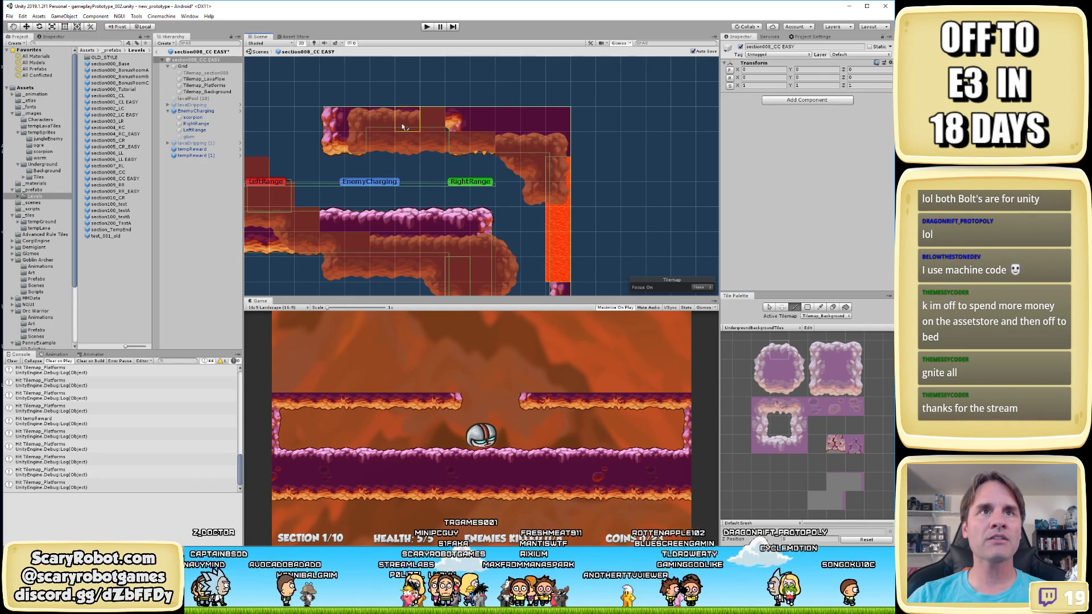
# Choose top-right and top-left rock tile cells for painting the cave's top strip
pyautogui.click(836, 351)
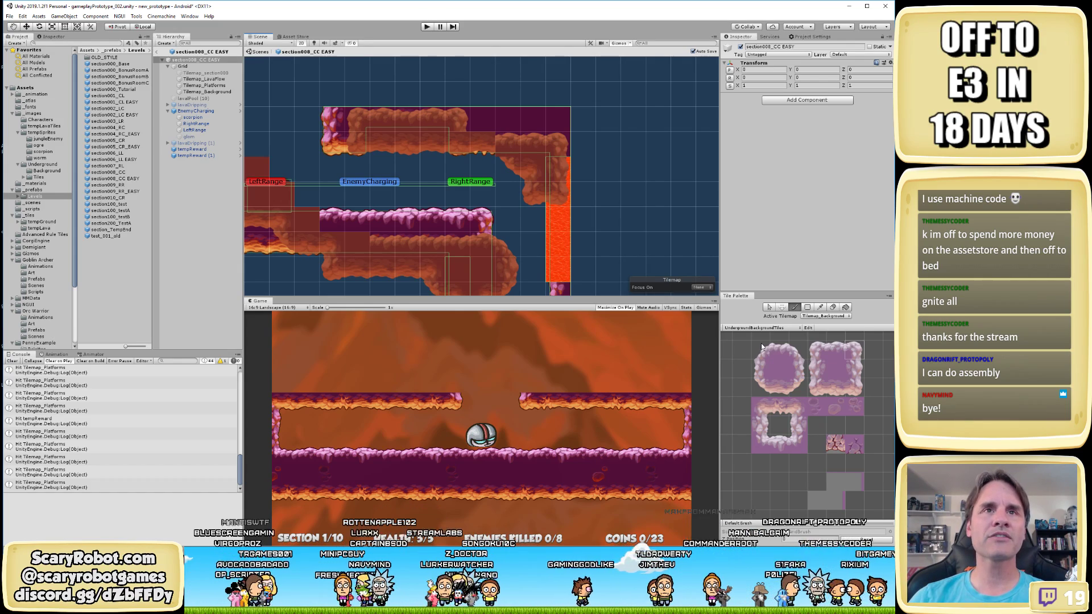
pyautogui.click(837, 351)
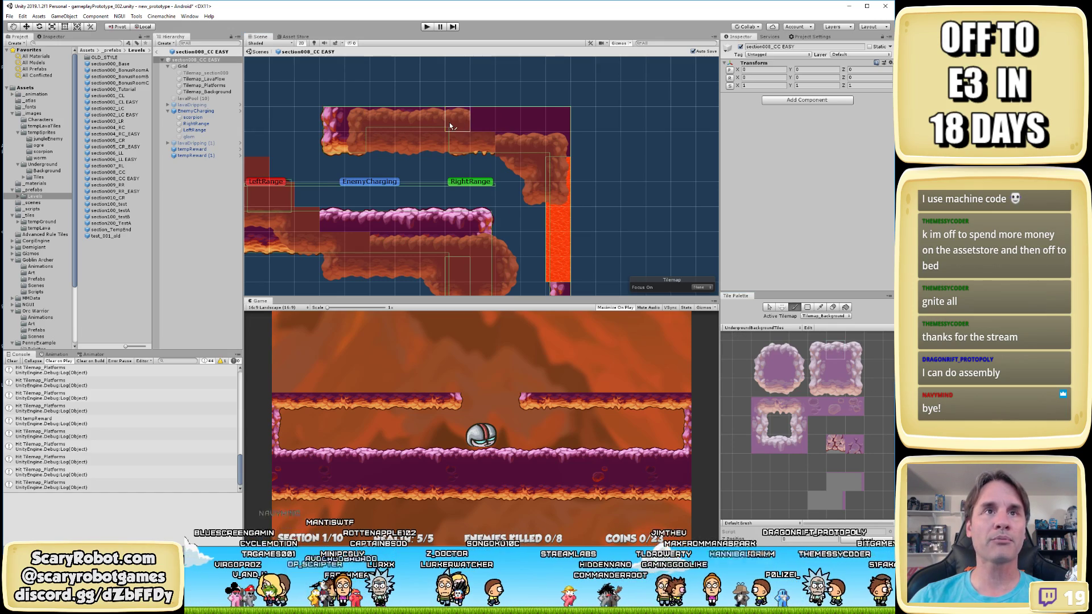
pyautogui.click(784, 349)
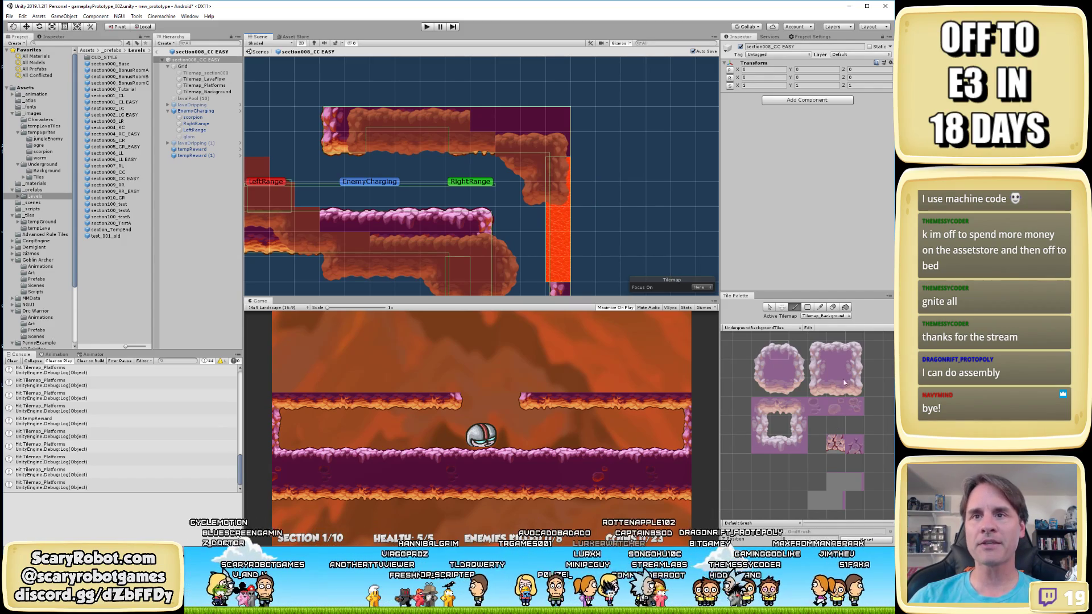
pyautogui.click(798, 406)
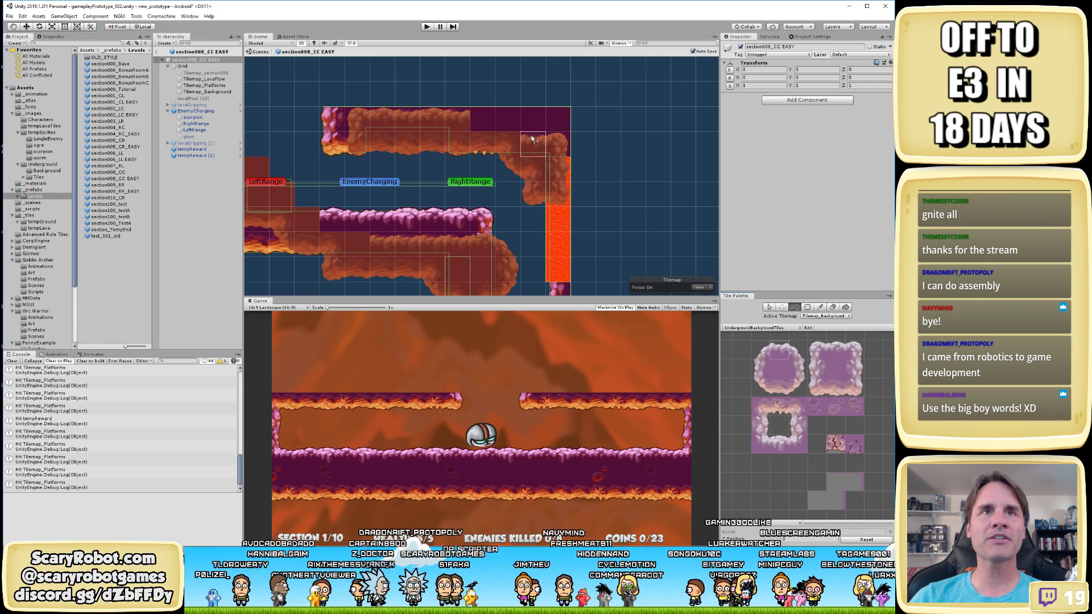
# Paint the second rock tile into the empty top-row cell, then pick further rock cells
pyautogui.keyDown('ctrl'); pyautogui.click(492, 149); pyautogui.keyUp('ctrl')
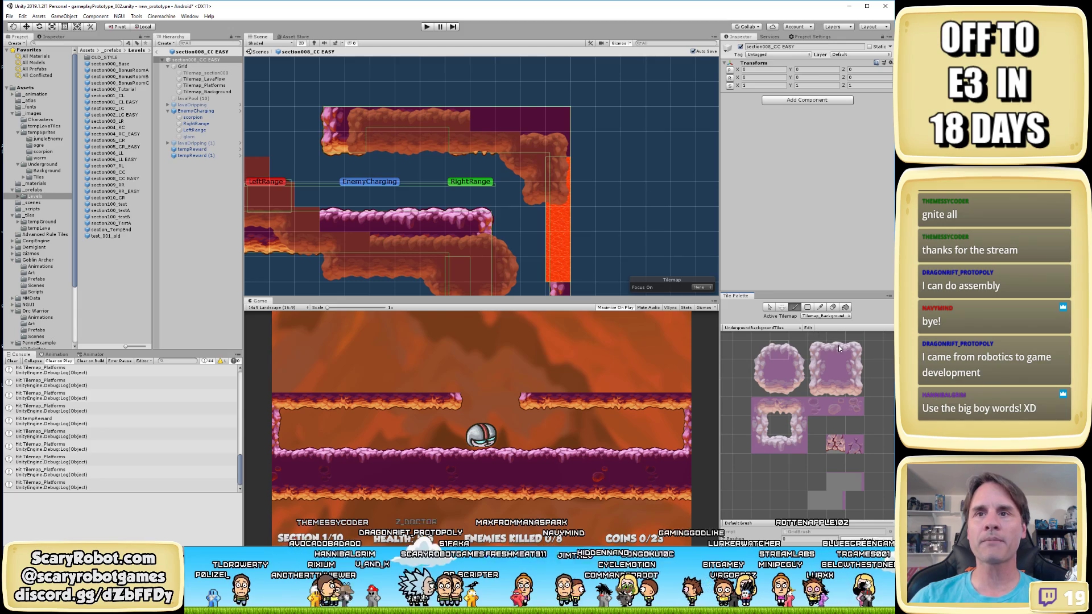
pyautogui.click(483, 119)
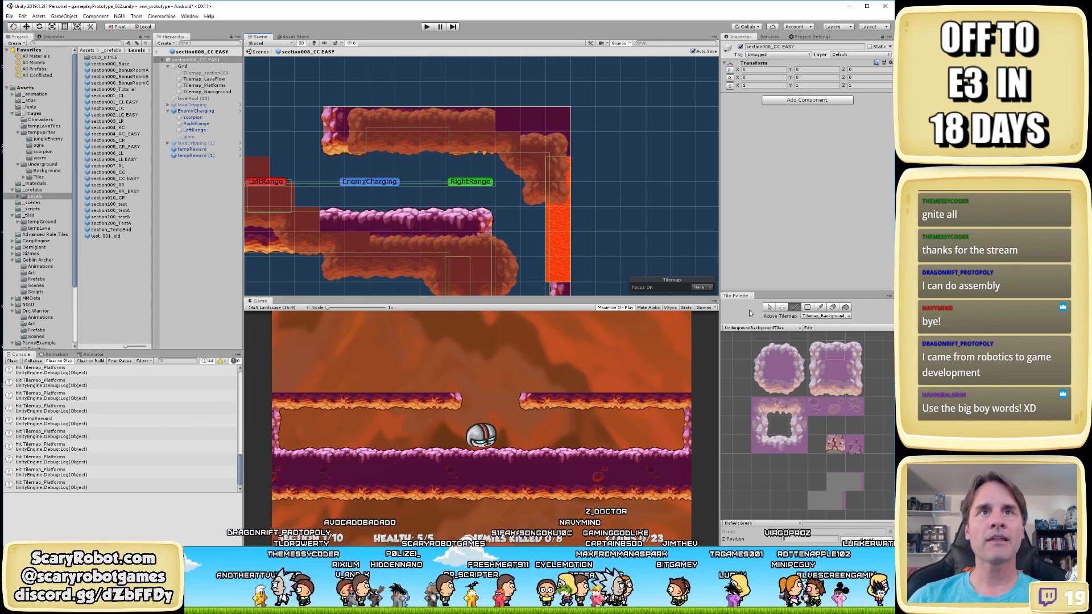
pyautogui.click(779, 352)
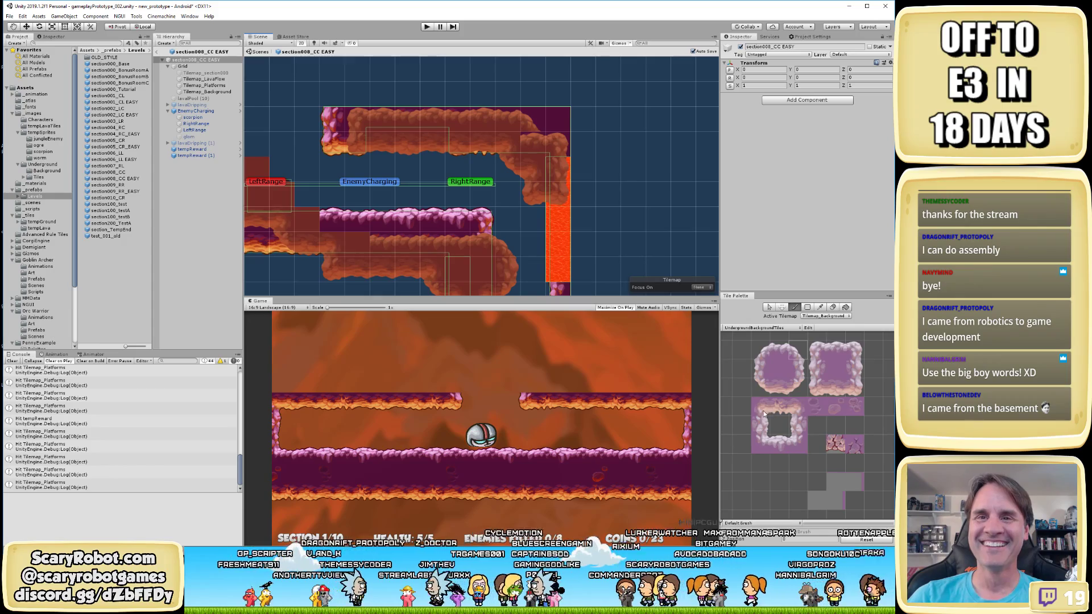
pyautogui.click(790, 441)
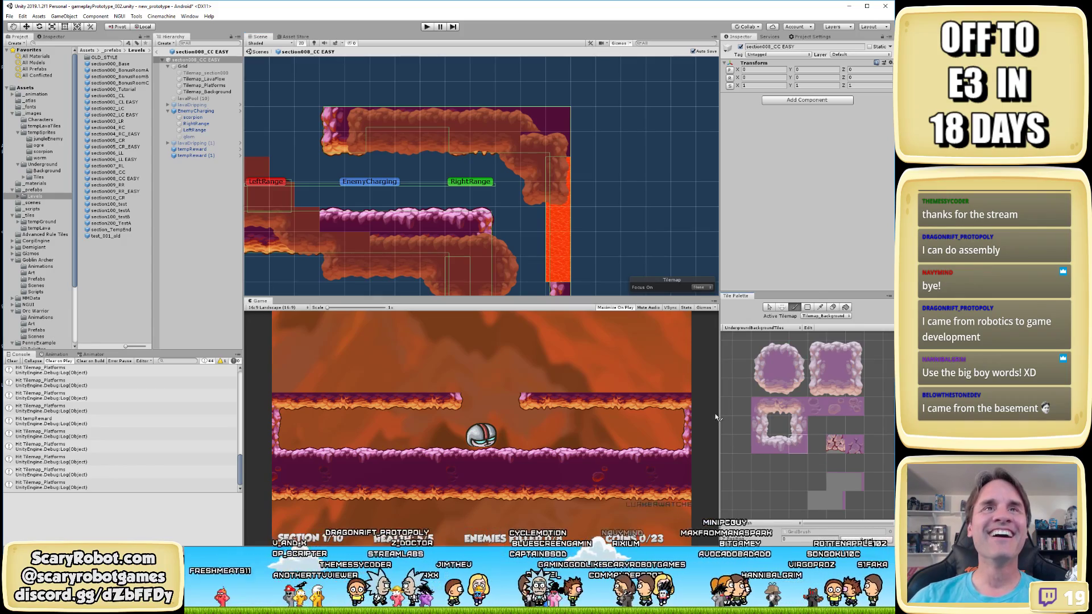
pyautogui.click(763, 441)
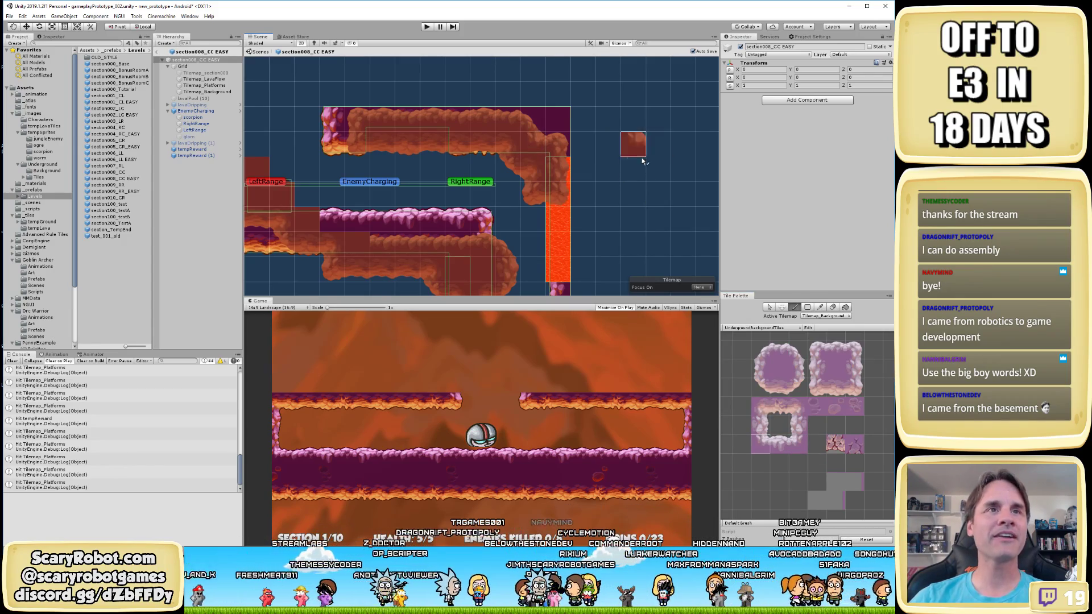
pyautogui.scroll(2, 642, 162)
# Paint the sampled tile and a left rock tile into gaps below the platform, then save
pyautogui.moveTo(643, 163); pyautogui.dragTo(660, 256, button='middle')
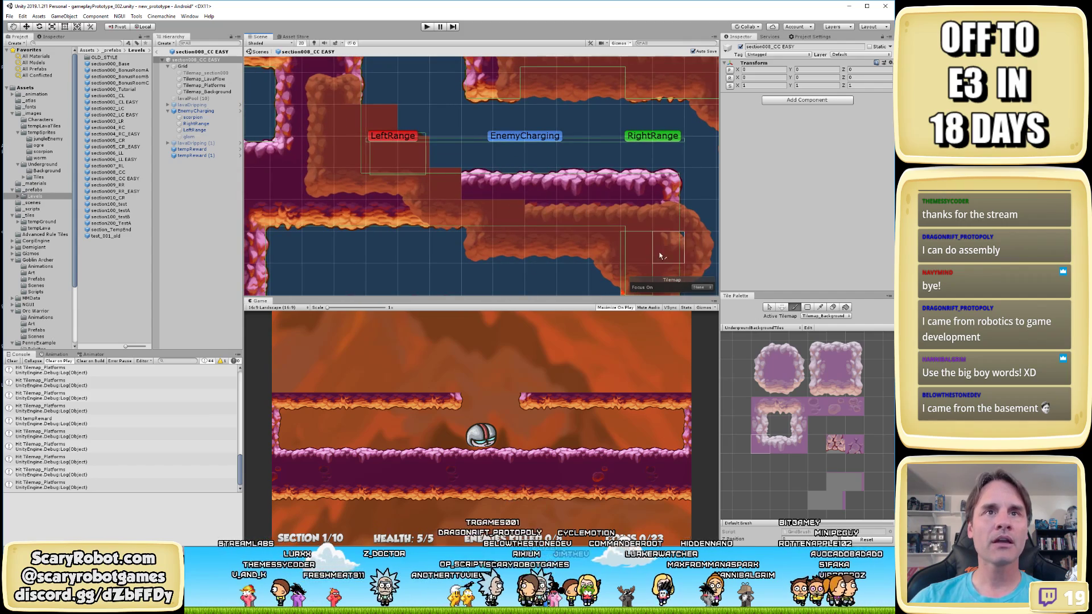
pyautogui.keyDown('ctrl'); pyautogui.click(660, 256); pyautogui.keyUp('ctrl')
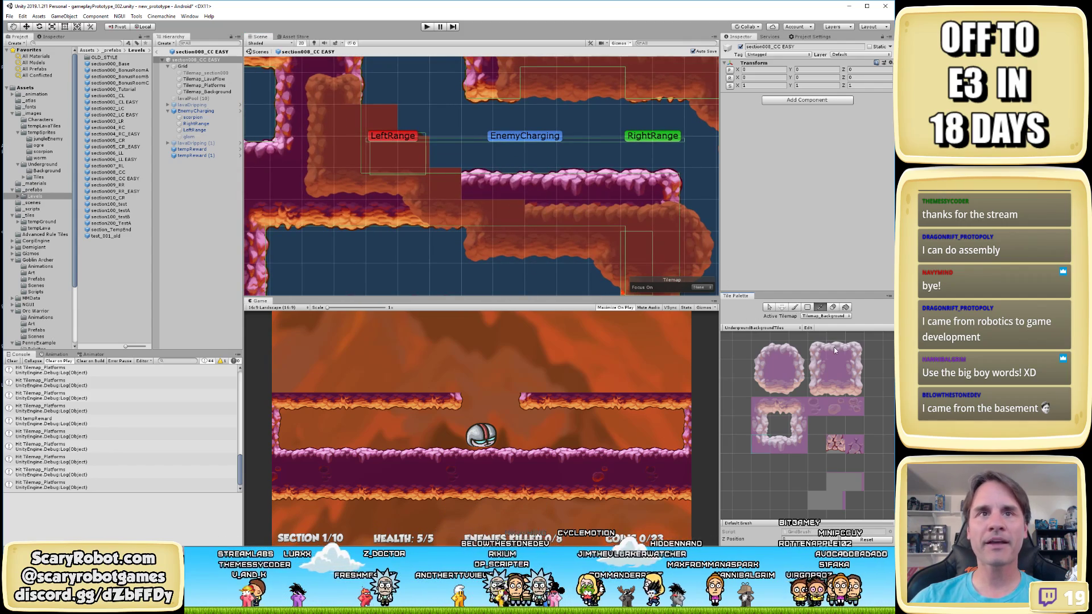
pyautogui.click(521, 214)
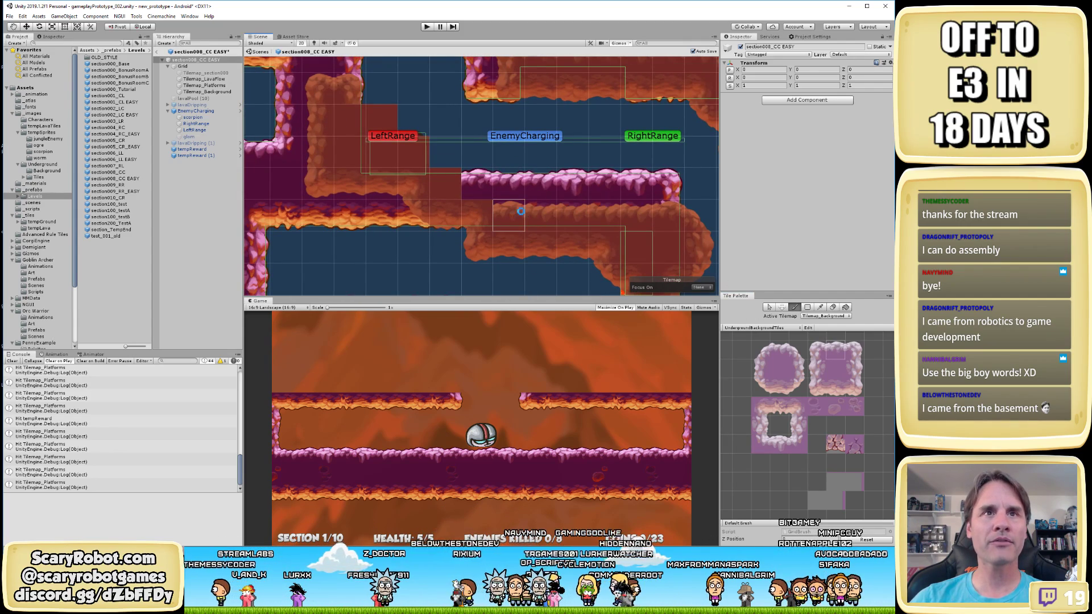
pyautogui.click(797, 353)
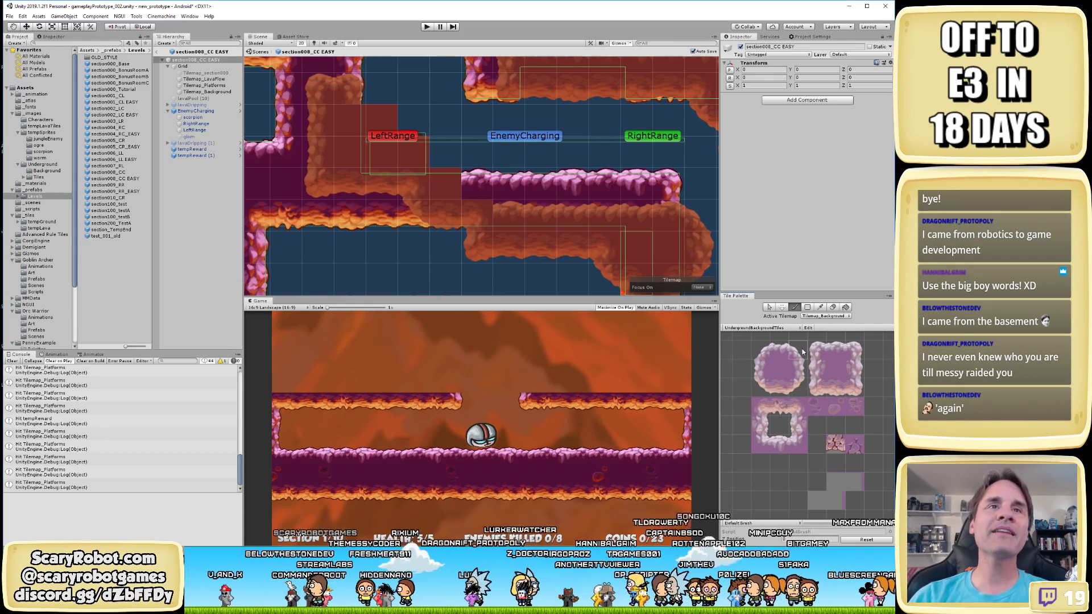
pyautogui.click(475, 191)
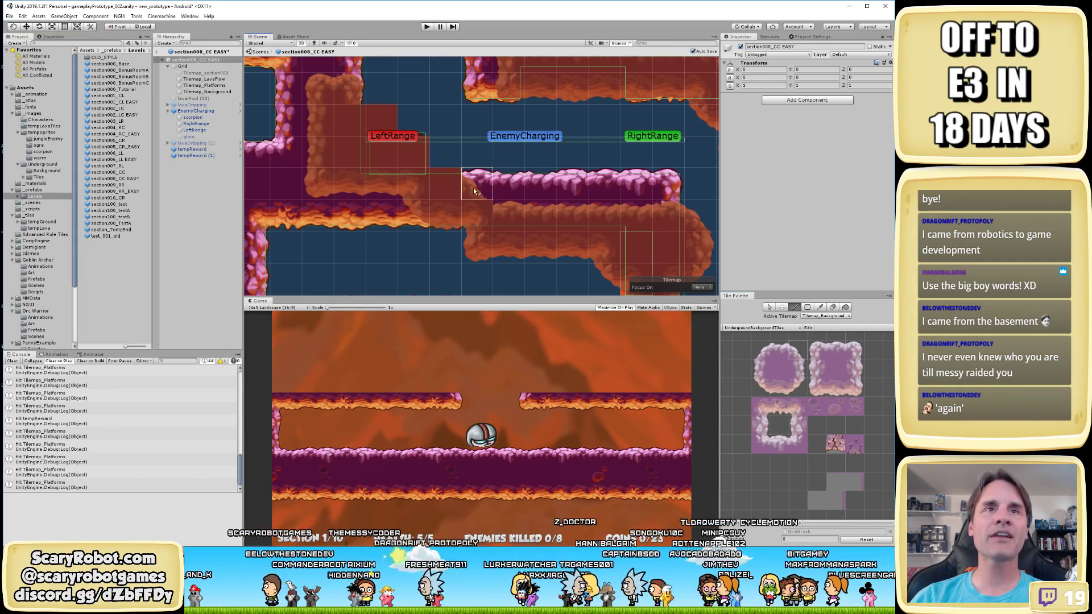
pyautogui.hotkey('ctrl', 's')
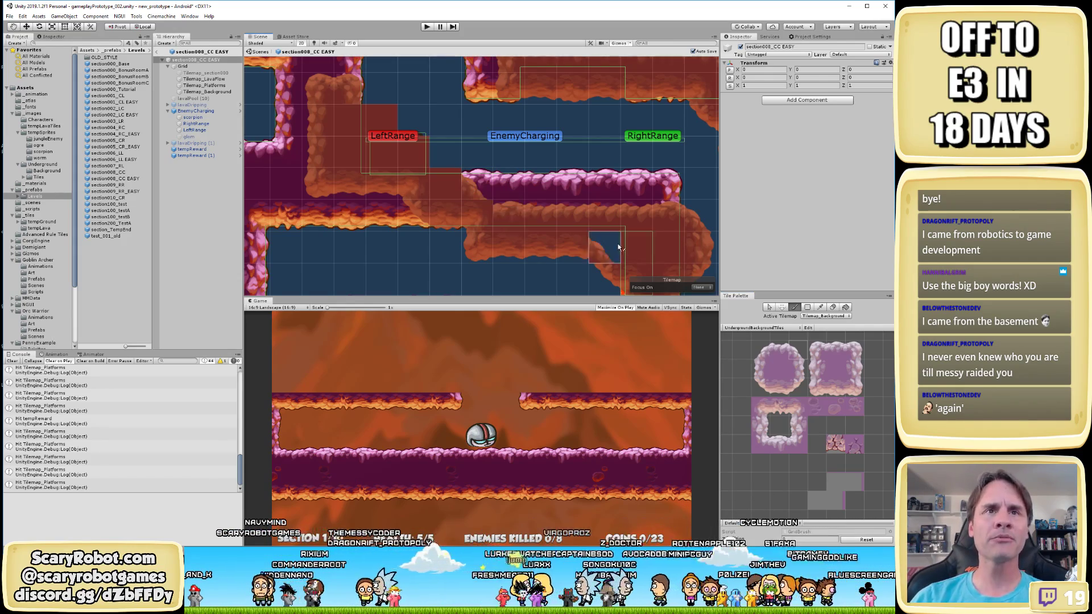
# Paint the top-left rock tile into another gap below the platform and save
pyautogui.click(762, 440)
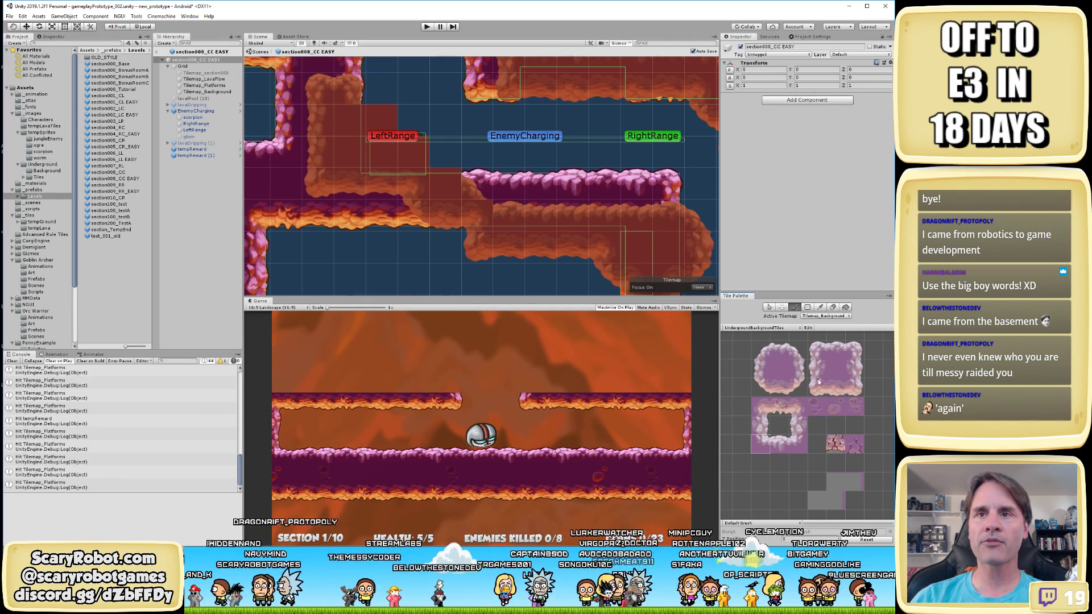
pyautogui.click(835, 343)
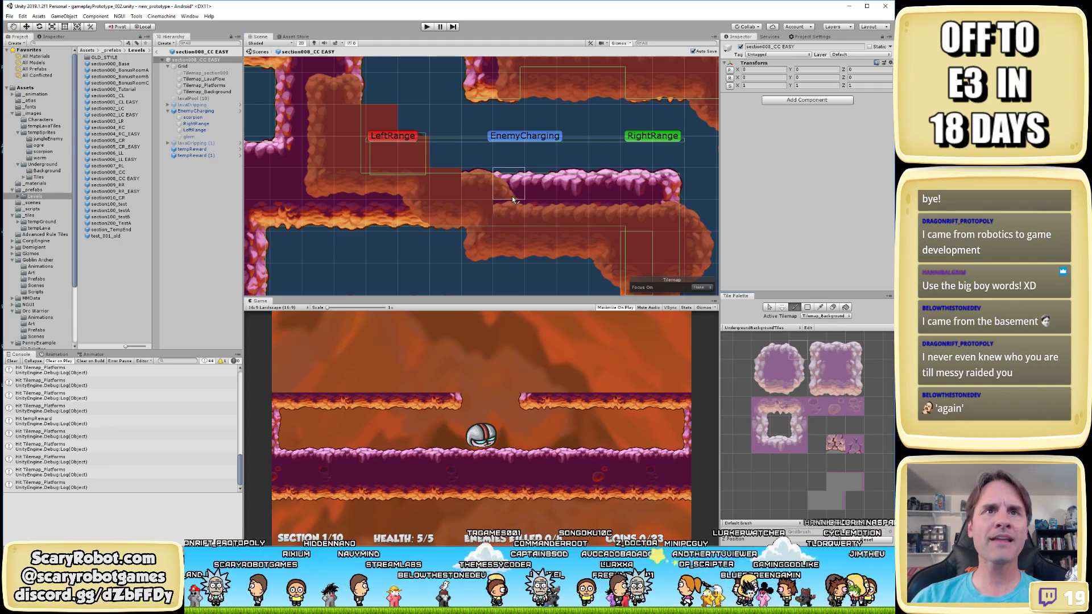
pyautogui.click(779, 371)
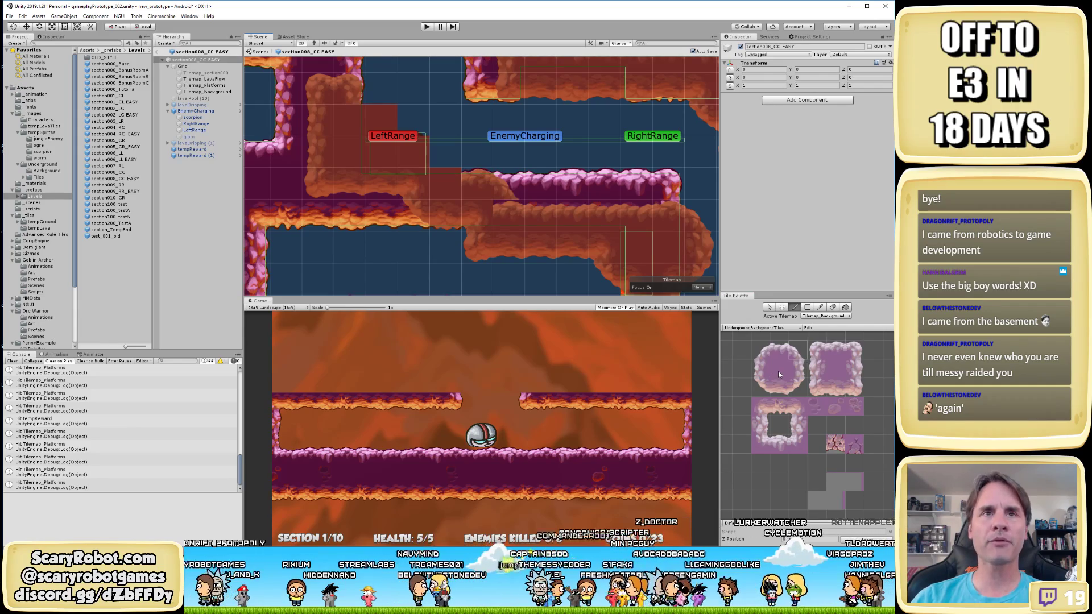
pyautogui.click(521, 228)
pyautogui.hotkey('ctrl', 's')
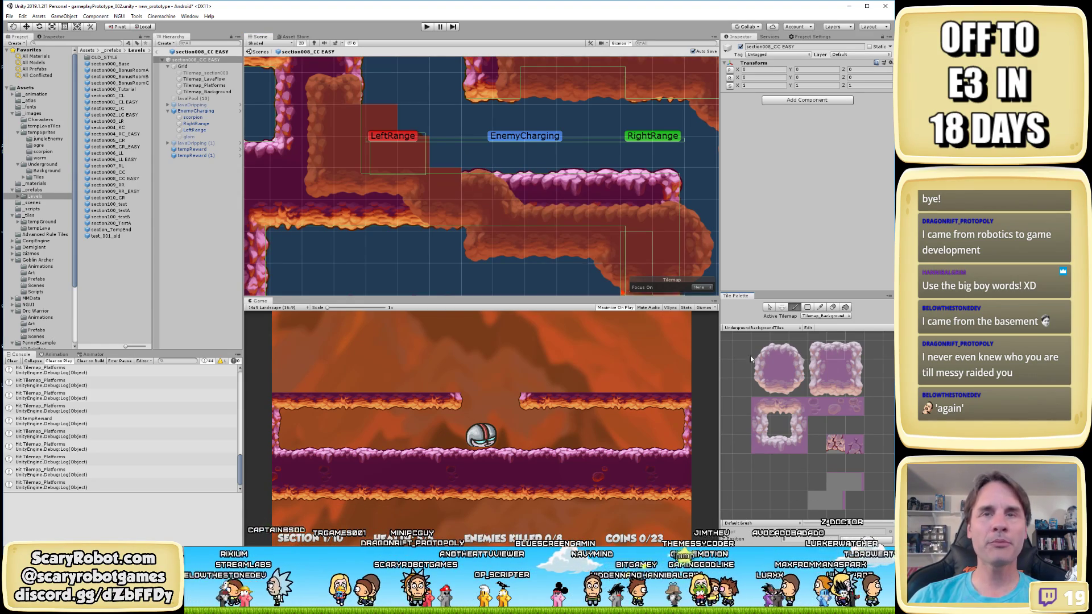
pyautogui.click(799, 349)
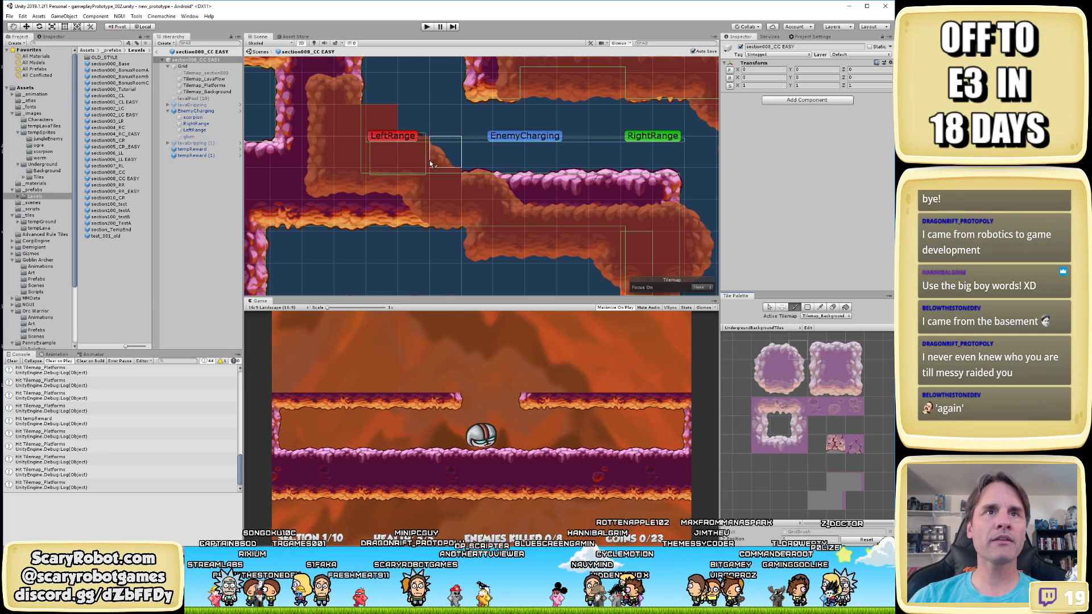
pyautogui.click(760, 439)
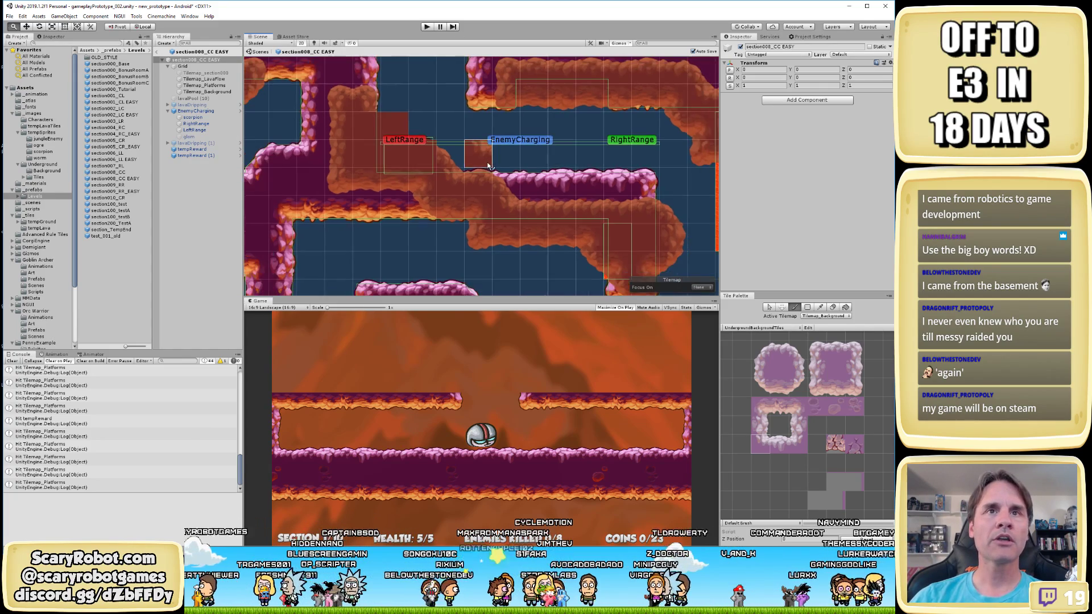
# Zoom in on LeftRange and paint rock tiles into the gap beside and under it
pyautogui.scroll(-3, 488, 168)
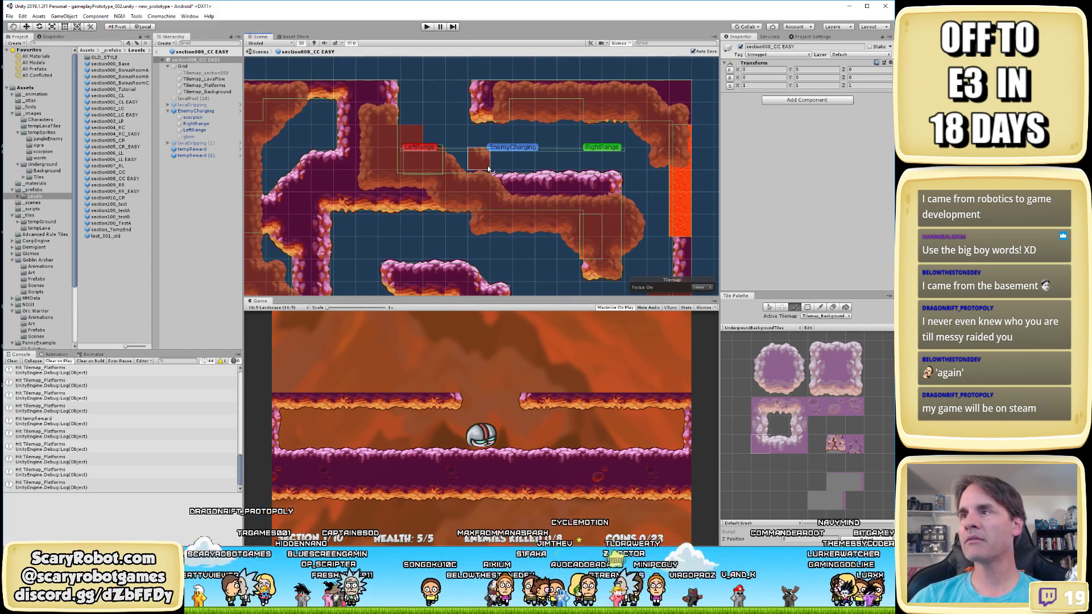
pyautogui.scroll(2, 455, 164)
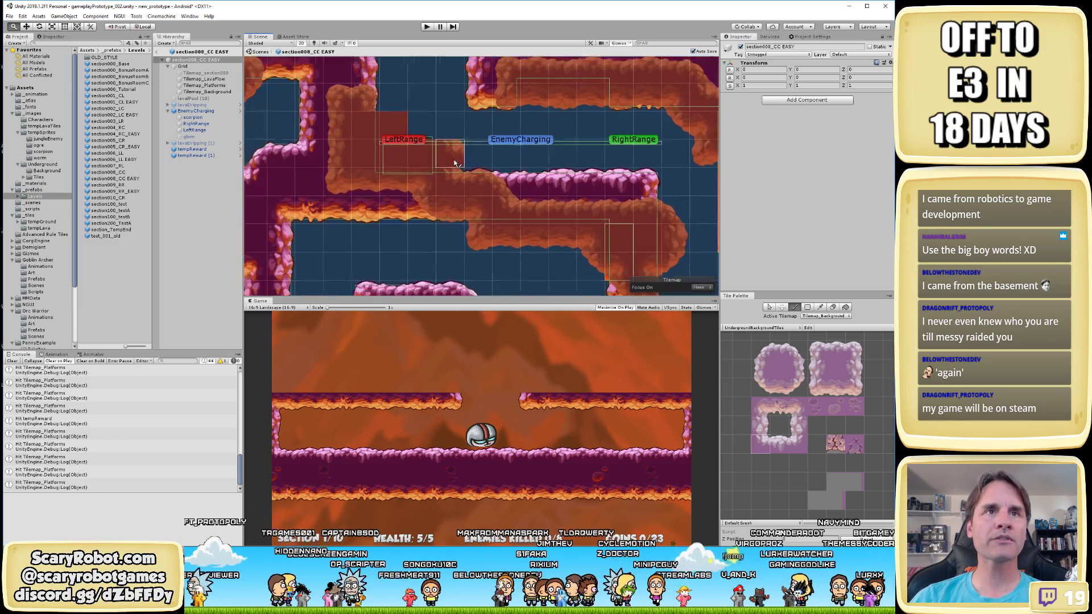
pyautogui.moveTo(454, 163); pyautogui.dragTo(504, 205, button='middle')
pyautogui.scroll(2, 539, 213)
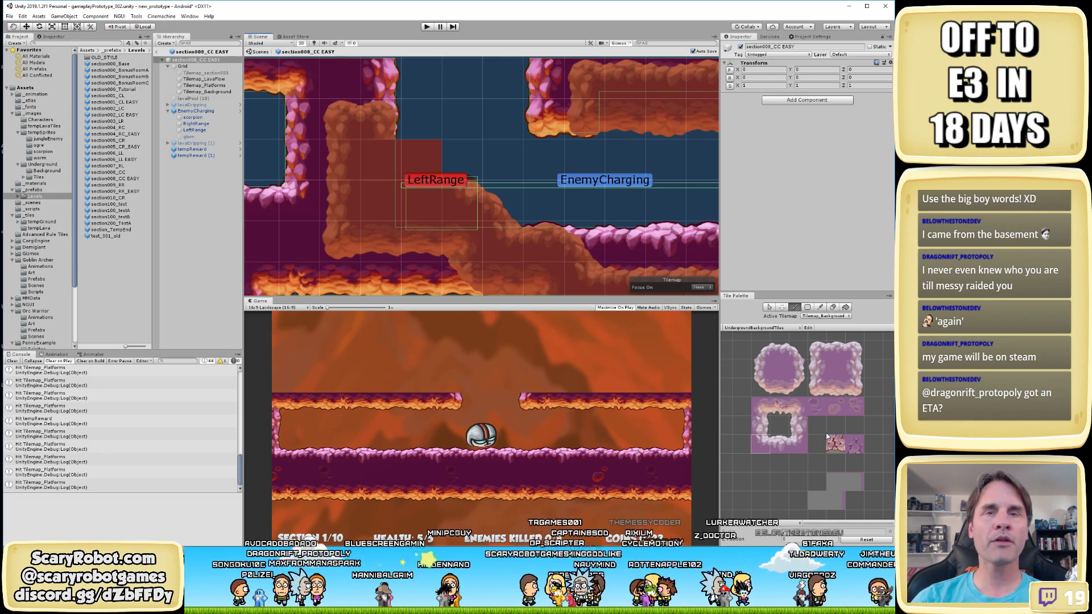
pyautogui.click(854, 350)
pyautogui.click(414, 162)
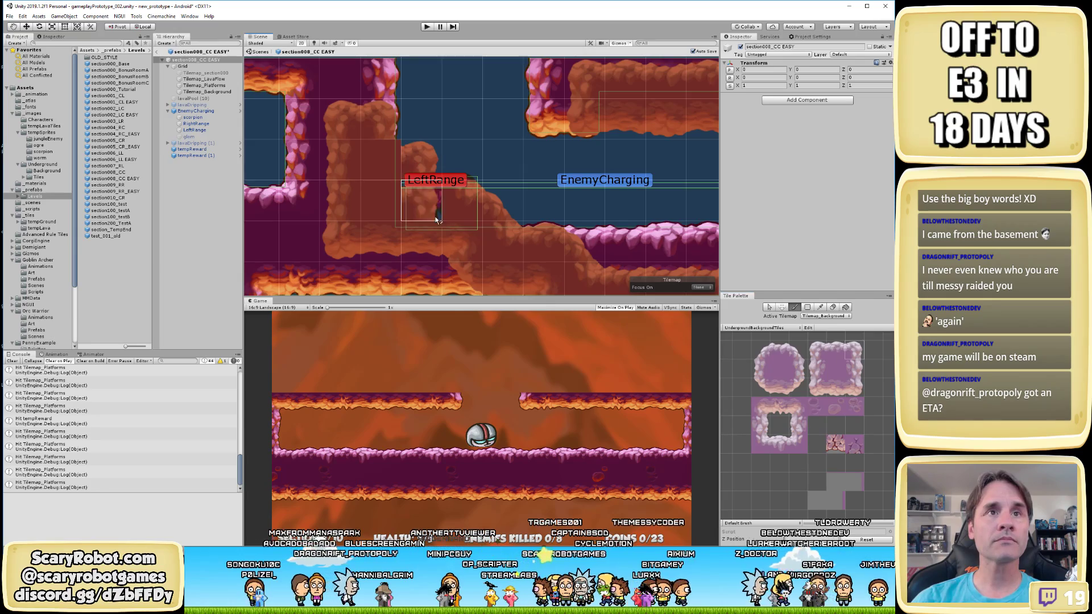
pyautogui.click(760, 443)
pyautogui.click(375, 156)
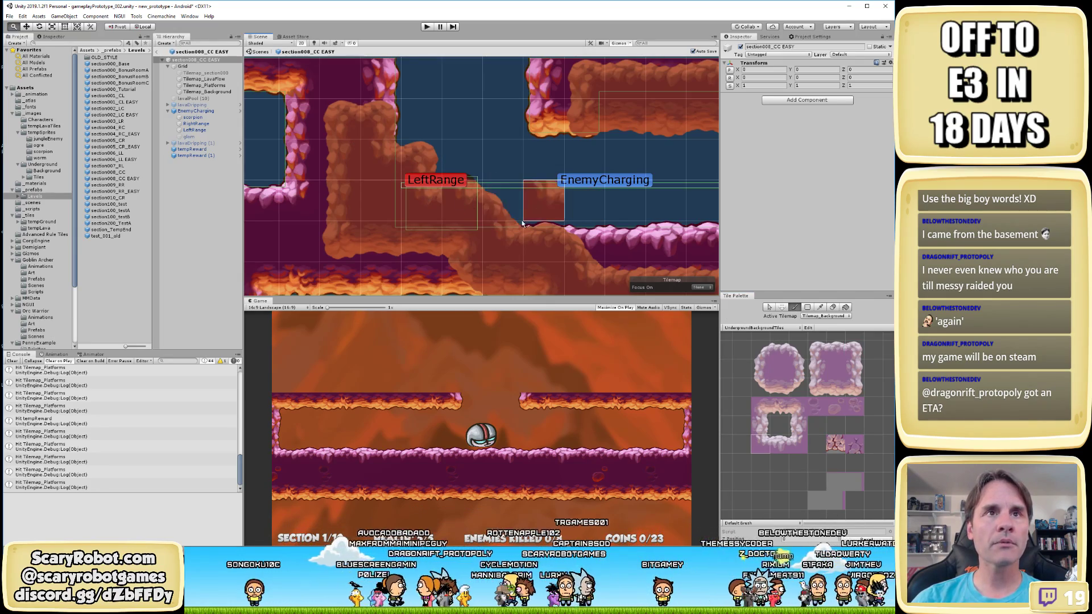
# Move toward the EnemyCharging area and turn Gizmos off to hide the range labels
pyautogui.moveTo(525, 214); pyautogui.dragTo(557, 169, button='middle')
pyautogui.scroll(3, 489, 179)
pyautogui.click(618, 43)
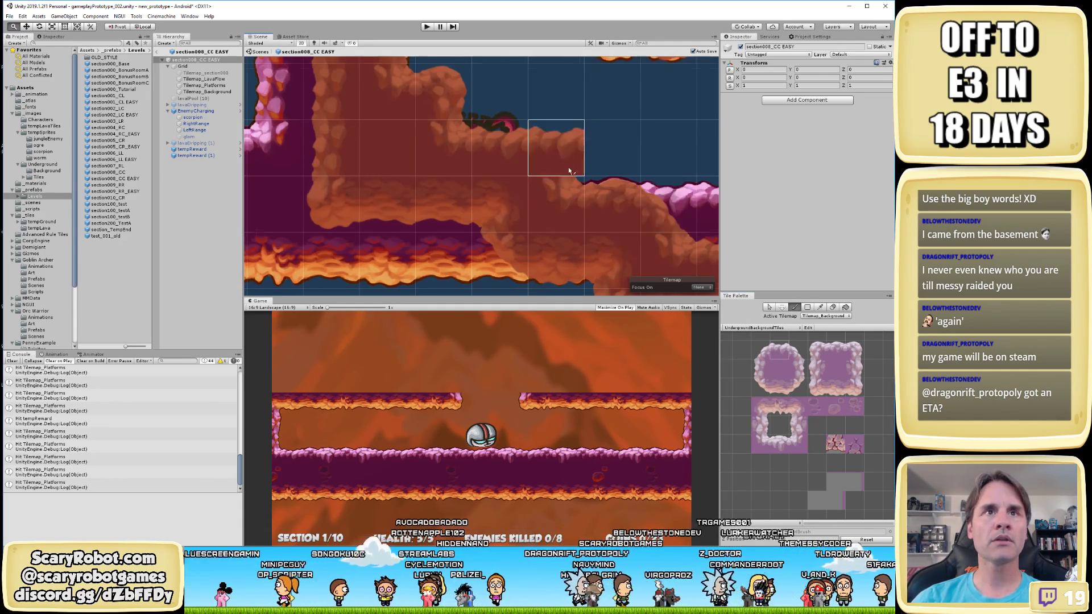
pyautogui.scroll(-3, 577, 209)
# Paint two pink rock tiles above the lava area
pyautogui.scroll(-6, 577, 209)
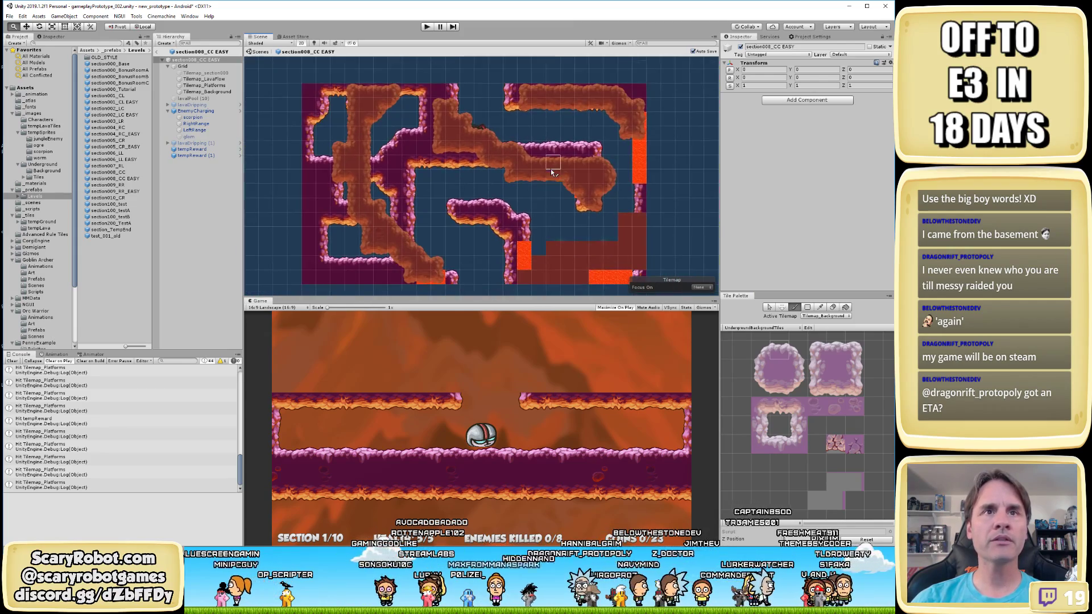
pyautogui.scroll(5, 527, 177)
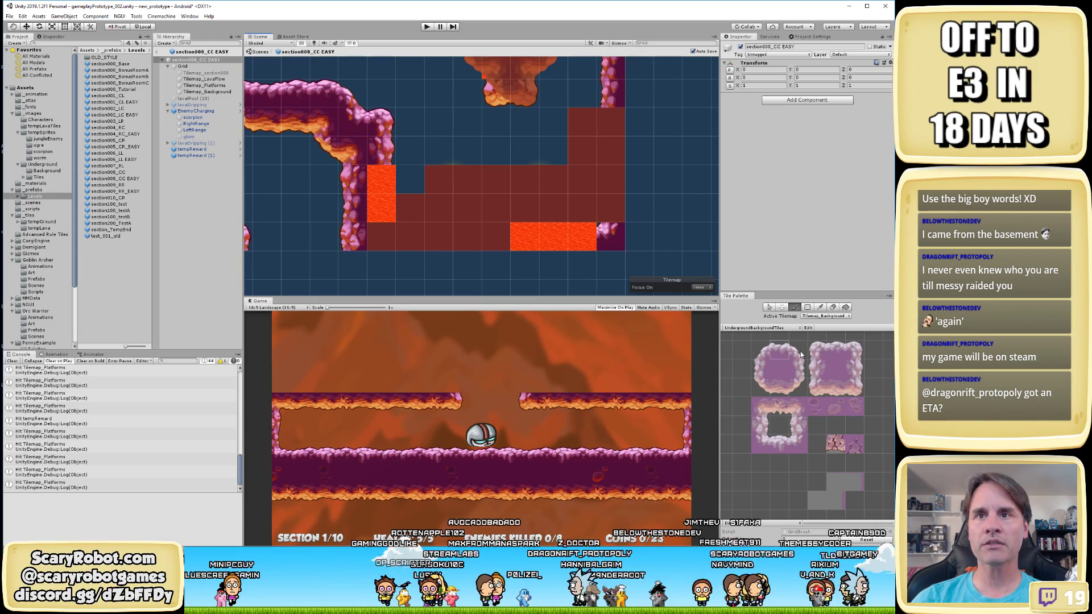
pyautogui.click(818, 351)
pyautogui.click(579, 122)
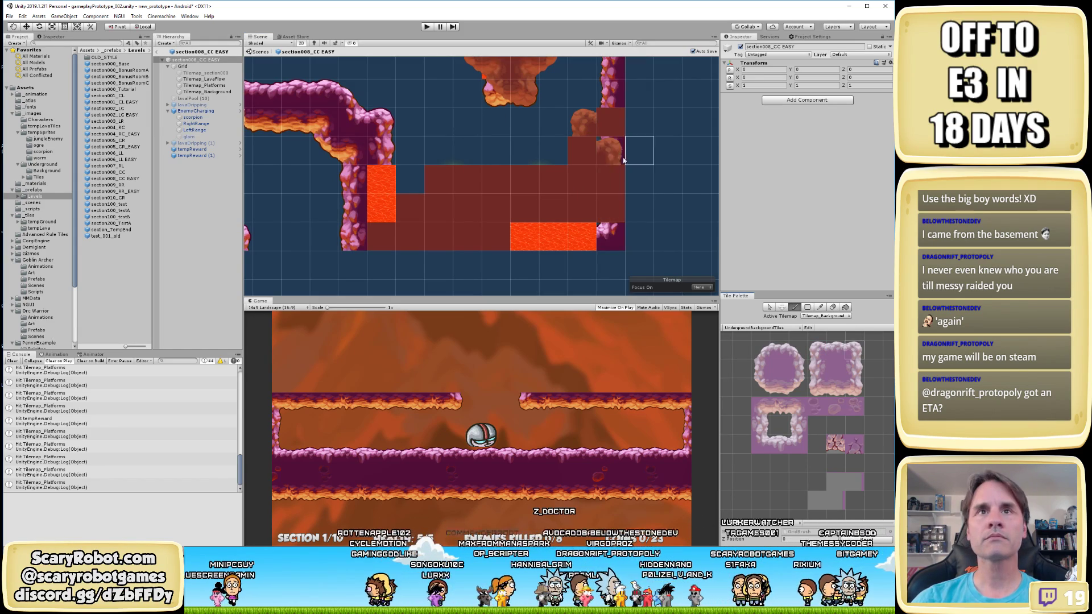
pyautogui.click(611, 122)
pyautogui.press('i')
pyautogui.click(855, 371)
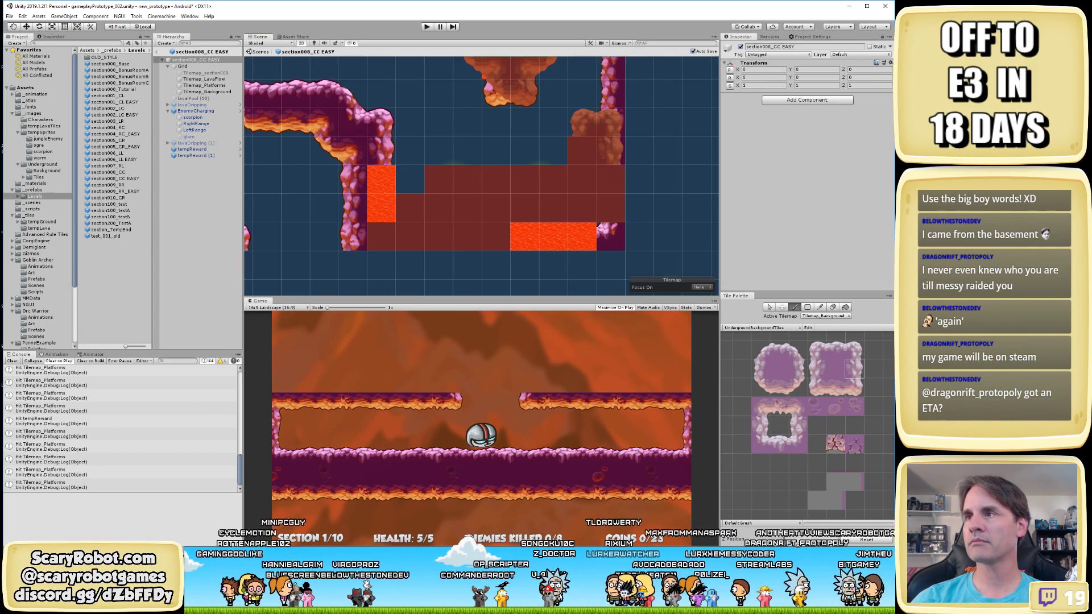
# Paint bottom-edge rock tiles into adjacent cells above the lava
pyautogui.click(798, 368)
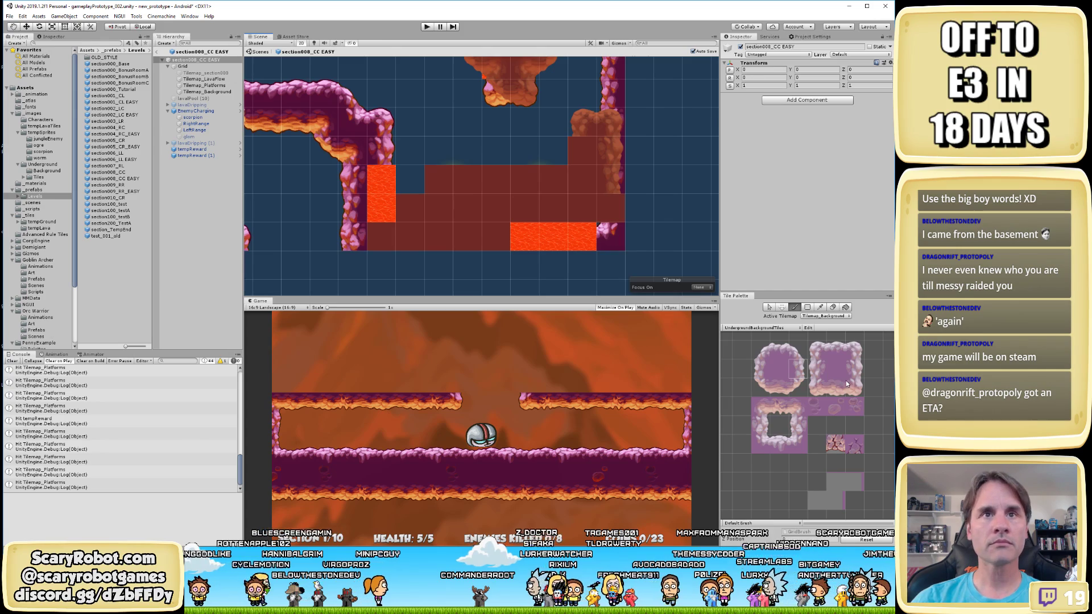
pyautogui.click(851, 395)
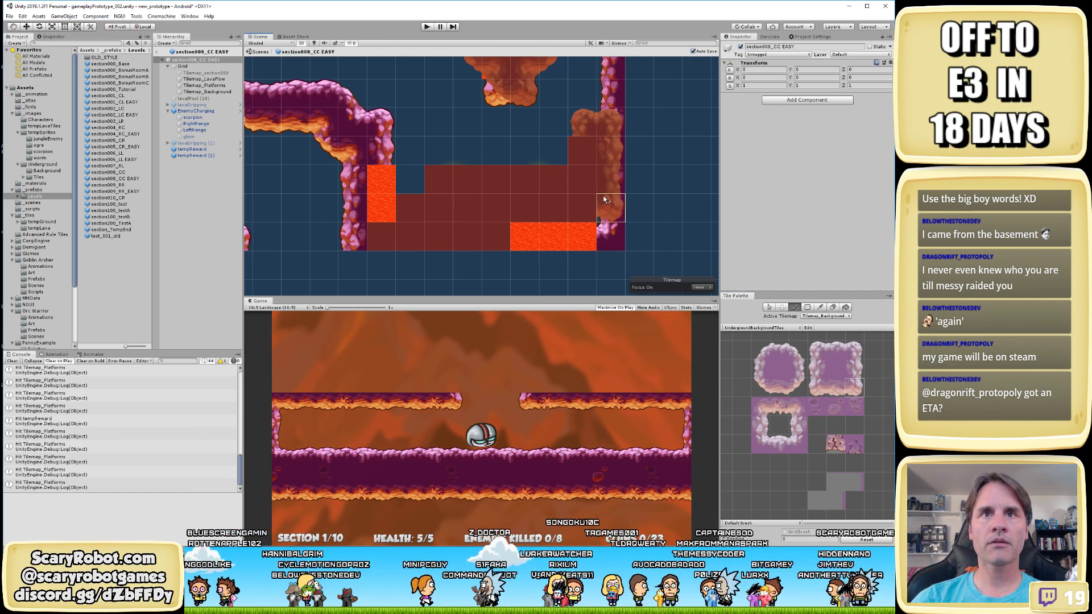
pyautogui.click(781, 384)
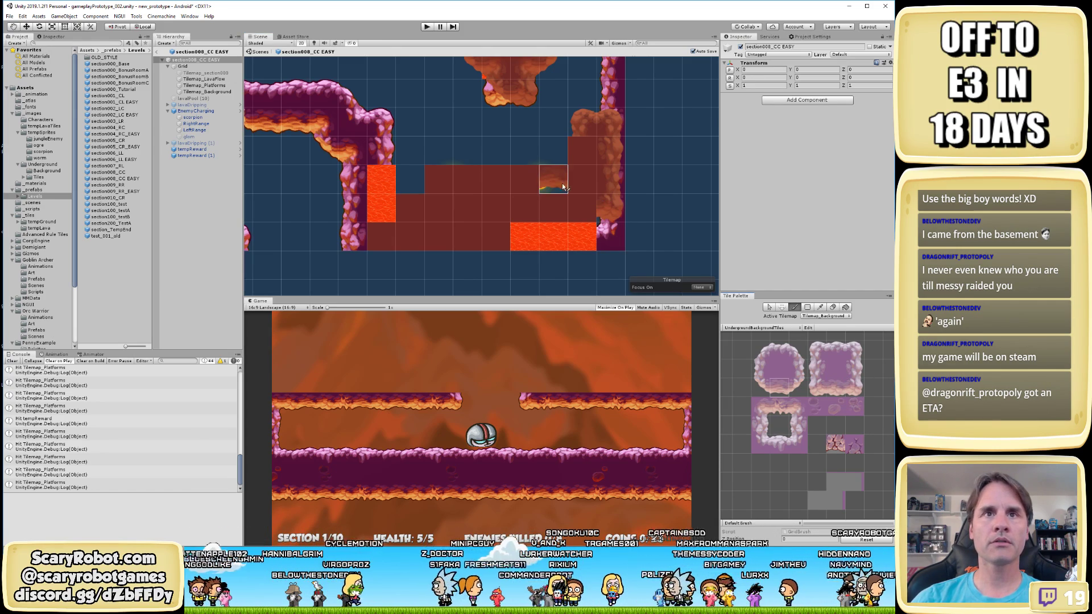
pyautogui.click(833, 388)
pyautogui.click(553, 208)
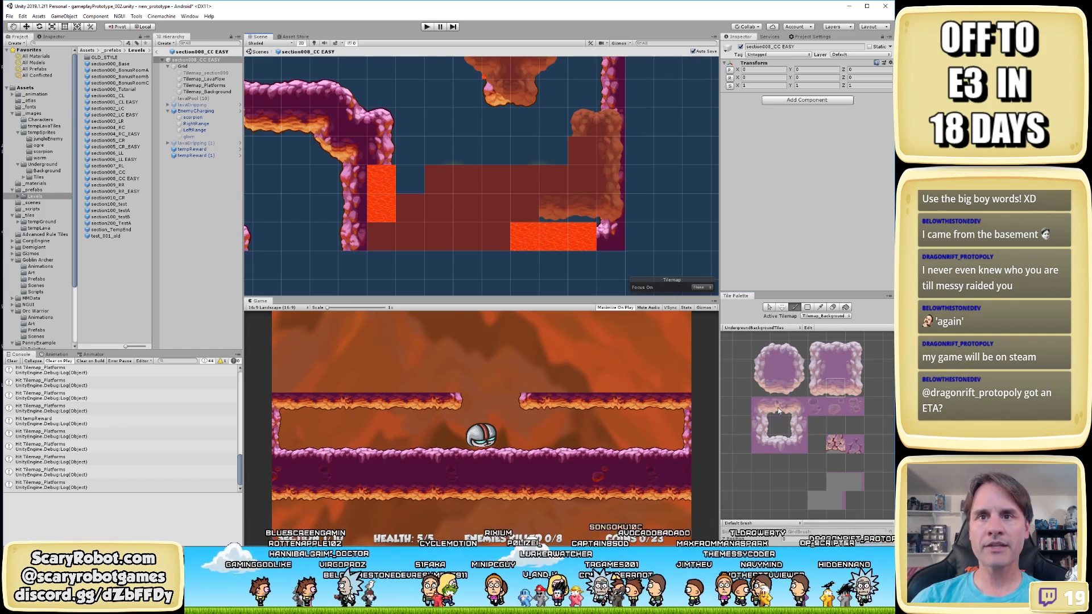
pyautogui.click(779, 410)
pyautogui.click(523, 208)
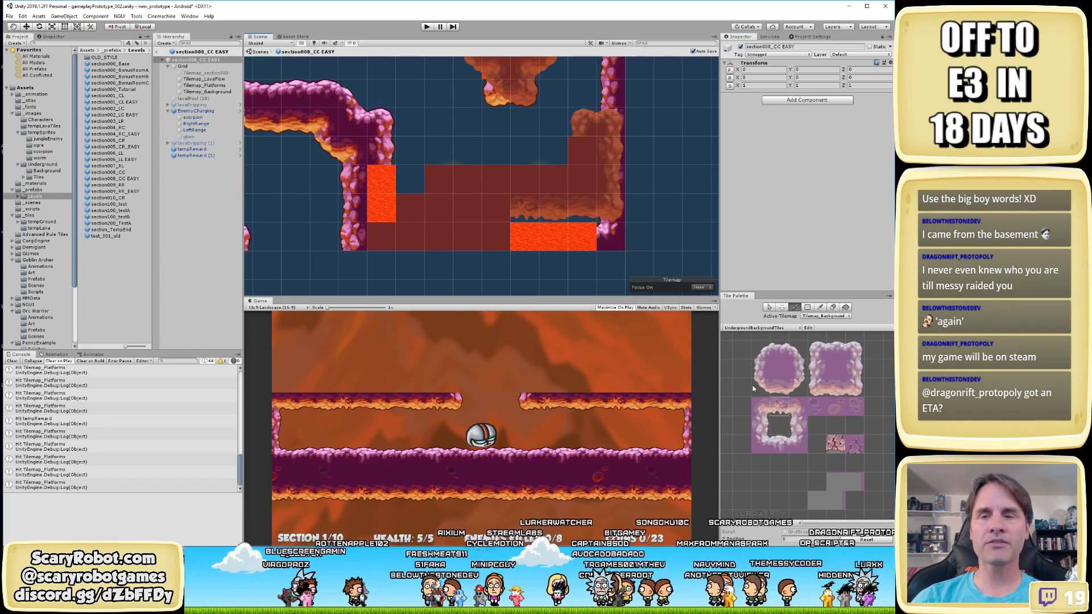
# Fill the cells beside the lava with corner and rock tiles
pyautogui.click(855, 393)
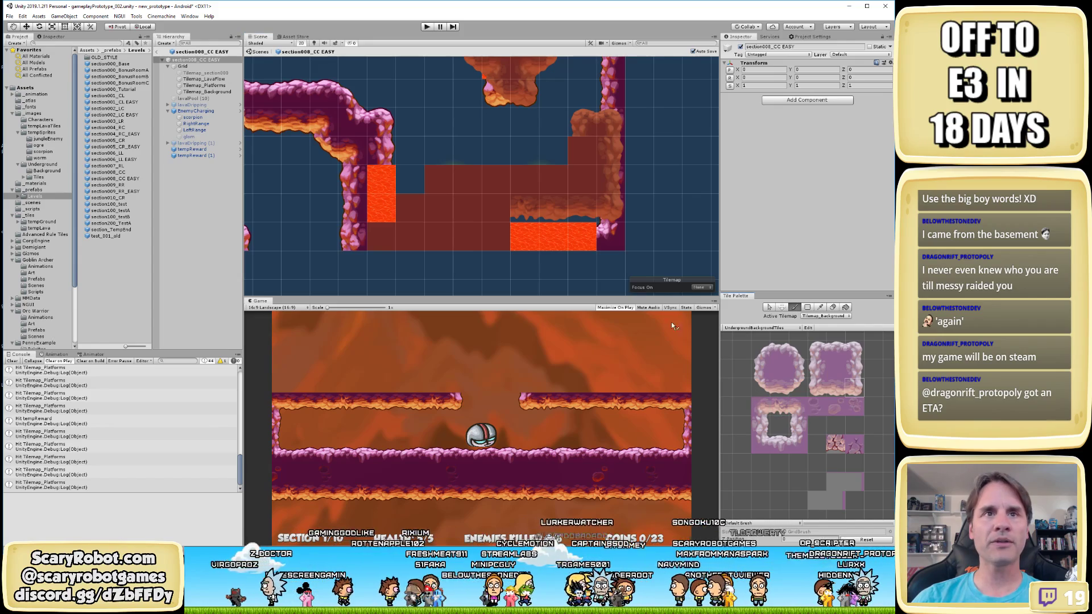
pyautogui.click(500, 239)
pyautogui.click(759, 407)
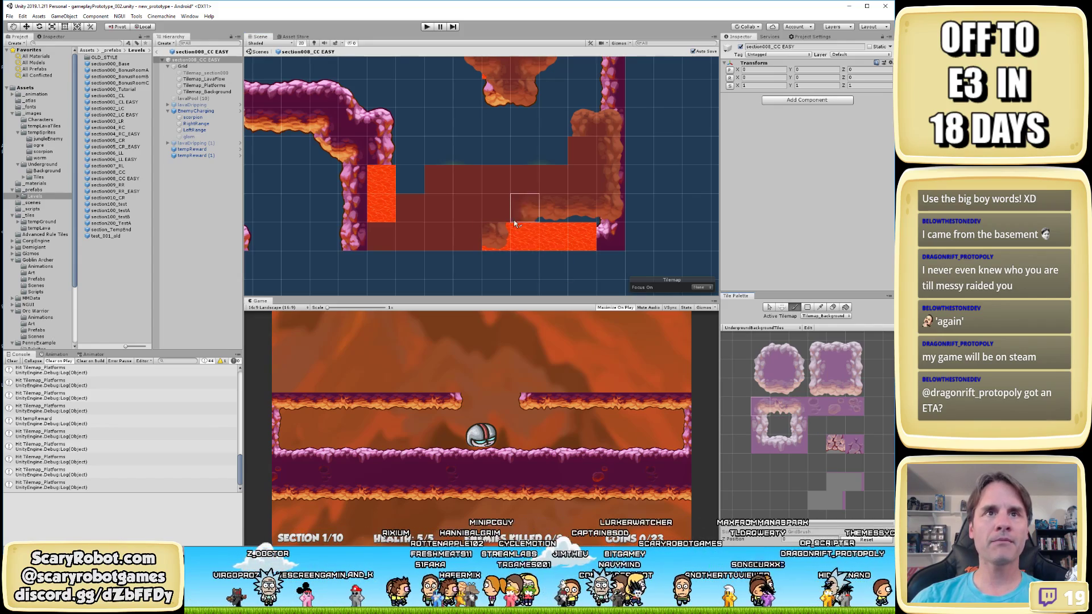
pyautogui.moveTo(515, 222); pyautogui.dragTo(498, 211)
# Paint lava-edge tiles along the bottom lava row and save the scene
pyautogui.moveTo(522, 226); pyautogui.dragTo(549, 192, button='middle')
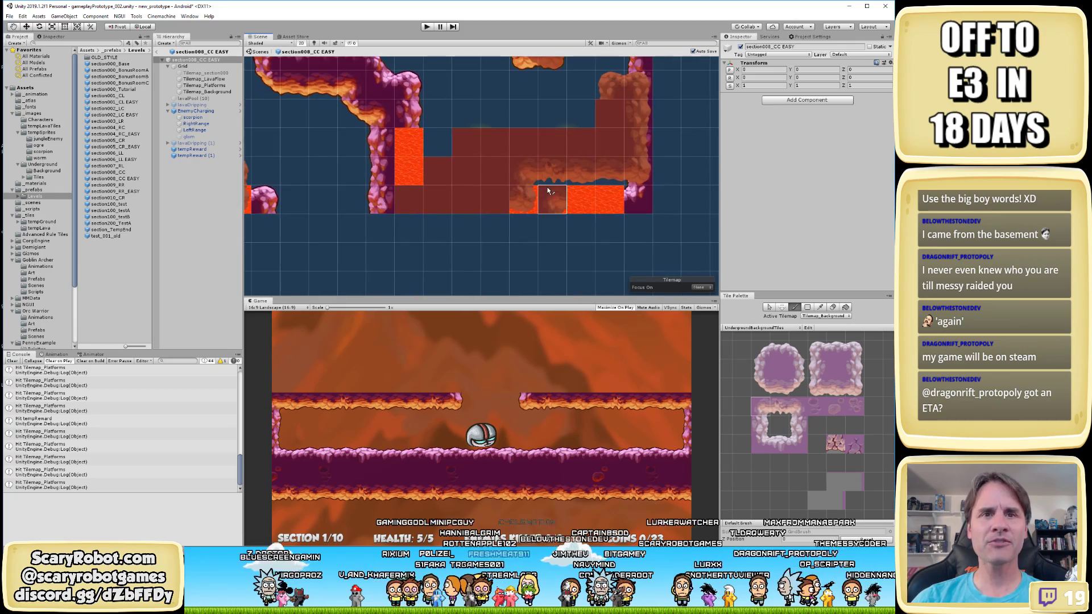
pyautogui.click(779, 387)
pyautogui.moveTo(428, 201); pyautogui.dragTo(499, 203)
pyautogui.hotkey('ctrl', 's')
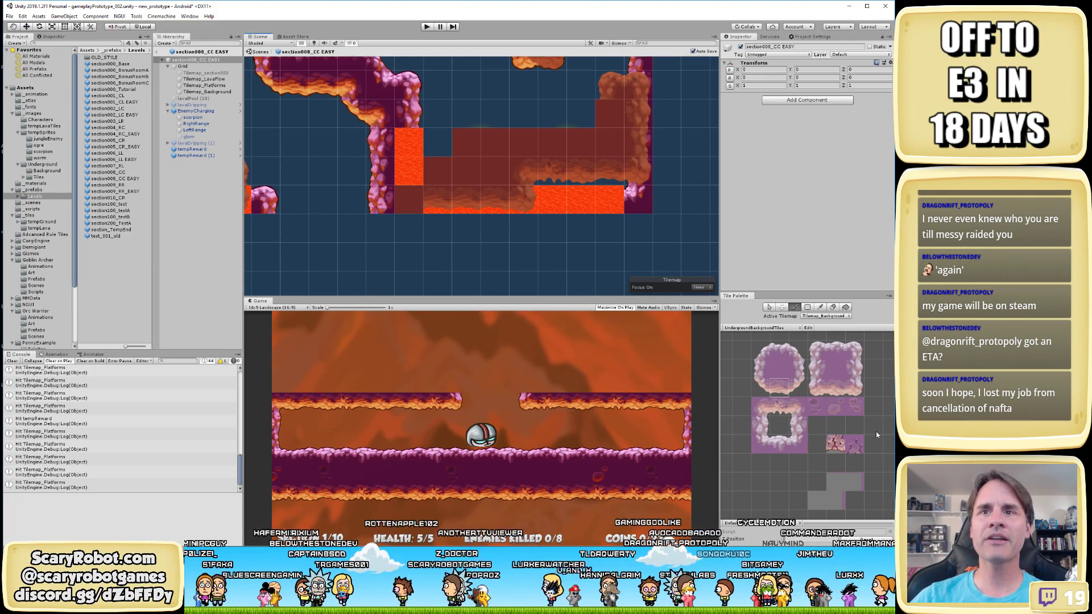
# Paint rock background tiles into the gaps around the upper cave platforms
pyautogui.click(814, 384)
pyautogui.click(418, 200)
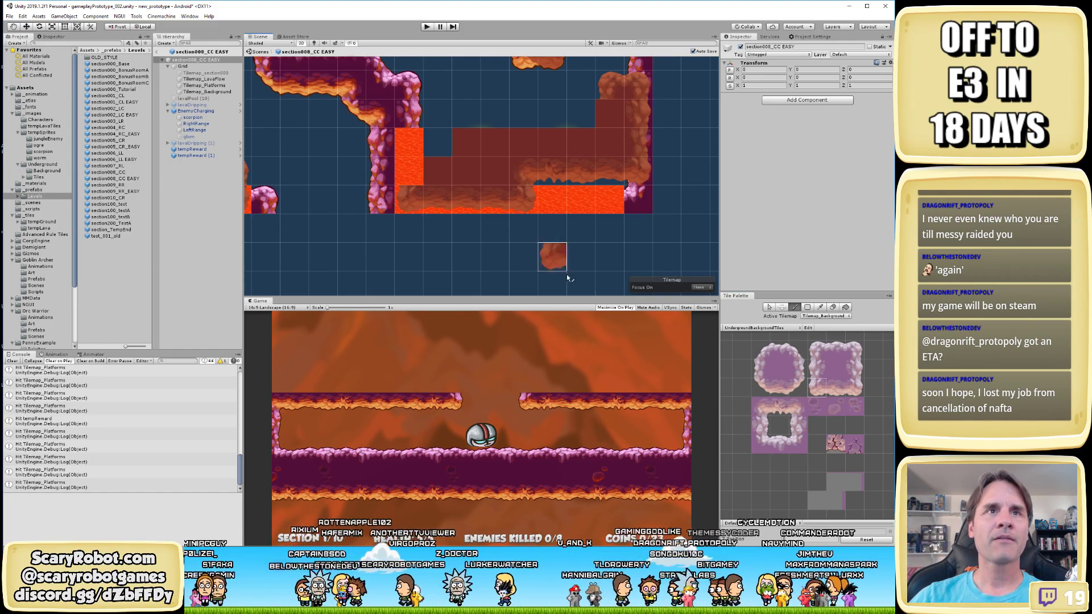
pyautogui.click(818, 350)
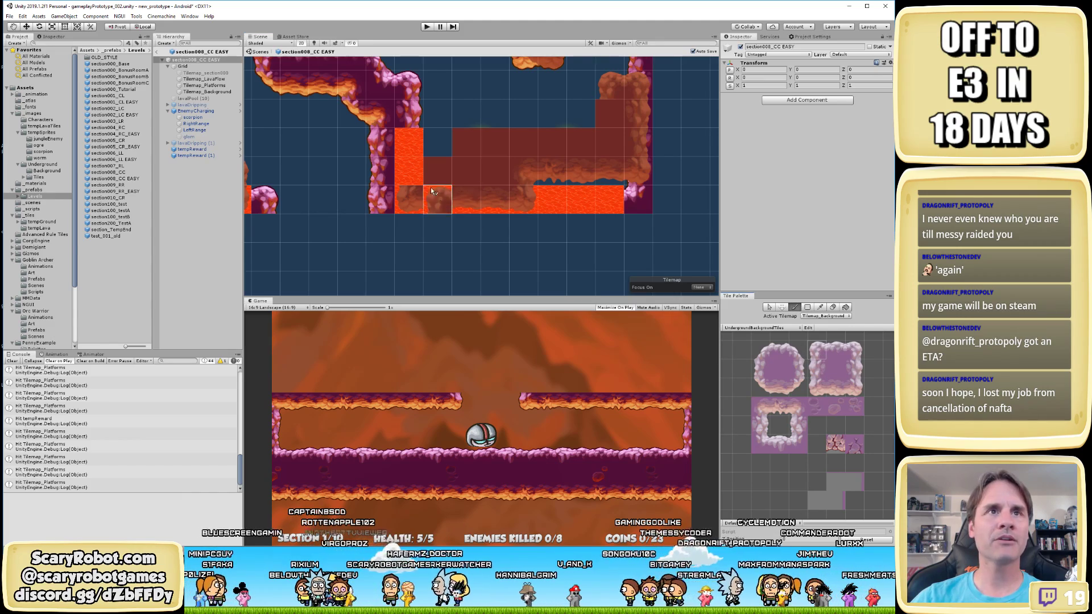
pyautogui.click(410, 171)
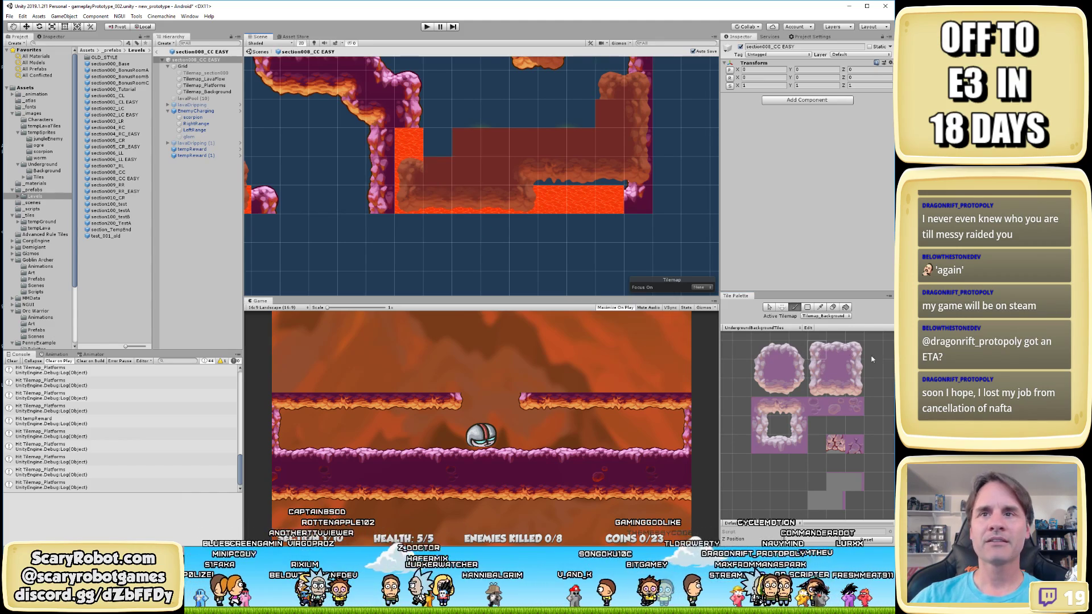
pyautogui.click(779, 350)
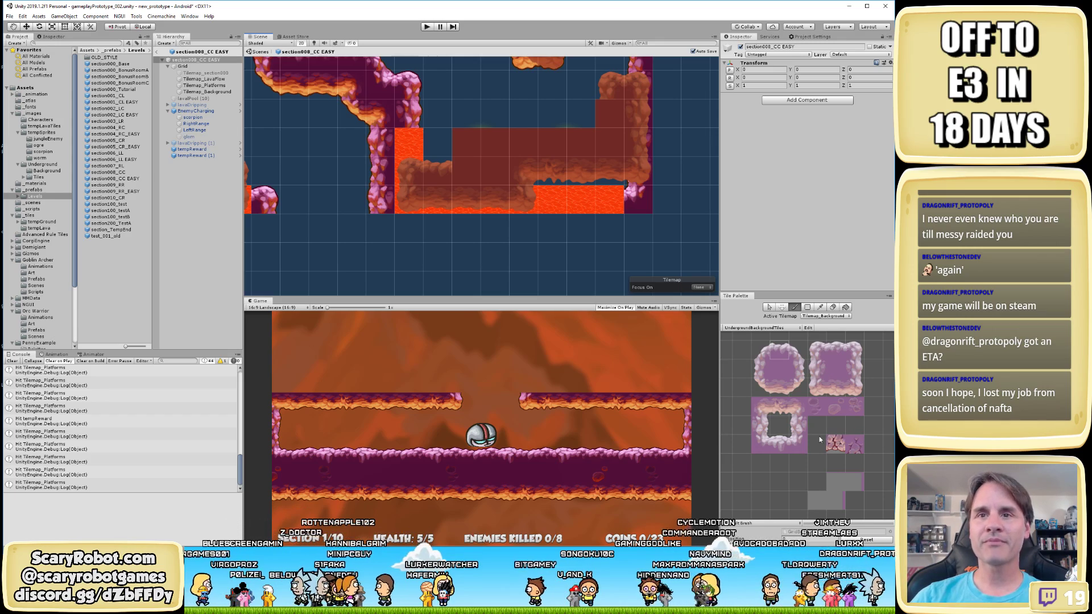
pyautogui.click(798, 443)
pyautogui.click(467, 166)
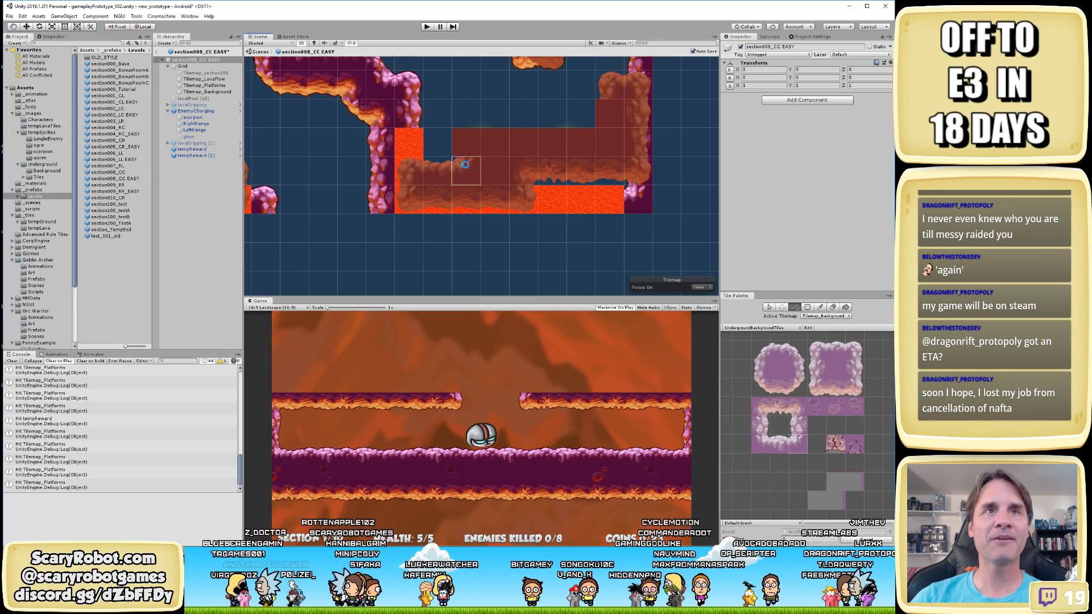
pyautogui.click(767, 346)
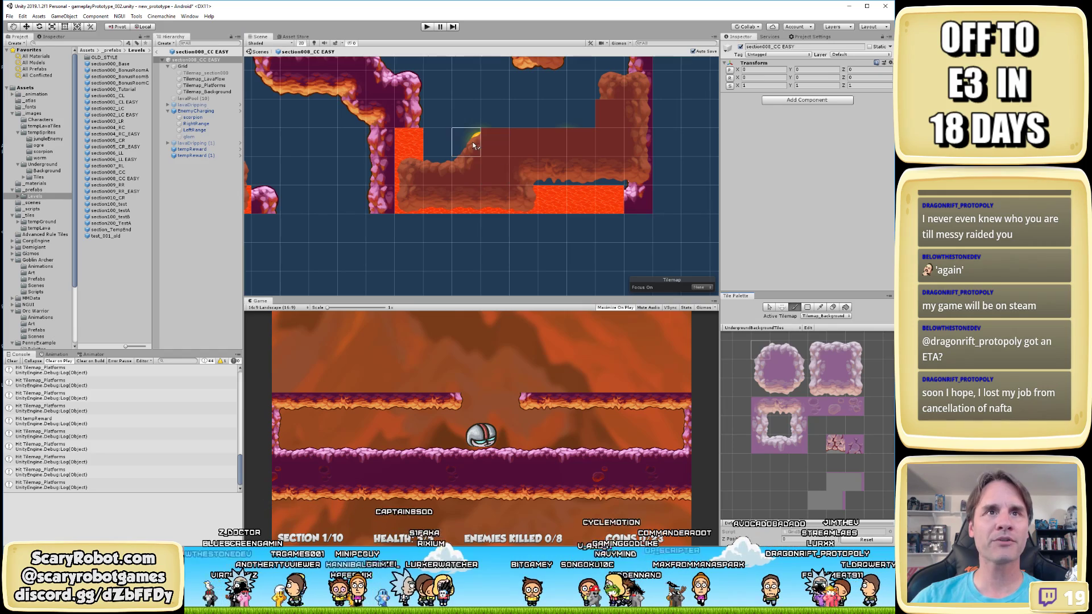
pyautogui.click(836, 351)
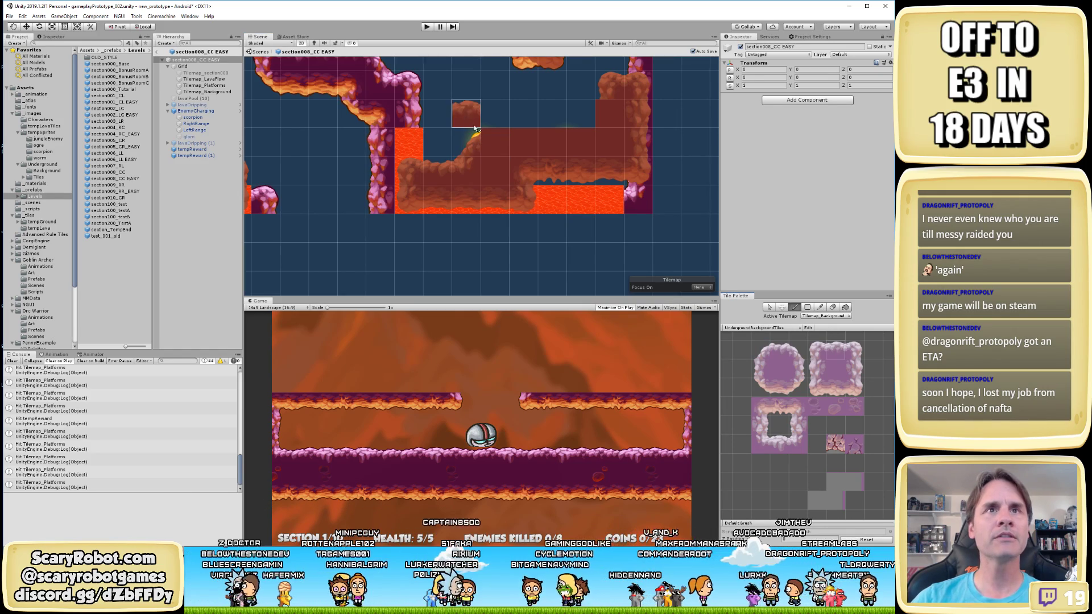
pyautogui.click(500, 138)
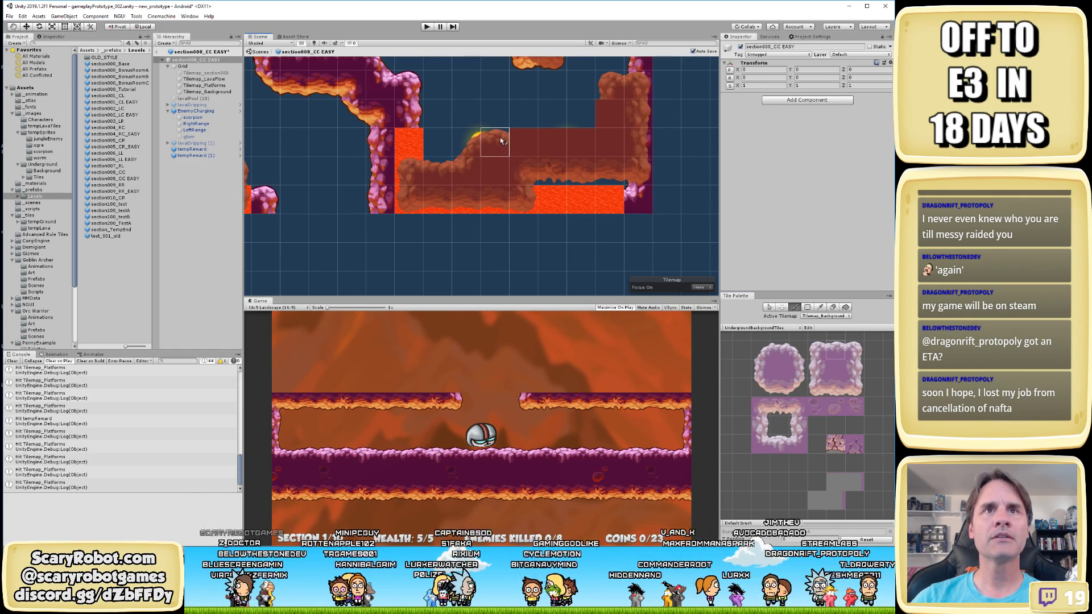
# Fill the right-wall and top-right gaps with more rock background tiles
pyautogui.click(778, 351)
pyautogui.click(638, 200)
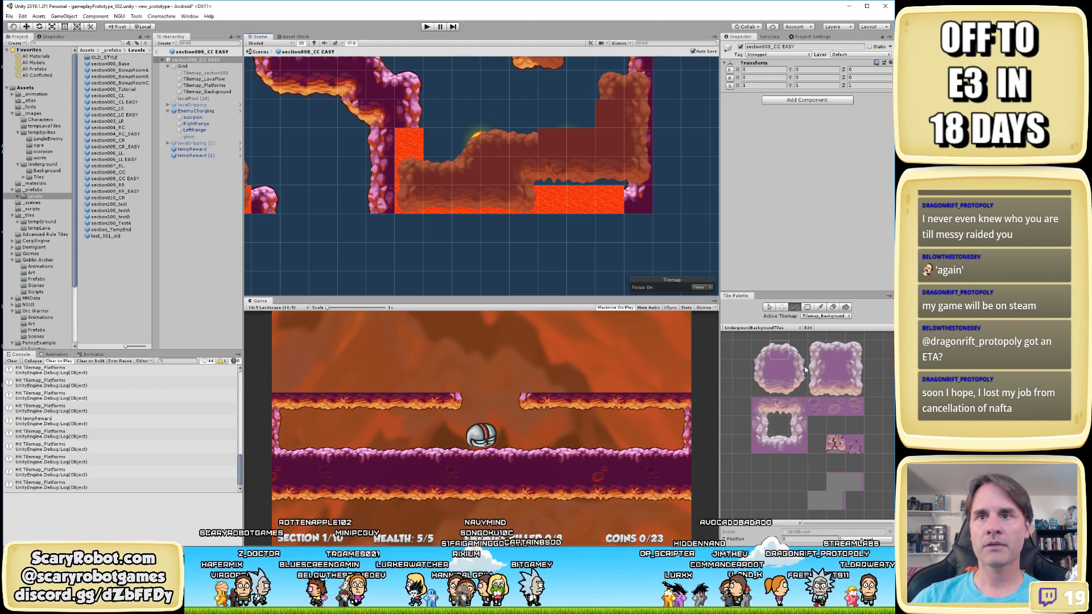
pyautogui.click(776, 435)
pyautogui.click(555, 149)
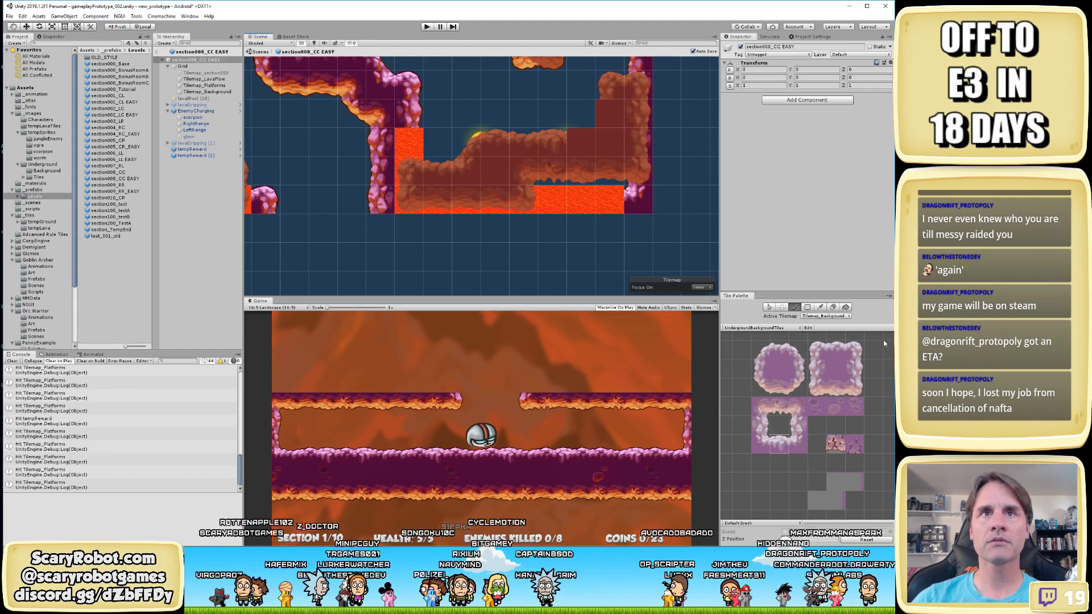
pyautogui.click(832, 346)
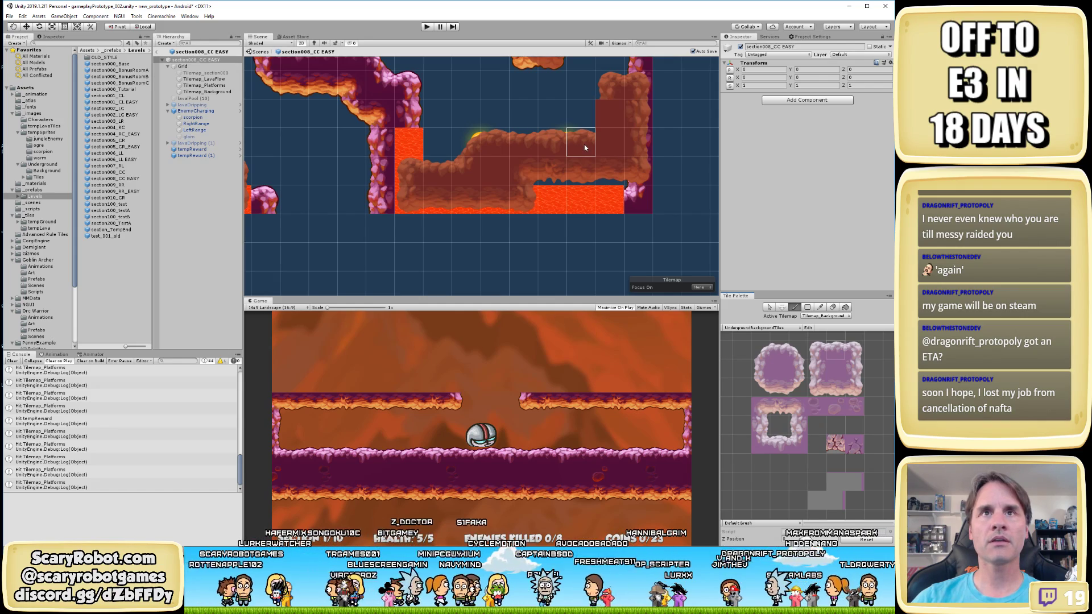
pyautogui.click(585, 147)
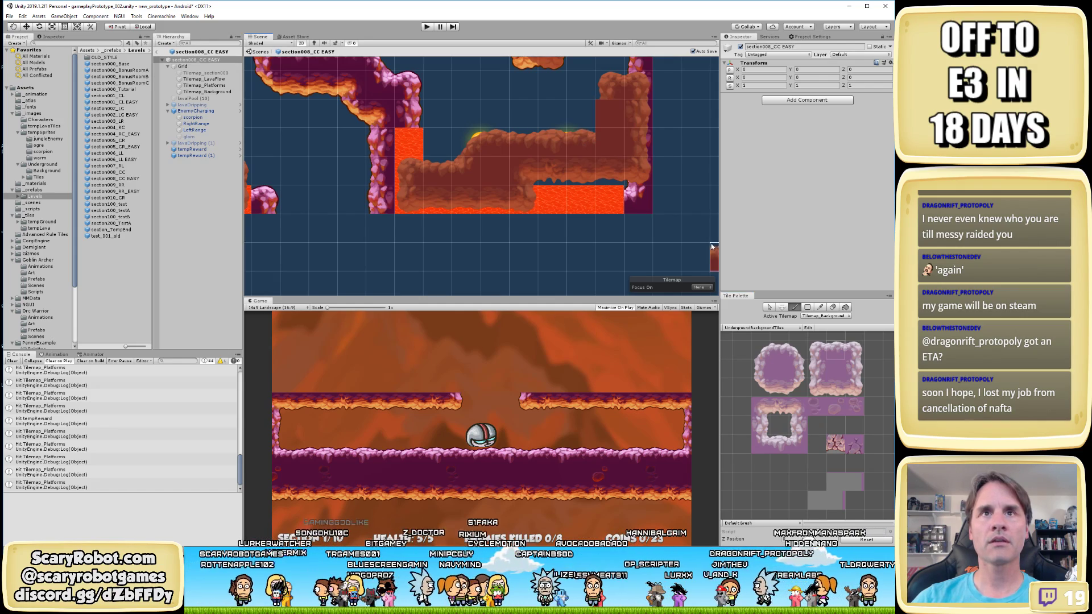
pyautogui.click(764, 351)
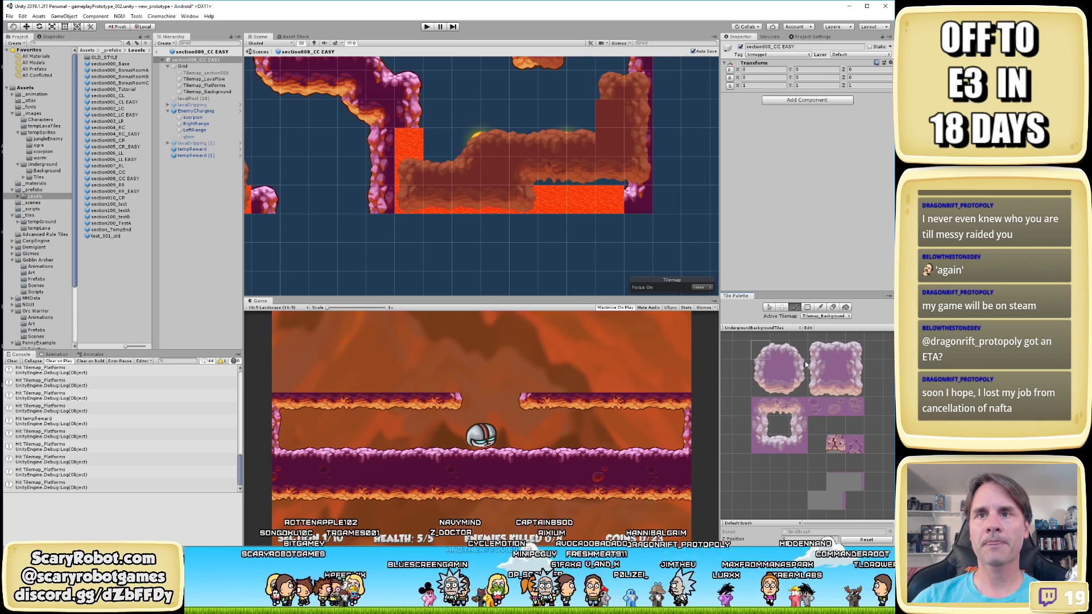
pyautogui.click(821, 368)
pyautogui.click(638, 114)
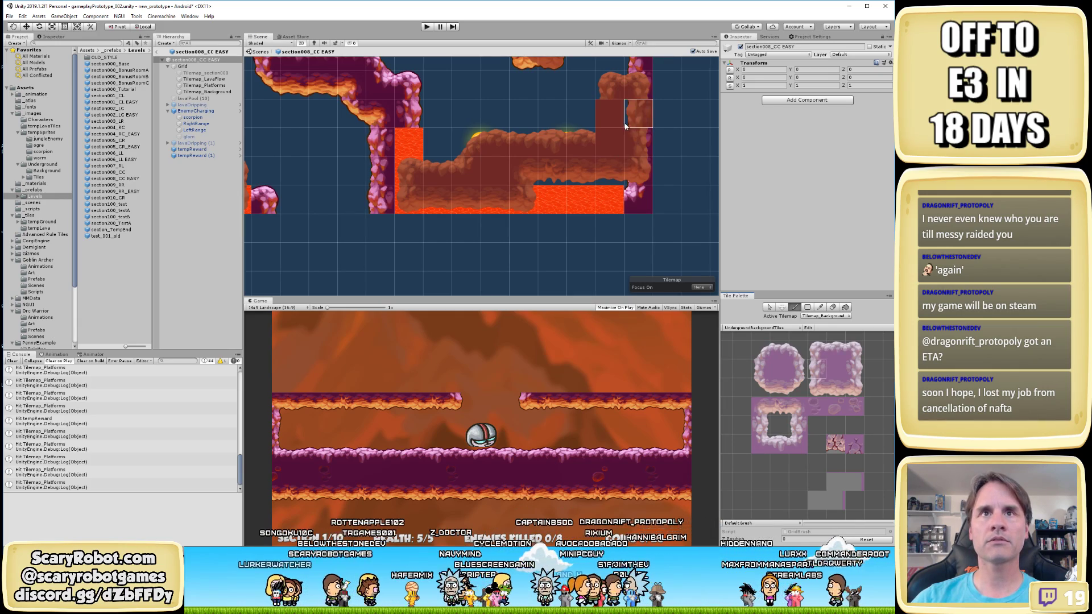
# Save the scene, zoom out to the whole level, and select Tilemap_Background
pyautogui.hotkey('ctrl', 's')
pyautogui.click(786, 441)
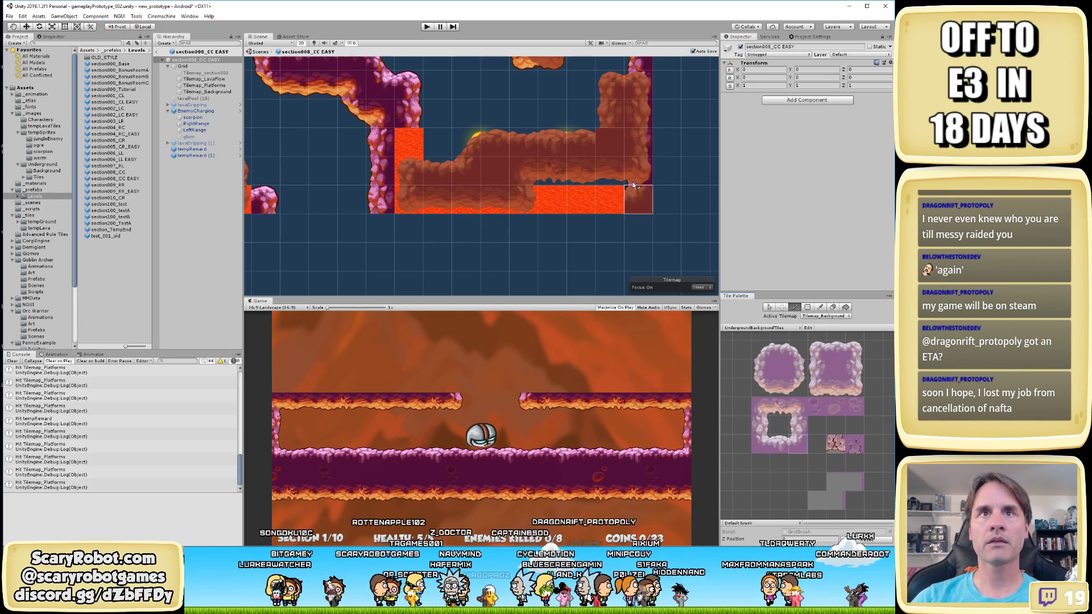
pyautogui.scroll(-1, 637, 247)
pyautogui.scroll(-6, 534, 256)
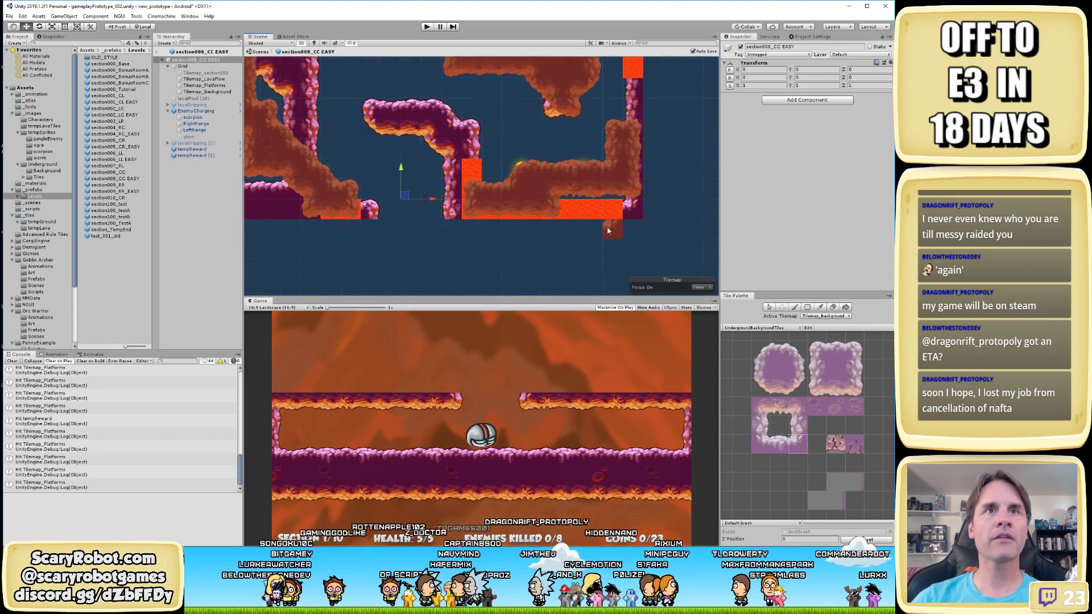
pyautogui.moveTo(452, 191); pyautogui.dragTo(464, 203, button='middle')
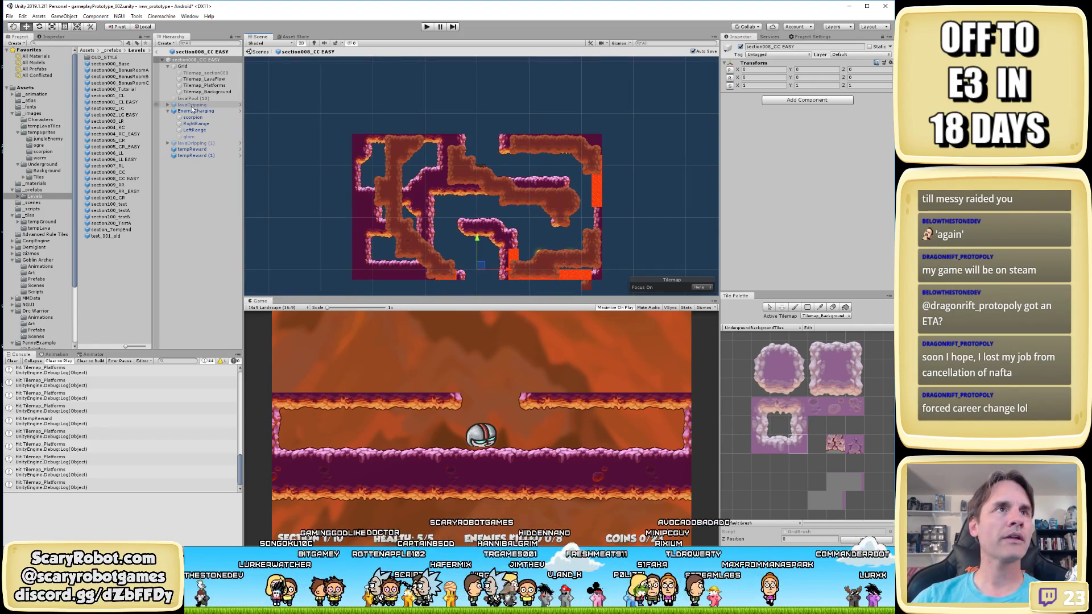
pyautogui.click(206, 91)
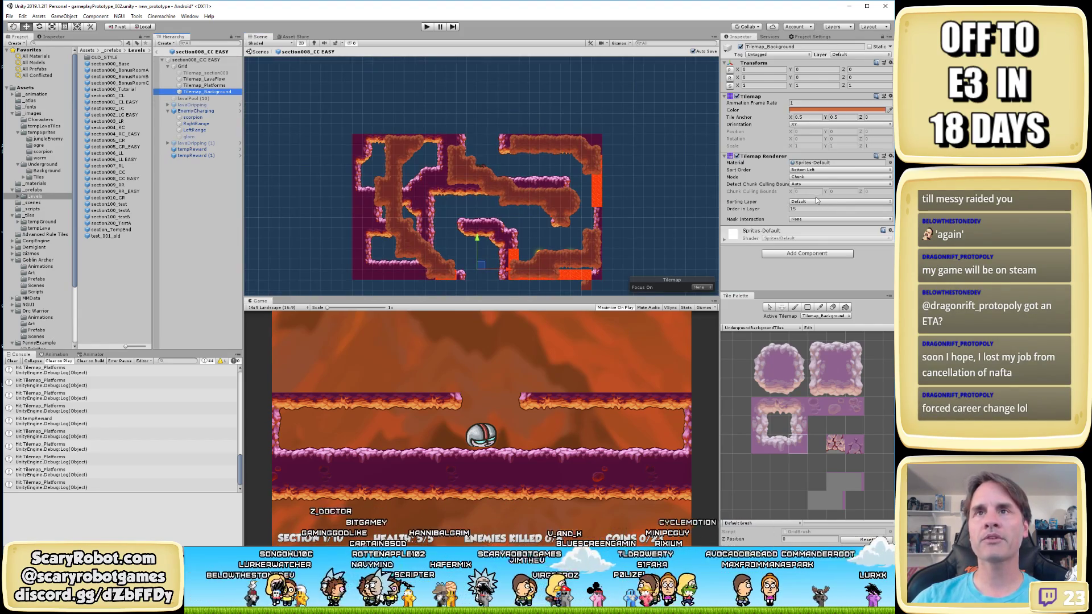
# Set Tilemap_Background's Tilemap Renderer Order in Layer to -10
pyautogui.click(806, 208)
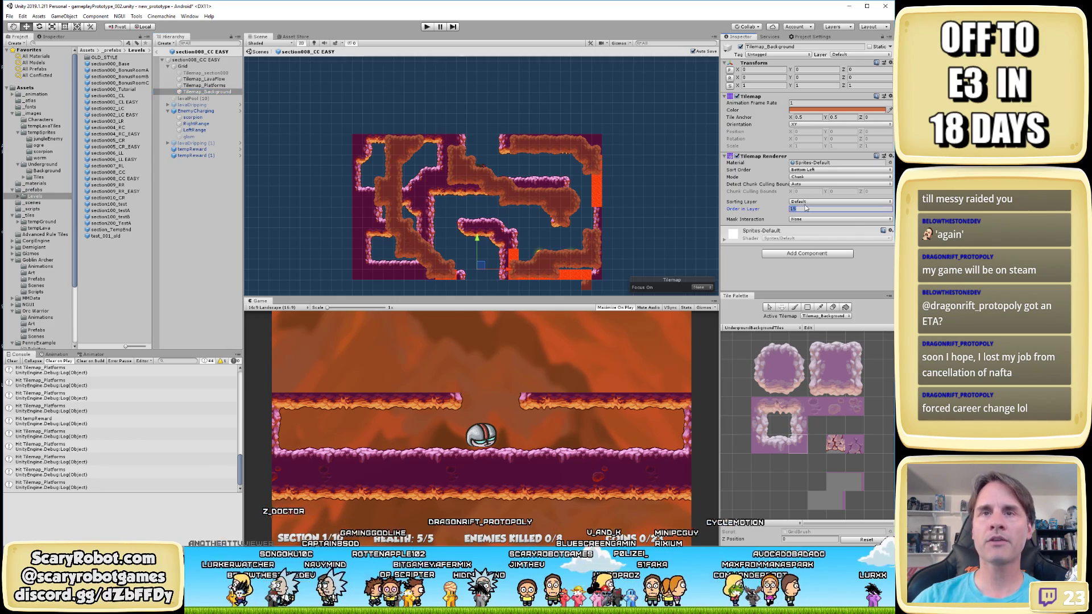
pyautogui.write('-10')
pyautogui.scroll(3, 620, 210)
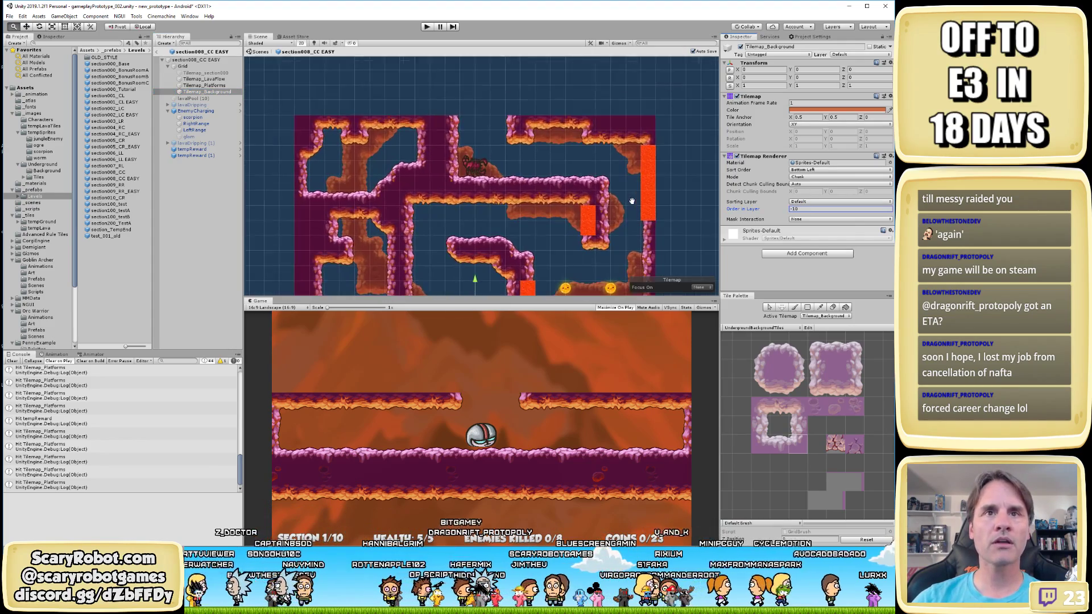
pyautogui.scroll(-2, 608, 160)
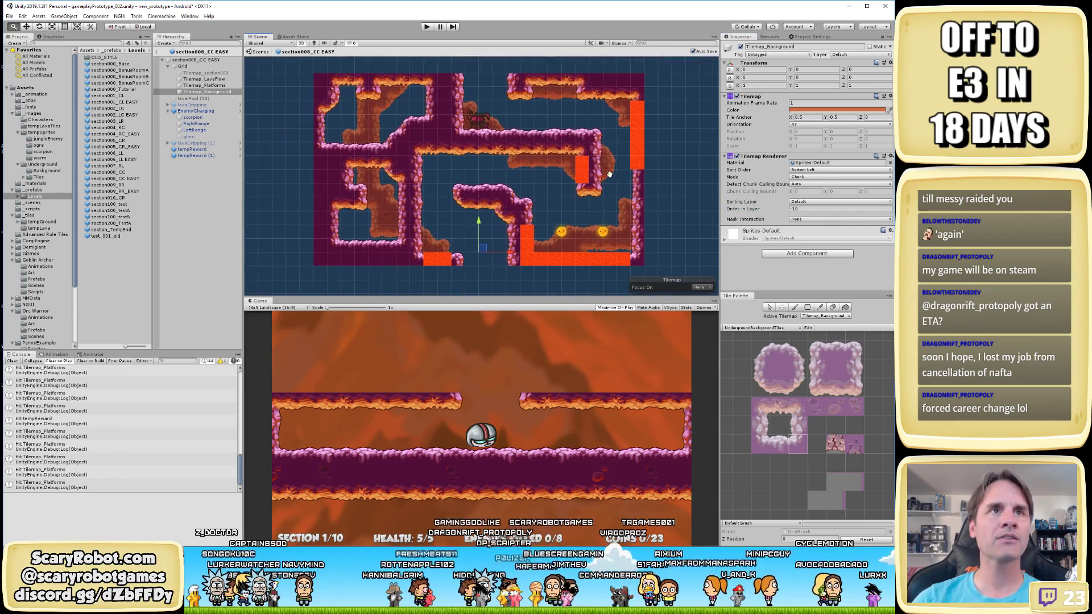
pyautogui.scroll(5, 658, 197)
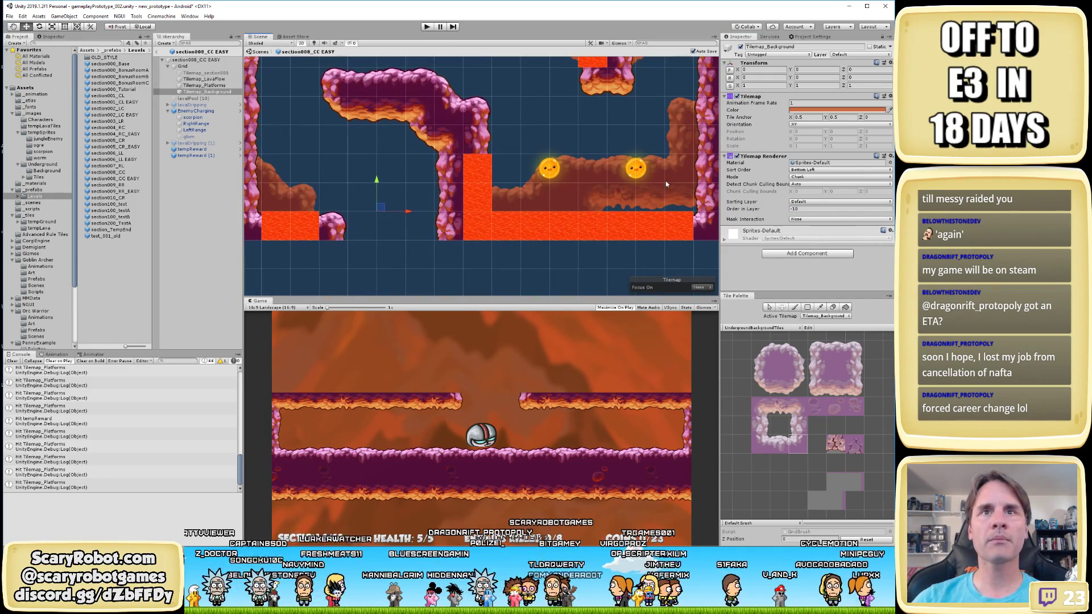
# Paint a row of rock background tiles beside the coins and lava, then save
pyautogui.click(779, 368)
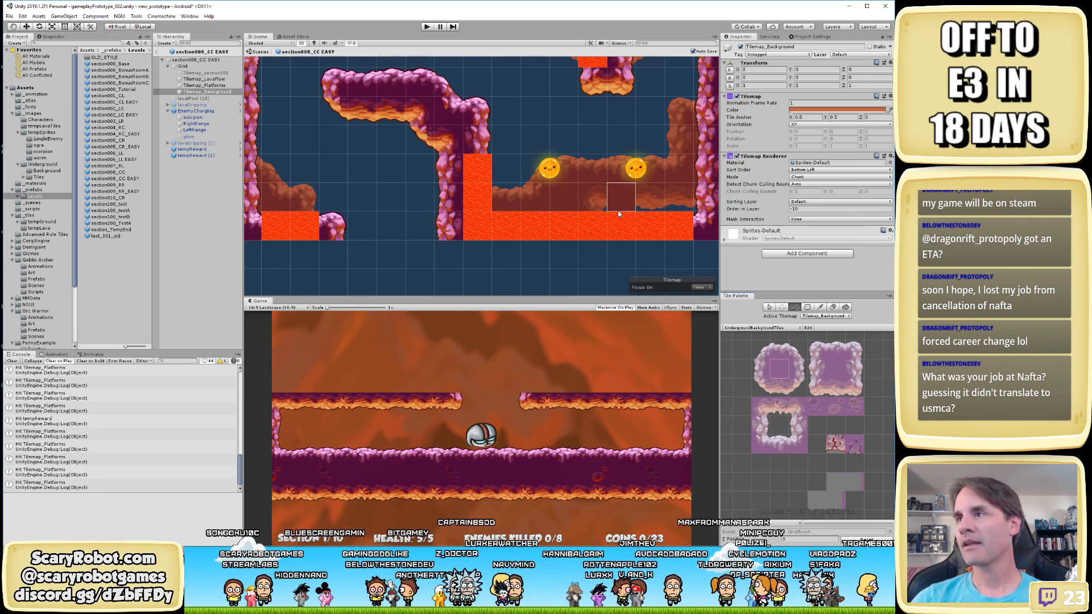
pyautogui.moveTo(619, 214); pyautogui.dragTo(580, 175, button='middle')
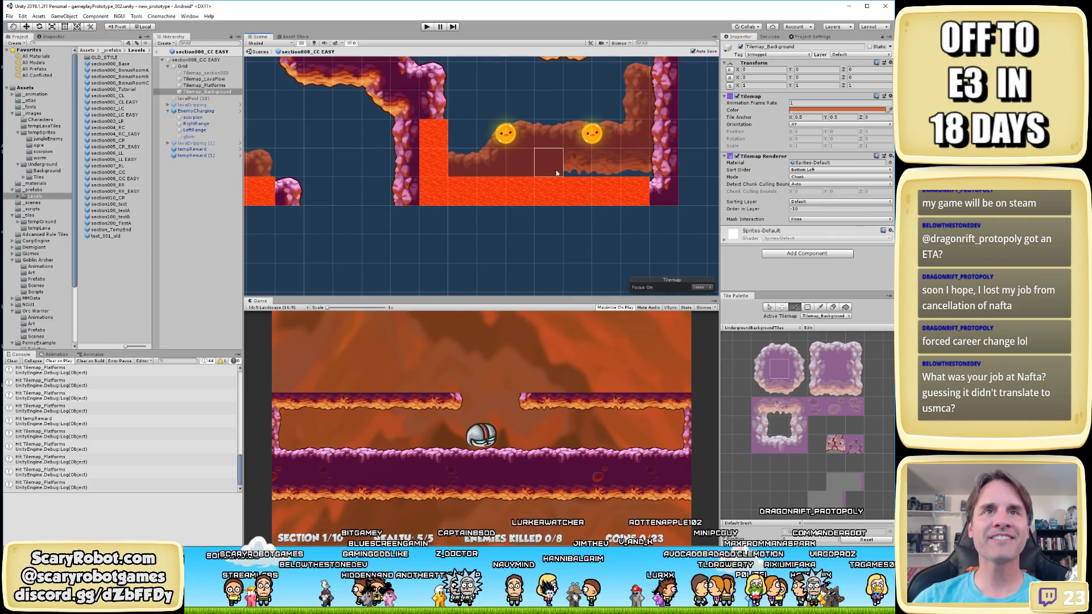
pyautogui.moveTo(556, 170); pyautogui.dragTo(633, 169)
pyautogui.hotkey('ctrl', 's')
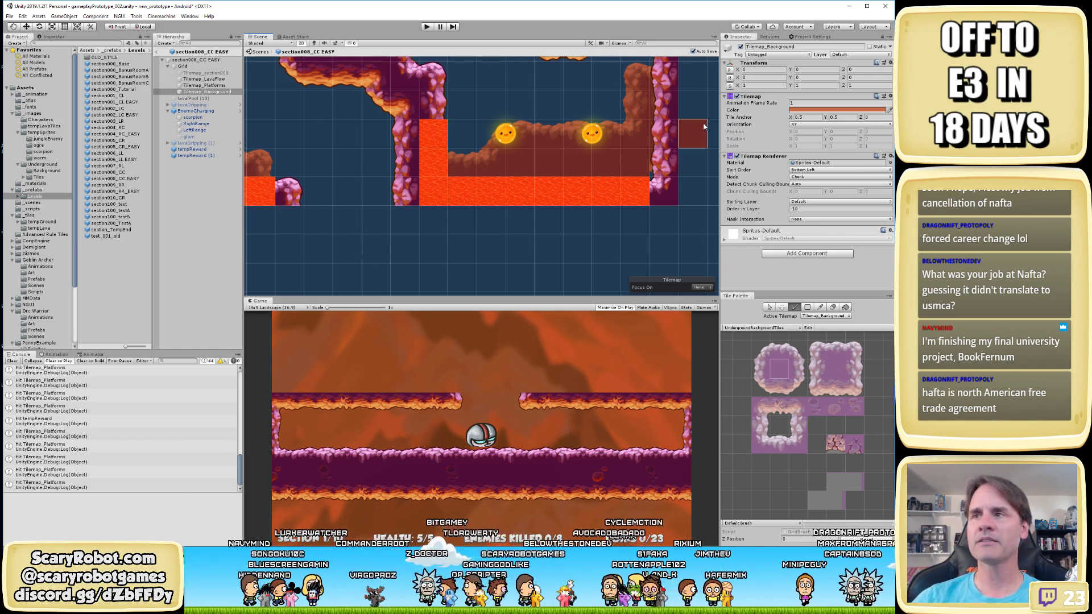
pyautogui.scroll(-1, 583, 228)
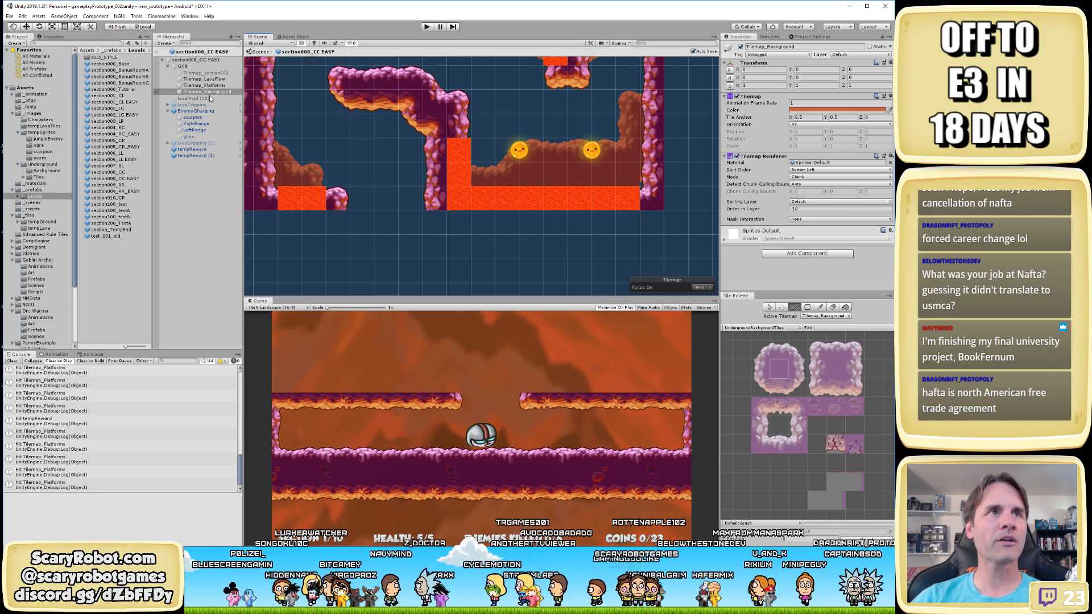
# Change the draw order value to 15 and start painting background tiles over the lava
pyautogui.click(827, 208)
pyautogui.write('15')
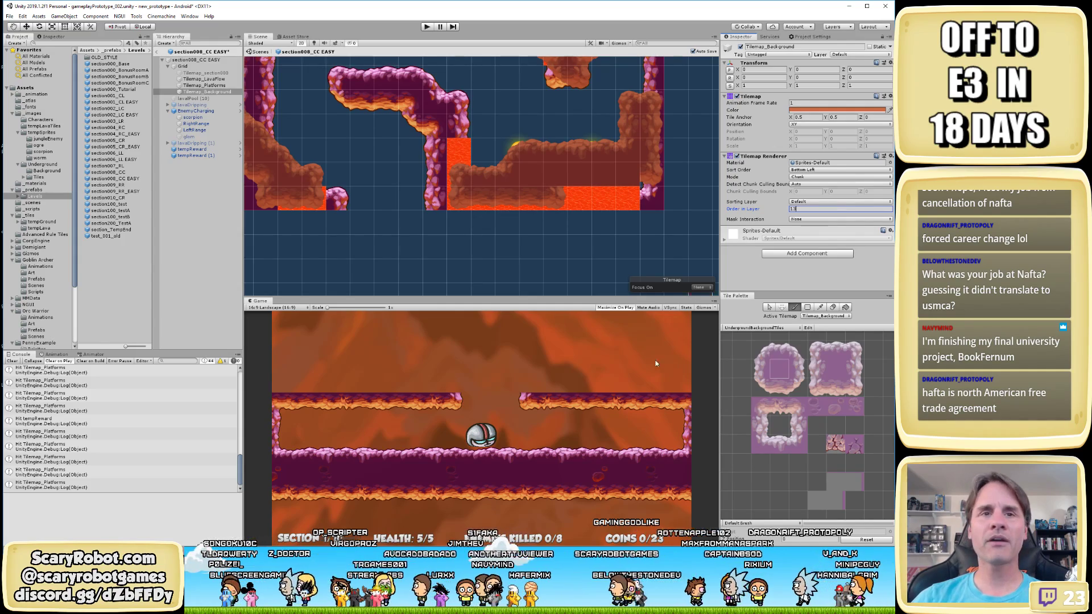
pyautogui.click(836, 389)
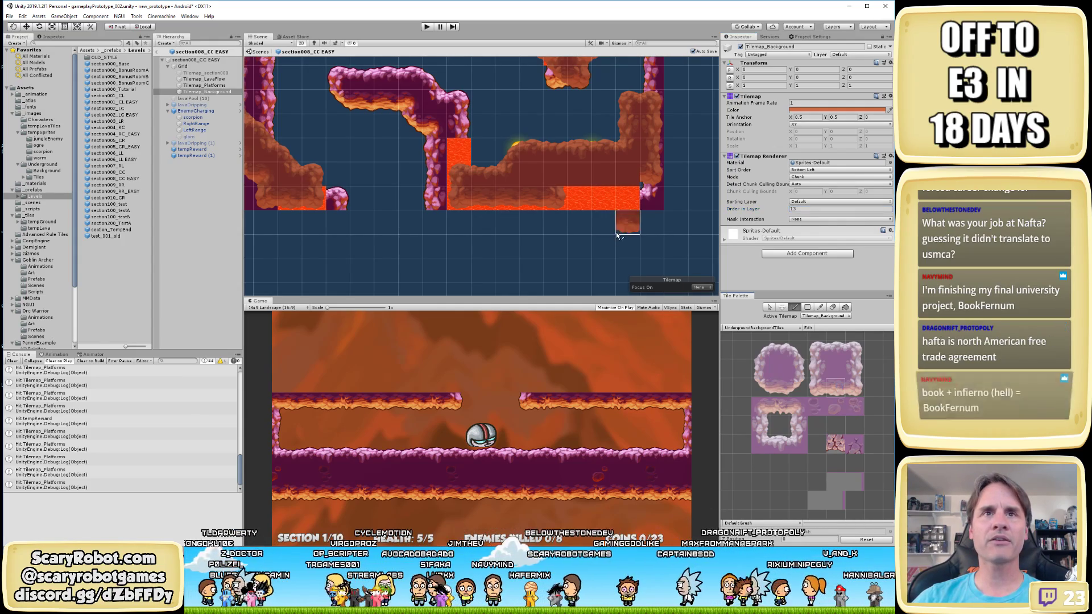
pyautogui.click(579, 200)
pyautogui.hotkey('ctrl', 'z')
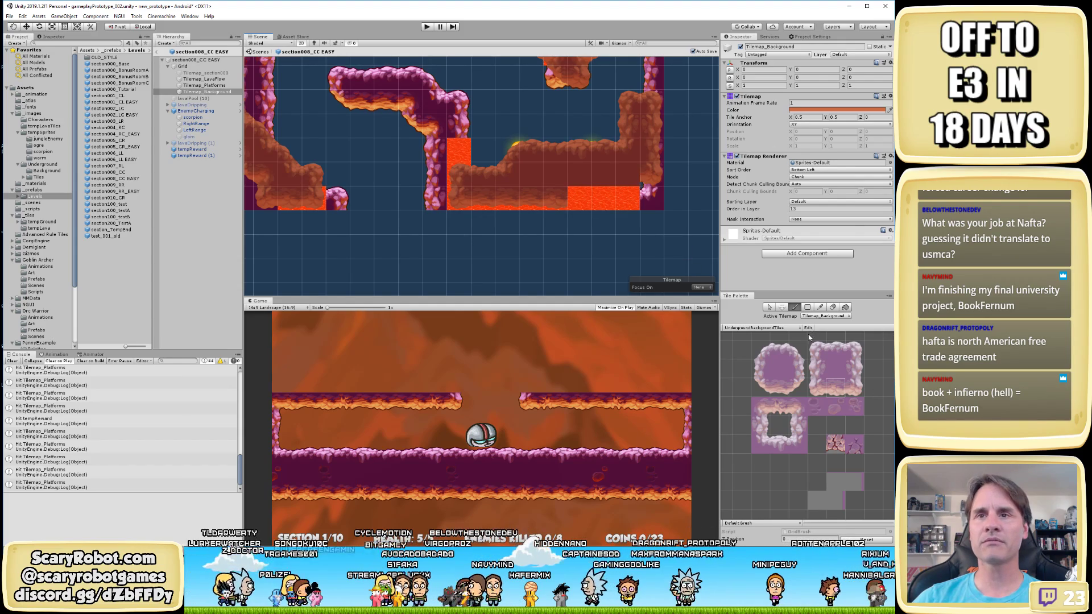
pyautogui.click(796, 387)
pyautogui.click(628, 198)
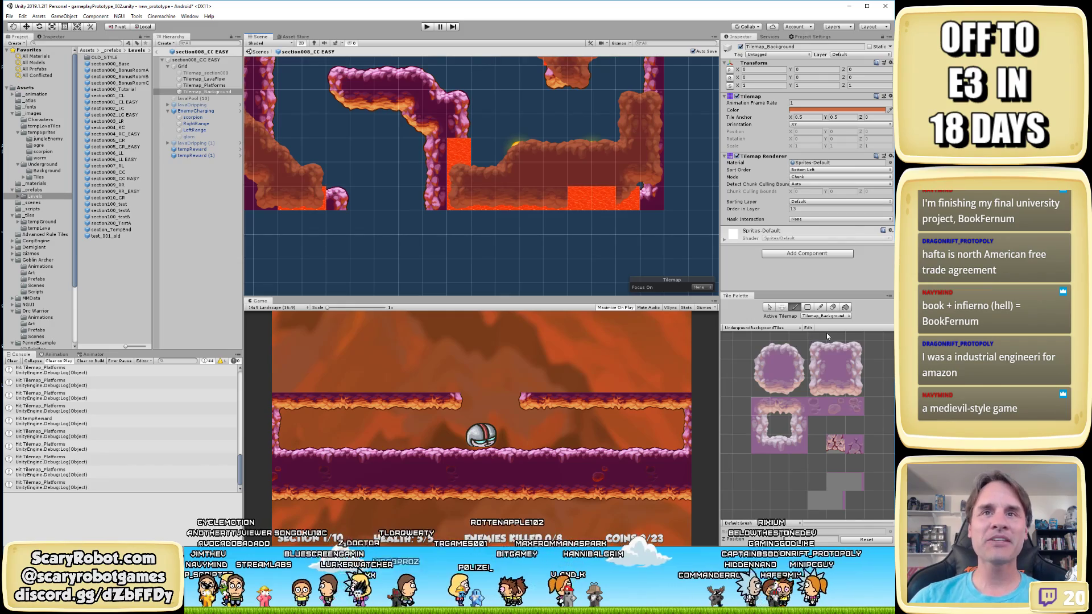
# Cover the remaining lava cells with rock tiles and save the scene
pyautogui.click(831, 392)
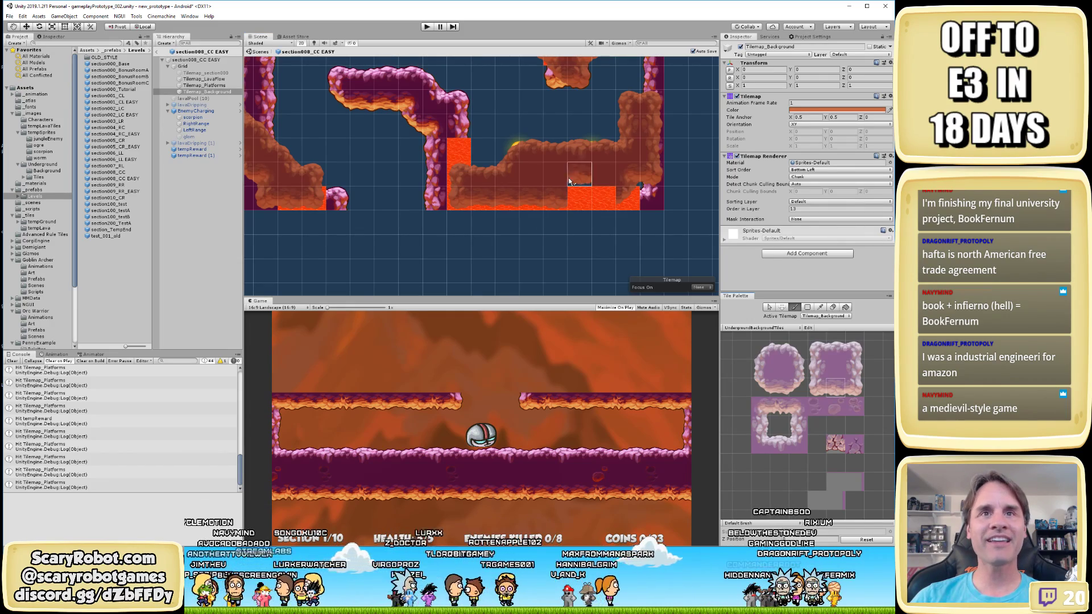
pyautogui.click(579, 198)
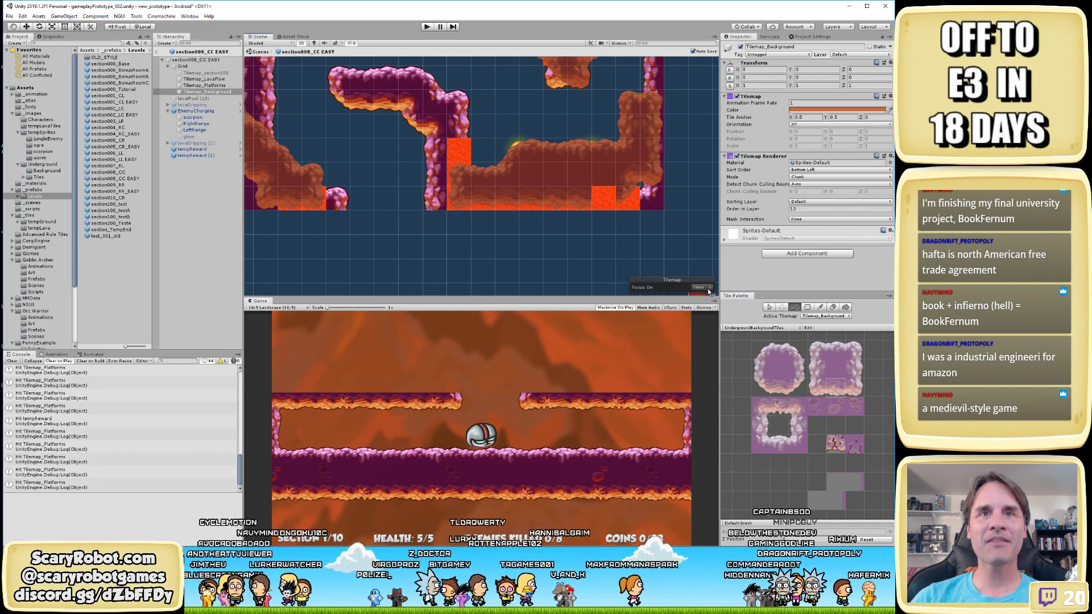
pyautogui.click(781, 387)
pyautogui.click(602, 198)
pyautogui.hotkey('ctrl', 's')
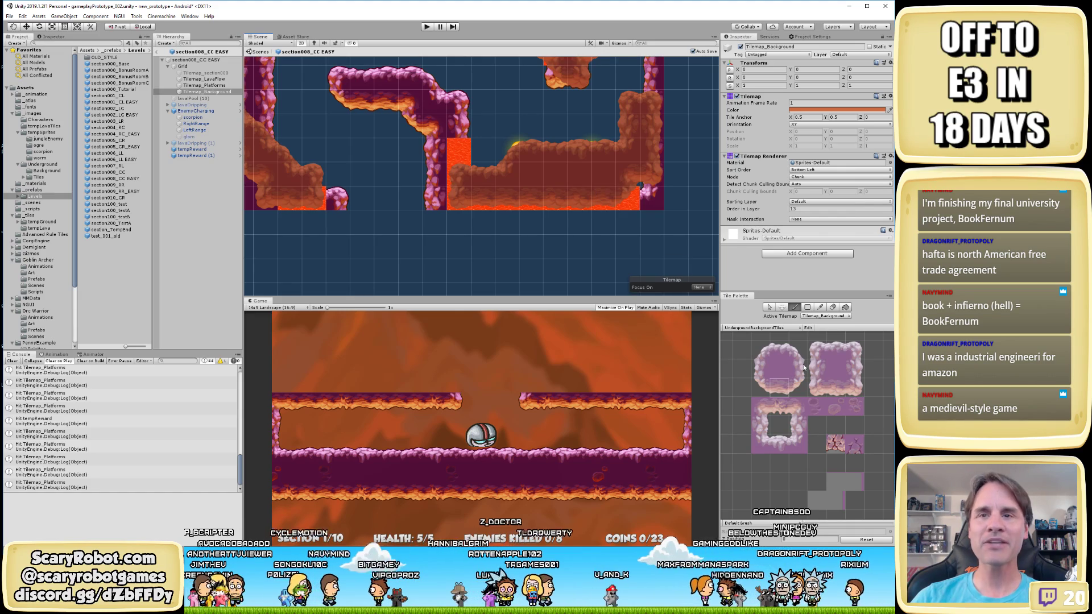
pyautogui.click(582, 197)
pyautogui.hotkey('ctrl', 's')
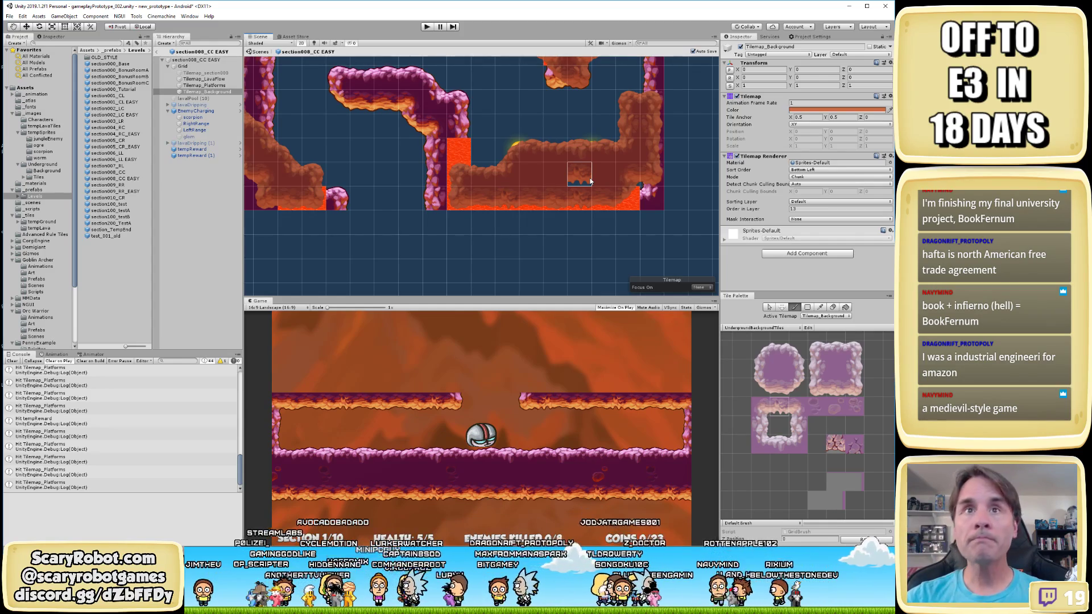
# In the upper caves, paint a horizontal strip of background tiles and save
pyautogui.moveTo(592, 137)
pyautogui.mouseDown(button='middle')
pyautogui.moveTo(554, 208)
pyautogui.moveTo(606, 207)
pyautogui.mouseUp(button='middle')
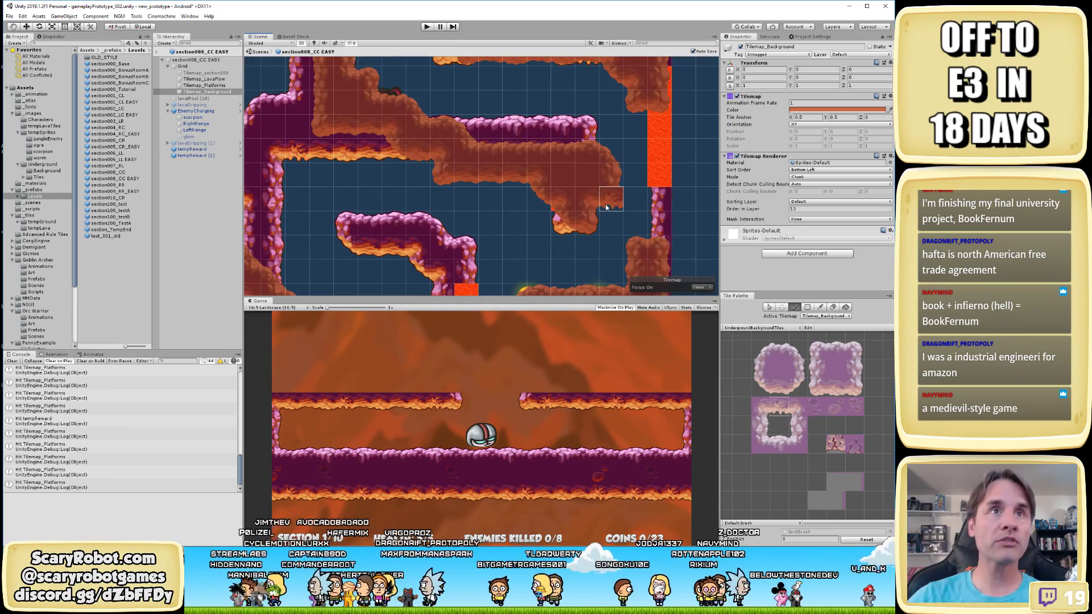
pyautogui.moveTo(475, 90)
pyautogui.mouseDown(button='middle')
pyautogui.moveTo(506, 147)
pyautogui.moveTo(415, 155)
pyautogui.mouseUp(button='middle')
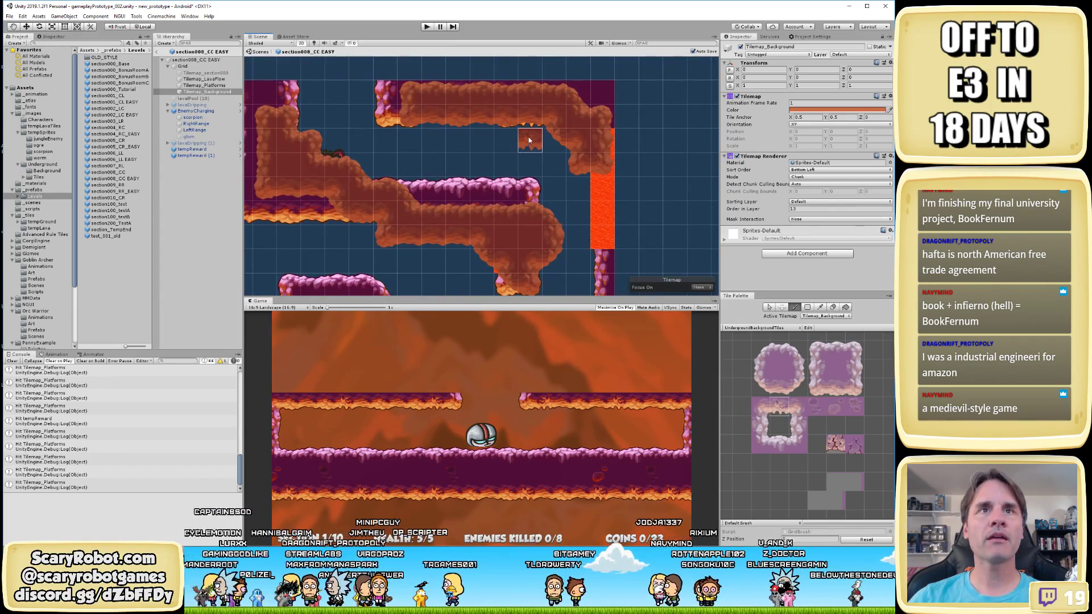
pyautogui.click(783, 370)
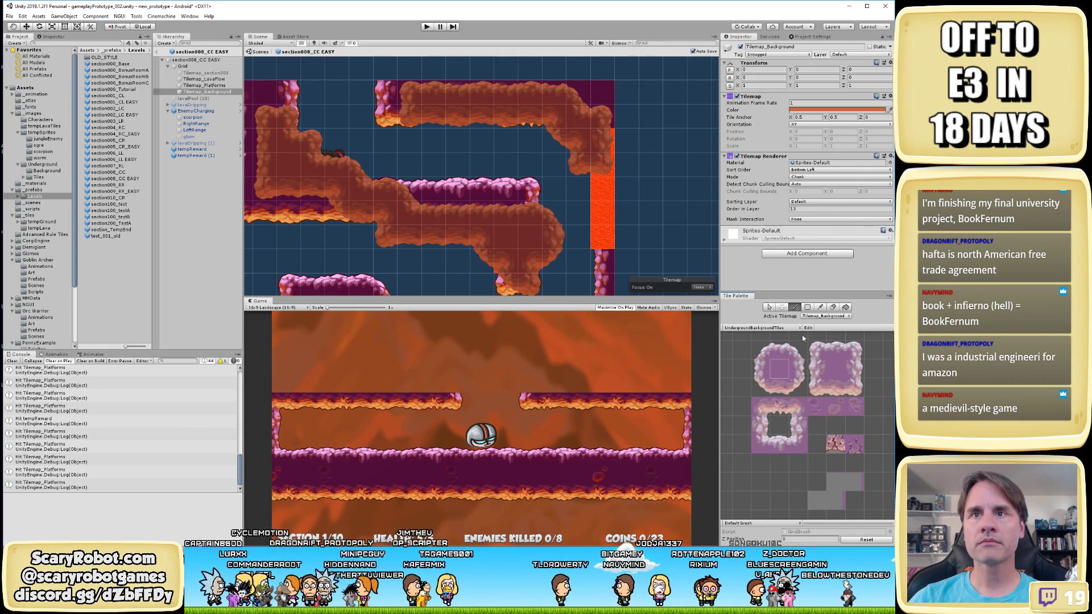
pyautogui.click(779, 387)
pyautogui.moveTo(506, 141)
pyautogui.mouseDown()
pyautogui.moveTo(483, 141)
pyautogui.moveTo(556, 147)
pyautogui.mouseUp()
pyautogui.hotkey('ctrl', 's')
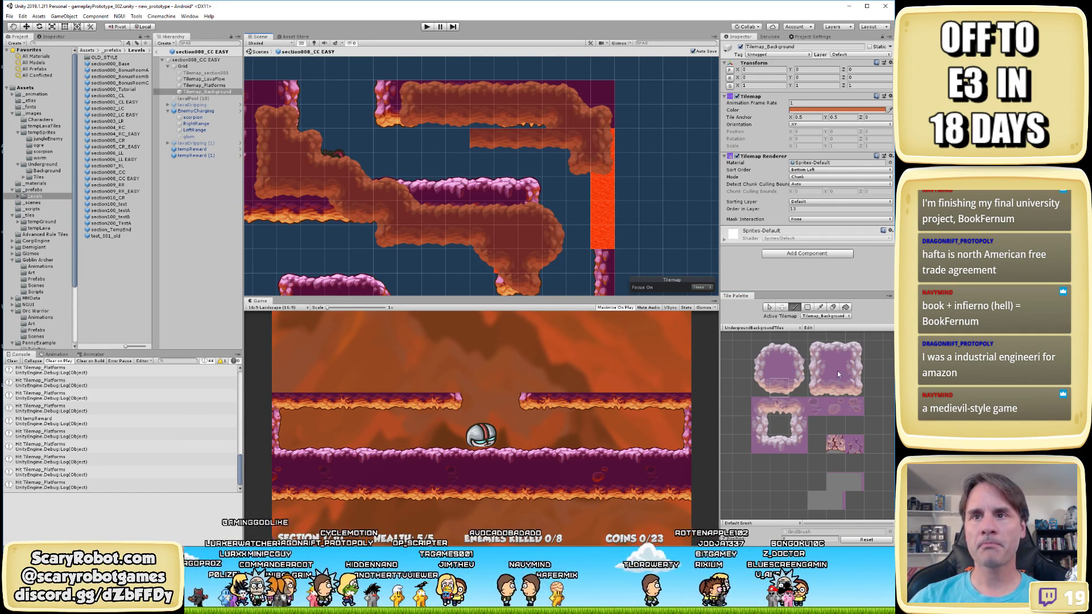
# Paint another background row into the upper gap, save, and switch to Chrome
pyautogui.click(782, 366)
pyautogui.moveTo(555, 117); pyautogui.dragTo(481, 116)
pyautogui.hotkey('ctrl', 's')
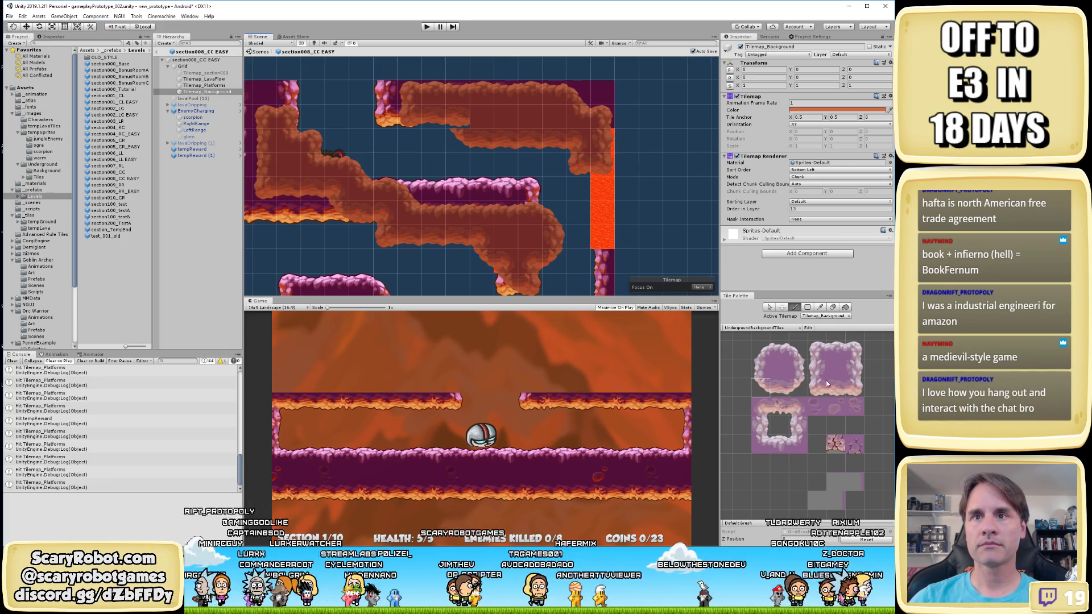
pyautogui.click(795, 410)
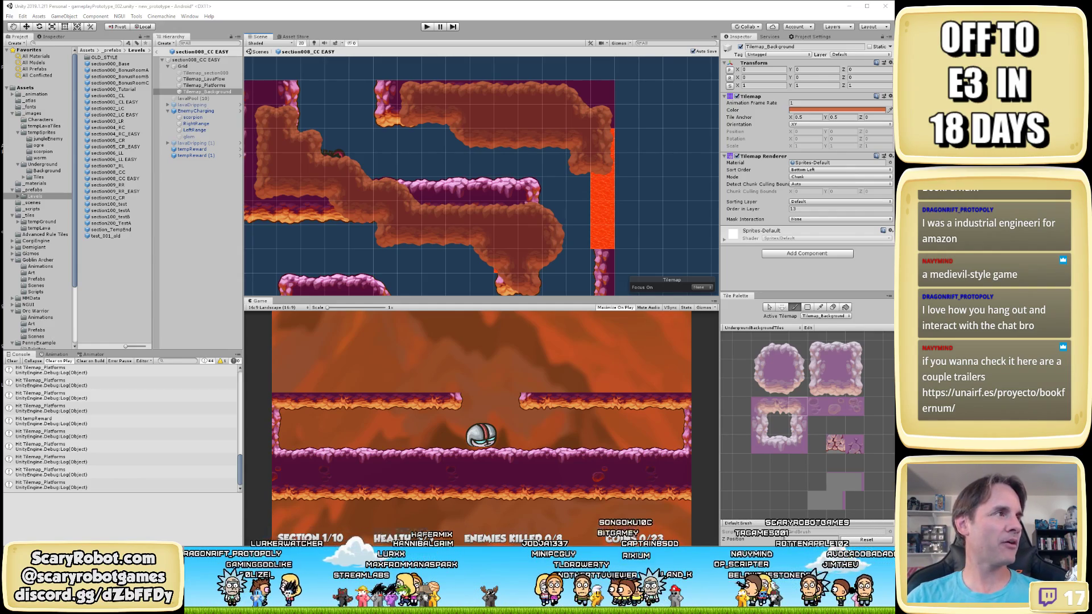
pyautogui.hotkey('alt', 'Tab')
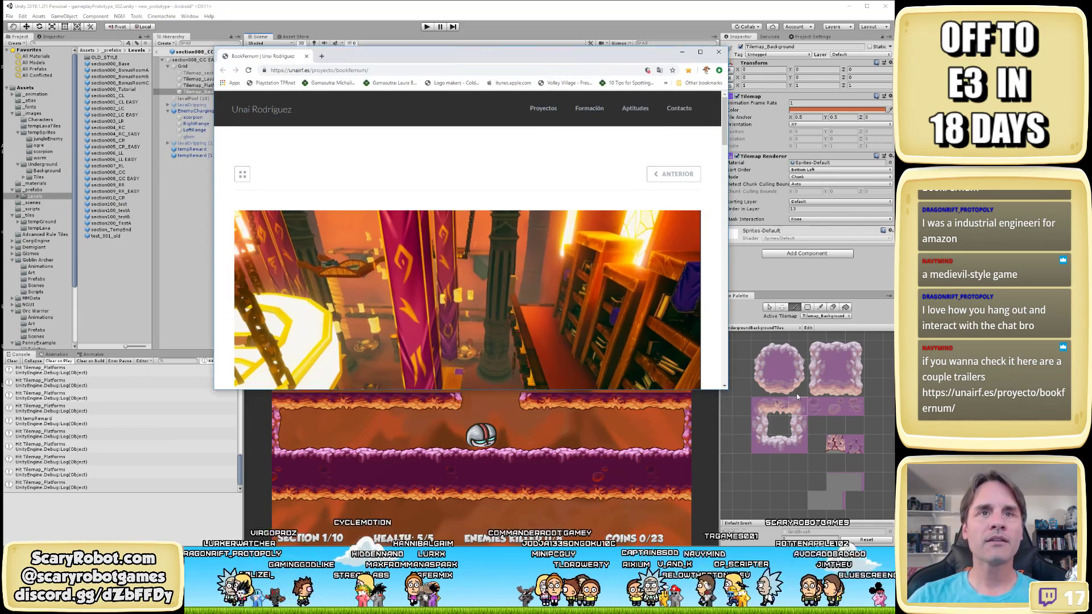
# Widen the Chrome window and play the first embedded BookFernum video
pyautogui.moveTo(708, 390); pyautogui.dragTo(870, 499)
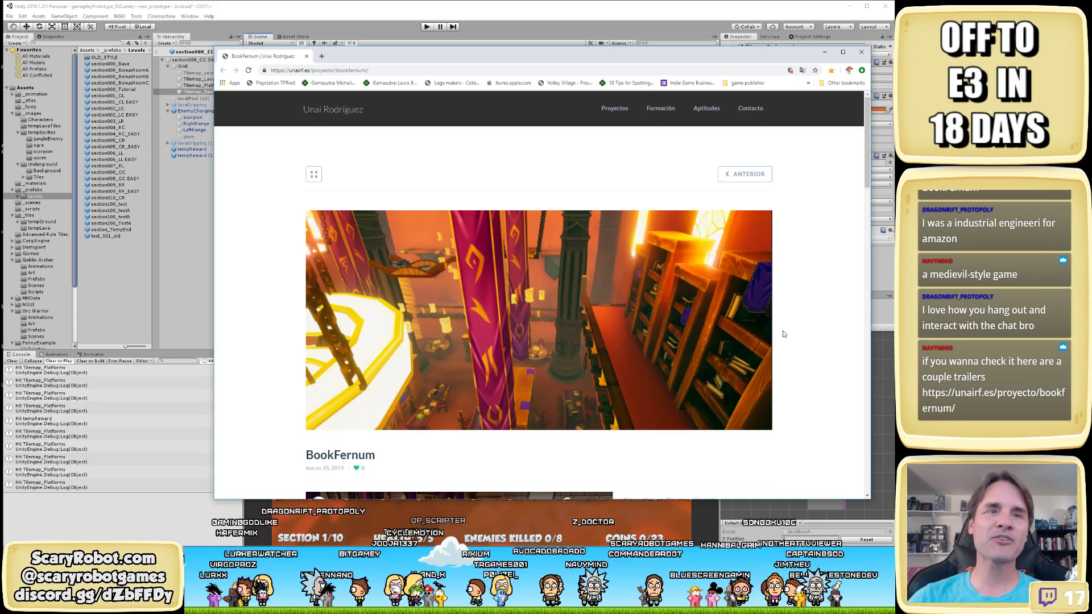
pyautogui.scroll(-2, 782, 334)
pyautogui.scroll(-2, 790, 339)
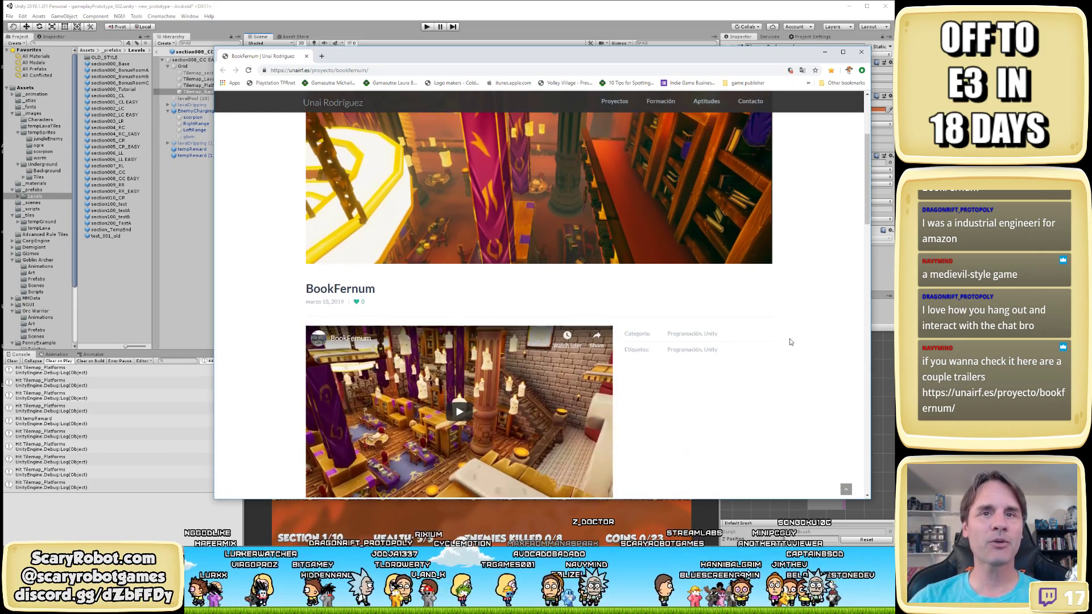
pyautogui.scroll(-1, 790, 339)
pyautogui.scroll(-1, 777, 345)
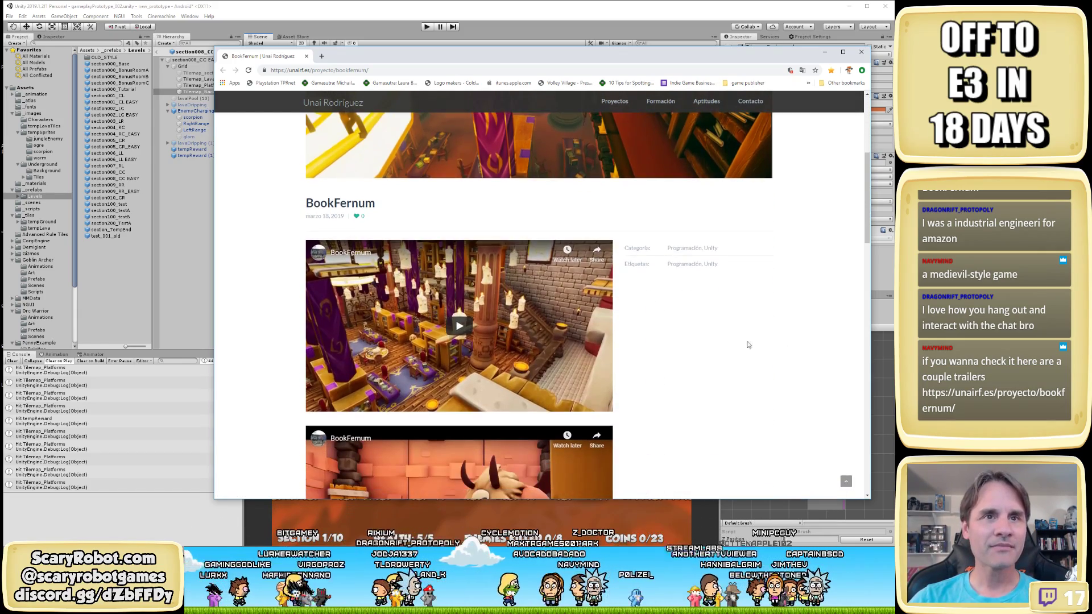
pyautogui.click(461, 324)
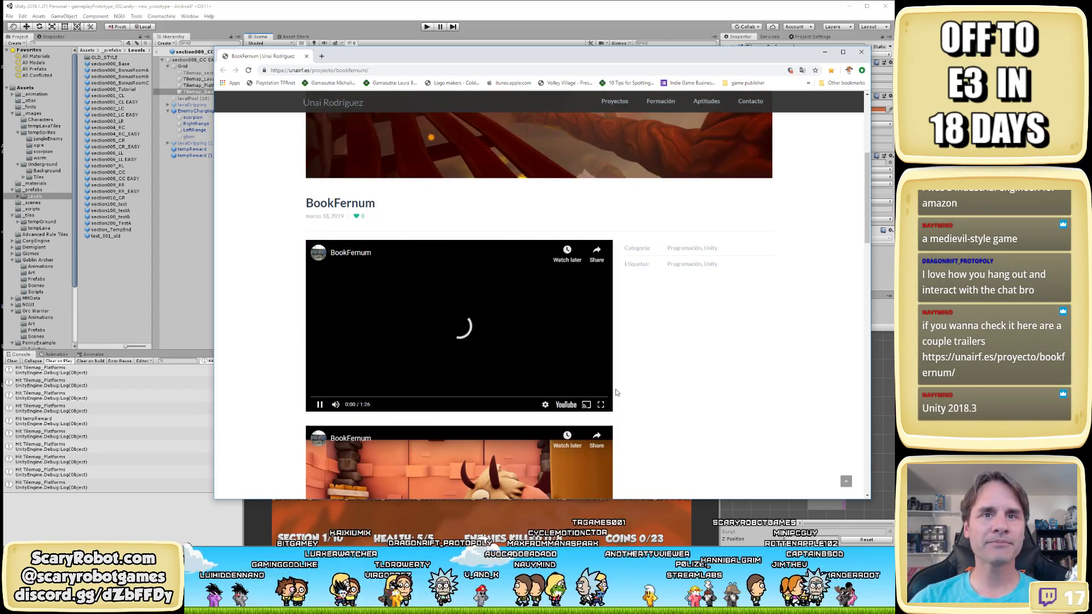
# Move the browser window up and left and enlarge it slightly
pyautogui.moveTo(602, 61); pyautogui.dragTo(527, 39)
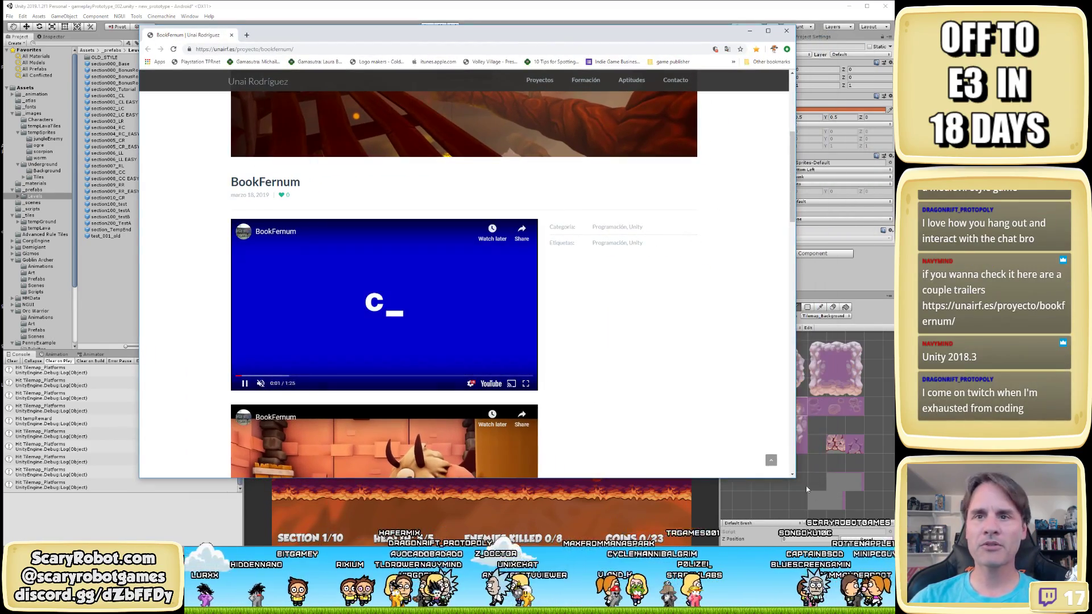
pyautogui.moveTo(794, 476); pyautogui.dragTo(882, 534)
pyautogui.moveTo(628, 35); pyautogui.dragTo(560, 30)
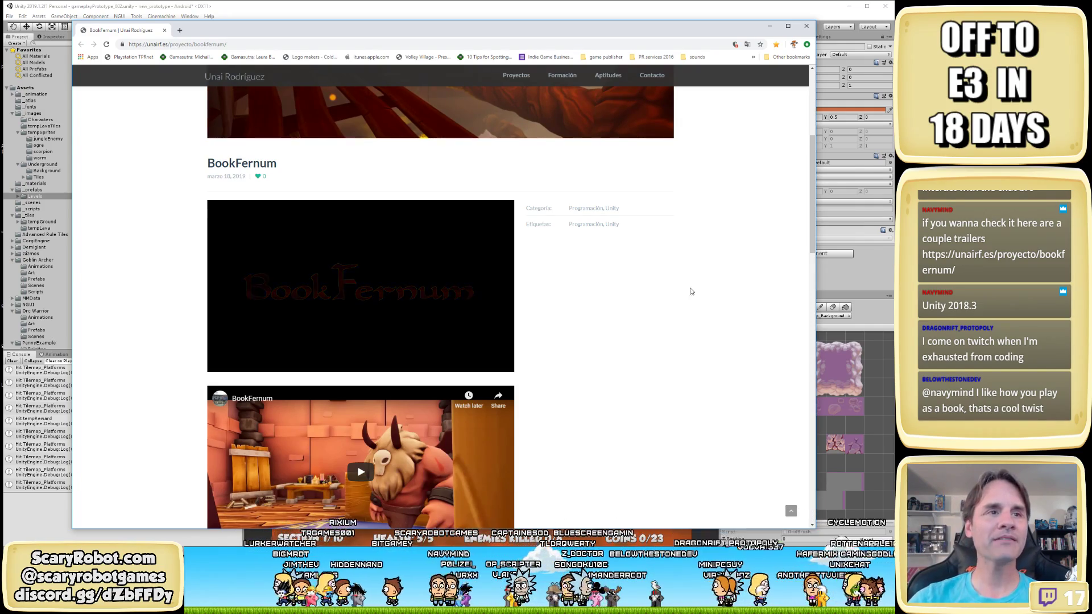
# Scroll past the first video and play the second embedded BookFernum video
pyautogui.scroll(-3, 690, 290)
pyautogui.scroll(3, 540, 255)
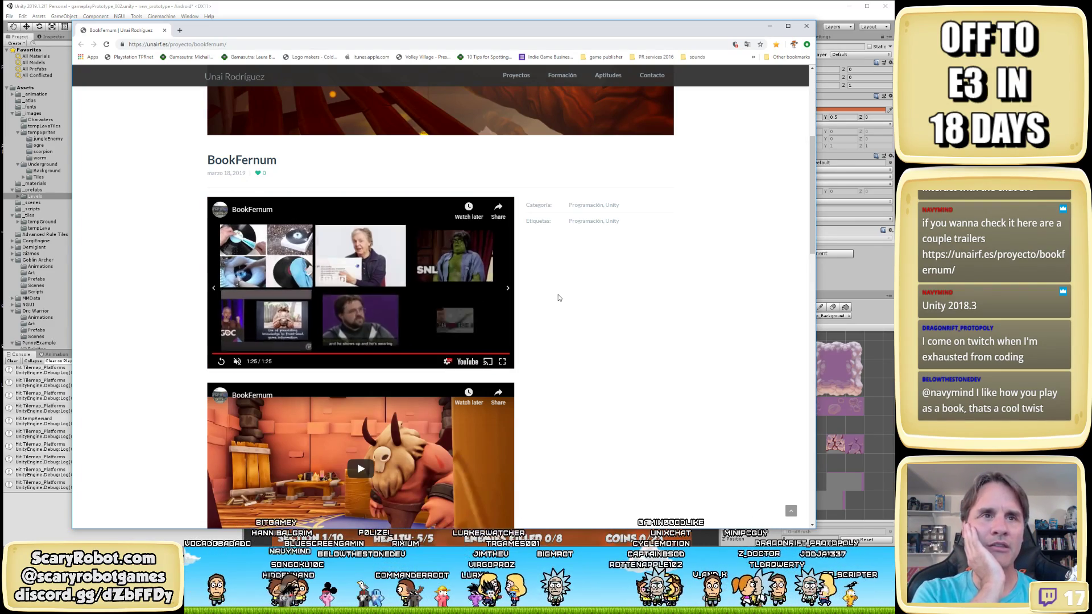
pyautogui.scroll(-3, 581, 282)
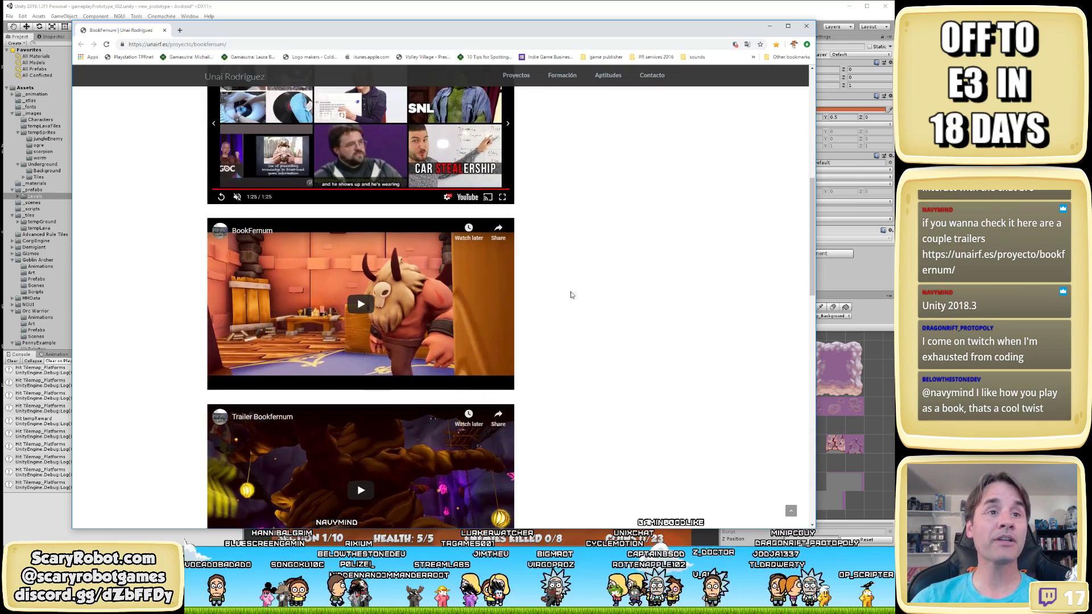
pyautogui.click(361, 303)
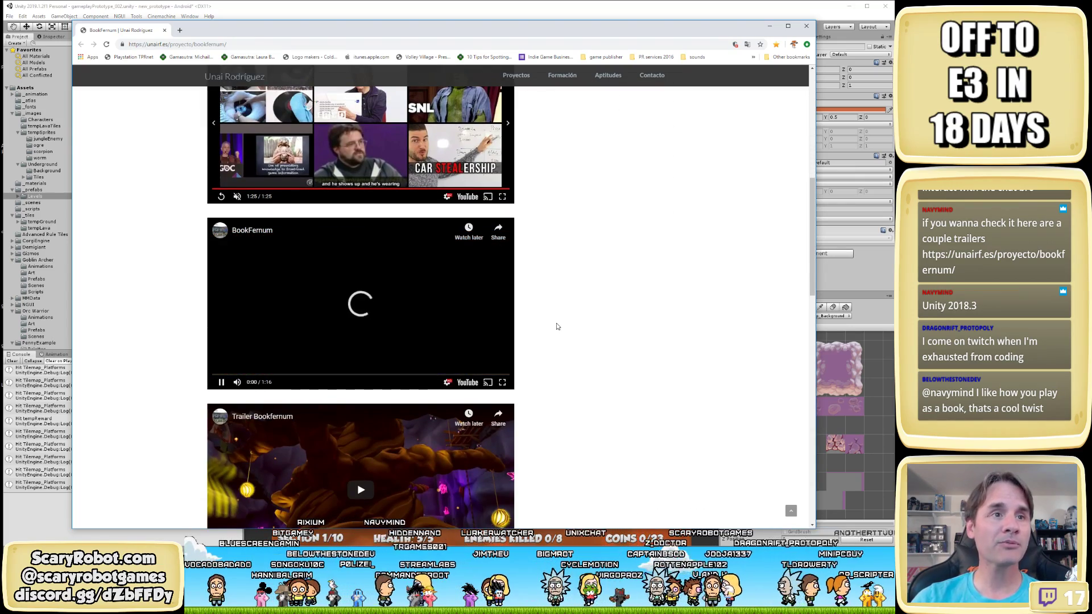
pyautogui.scroll(-2, 527, 317)
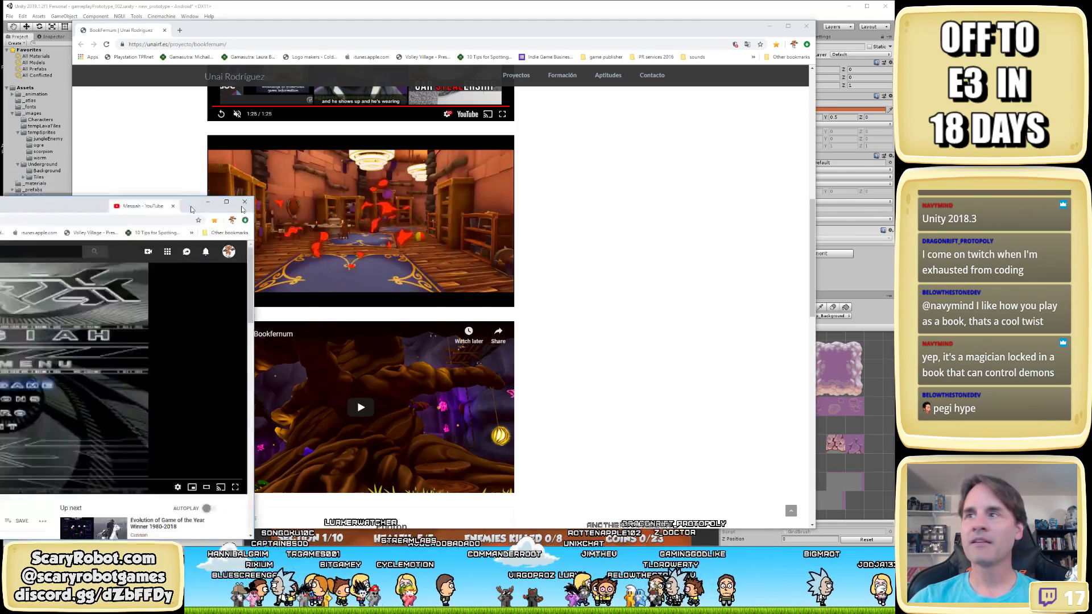
# Enlarge the Messiah YouTube window over the page and skip the video ahead to 1:47
pyautogui.moveTo(148, 158); pyautogui.dragTo(391, 276)
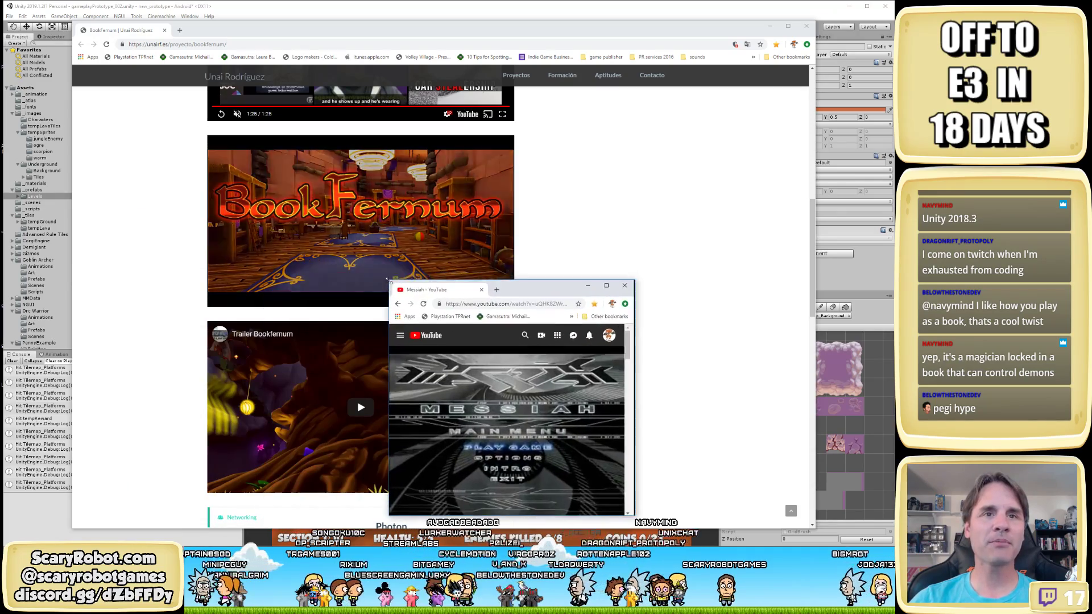
pyautogui.moveTo(520, 293); pyautogui.dragTo(645, 164)
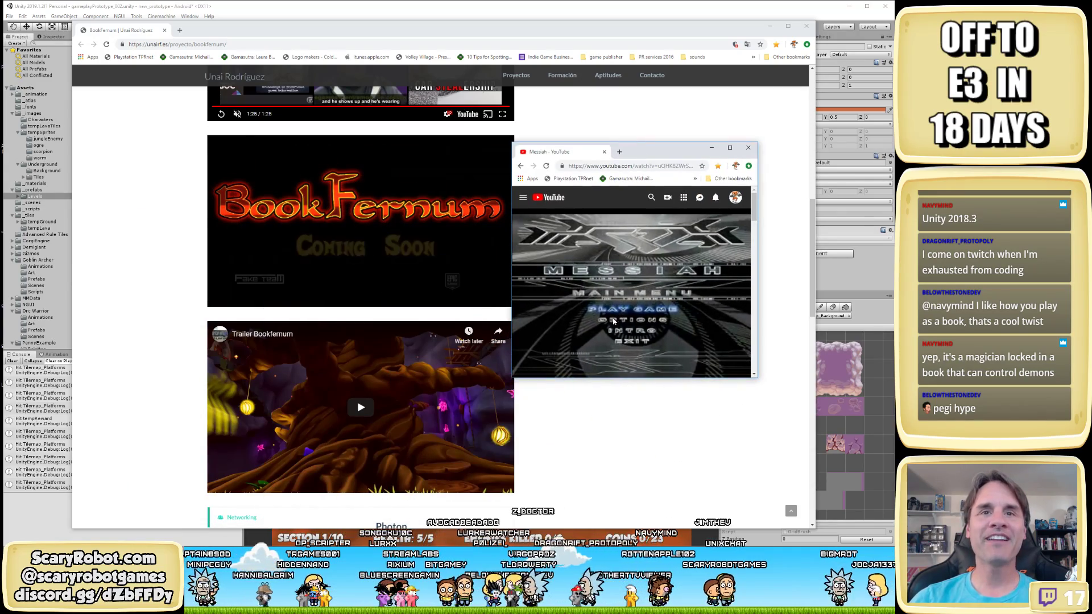
pyautogui.moveTo(758, 380); pyautogui.dragTo(793, 422)
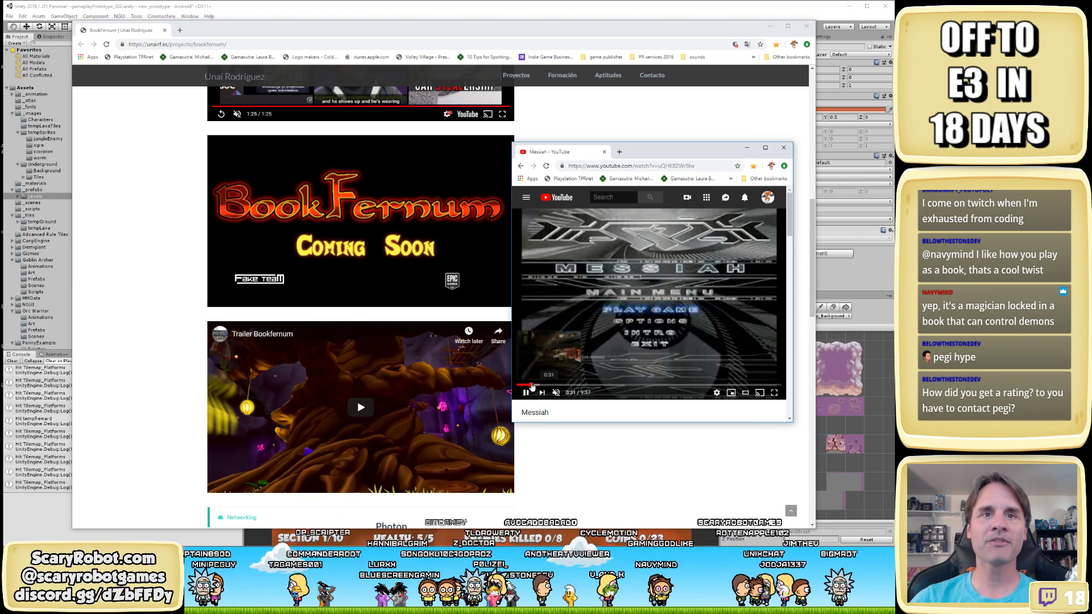
pyautogui.click(531, 385)
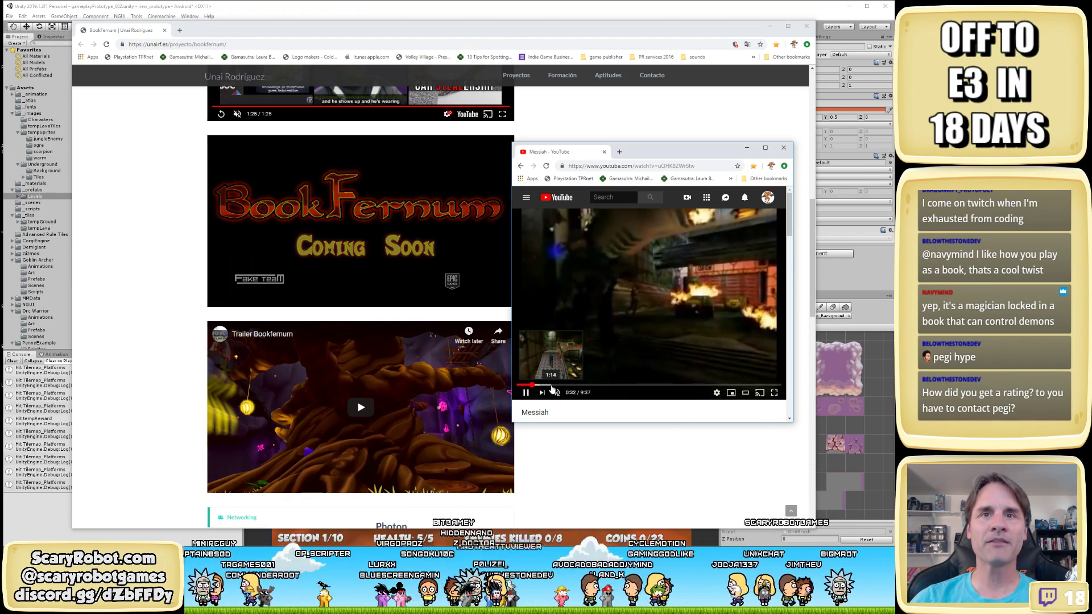
pyautogui.click(551, 386)
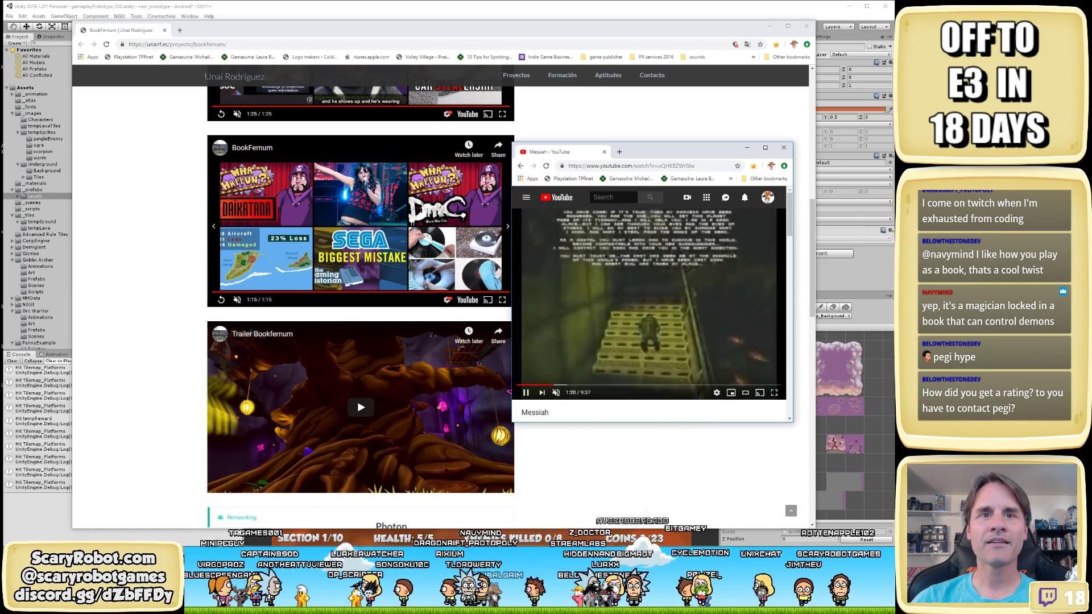
pyautogui.click(567, 386)
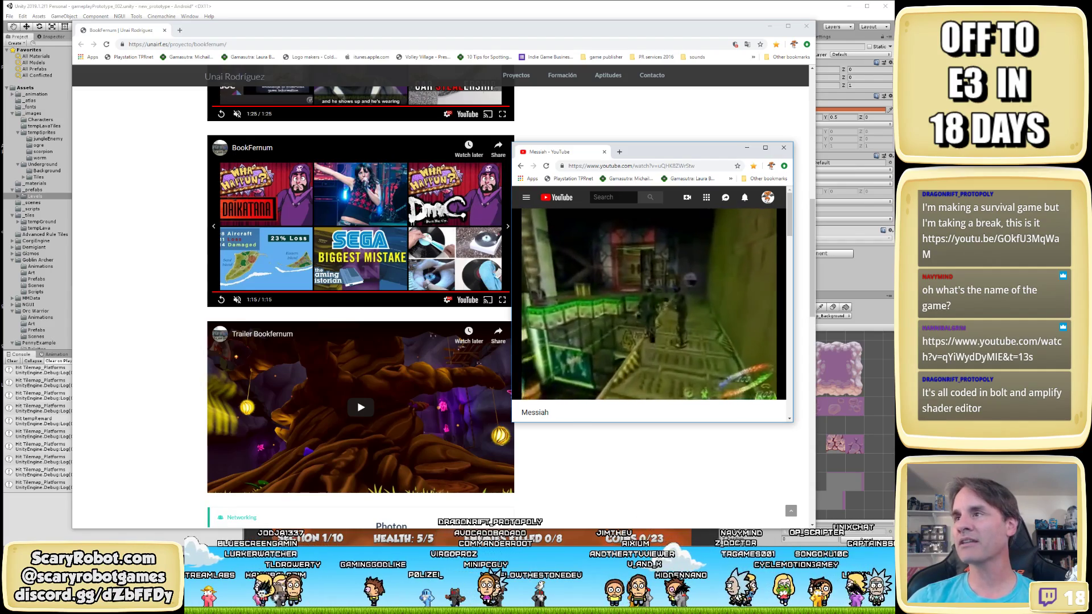
# Open the chat-shared STC Alpha 0008 Preview video, enlarge its window, and close the Messiah tab
pyautogui.click(664, 157)
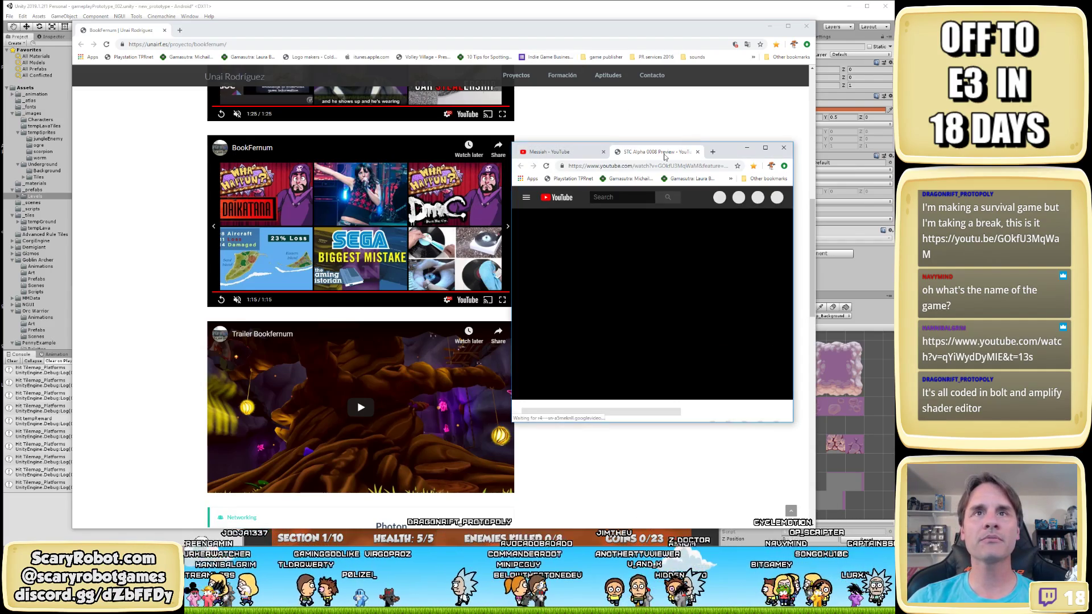
pyautogui.moveTo(664, 156); pyautogui.dragTo(503, 125)
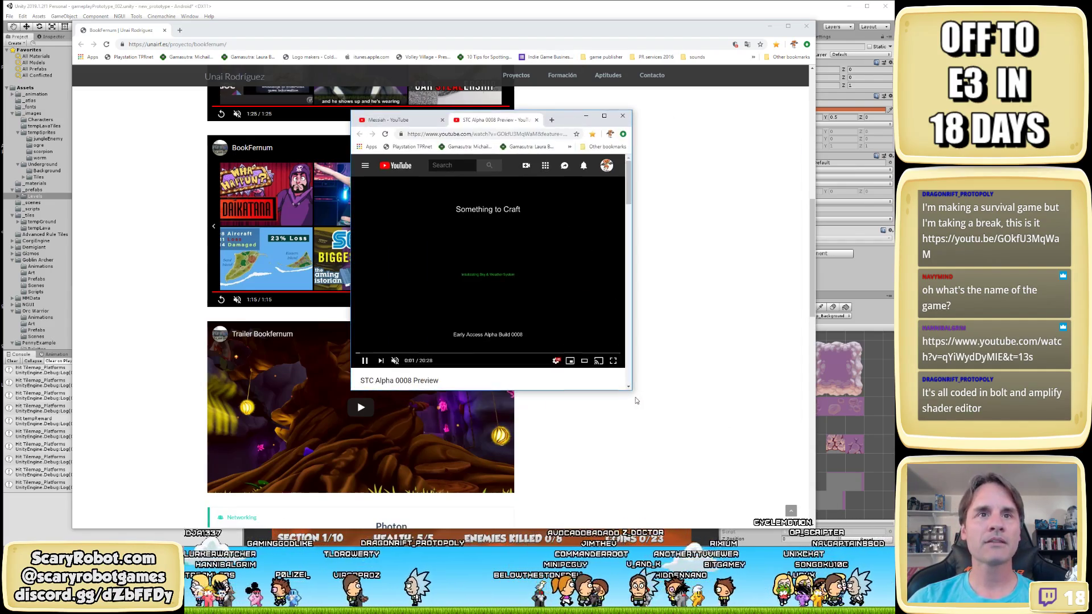
pyautogui.moveTo(631, 389); pyautogui.dragTo(815, 466)
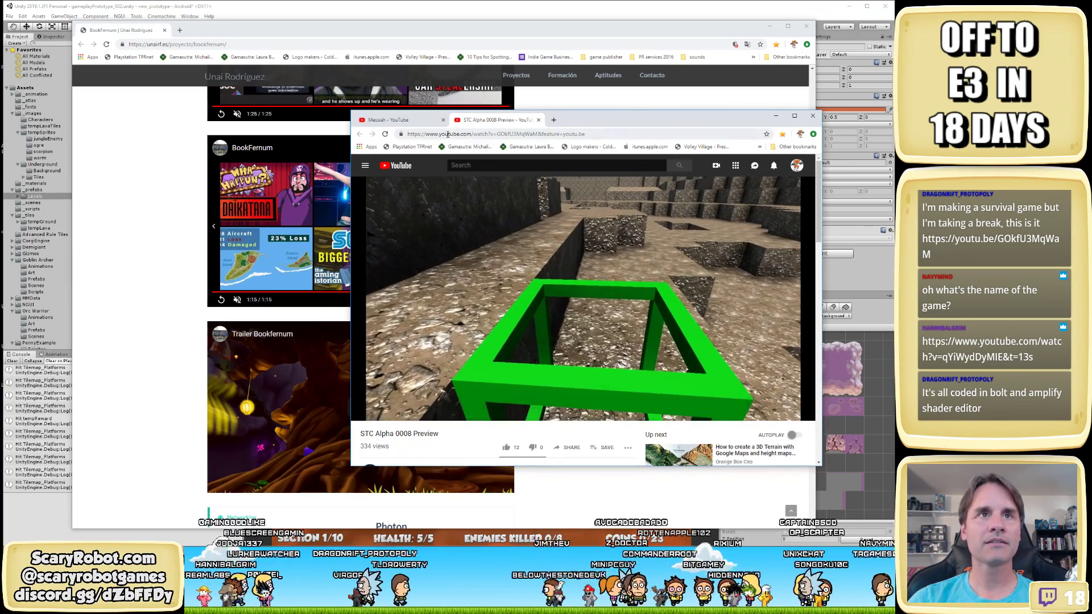
pyautogui.click(444, 120)
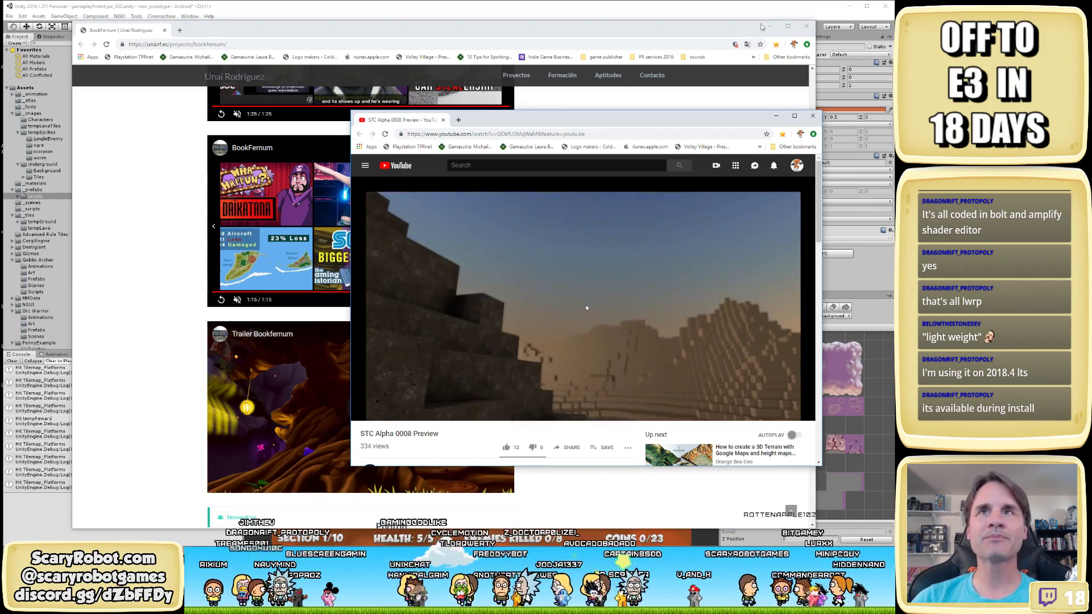
# Minimize the portfolio window, then move aside and close the YouTube window
pyautogui.click(769, 26)
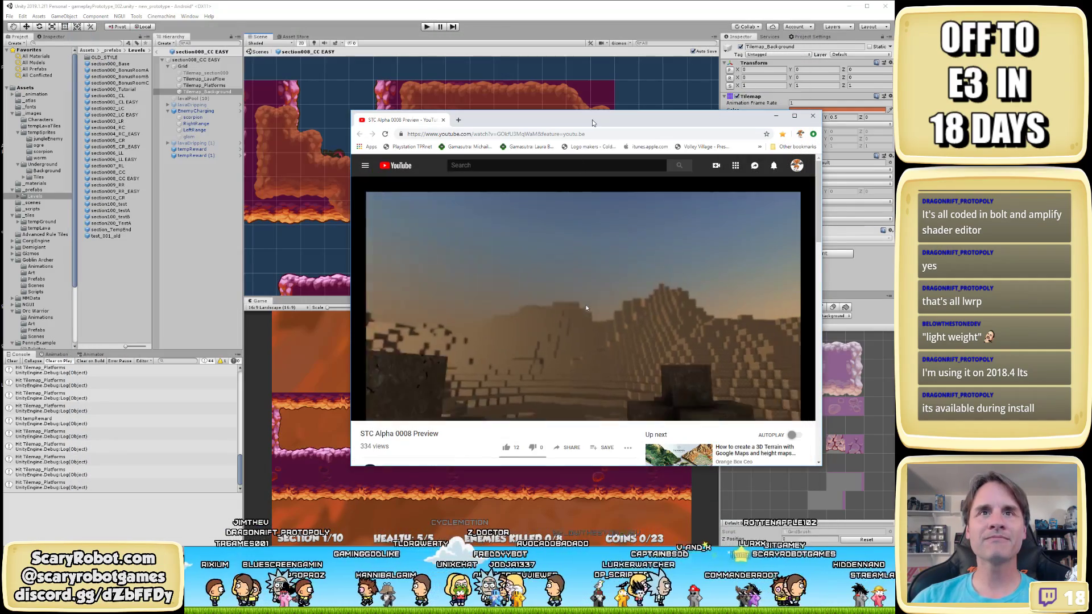
pyautogui.moveTo(592, 122); pyautogui.dragTo(503, 132)
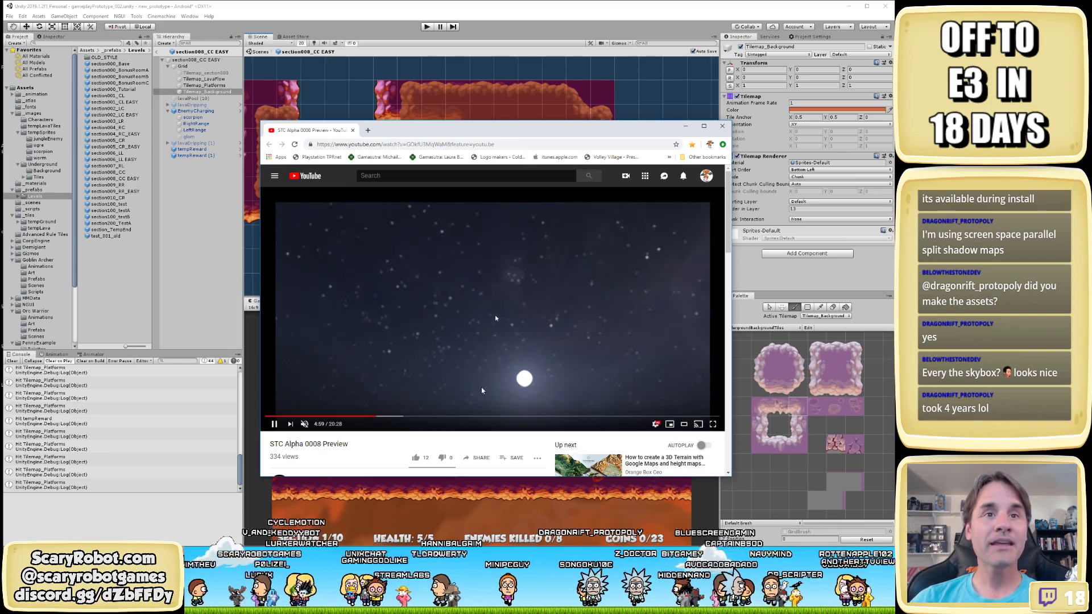
pyautogui.click(722, 126)
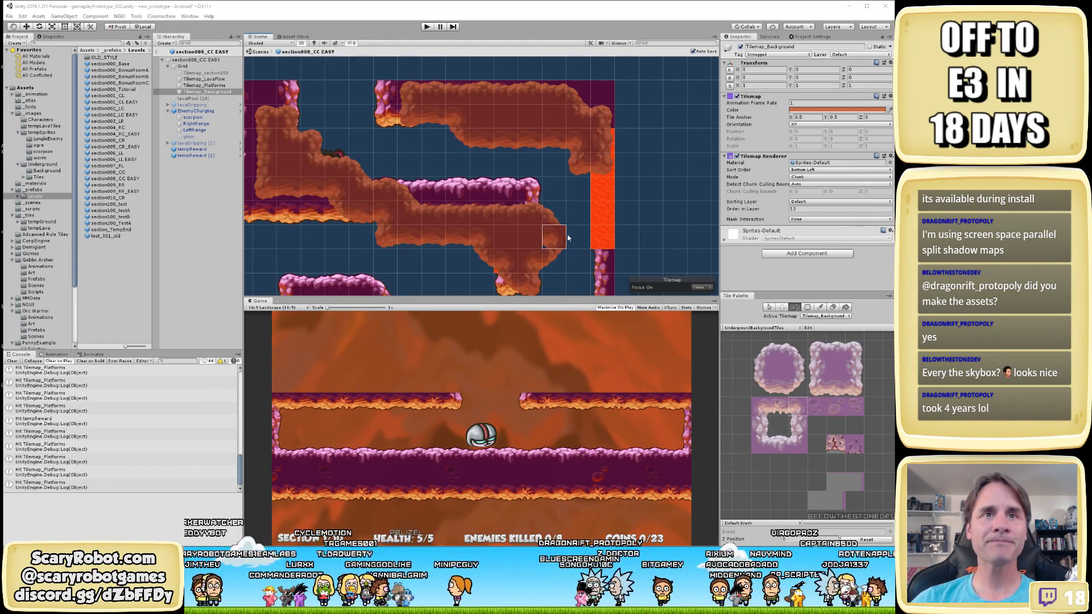
# Paint a background tile at the top-left of the lava column
pyautogui.moveTo(653, 237); pyautogui.dragTo(546, 225, button='middle')
pyautogui.scroll(3, 571, 215)
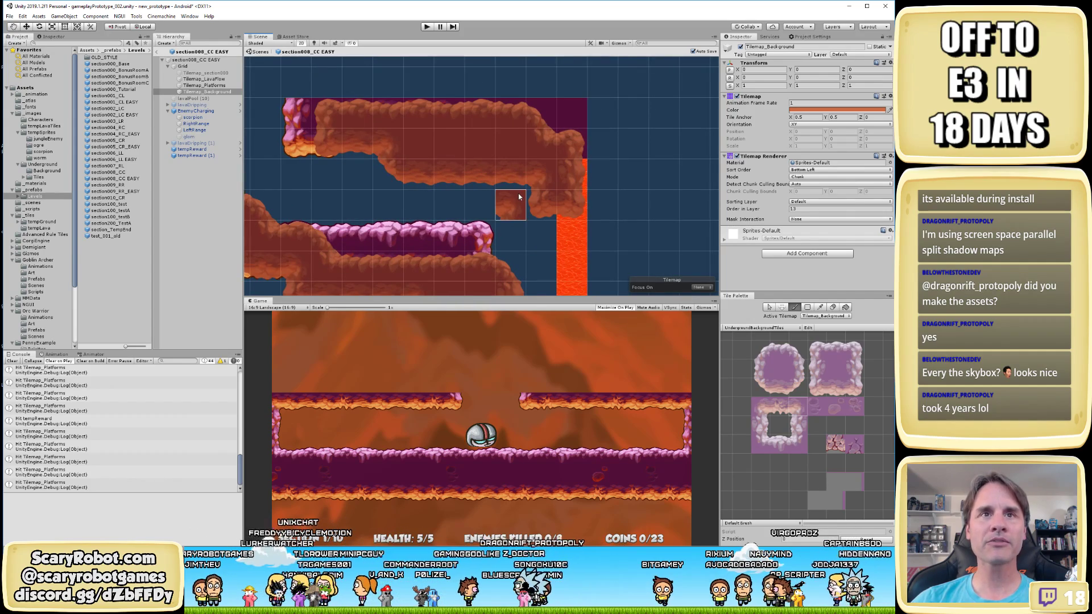
pyautogui.click(581, 216)
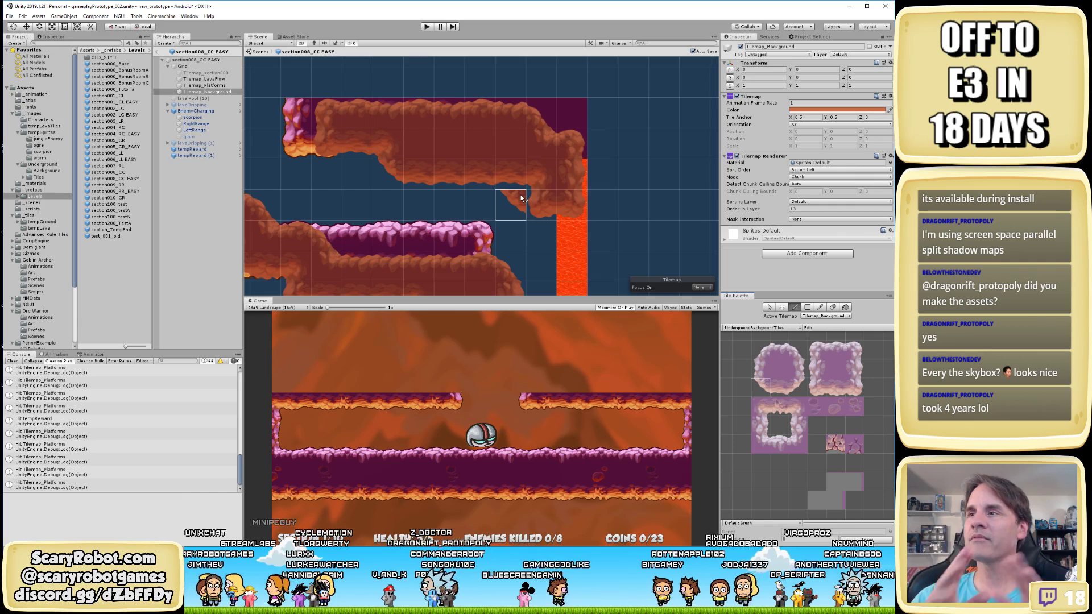
# Paint a row of cave-block centre tiles beneath the cave wall
pyautogui.moveTo(449, 154)
pyautogui.mouseDown(button='middle')
pyautogui.moveTo(546, 166)
pyautogui.moveTo(598, 139)
pyautogui.mouseUp(button='middle')
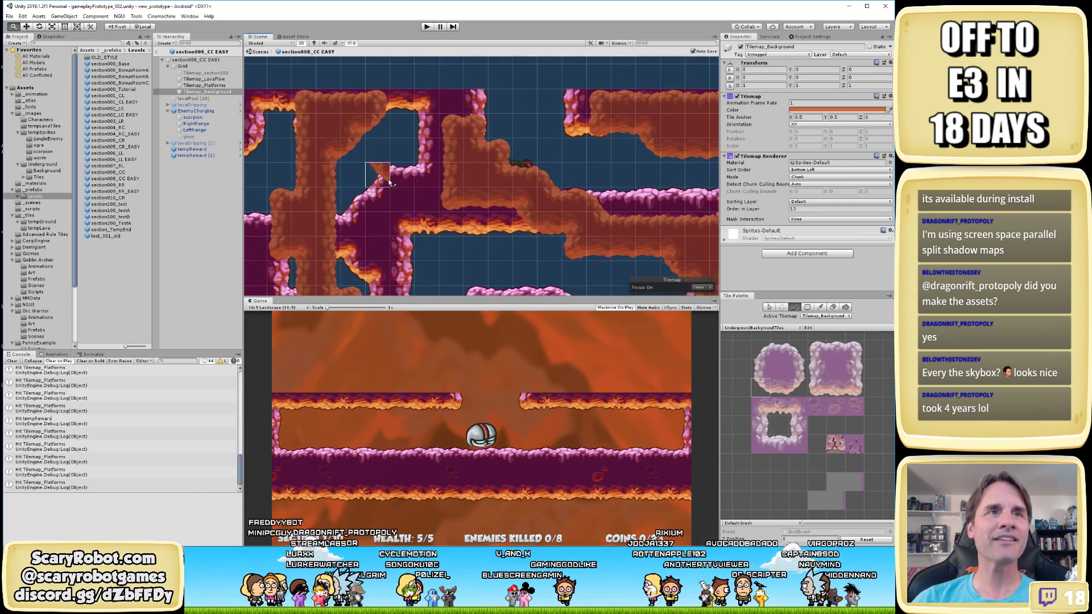
pyautogui.moveTo(383, 176)
pyautogui.mouseDown(button='middle')
pyautogui.moveTo(551, 146)
pyautogui.moveTo(526, 185)
pyautogui.mouseUp(button='middle')
pyautogui.scroll(-3, 529, 186)
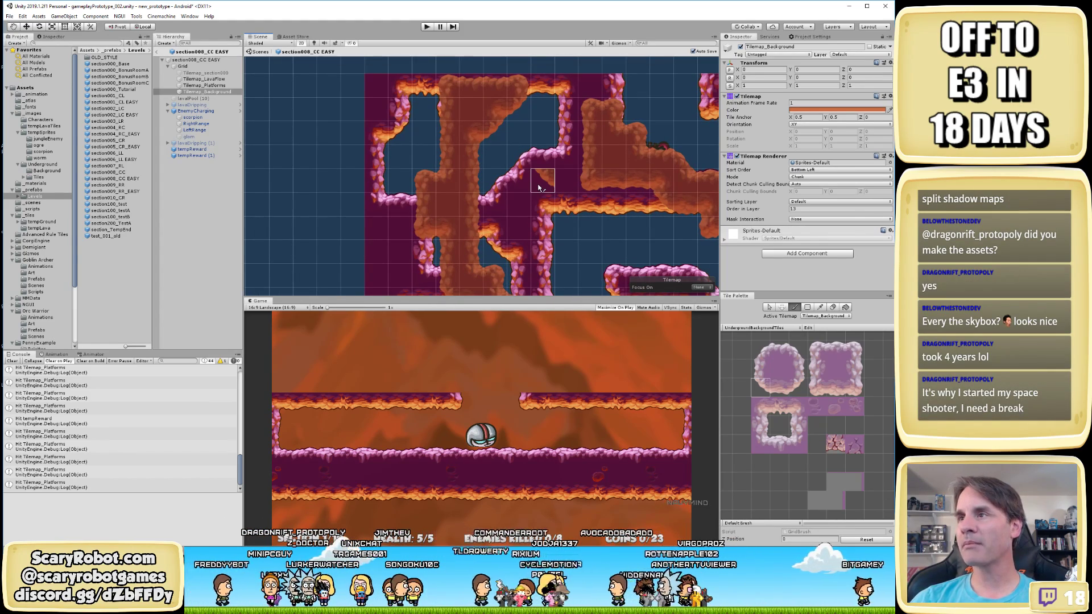
pyautogui.scroll(5, 539, 186)
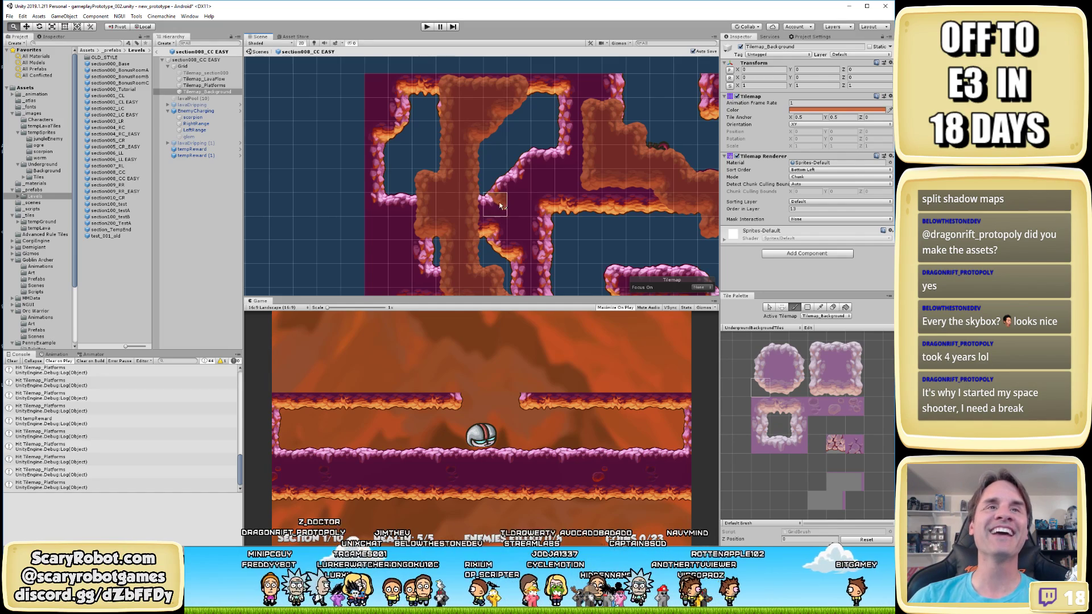
pyautogui.moveTo(538, 107); pyautogui.dragTo(568, 199, button='middle')
pyautogui.click(778, 367)
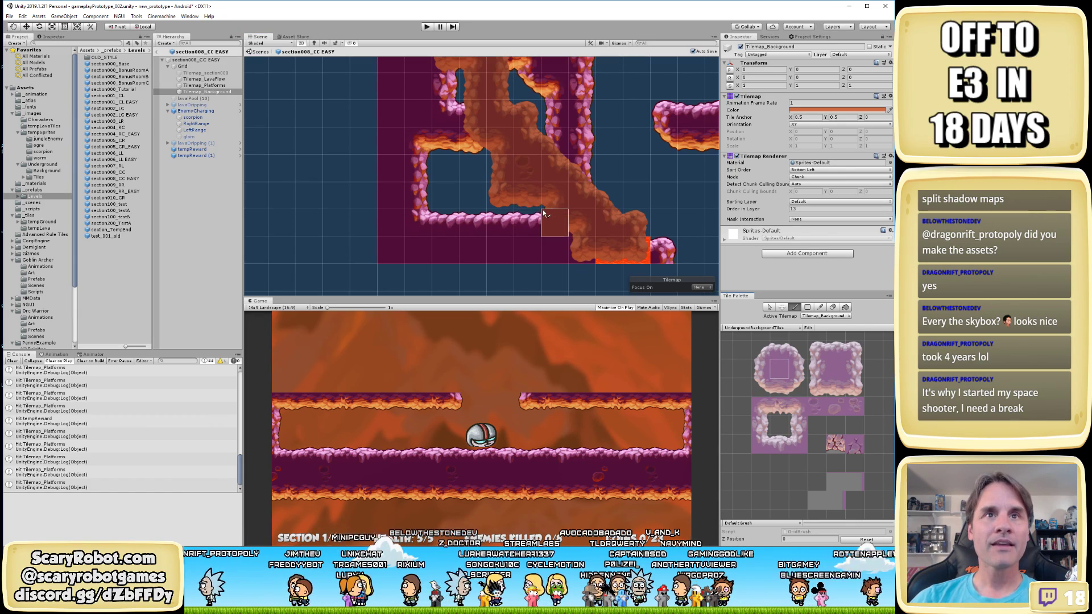
pyautogui.moveTo(532, 221); pyautogui.dragTo(472, 222)
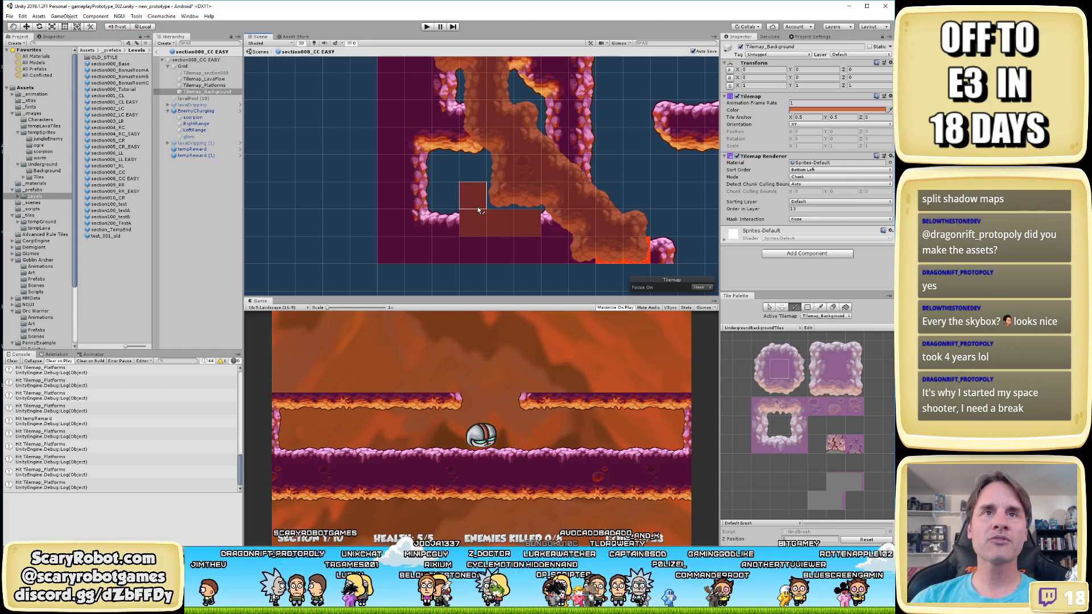
# Paint a background tile at the row's end, then pick another tile and fill the next gap
pyautogui.click(555, 222)
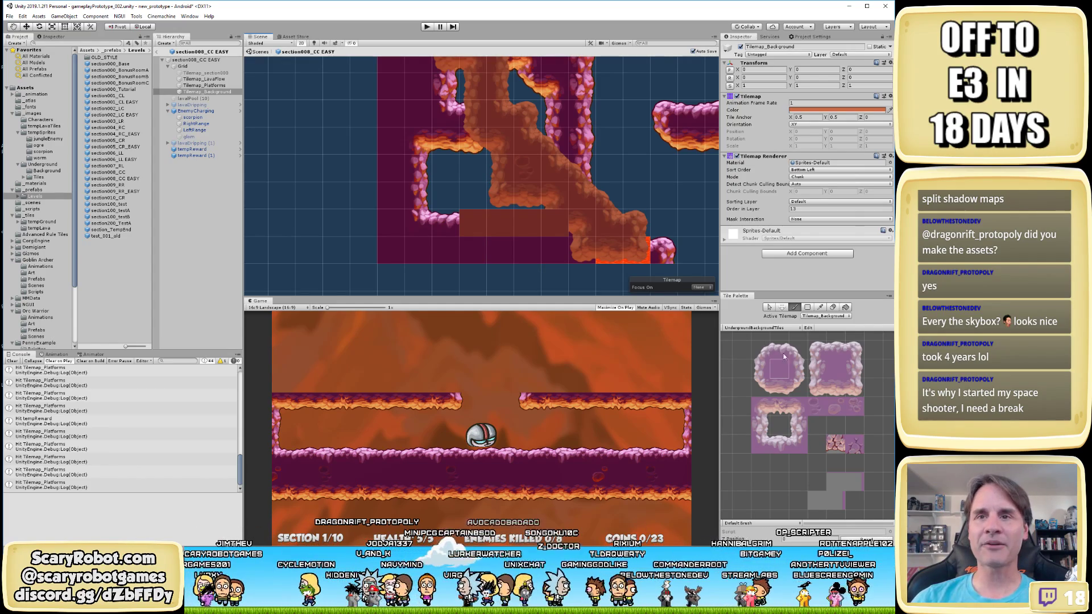
pyautogui.click(765, 354)
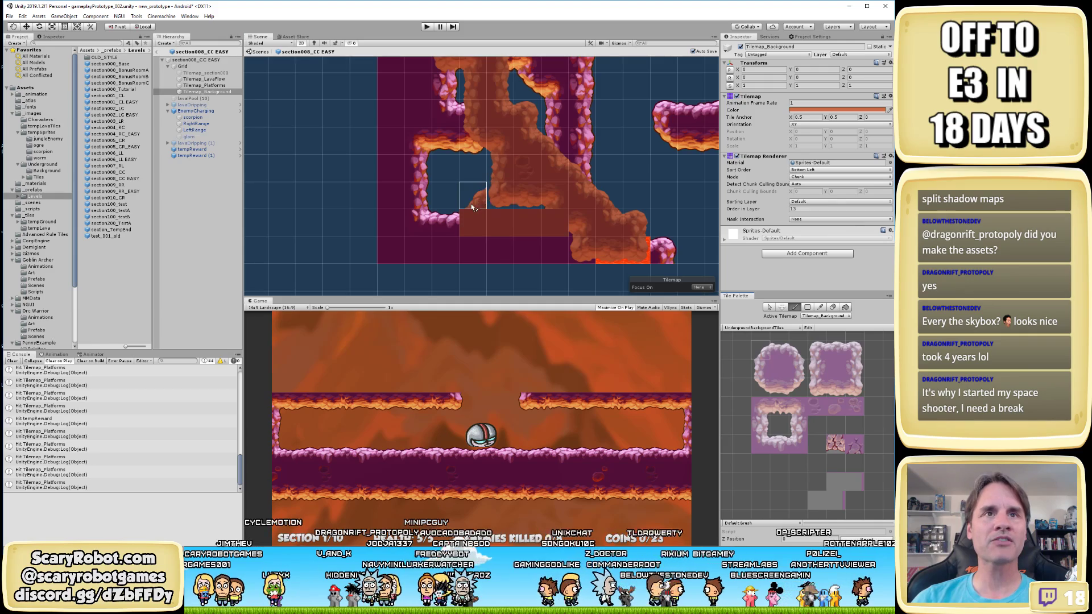
pyautogui.click(773, 360)
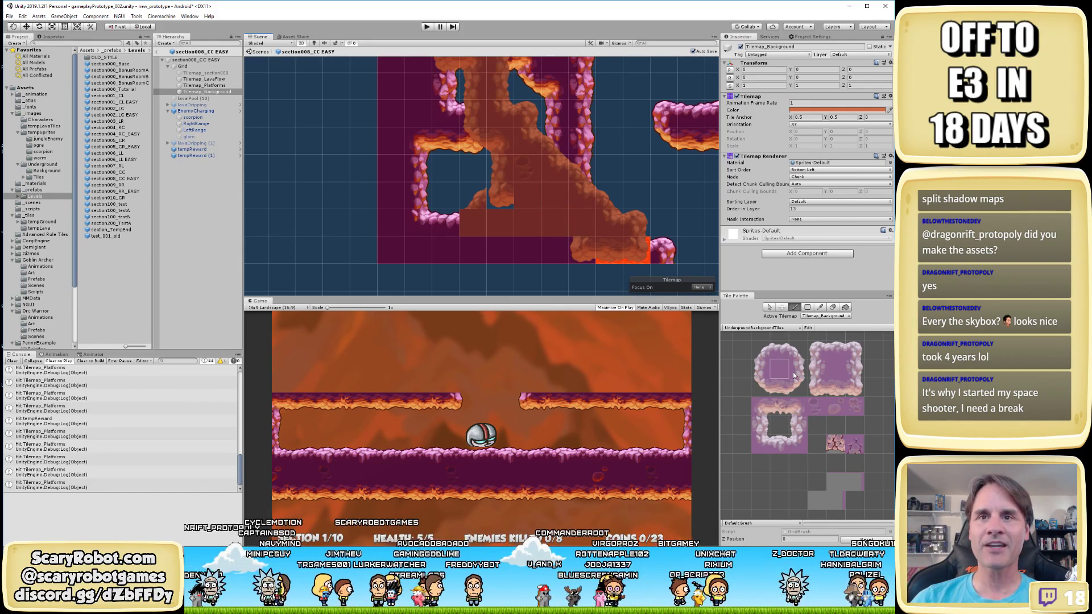
pyautogui.click(768, 387)
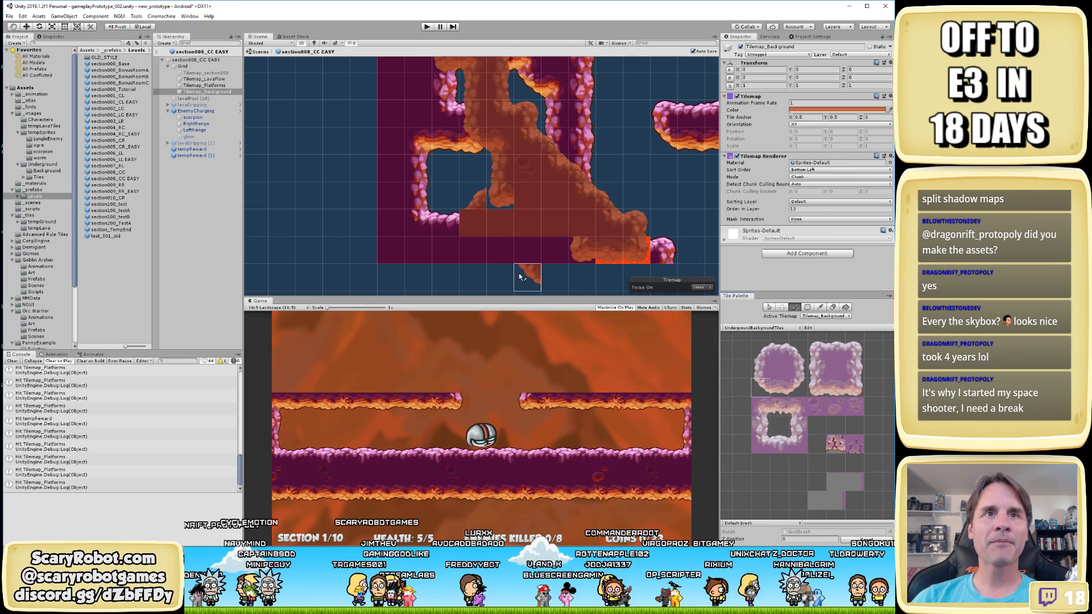
pyautogui.click(476, 241)
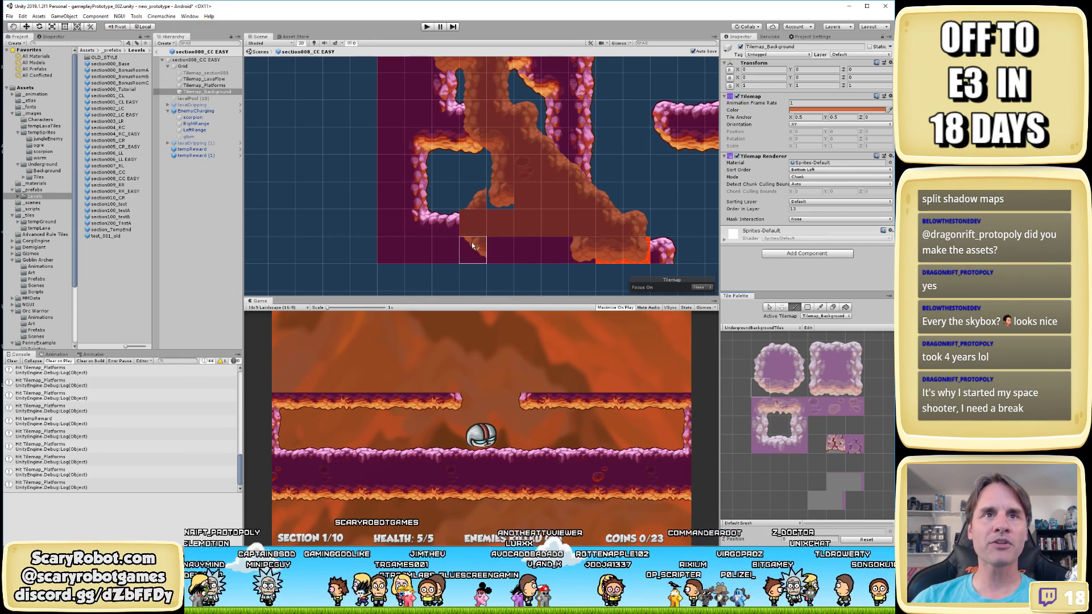
# Fill the remaining bottom-row gaps beneath the lava column with background tiles and save the scene
pyautogui.click(500, 250)
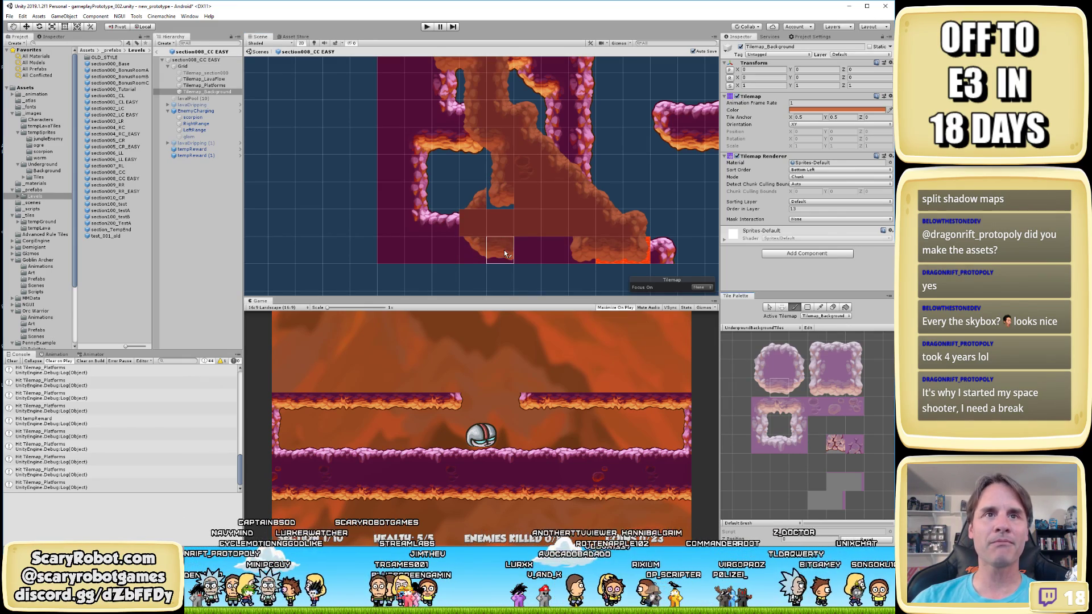
pyautogui.click(779, 386)
pyautogui.hotkey('ctrl', 's')
pyautogui.click(836, 387)
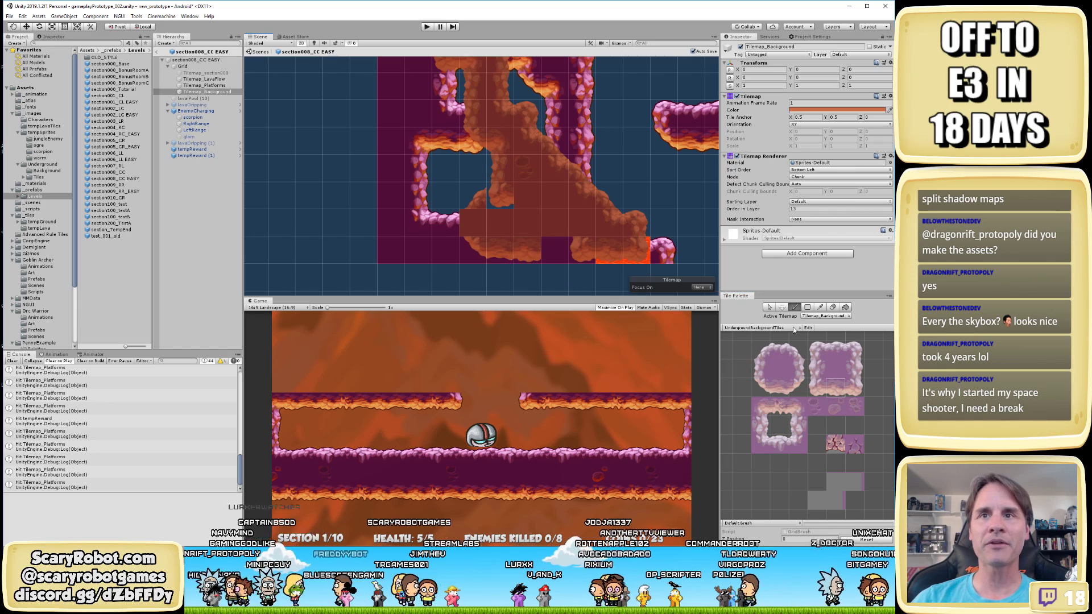
pyautogui.click(780, 408)
pyautogui.click(579, 253)
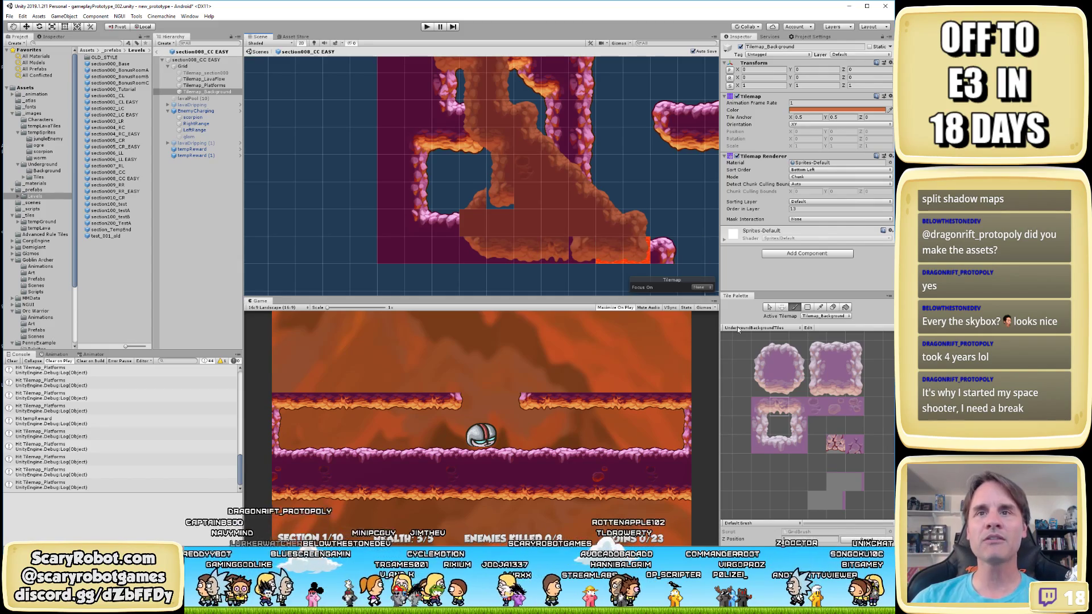
# Select the second background tile's centre piece and move the 31u1qi.gif browser window left over Unity
pyautogui.click(836, 385)
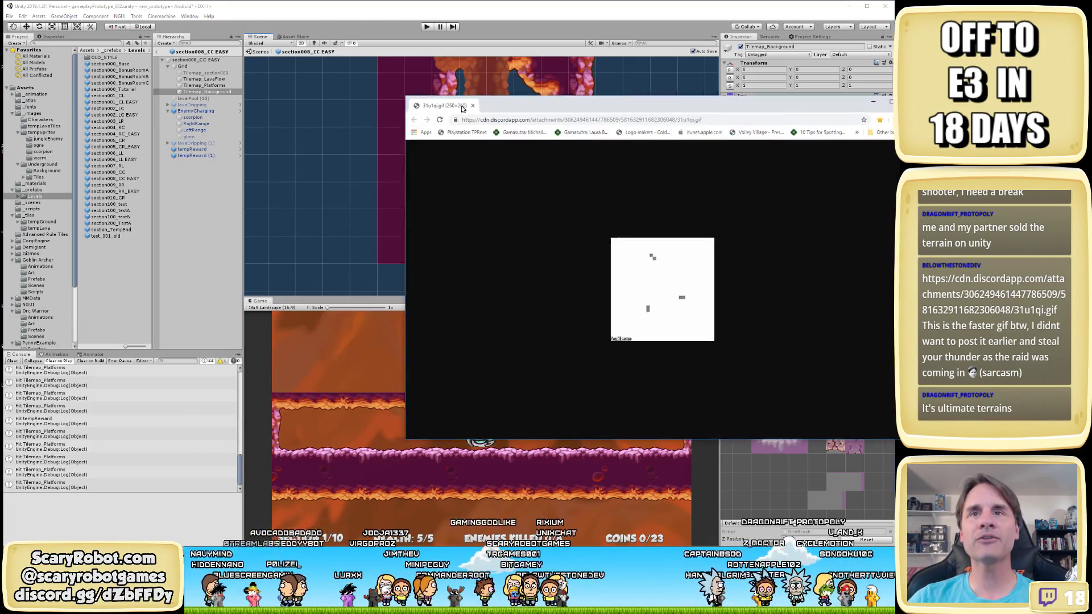
pyautogui.moveTo(459, 106); pyautogui.dragTo(277, 88)
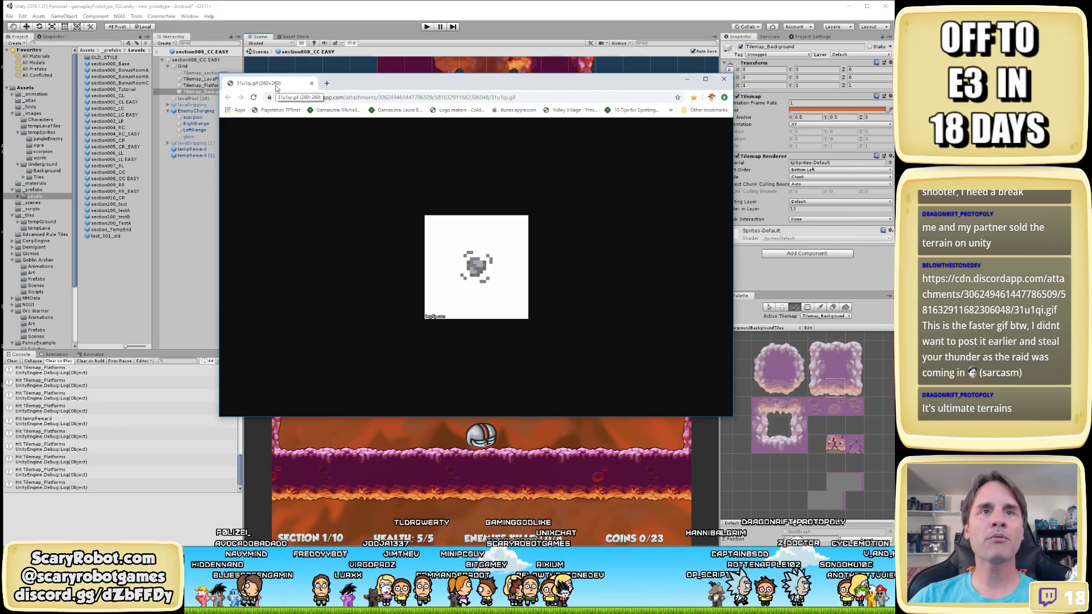
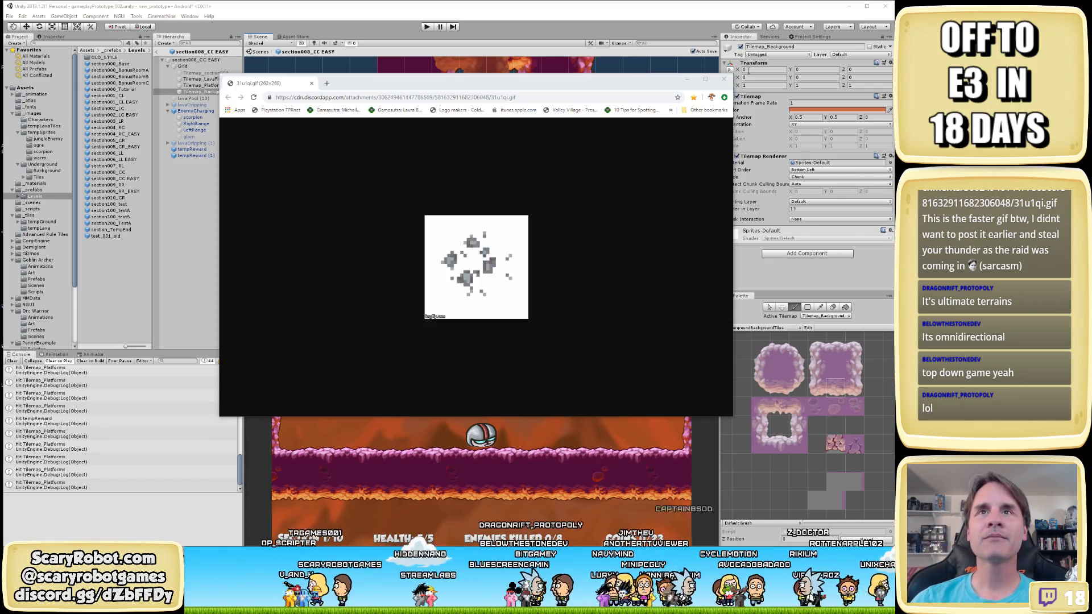
# Move the GIF window aside and bring up the Ultimate Terrains Asset Store page
pyautogui.moveTo(476, 78); pyautogui.dragTo(0, 80)
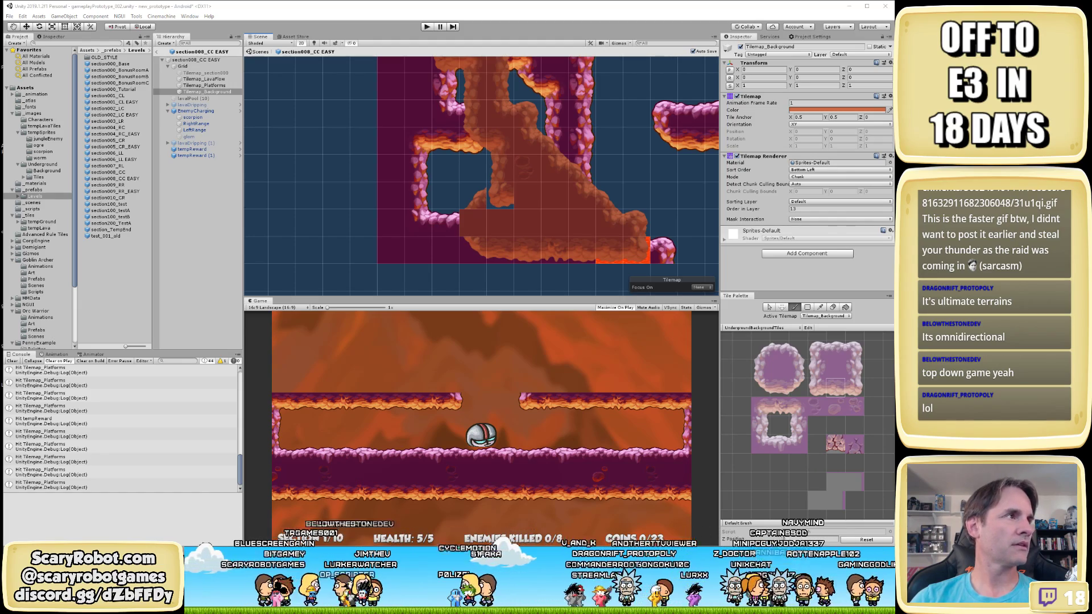
pyautogui.hotkey('alt', 'Tab')
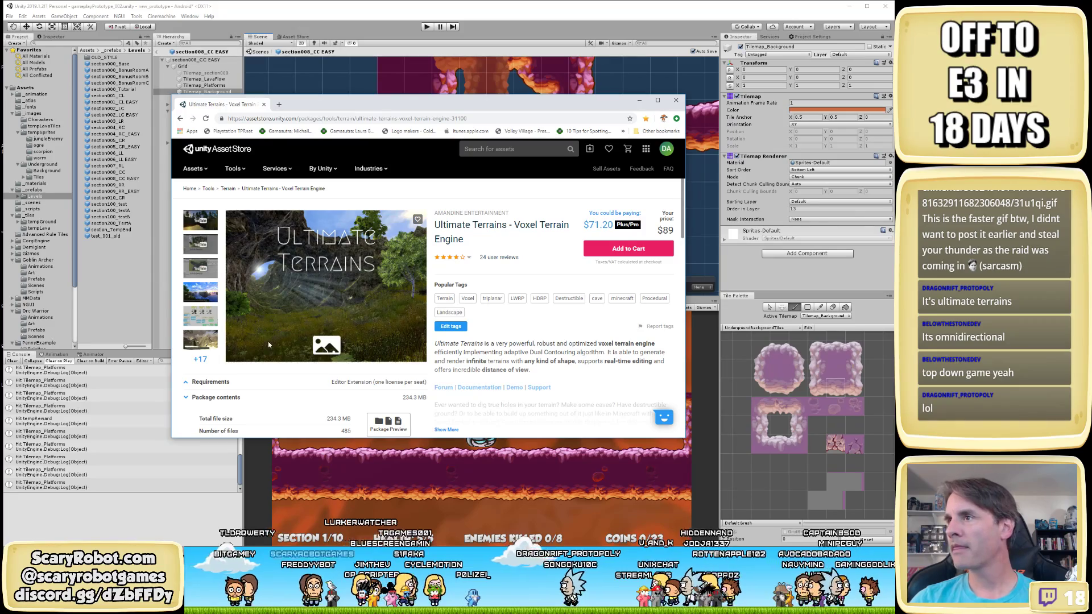
# Play the Ultimate Terrains LOD overview video from the gallery, skimming through to its 1:29 end
pyautogui.click(200, 292)
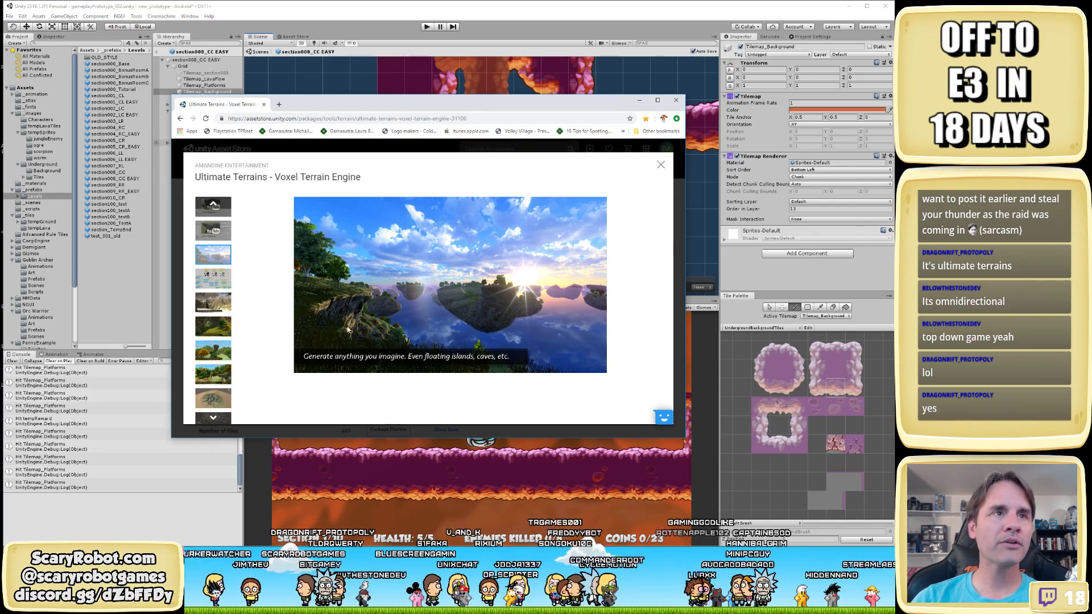
pyautogui.click(215, 212)
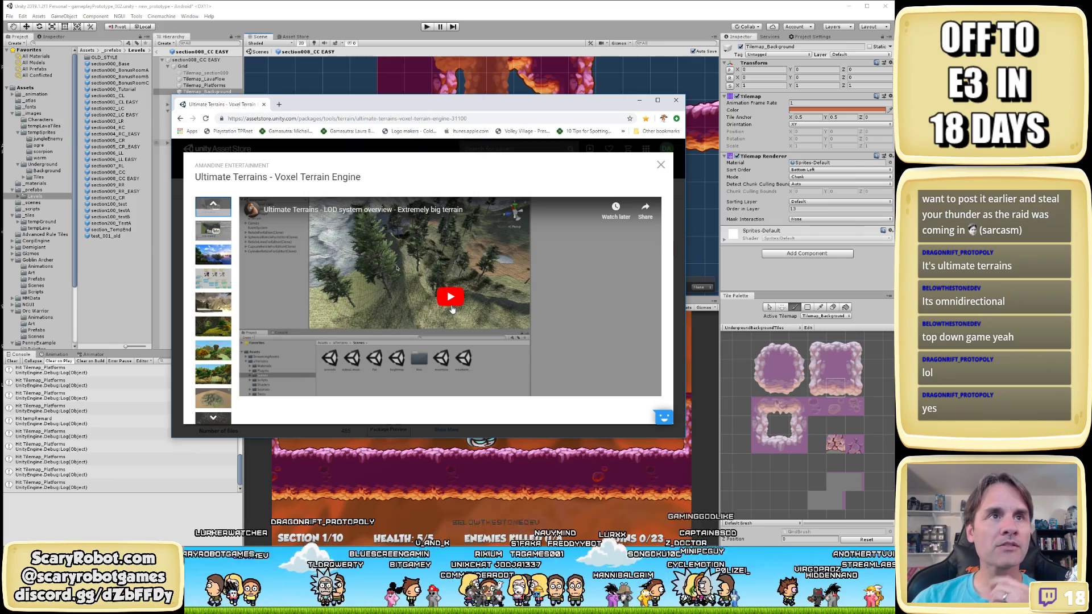
pyautogui.click(450, 298)
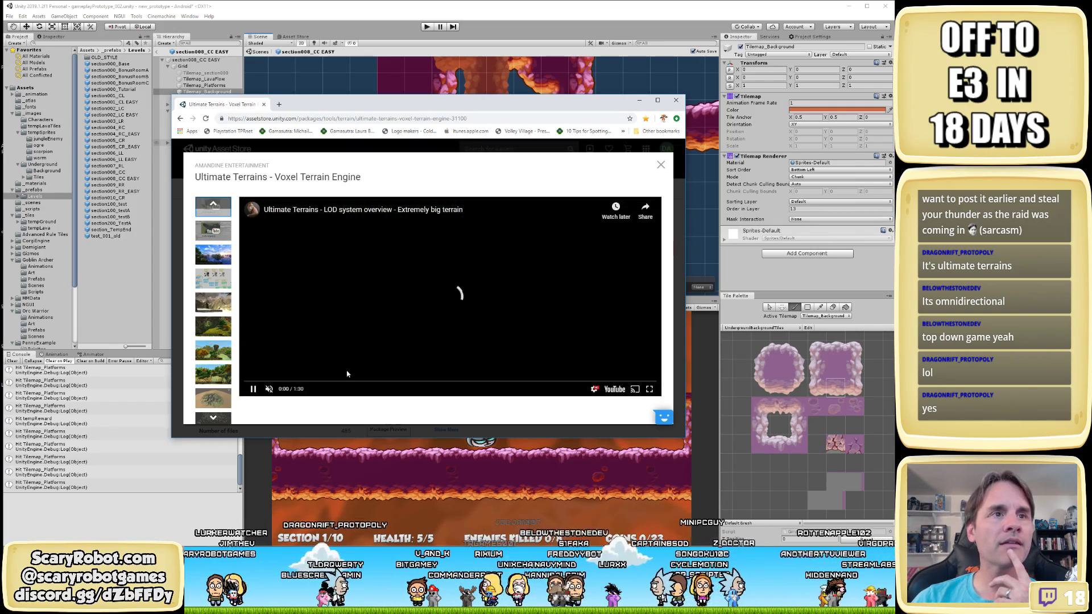
pyautogui.moveTo(311, 386); pyautogui.dragTo(415, 387)
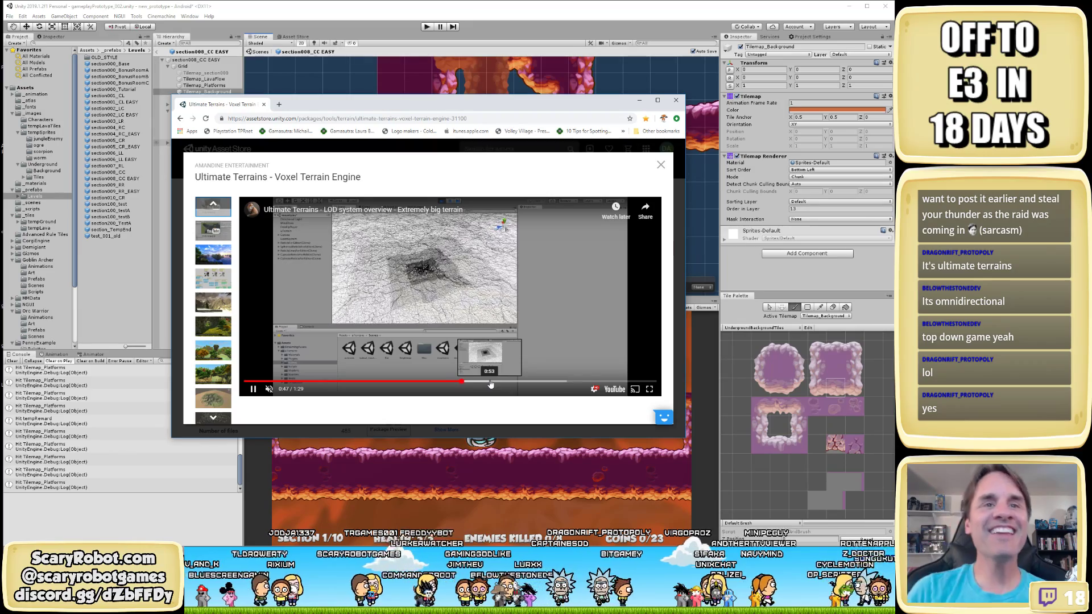
pyautogui.click(508, 382)
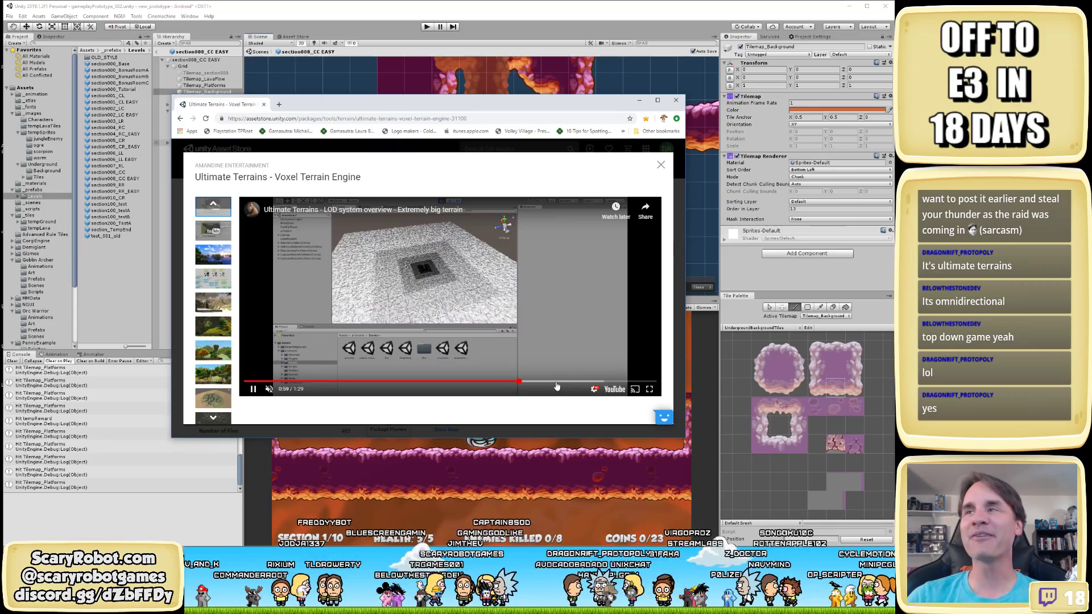
pyautogui.click(575, 382)
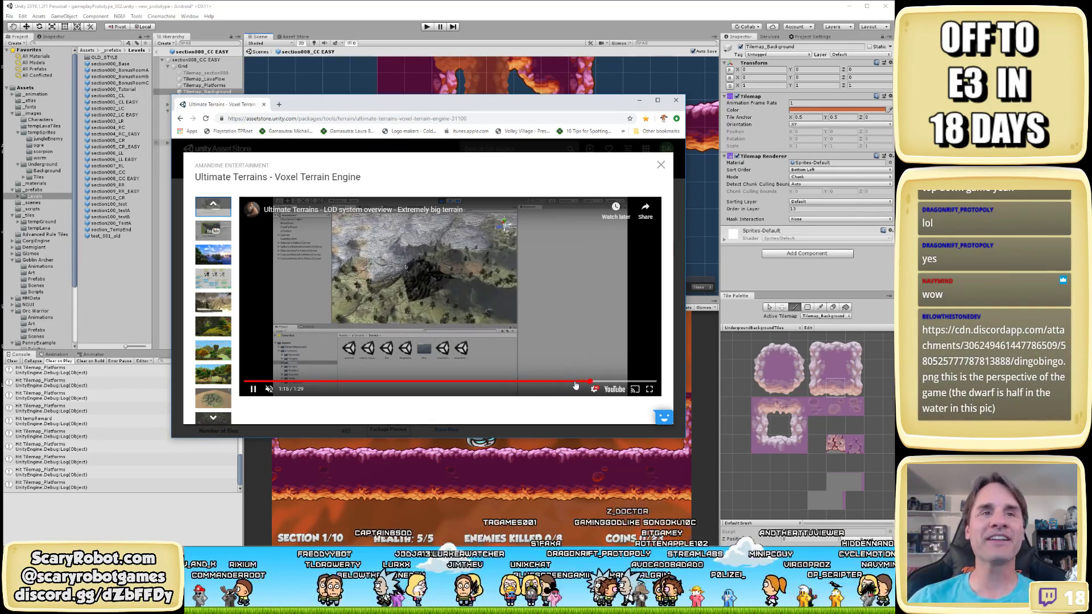
pyautogui.click(629, 383)
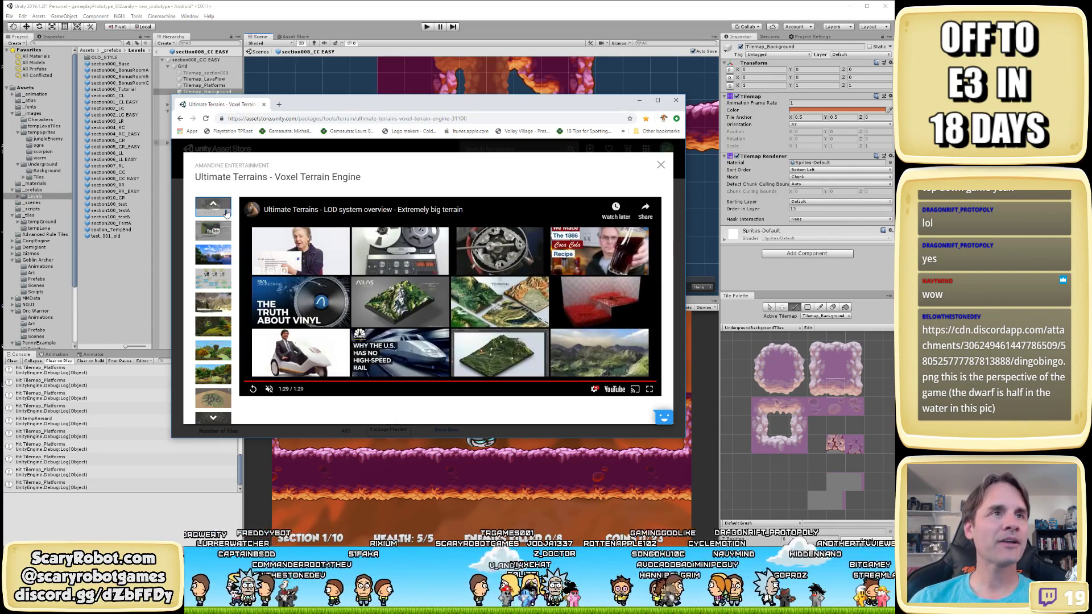
# Browse the early gallery screenshots, from floating islands through the red lava cave and blue islands
pyautogui.click(208, 258)
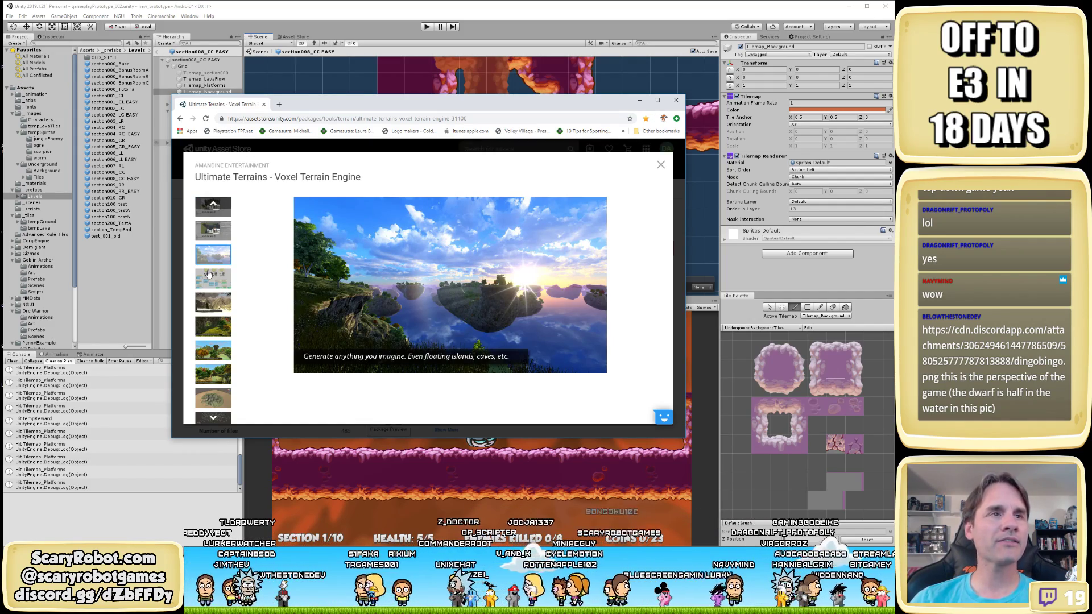
pyautogui.click(208, 275)
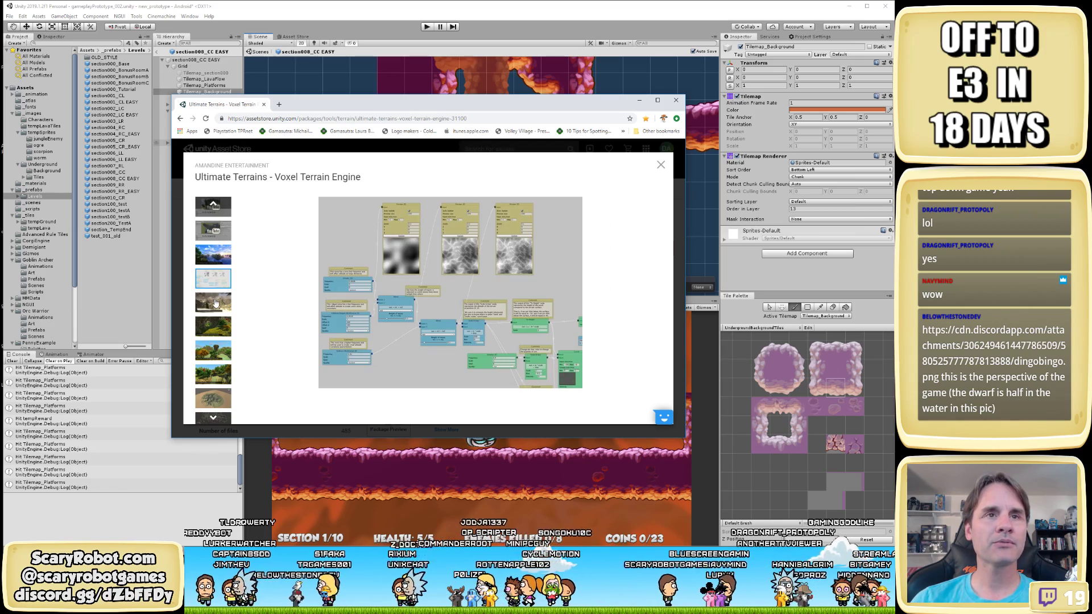
pyautogui.click(215, 303)
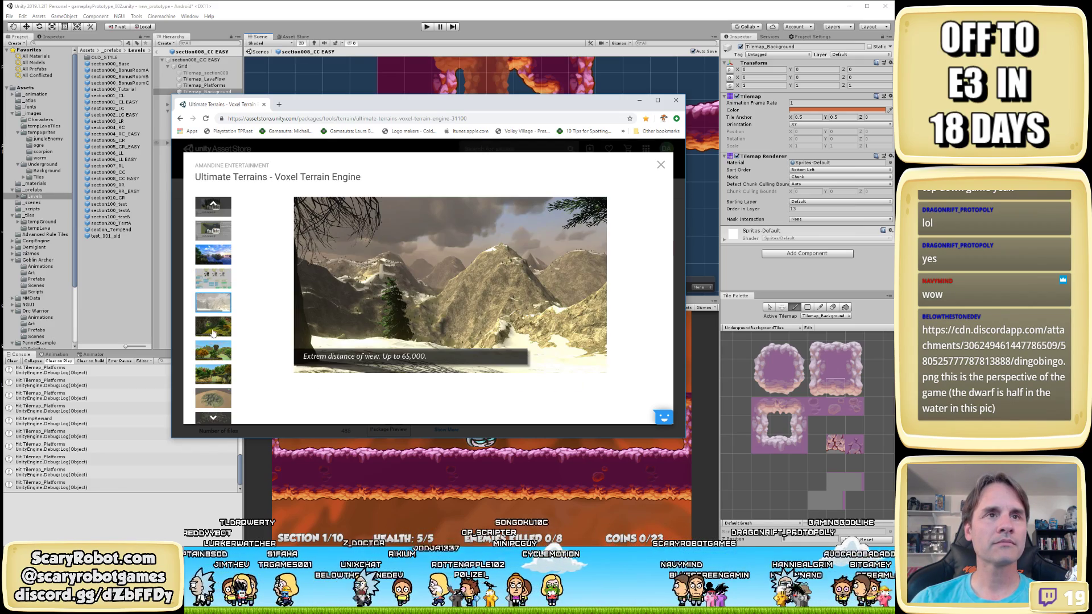
pyautogui.click(215, 352)
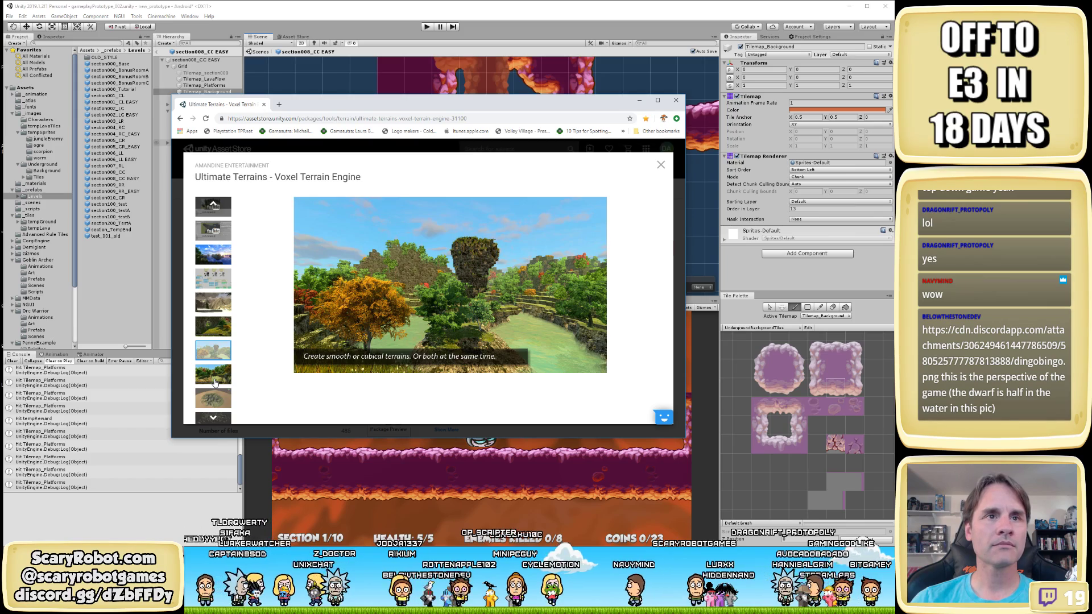
pyautogui.click(215, 381)
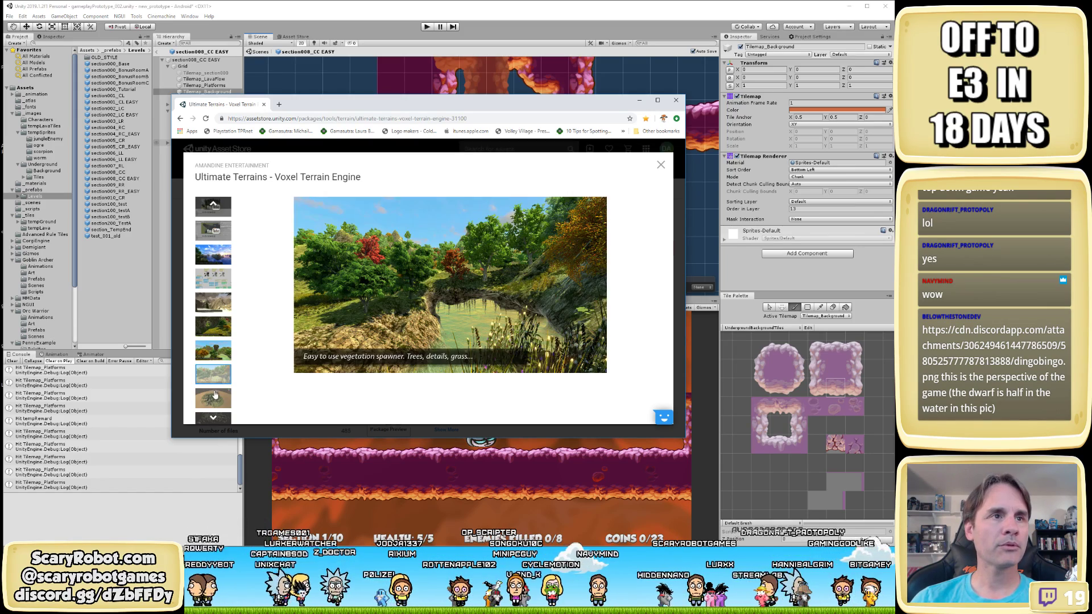
pyautogui.click(212, 419)
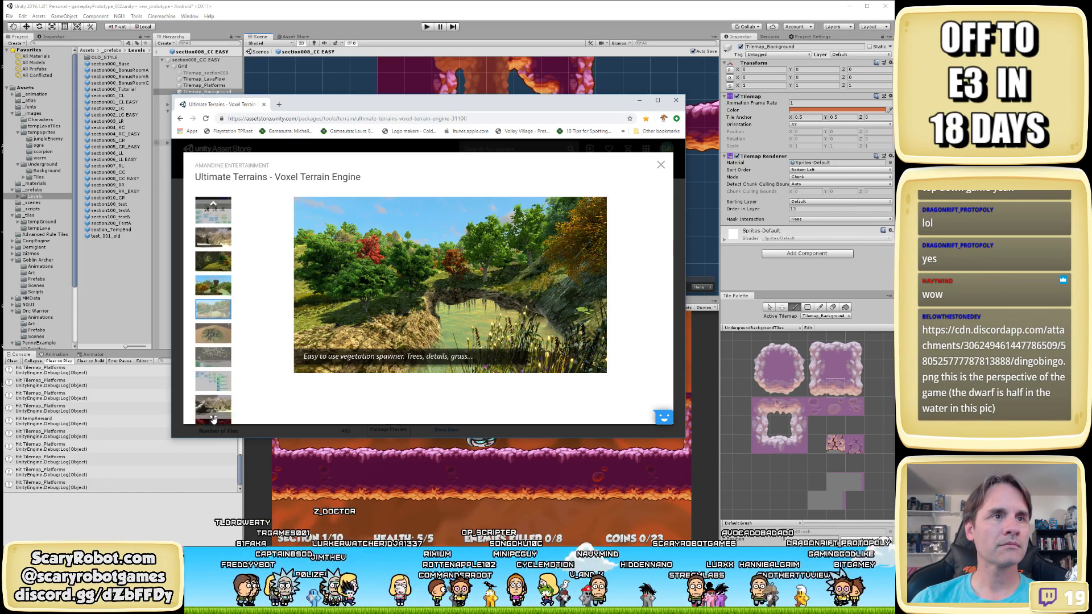
pyautogui.click(219, 301)
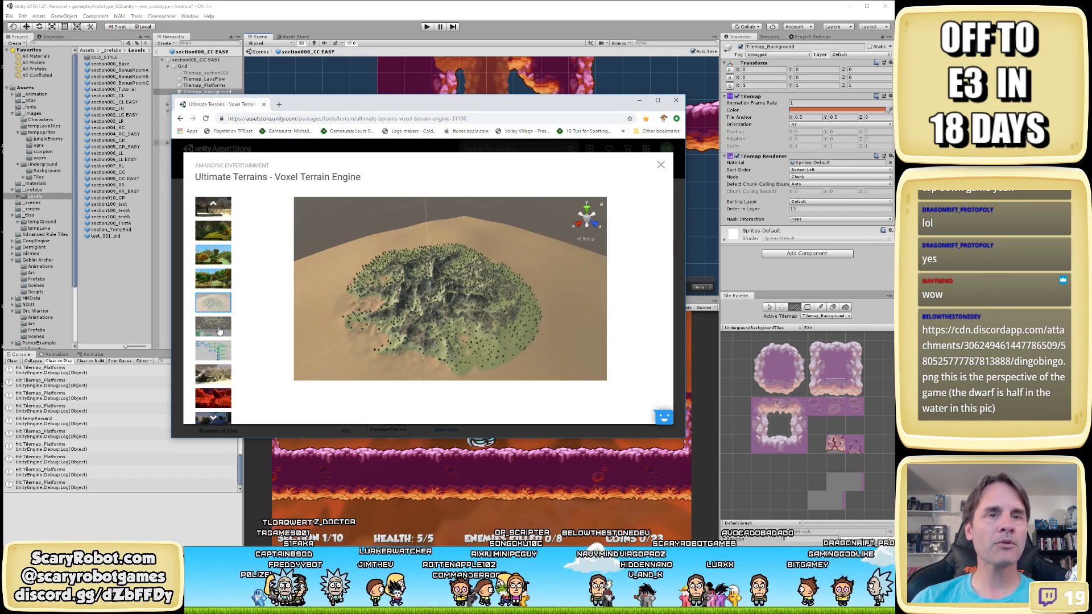
pyautogui.click(219, 330)
pyautogui.click(221, 357)
pyautogui.click(219, 376)
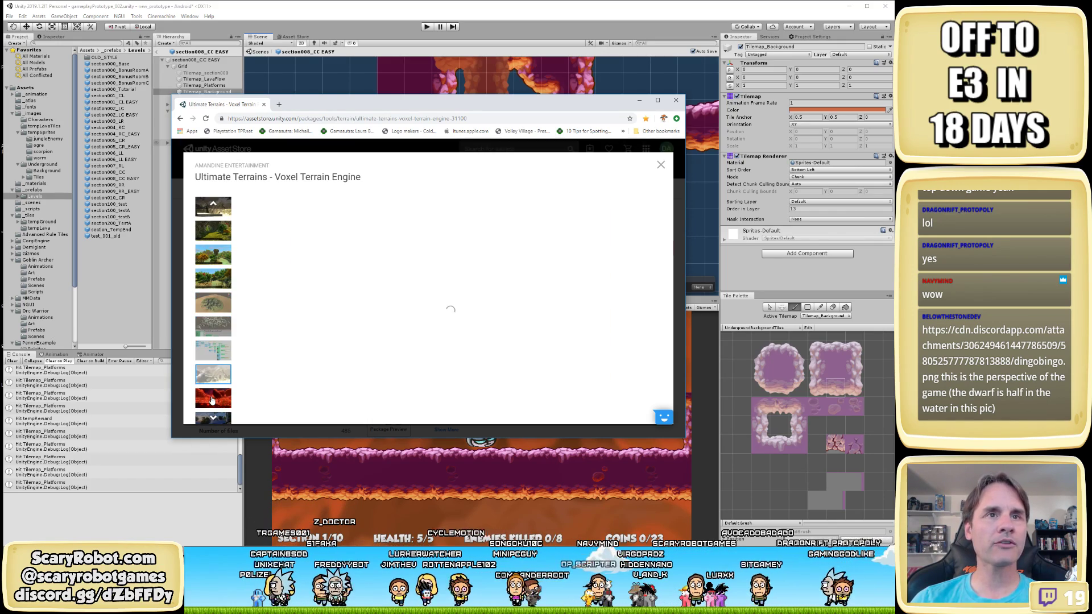
pyautogui.click(212, 398)
pyautogui.click(213, 419)
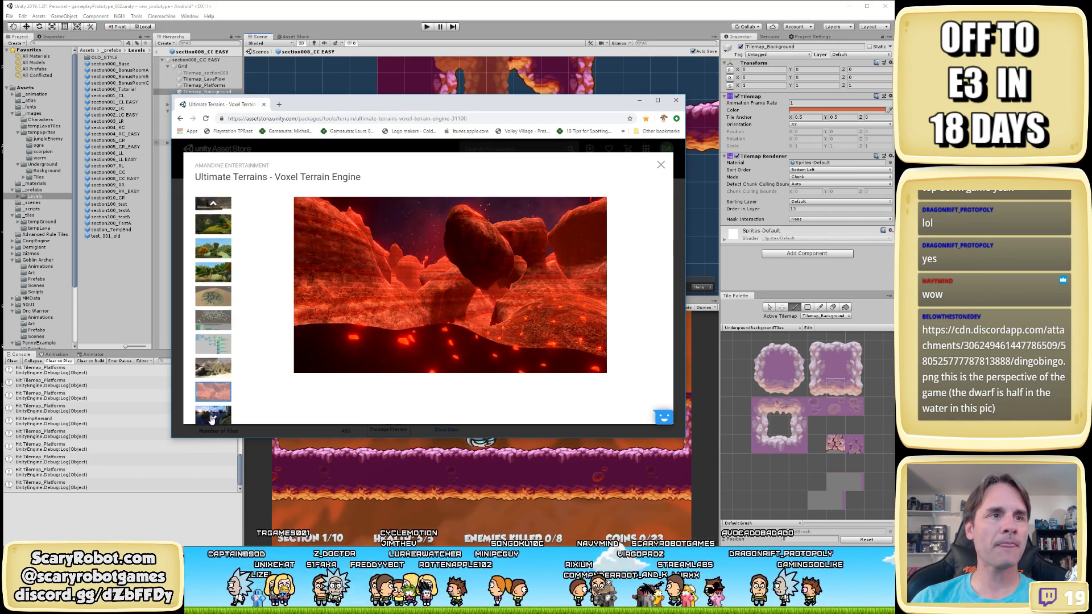
pyautogui.click(217, 397)
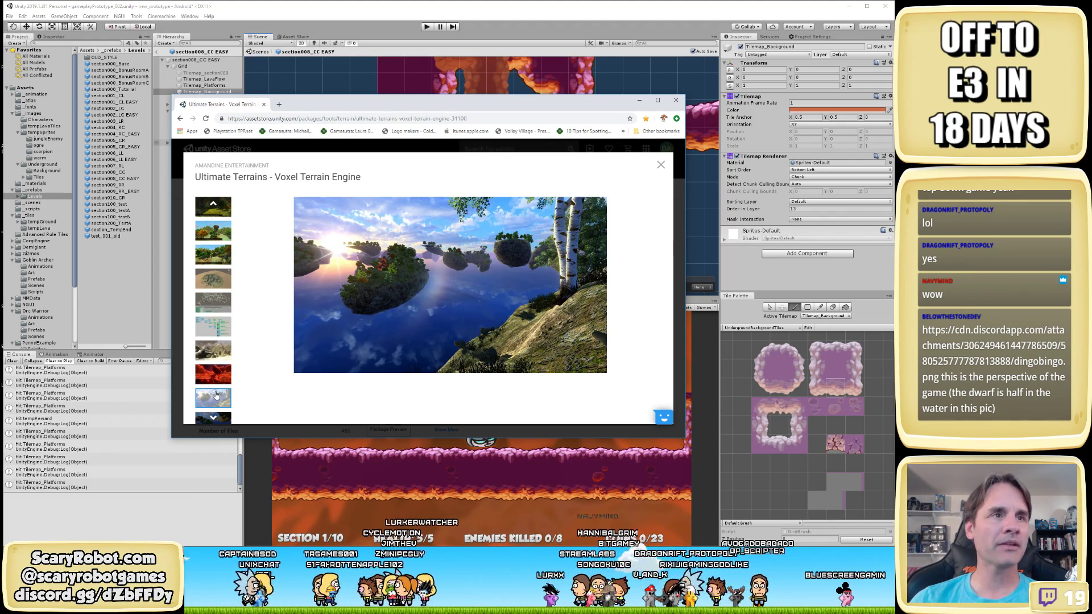
# Continue through the later screenshots to the final 8192-size LOD terrain image
pyautogui.click(206, 420)
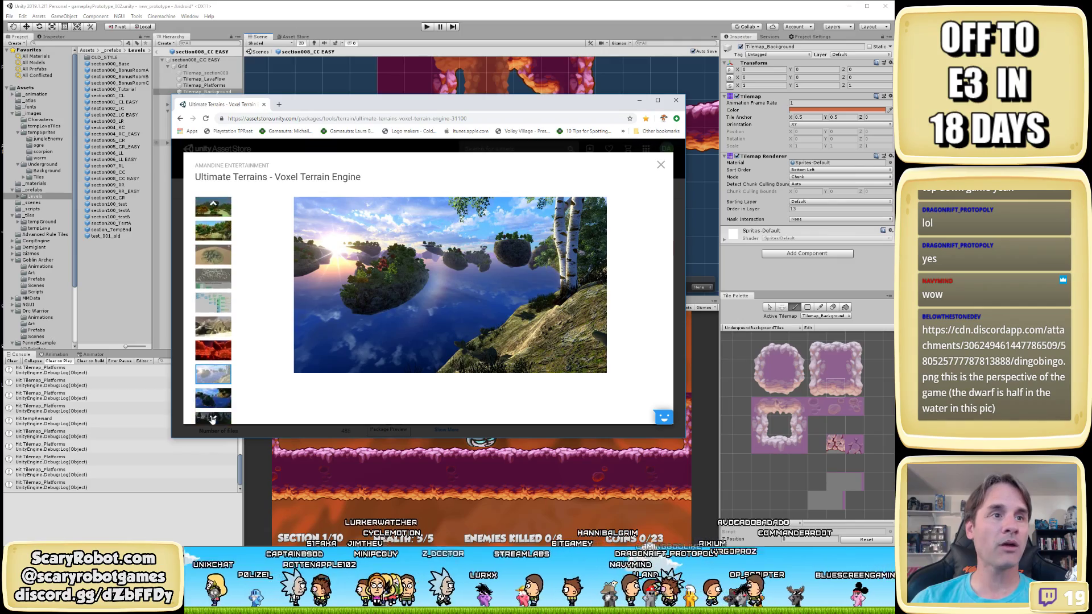
pyautogui.click(206, 420)
pyautogui.click(206, 420)
pyautogui.click(216, 357)
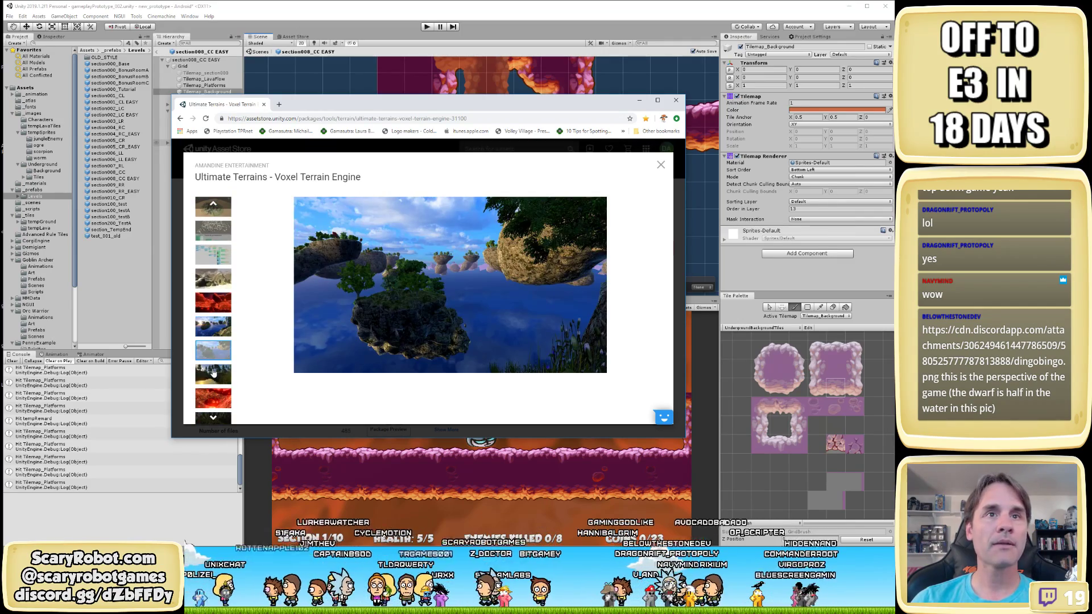
pyautogui.click(214, 373)
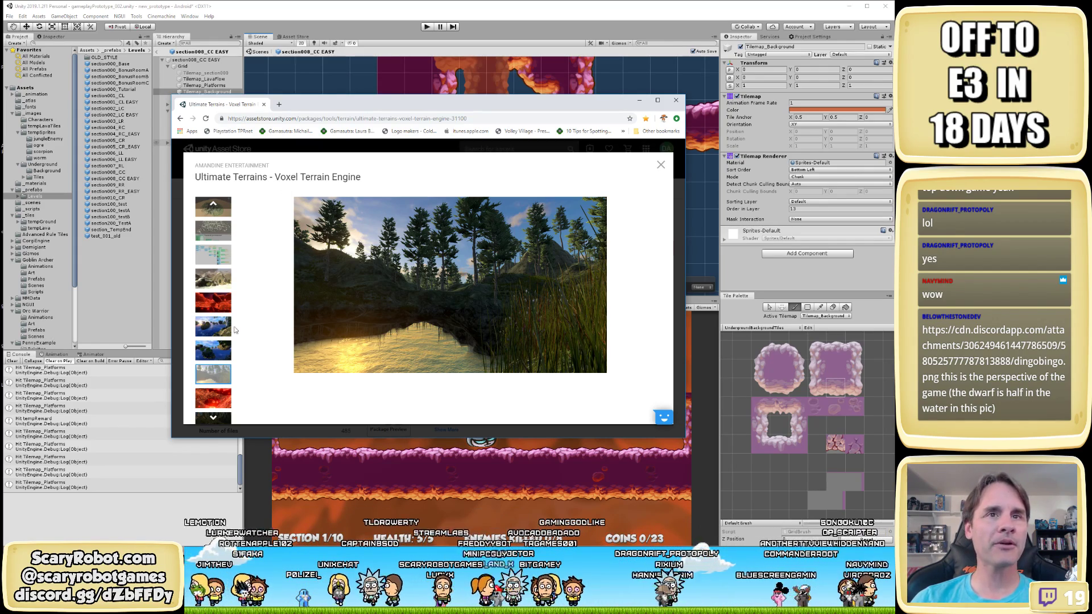
pyautogui.click(216, 406)
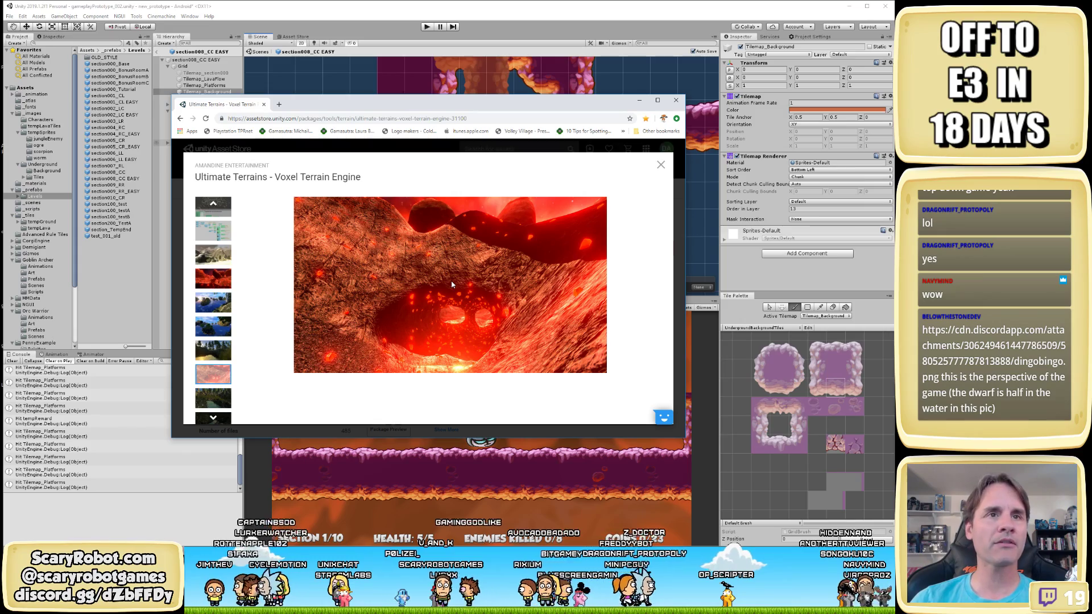
pyautogui.click(220, 402)
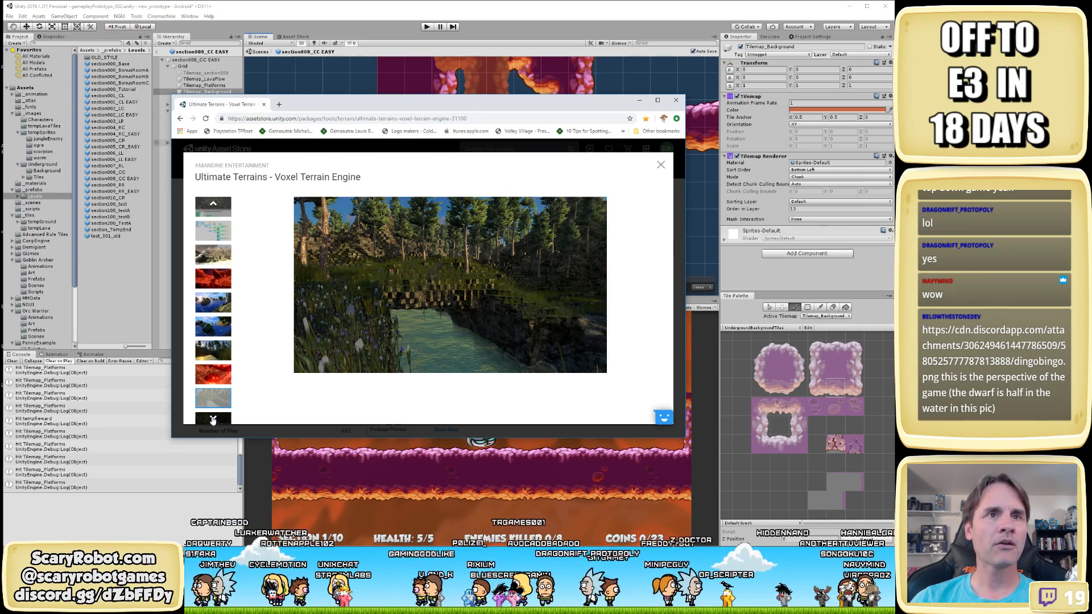
pyautogui.click(214, 419)
pyautogui.click(214, 419)
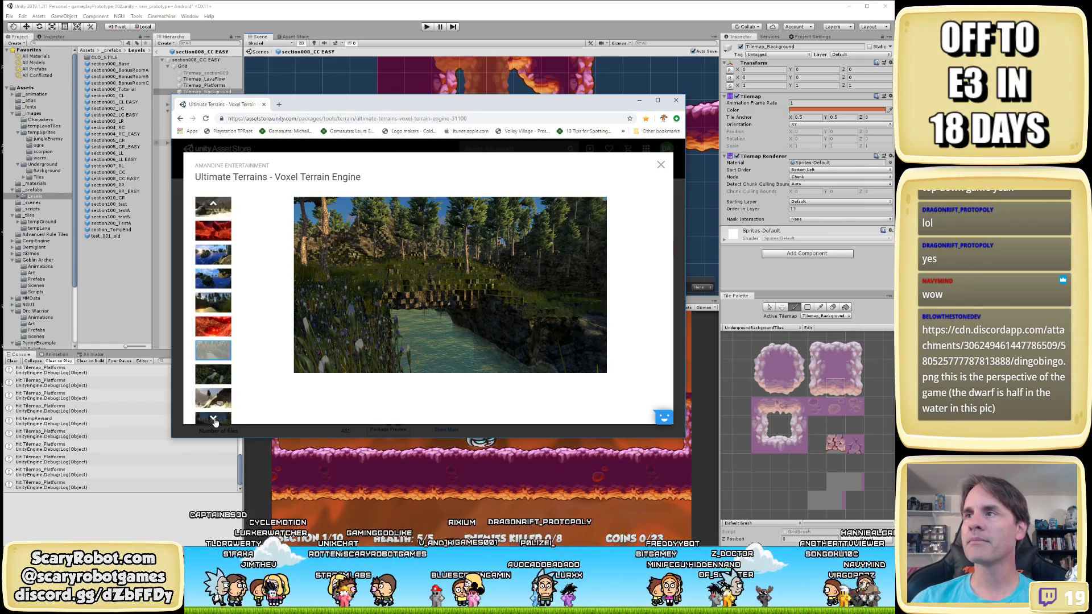
pyautogui.click(216, 357)
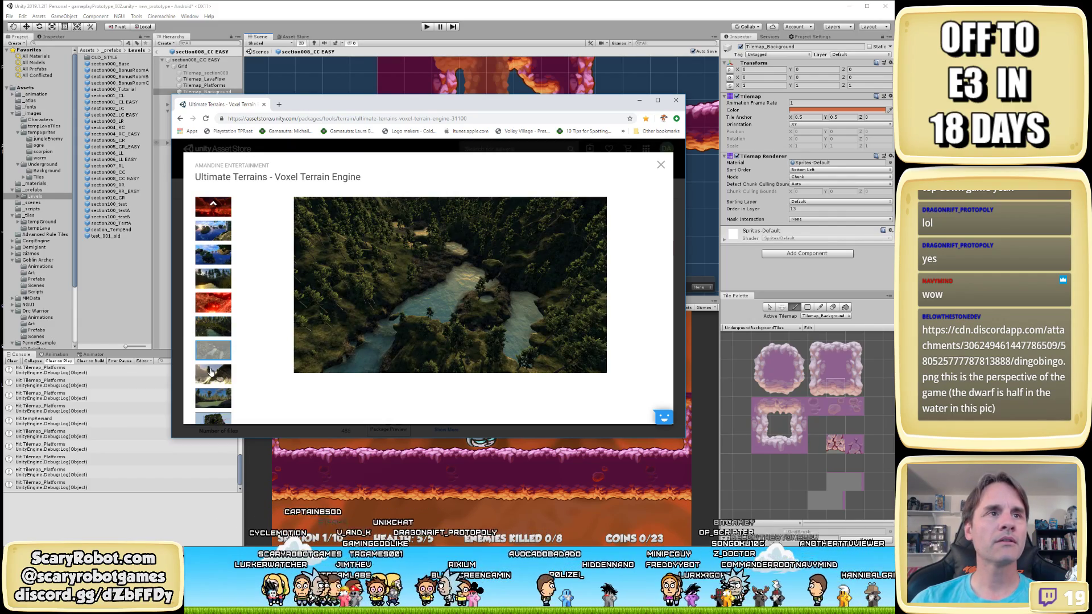
pyautogui.click(211, 373)
pyautogui.click(211, 399)
pyautogui.click(212, 418)
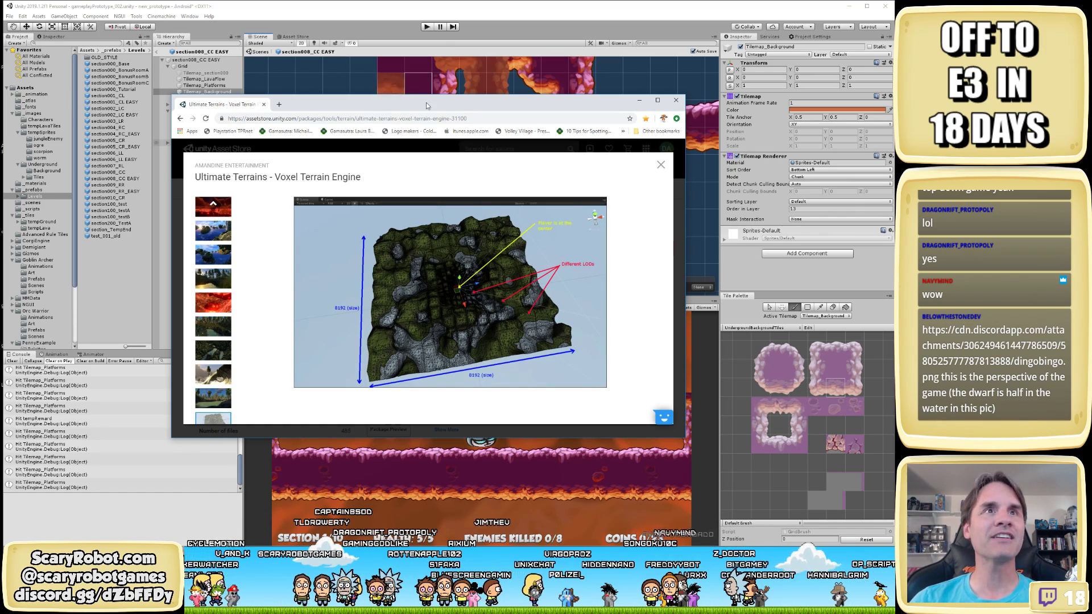
# Google 'commanche videogame' and open the 'Comanche gameplay (PC Game, 1992)' video
pyautogui.click(283, 104)
pyautogui.write('comman')
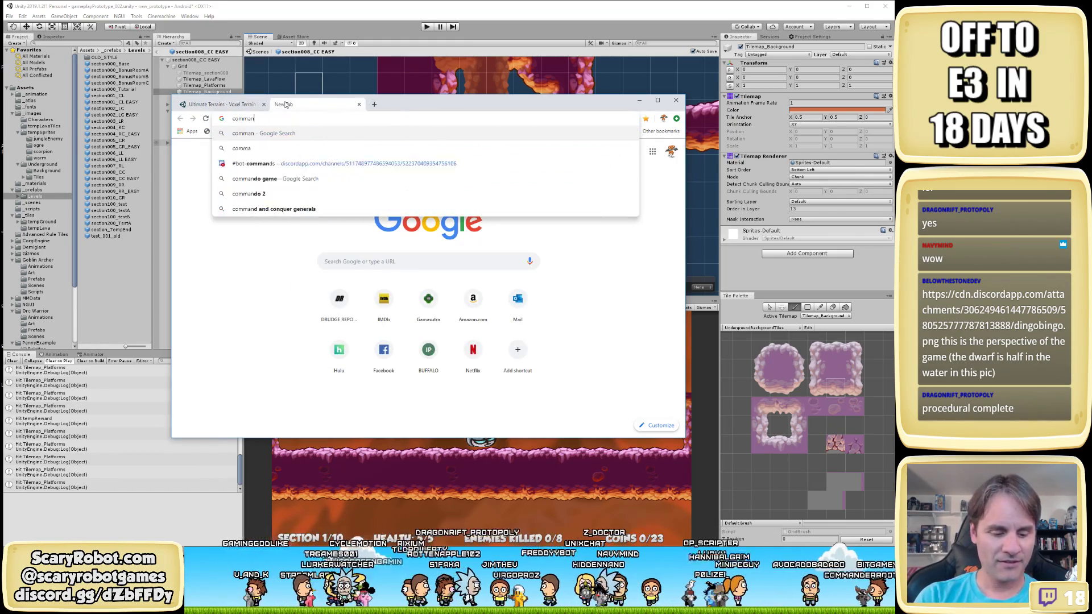
pyautogui.write('che')
pyautogui.press('Return')
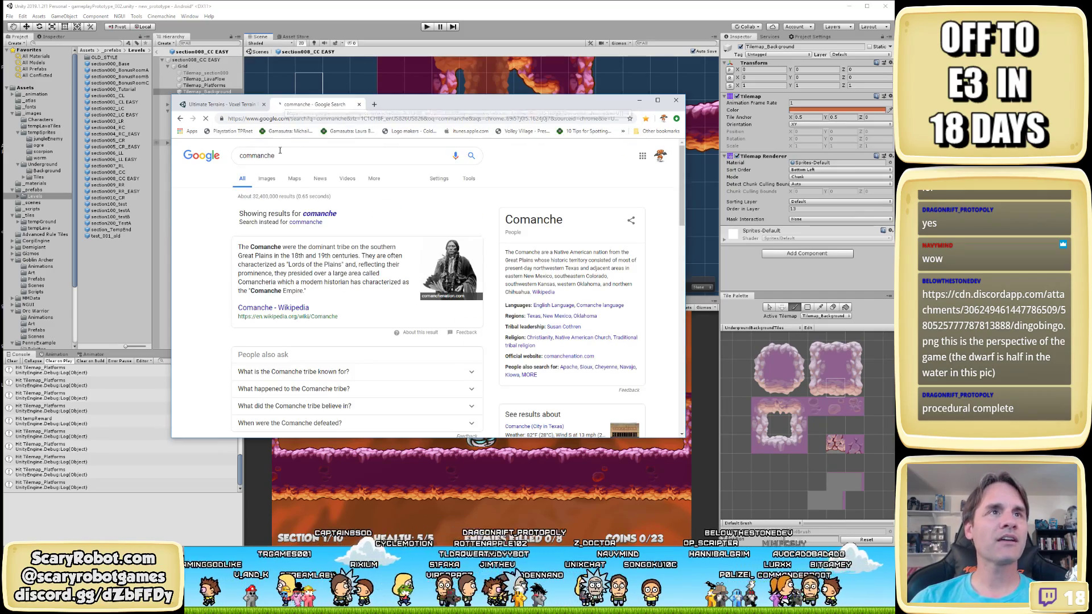
pyautogui.click(280, 152)
pyautogui.write('videogame')
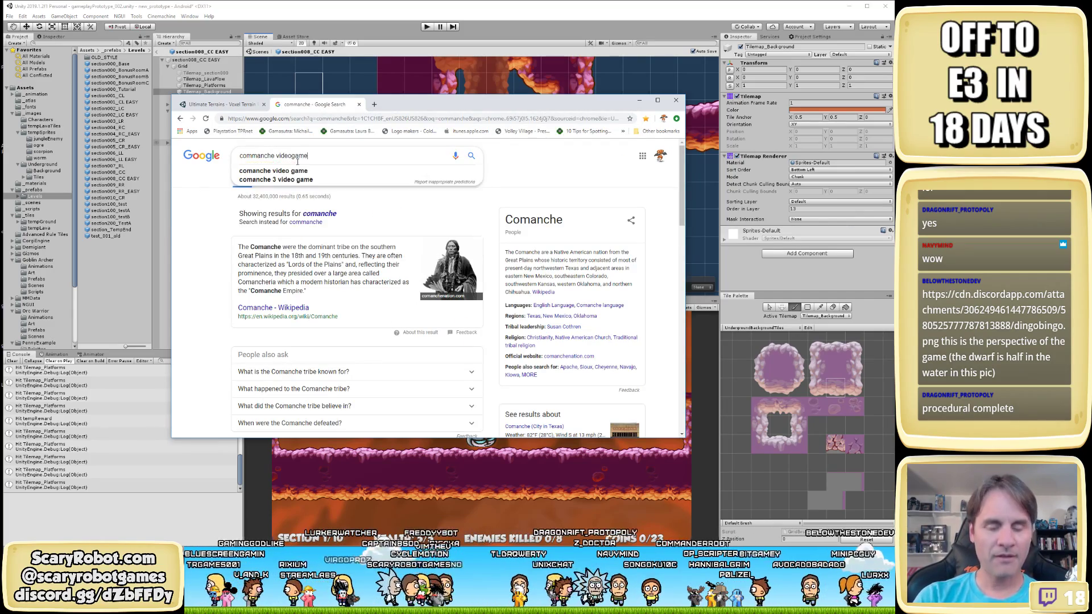
pyautogui.press('Return')
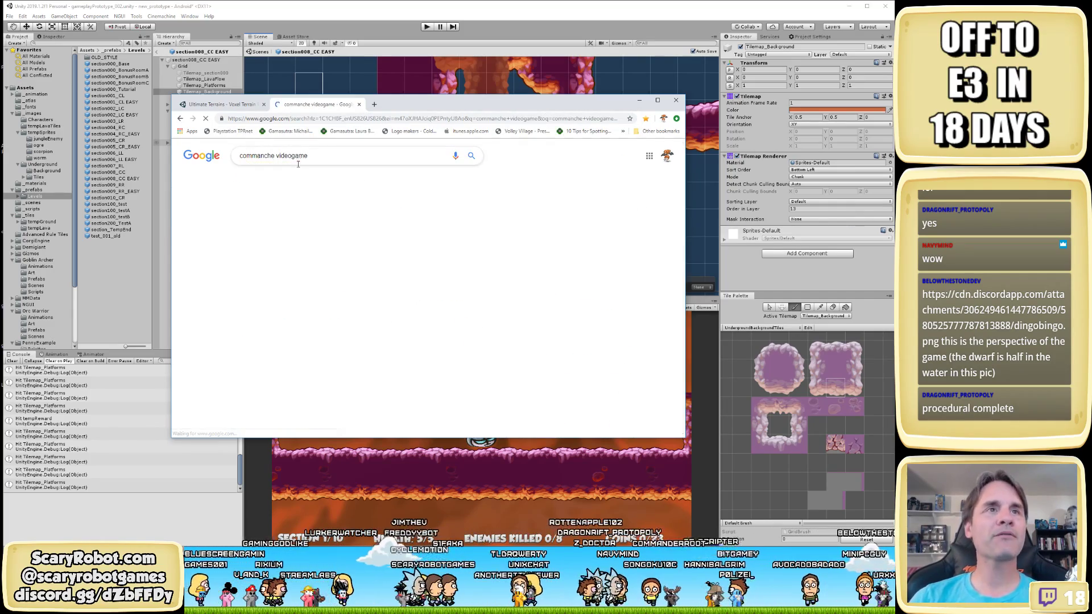
pyautogui.scroll(-2, 307, 304)
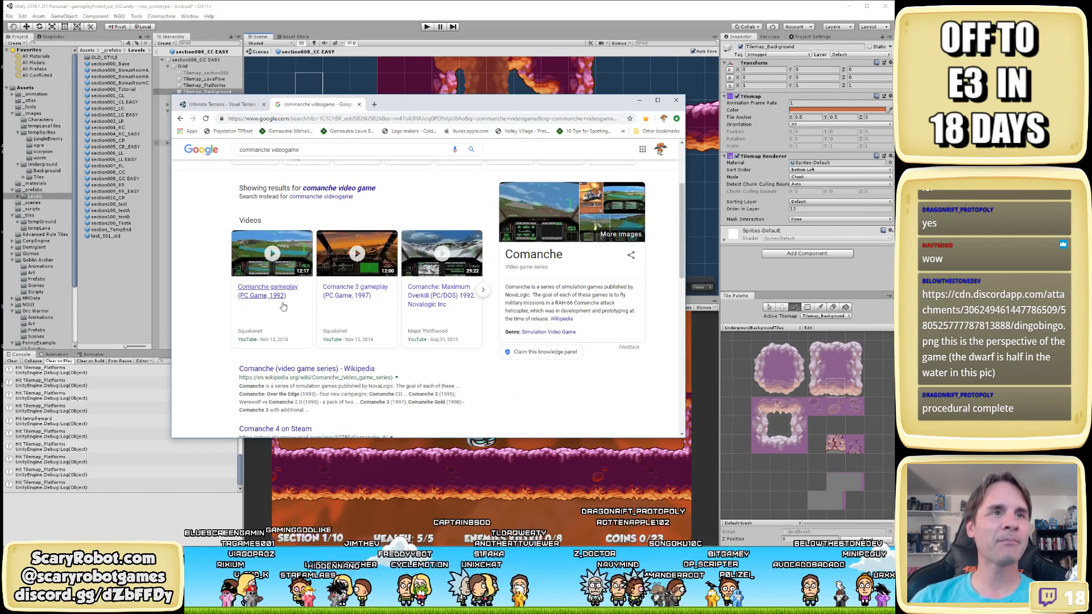
pyautogui.click(277, 302)
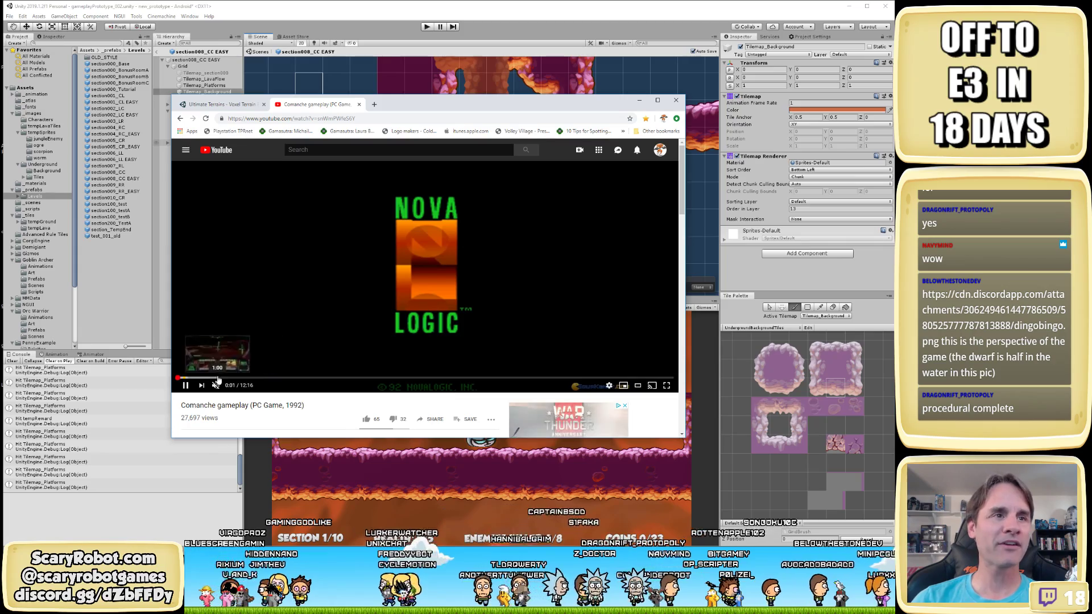
# Skip the Comanche video past the ad to about 3:10, then return to the Asset Store tab
pyautogui.click(223, 378)
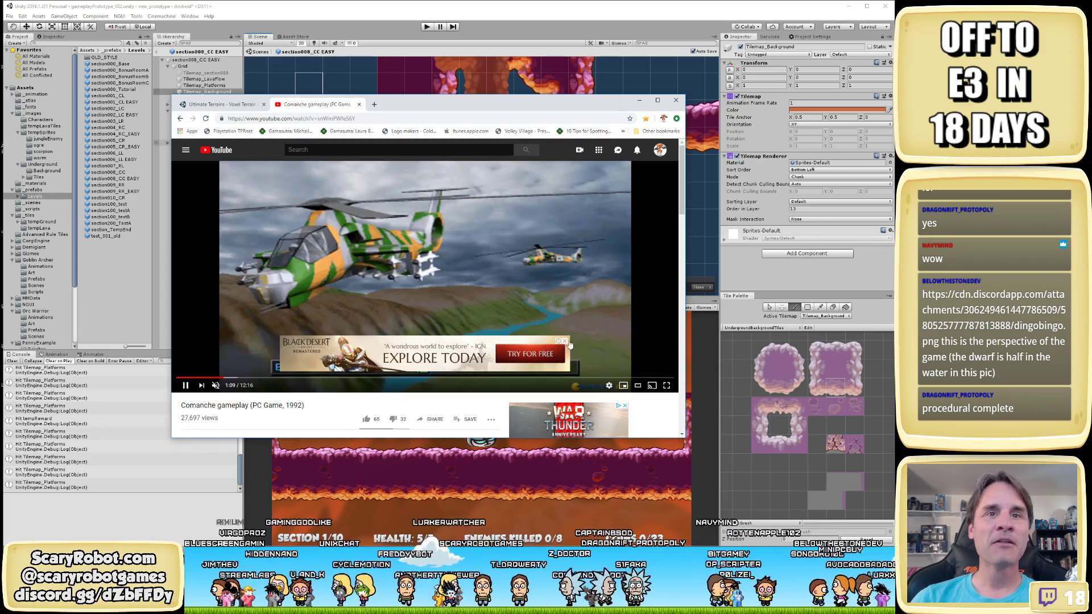
pyautogui.click(566, 342)
pyautogui.click(305, 379)
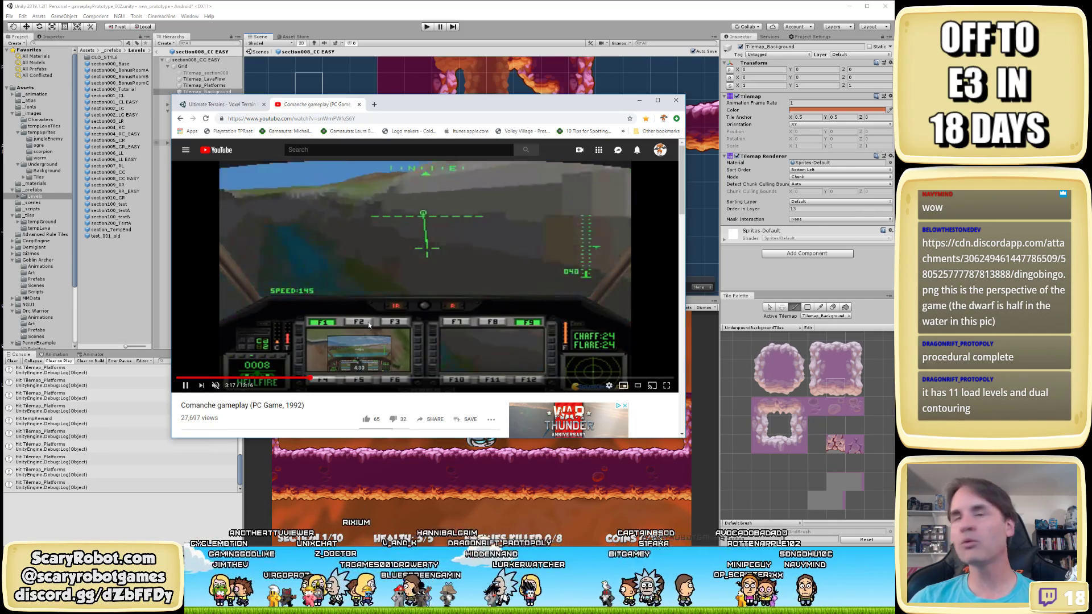
pyautogui.hotkey('ctrl', 'shift', 'Tab')
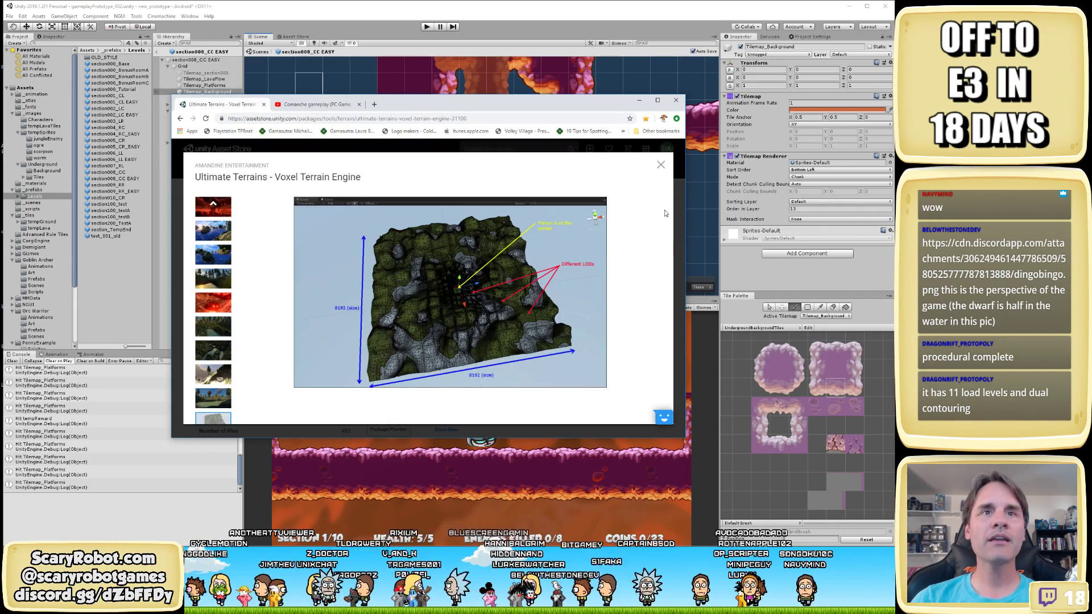
# Close the screenshot viewer, scroll the store page, and skim the Comanche video to 5:30 and 7:37
pyautogui.click(661, 165)
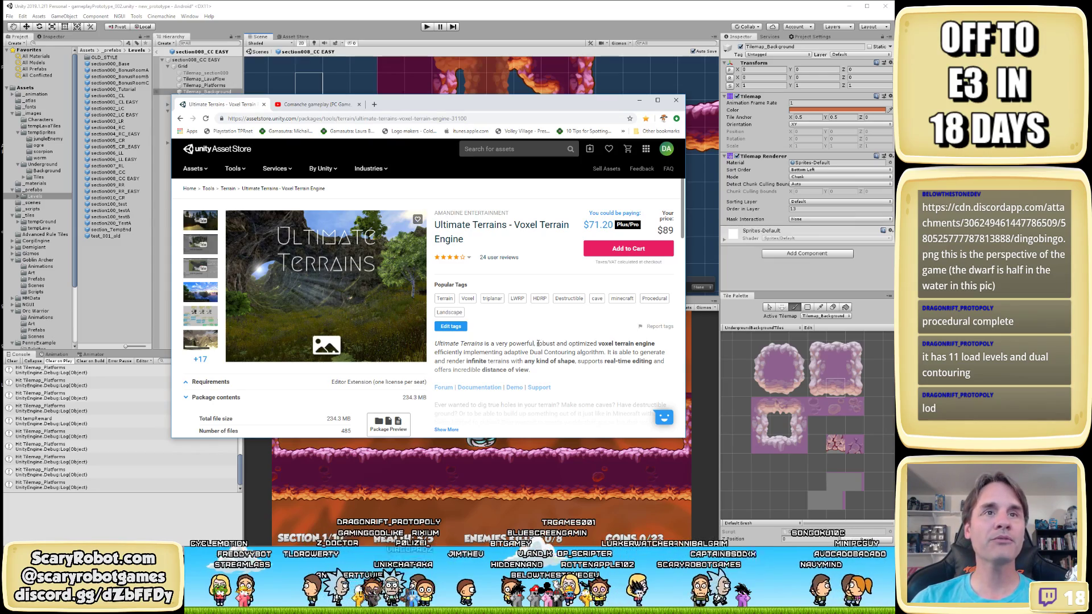
pyautogui.scroll(-2, 569, 345)
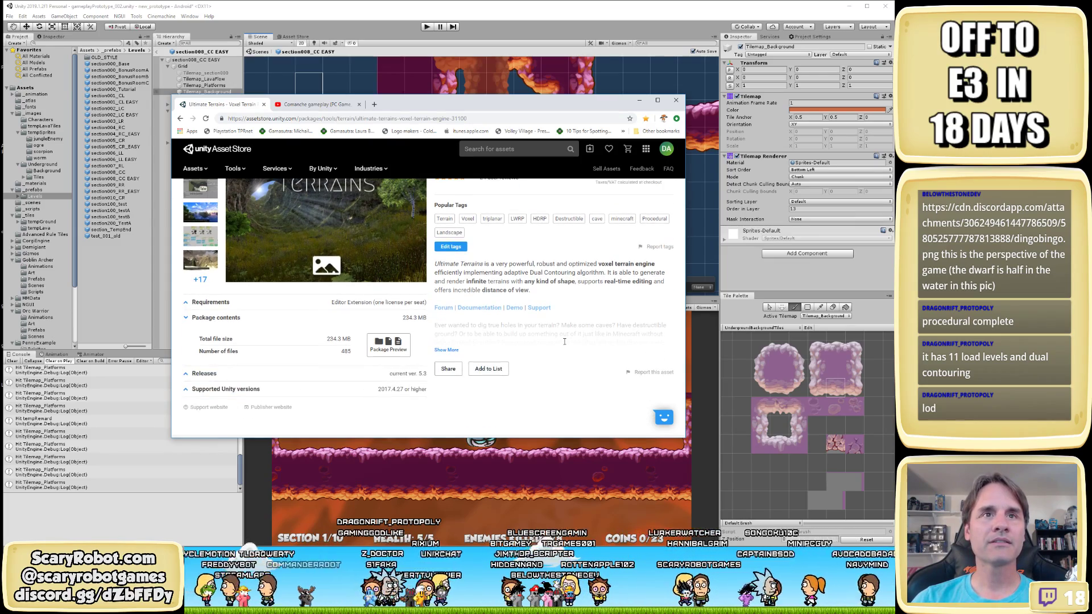
pyautogui.scroll(2, 565, 344)
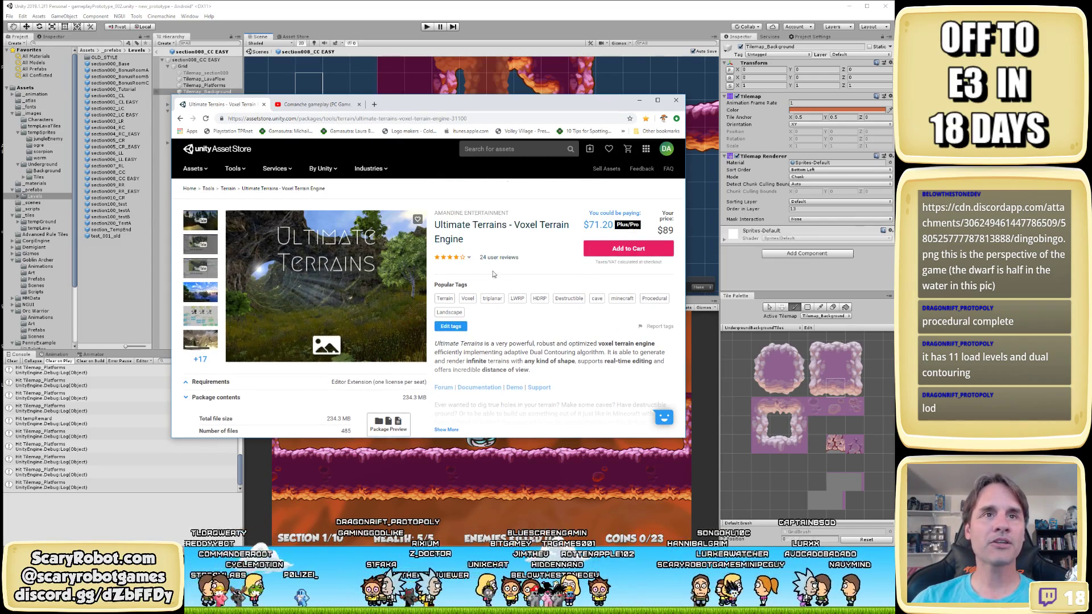
pyautogui.click(325, 107)
pyautogui.click(400, 378)
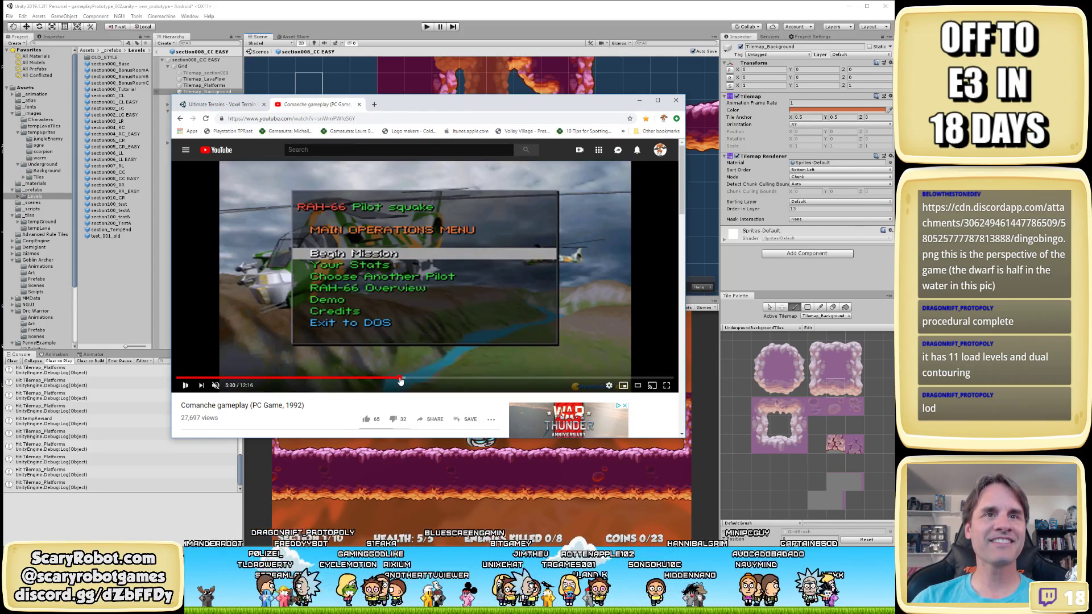
pyautogui.click(486, 379)
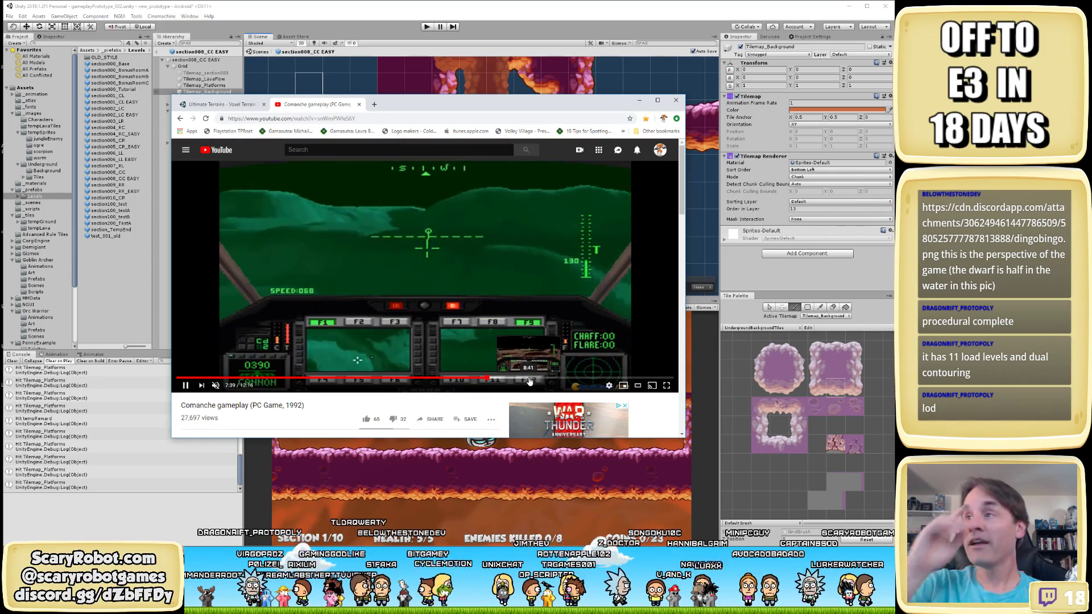
# Search Google for 'rescue on fractalus' from the YouTube tab's address bar
pyautogui.click(389, 123)
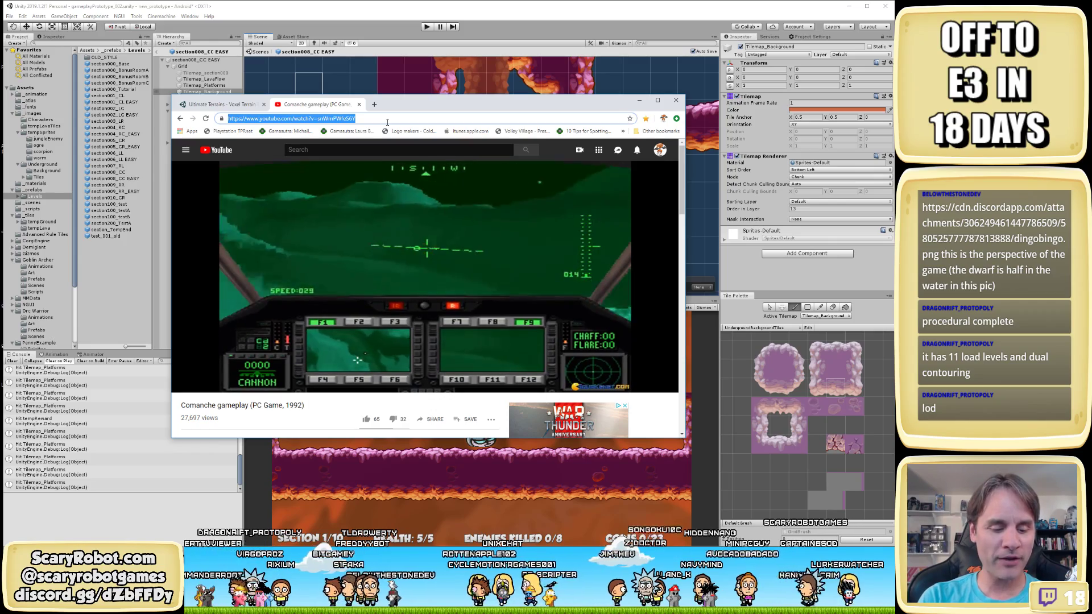
pyautogui.write('rescue')
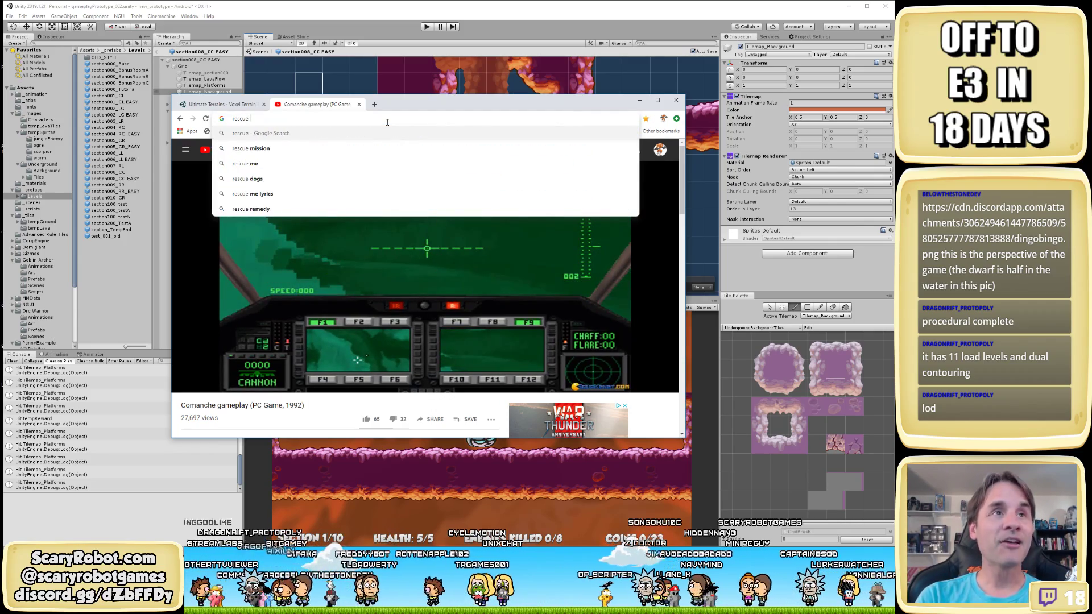
pyautogui.write(' on fract')
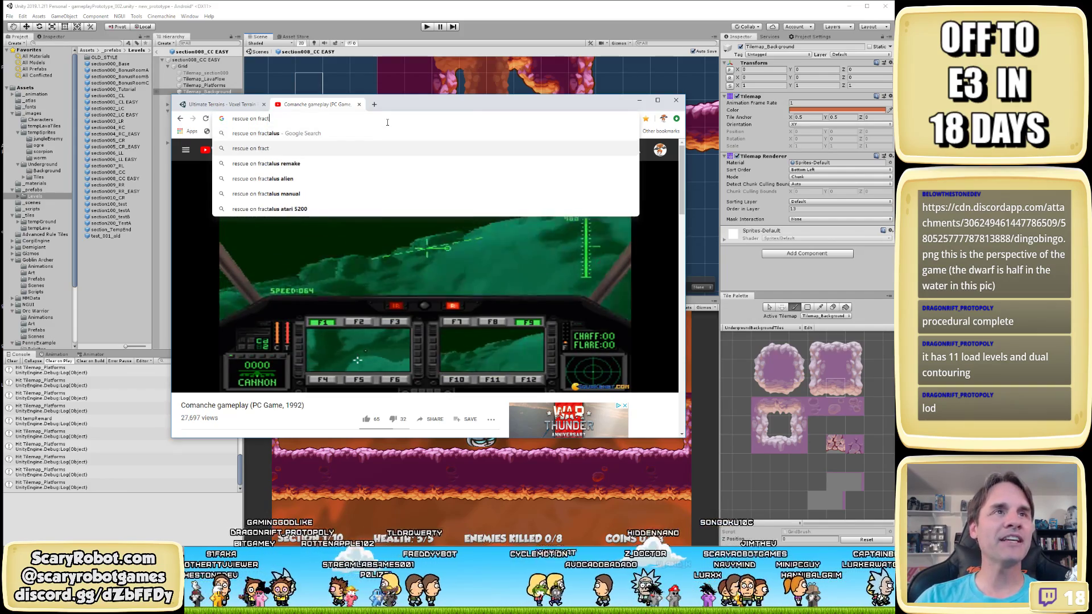
pyautogui.press('Return')
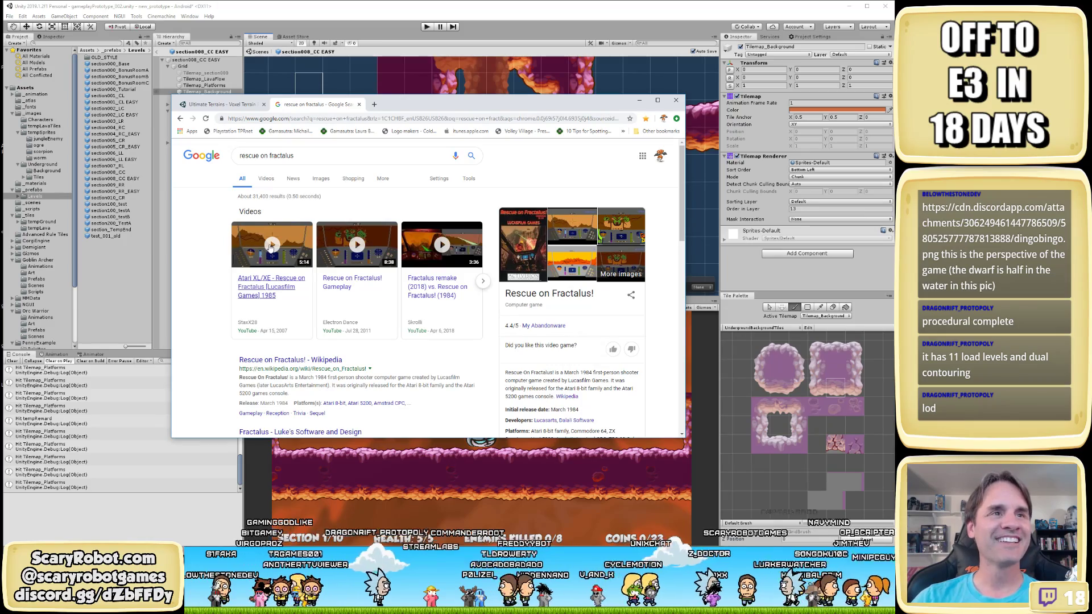
# Open the Atari XL/XE Rescue on Fractalus video and skip to cockpit flight around 2:01
pyautogui.click(271, 248)
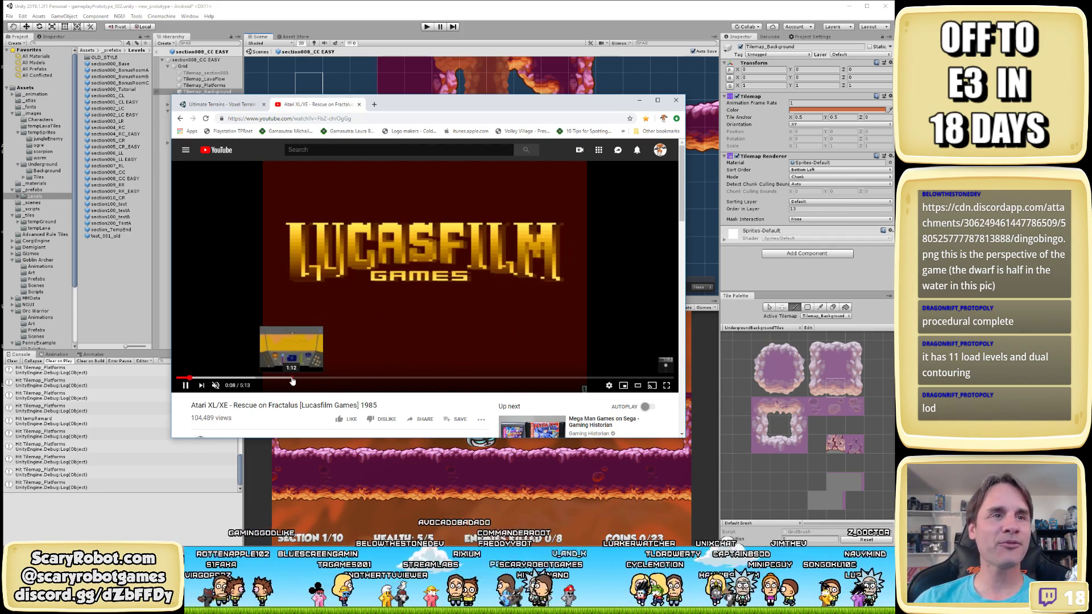
pyautogui.click(327, 378)
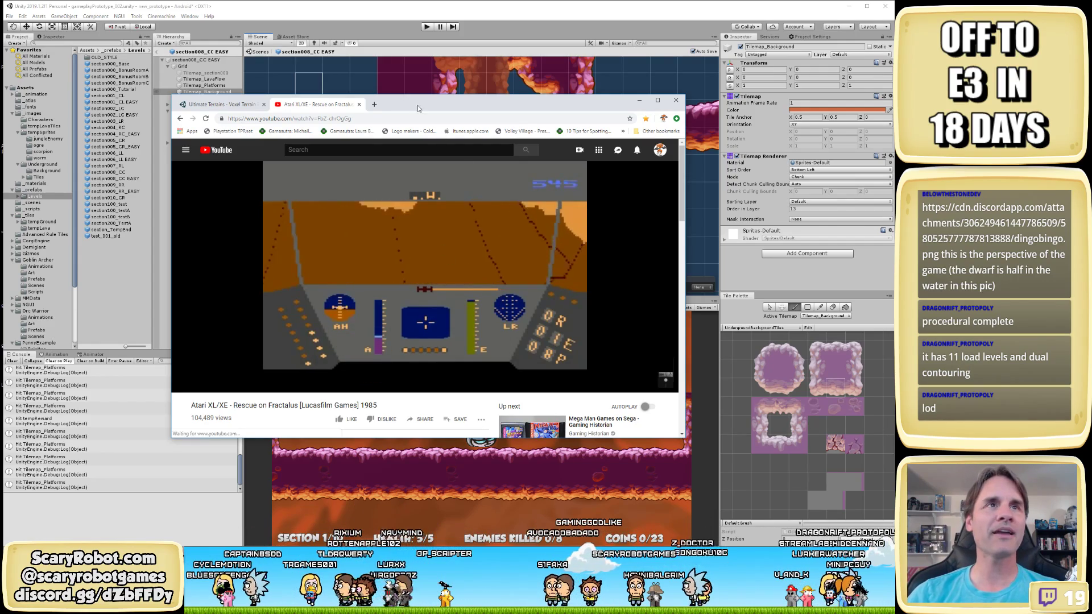
# Close the Rescue on Fractalus tab, view and close a terrain screenshot, and scroll the store page
pyautogui.click(360, 104)
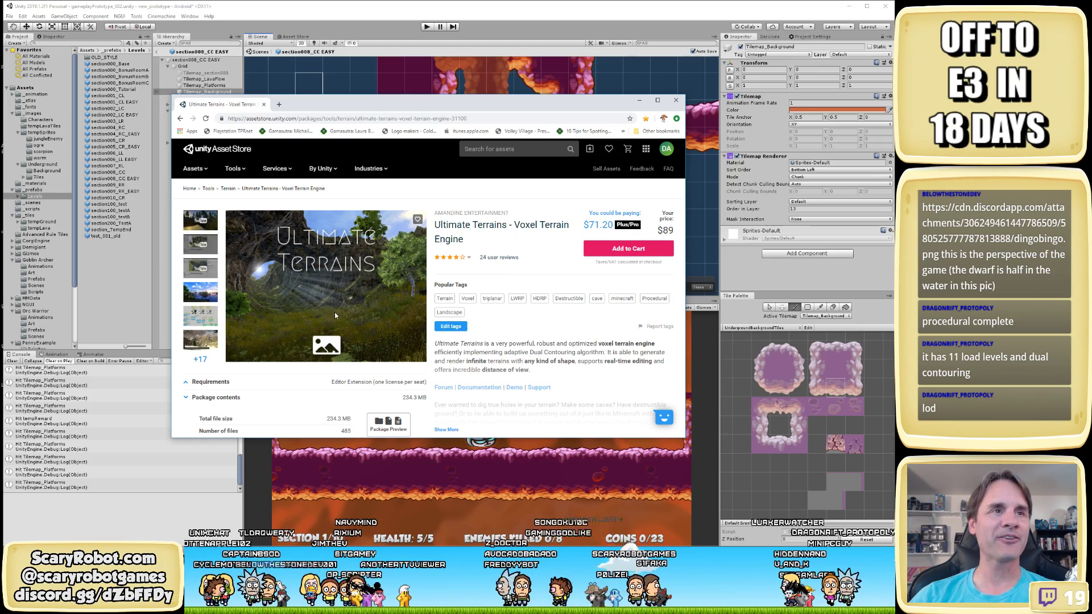
pyautogui.click(205, 342)
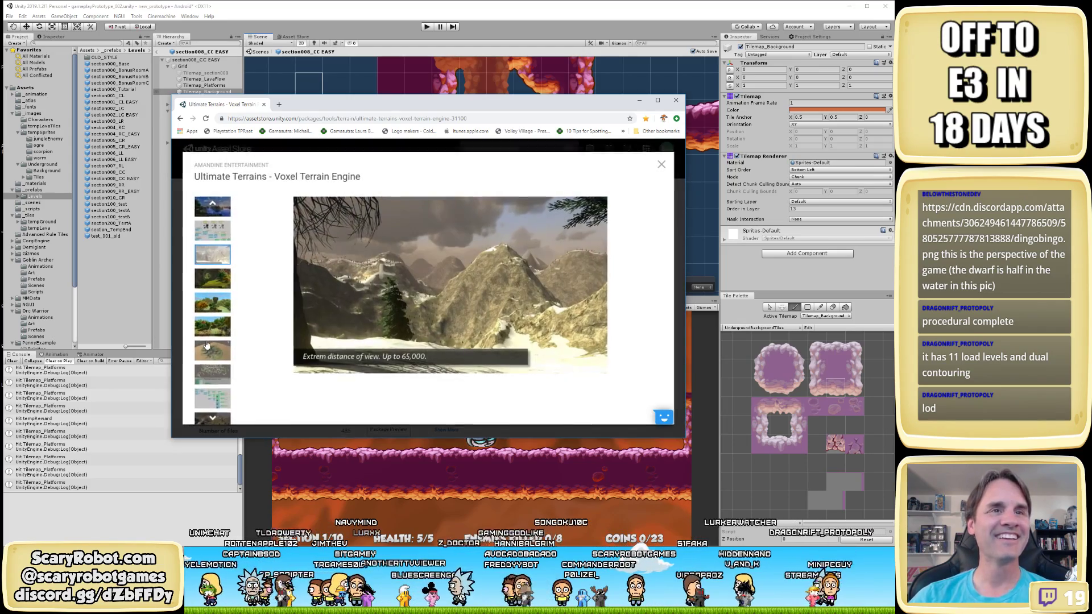
pyautogui.click(678, 354)
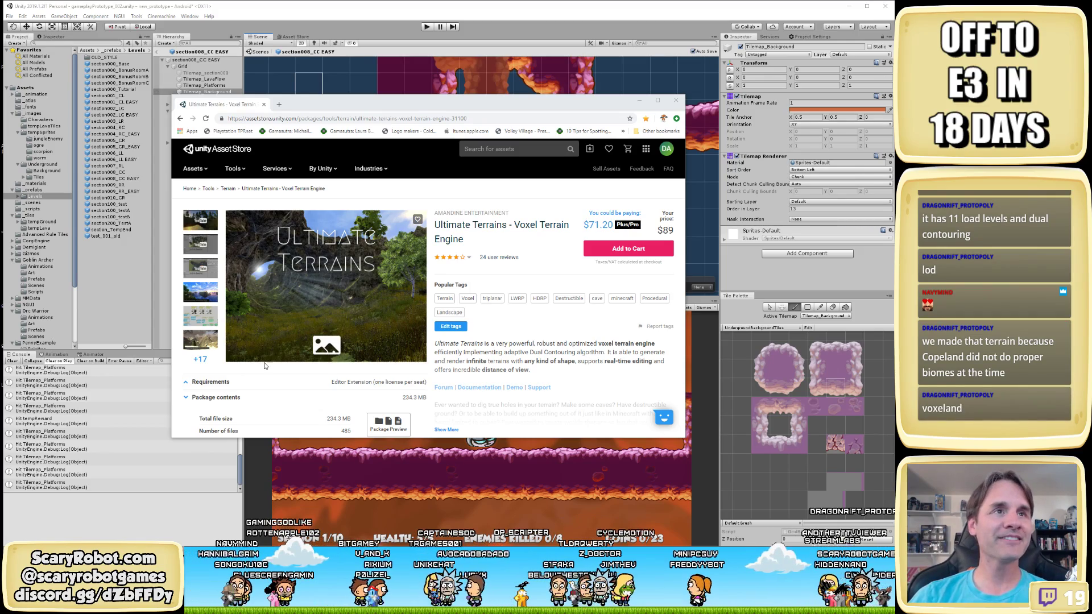
pyautogui.scroll(-3, 523, 336)
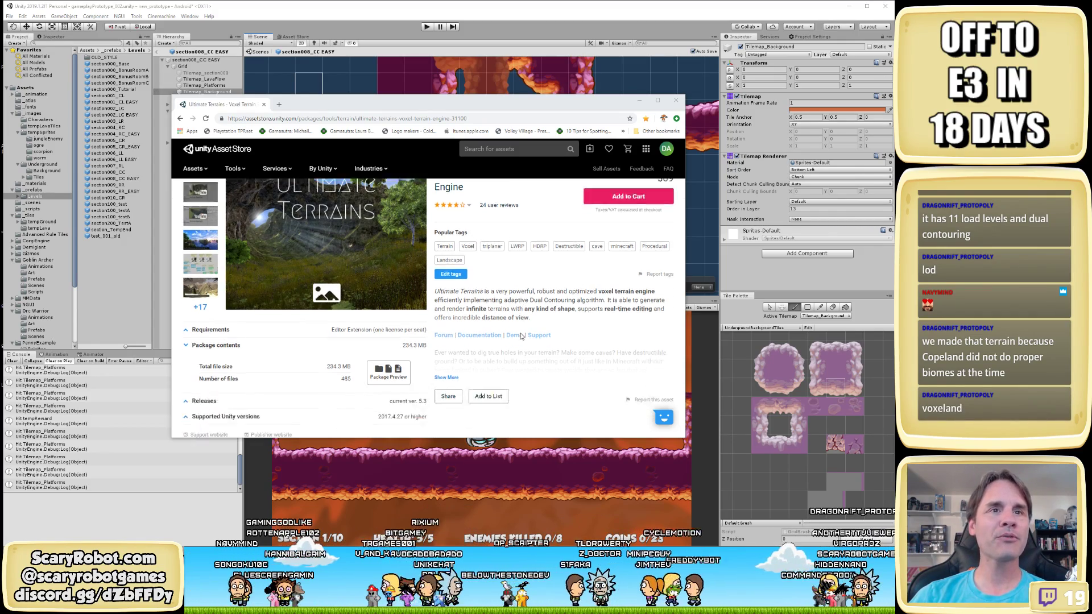
pyautogui.scroll(3, 522, 368)
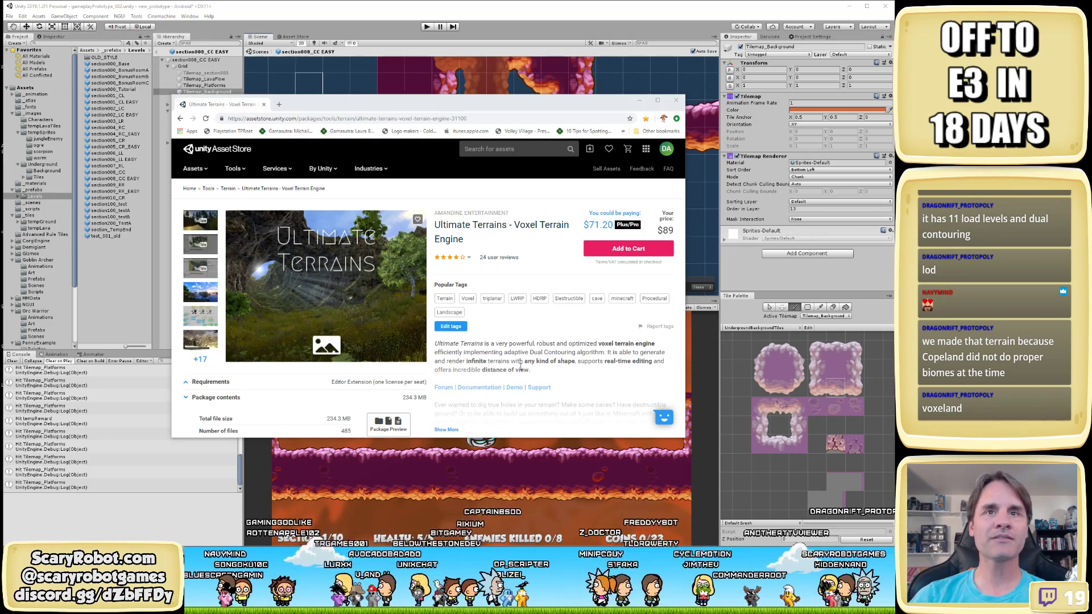
# Close the browser and pick a background tile in the Underground Tile Palette
pyautogui.click(676, 100)
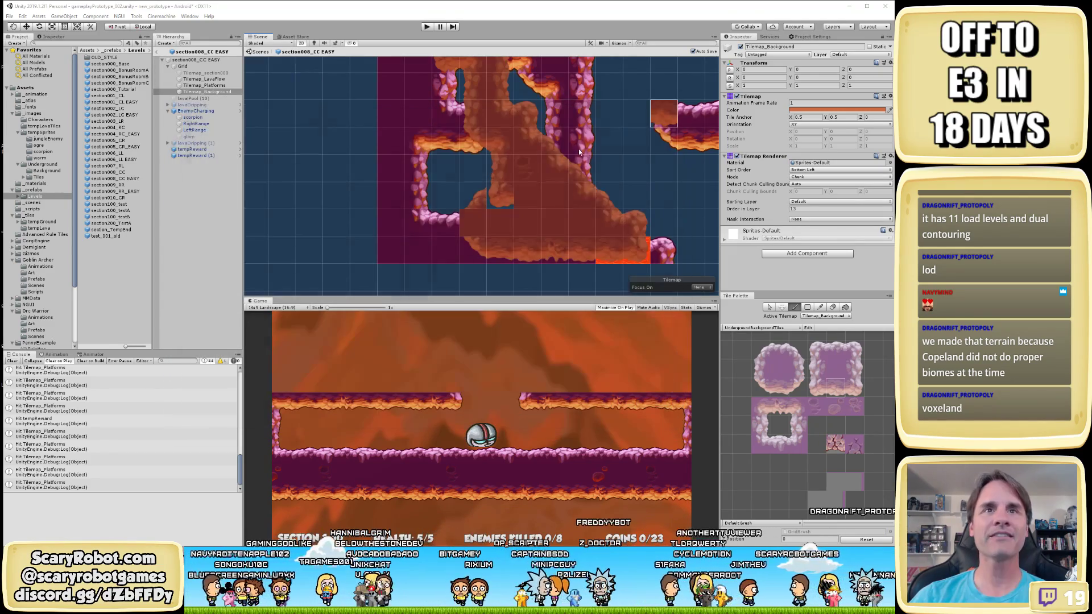
pyautogui.moveTo(474, 212); pyautogui.dragTo(482, 179, button='middle')
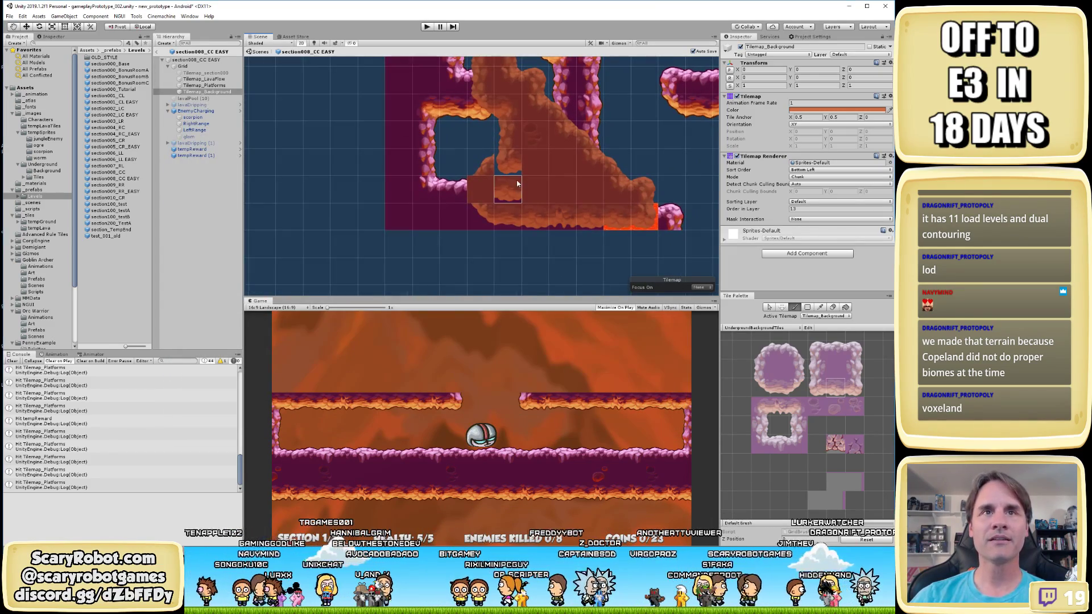
pyautogui.click(797, 449)
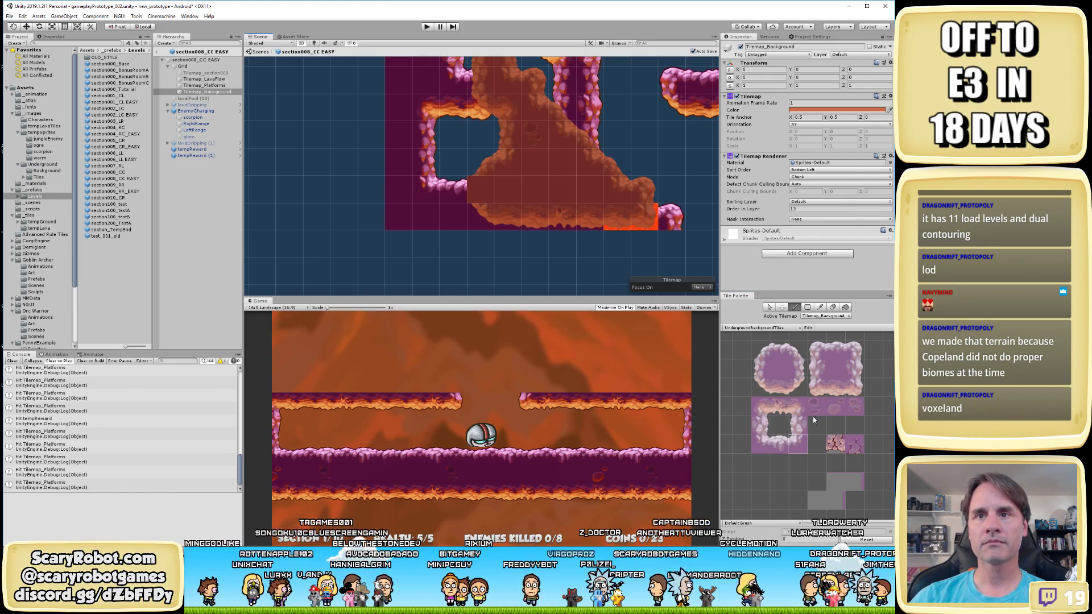
pyautogui.click(816, 372)
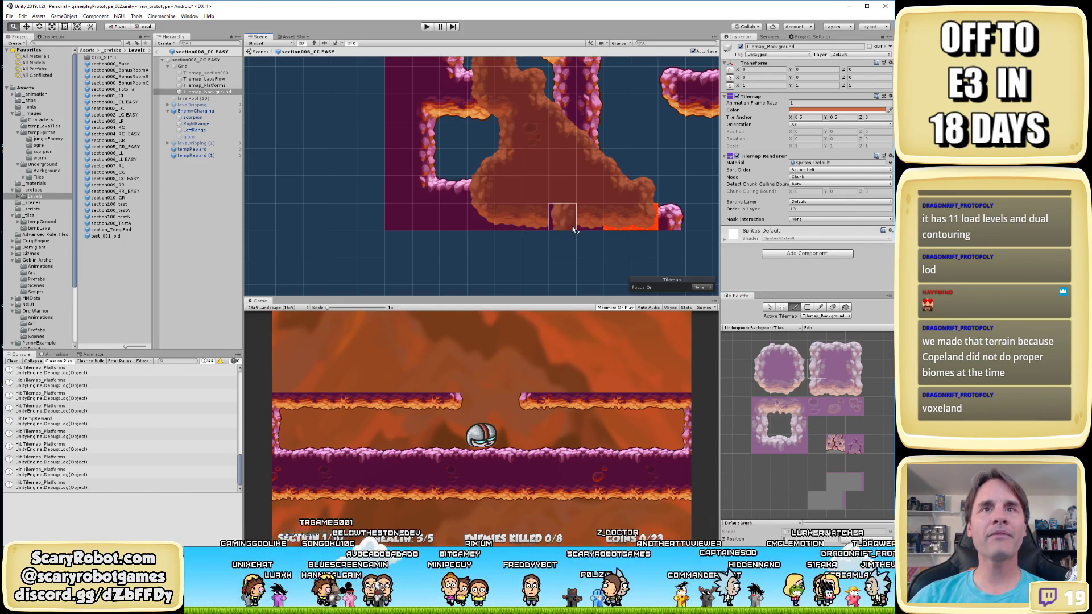
# Frame the whole cave tilemap in the Scene view, centred on its upper gaps
pyautogui.moveTo(618, 223)
pyautogui.mouseDown(button='middle')
pyautogui.moveTo(481, 237)
pyautogui.moveTo(484, 252)
pyautogui.mouseUp(button='middle')
pyautogui.scroll(-2, 480, 237)
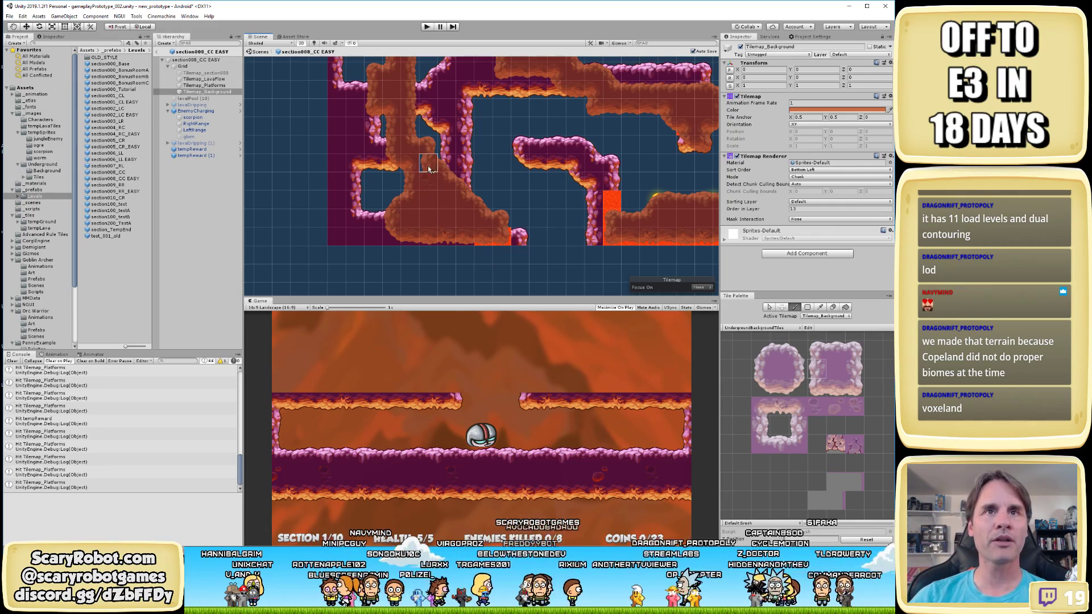
pyautogui.scroll(-3, 449, 165)
pyautogui.moveTo(472, 177); pyautogui.dragTo(457, 231, button='middle')
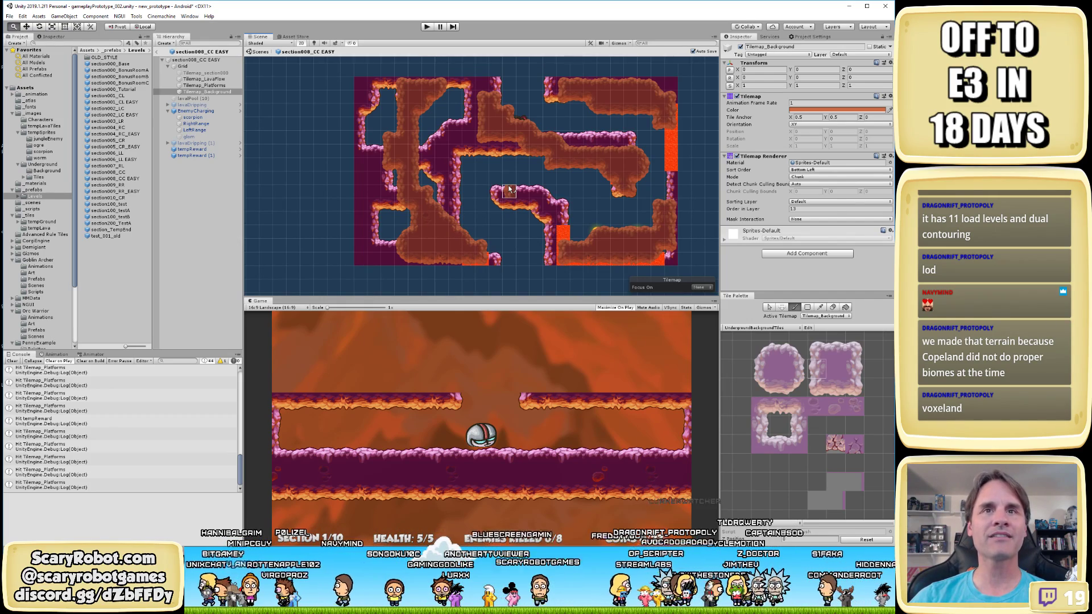
pyautogui.moveTo(505, 192); pyautogui.dragTo(480, 197, button='middle')
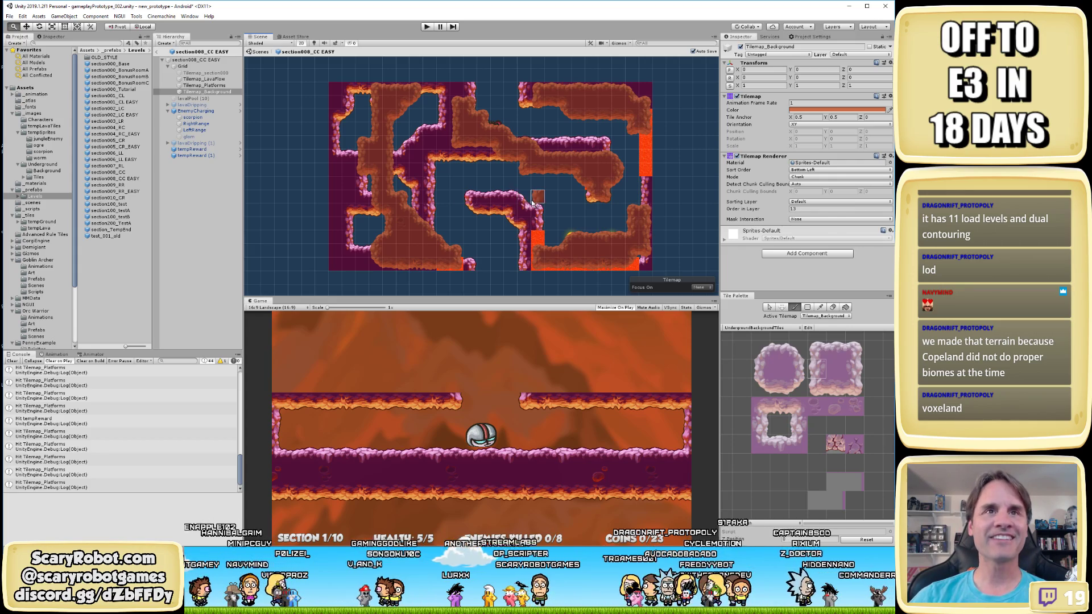
pyautogui.scroll(4, 472, 200)
pyautogui.scroll(-2, 493, 203)
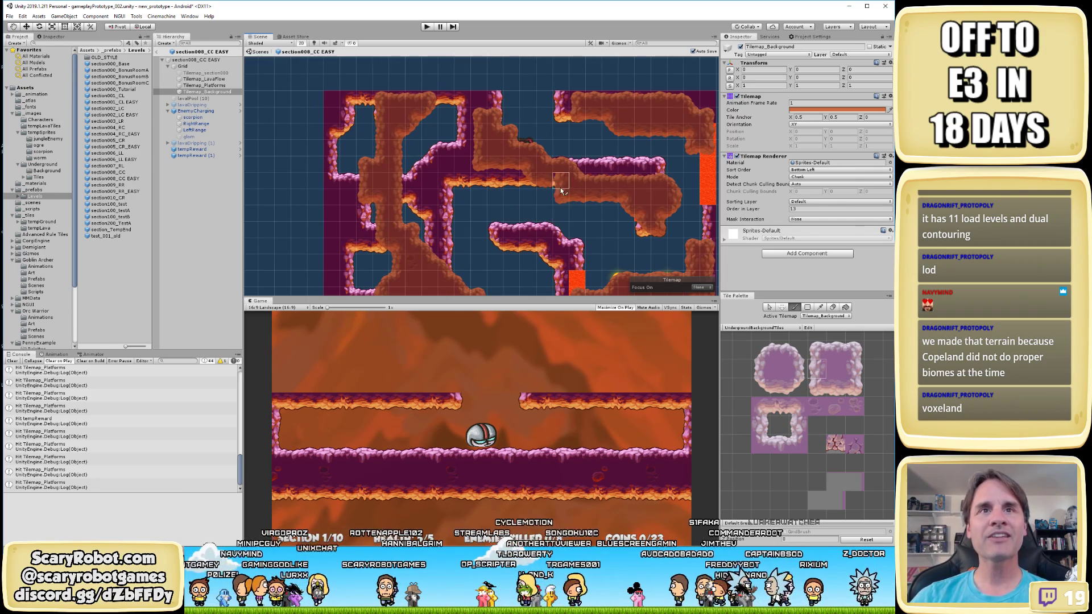
pyautogui.moveTo(609, 213); pyautogui.dragTo(555, 192, button='middle')
pyautogui.scroll(1, 556, 193)
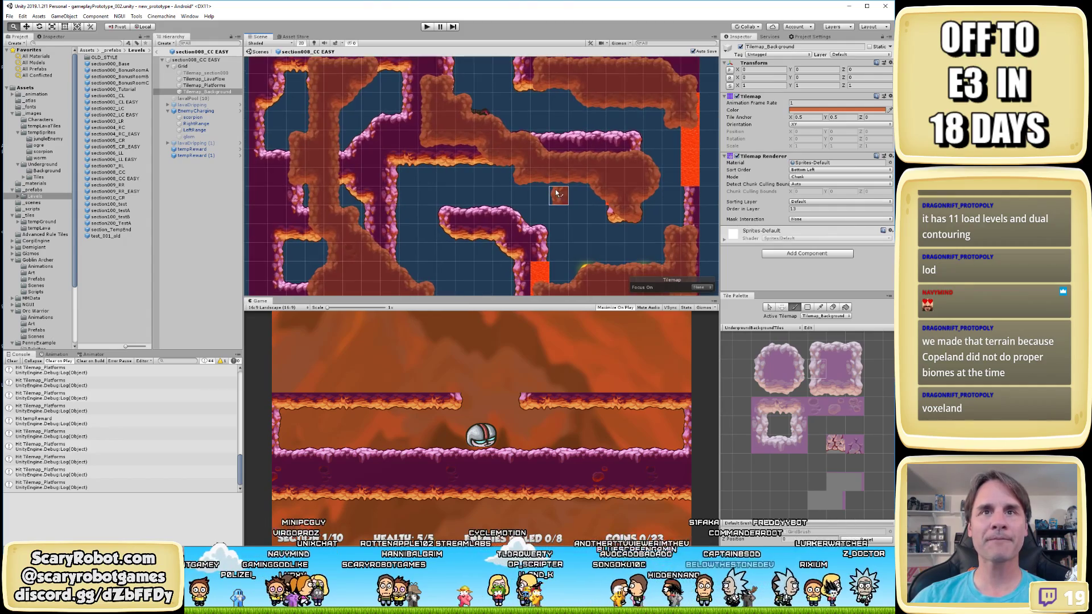
# Paint a cave background tile into the upper part of the level on Tilemap_Background
pyautogui.click(762, 388)
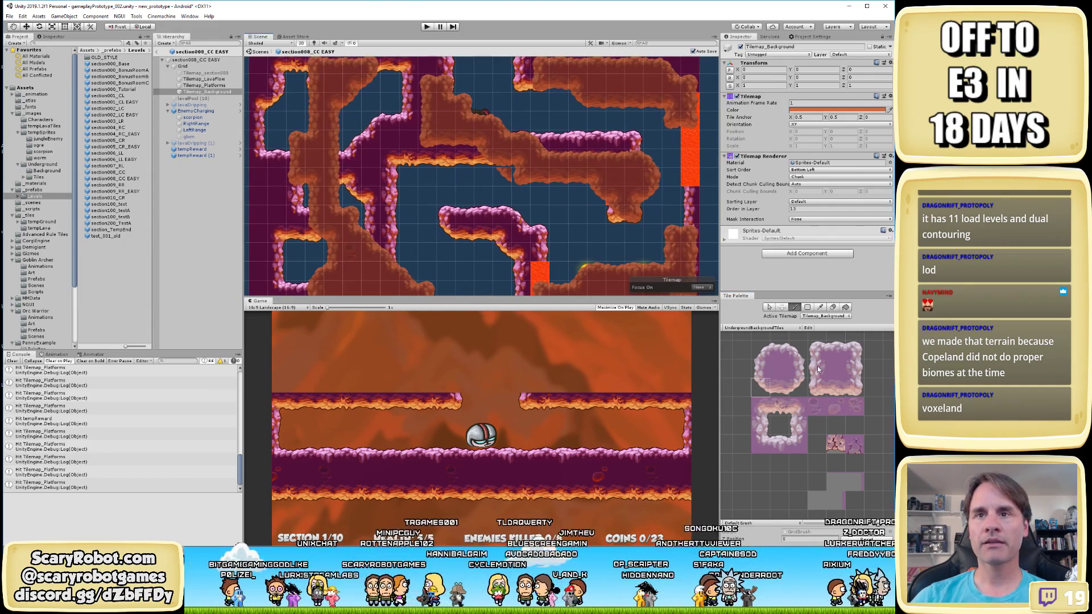
pyautogui.click(834, 387)
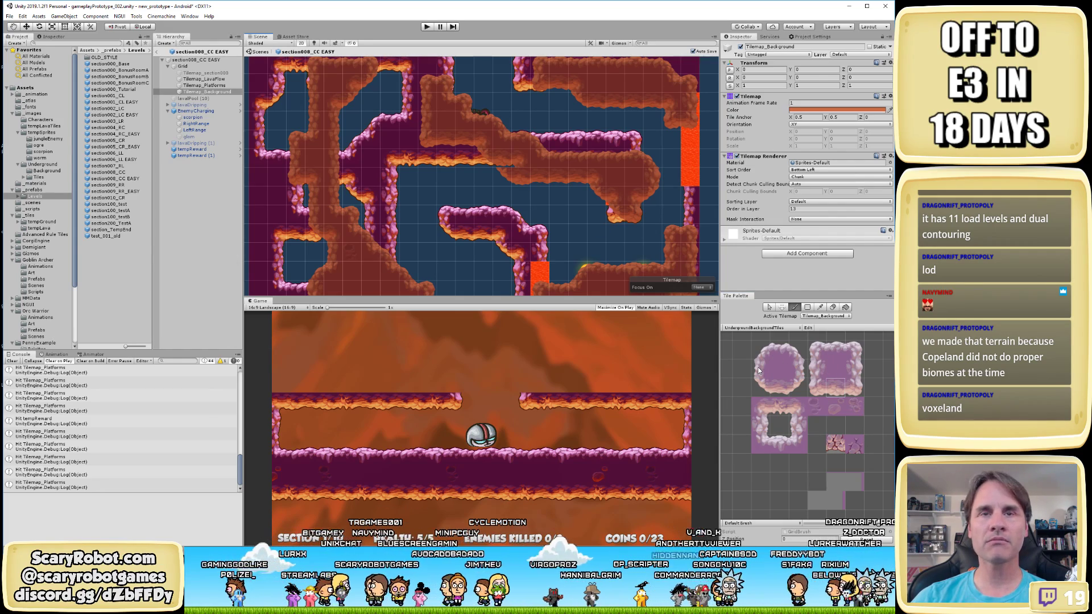
pyautogui.click(797, 407)
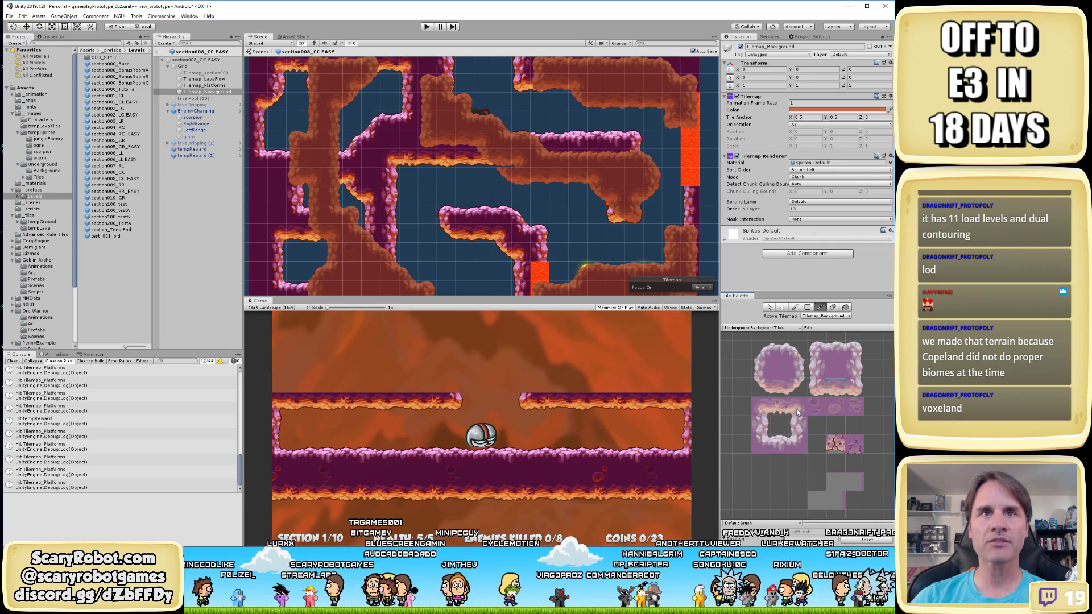
pyautogui.click(501, 162)
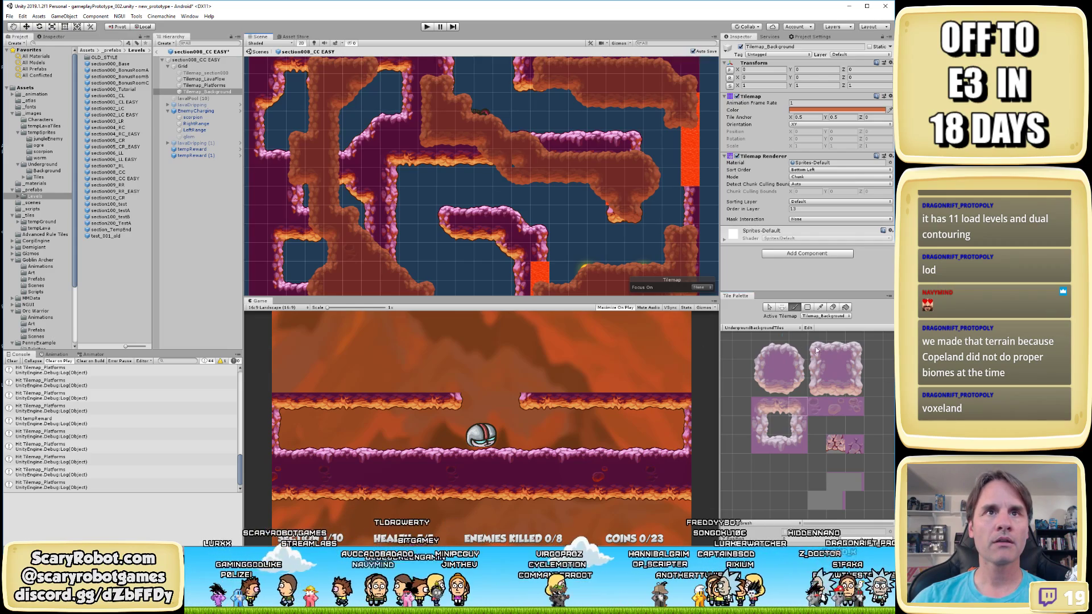
pyautogui.click(785, 376)
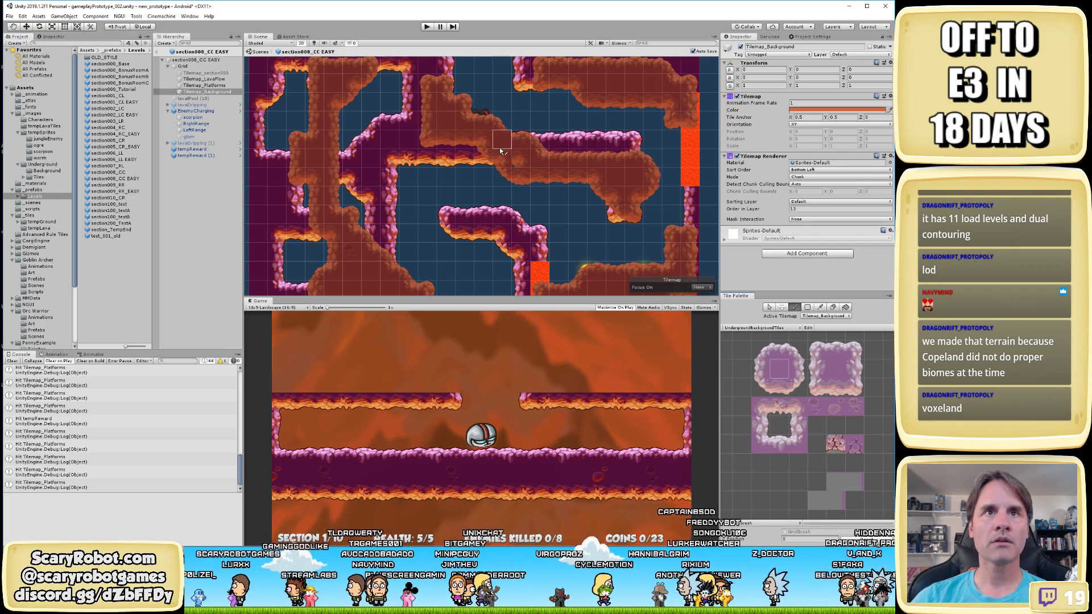
pyautogui.scroll(-4, 550, 183)
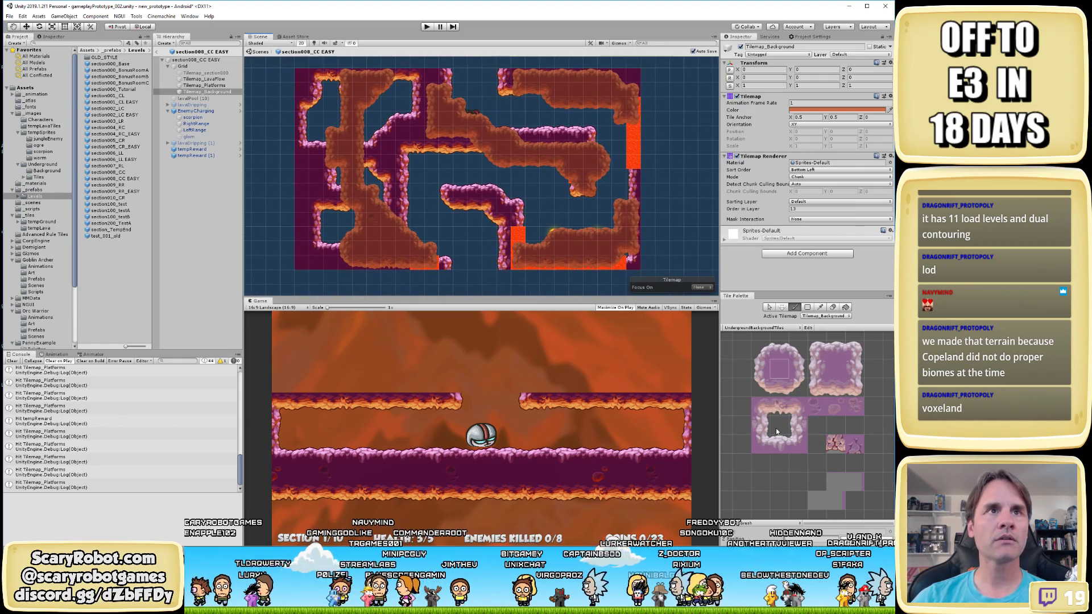
# Switch to the Move tool, give the background tilemap a negative Order in Layer, and select the section root
pyautogui.press('w')
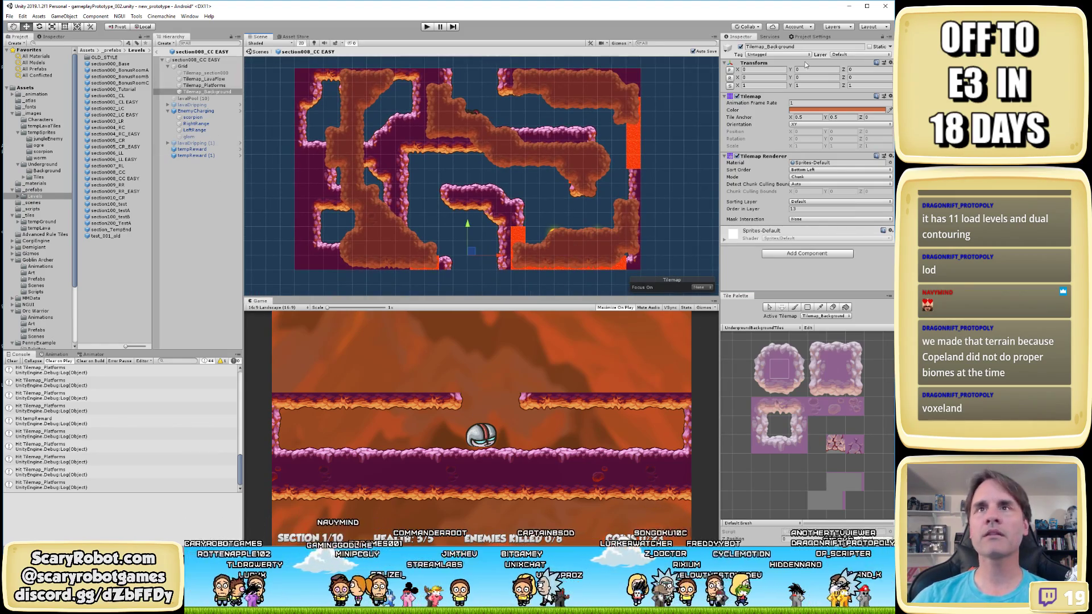
pyautogui.click(819, 209)
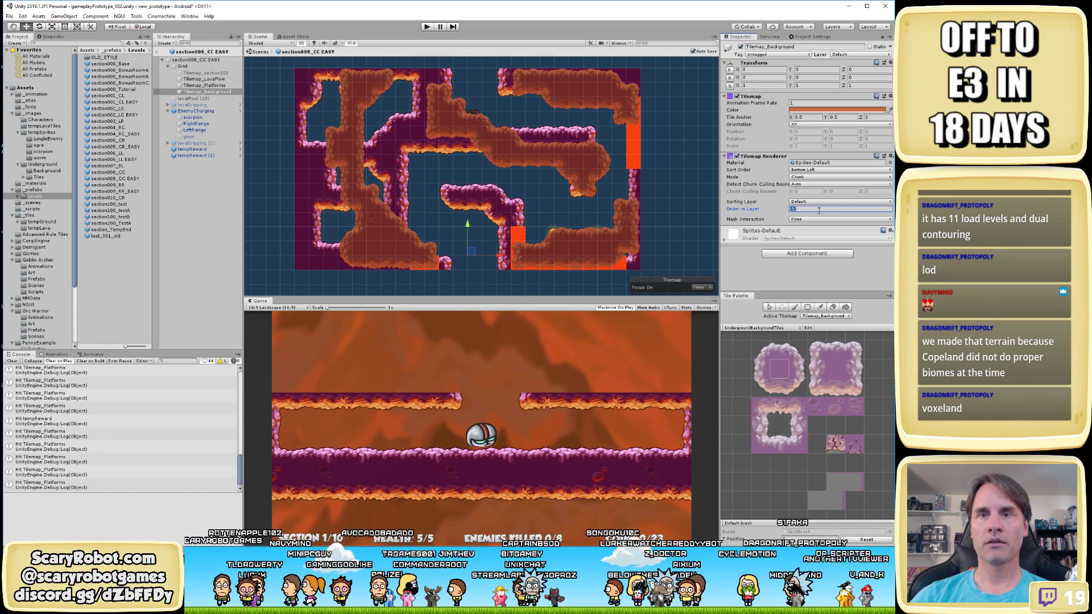
pyautogui.write('-10')
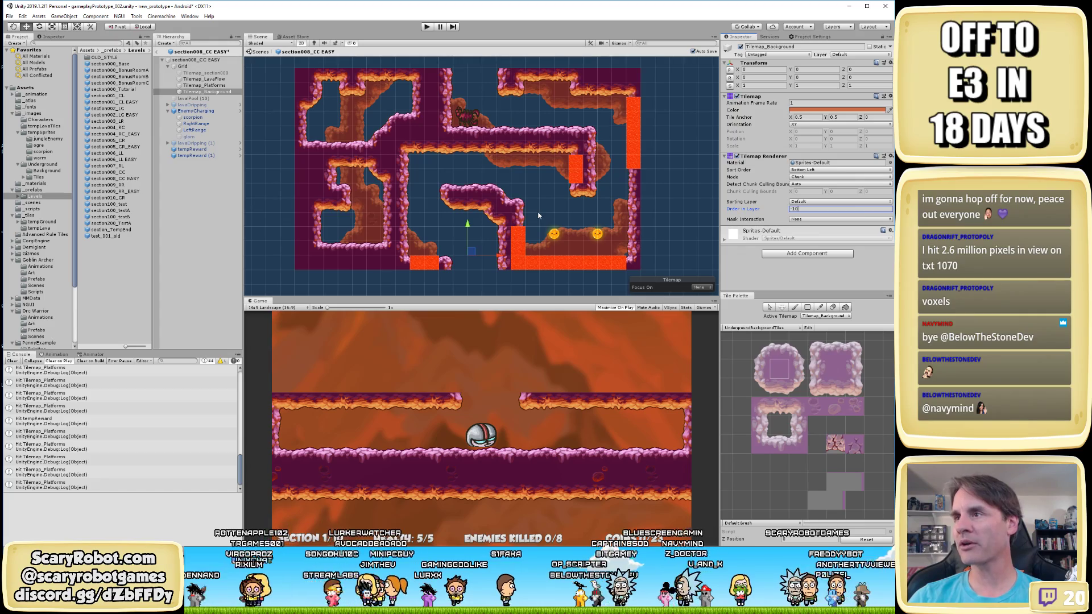
pyautogui.scroll(2, 539, 215)
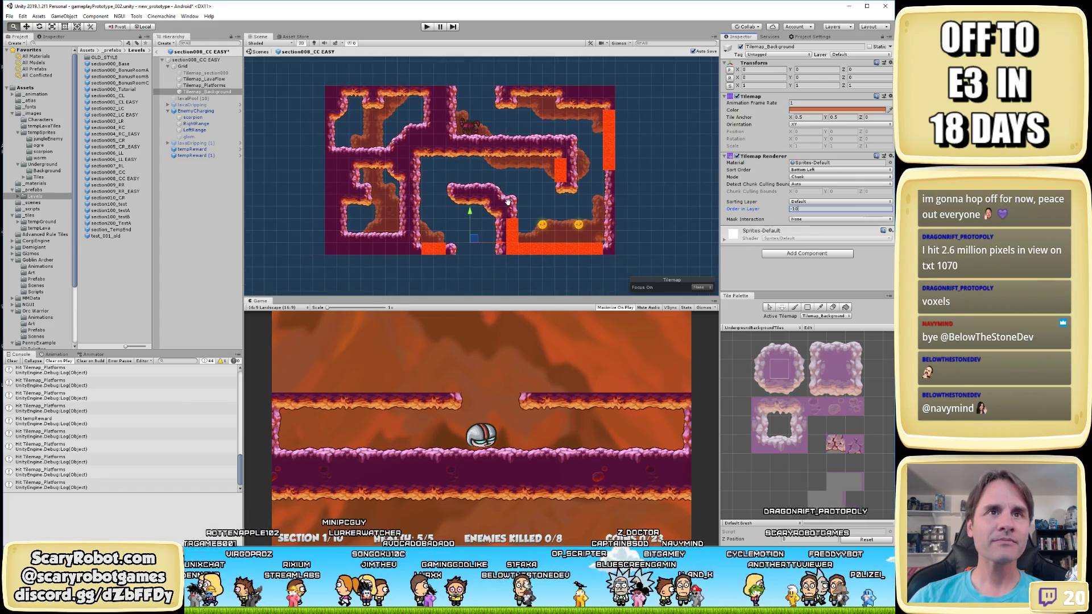
pyautogui.scroll(-3, 508, 220)
pyautogui.scroll(2, 506, 199)
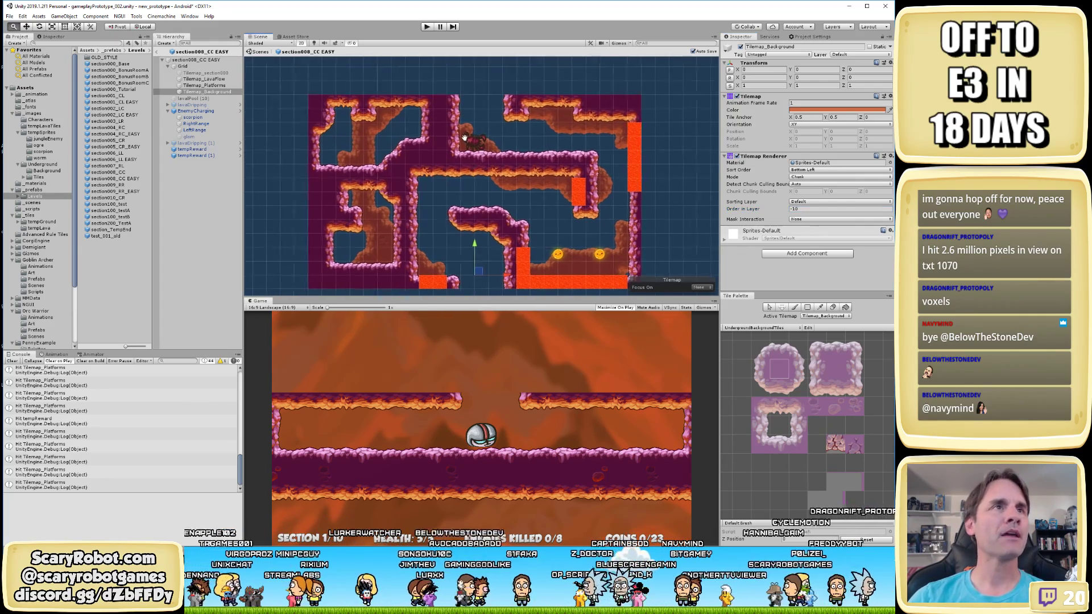
pyautogui.scroll(-2, 500, 151)
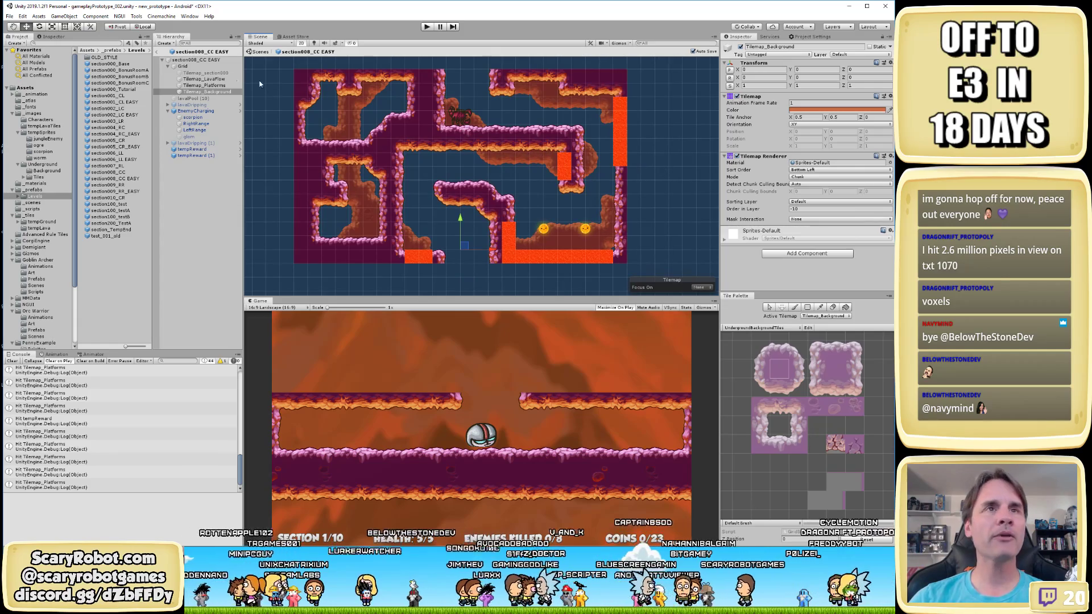
pyautogui.click(199, 59)
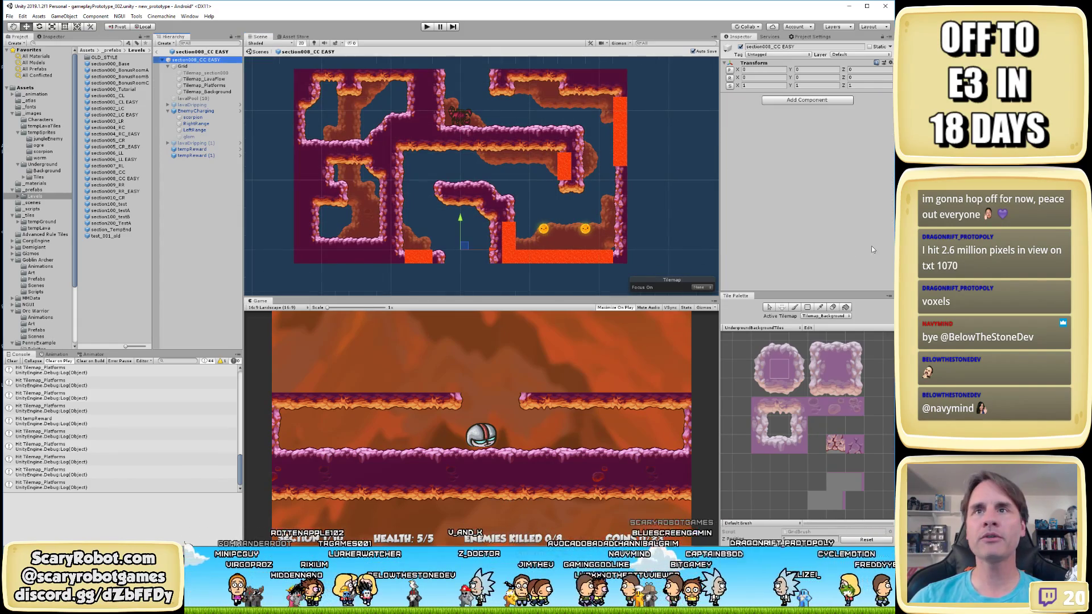
# Add a Level Manager script to the section root and assign Tilemap_Background as its Background Tiles
pyautogui.click(802, 100)
pyautogui.write('levelm')
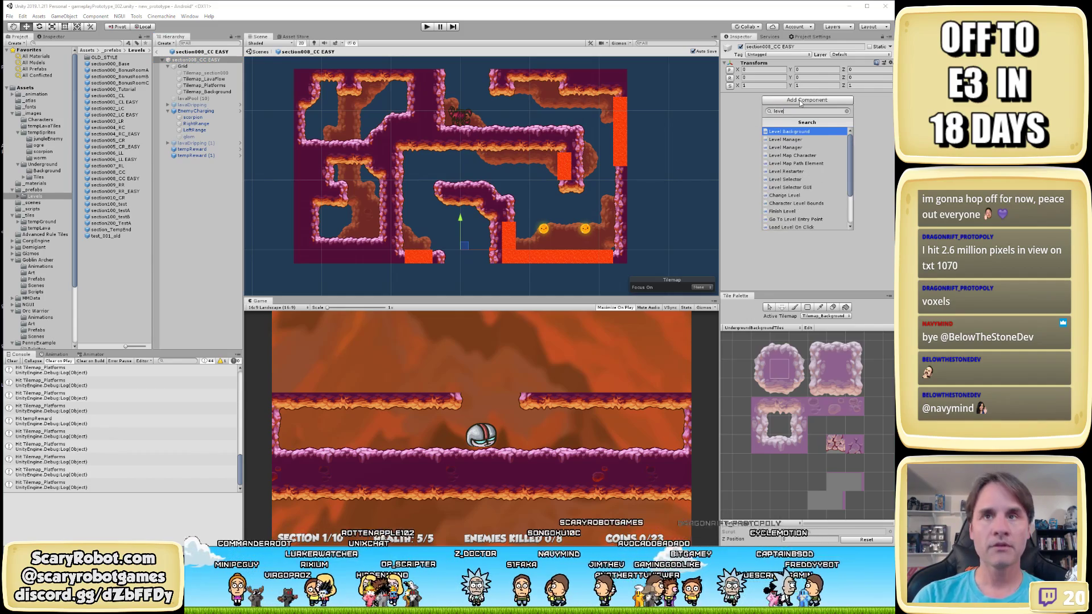
pyautogui.click(805, 138)
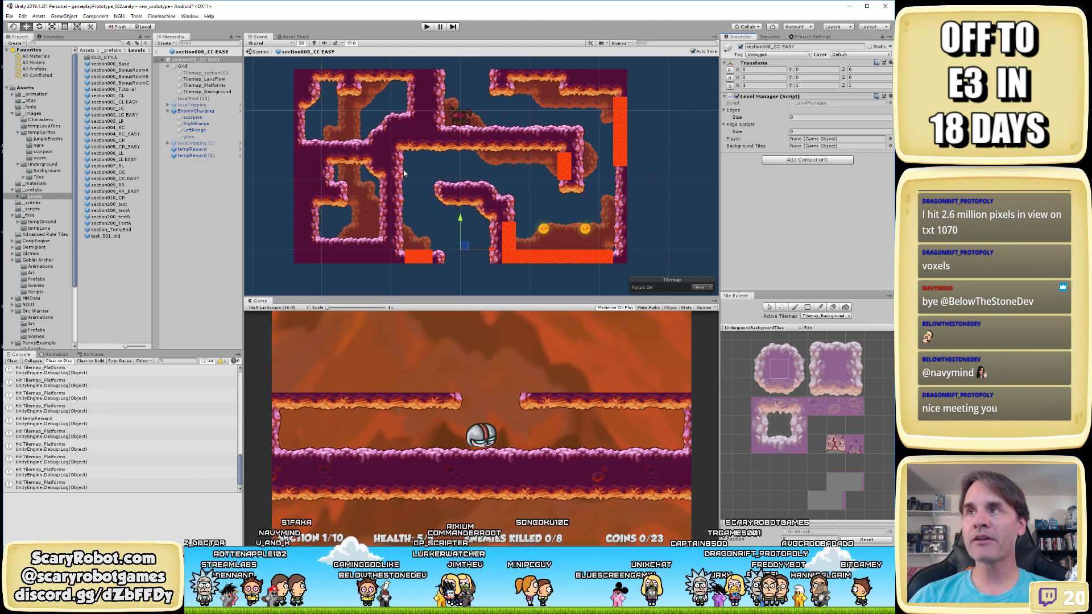
pyautogui.scroll(2, 404, 160)
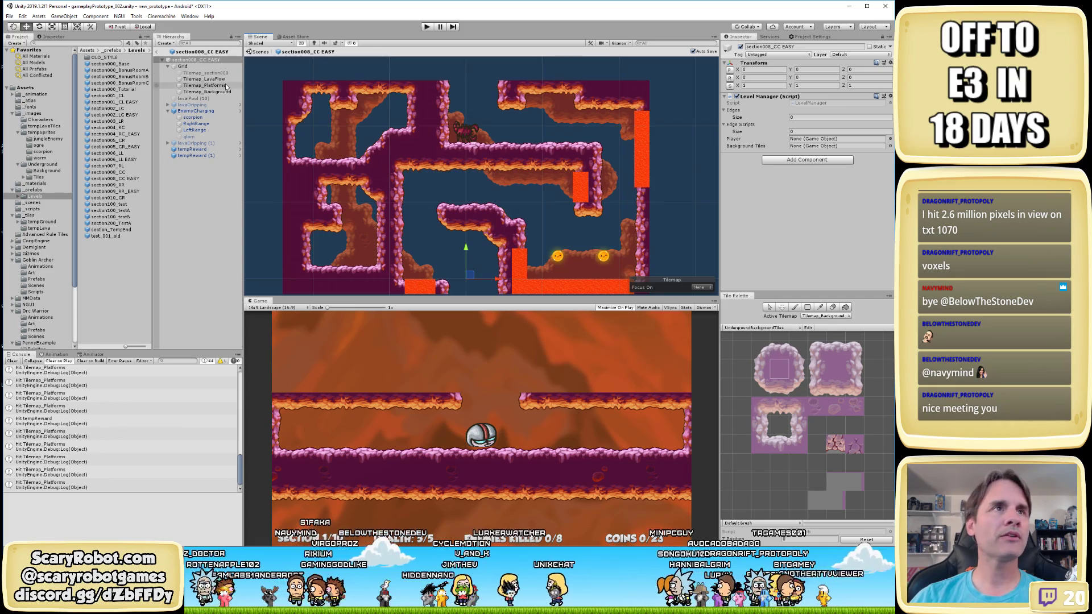
pyautogui.moveTo(221, 92); pyautogui.dragTo(829, 147)
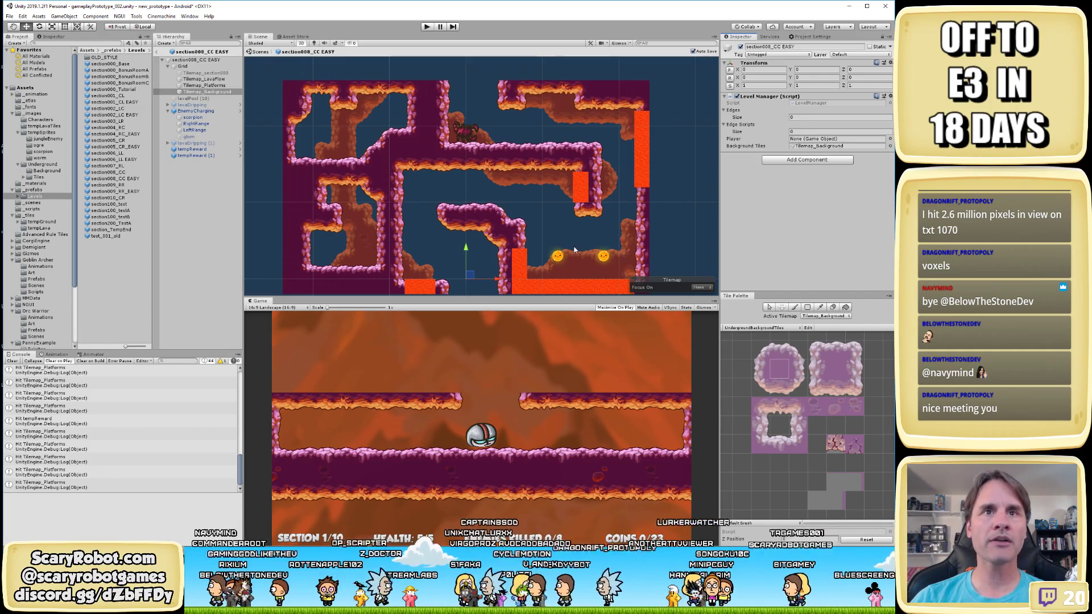
# Select the two tempReward coins in the Scene view
pyautogui.click(558, 257)
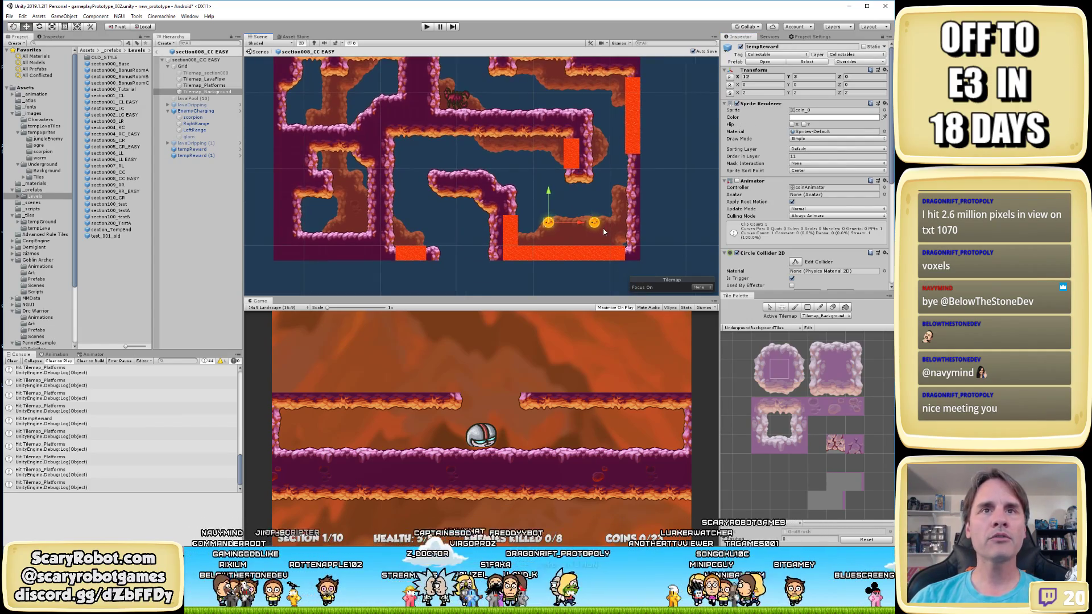
pyautogui.keyDown('shift'); pyautogui.click(594, 223); pyautogui.keyUp('shift')
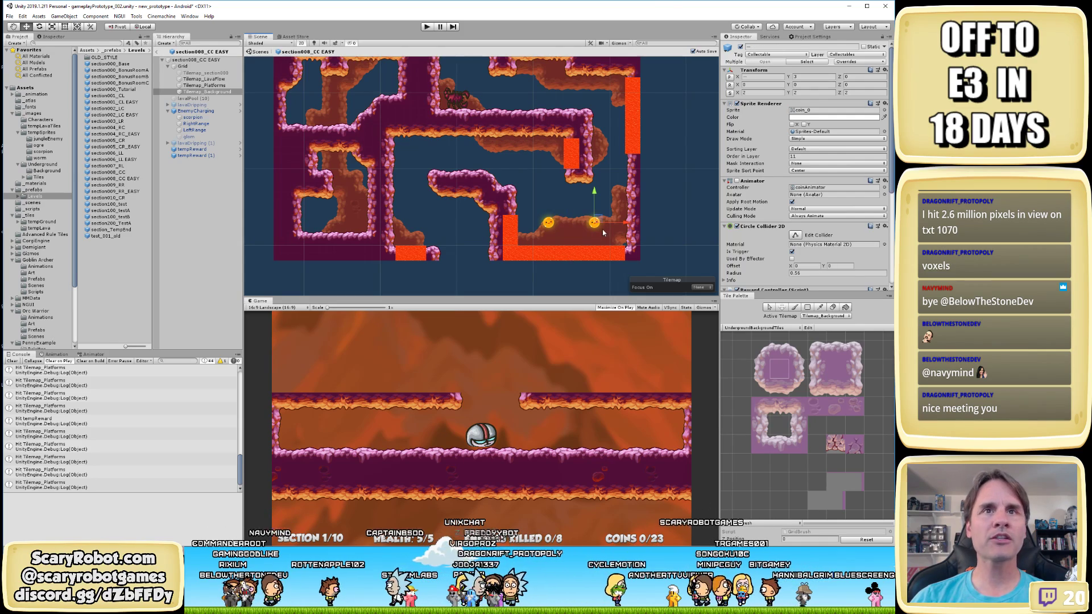
pyautogui.keyDown('shift'); pyautogui.click(549, 224); pyautogui.keyUp('shift')
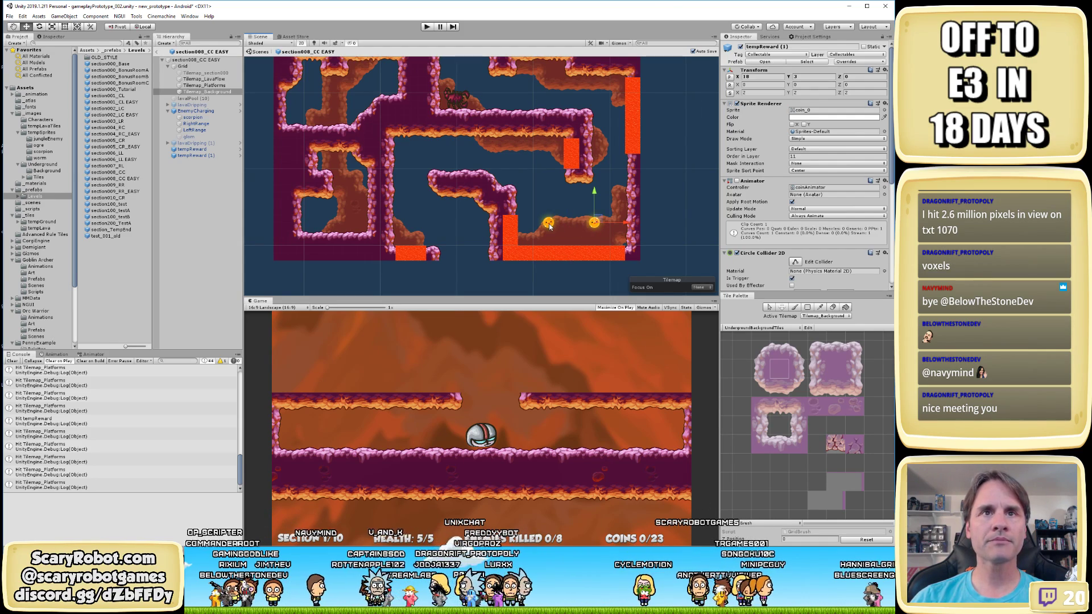
pyautogui.click(548, 224)
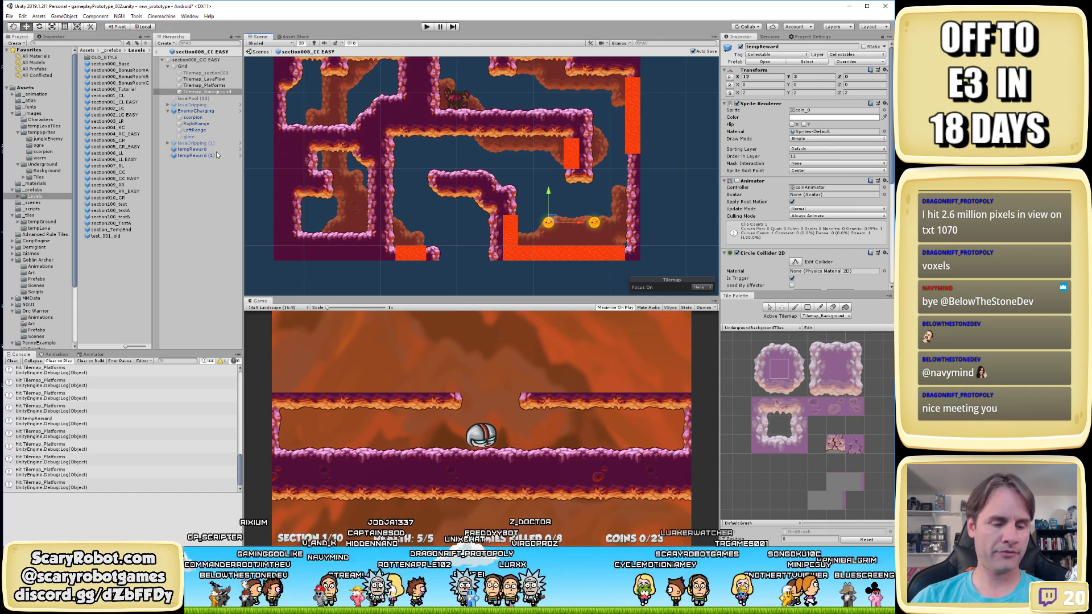
pyautogui.click(209, 165)
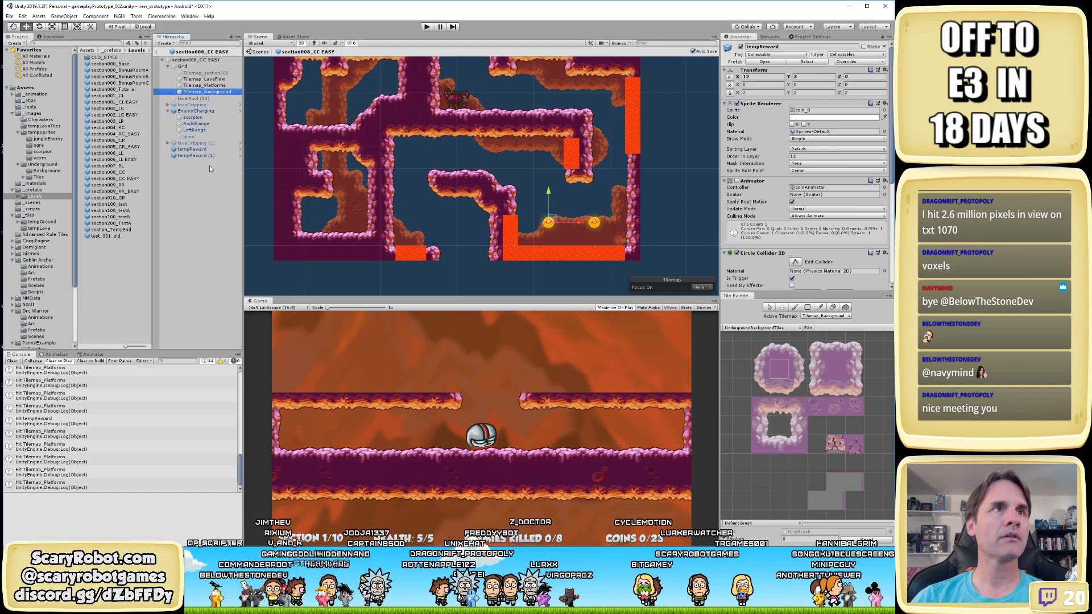
pyautogui.click(593, 222)
pyautogui.scroll(1, 573, 210)
pyautogui.scroll(3, 572, 210)
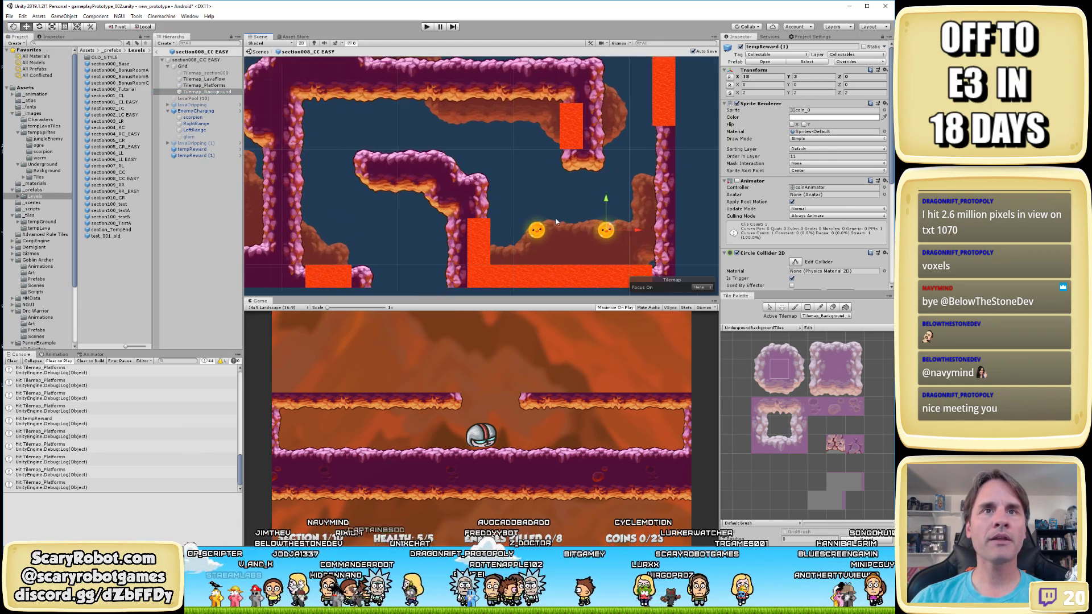
pyautogui.click(529, 245)
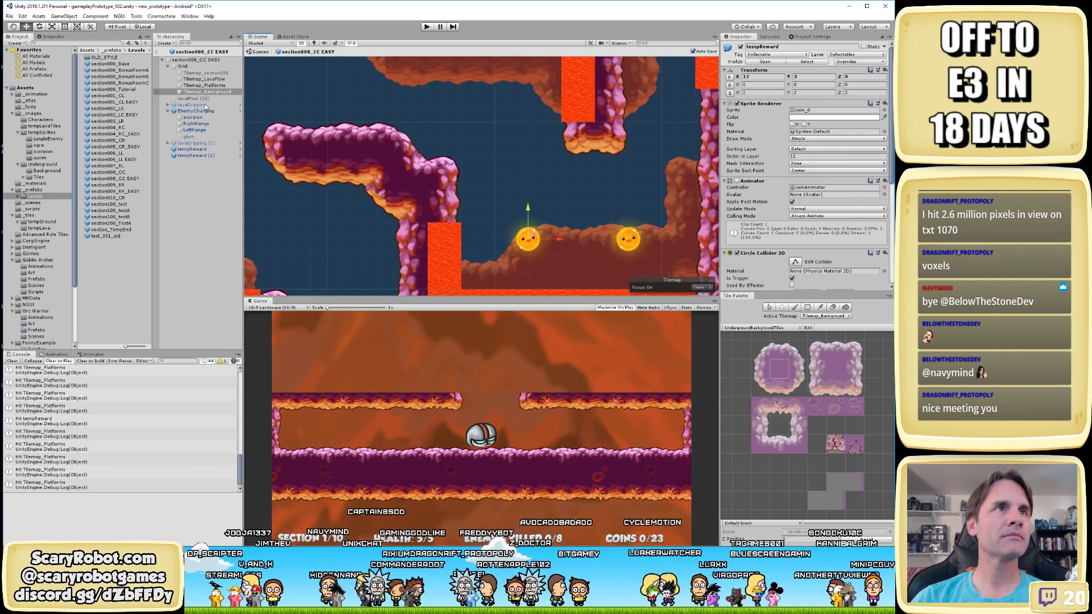
# Parent both coins under Tilemap_Background in the Hierarchy and save the section
pyautogui.click(178, 132)
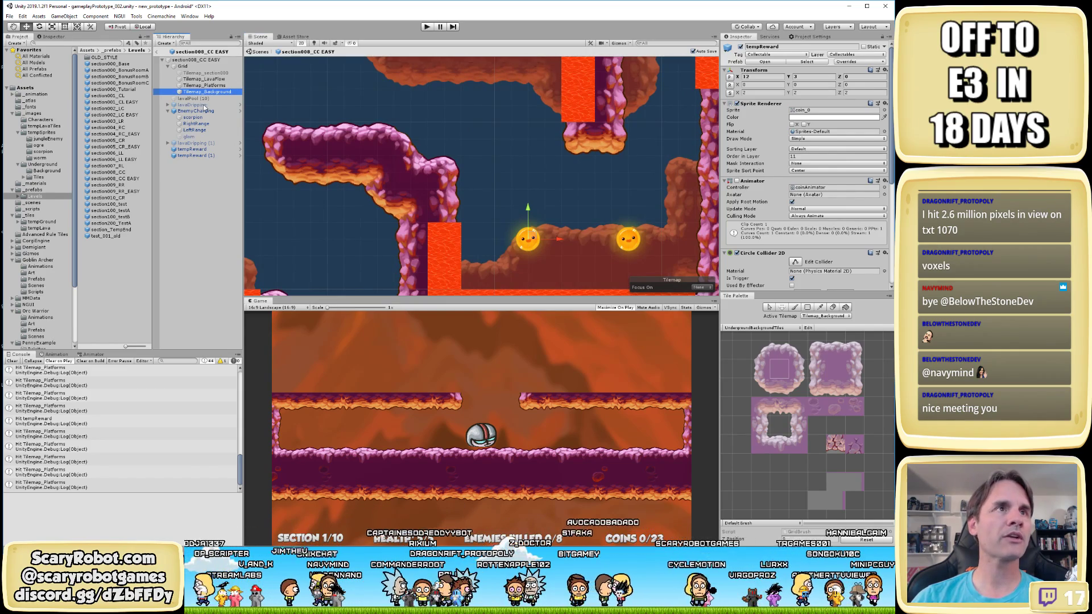
pyautogui.keyDown('shift'); pyautogui.click(198, 155); pyautogui.keyUp('shift')
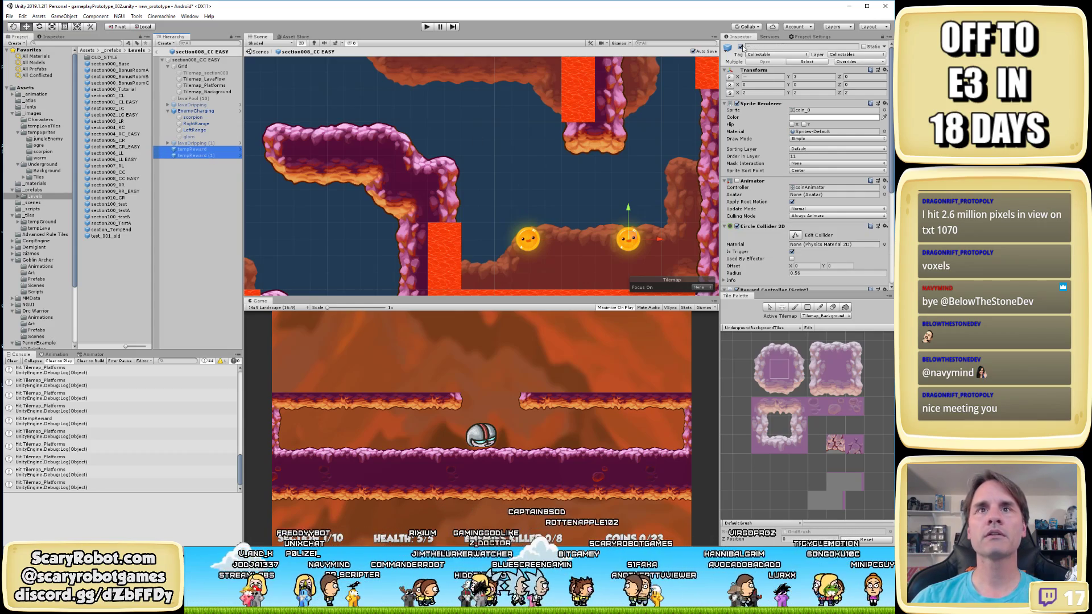
pyautogui.scroll(-3, 478, 175)
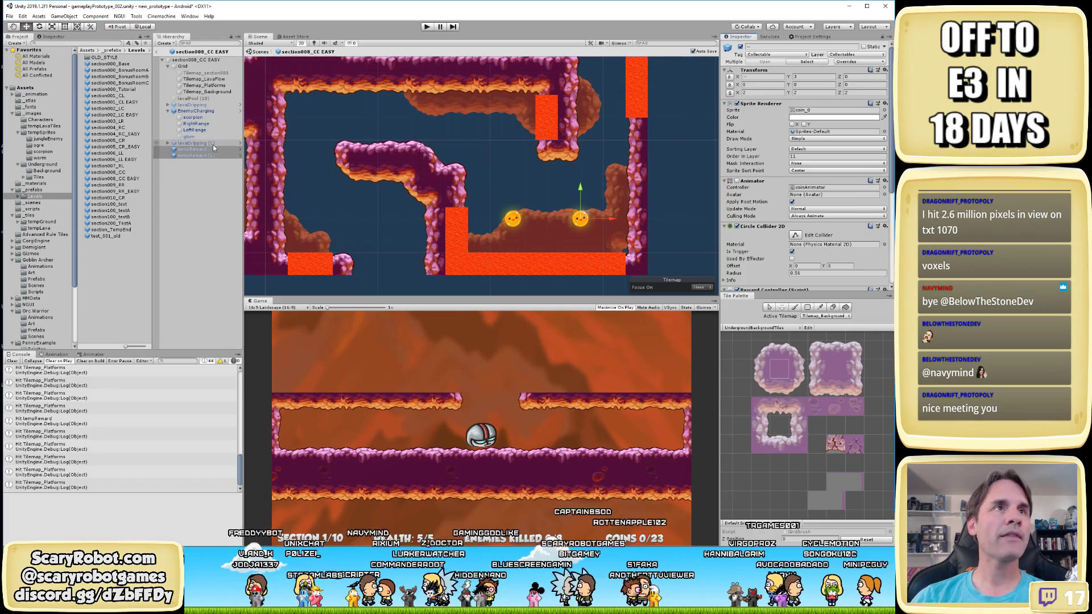
pyautogui.moveTo(200, 148); pyautogui.dragTo(206, 92)
pyautogui.hotkey('ctrl', 's')
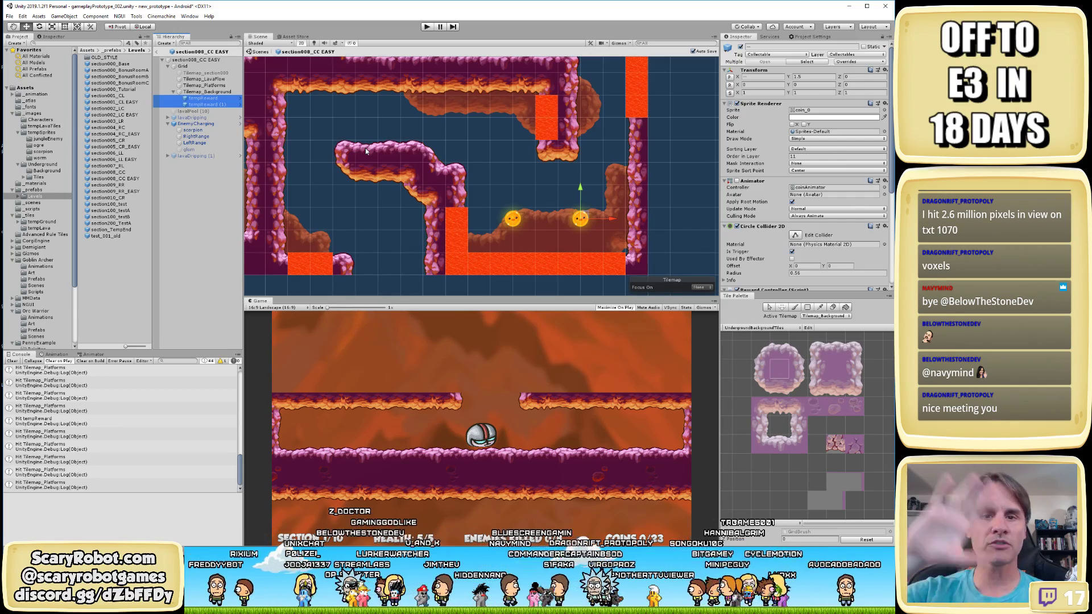
pyautogui.scroll(-1, 450, 184)
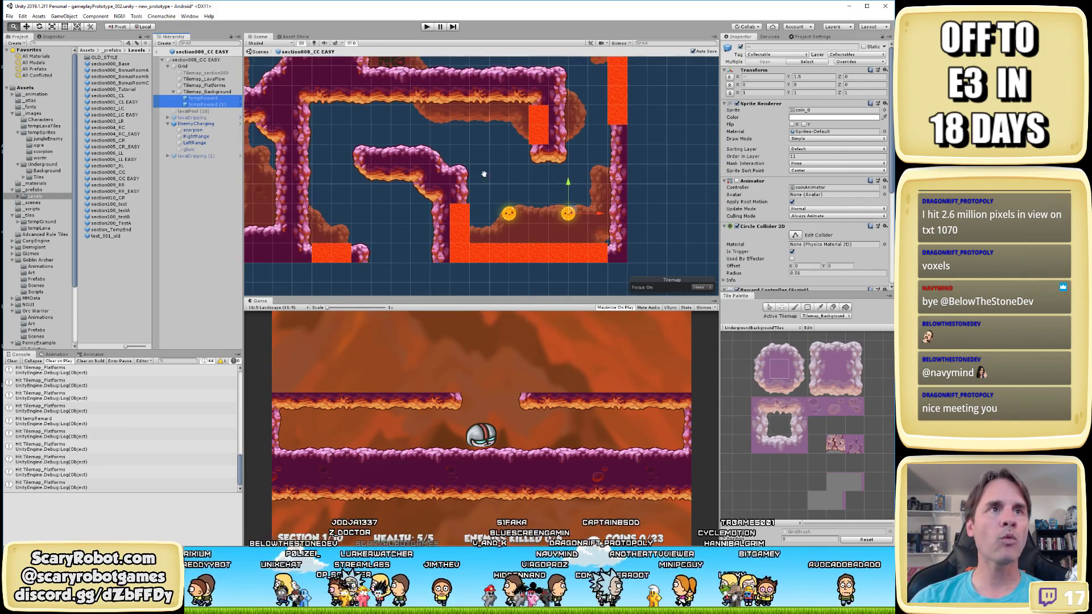
pyautogui.moveTo(518, 185); pyautogui.dragTo(574, 187, button='middle')
pyautogui.scroll(-3, 573, 187)
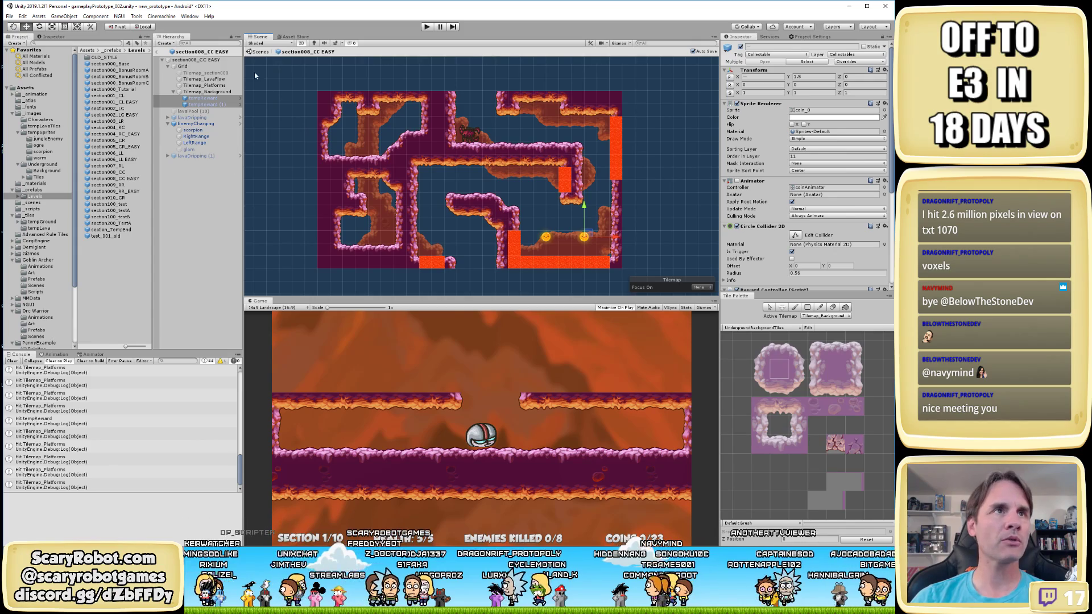
# Make section008_CC EASY Element 0 of gameController's Level Prefabs, then run and stop a play-test
pyautogui.click(157, 51)
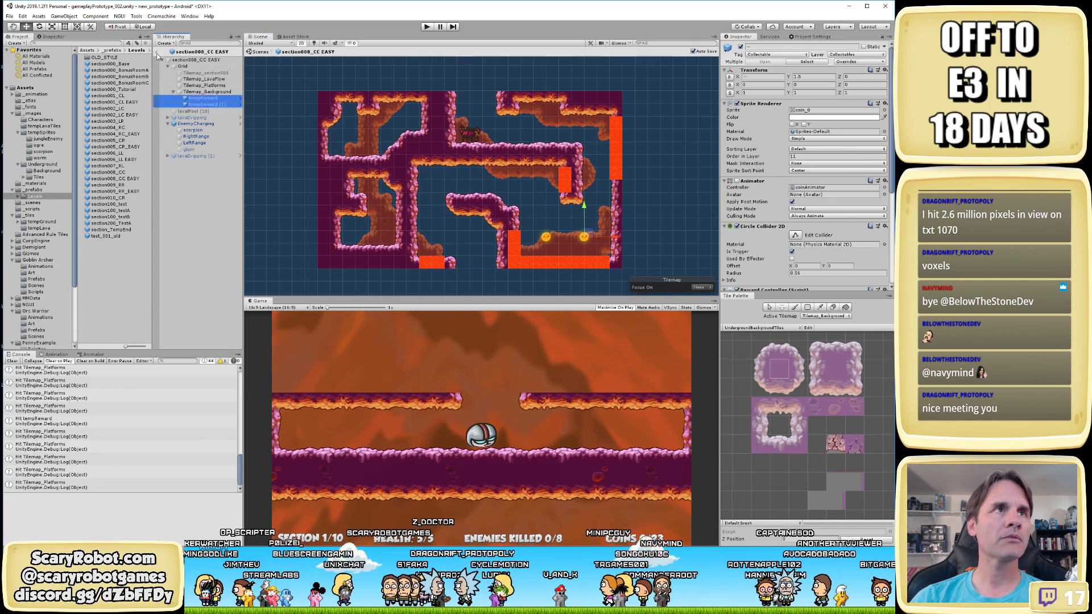
pyautogui.click(195, 299)
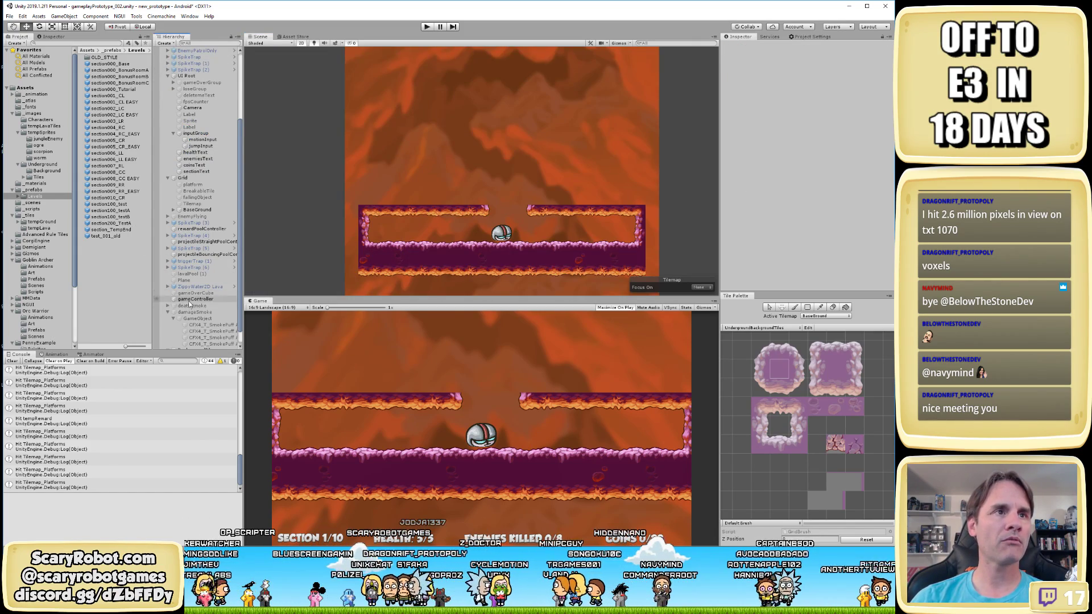
pyautogui.click(834, 138)
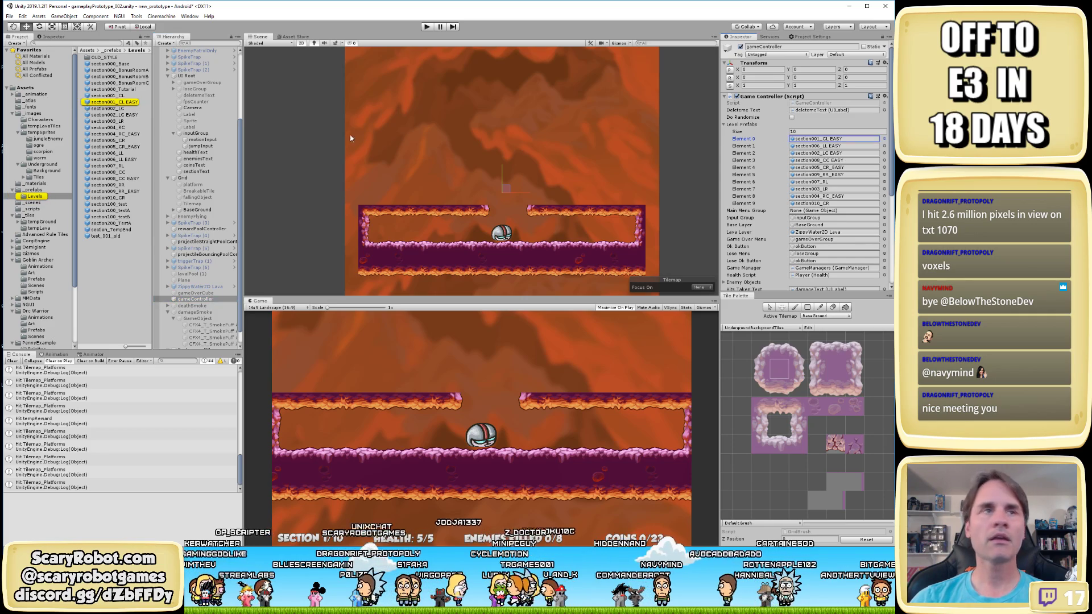
pyautogui.moveTo(130, 178); pyautogui.dragTo(834, 138)
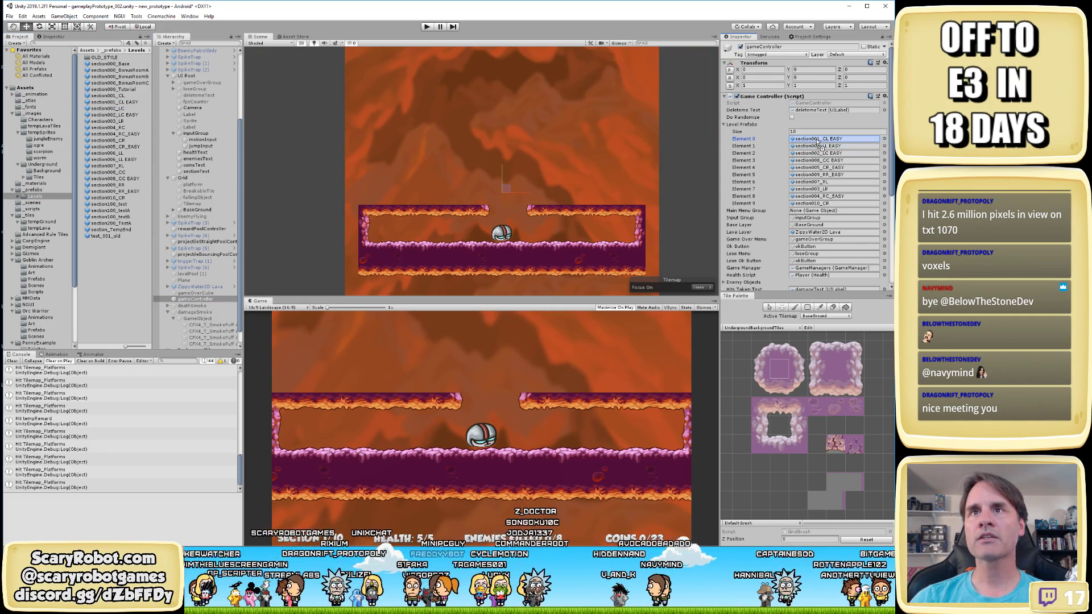
pyautogui.click(427, 26)
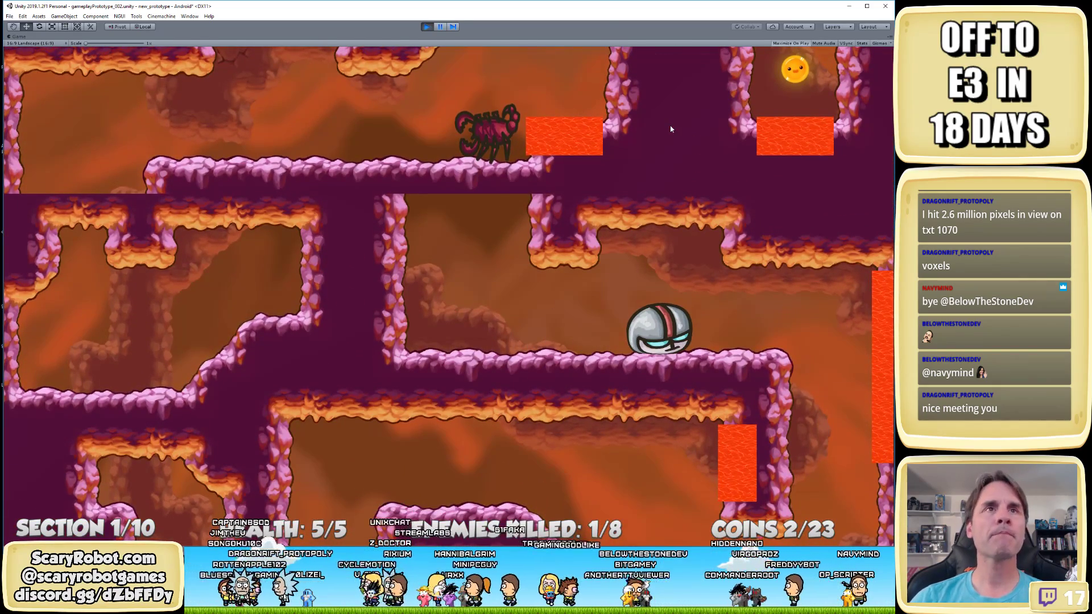
pyautogui.hotkey('shift', 'space')
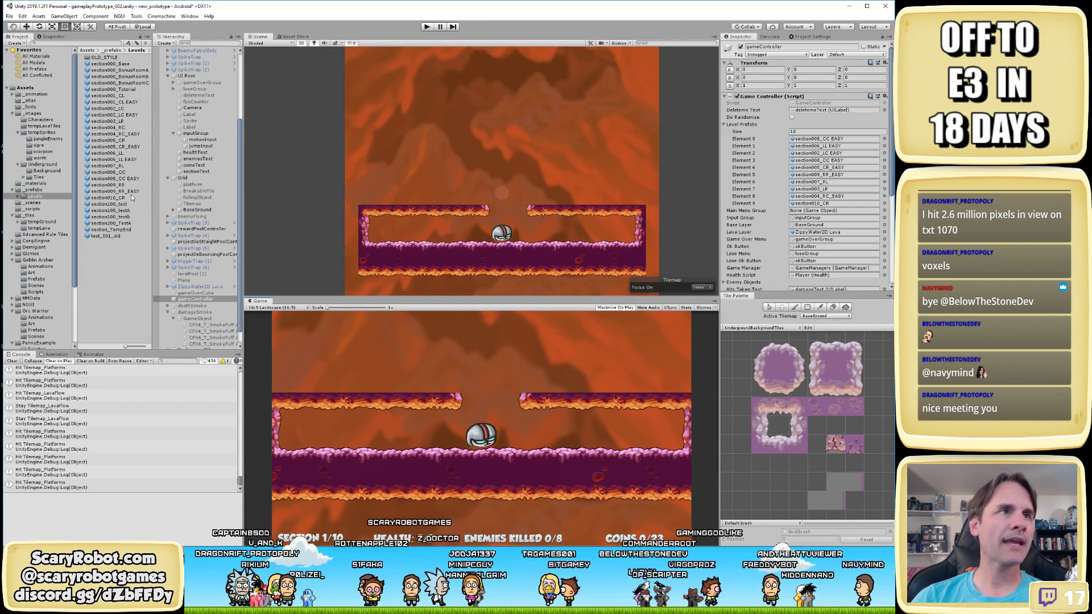
# Open the section008_CC EASY prefab, select Tilemap_Background, and pick background tiles from the palette
pyautogui.doubleClick(116, 178)
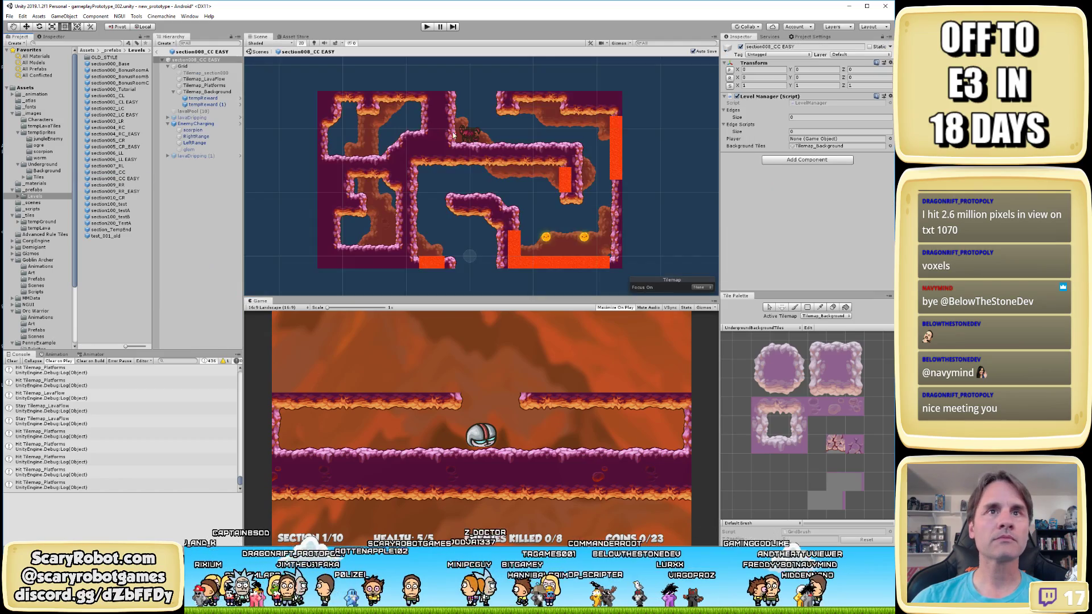
pyautogui.scroll(10, 453, 135)
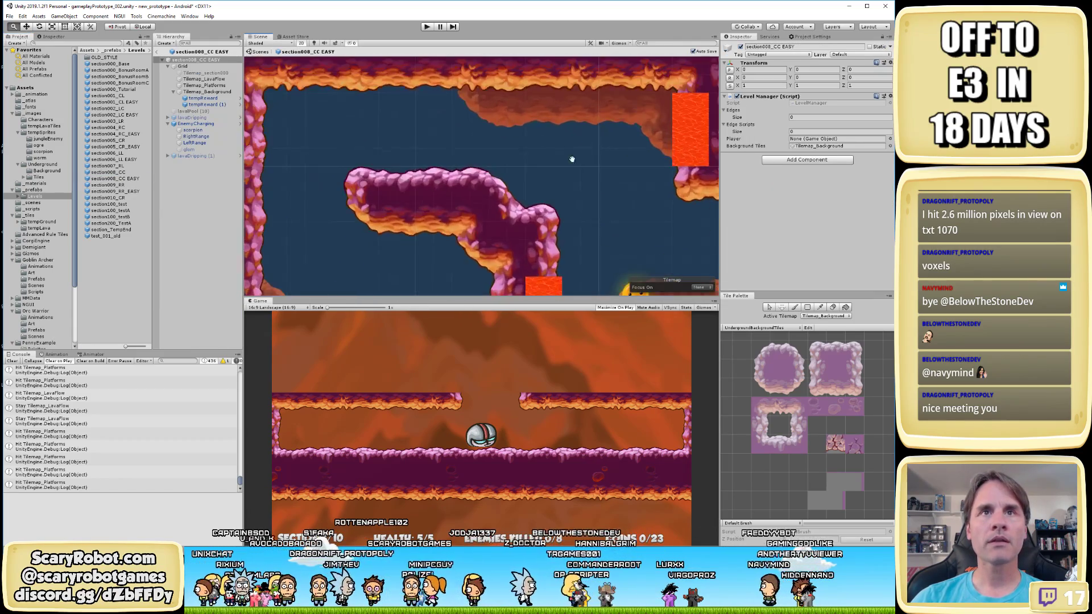
pyautogui.scroll(2, 572, 159)
pyautogui.moveTo(572, 160); pyautogui.dragTo(521, 198, button='middle')
pyautogui.click(207, 91)
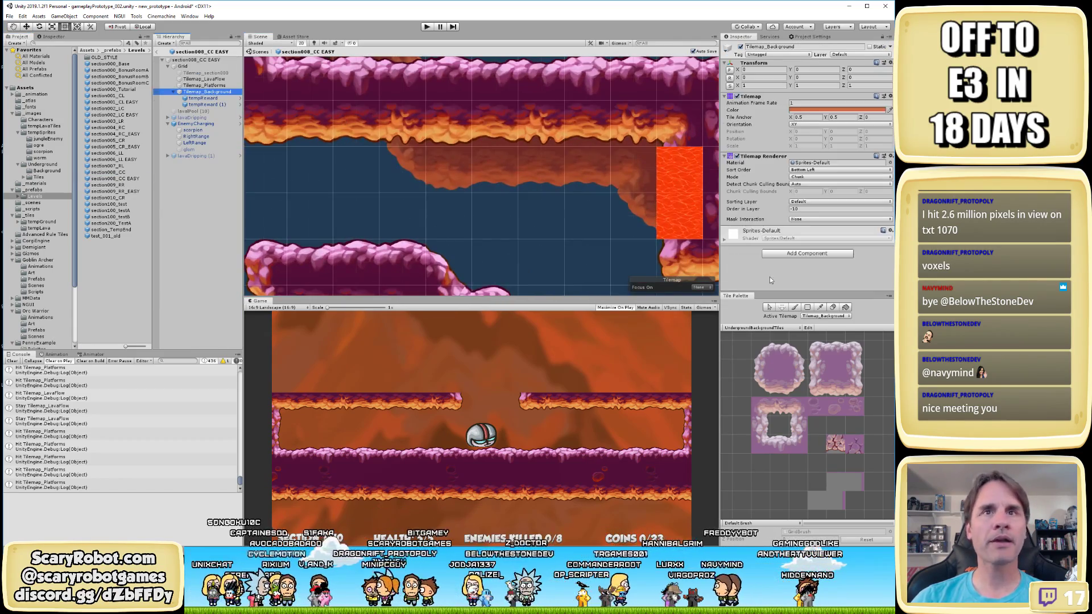
pyautogui.click(780, 411)
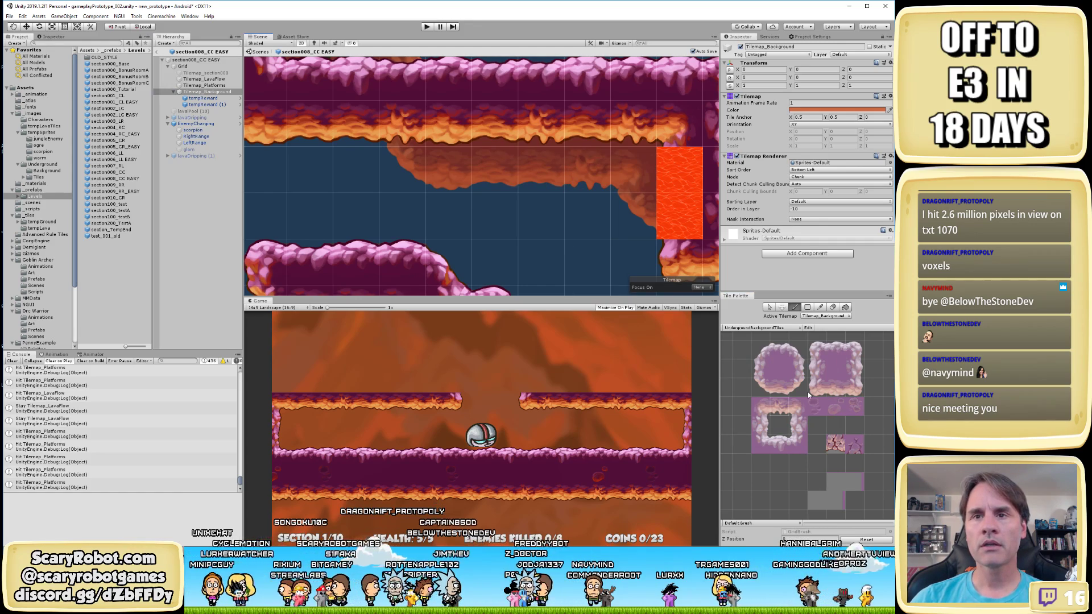
pyautogui.click(834, 390)
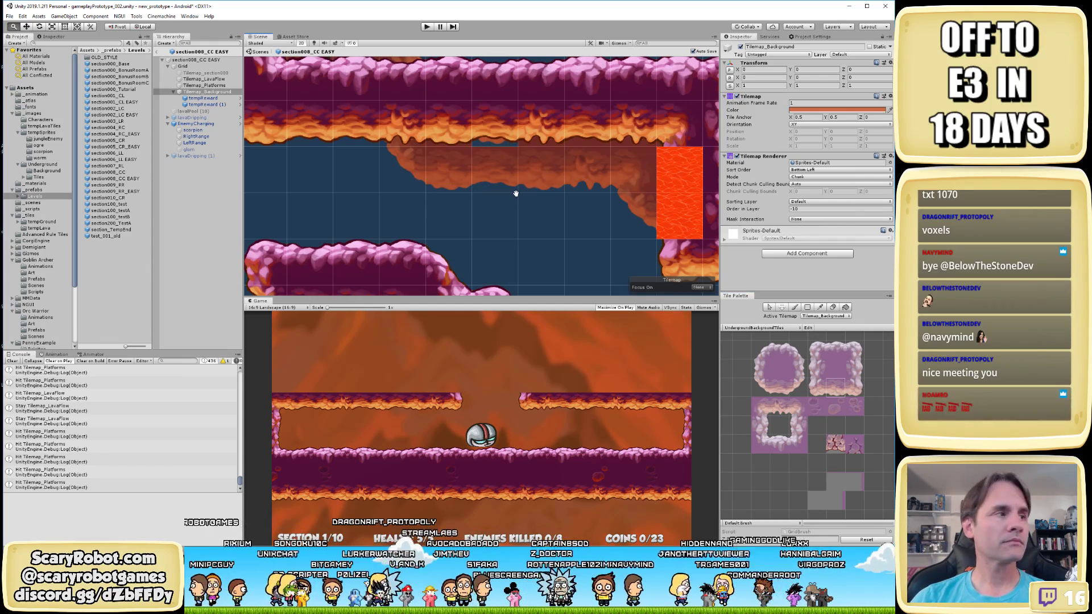
pyautogui.scroll(-1, 516, 193)
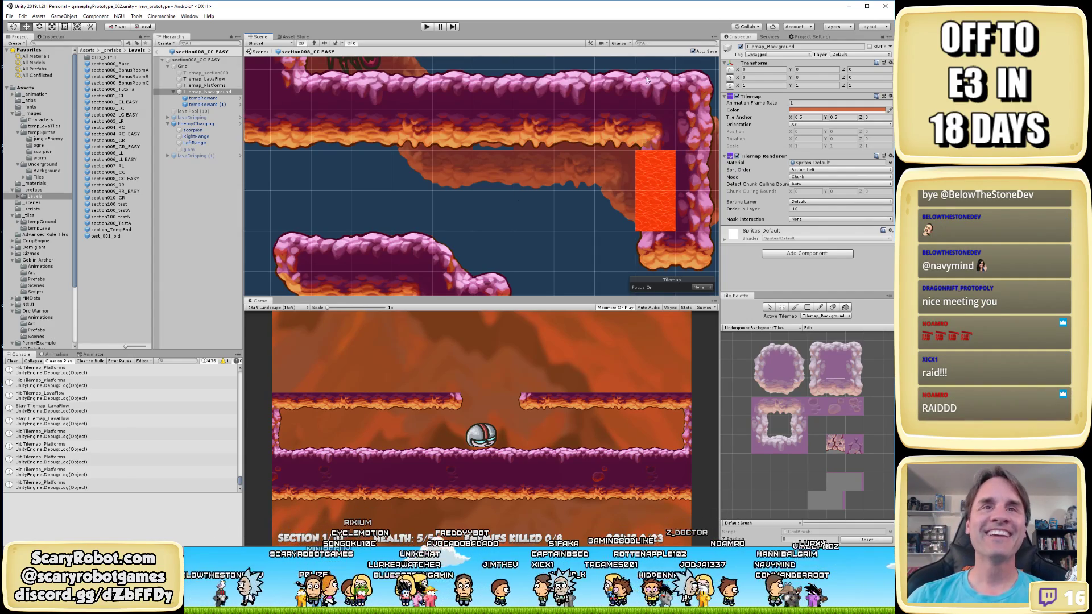
pyautogui.scroll(-2, 508, 158)
pyautogui.moveTo(508, 159); pyautogui.dragTo(530, 199, button='middle')
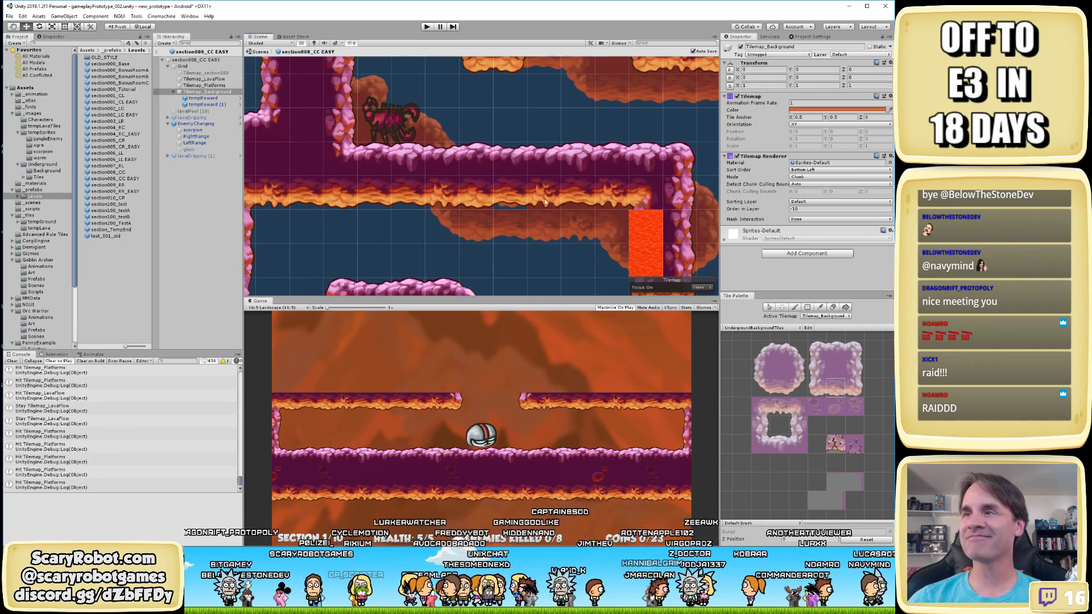
pyautogui.scroll(3, 512, 213)
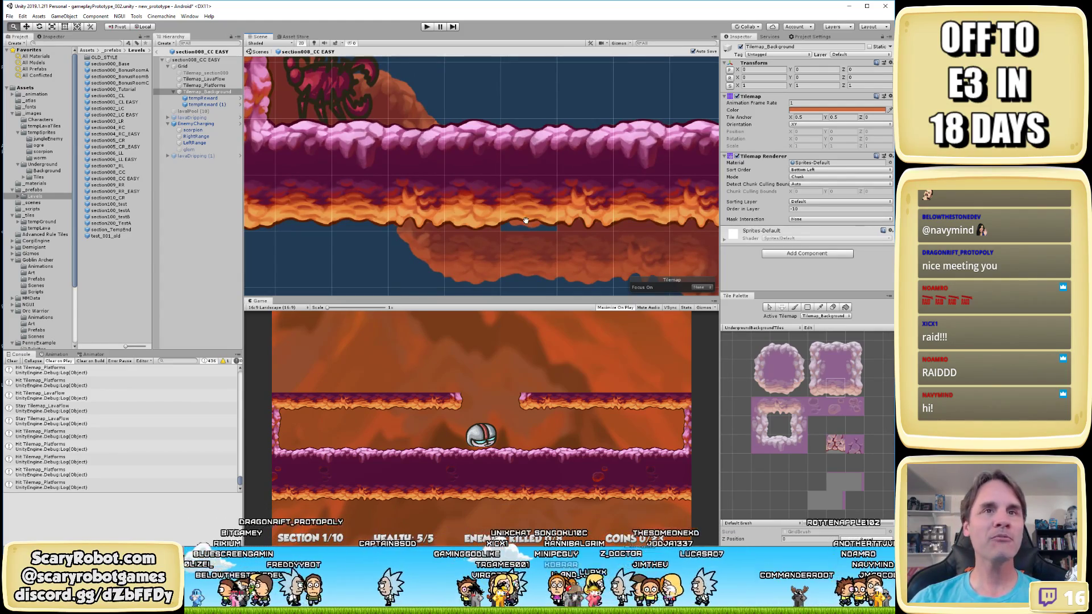
pyautogui.scroll(-3, 358, 199)
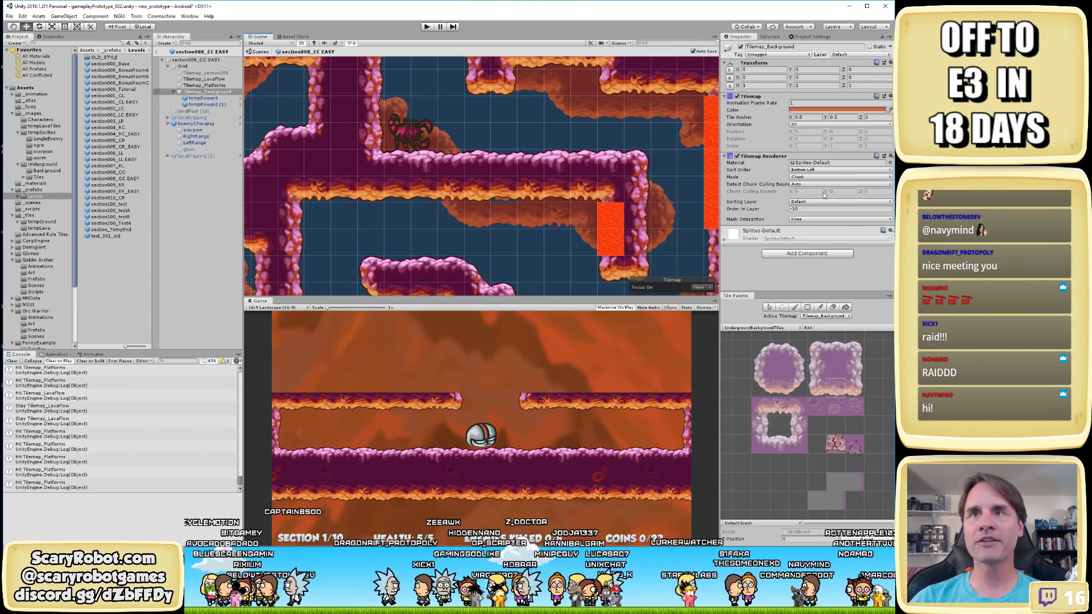
# Try Order in Layer values 10 and 20, then set it back negative and save
pyautogui.click(814, 208)
pyautogui.write('10')
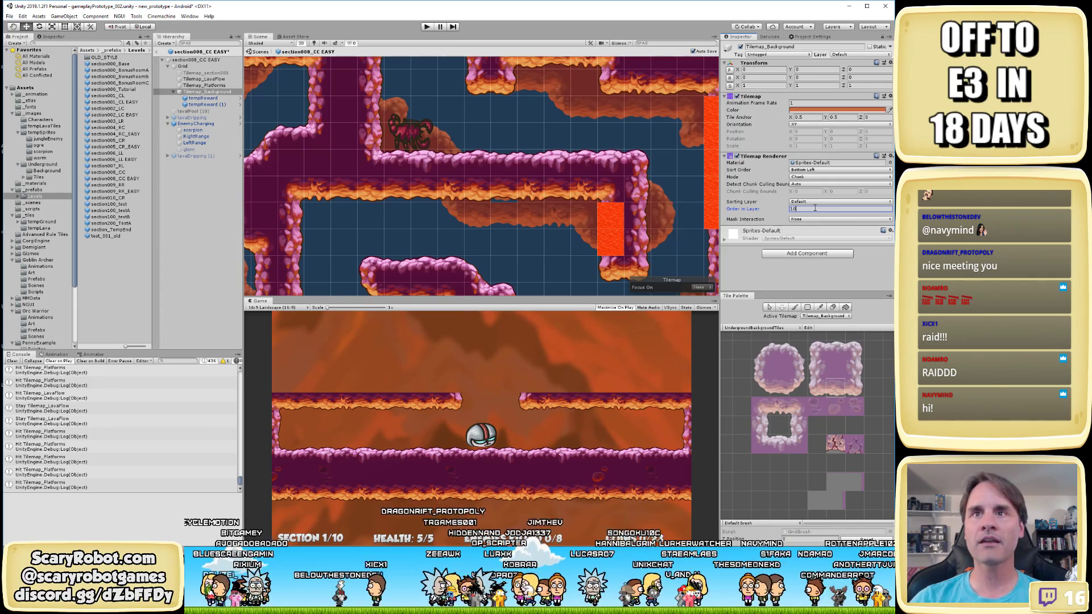
pyautogui.hotkey('ctrl', 's')
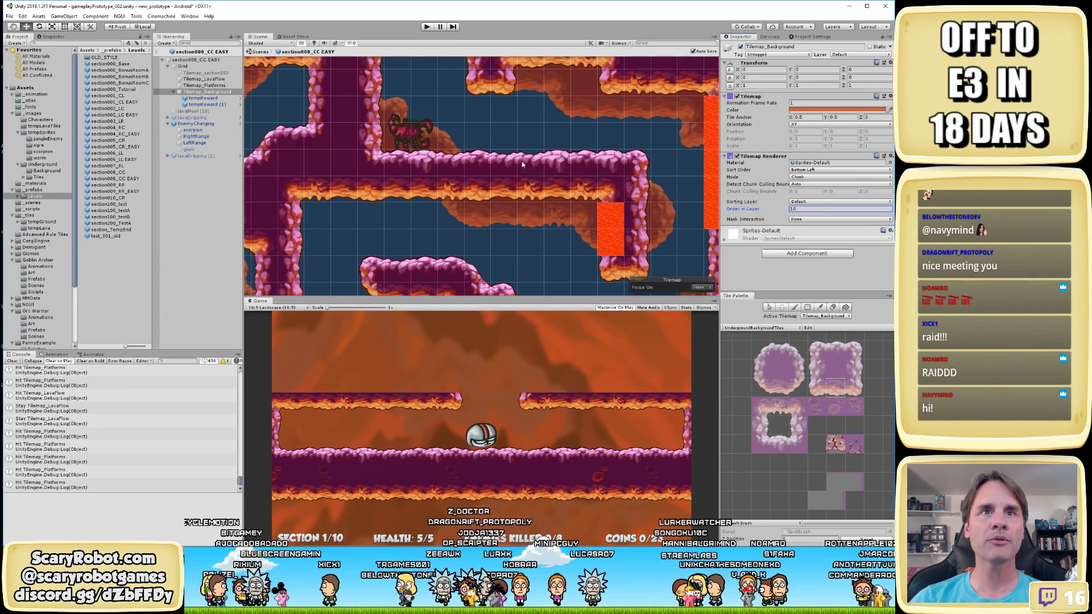
pyautogui.doubleClick(805, 209)
pyautogui.write('20')
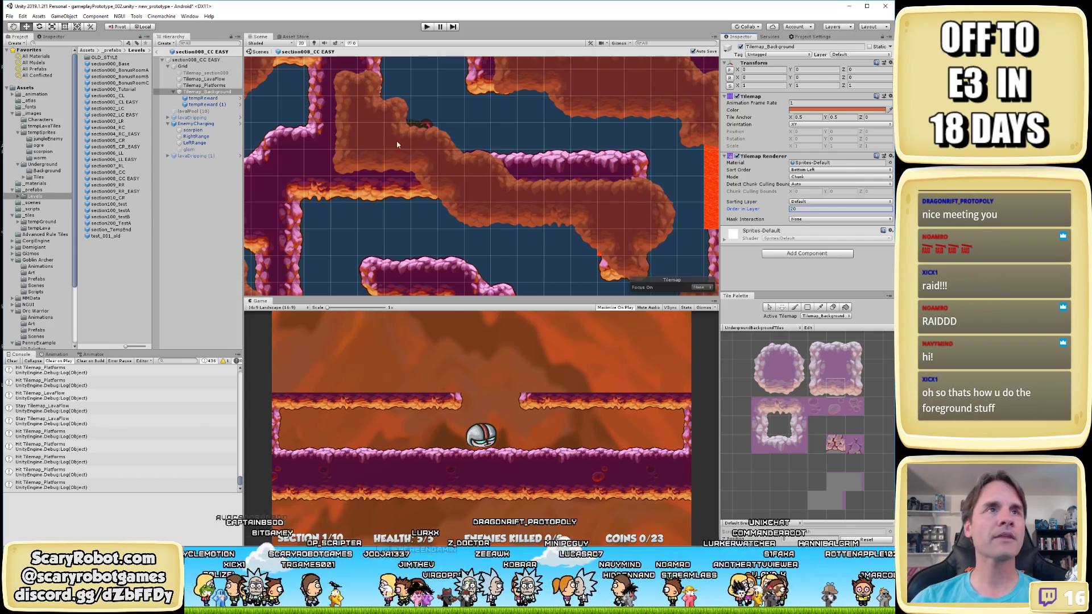
pyautogui.click(814, 209)
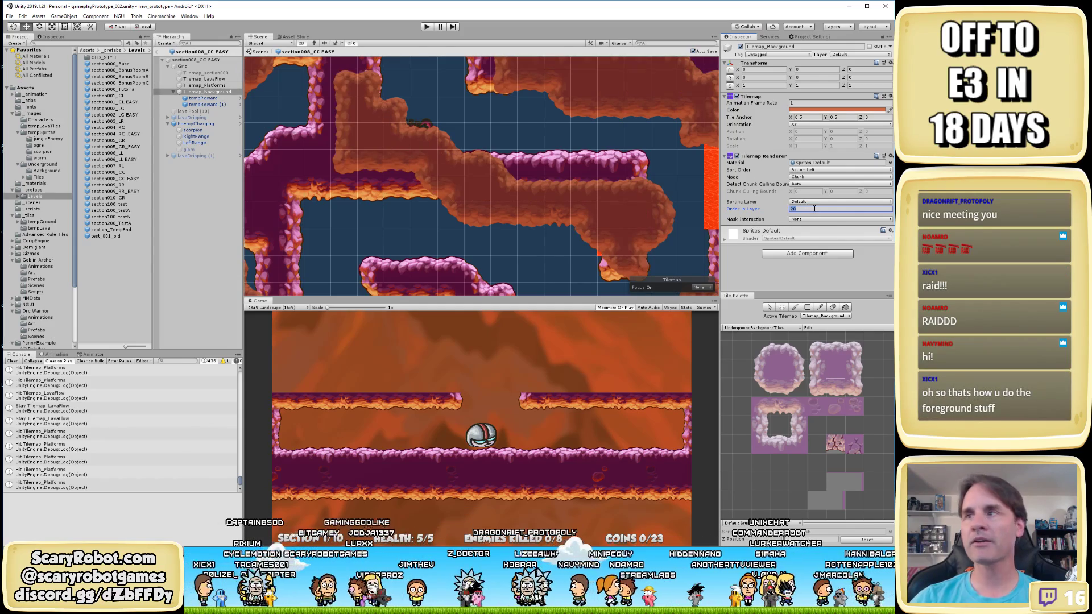
pyautogui.write('-1')
pyautogui.hotkey('ctrl', 's')
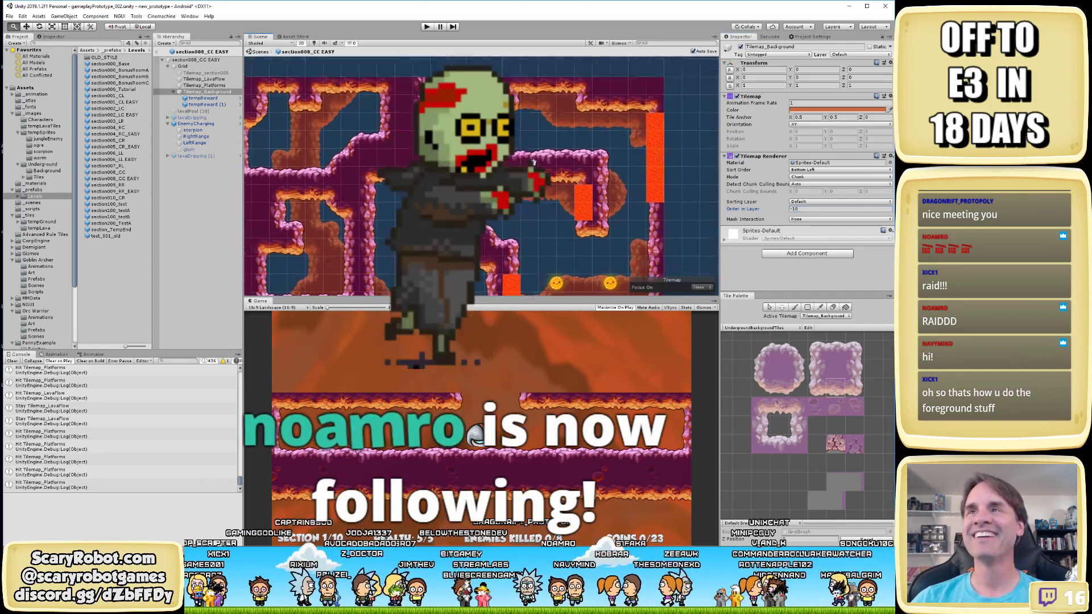
# Zoom out and paint one brown tile to extend the maze level's background strip
pyautogui.scroll(-2, 540, 165)
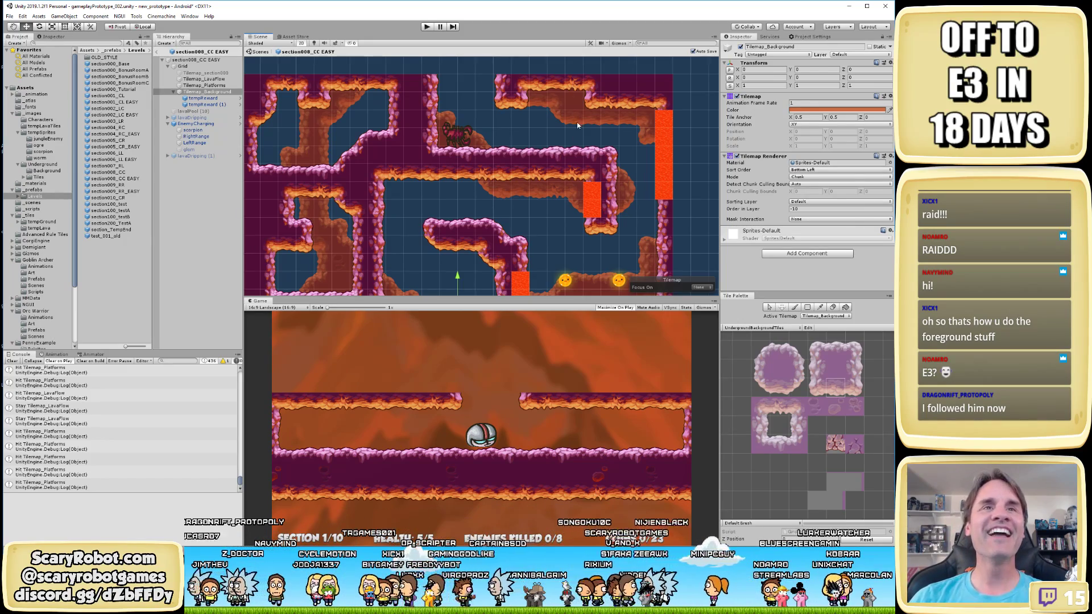
pyautogui.scroll(-3, 577, 125)
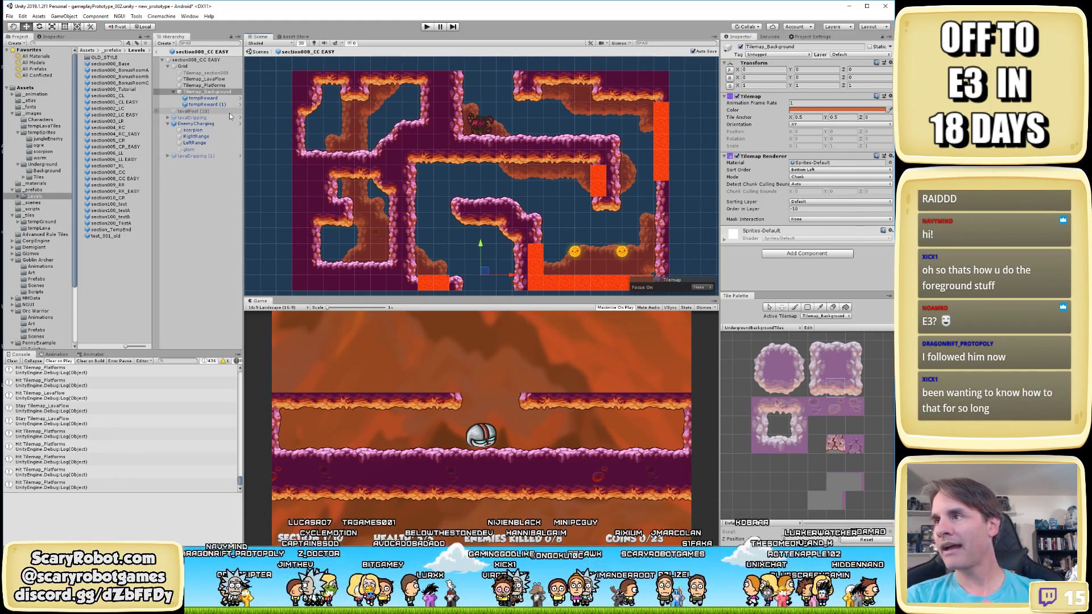
pyautogui.click(342, 137)
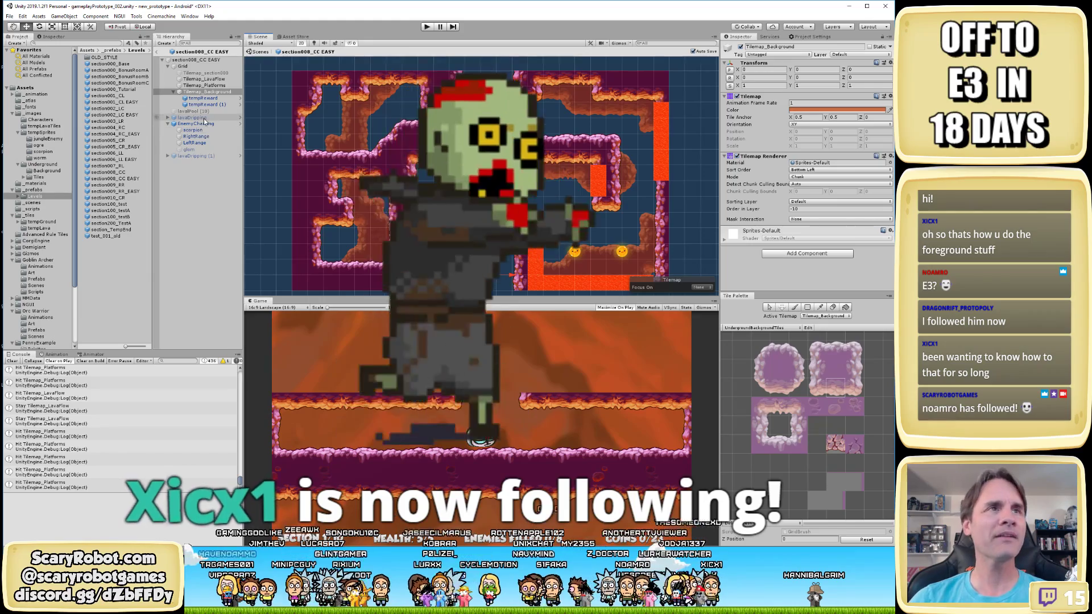
# Restore section001_CL EASY as gameController's first level and switch the Tile Palette to UndergroundTiles
pyautogui.click(157, 51)
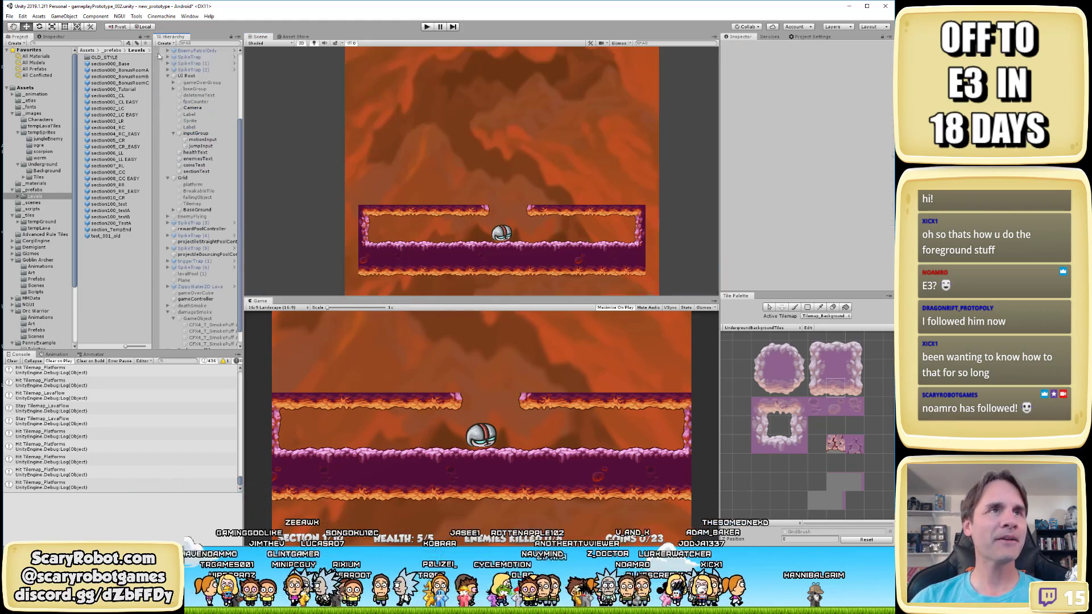
pyautogui.scroll(-1, 205, 228)
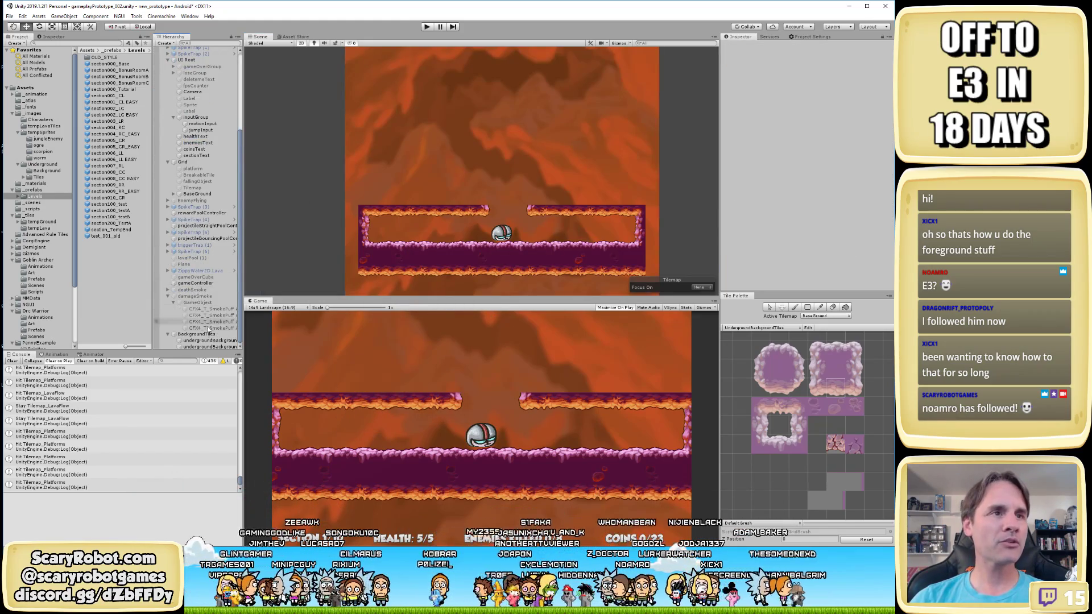
pyautogui.click(210, 283)
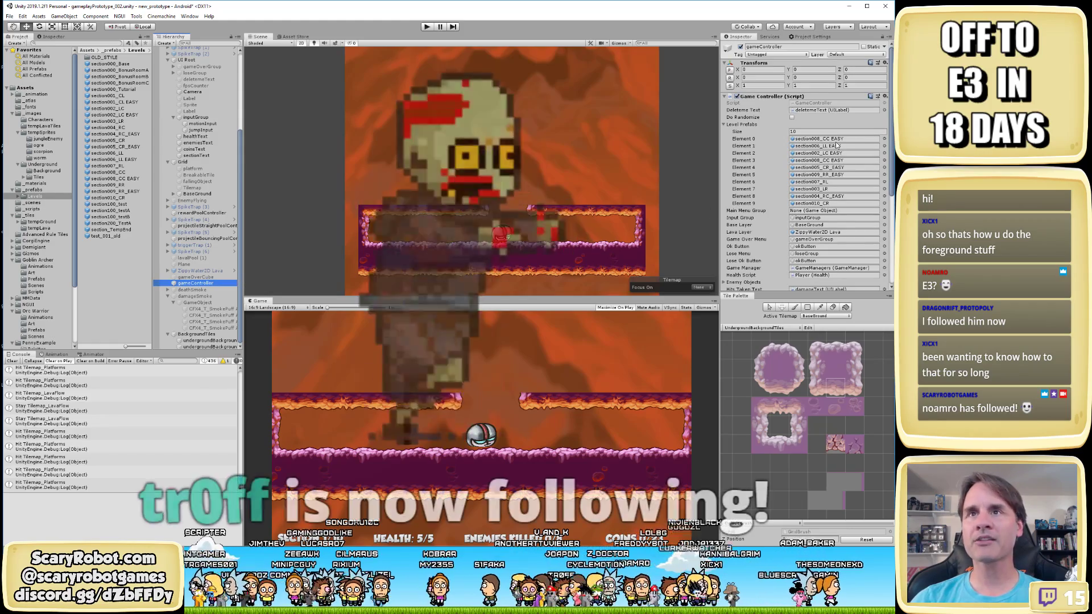
pyautogui.click(838, 138)
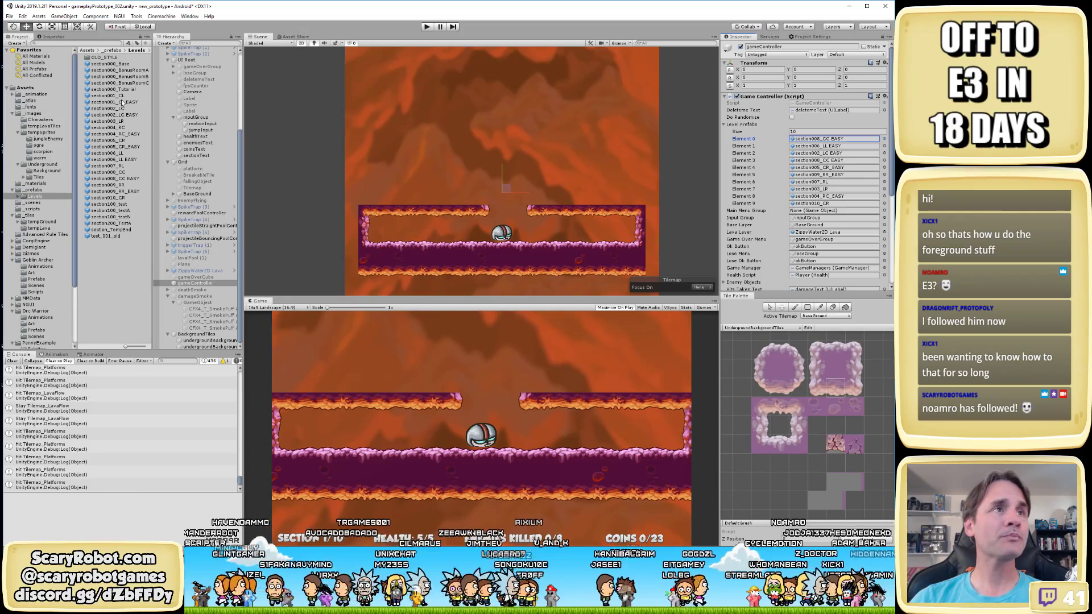
pyautogui.moveTo(114, 102); pyautogui.dragTo(834, 139)
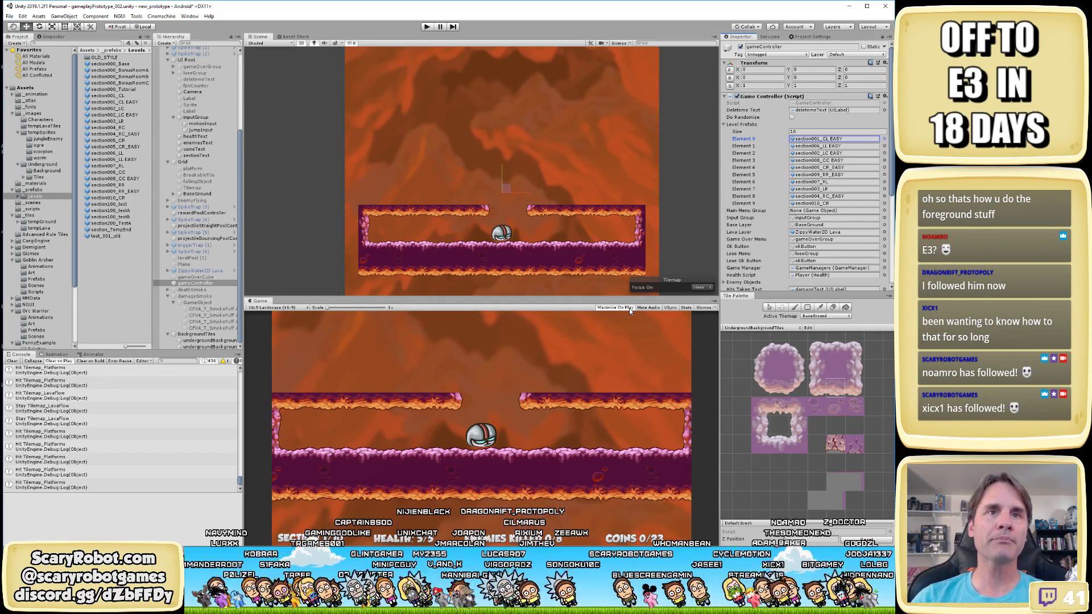
pyautogui.click(749, 329)
pyautogui.click(751, 389)
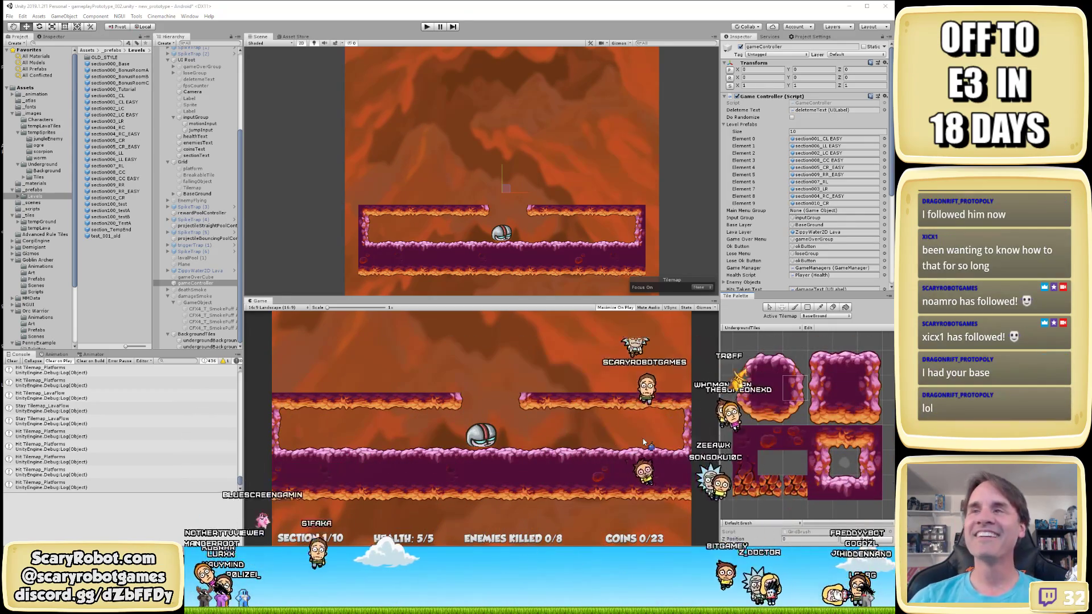
# Start the play-test and guide the player along the corridor and up the shaft toward the coins
pyautogui.click(426, 27)
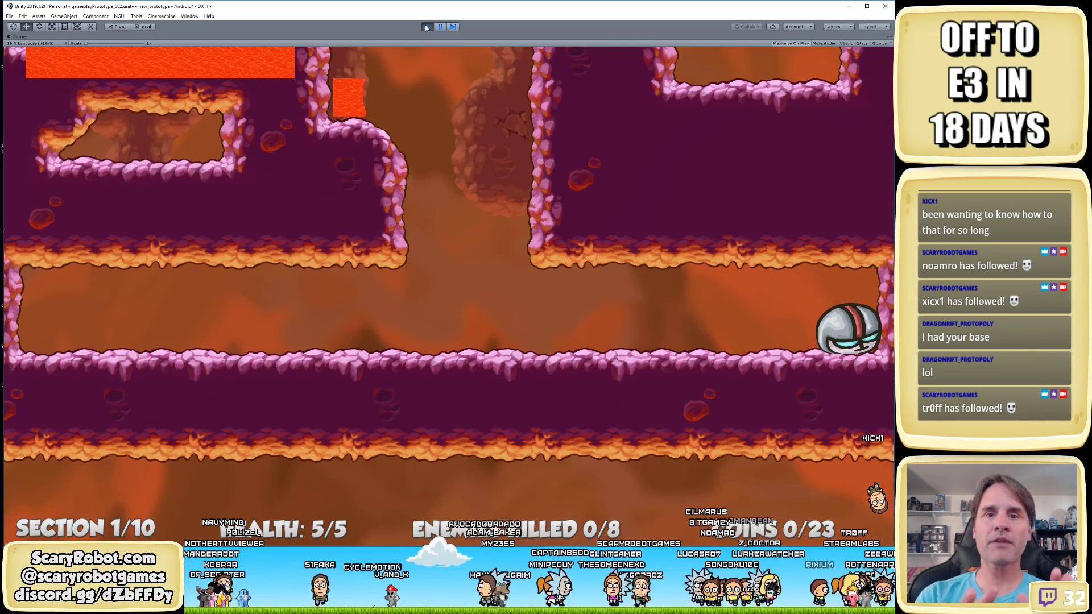
pyautogui.press('Left')
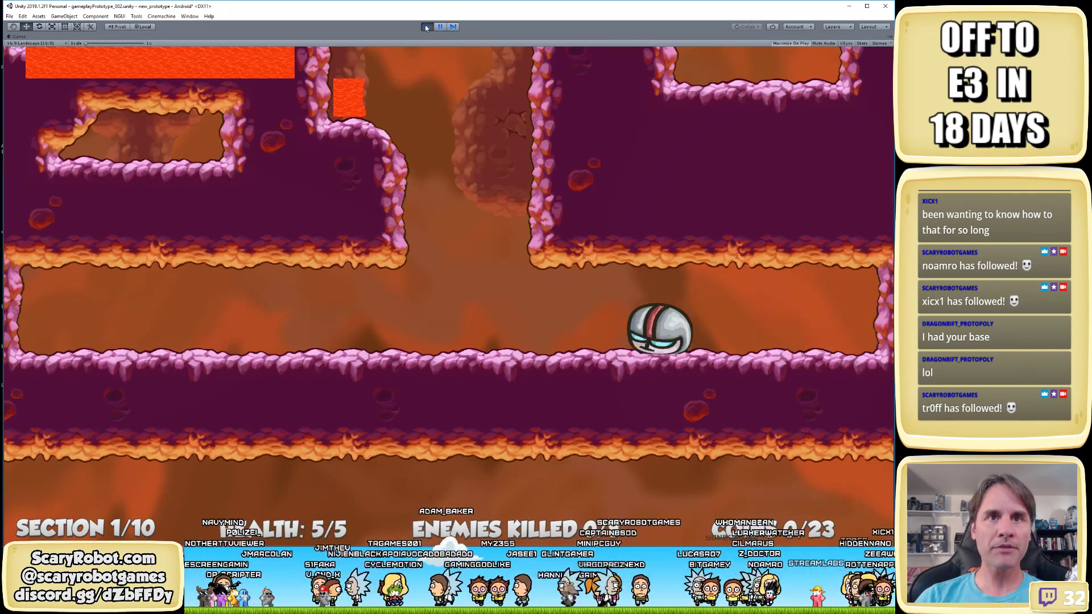
pyautogui.press('Up')
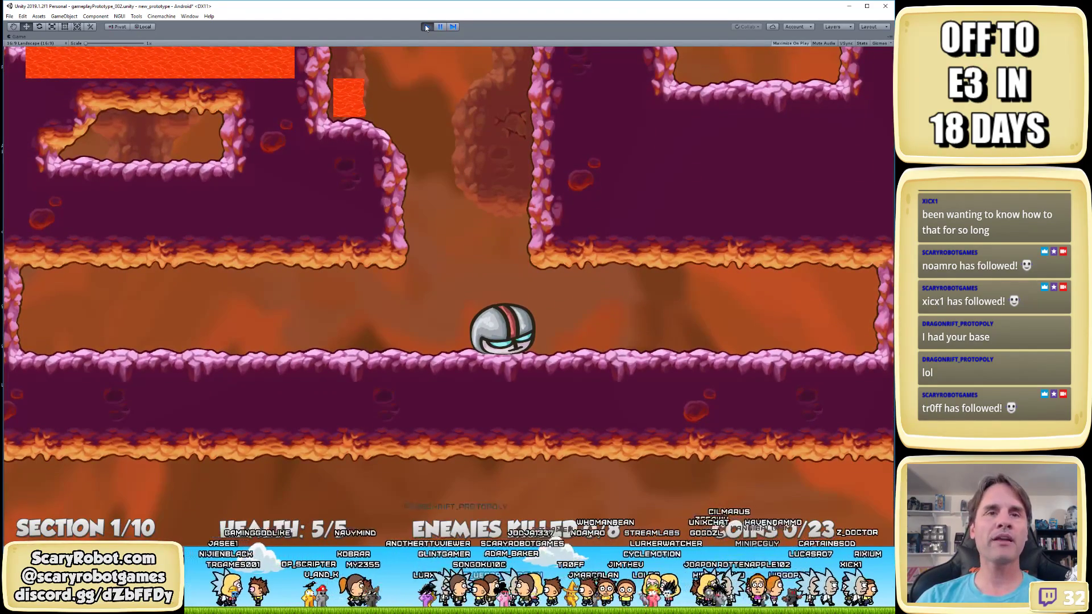
pyautogui.press('space')
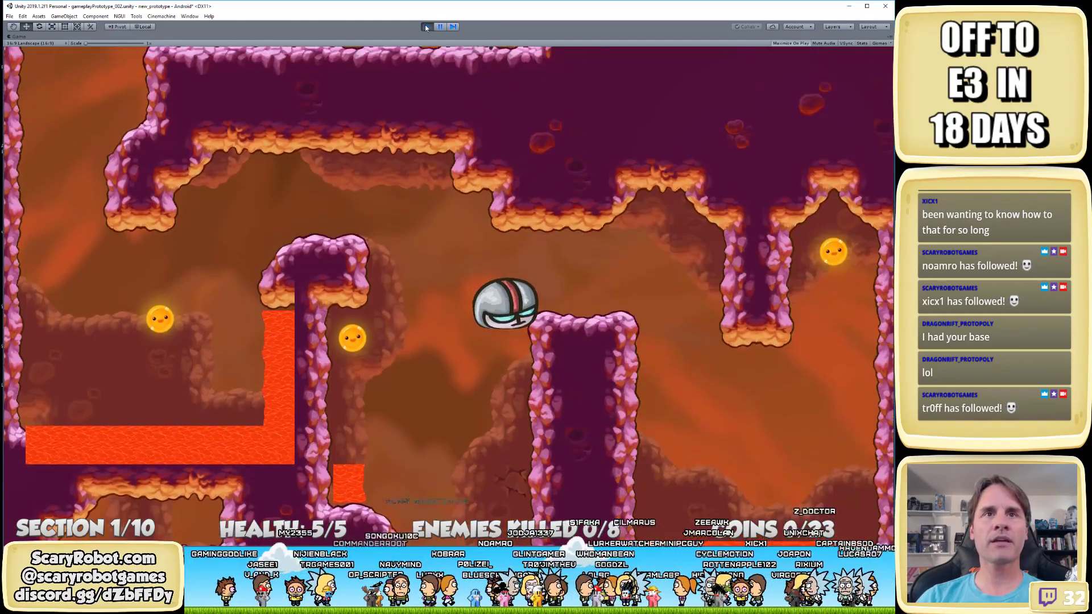
pyautogui.press('Right')
pyautogui.press('Right')
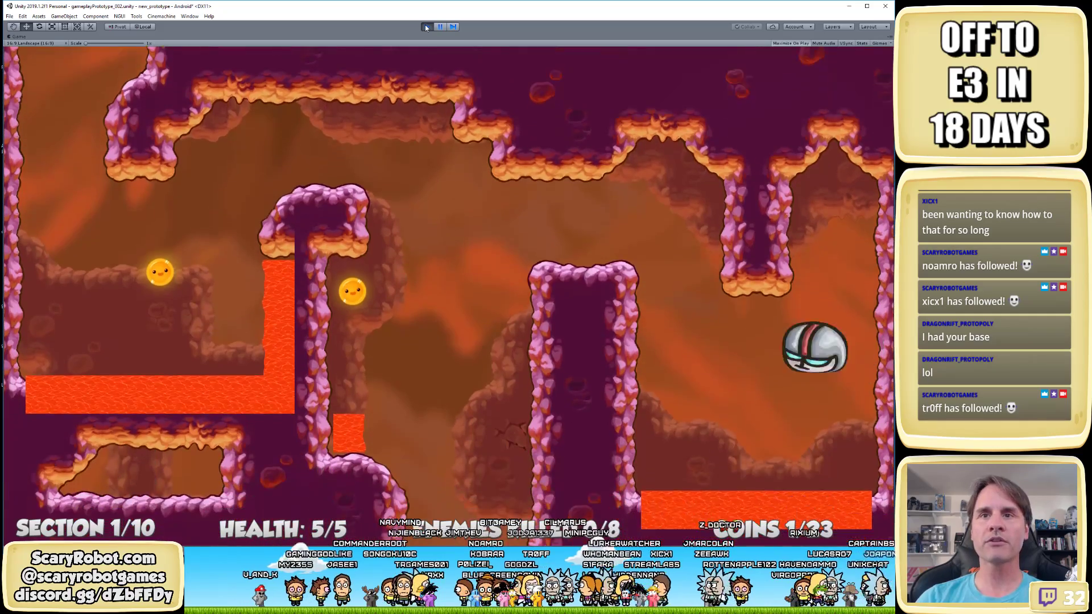
pyautogui.press('Left')
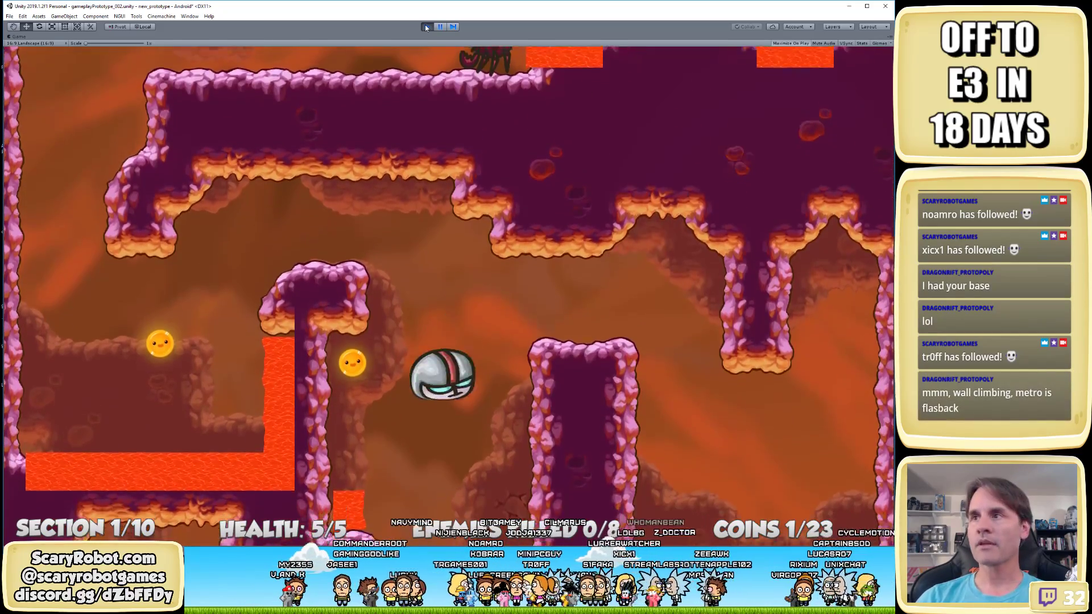
pyautogui.press('Right')
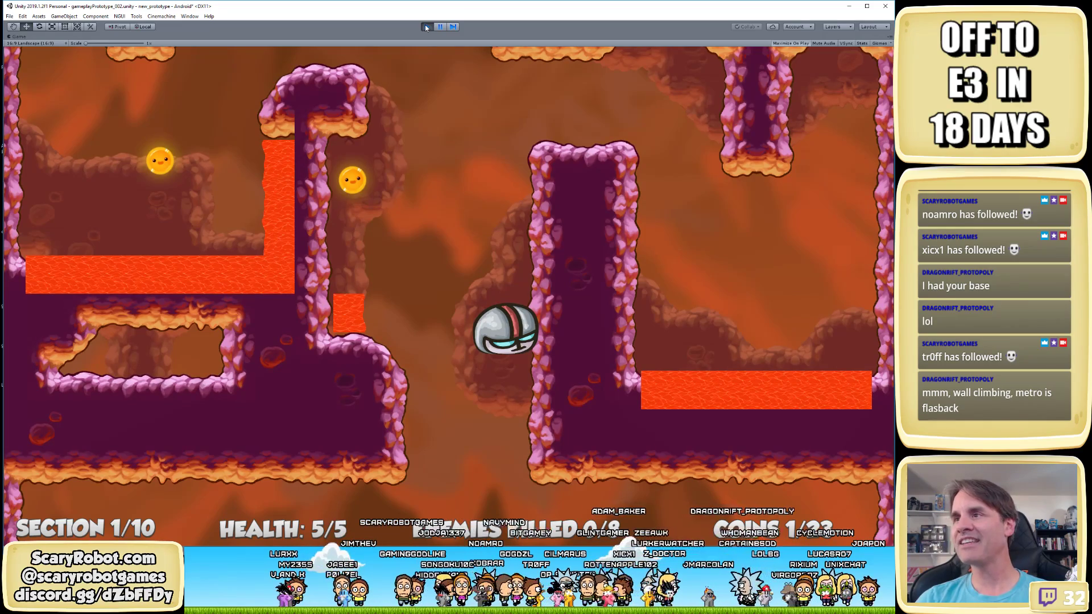
# Leap to grab the upper coin, jump over the scorpion, and climb the pillar wall
pyautogui.press('Left')
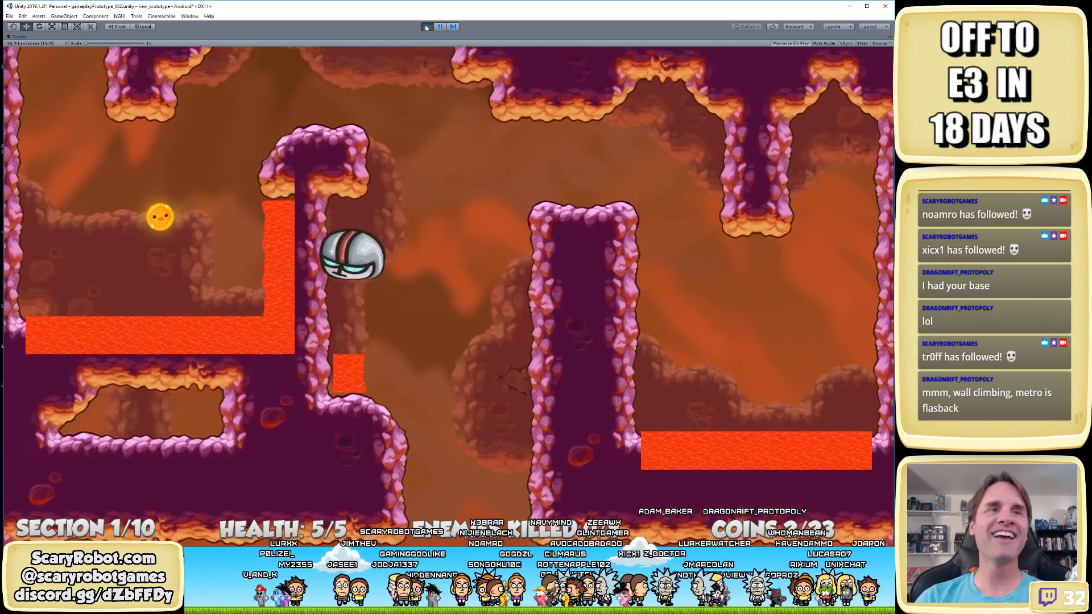
pyautogui.press('Right')
pyautogui.press('Left')
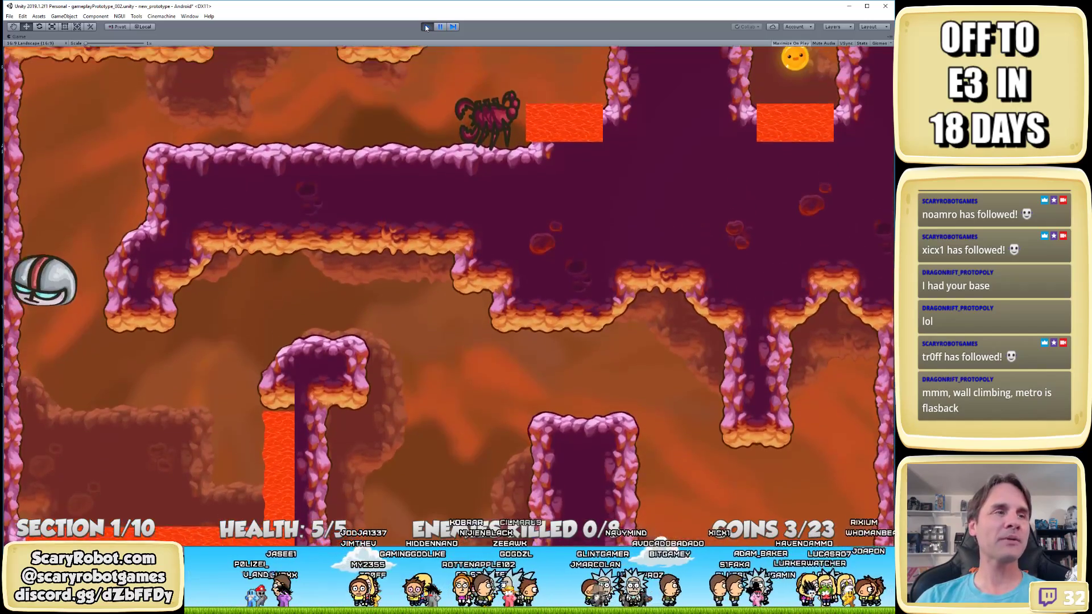
pyautogui.press('Right')
pyautogui.press('Right')
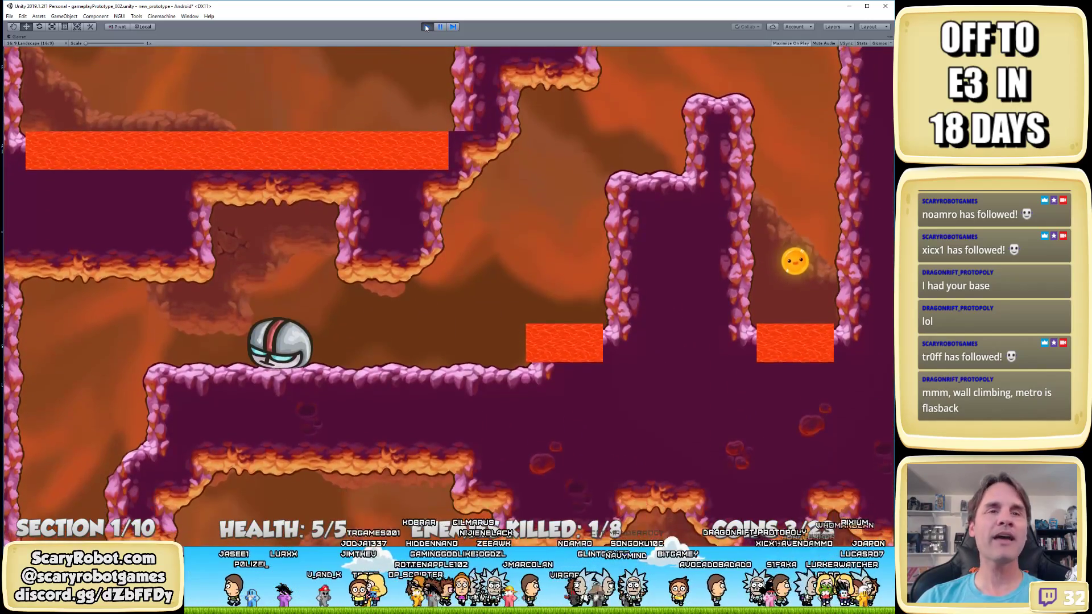
pyautogui.press('Right')
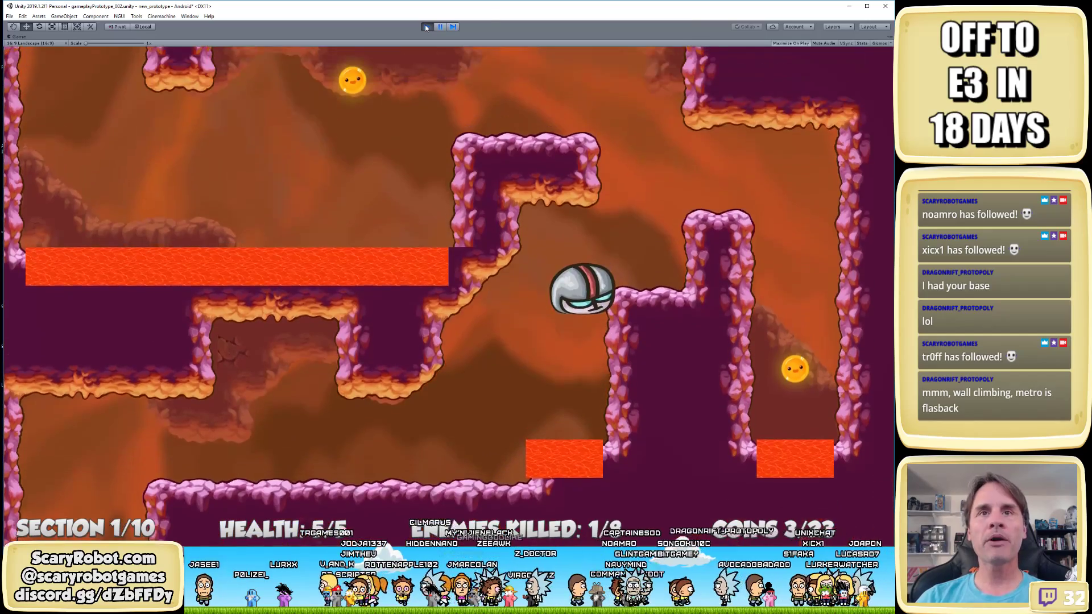
pyautogui.press('Right')
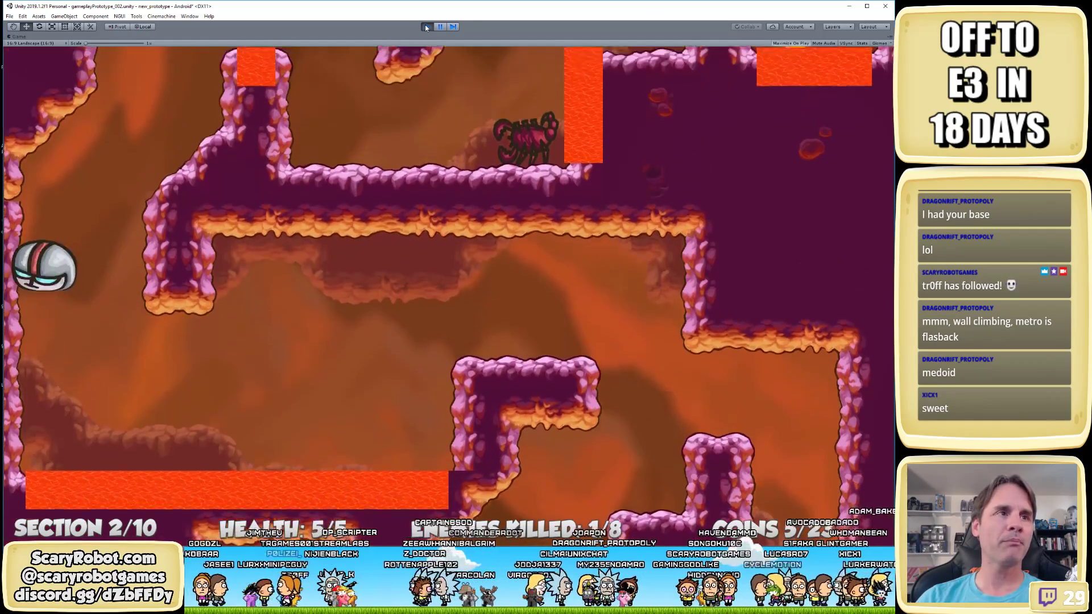
# Wall-jump up section 2 into section 3 and stomp the enemy on the ledge
pyautogui.press('space')
pyautogui.press('space')
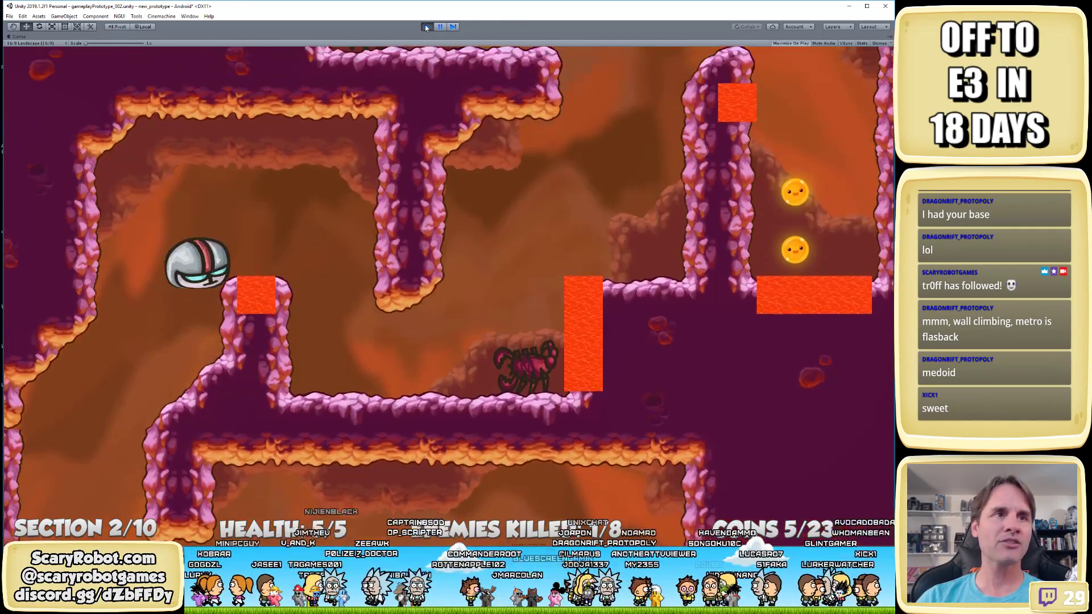
pyautogui.press('space')
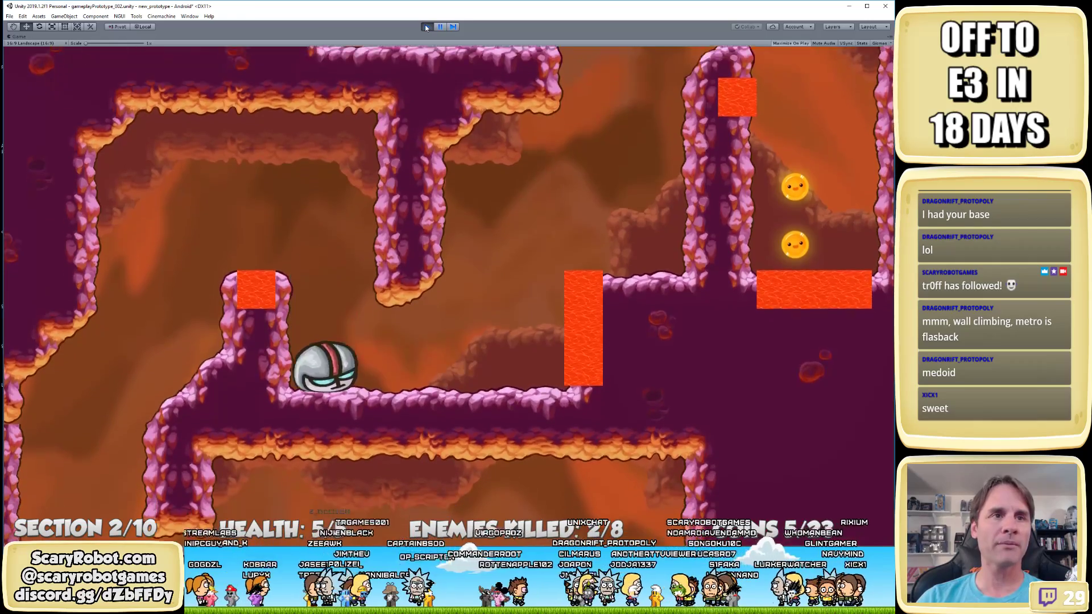
pyautogui.press('space')
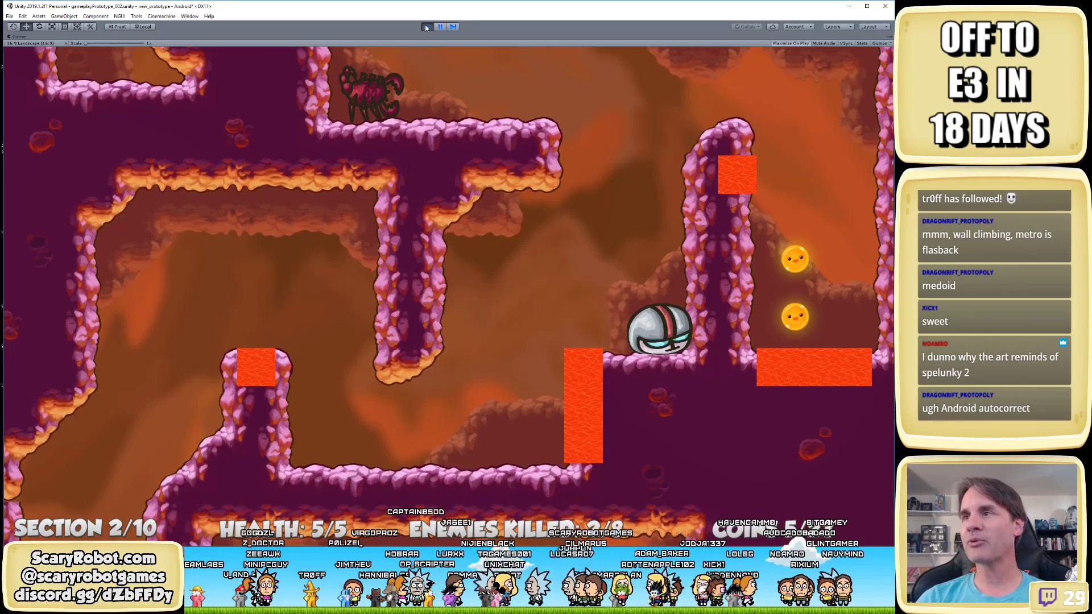
pyautogui.press('space')
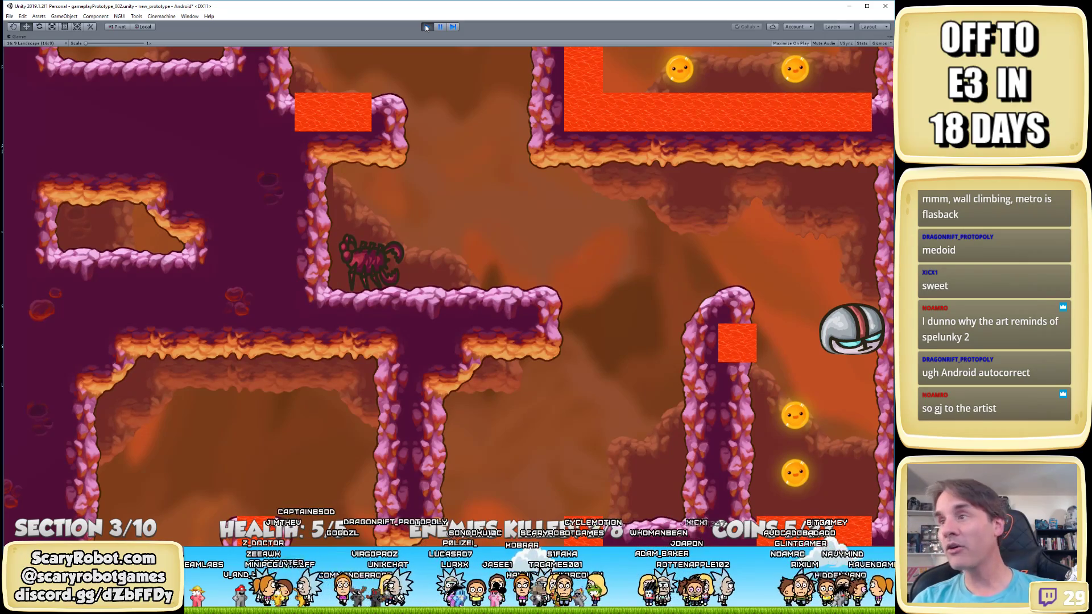
pyautogui.press('space')
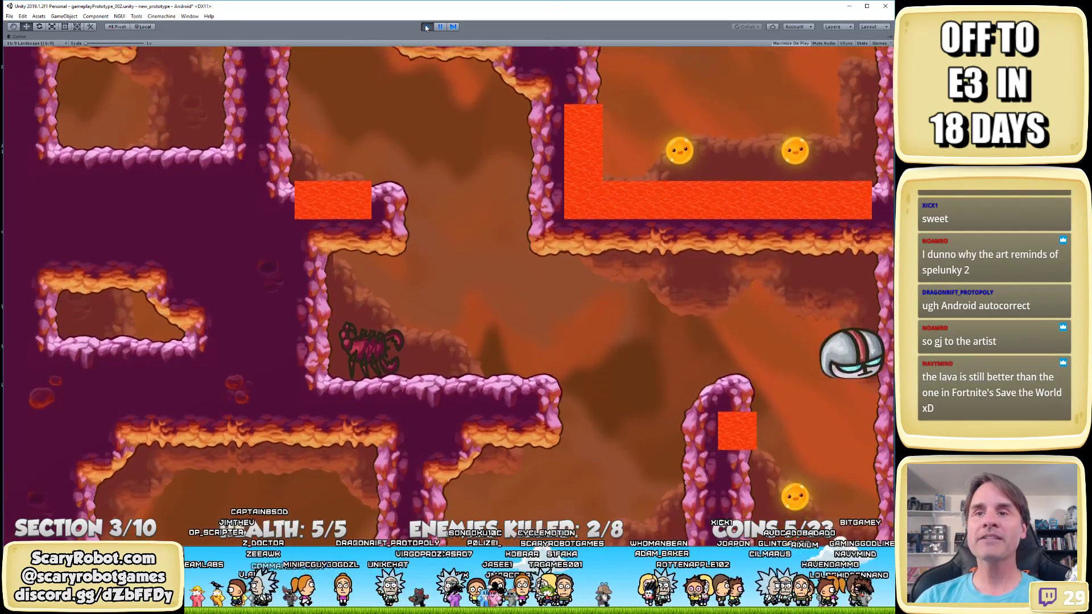
pyautogui.press('space')
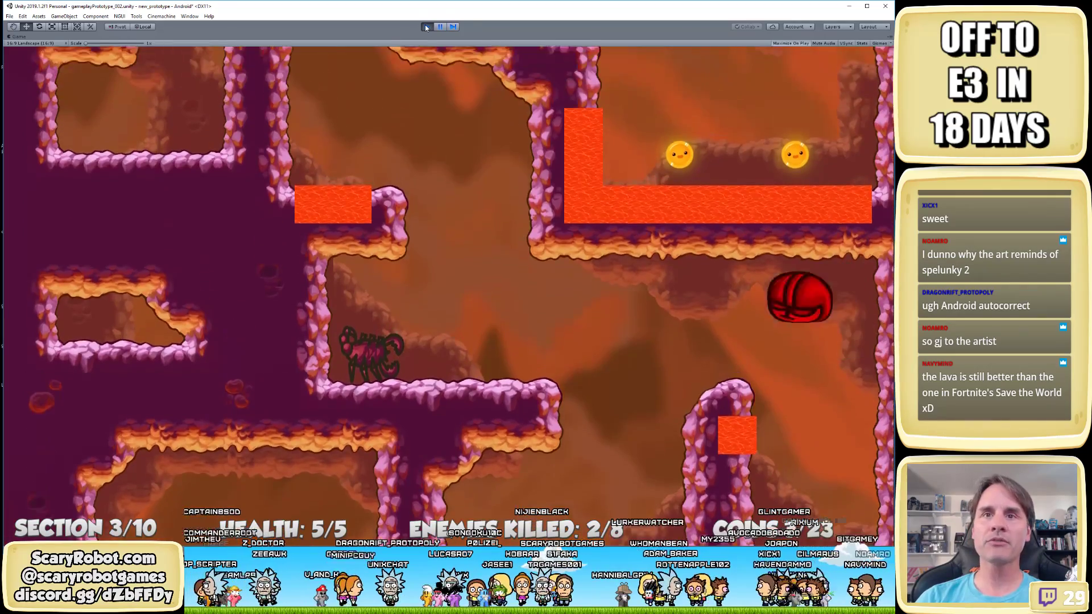
pyautogui.press('space')
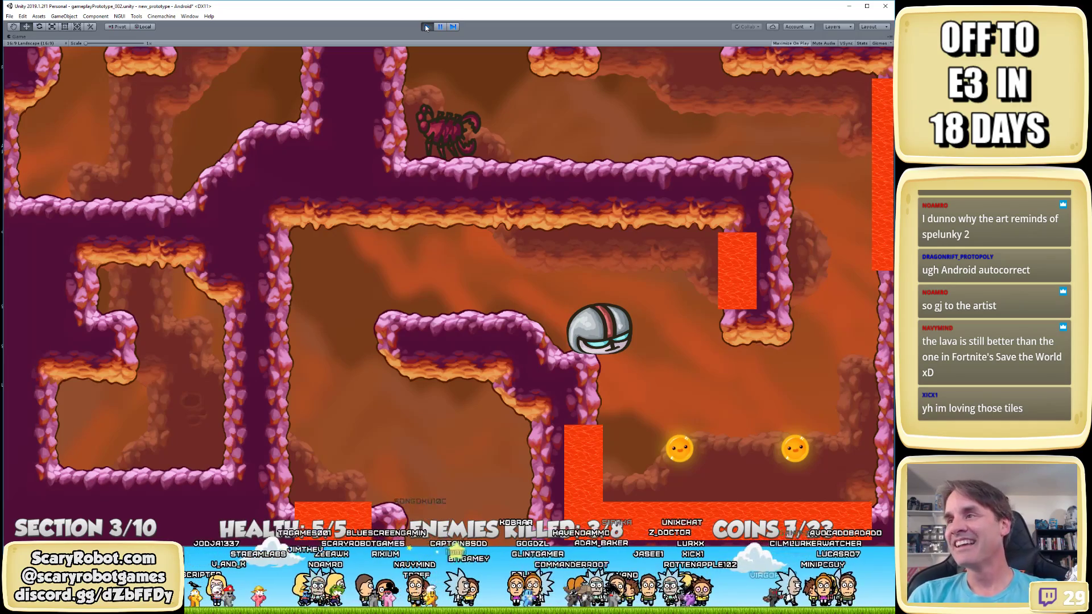
# Roll right past the lava collecting coins and drop down the shaft into section 4
pyautogui.press('Left')
pyautogui.press('Right')
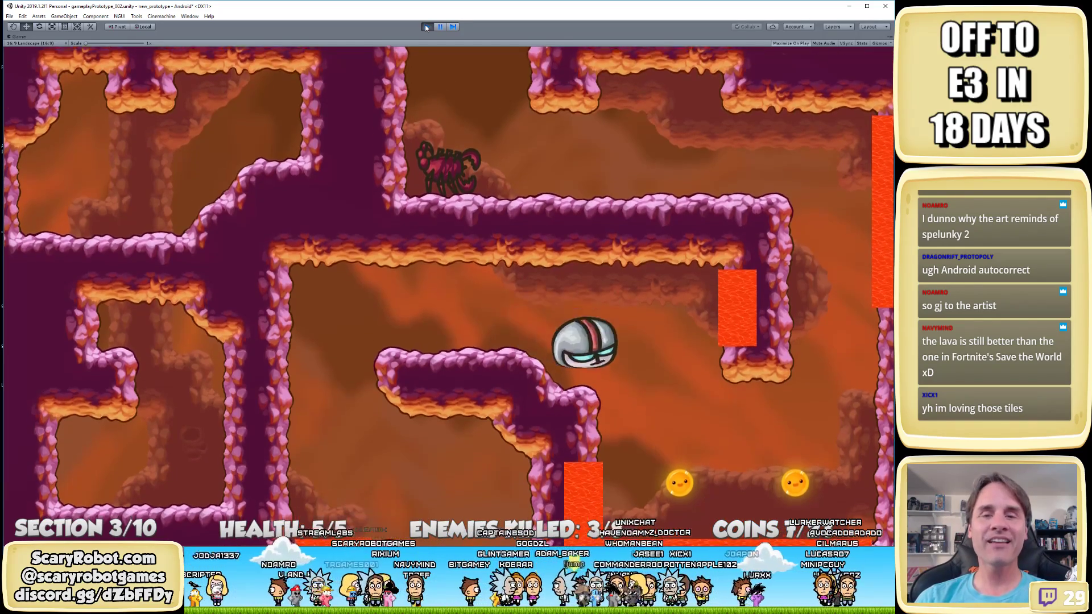
pyautogui.press('Right')
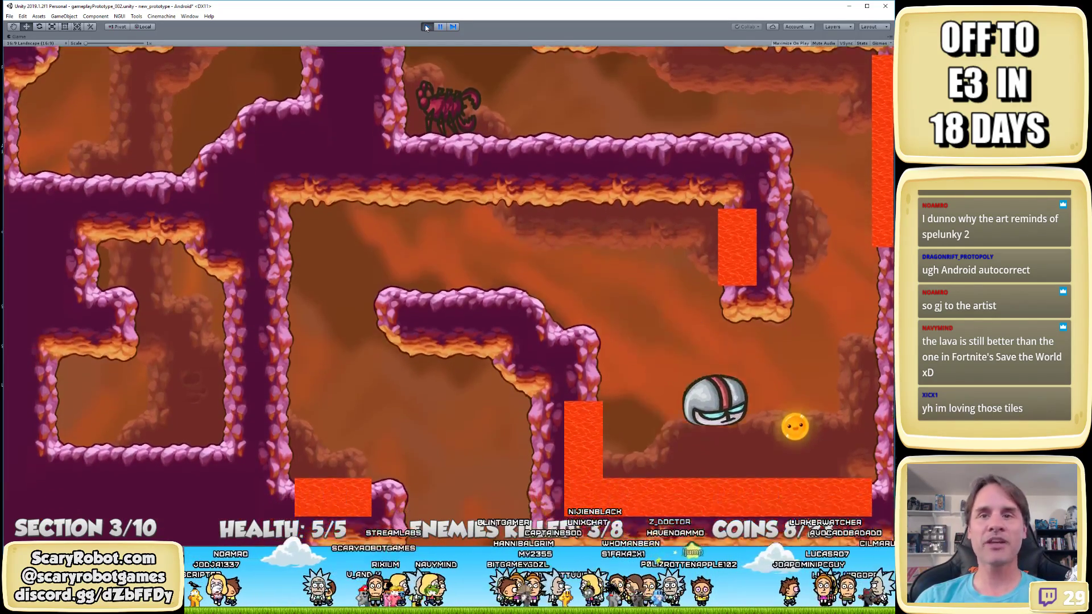
pyautogui.press('Left')
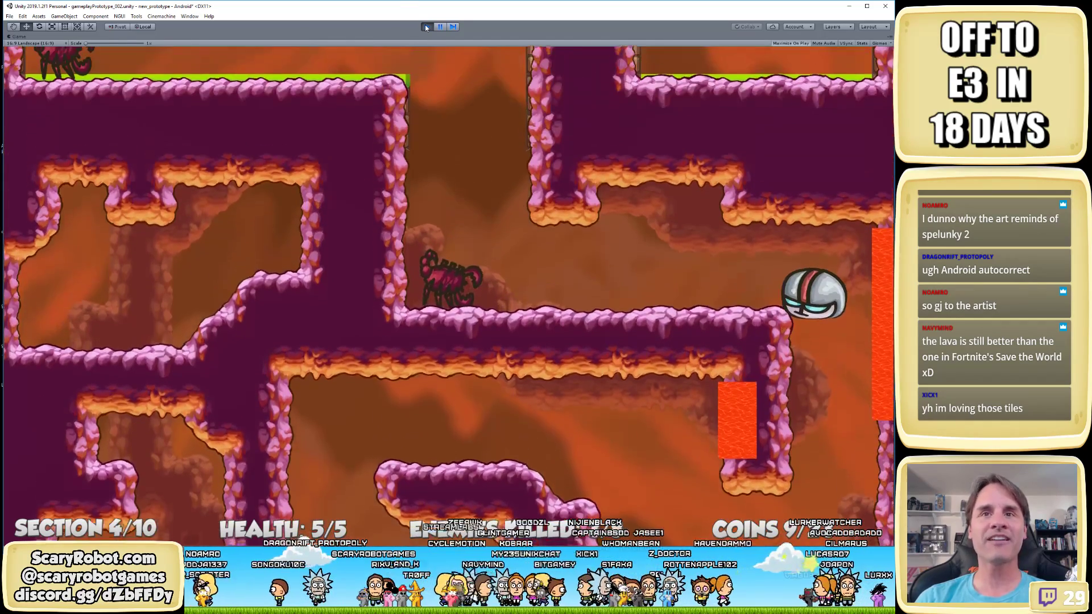
# Climb section 4's shaft walls, jump on the scorpion, and roll off the ledge into the gap
pyautogui.press('Left')
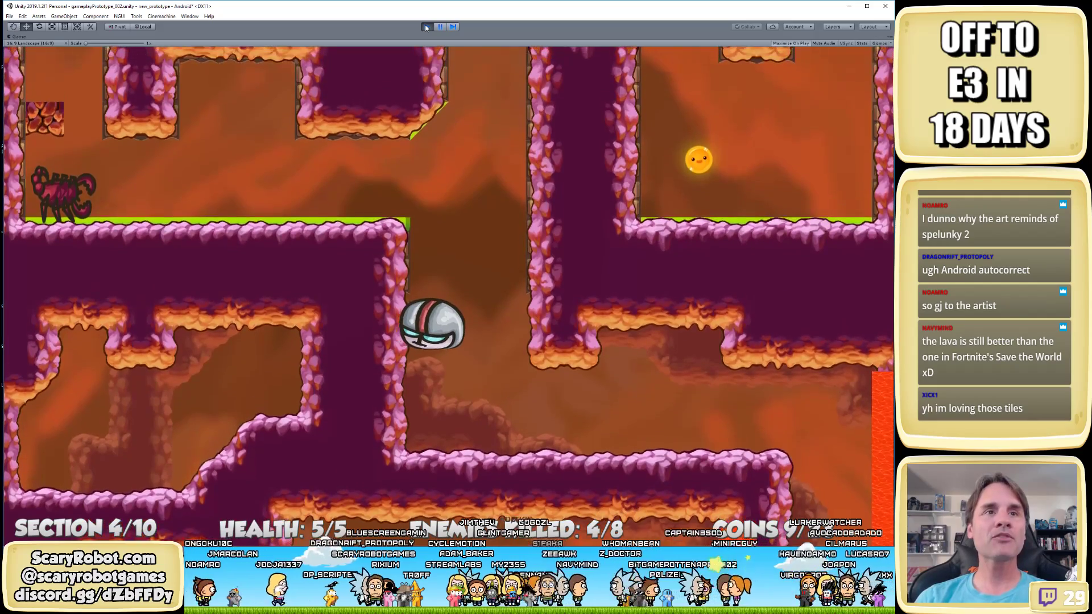
pyautogui.press('Up')
pyautogui.press('Right')
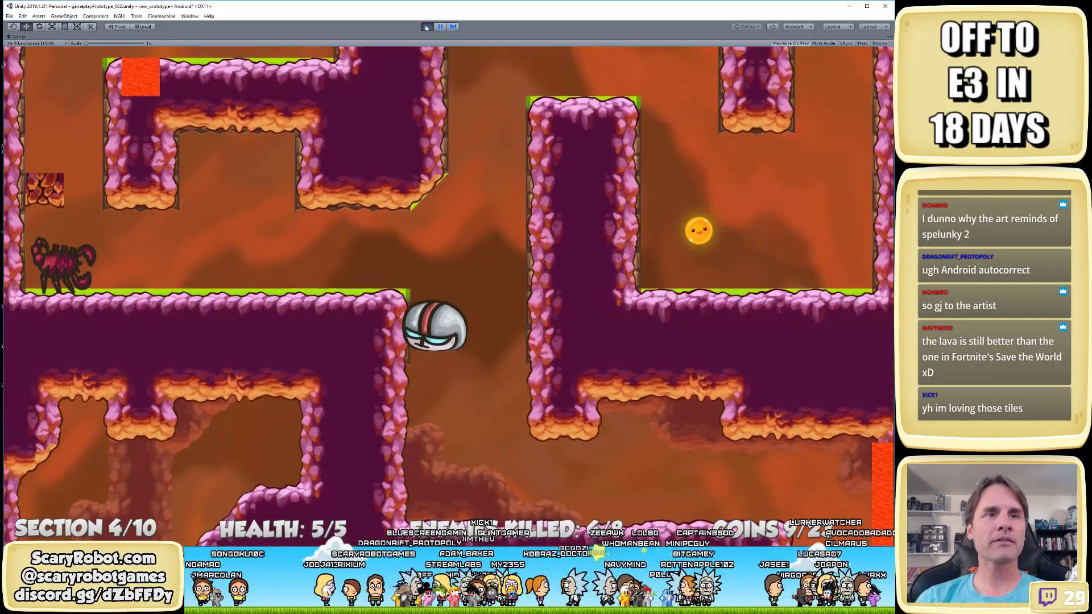
pyautogui.press('Up')
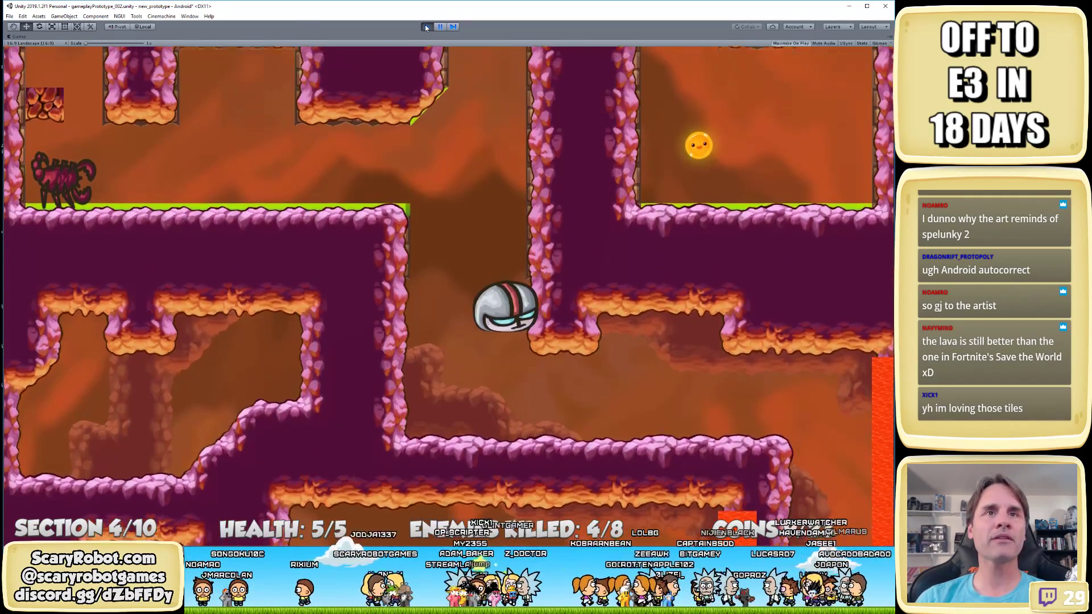
pyautogui.press('Left')
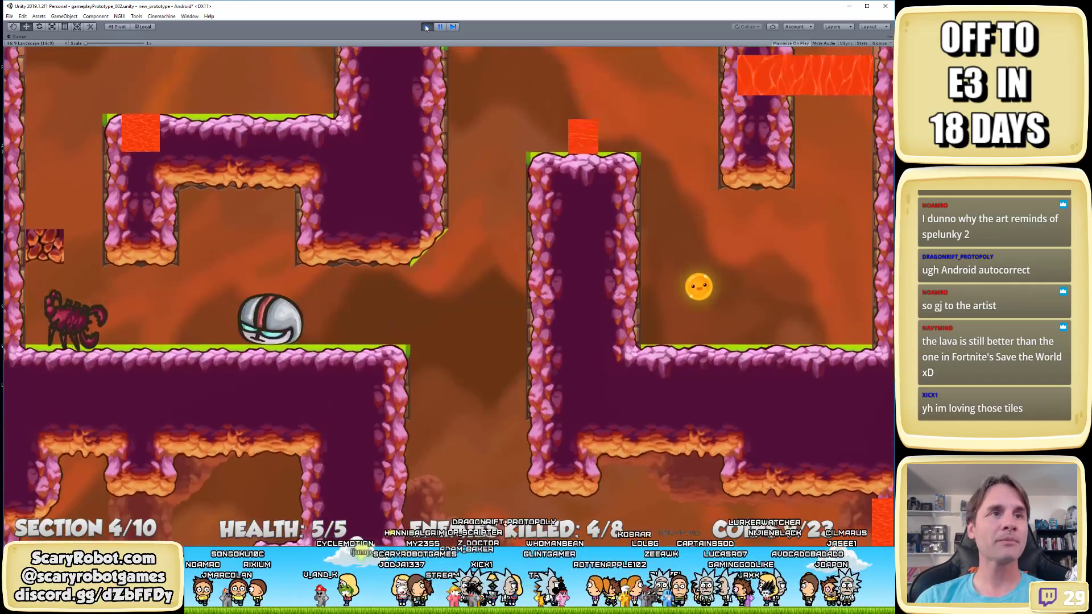
pyautogui.press('Up')
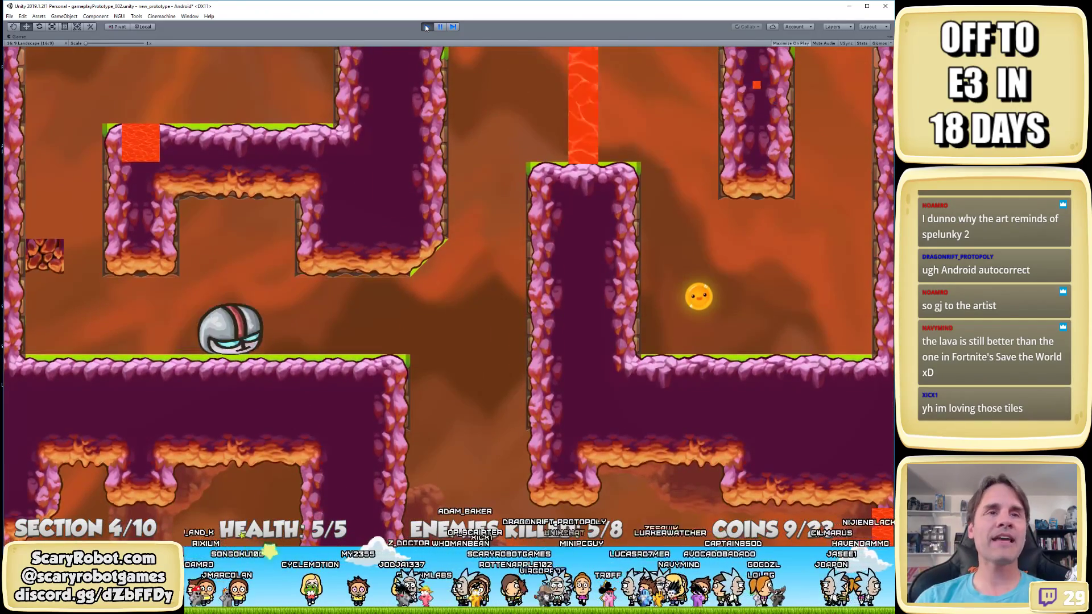
pyautogui.press('Right')
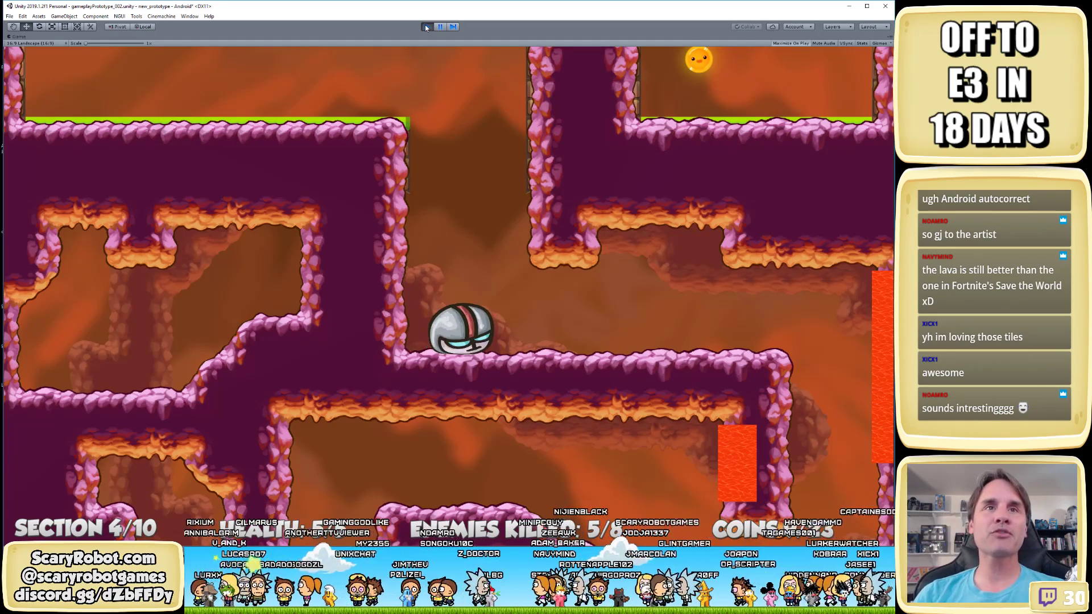
# Stop the play-test and open the section008_CC EASY level section, then section005_CR_EASY
pyautogui.click(426, 26)
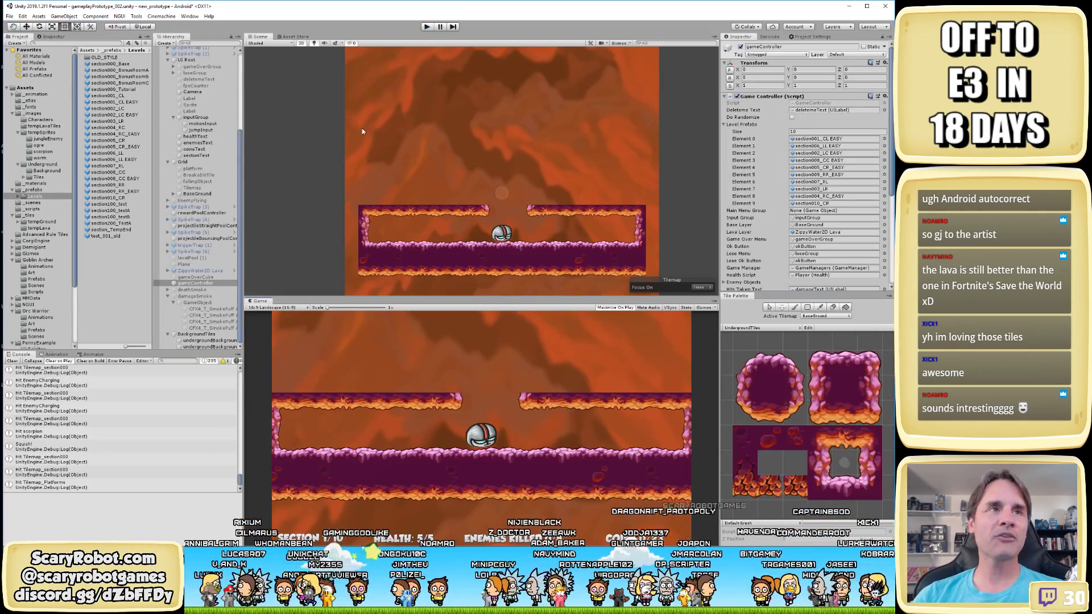
pyautogui.doubleClick(130, 181)
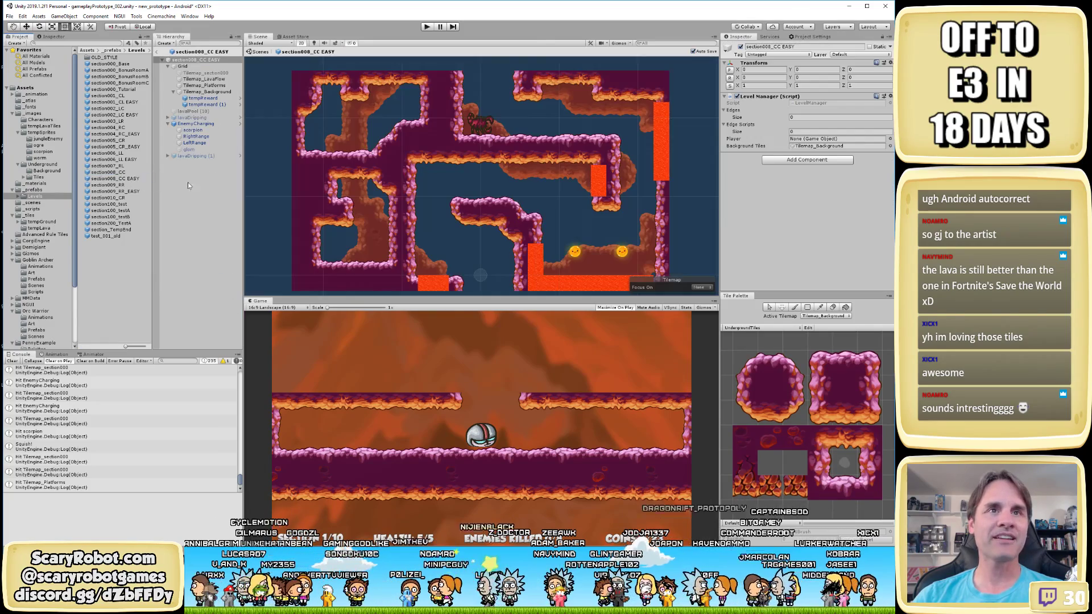
pyautogui.scroll(2, 476, 193)
pyautogui.scroll(-3, 477, 193)
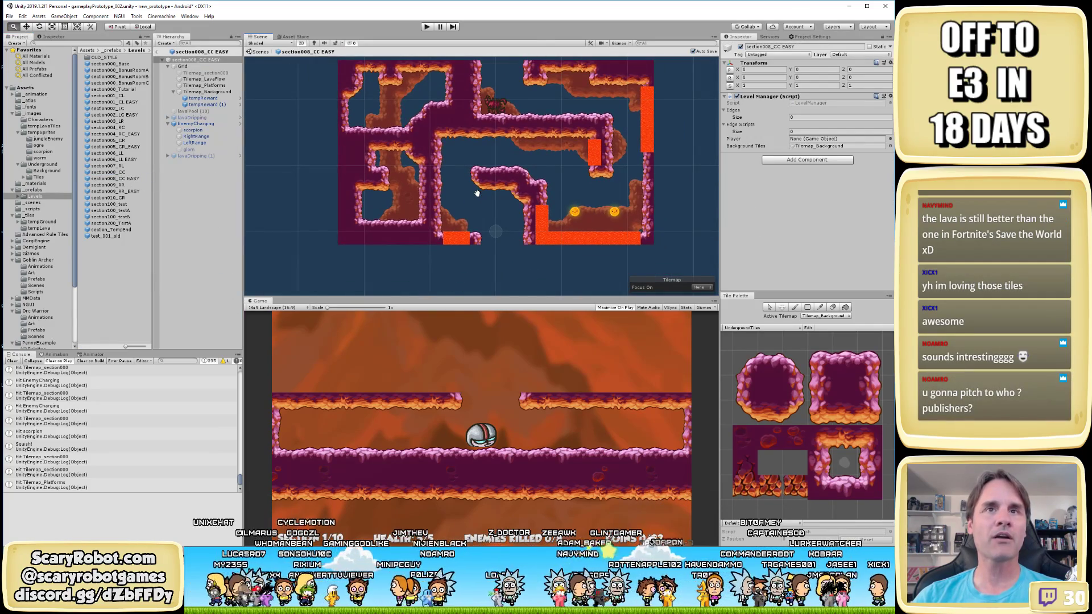
pyautogui.moveTo(477, 194); pyautogui.dragTo(474, 200, button='middle')
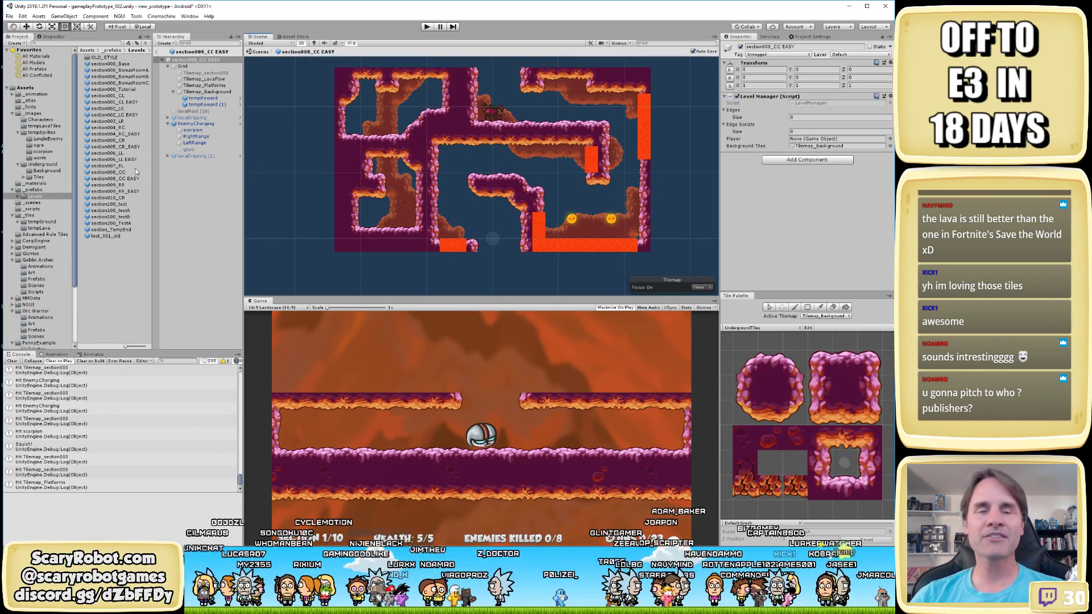
pyautogui.doubleClick(128, 147)
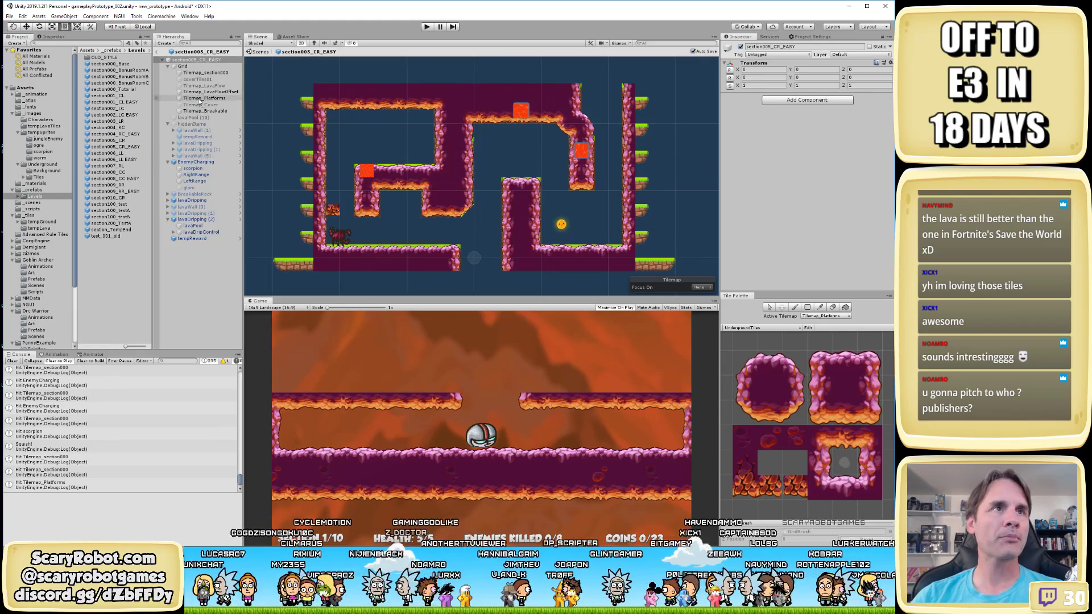
# Hide Tilemap_section000, show Tilemap_Cover, and start Play mode with Ctrl+P
pyautogui.click(218, 99)
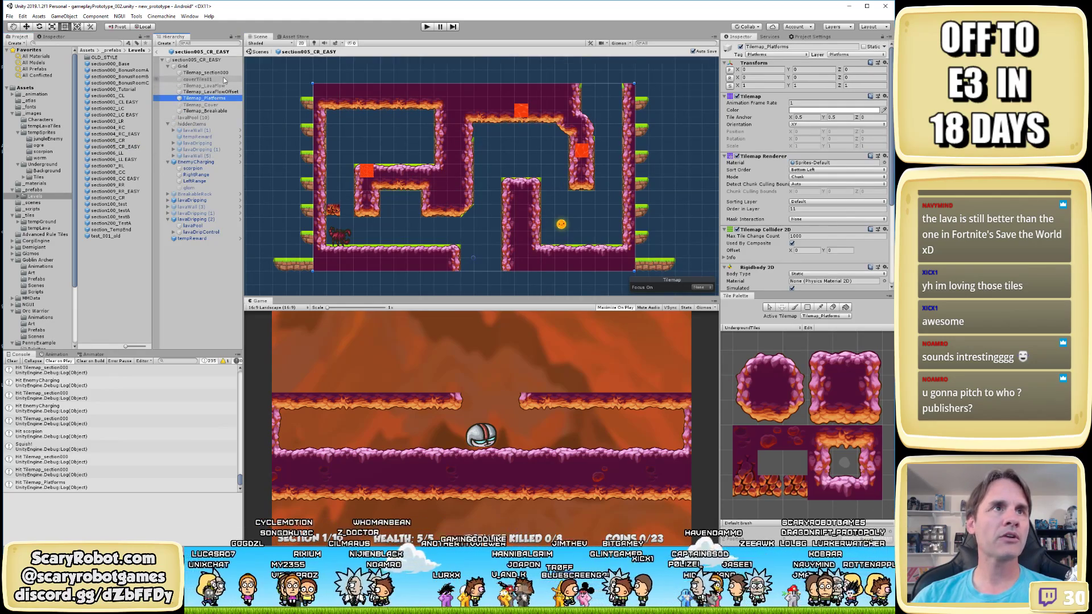
pyautogui.click(205, 73)
pyautogui.click(739, 47)
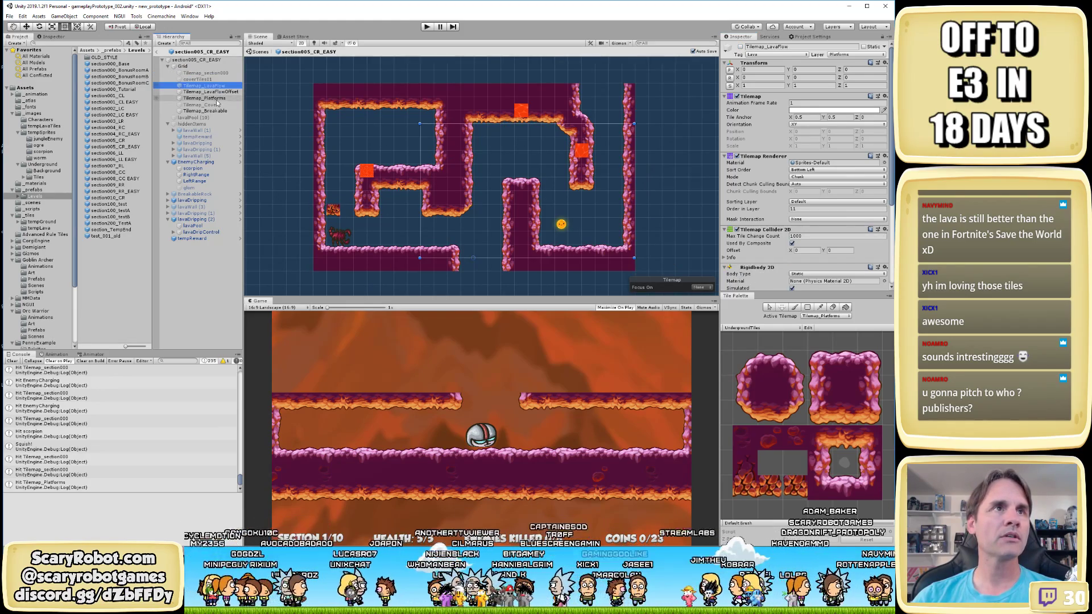
pyautogui.click(427, 160)
pyautogui.click(740, 47)
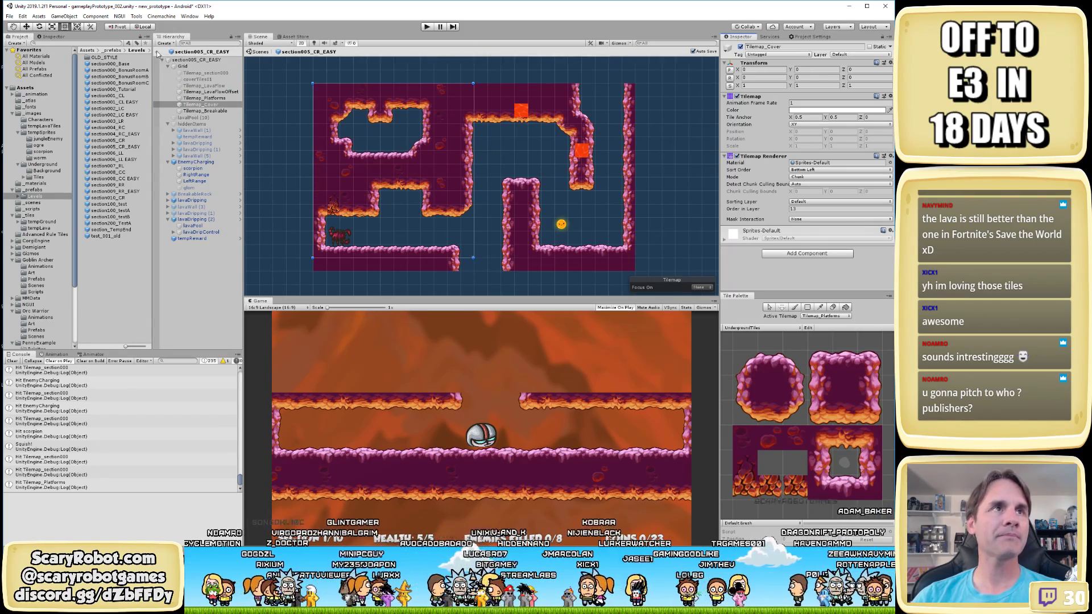
pyautogui.hotkey('ctrl', 'p')
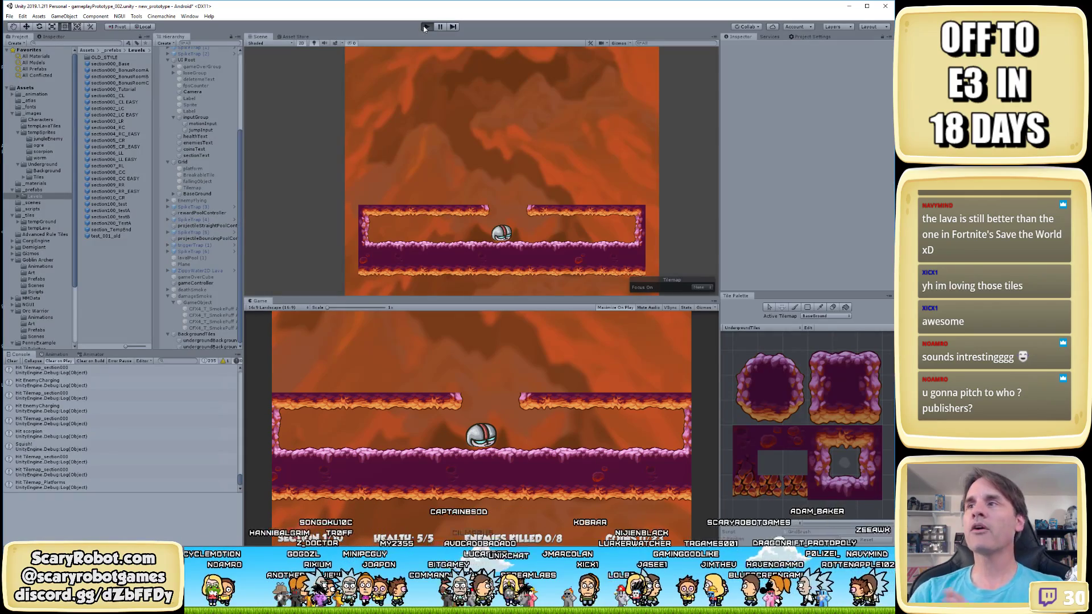
# Play-test the lava-cave level in a maximised Game view, collecting coins, then stop it
pyautogui.click(425, 27)
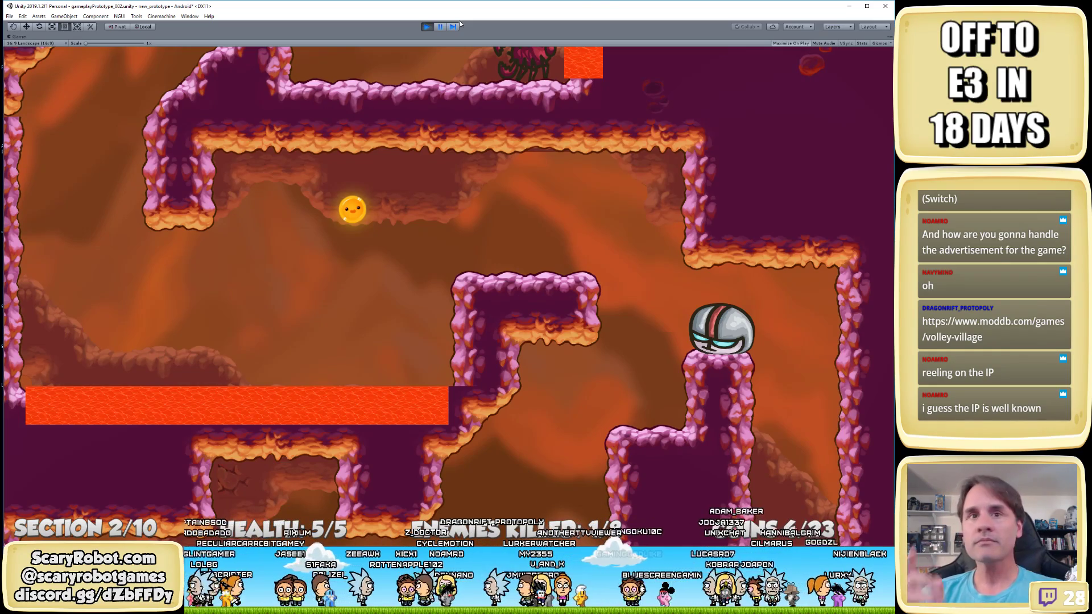
pyautogui.click(426, 26)
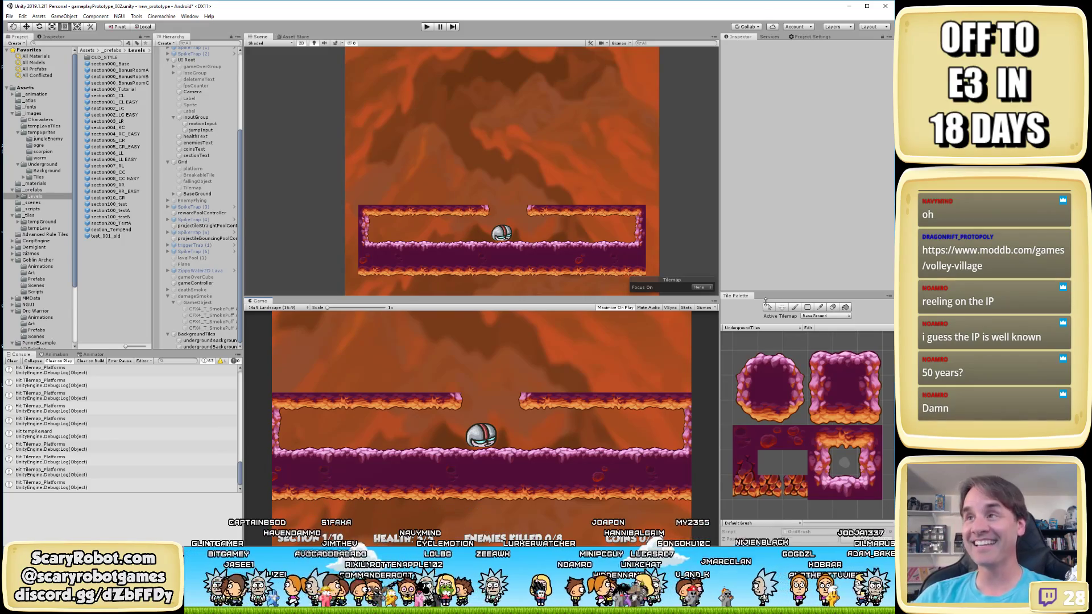
# Switch the Tile Palette to UndergroundBackgroundTiles and open the section001_CL EASY prefab
pyautogui.moveTo(572, 229); pyautogui.dragTo(571, 193, button='middle')
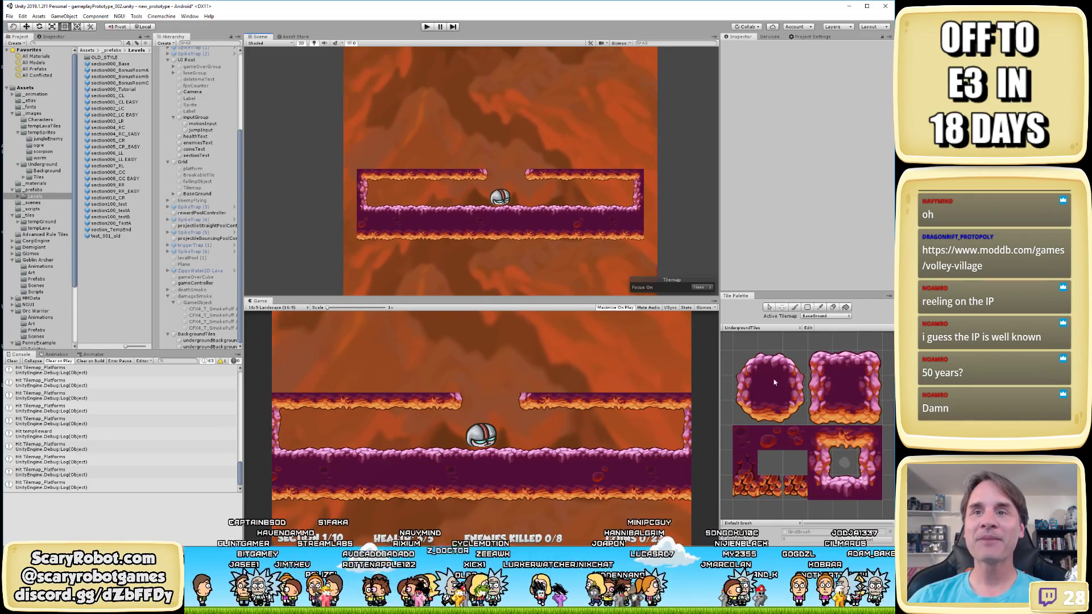
pyautogui.click(751, 328)
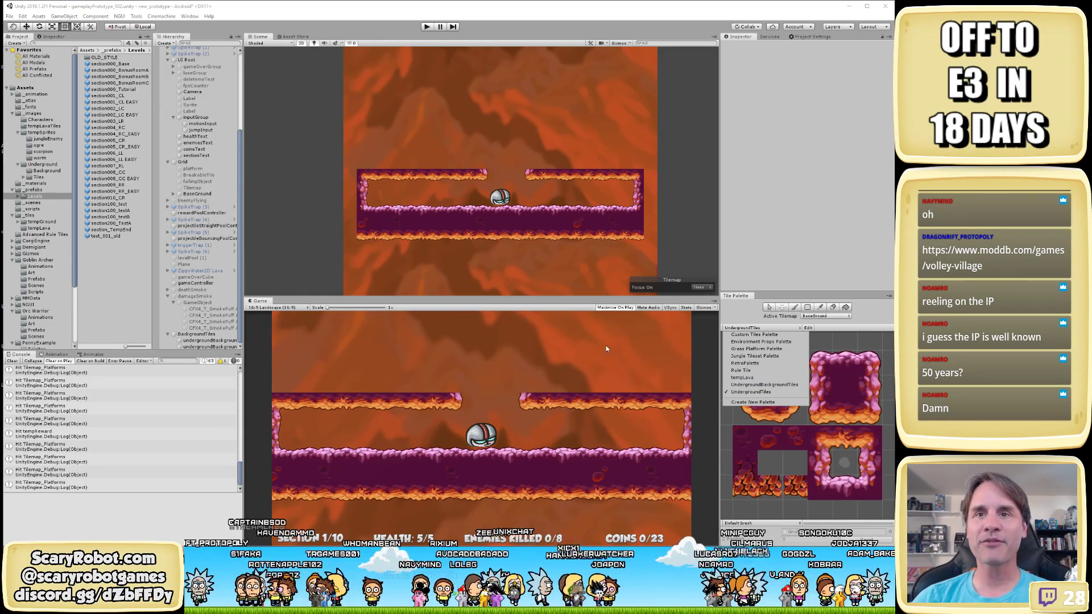
pyautogui.click(854, 343)
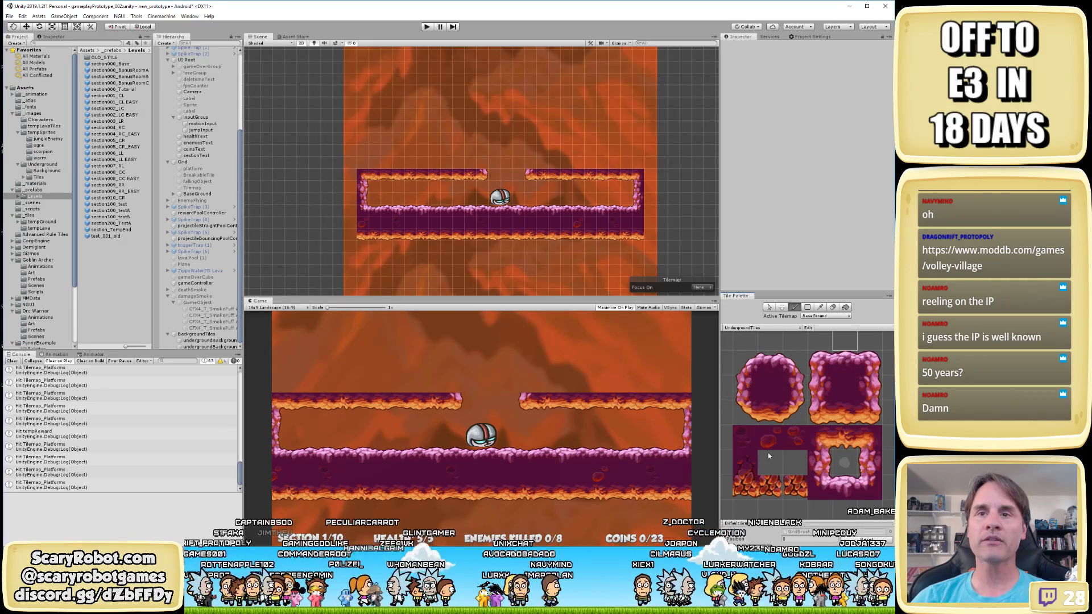
pyautogui.click(759, 327)
pyautogui.click(757, 387)
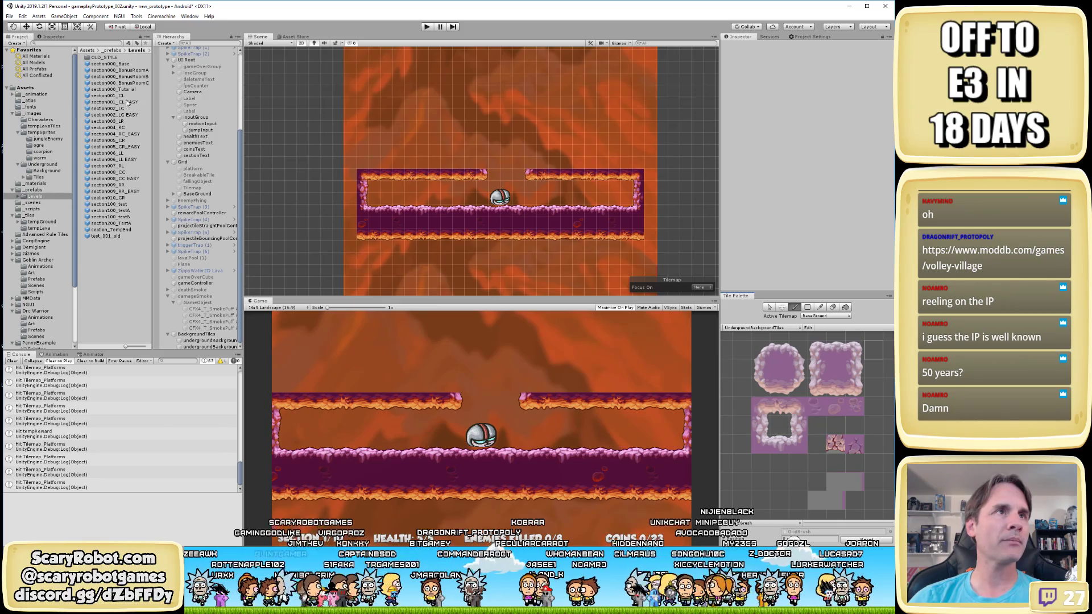
pyautogui.doubleClick(128, 101)
# Tint Tilemap_BackgroundTiles a darker, muted brown (9D6852) instead of bright orange
pyautogui.scroll(2, 584, 226)
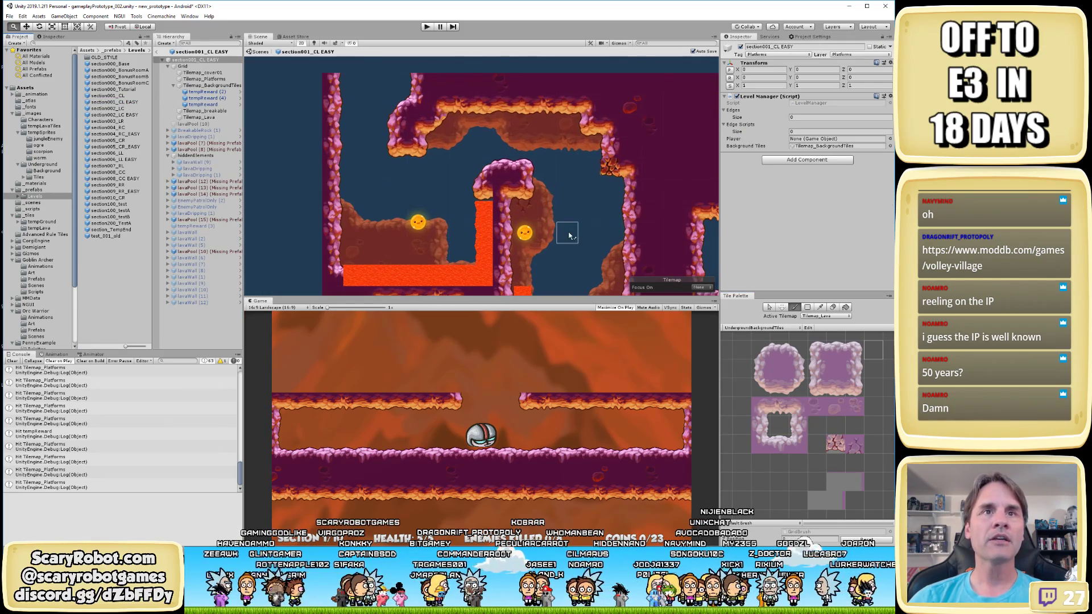
pyautogui.click(210, 86)
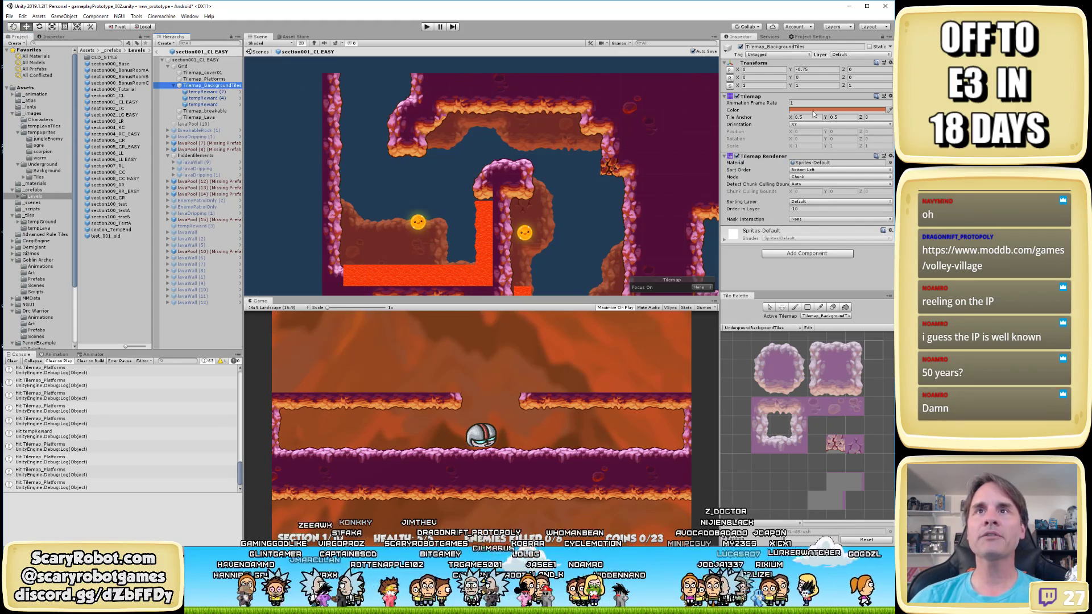
pyautogui.click(837, 110)
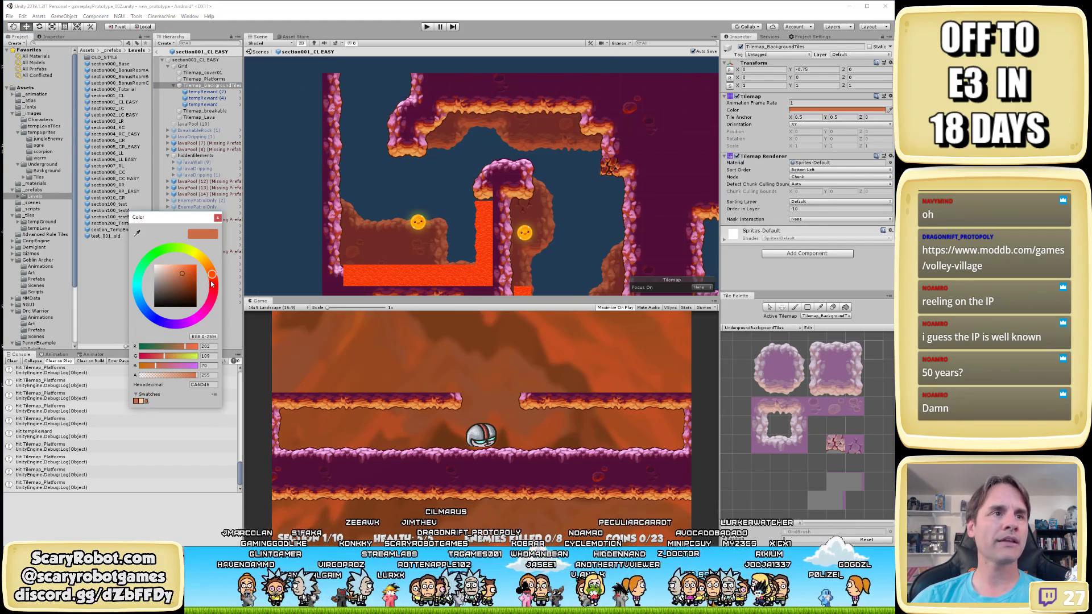
pyautogui.moveTo(173, 273); pyautogui.dragTo(182, 274)
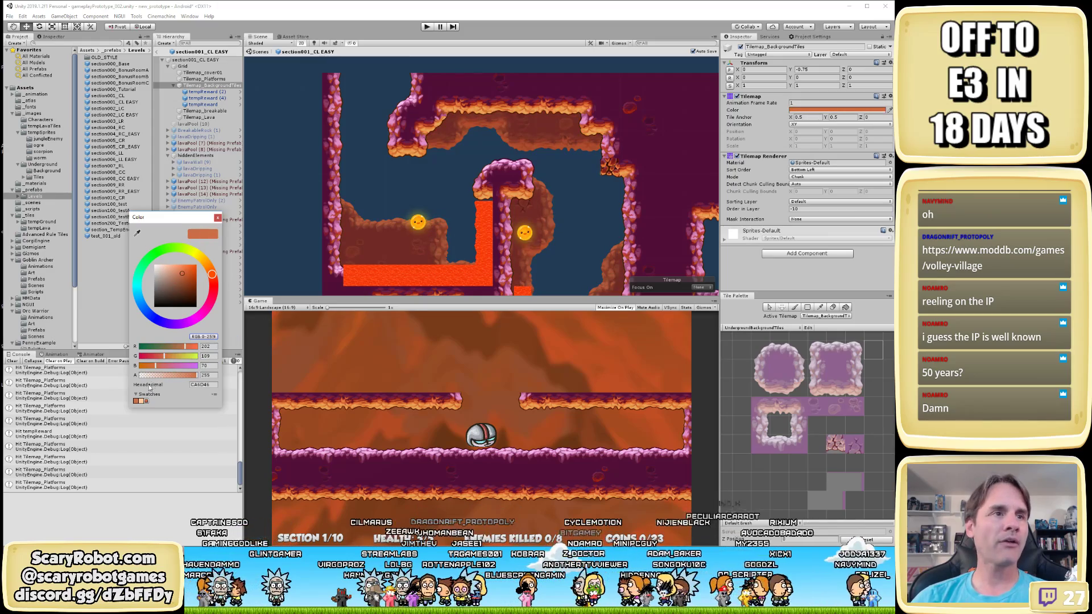
pyautogui.click(217, 218)
# Pan around the level to check the darker background tiles
pyautogui.moveTo(609, 248); pyautogui.dragTo(624, 209, button='middle')
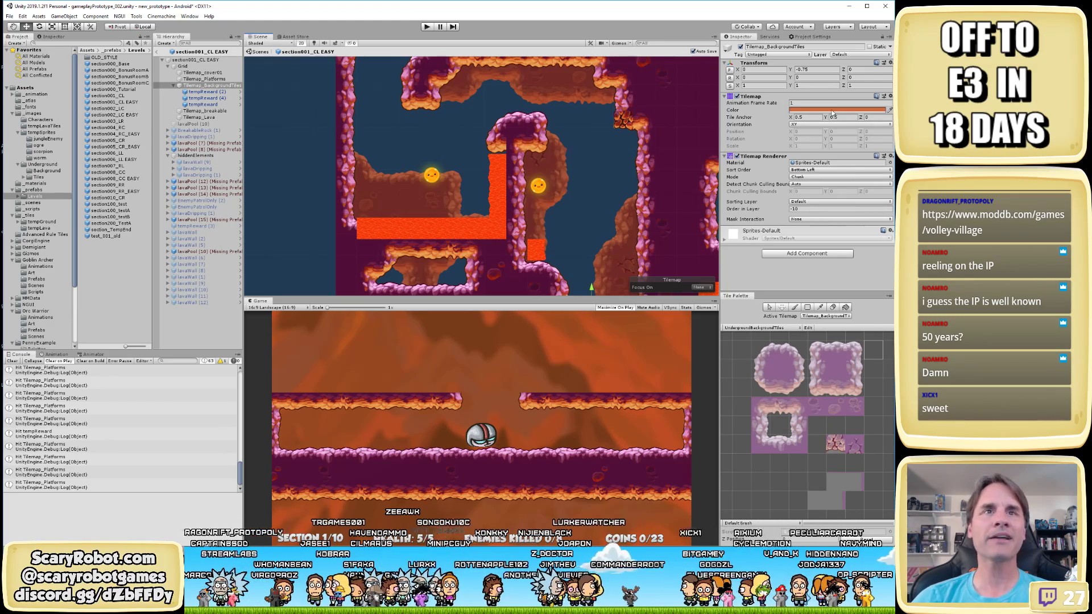
pyautogui.scroll(-2, 592, 210)
pyautogui.scroll(-2, 592, 210)
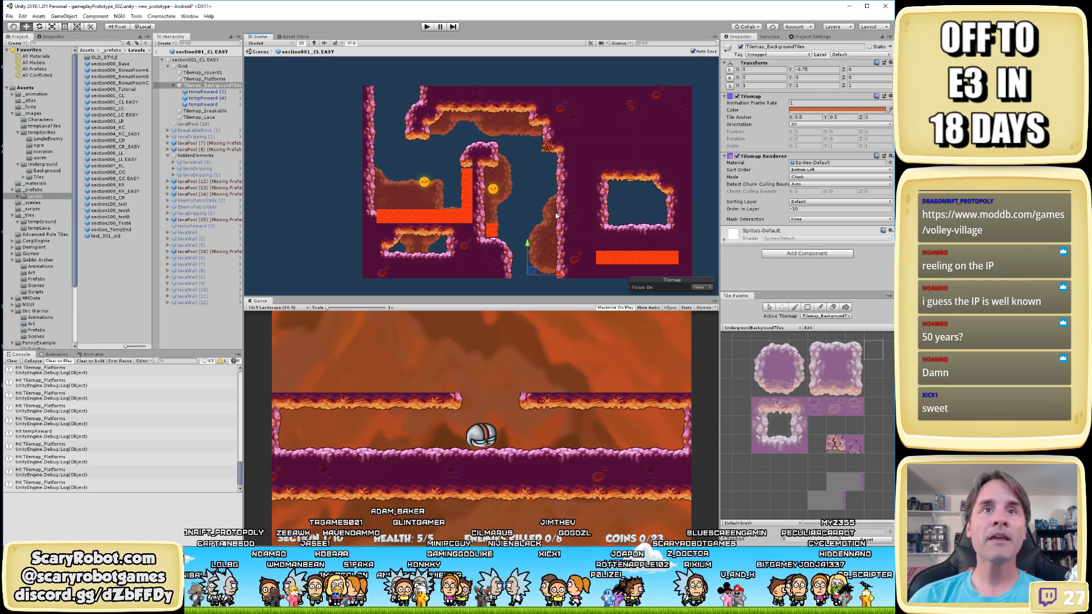
pyautogui.scroll(3, 573, 239)
pyautogui.click(206, 86)
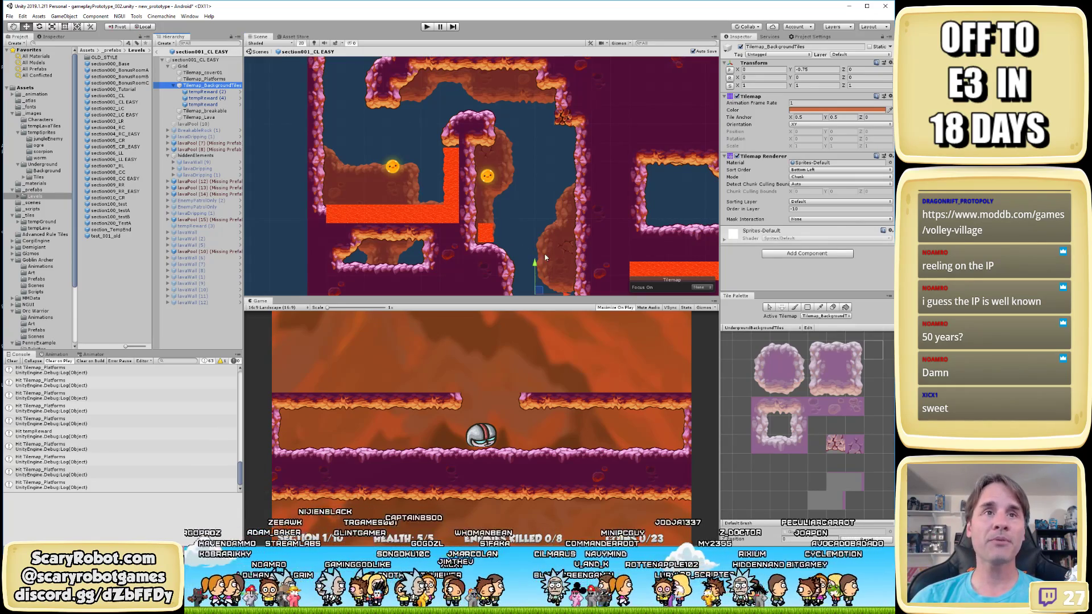
pyautogui.scroll(-3, 427, 131)
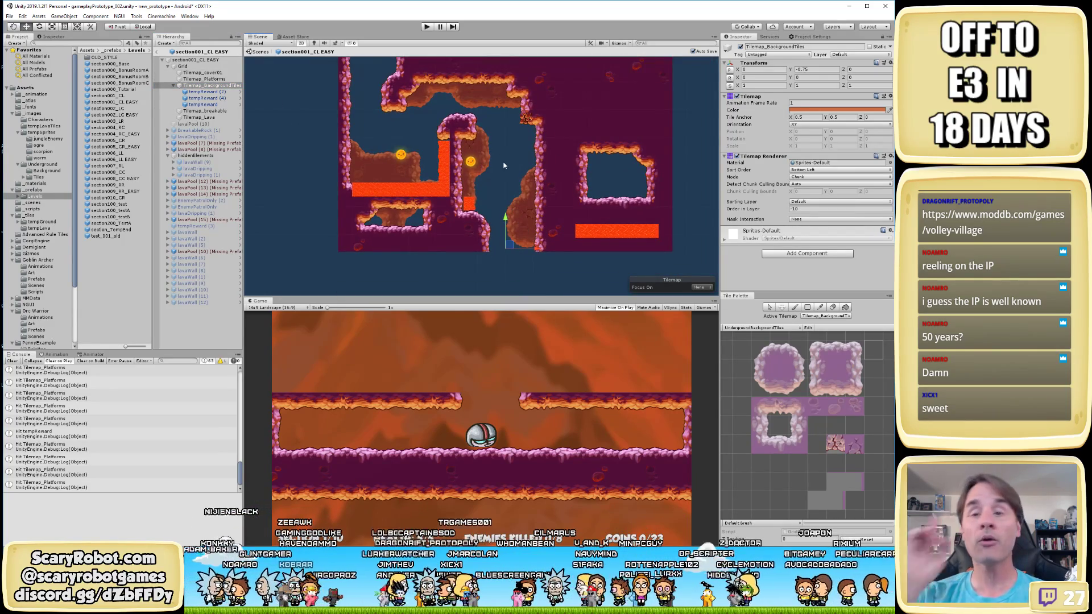
pyautogui.moveTo(589, 106); pyautogui.dragTo(580, 172, button='middle')
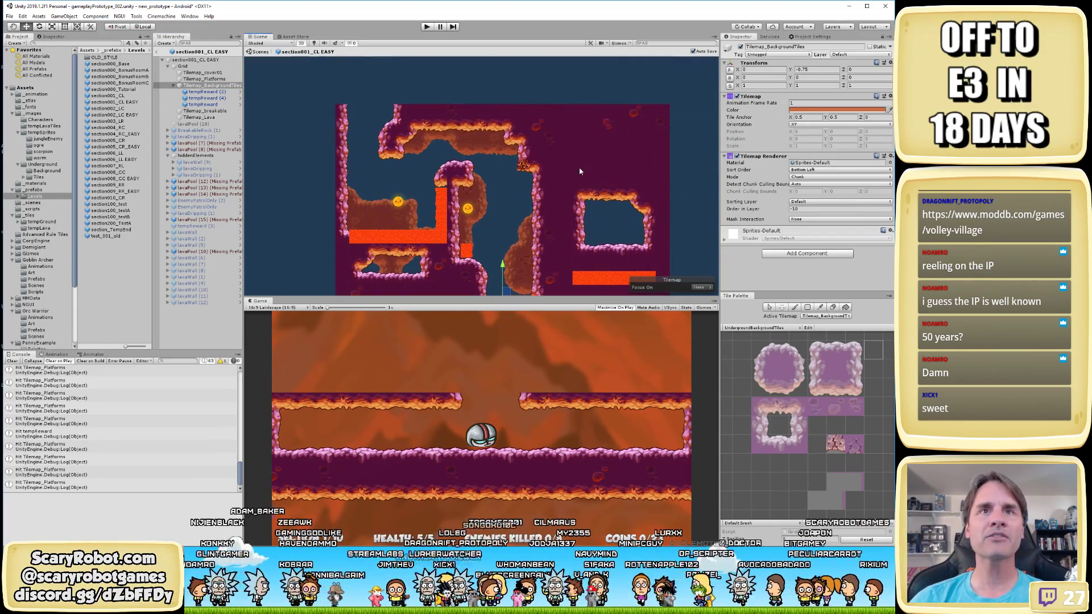
pyautogui.click(580, 171)
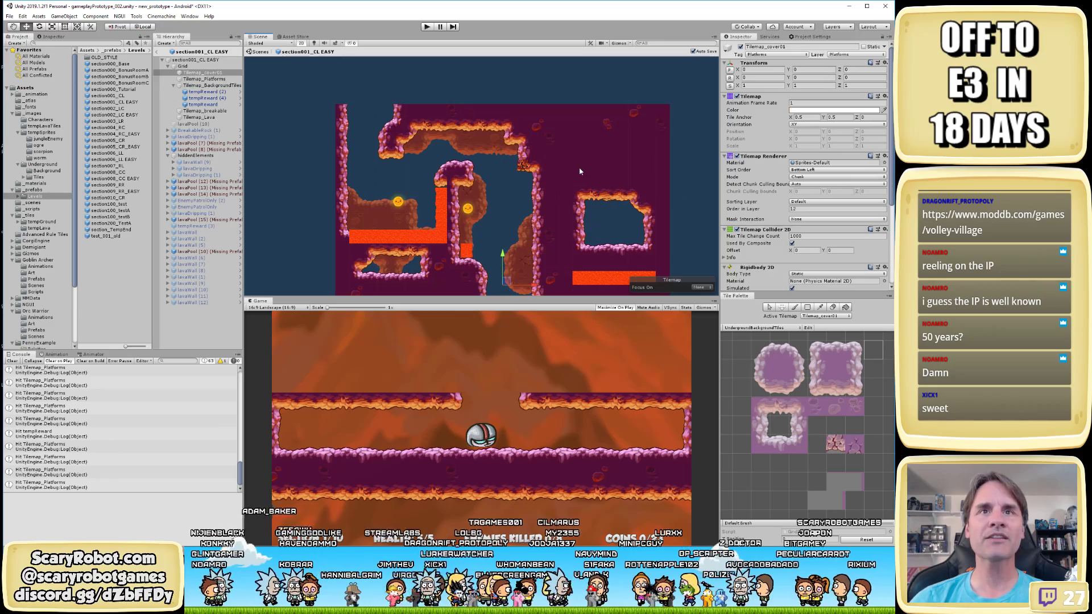
# Inspect the Tilemap_Platforms, Tilemap_cover01 and Tilemap_BackgroundTiles layers while panning the cave
pyautogui.click(220, 79)
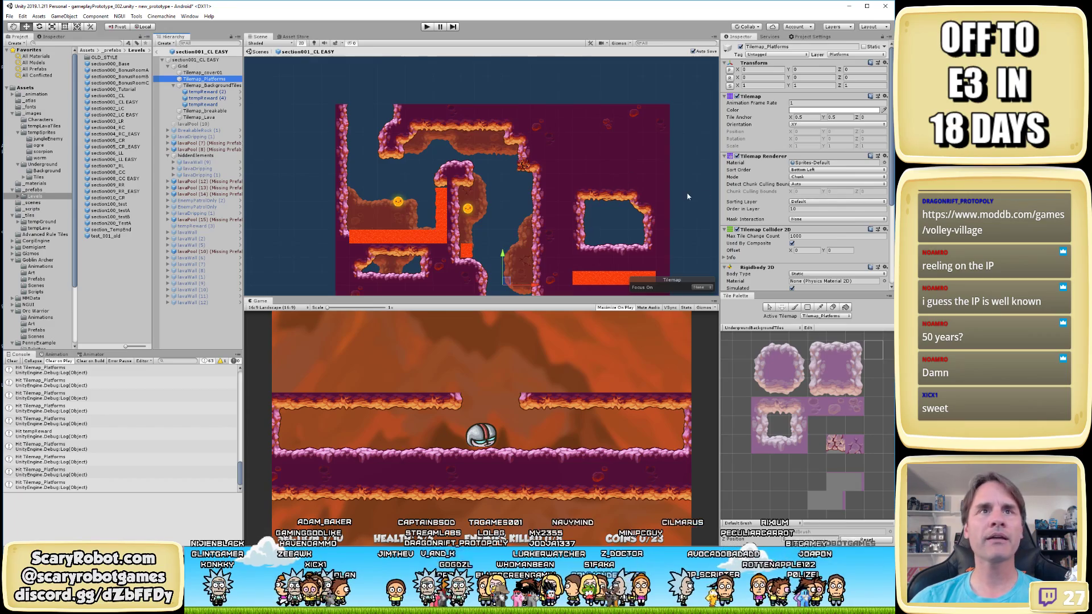
pyautogui.scroll(2, 688, 197)
pyautogui.moveTo(607, 177); pyautogui.dragTo(576, 127, button='middle')
pyautogui.moveTo(637, 83); pyautogui.dragTo(630, 109, button='middle')
pyautogui.scroll(-3, 802, 222)
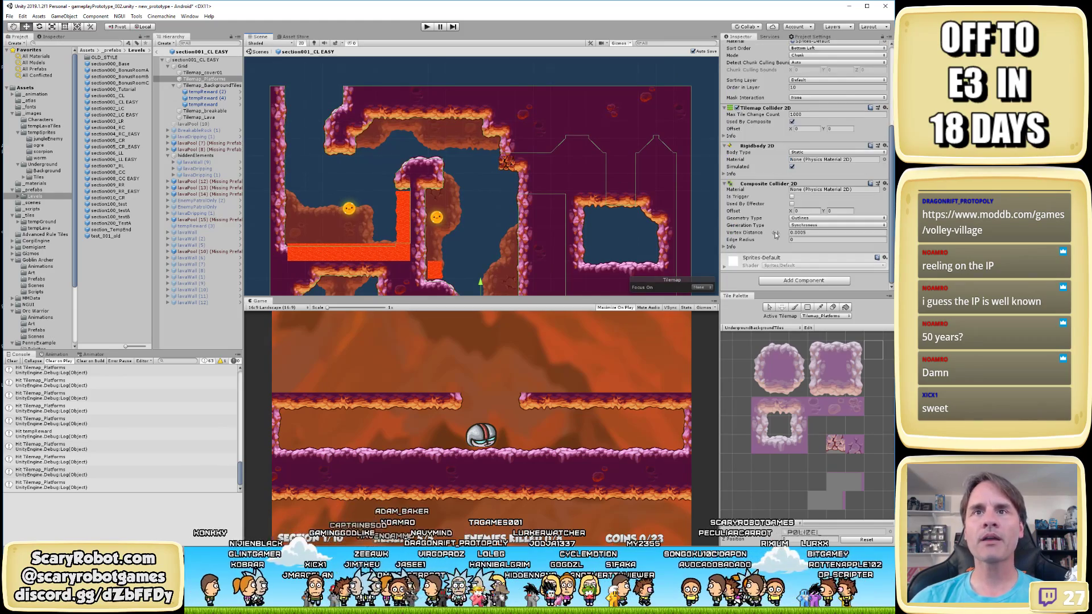
pyautogui.click(218, 73)
pyautogui.click(218, 86)
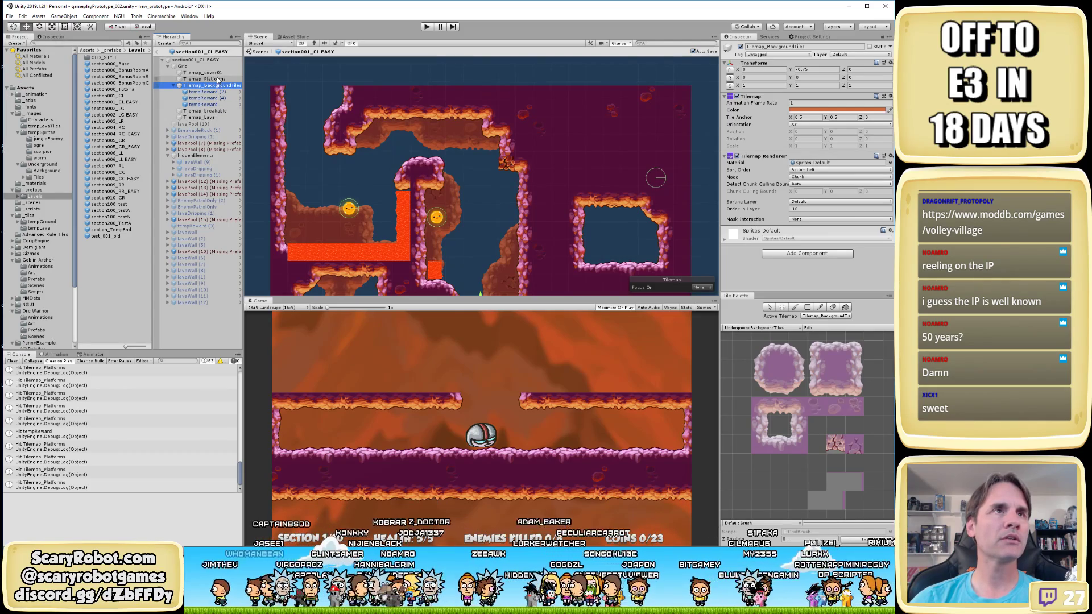
pyautogui.click(219, 73)
pyautogui.click(740, 47)
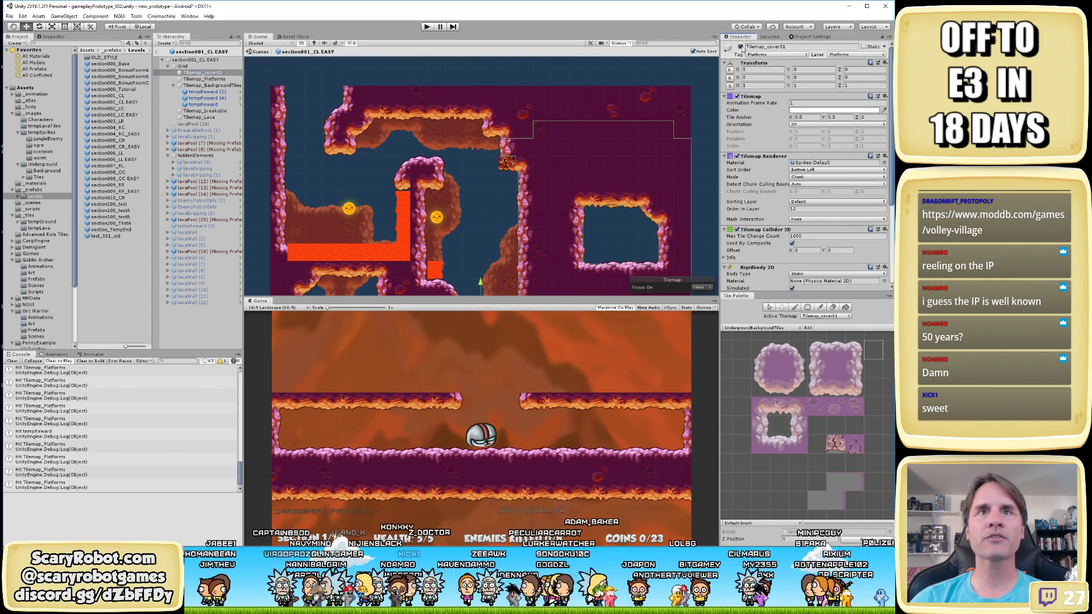
pyautogui.moveTo(643, 228); pyautogui.dragTo(612, 188, button='middle')
pyautogui.scroll(-2, 600, 176)
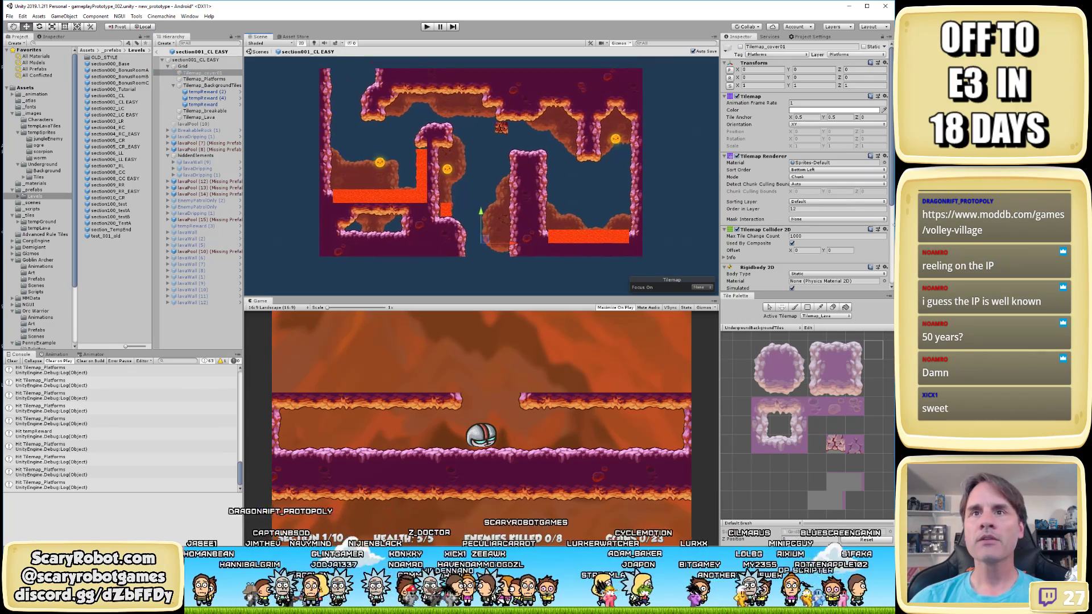
pyautogui.scroll(-5, 861, 239)
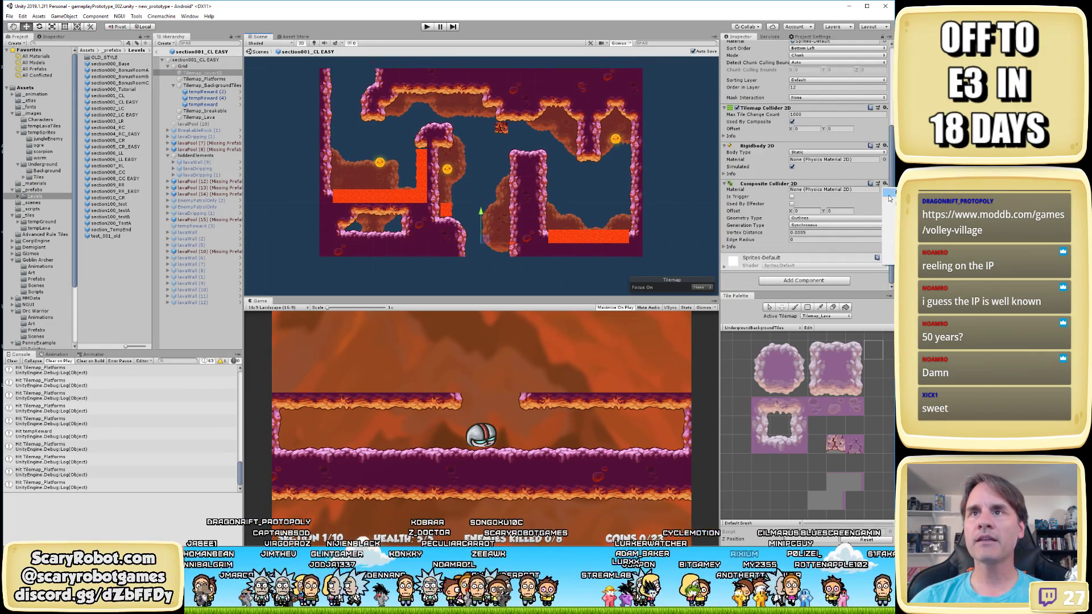
# Remove the Composite Collider 2D component from Tilemap_Platforms
pyautogui.click(637, 107)
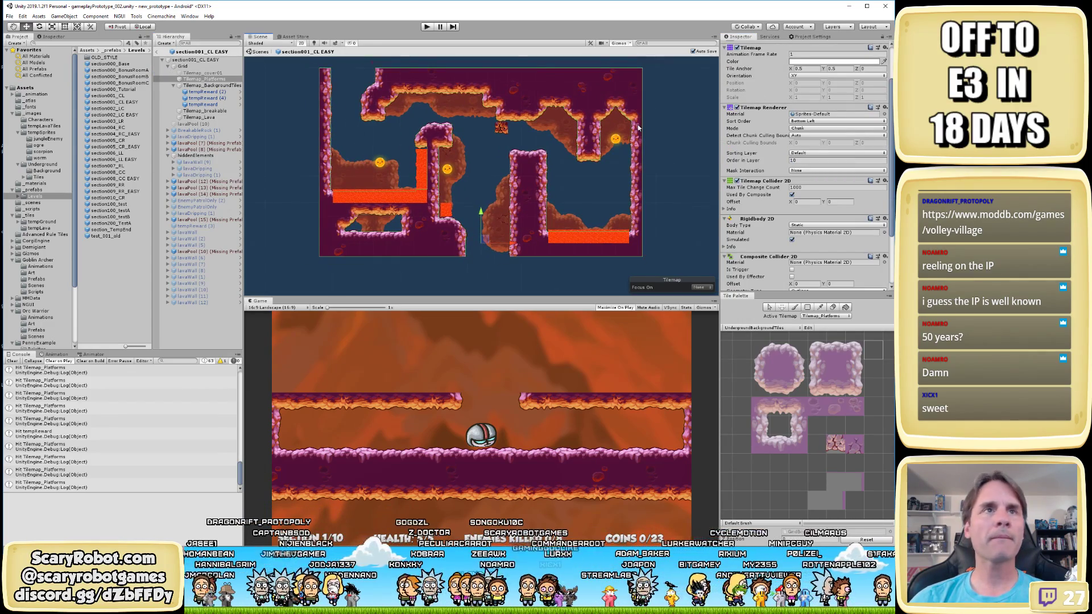
pyautogui.scroll(1, 639, 128)
pyautogui.press('Up')
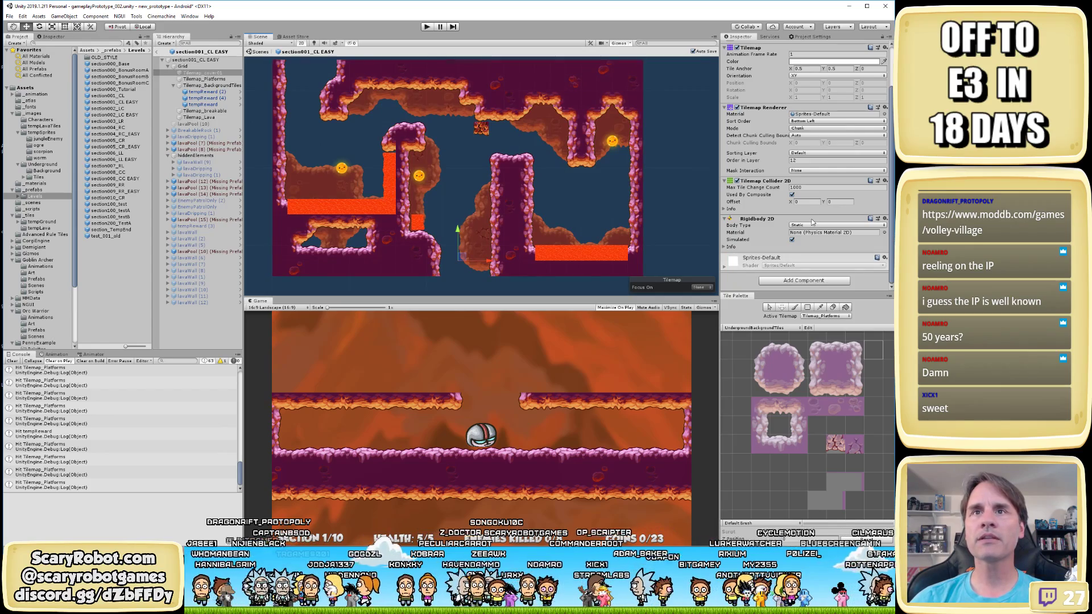
pyautogui.scroll(-3, 820, 229)
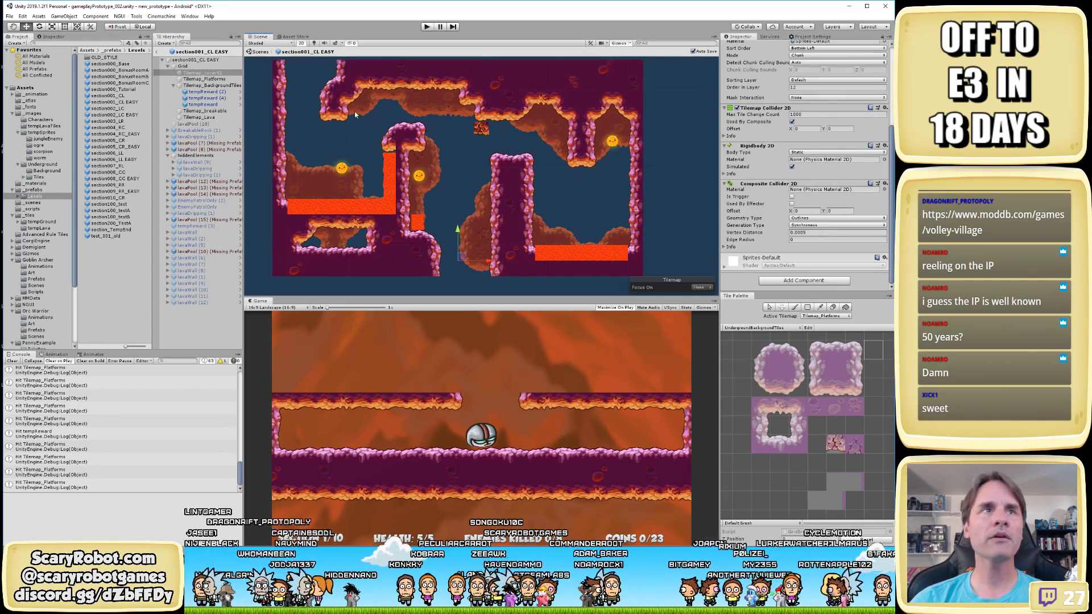
pyautogui.click(221, 86)
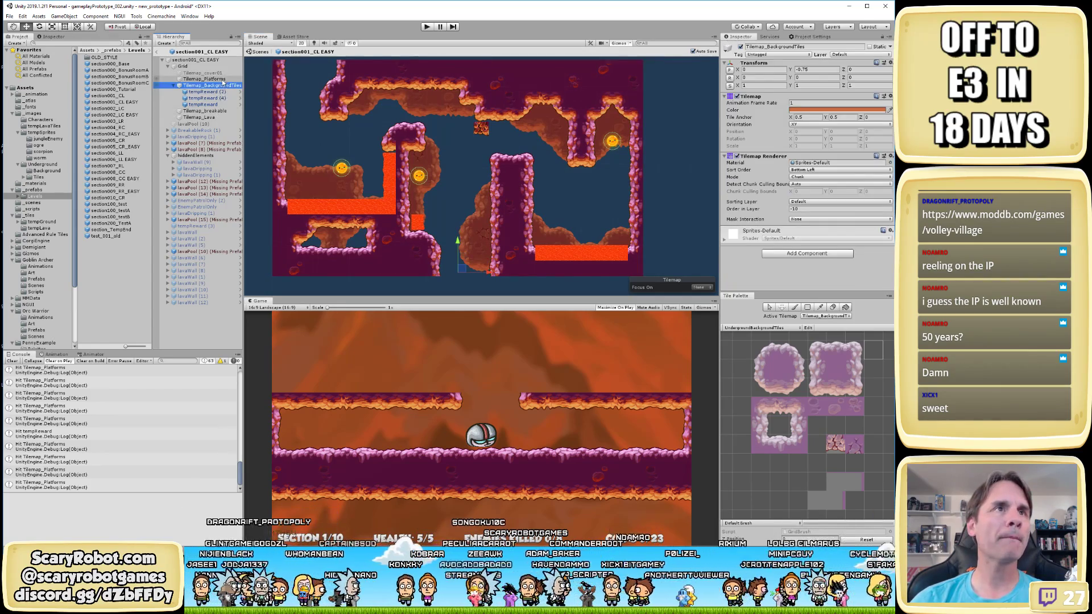
pyautogui.click(222, 79)
pyautogui.scroll(-5, 848, 257)
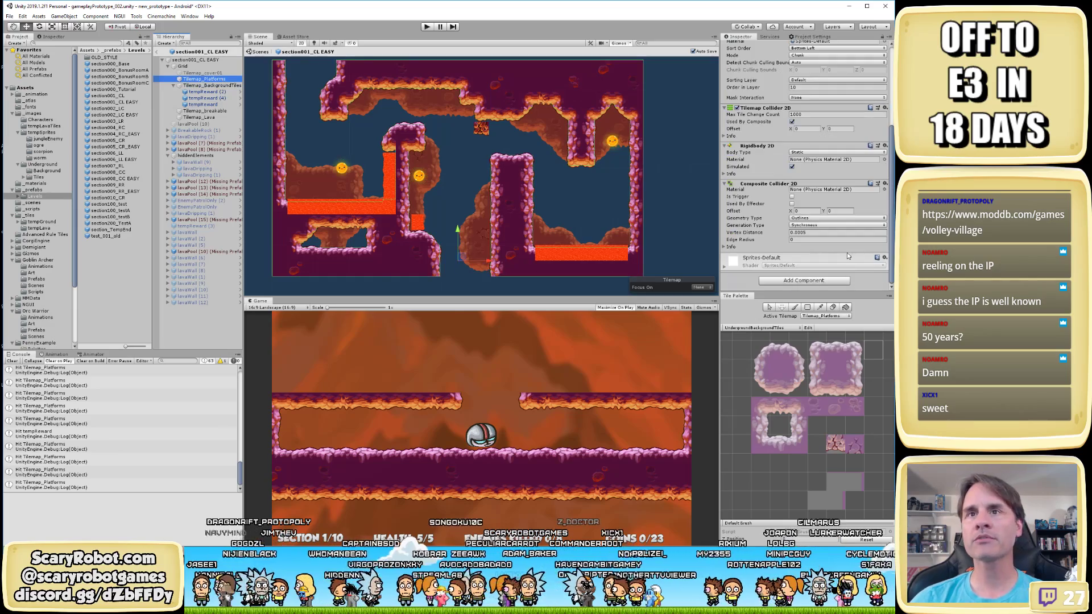
pyautogui.click(885, 184)
pyautogui.click(890, 205)
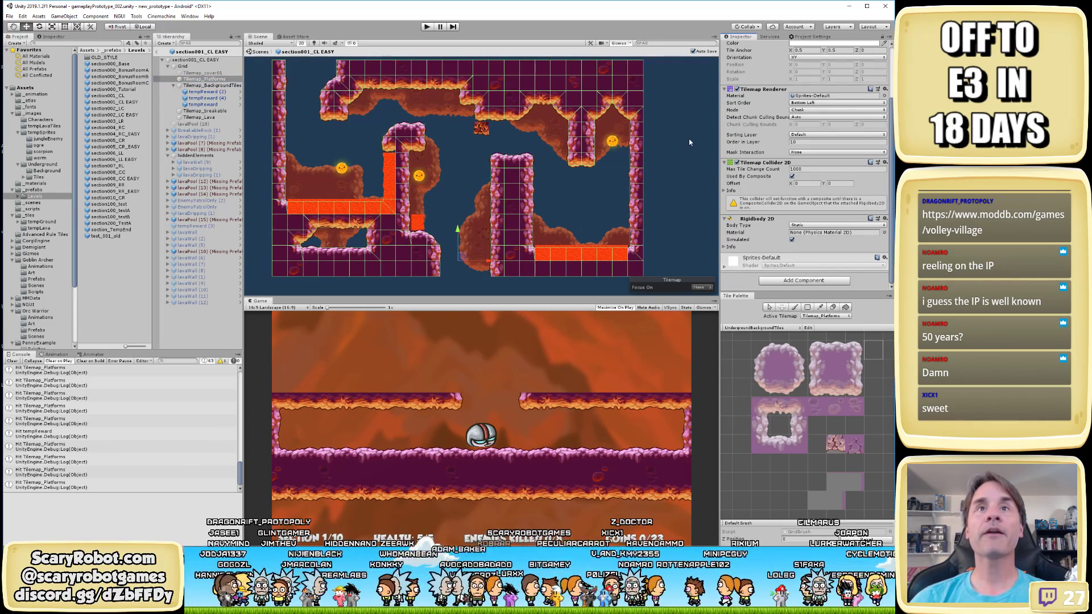
pyautogui.hotkey('shift', 'space')
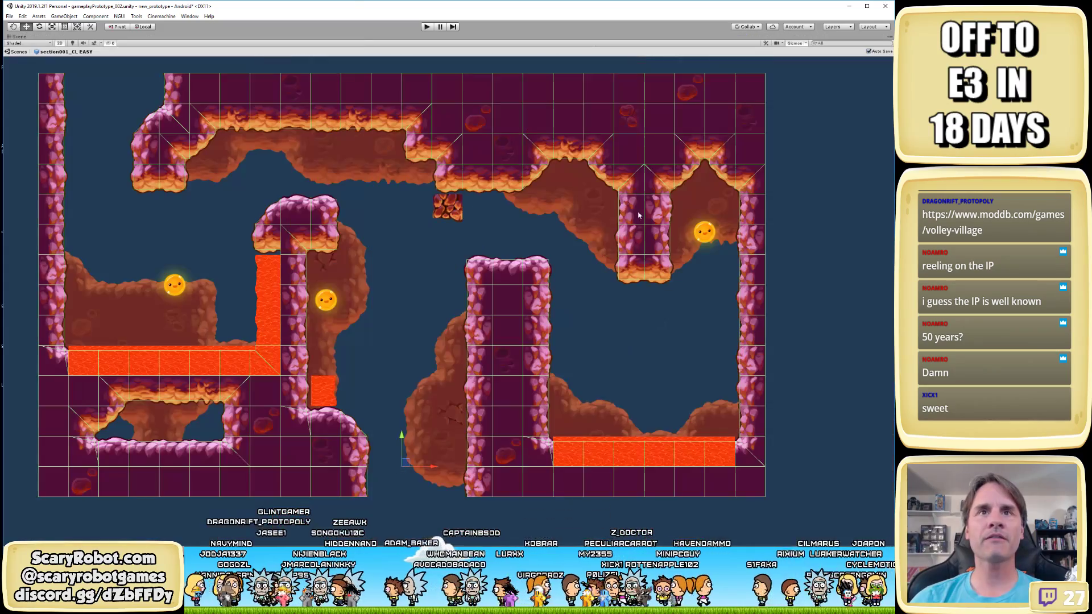
pyautogui.press('f')
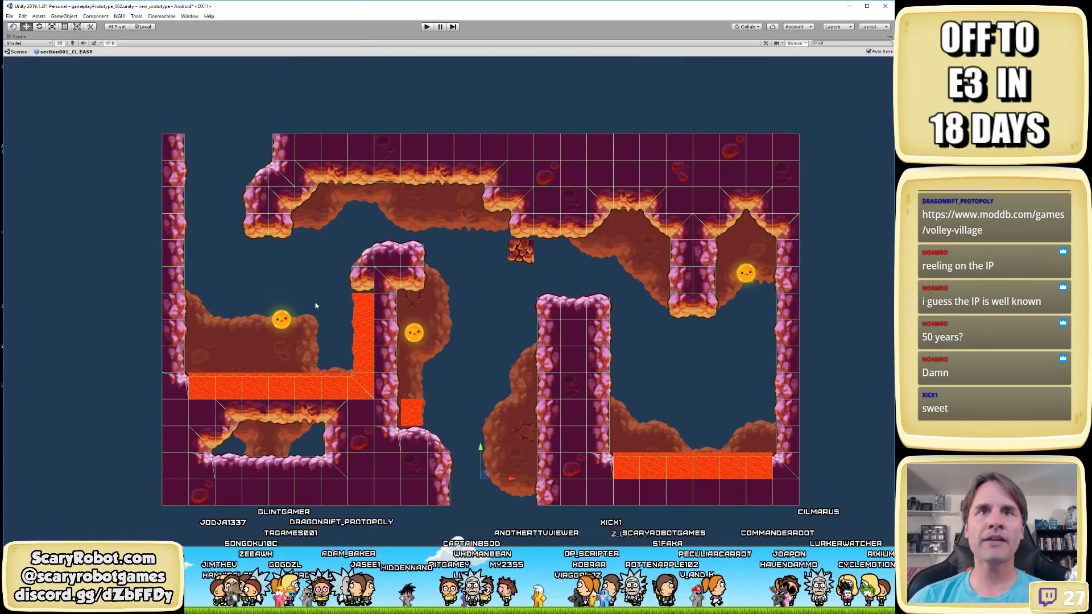
pyautogui.scroll(5, 564, 299)
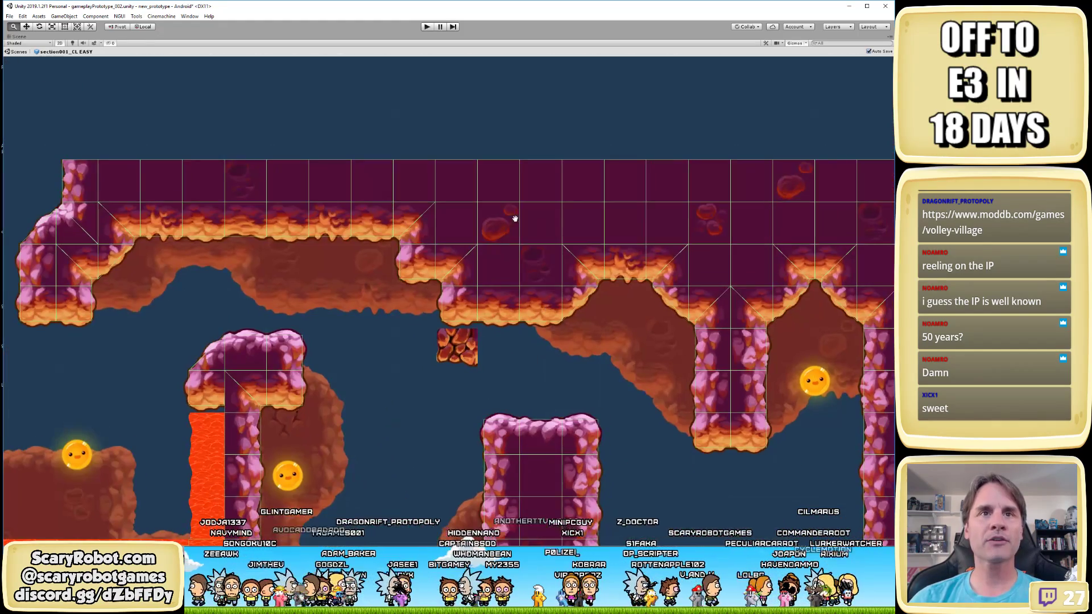
pyautogui.moveTo(498, 245); pyautogui.dragTo(489, 193, button='middle')
pyautogui.scroll(-5, 561, 262)
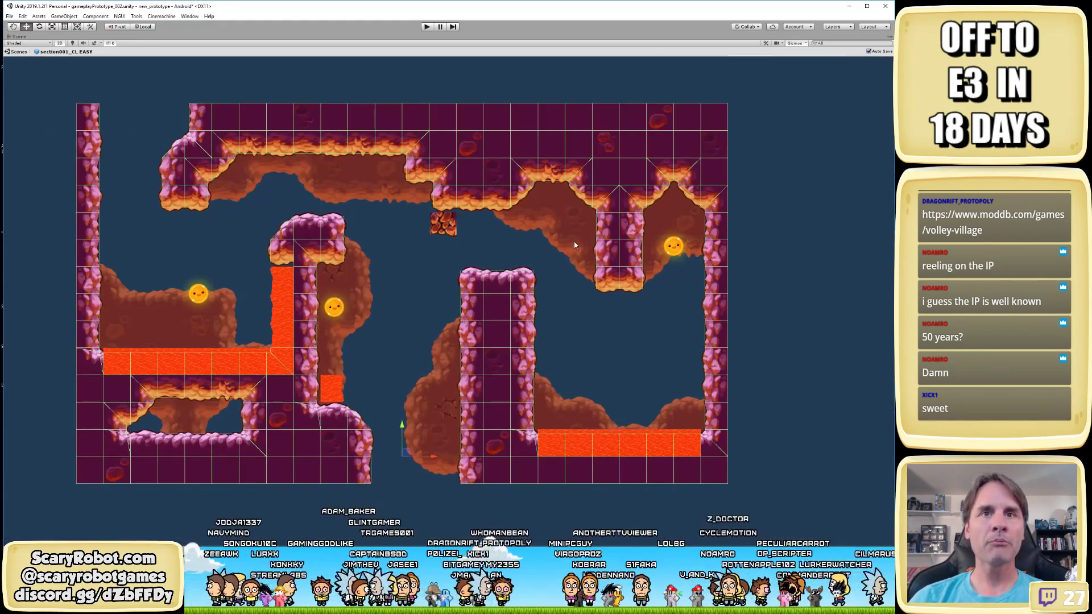
pyautogui.hotkey('shift', 'space')
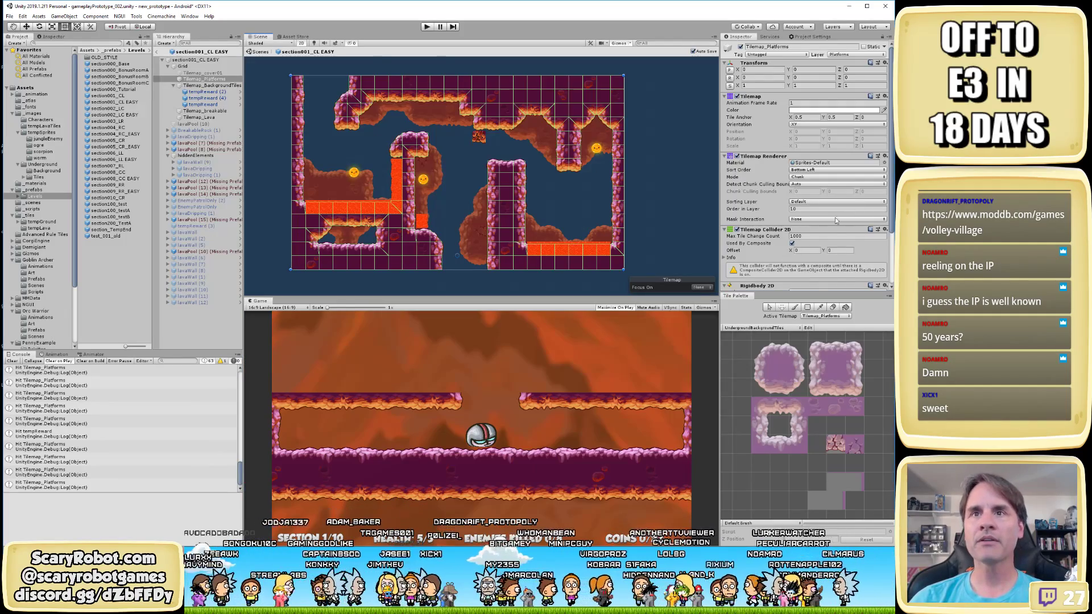
pyautogui.scroll(-3, 835, 220)
# Add a Composite Collider 2D to Tilemap_Platforms and pan over the cave platforms
pyautogui.click(821, 279)
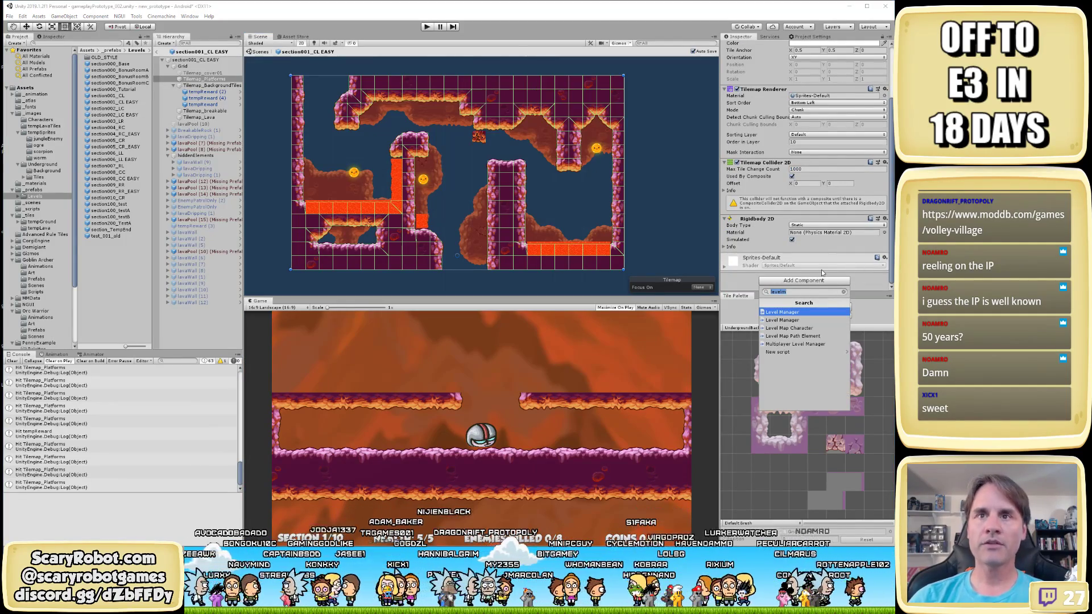
pyautogui.write('comp')
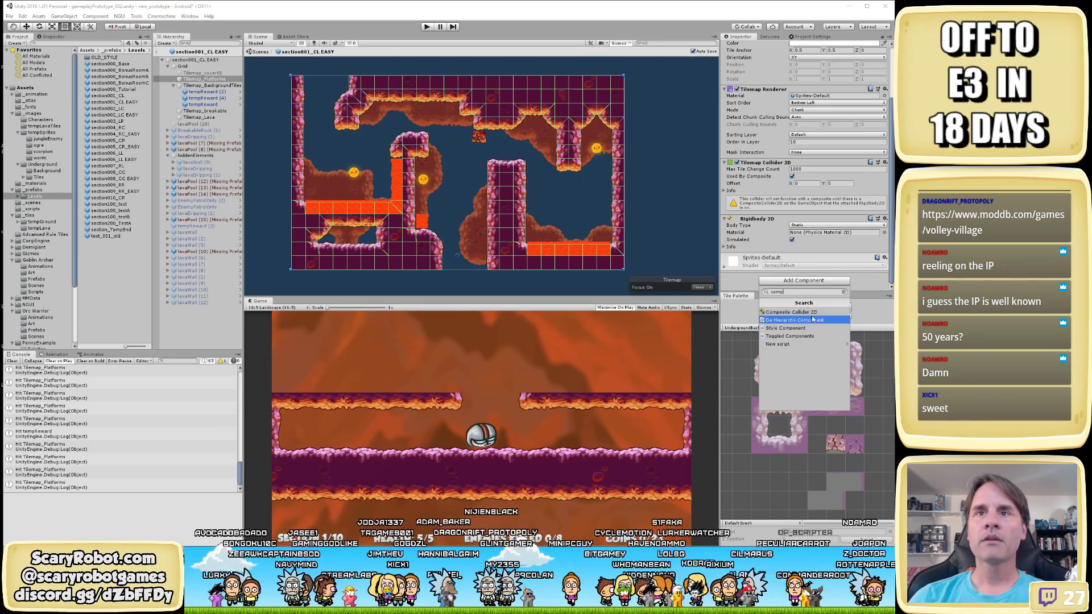
pyautogui.click(791, 312)
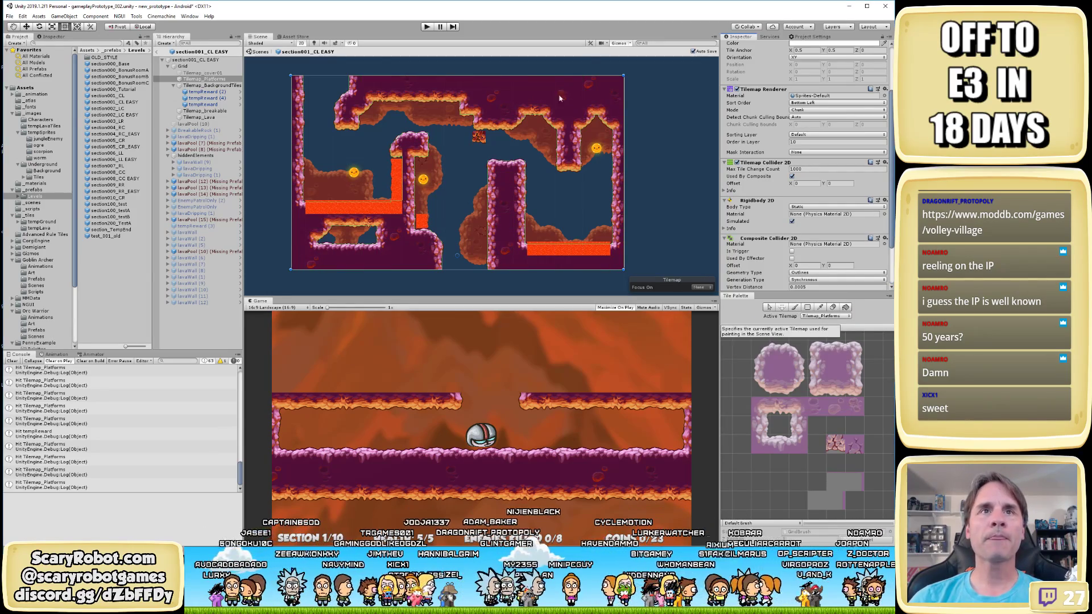
pyautogui.scroll(3, 507, 103)
pyautogui.scroll(3, 506, 103)
pyautogui.moveTo(507, 103); pyautogui.dragTo(535, 186, button='middle')
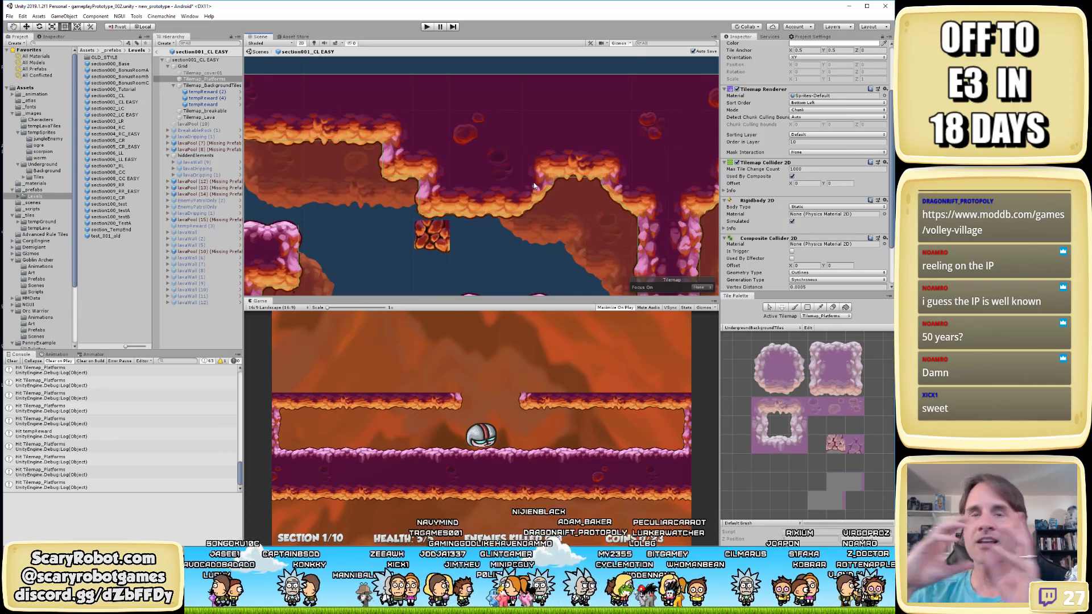
pyautogui.moveTo(534, 182); pyautogui.dragTo(407, 147, button='middle')
pyautogui.moveTo(537, 161); pyautogui.dragTo(608, 145, button='middle')
pyautogui.moveTo(492, 203); pyautogui.dragTo(616, 226, button='middle')
pyautogui.scroll(-3, 524, 202)
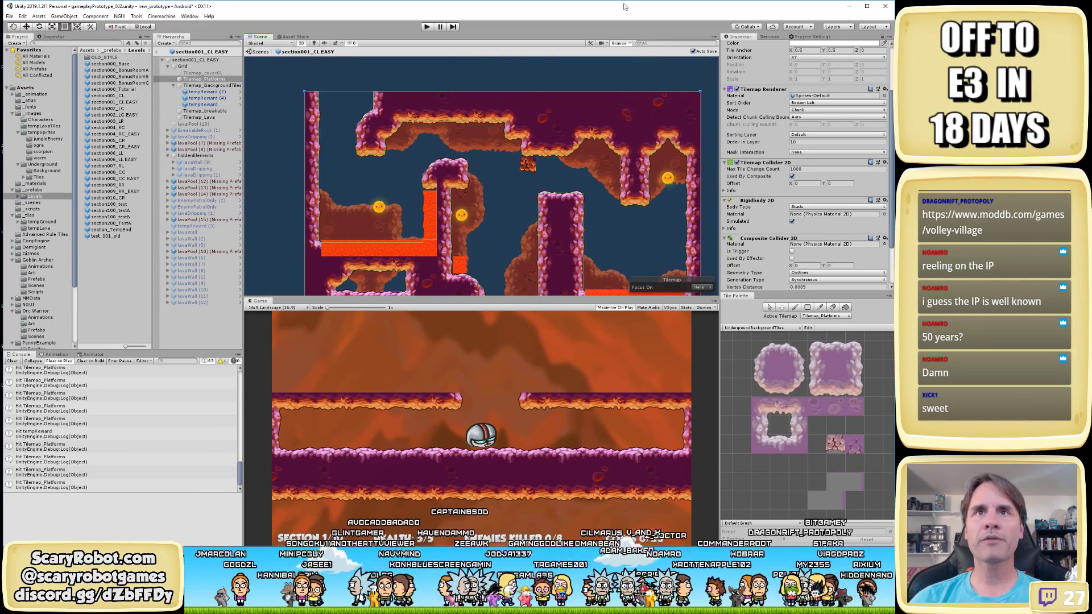
# Toggle the rendering statistics on and off, then start play-testing the level
pyautogui.click(686, 308)
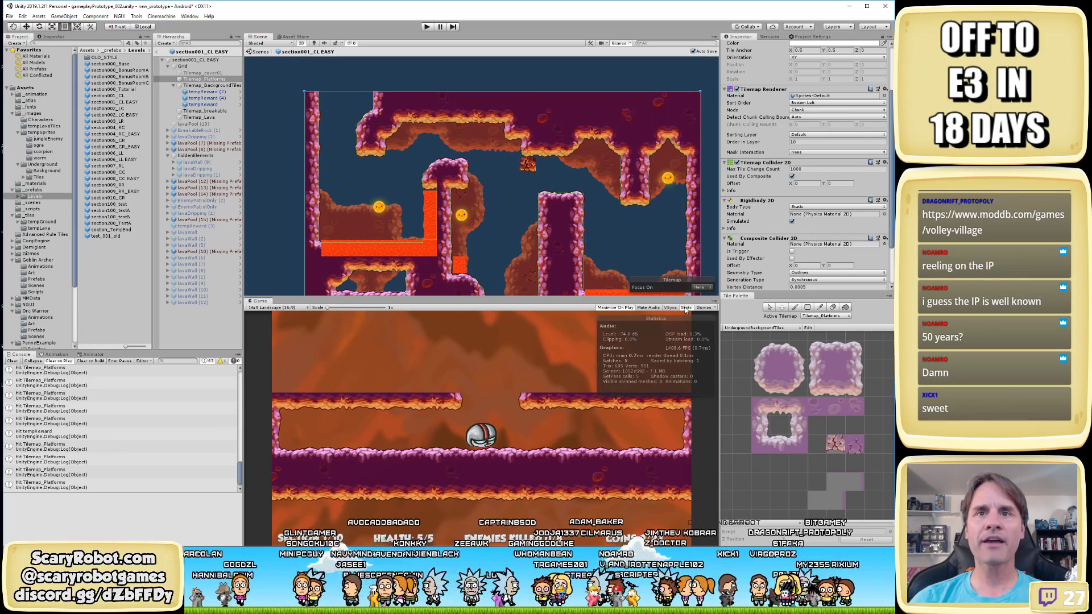
pyautogui.click(686, 308)
pyautogui.moveTo(590, 217); pyautogui.dragTo(576, 168, button='middle')
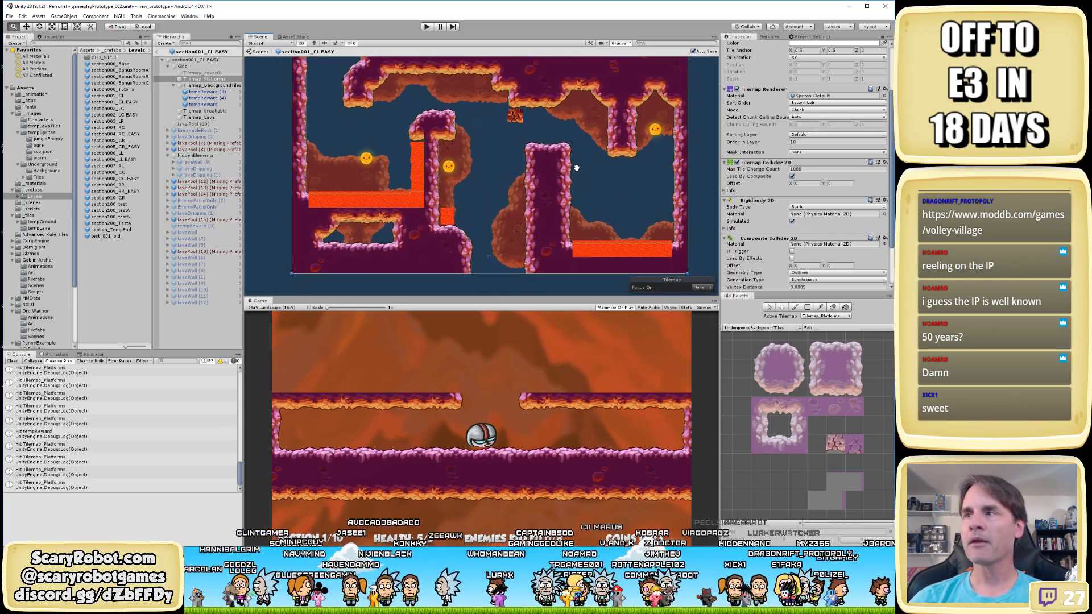
pyautogui.scroll(-2, 579, 179)
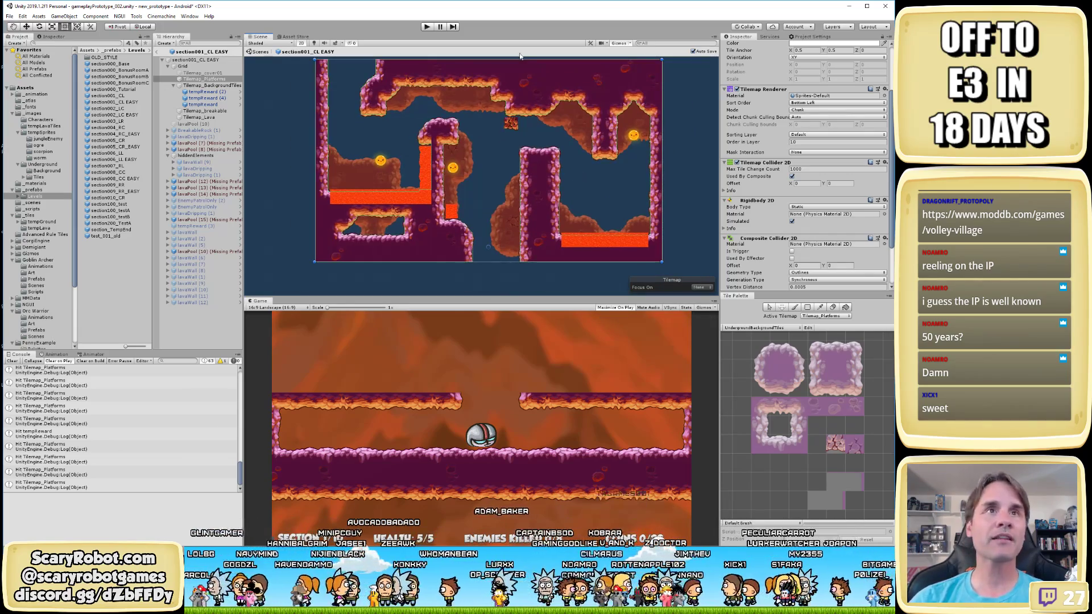
pyautogui.click(426, 26)
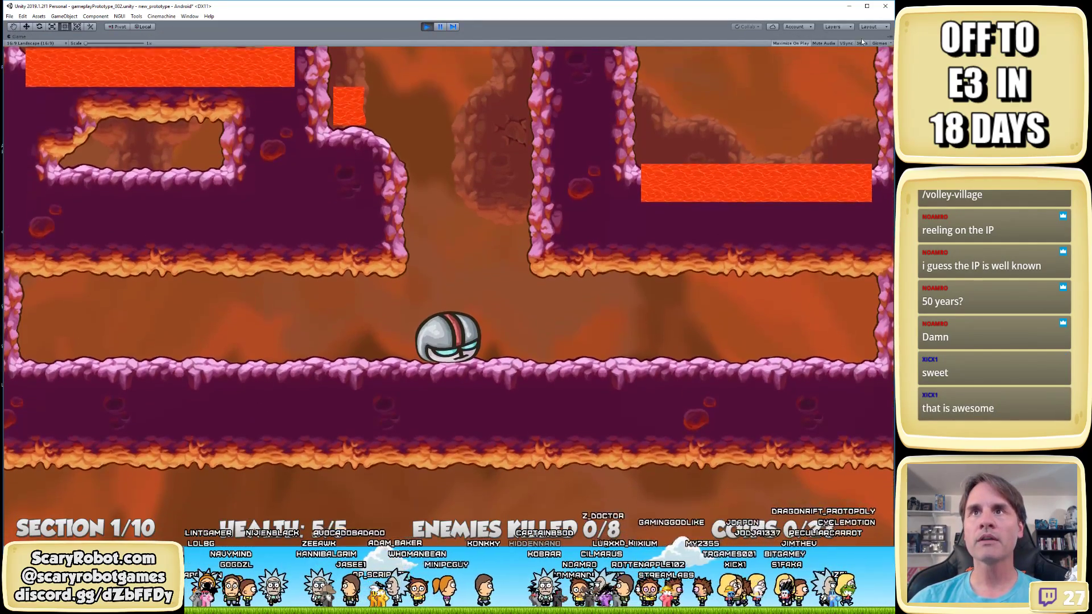
# Maximise the game and climb the pillars to the upper platform, stomping the scorpion
pyautogui.click(862, 44)
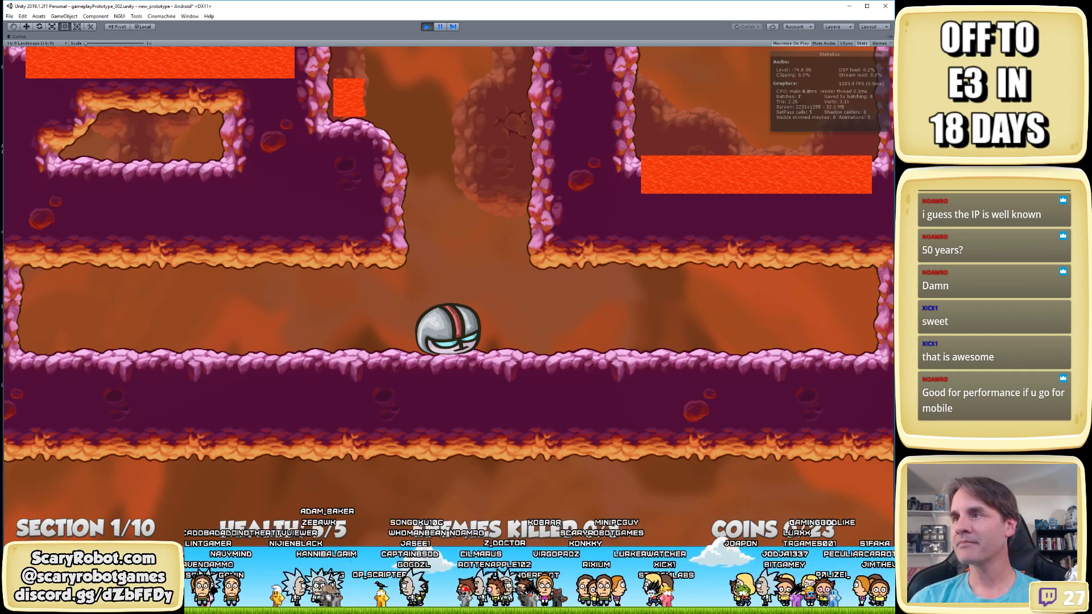
pyautogui.press('space')
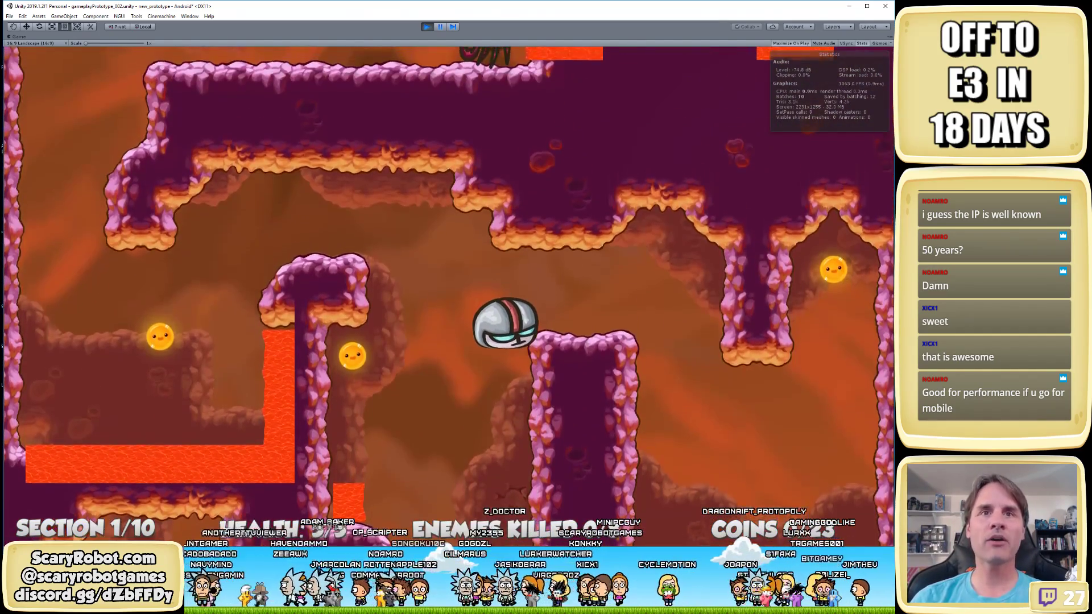
pyautogui.press('Right')
pyautogui.press('Left')
pyautogui.press('space')
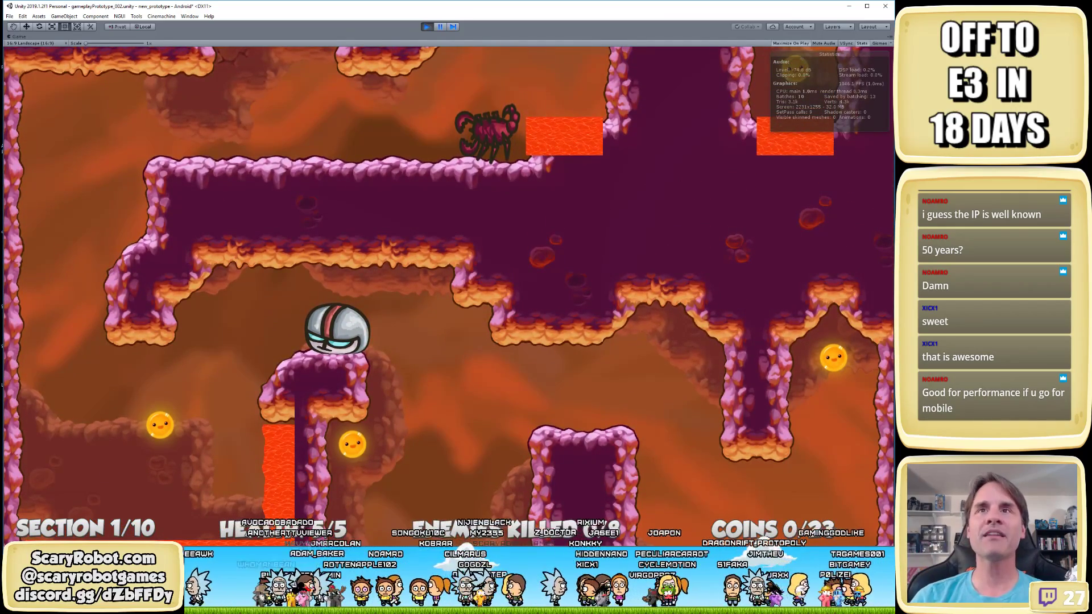
pyautogui.press('Left')
pyautogui.press('space')
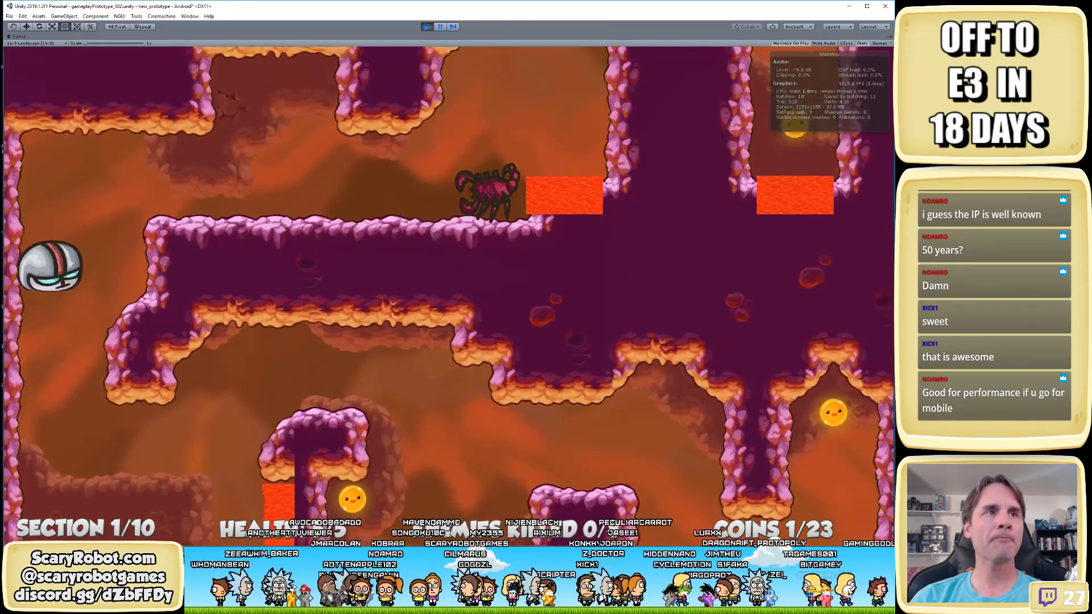
pyautogui.press('Right')
pyautogui.press('space')
pyautogui.press('Right')
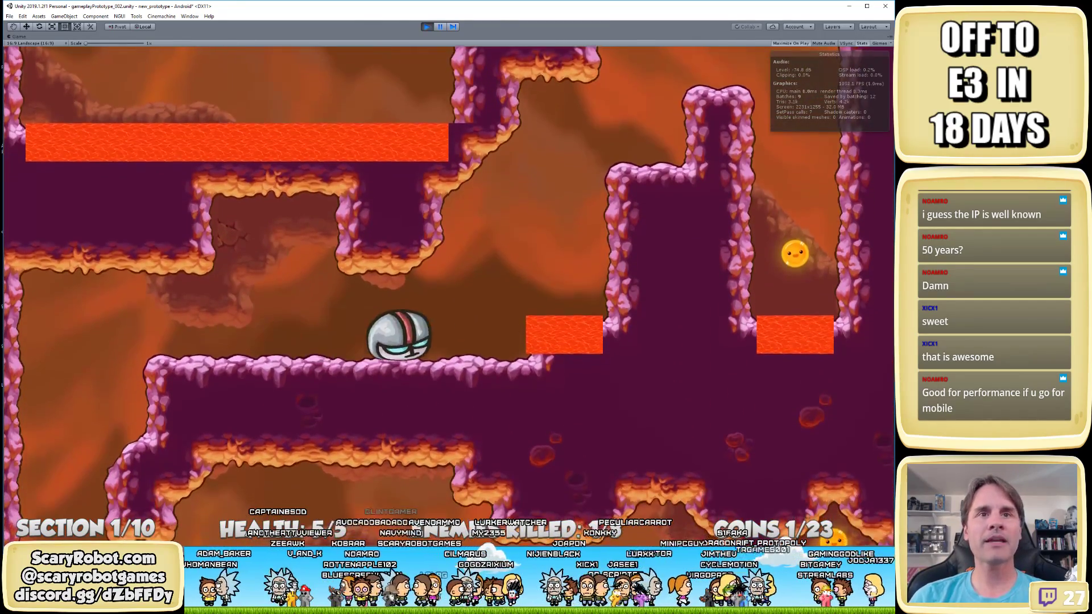
pyautogui.press('space')
# Cross the stepped platform, roll down to the lower floor and jump onto a pillar
pyautogui.press('Right')
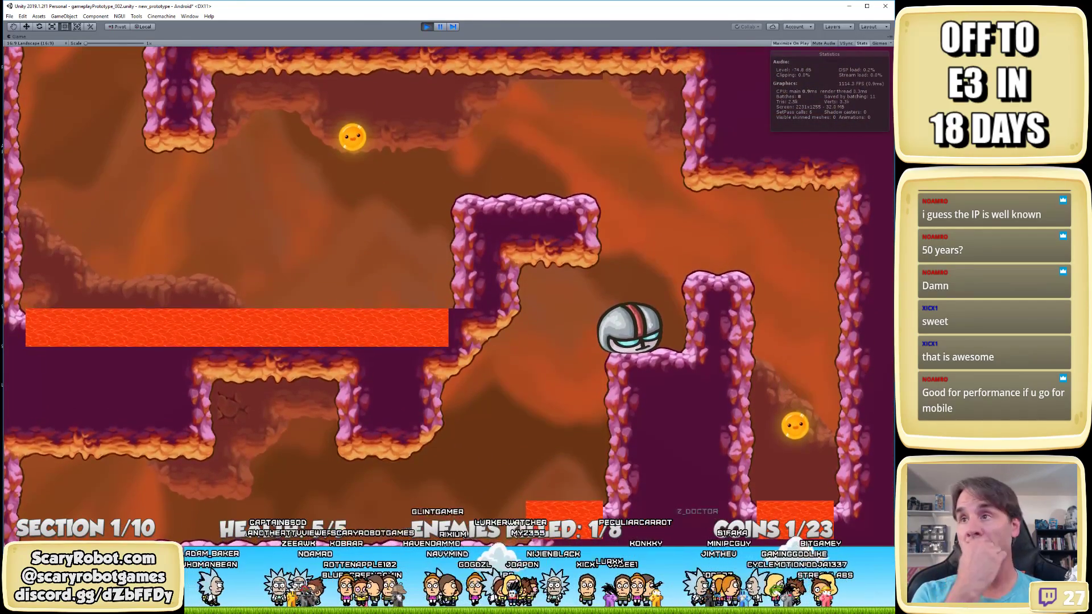
pyautogui.press('Left')
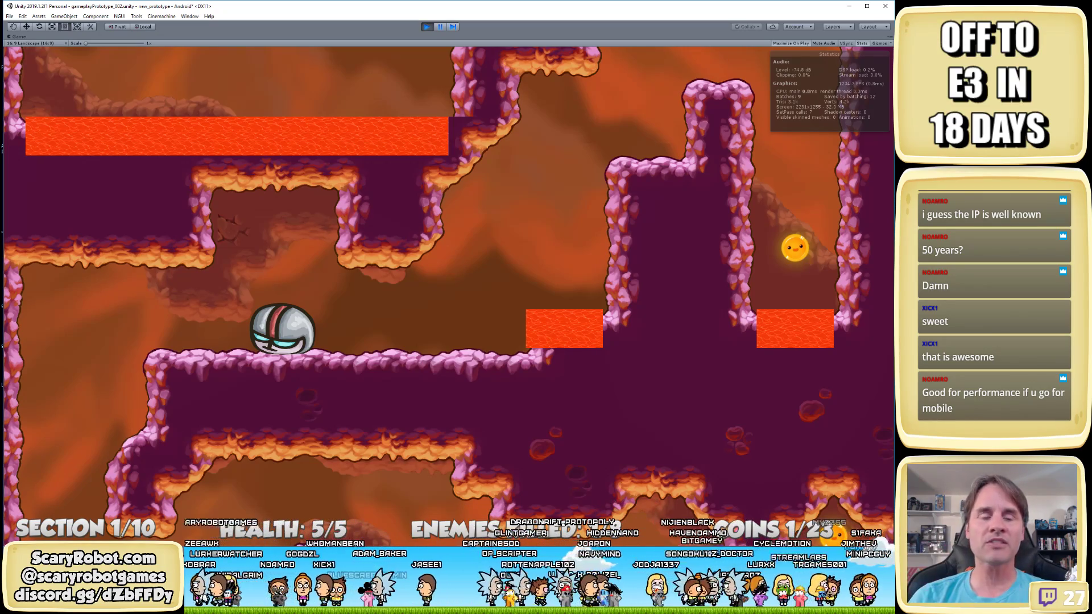
pyautogui.press('Left')
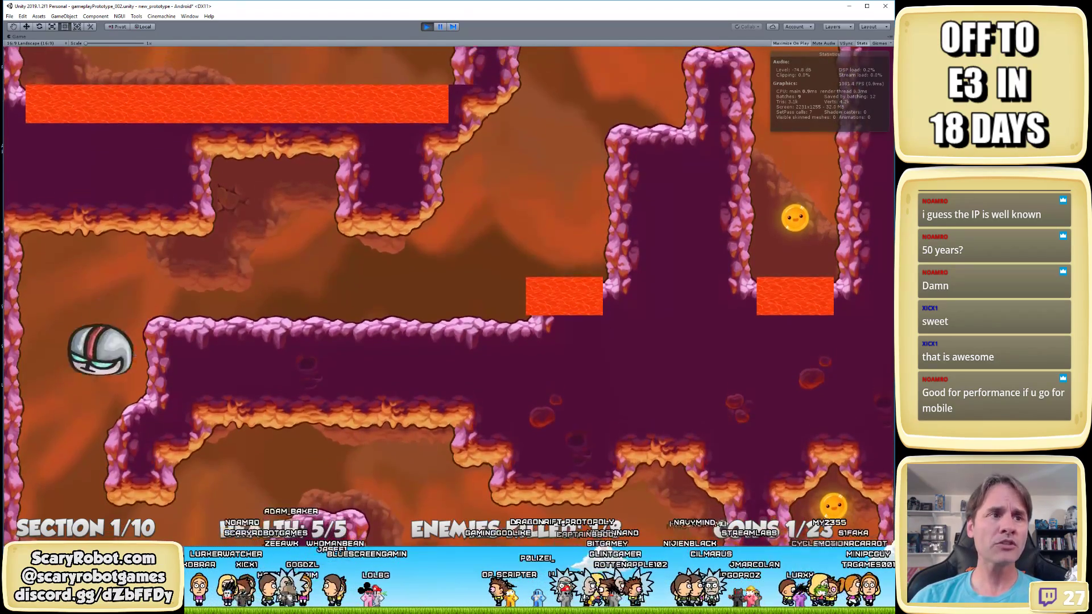
pyautogui.press('Right')
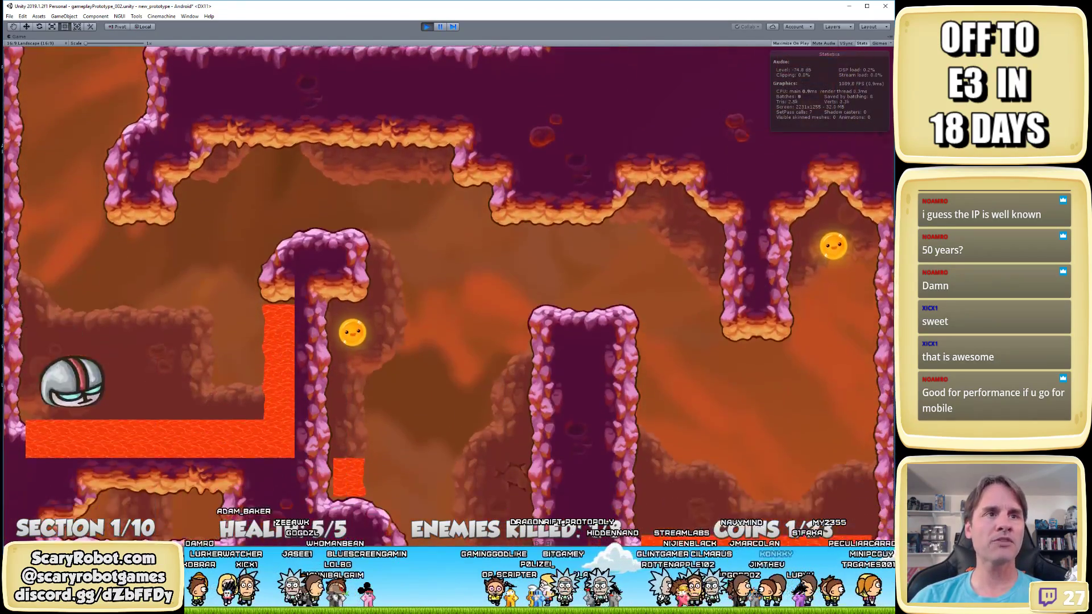
pyautogui.press('space')
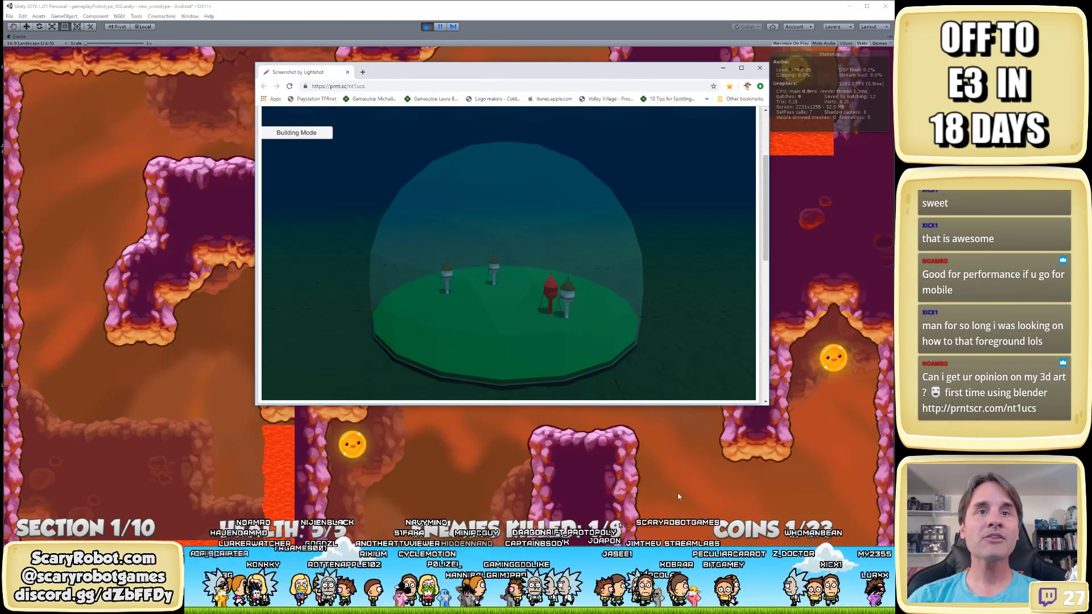
# Enlarge and reposition the Lightshot screenshot of the domed island, then close it
pyautogui.moveTo(672, 408); pyautogui.dragTo(674, 516)
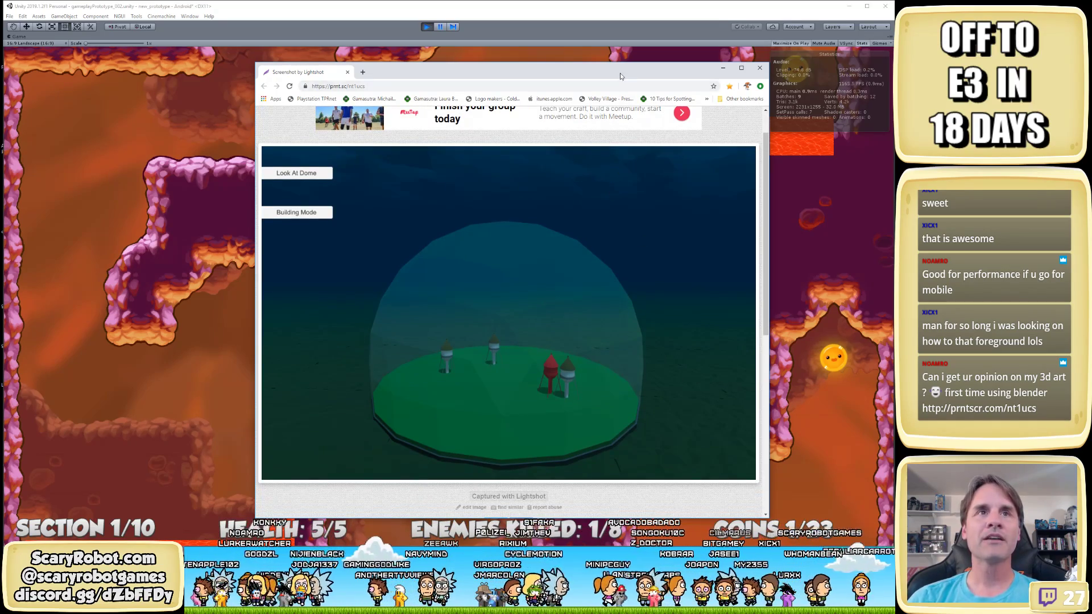
pyautogui.moveTo(620, 76); pyautogui.dragTo(489, 66)
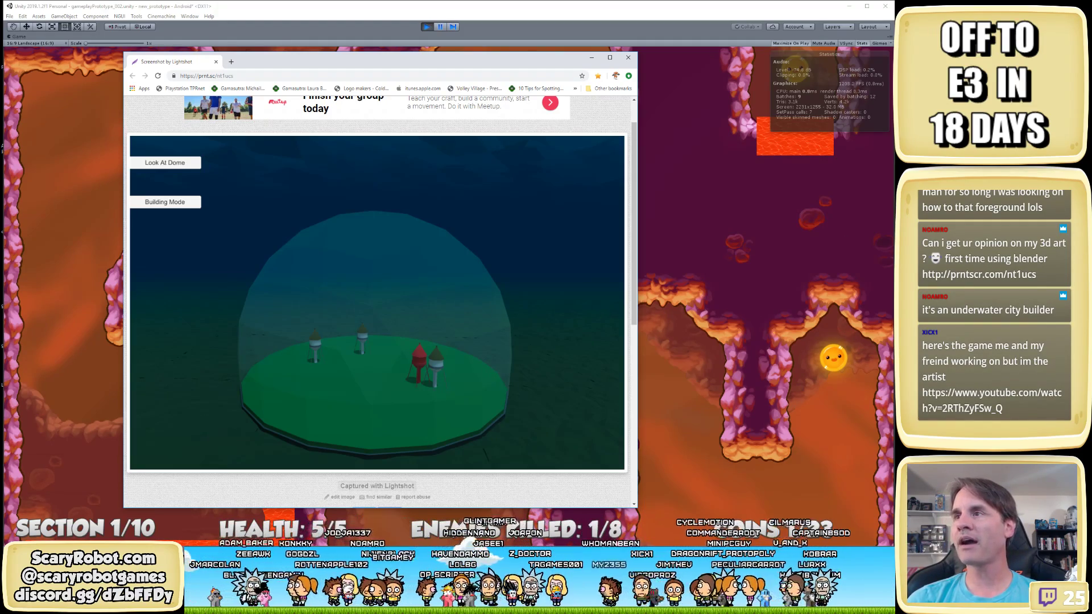
pyautogui.click(185, 546)
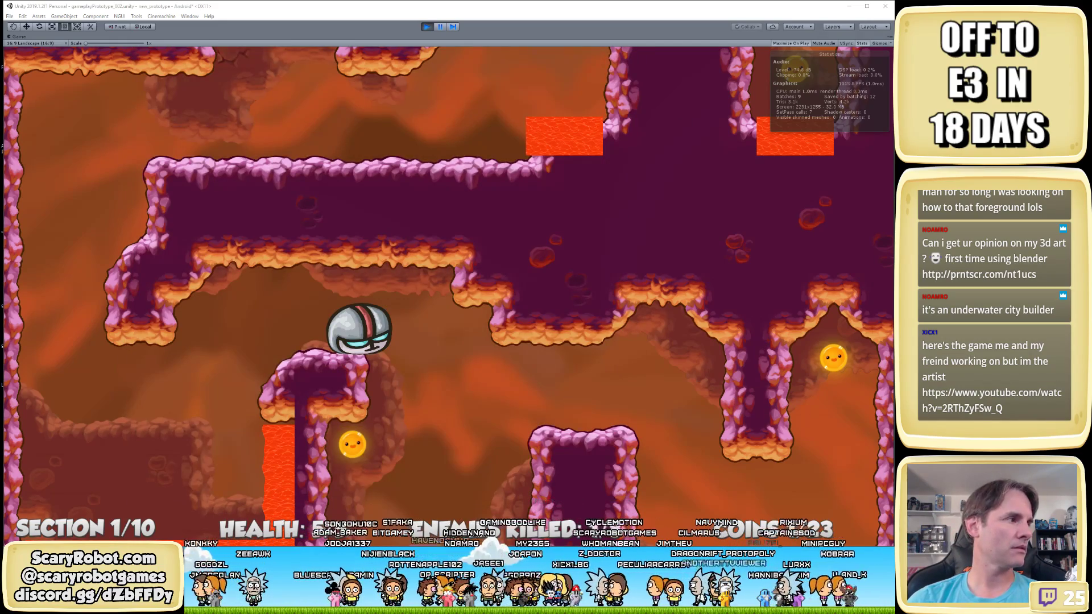
pyautogui.hotkey('alt', 'Tab')
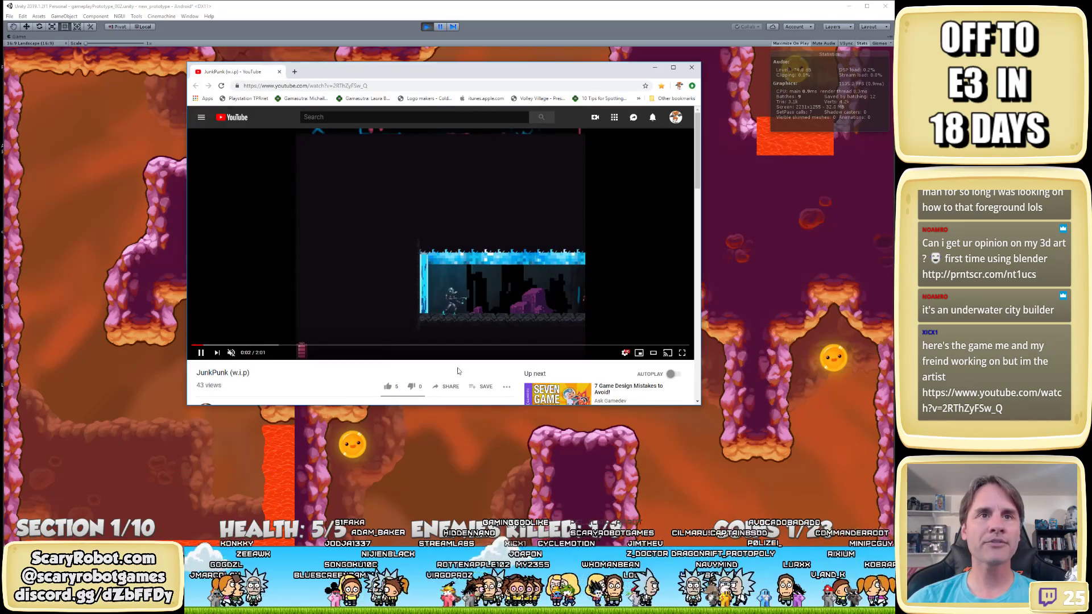
pyautogui.scroll(-1, 700, 406)
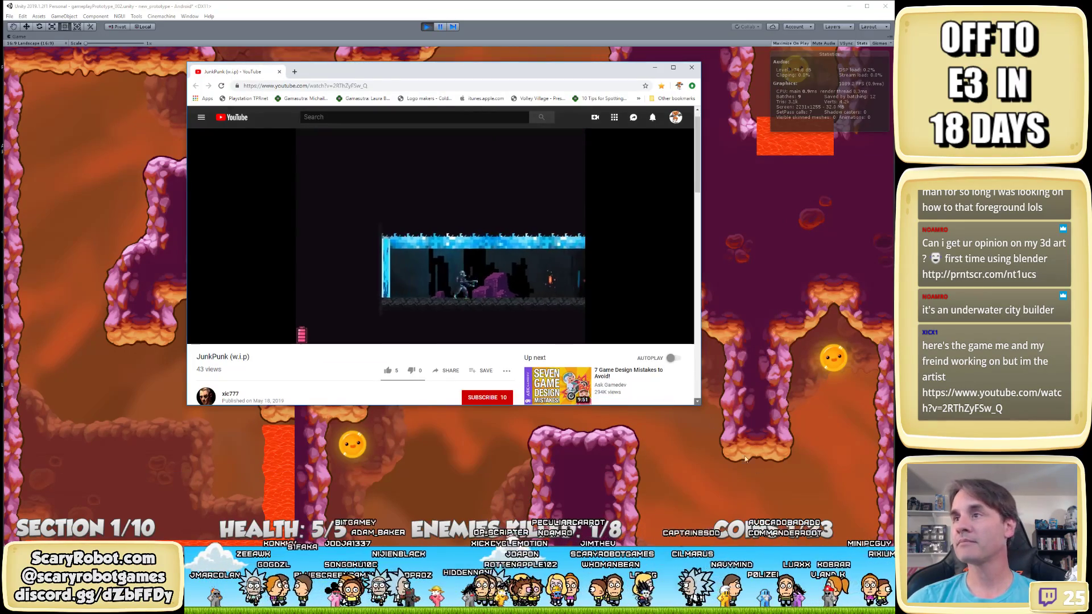
pyautogui.moveTo(700, 407); pyautogui.dragTo(861, 547)
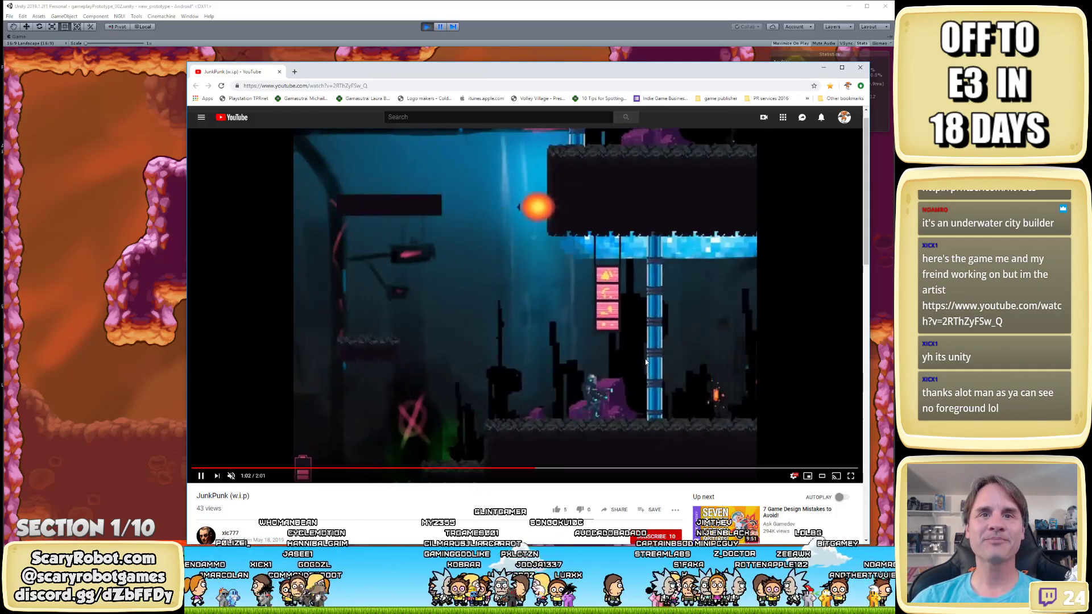
pyautogui.click(662, 319)
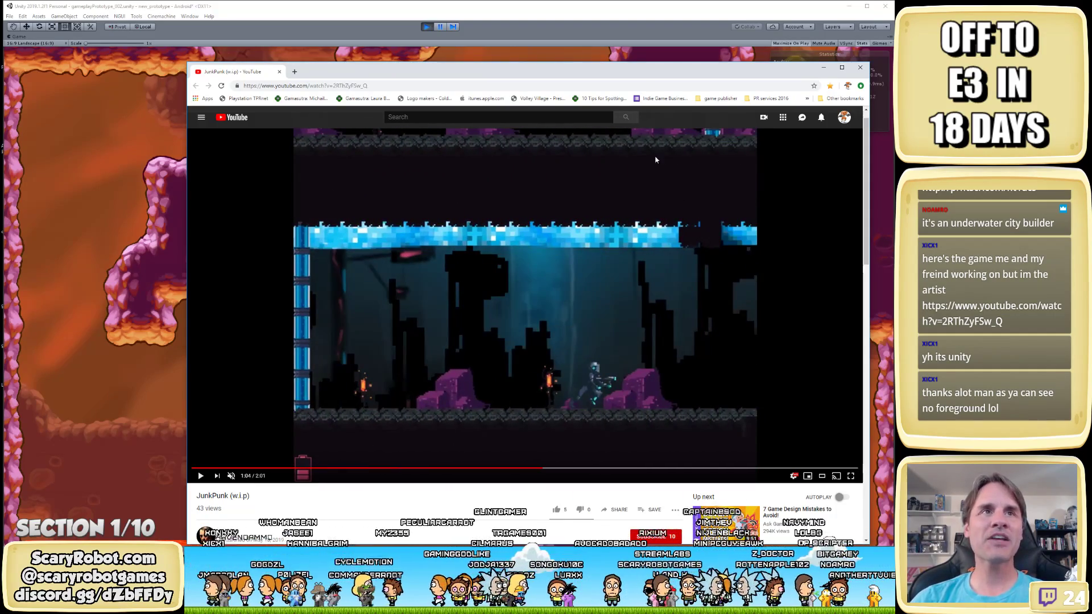
pyautogui.click(863, 69)
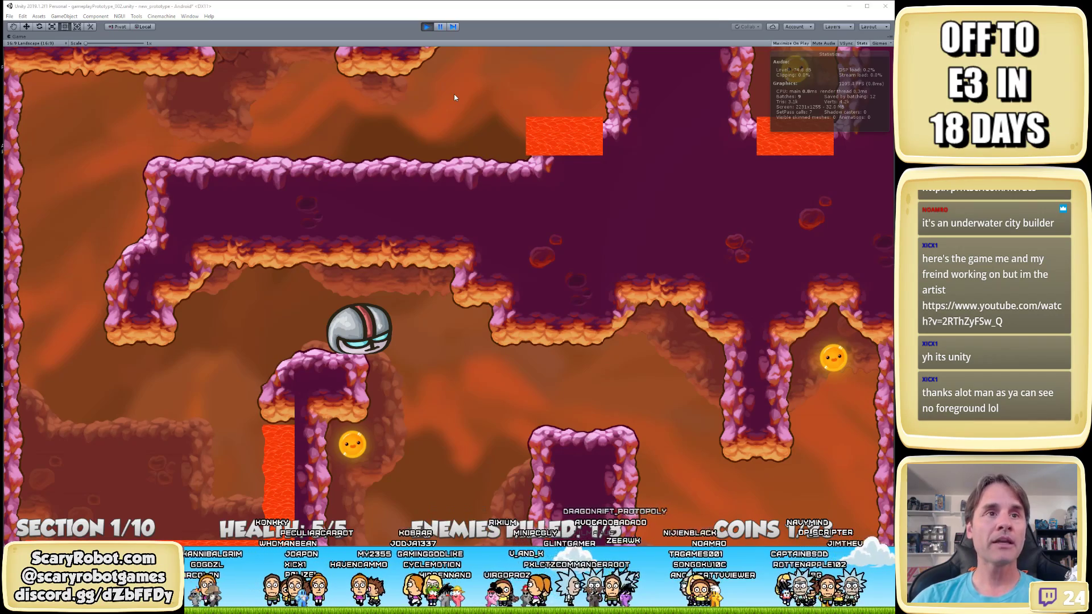
# Jump once, stop the play-test, restart it and stop it again
pyautogui.press('space')
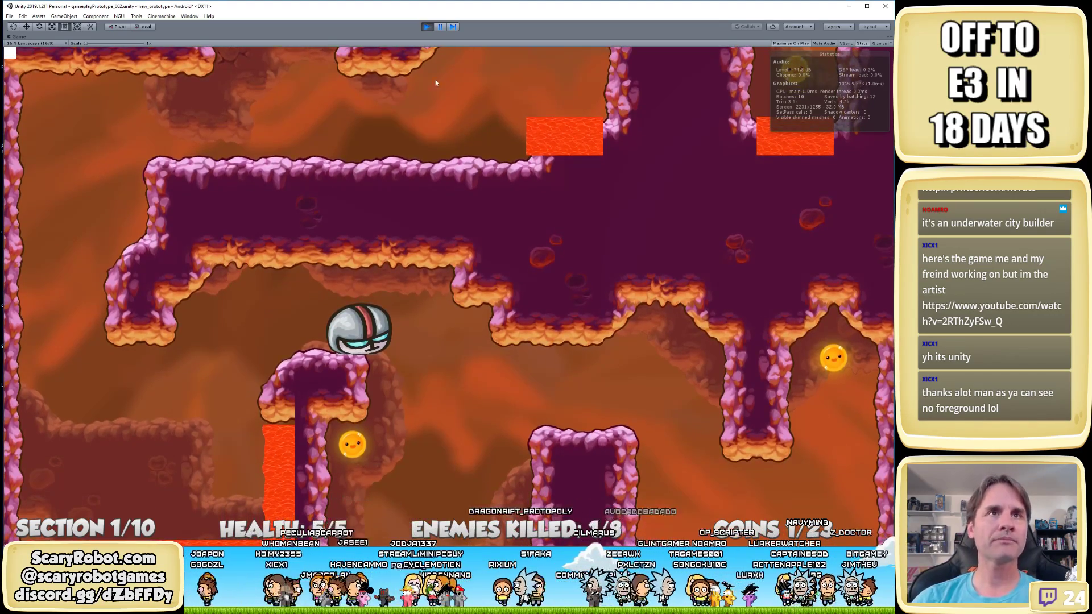
pyautogui.click(427, 26)
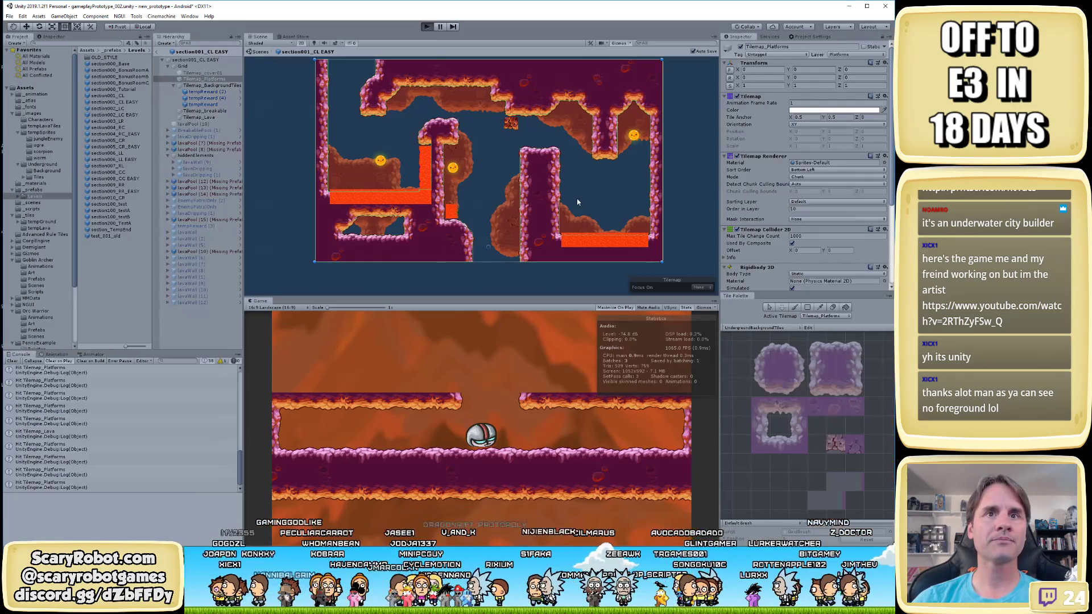
pyautogui.hotkey('ctrl', 'p')
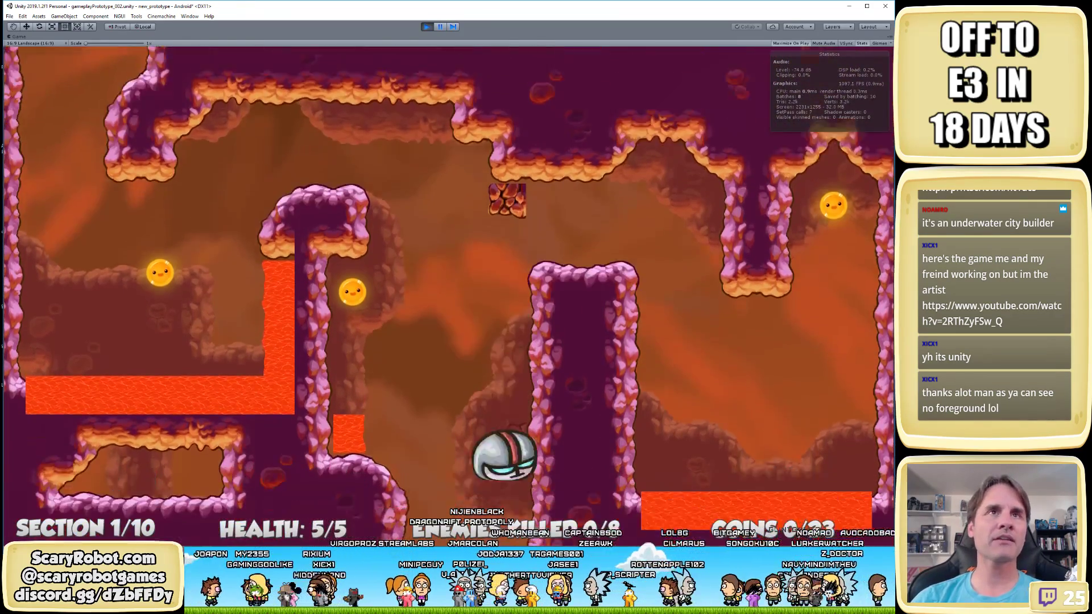
pyautogui.click(427, 27)
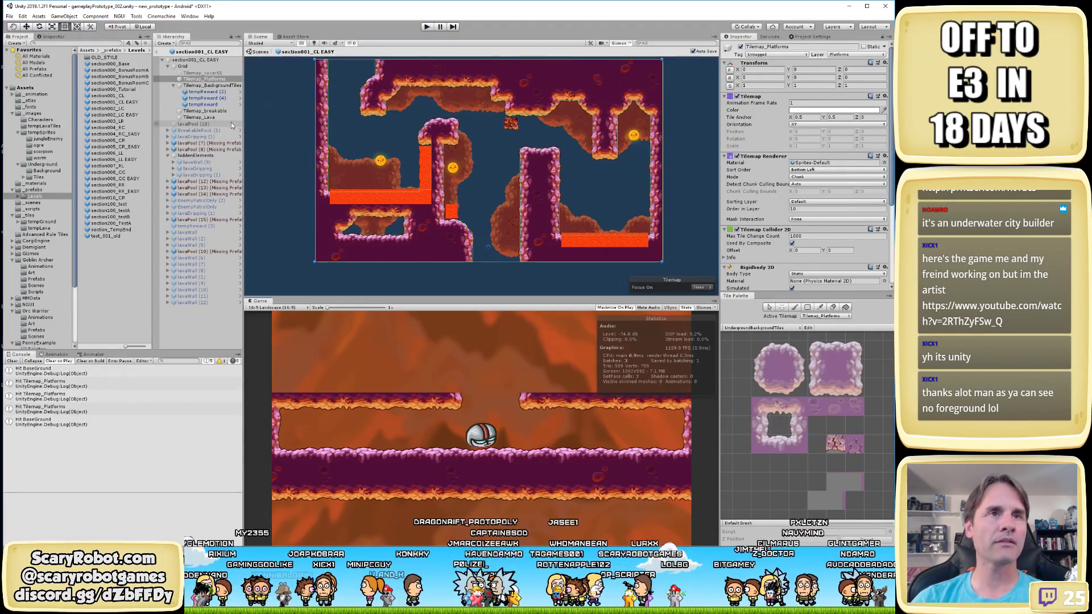
# Enable Tilemap_cover01 so its cover tiles show, then start the play-test
pyautogui.click(203, 73)
pyautogui.click(740, 47)
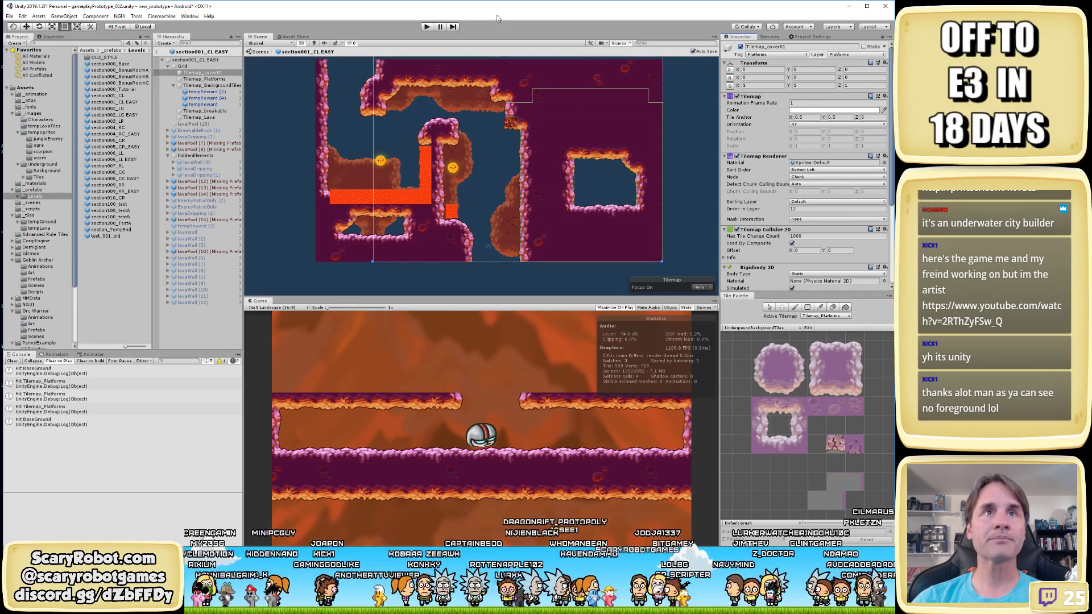
pyautogui.click(427, 26)
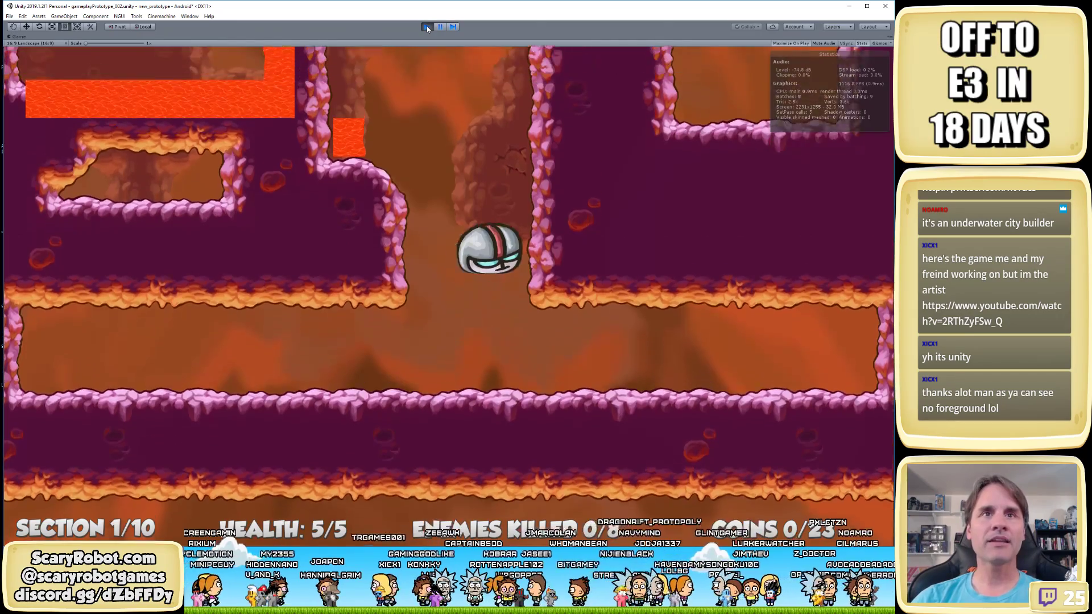
# Run the robot up the shaft, along the right wall and onto the central pillar for a coin
pyautogui.press('space')
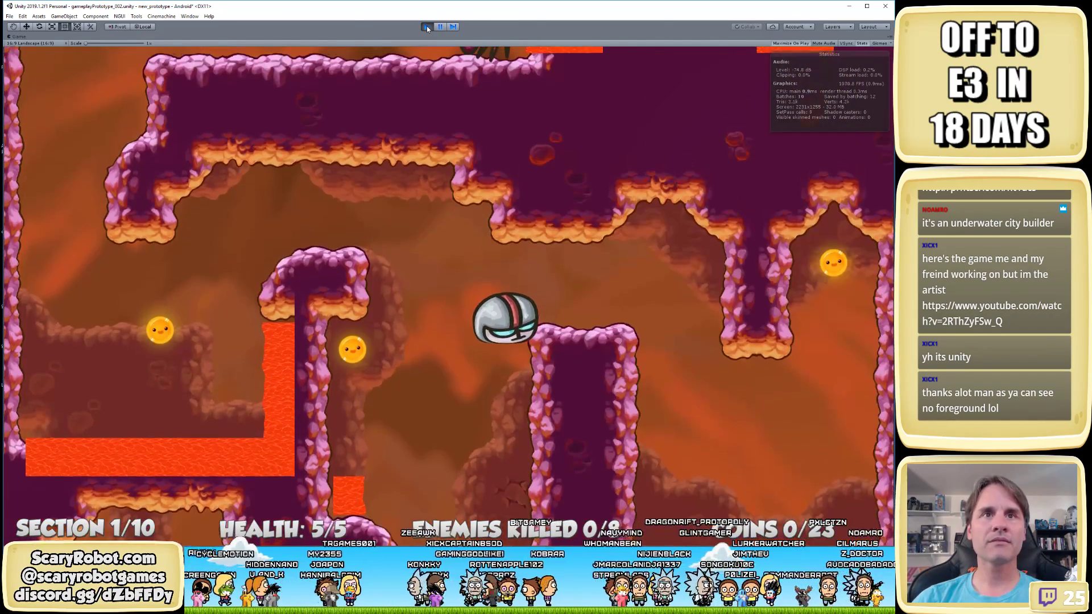
pyautogui.press('Right')
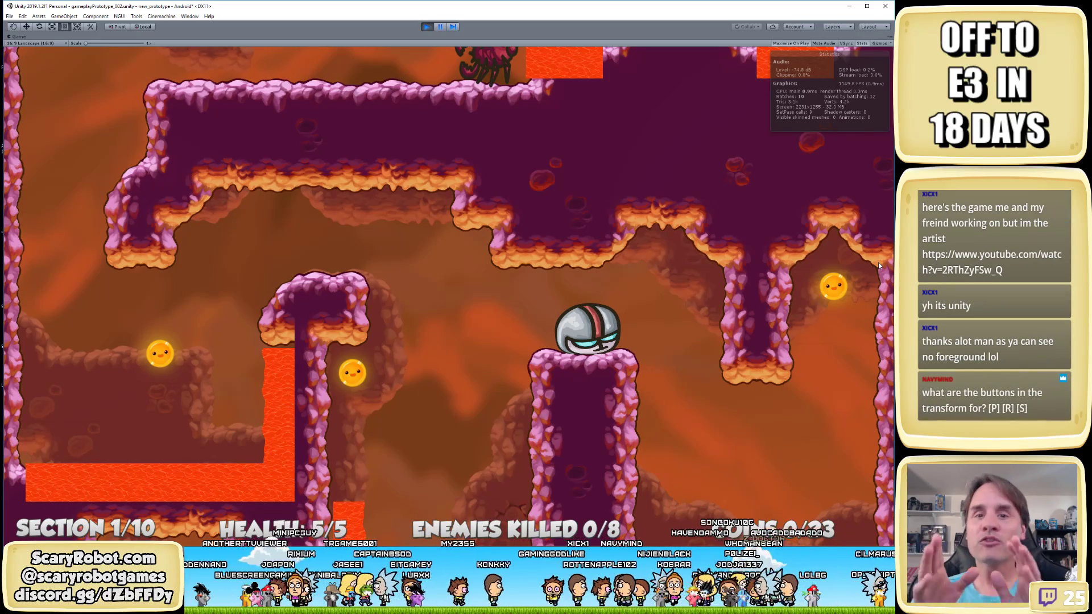
pyautogui.press('Right')
pyautogui.press('space')
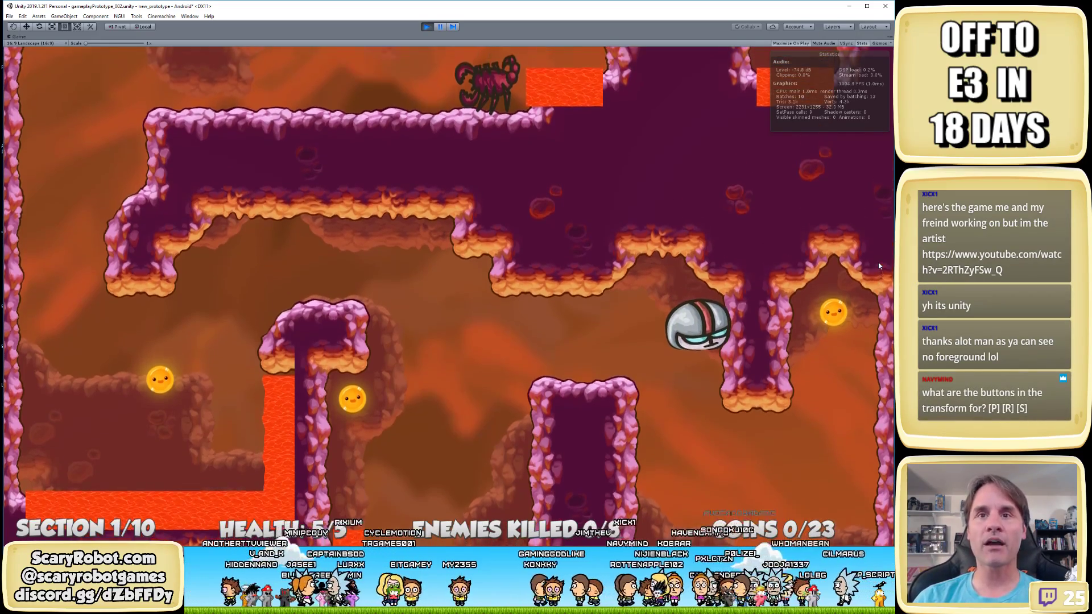
pyautogui.press('space')
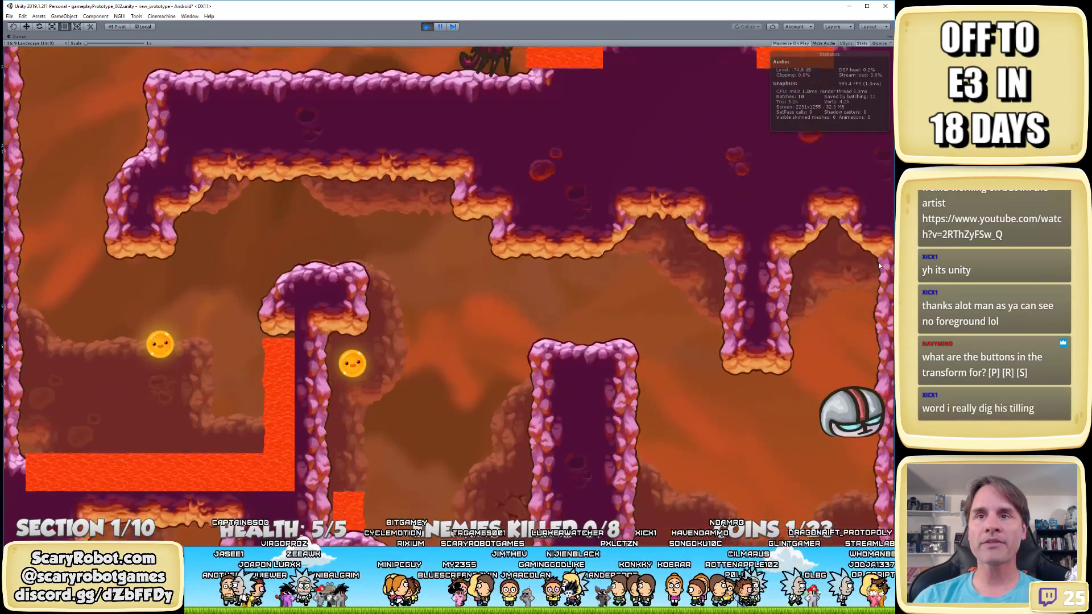
pyautogui.press('space')
pyautogui.press('Left')
pyautogui.press('space')
pyautogui.press('Left')
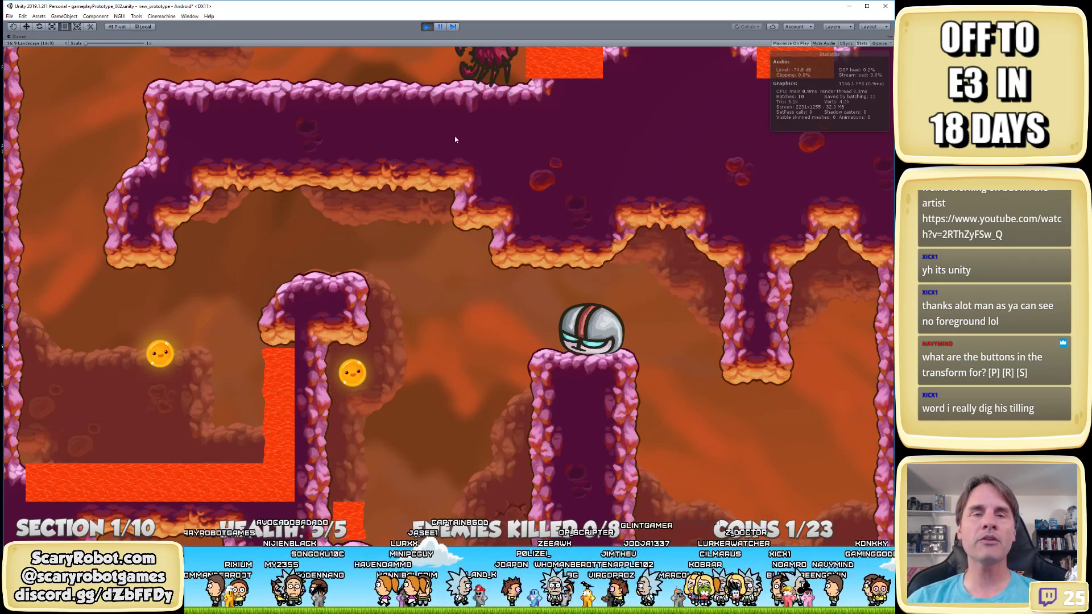
# Stop play mode, select the coin, and switch the Tile Palette to UndergroundTiles
pyautogui.click(431, 27)
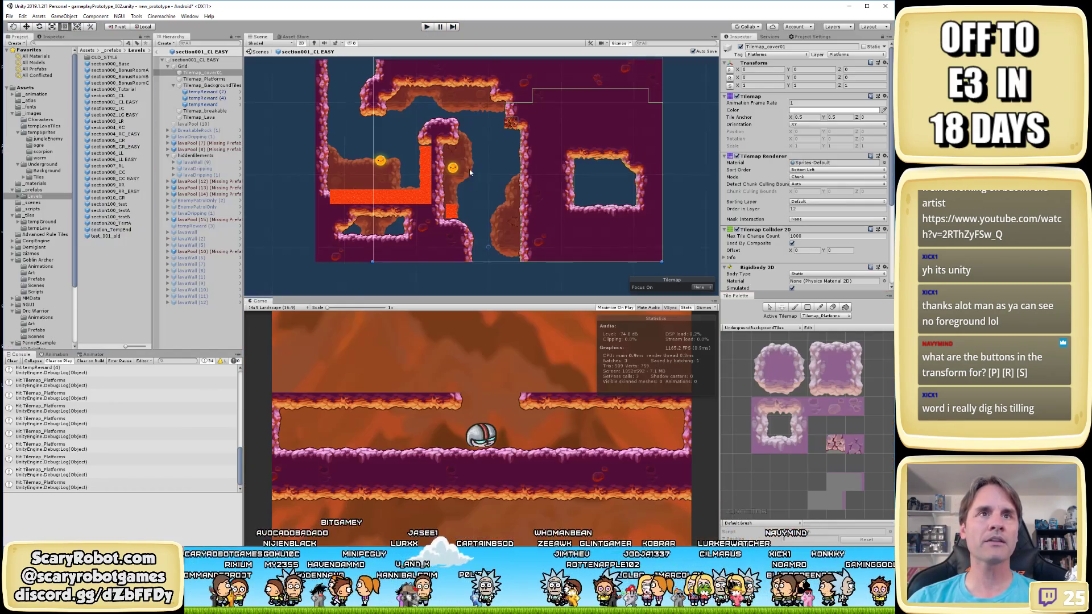
pyautogui.click(457, 169)
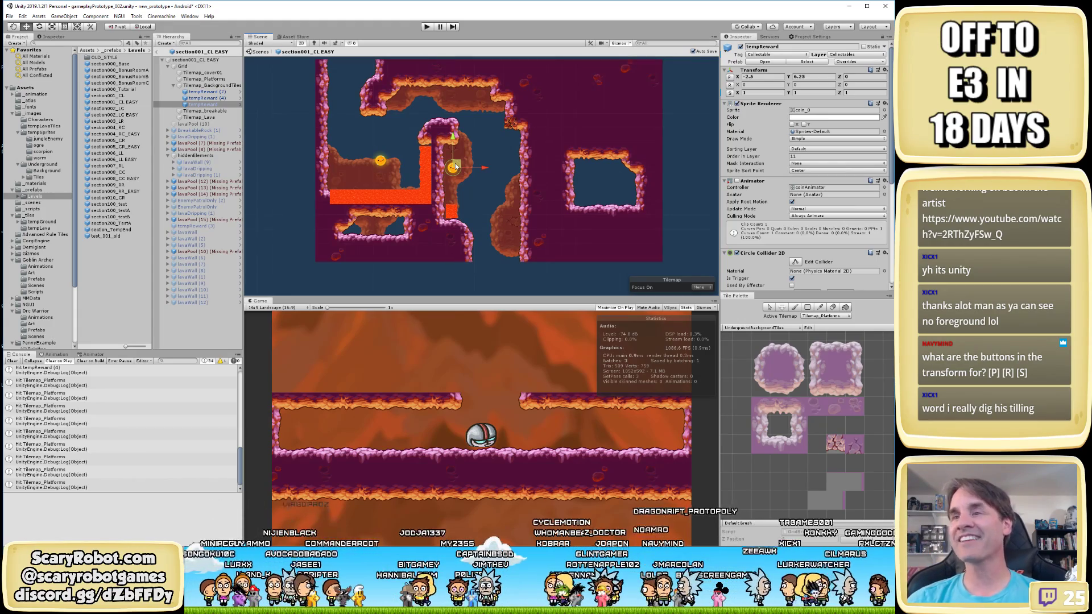
pyautogui.click(752, 328)
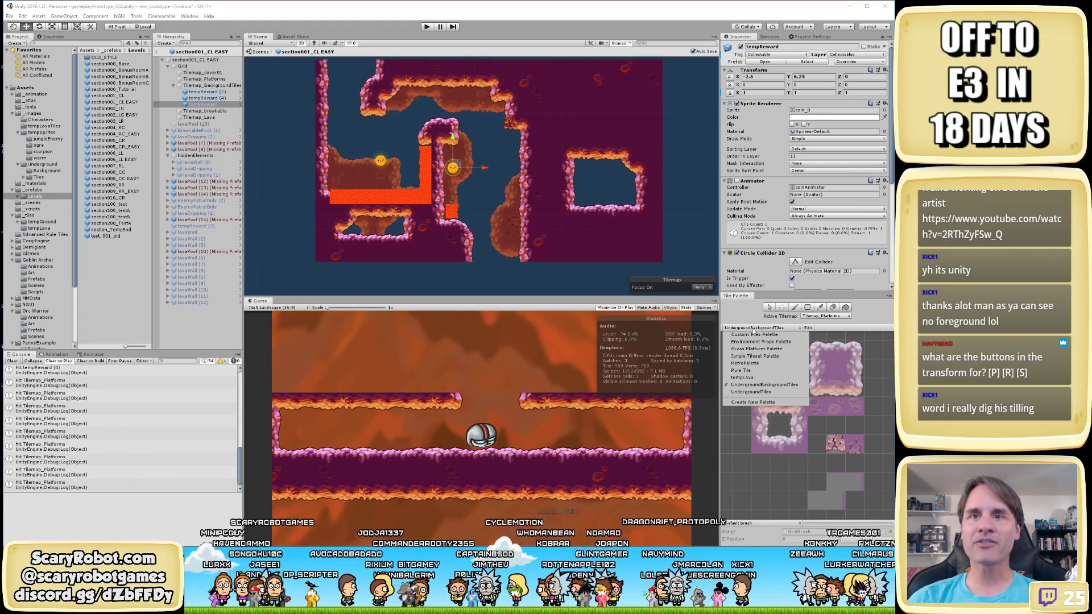
pyautogui.click(756, 394)
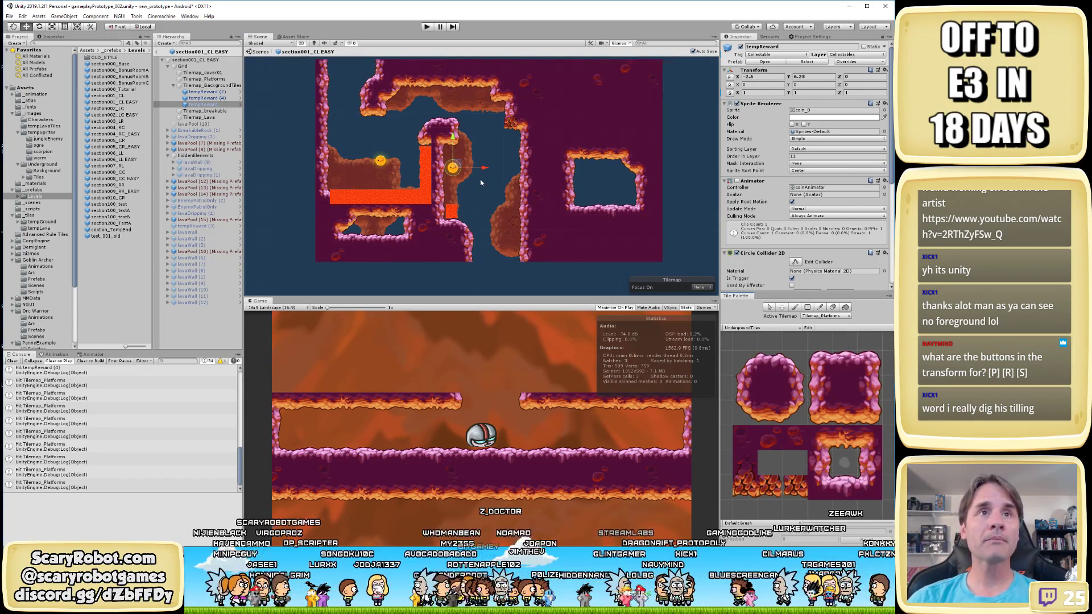
pyautogui.scroll(2, 481, 182)
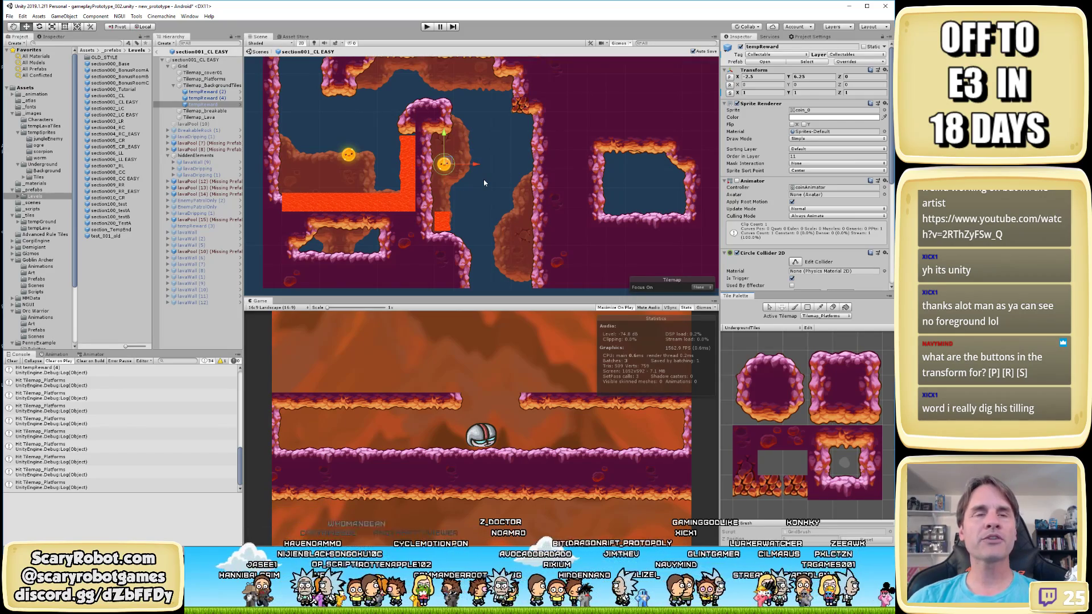
# Try resetting the coin's transform and setting its position to 0, undoing each change so it stays put
pyautogui.press('e')
pyautogui.press('r')
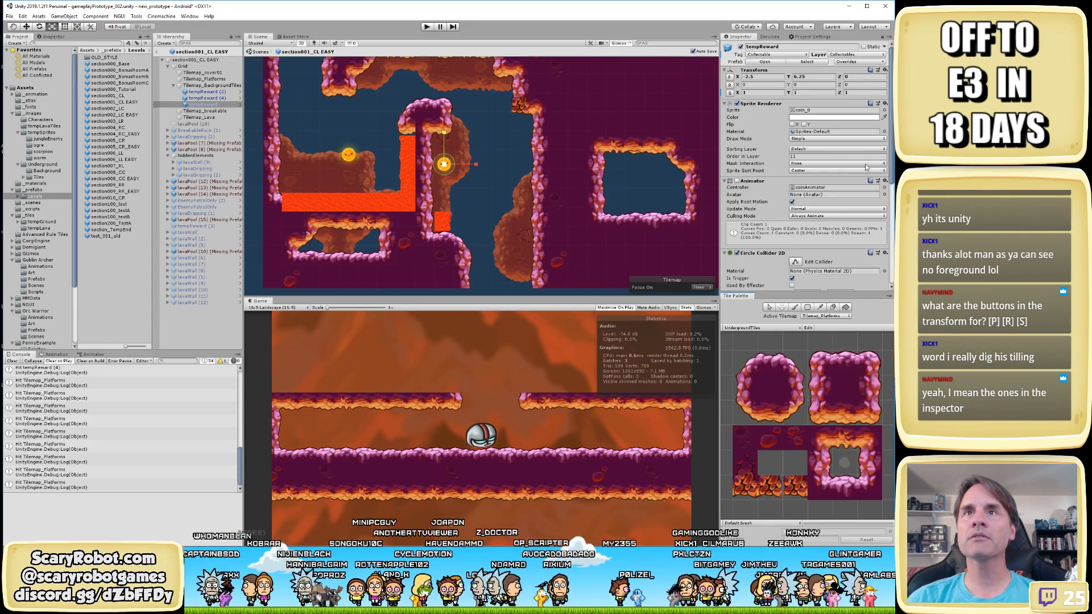
pyautogui.click(729, 77)
pyautogui.hotkey('ctrl', 'z')
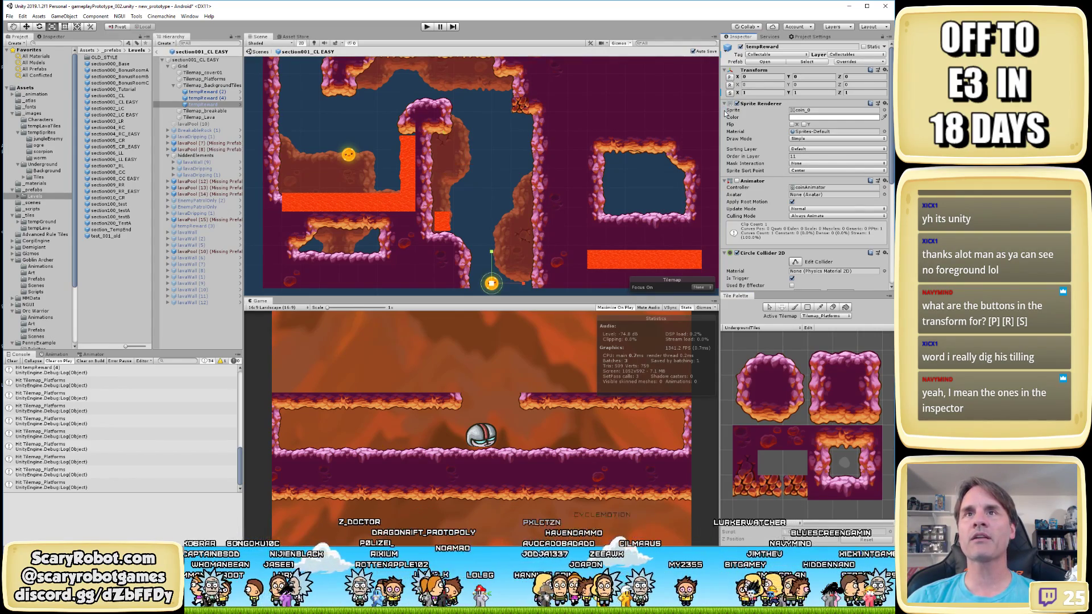
pyautogui.click(885, 70)
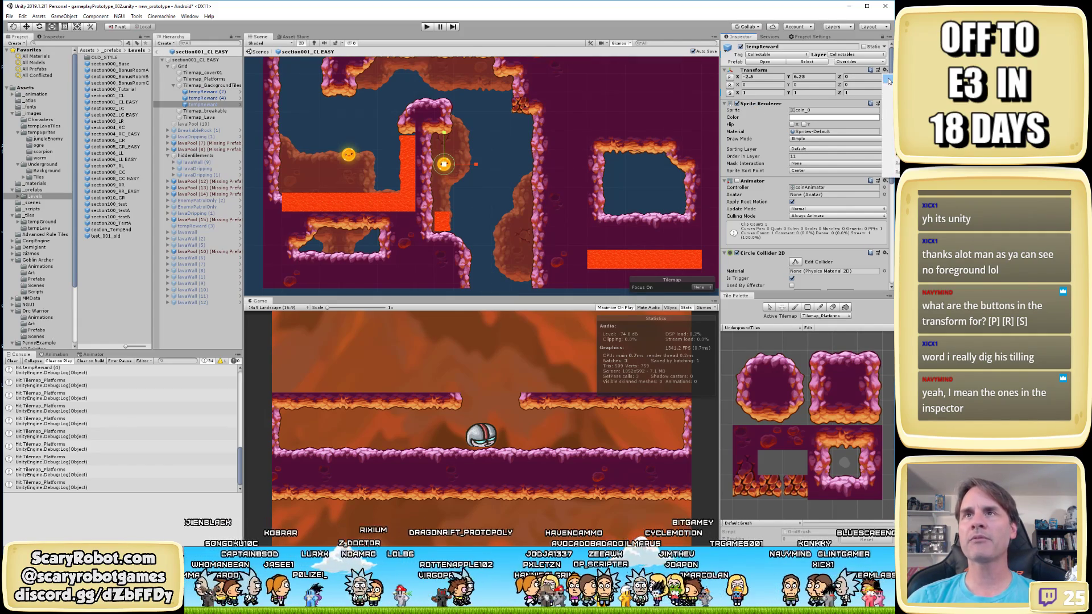
pyautogui.click(889, 81)
pyautogui.hotkey('ctrl', 'z')
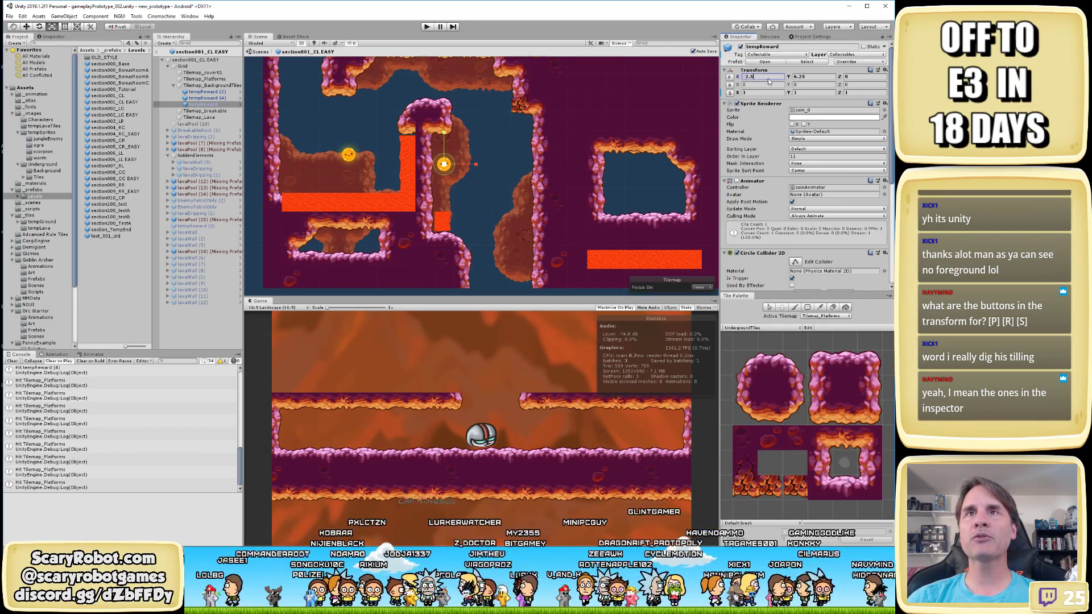
pyautogui.write('0')
pyautogui.press('Tab')
pyautogui.write('0')
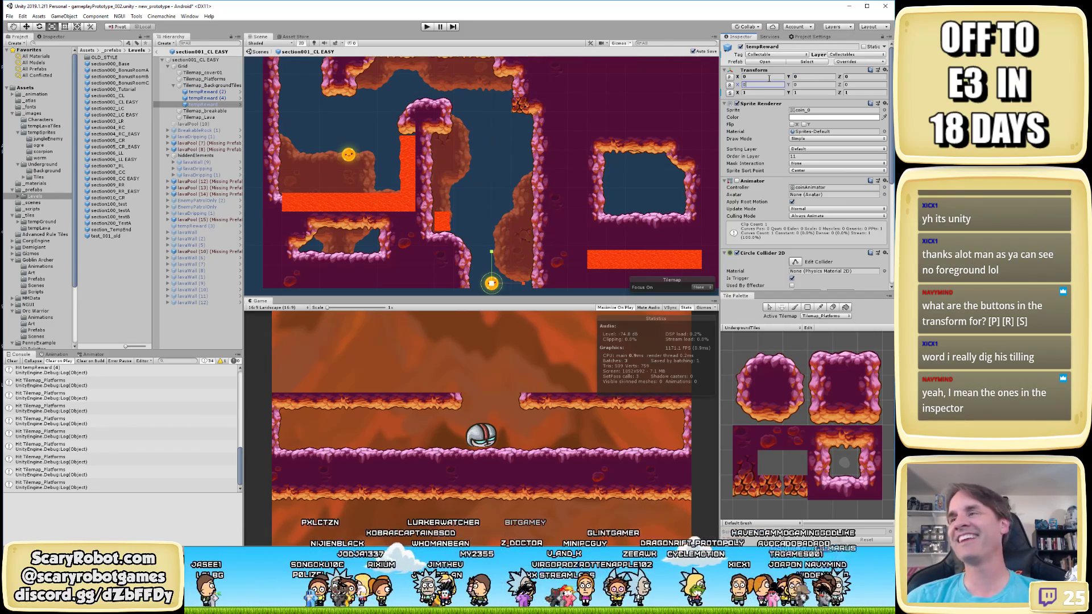
pyautogui.hotkey('ctrl', 'z')
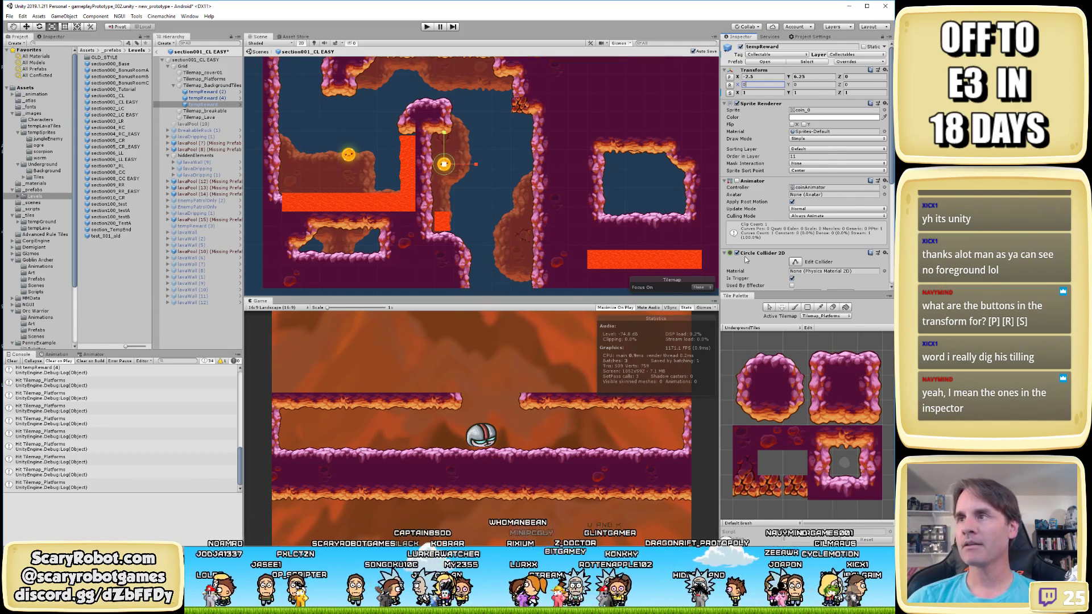
# Hide the Stats overlay and deselect the coin
pyautogui.click(687, 308)
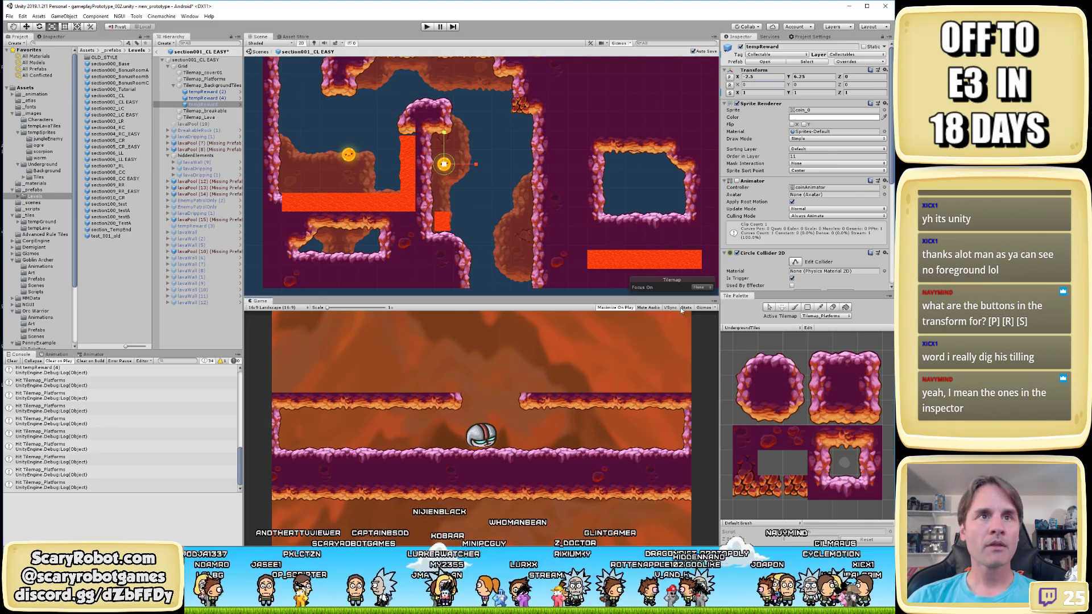
pyautogui.scroll(-3, 535, 212)
pyautogui.click(504, 240)
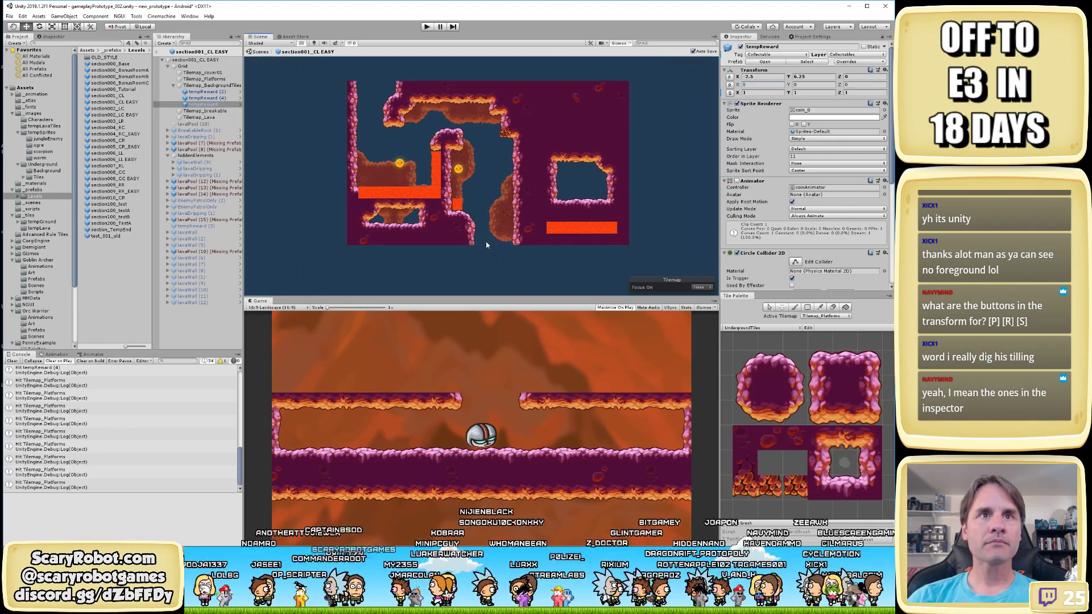
pyautogui.scroll(2, 504, 240)
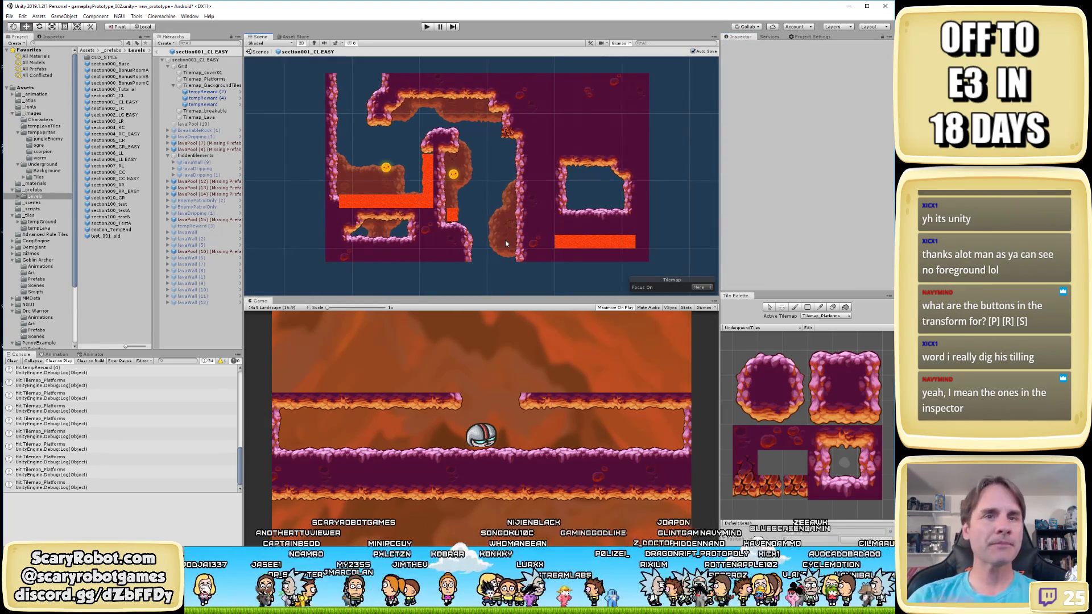
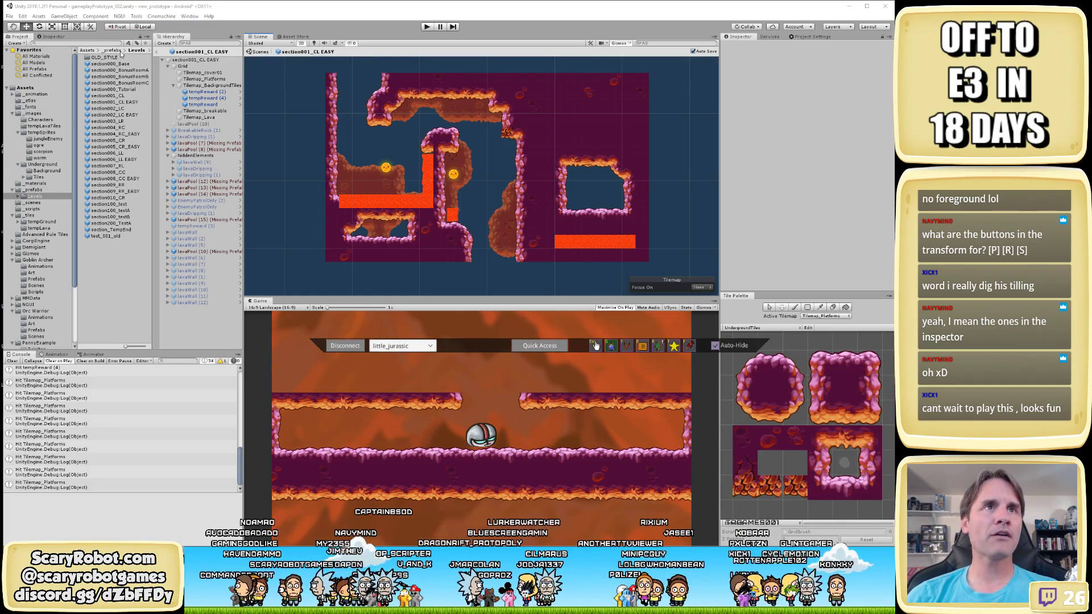
# Start play mode and playtest the lava level maximized, reaching Section 2/10
pyautogui.click(426, 27)
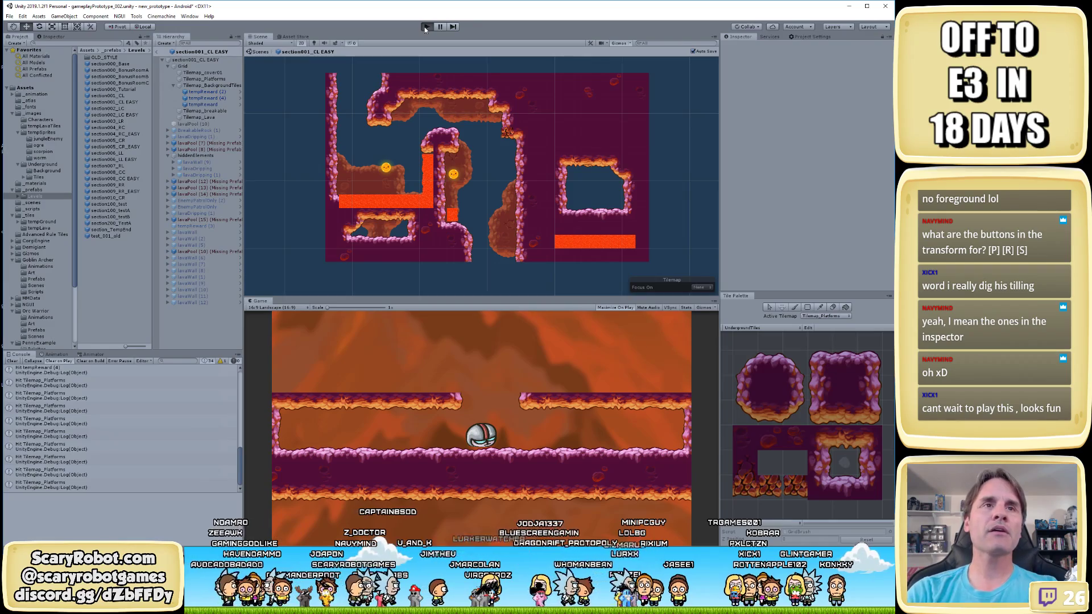
pyautogui.click(426, 26)
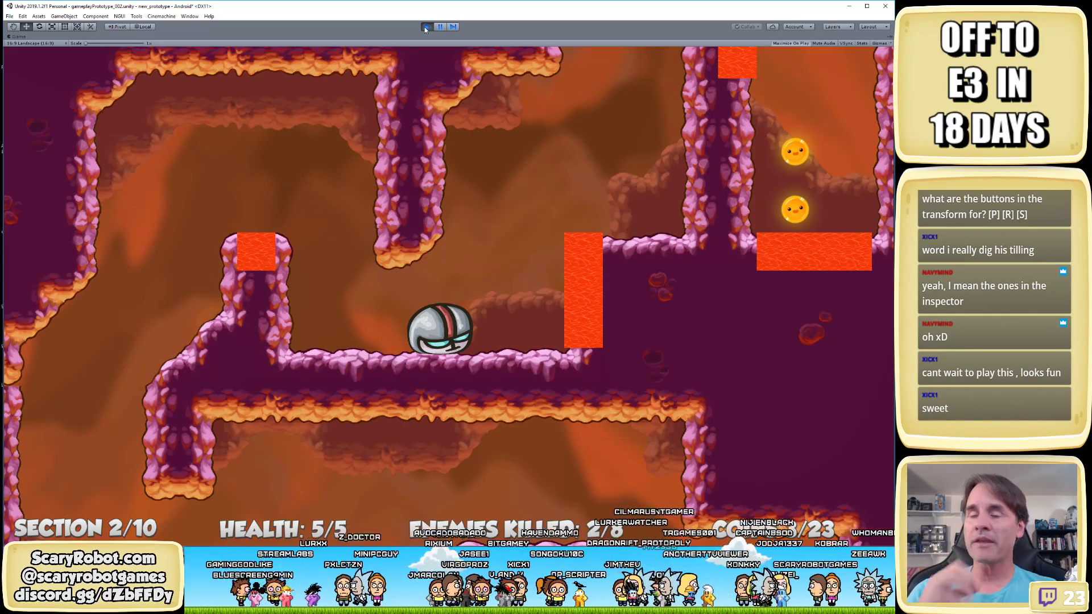
# Stop play mode, leave prefab mode, and set gameController's Level Prefabs Element 0 to section200_TestA
pyautogui.click(425, 28)
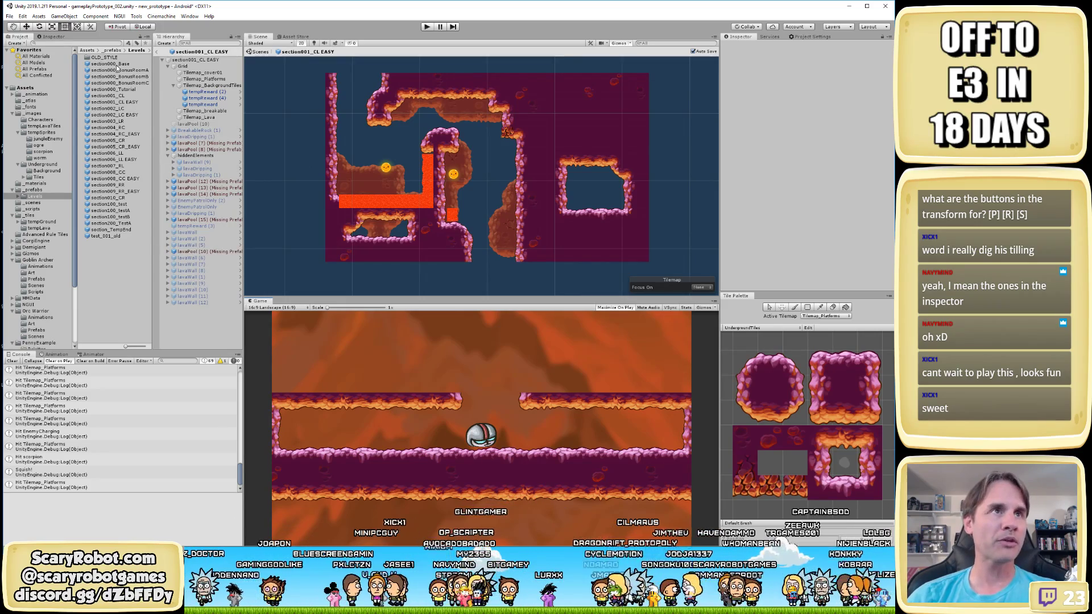
pyautogui.click(159, 51)
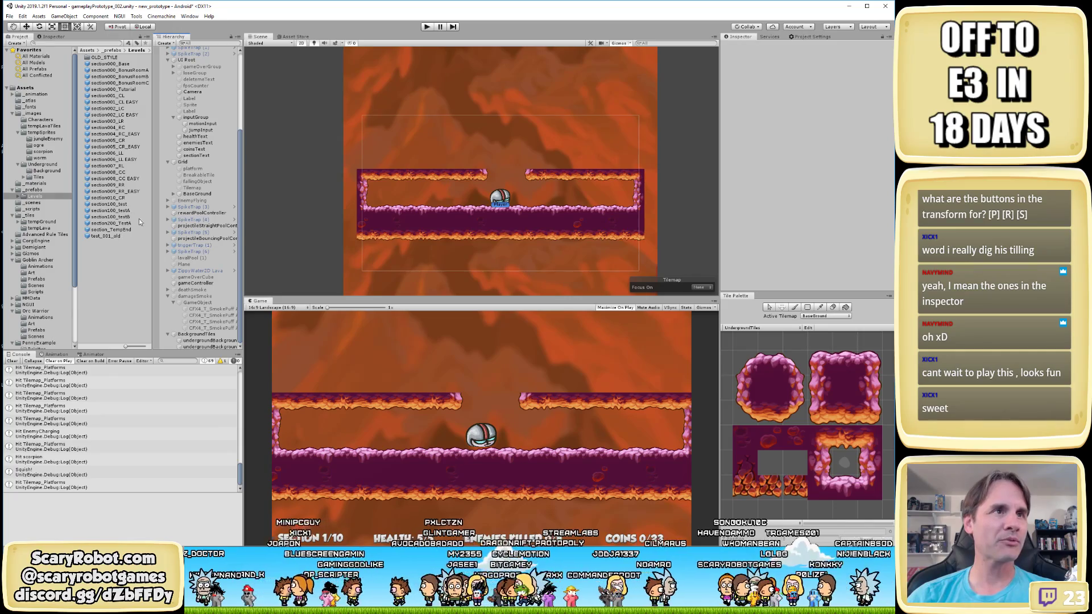
pyautogui.click(195, 283)
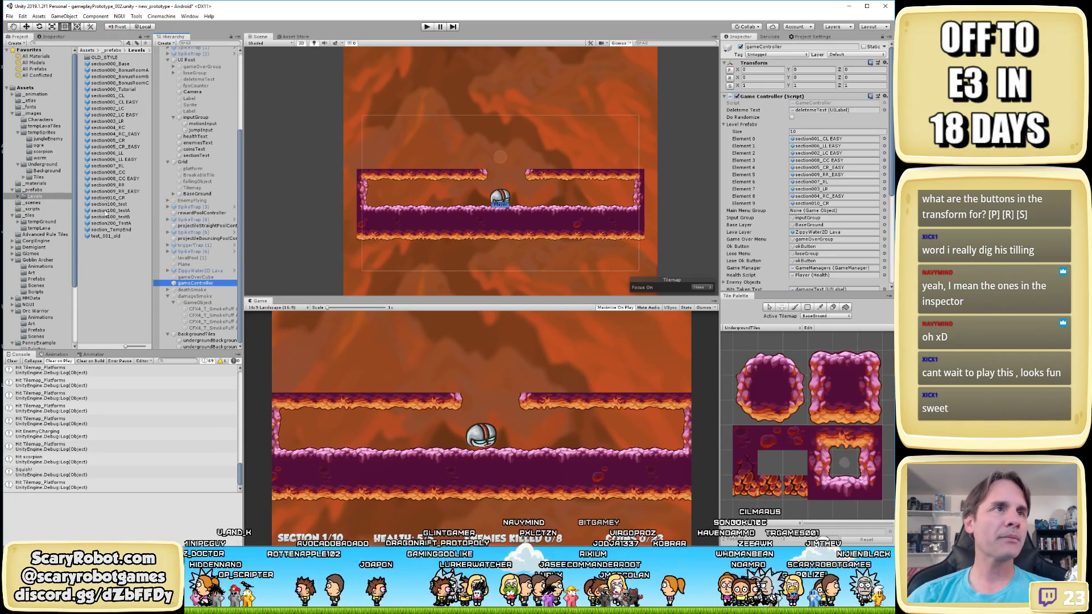
pyautogui.click(829, 139)
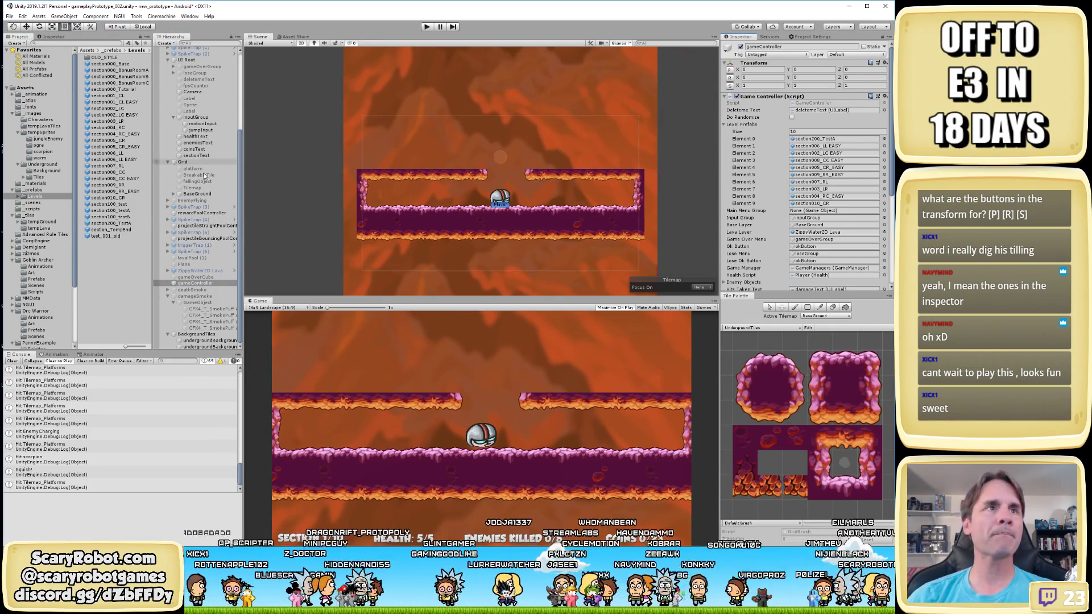
# Open section200_TestA in prefab mode and pan and zoom across its platforms, pillars and ogre
pyautogui.doubleClick(121, 224)
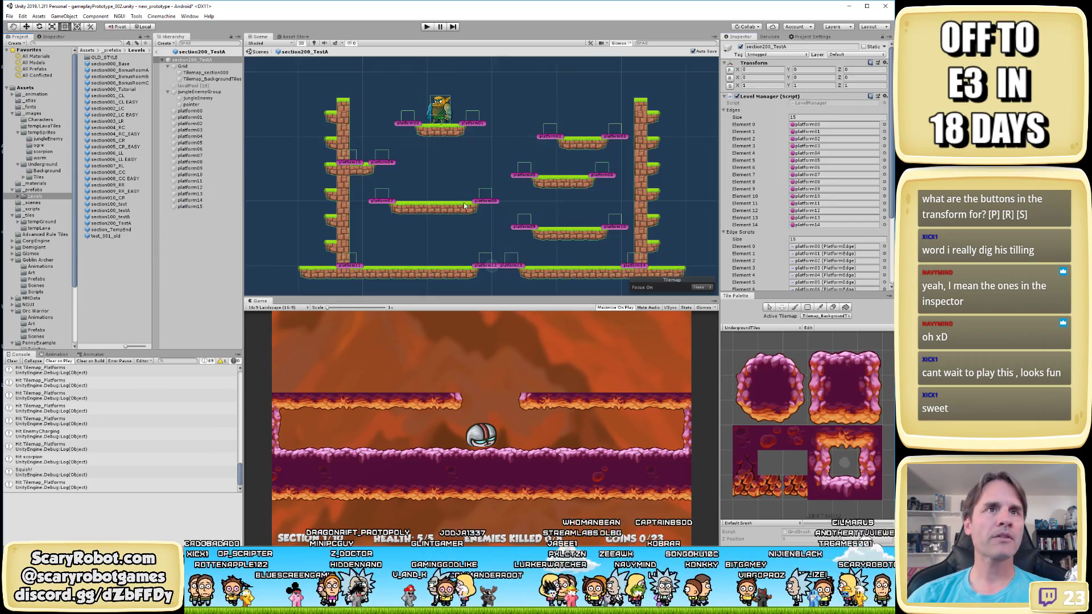
pyautogui.moveTo(480, 189); pyautogui.dragTo(477, 177, button='middle')
pyautogui.scroll(1, 438, 155)
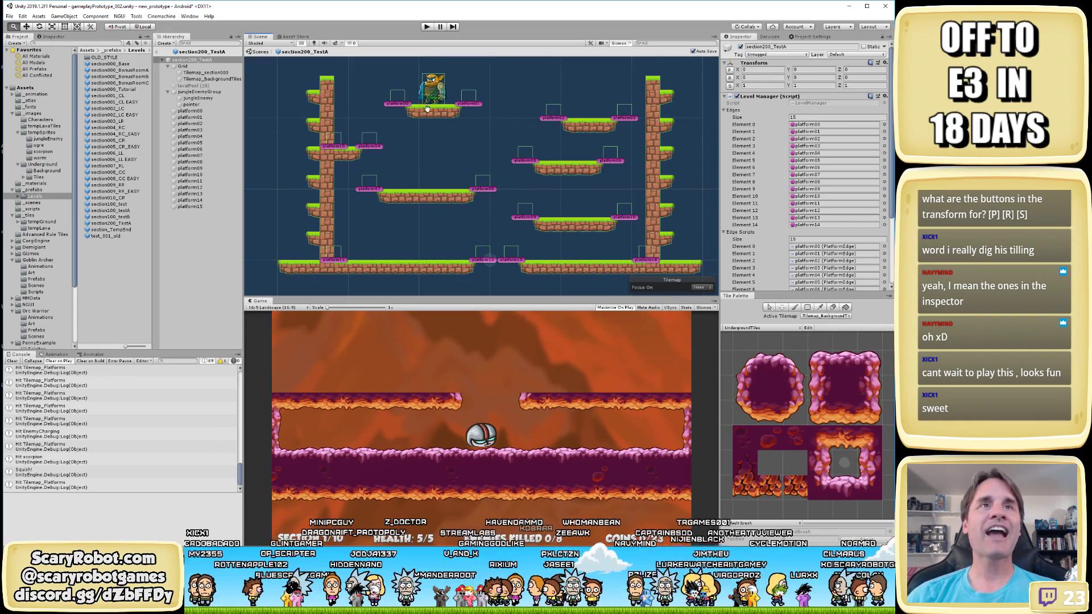
pyautogui.scroll(3, 428, 108)
pyautogui.moveTo(489, 216); pyautogui.dragTo(515, 216, button='middle')
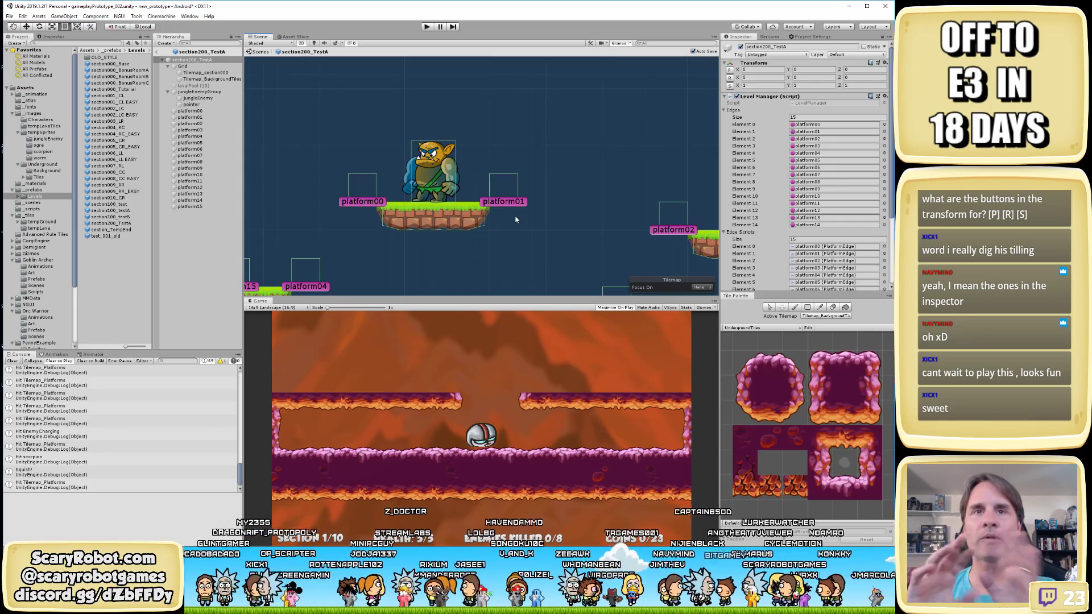
pyautogui.scroll(-3, 512, 216)
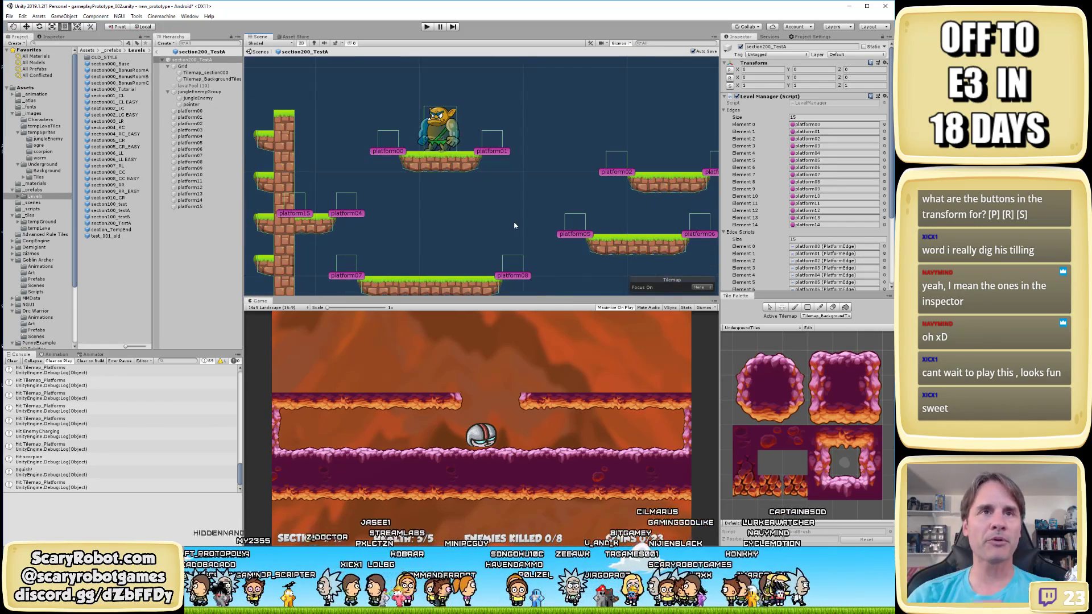
pyautogui.scroll(-5, 506, 219)
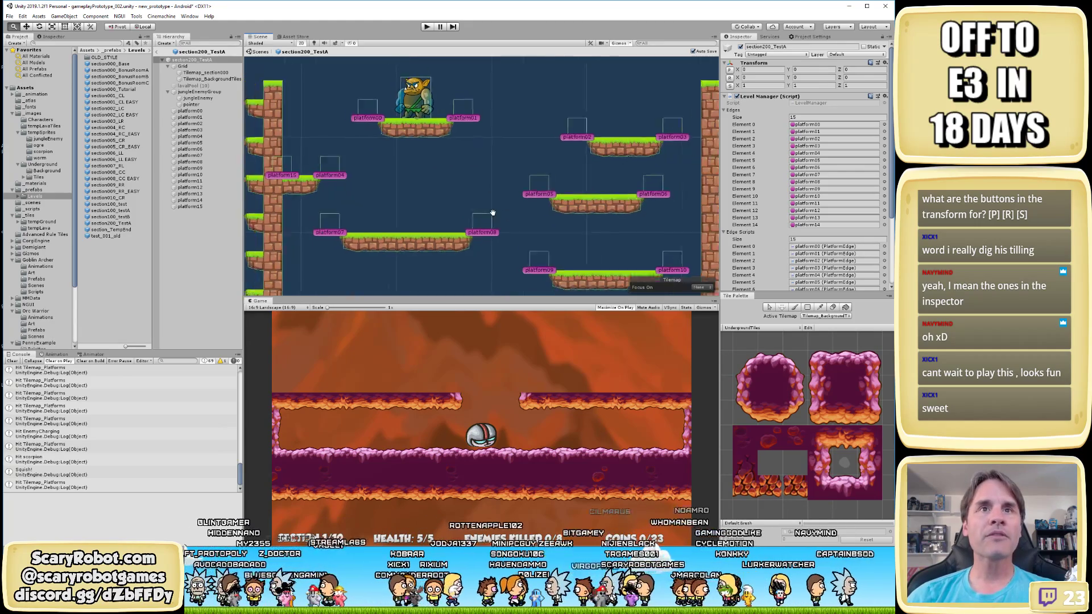
pyautogui.moveTo(495, 220)
pyautogui.mouseDown(button='middle')
pyautogui.moveTo(495, 191)
pyautogui.moveTo(495, 209)
pyautogui.mouseUp(button='middle')
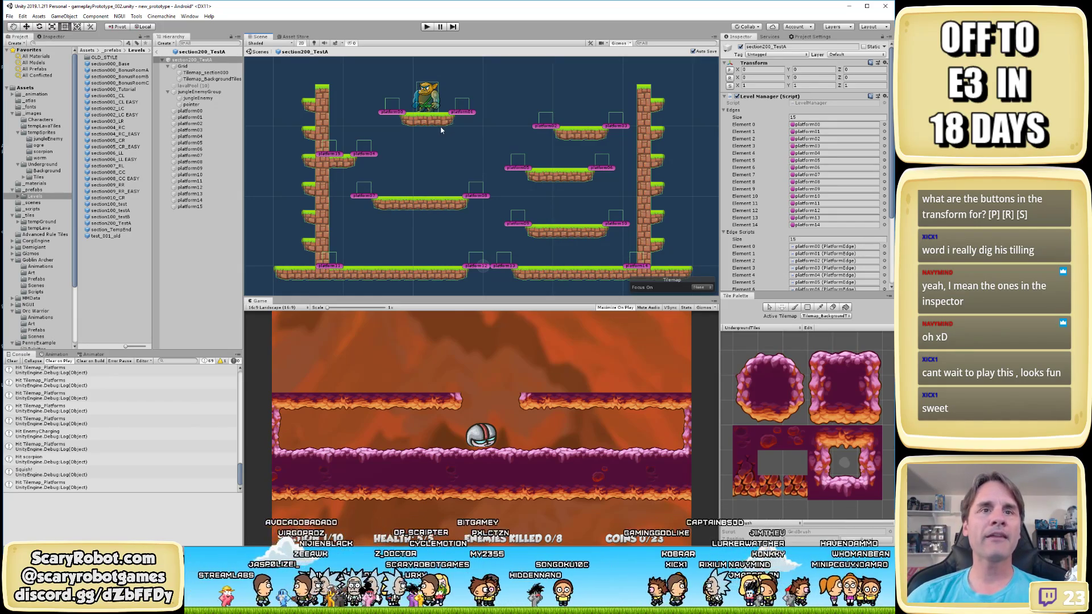
pyautogui.click(427, 27)
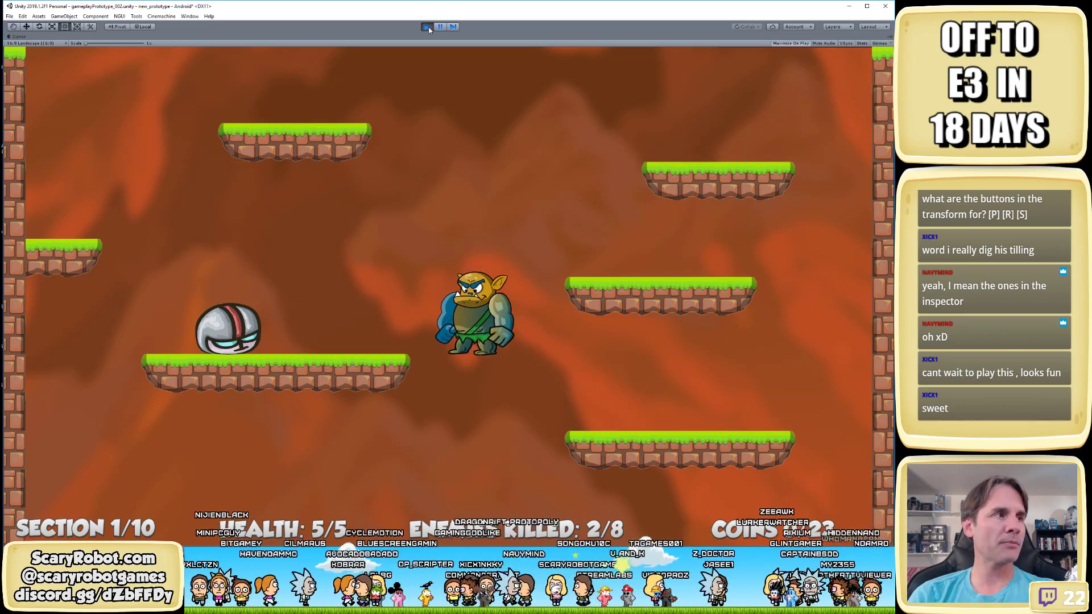
pyautogui.press('Right')
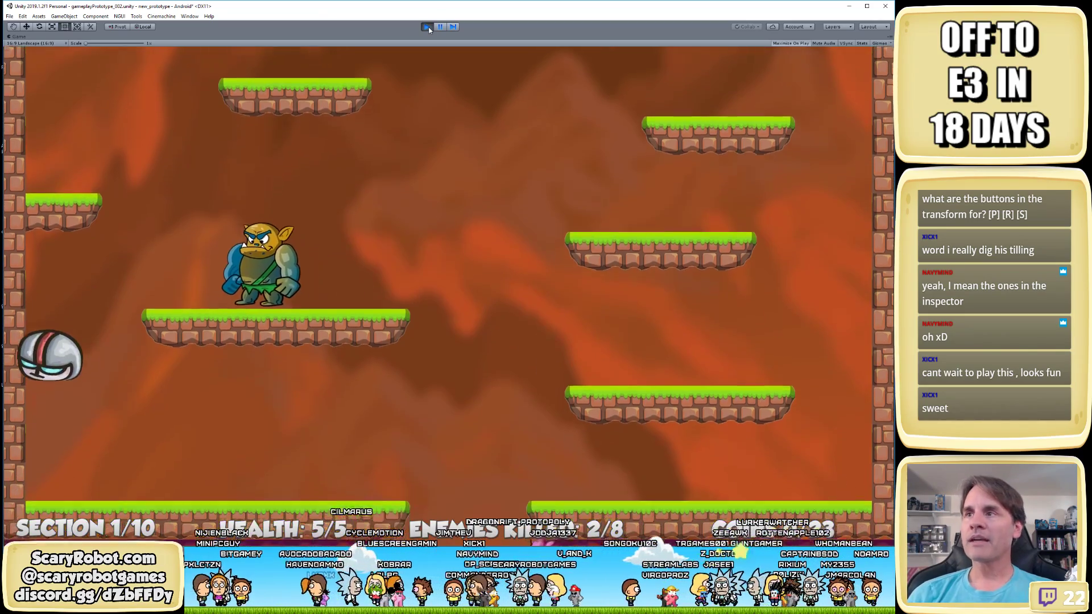
pyautogui.press('space')
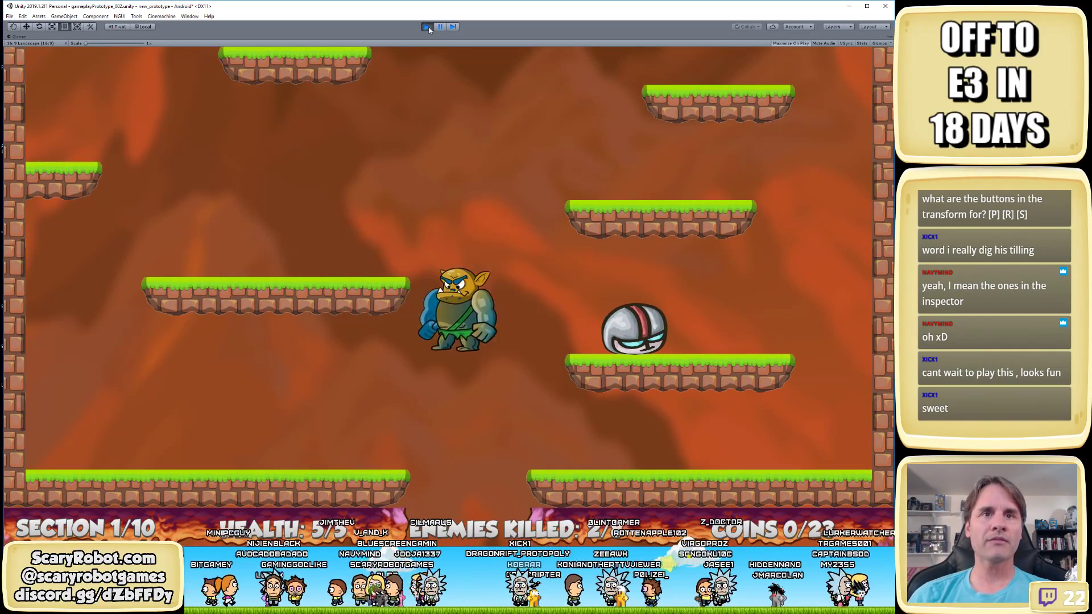
pyautogui.press('Right')
pyautogui.press('Left')
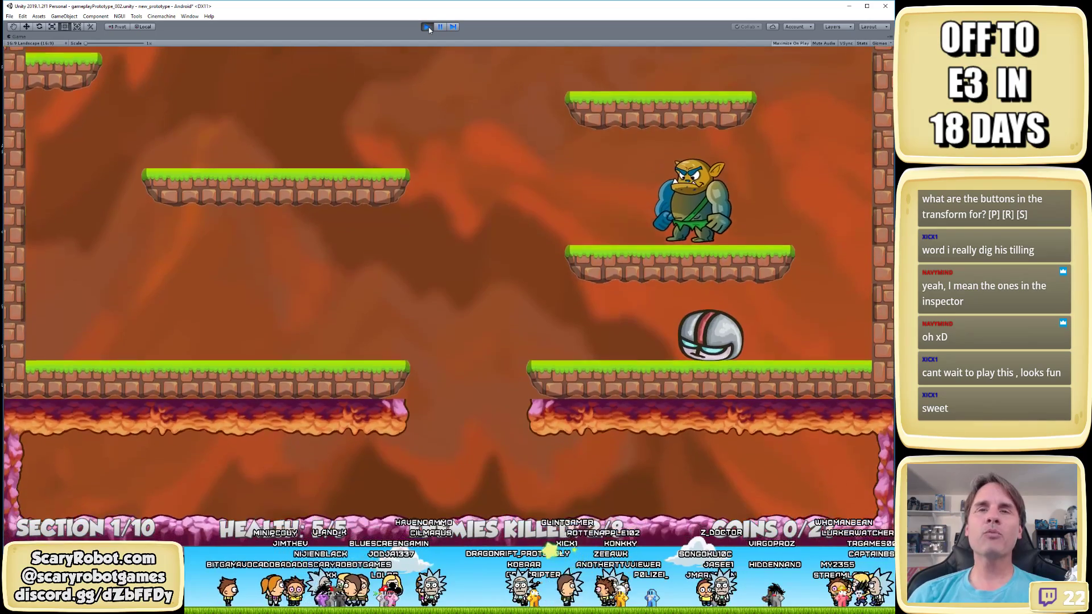
pyautogui.press('space')
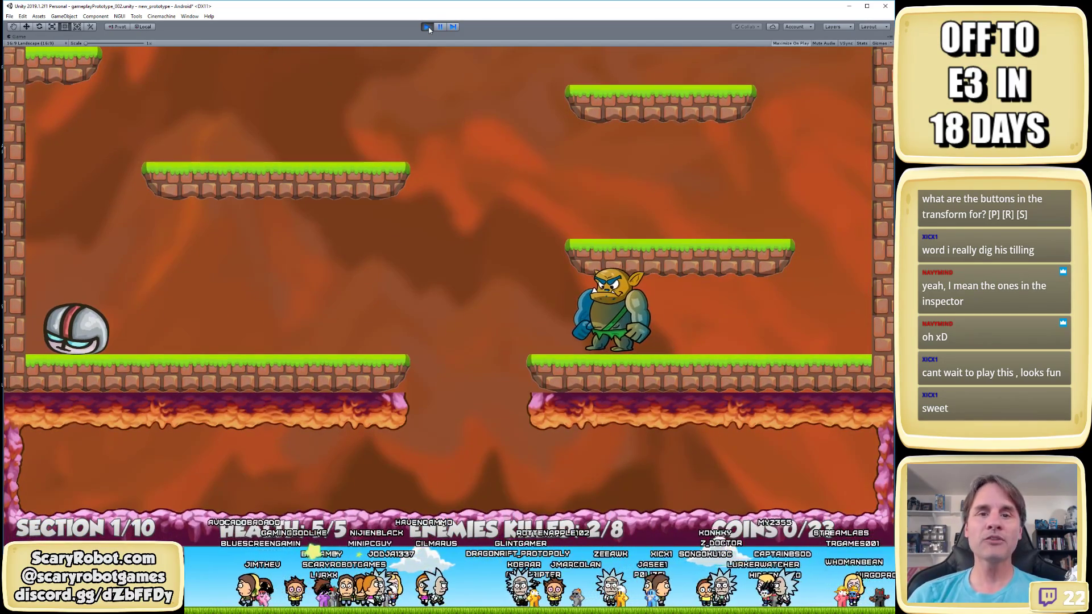
pyautogui.press('space')
pyautogui.press('Right')
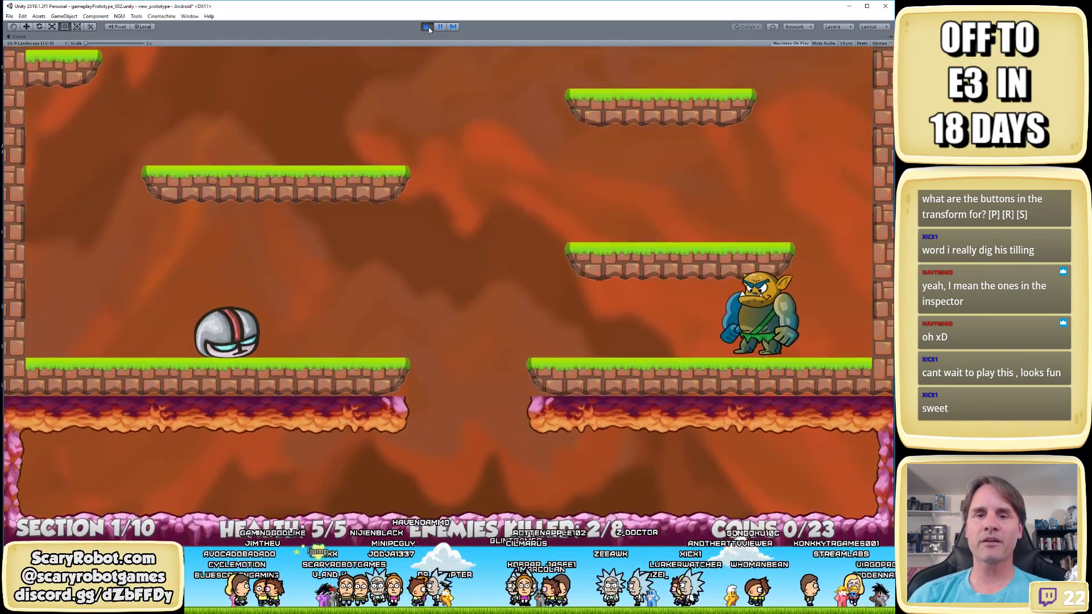
pyautogui.press('Left')
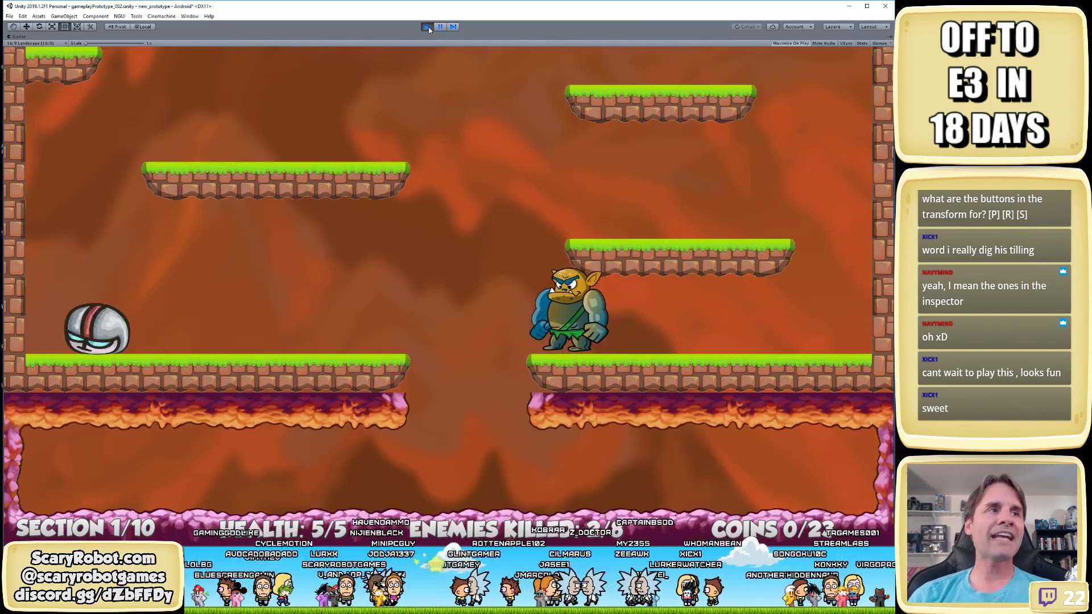
pyautogui.click(427, 27)
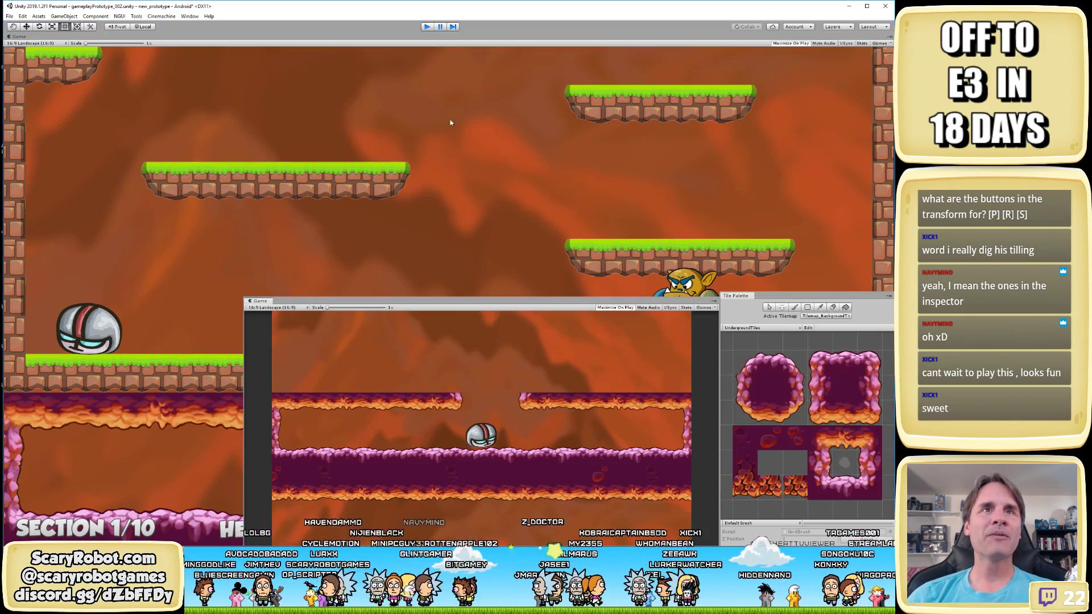
pyautogui.hotkey('shift', 'space')
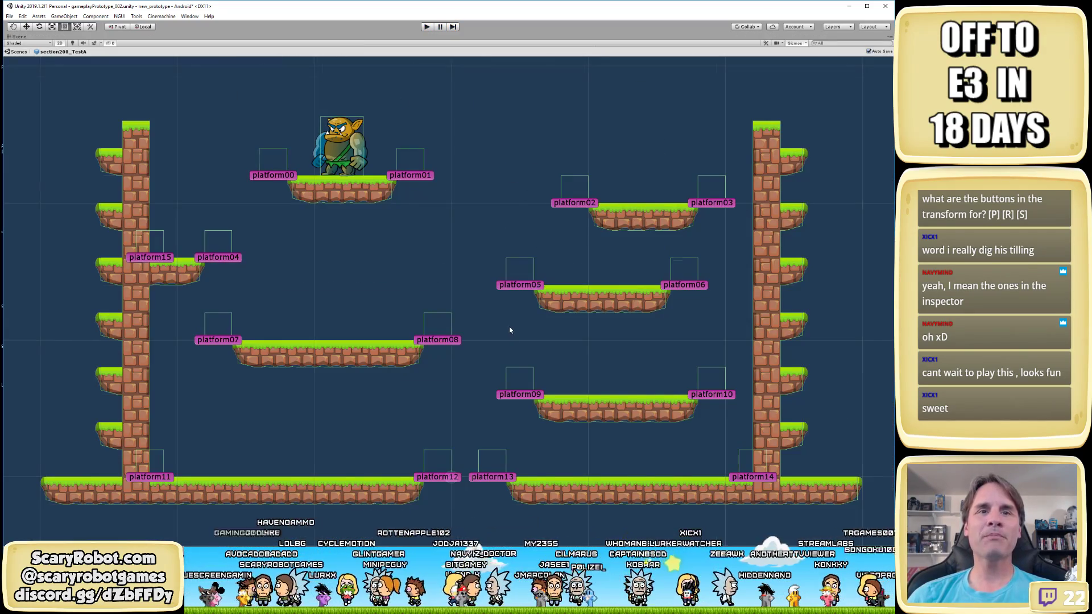
pyautogui.scroll(-2, 510, 330)
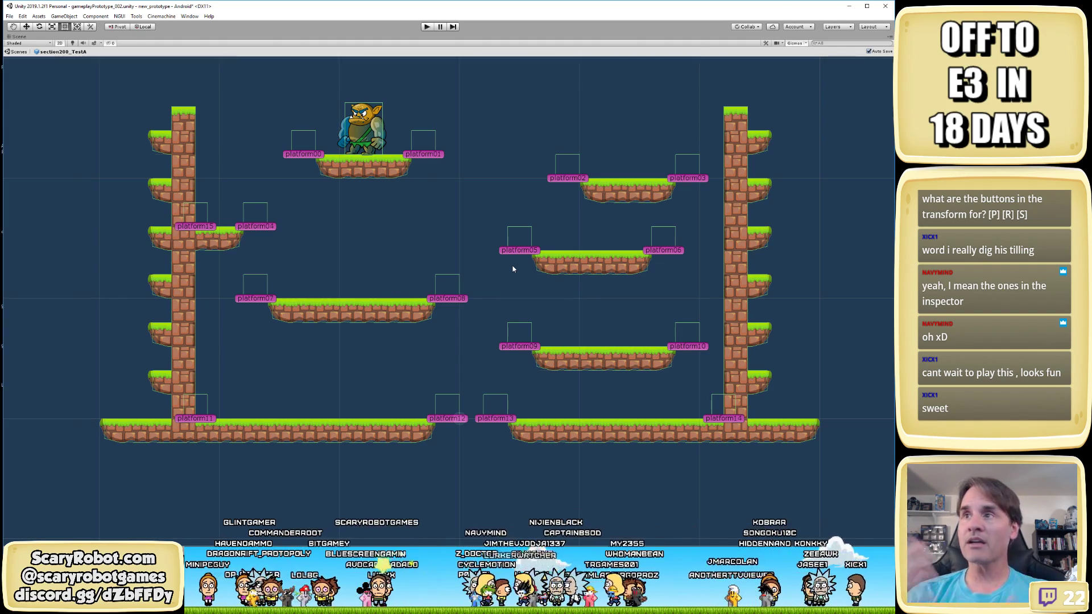
pyautogui.hotkey('shift', 'space')
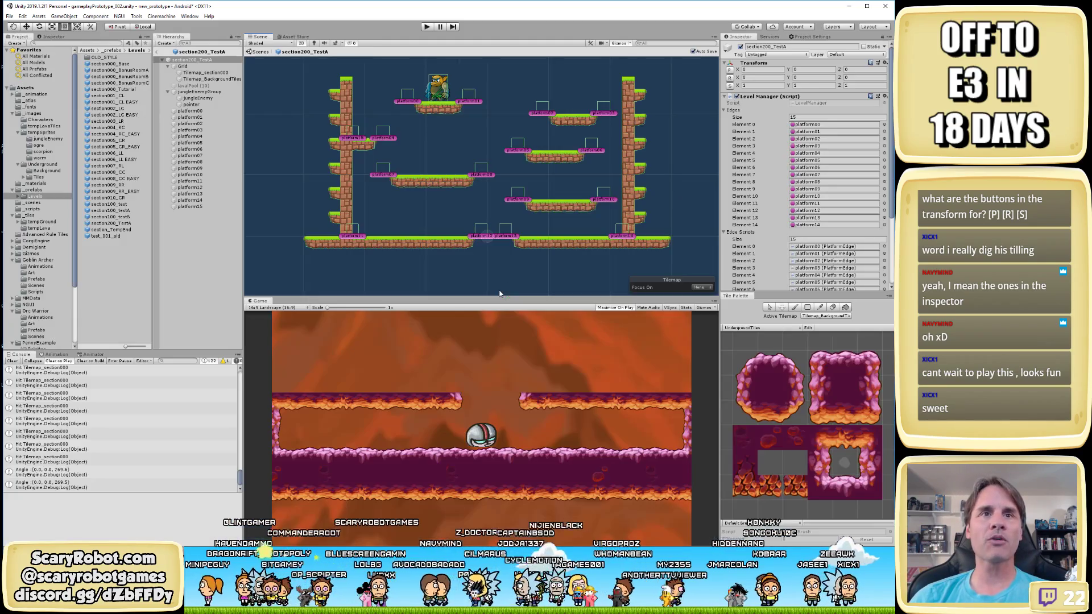
pyautogui.hotkey('shift', 'space')
pyautogui.hotkey('shift', 'space')
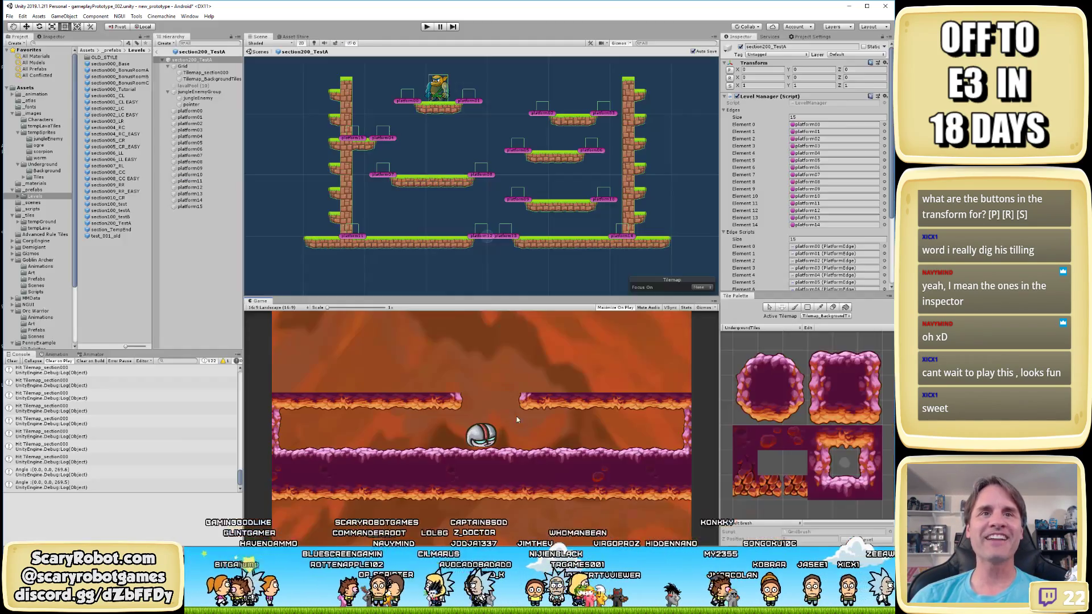
pyautogui.hotkey('shift', 'space')
pyautogui.hotkey('shift', 'space')
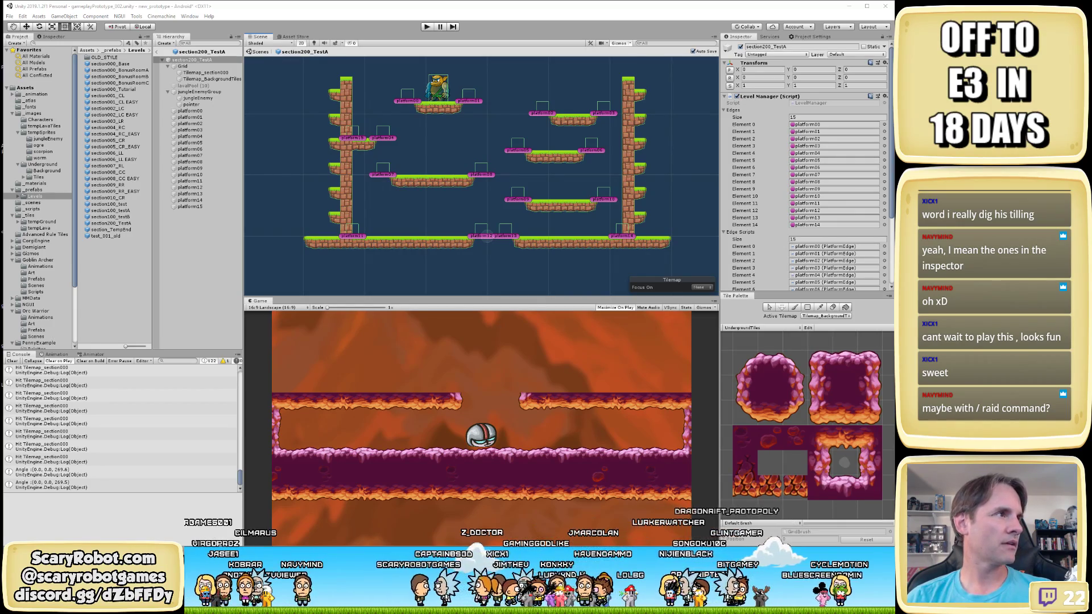
pyautogui.hotkey('alt', 'Tab')
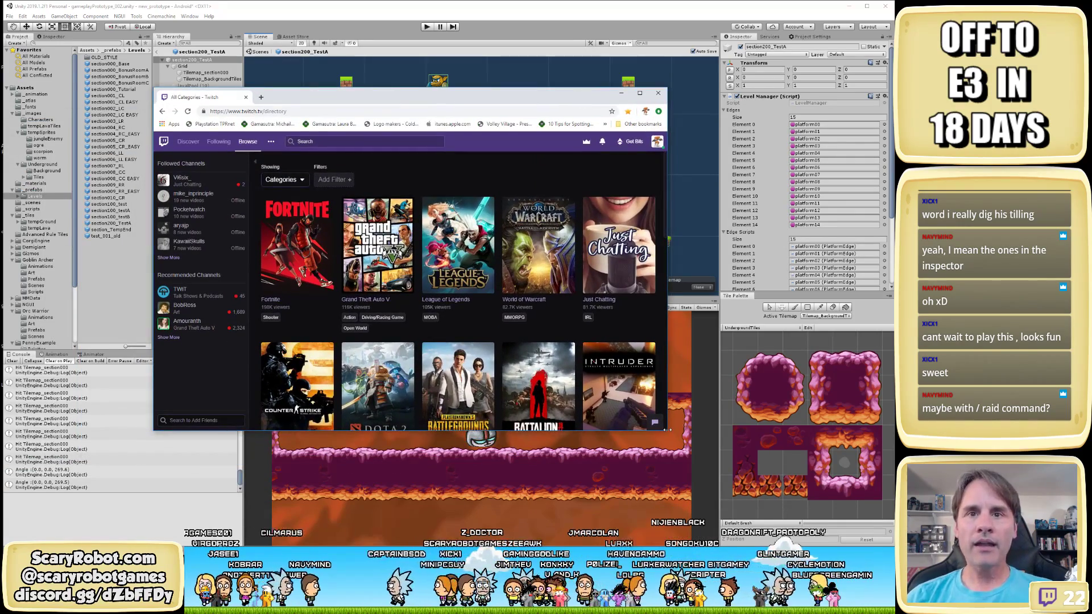
# Enlarge the Chrome window to seven category tiles per row and scroll the Twitch Browse grid
pyautogui.moveTo(667, 433); pyautogui.dragTo(836, 517)
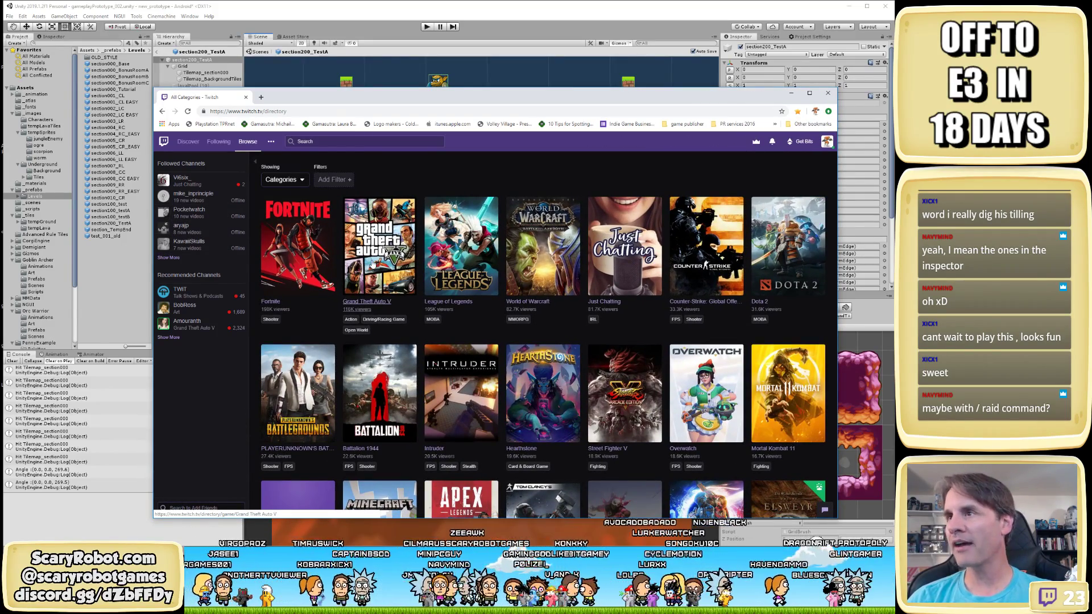
pyautogui.scroll(-4, 408, 298)
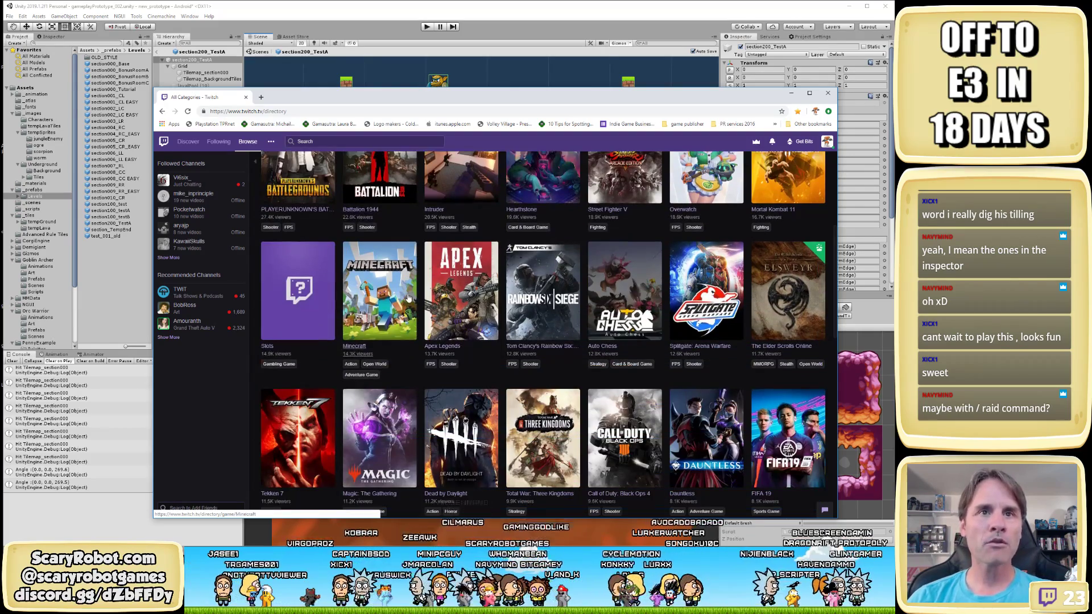
pyautogui.scroll(-3, 404, 316)
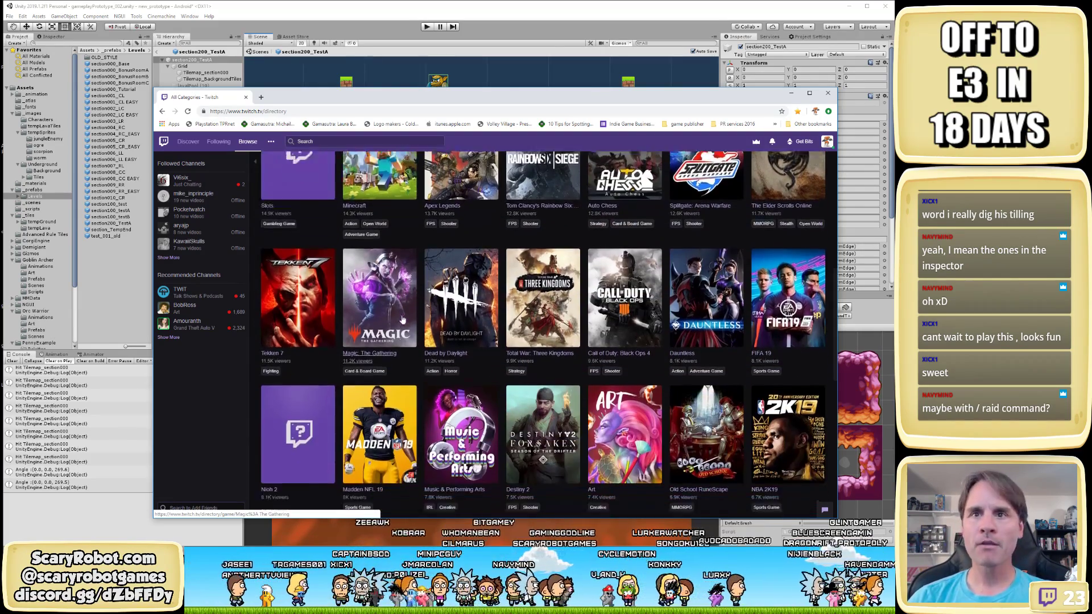
pyautogui.scroll(-3, 402, 319)
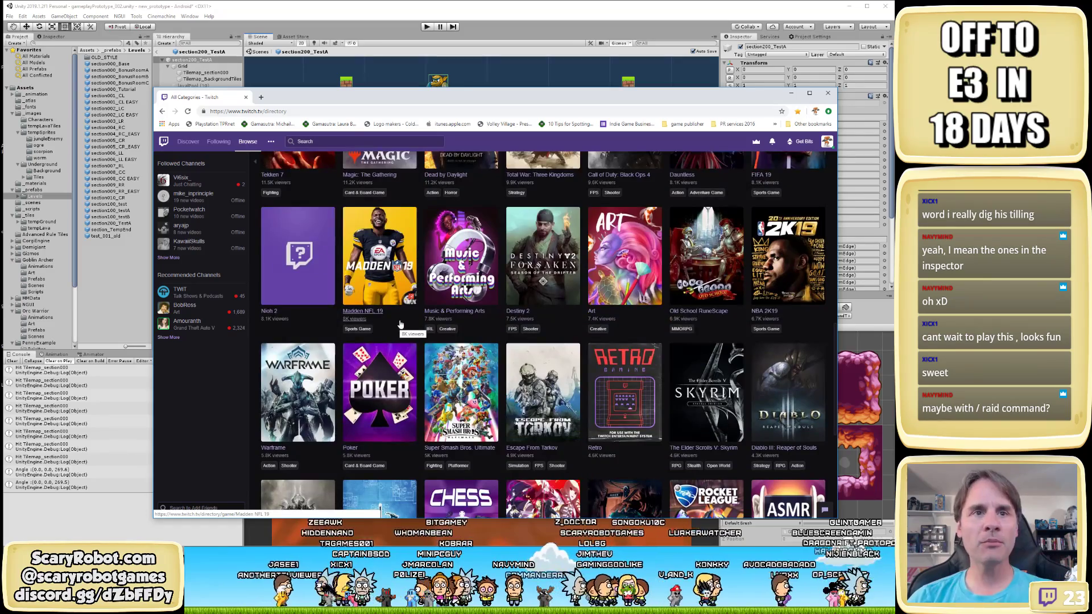
pyautogui.scroll(-2, 401, 325)
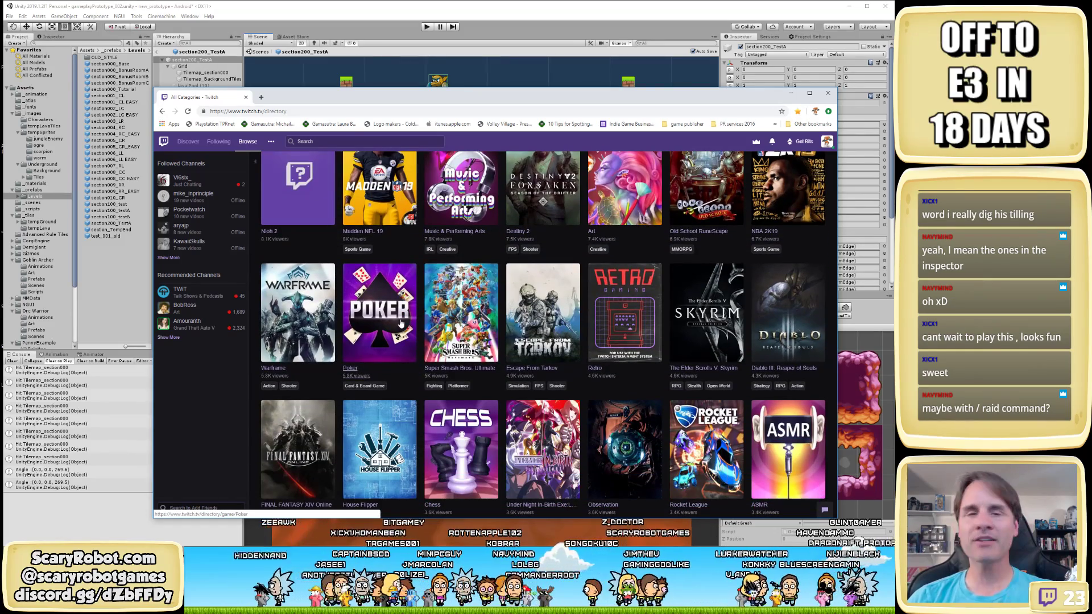
pyautogui.scroll(-3, 401, 324)
pyautogui.scroll(-7, 401, 324)
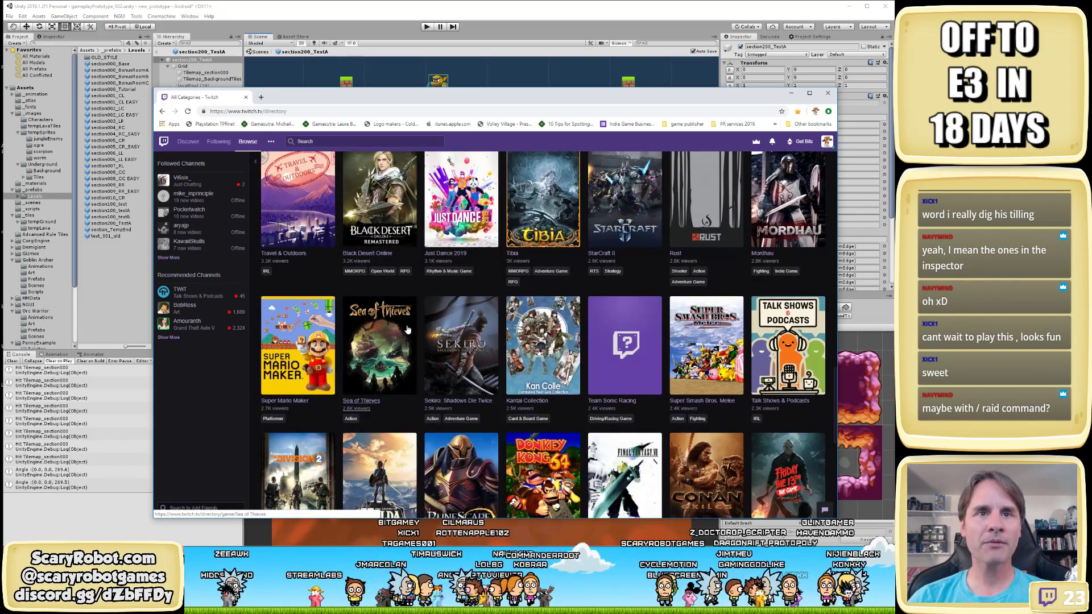
pyautogui.scroll(-3, 407, 328)
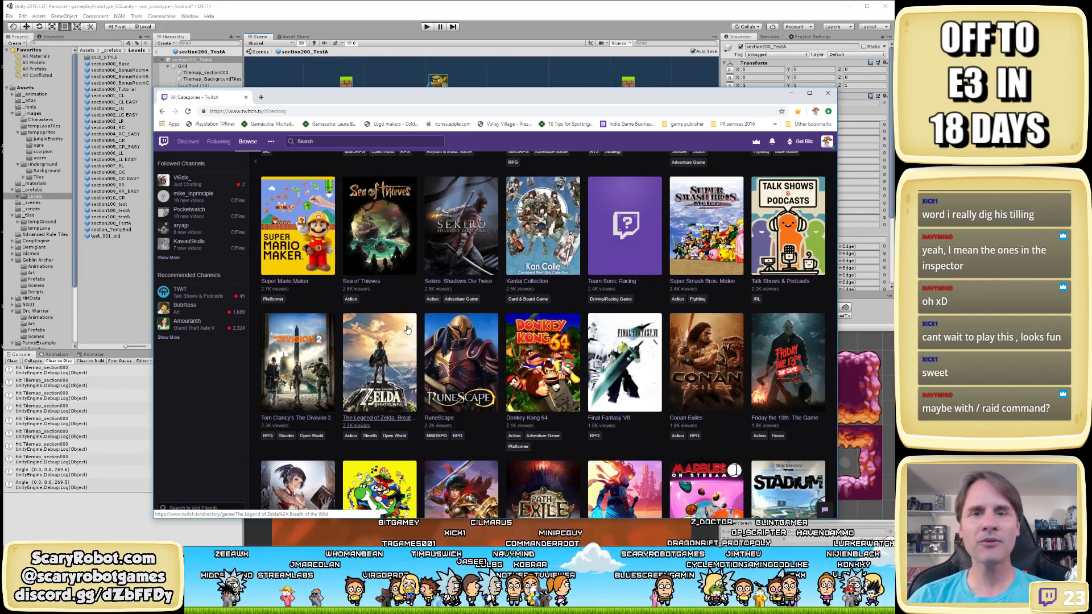
pyautogui.scroll(-5, 408, 328)
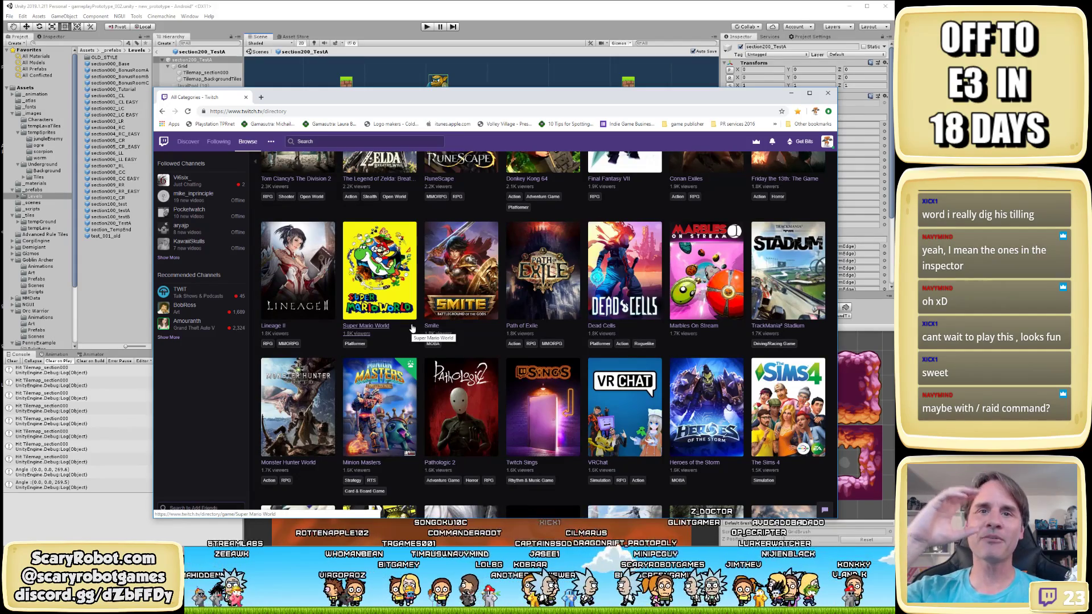
pyautogui.scroll(-5, 412, 328)
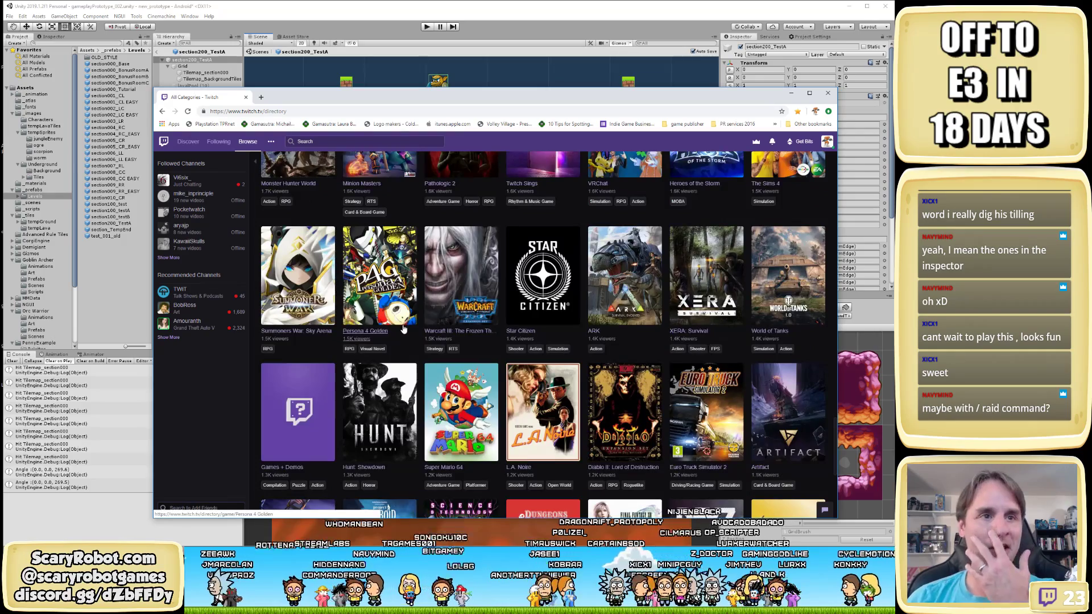
pyautogui.scroll(-5, 403, 329)
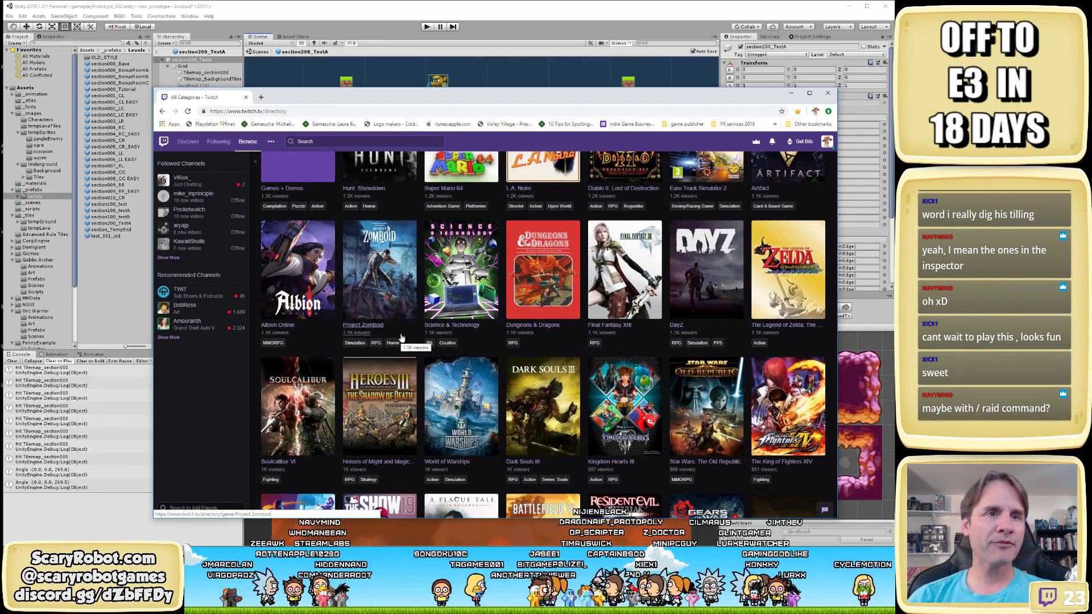
pyautogui.scroll(-5, 401, 338)
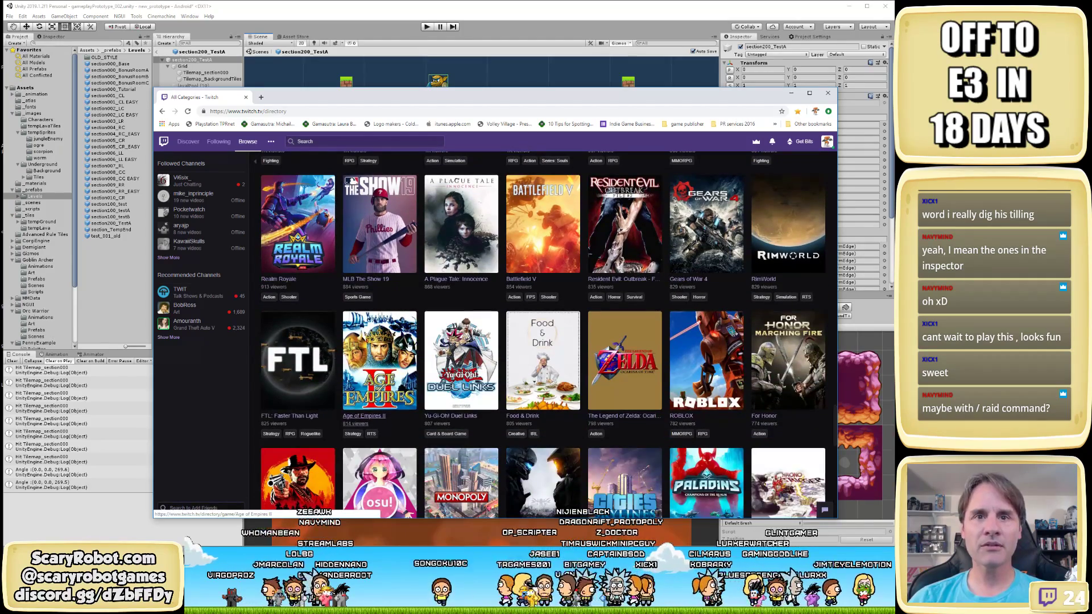
pyautogui.scroll(2, 409, 349)
pyautogui.scroll(3, 408, 350)
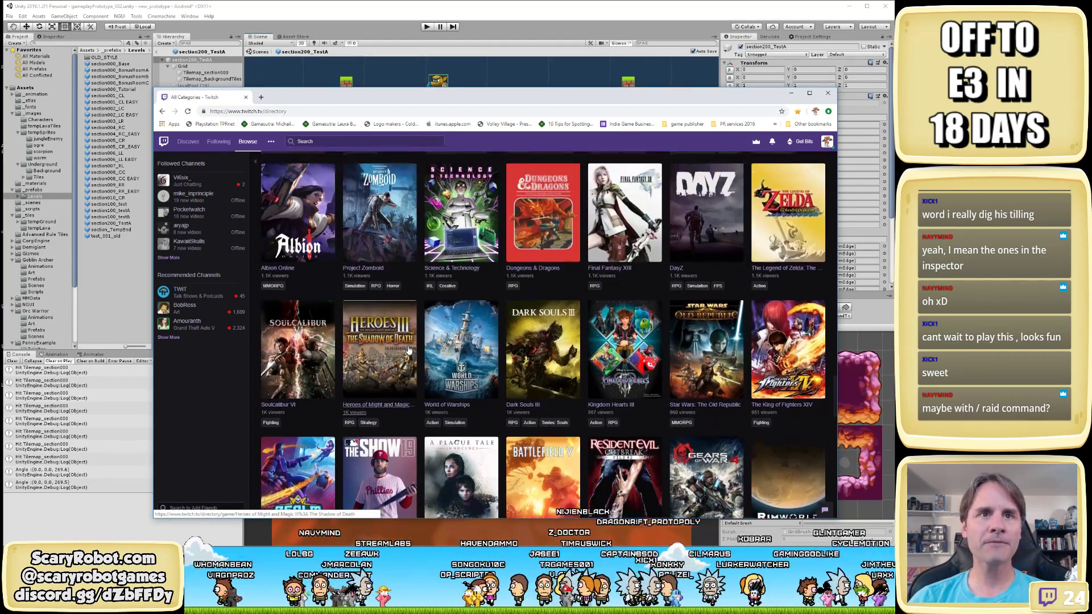
# Open the Science & Technology category and search Twitch for 'unity'
pyautogui.click(461, 288)
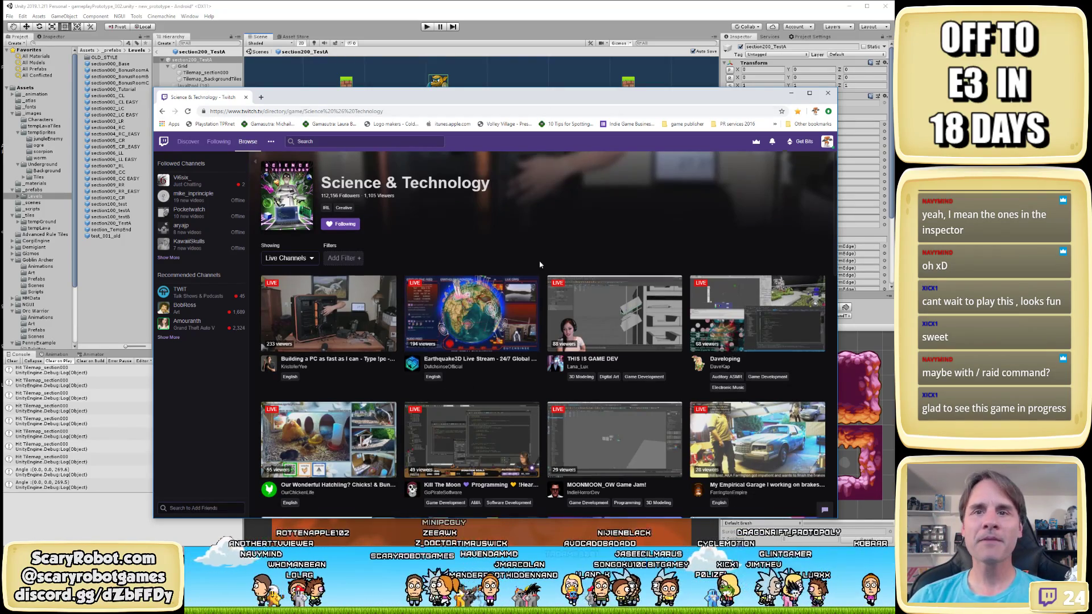
pyautogui.scroll(-5, 512, 302)
pyautogui.scroll(5, 530, 278)
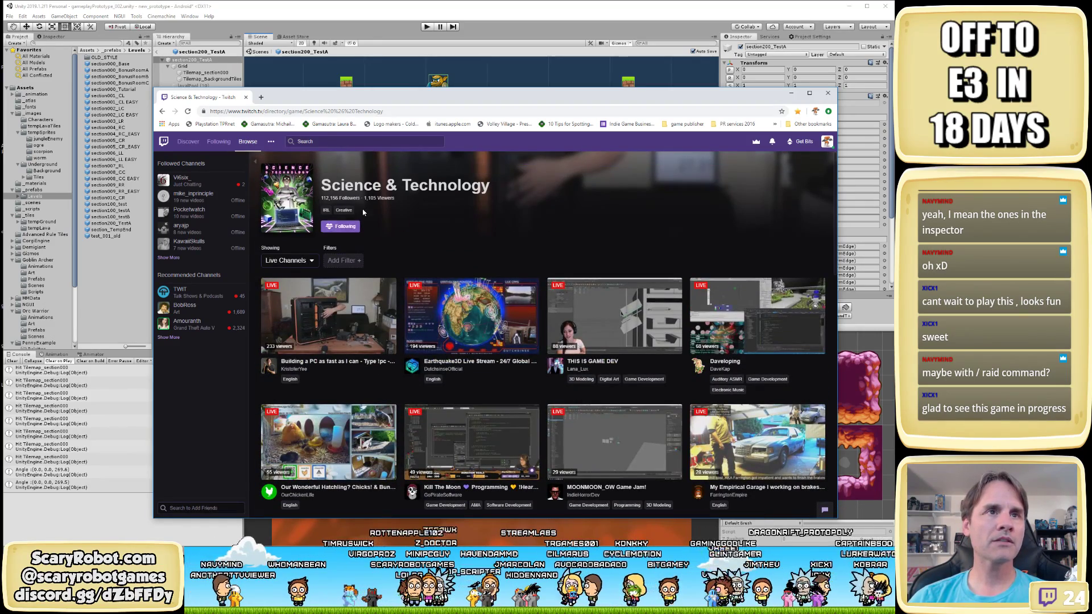
pyautogui.click(339, 142)
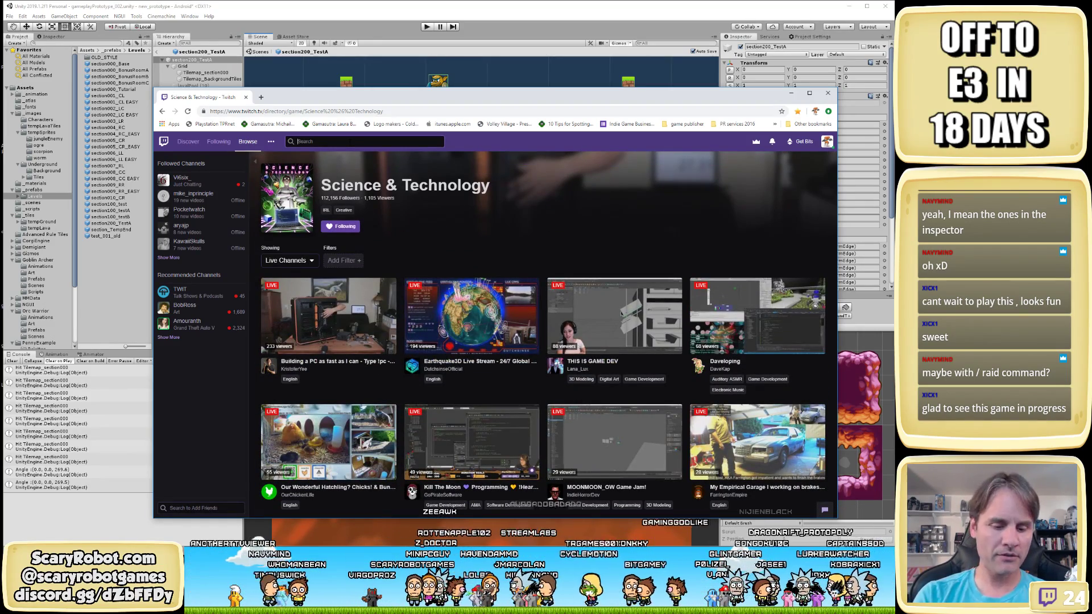
pyautogui.write('unity')
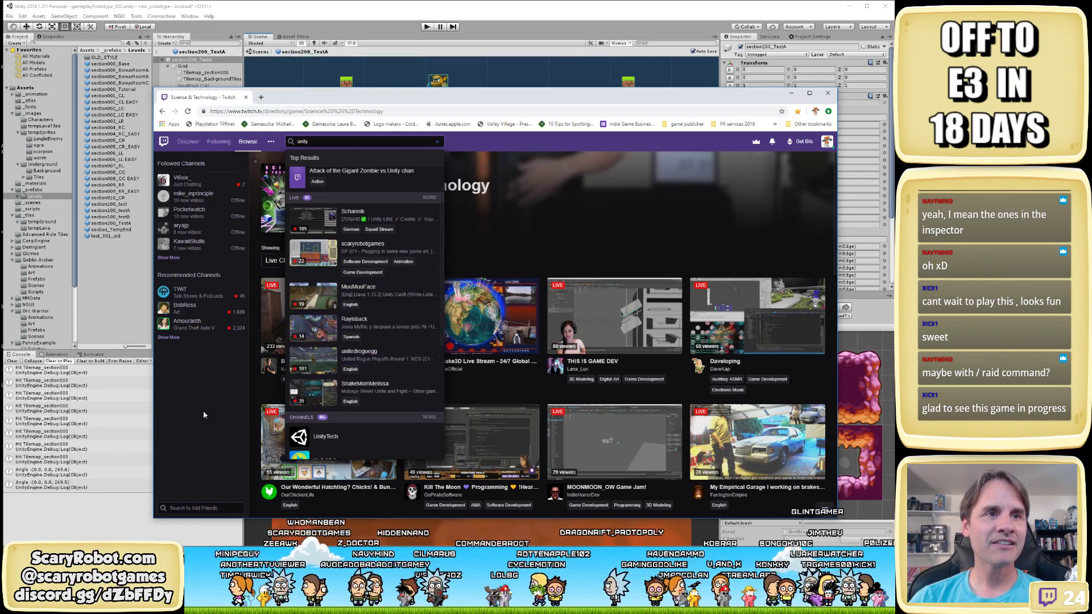
# Close the 'unity' search dropdown and scroll through the Science & Technology live channels
pyautogui.click(578, 261)
pyautogui.scroll(-2, 681, 329)
pyautogui.scroll(-3, 681, 328)
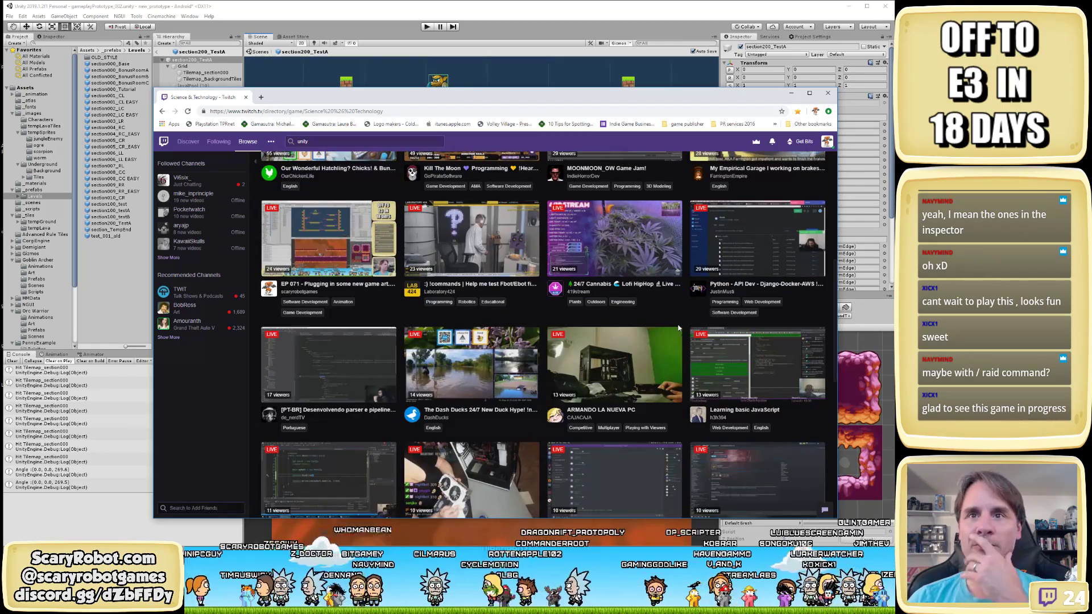
pyautogui.scroll(-4, 666, 322)
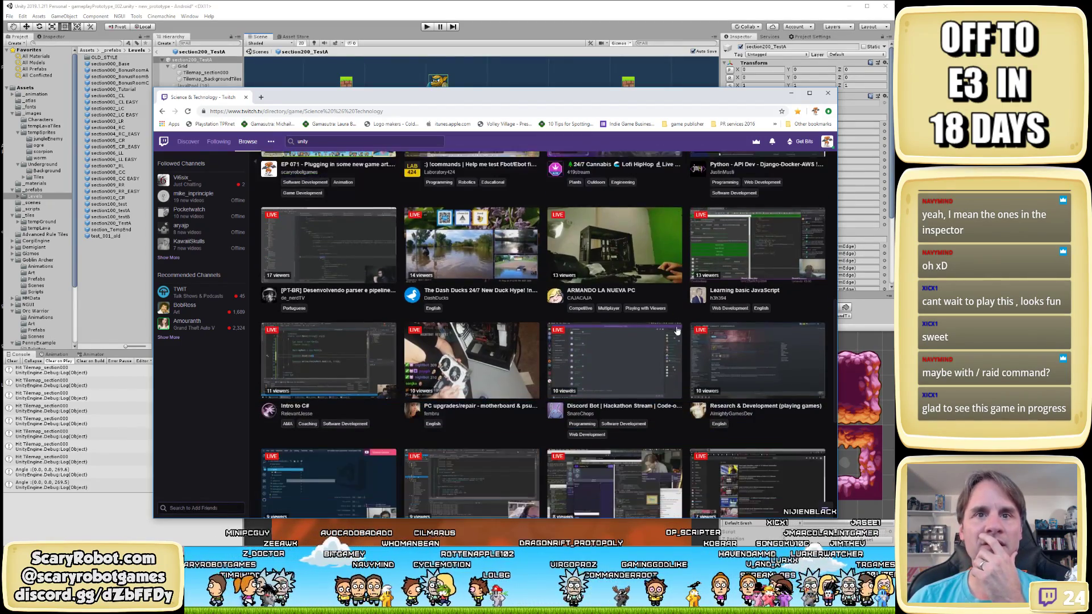
pyautogui.scroll(-2, 647, 312)
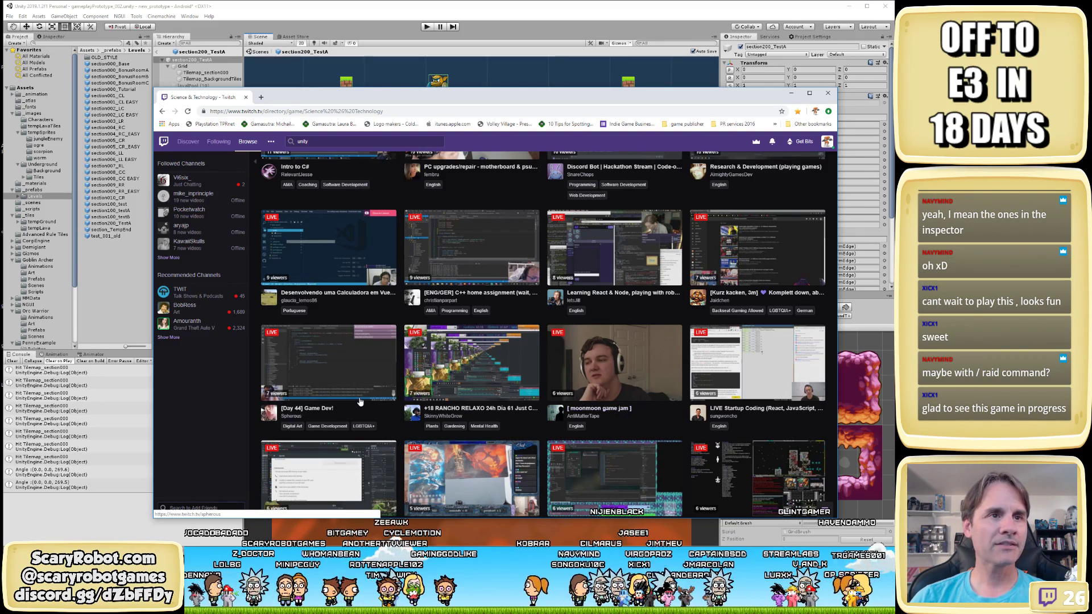
pyautogui.scroll(-1, 359, 386)
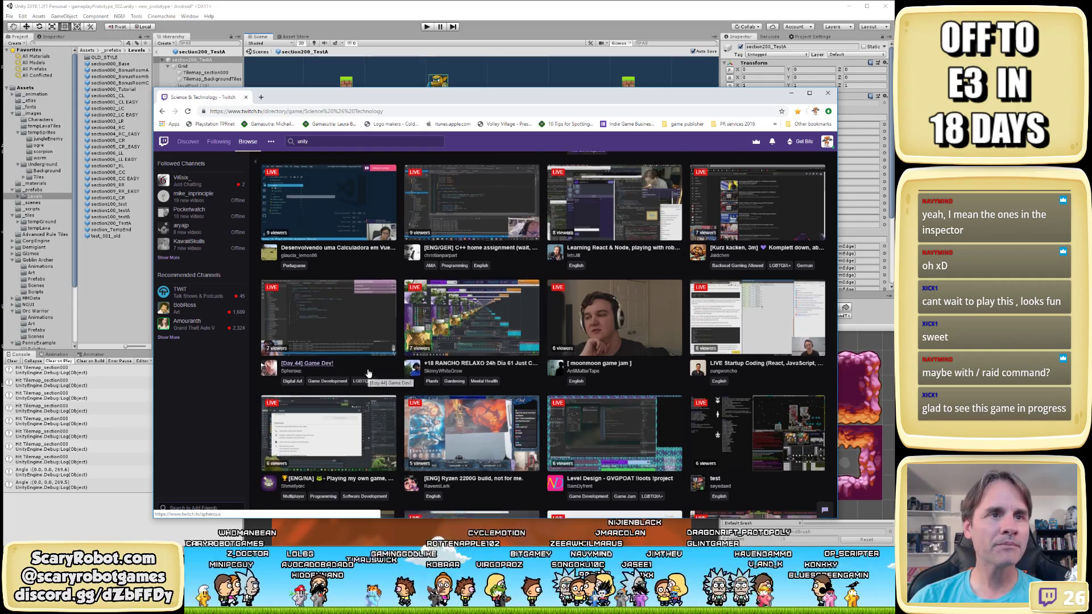
pyautogui.scroll(-1, 424, 387)
pyautogui.scroll(-1, 432, 387)
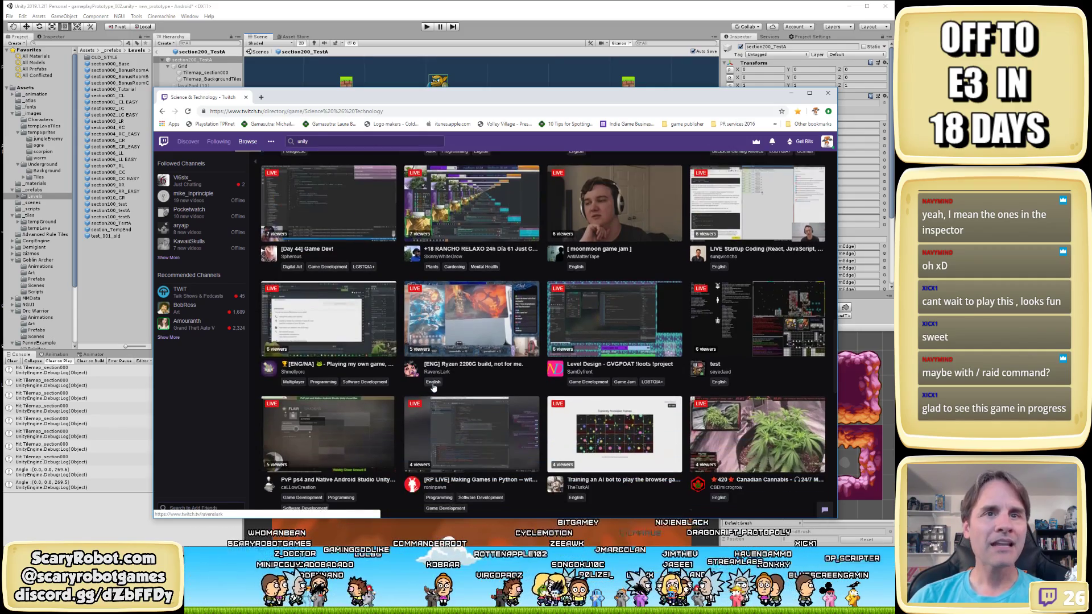
pyautogui.scroll(-2, 469, 397)
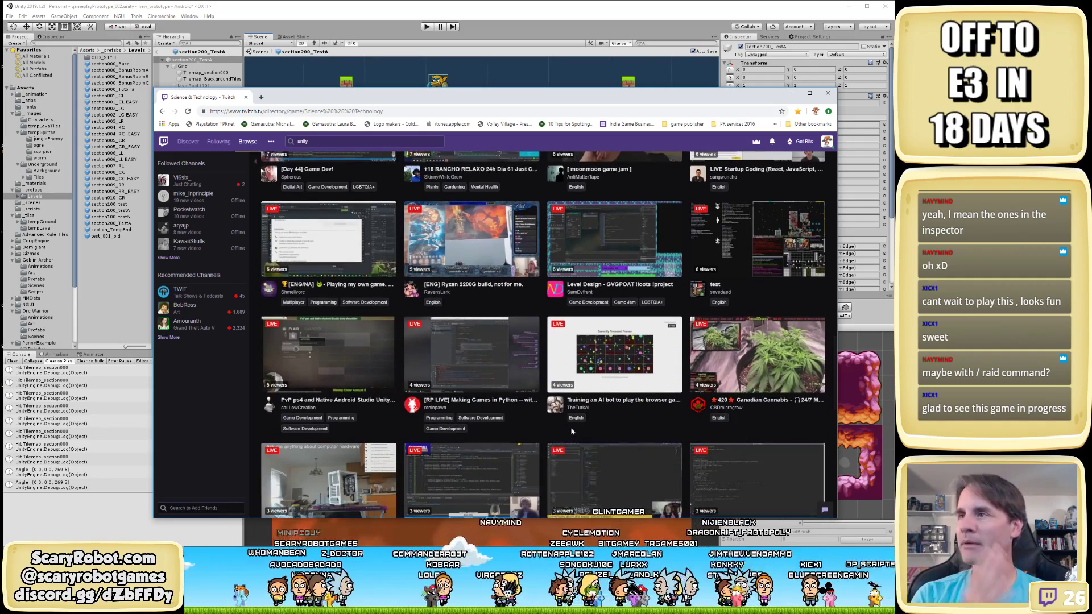
pyautogui.scroll(-2, 563, 404)
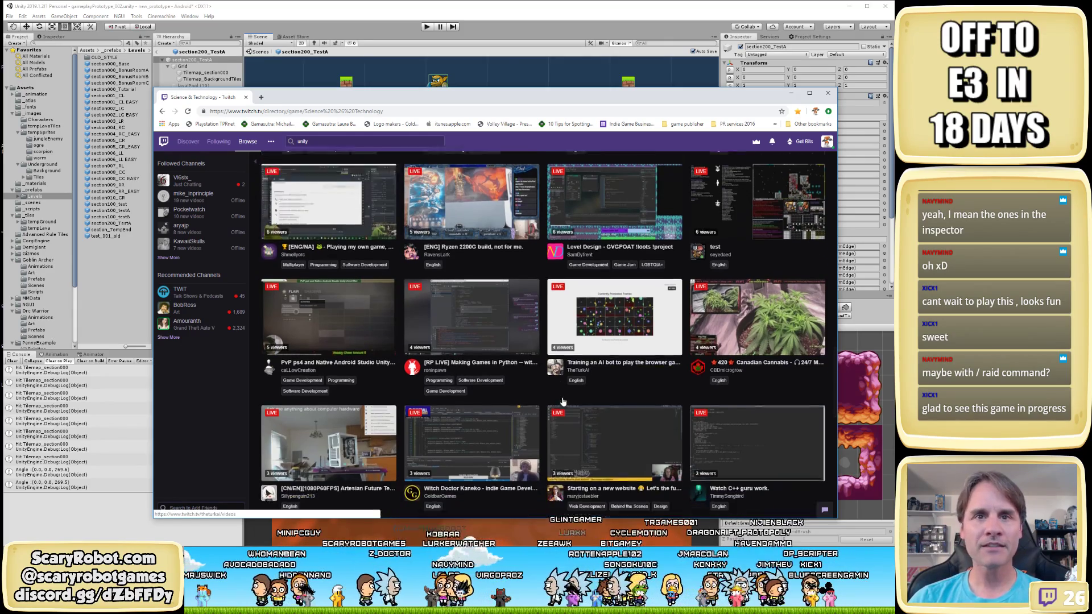
pyautogui.scroll(-2, 475, 405)
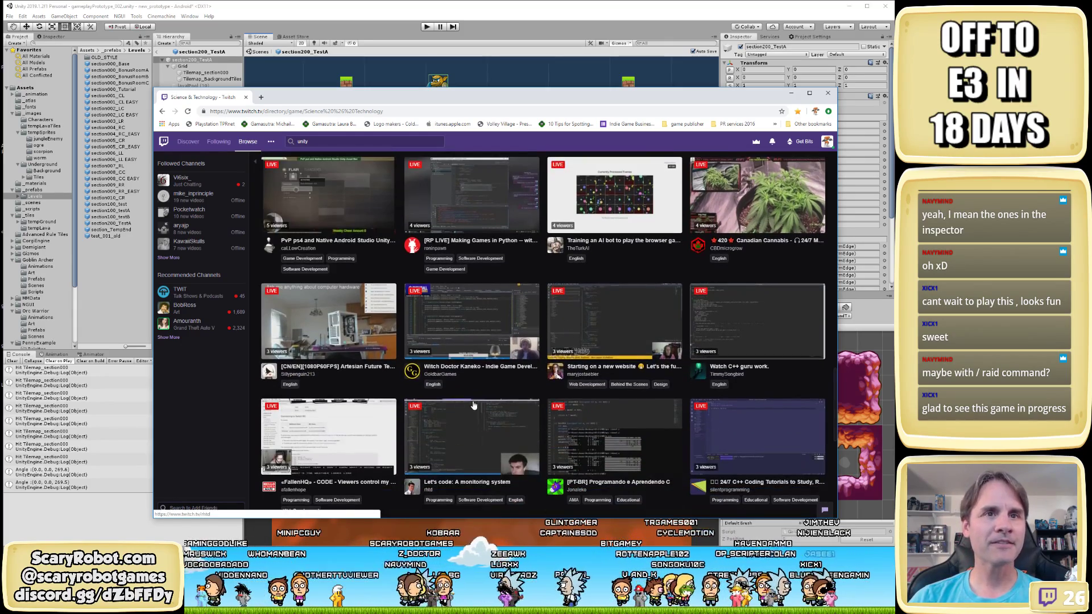
pyautogui.scroll(2, 345, 260)
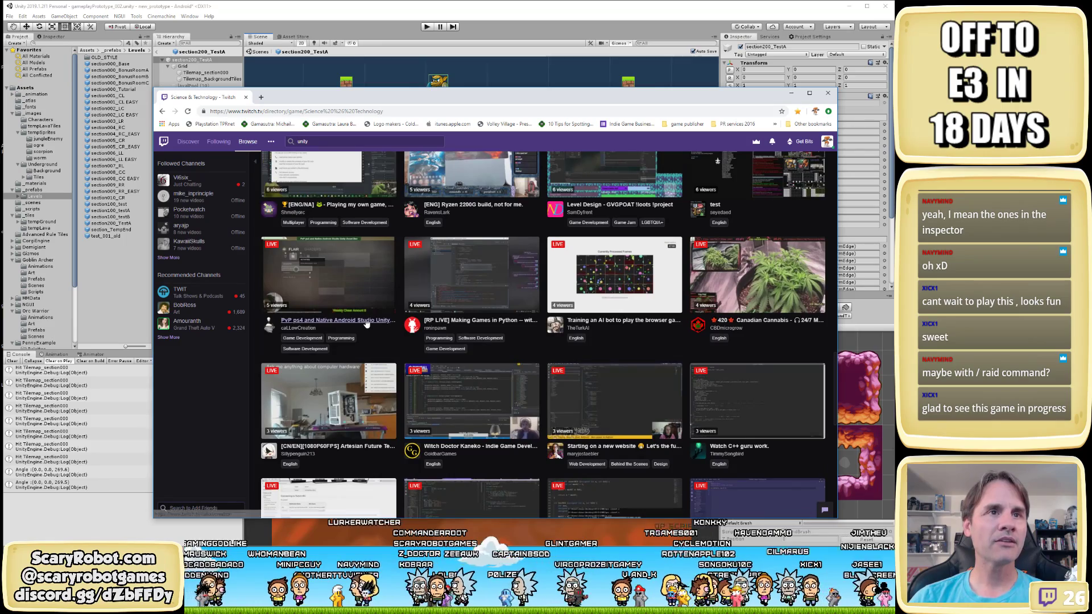